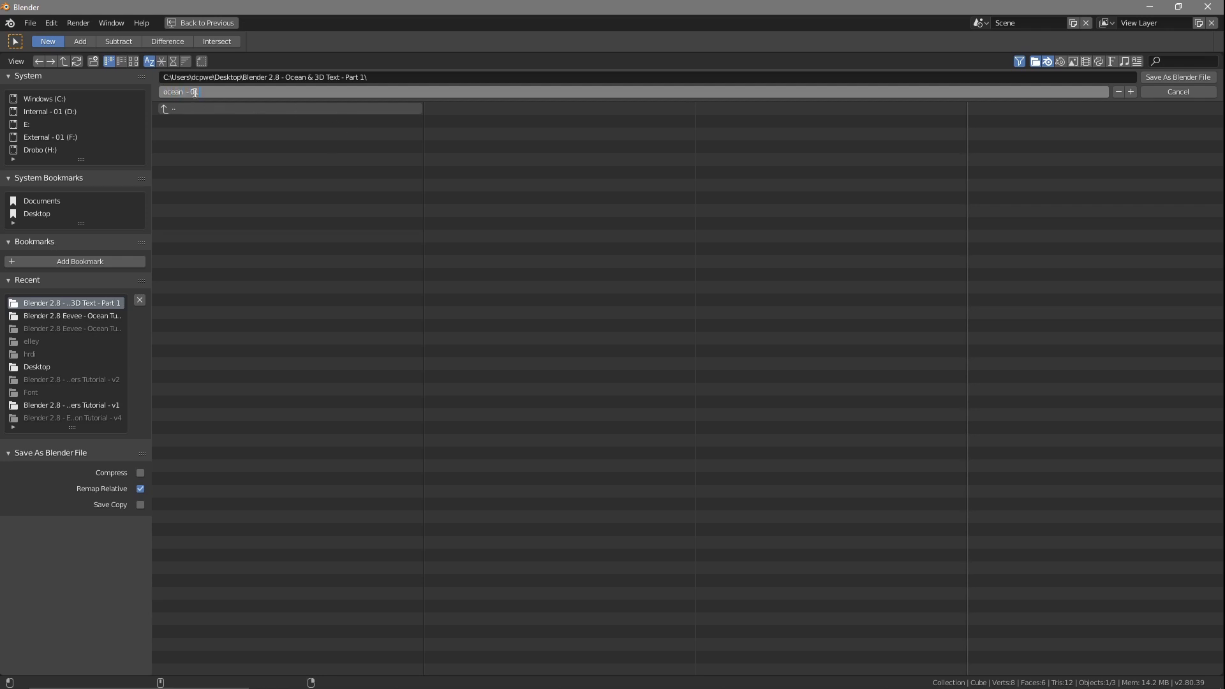
# Step: Save the project as "ocean - 01" in the "Blender 2.8 - Ocean & 3D Text - Part 1" folder
pyautogui.click(1174, 80)
pyautogui.click(1175, 79)
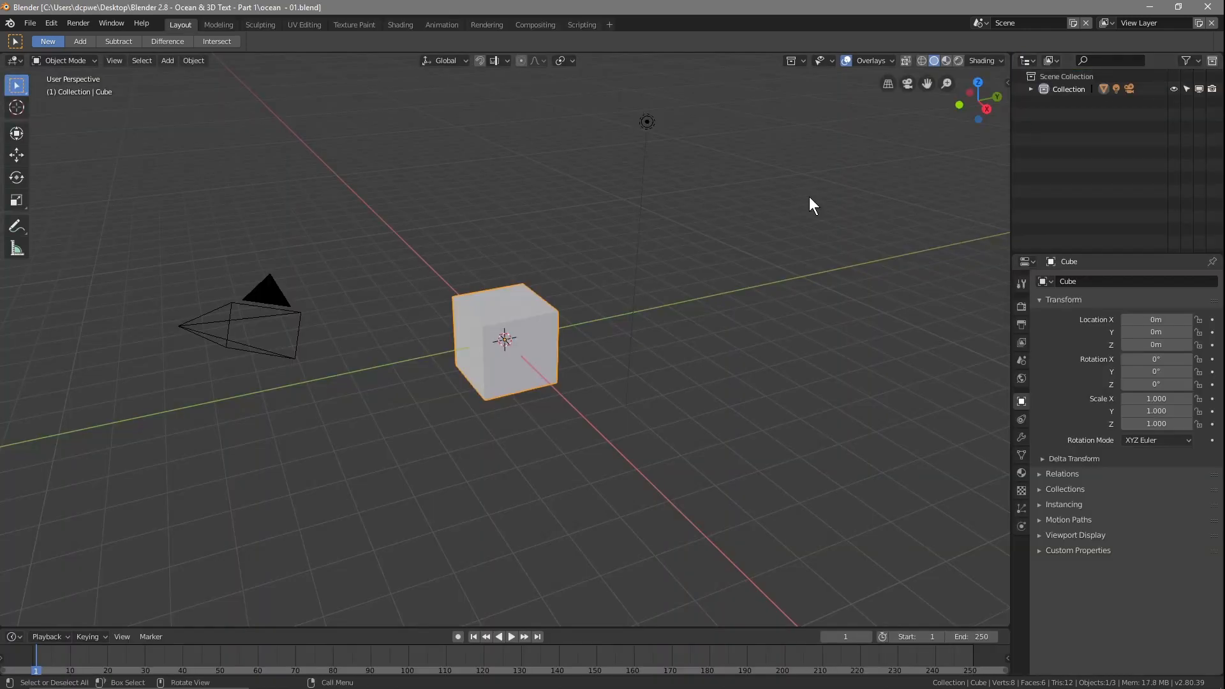
# Step: Add an Ocean modifier to the default cube
pyautogui.moveTo(270, 440); pyautogui.dragTo(373, 435, button='middle')
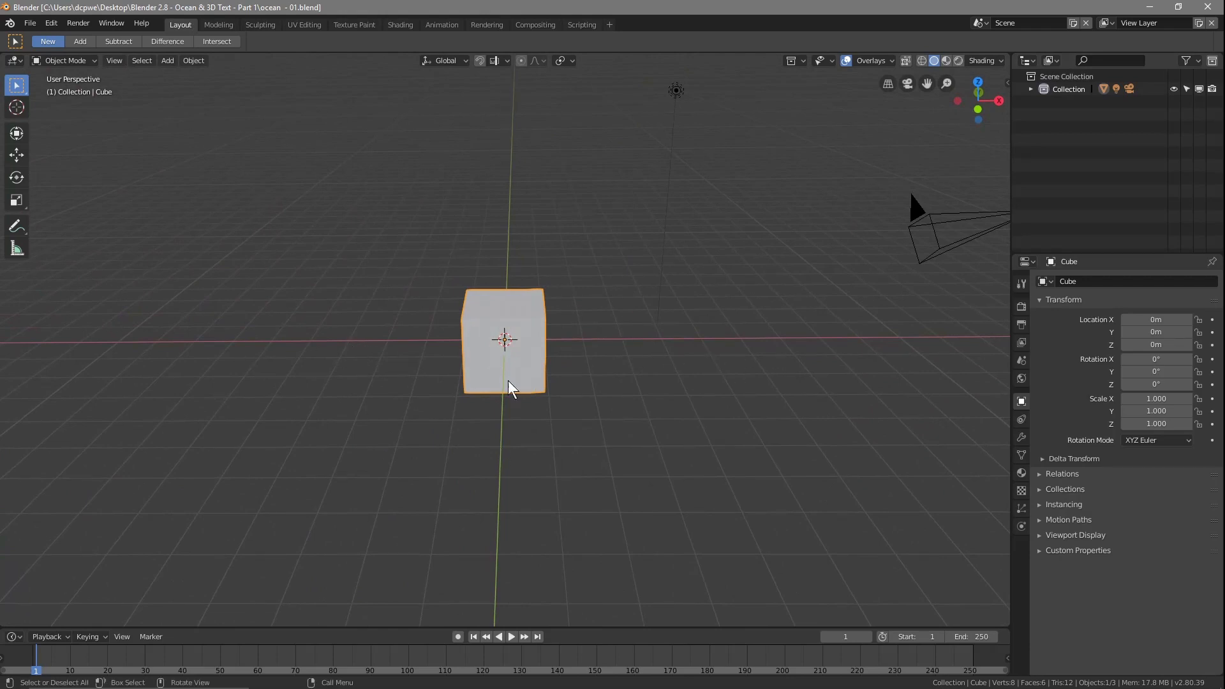
pyautogui.click(1022, 437)
pyautogui.click(1120, 281)
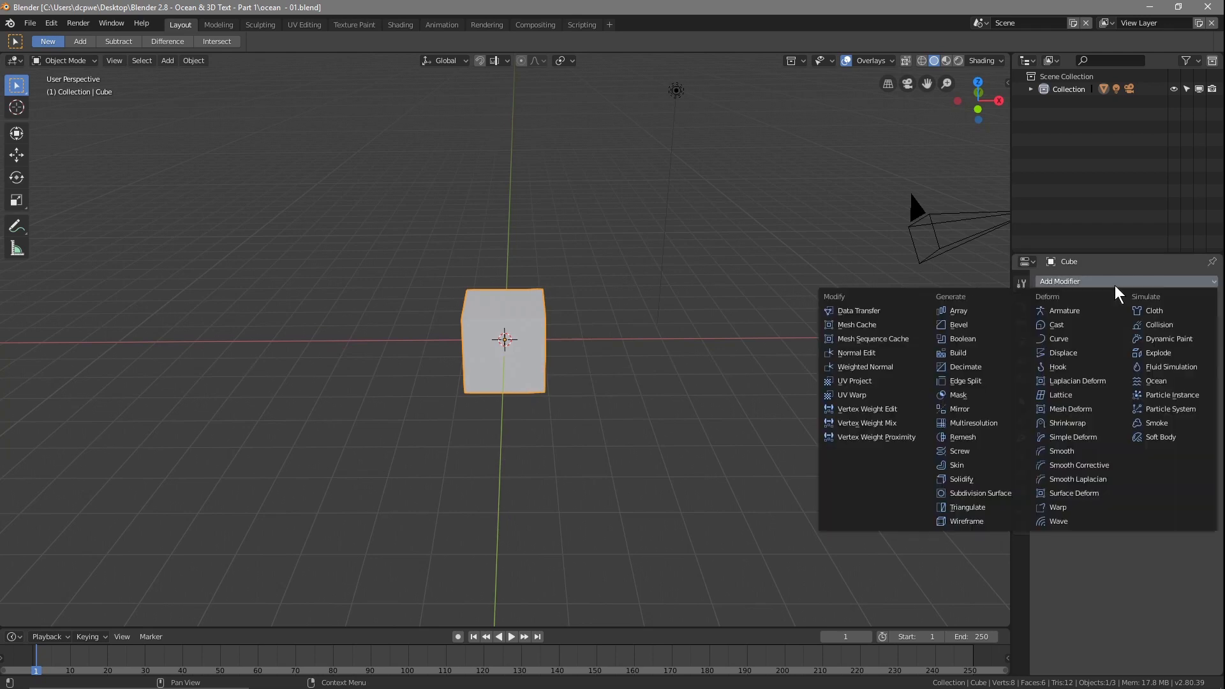
pyautogui.click(1157, 383)
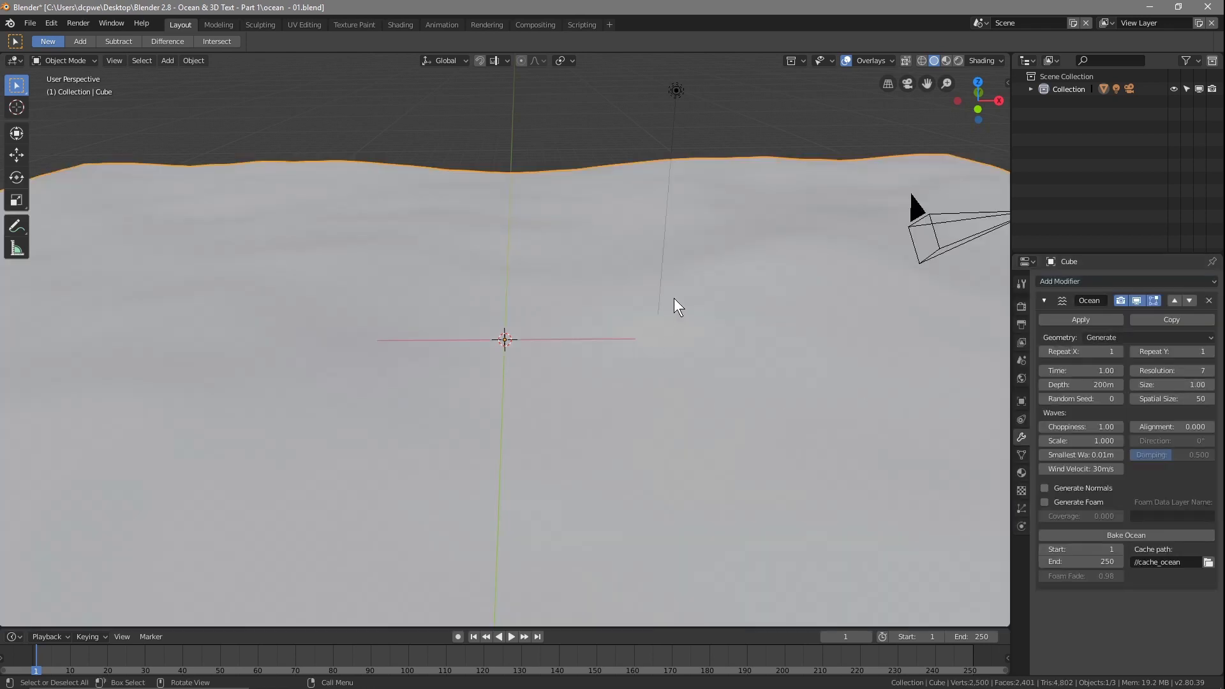
pyautogui.scroll(-8, 664, 434)
pyautogui.scroll(-4, 660, 441)
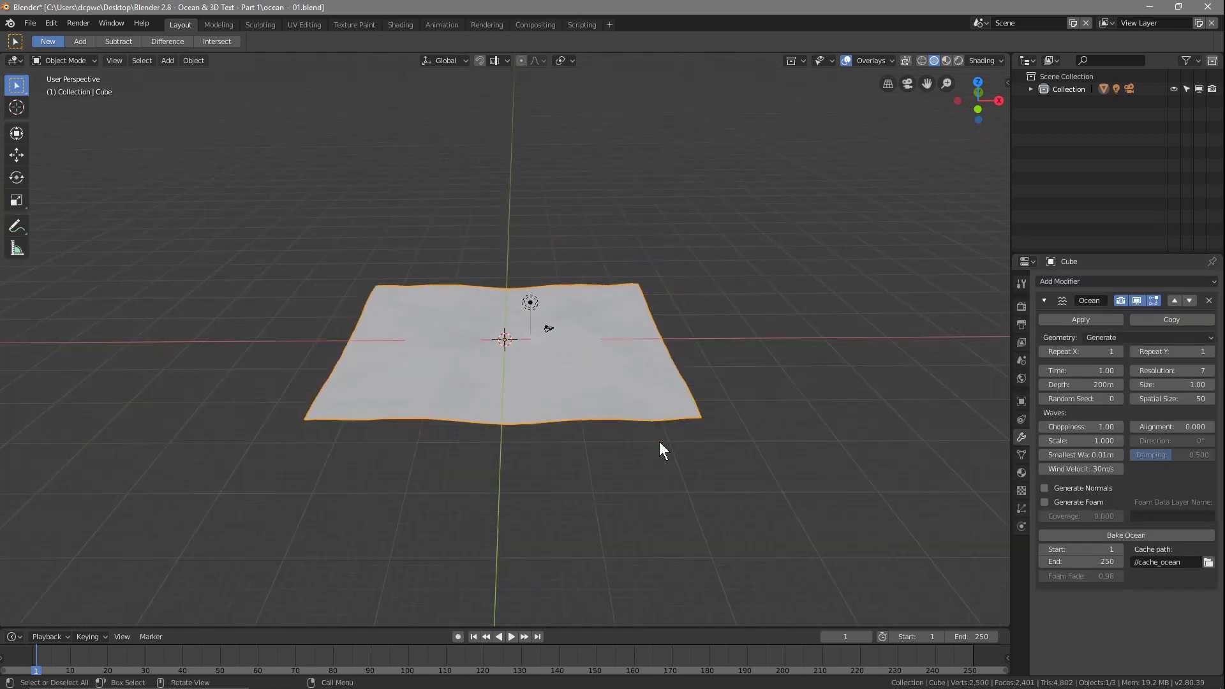
pyautogui.scroll(-1, 685, 374)
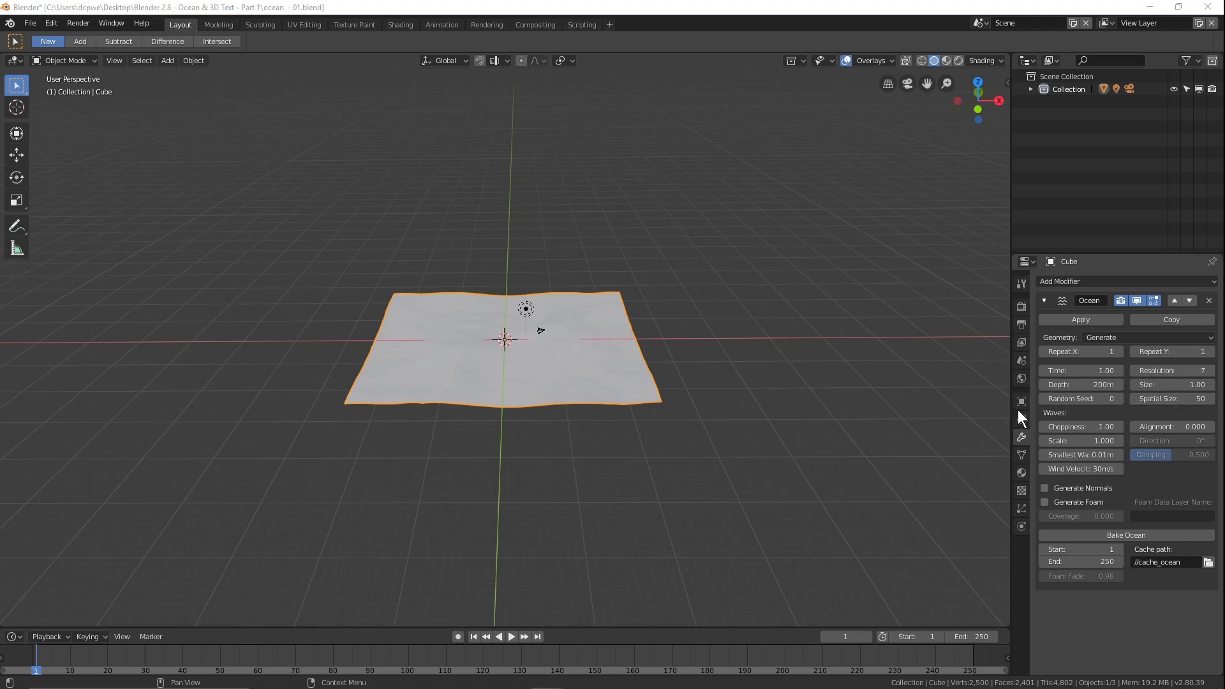
# Step: Set the Ocean modifier's Repeat X and Repeat Y to 4
pyautogui.click(1121, 352)
pyautogui.click(1121, 352)
pyautogui.click(1121, 352)
pyautogui.scroll(-2, 829, 473)
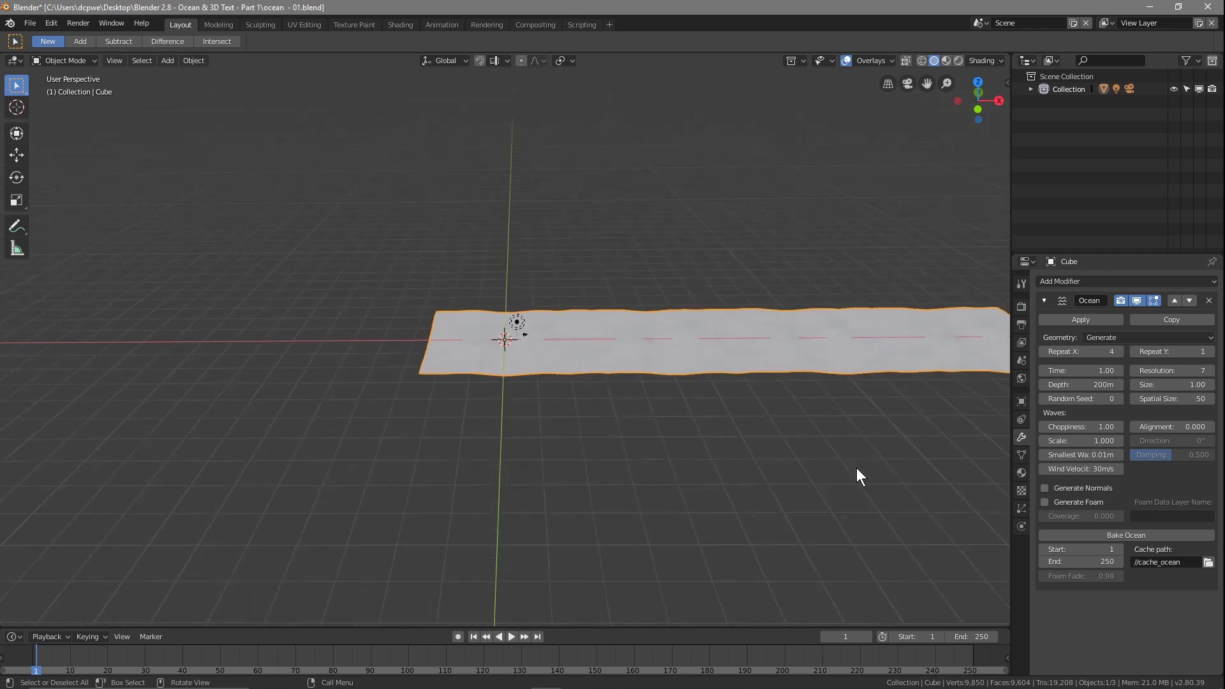
pyautogui.moveTo(856, 468); pyautogui.dragTo(715, 470, button='middle')
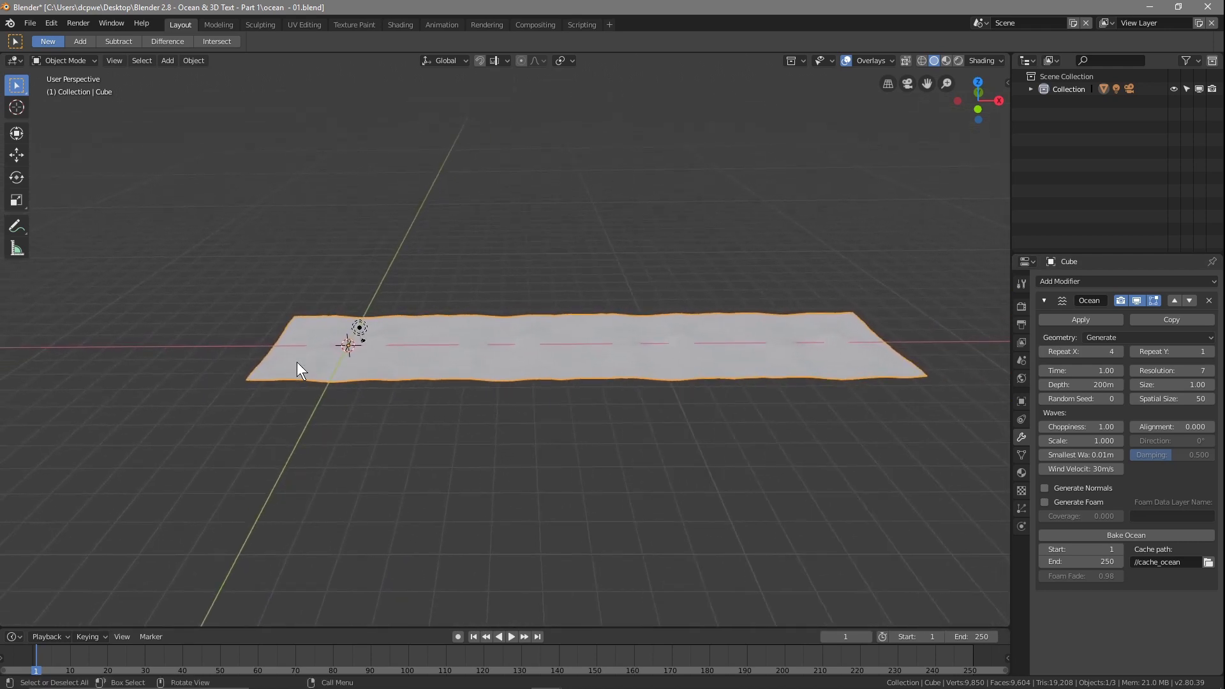
pyautogui.click(1210, 352)
pyautogui.click(1211, 352)
pyautogui.click(1210, 351)
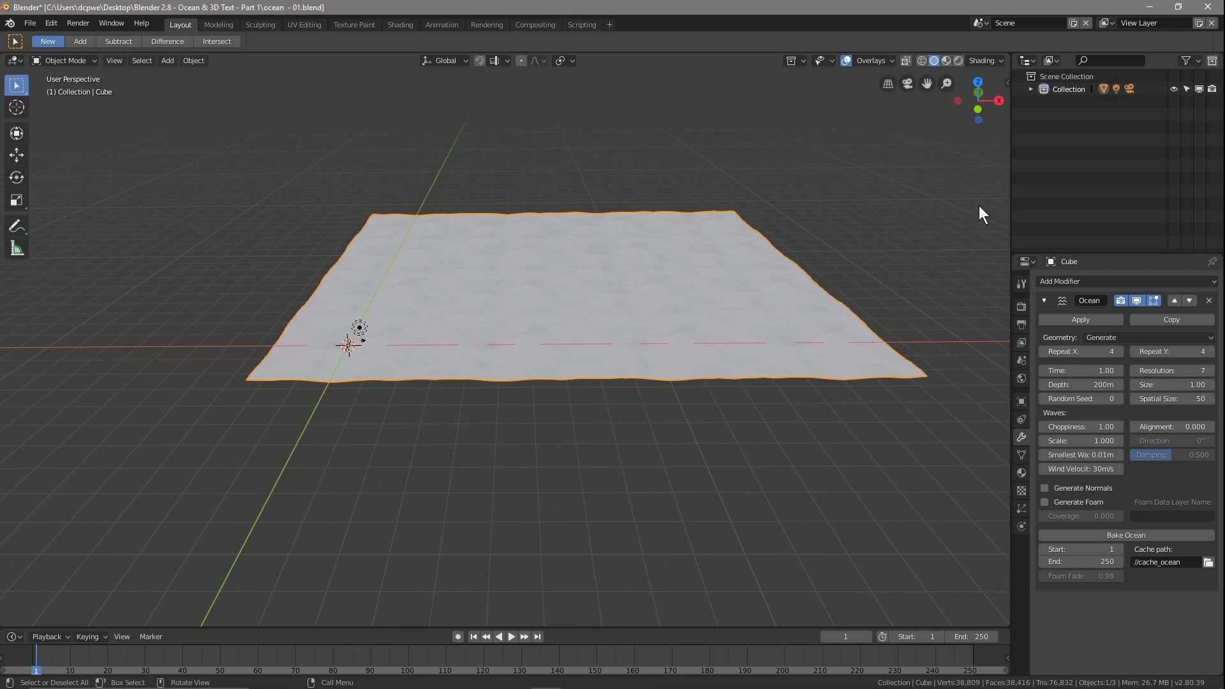
pyautogui.keyDown('shift'); pyautogui.moveTo(519, 415); pyautogui.dragTo(450, 486, button='middle'); pyautogui.keyUp('shift')
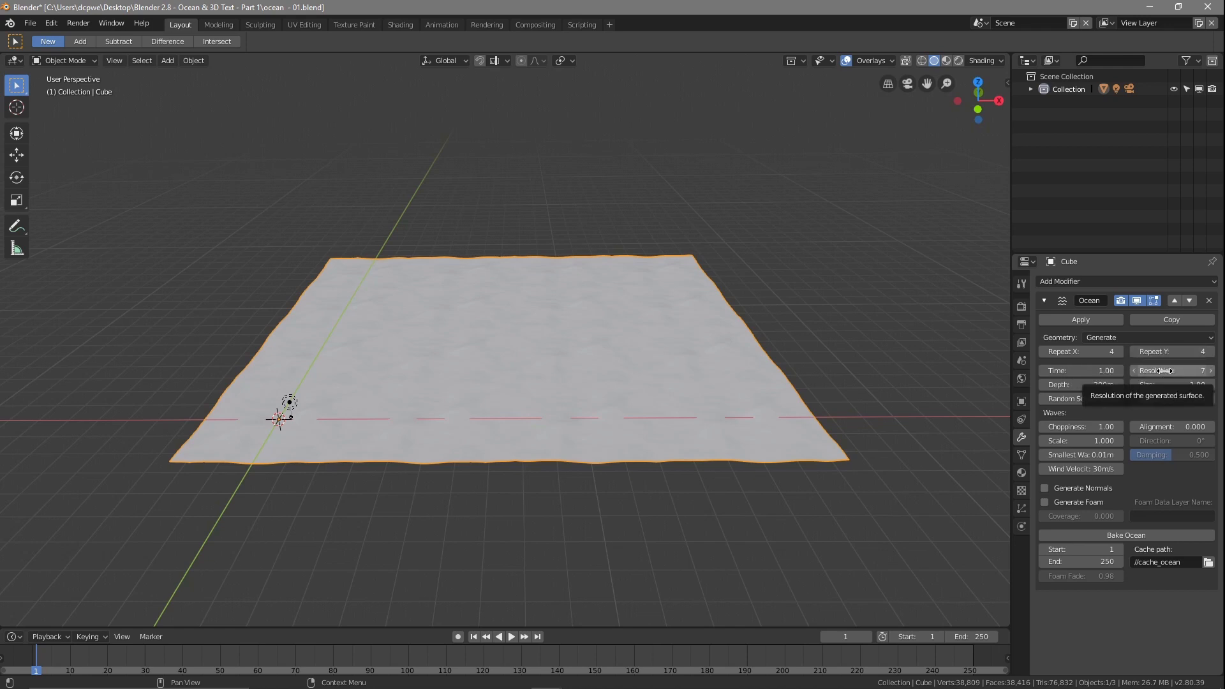
# Step: Set the Ocean modifier's wave choppiness to 15
pyautogui.click(1113, 426)
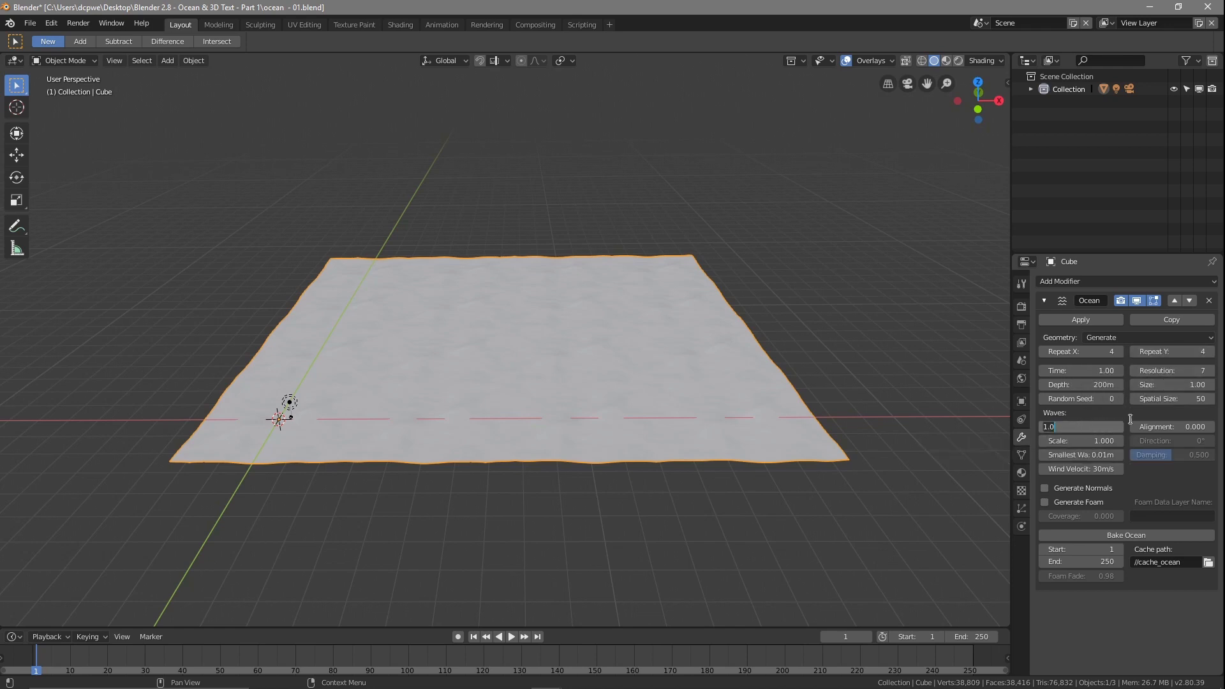
pyautogui.write('15')
pyautogui.press('Return')
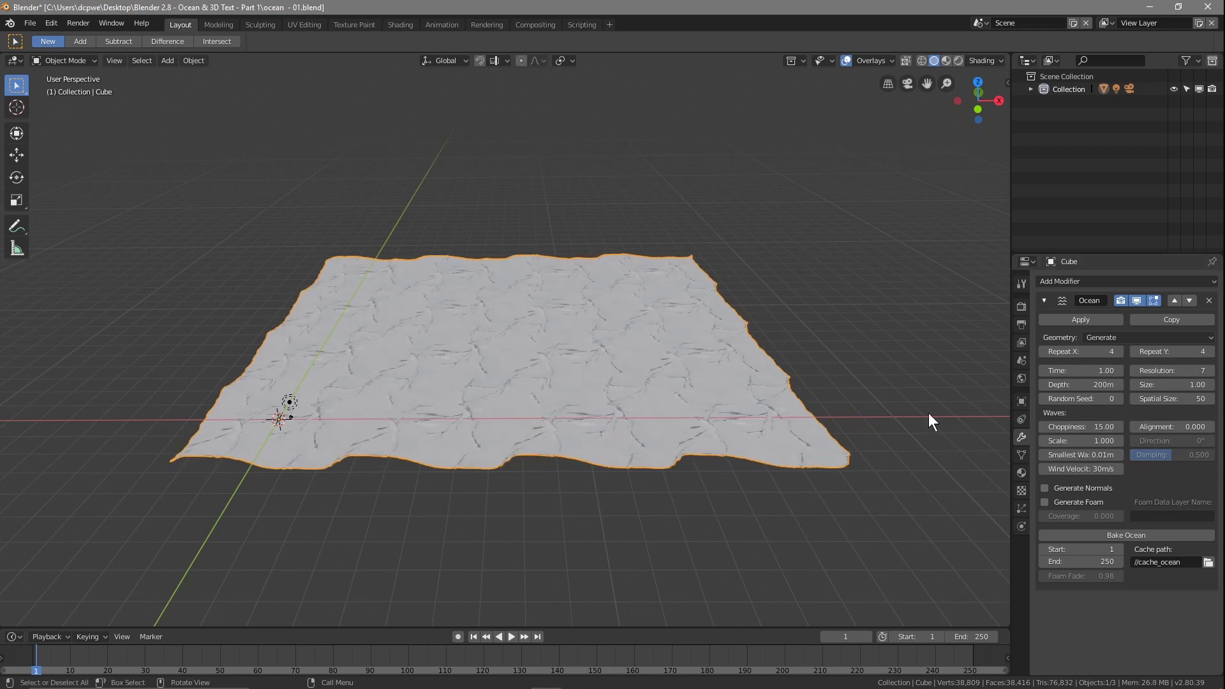
# Step: Set the ocean waves' choppiness to 1.5 and their scale to 2.7
pyautogui.click(1097, 426)
pyautogui.write('1.5')
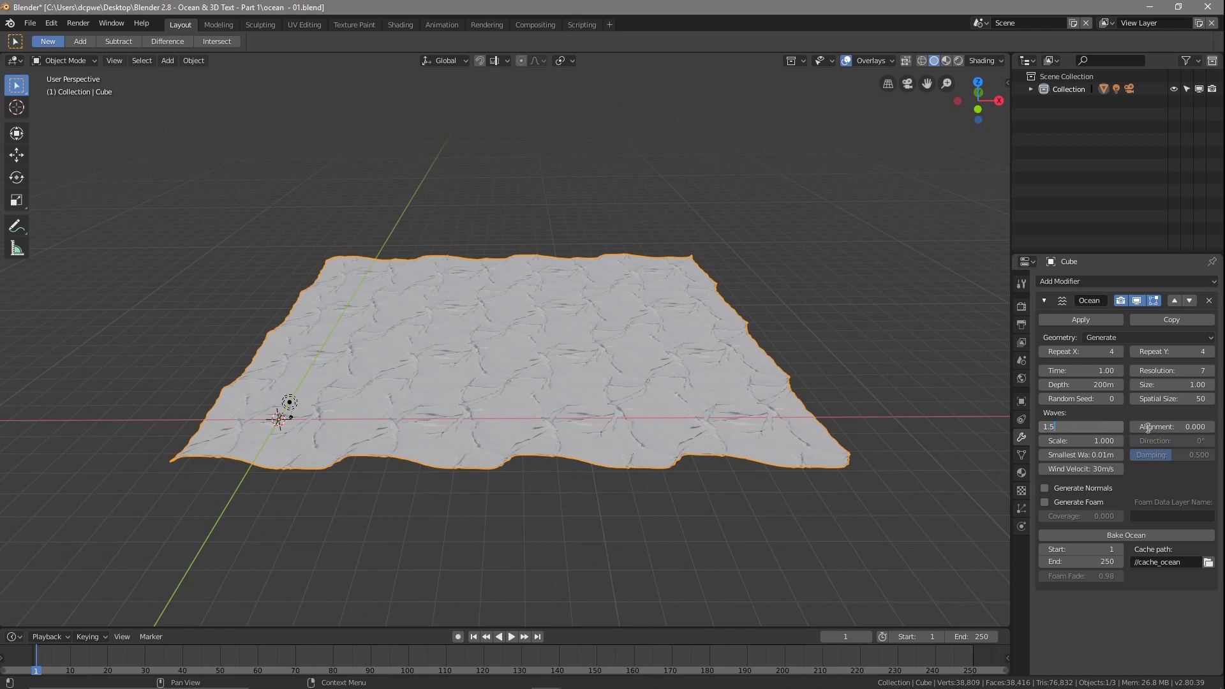
pyautogui.press('Return')
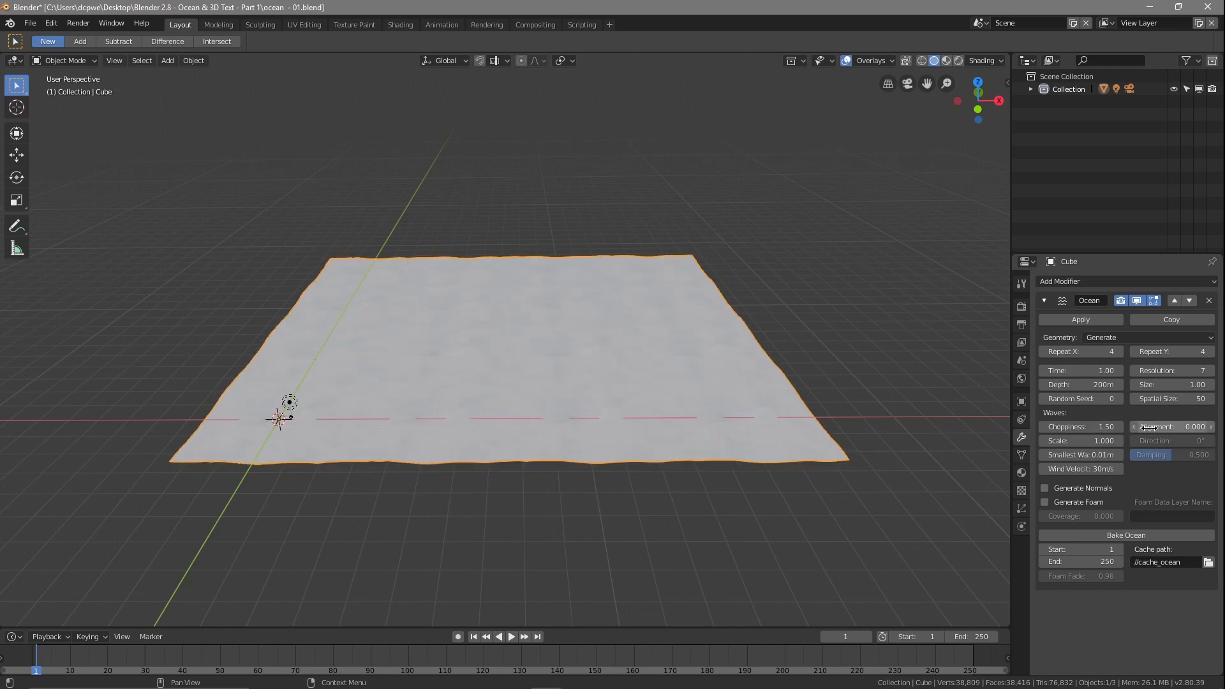
pyautogui.click(1091, 441)
pyautogui.write('2.7')
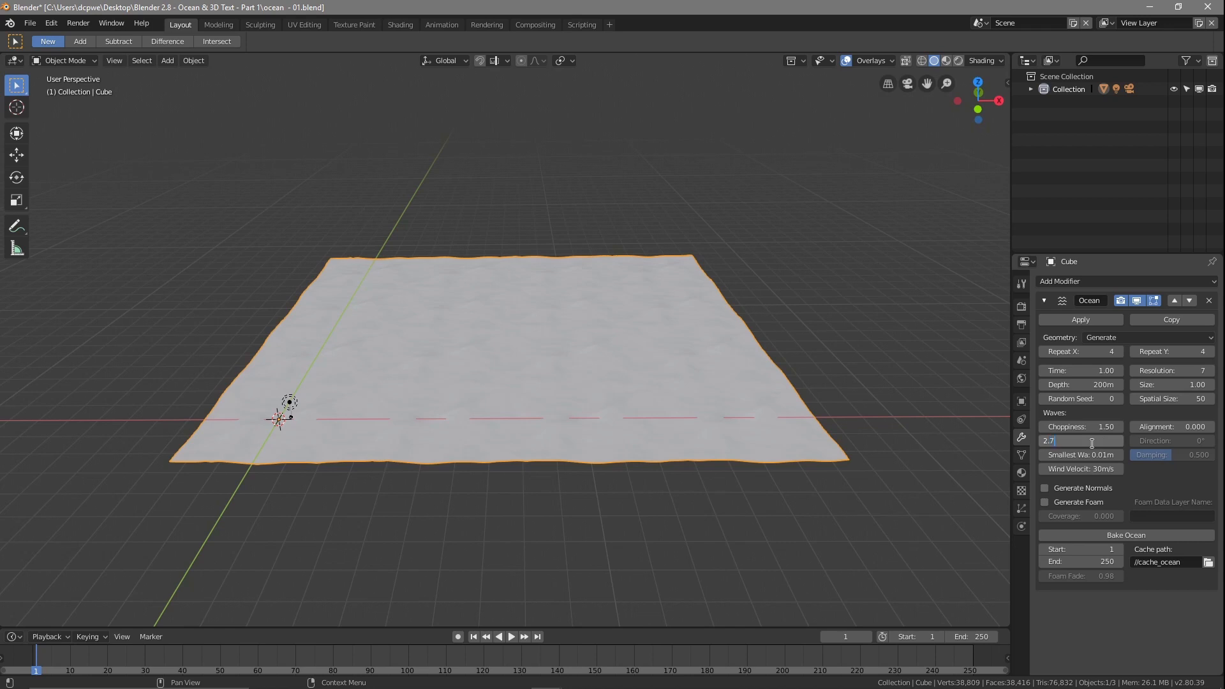
pyautogui.press('Return')
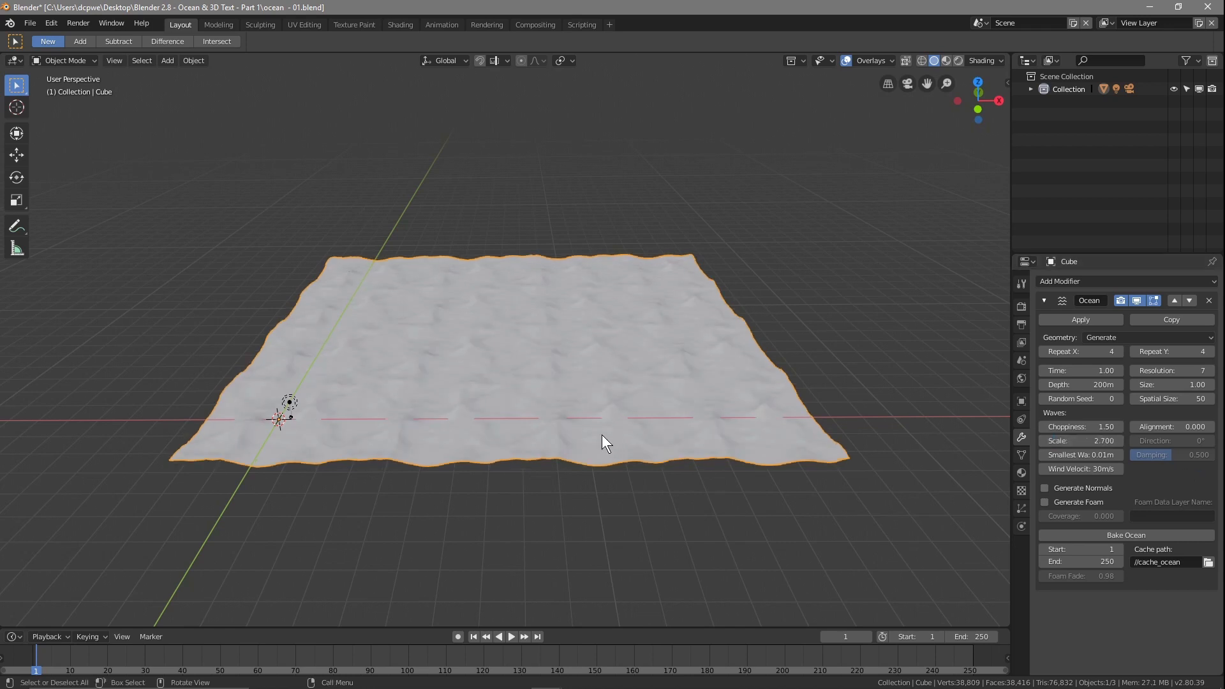
# Step: Examine the shape of the ocean waves up close from a low angle
pyautogui.scroll(-4, 581, 424)
pyautogui.scroll(-2, 580, 423)
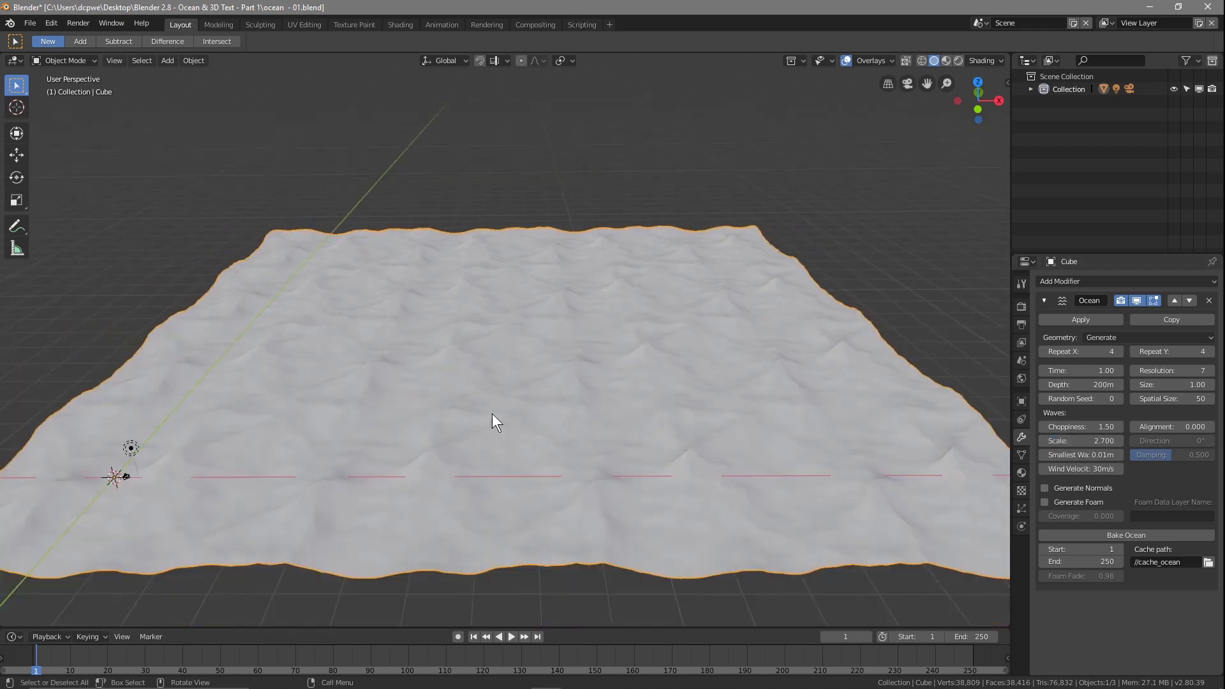
pyautogui.moveTo(619, 371); pyautogui.dragTo(618, 344, button='middle')
pyautogui.scroll(2, 625, 420)
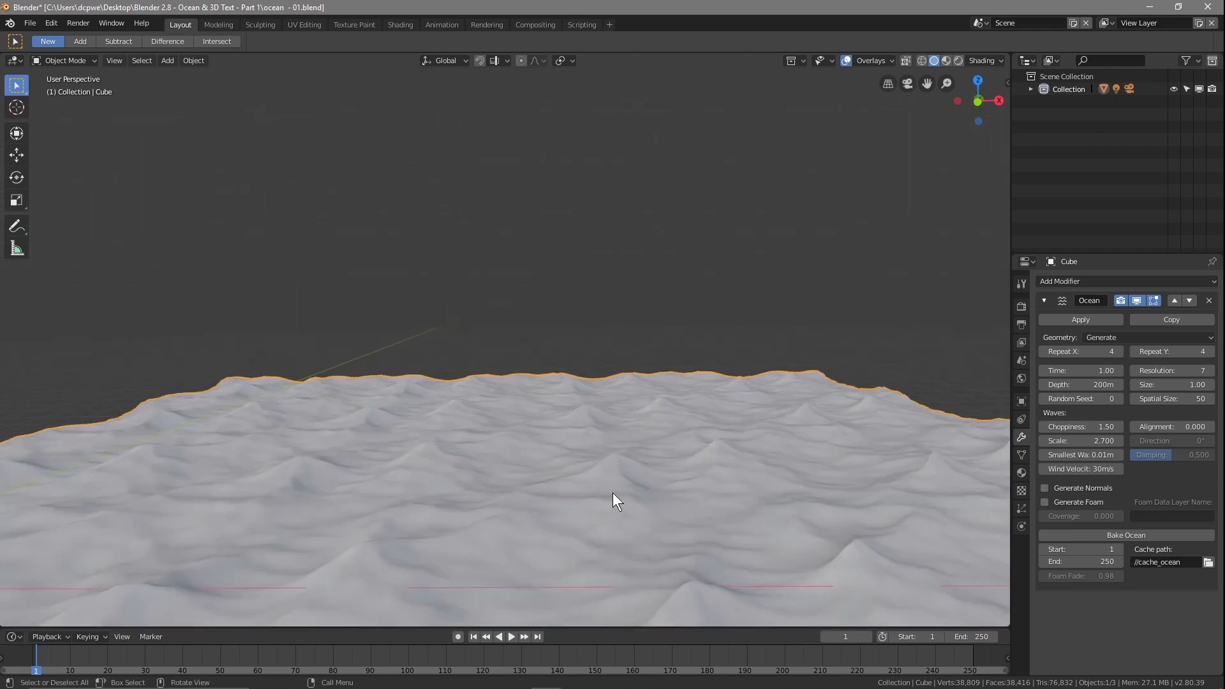
pyautogui.scroll(-1, 613, 492)
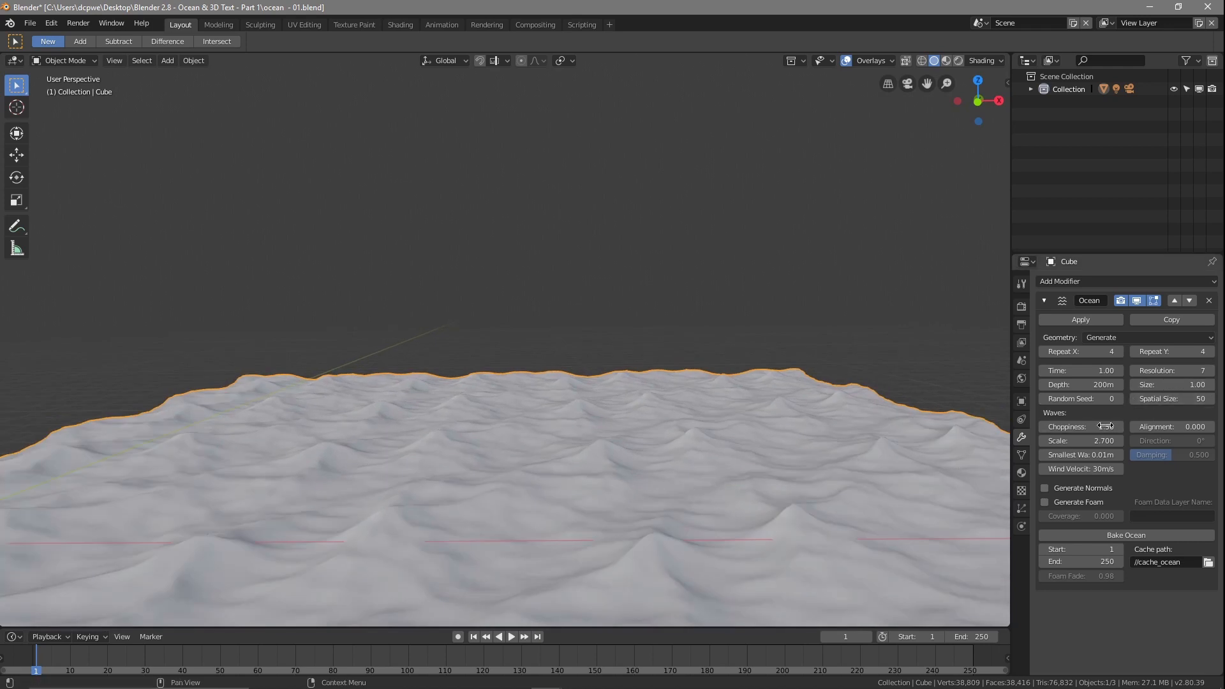
pyautogui.scroll(-1, 651, 489)
pyautogui.scroll(1, 650, 488)
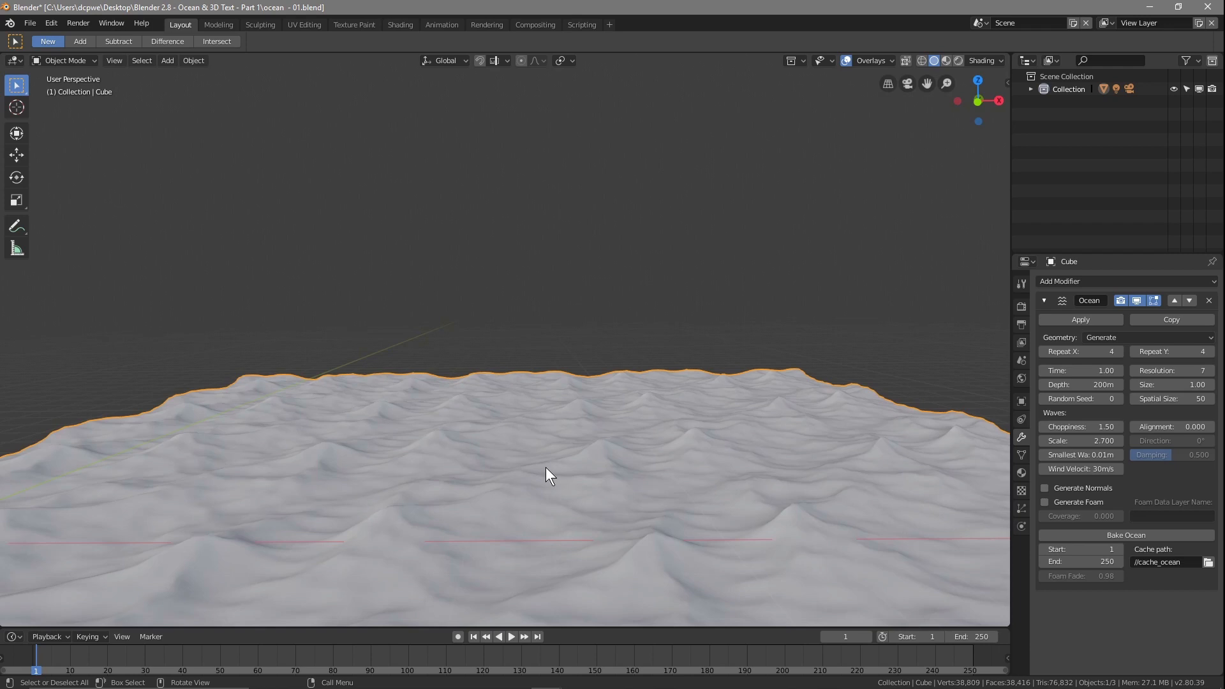
# Step: Enable foam generation on the Ocean modifier with a coverage of 0.1
pyautogui.click(1044, 502)
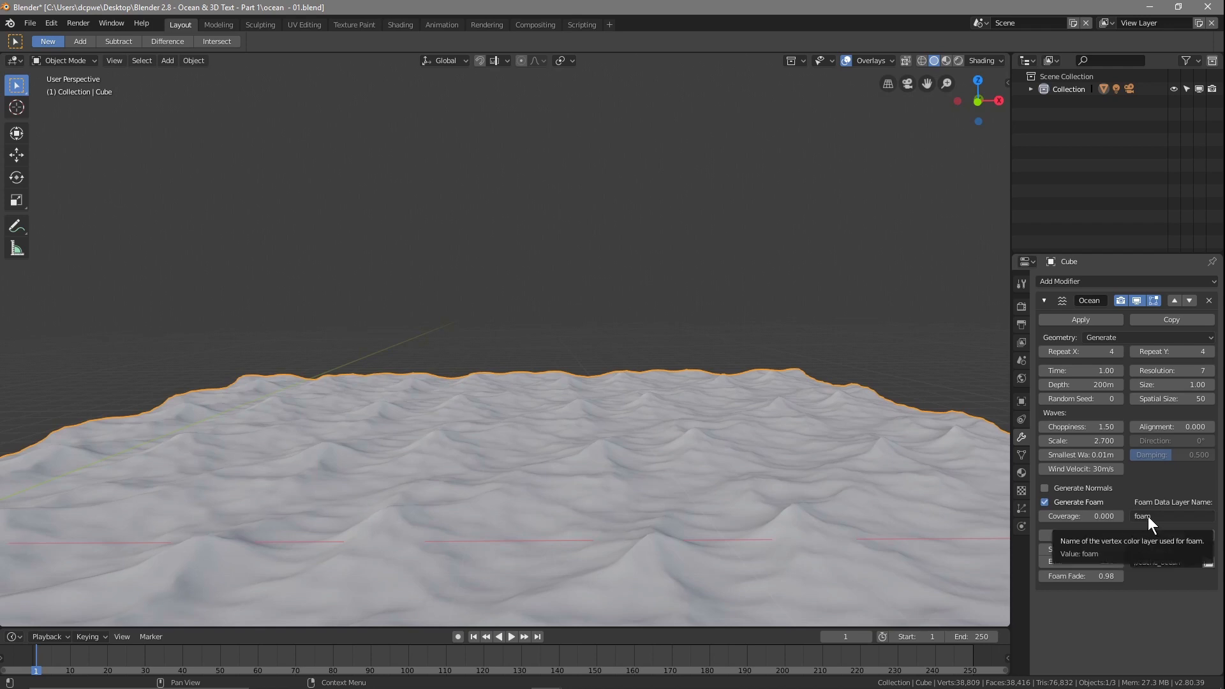
pyautogui.doubleClick(1080, 518)
pyautogui.write('0.')
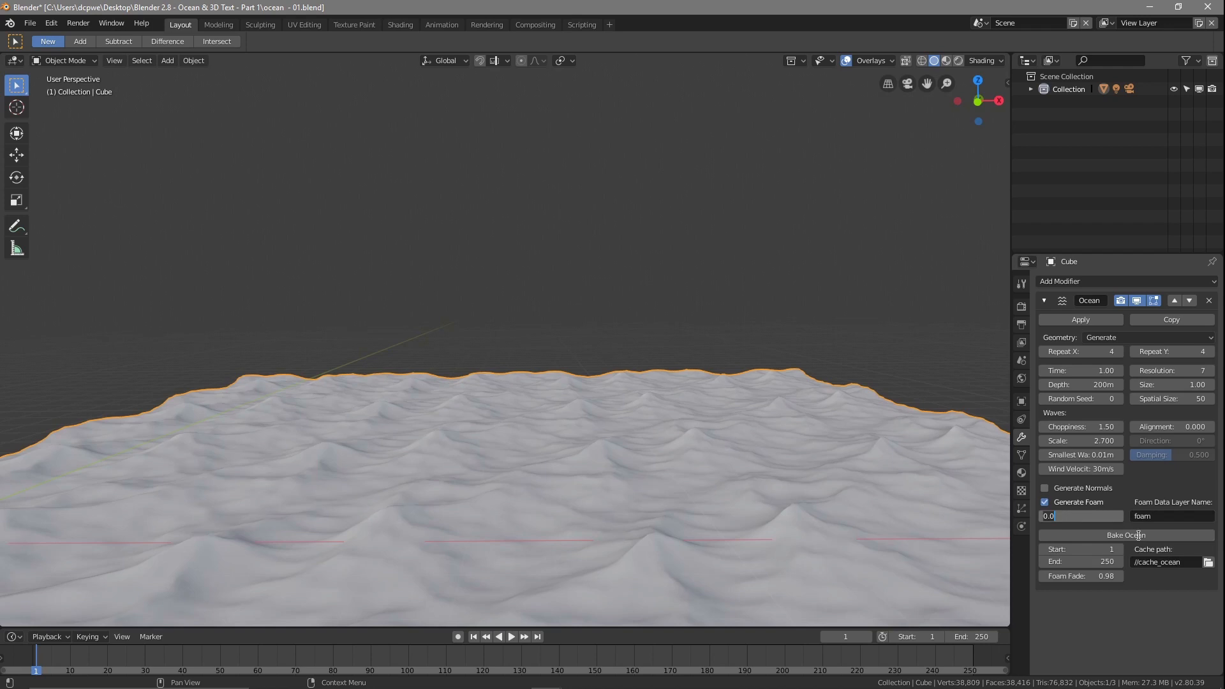
pyautogui.write('1')
pyautogui.press('Return')
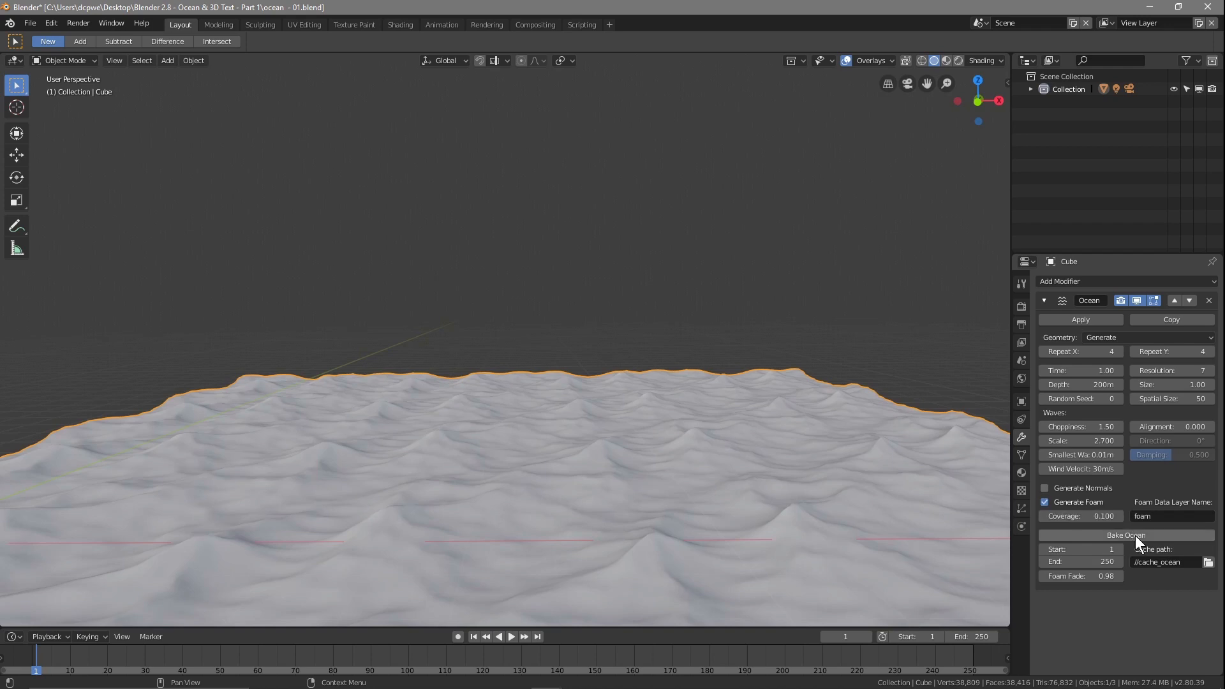
# Step: Set the animation's end frame to 700 and the output frame rate to 60 fps
pyautogui.doubleClick(971, 636)
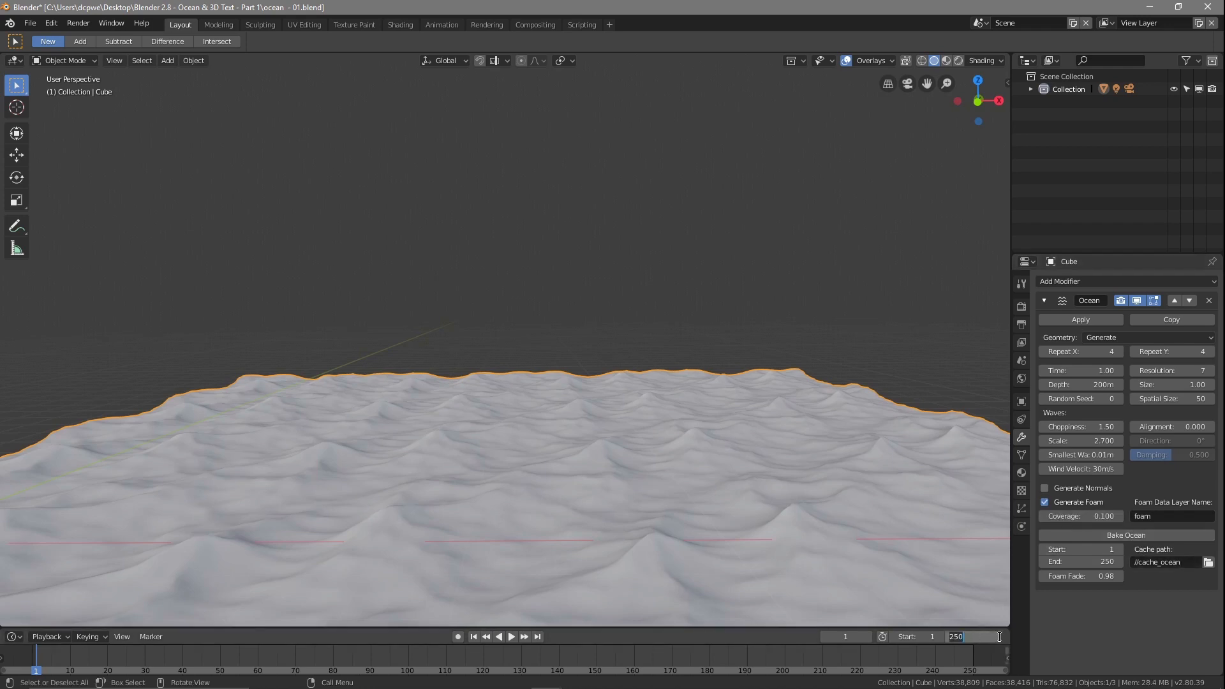
pyautogui.write('700')
pyautogui.press('Return')
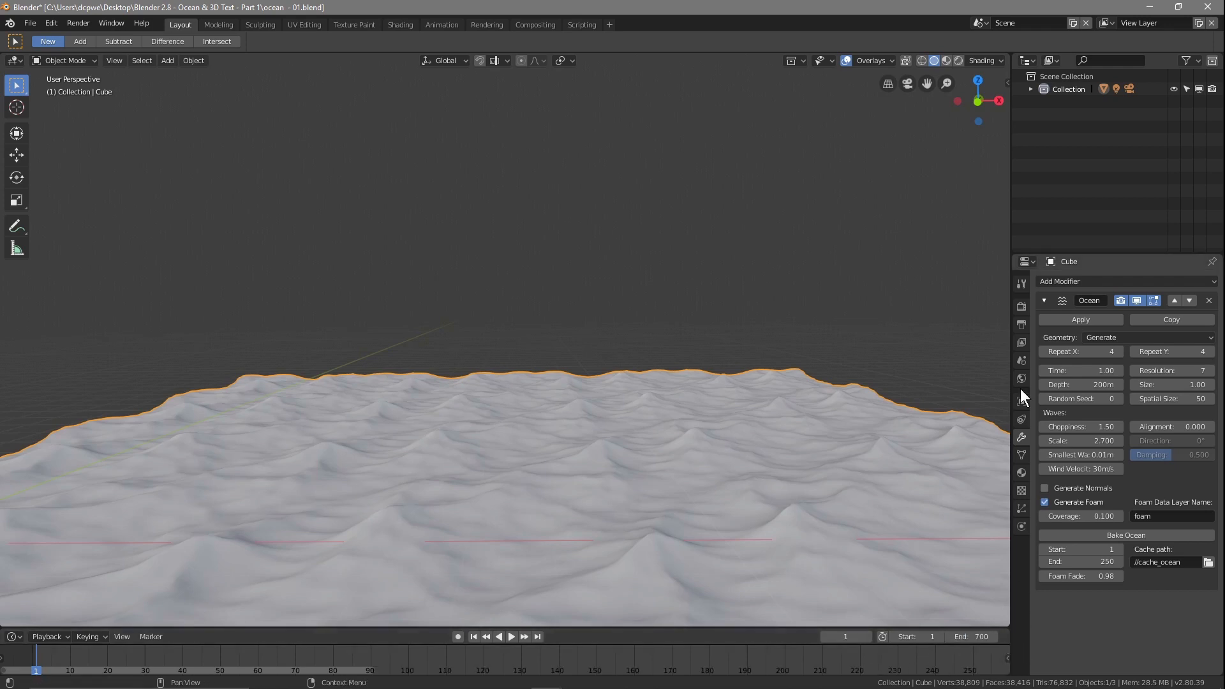
pyautogui.click(1024, 323)
pyautogui.click(1150, 439)
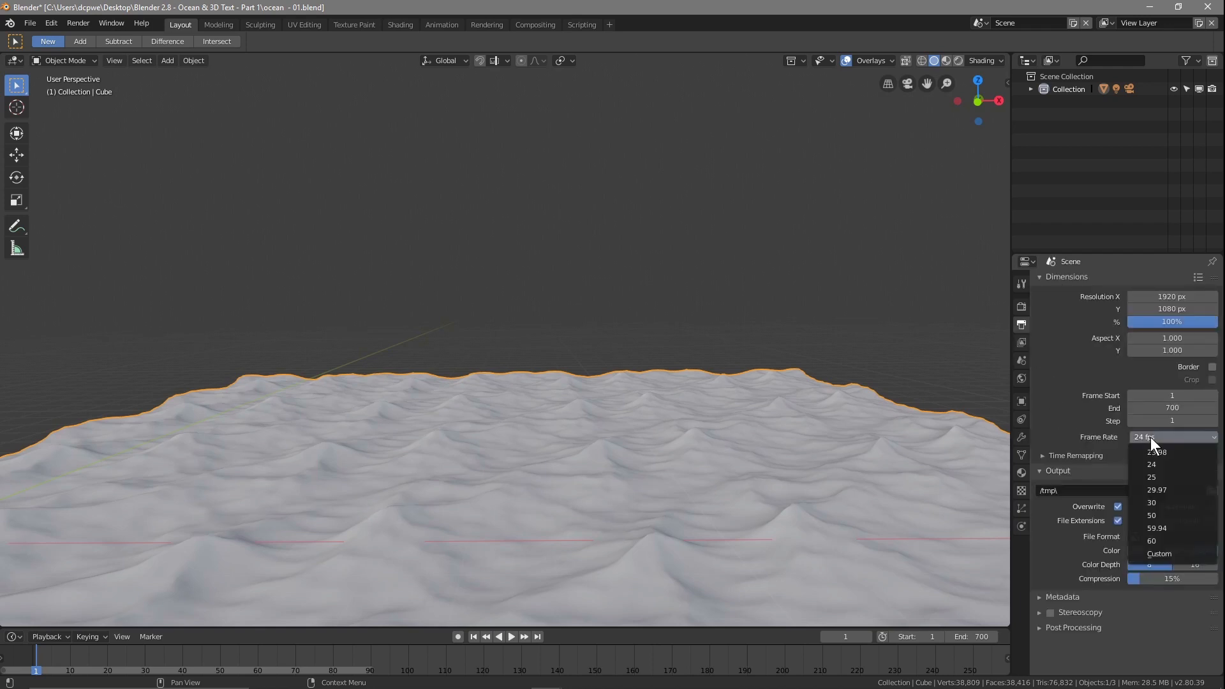
pyautogui.click(1172, 539)
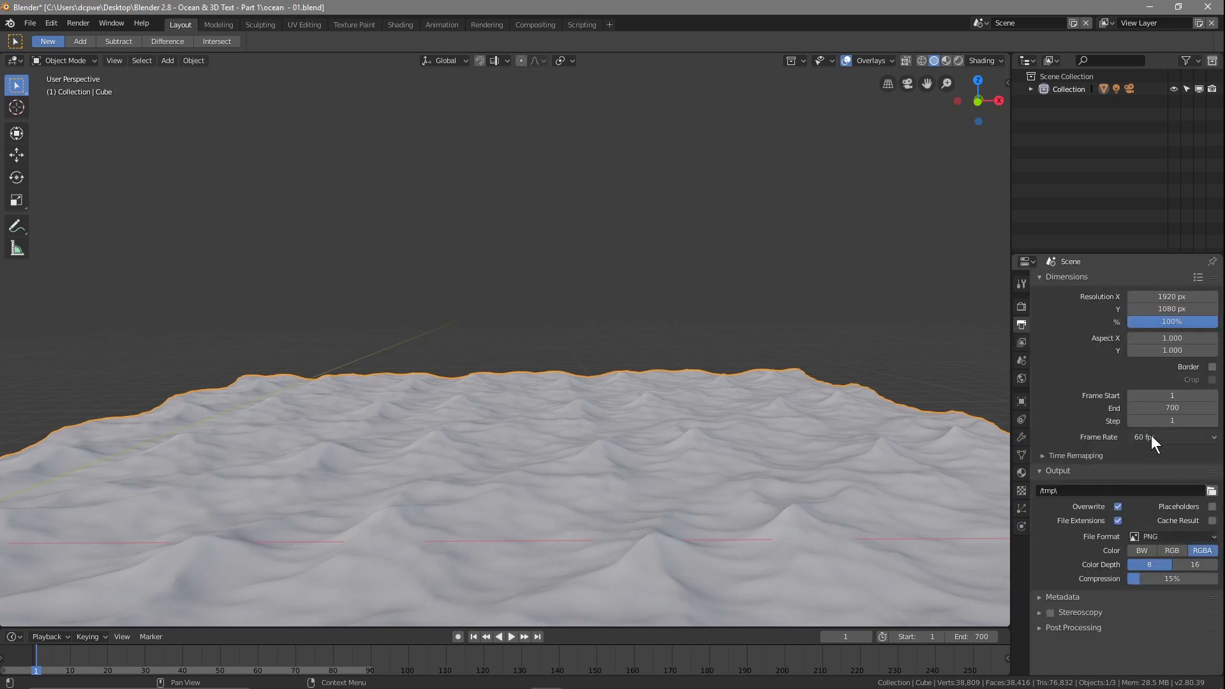
# Step: Set the Ocean modifier's bake end frame to 700 and save the file
pyautogui.click(1020, 437)
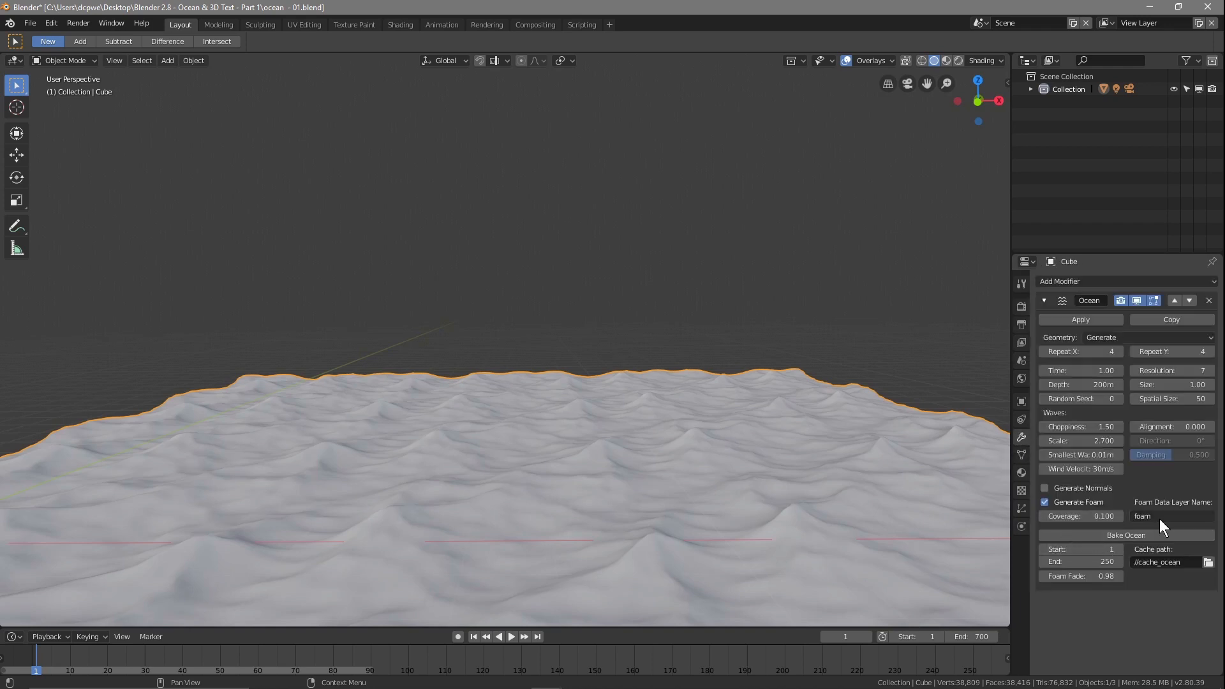
pyautogui.click(1114, 561)
pyautogui.write('700')
pyautogui.press('Return')
pyautogui.click(37, 21)
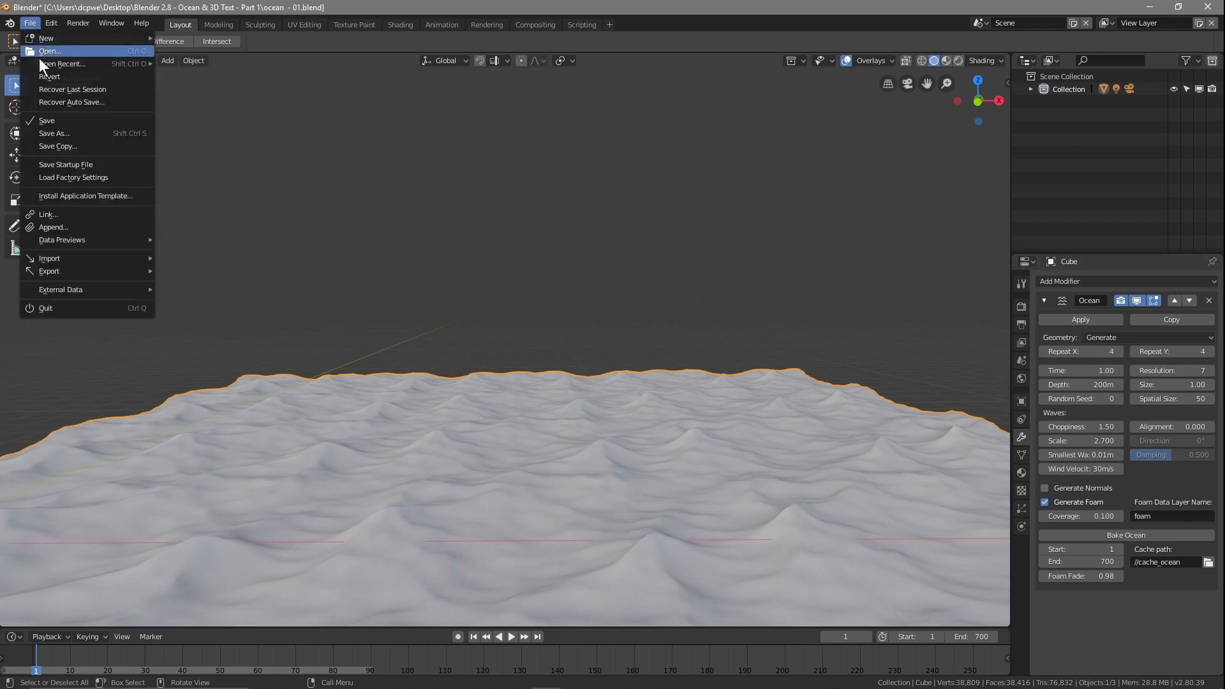
pyautogui.click(52, 119)
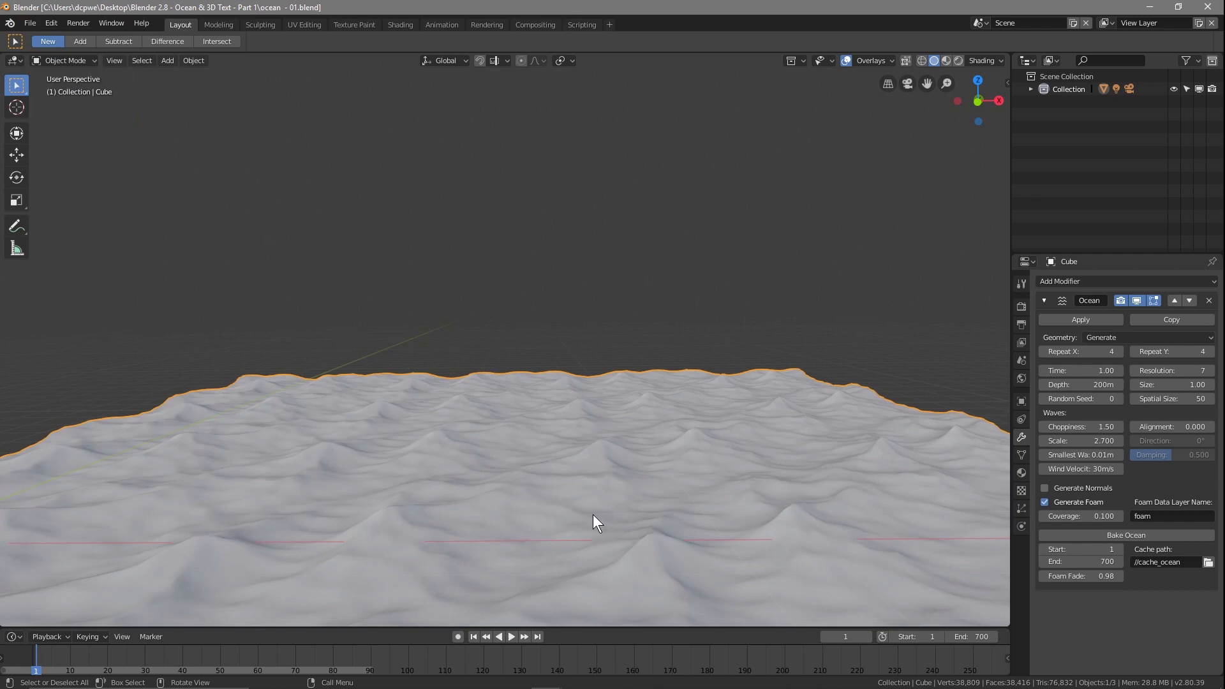
# Step: Look over the ocean surface and view the scene through the camera
pyautogui.scroll(-3, 565, 510)
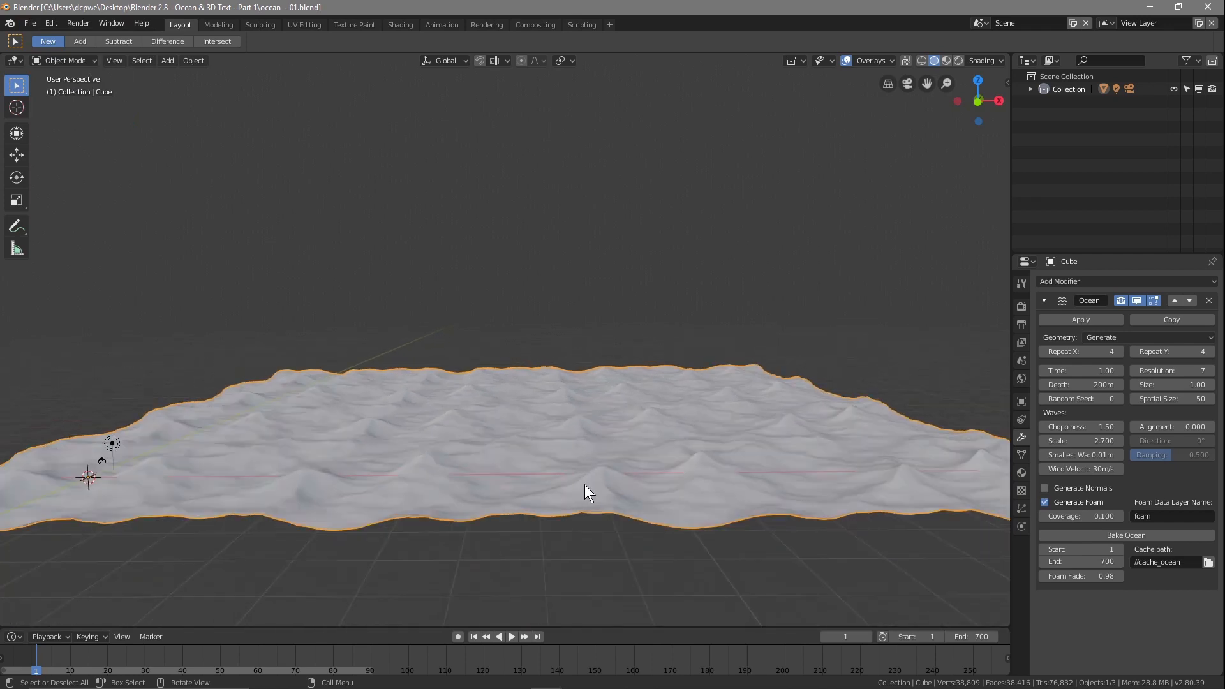
pyautogui.scroll(3, 580, 484)
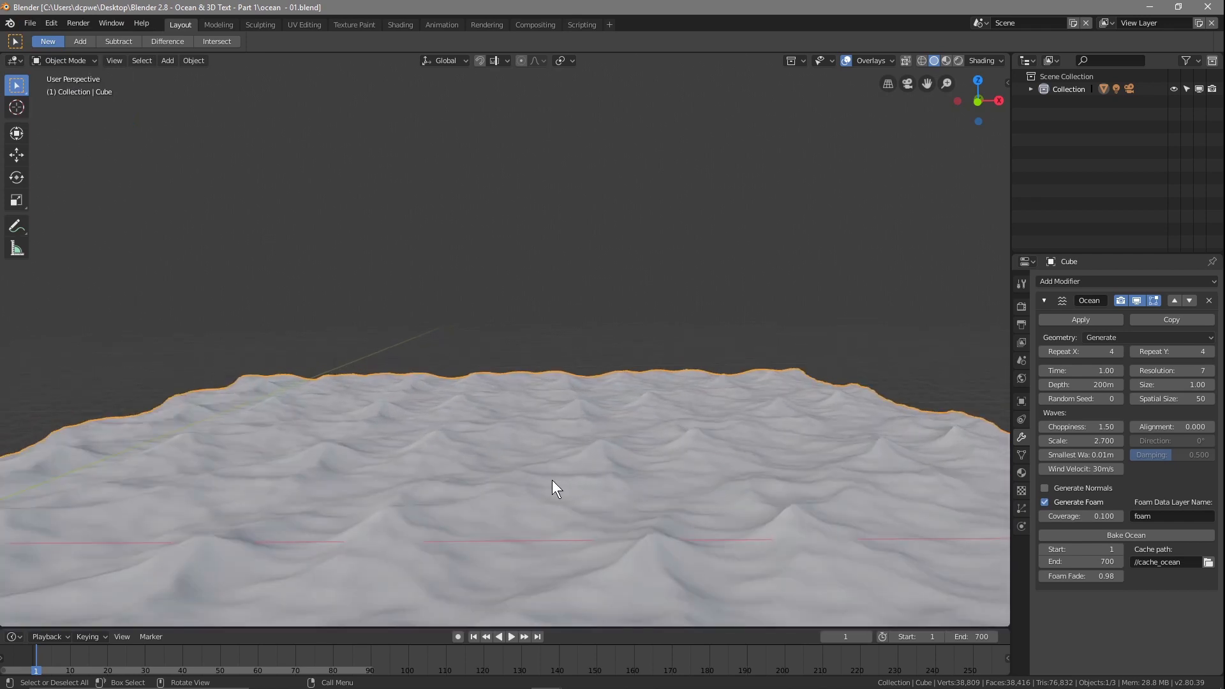
pyautogui.scroll(-4, 566, 485)
pyautogui.moveTo(568, 502); pyautogui.dragTo(559, 490, button='middle')
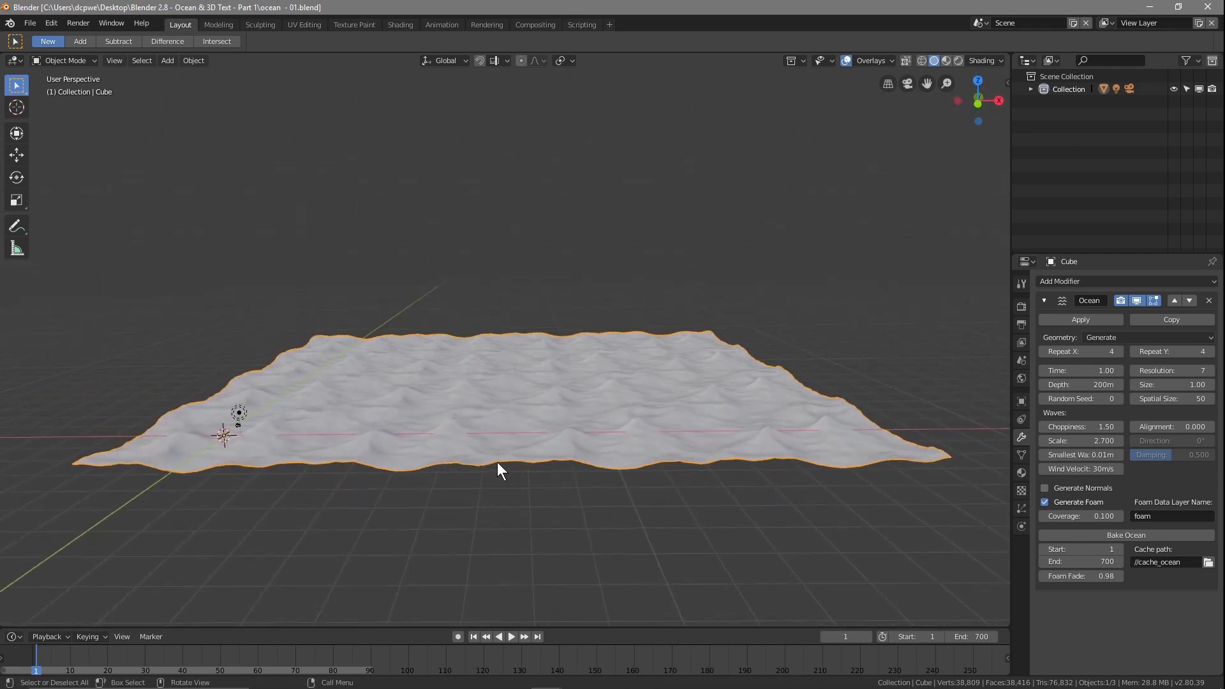
pyautogui.scroll(5, 496, 461)
pyautogui.moveTo(496, 462); pyautogui.dragTo(498, 451, button='middle')
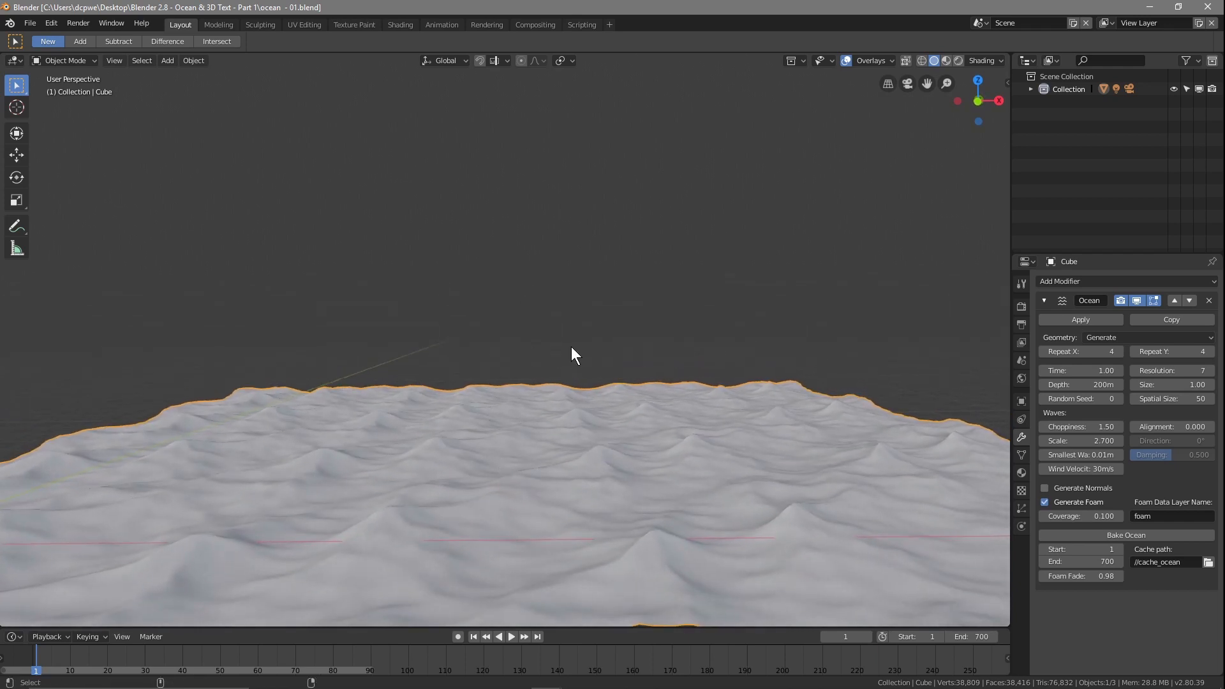
pyautogui.press('KP_0')
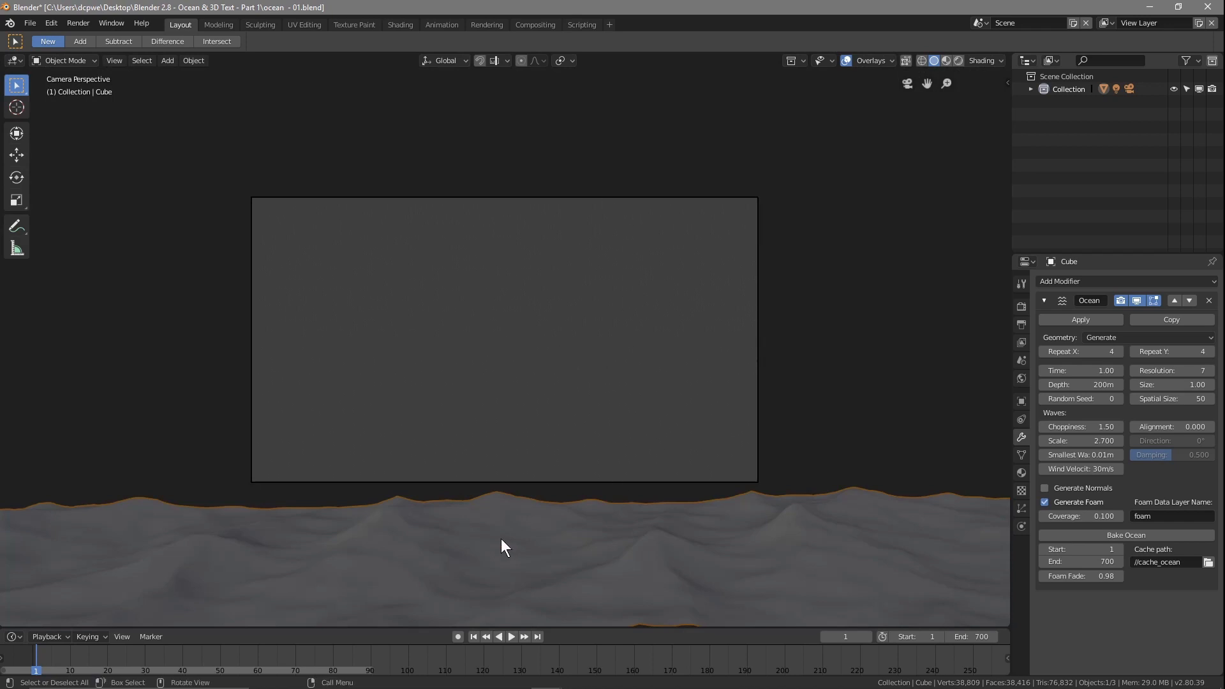
# Step: Lower the camera to a Z location of about 13.36 m and set its X rotation to about 89.7°
pyautogui.click(1031, 89)
pyautogui.click(1065, 106)
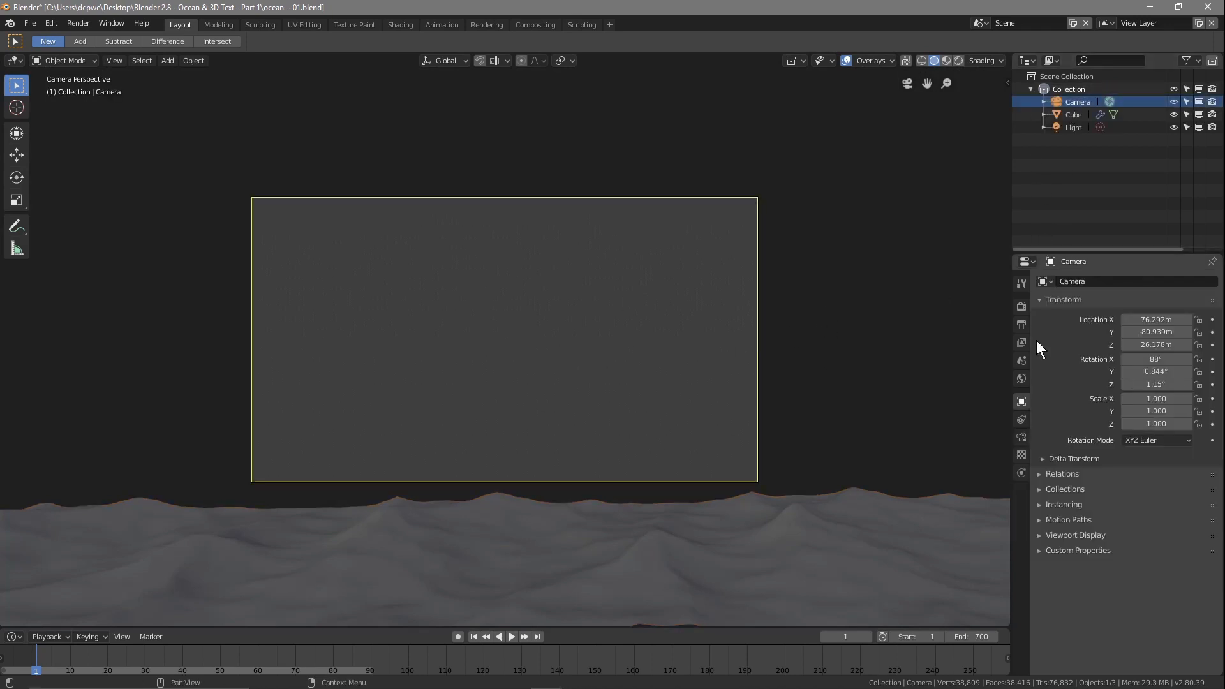
pyautogui.click(1018, 439)
pyautogui.click(1020, 402)
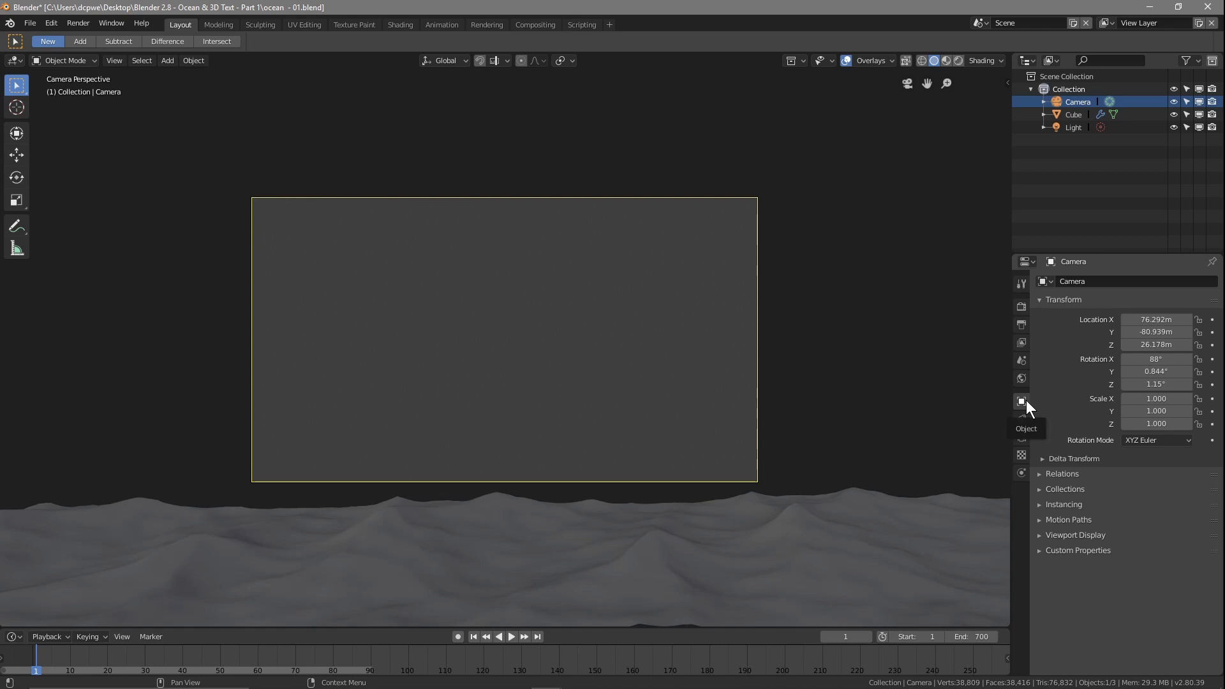
pyautogui.moveTo(1155, 345); pyautogui.dragTo(1072, 344)
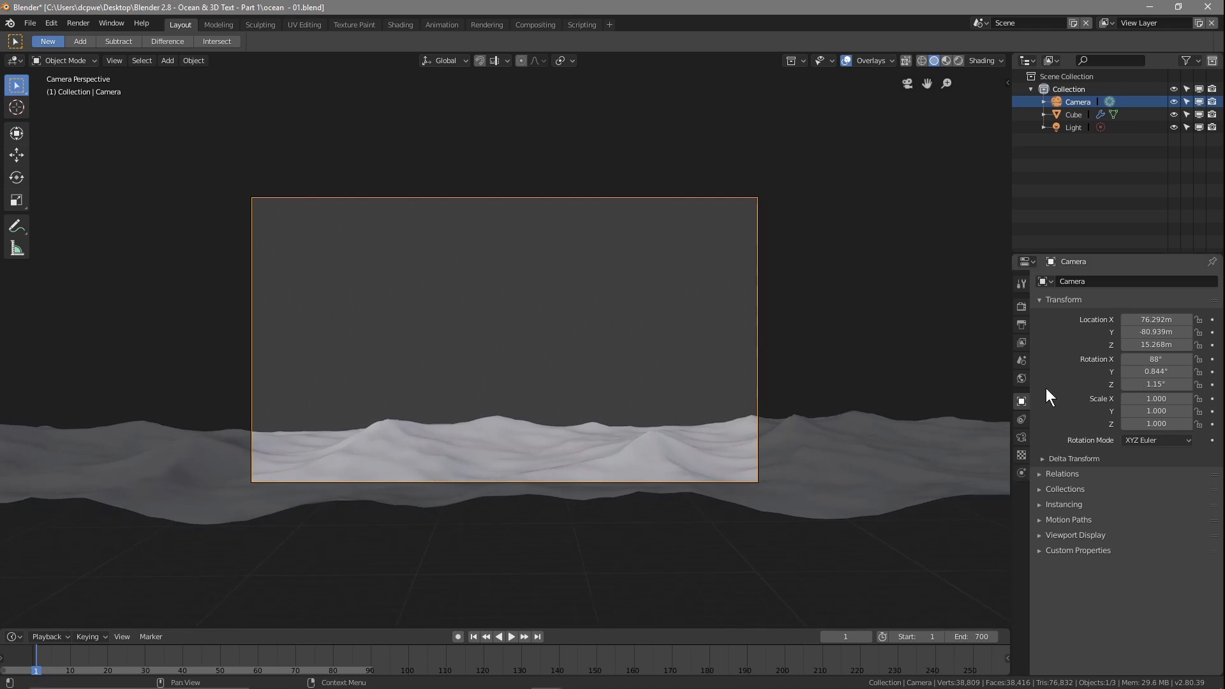
pyautogui.moveTo(1156, 358)
pyautogui.mouseDown()
pyautogui.moveTo(1142, 359)
pyautogui.moveTo(1169, 359)
pyautogui.moveTo(1140, 344)
pyautogui.mouseUp()
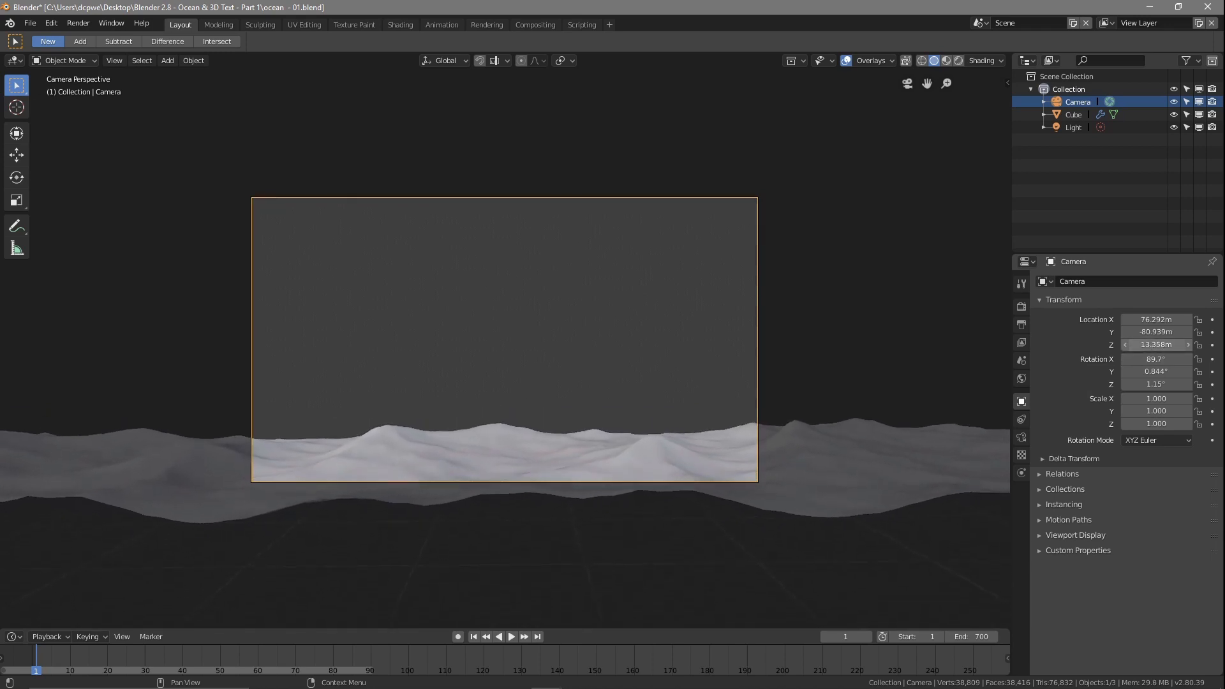
# Step: Set the camera's focal length to 32 mm and its clip end to 250 m
pyautogui.click(1022, 437)
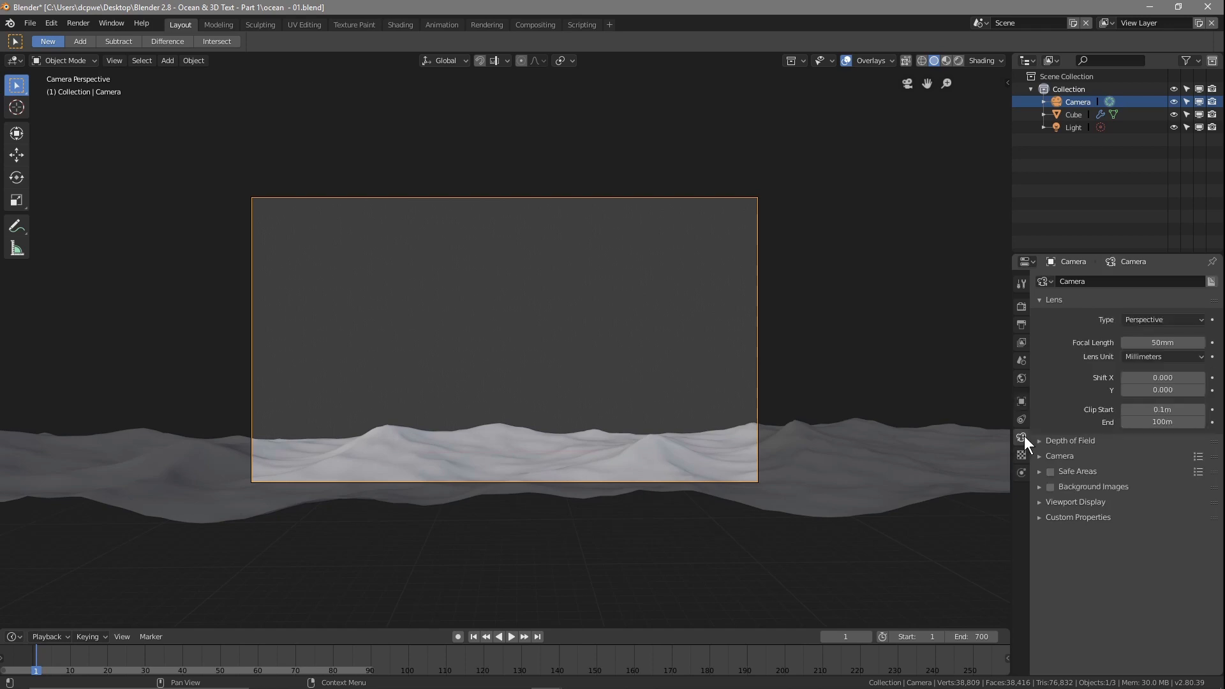
pyautogui.click(1170, 343)
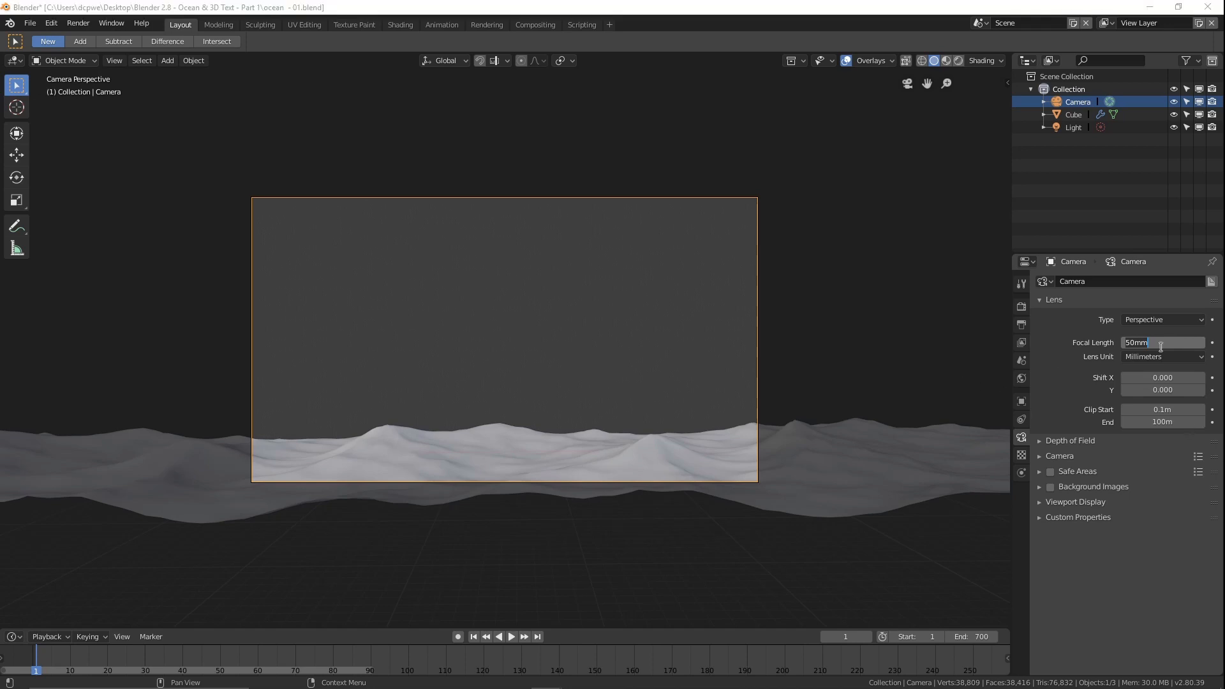
pyautogui.write('32')
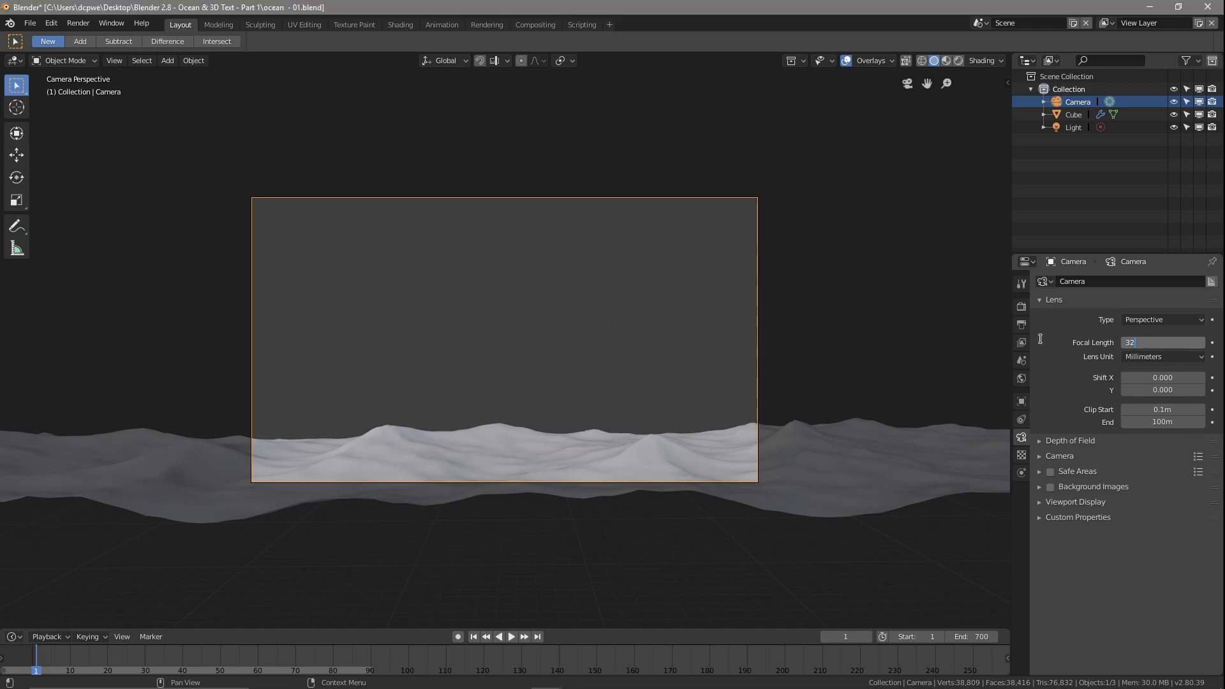
pyautogui.press('Return')
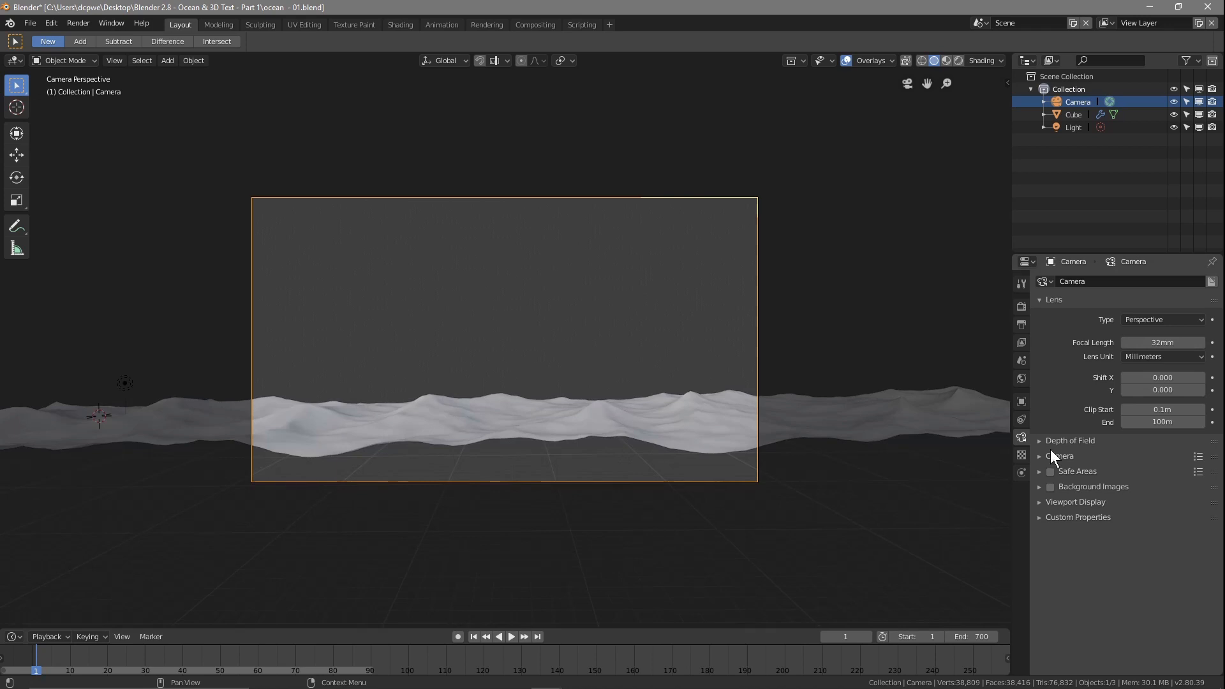
pyautogui.click(1166, 423)
pyautogui.write('250')
pyautogui.press('Return')
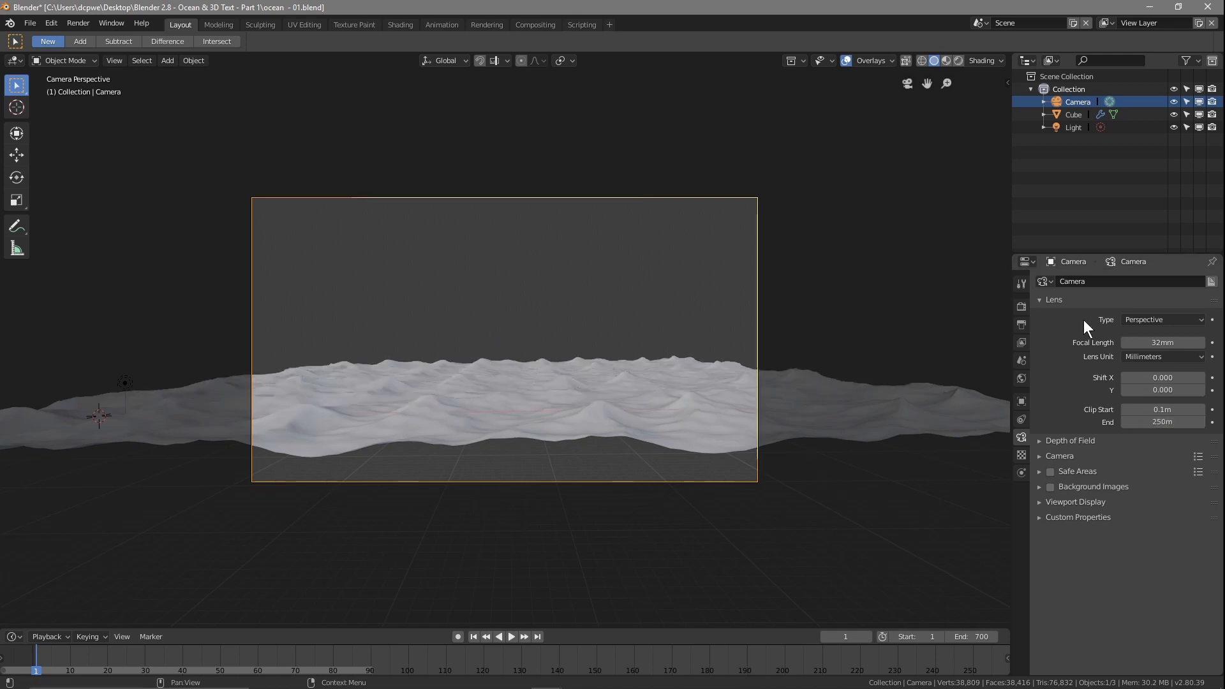
# Step: Move the camera to about -60.68 m on Y and 78.83 m on X
pyautogui.click(1020, 401)
pyautogui.moveTo(1148, 330)
pyautogui.mouseDown()
pyautogui.moveTo(1117, 329)
pyautogui.moveTo(1145, 329)
pyautogui.mouseUp()
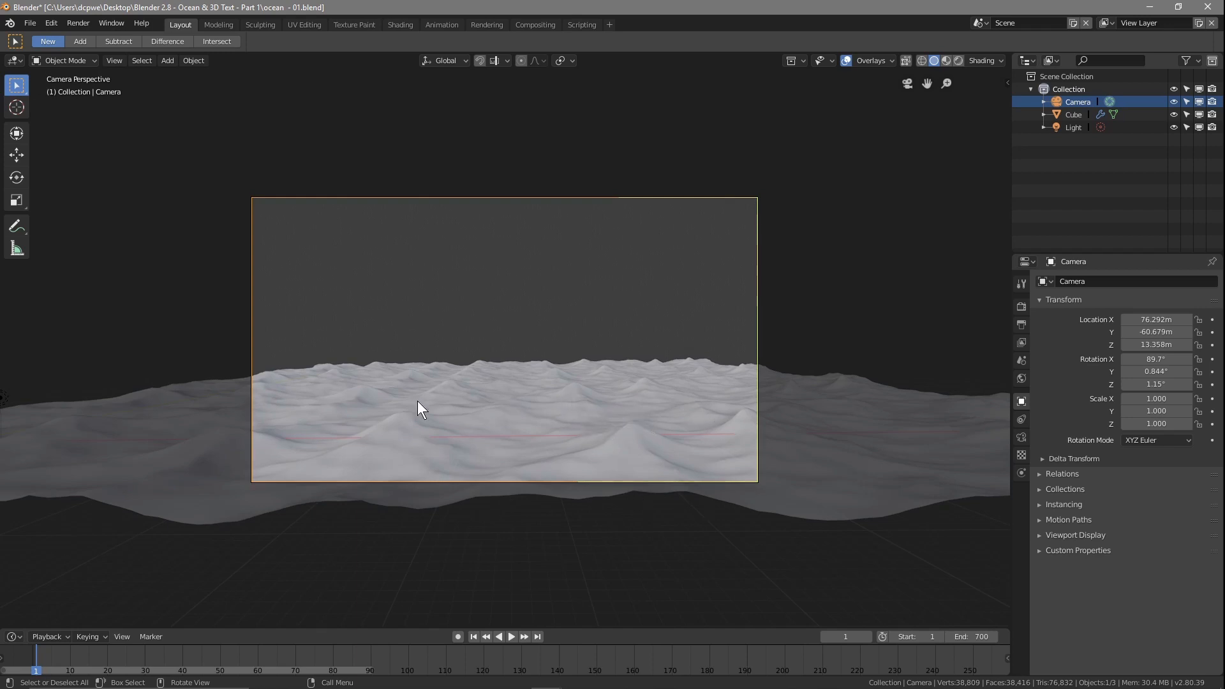
pyautogui.moveTo(1155, 319); pyautogui.dragTo(1191, 319)
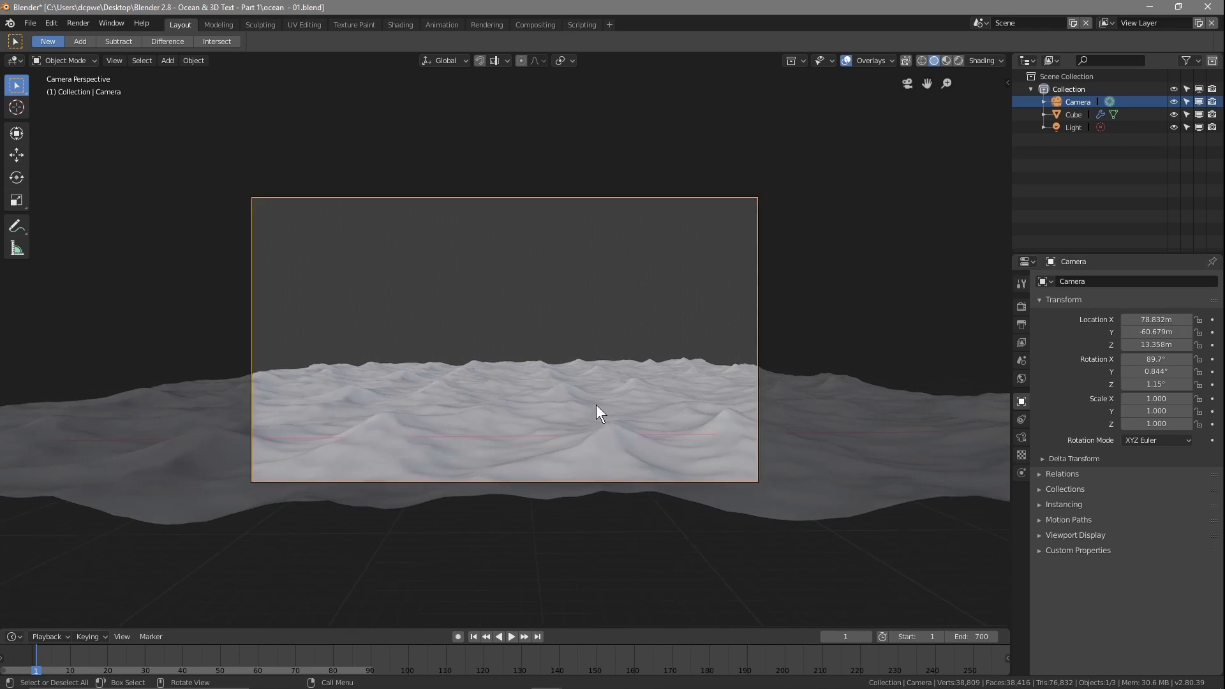
# Step: Save the scene as a new file named "ocean - 02.blend"
pyautogui.click(33, 22)
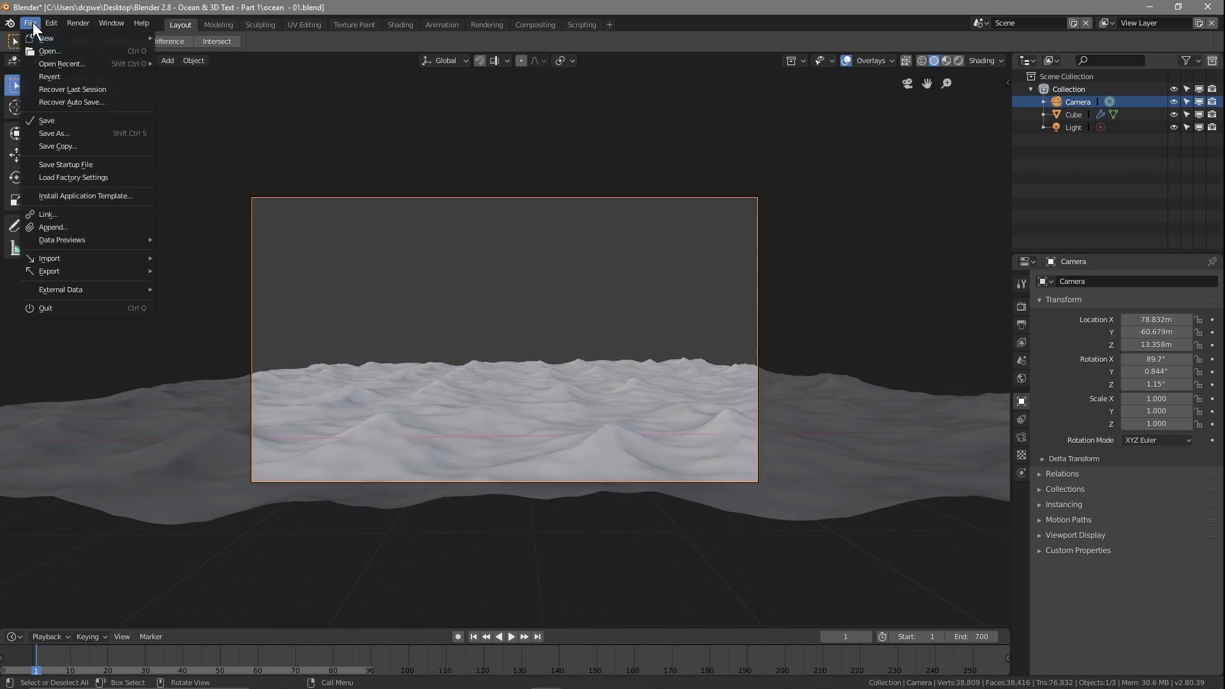
pyautogui.click(75, 132)
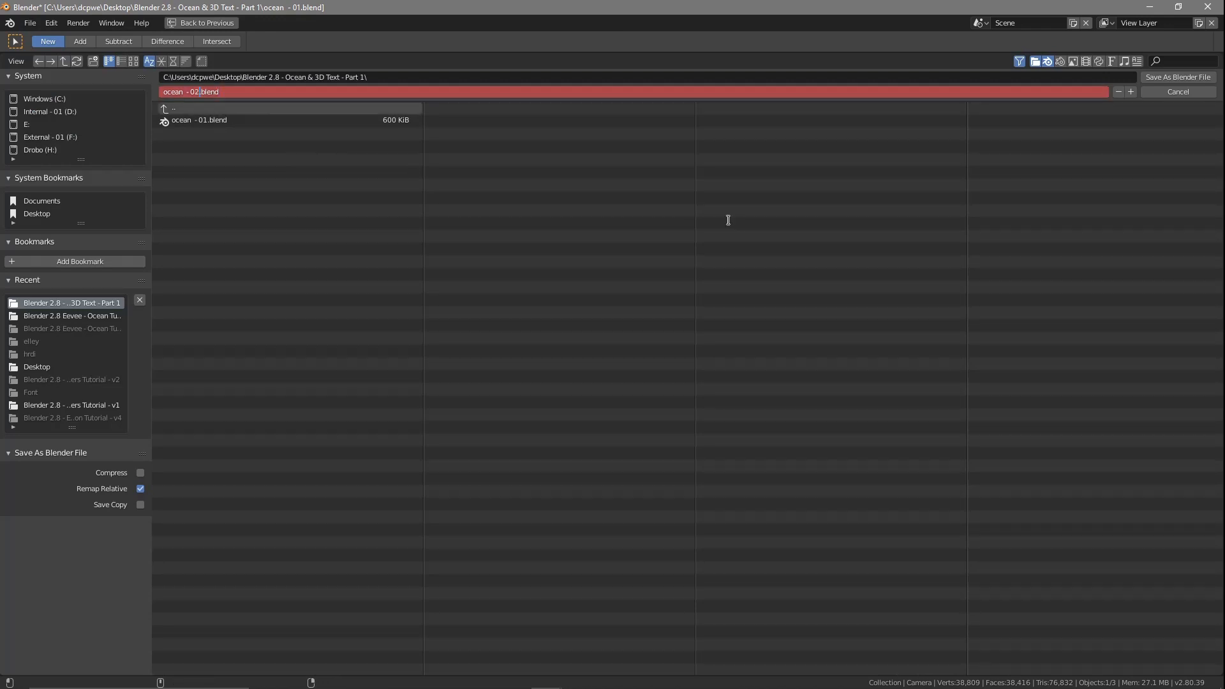
pyautogui.click(1166, 79)
pyautogui.click(1166, 79)
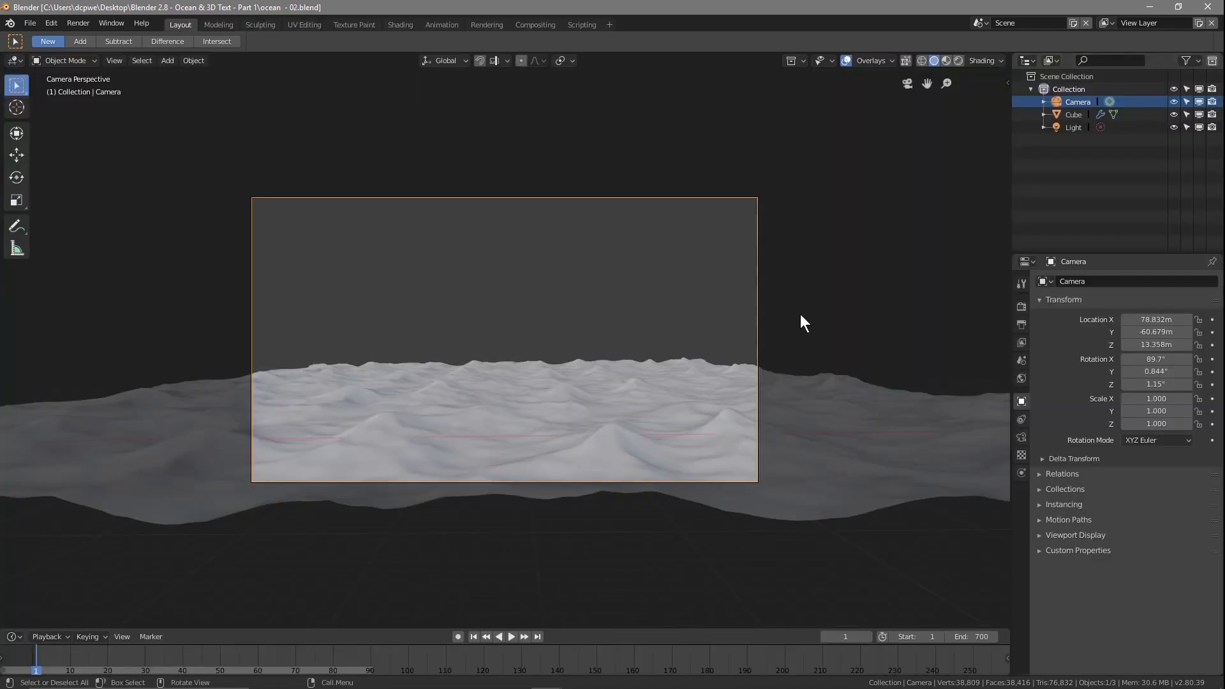
pyautogui.scroll(3, 525, 280)
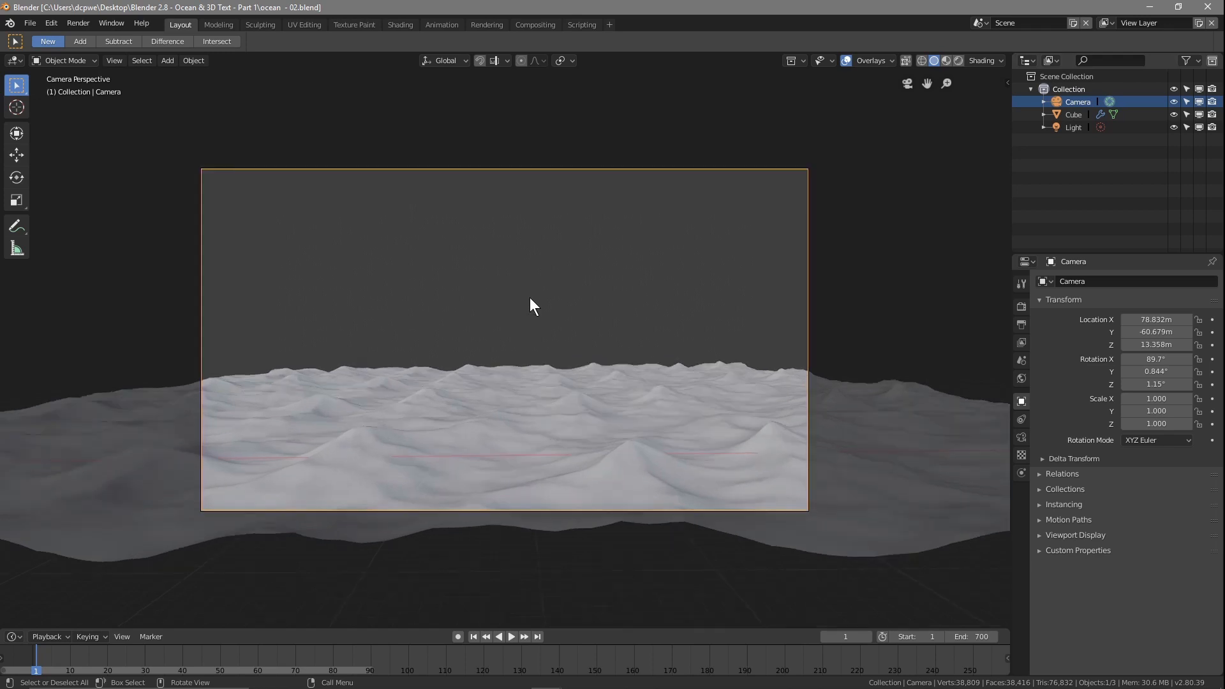
pyautogui.scroll(-1, 529, 297)
pyautogui.scroll(1, 529, 297)
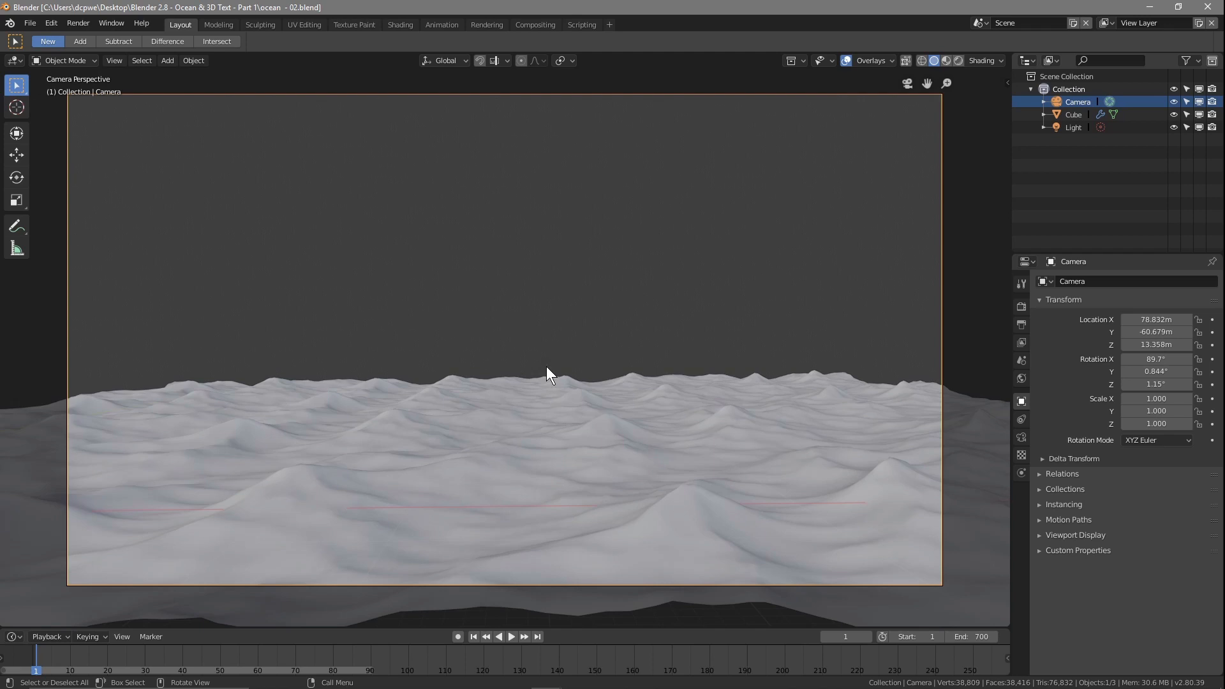
pyautogui.click(30, 23)
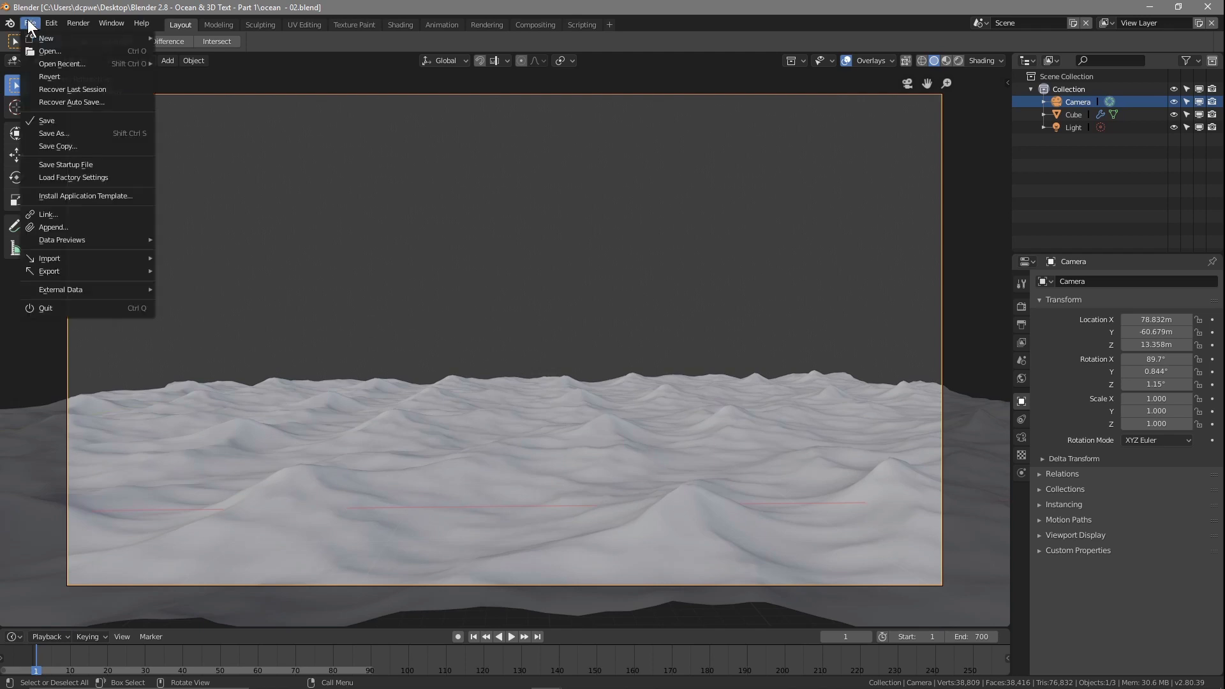
# Step: Rename the Cube object to "ocean"
pyautogui.click(1075, 114)
pyautogui.doubleClick(1074, 113)
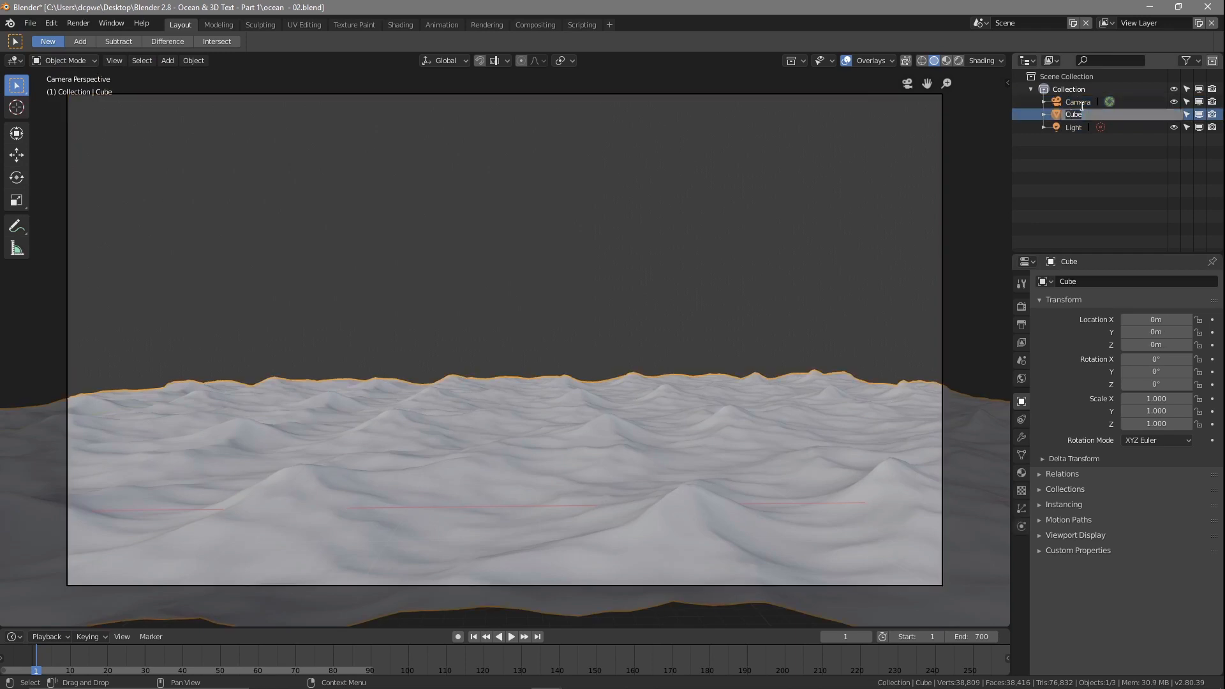
pyautogui.write('ocean')
pyautogui.press('Return')
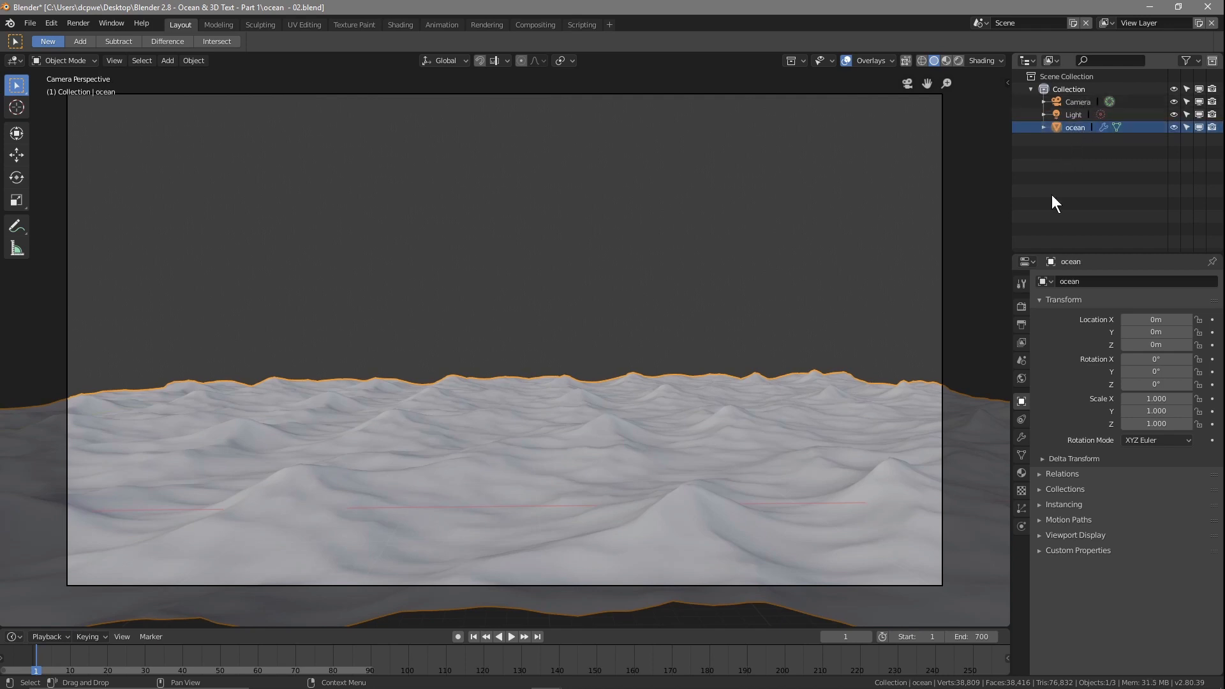
# Step: Set the Ocean modifier's Repeat Y to 6
pyautogui.click(1021, 438)
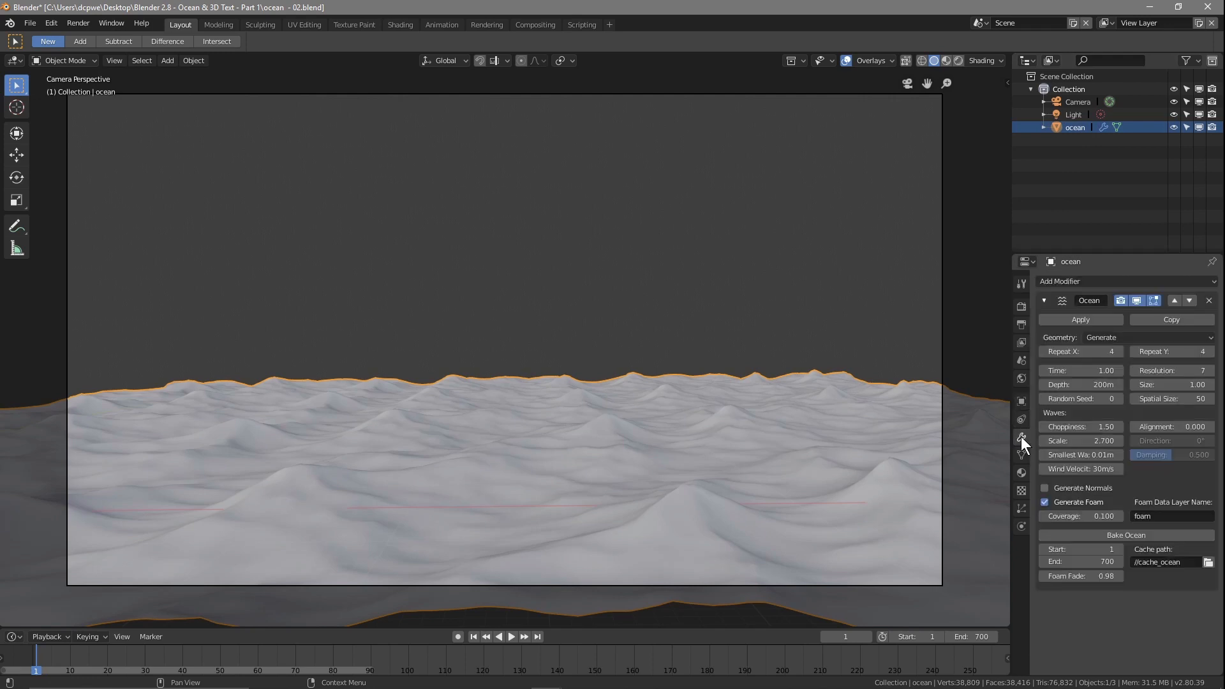
pyautogui.click(1210, 352)
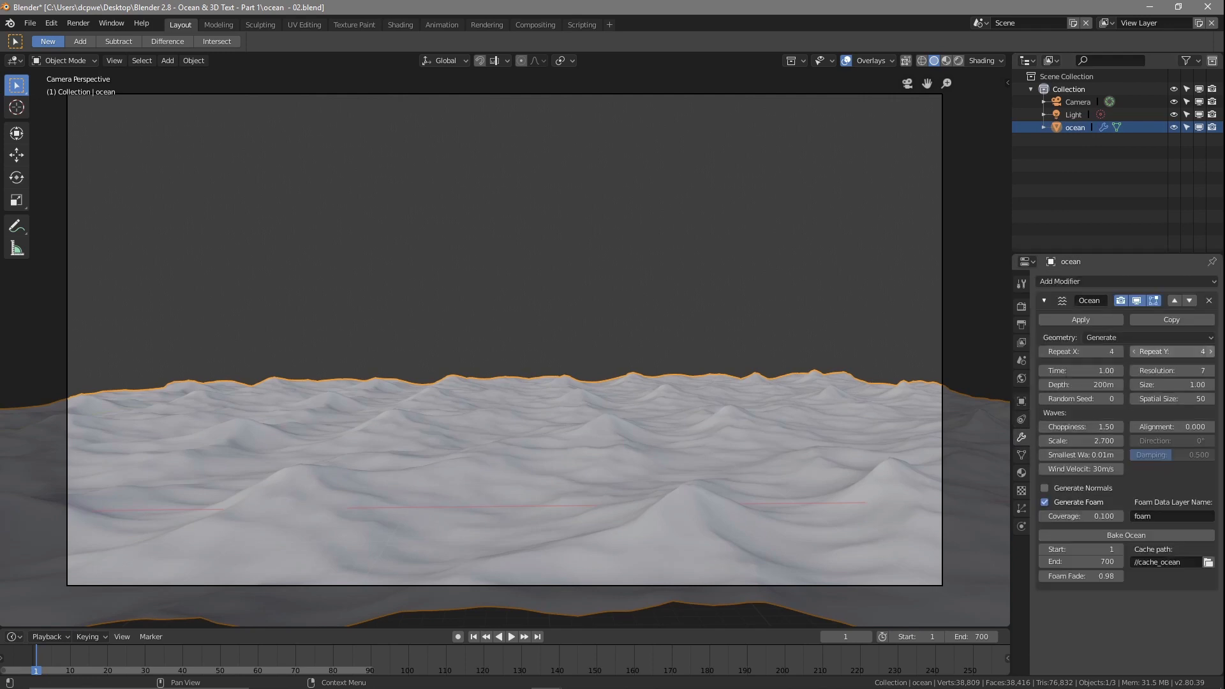
pyautogui.click(1210, 351)
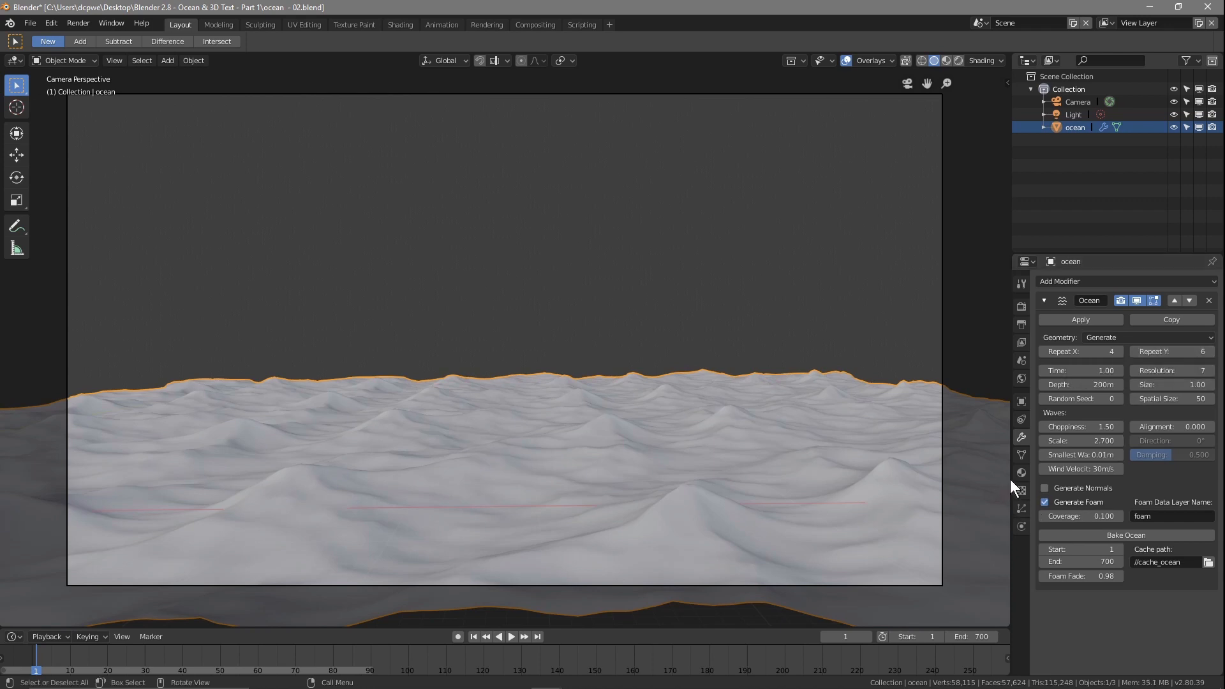
# Step: Extend the camera's clip end to 450 m
pyautogui.click(1072, 103)
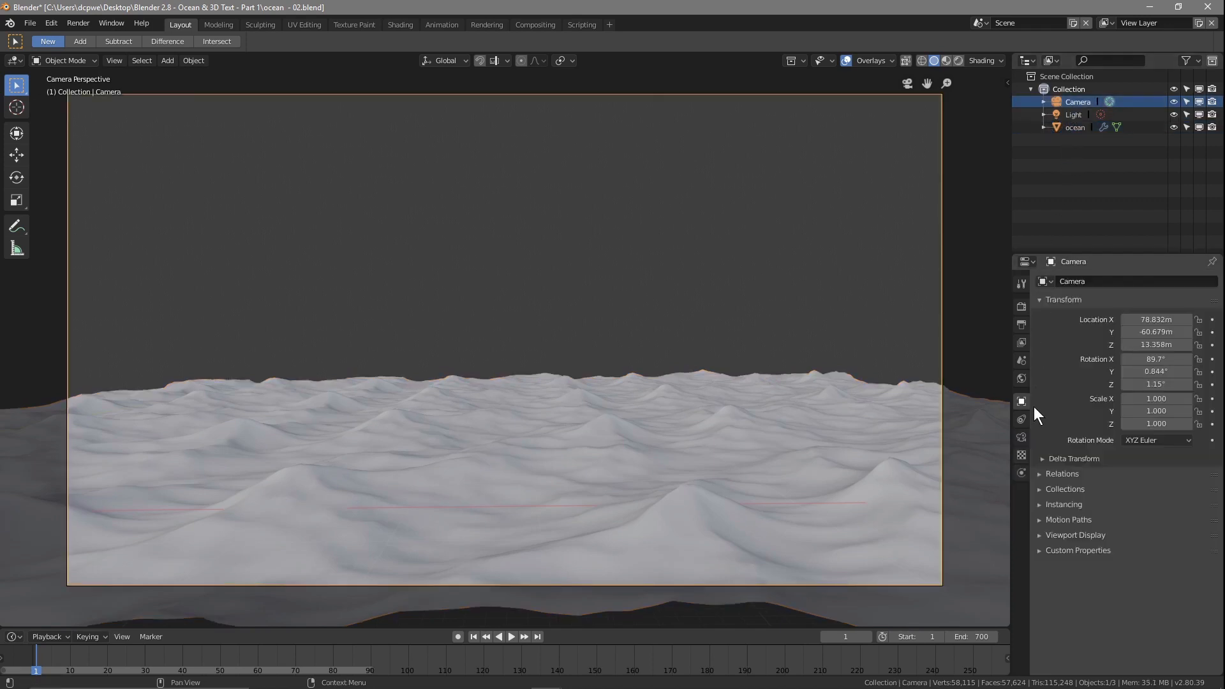
pyautogui.click(1022, 439)
pyautogui.moveTo(1162, 422); pyautogui.dragTo(1218, 423)
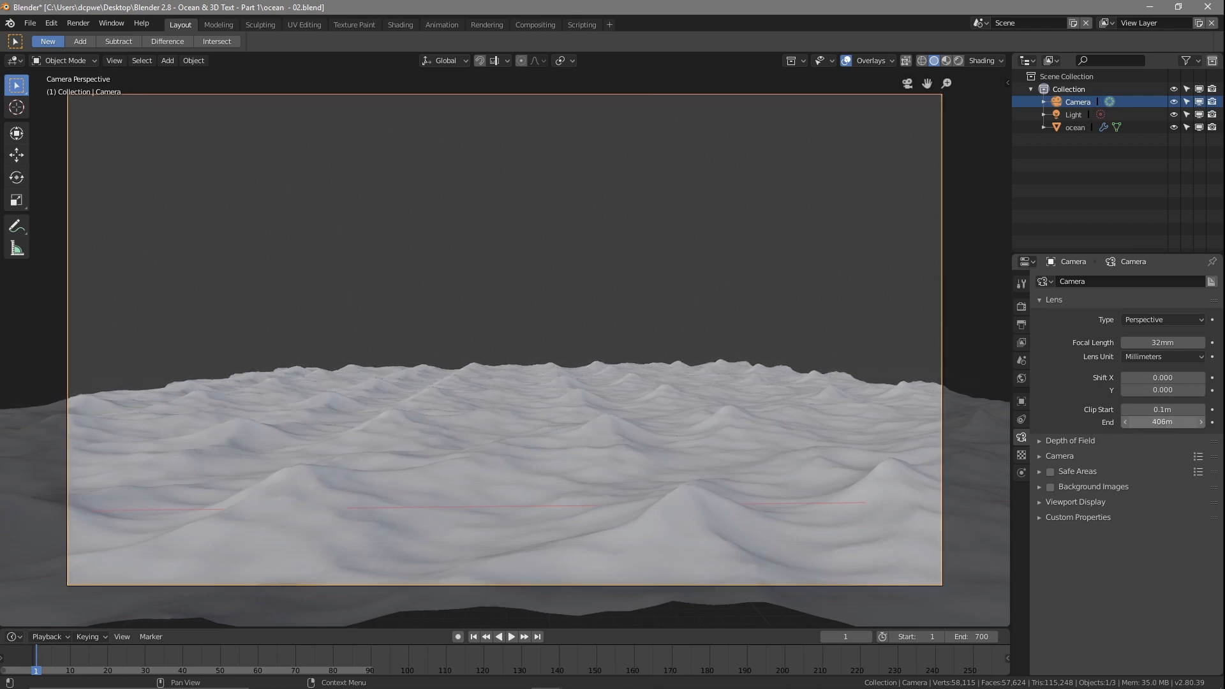
pyautogui.click(1171, 422)
pyautogui.write('450')
pyautogui.press('Return')
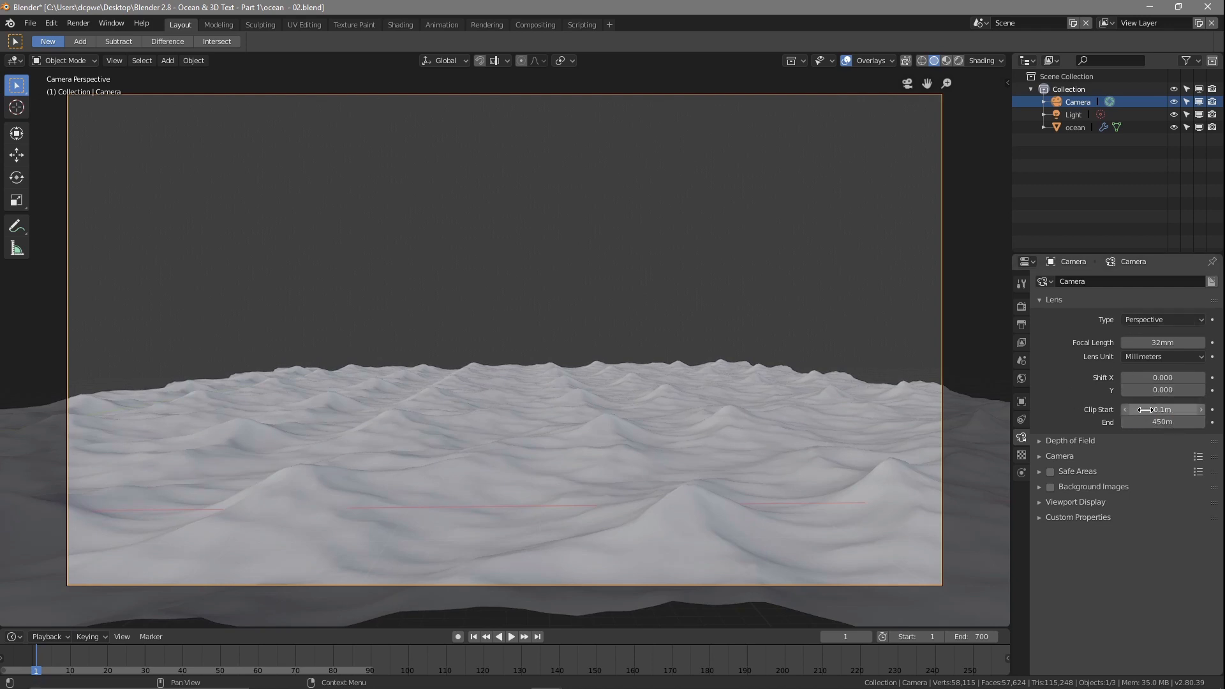
# Step: Adjust the camera's Y location to about -61.09 m and save the file
pyautogui.click(1020, 401)
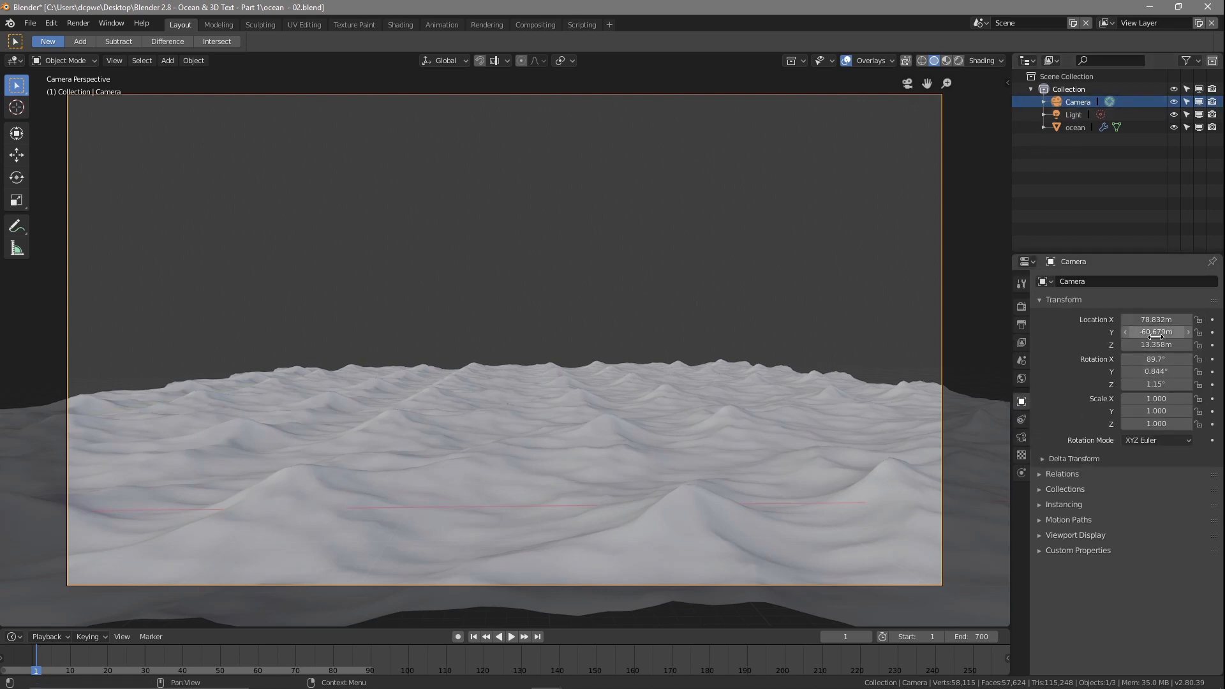
pyautogui.moveTo(1156, 332)
pyautogui.mouseDown()
pyautogui.moveTo(1207, 331)
pyautogui.moveTo(1180, 331)
pyautogui.mouseUp()
pyautogui.click(30, 23)
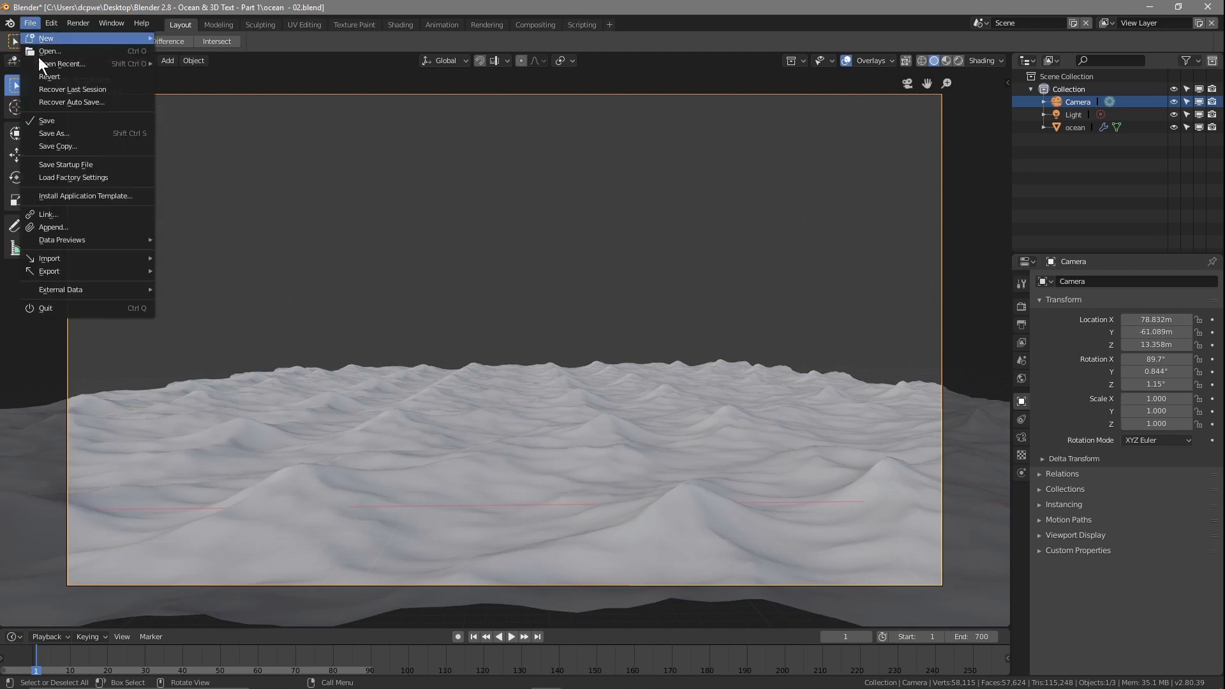
pyautogui.click(58, 124)
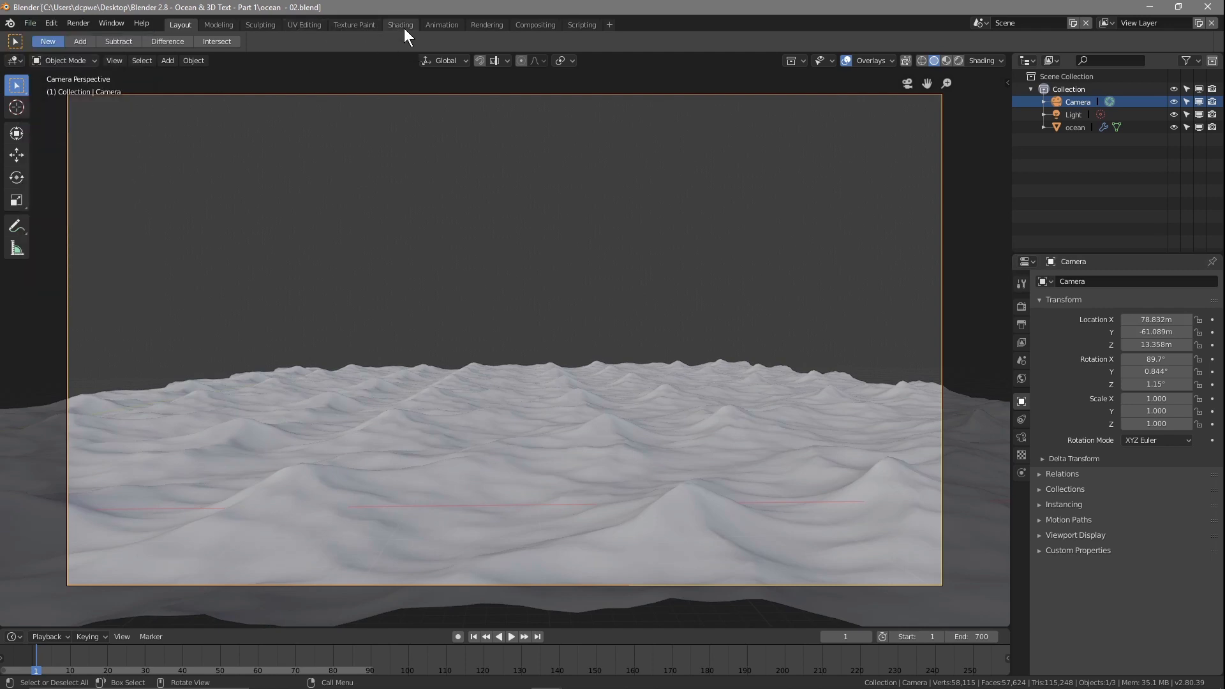
# Step: Enable nodes for the World background surface
pyautogui.click(1022, 378)
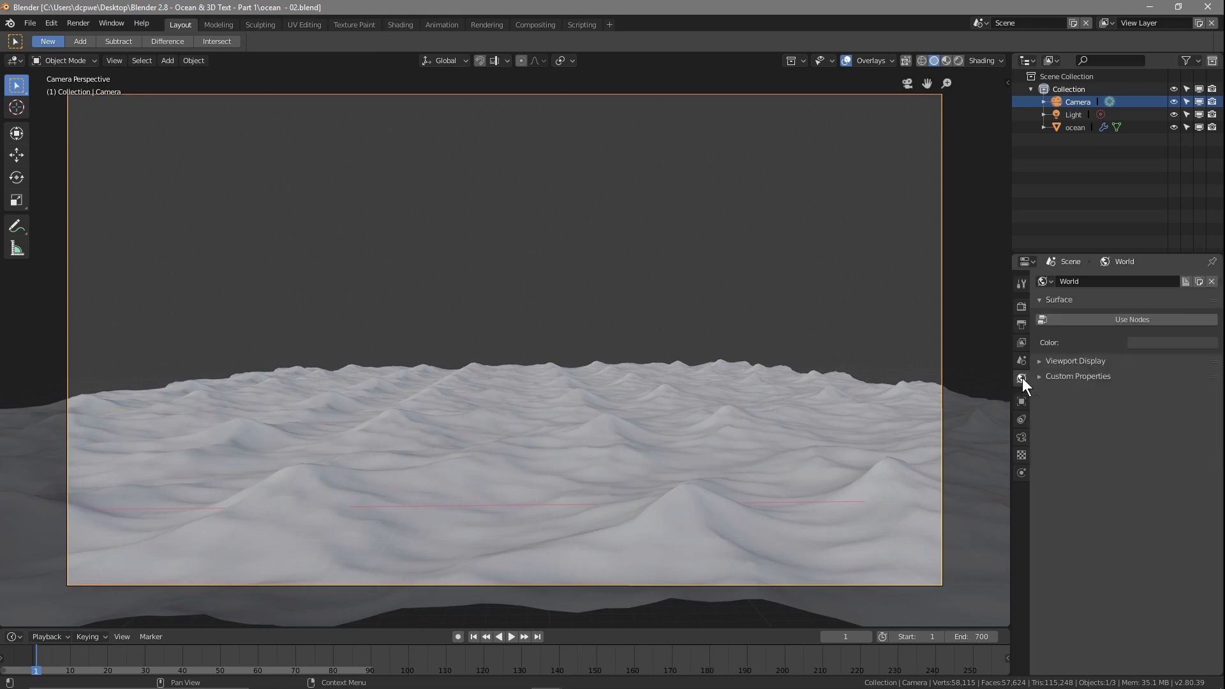
pyautogui.click(1128, 323)
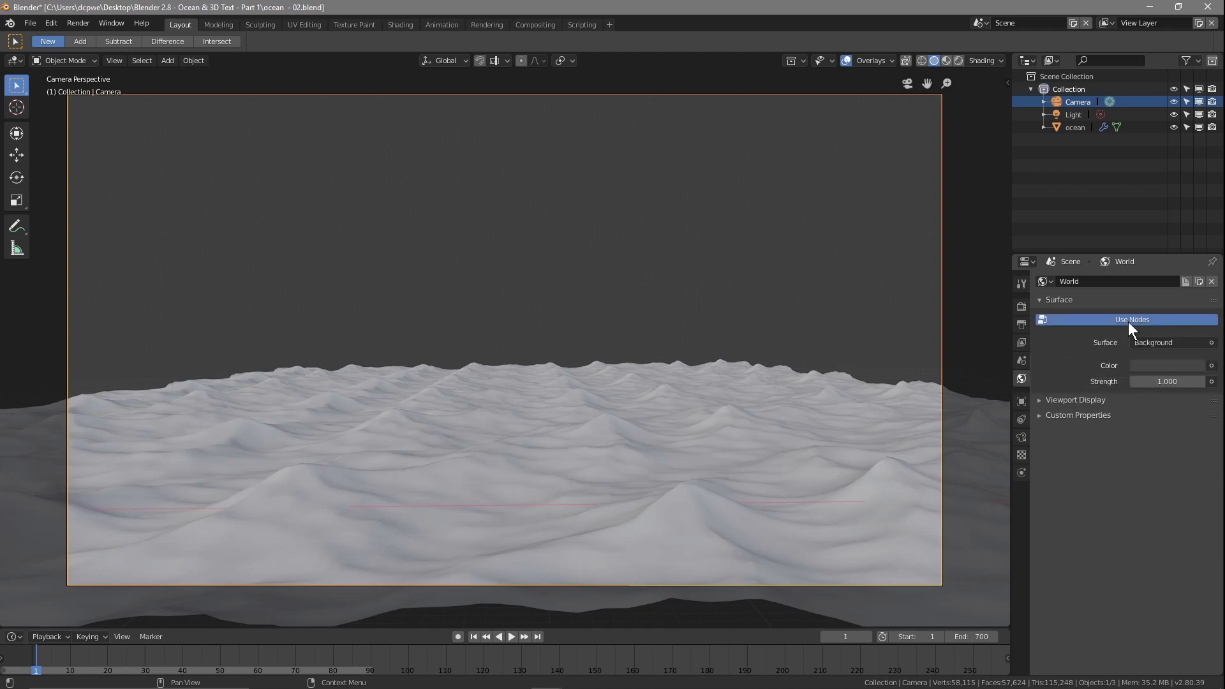
# Step: Switch to the Shading workspace and show the scene through the camera with Rendered viewport shading
pyautogui.click(400, 23)
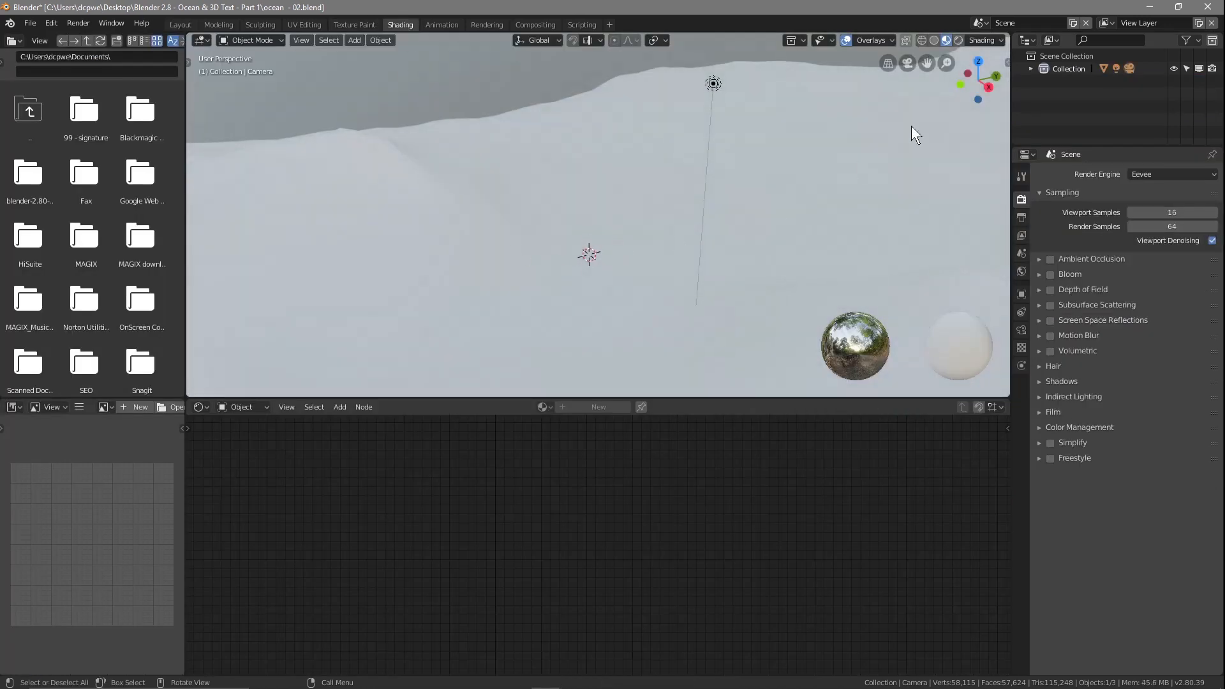
pyautogui.click(956, 40)
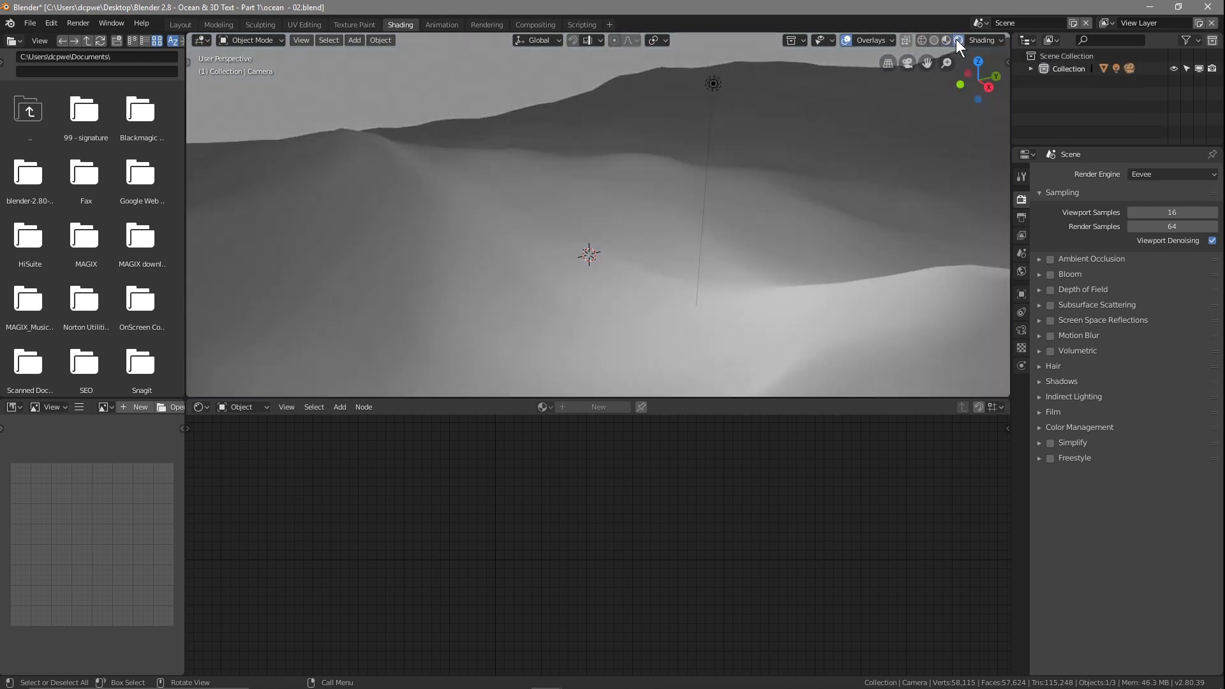
pyautogui.moveTo(592, 270); pyautogui.dragTo(428, 228, button='middle')
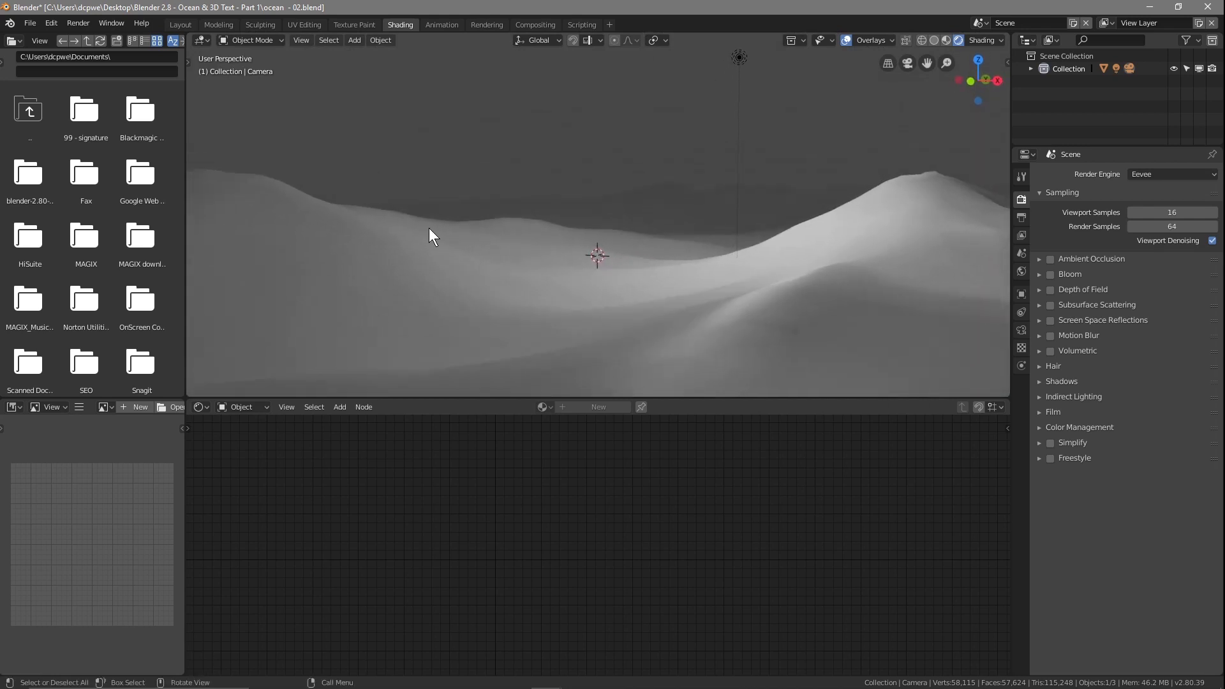
pyautogui.press('KP_0')
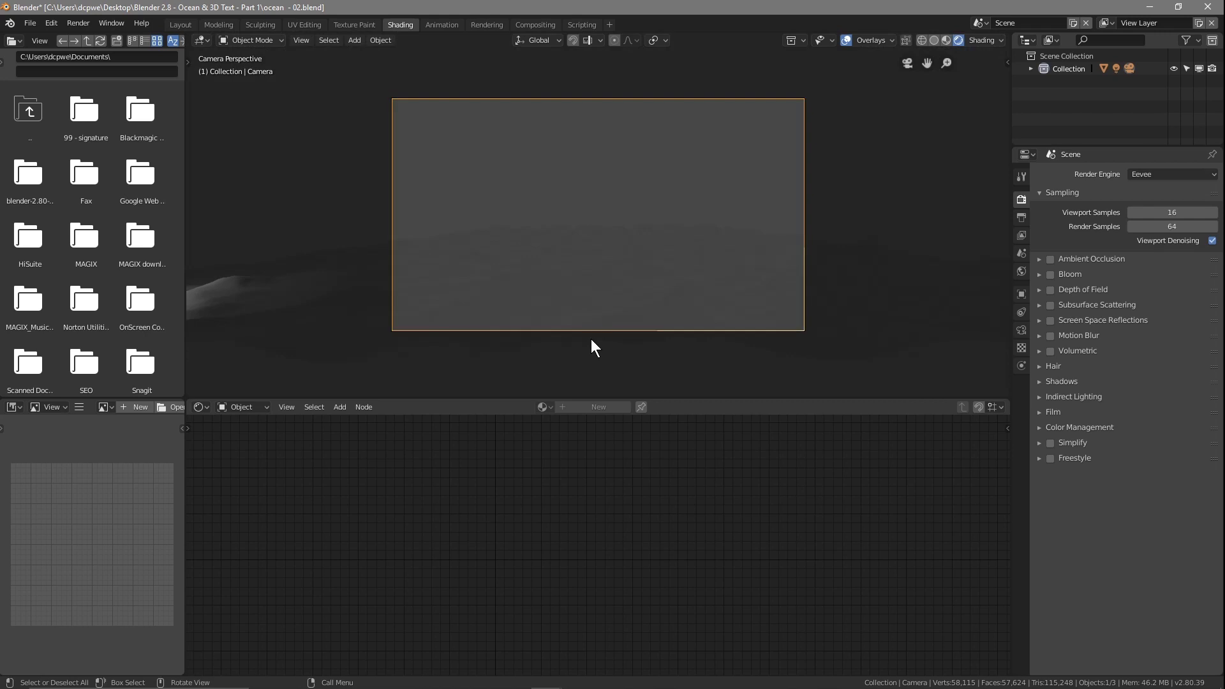
# Step: Set the shader editor's type to World to show the World background's nodes
pyautogui.click(241, 407)
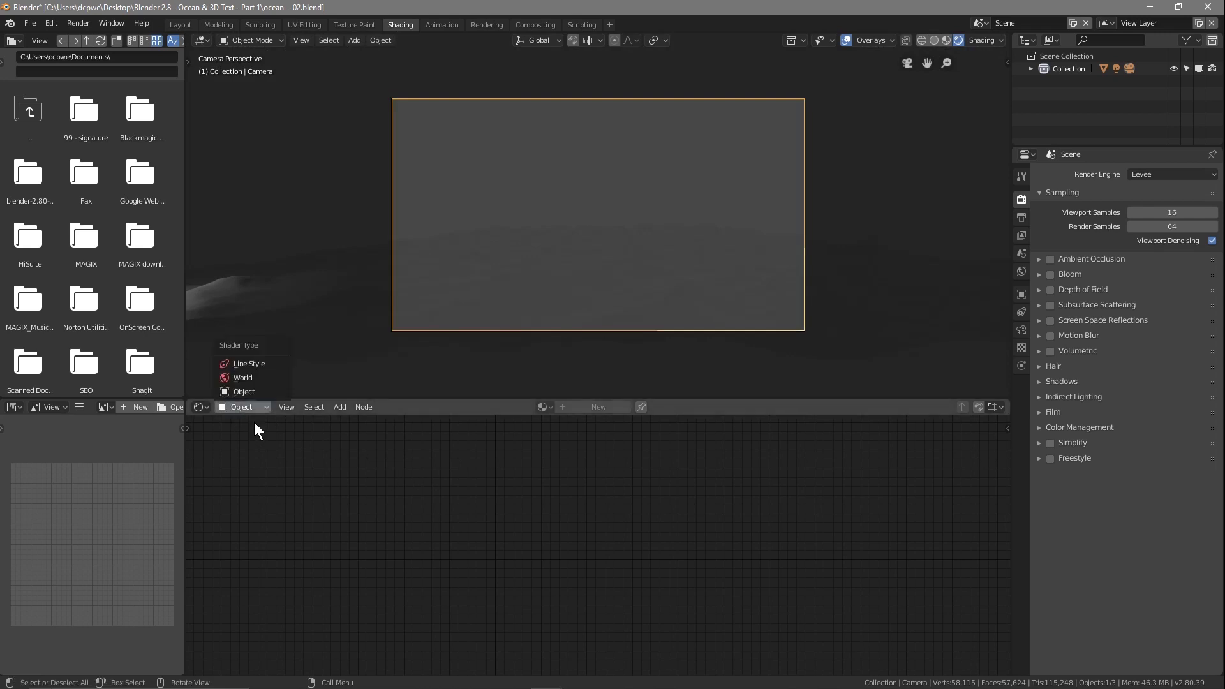
pyautogui.click(238, 379)
pyautogui.moveTo(652, 428); pyautogui.dragTo(741, 481)
pyautogui.moveTo(523, 432); pyautogui.dragTo(607, 475)
pyautogui.click(243, 407)
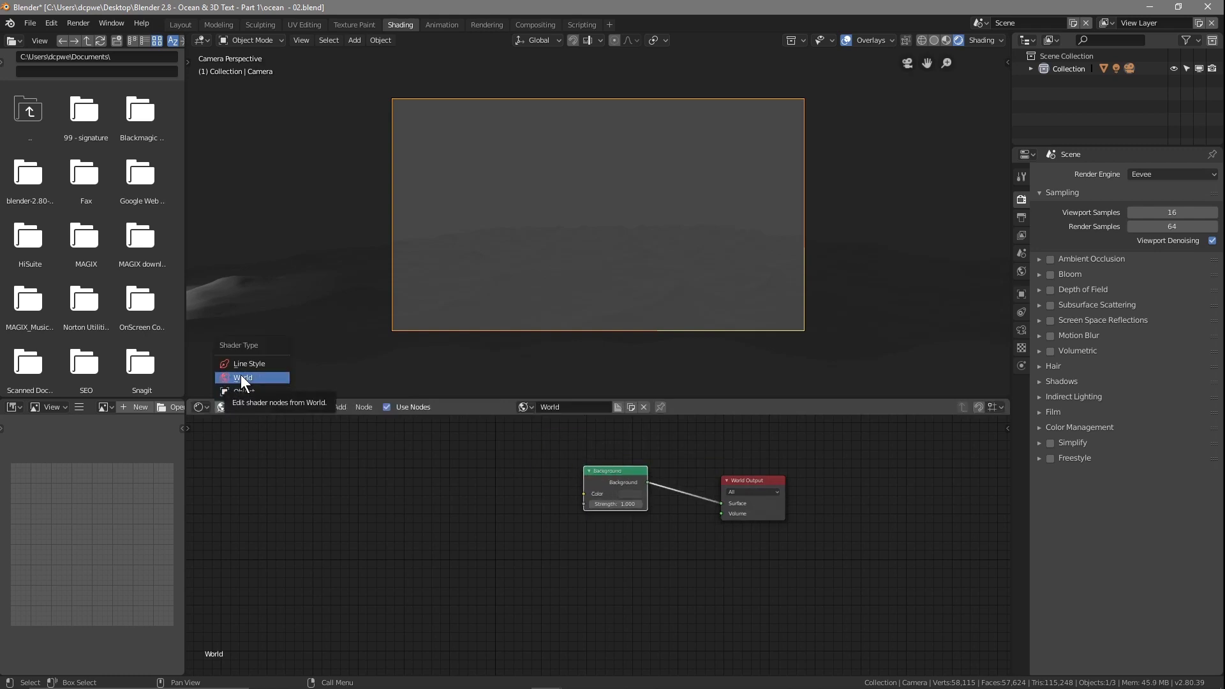
pyautogui.click(244, 377)
pyautogui.scroll(2, 681, 518)
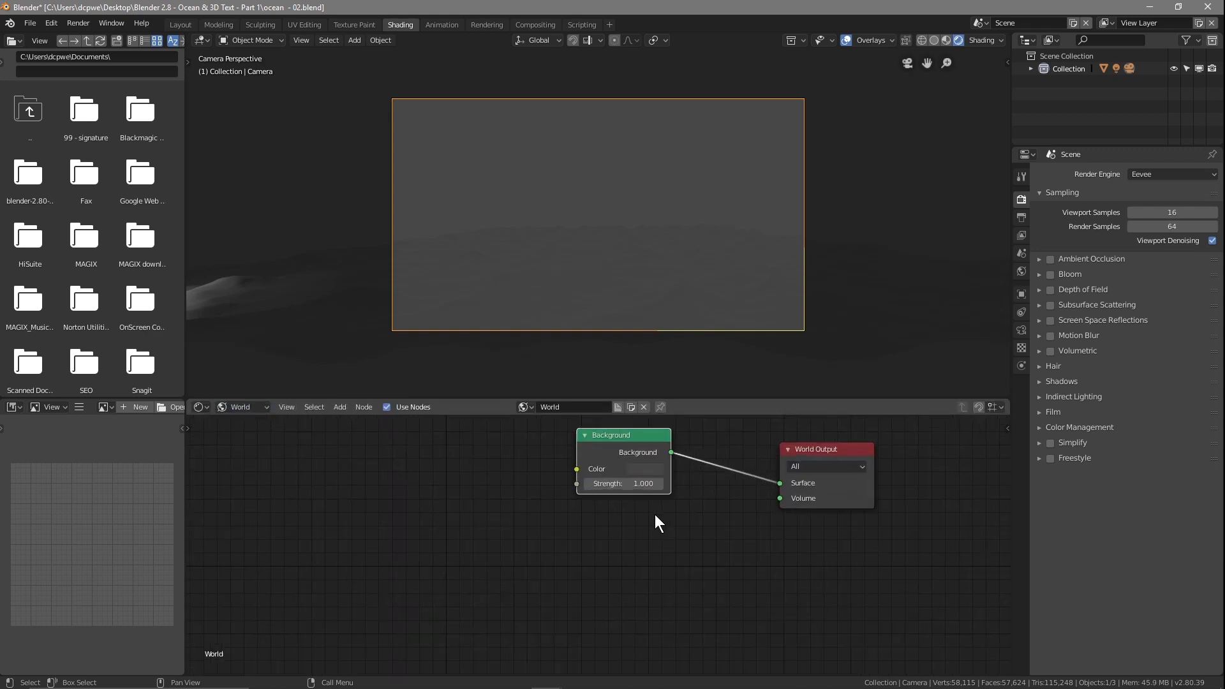
# Step: Move the World Output node aside and delete the Background node from the World node tree
pyautogui.moveTo(834, 446); pyautogui.dragTo(935, 489)
pyautogui.moveTo(628, 434); pyautogui.dragTo(721, 485)
pyautogui.press('x')
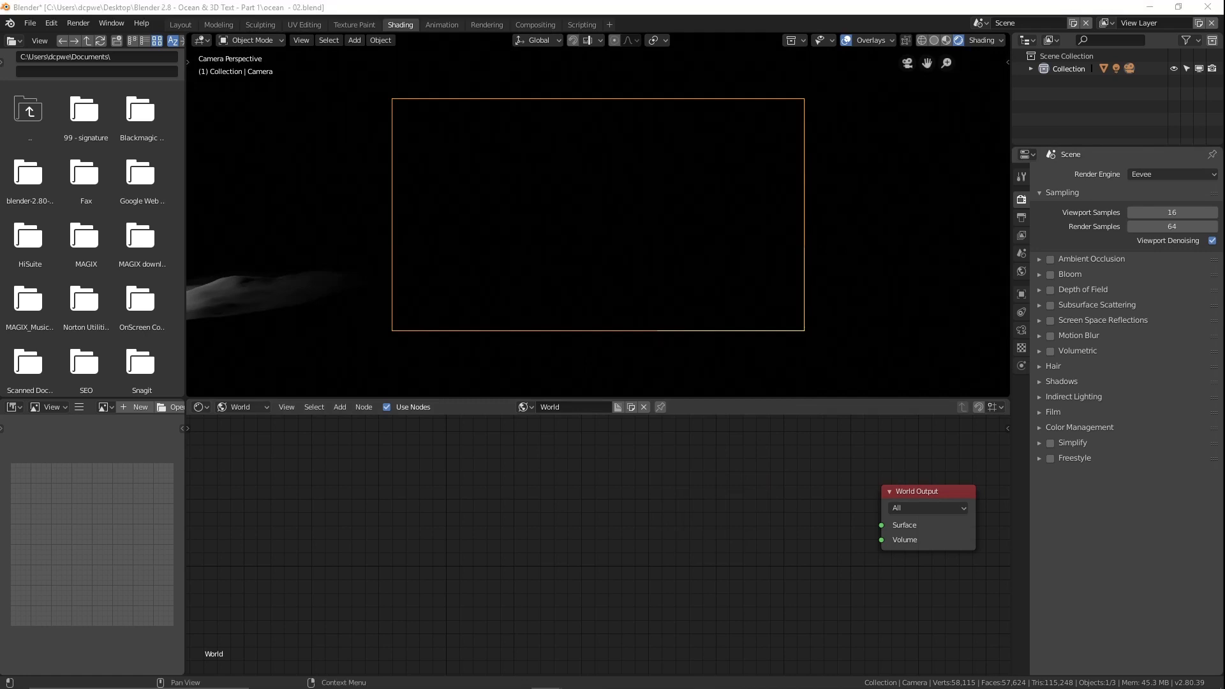
# Step: Add an Environment Texture node and place it before the World Output node
pyautogui.click(593, 500)
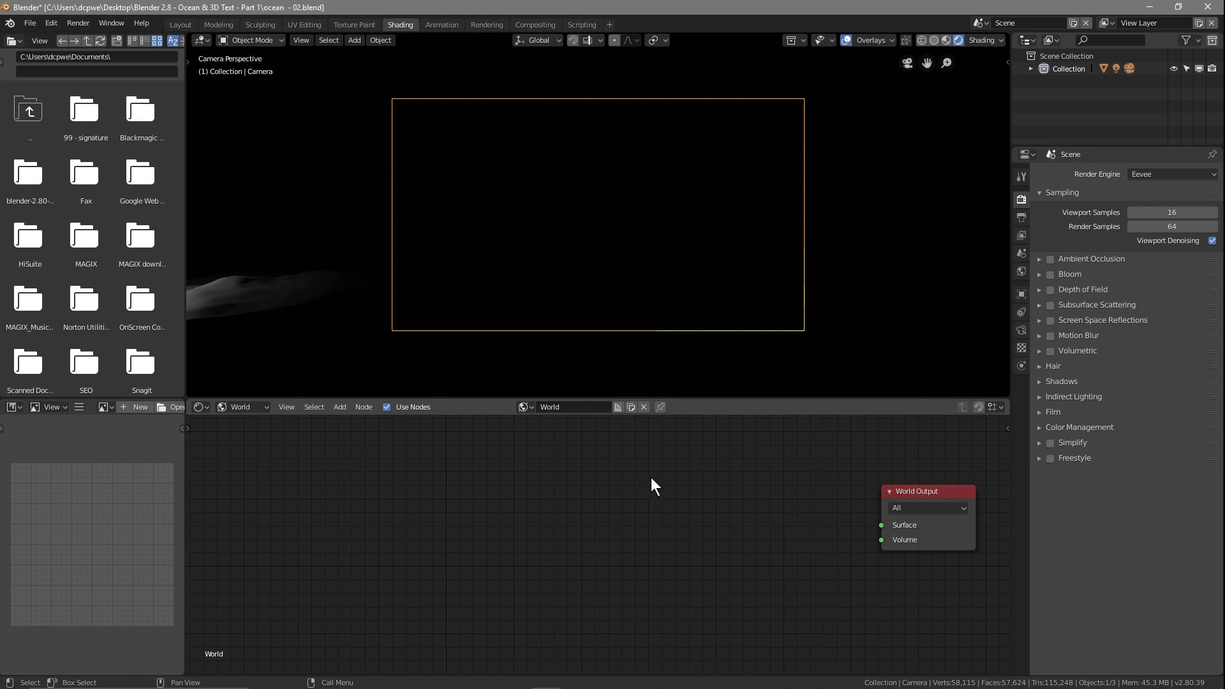
pyautogui.hotkey('shift', 'a')
pyautogui.moveTo(675, 526)
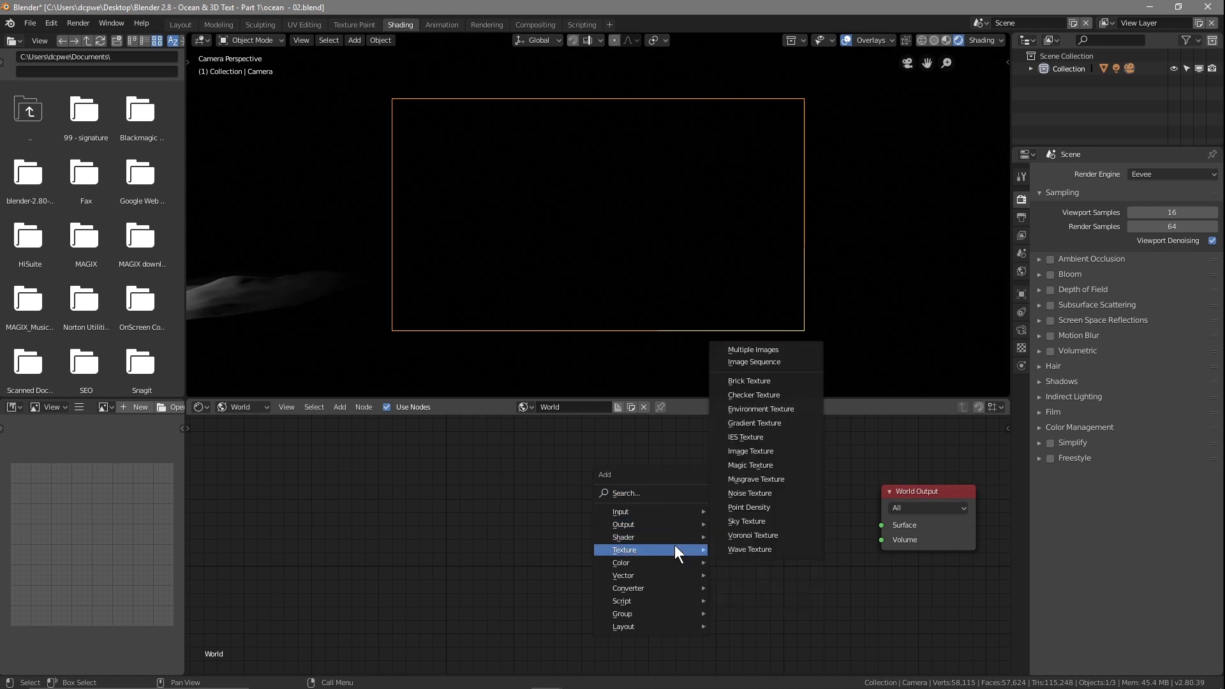
pyautogui.click(760, 408)
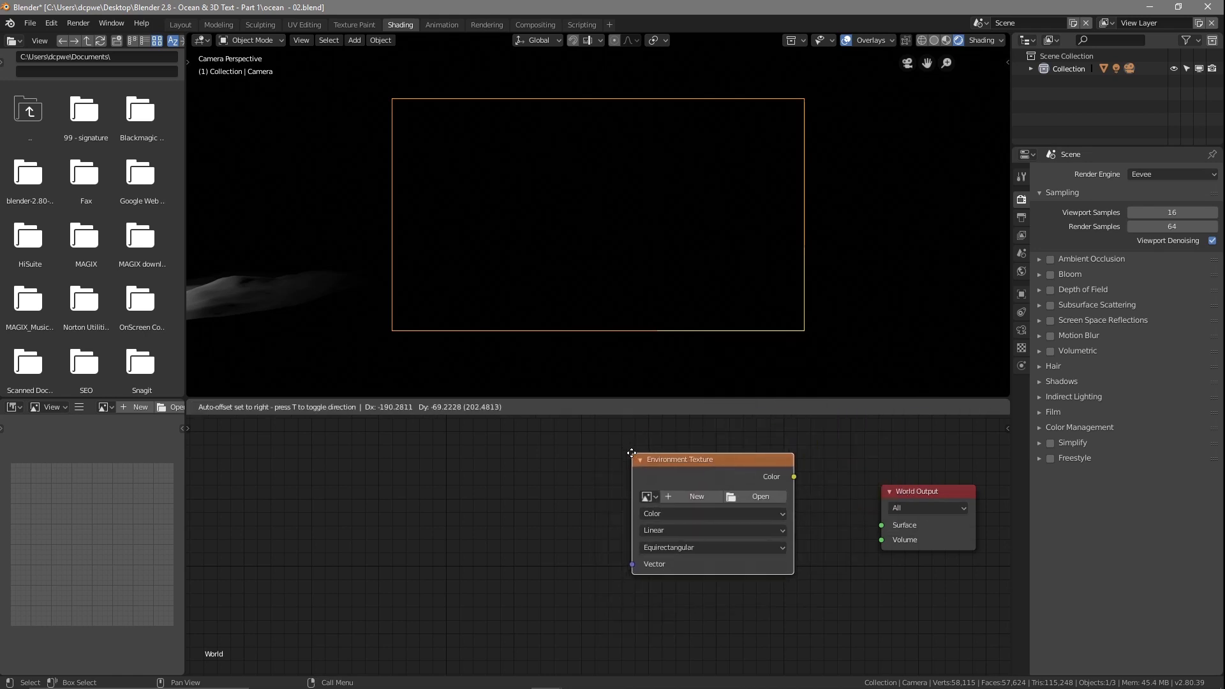
pyautogui.click(628, 446)
# Step: Add a Mapping node before the Environment Texture node and space the two nodes apart
pyautogui.hotkey('shift', 'a')
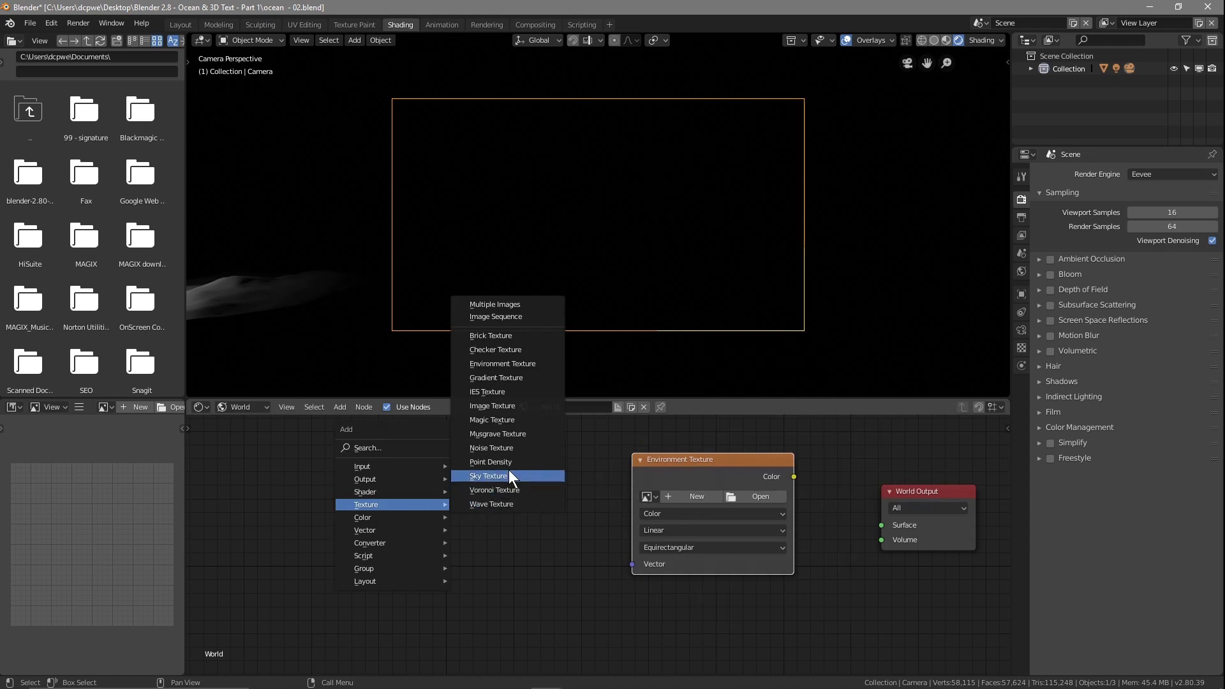
pyautogui.moveTo(415, 543)
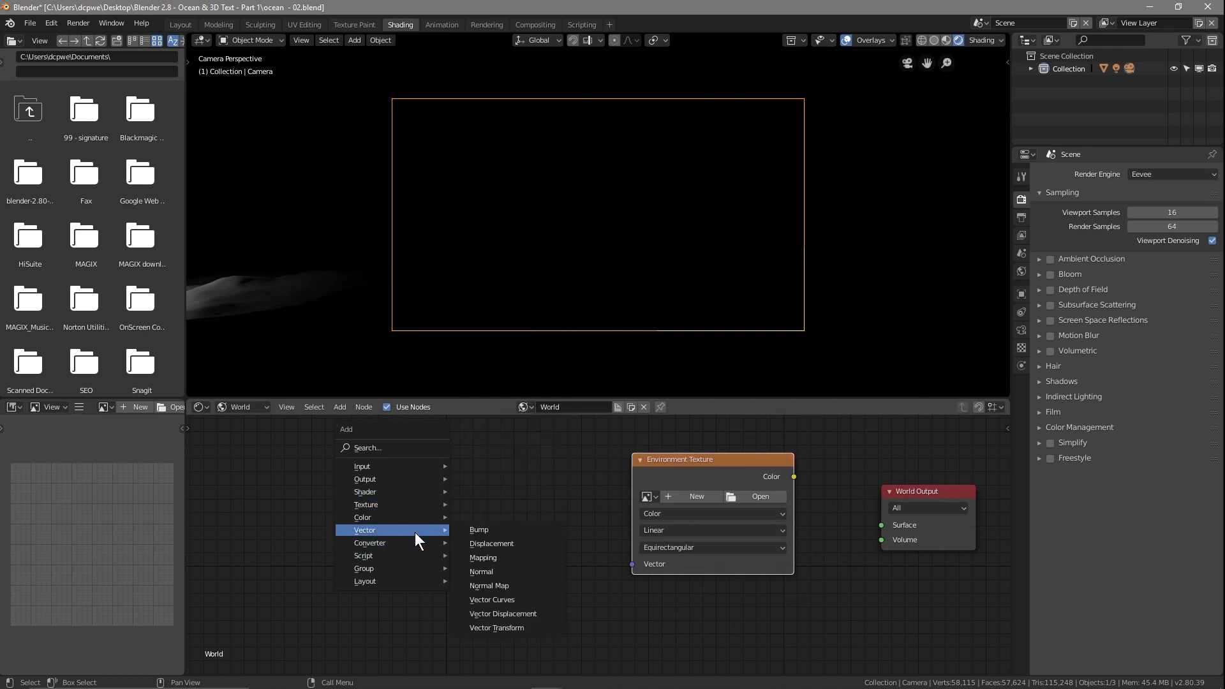
pyautogui.click(507, 557)
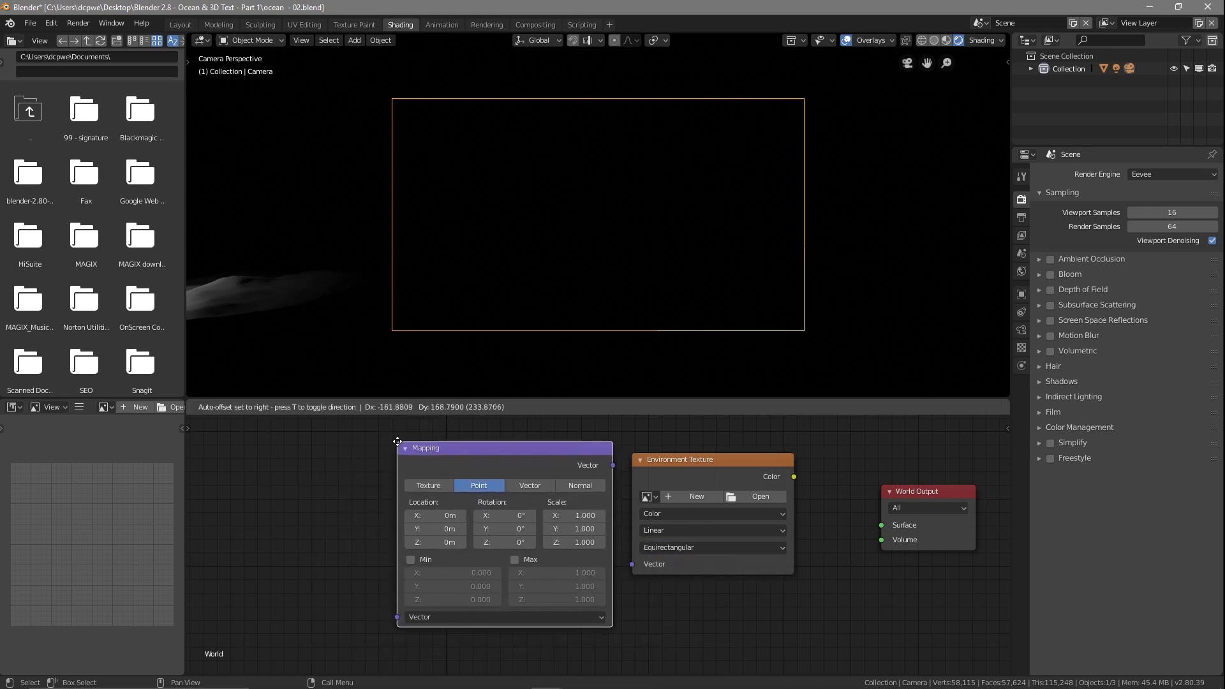
pyautogui.click(398, 442)
pyautogui.moveTo(703, 459); pyautogui.dragTo(733, 465)
pyautogui.moveTo(546, 456); pyautogui.dragTo(546, 451)
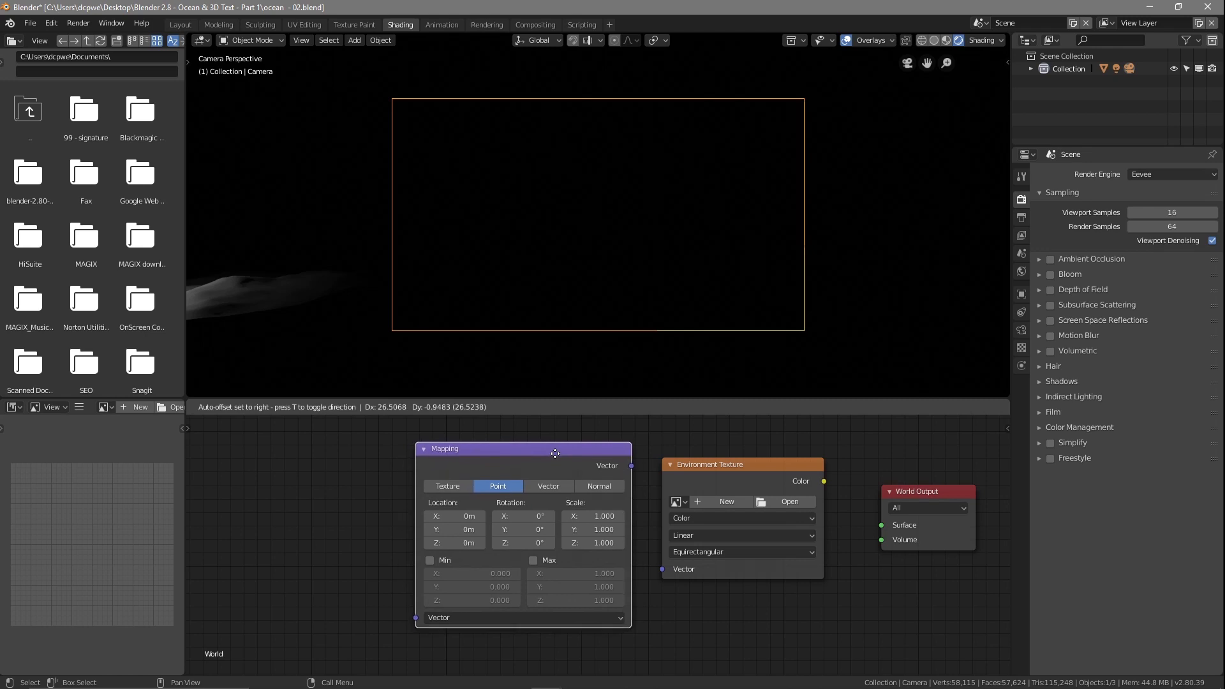
# Step: Add a Texture Coordinate node and place it before the Mapping node
pyautogui.hotkey('shift', 'a')
pyautogui.moveTo(275, 507)
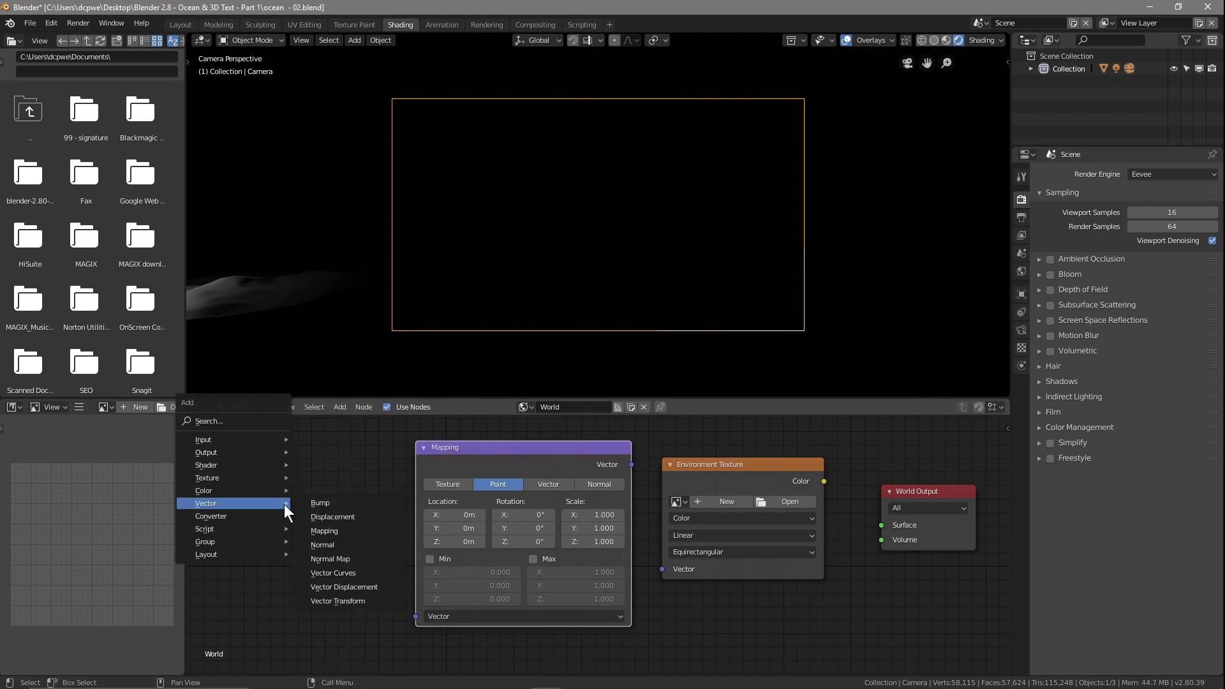
pyautogui.moveTo(289, 434)
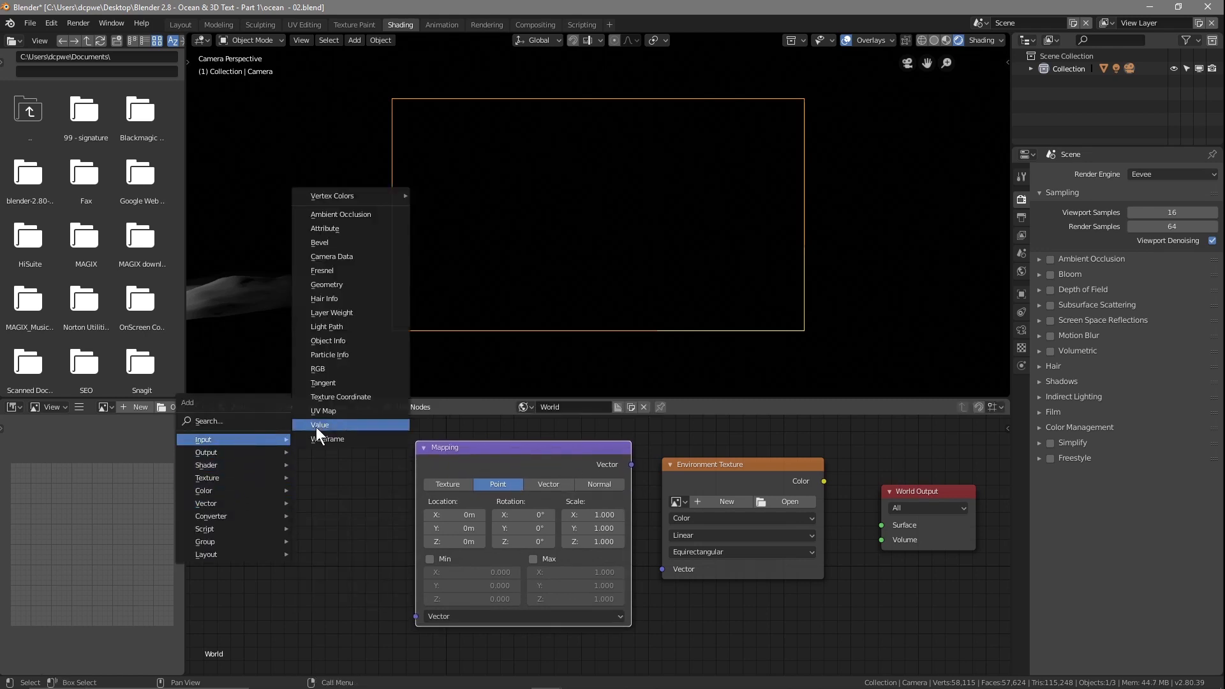
pyautogui.click(331, 396)
pyautogui.click(233, 443)
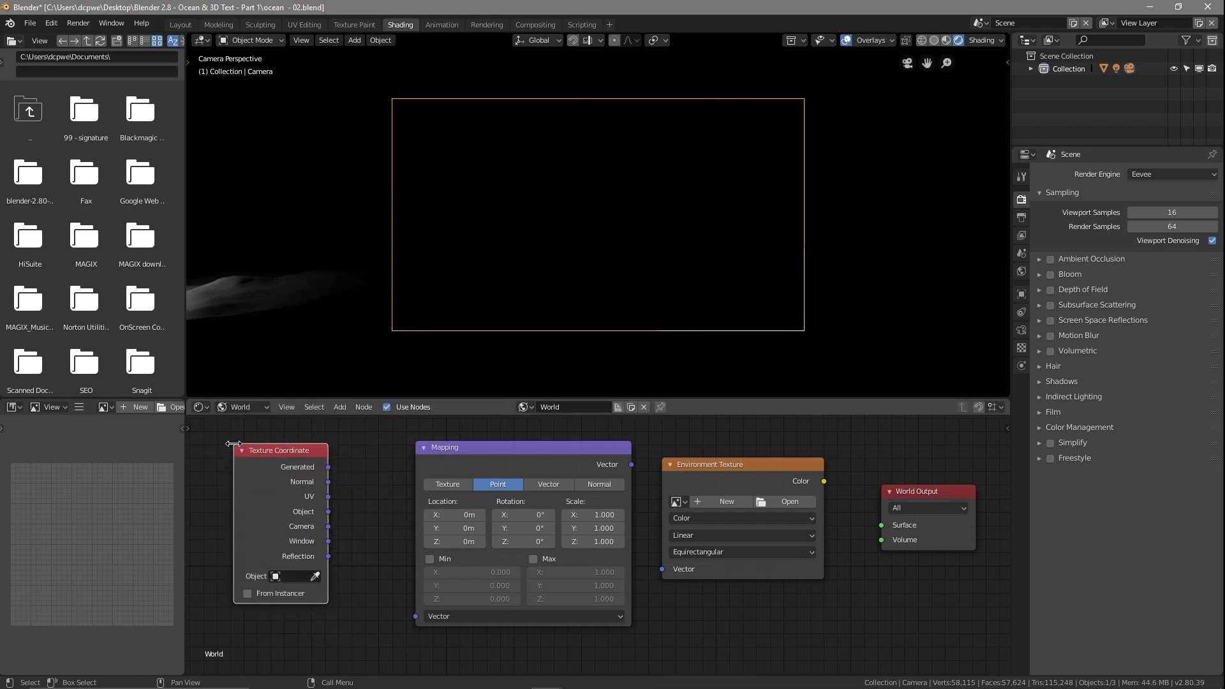
# Step: Link Generated through Mapping to the Environment Texture's Vector and its Color to the World Output's Surface, and save the file
pyautogui.moveTo(329, 467); pyautogui.dragTo(415, 616)
pyautogui.moveTo(631, 464); pyautogui.dragTo(658, 568)
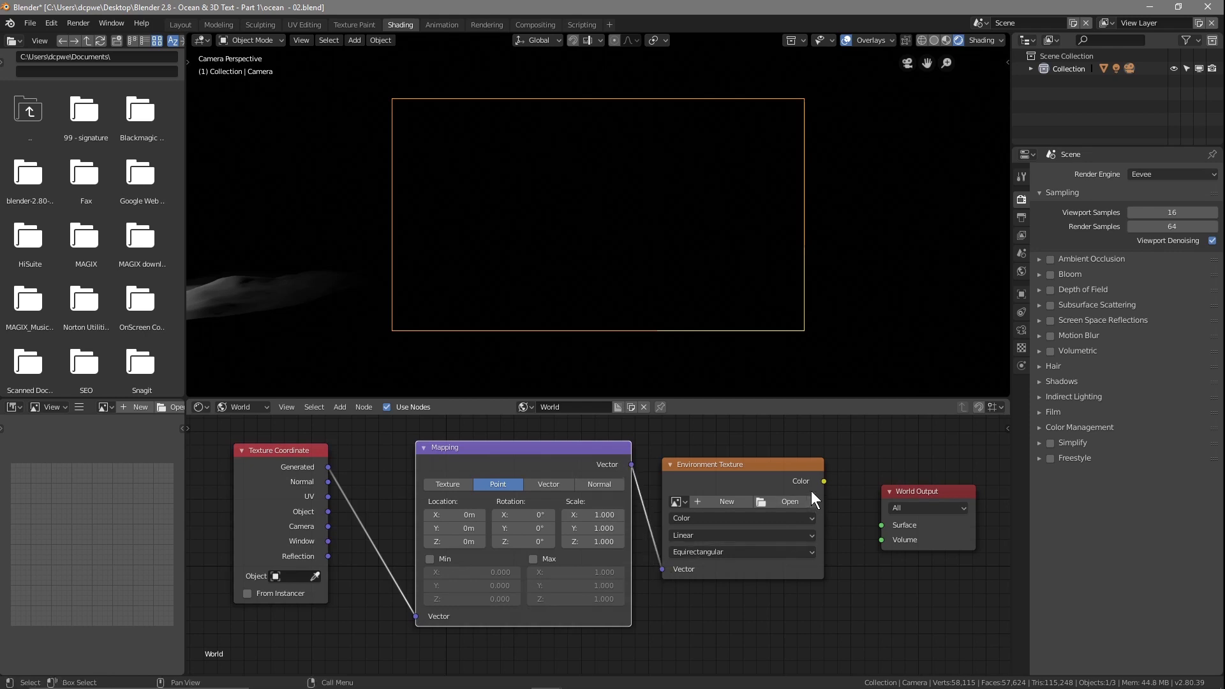
pyautogui.moveTo(823, 481); pyautogui.dragTo(883, 526)
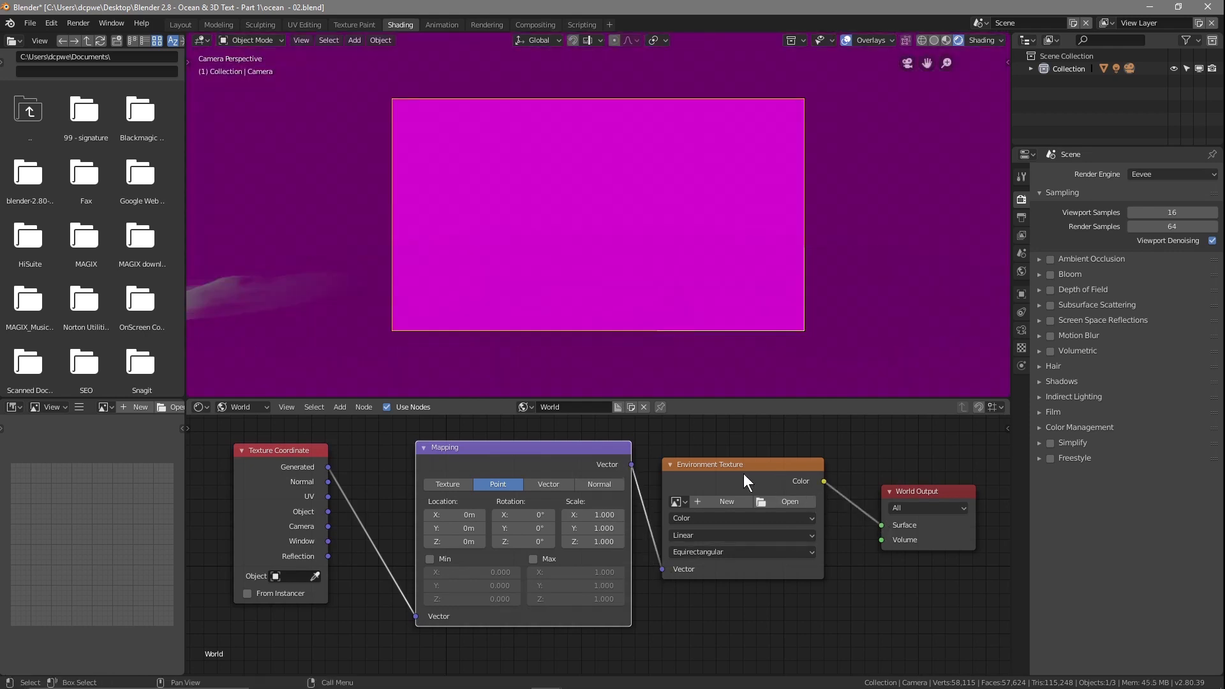
pyautogui.click(30, 23)
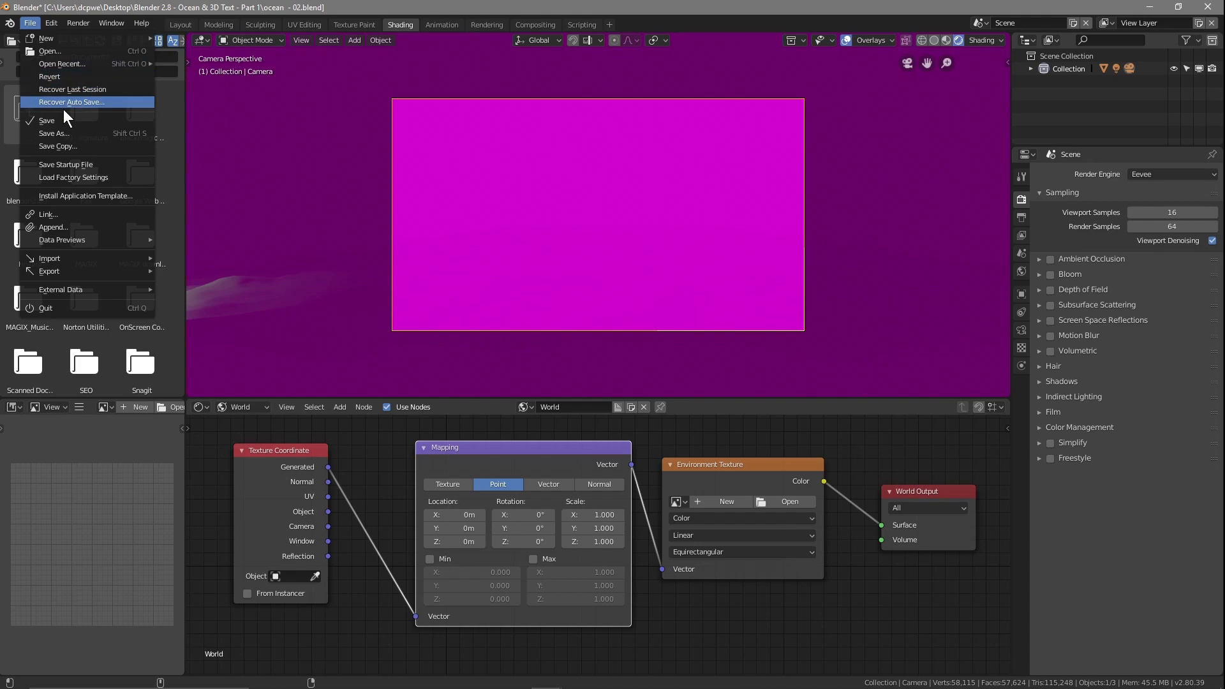
pyautogui.click(46, 121)
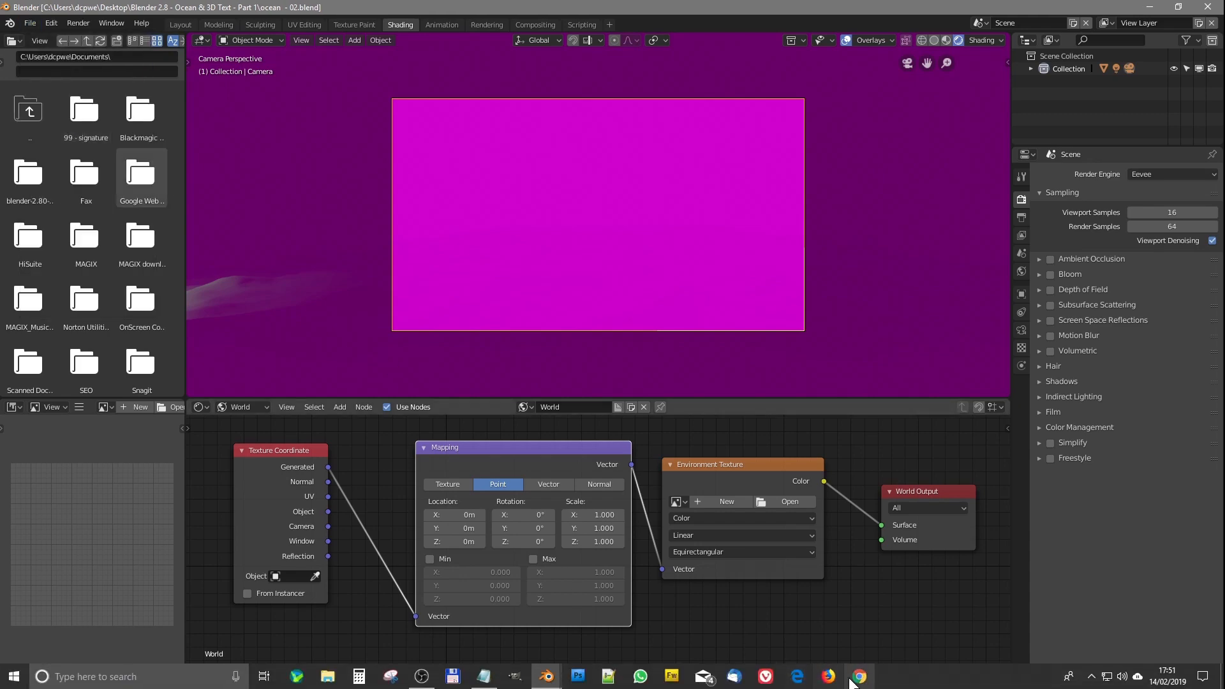
# Step: Switch to Chrome with an empty tab and minimise Blender to reveal the desktop
pyautogui.click(859, 676)
pyautogui.moveTo(294, 16); pyautogui.dragTo(219, 13)
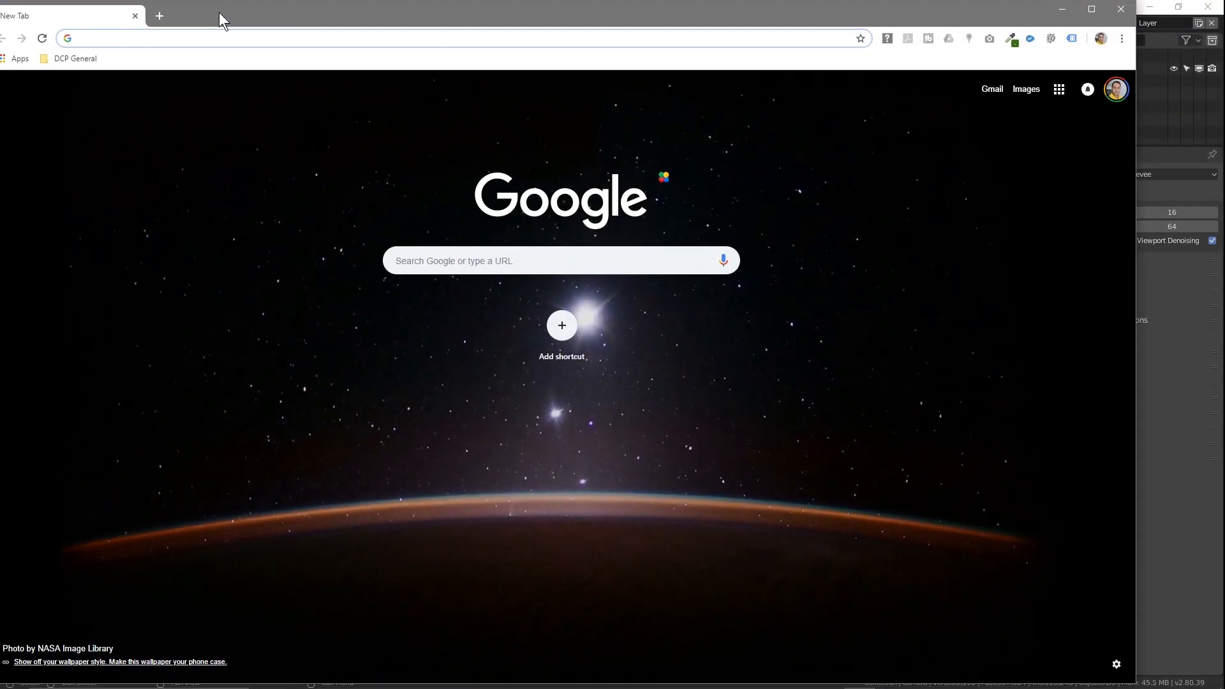
pyautogui.click(1149, 8)
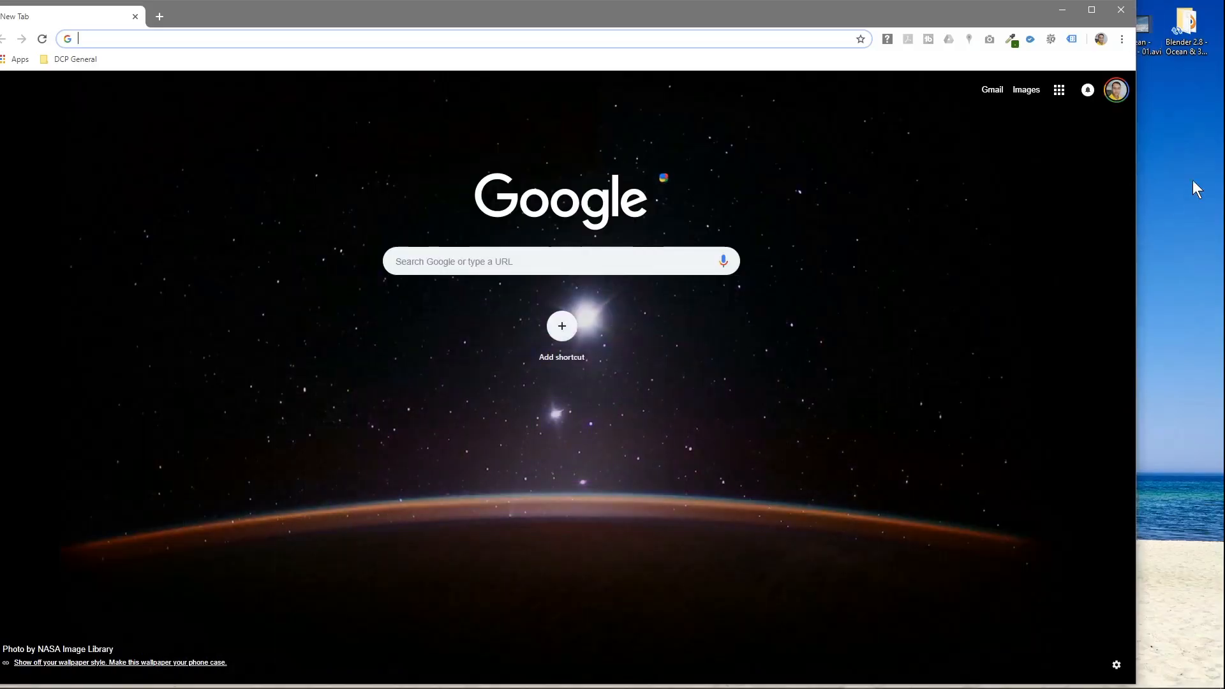
# Step: Open the Blender 2.8 - Ocean & 3D Text - Part 1 folder from the desktop and its Notes.txt file
pyautogui.doubleClick(1195, 42)
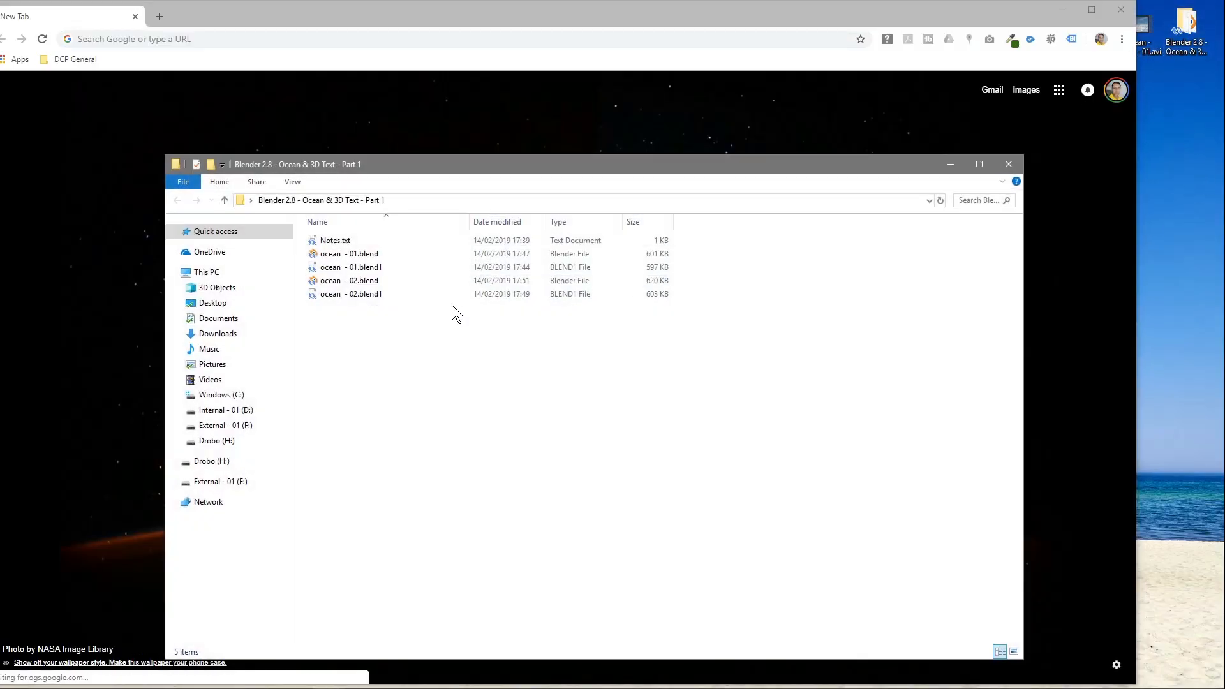
pyautogui.click(321, 244)
pyautogui.doubleClick(318, 239)
# Step: Arrange the project folder window and the browser side by side, each filling half the screen
pyautogui.click(990, 164)
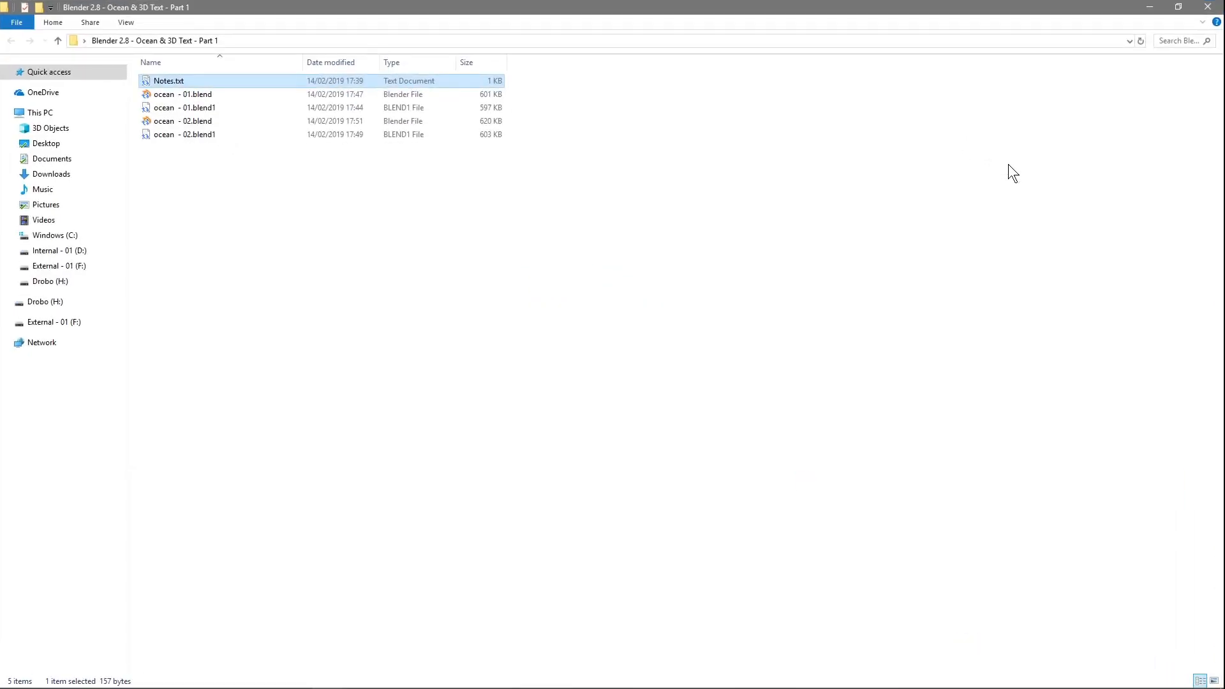
pyautogui.moveTo(1174, 8); pyautogui.dragTo(1087, 65)
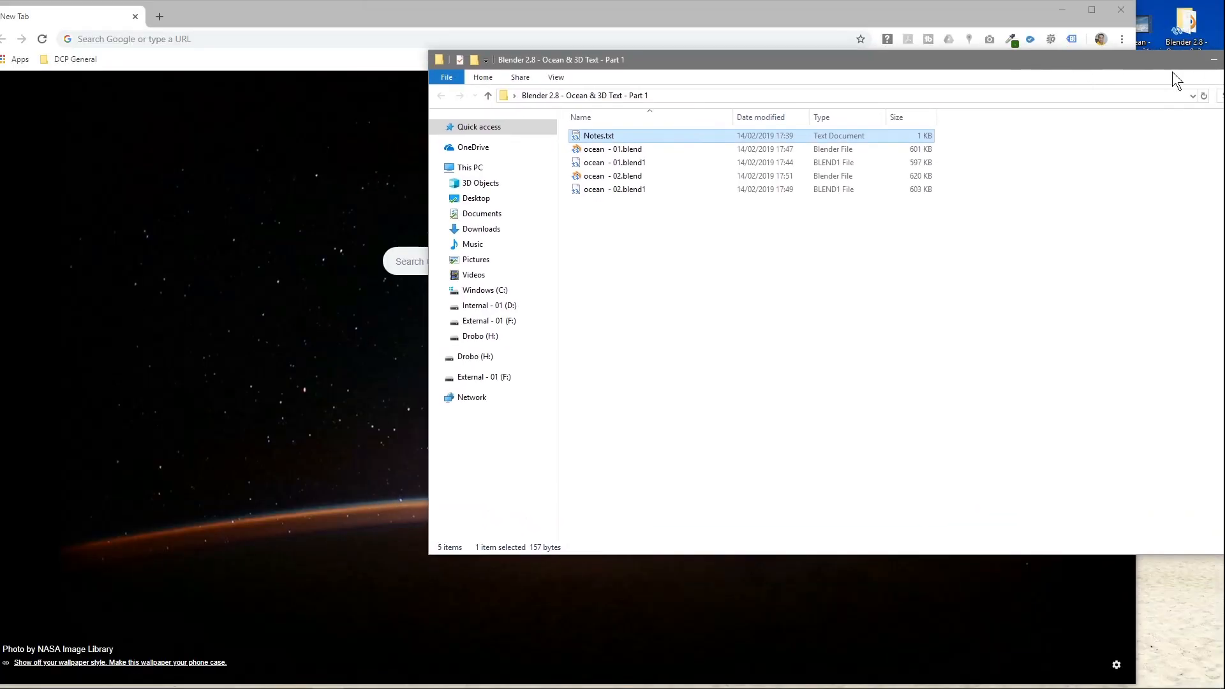
pyautogui.press('super+Right')
pyautogui.click(549, 145)
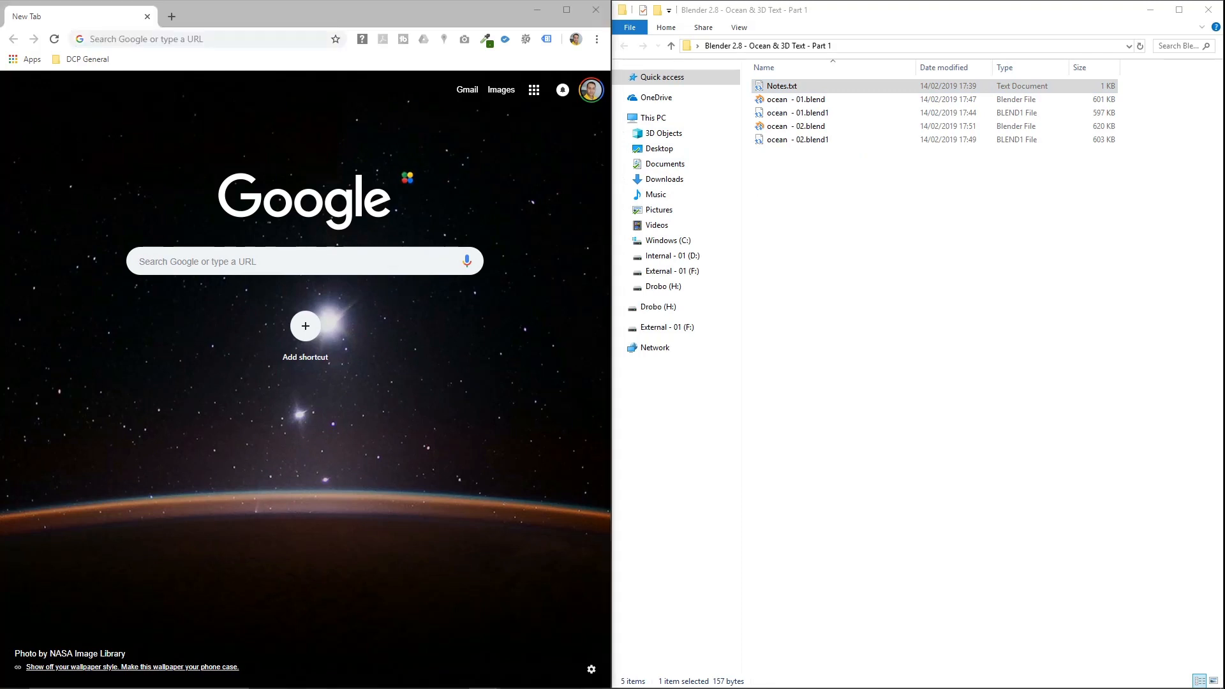
pyautogui.click(201, 39)
pyautogui.write('https://unsplash.com/photos/04zTvMalMfU')
pyautogui.press('Return')
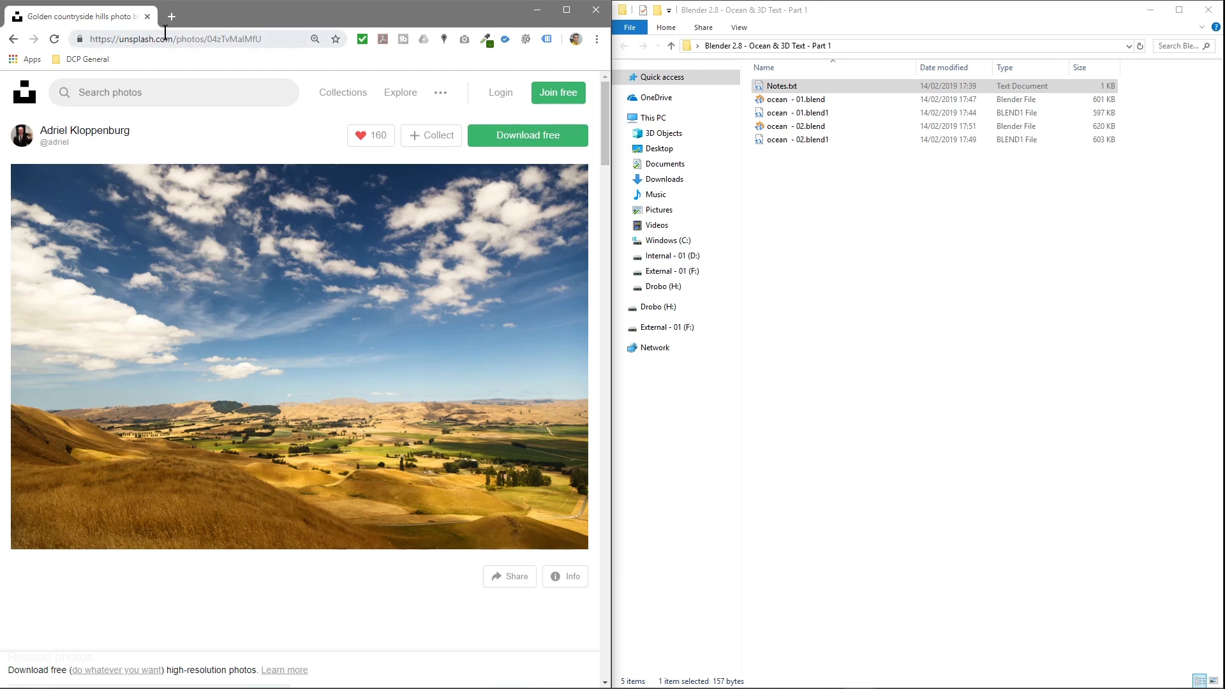
pyautogui.click(520, 142)
# Step: Create a new folder named Images in the project folder and open it
pyautogui.rightClick(832, 201)
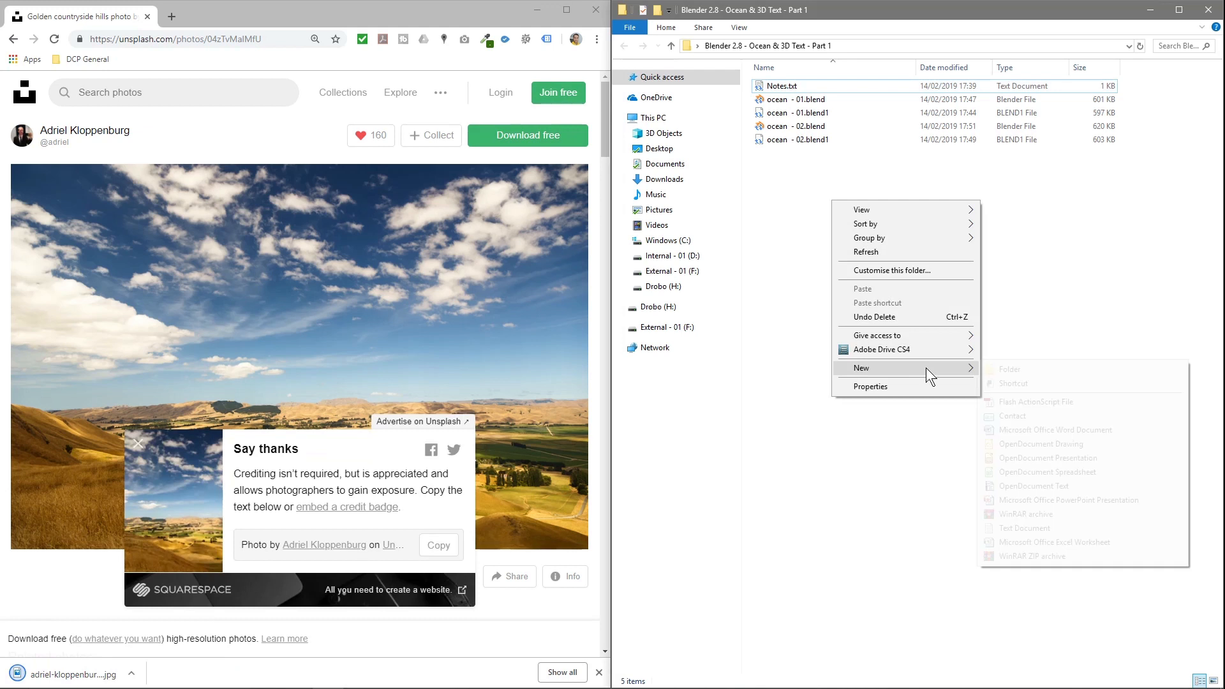
pyautogui.click(1025, 370)
pyautogui.write('Images')
pyautogui.press('Return')
pyautogui.press('Return')
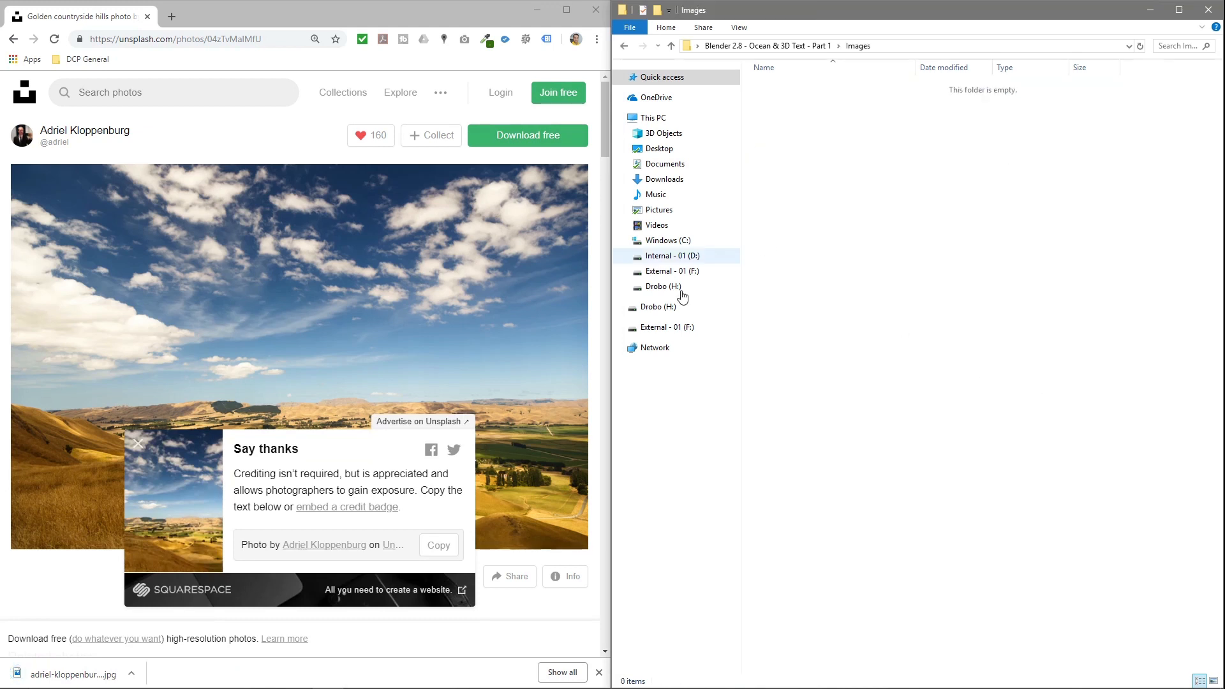
# Step: Copy the downloaded sky photo into the Images folder and preview it full size
pyautogui.moveTo(90, 670); pyautogui.dragTo(813, 89)
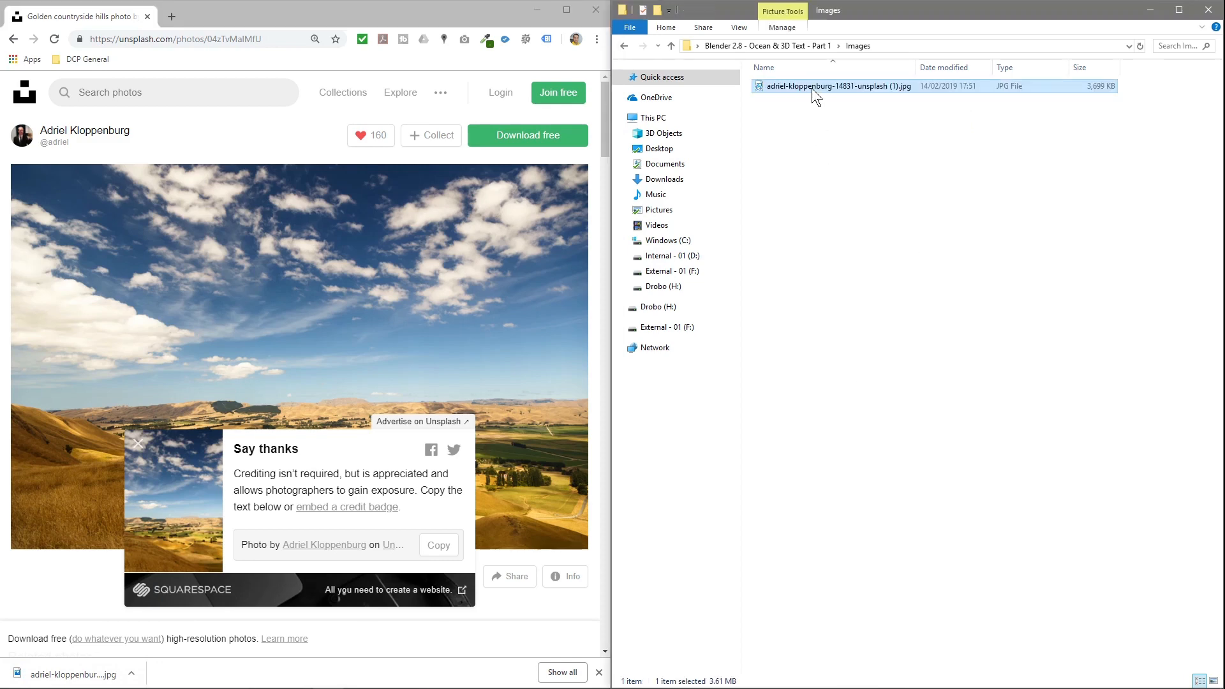
pyautogui.doubleClick(813, 89)
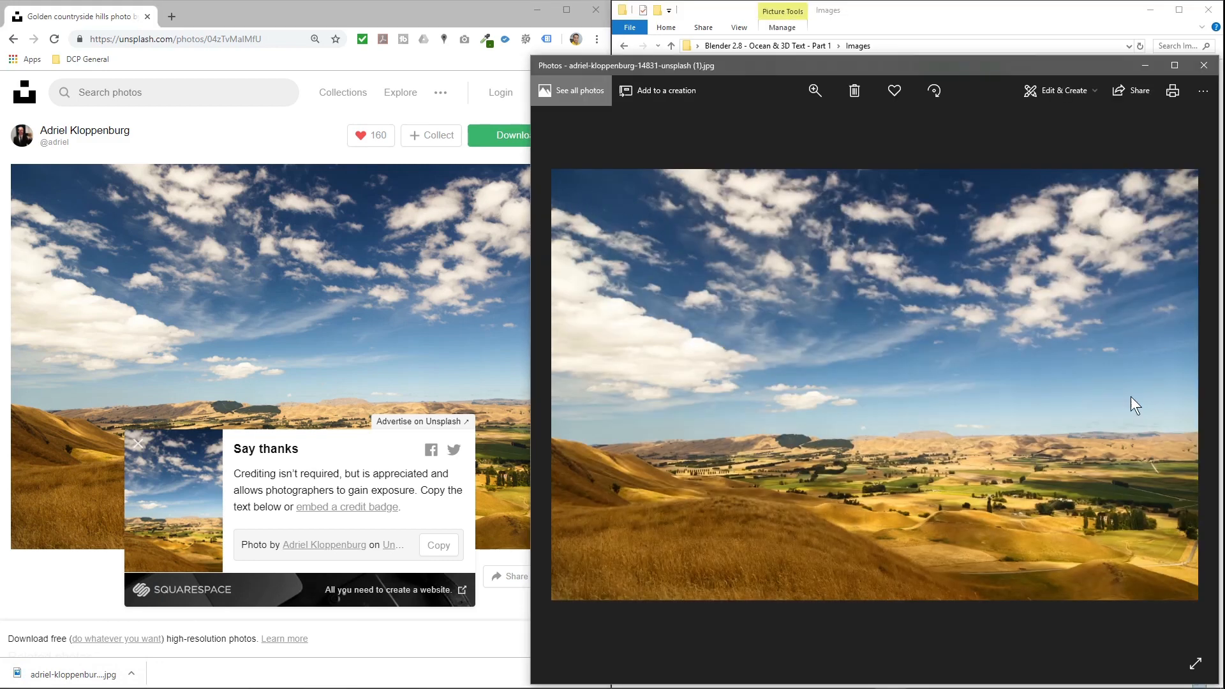
pyautogui.click(1201, 68)
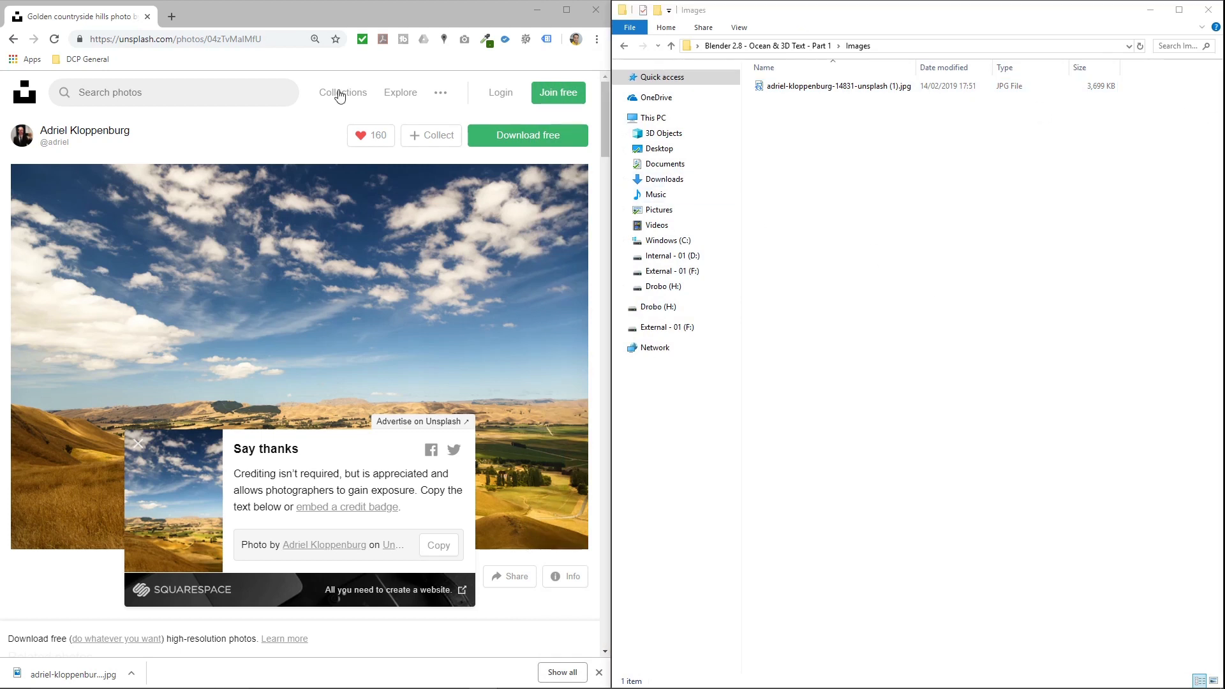
pyautogui.click(234, 40)
pyautogui.write('https://hdrihaven.com/hdri/?c=skies&h=winter_lake_01')
pyautogui.press('Return')
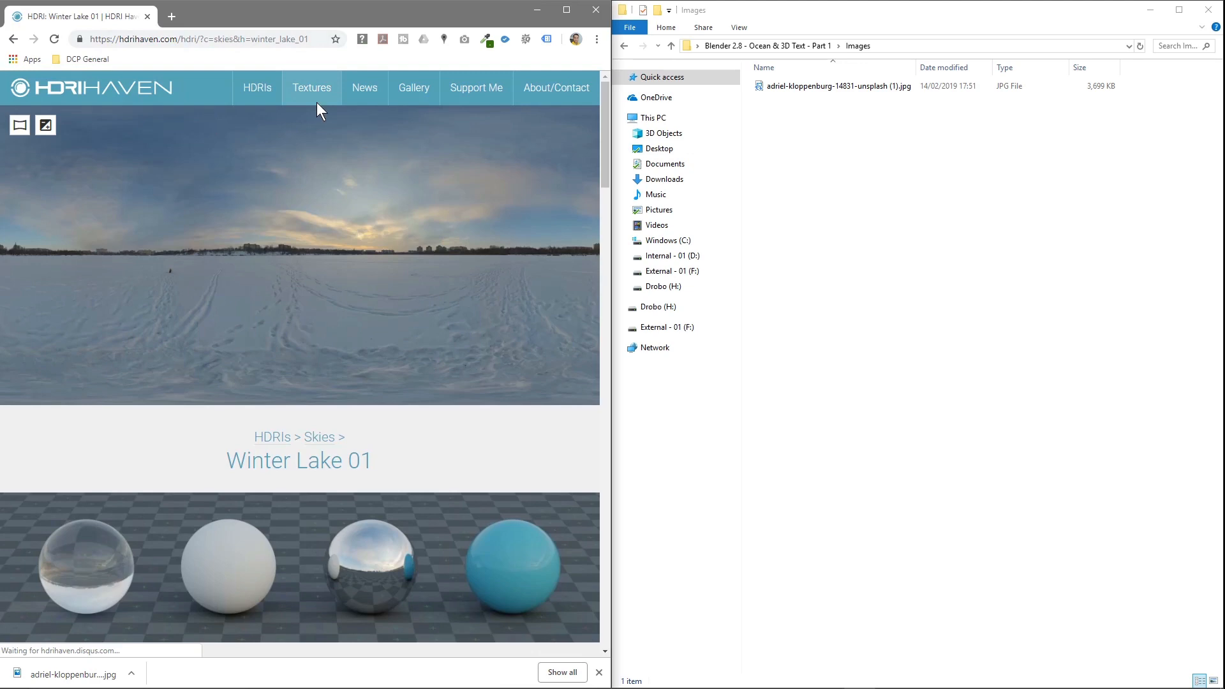
# Step: Download the 4k HDR version of Winter Lake 01 and copy the file into the Images folder
pyautogui.scroll(-7, 206, 308)
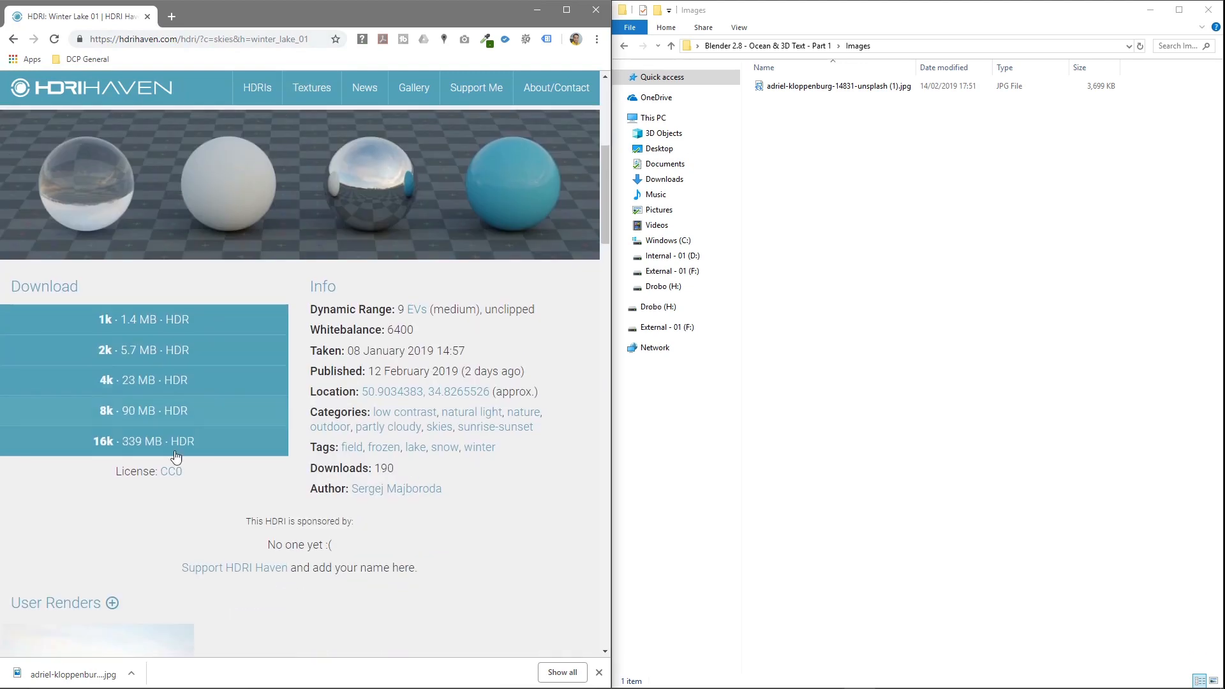
pyautogui.click(133, 385)
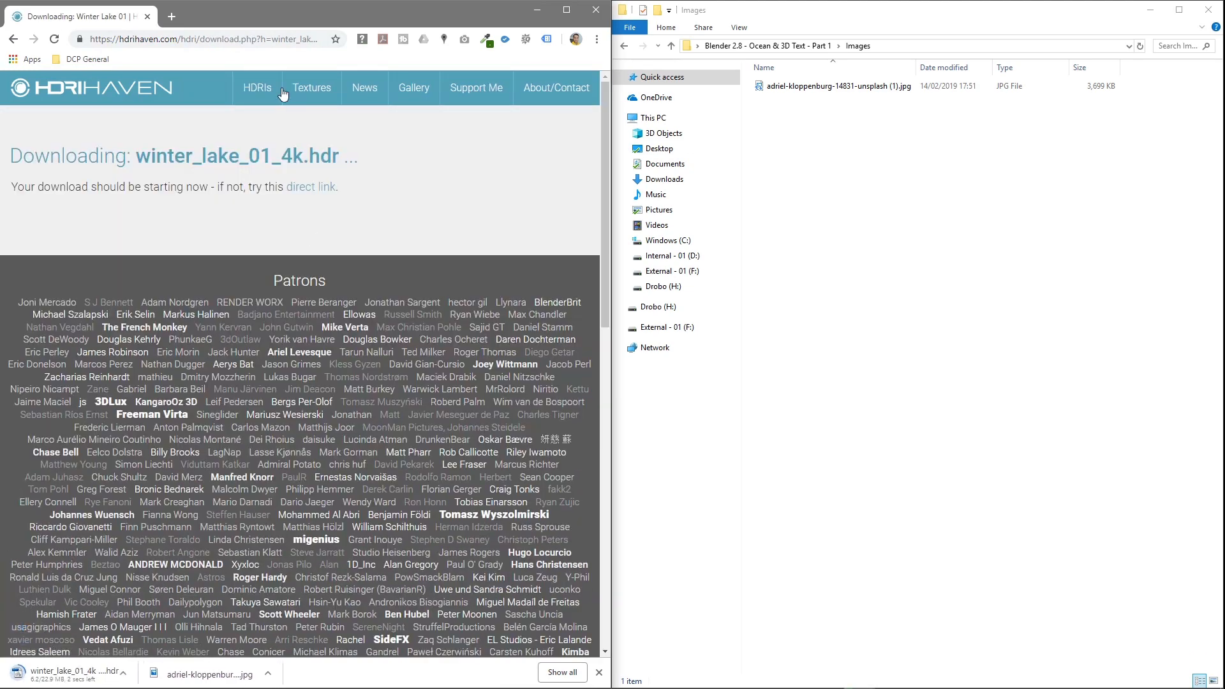
pyautogui.moveTo(73, 673); pyautogui.dragTo(866, 243)
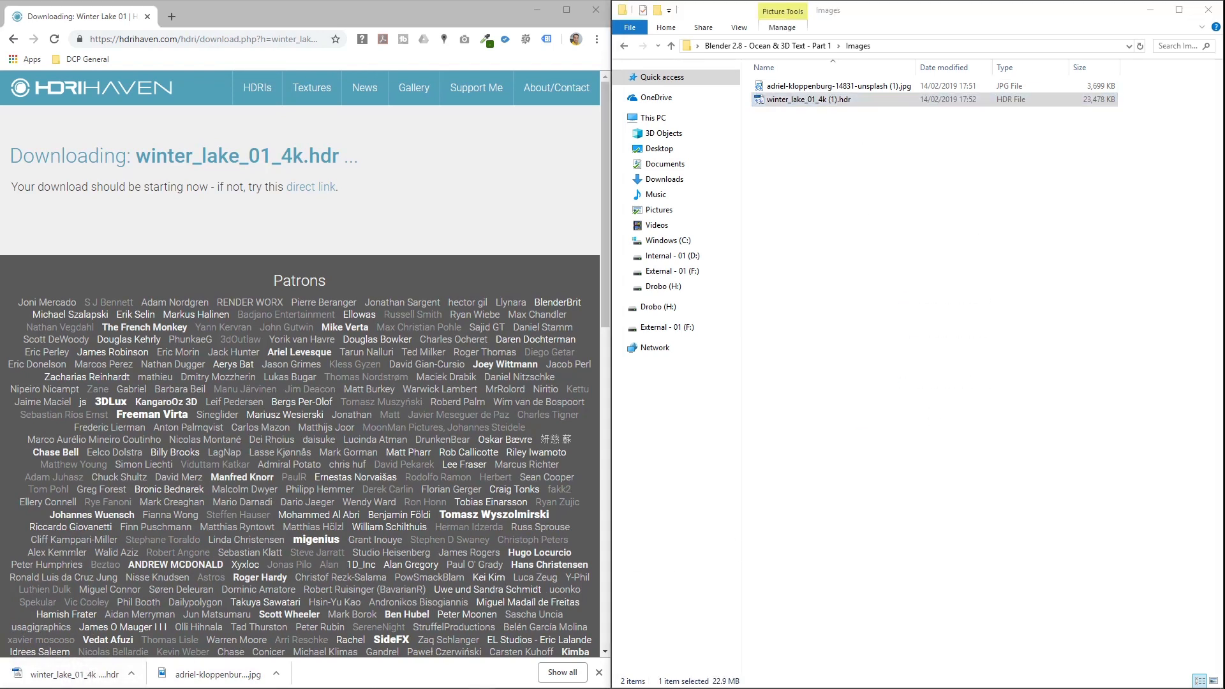
pyautogui.click(224, 38)
pyautogui.write('https://www.1001fonts.com/elley-font.html')
pyautogui.press('Return')
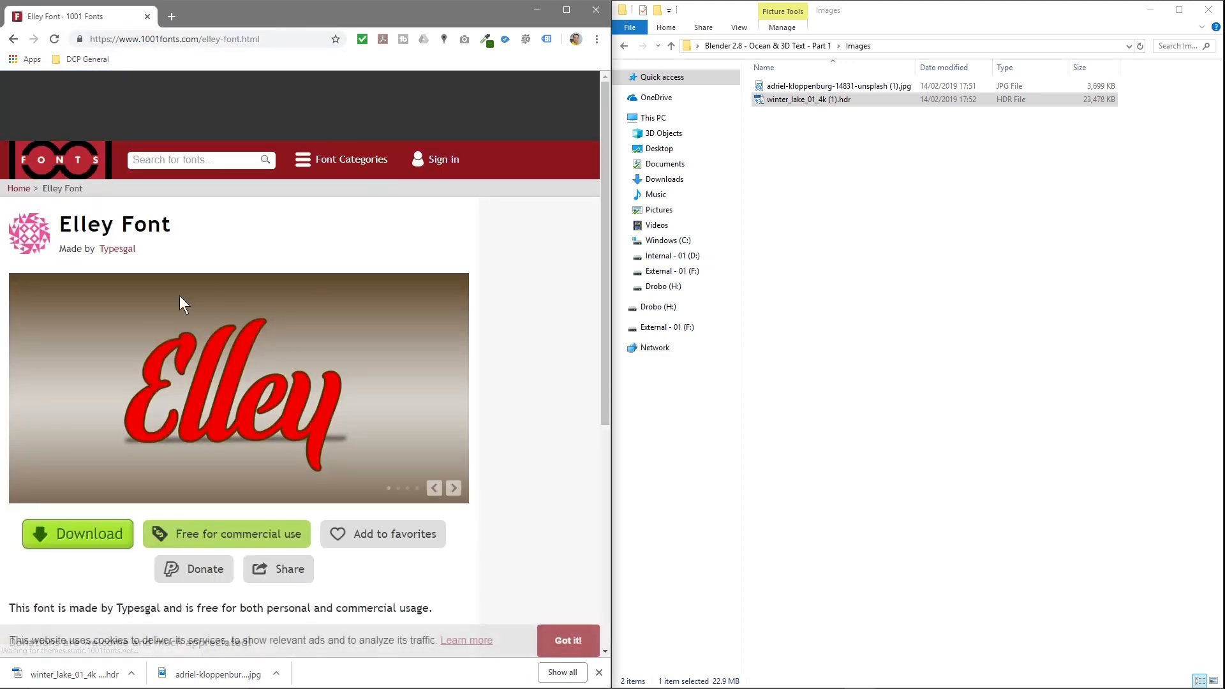
pyautogui.scroll(-2, 269, 396)
pyautogui.click(77, 407)
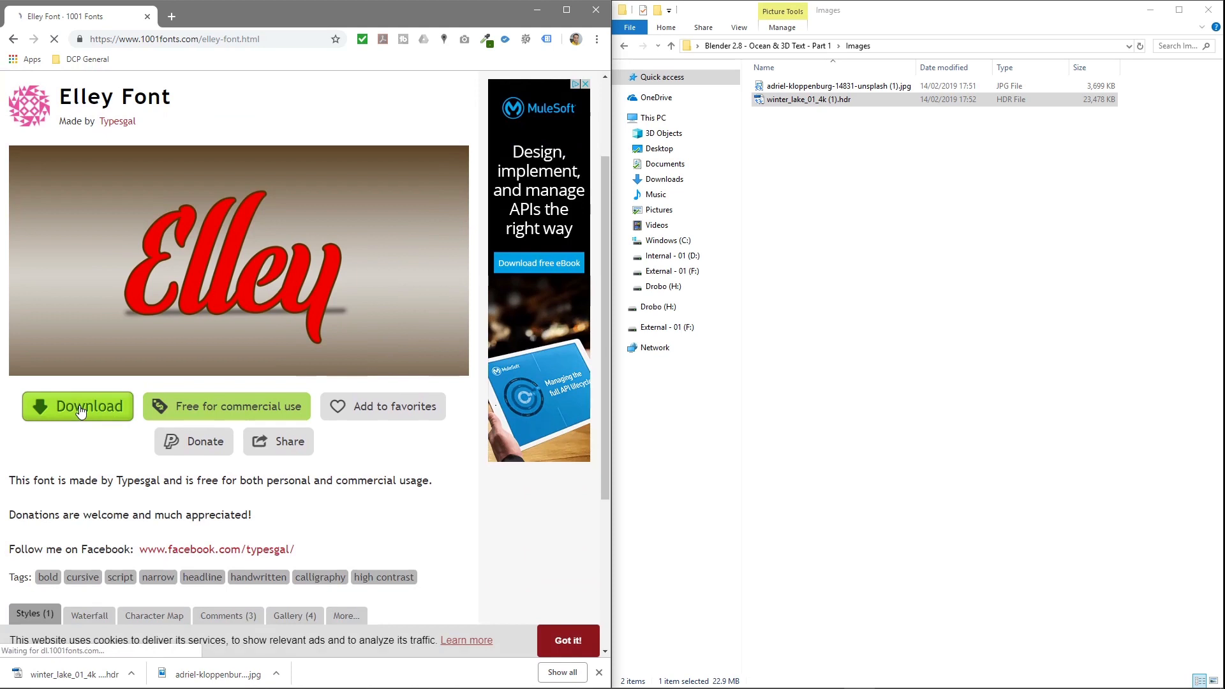
# Step: Return to the Blender 2.8 - Ocean & 3D Text - Part 1 folder and copy the downloaded font archive into it
pyautogui.click(618, 51)
pyautogui.click(618, 50)
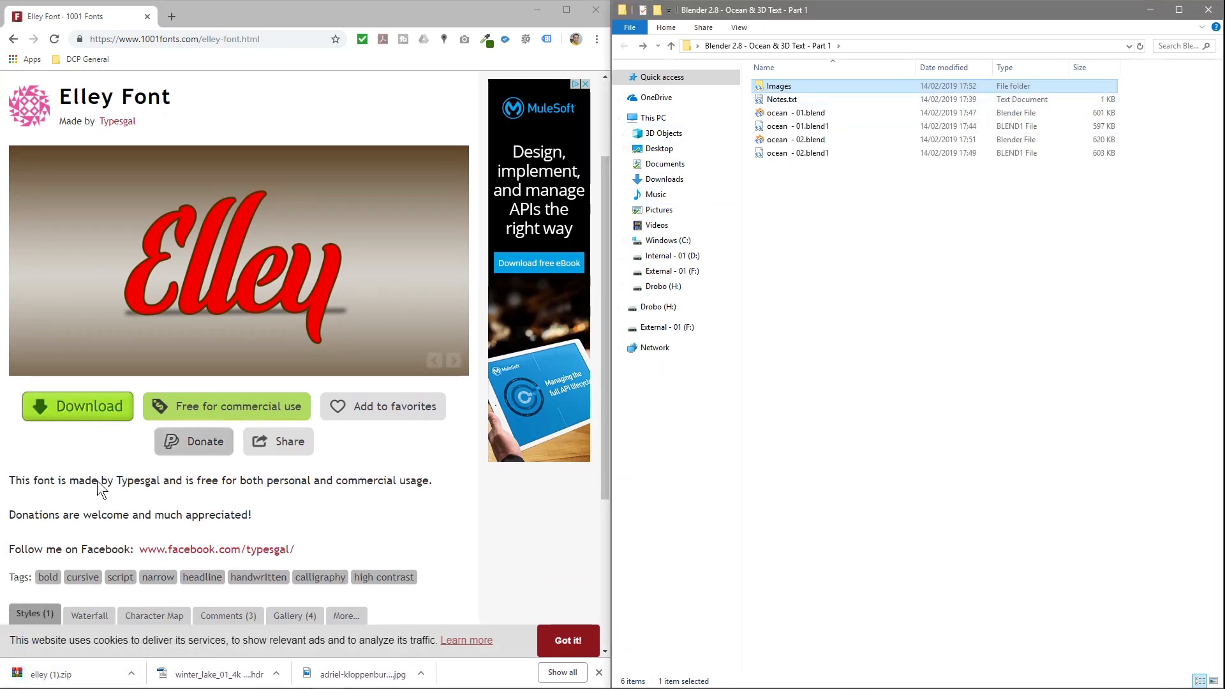
pyautogui.moveTo(62, 681); pyautogui.dragTo(844, 299)
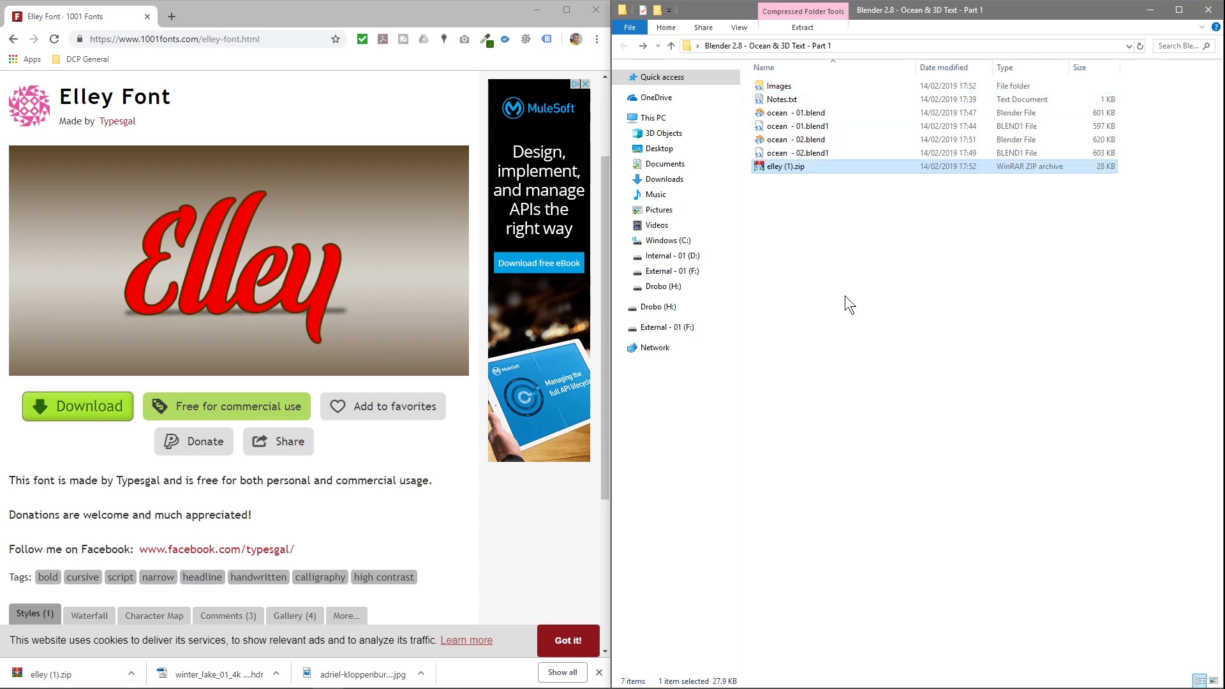
# Step: Extract elley (1).zip into its own subfolder of the project folder and delete the zip archive
pyautogui.rightClick(779, 166)
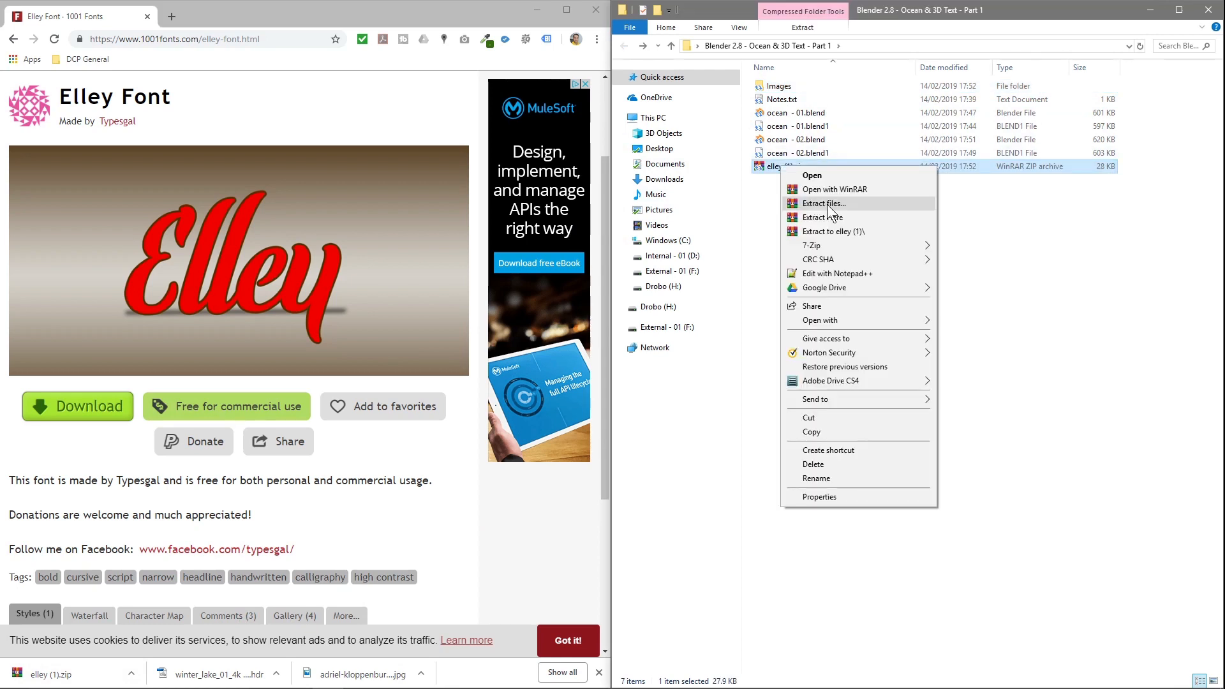
pyautogui.click(840, 232)
pyautogui.click(1078, 279)
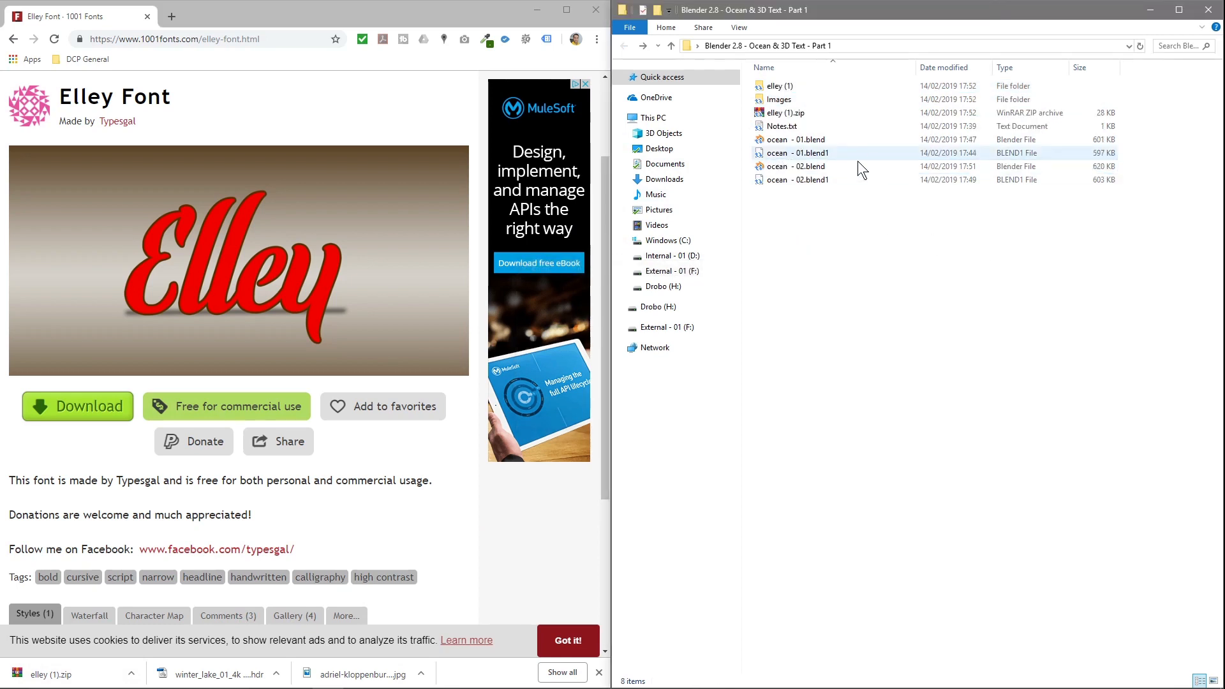
pyautogui.click(775, 115)
pyautogui.press('Delete')
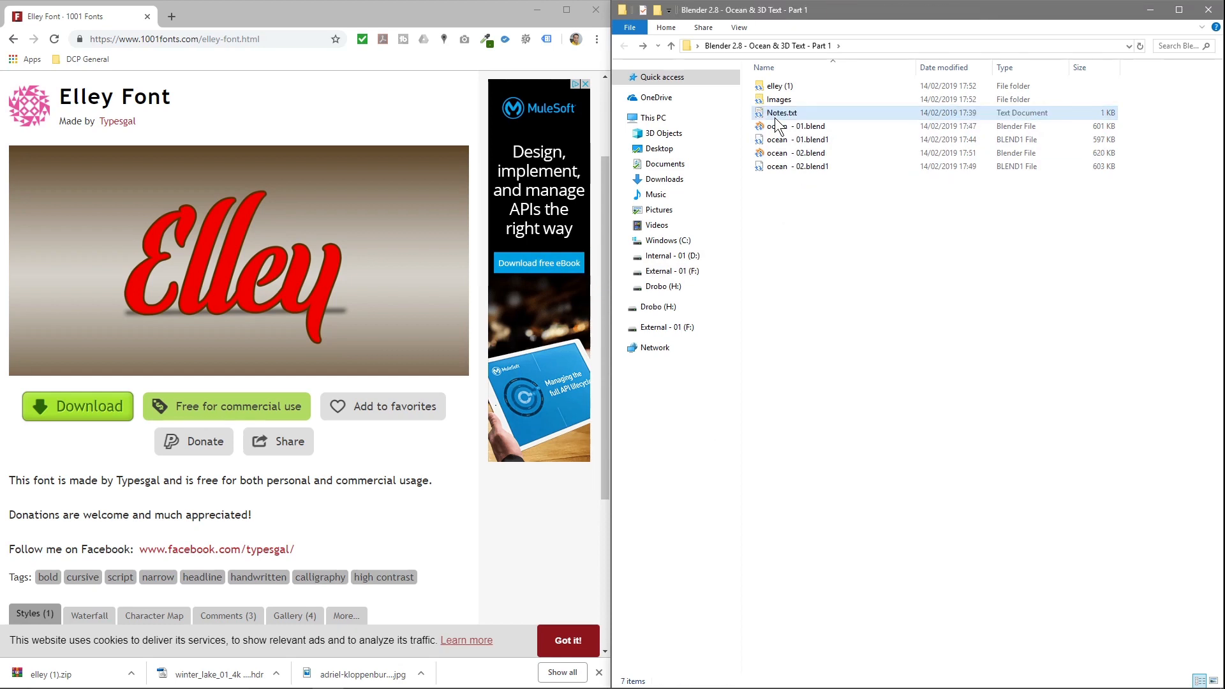
# Step: Rename the extracted elley (1) folder to Font
pyautogui.press('F2')
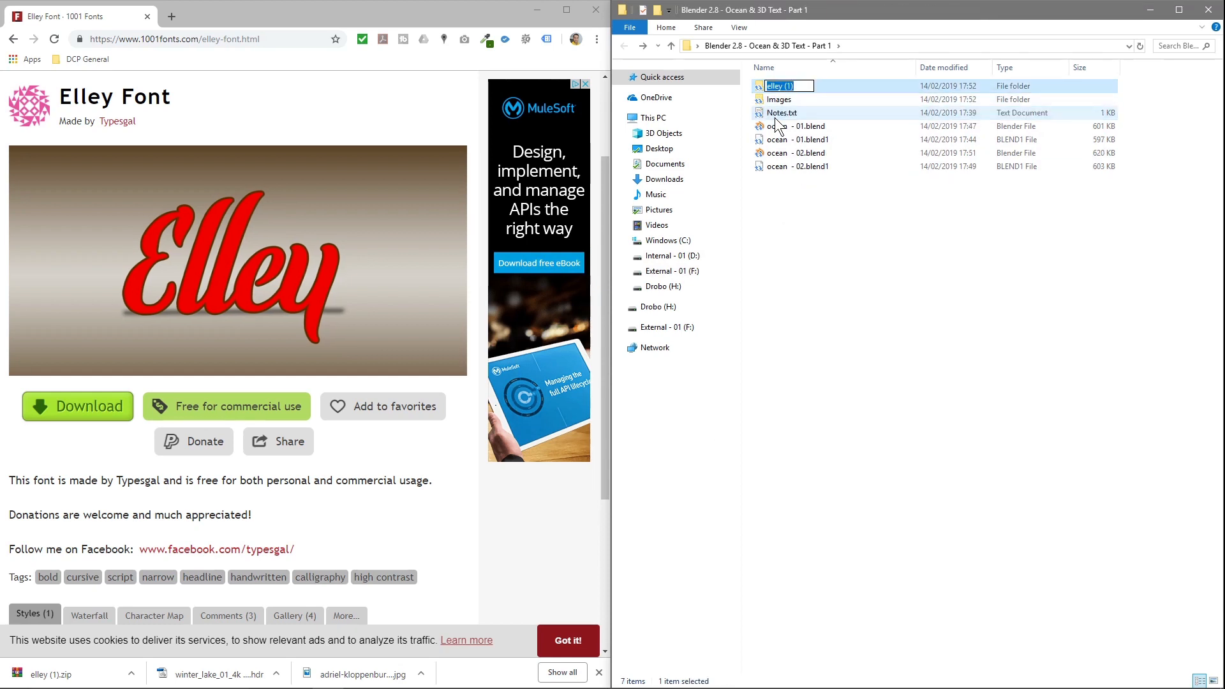
pyautogui.write('Font')
pyautogui.press('Return')
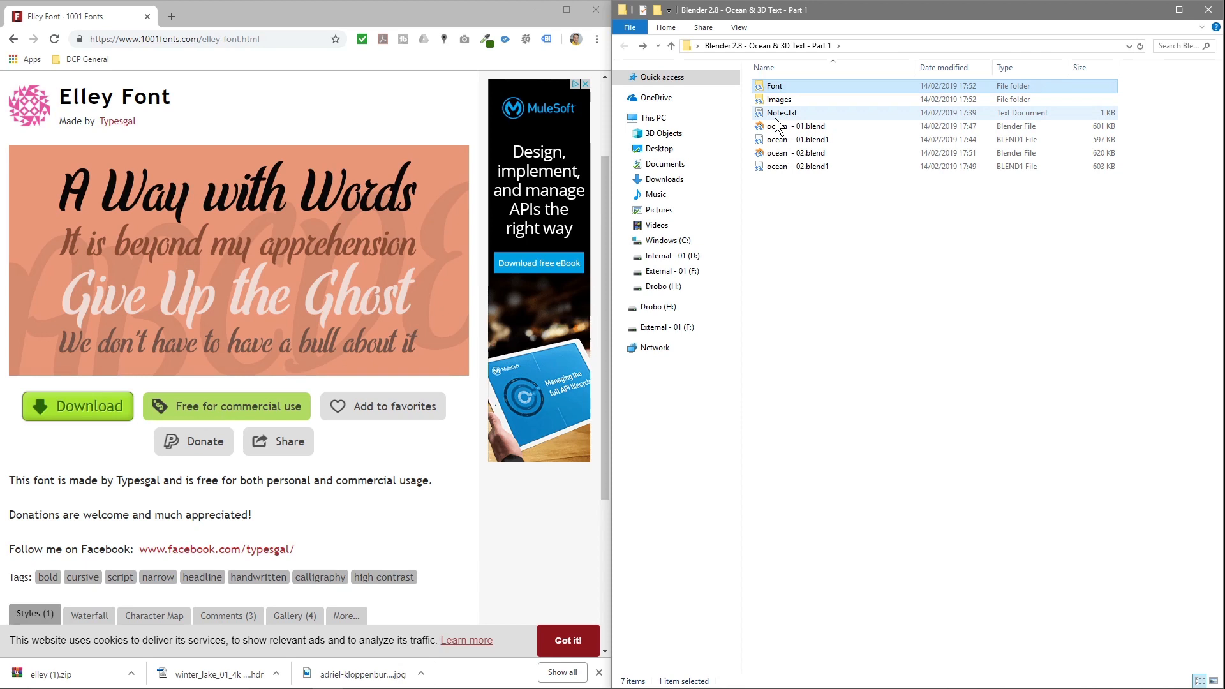
# Step: Delete readme.txt from the Font folder and go back to the project folder
pyautogui.press('Return')
pyautogui.click(773, 102)
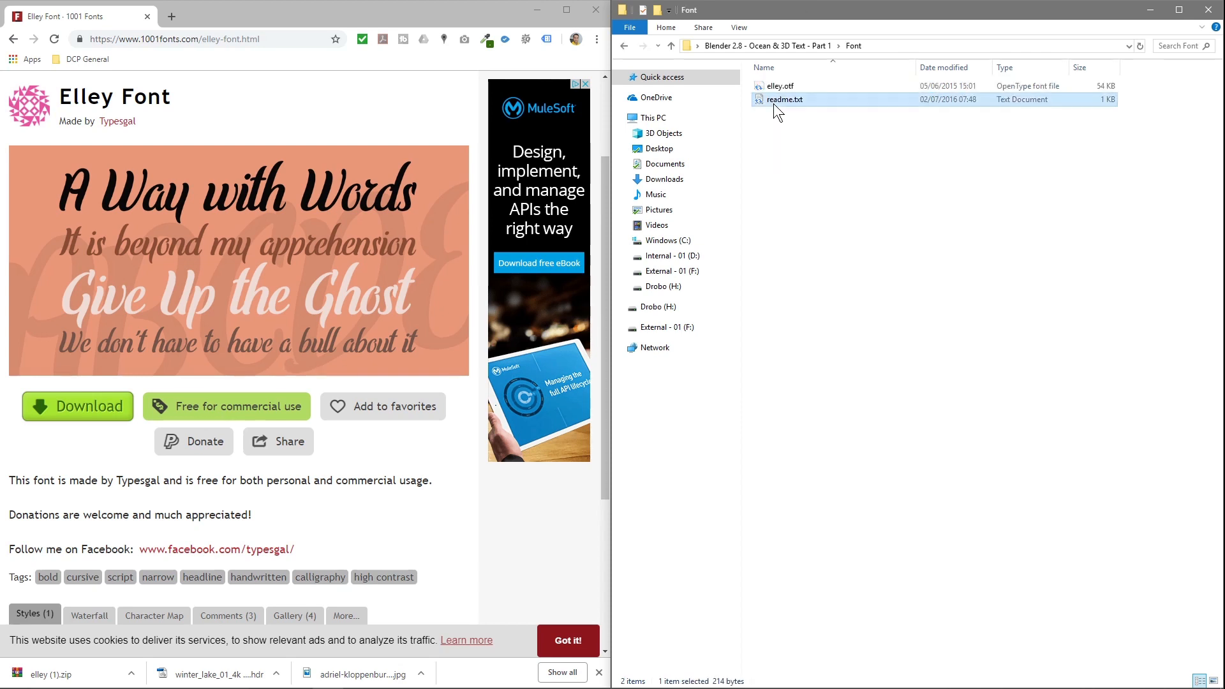
pyautogui.press('Delete')
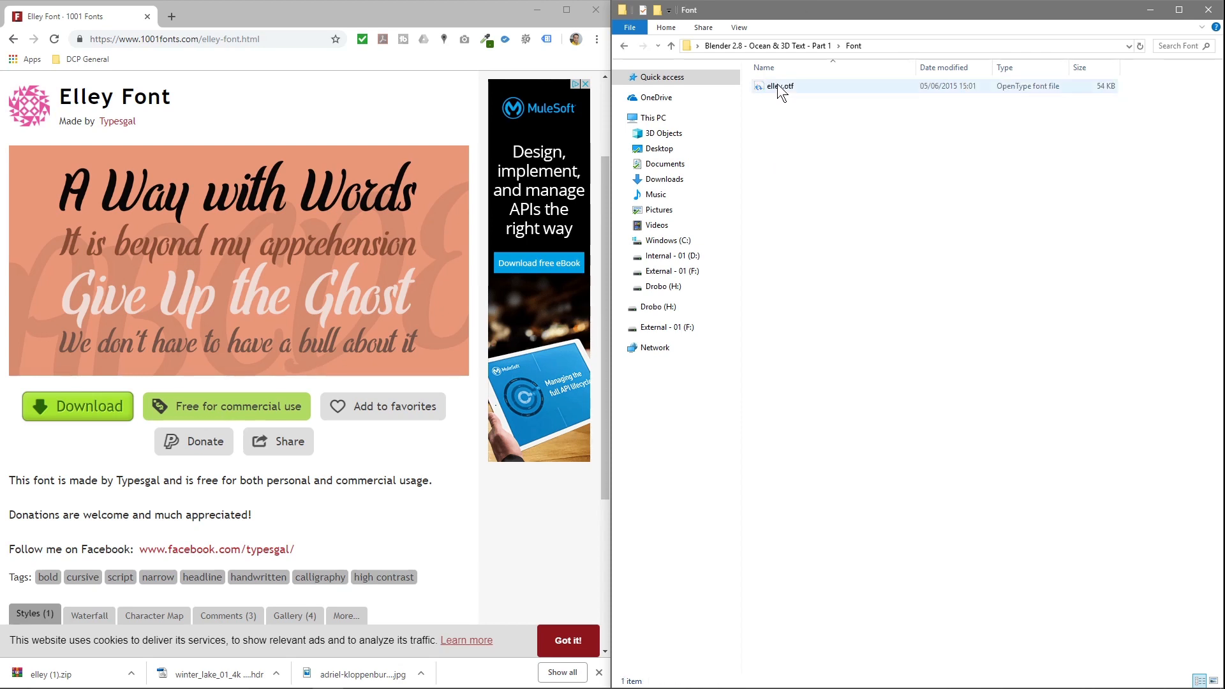
pyautogui.click(624, 46)
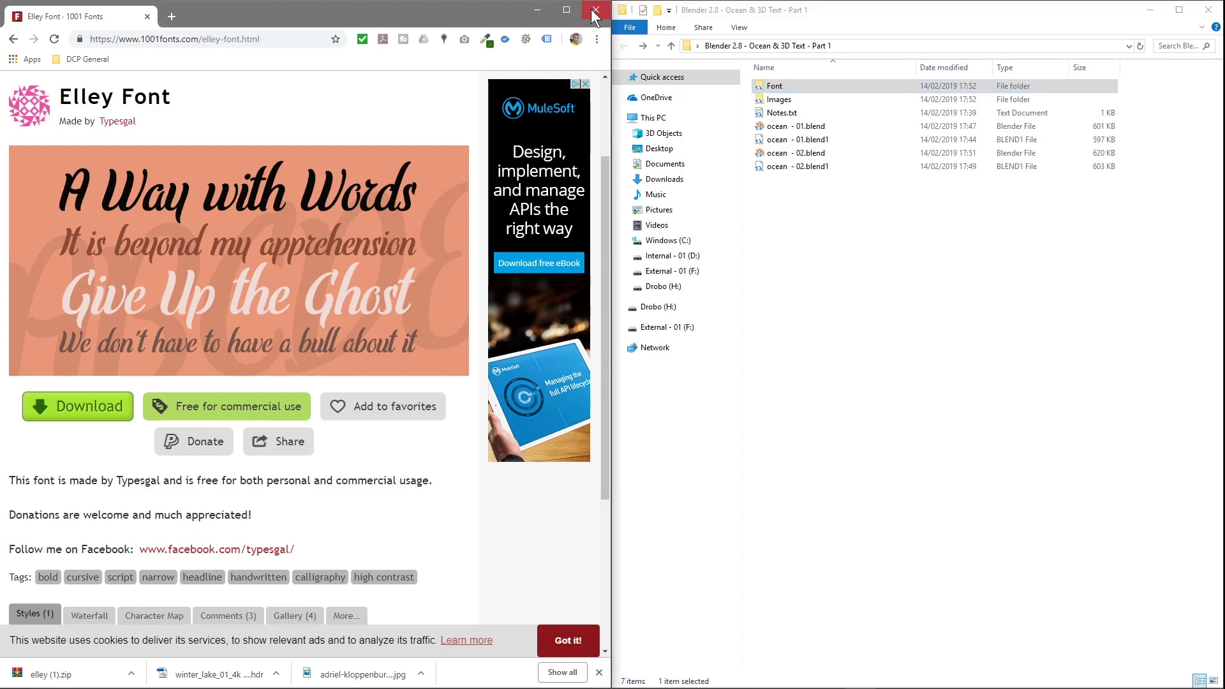
# Step: Close the browser and file explorer windows and switch to the Blender window with the ocean - 02 scene
pyautogui.click(595, 10)
pyautogui.click(1212, 5)
pyautogui.moveTo(742, 683)
pyautogui.click(547, 676)
pyautogui.click(585, 628)
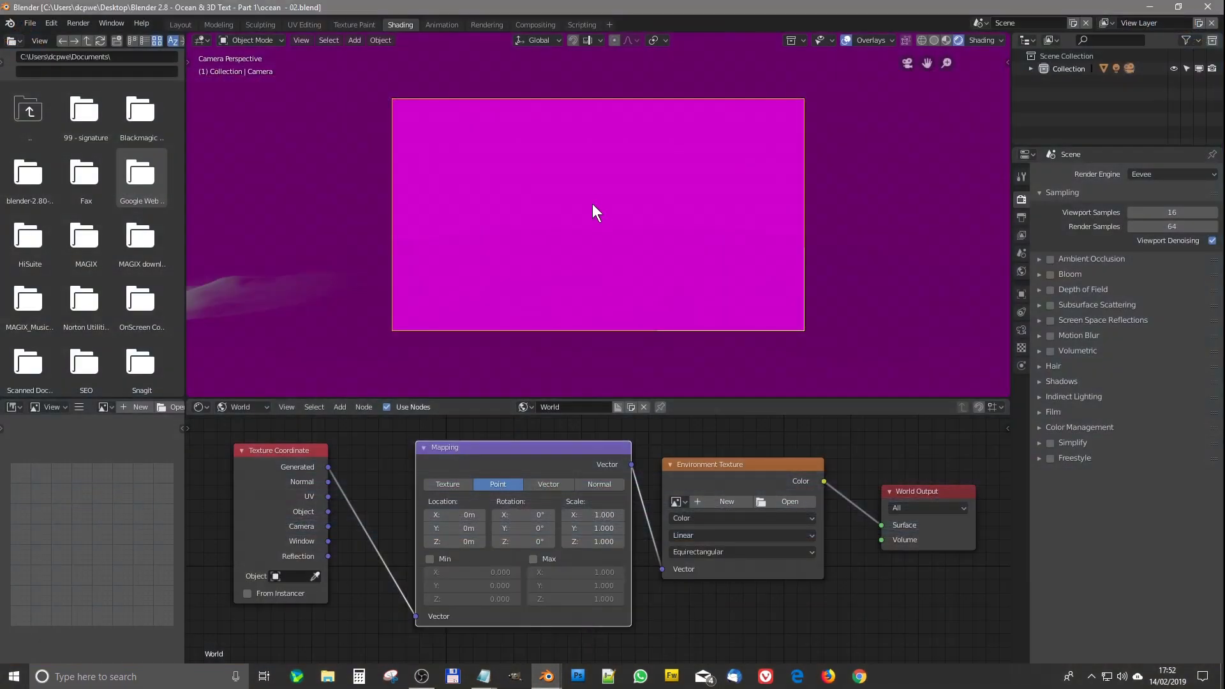
# Step: Load winter_lake_01_4k (1).hdr from the Images folder into the world's Environment Texture node
pyautogui.click(786, 501)
pyautogui.click(180, 114)
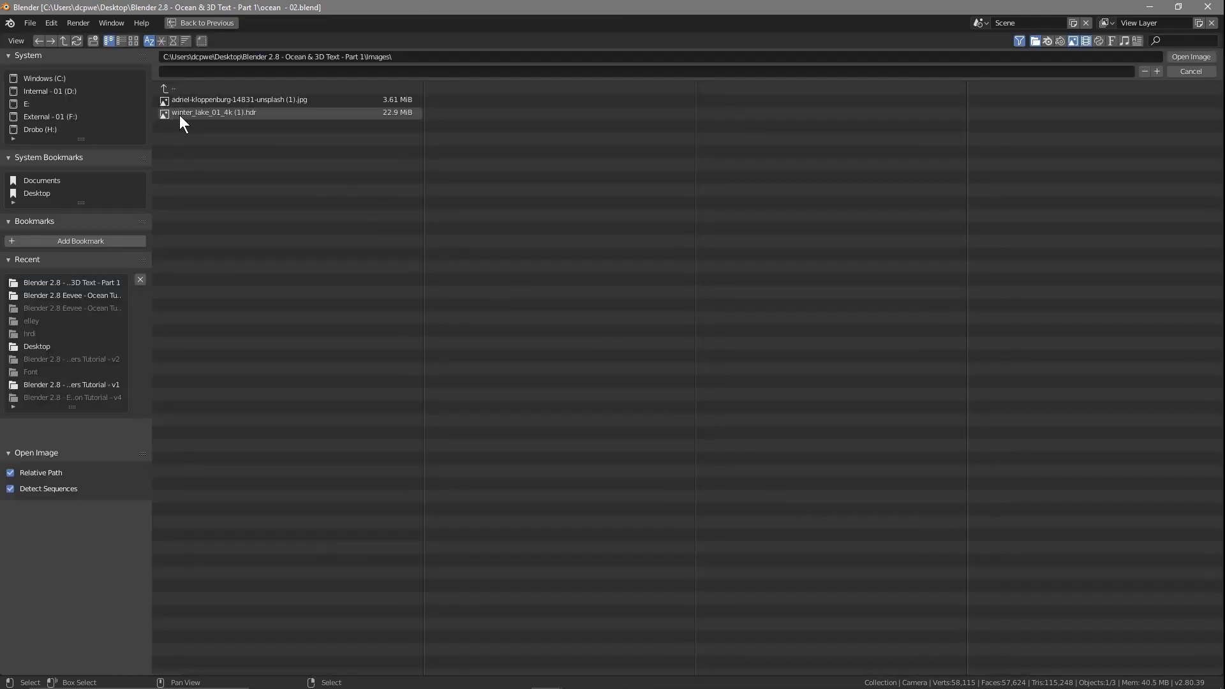
pyautogui.click(236, 113)
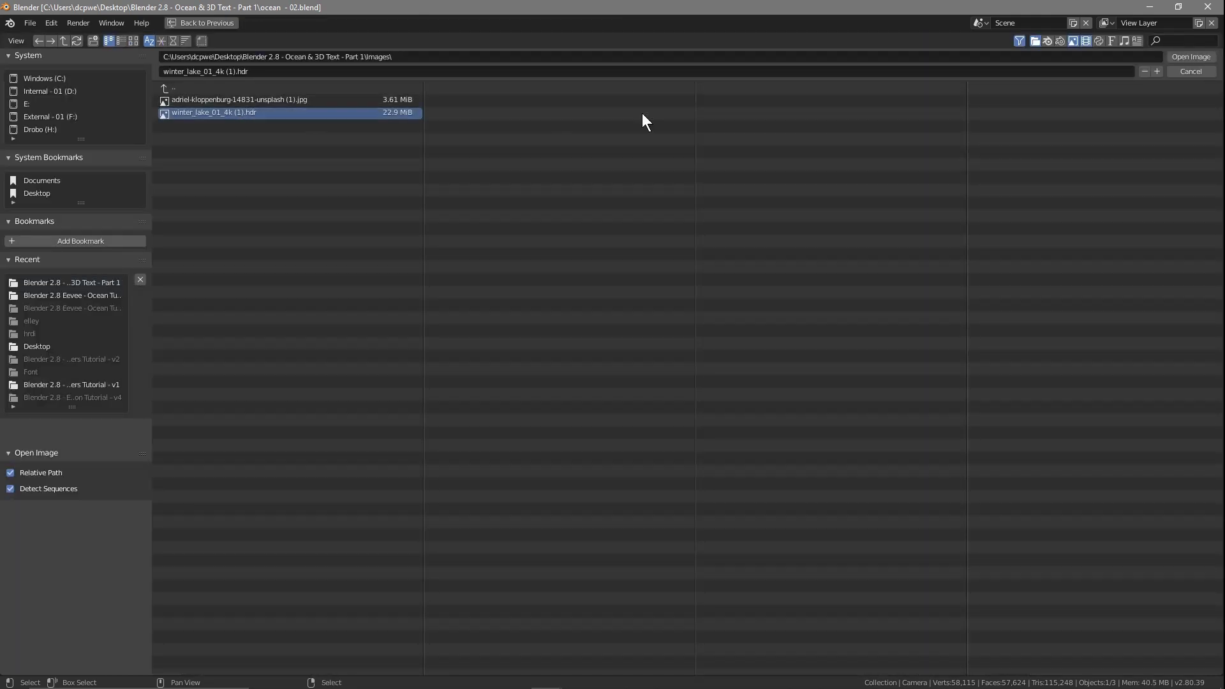
pyautogui.click(1182, 57)
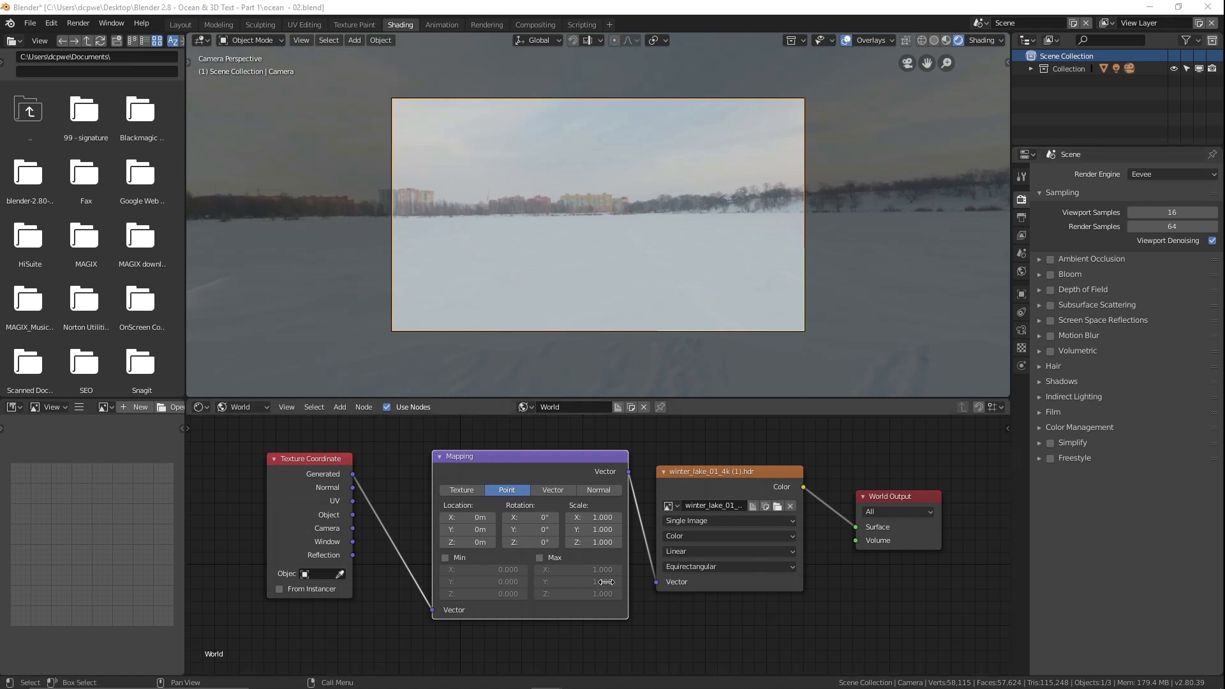
# Step: Select the ocean object inside Collection and switch the node editor from World to Object shading
pyautogui.click(1031, 68)
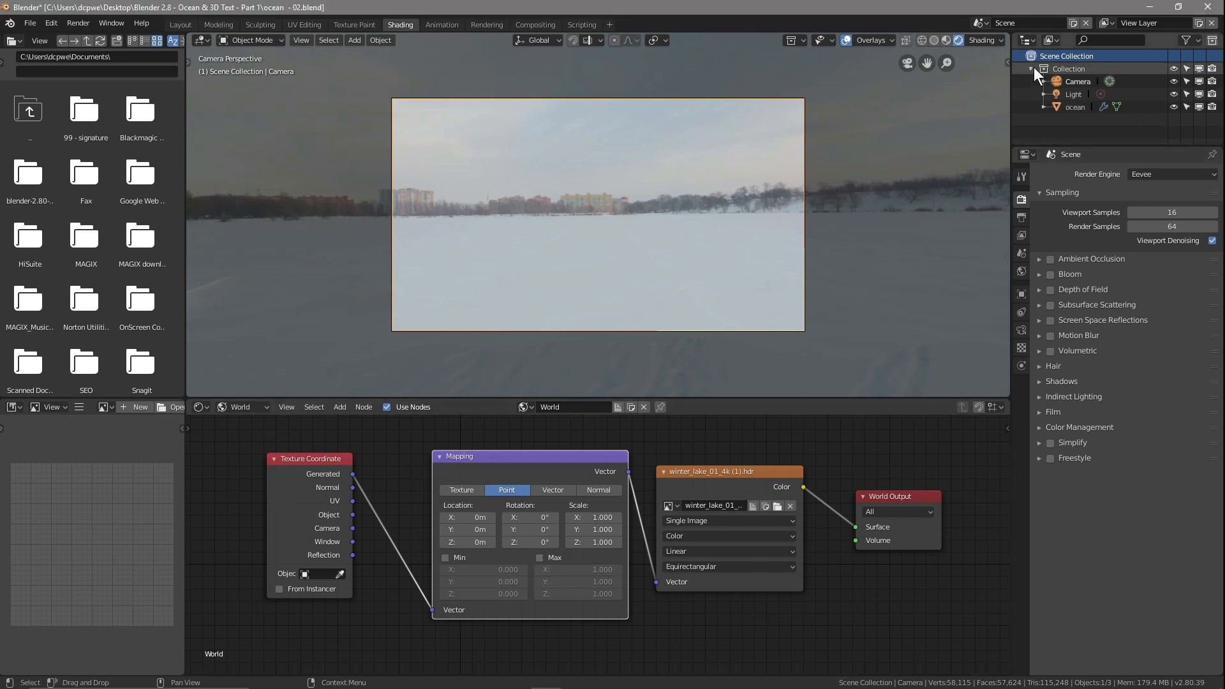
pyautogui.click(1069, 107)
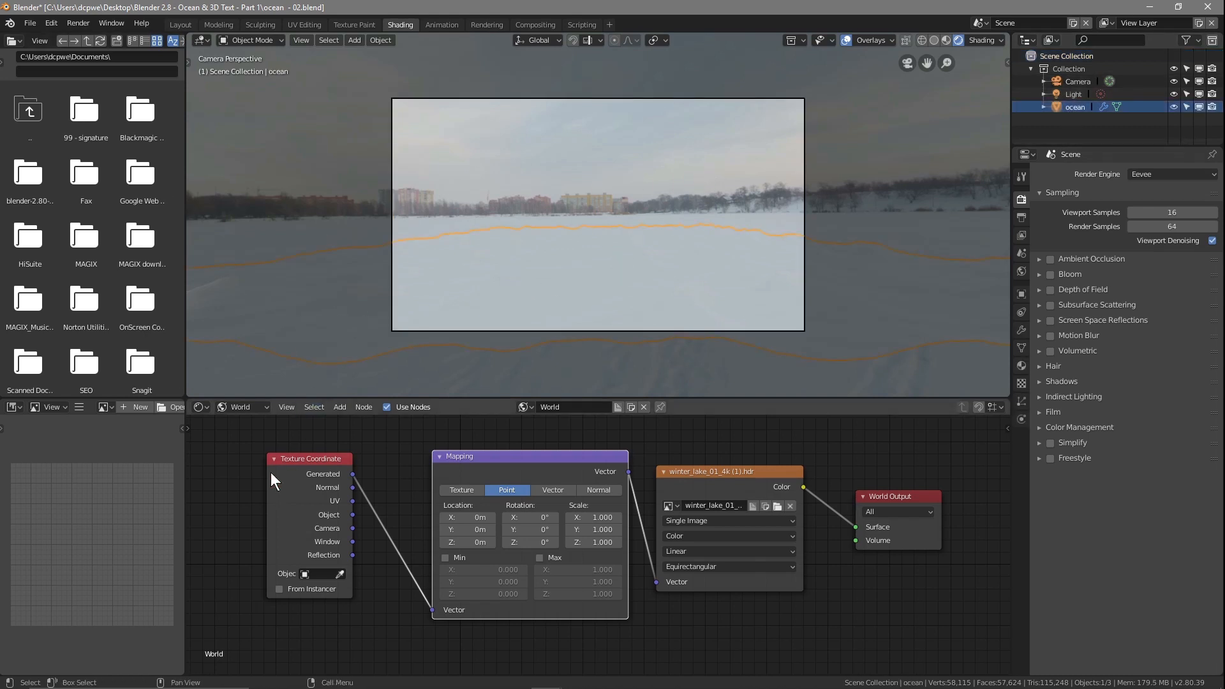
pyautogui.click(251, 408)
pyautogui.click(253, 392)
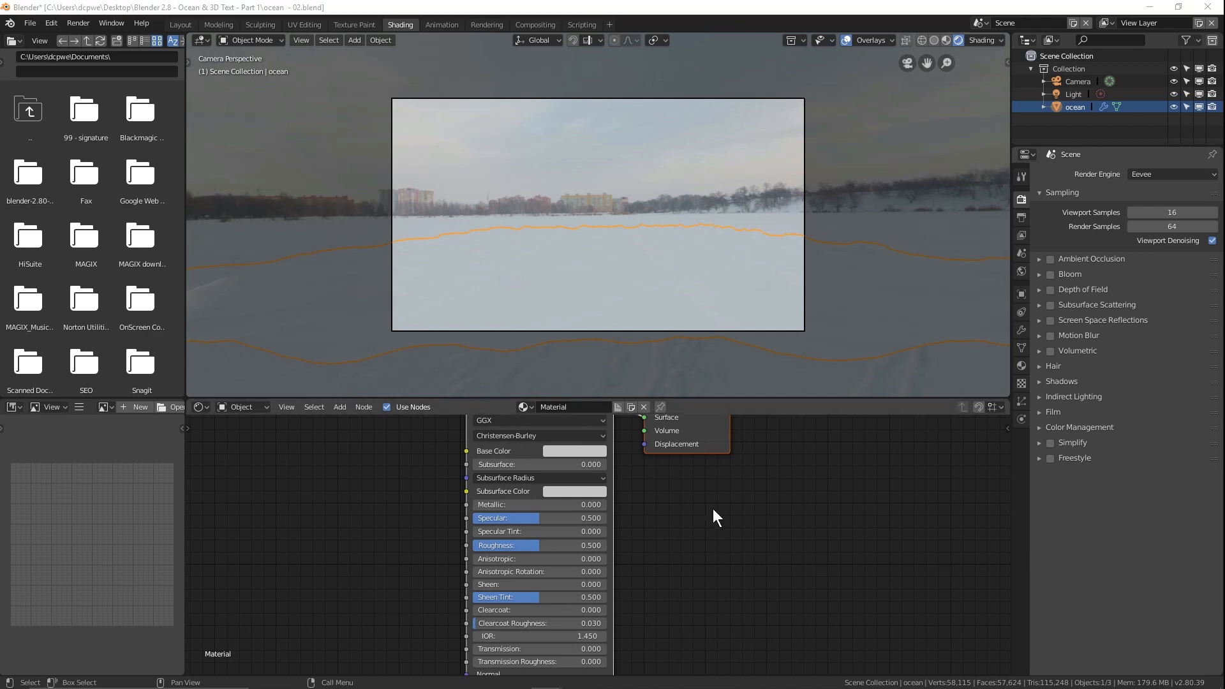
# Step: Spread the Principled BSDF and Material Output nodes apart to leave space between them
pyautogui.scroll(-3, 704, 565)
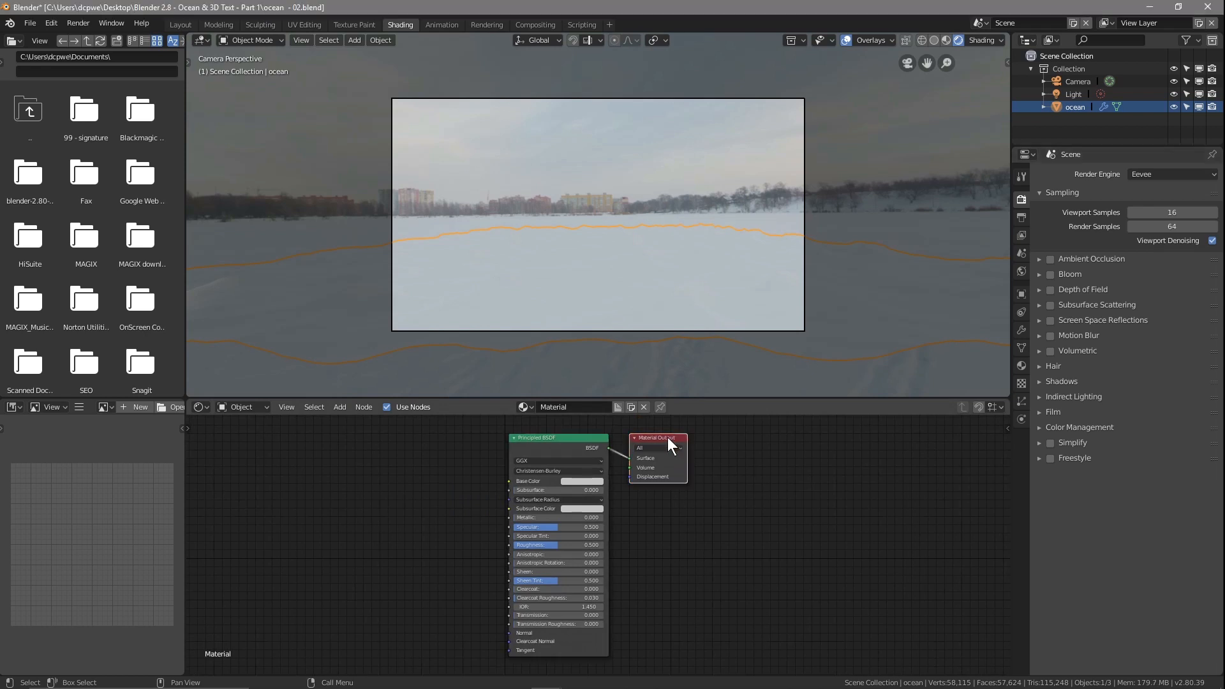
pyautogui.moveTo(583, 440)
pyautogui.mouseDown()
pyautogui.moveTo(695, 441)
pyautogui.moveTo(603, 440)
pyautogui.mouseUp()
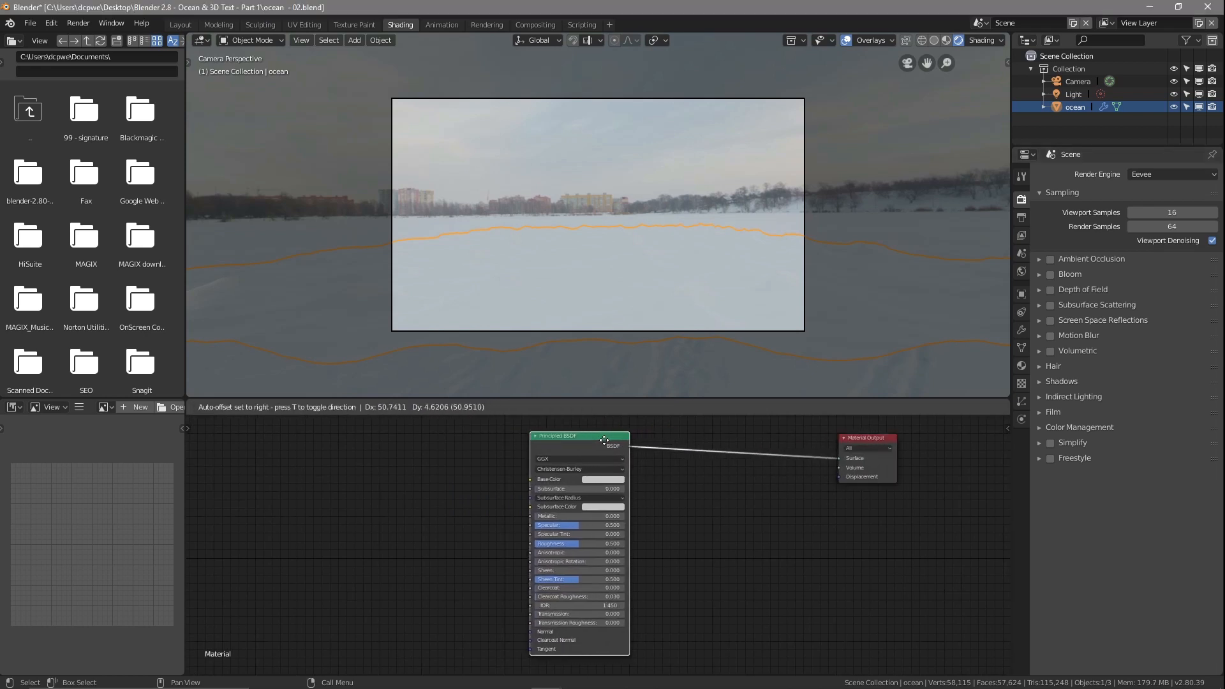
pyautogui.moveTo(603, 440); pyautogui.dragTo(602, 440)
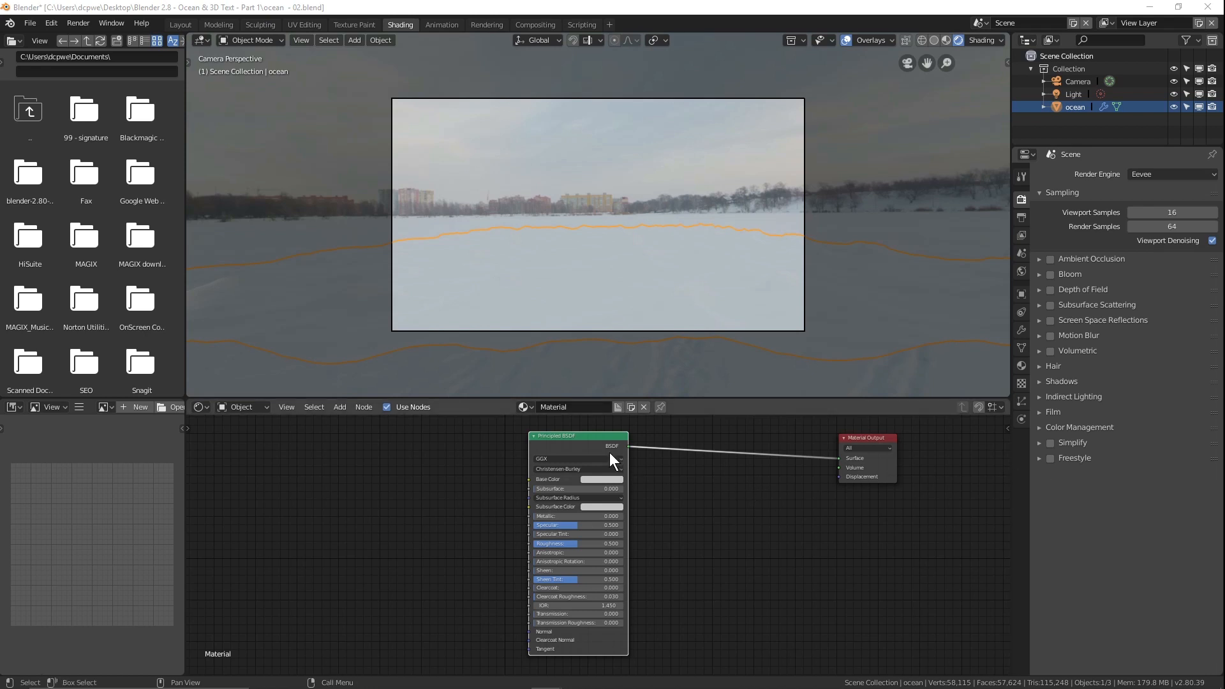
pyautogui.moveTo(555, 435); pyautogui.dragTo(479, 436)
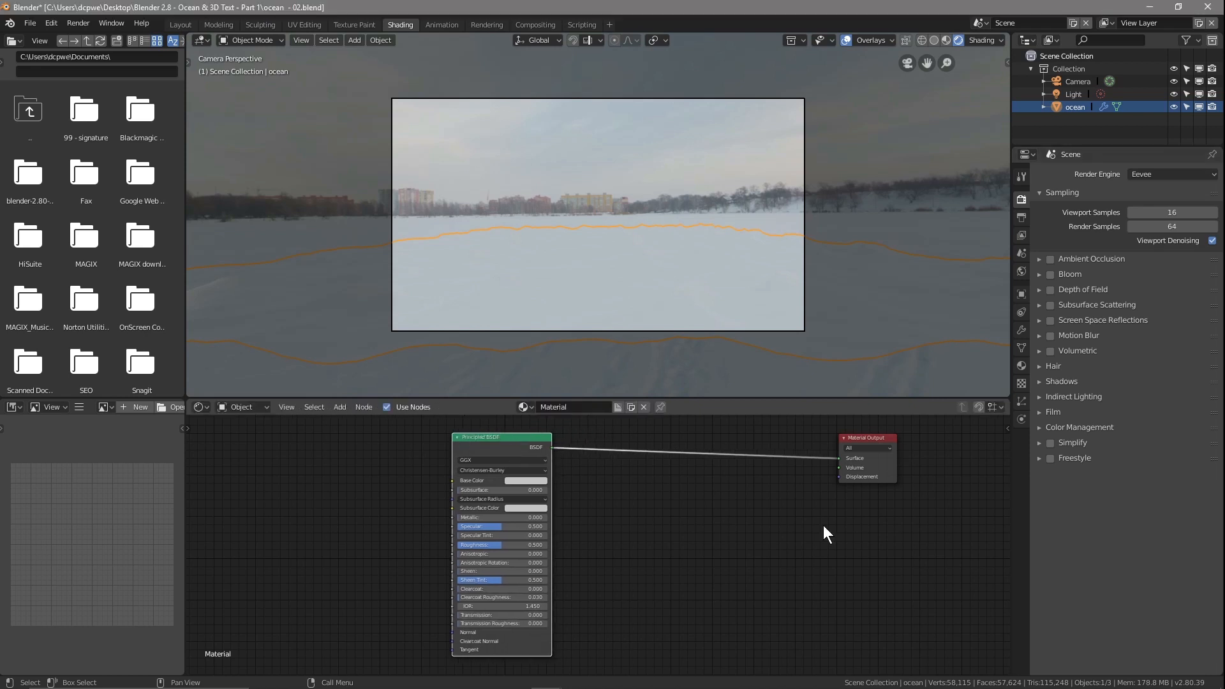
pyautogui.moveTo(860, 443); pyautogui.dragTo(848, 466)
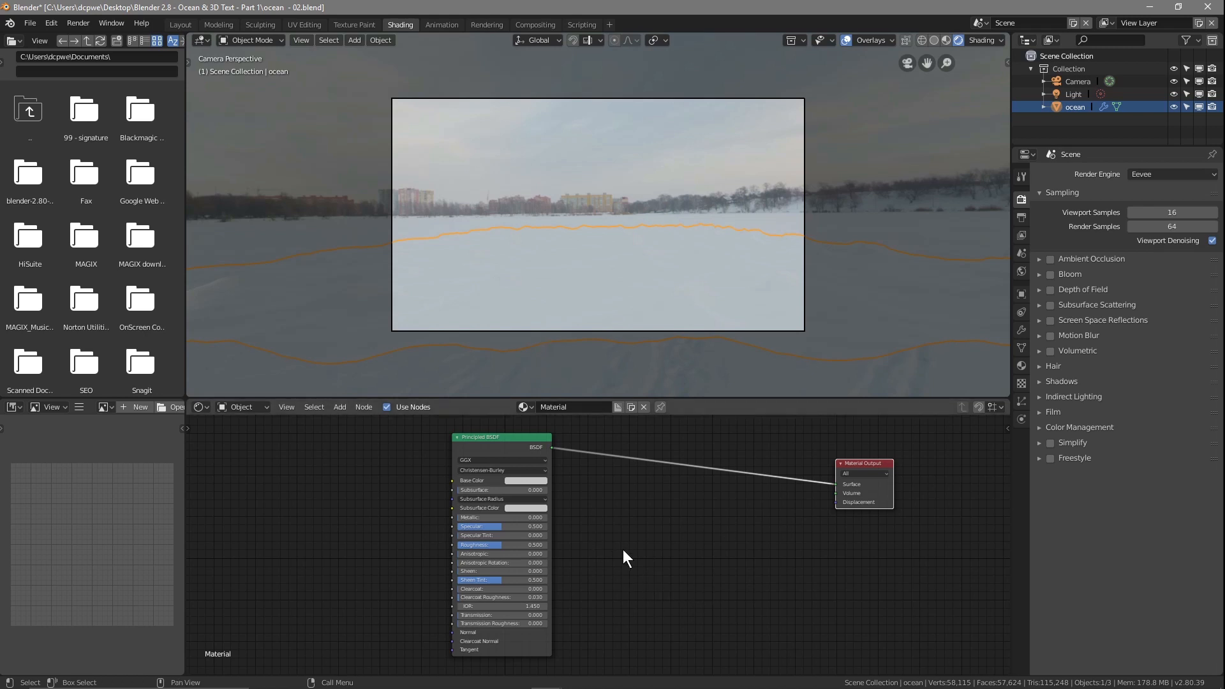
# Step: Add an Attribute input node between the Principled BSDF and Material Output nodes
pyautogui.hotkey('shift', 'a')
pyautogui.moveTo(623, 549)
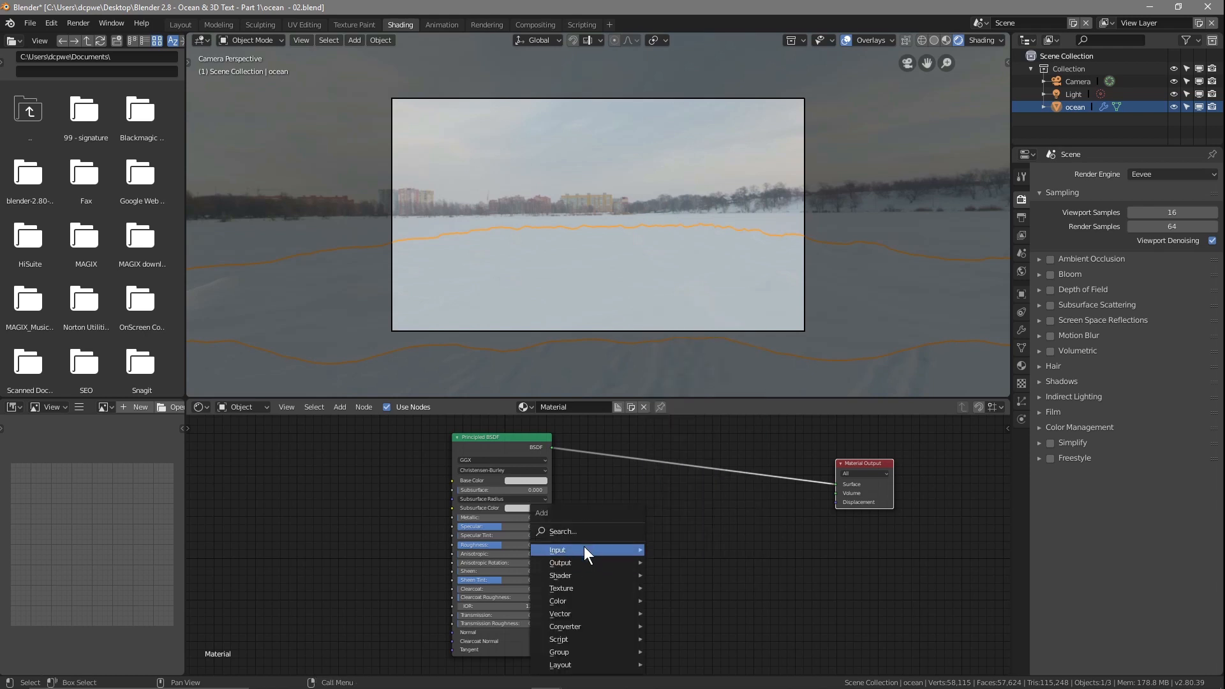
pyautogui.moveTo(583, 546)
pyautogui.click(696, 337)
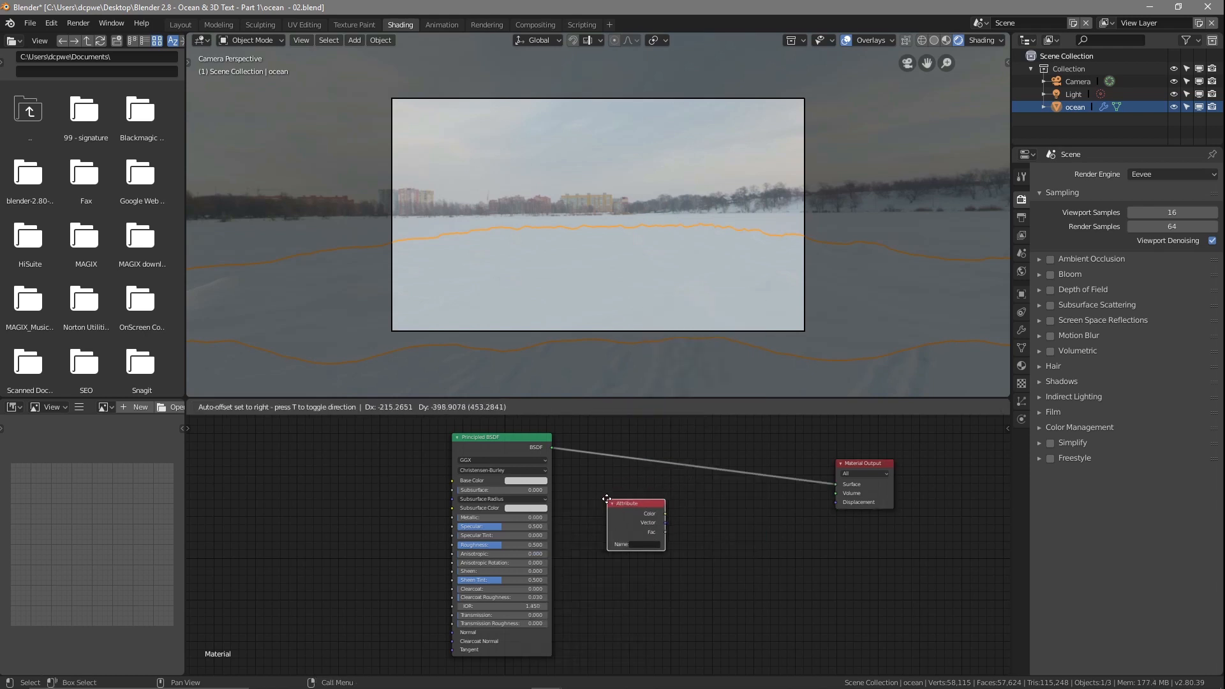
pyautogui.click(629, 544)
# Step: Copy the foam data layer name from the Ocean modifier into the Attribute node's name, then shift the node toward the Principled BSDF
pyautogui.scroll(2, 622, 544)
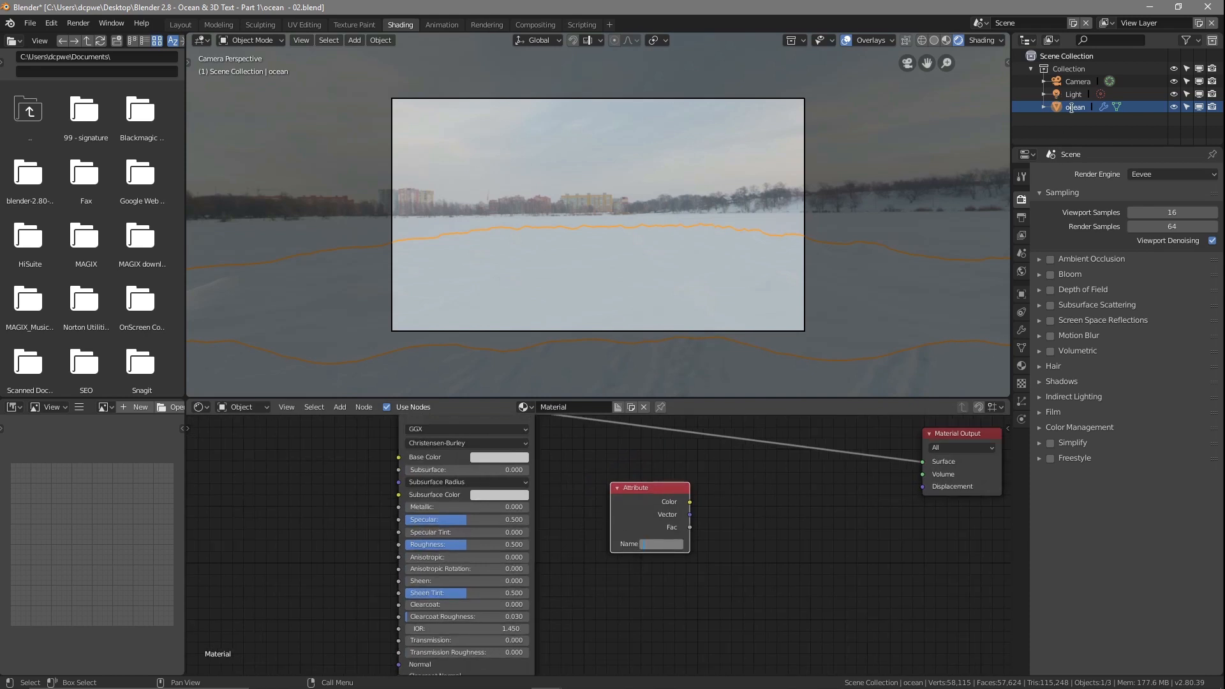
pyautogui.click(1021, 331)
pyautogui.click(1152, 410)
pyautogui.hotkey('ctrl', 'c')
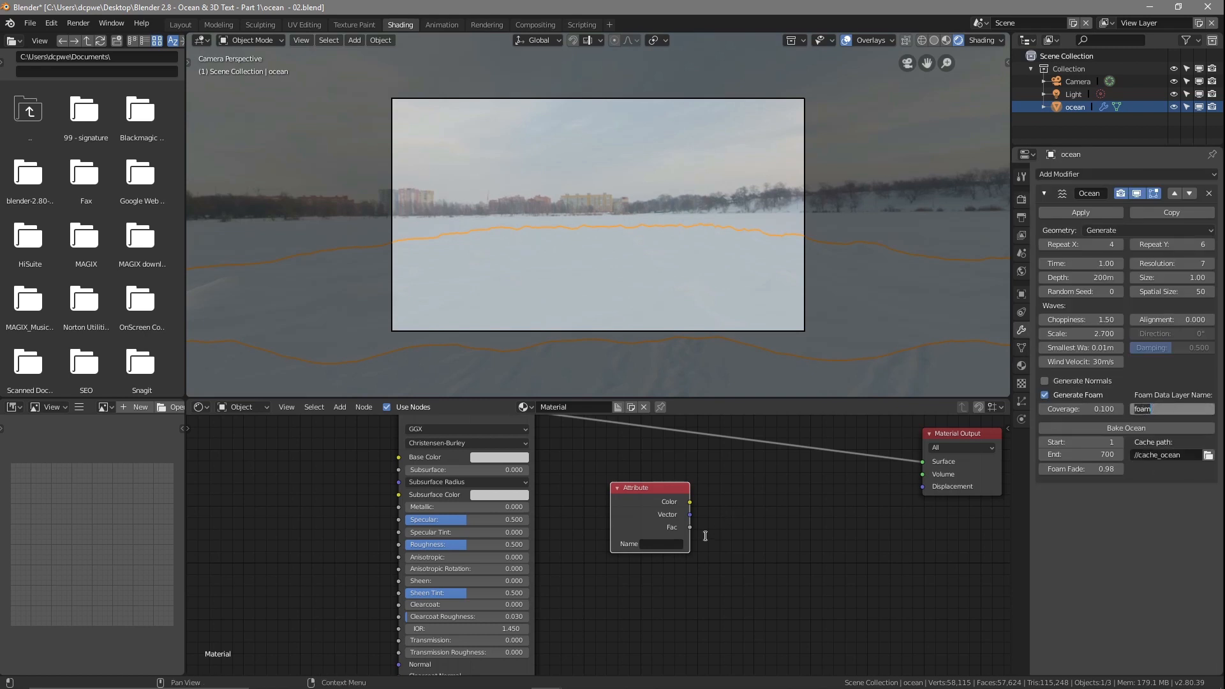
pyautogui.click(663, 548)
pyautogui.click(664, 547)
pyautogui.hotkey('ctrl', 'v')
pyautogui.click(679, 573)
pyautogui.moveTo(639, 492); pyautogui.dragTo(609, 516)
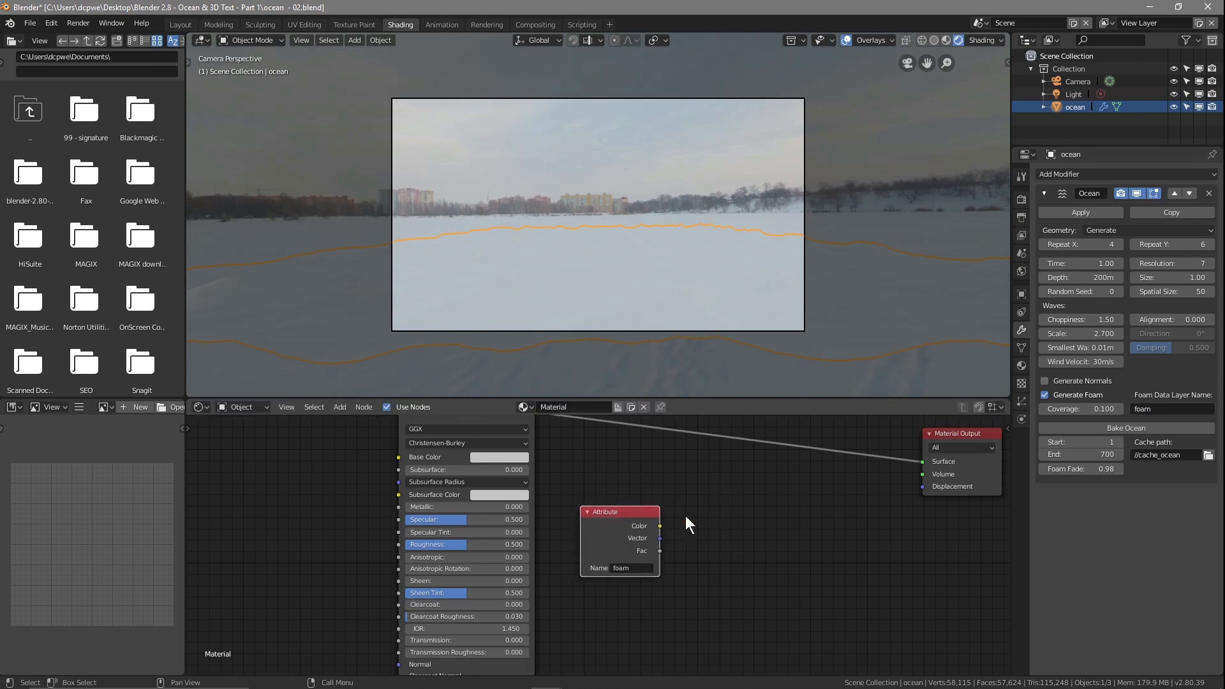
# Step: Add an Emission shader node between the Attribute and Material Output nodes
pyautogui.hotkey('shift', 'a')
pyautogui.moveTo(763, 583)
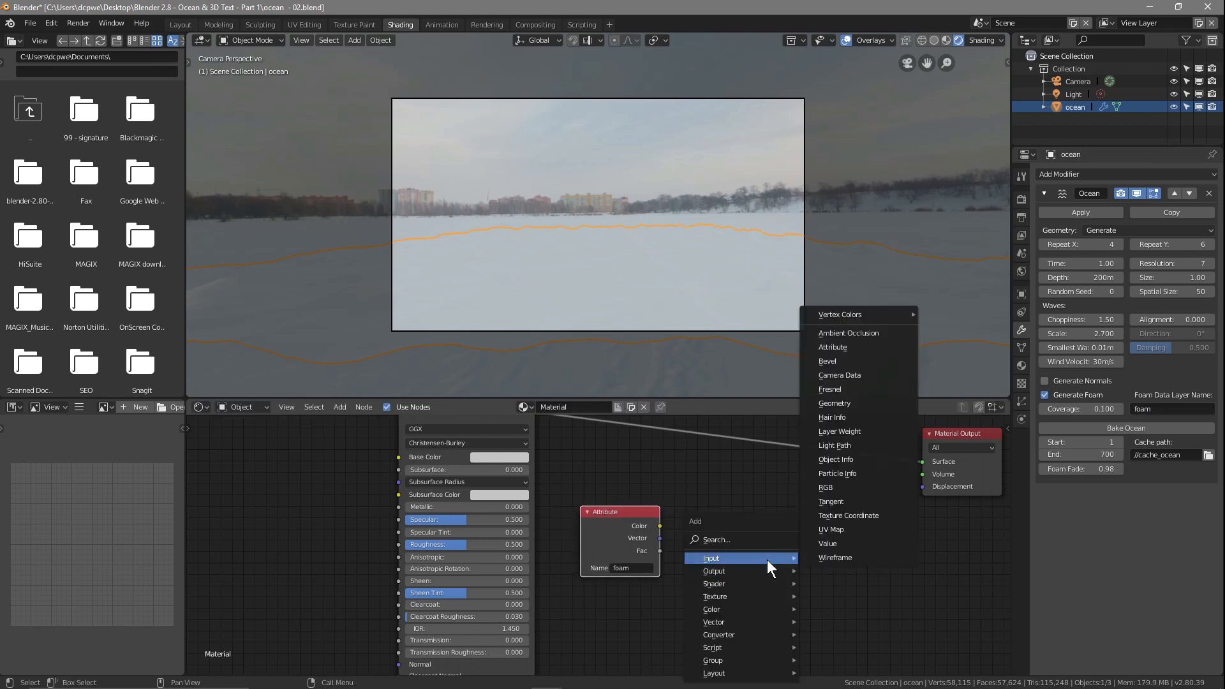
pyautogui.click(841, 416)
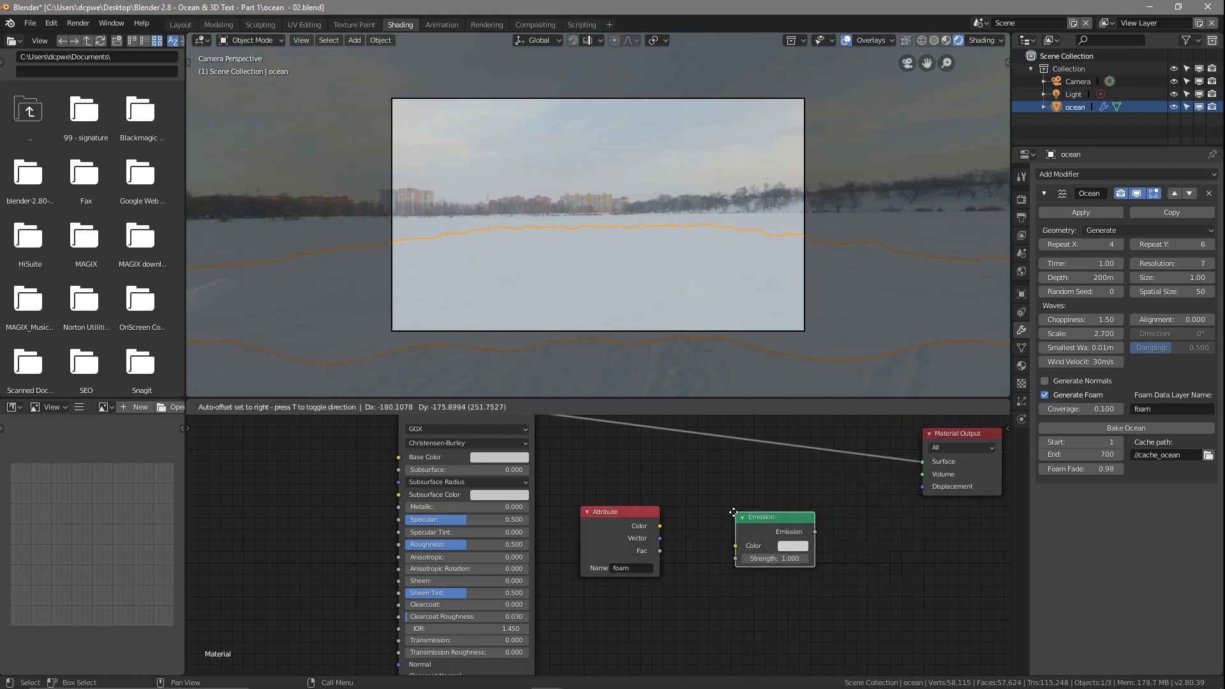
pyautogui.click(707, 510)
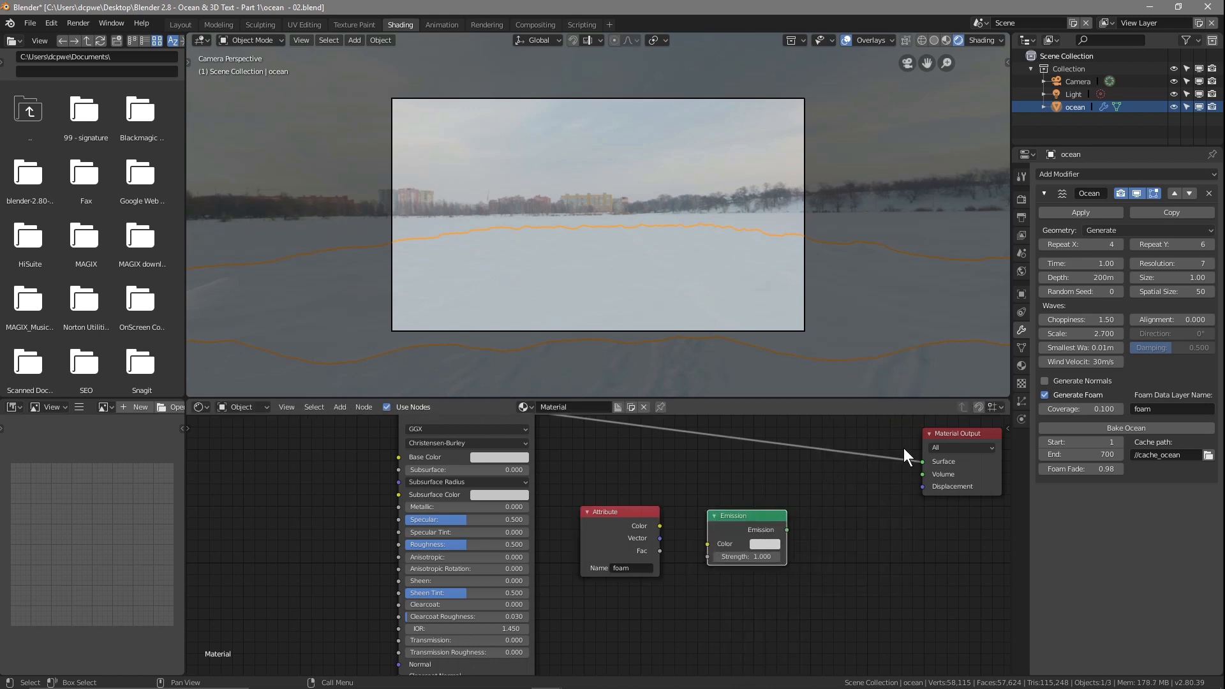
# Step: Add an Add Shader node between the Emission and Material Output nodes
pyautogui.moveTo(943, 435); pyautogui.dragTo(936, 437)
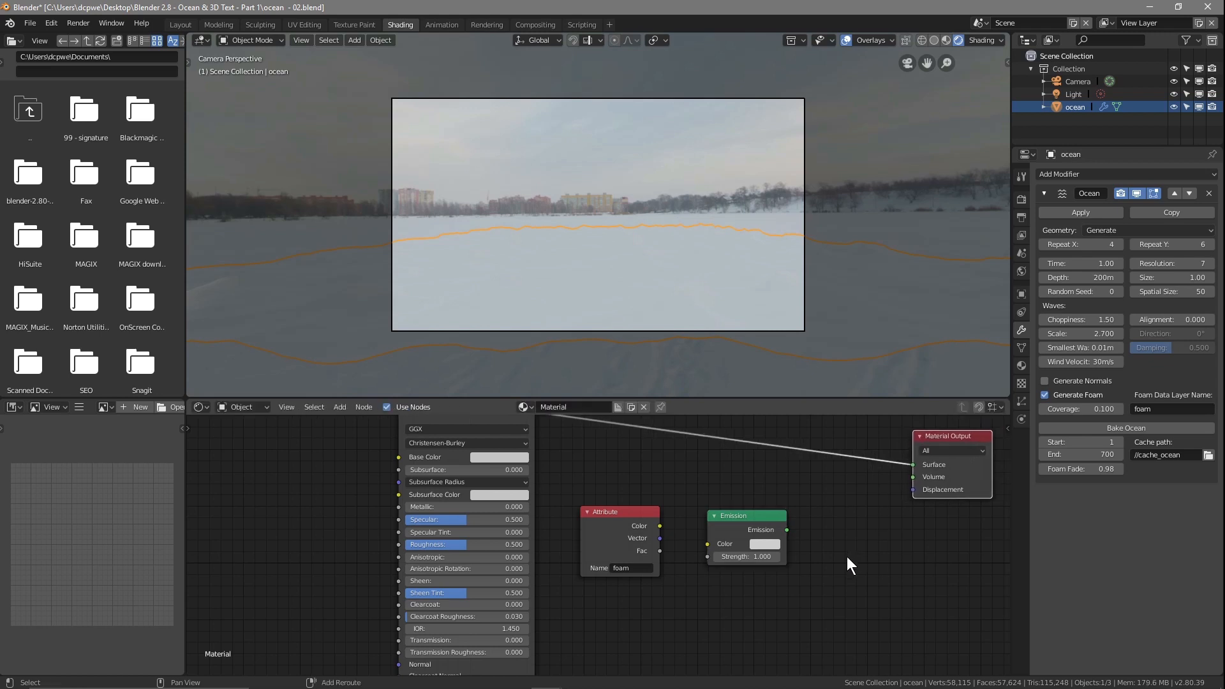
pyautogui.hotkey('shift', 'a')
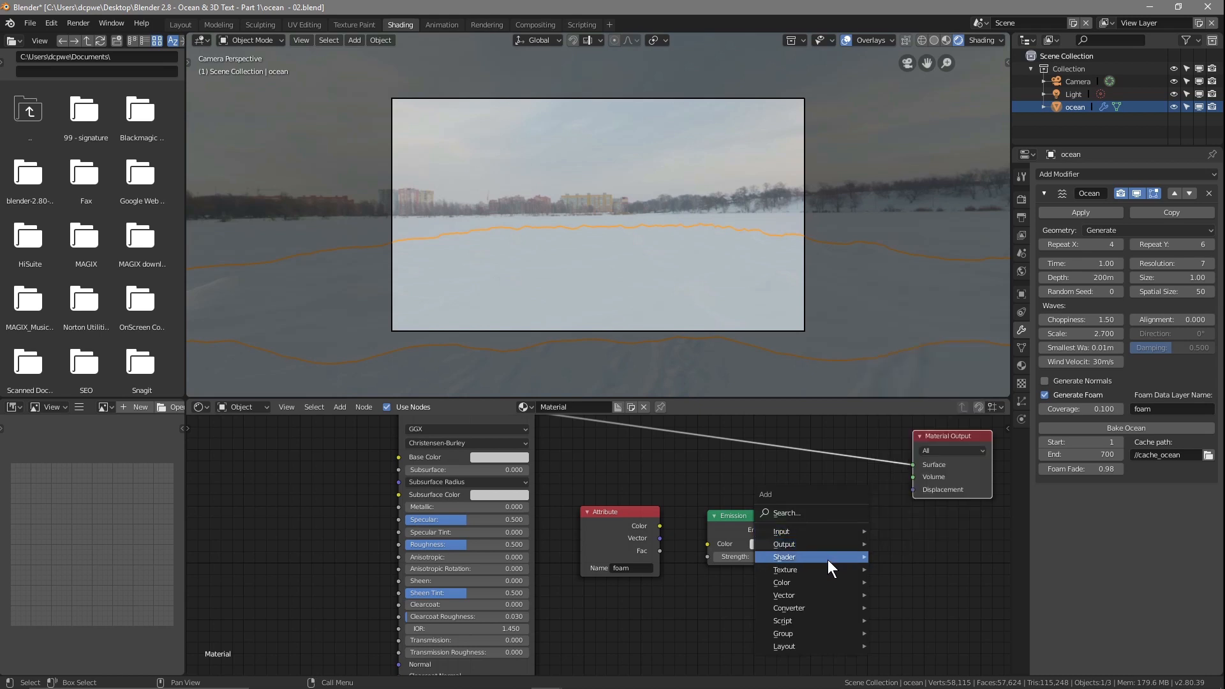
pyautogui.moveTo(828, 535)
pyautogui.moveTo(826, 569)
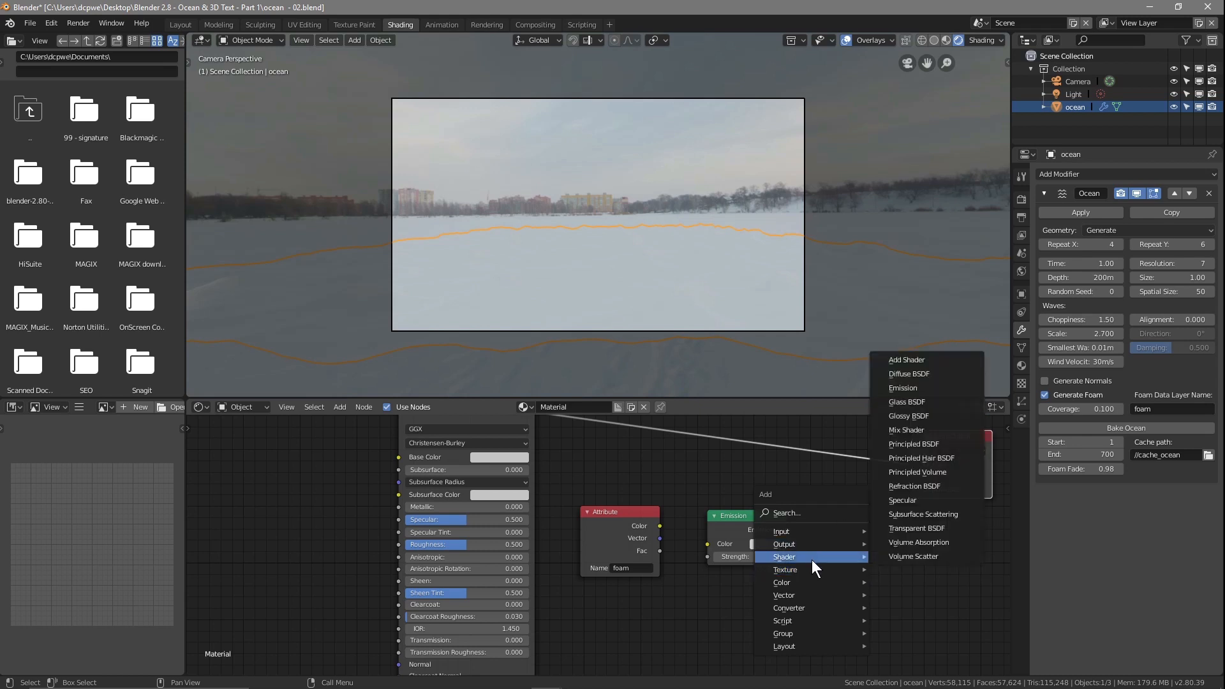
pyautogui.click(910, 360)
pyautogui.click(749, 508)
# Step: Link the Attribute's Color to the Emission Color, and the Emission output to the Add Shader's second shader input
pyautogui.moveTo(750, 509); pyautogui.dragTo(734, 520)
pyautogui.moveTo(649, 517); pyautogui.dragTo(688, 556)
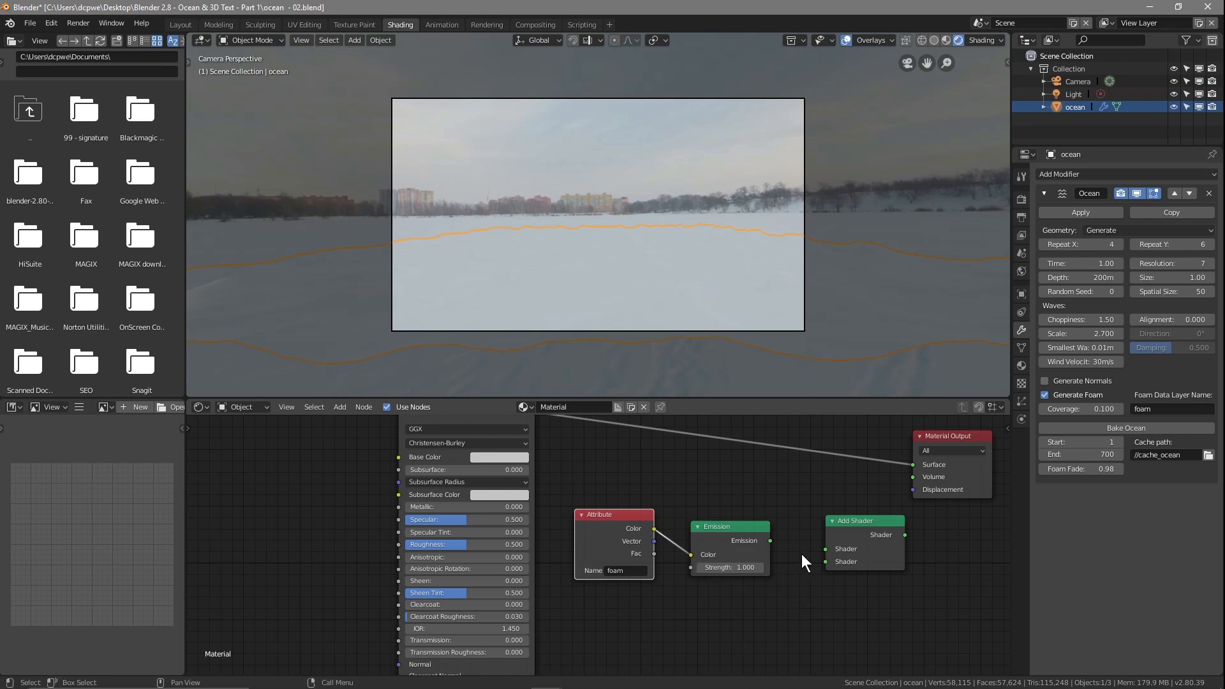
pyautogui.moveTo(770, 540); pyautogui.dragTo(824, 564)
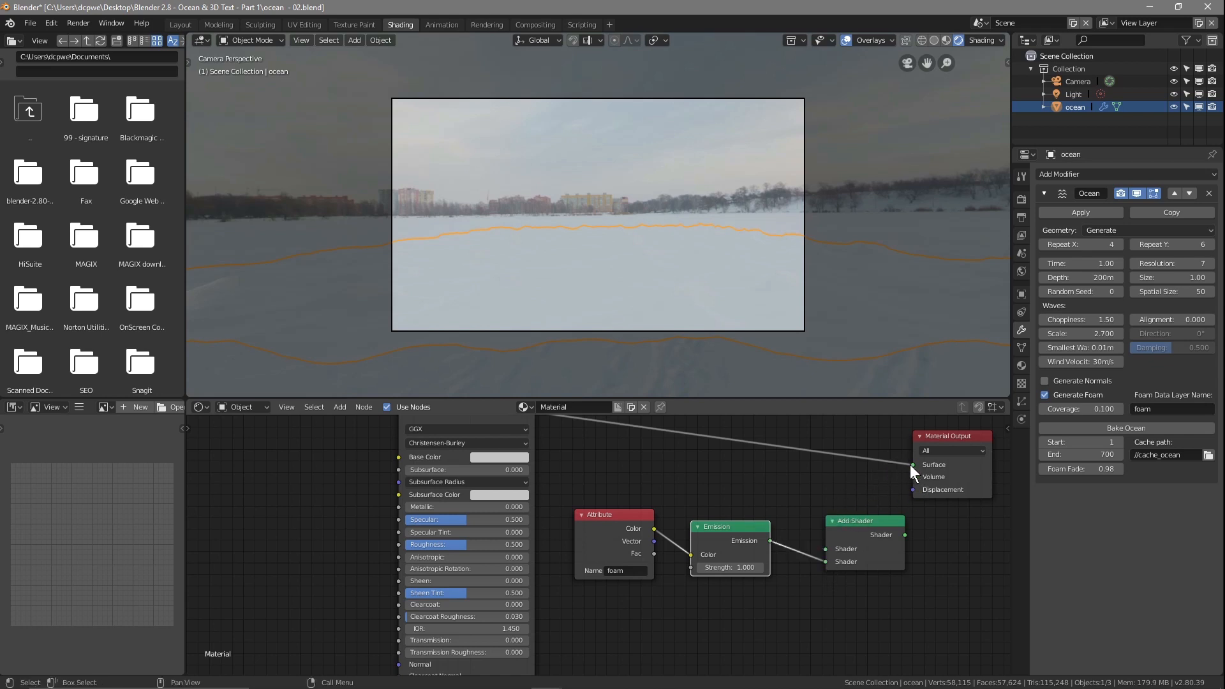
# Step: Link the Principled BSDF to the Add Shader's first input and the Add Shader output to the Material Output's Surface
pyautogui.scroll(-2, 689, 504)
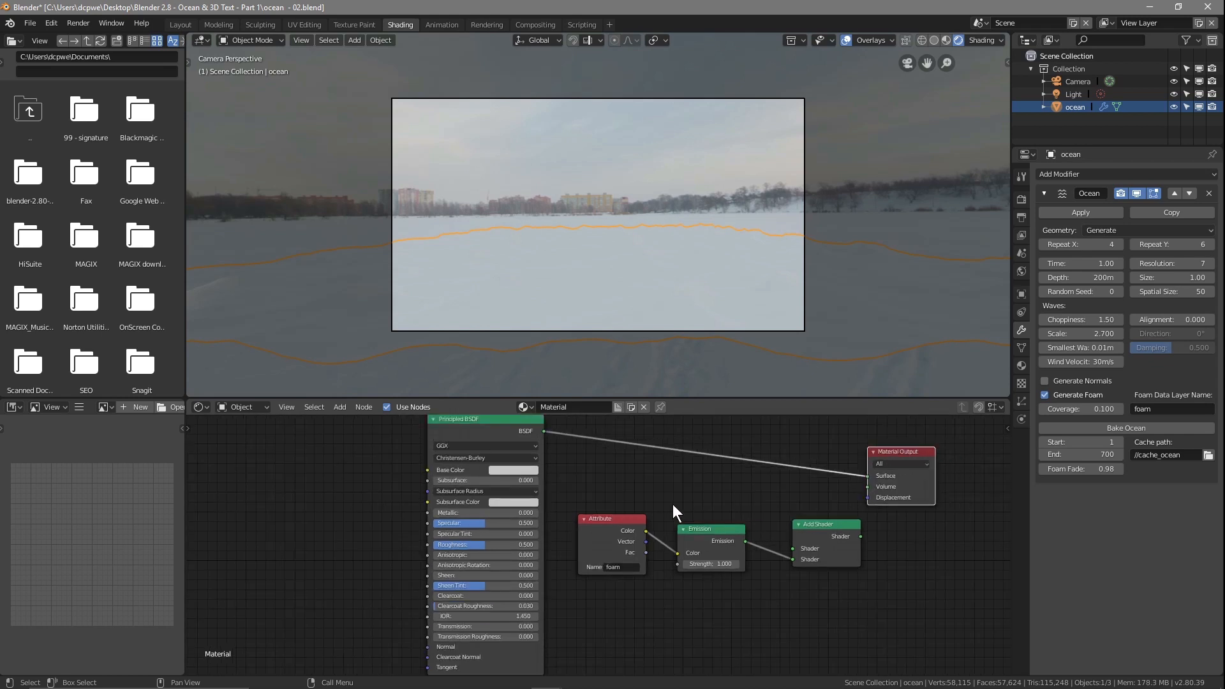
pyautogui.scroll(-1, 673, 504)
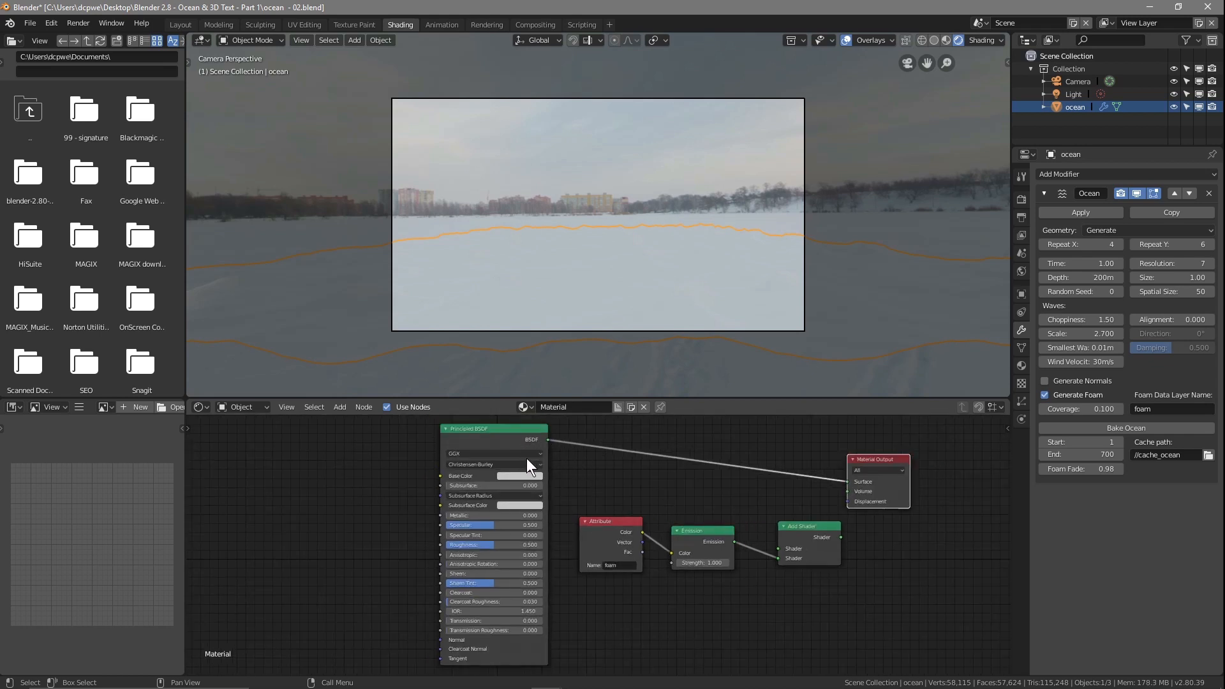
pyautogui.moveTo(848, 482)
pyautogui.mouseDown()
pyautogui.moveTo(813, 492)
pyautogui.moveTo(779, 548)
pyautogui.mouseUp()
pyautogui.moveTo(871, 458); pyautogui.dragTo(908, 470)
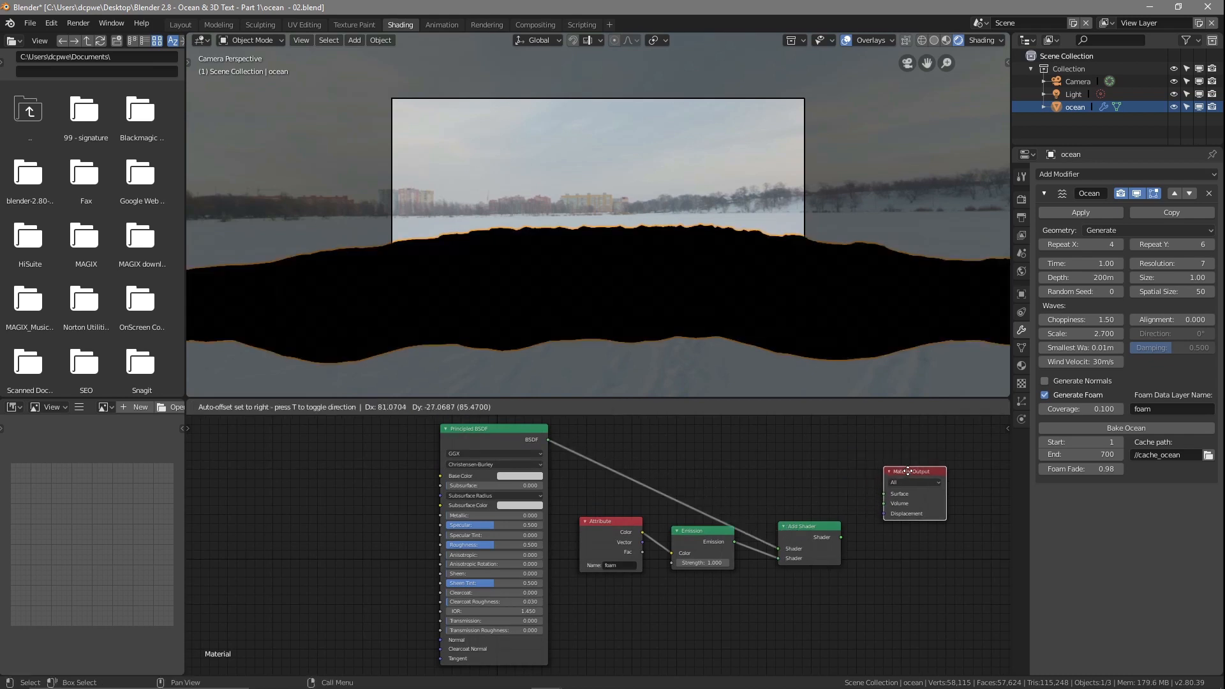
pyautogui.moveTo(841, 537); pyautogui.dragTo(879, 493)
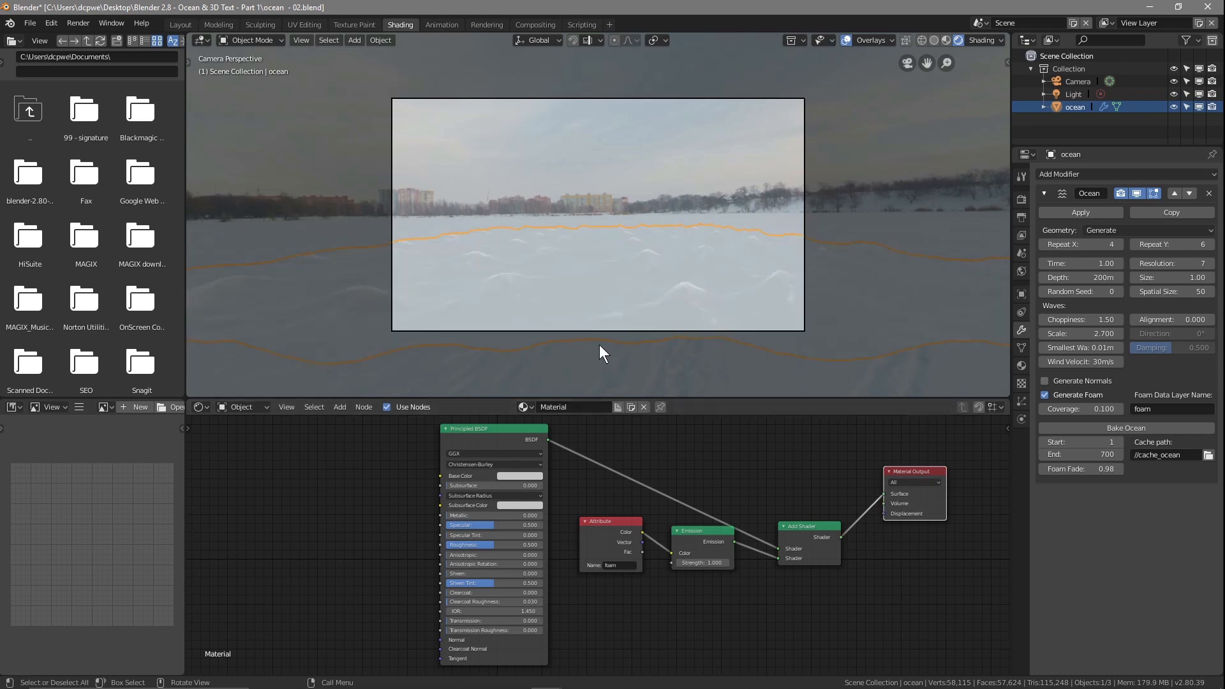
# Step: Set the Emission node's strength to 3.200
pyautogui.moveTo(699, 563)
pyautogui.mouseDown()
pyautogui.moveTo(742, 563)
pyautogui.moveTo(676, 563)
pyautogui.mouseUp()
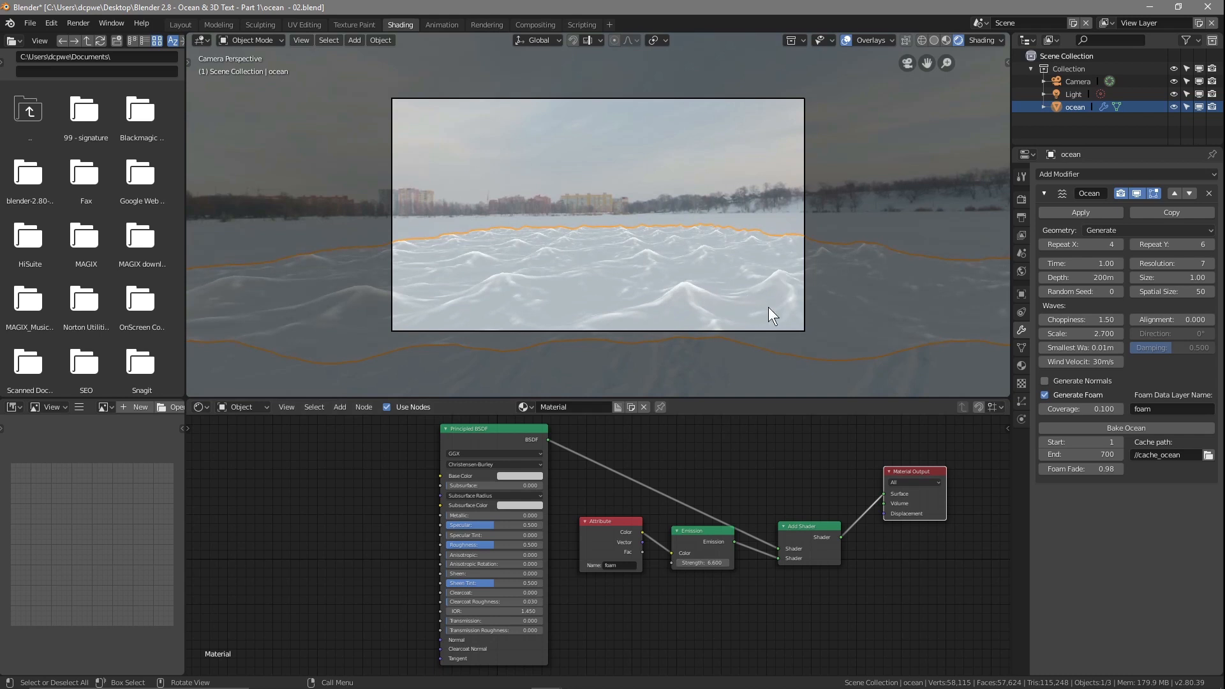
pyautogui.click(709, 562)
pyautogui.write('3.200')
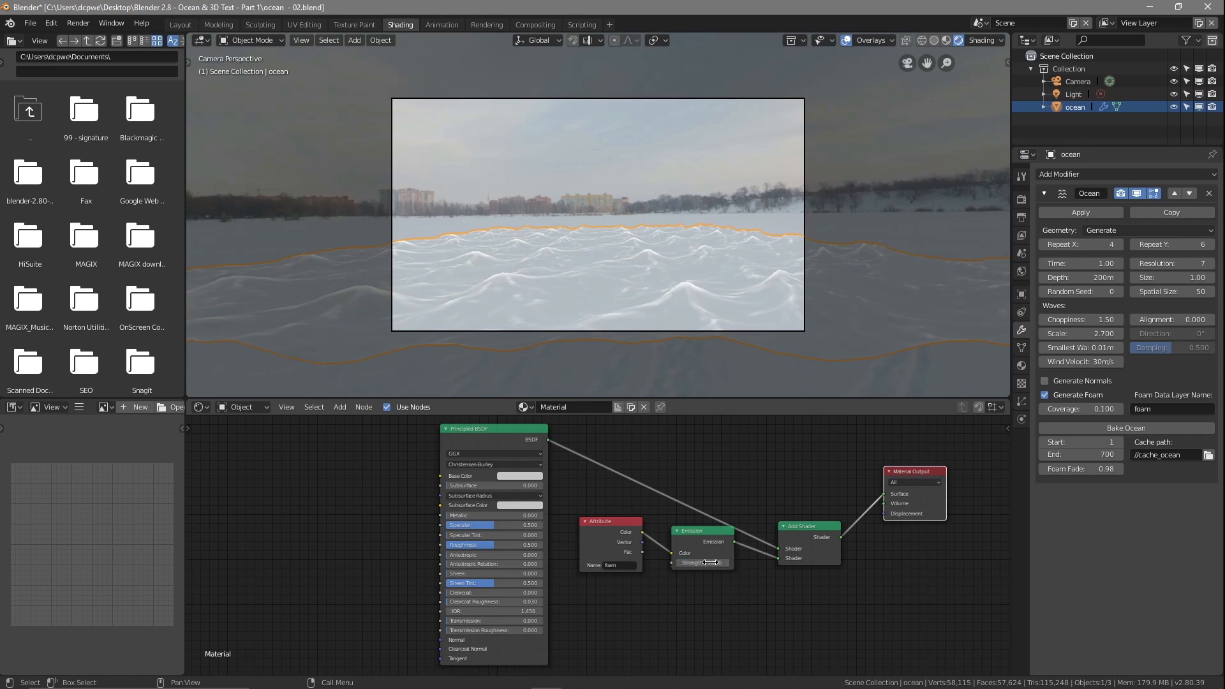
pyautogui.press('Return')
# Step: Rearrange the Emission, Attribute, Add Shader and Material Output nodes so they are spaced more clearly
pyautogui.moveTo(709, 540); pyautogui.dragTo(708, 567)
pyautogui.moveTo(605, 521); pyautogui.dragTo(601, 547)
pyautogui.moveTo(811, 525); pyautogui.dragTo(803, 499)
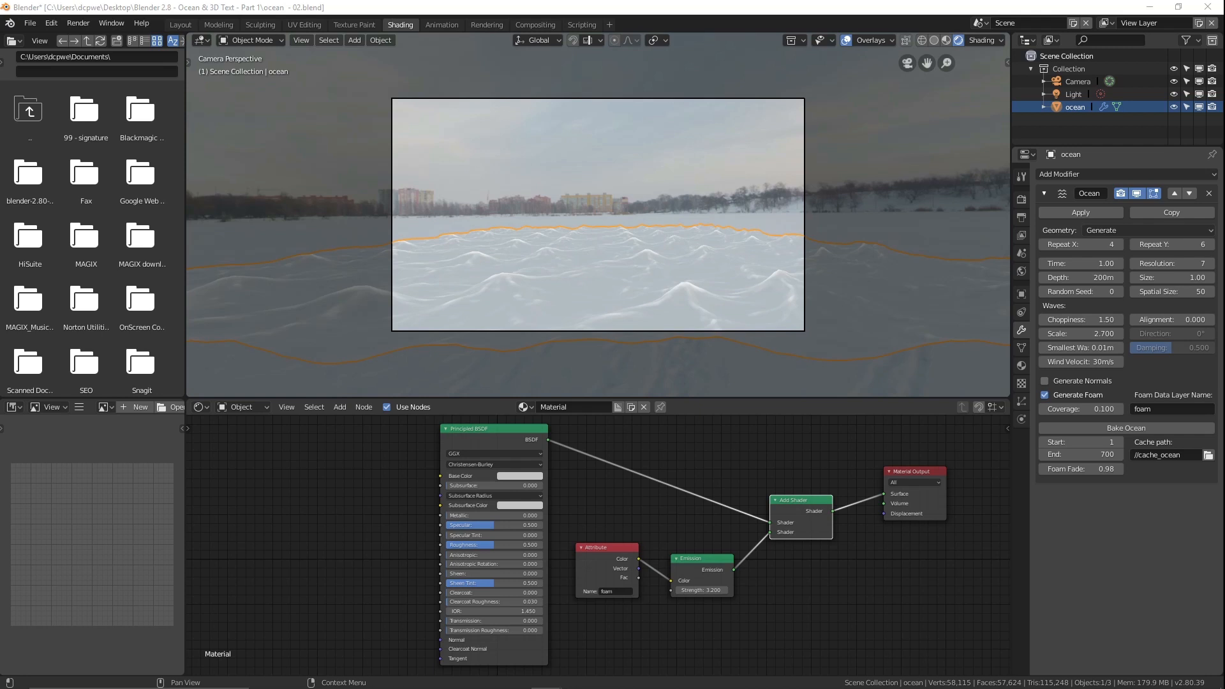
pyautogui.moveTo(930, 468); pyautogui.dragTo(959, 459)
# Step: Enlarge the node editor area and move the Principled BSDF, Attribute, Emission and Add Shader nodes higher to free space below
pyautogui.click(411, 396)
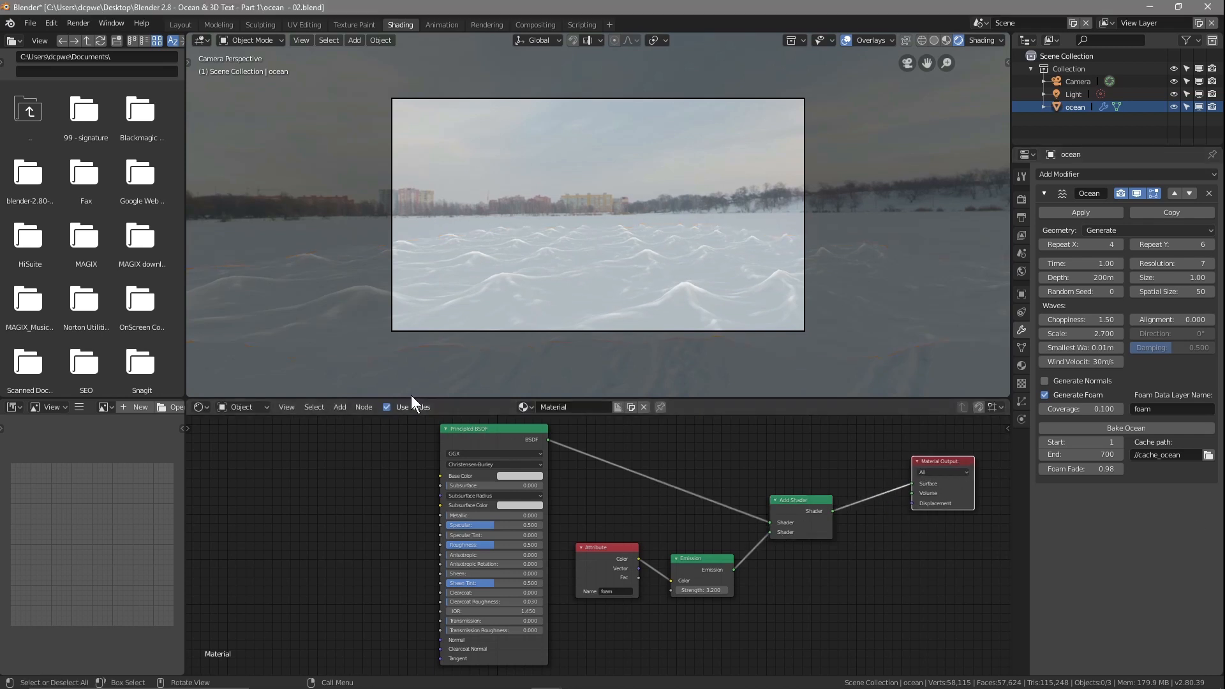
pyautogui.moveTo(411, 397); pyautogui.dragTo(411, 271)
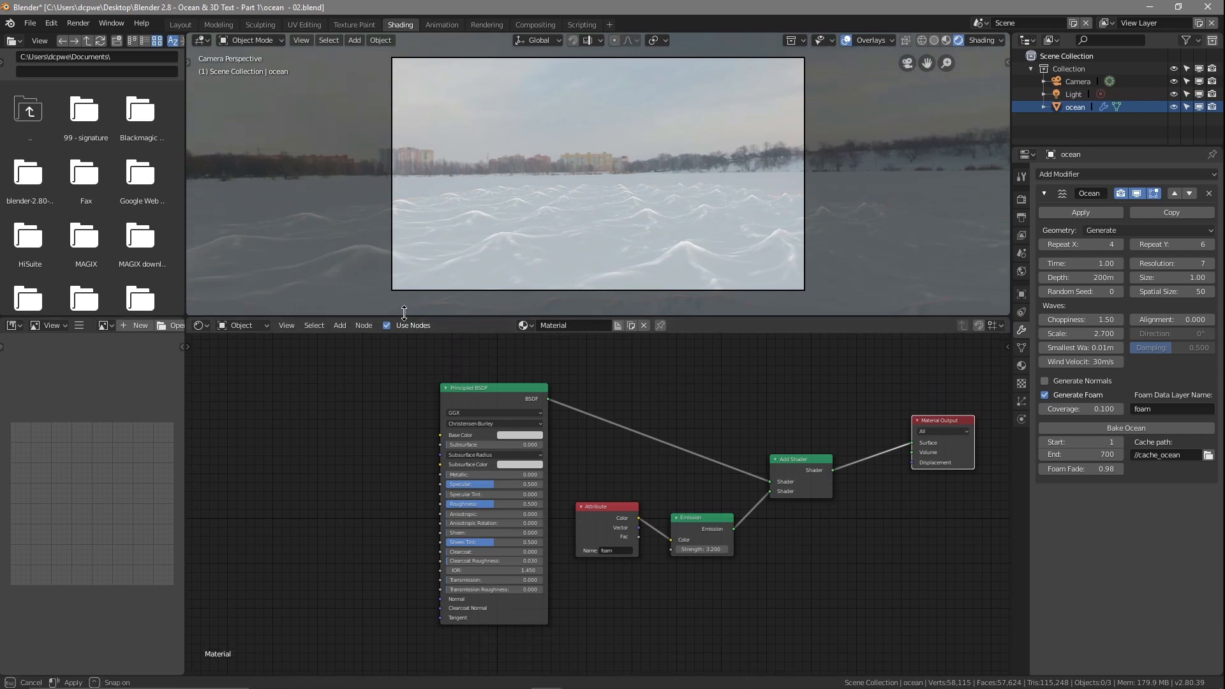
pyautogui.moveTo(508, 368); pyautogui.dragTo(465, 314)
pyautogui.moveTo(598, 486); pyautogui.dragTo(559, 414)
pyautogui.moveTo(693, 495); pyautogui.dragTo(652, 439)
pyautogui.moveTo(791, 437); pyautogui.dragTo(775, 370)
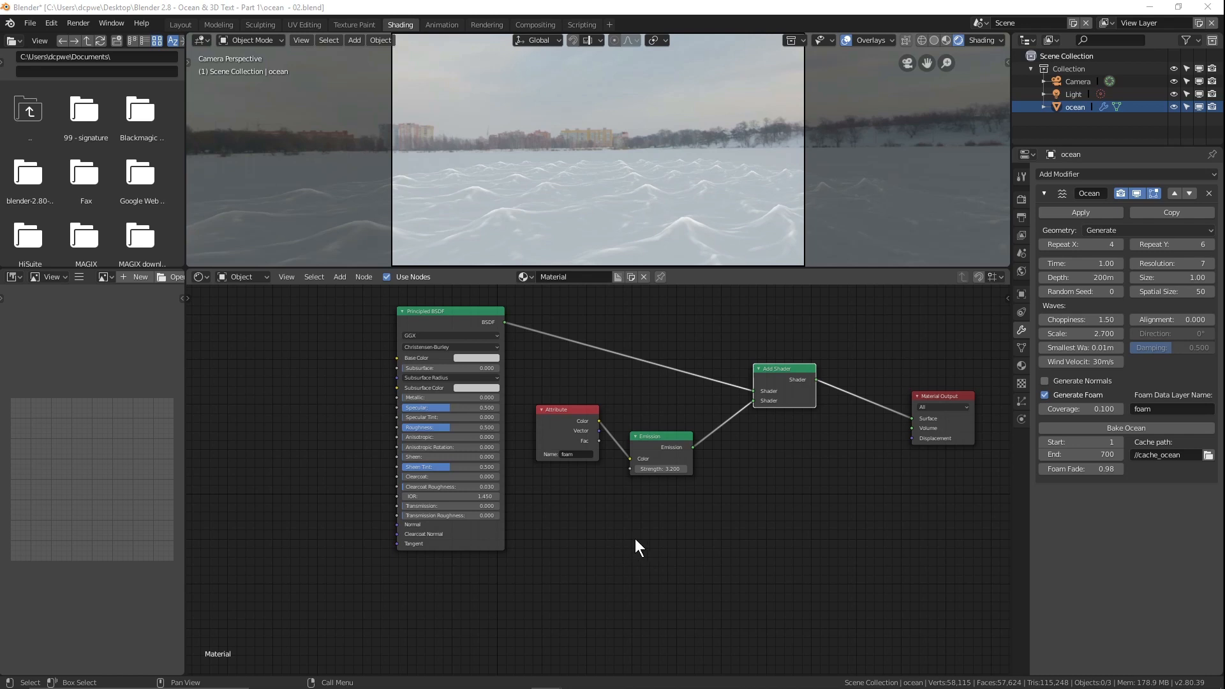
# Step: Add a ColorRamp converter node and place it below the Emission node
pyautogui.hotkey('shift', 'a')
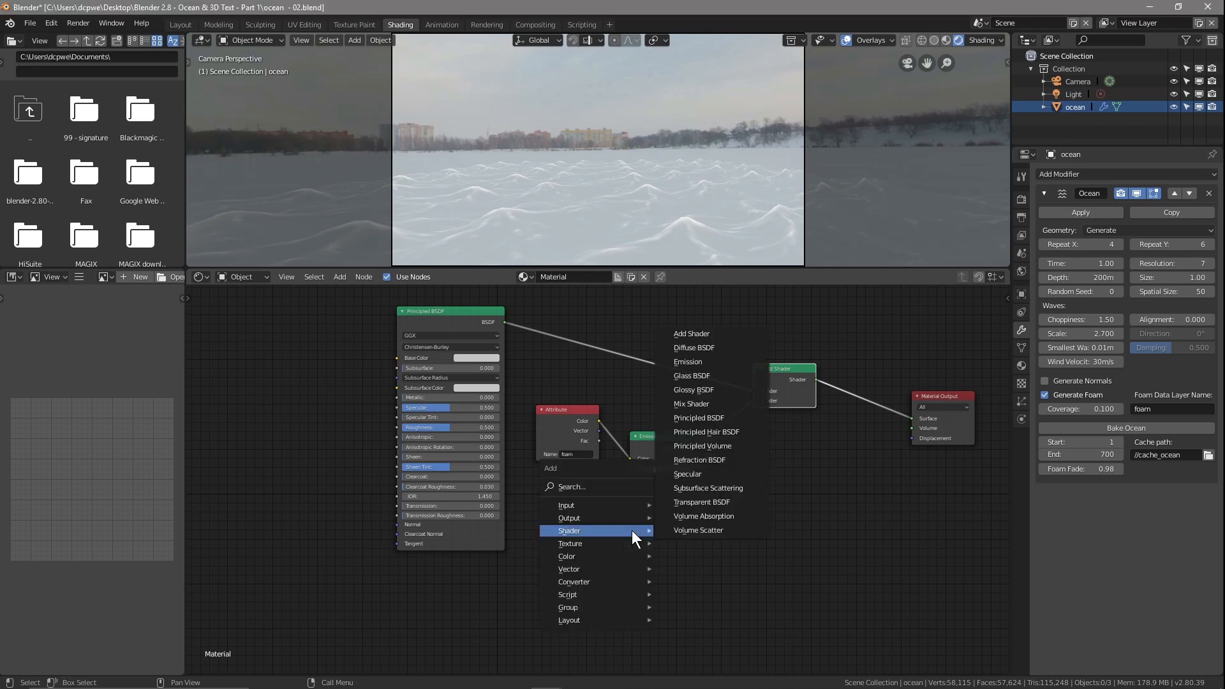
pyautogui.moveTo(634, 548)
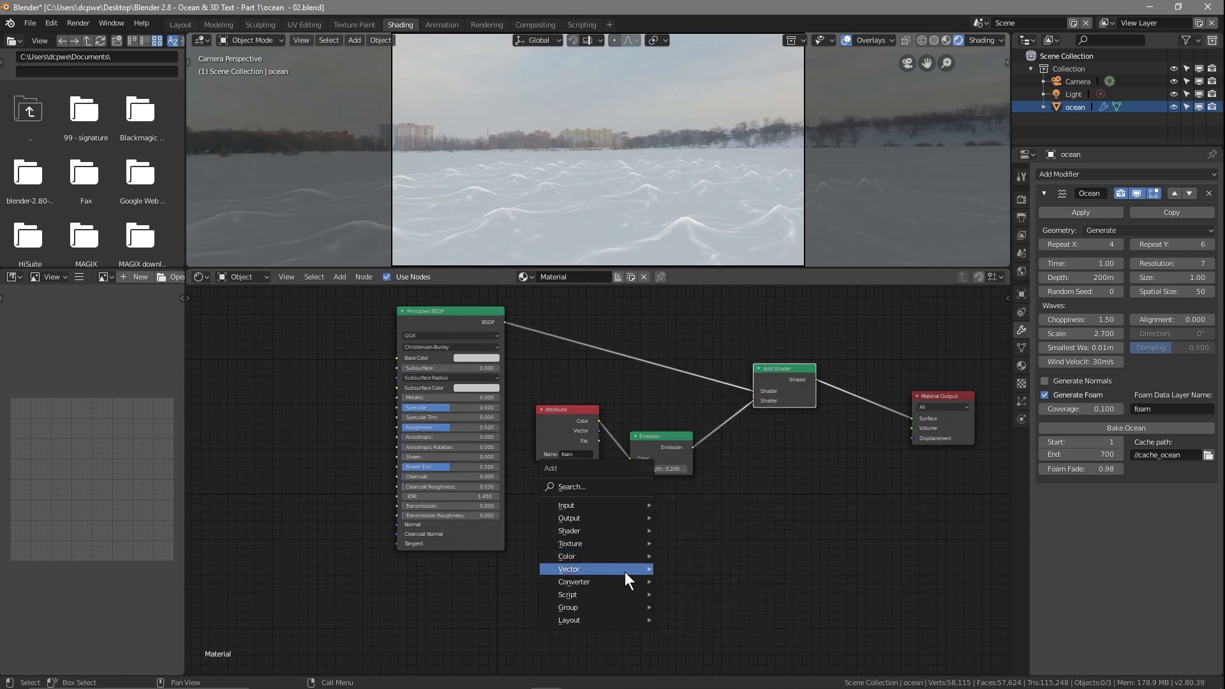
pyautogui.moveTo(625, 572)
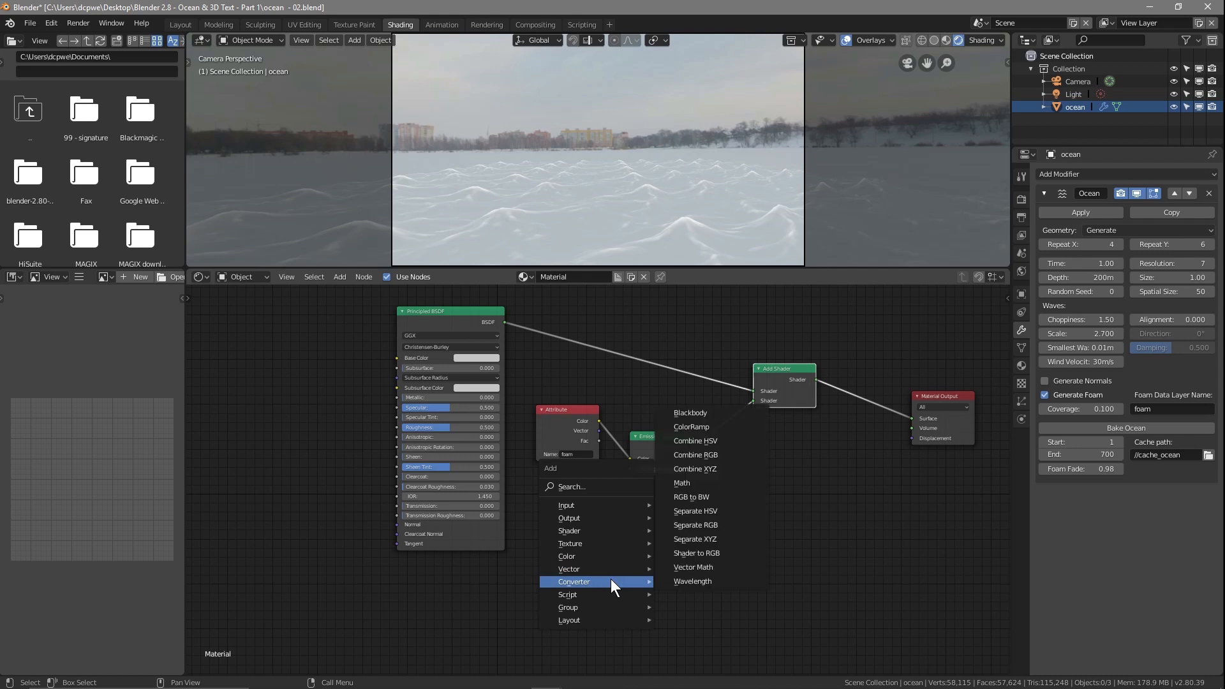
pyautogui.click(692, 426)
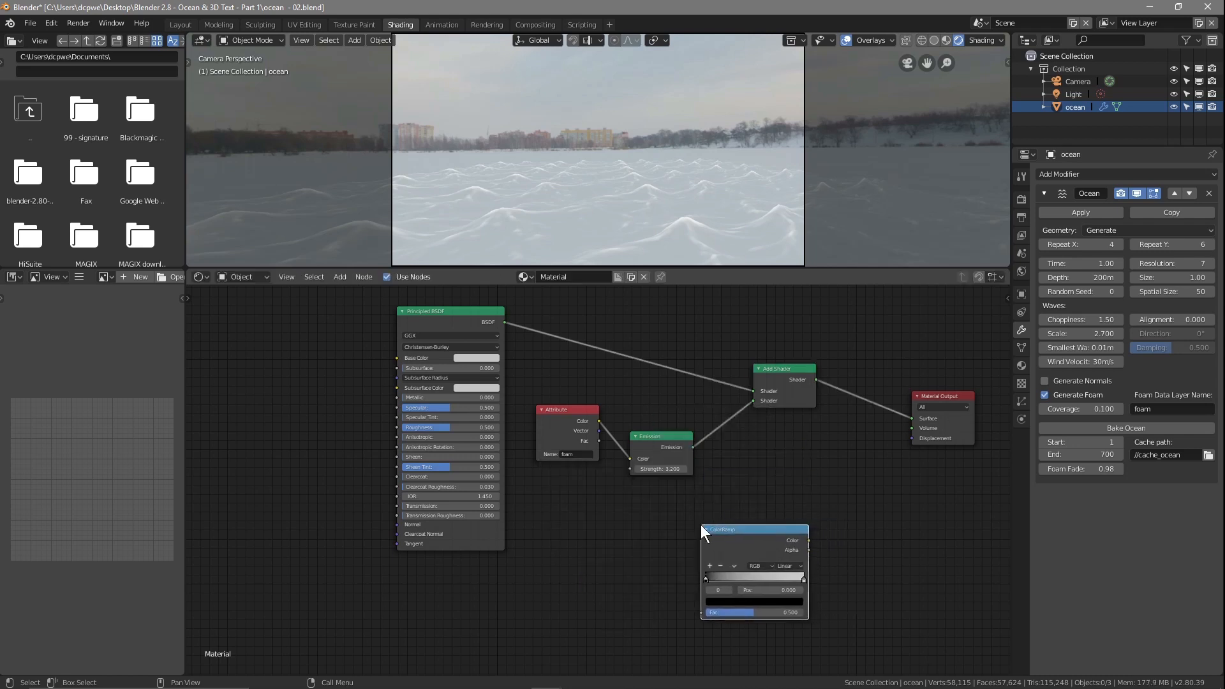
pyautogui.moveTo(745, 532); pyautogui.dragTo(660, 527)
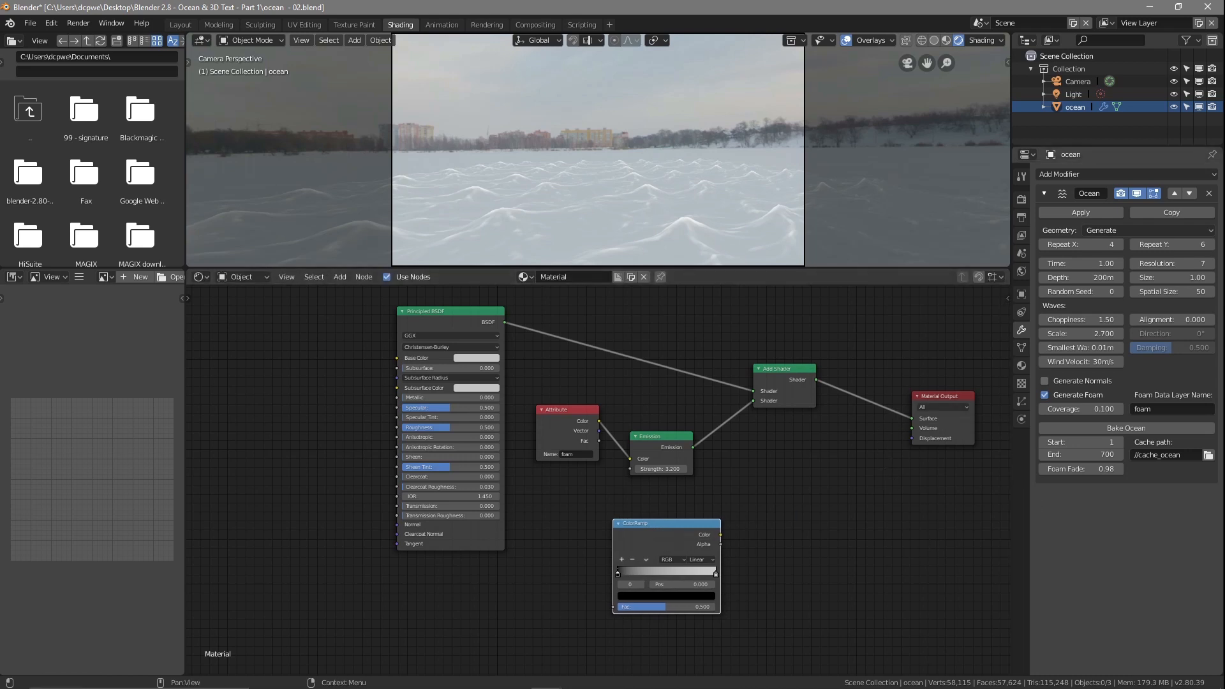
pyautogui.moveTo(653, 533); pyautogui.dragTo(675, 529)
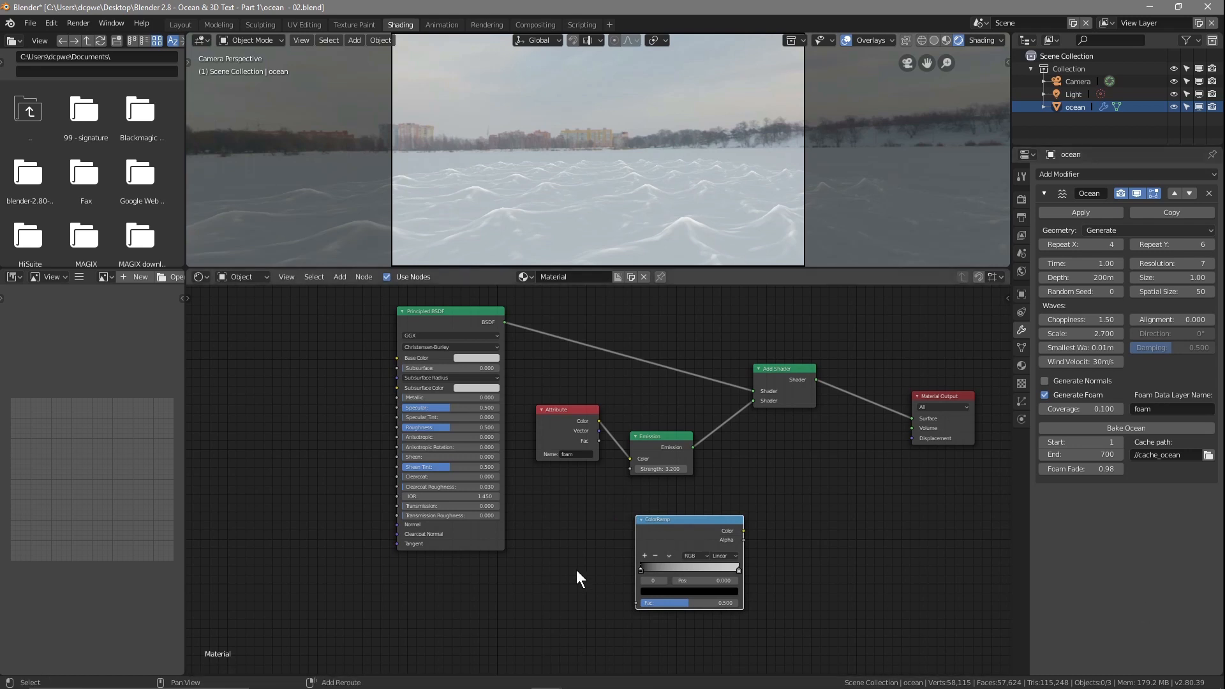
# Step: Add a Layer Weight input node beside the ColorRamp and link its Fresnel output to the ColorRamp's Fac
pyautogui.hotkey('shift', 'a')
pyautogui.moveTo(552, 493)
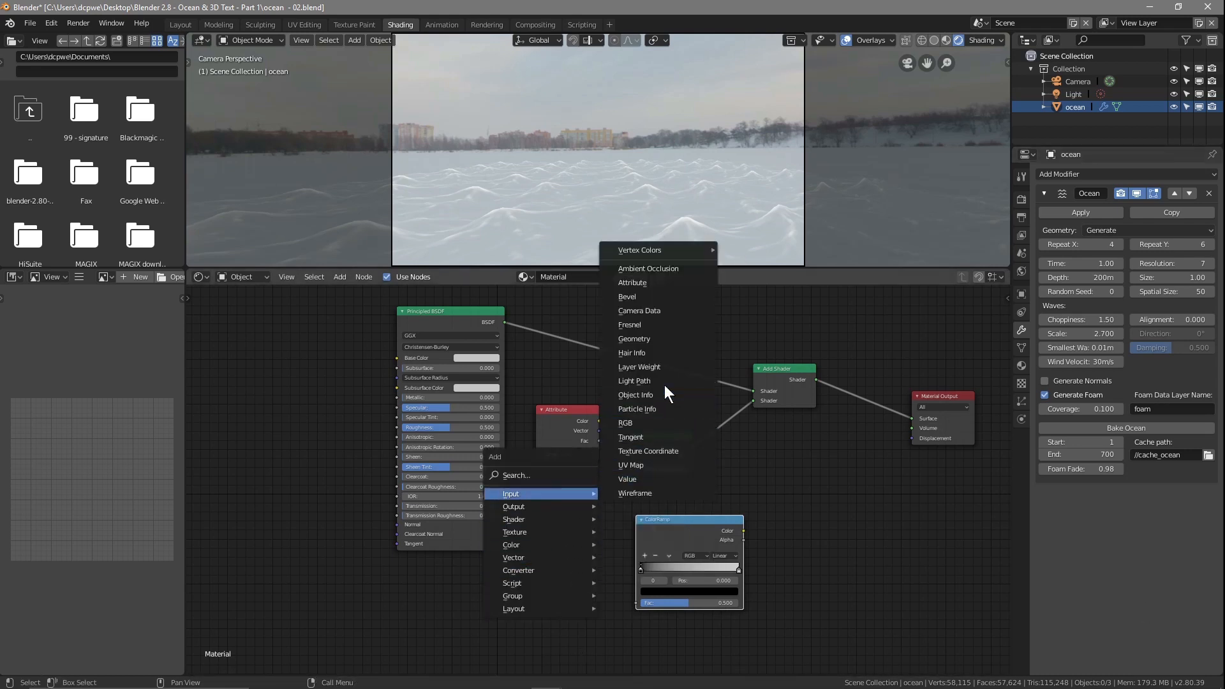
pyautogui.click(652, 367)
pyautogui.click(536, 515)
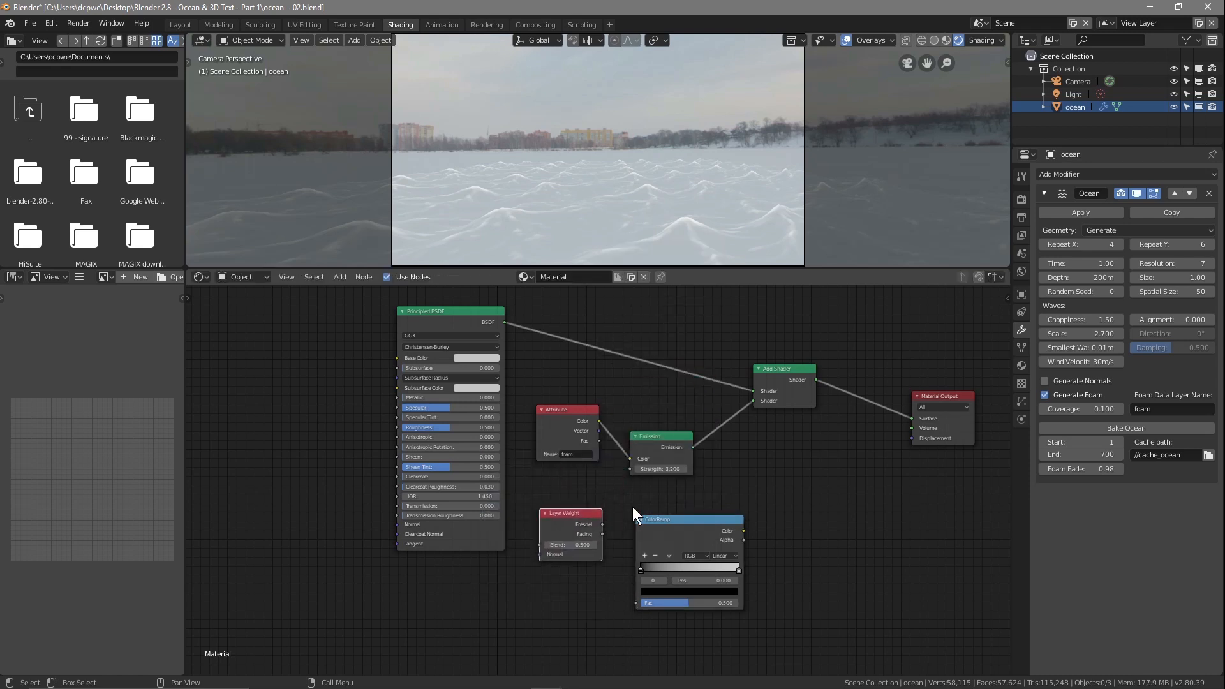
pyautogui.moveTo(670, 517); pyautogui.dragTo(687, 505)
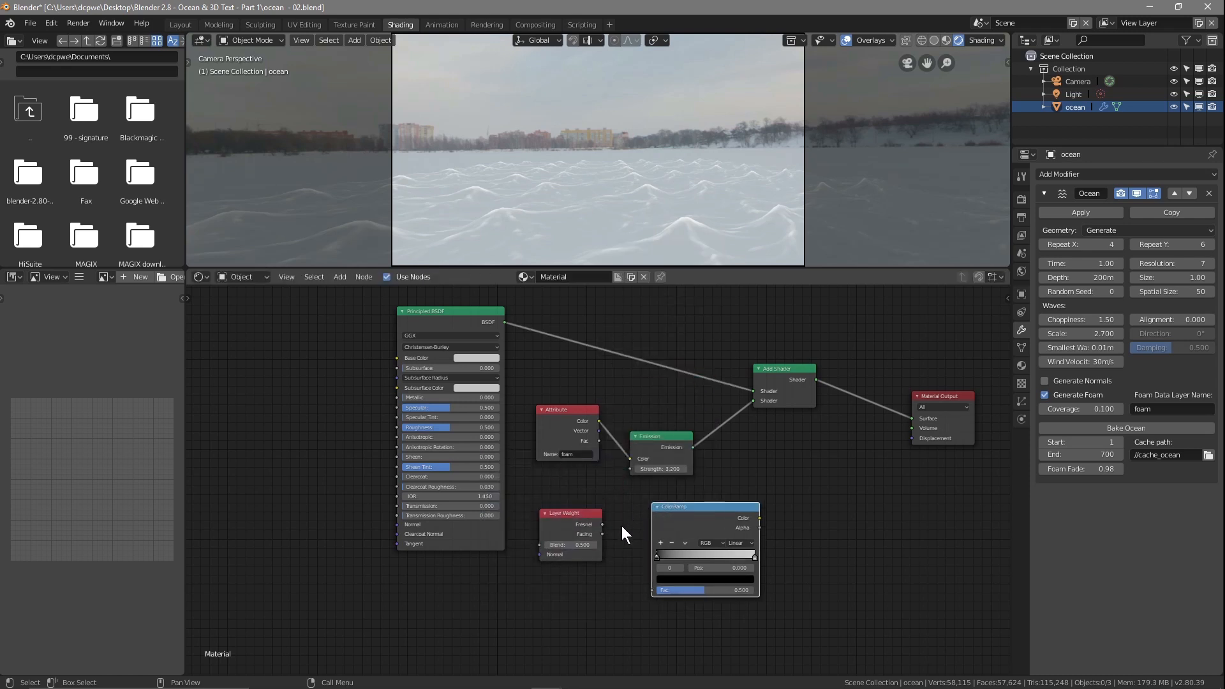
pyautogui.moveTo(602, 523); pyautogui.dragTo(655, 588)
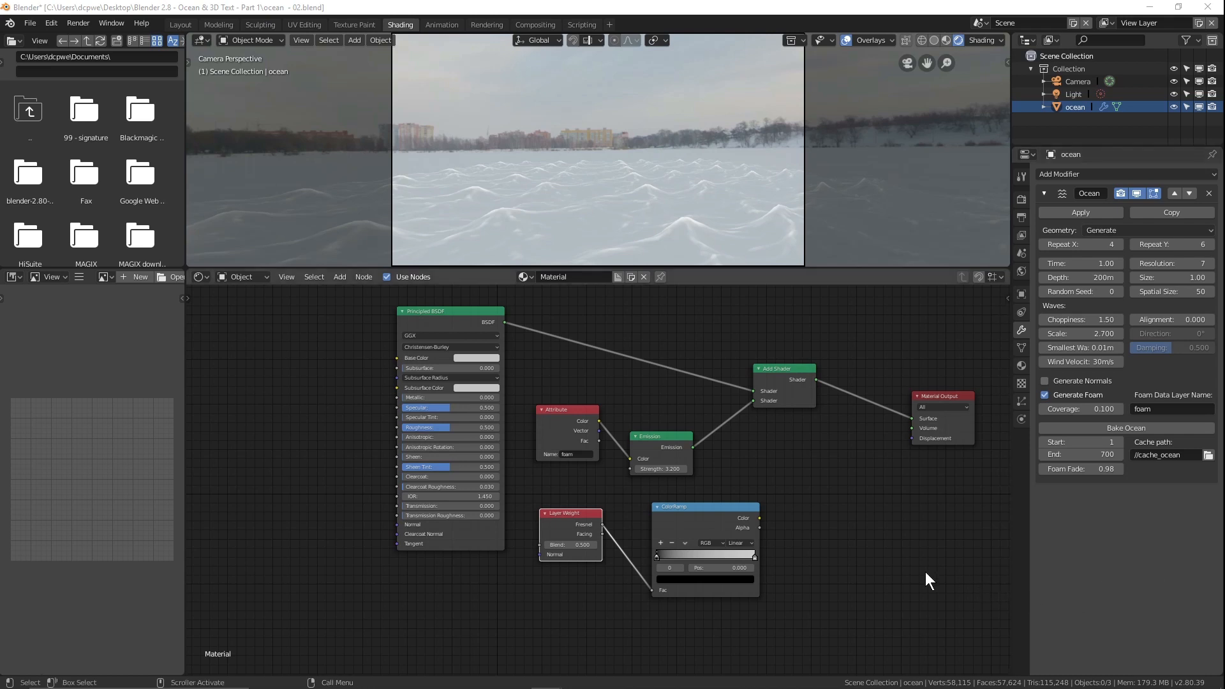
# Step: Add a Mix Shader node between the ColorRamp and the Material Output
pyautogui.moveTo(929, 399); pyautogui.dragTo(941, 395)
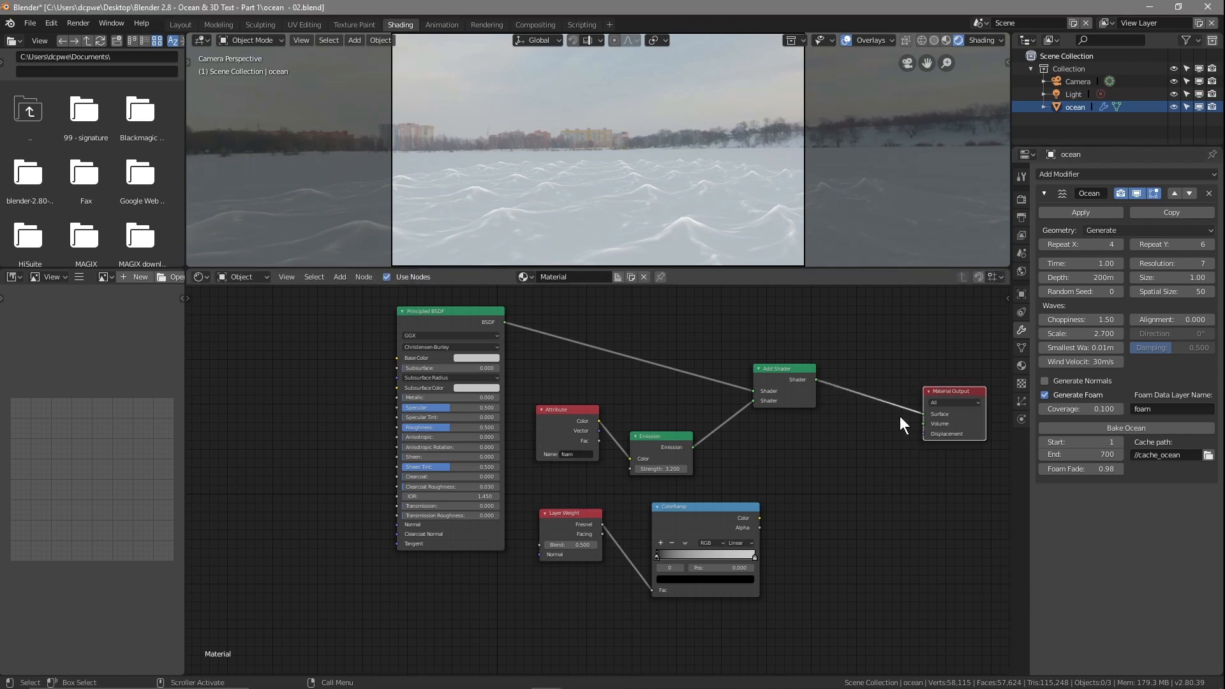
pyautogui.hotkey('shift', 'a')
pyautogui.moveTo(827, 487)
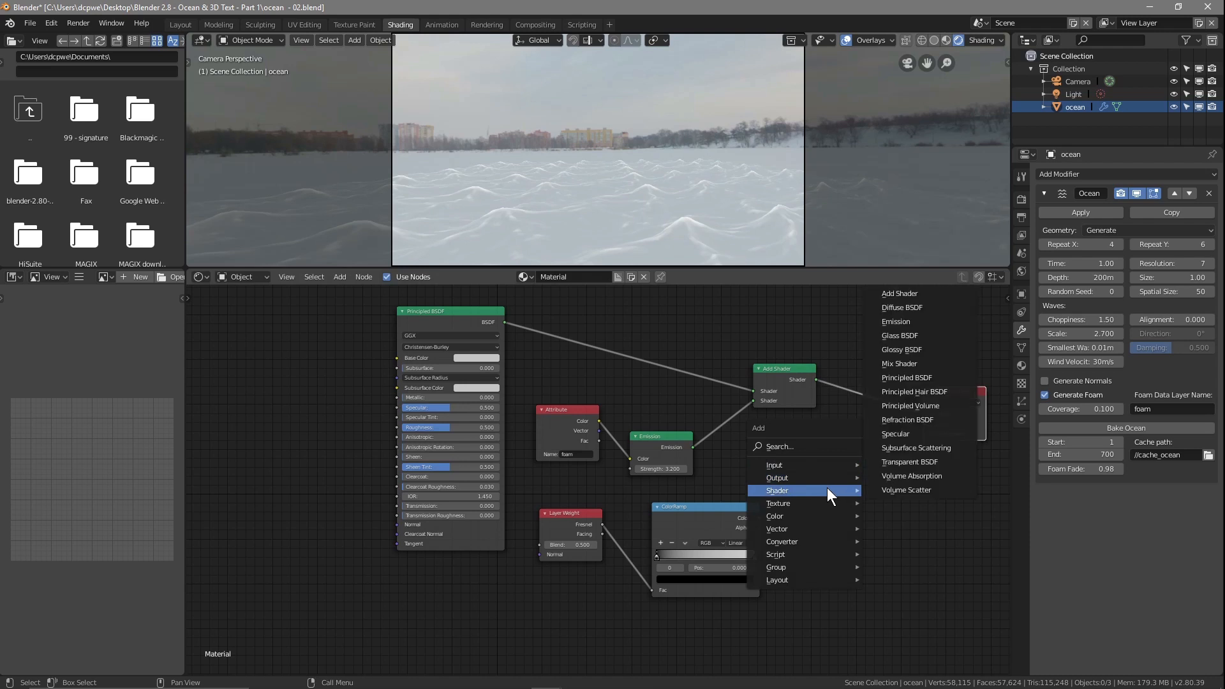
pyautogui.click(899, 364)
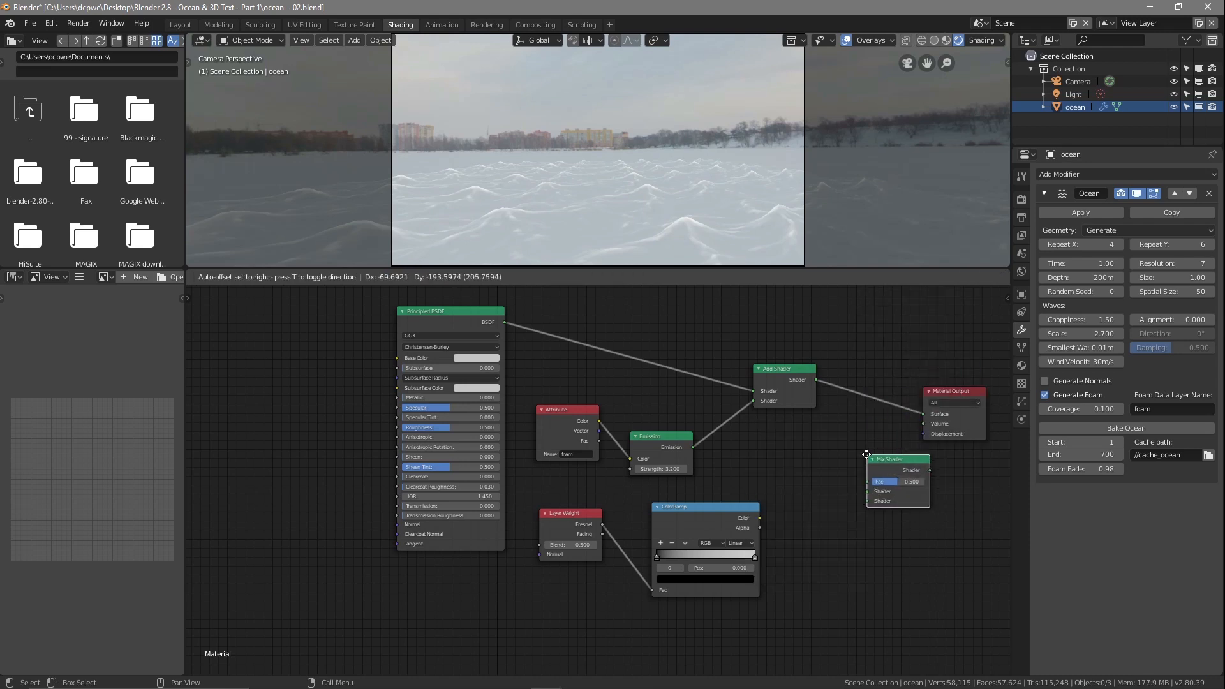
pyautogui.click(835, 451)
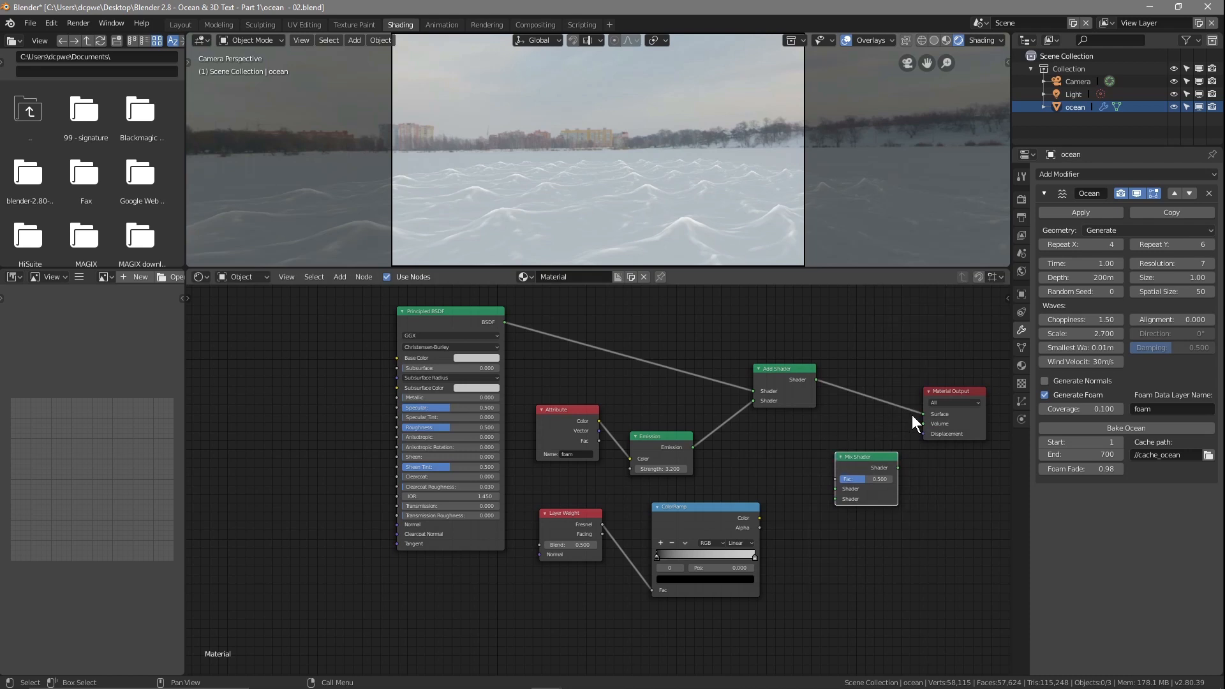
# Step: Reroute the Add Shader output to the Mix Shader's first shader input and reposition the surrounding nodes
pyautogui.moveTo(953, 392); pyautogui.dragTo(964, 371)
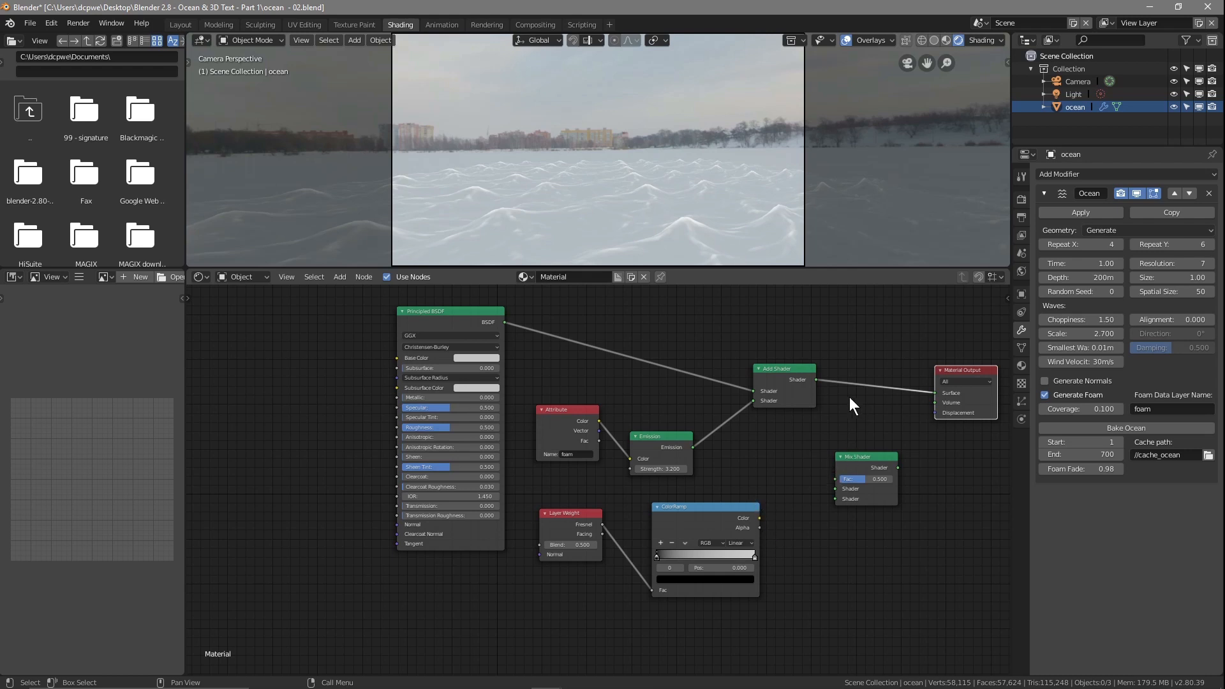
pyautogui.moveTo(935, 391)
pyautogui.mouseDown()
pyautogui.moveTo(784, 465)
pyautogui.moveTo(940, 411)
pyautogui.mouseUp()
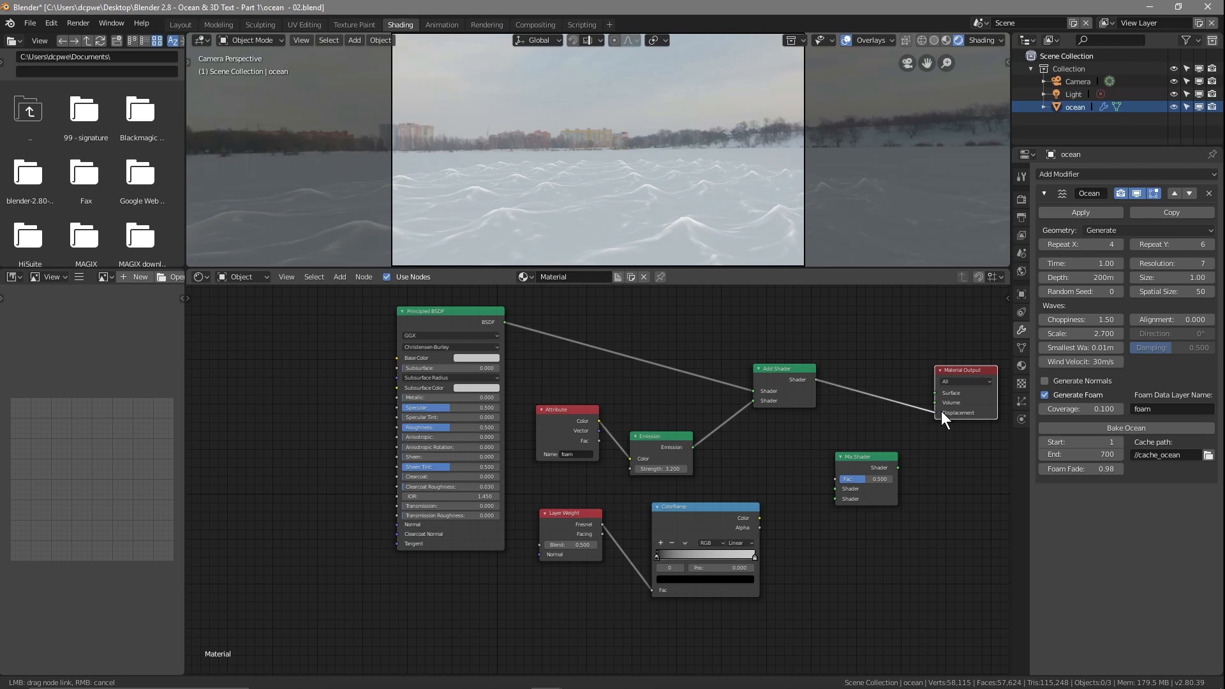
pyautogui.moveTo(941, 411); pyautogui.dragTo(882, 386)
pyautogui.moveTo(791, 370); pyautogui.dragTo(741, 332)
pyautogui.moveTo(666, 433); pyautogui.dragTo(659, 397)
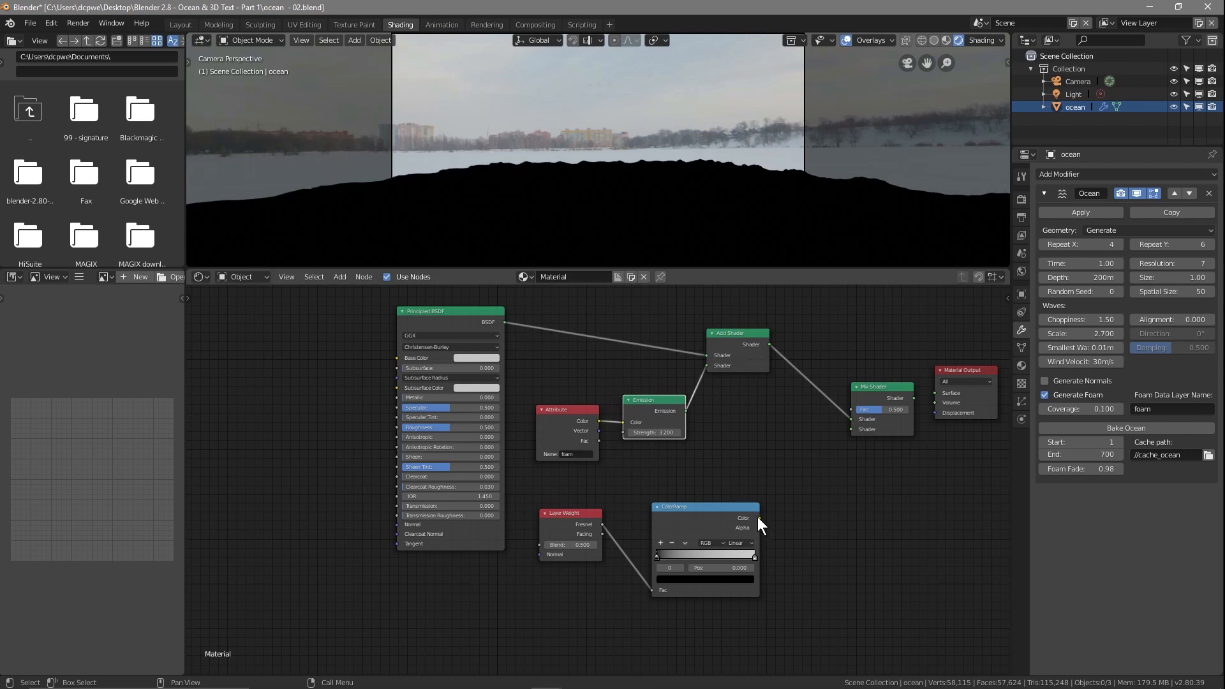
# Step: Link the ColorRamp's Color to the Mix Shader's Fac, and the Mix Shader output to the Material Output's Surface
pyautogui.click(759, 518)
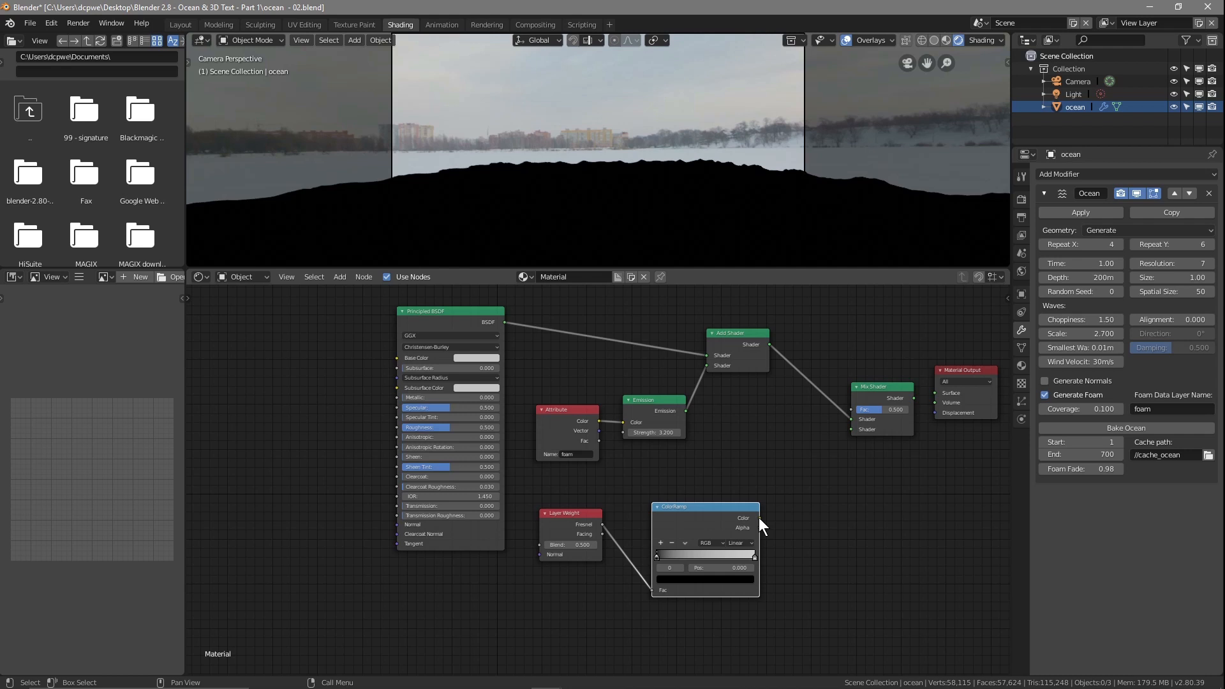
pyautogui.moveTo(759, 518); pyautogui.dragTo(934, 396)
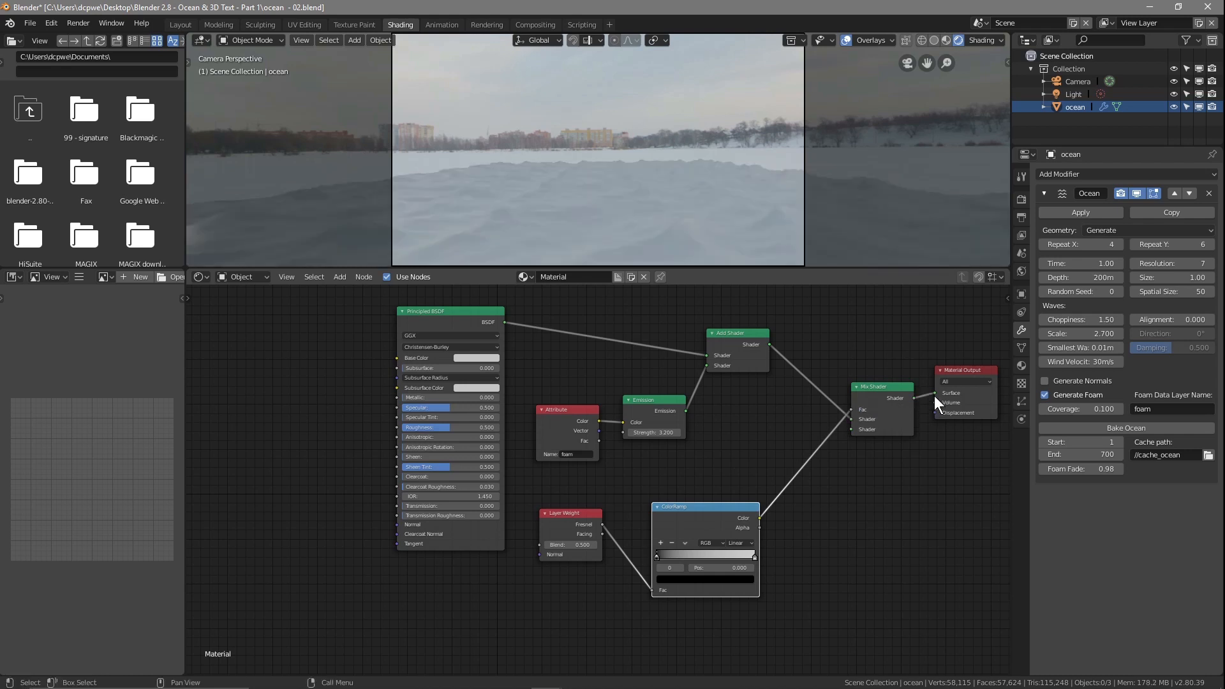
# Step: Move the ColorRamp's white stop to a position of about 0.72
pyautogui.moveTo(753, 554)
pyautogui.mouseDown()
pyautogui.moveTo(715, 560)
pyautogui.moveTo(759, 557)
pyautogui.moveTo(721, 560)
pyautogui.moveTo(737, 569)
pyautogui.mouseUp()
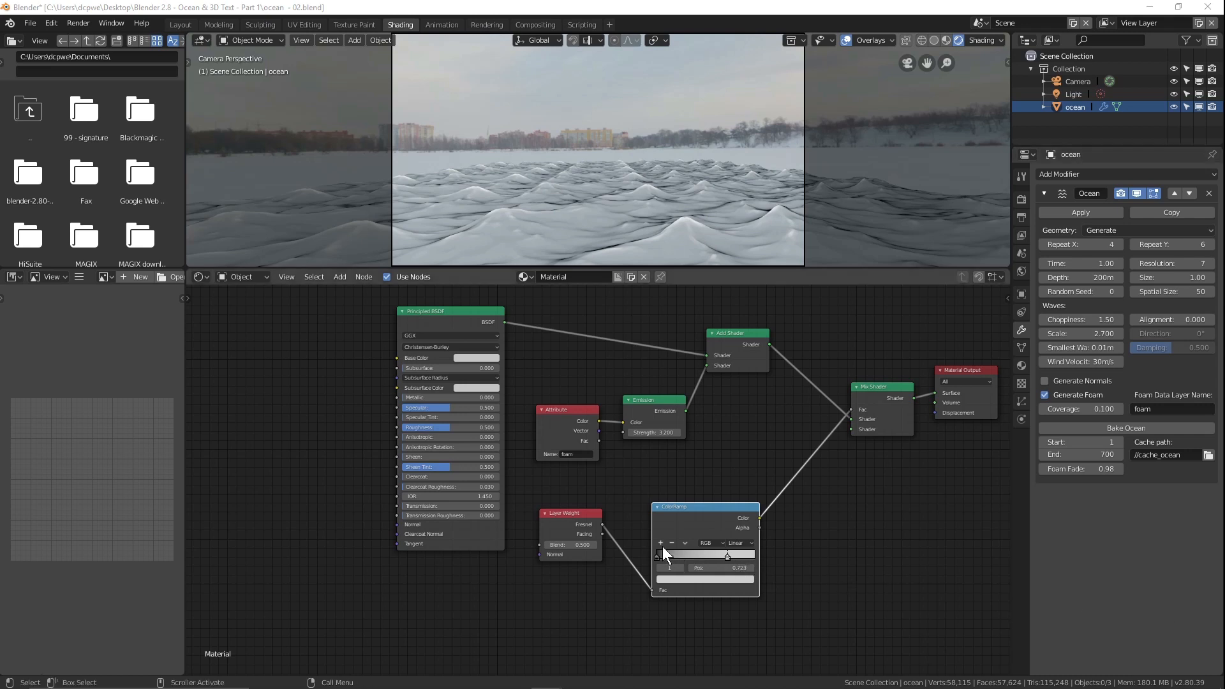
# Step: Set the ColorRamp's interpolation to B-Spline and shift the node slightly closer to the Layer Weight node
pyautogui.click(740, 544)
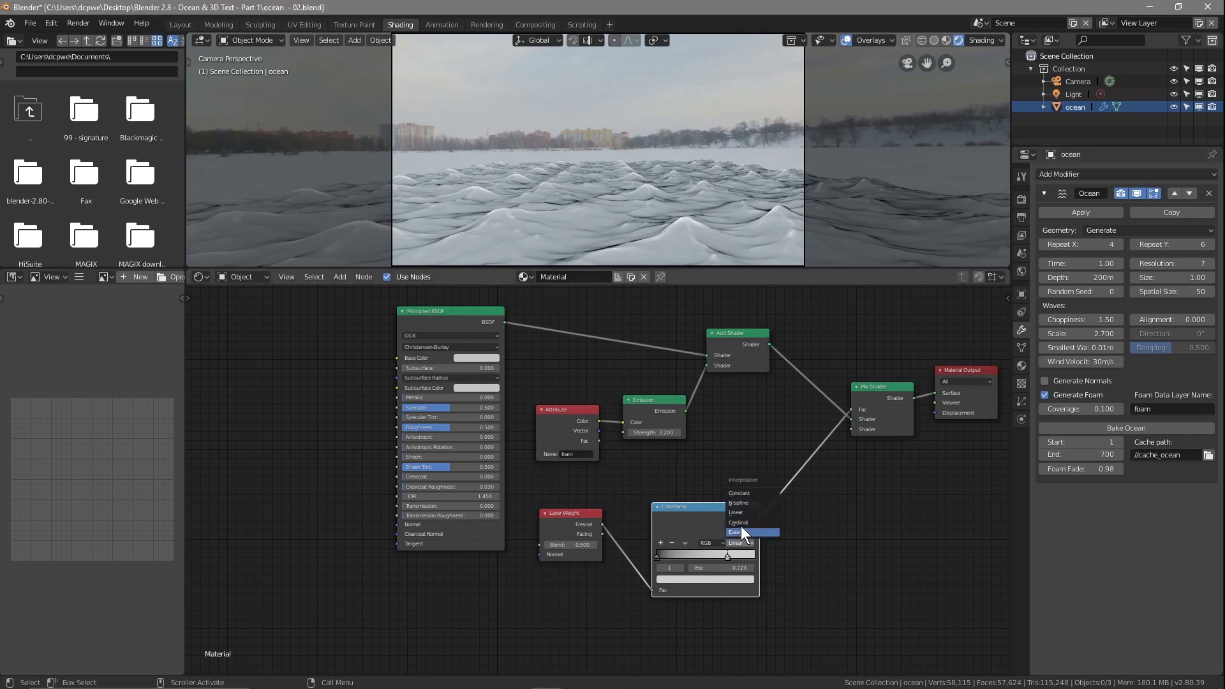
pyautogui.click(742, 502)
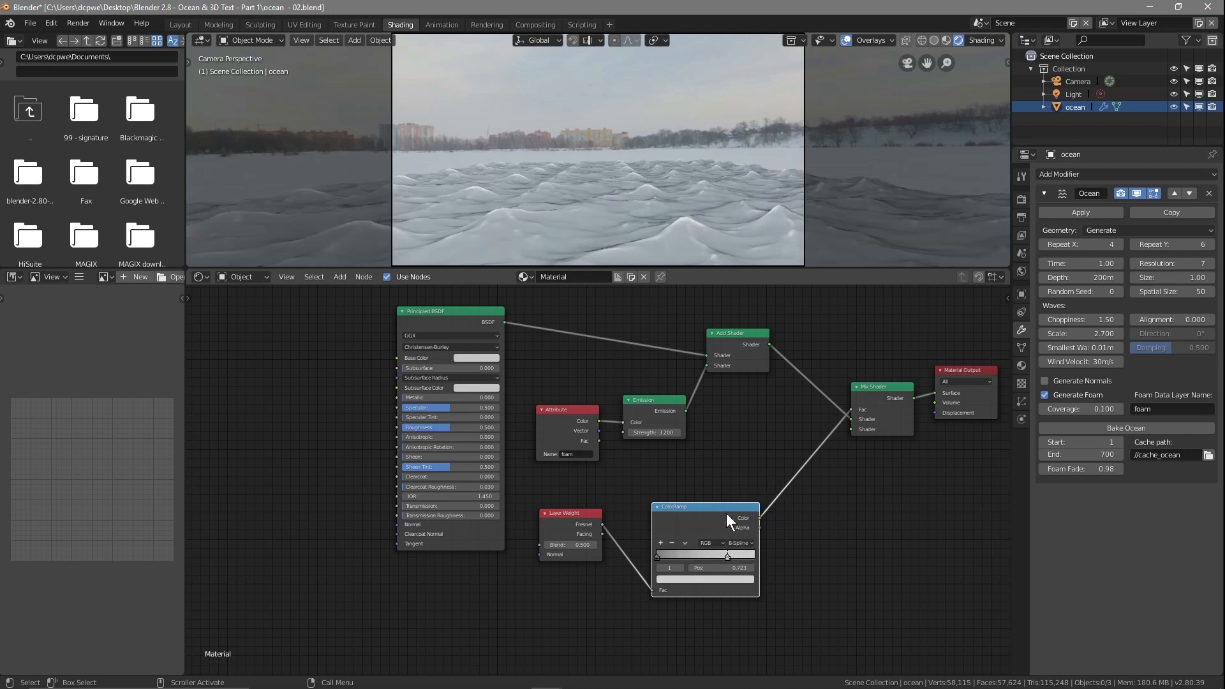
pyautogui.scroll(3, 722, 507)
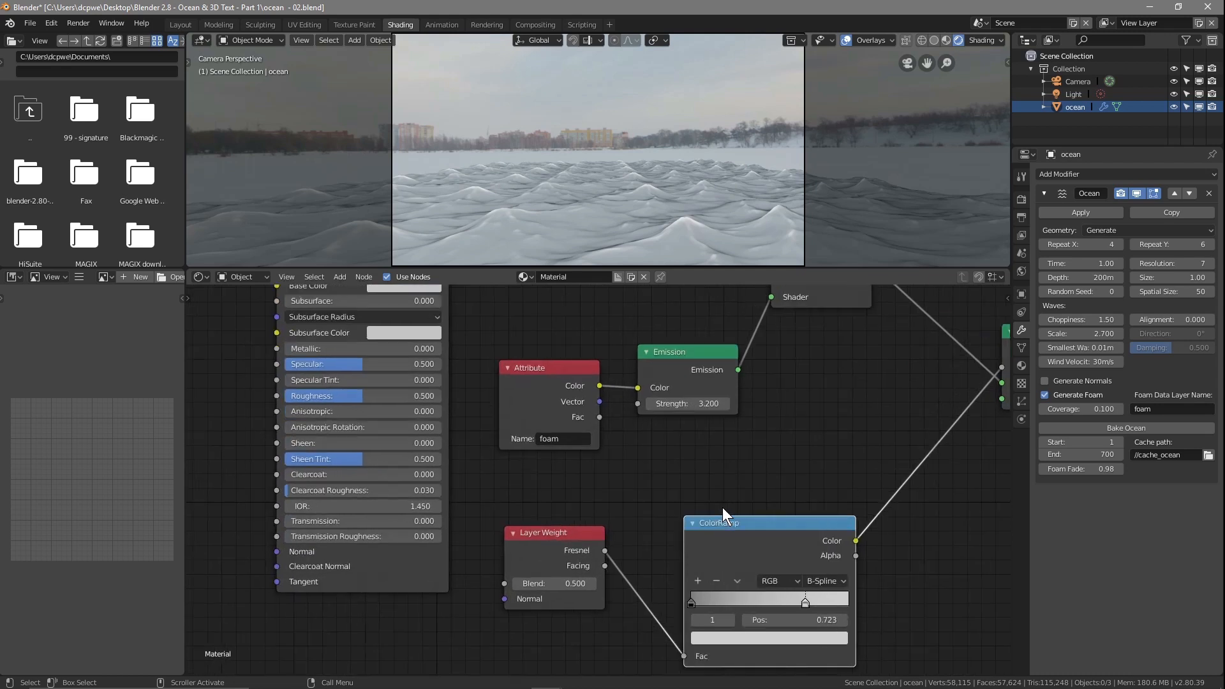
pyautogui.moveTo(754, 533); pyautogui.dragTo(725, 506)
pyautogui.moveTo(809, 419); pyautogui.dragTo(680, 411, button='middle')
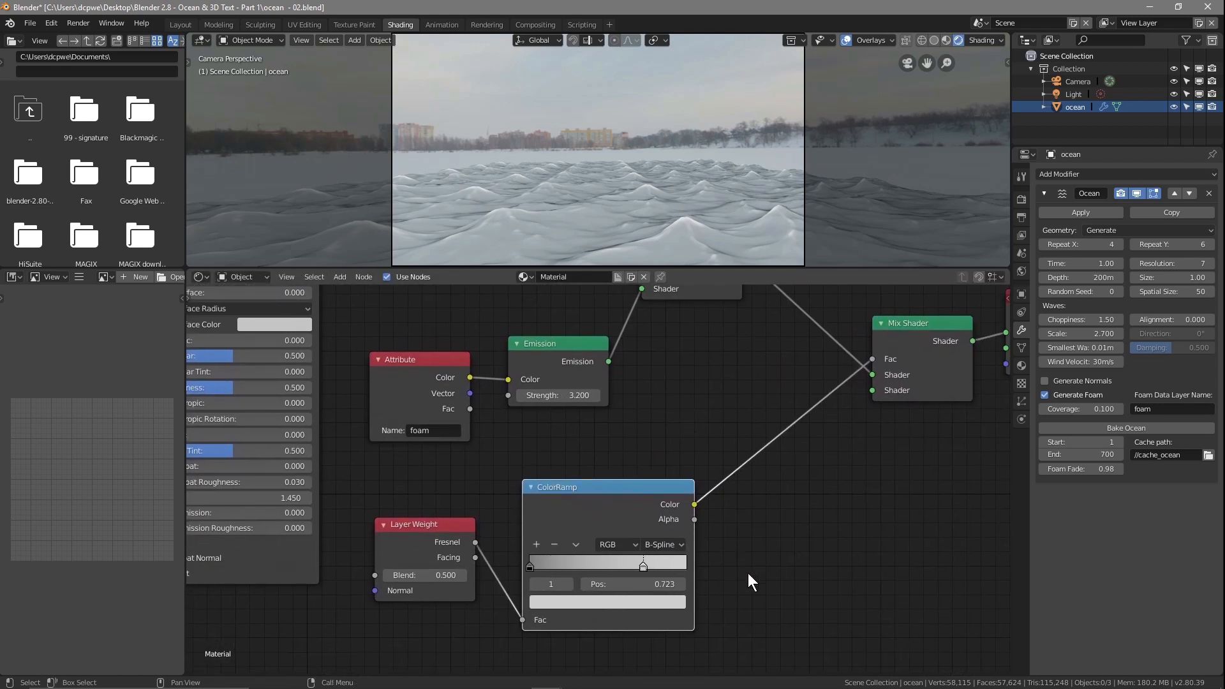
# Step: Add a stop to the ColorRamp, delete the stop at 0.723, and move the new one to position 1.000
pyautogui.click(534, 541)
pyautogui.click(643, 567)
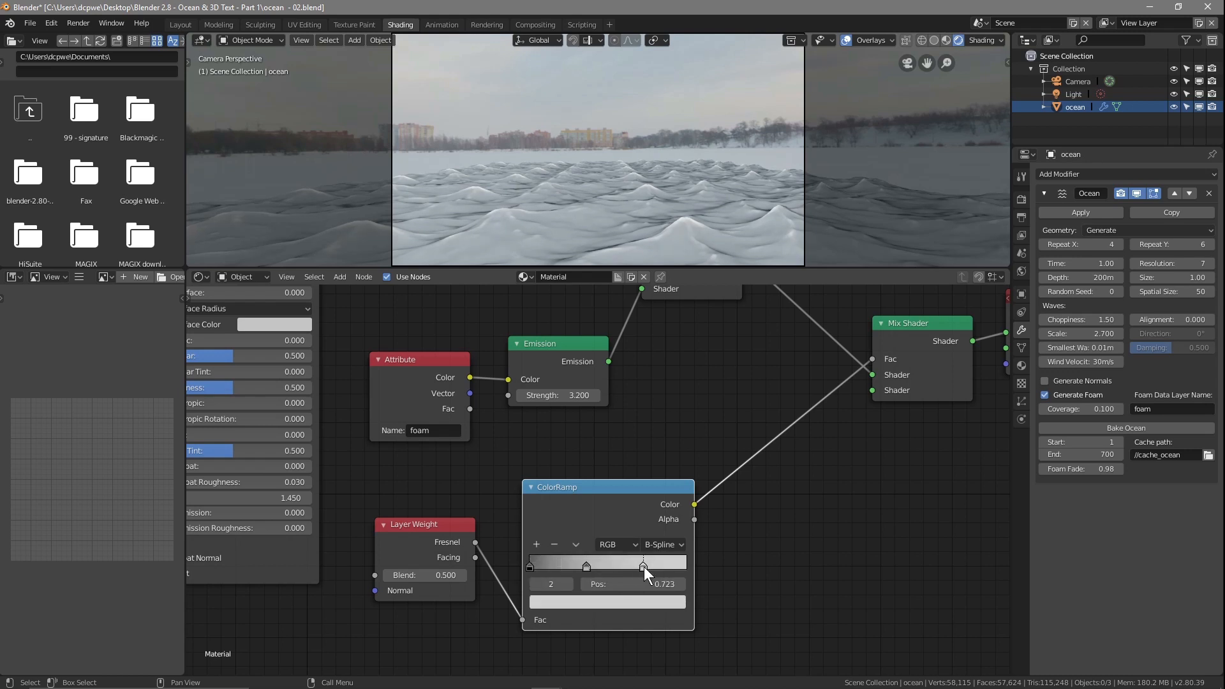
pyautogui.click(553, 545)
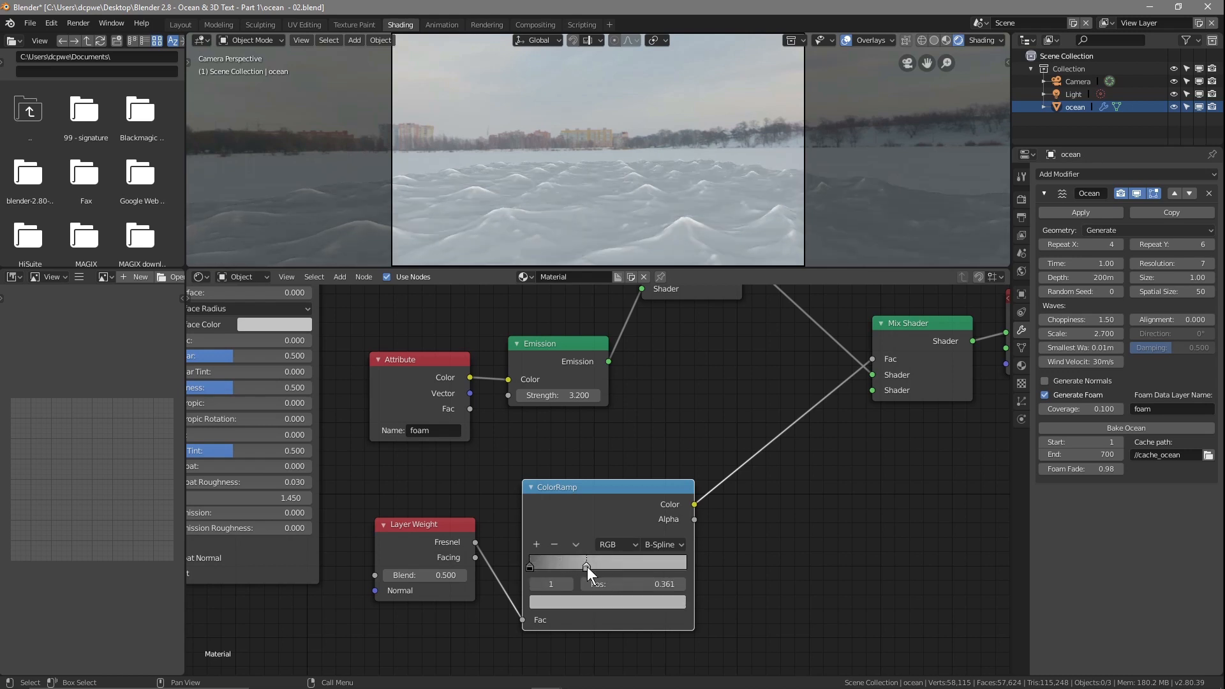
pyautogui.moveTo(586, 566); pyautogui.dragTo(706, 567)
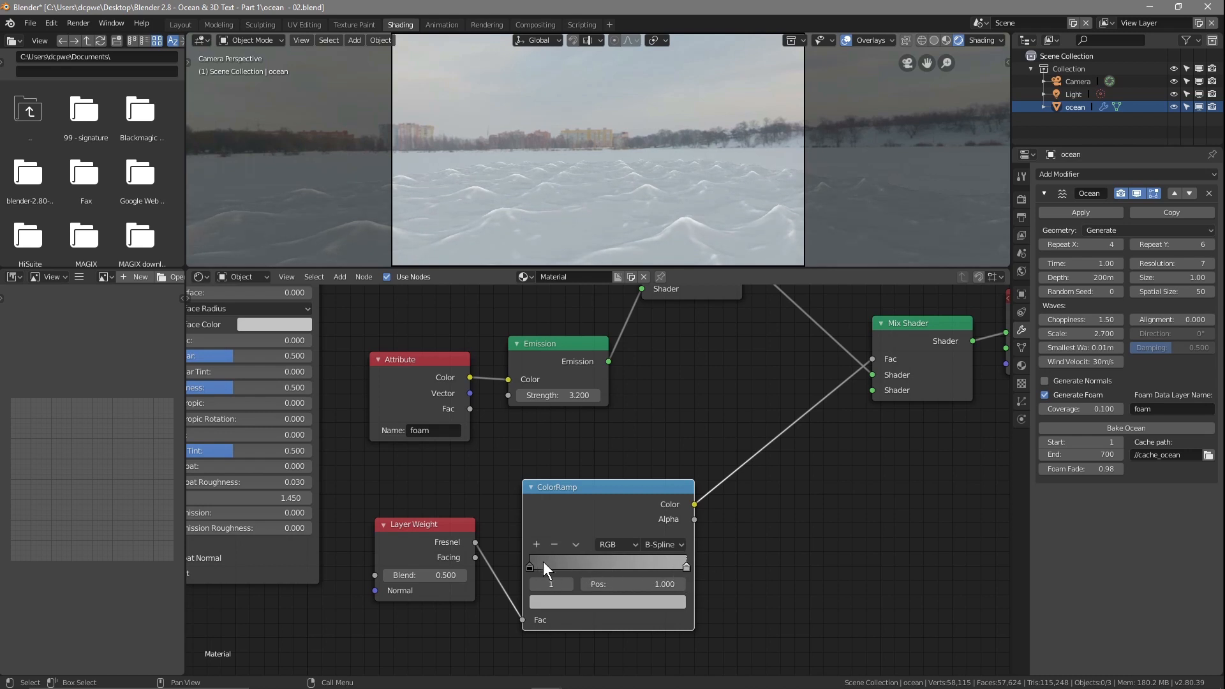
# Step: Add a middle stop to the ColorRamp and place it at a position of about 0.78
pyautogui.click(535, 544)
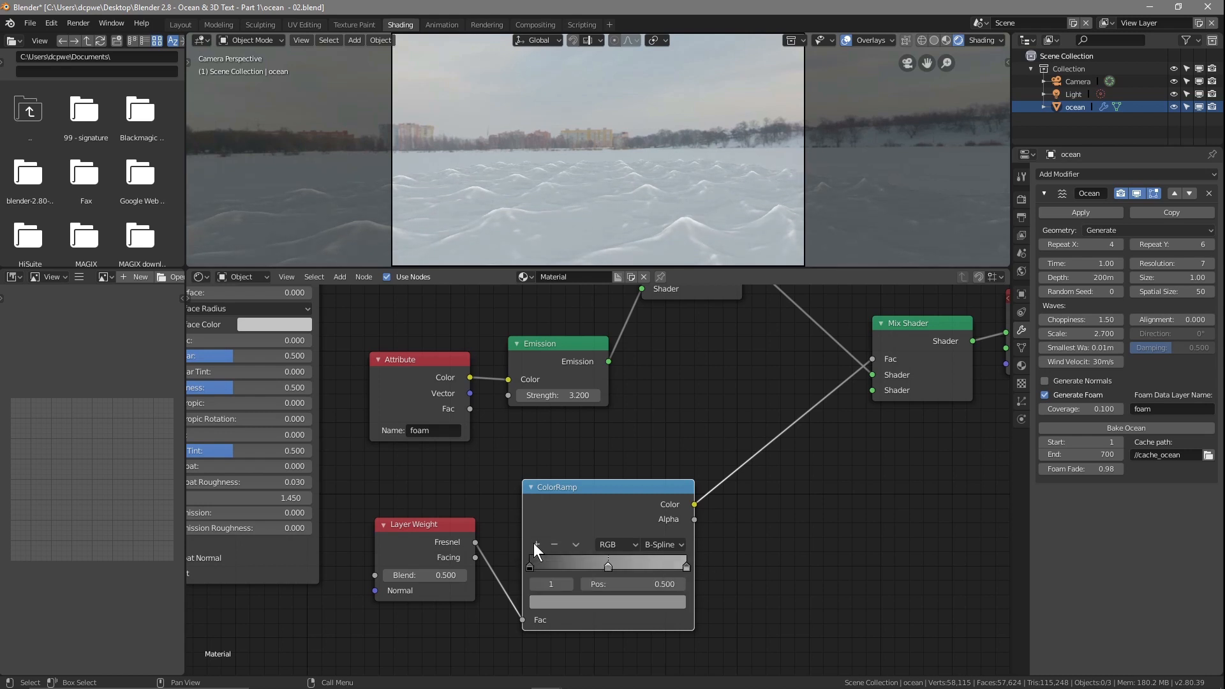
pyautogui.moveTo(605, 568); pyautogui.dragTo(625, 567)
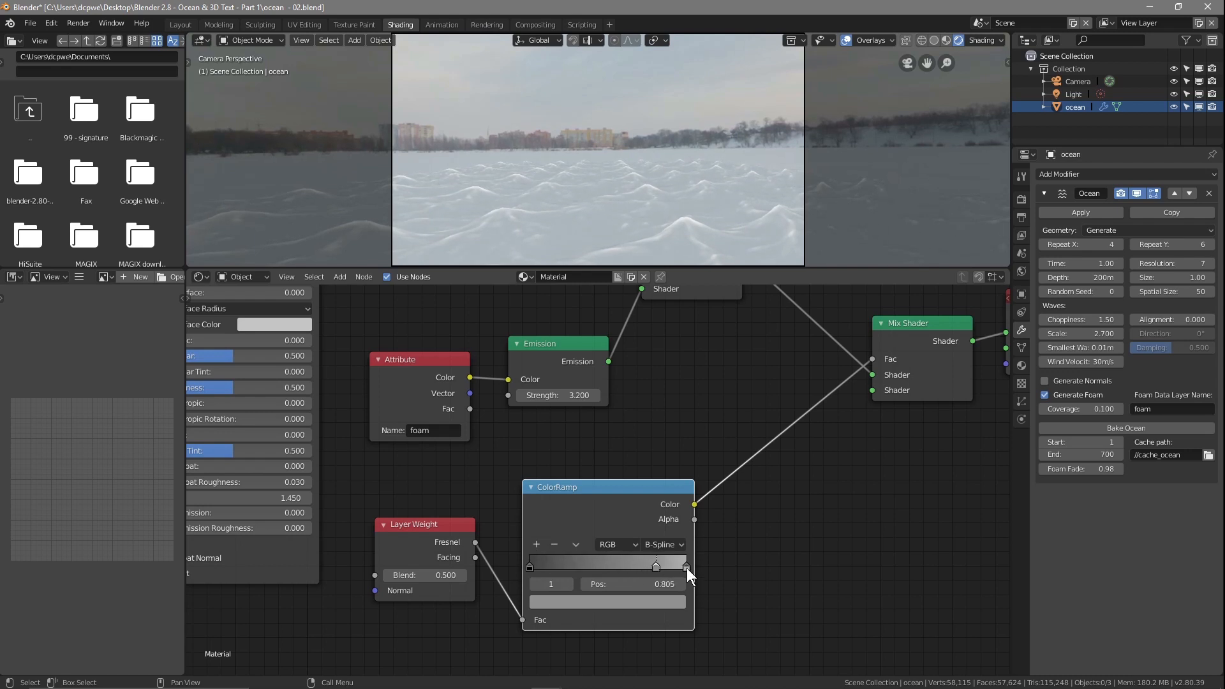
pyautogui.click(686, 567)
pyautogui.moveTo(656, 562); pyautogui.dragTo(621, 562)
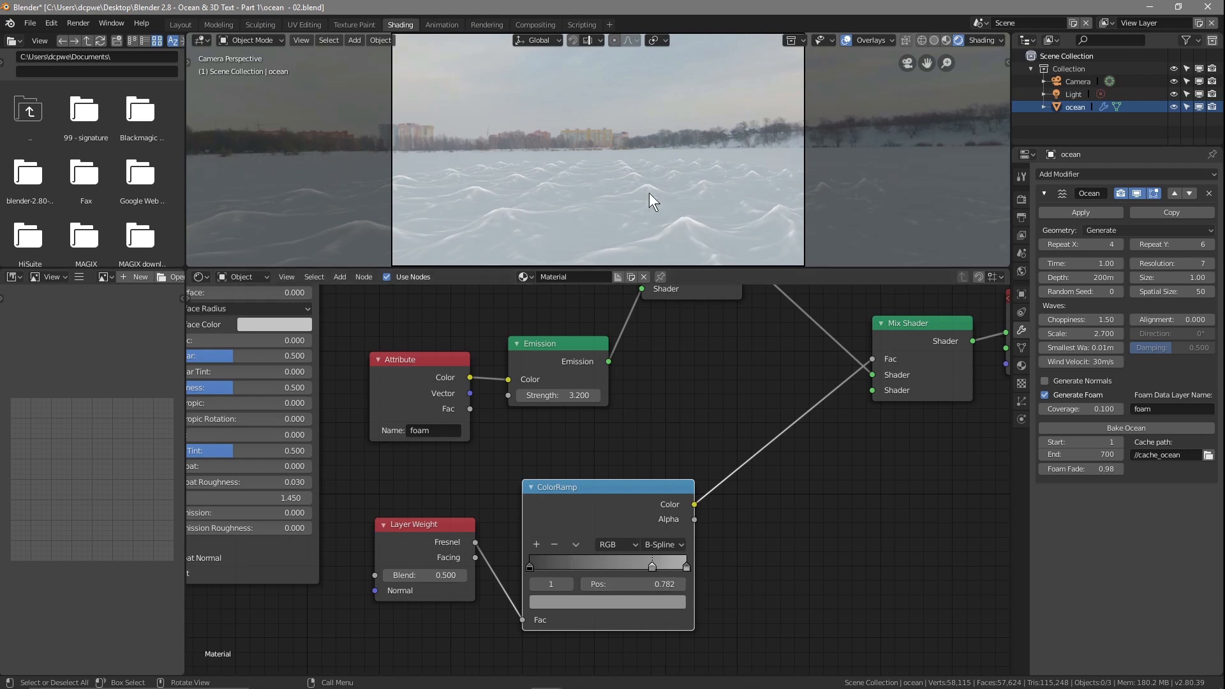
# Step: Reposition the ColorRamp, Mix Shader, Material Output and Principled BSDF nodes to tidy the node tree
pyautogui.moveTo(618, 488); pyautogui.dragTo(641, 467)
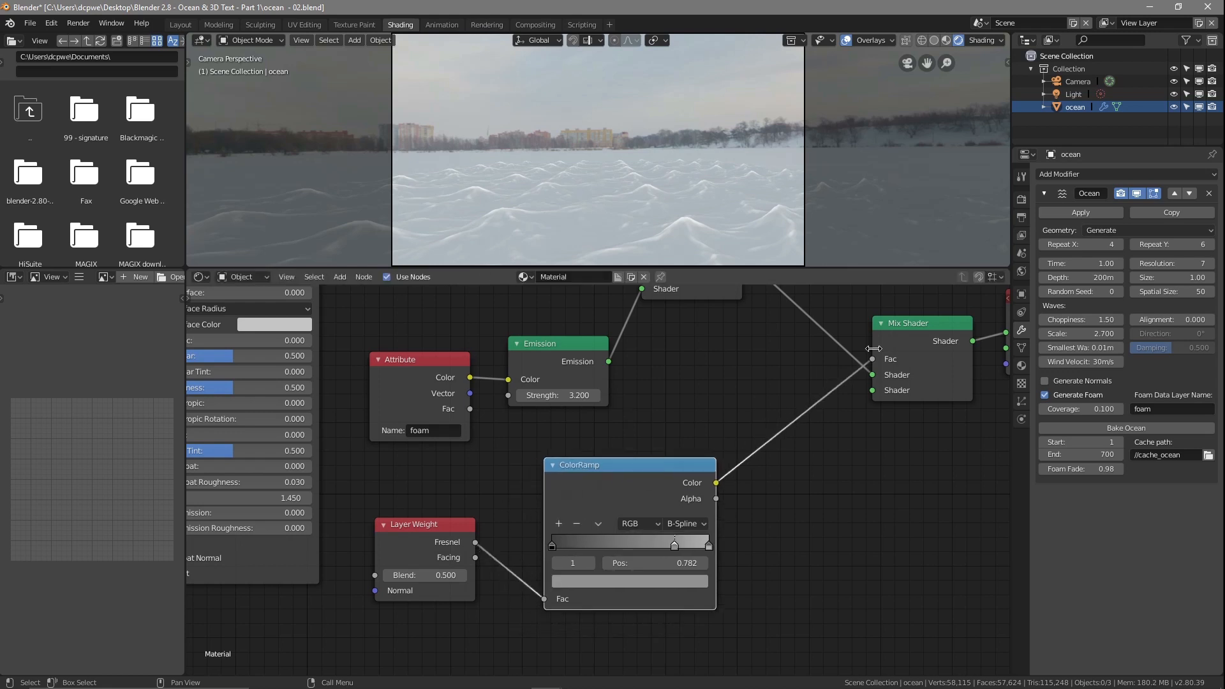
pyautogui.moveTo(910, 323); pyautogui.dragTo(875, 346)
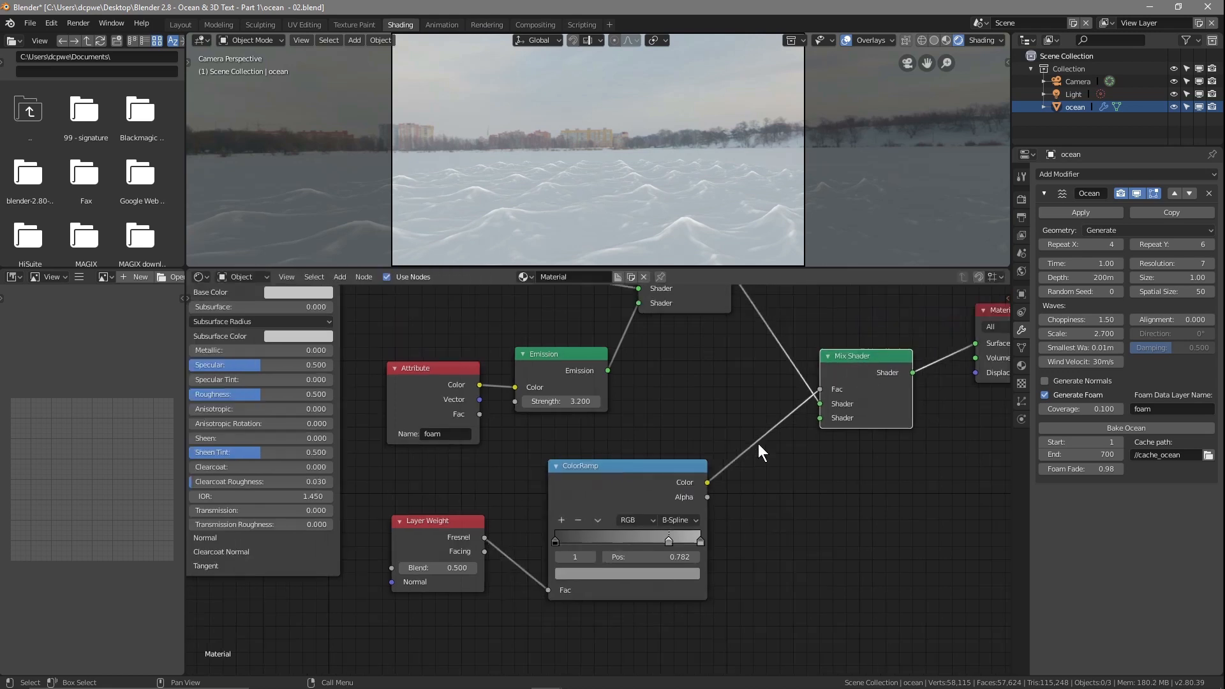
pyautogui.scroll(-2, 758, 444)
pyautogui.scroll(-1, 758, 444)
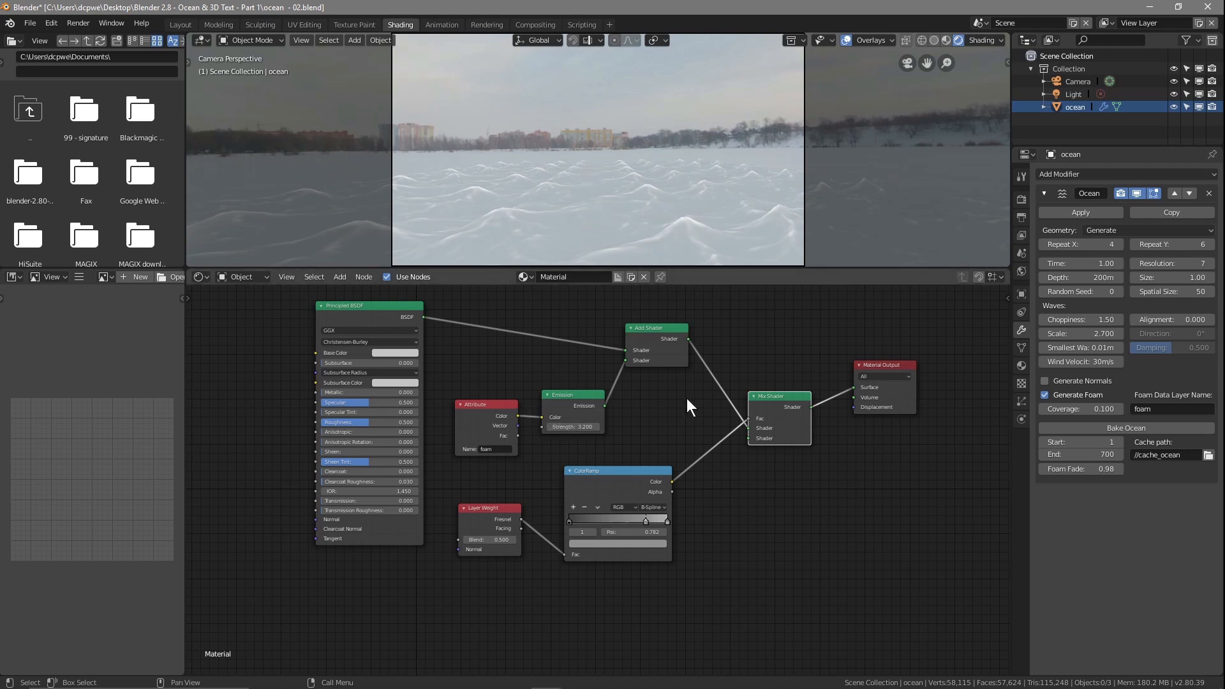
pyautogui.moveTo(867, 364)
pyautogui.mouseDown()
pyautogui.moveTo(876, 380)
pyautogui.moveTo(859, 367)
pyautogui.mouseUp()
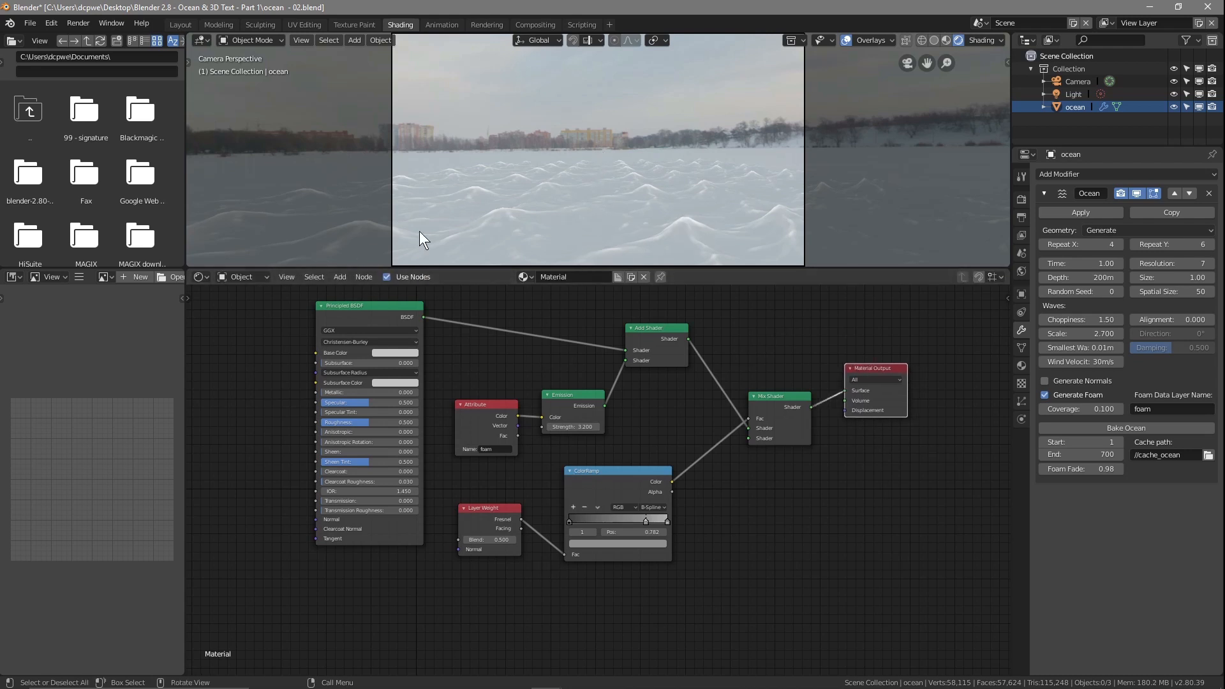
pyautogui.moveTo(369, 310); pyautogui.dragTo(362, 313)
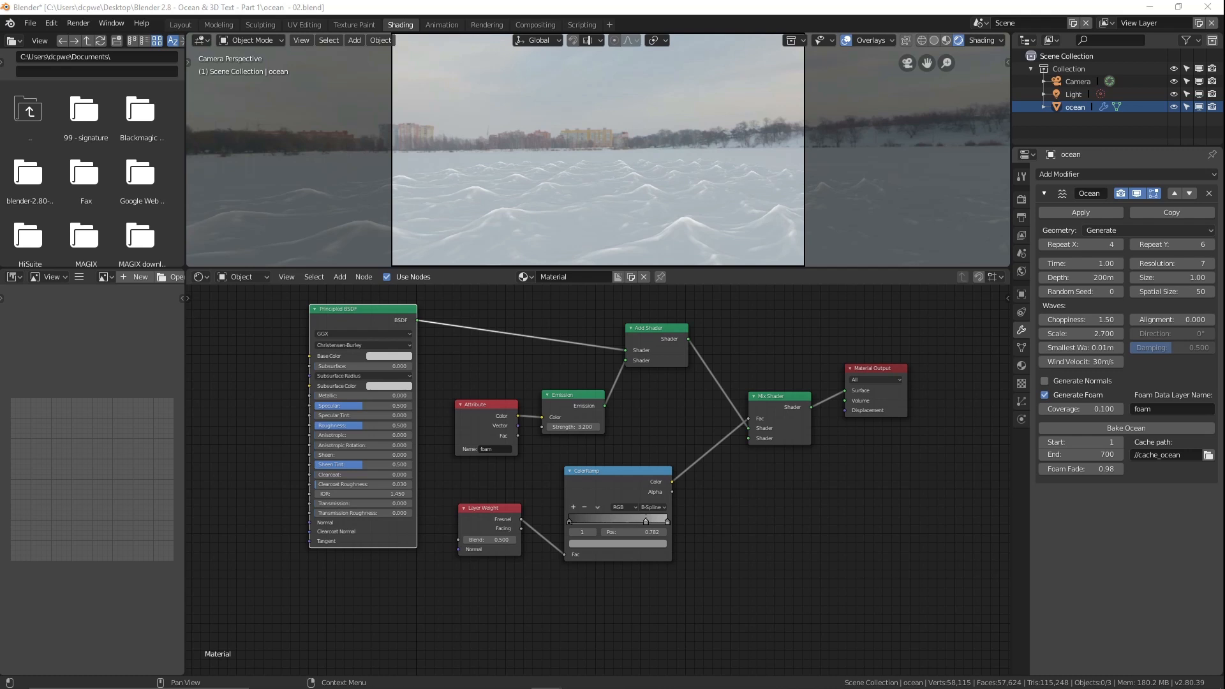
# Step: Change the Principled BSDF's Base Color to a light blue at increased brightness
pyautogui.click(379, 356)
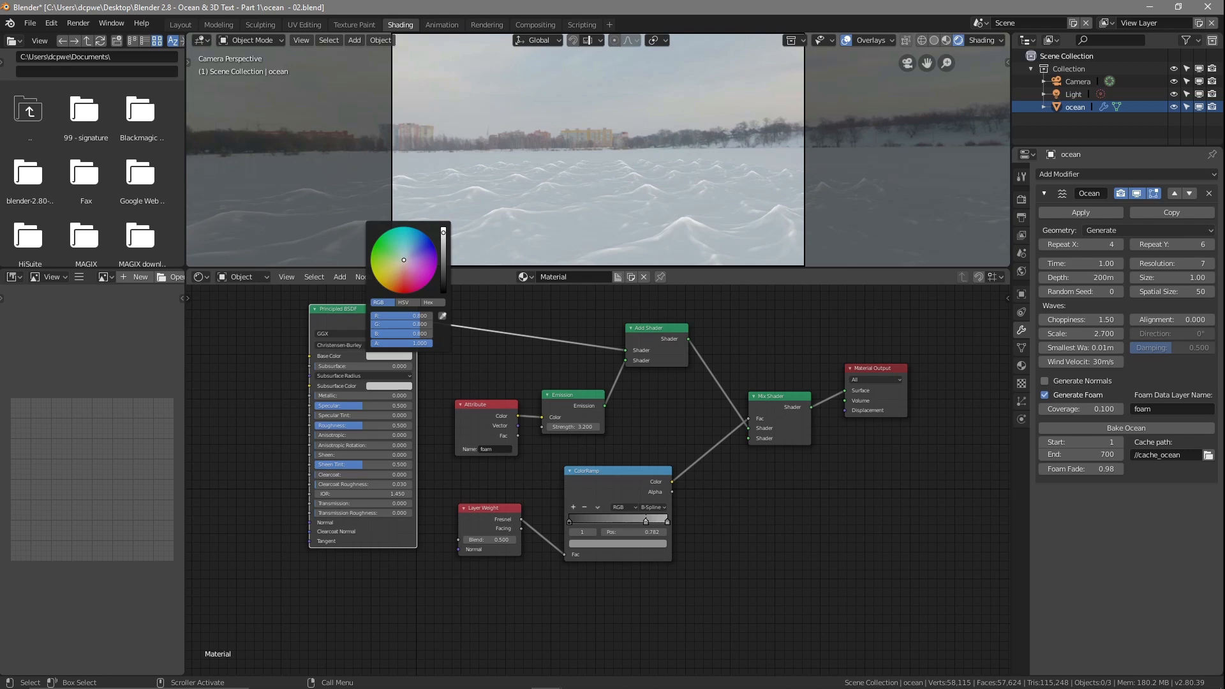
pyautogui.moveTo(403, 260); pyautogui.dragTo(414, 245)
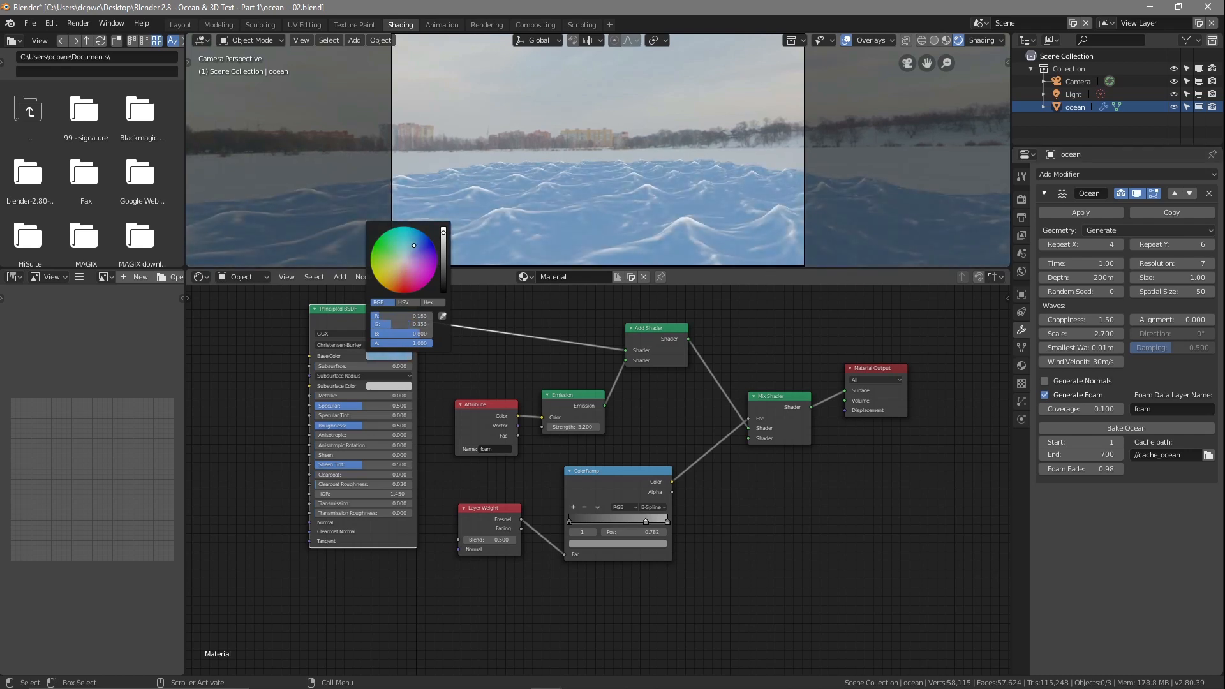
pyautogui.moveTo(443, 233)
pyautogui.mouseDown()
pyautogui.moveTo(419, 245)
pyautogui.moveTo(432, 268)
pyautogui.moveTo(422, 288)
pyautogui.moveTo(418, 242)
pyautogui.moveTo(408, 250)
pyautogui.mouseUp()
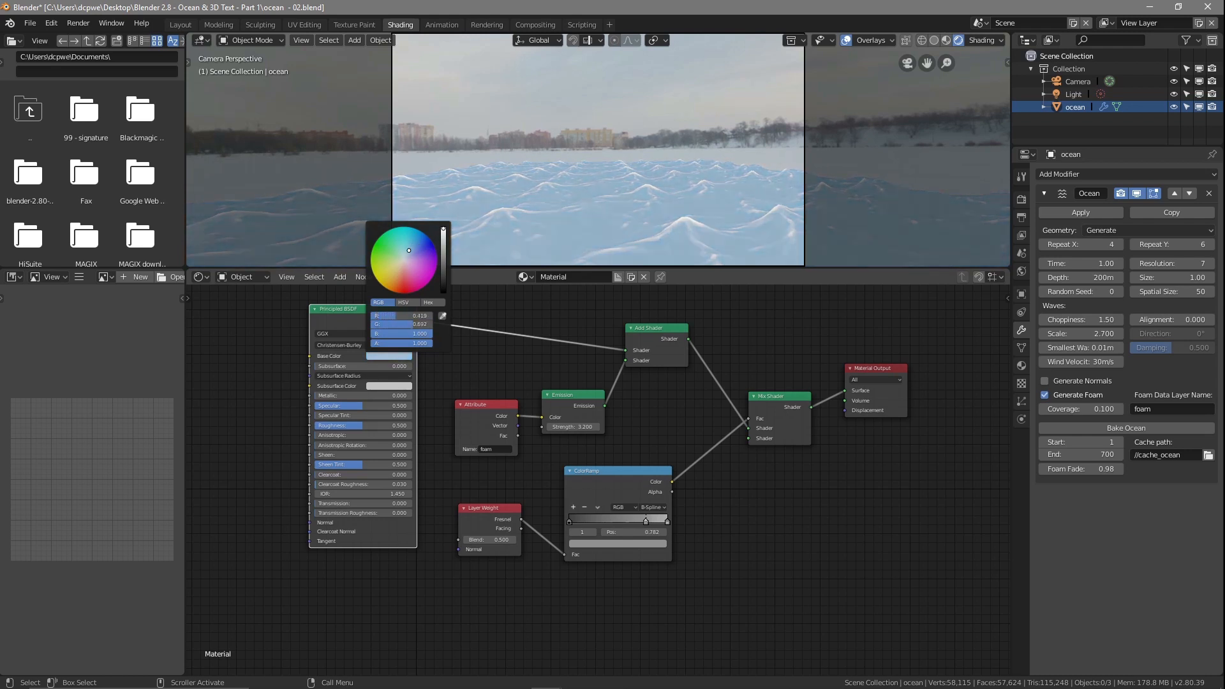
pyautogui.moveTo(409, 250)
pyautogui.mouseDown()
pyautogui.moveTo(410, 234)
pyautogui.moveTo(409, 248)
pyautogui.mouseUp()
pyautogui.moveTo(408, 246); pyautogui.dragTo(410, 246)
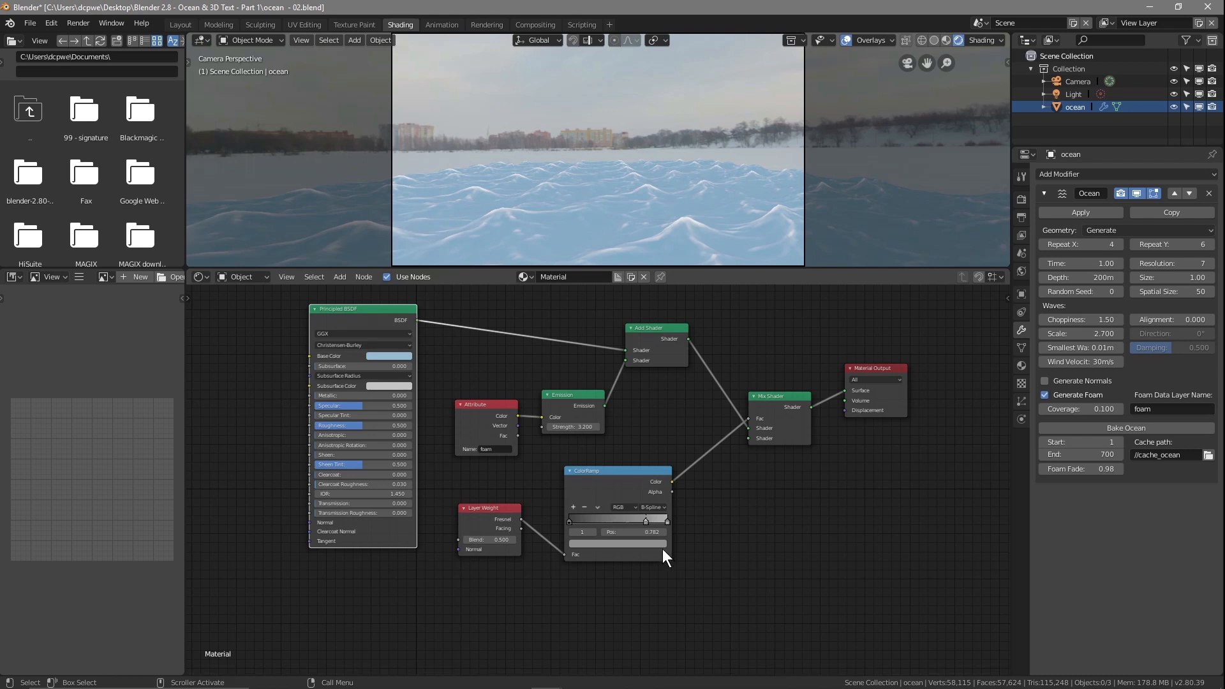
# Step: Try a lower position for the ColorRamp's middle stop, and settle it at 0.777
pyautogui.moveTo(638, 521)
pyautogui.mouseDown()
pyautogui.moveTo(556, 520)
pyautogui.moveTo(643, 522)
pyautogui.moveTo(632, 529)
pyautogui.mouseUp()
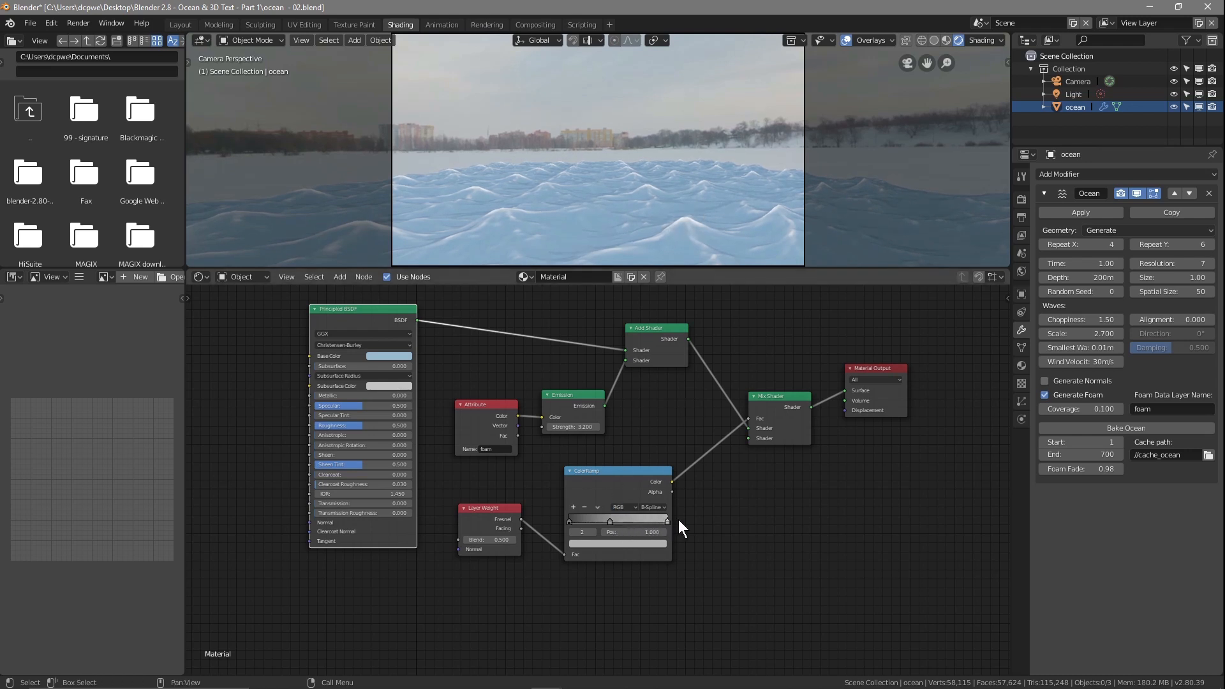
pyautogui.moveTo(611, 520); pyautogui.dragTo(642, 523)
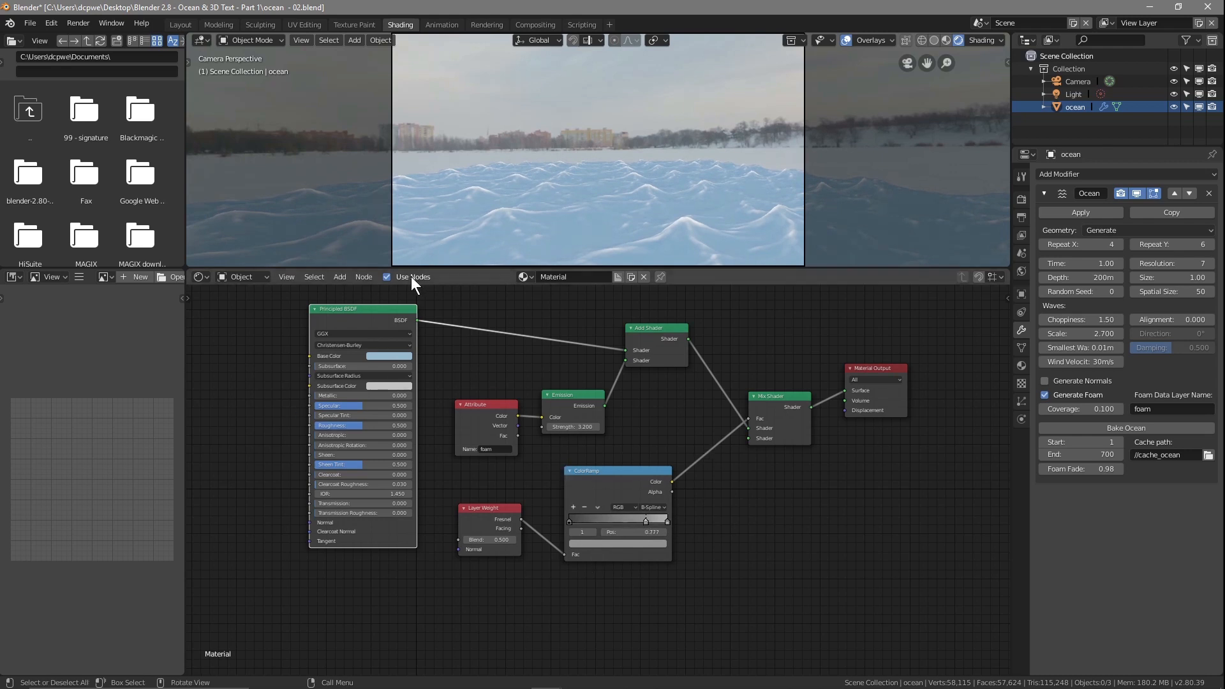
# Step: Enlarge the node editor to examine the complete ocean material node tree, and give the height back to the 3D viewport
pyautogui.moveTo(352, 268); pyautogui.dragTo(352, 151)
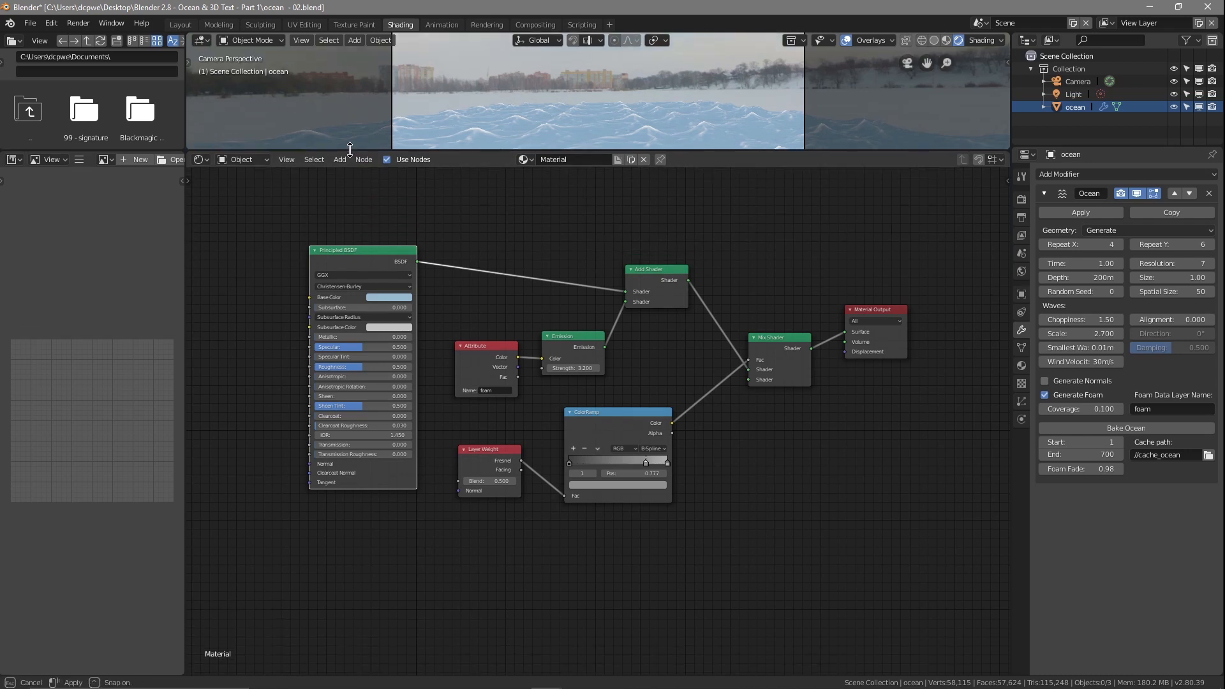
pyautogui.scroll(2, 504, 336)
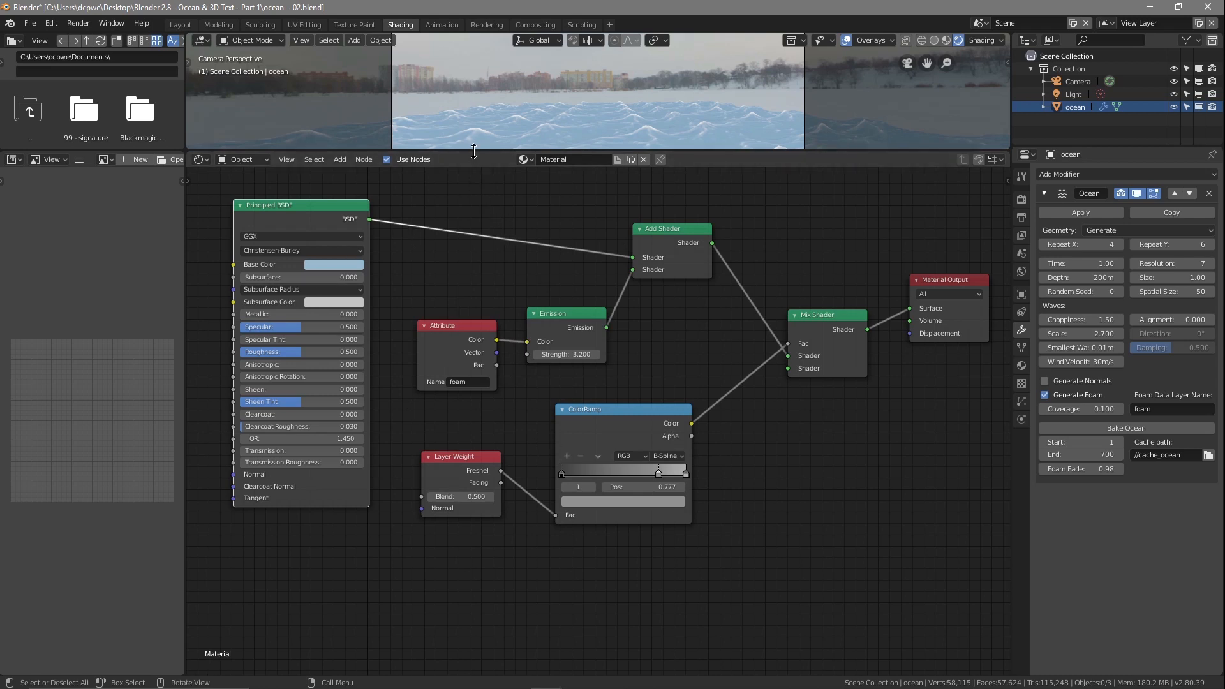
pyautogui.moveTo(473, 151); pyautogui.dragTo(473, 300)
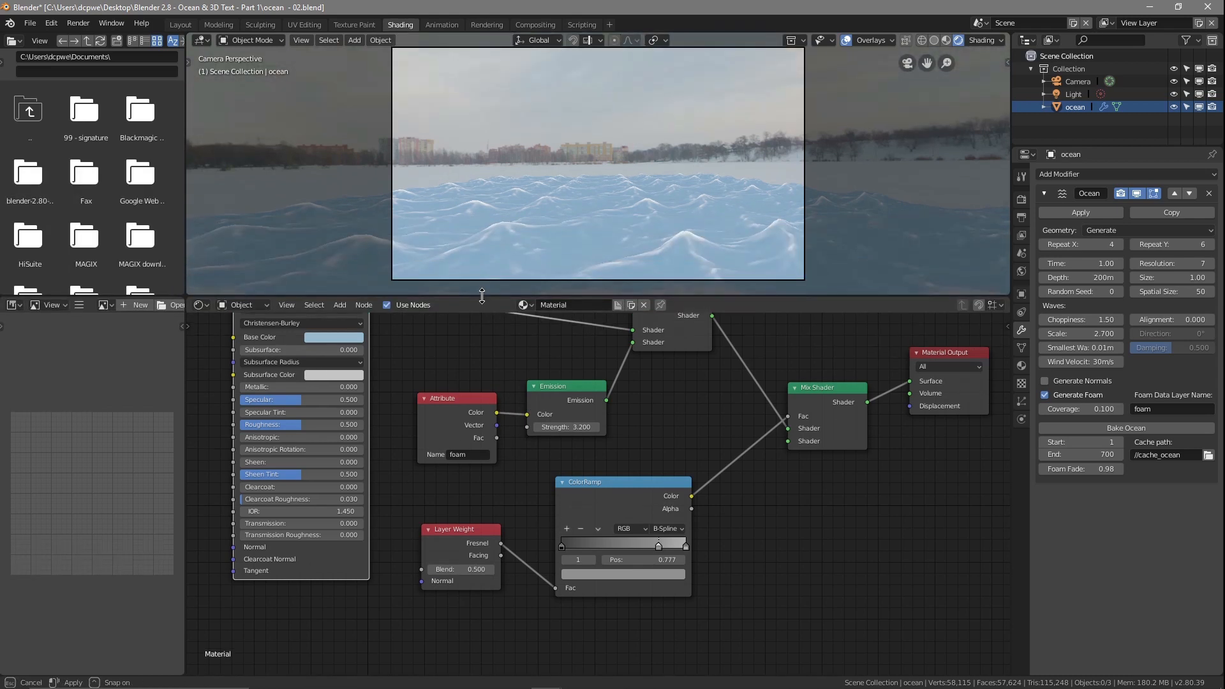
# Step: Switch to the Layout workspace and display its viewport in rendered shading
pyautogui.click(181, 25)
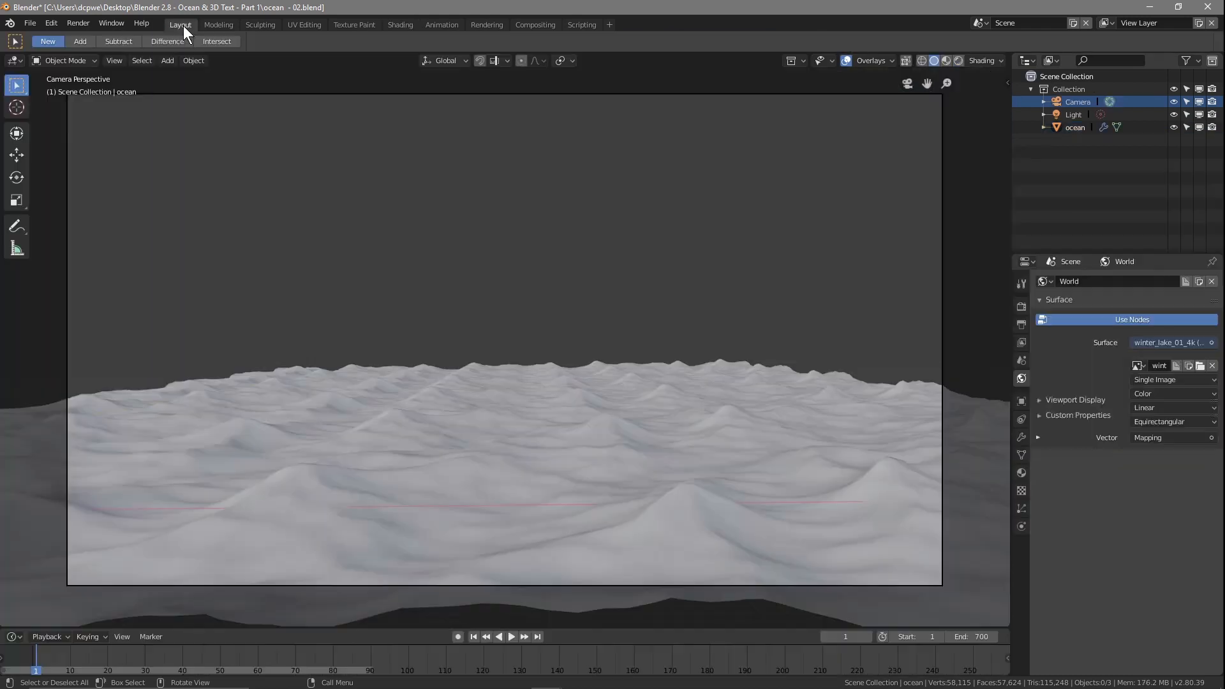
pyautogui.click(959, 60)
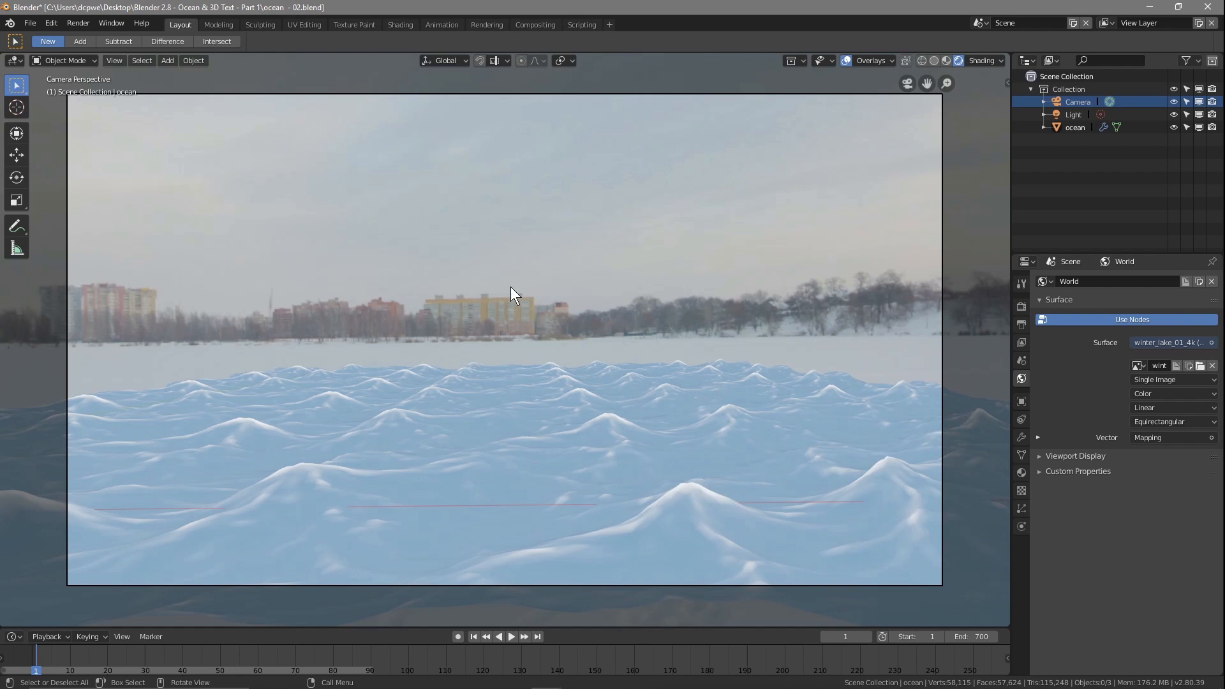
# Step: Import the Unsplash sky JPG from the project's Images folder as an image plane
pyautogui.hotkey('shift', 'a')
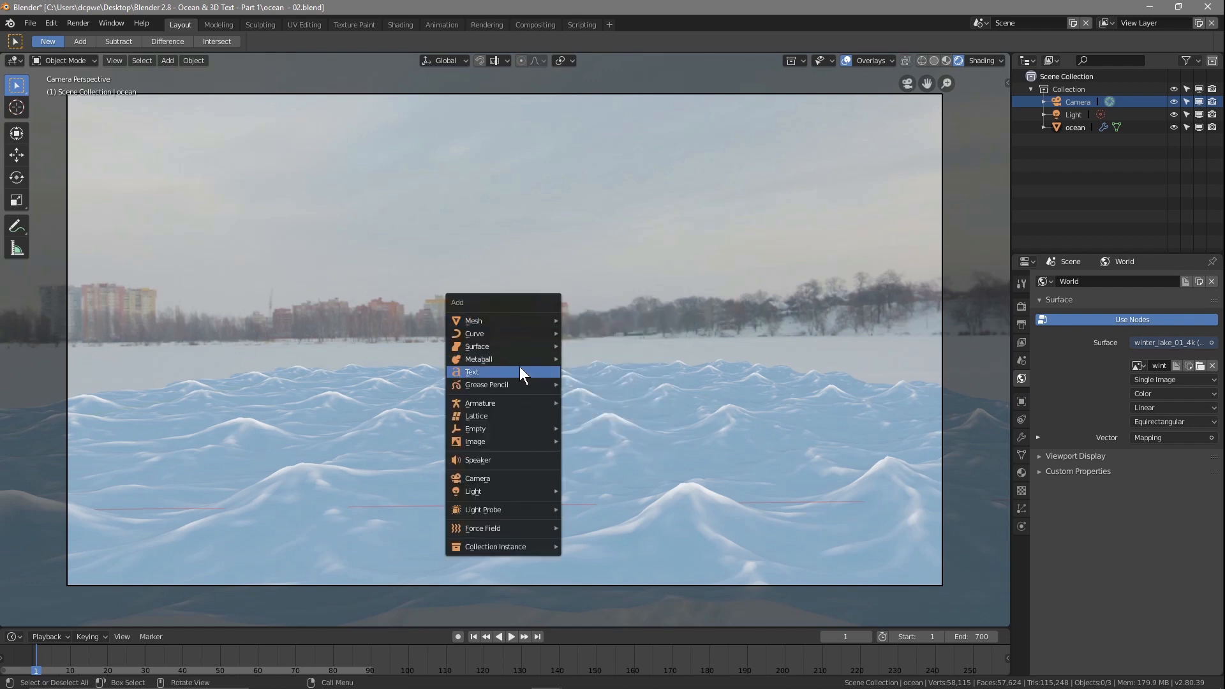
pyautogui.moveTo(505, 432)
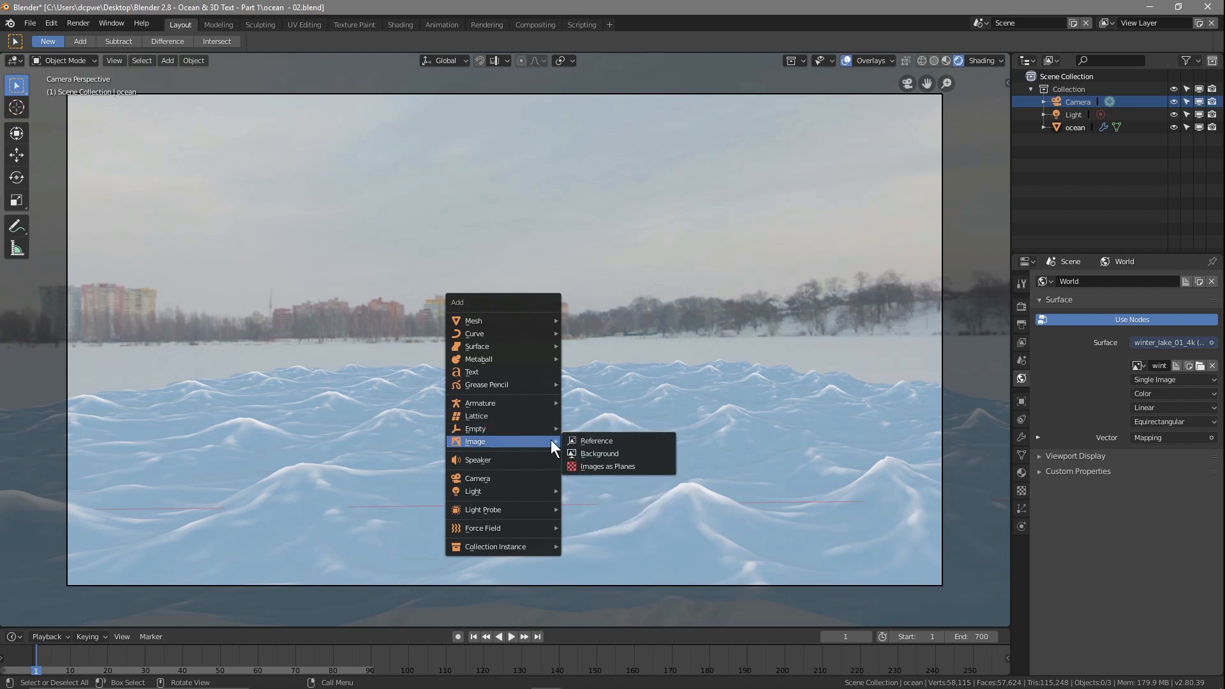
pyautogui.click(603, 465)
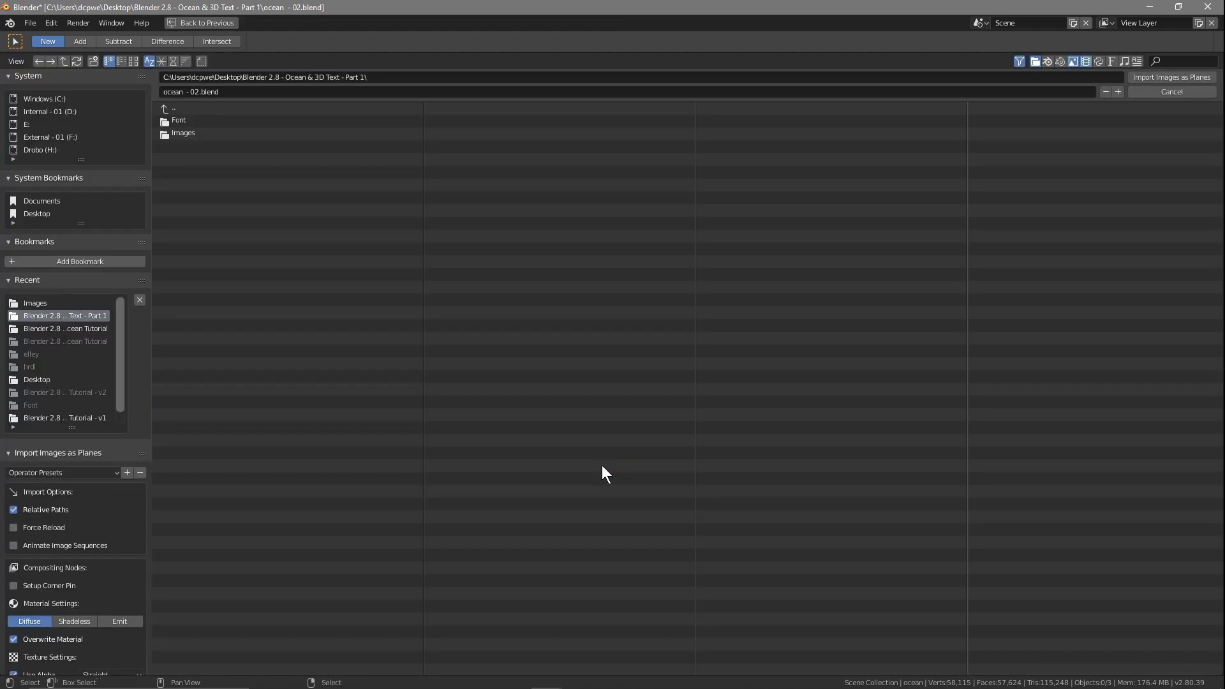
pyautogui.click(191, 133)
pyautogui.click(208, 120)
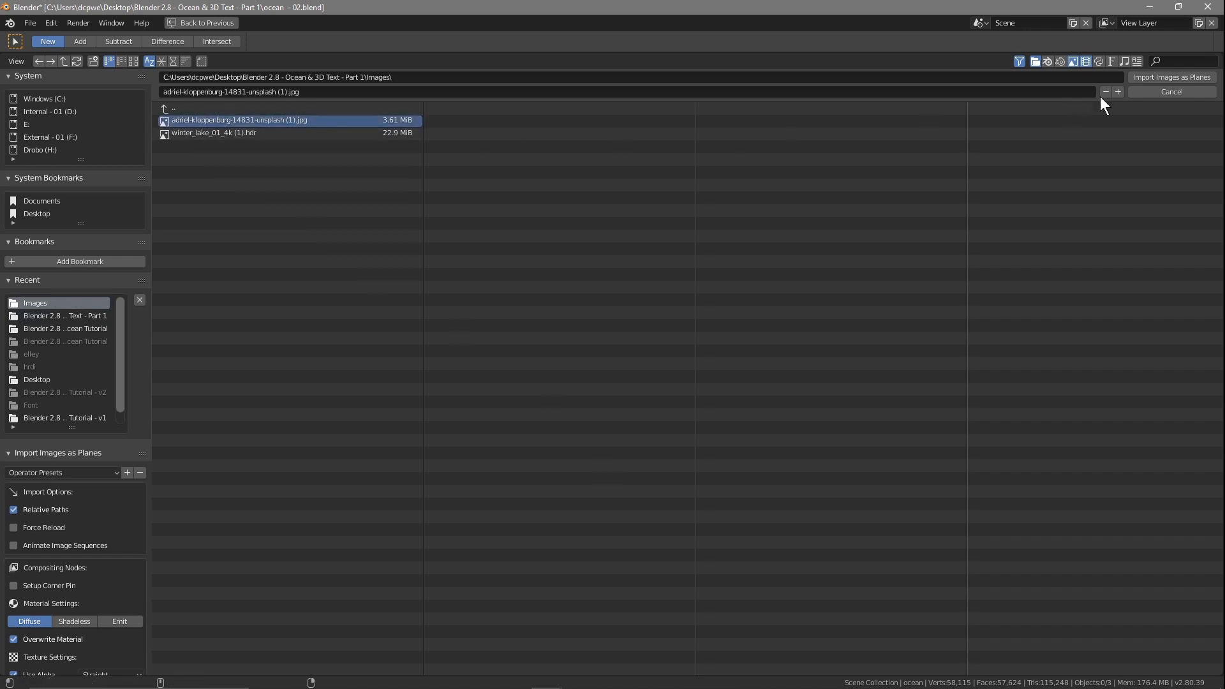
pyautogui.click(1163, 77)
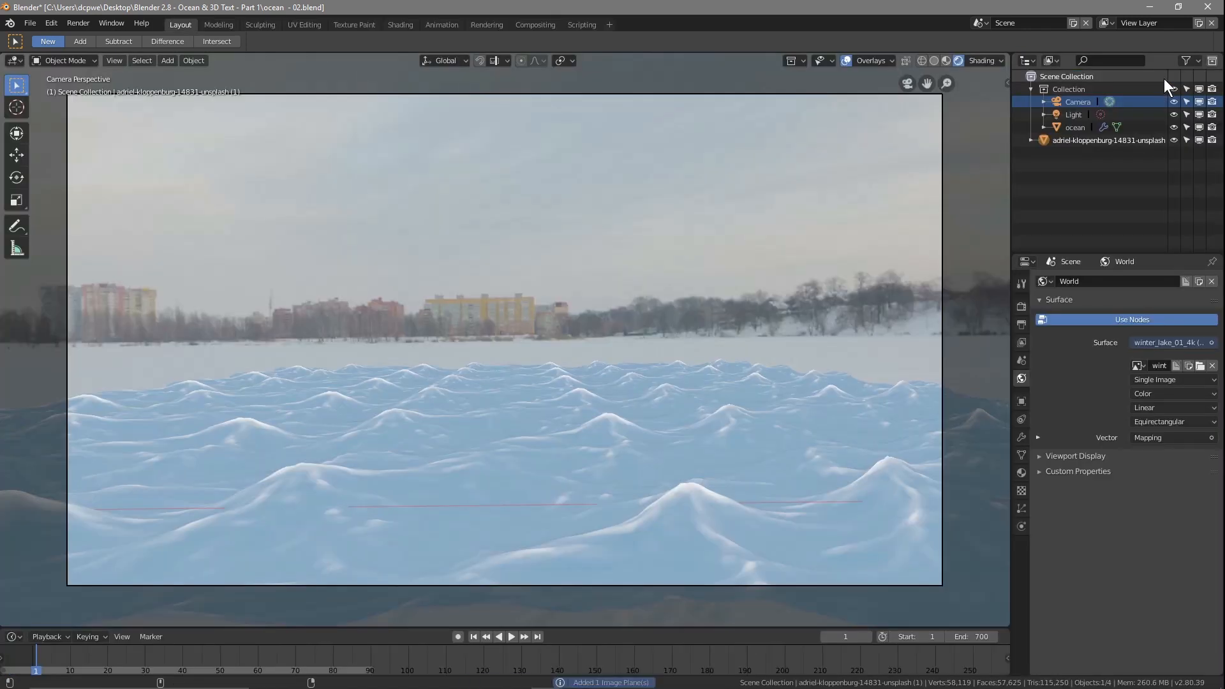
# Step: Move the image plane along X to the middle of the camera view and scale it up to roughly the frame's width
pyautogui.scroll(-3, 411, 463)
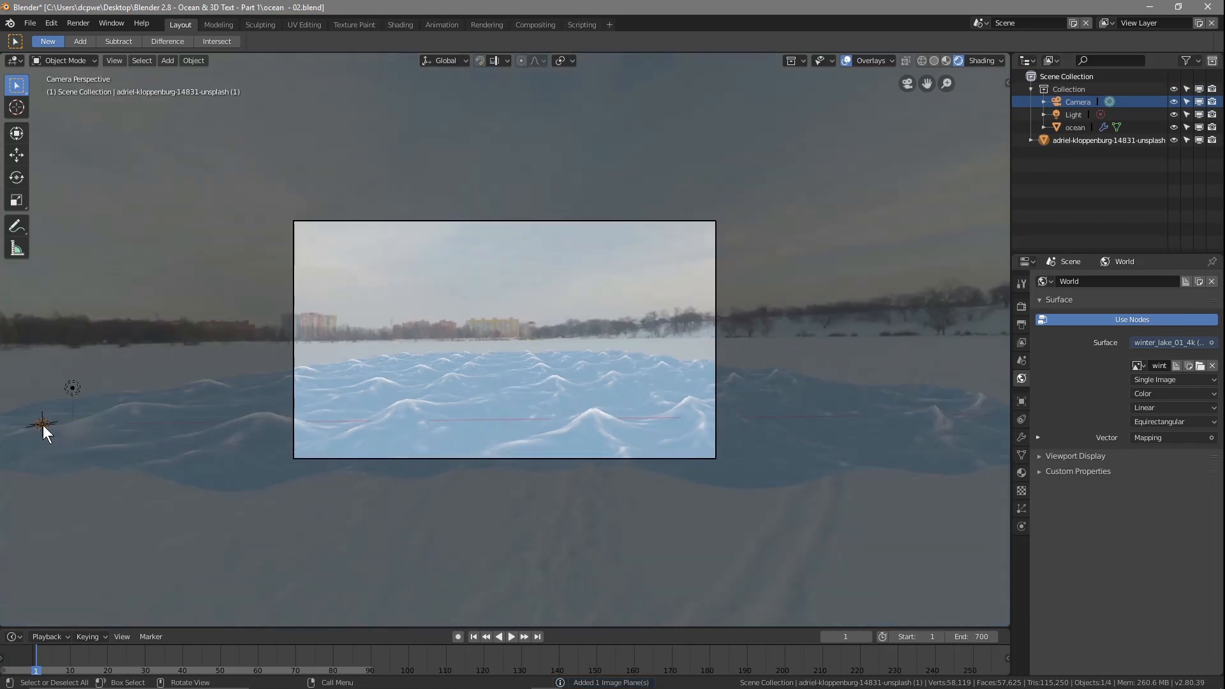
pyautogui.click(17, 156)
pyautogui.moveTo(90, 429); pyautogui.dragTo(558, 437)
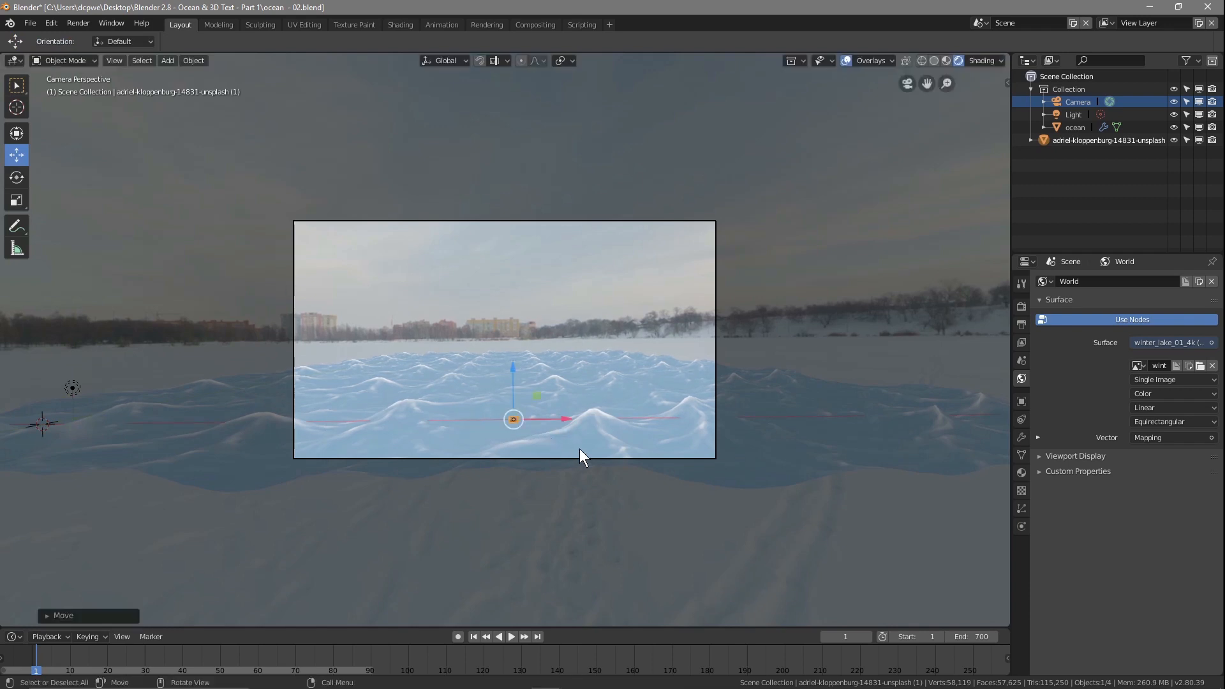
pyautogui.press('s')
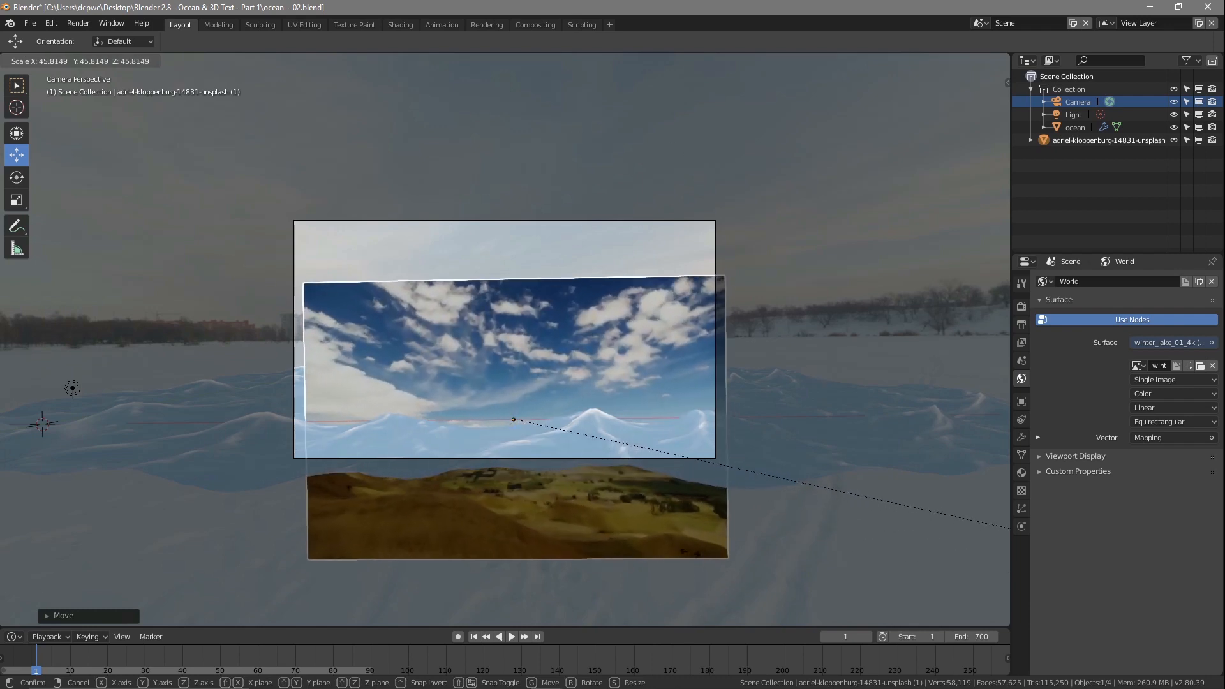
pyautogui.click(838, 545)
# Step: Straighten the camera by setting its Y and Z rotation to 0°
pyautogui.click(1081, 101)
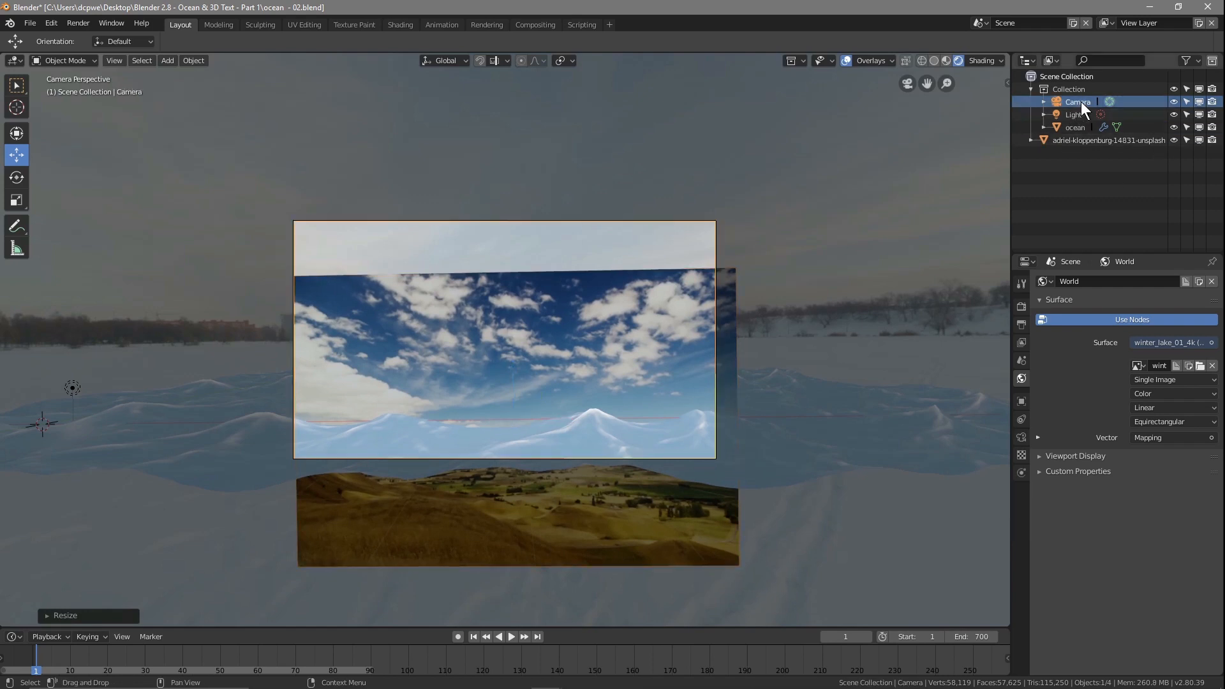
pyautogui.click(1023, 401)
pyautogui.click(1159, 372)
pyautogui.write('0')
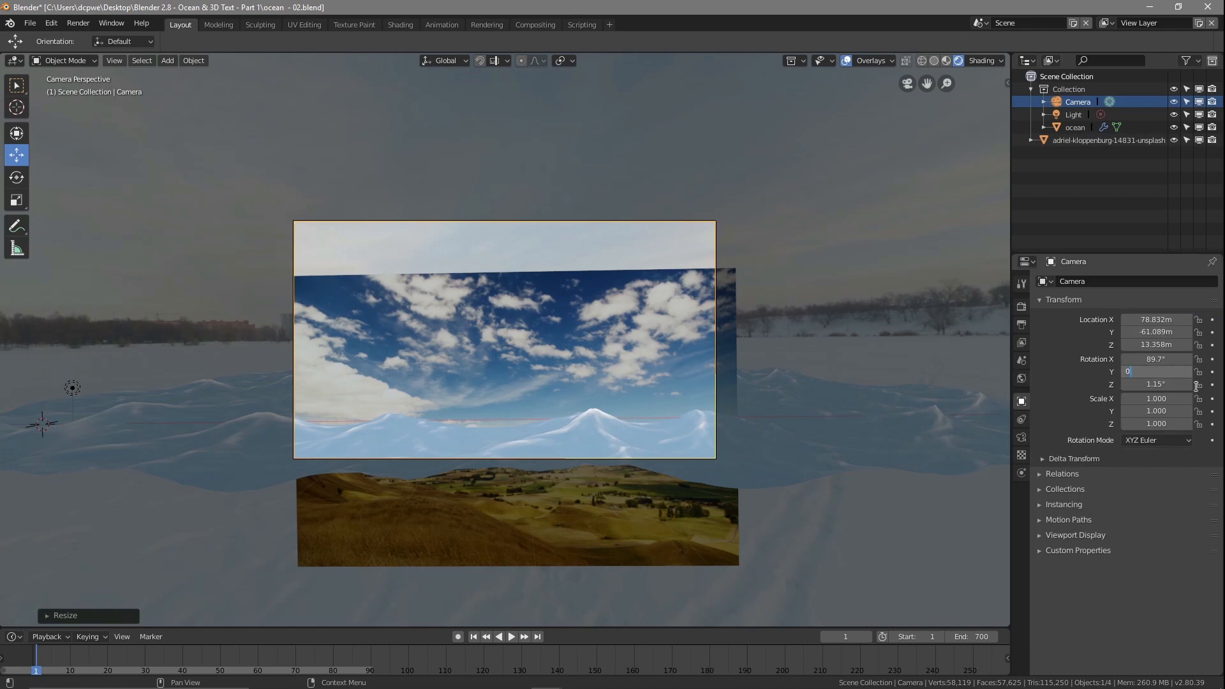
pyautogui.press('Return')
pyautogui.click(1152, 384)
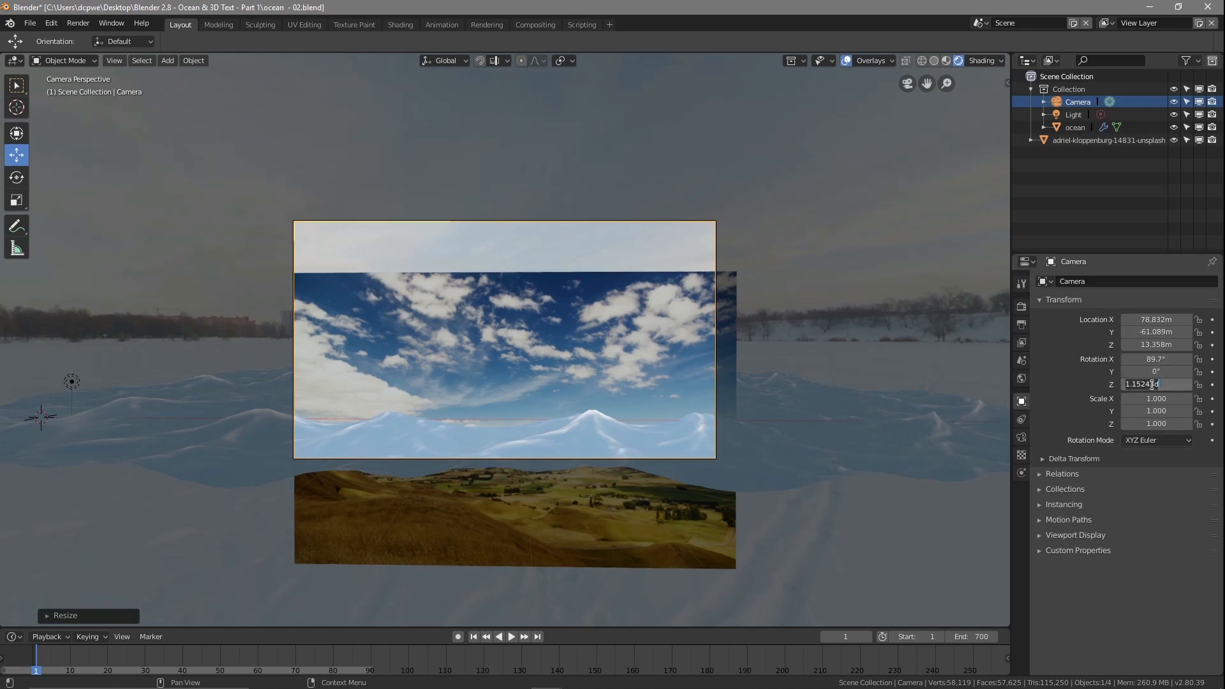
pyautogui.write('0')
pyautogui.press('Return')
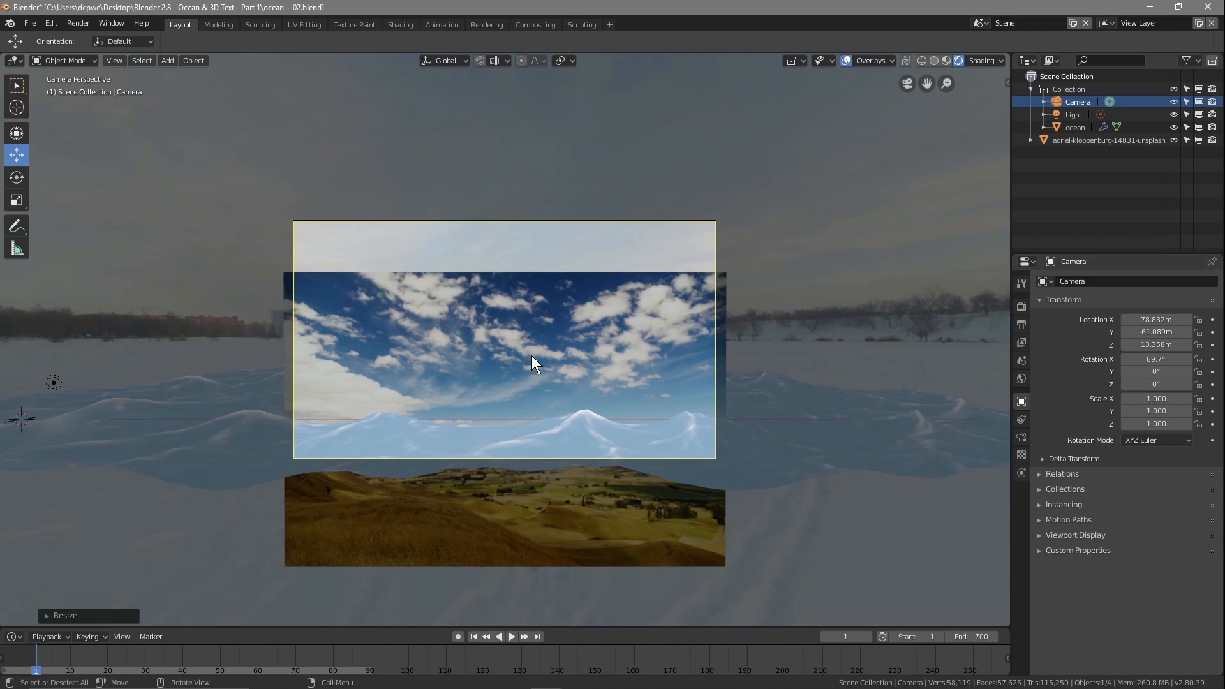
# Step: Rename the Unsplash image plane as "sky background"
pyautogui.click(1117, 140)
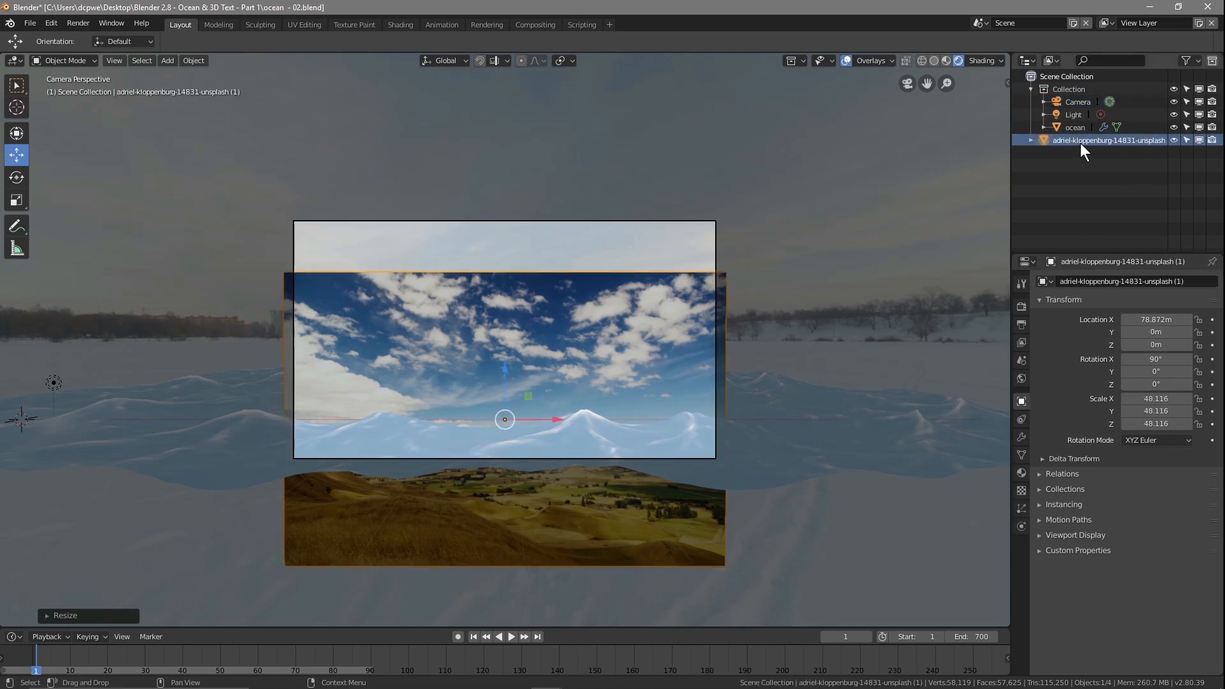
pyautogui.doubleClick(1081, 143)
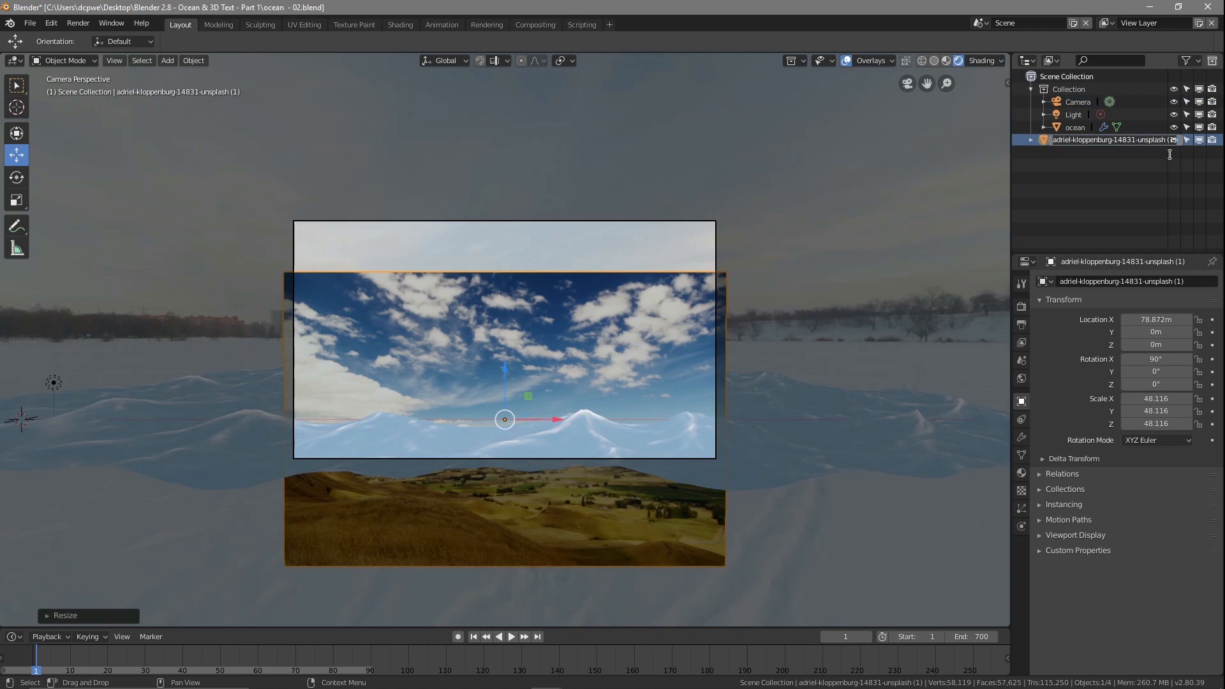
pyautogui.write('sky background')
pyautogui.press('Return')
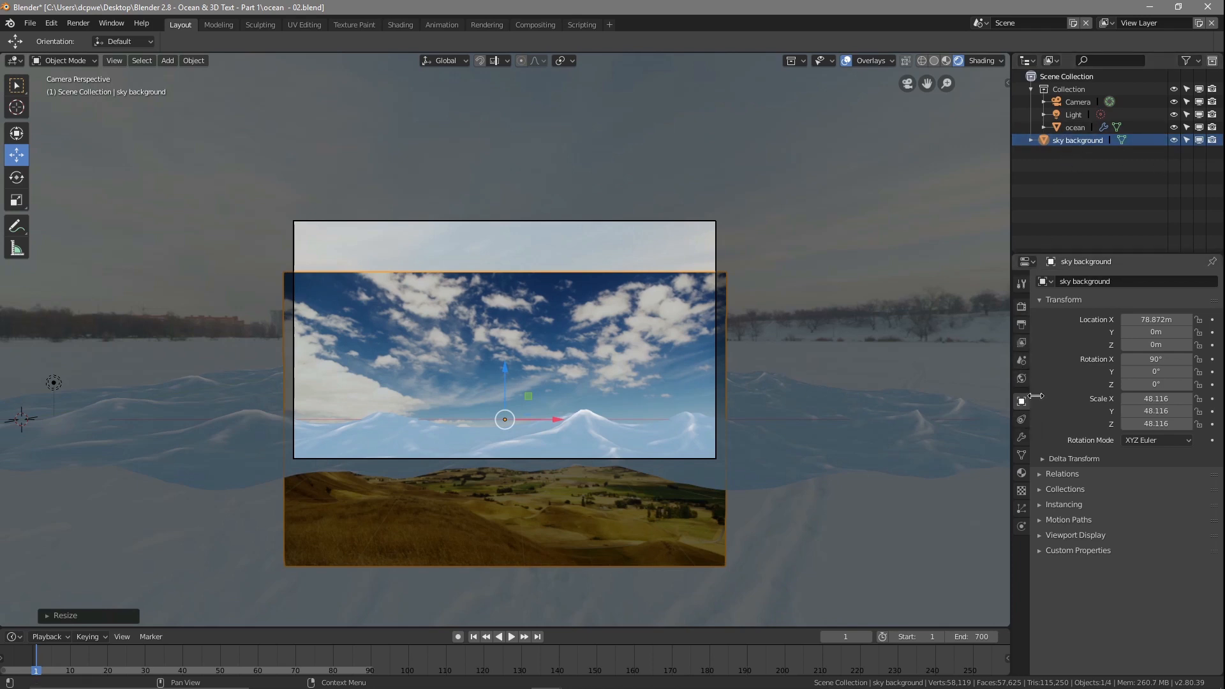
# Step: Move the sky background behind the ocean to about 270.69 m on Y and scale it up to about 256 to cover the camera frame
pyautogui.moveTo(1175, 334); pyautogui.dragTo(1215, 334)
pyautogui.scroll(5, 443, 369)
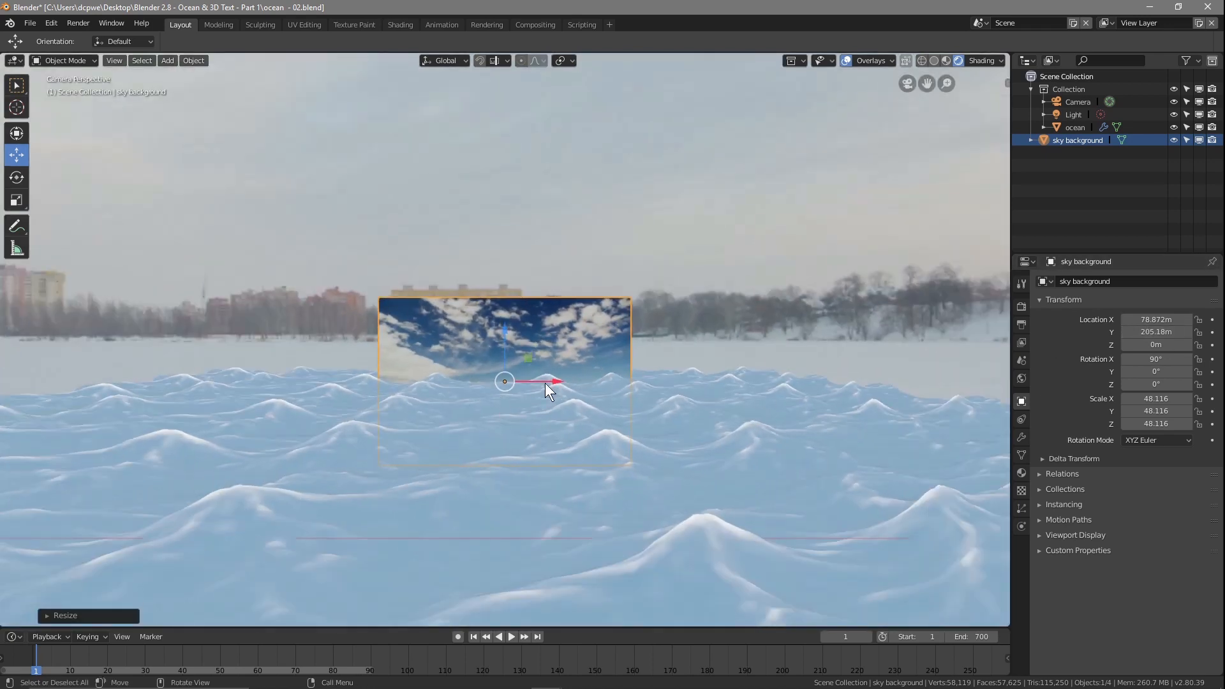
pyautogui.moveTo(1156, 332); pyautogui.dragTo(1098, 333)
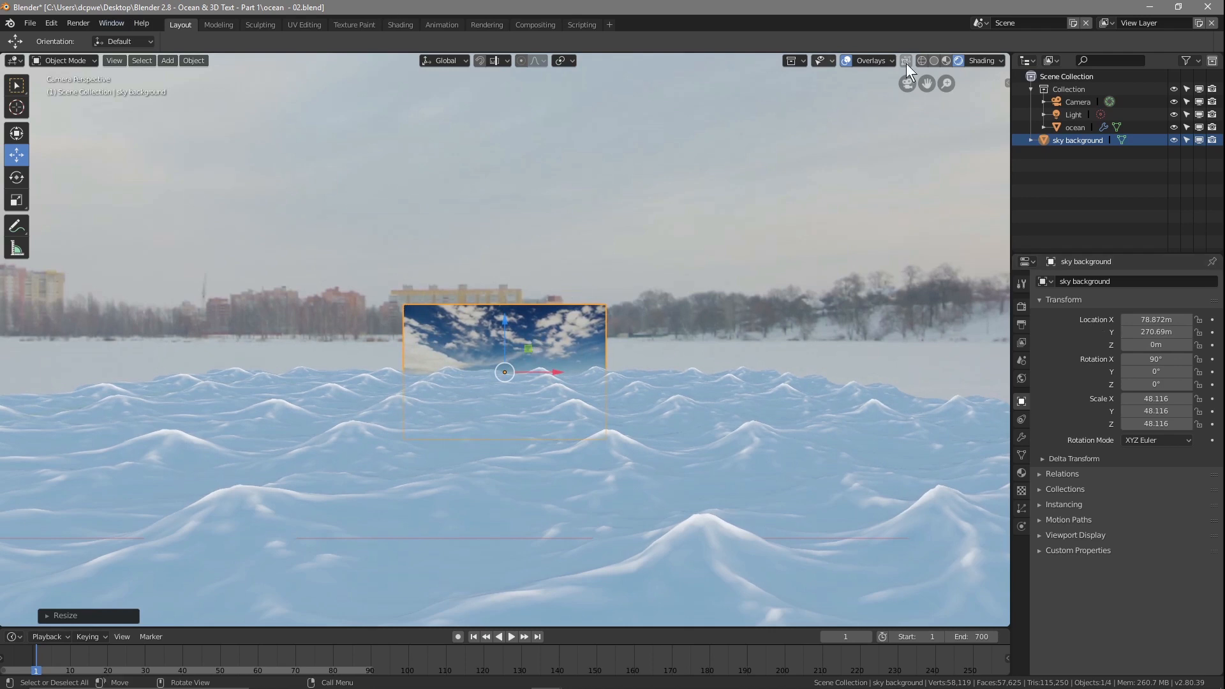
pyautogui.scroll(-2, 659, 364)
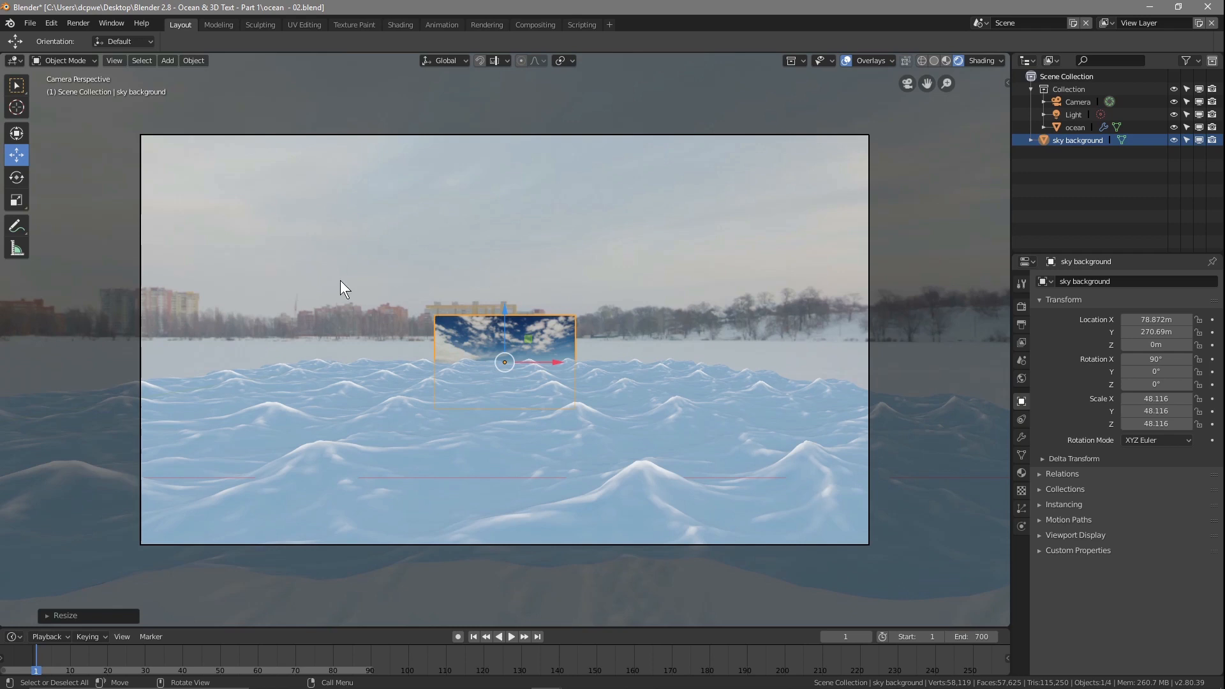
pyautogui.press('s')
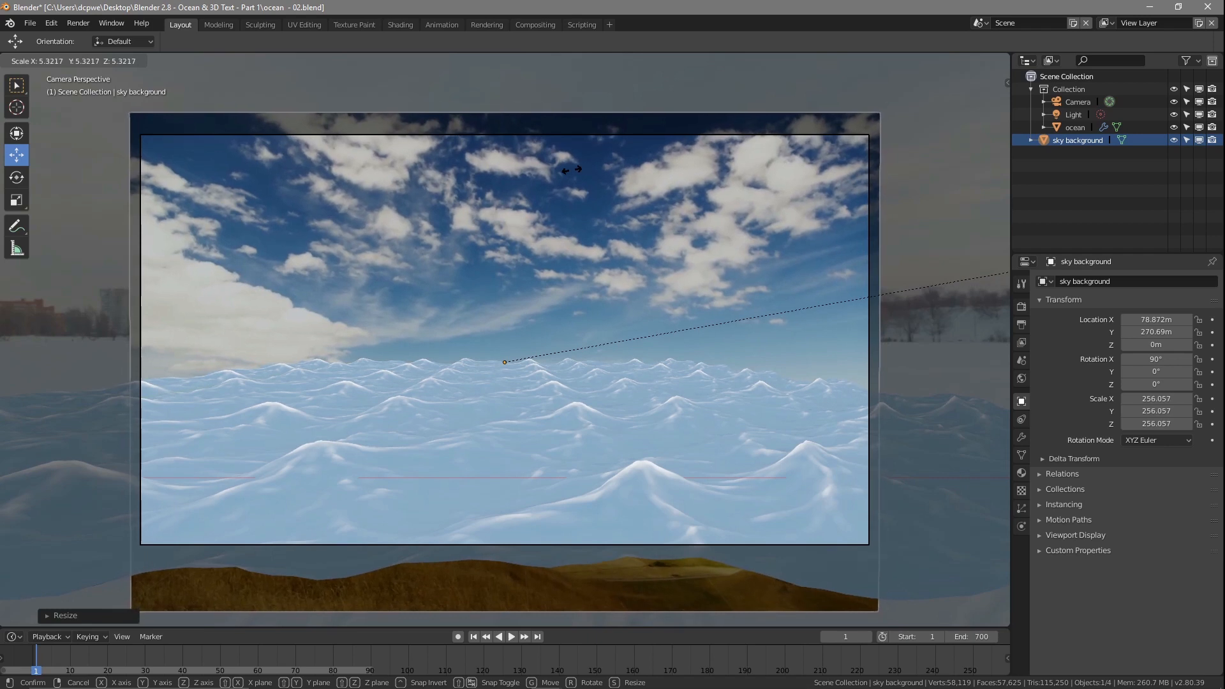
pyautogui.click(571, 170)
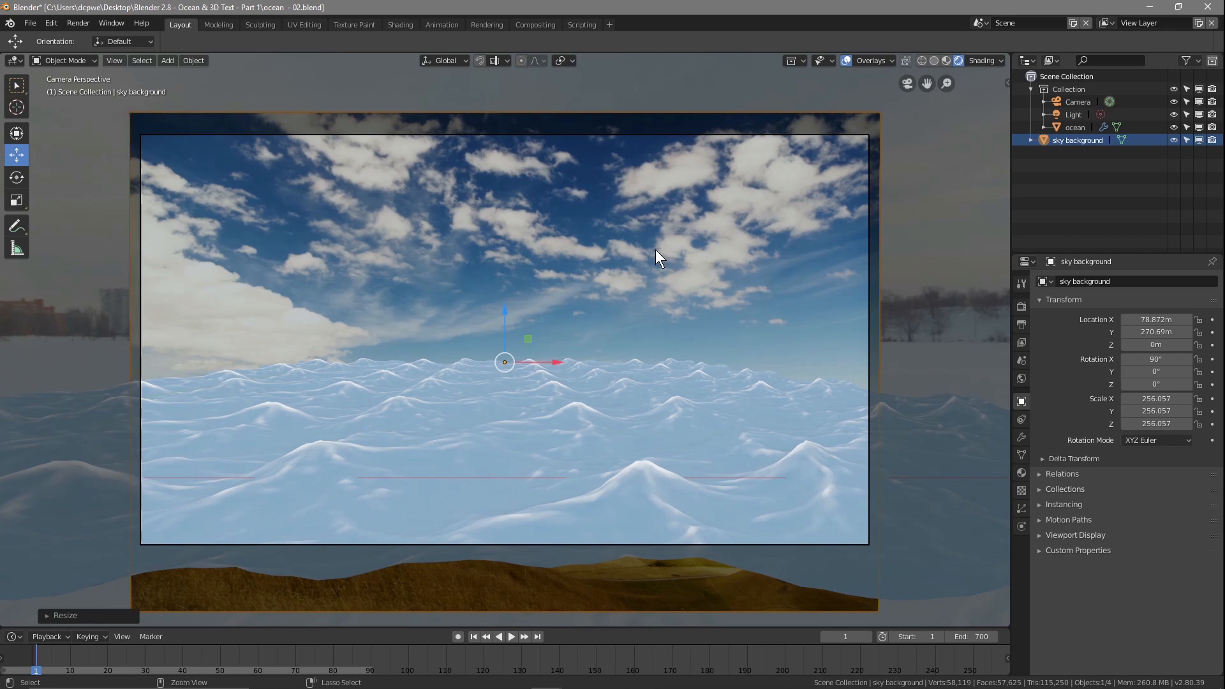
# Step: Save the current file, and save a new version of it as ocean - 03.blend in the same folder
pyautogui.hotkey('ctrl', 's')
pyautogui.click(30, 23)
pyautogui.click(54, 134)
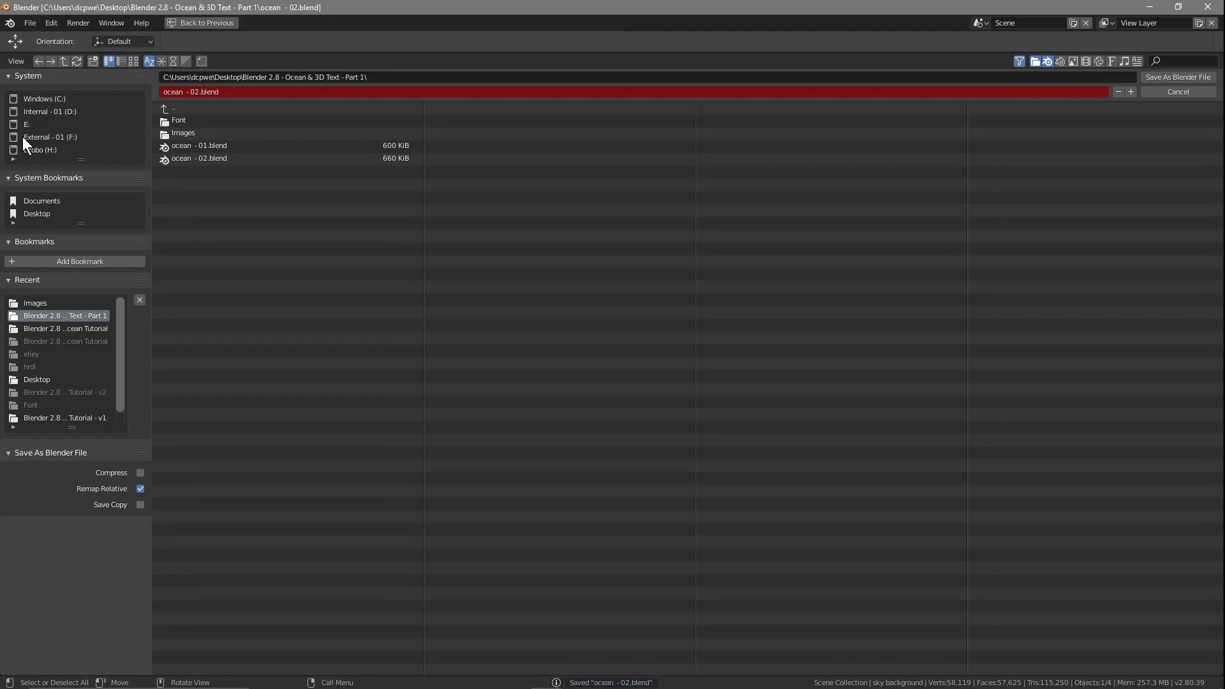
pyautogui.click(199, 92)
pyautogui.press('BackSpace')
pyautogui.write('3')
pyautogui.press('Return')
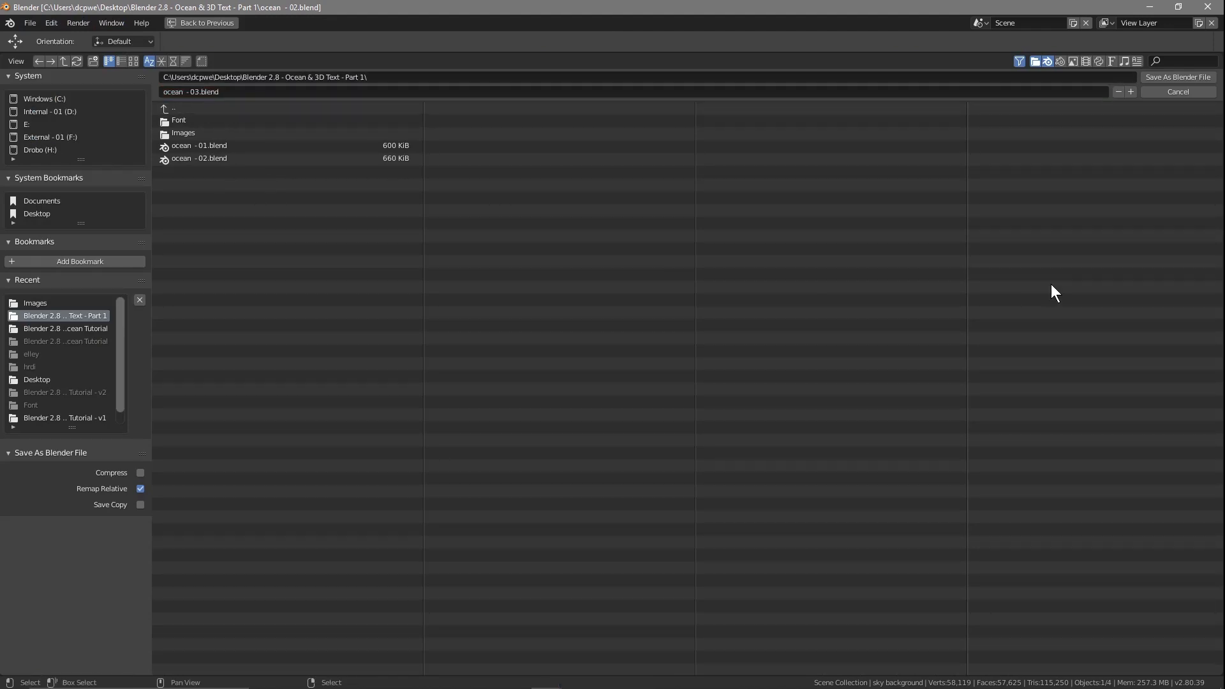
pyautogui.click(1174, 77)
# Step: Render the current frame to check the ocean against the sky, and close the render window
pyautogui.press('F12')
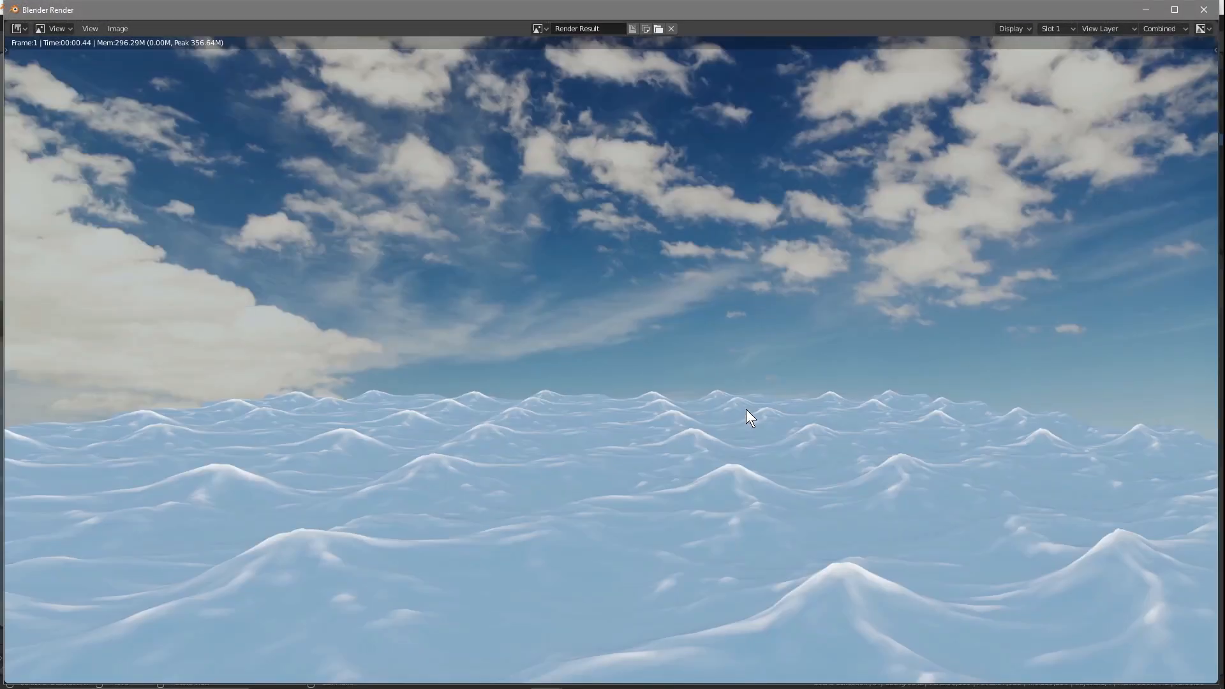
pyautogui.click(1204, 10)
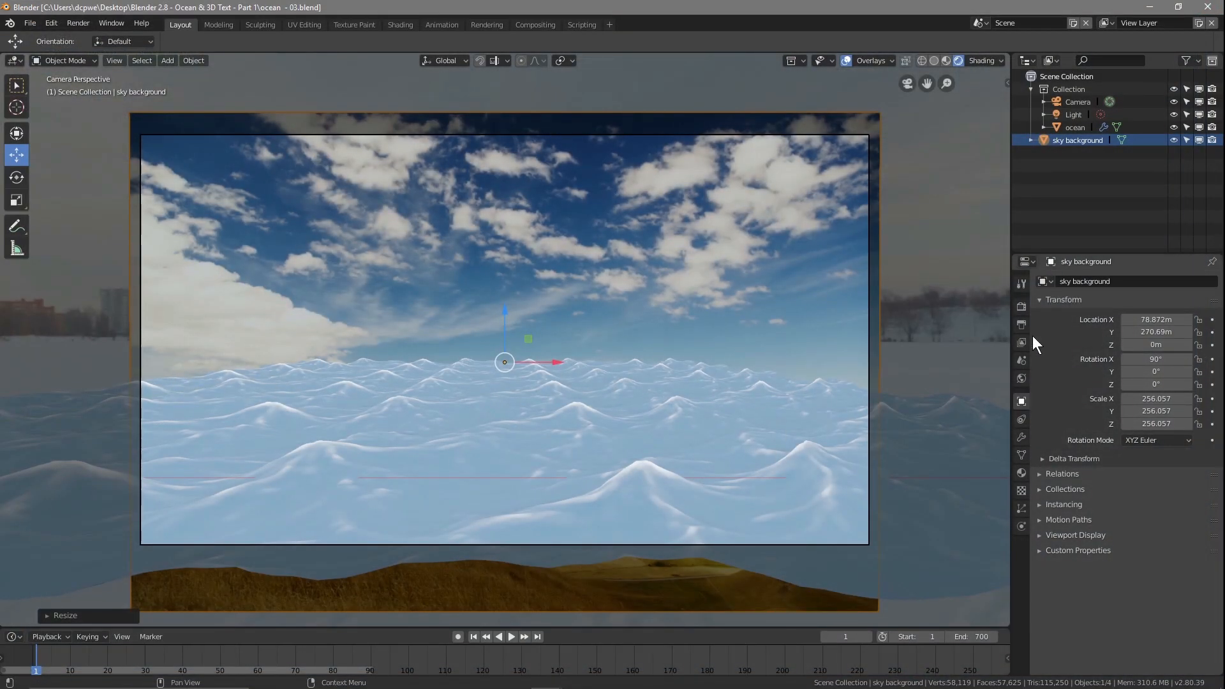
# Step: Increase Repeat X of the ocean's Ocean modifier to 6
pyautogui.click(1073, 127)
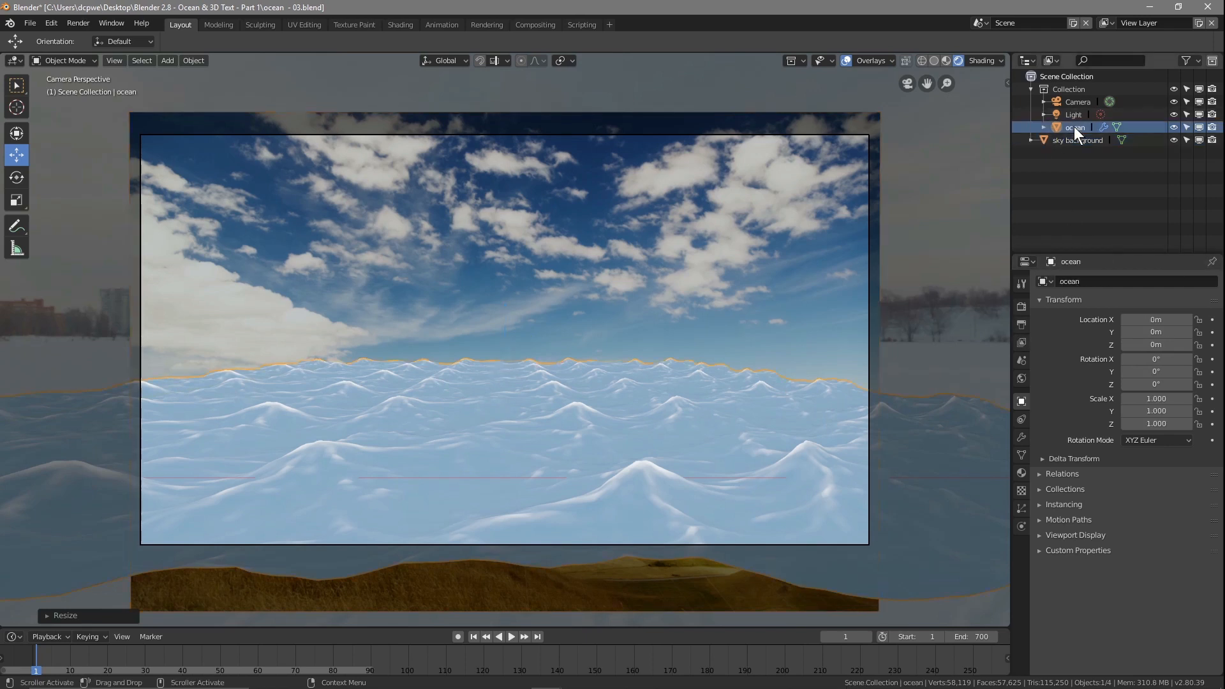
pyautogui.click(1021, 436)
pyautogui.click(1120, 350)
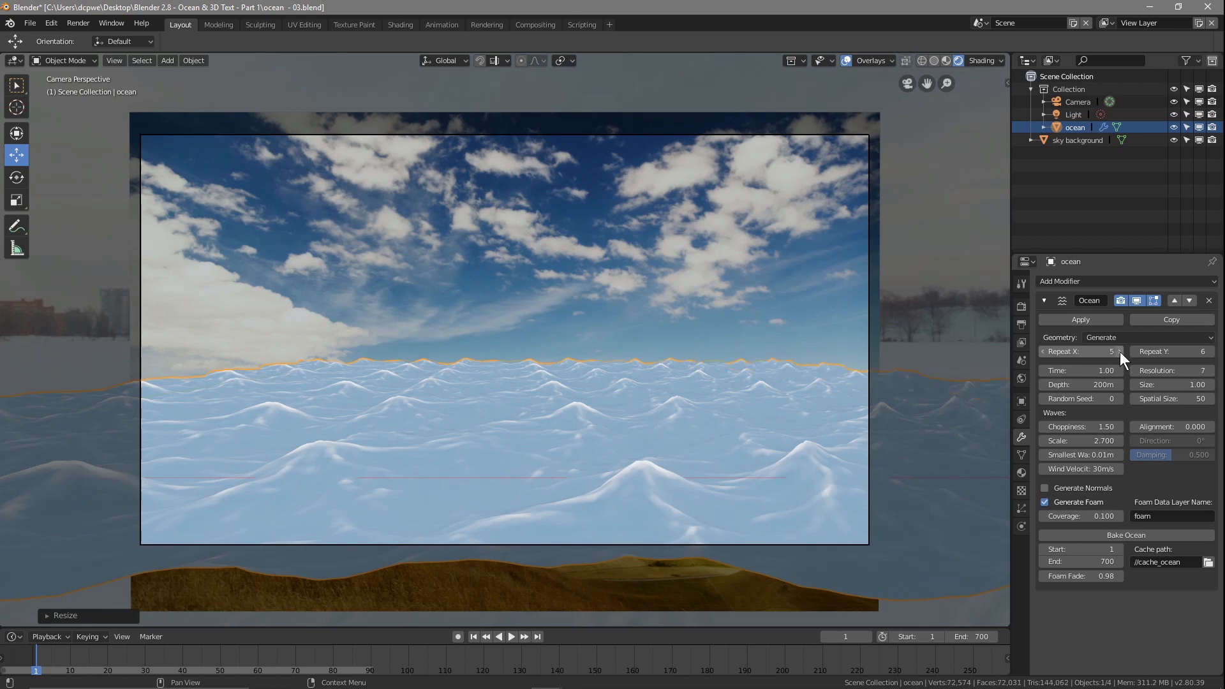
pyautogui.click(1120, 351)
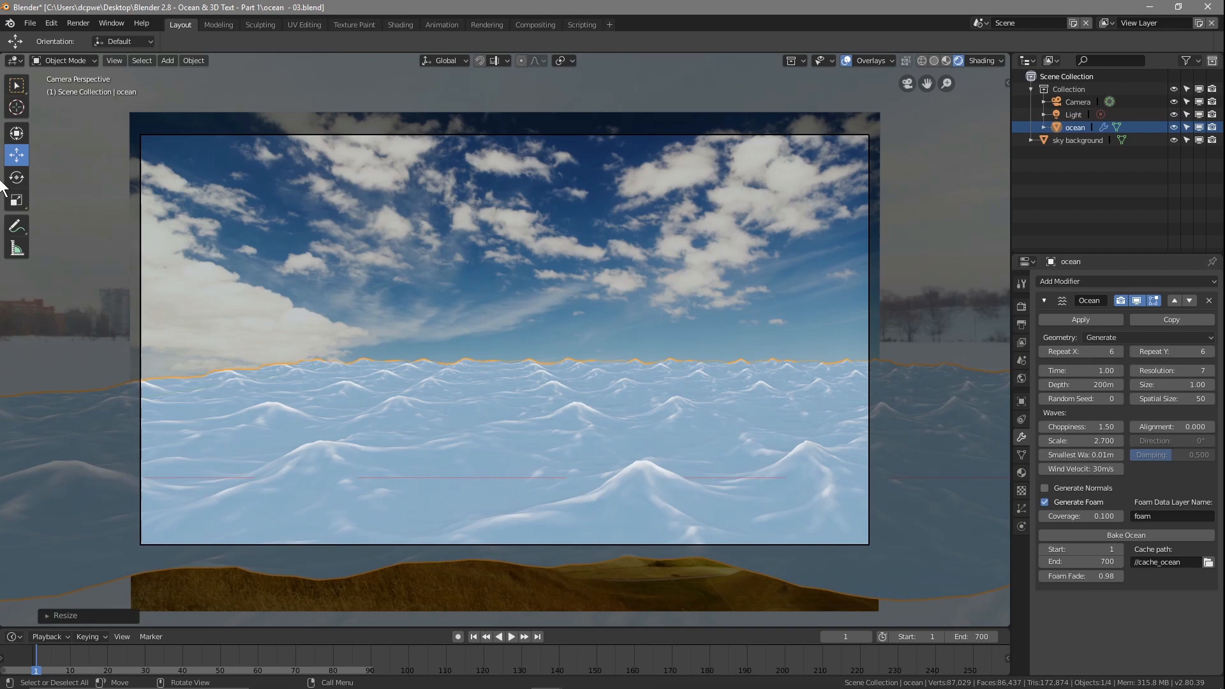
# Step: Move the ocean along X in the negative direction so that its far edge spans the camera frame
pyautogui.scroll(-4, 441, 412)
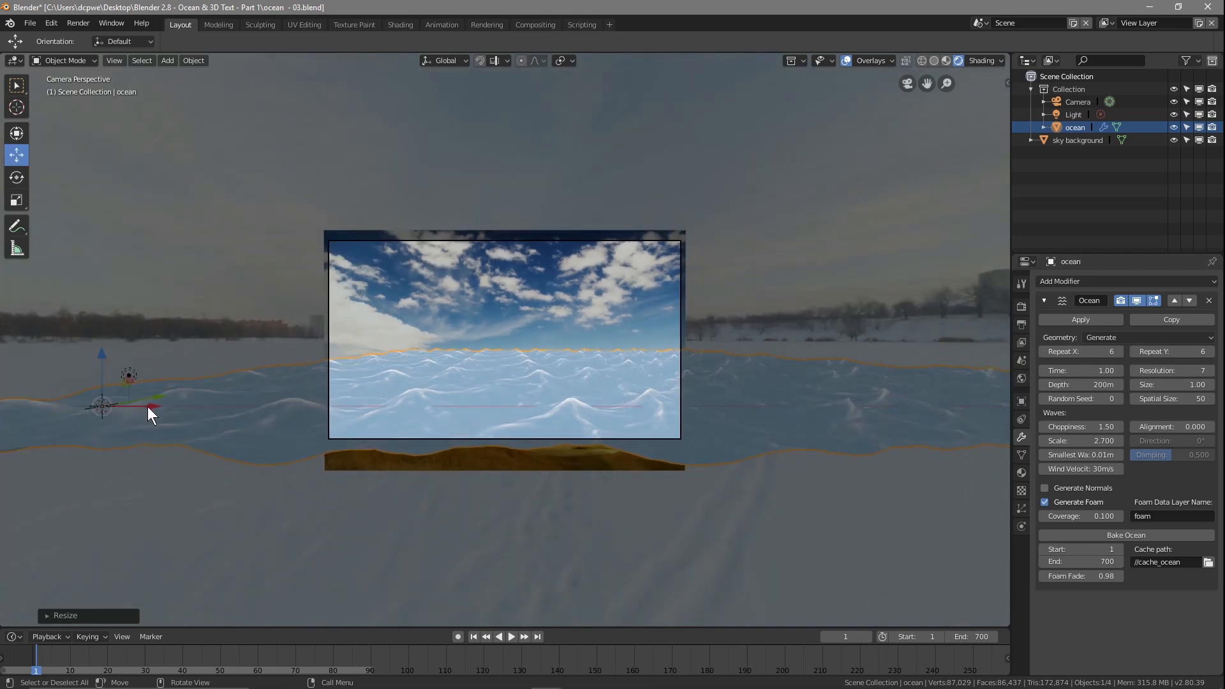
pyautogui.press('g')
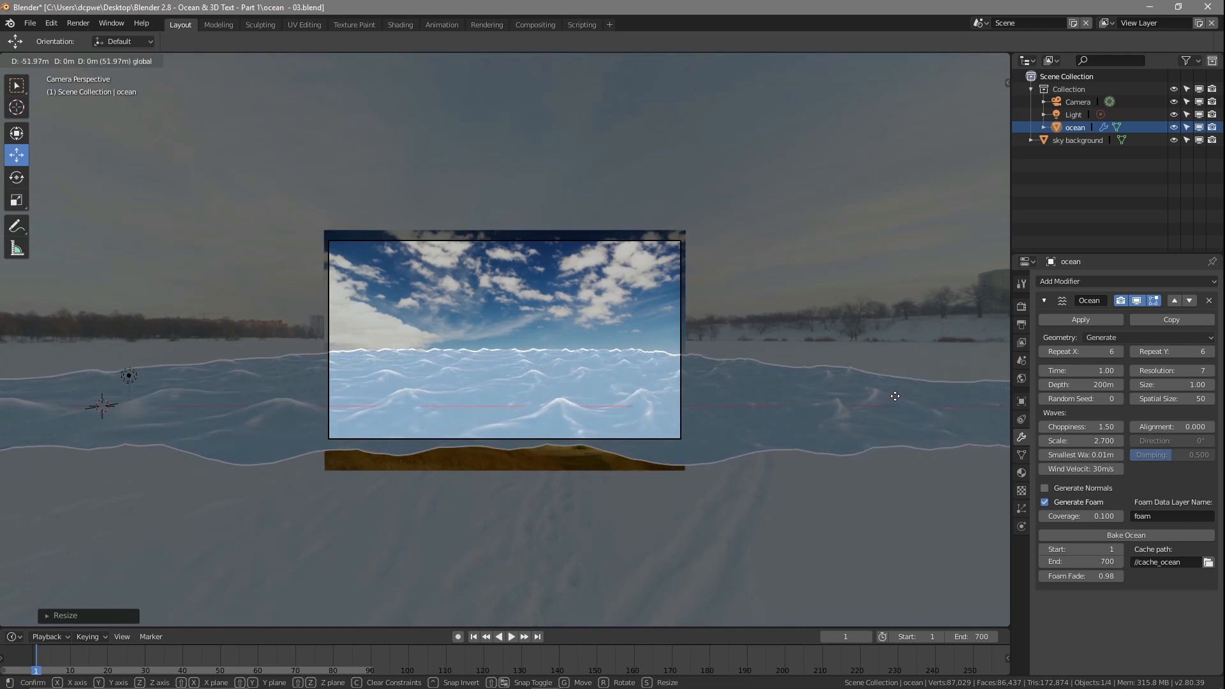
pyautogui.click(895, 397)
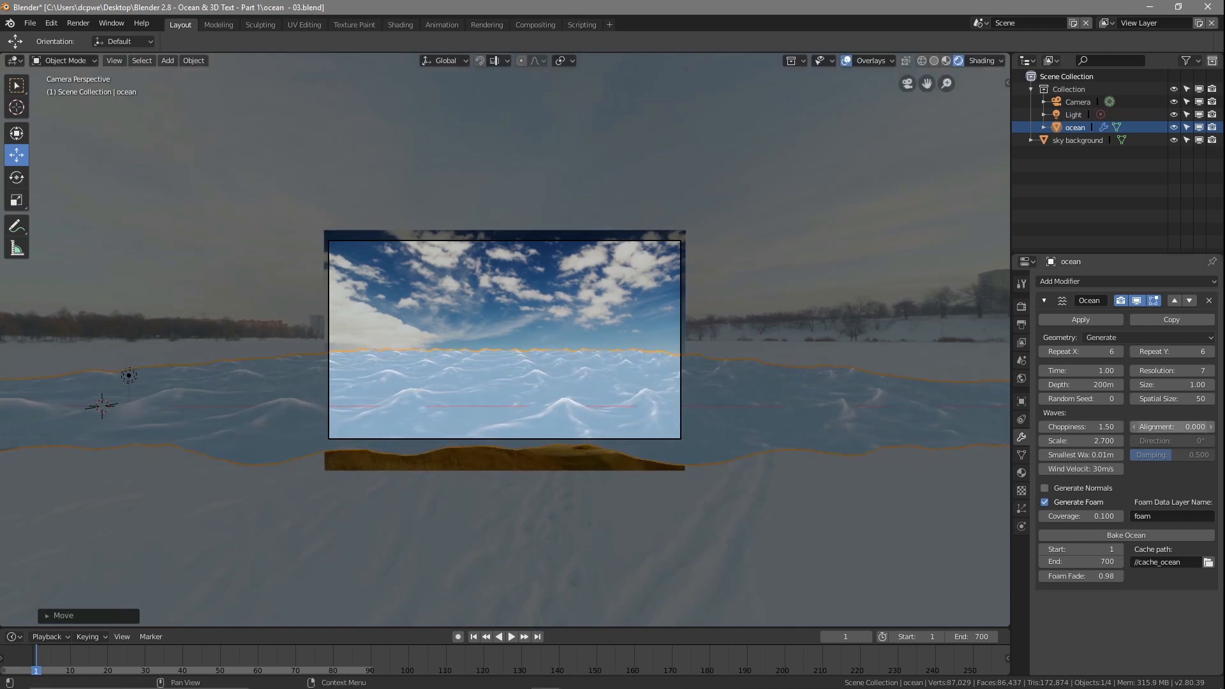
# Step: Examine the extended ocean from a free perspective and through the camera, and render the current frame to check the horizon
pyautogui.press('KP_0')
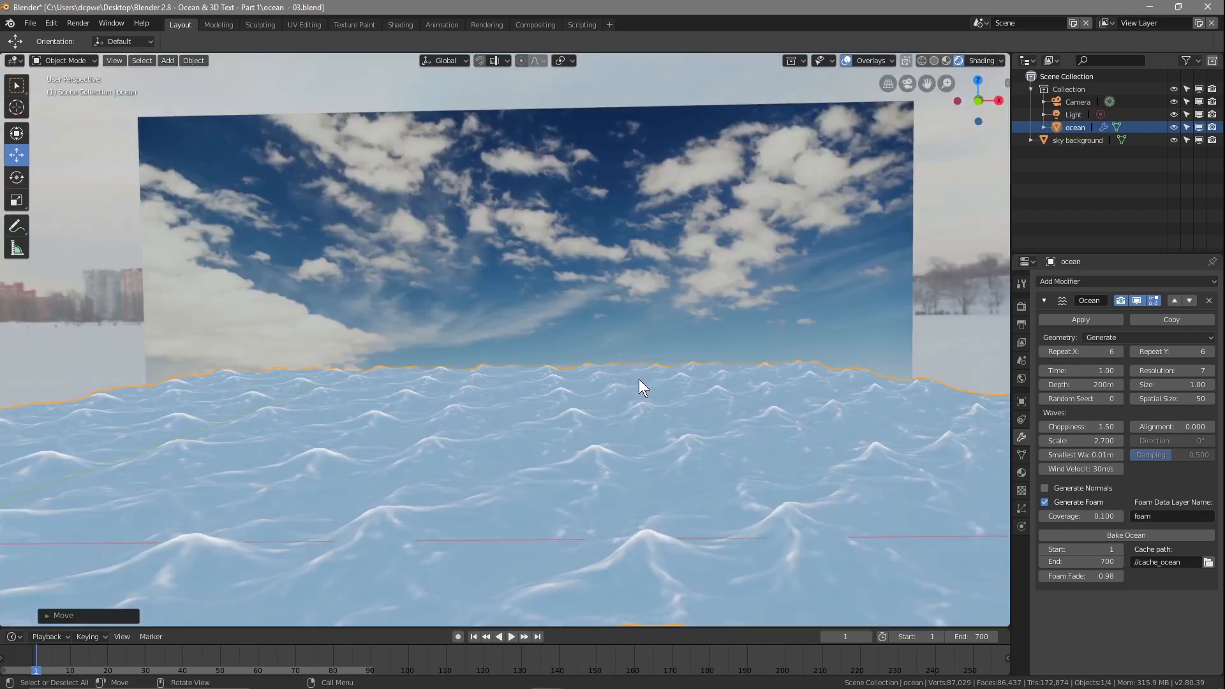
pyautogui.press('KP_0')
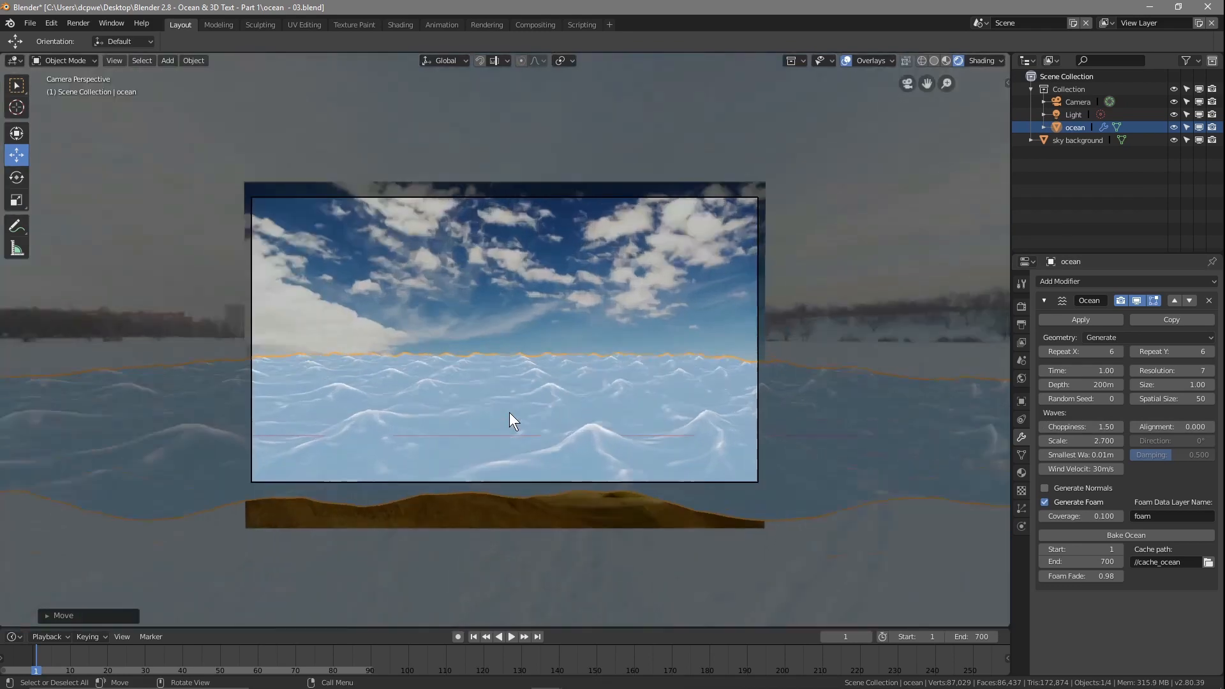
pyautogui.press('KP_0')
pyautogui.press('KP_0')
pyautogui.press('KP_0')
pyautogui.press('KP_0')
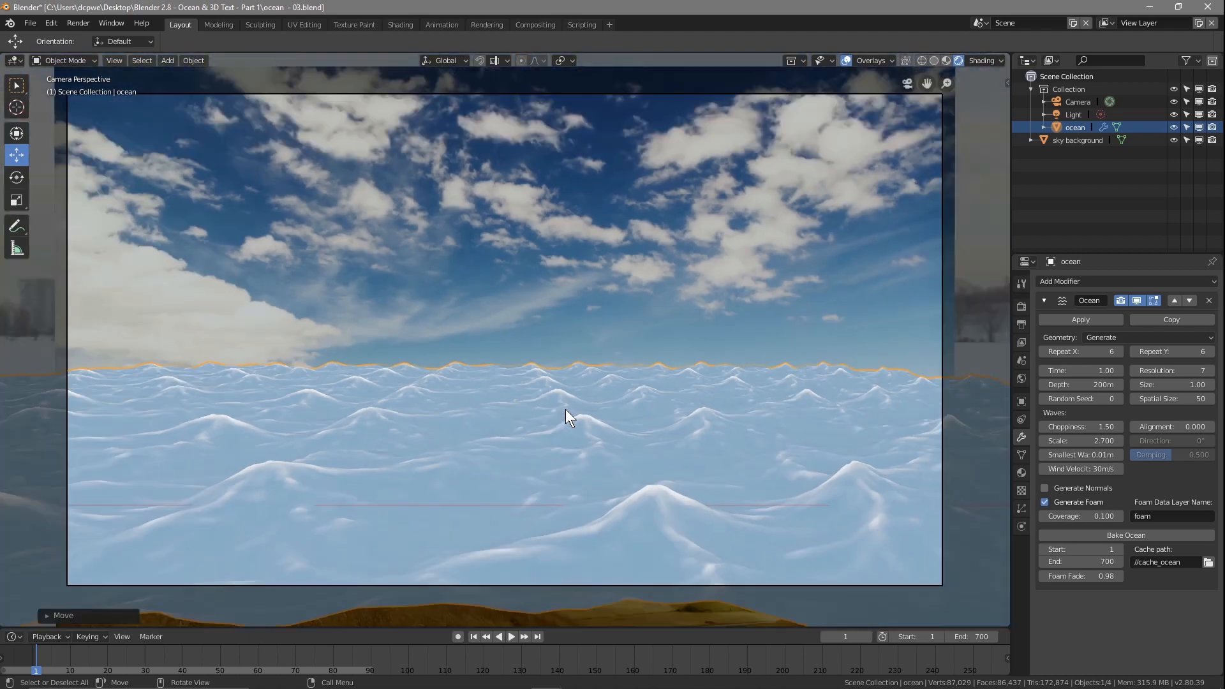
pyautogui.press('F12')
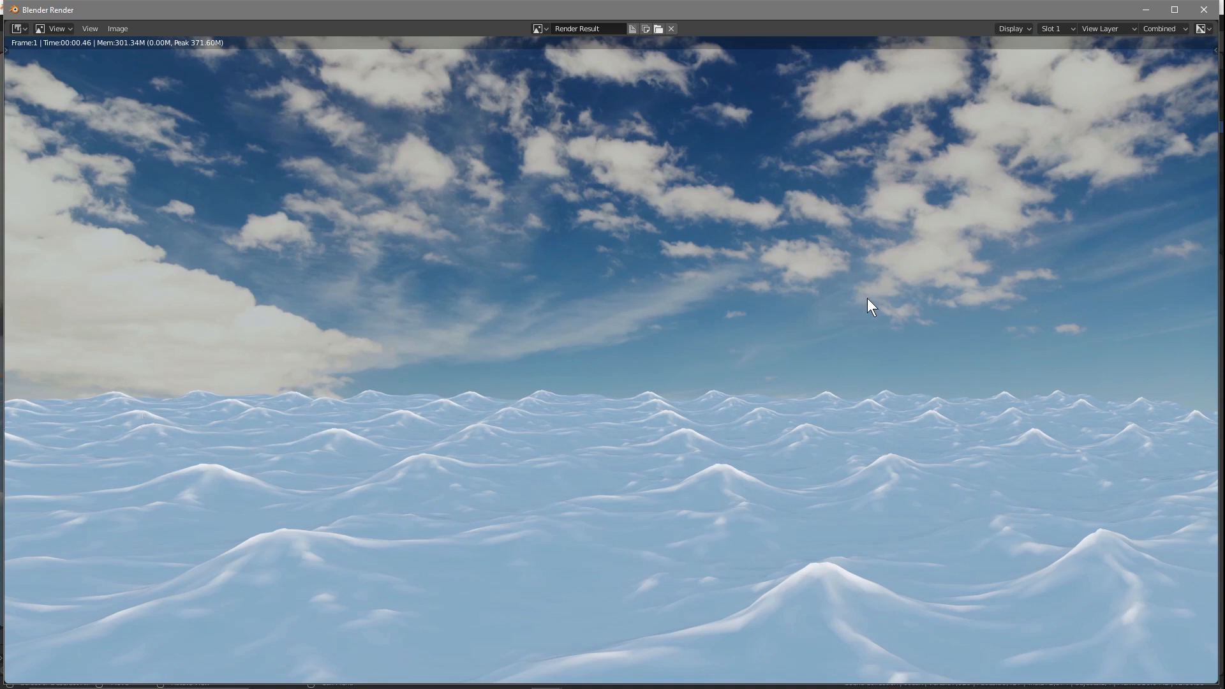
pyautogui.click(1205, 16)
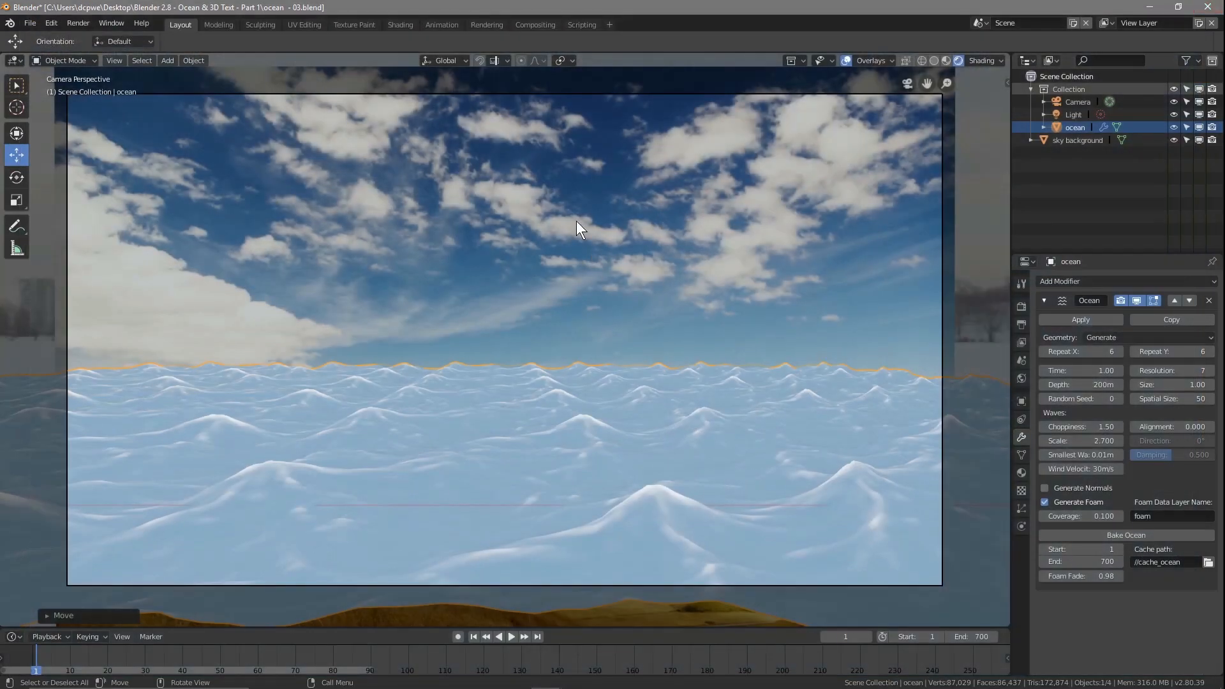
# Step: Raise the sky background along Z to show its lower clouds above the horizon, and scale it up by about 1.03
pyautogui.click(445, 203)
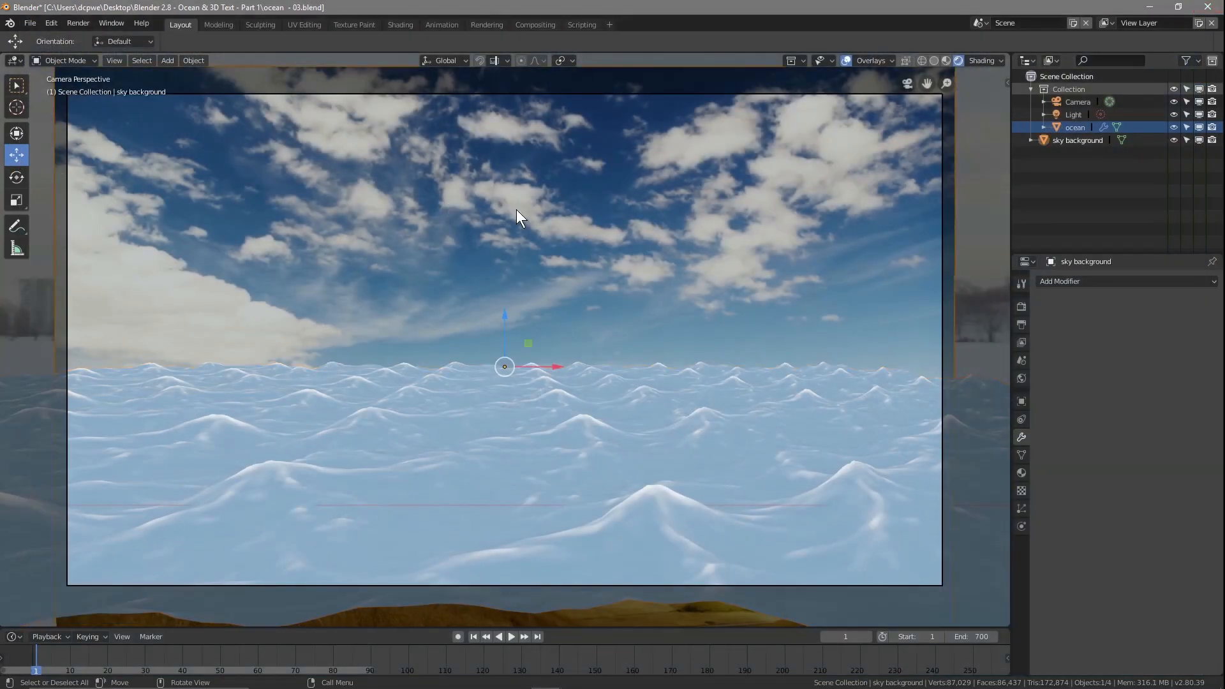
pyautogui.moveTo(501, 328); pyautogui.dragTo(501, 264)
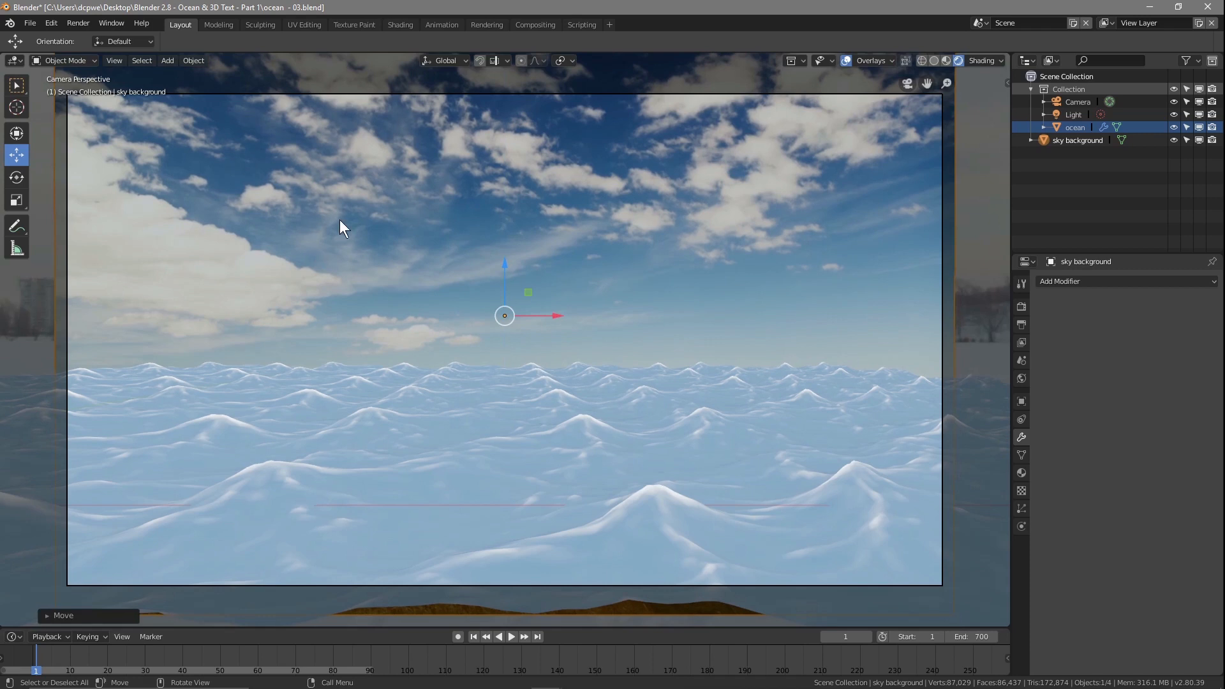
pyautogui.press('s')
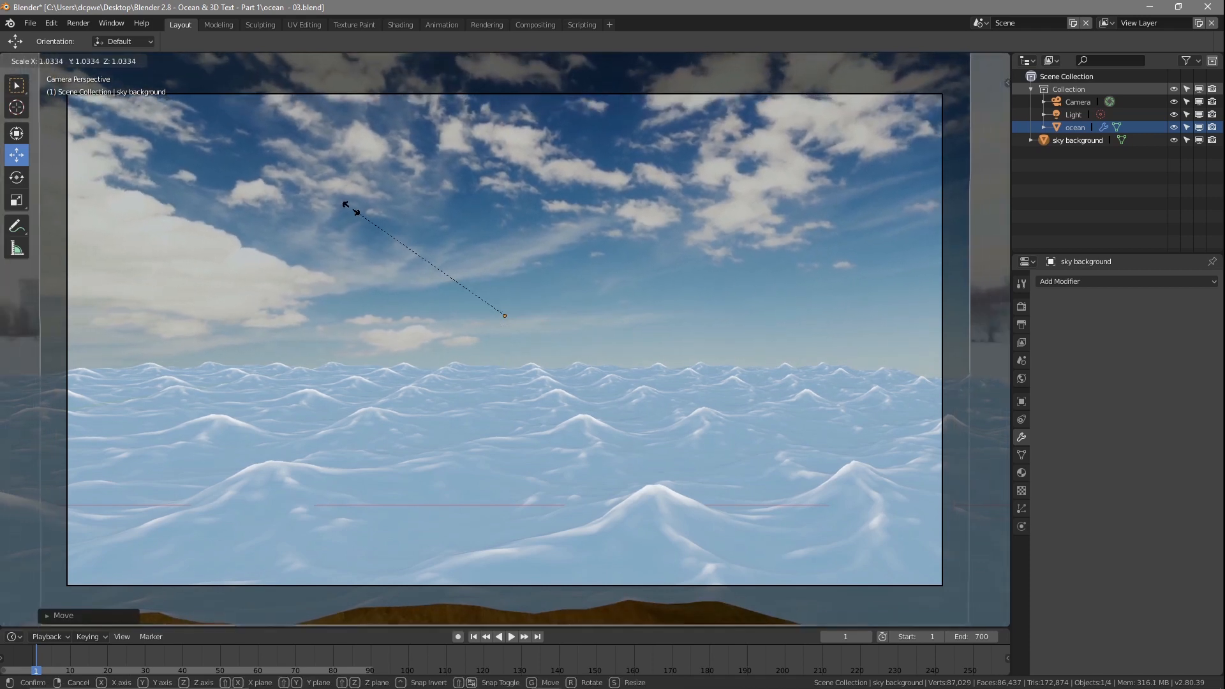
pyautogui.click(350, 207)
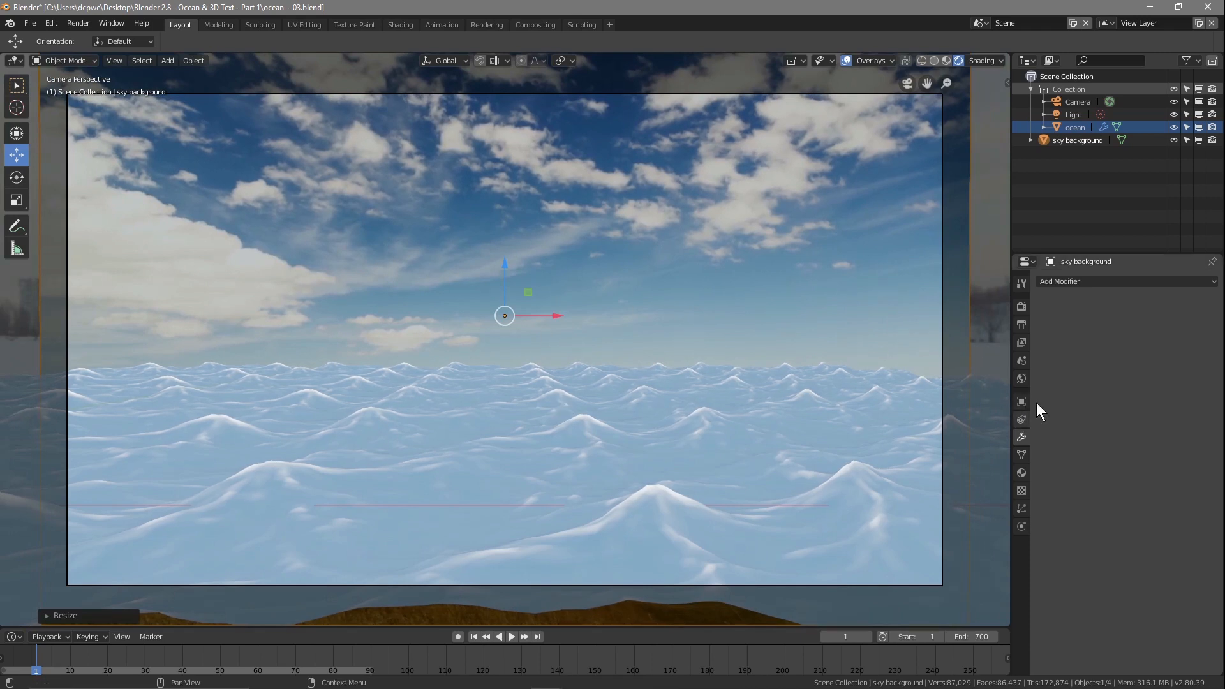
# Step: Turn on automatic keyframing and keyframe the ocean's Ocean modifier Time at 1.00 on frame 1
pyautogui.click(1082, 129)
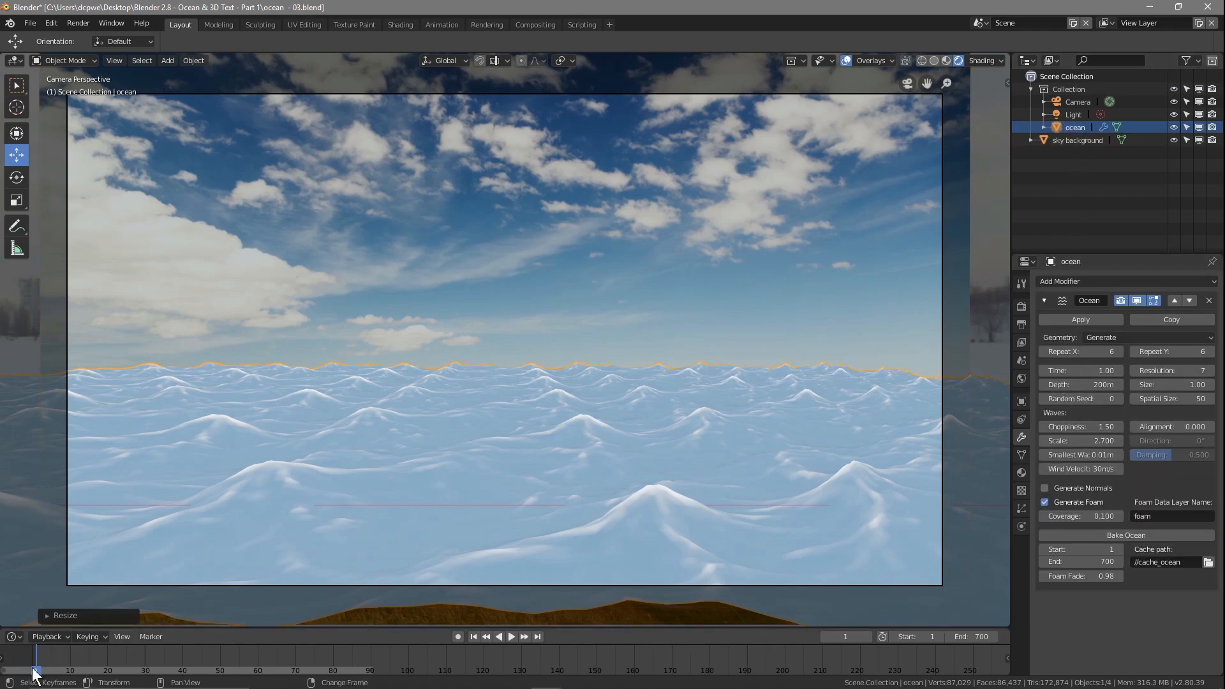
pyautogui.click(457, 636)
pyautogui.scroll(-4, 553, 656)
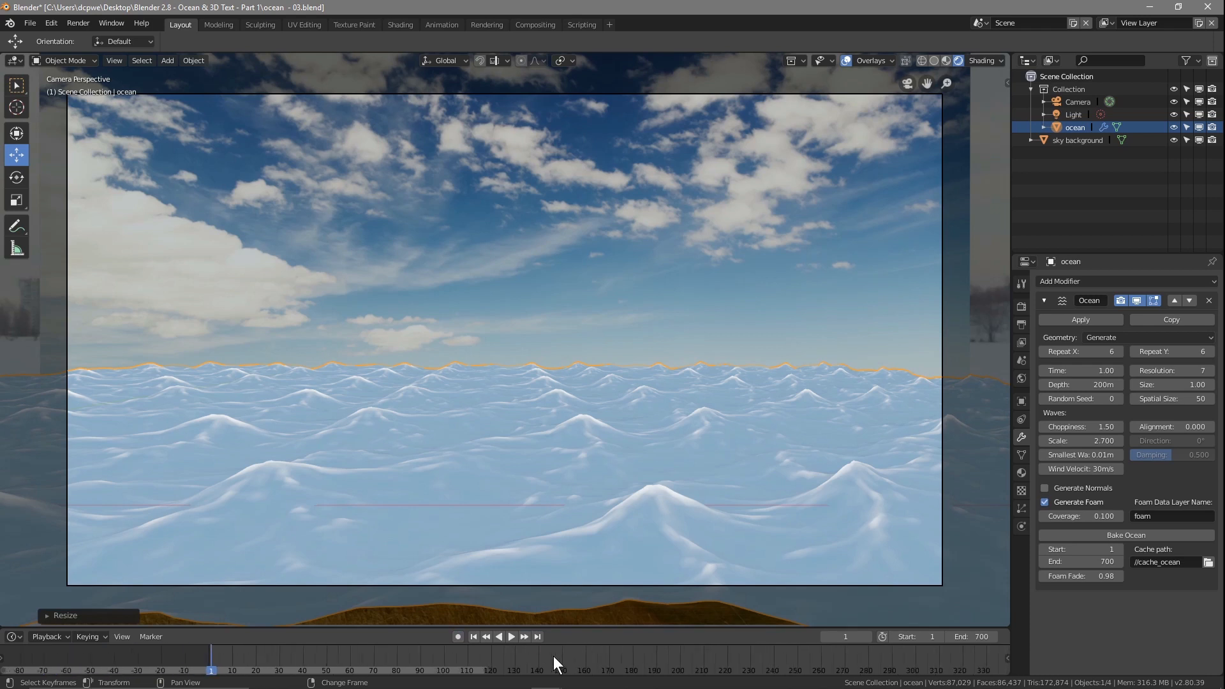
pyautogui.scroll(-1, 553, 656)
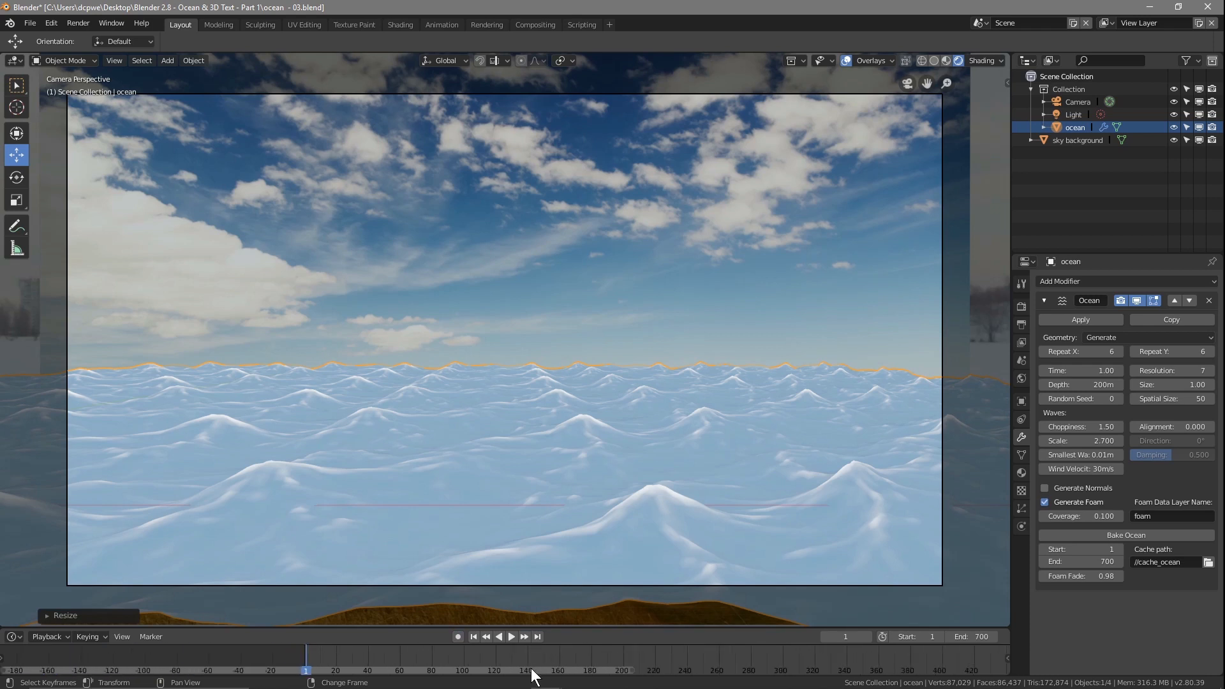
pyautogui.moveTo(651, 655); pyautogui.dragTo(350, 670, button='middle')
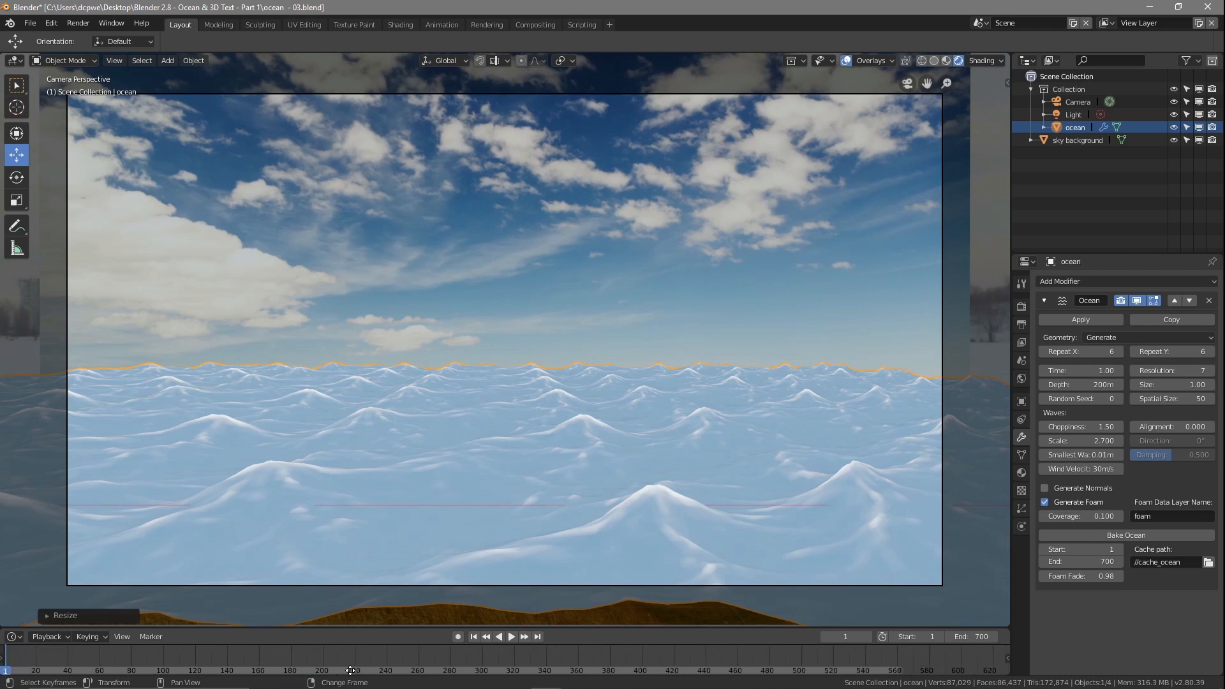
pyautogui.scroll(-2, 544, 653)
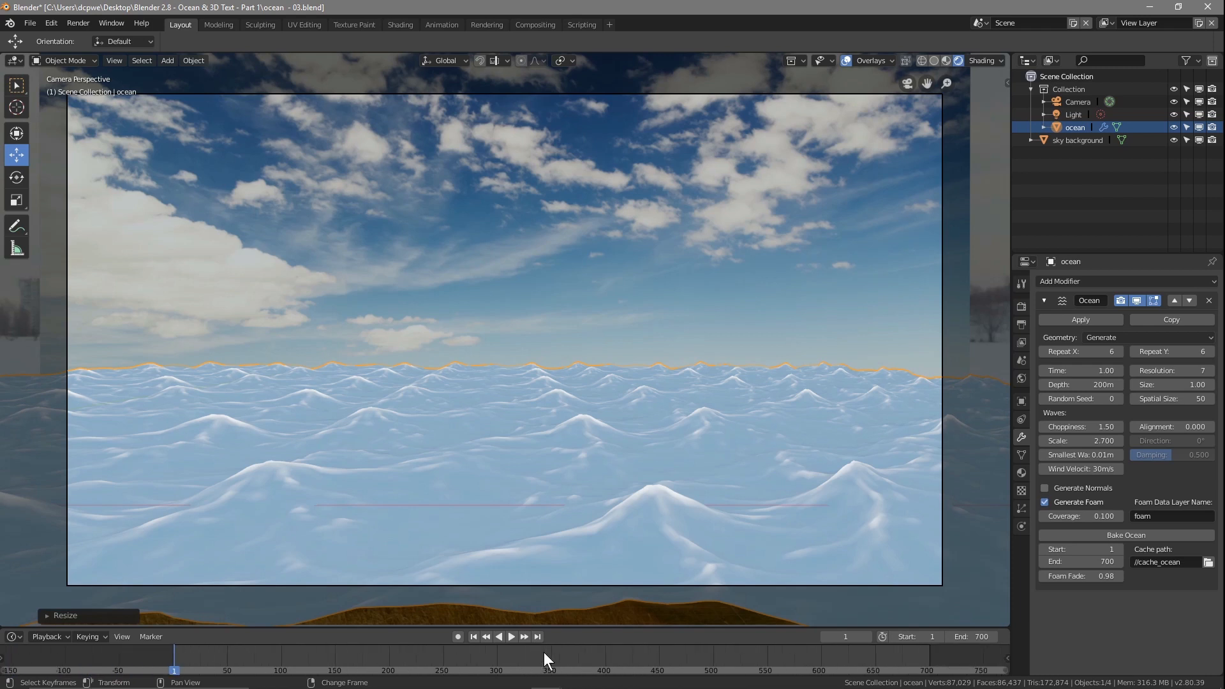
pyautogui.moveTo(544, 658); pyautogui.dragTo(485, 662, button='middle')
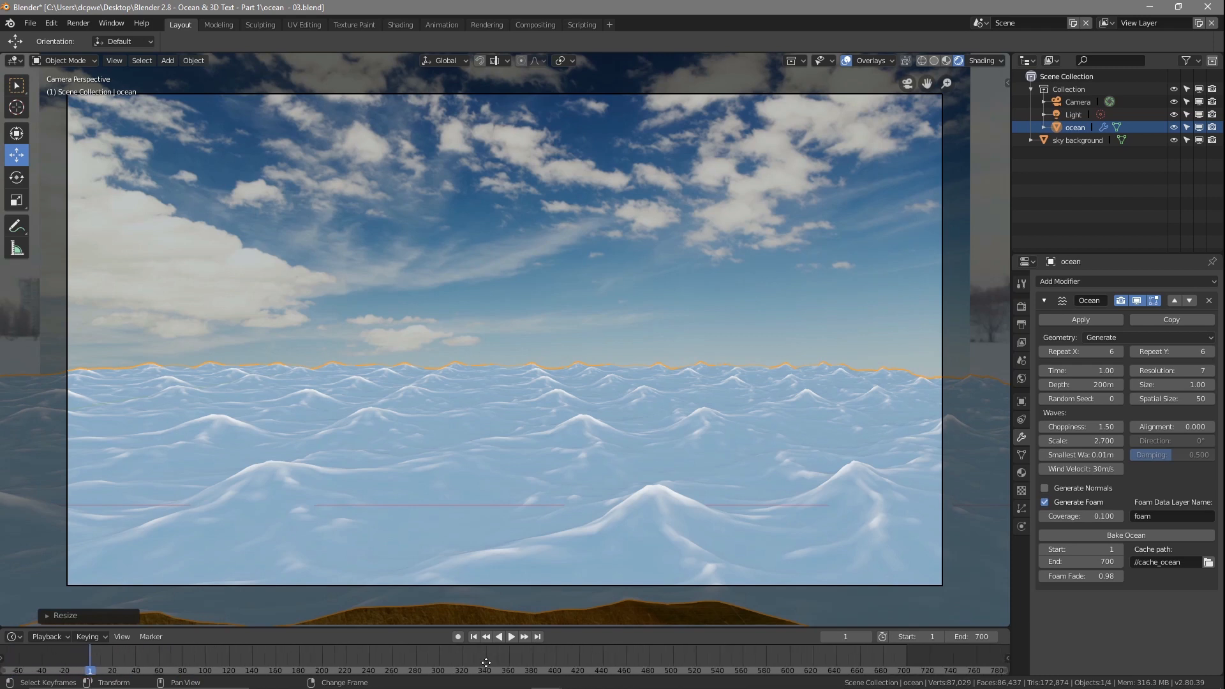
pyautogui.scroll(2, 492, 664)
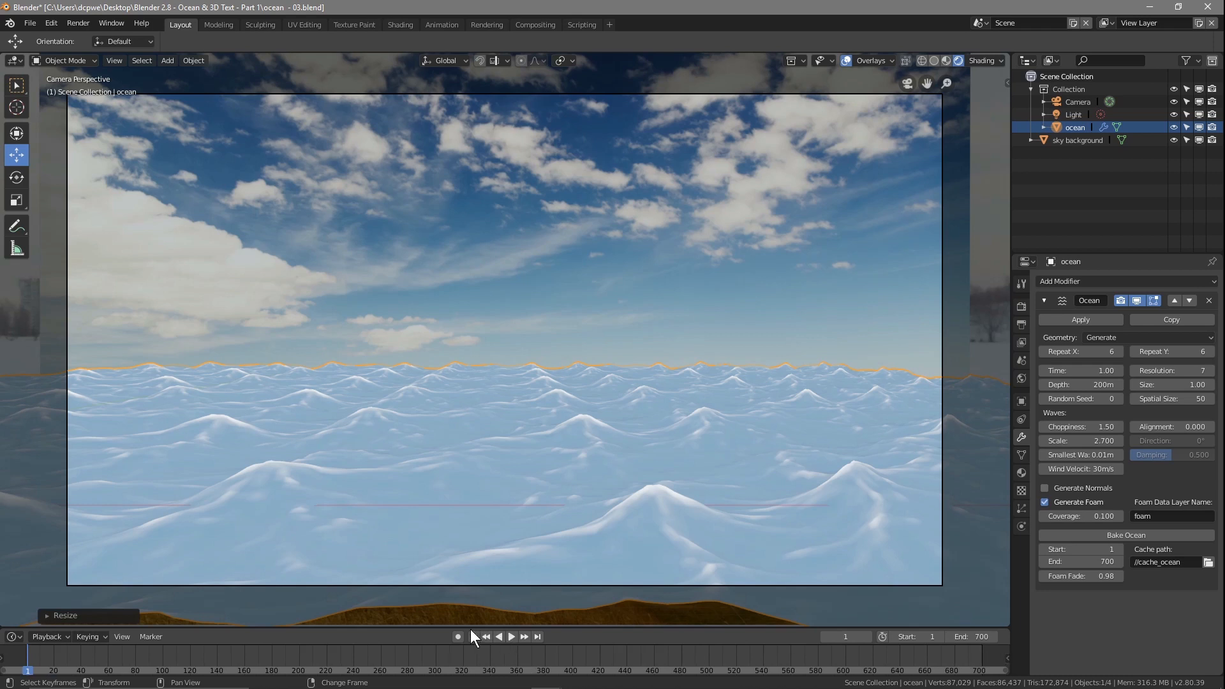
pyautogui.click(1084, 371)
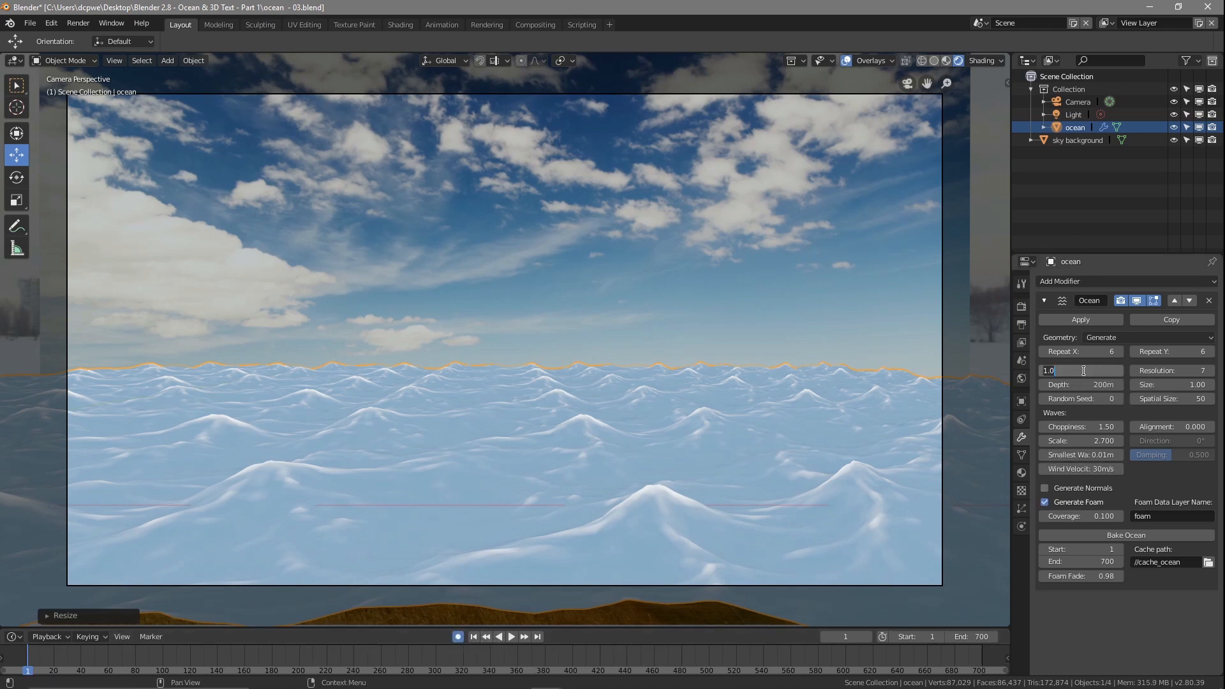
pyautogui.press('Return')
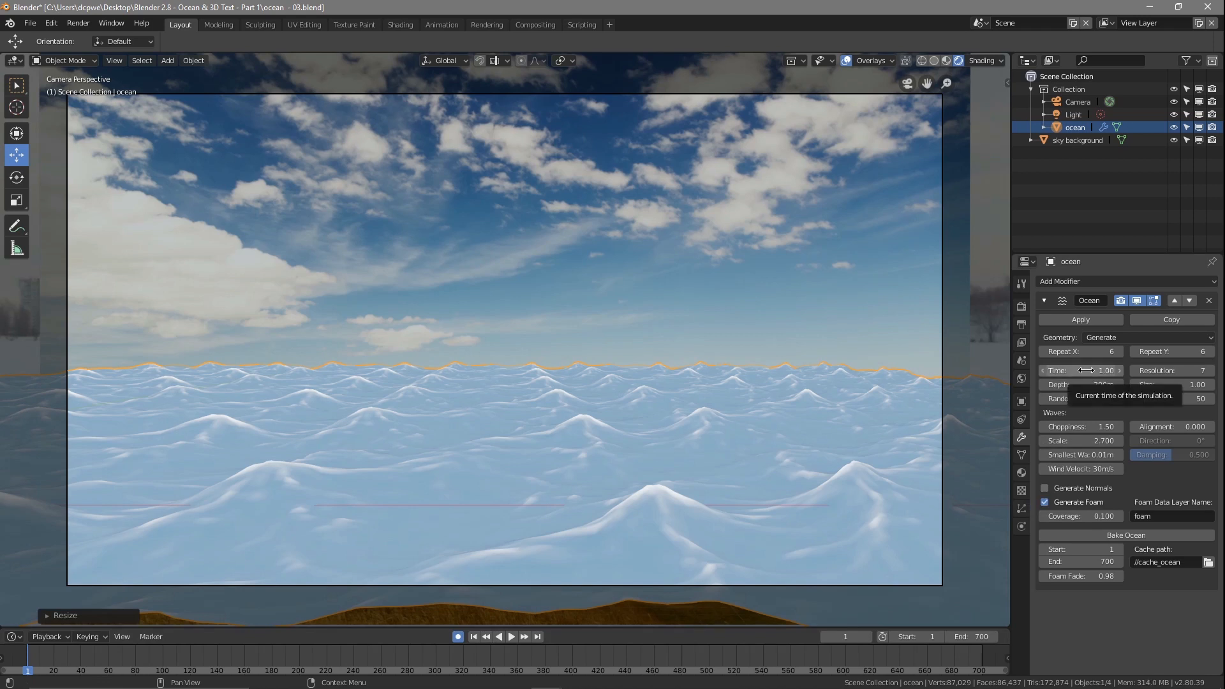
pyautogui.press('i')
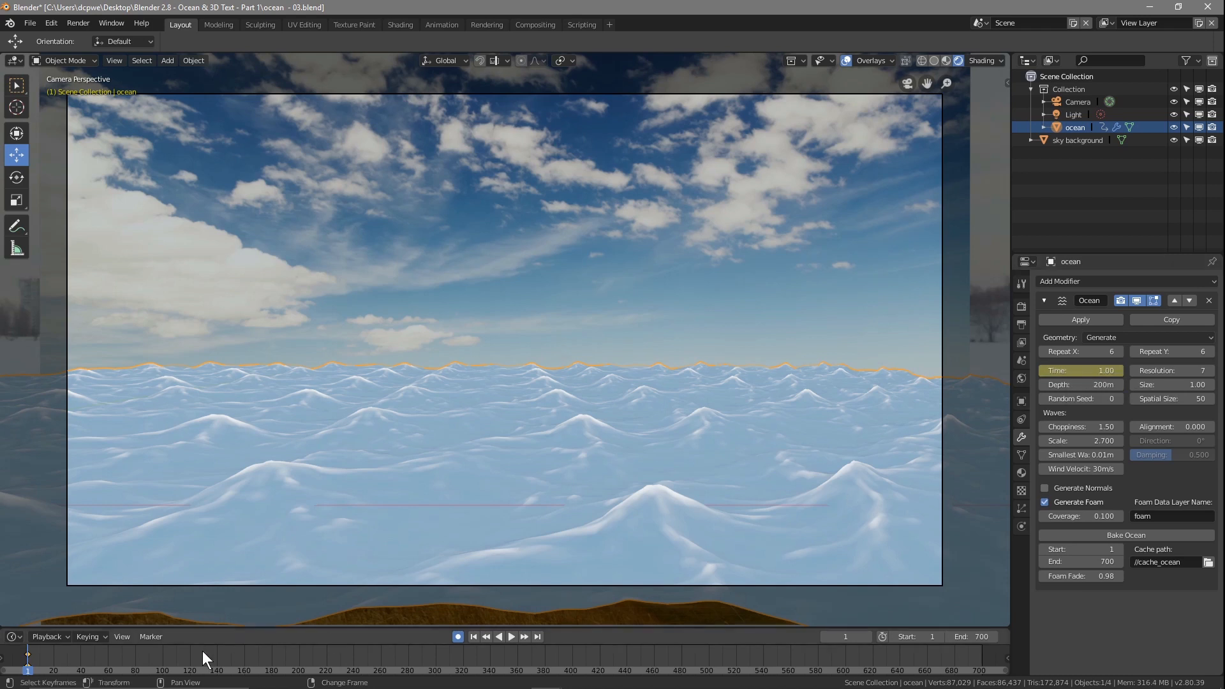
# Step: Keyframe the Ocean modifier's Time at 10.00 on frame 700
pyautogui.moveTo(27, 670); pyautogui.dragTo(982, 649)
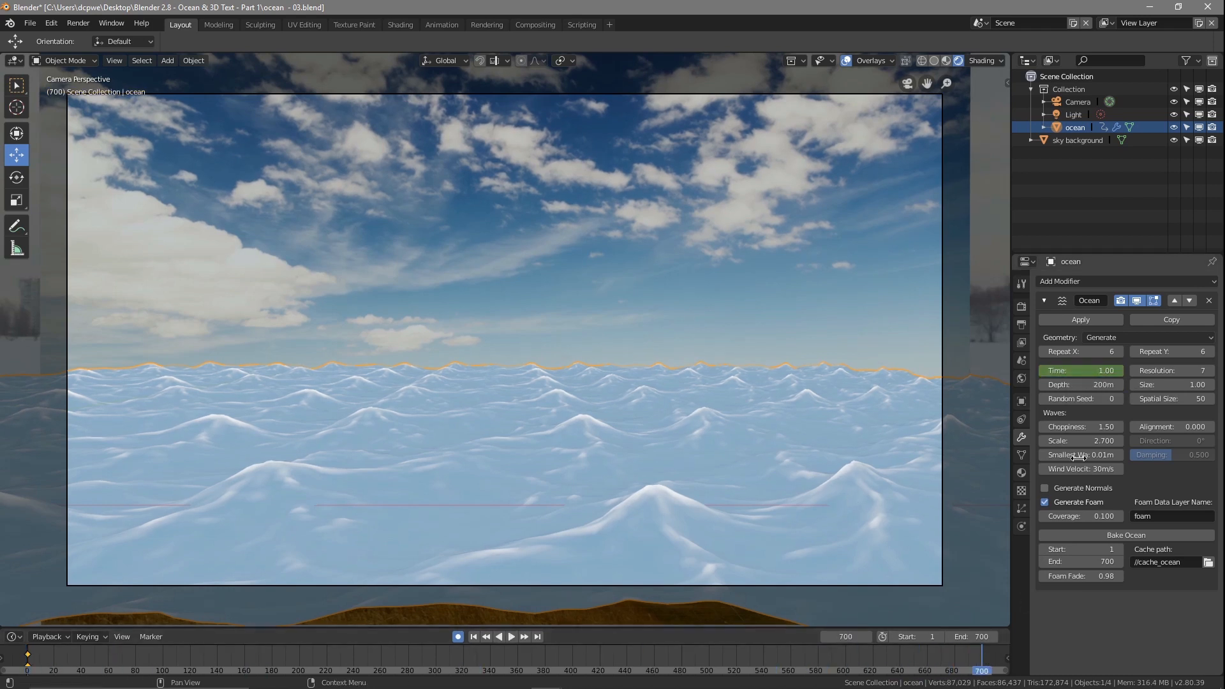
pyautogui.press('i')
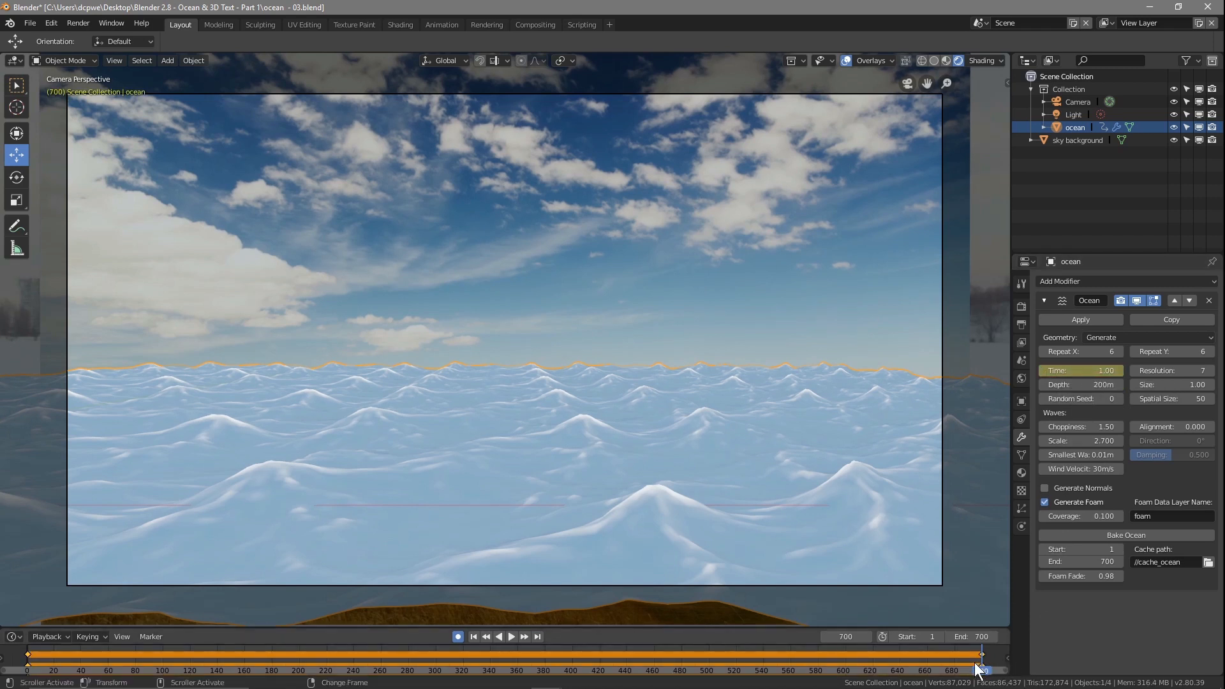
pyautogui.doubleClick(1078, 371)
pyautogui.write('10')
pyautogui.press('Return')
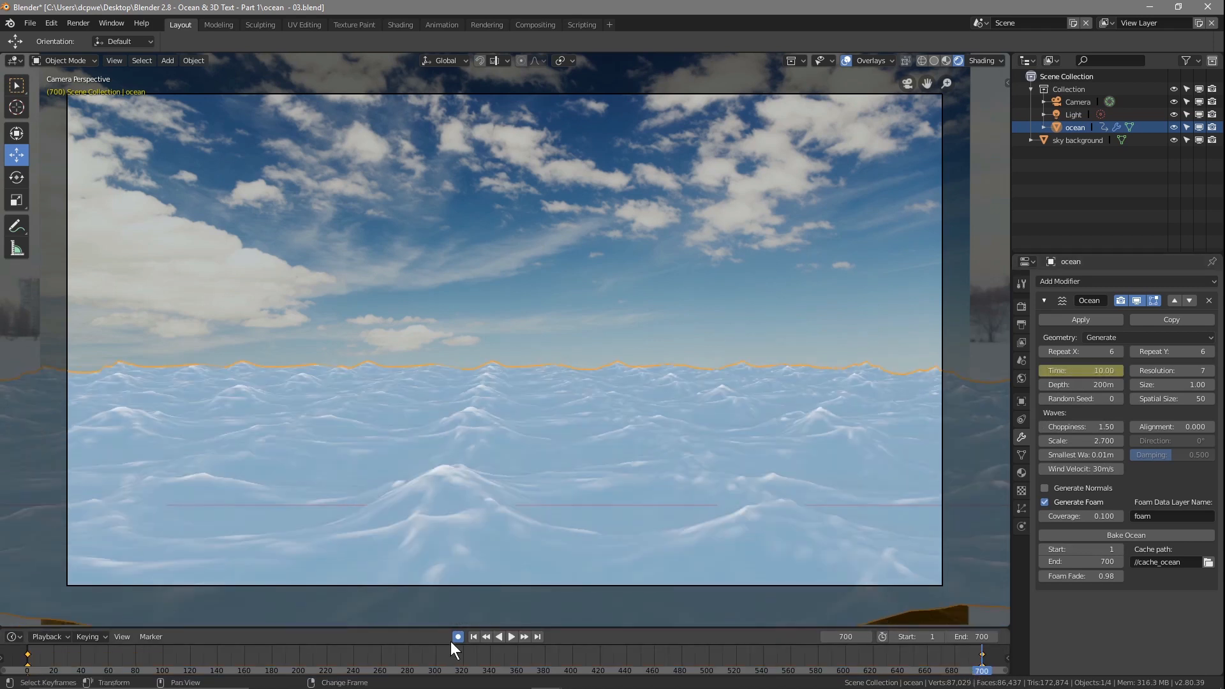
# Step: Turn off automatic keyframing, and at frame 360 set the Ocean modifier's Resolution to 20
pyautogui.moveTo(982, 671); pyautogui.dragTo(518, 651)
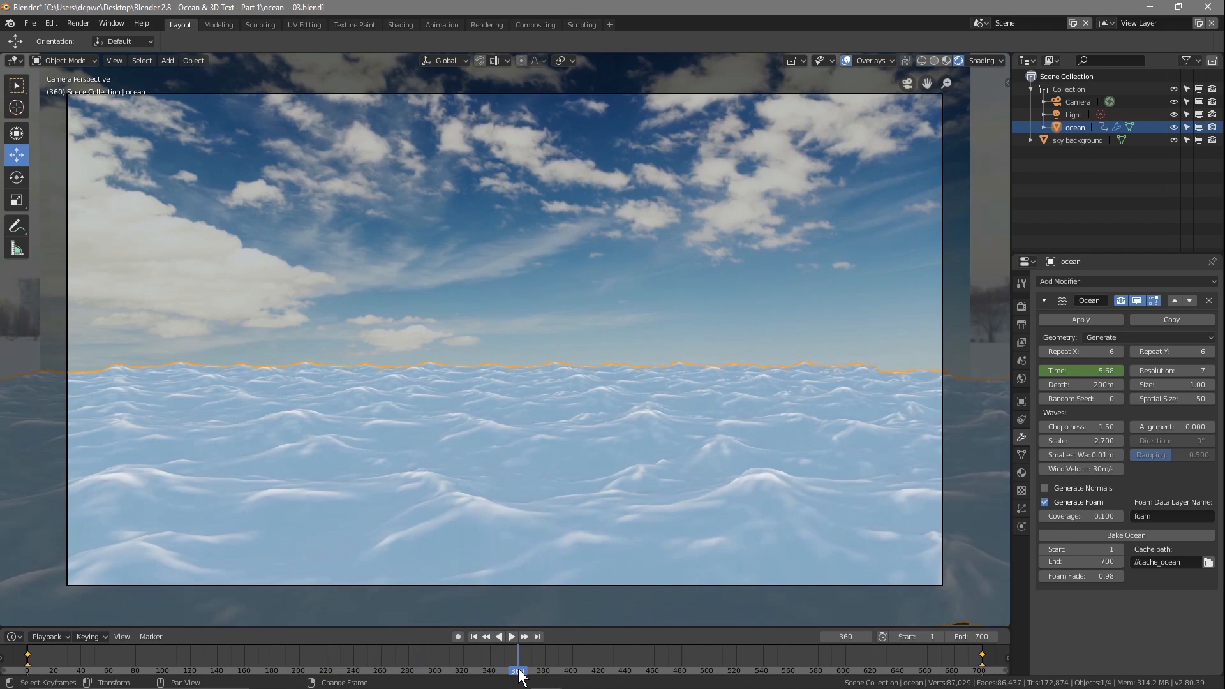
pyautogui.click(1172, 370)
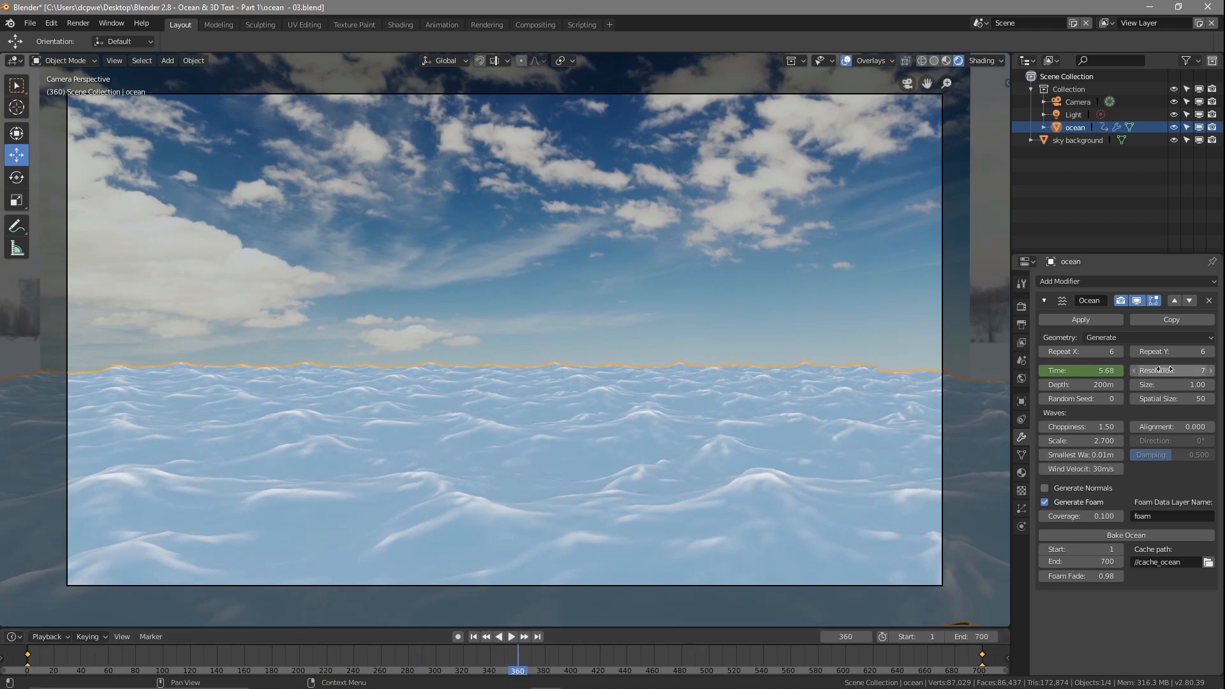
pyautogui.write('20')
pyautogui.press('Return')
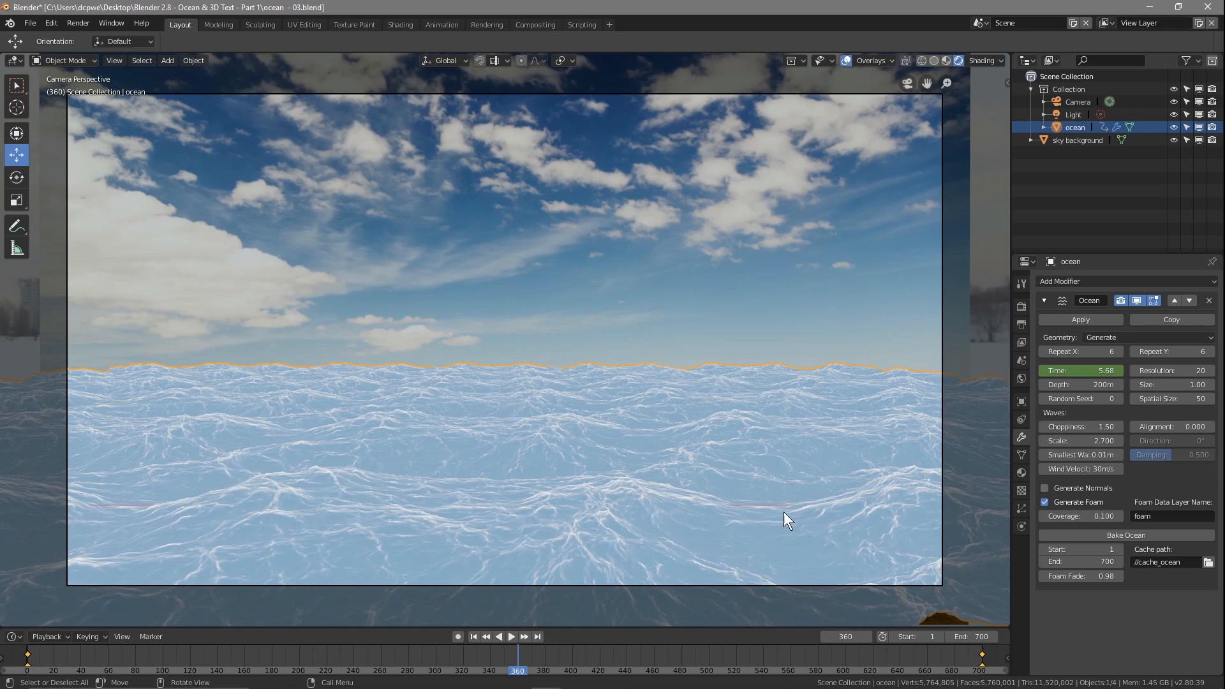
# Step: Enable Bloom for the Eevee render and lower its Radius to 1.984 and its Intensity to 0.440
pyautogui.click(1021, 308)
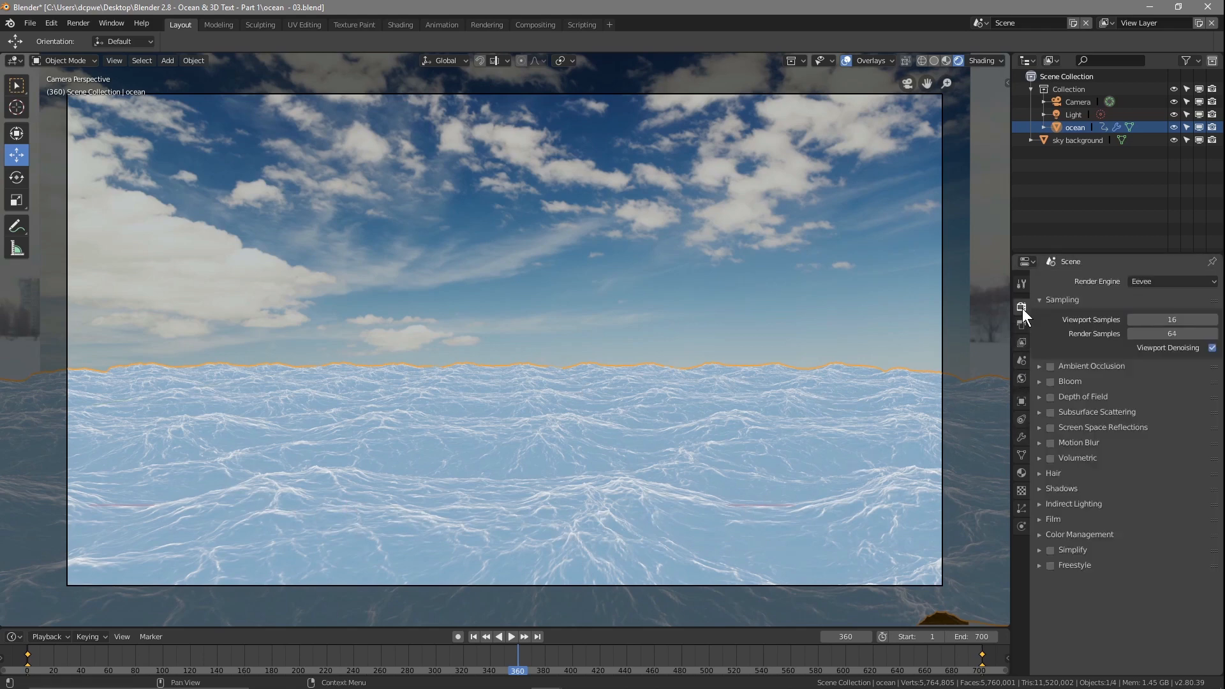
pyautogui.click(1050, 382)
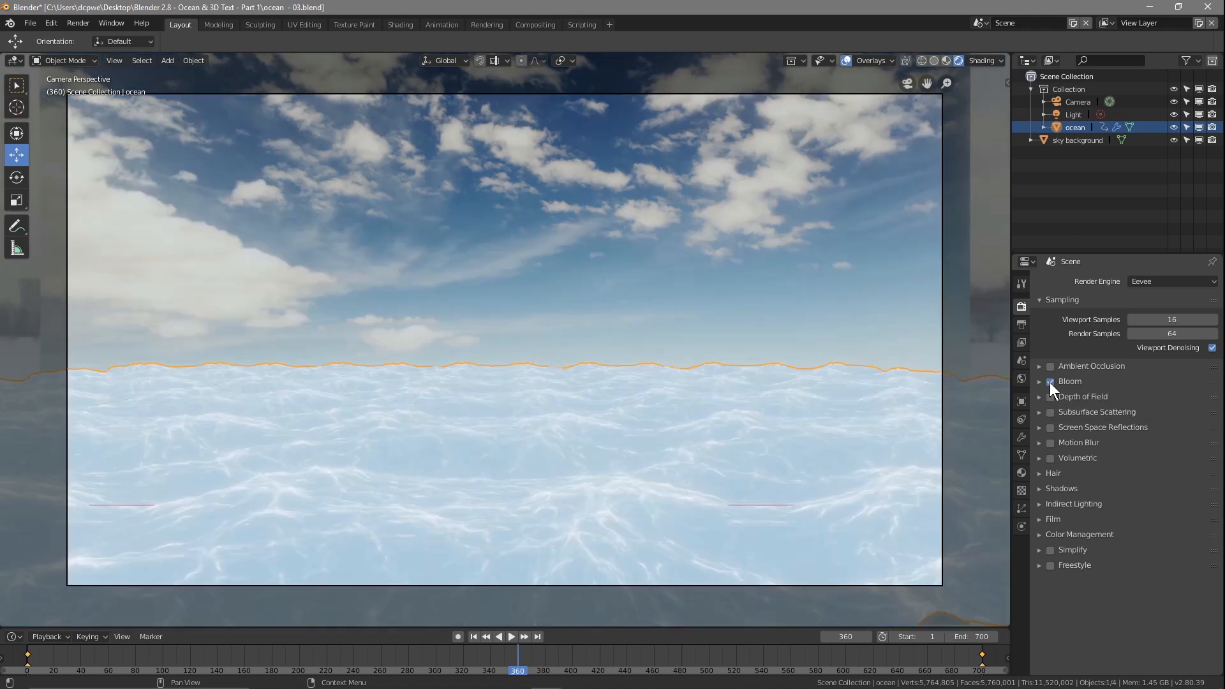
pyautogui.click(1038, 382)
pyautogui.moveTo(1162, 430)
pyautogui.mouseDown()
pyautogui.moveTo(1106, 430)
pyautogui.moveTo(1142, 429)
pyautogui.mouseUp()
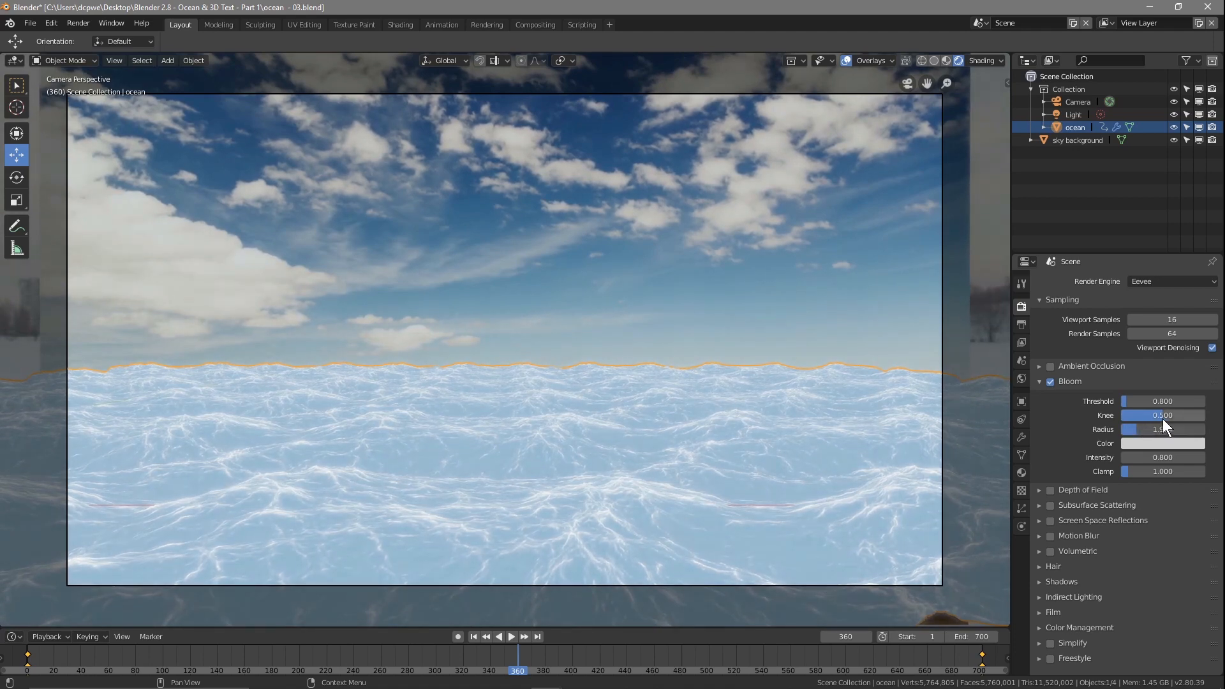
pyautogui.moveTo(1163, 458); pyautogui.dragTo(1145, 457)
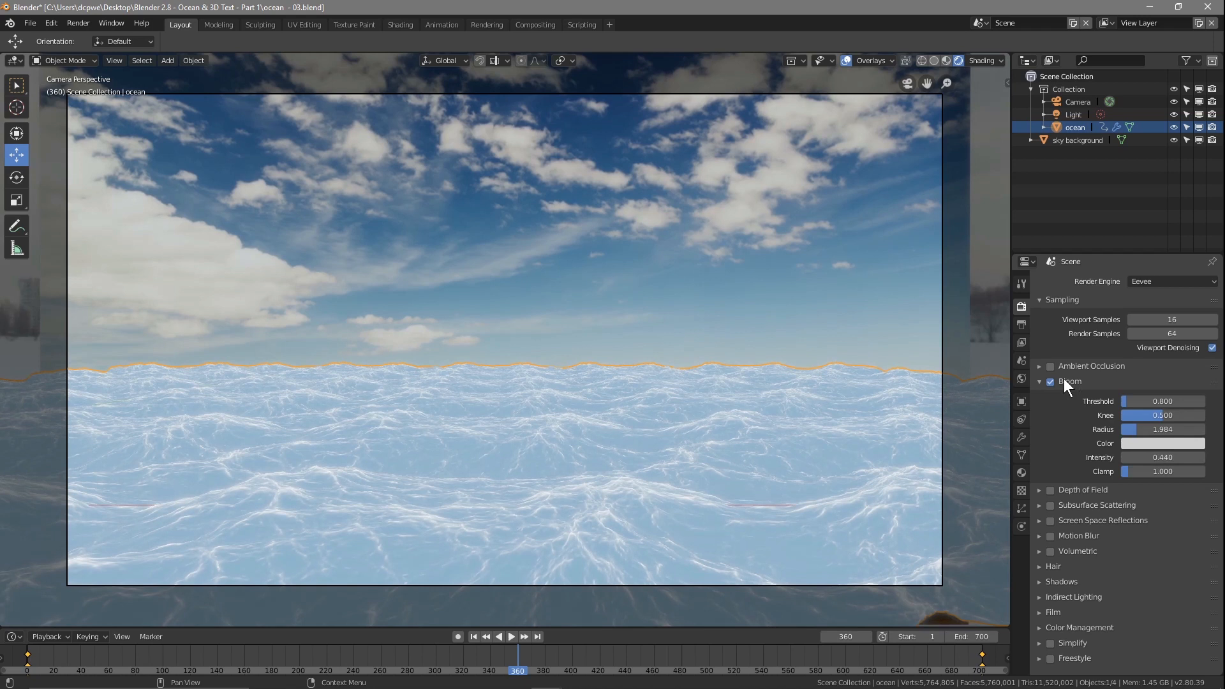
# Step: Enable Screen Space Reflections with Refraction on and Half Res Trace off, and save the file
pyautogui.click(1039, 520)
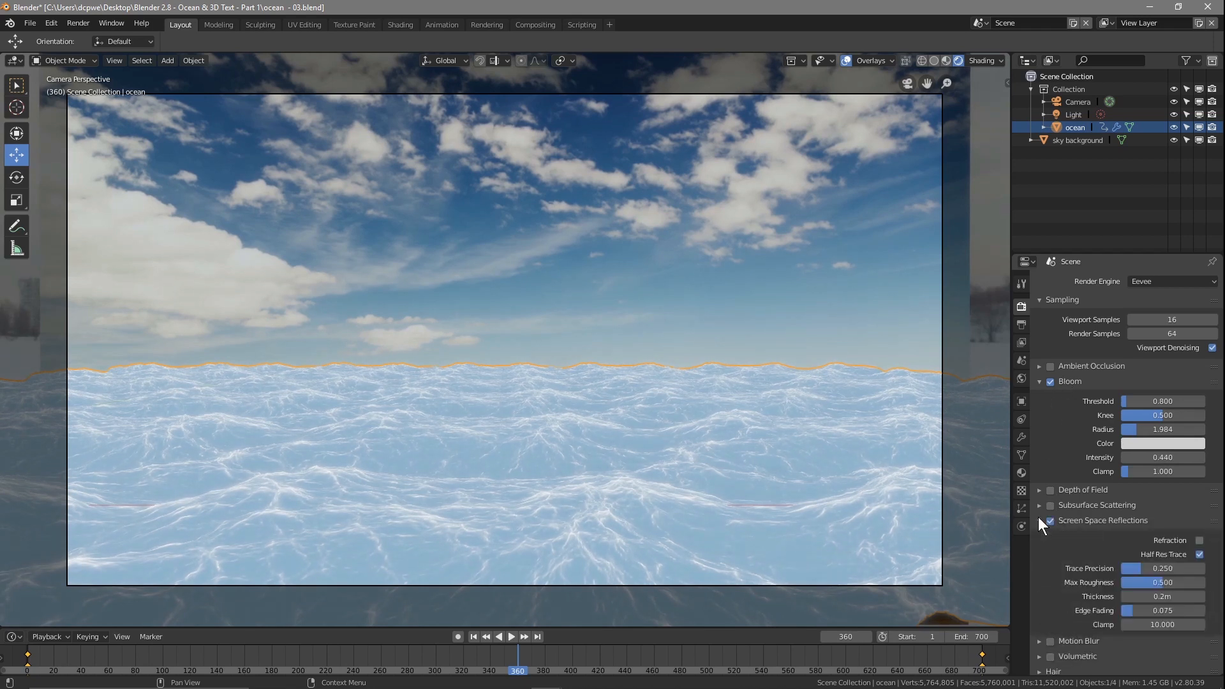
pyautogui.click(1198, 541)
pyautogui.click(1200, 554)
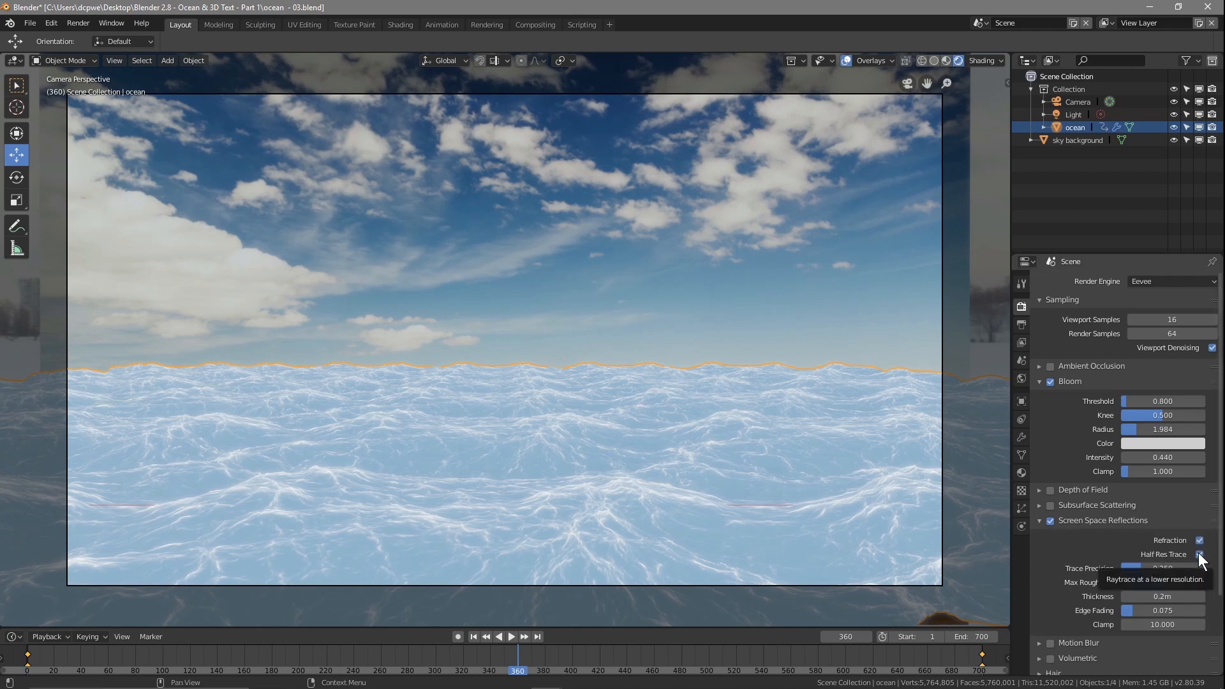
pyautogui.click(30, 24)
pyautogui.click(36, 120)
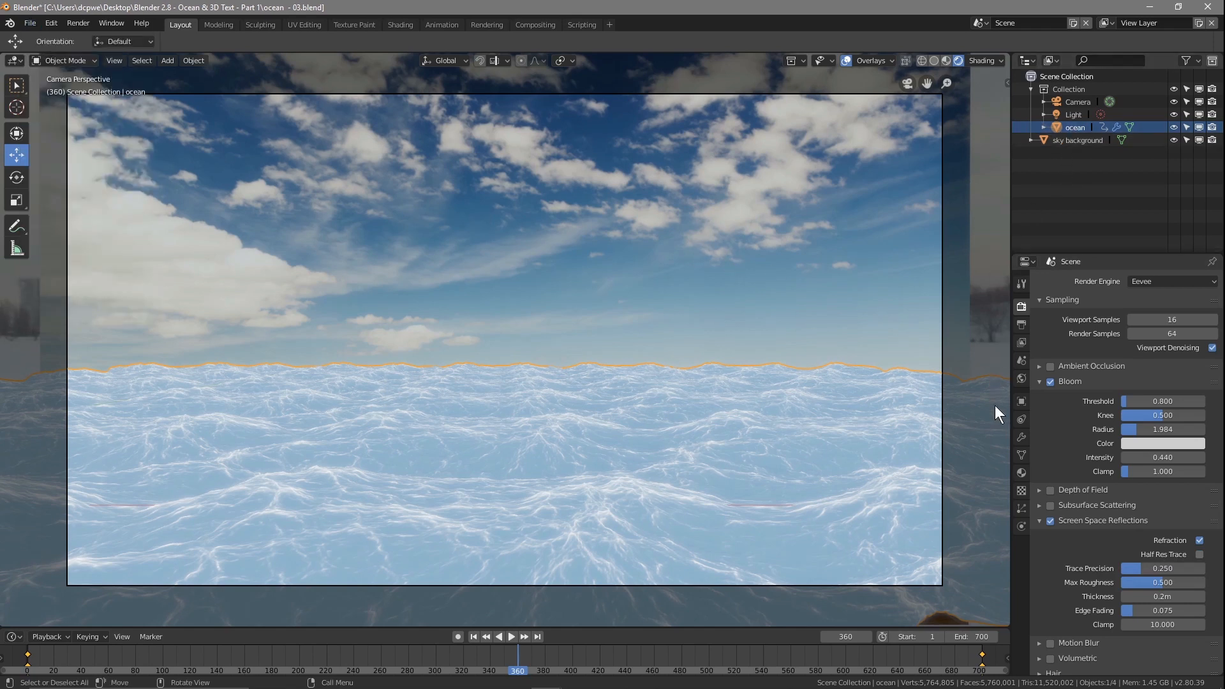
# Step: Enable Screen Space Refraction in the ocean's material and raise the Screen Space Reflections Trace Precision to 1.000
pyautogui.click(1017, 473)
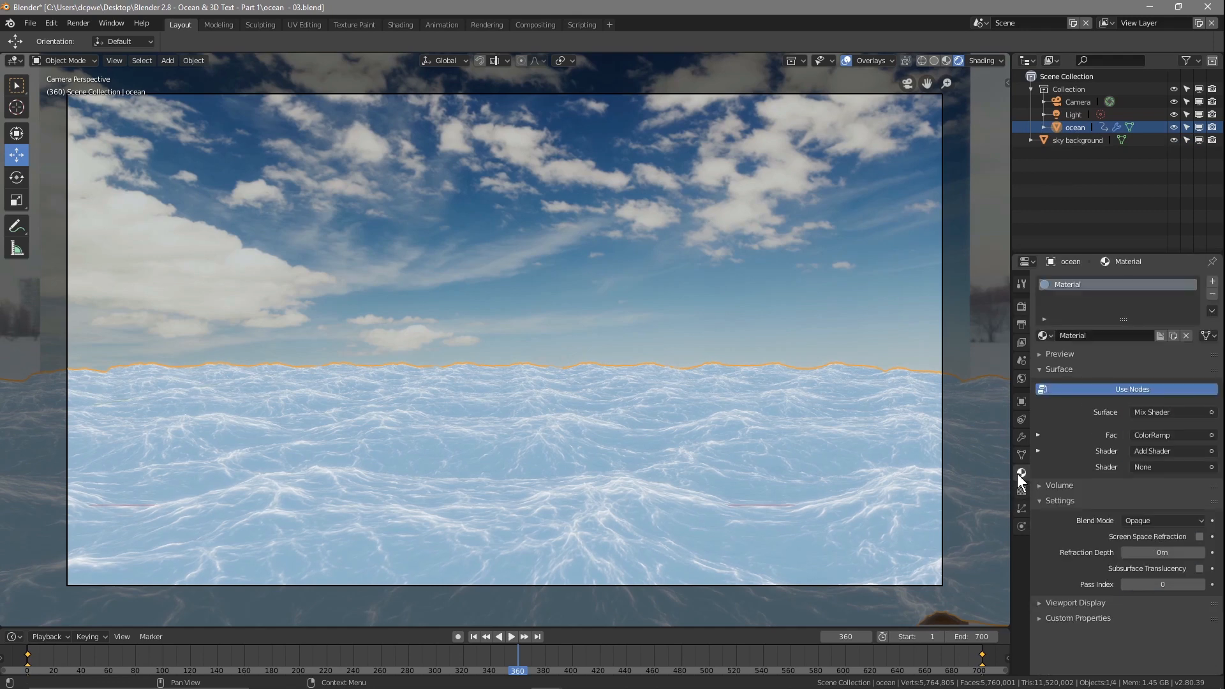
pyautogui.click(1199, 537)
pyautogui.click(1021, 308)
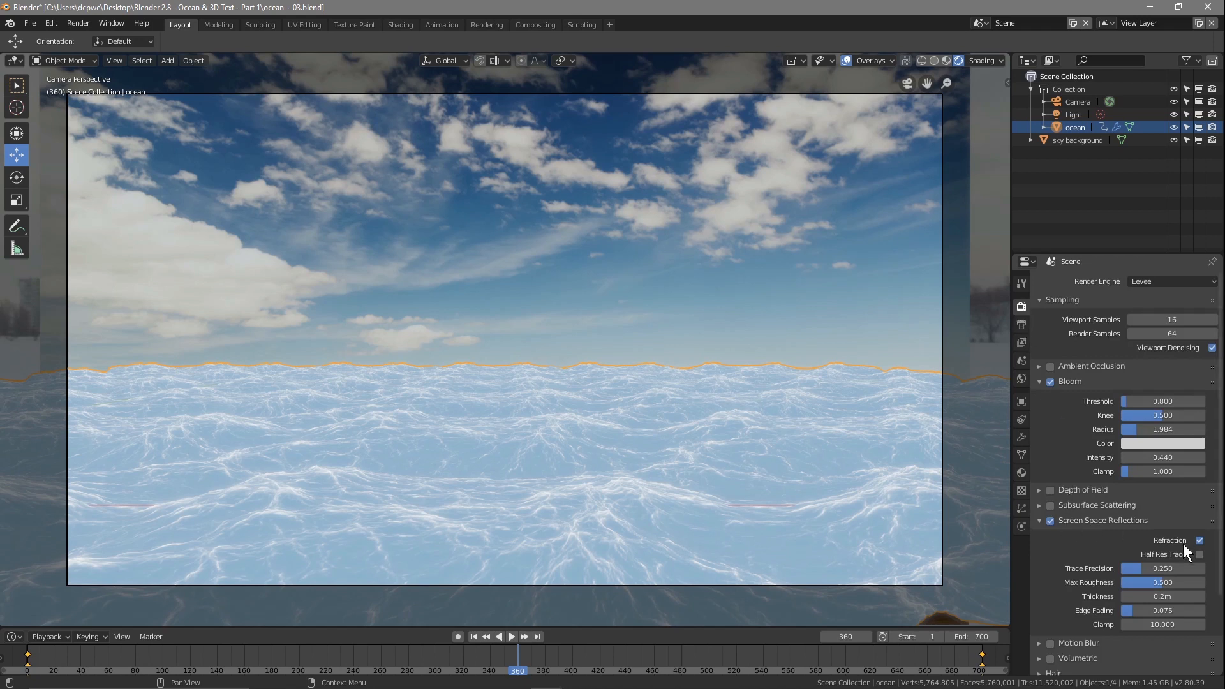
pyautogui.moveTo(1143, 569); pyautogui.dragTo(1205, 568)
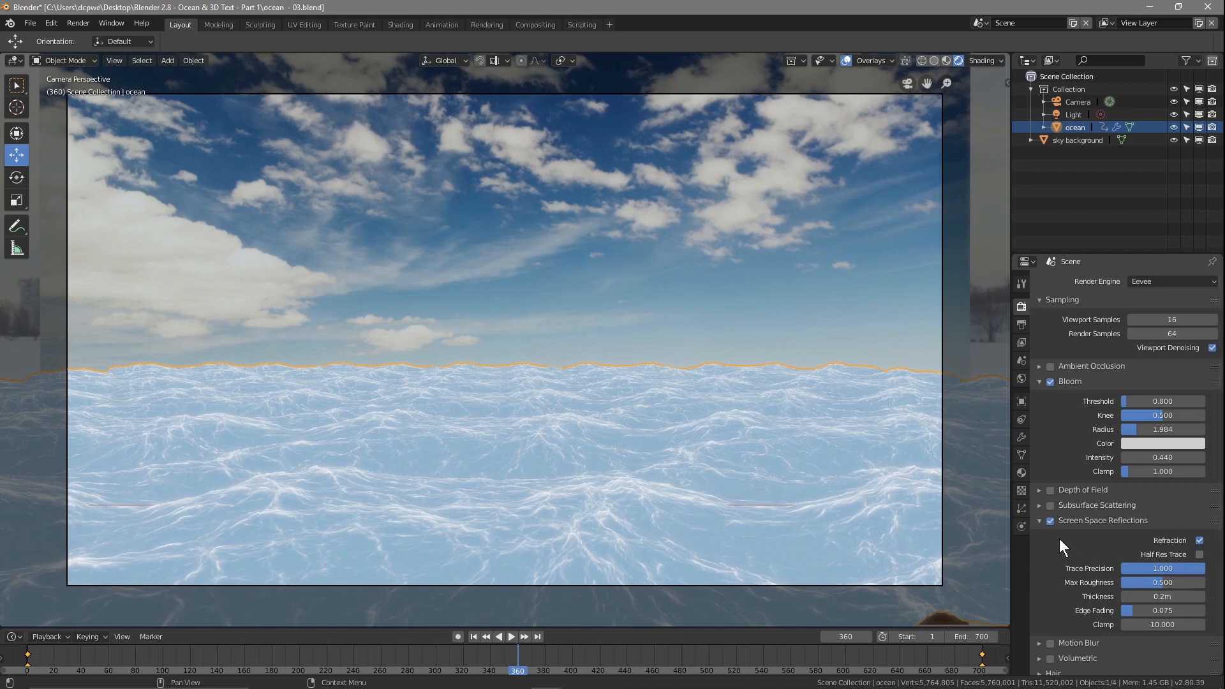
pyautogui.click(1049, 505)
pyautogui.click(1040, 504)
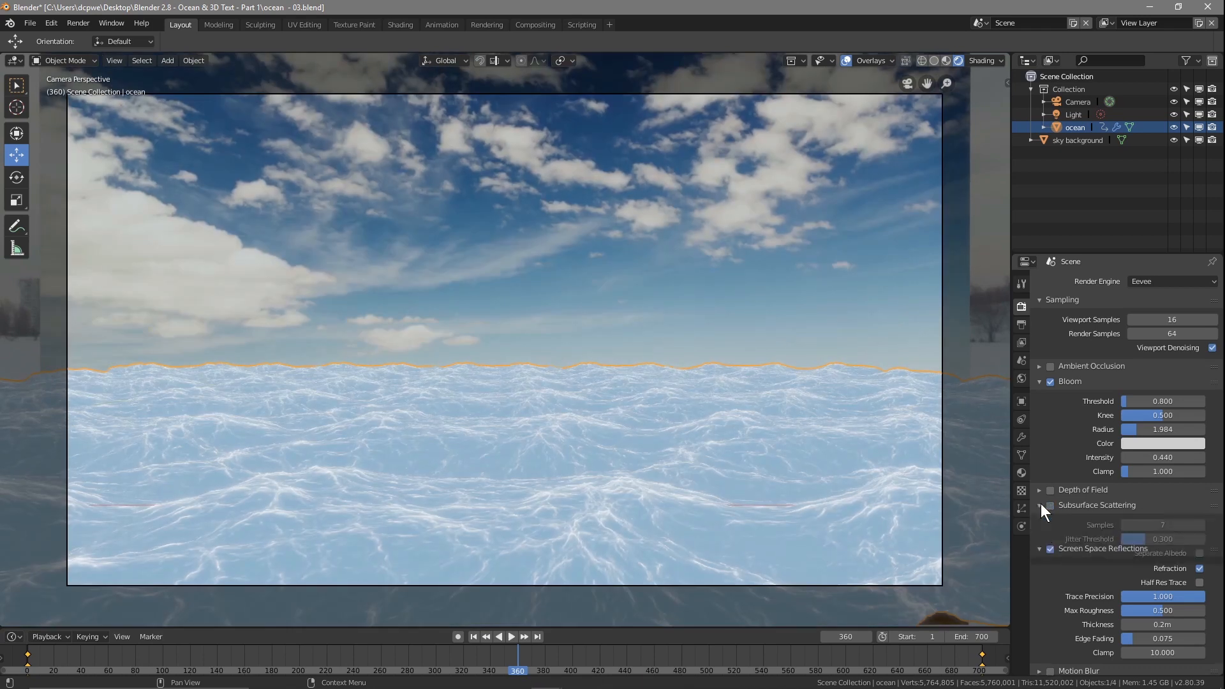
pyautogui.click(1040, 504)
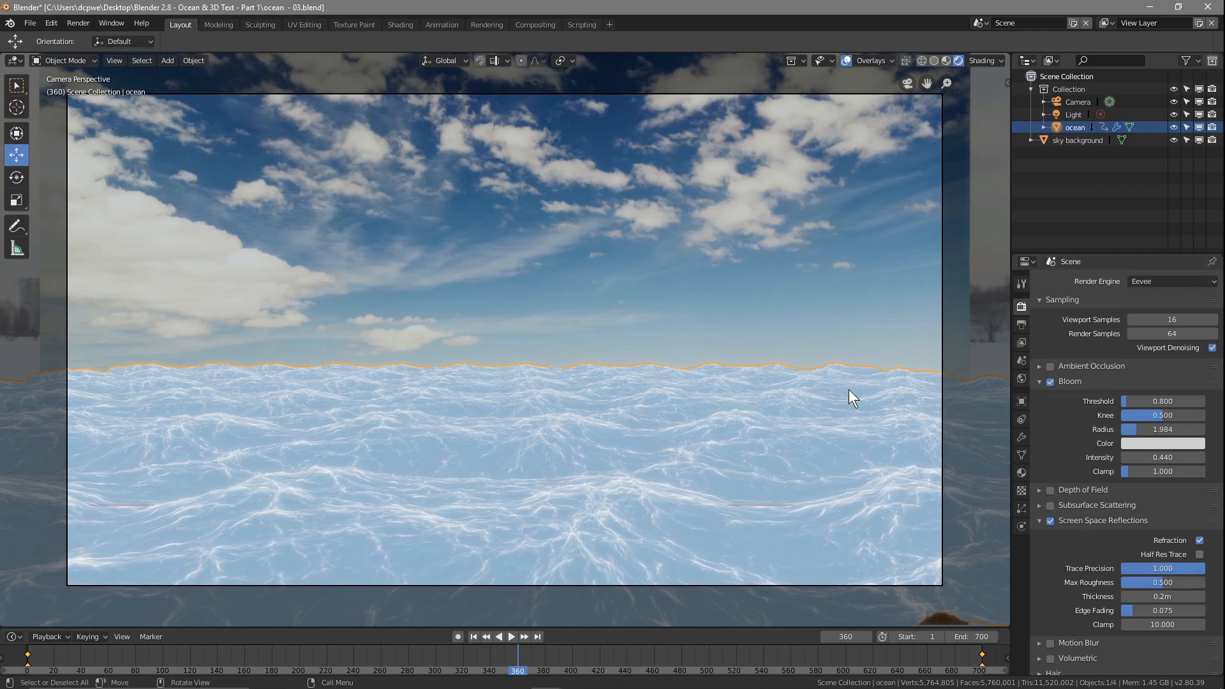
# Step: Save the project as a new file named ocean - 04.blend in the same folder
pyautogui.click(34, 23)
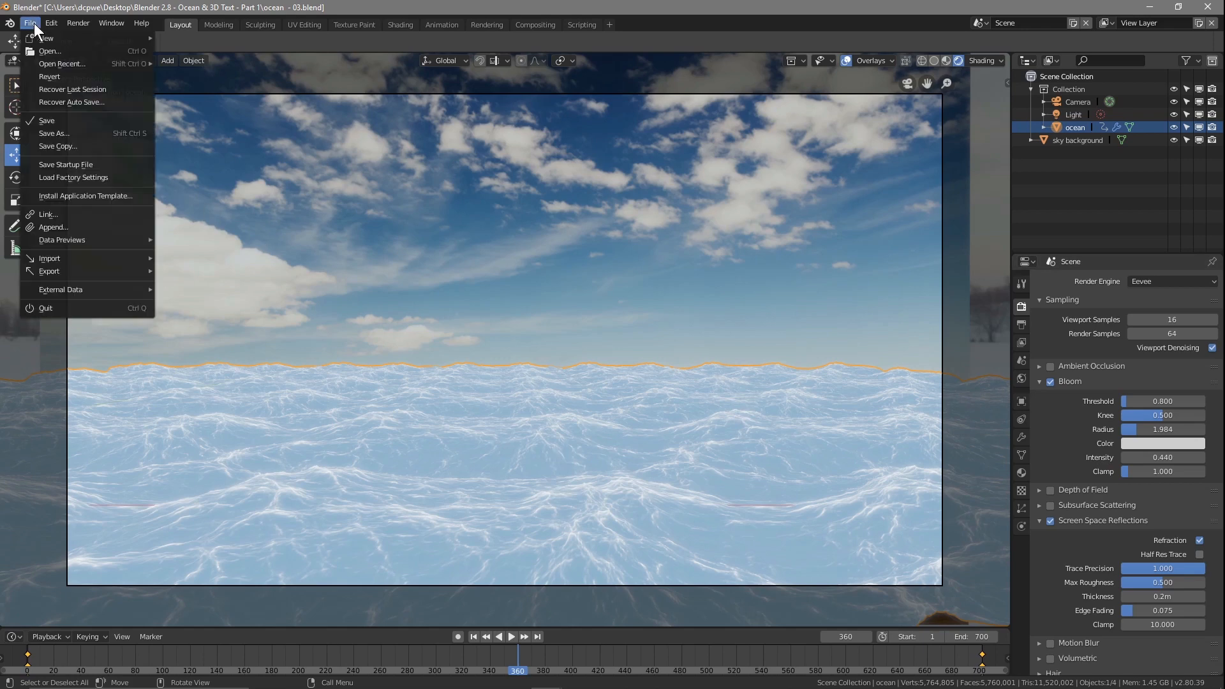
pyautogui.click(71, 131)
pyautogui.click(198, 90)
pyautogui.click(196, 89)
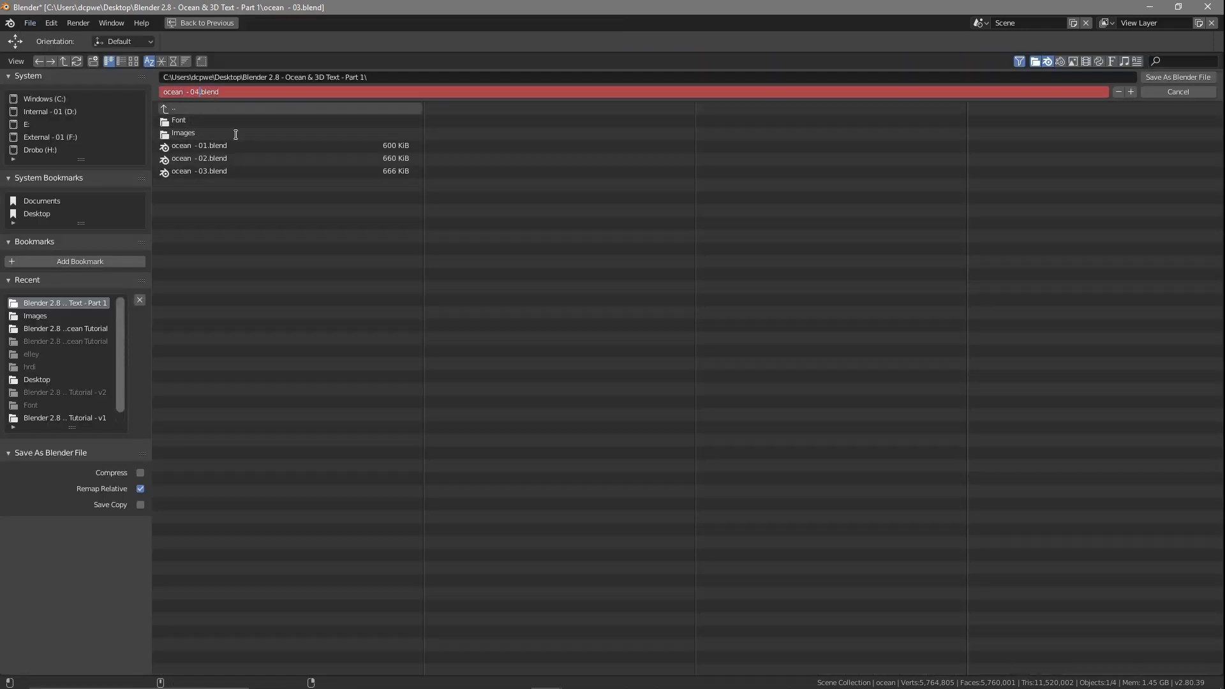
pyautogui.click(1168, 79)
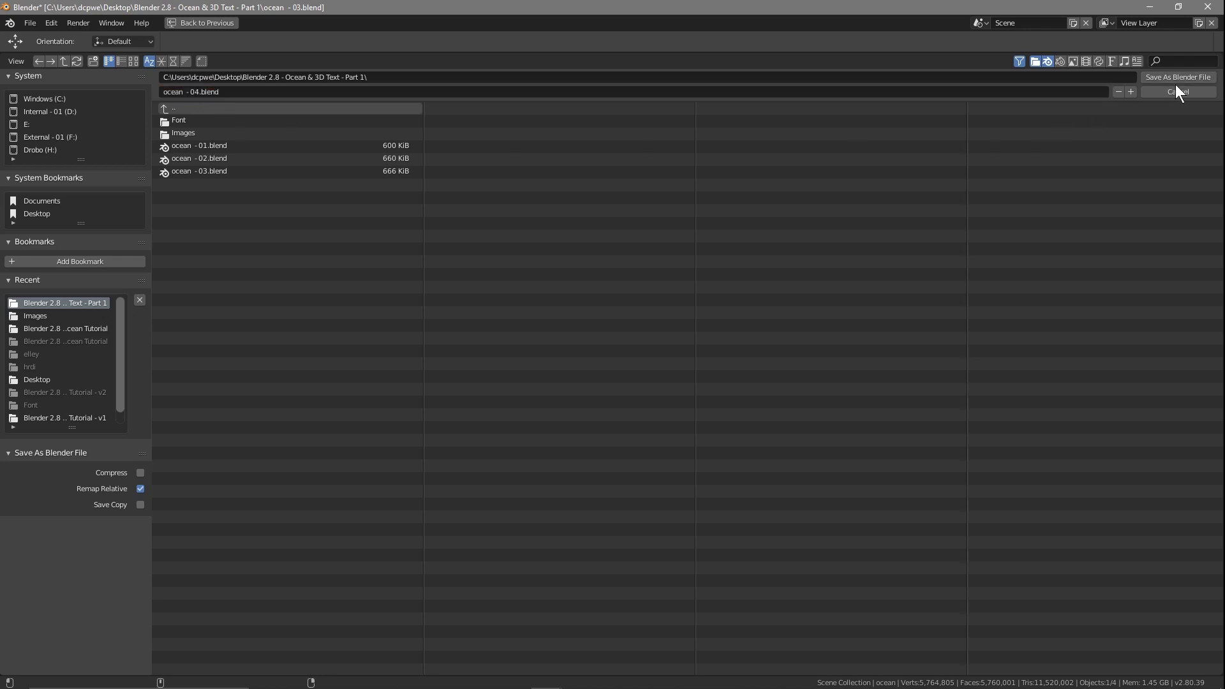
pyautogui.click(1180, 79)
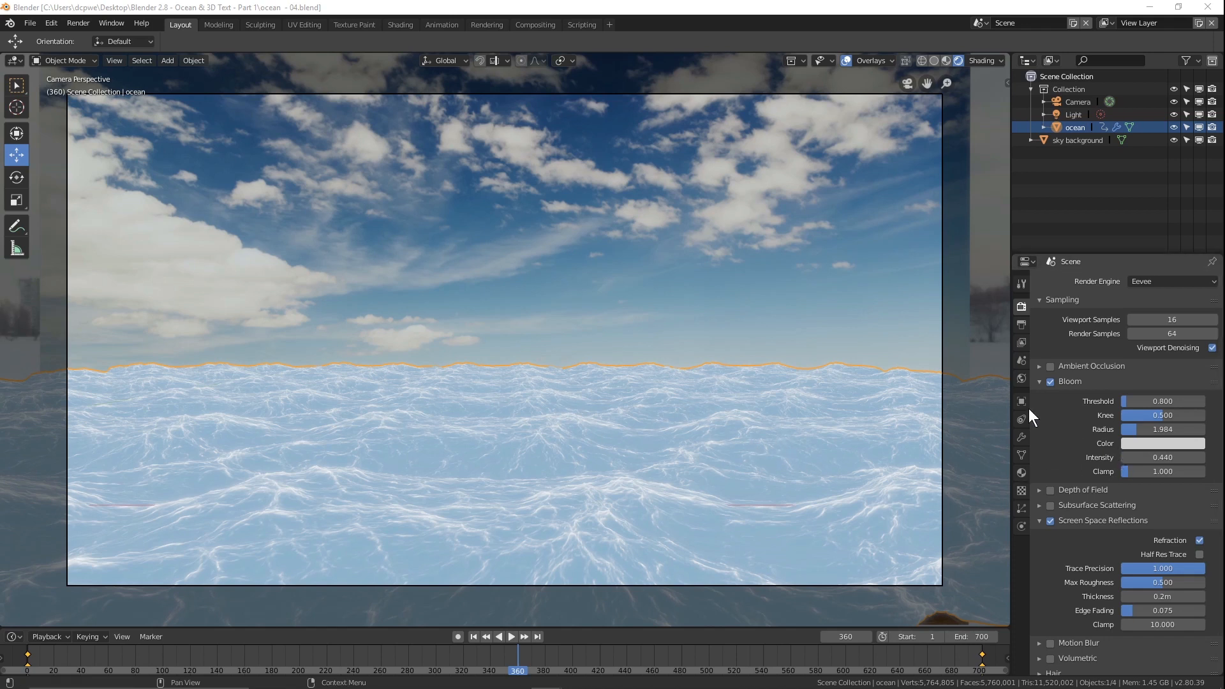
# Step: Set the Resolution of the ocean object's Ocean modifier to 8
pyautogui.click(1071, 125)
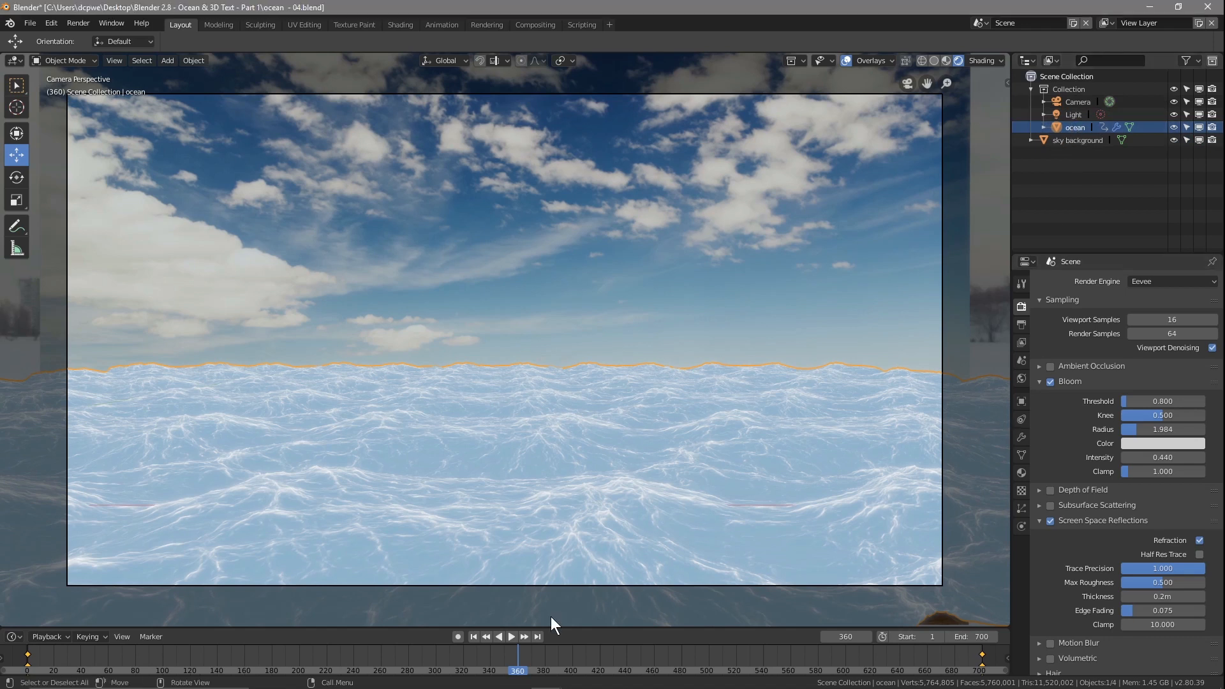
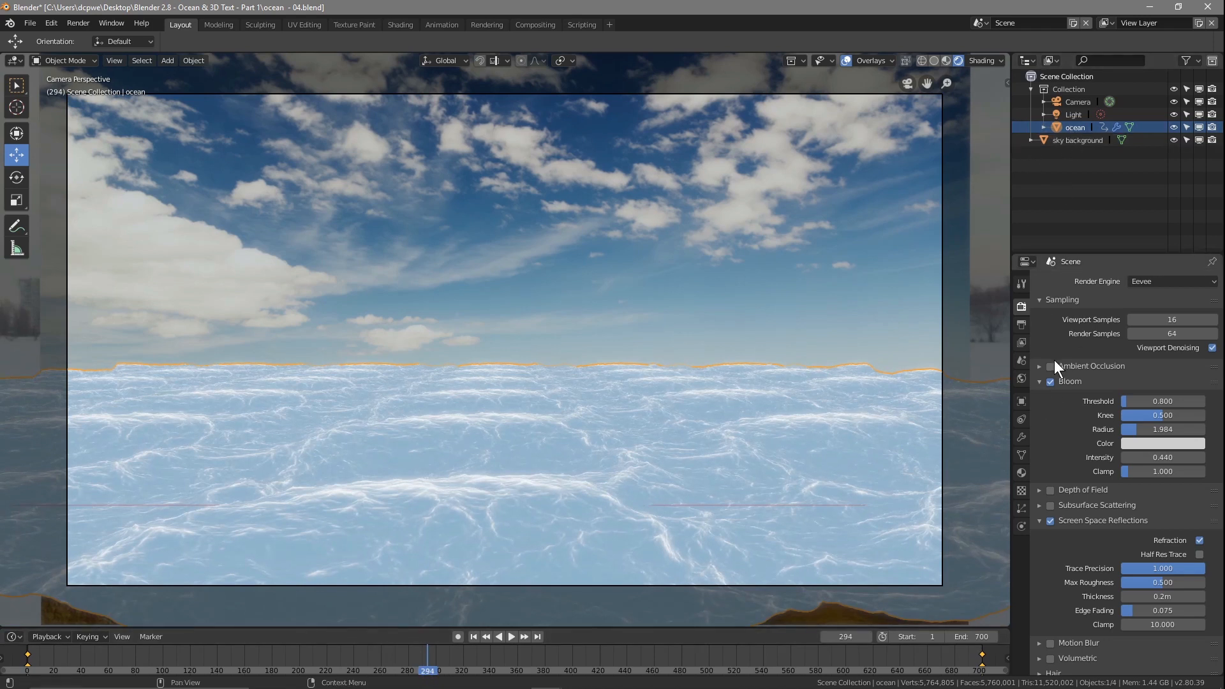
pyautogui.click(1020, 419)
pyautogui.click(1021, 437)
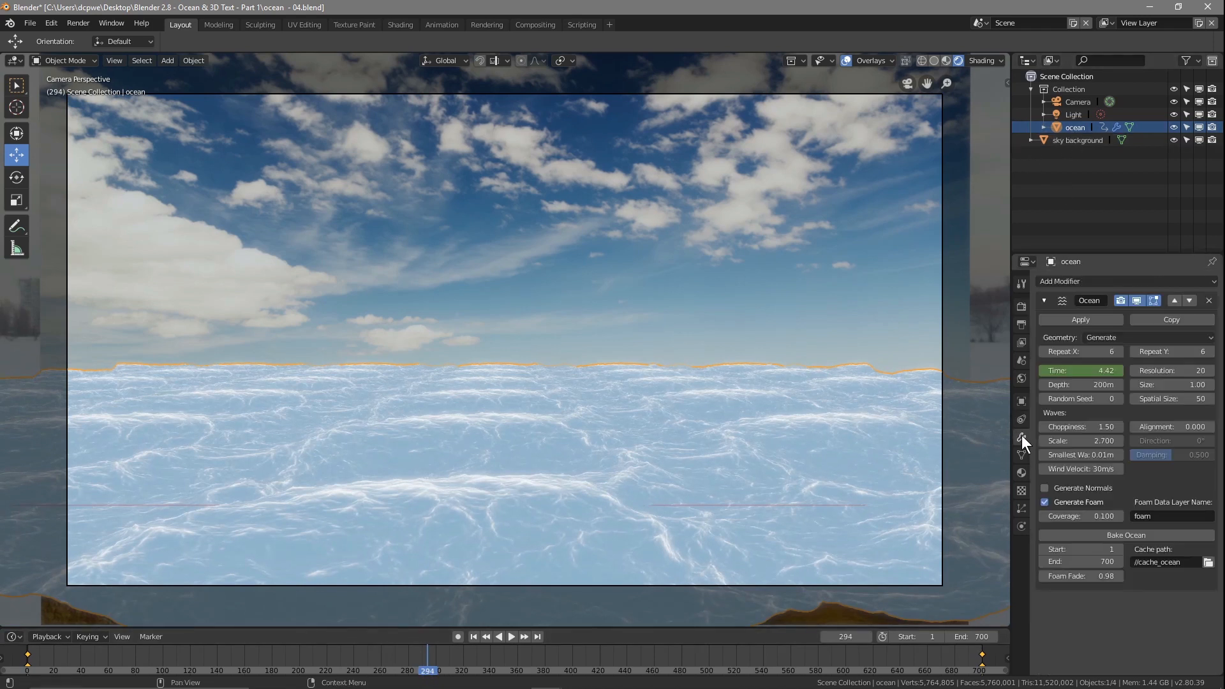
pyautogui.click(1174, 371)
pyautogui.write('8')
pyautogui.press('Return')
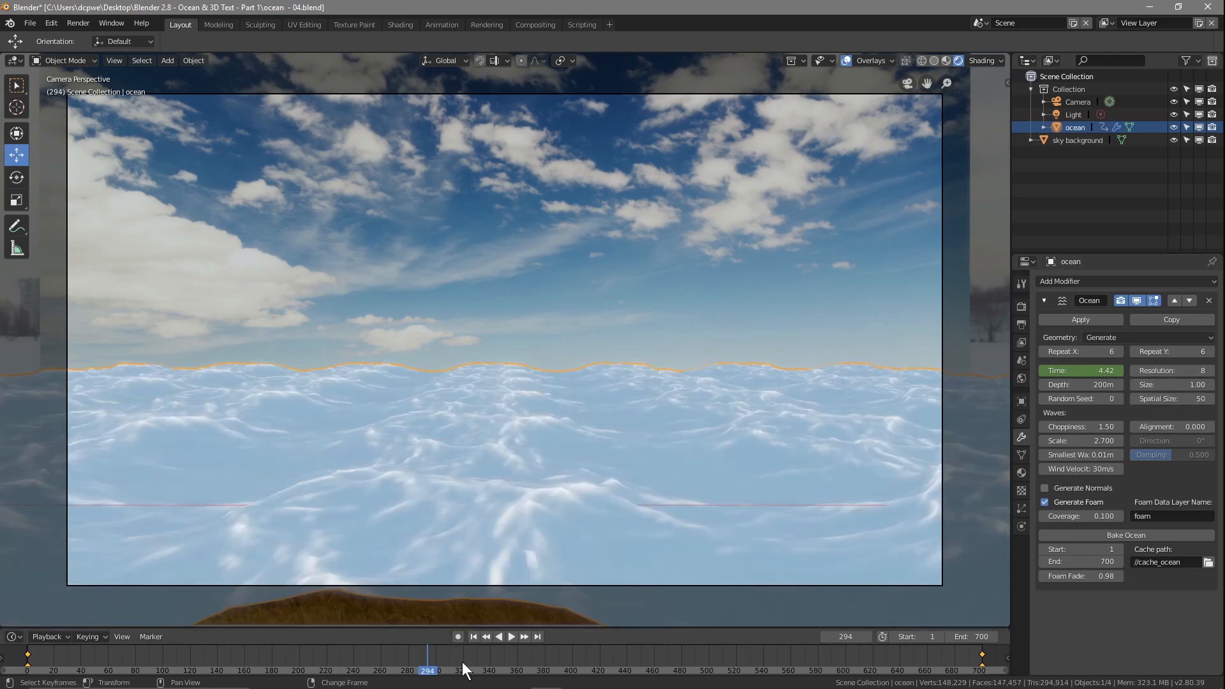
# Step: Move the timeline to frame 355 and save the file
pyautogui.moveTo(424, 665); pyautogui.dragTo(510, 652, button='right')
pyautogui.click(38, 21)
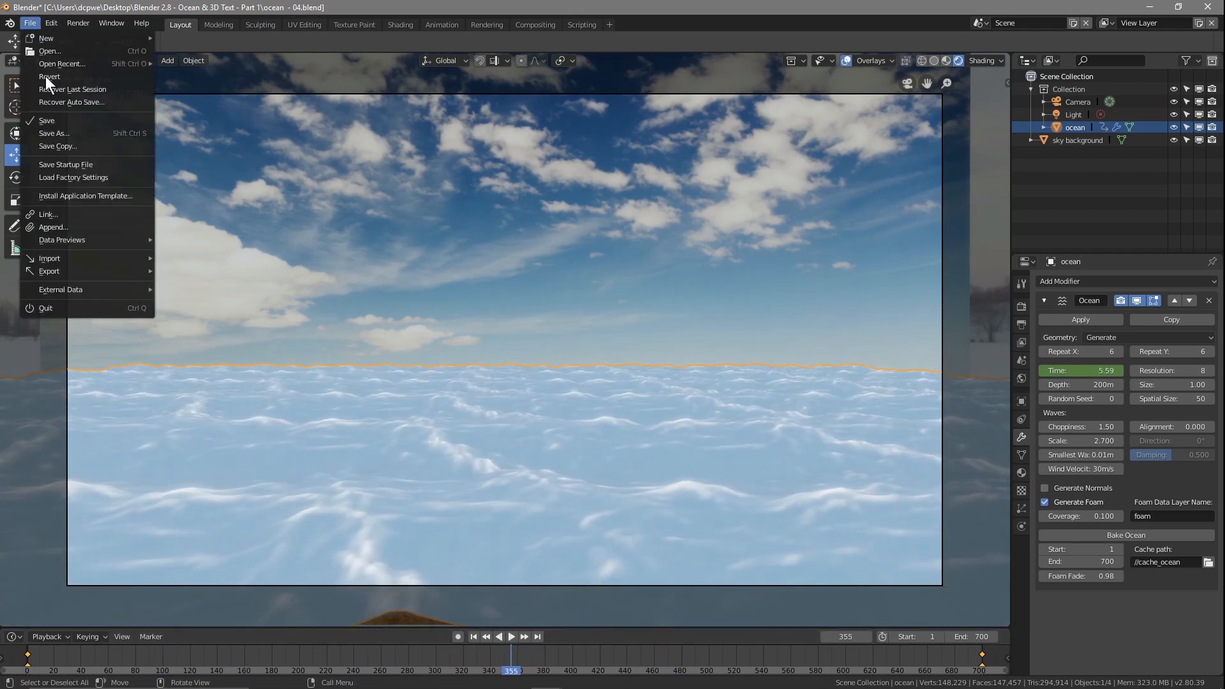
pyautogui.click(54, 121)
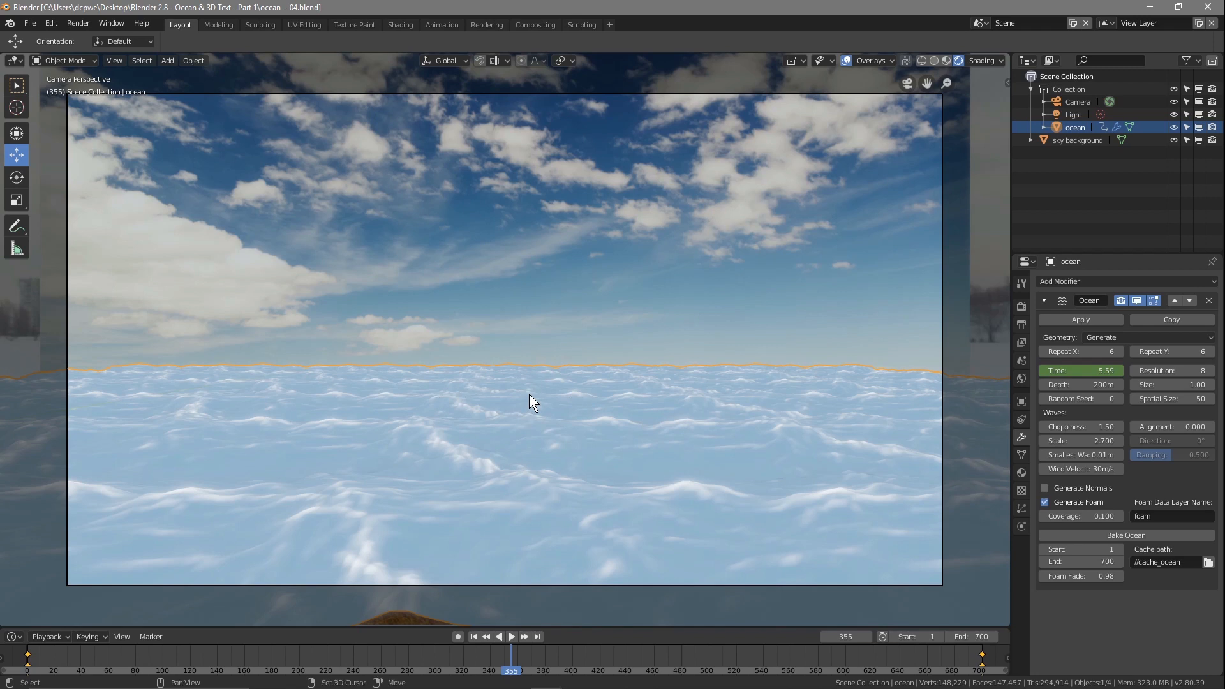
# Step: Add a Sun light and move it along the X axis to about 80.2 m, in front of the camera
pyautogui.hotkey('shift', 'a')
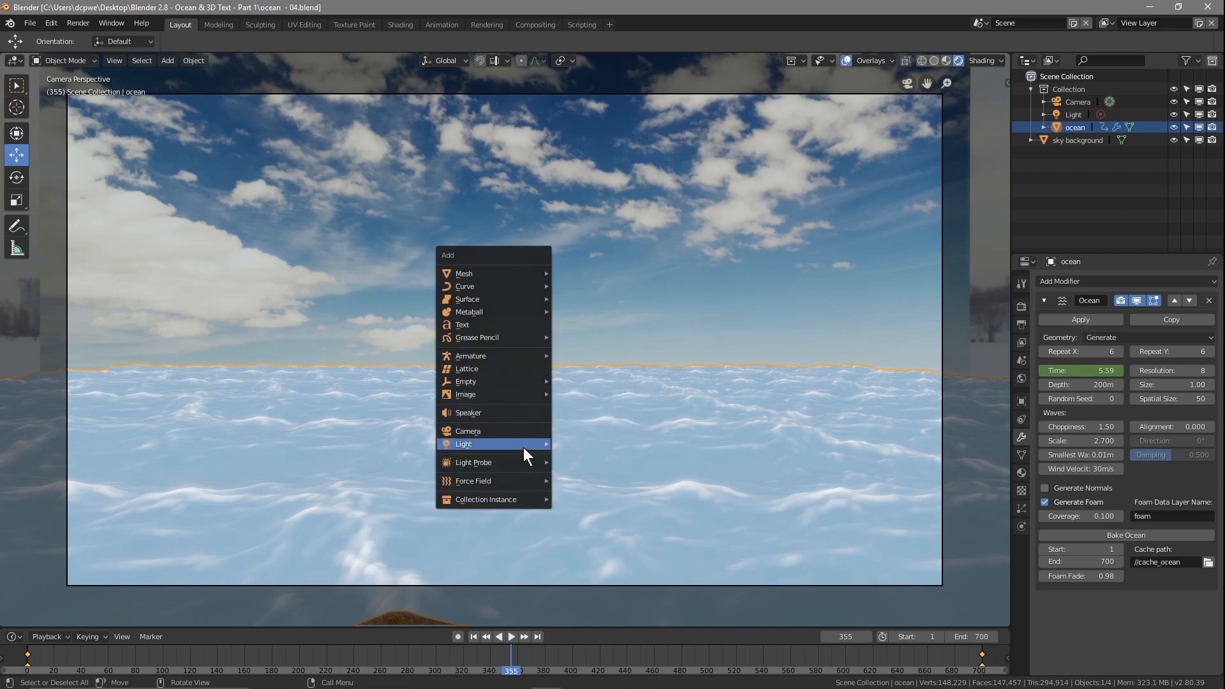
pyautogui.moveTo(523, 447)
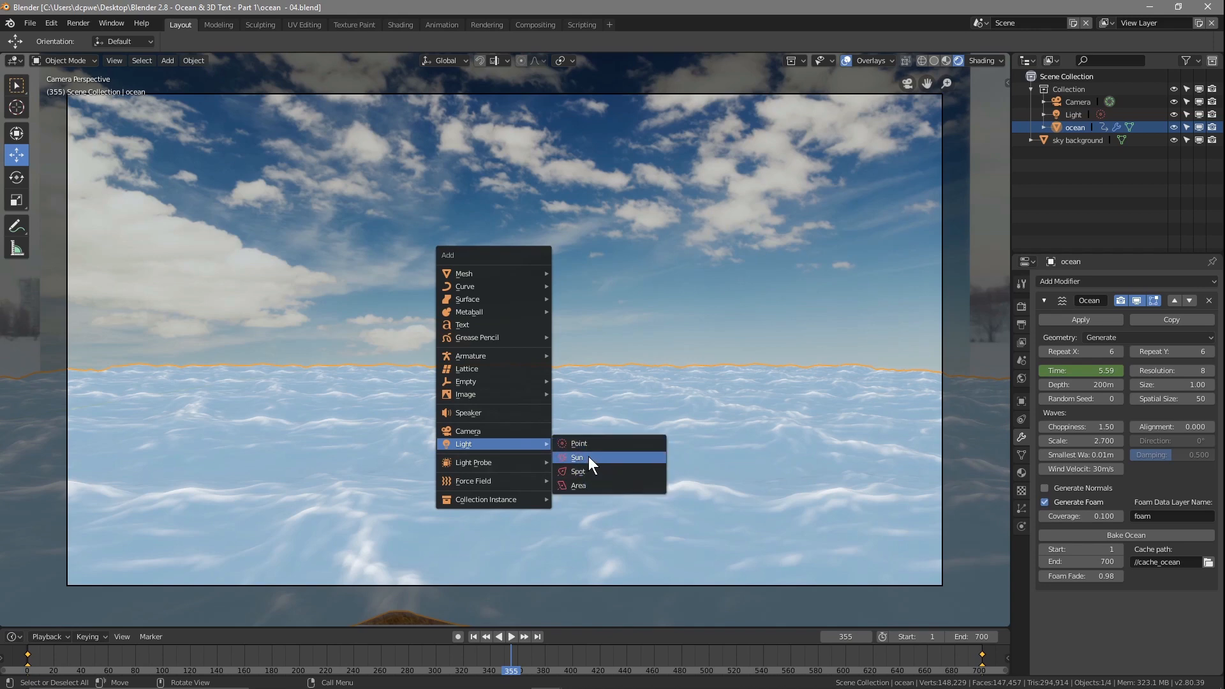
pyautogui.click(589, 458)
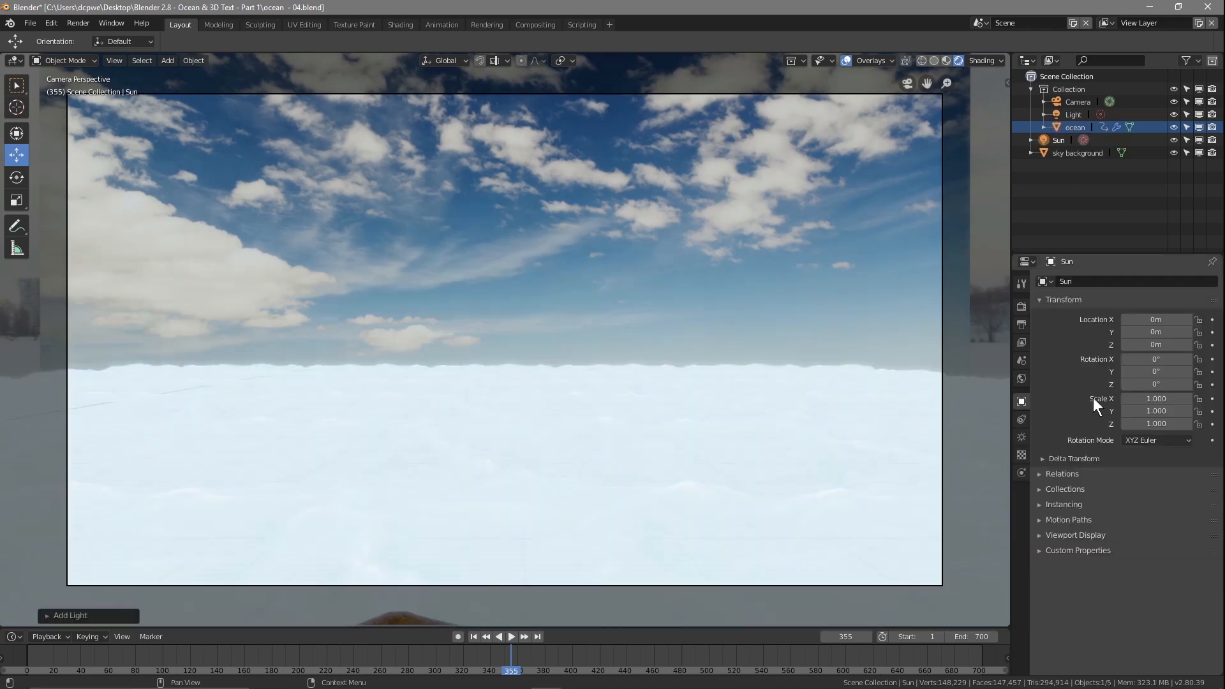
pyautogui.scroll(-4, 356, 433)
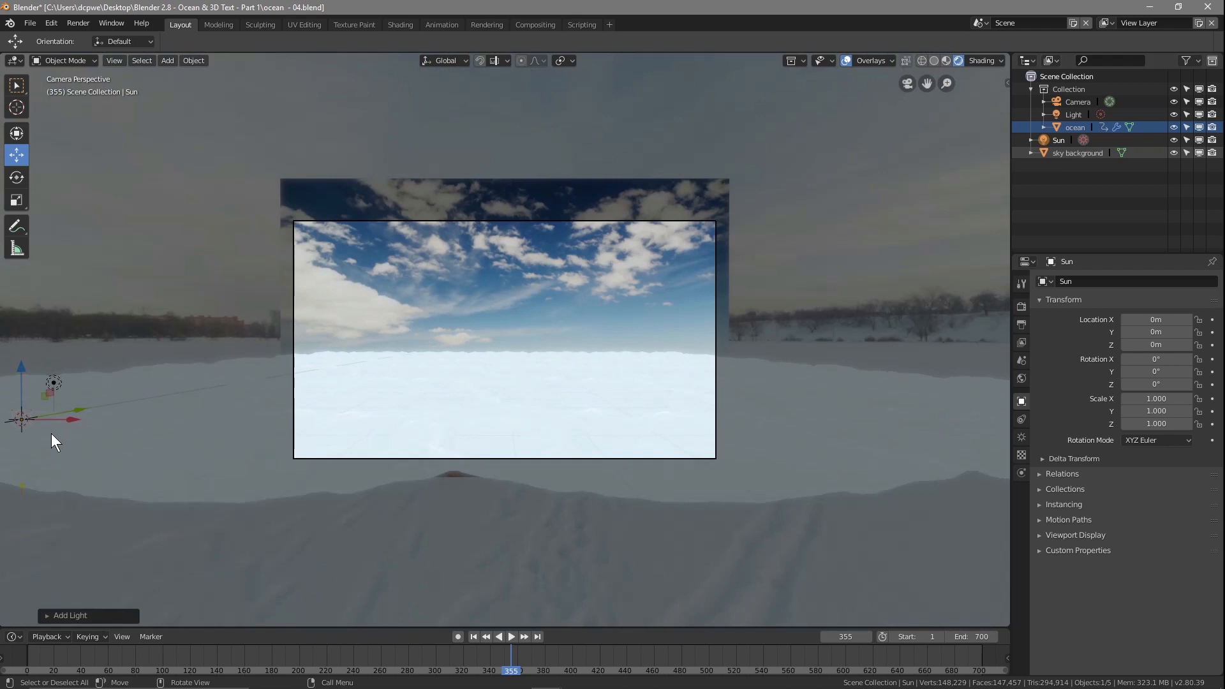
pyautogui.moveTo(60, 421); pyautogui.dragTo(552, 463)
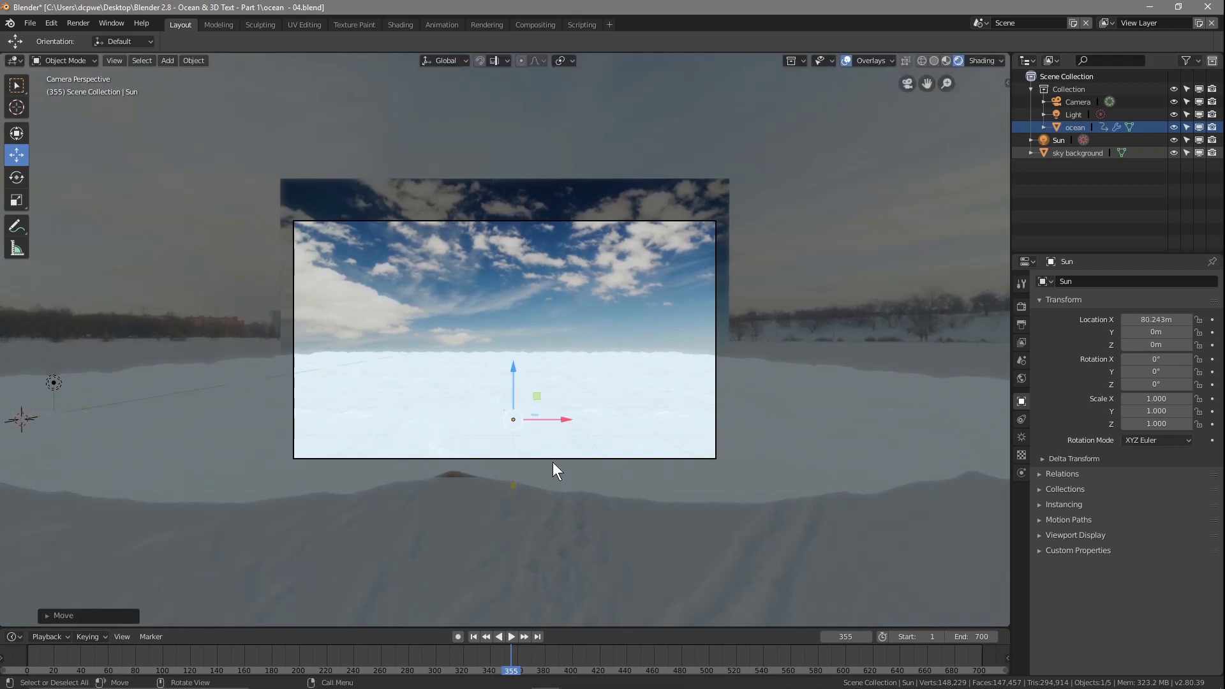
# Step: Move the Sun light along Y to about 80.1 m and raise it along Z to about 46.4 m
pyautogui.moveTo(515, 380); pyautogui.dragTo(515, 262)
pyautogui.moveTo(431, 374); pyautogui.dragTo(548, 331, button='middle')
pyautogui.moveTo(514, 309); pyautogui.dragTo(174, 308)
pyautogui.moveTo(335, 411); pyautogui.dragTo(467, 356, button='middle')
pyautogui.press('KP_0')
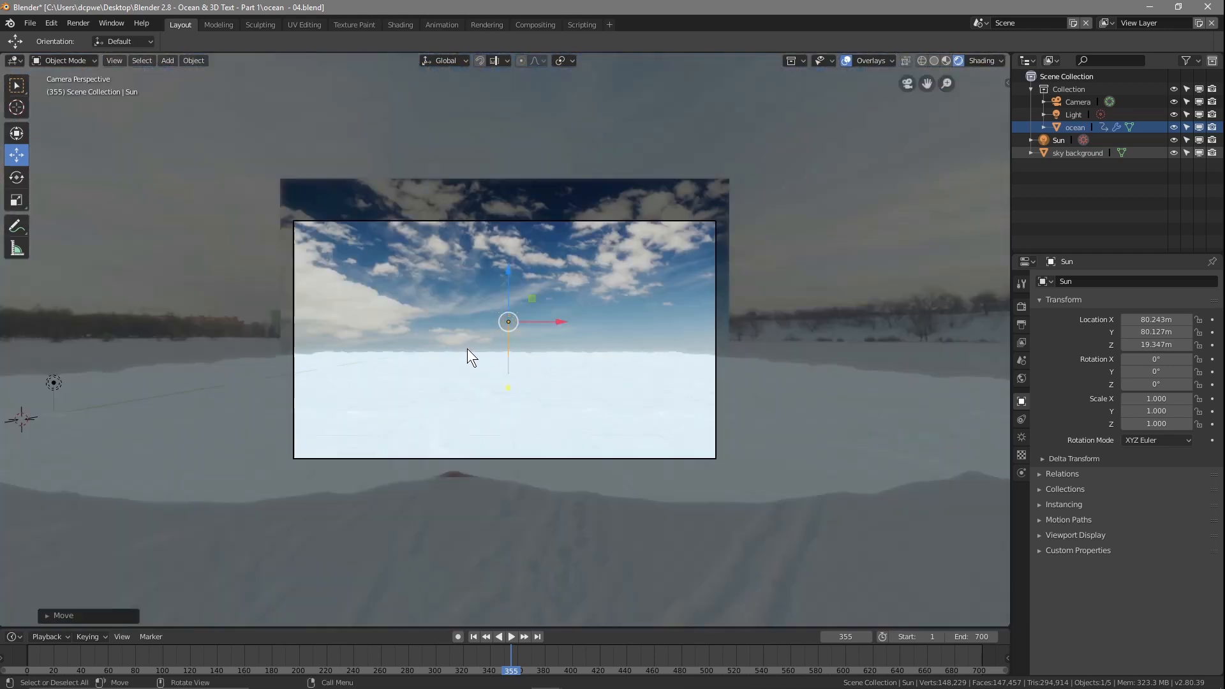
pyautogui.scroll(6, 530, 319)
pyautogui.moveTo(510, 267); pyautogui.dragTo(526, 83)
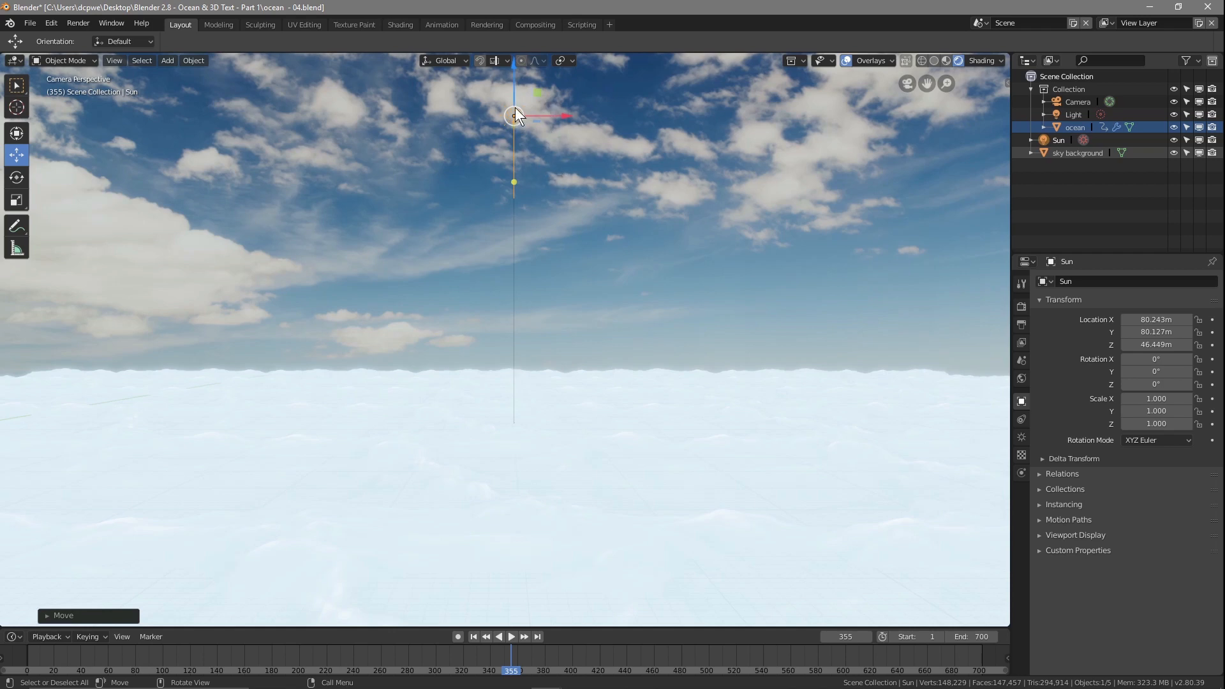
# Step: Tilt the Sun light about the X axis to -32.7°
pyautogui.scroll(-2, 525, 401)
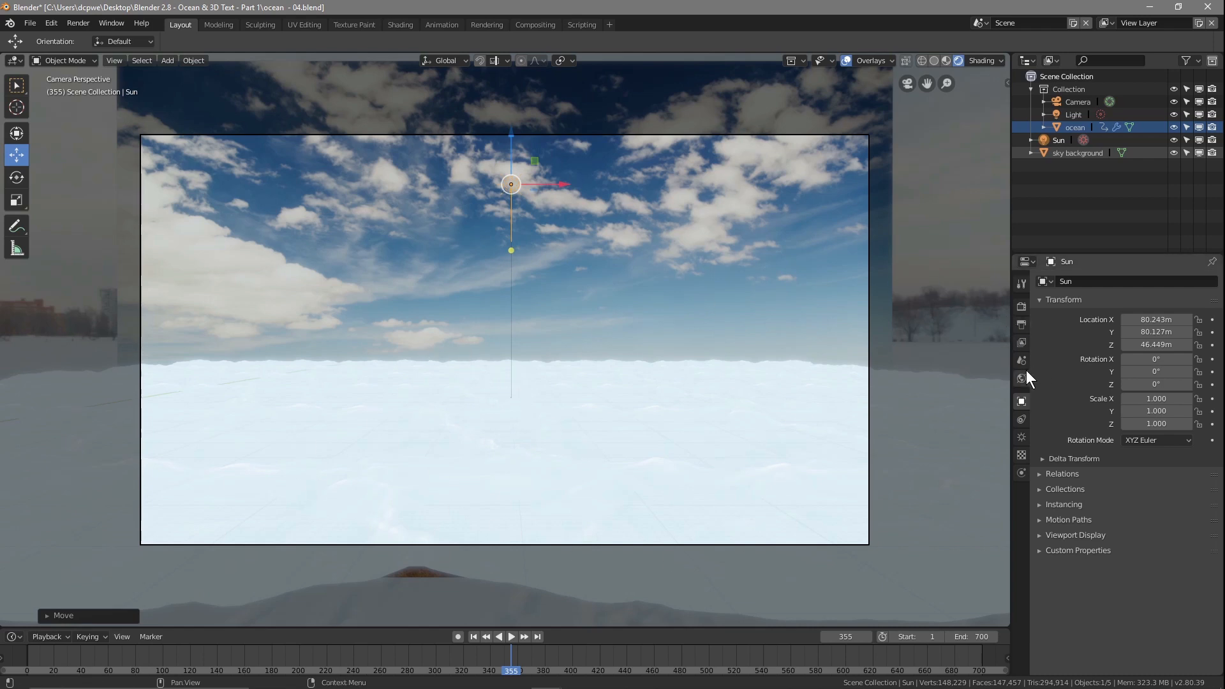
pyautogui.moveTo(354, 327); pyautogui.dragTo(374, 345, button='middle')
pyautogui.press('KP_0')
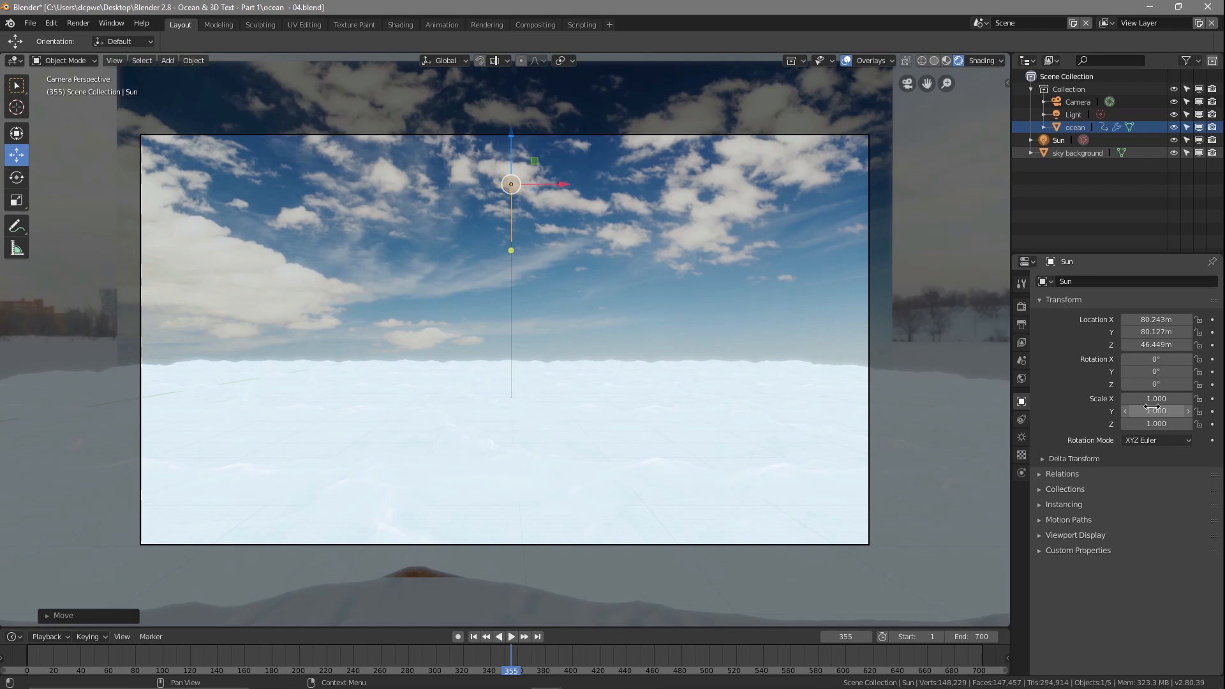
pyautogui.moveTo(1155, 359); pyautogui.dragTo(1111, 359)
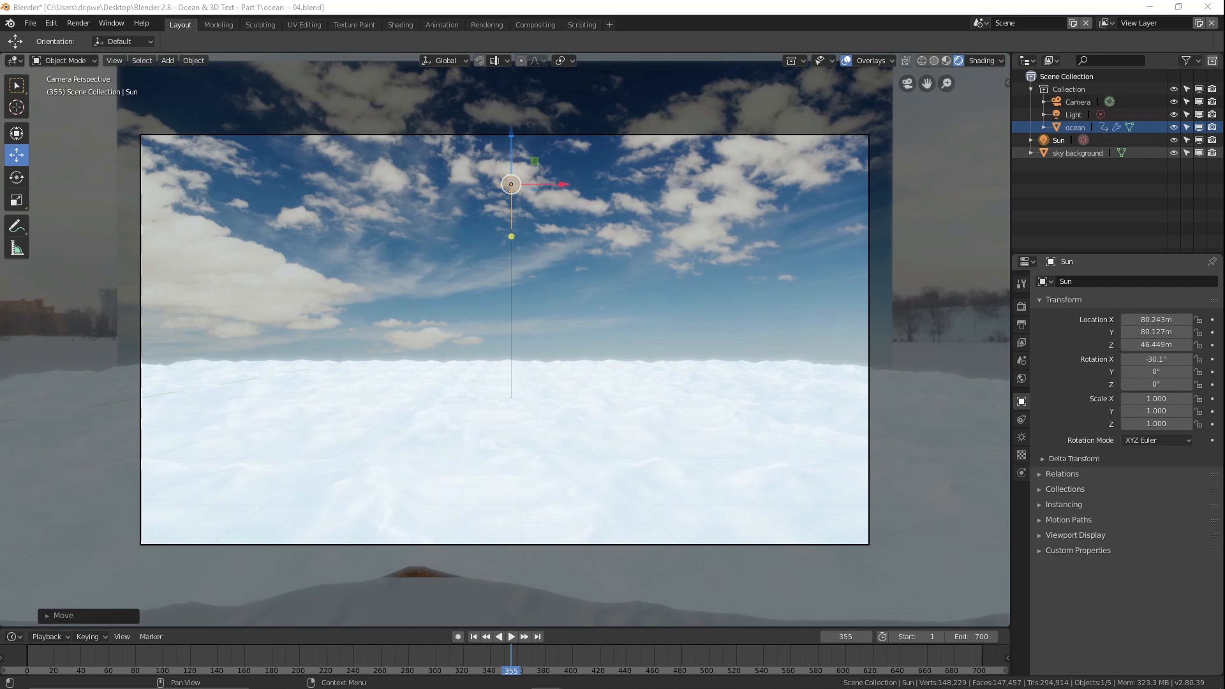
pyautogui.moveTo(1132, 361)
pyautogui.mouseDown()
pyautogui.moveTo(1036, 361)
pyautogui.moveTo(1115, 361)
pyautogui.mouseUp()
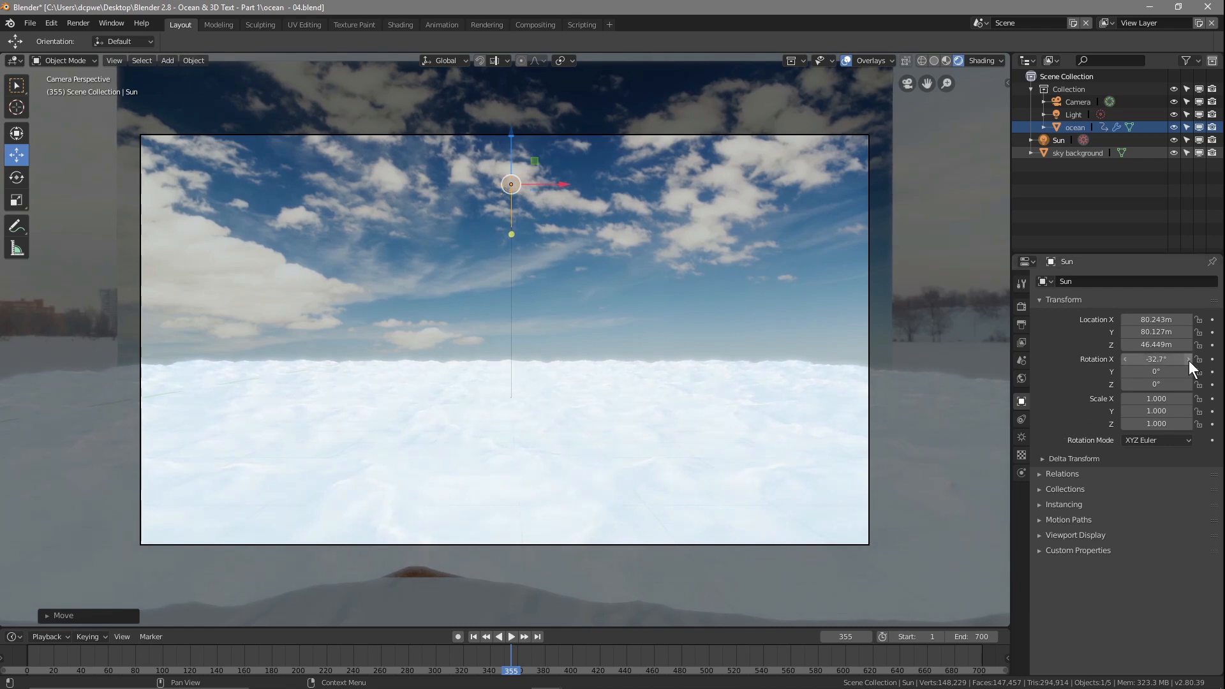
# Step: Lower the Sun light's Energy to 0.700 and set its color to yellow with R 1.000, G 0.437 and B 0.000
pyautogui.click(1022, 437)
pyautogui.moveTo(1162, 365); pyautogui.dragTo(1124, 366)
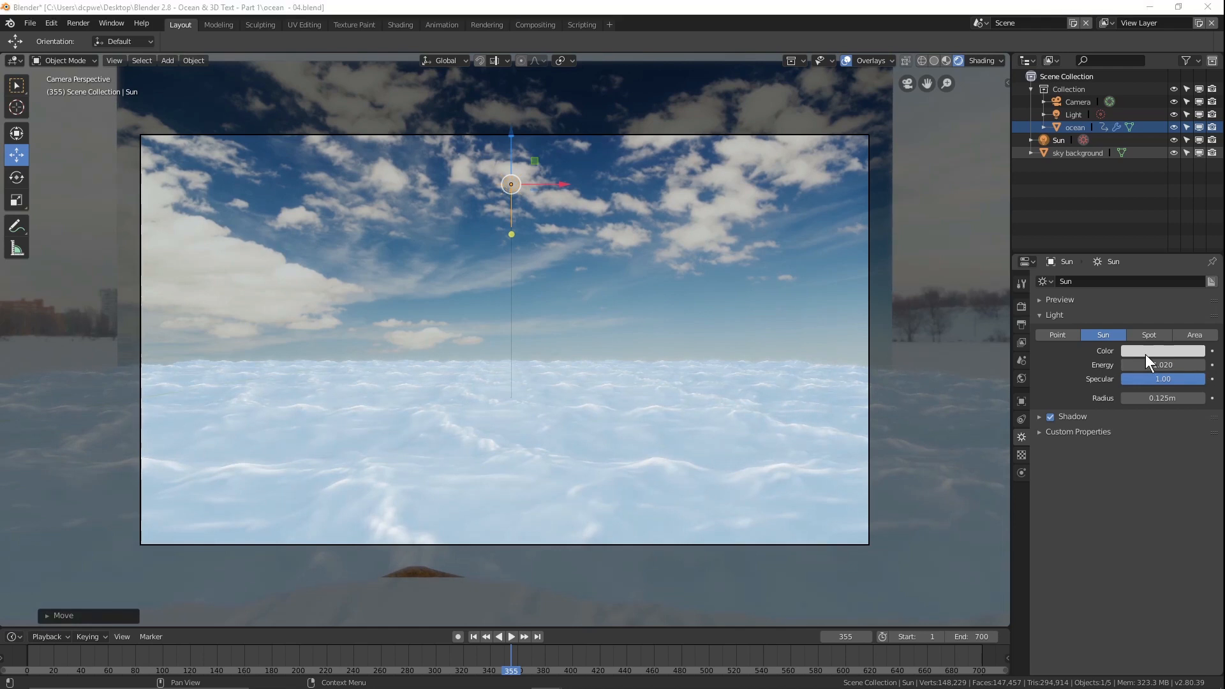
pyautogui.moveTo(1166, 364); pyautogui.dragTo(1144, 364)
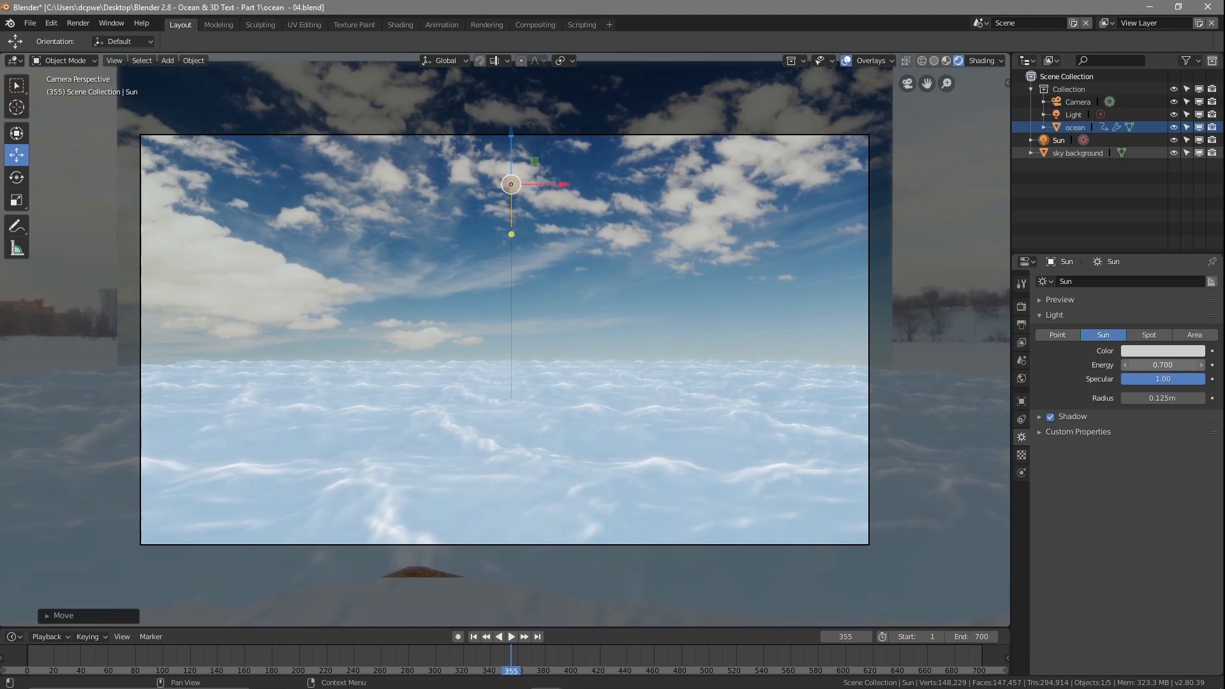
pyautogui.click(1165, 354)
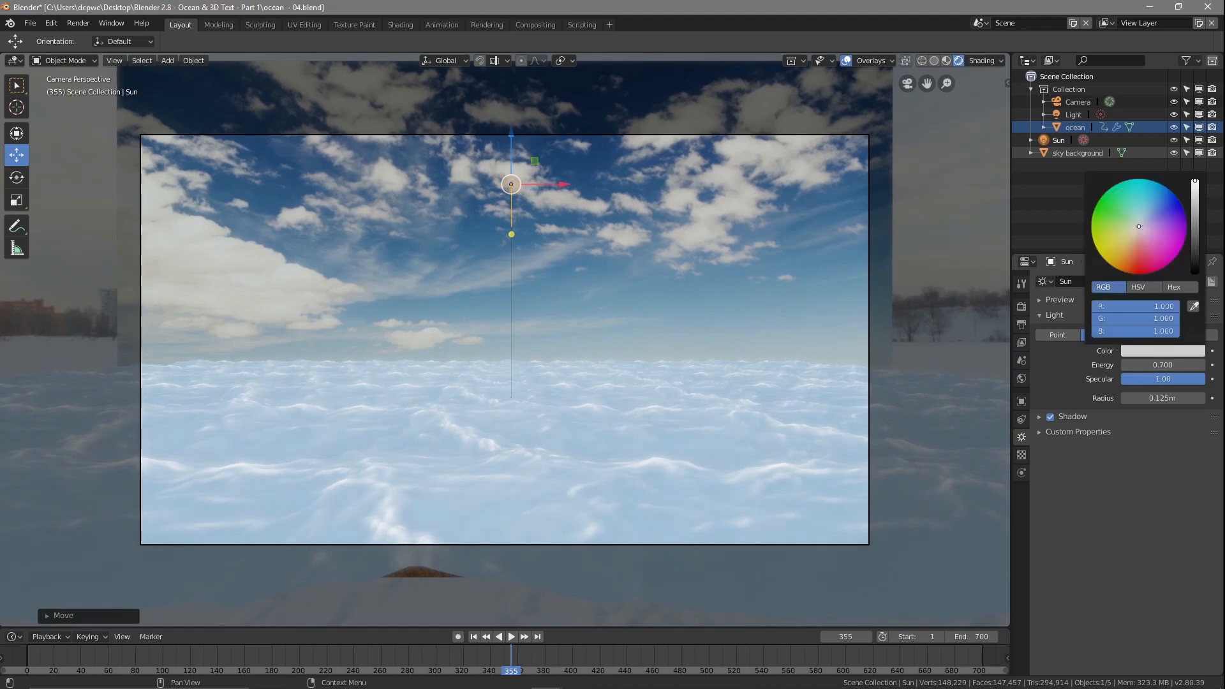
pyautogui.click(1155, 350)
pyautogui.click(1124, 239)
pyautogui.moveTo(1124, 238); pyautogui.dragTo(1106, 262)
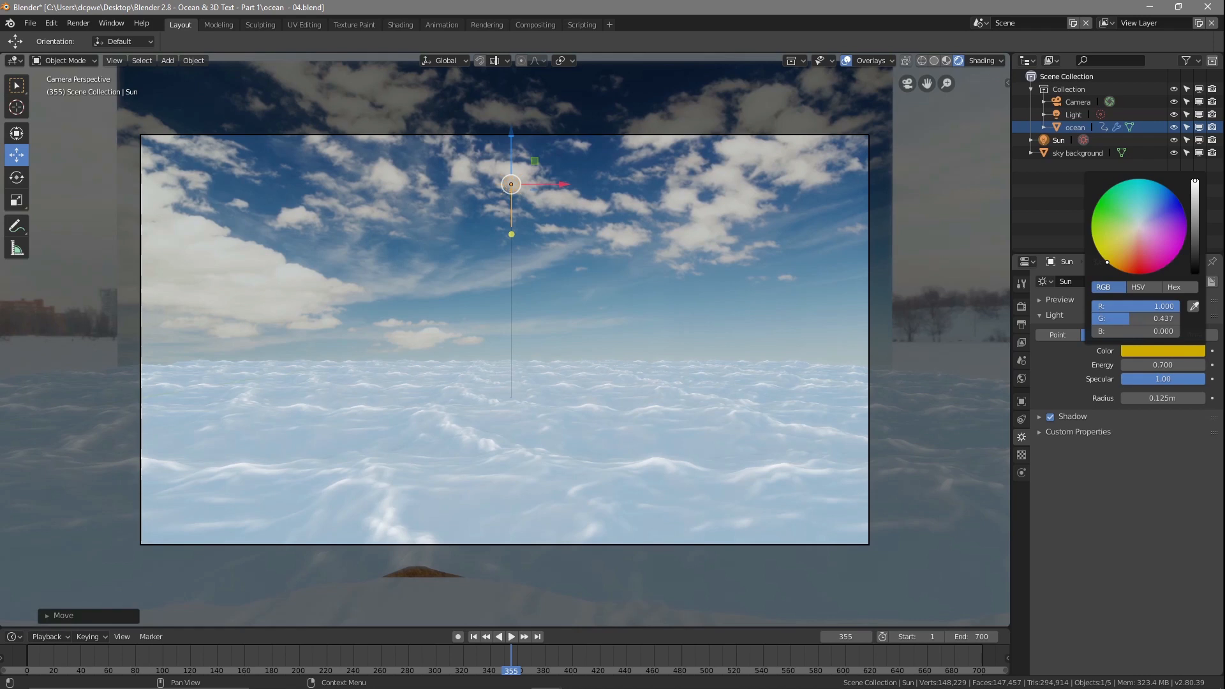
# Step: Set the Sun light's Radius to 0.335 m and its Energy to 0.750, and save the file
pyautogui.moveTo(1163, 364); pyautogui.dragTo(1114, 365)
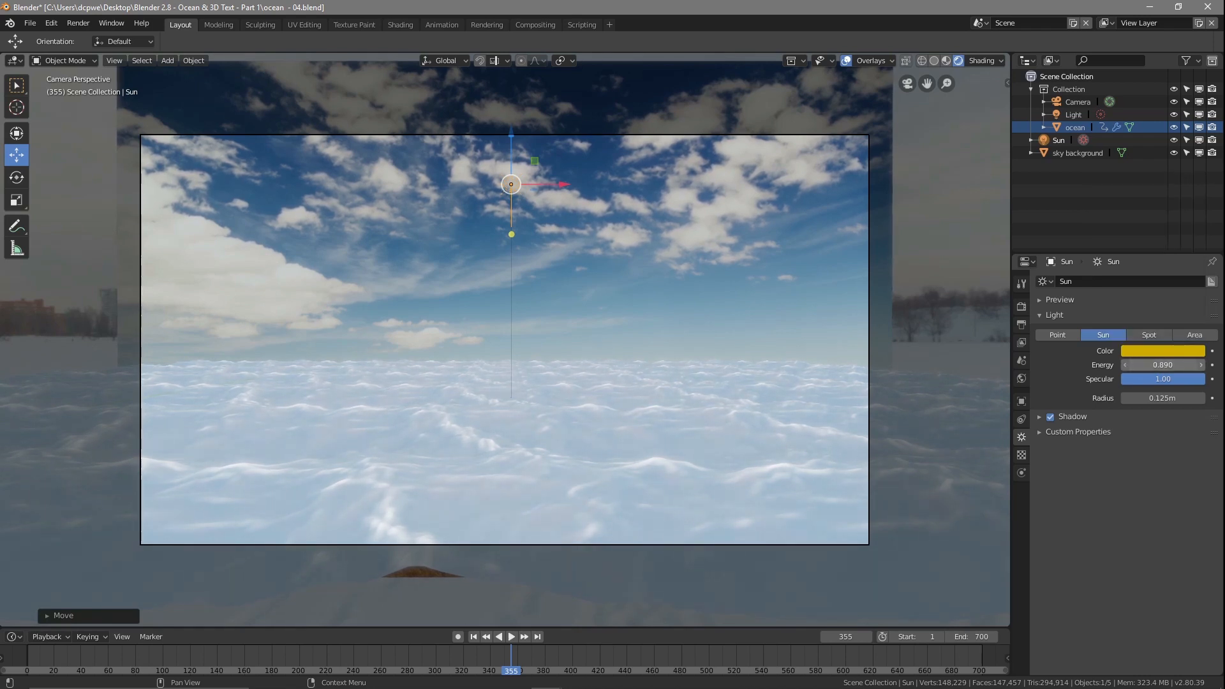
pyautogui.moveTo(1162, 365); pyautogui.dragTo(1164, 365)
pyautogui.moveTo(1162, 398); pyautogui.dragTo(1185, 398)
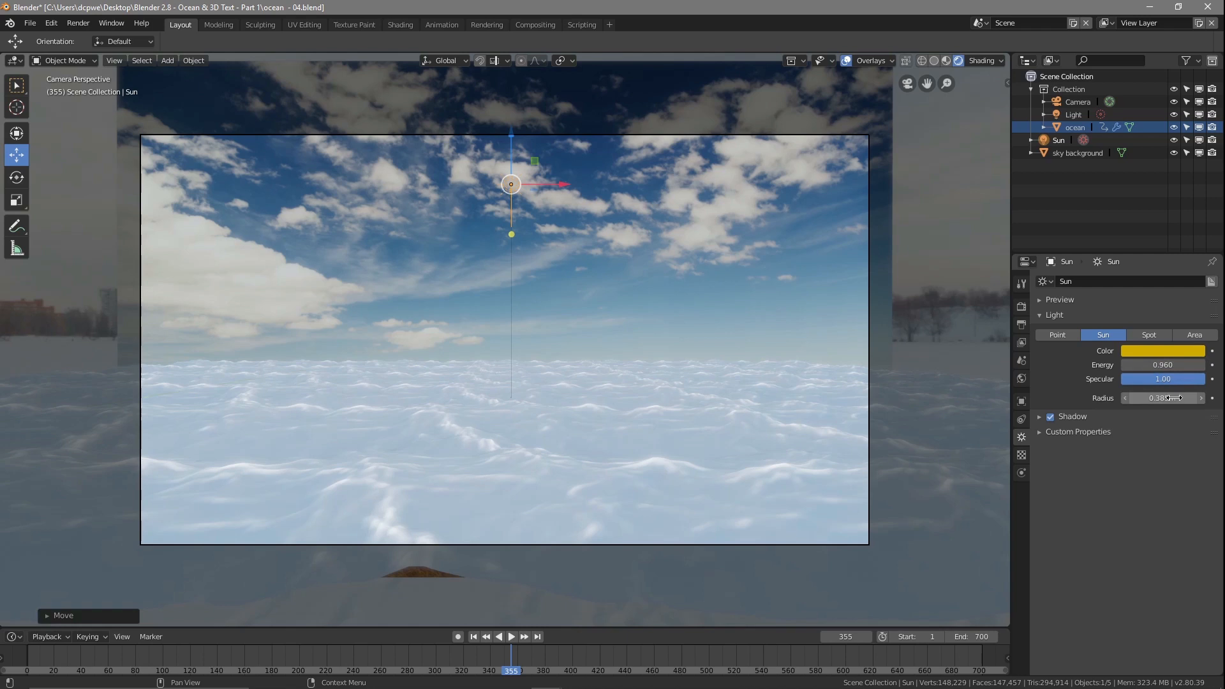
pyautogui.moveTo(1162, 398); pyautogui.dragTo(1155, 398)
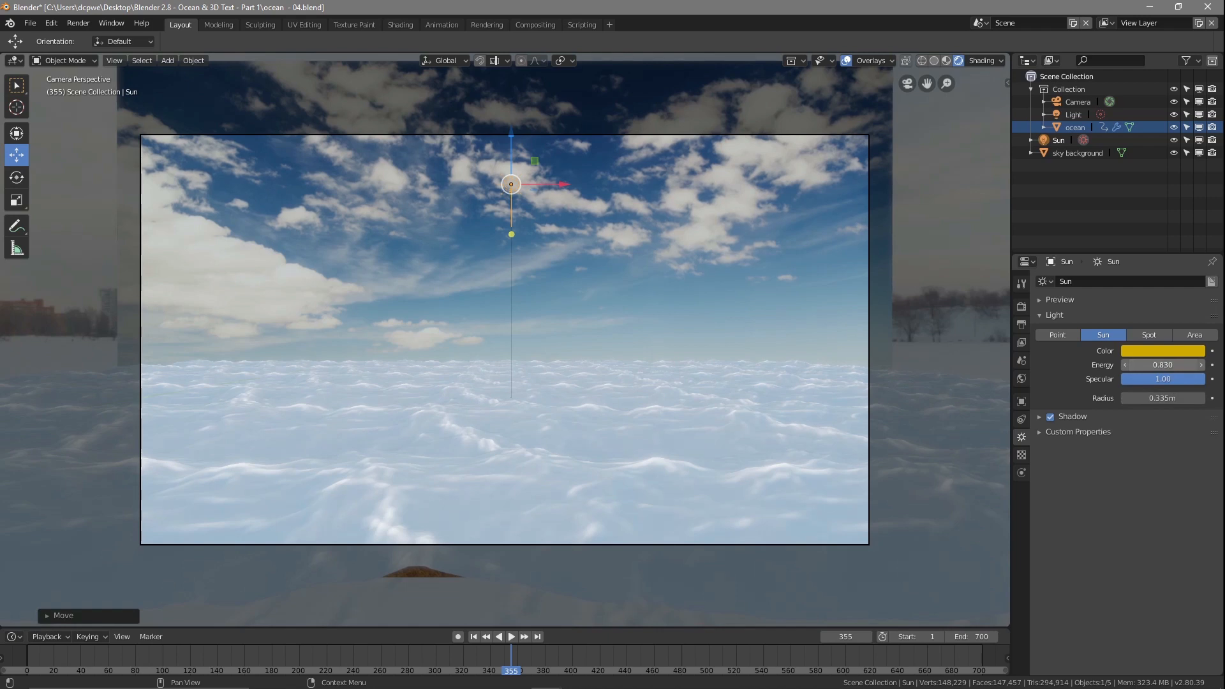
pyautogui.moveTo(1162, 365); pyautogui.dragTo(1156, 365)
pyautogui.click(29, 23)
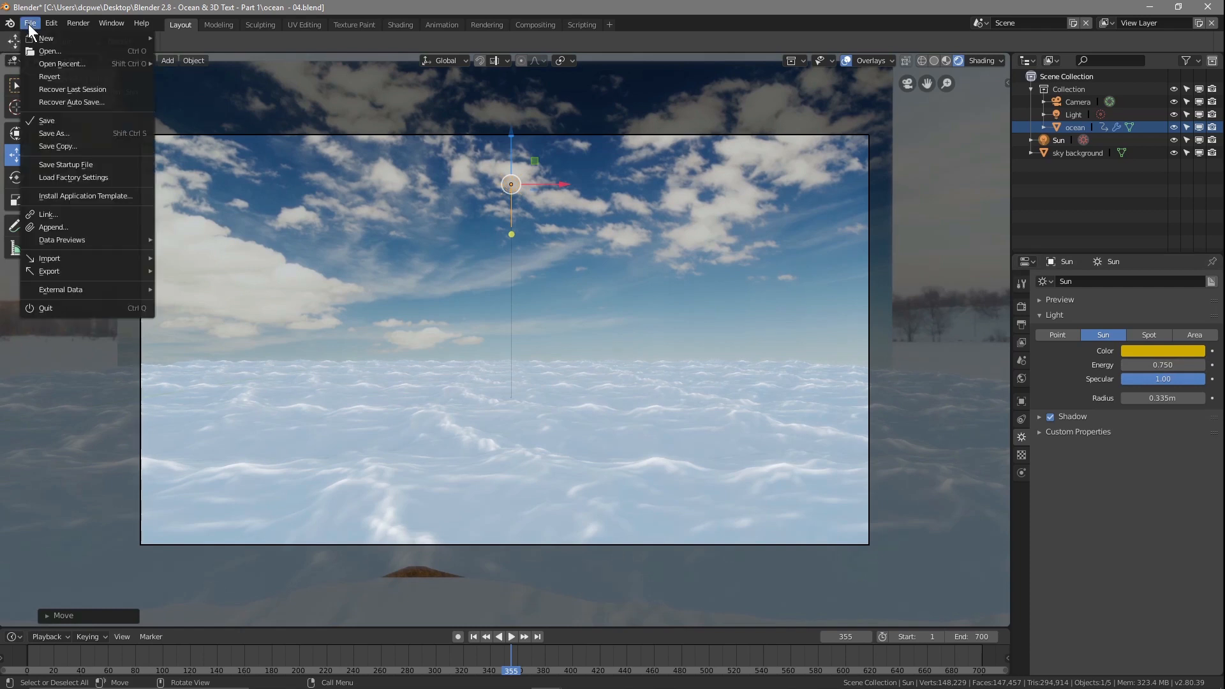
pyautogui.click(44, 121)
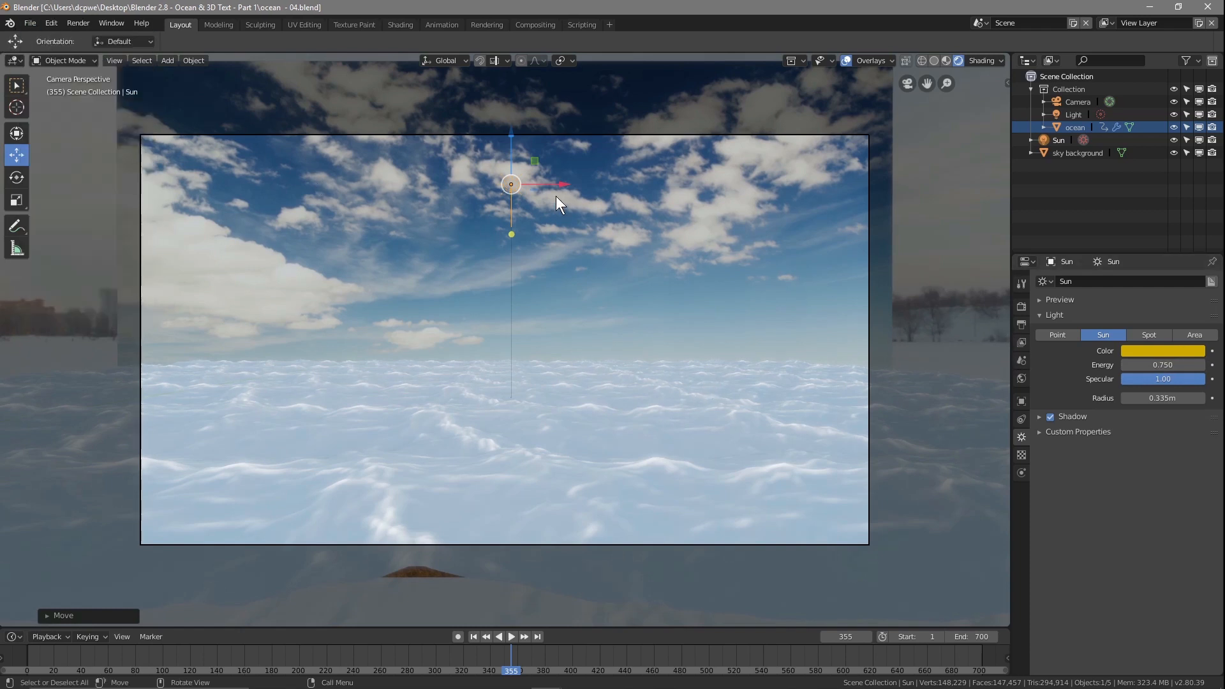
# Step: Tilt the Sun light about the X axis to -75.2° and rename it Sun Yellow
pyautogui.click(1061, 139)
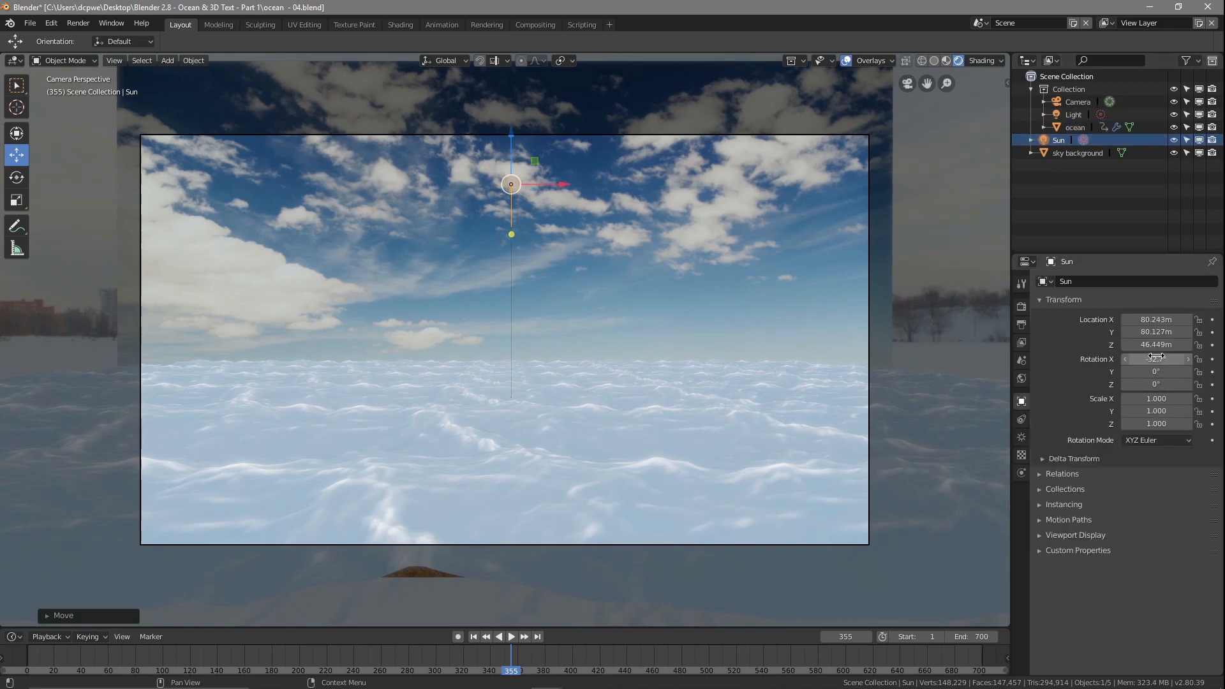
pyautogui.moveTo(1156, 359); pyautogui.dragTo(1130, 360)
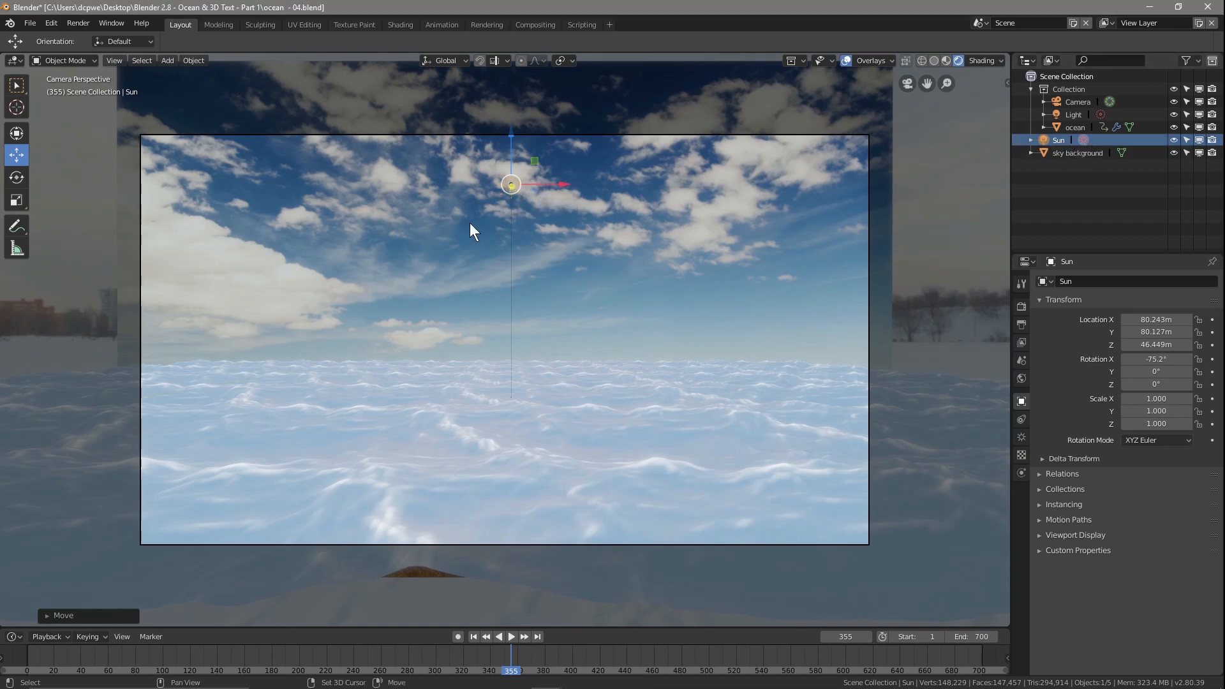
pyautogui.doubleClick(1065, 140)
pyautogui.click(1075, 140)
pyautogui.write('Yellow')
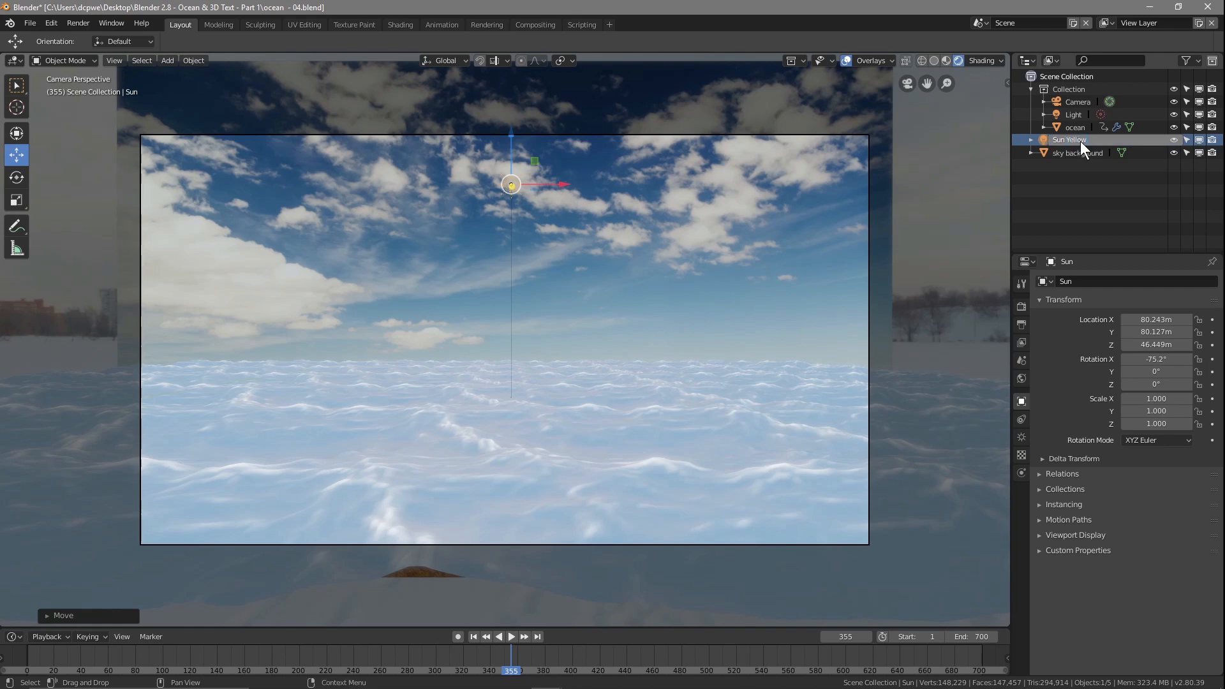
pyautogui.press('Return')
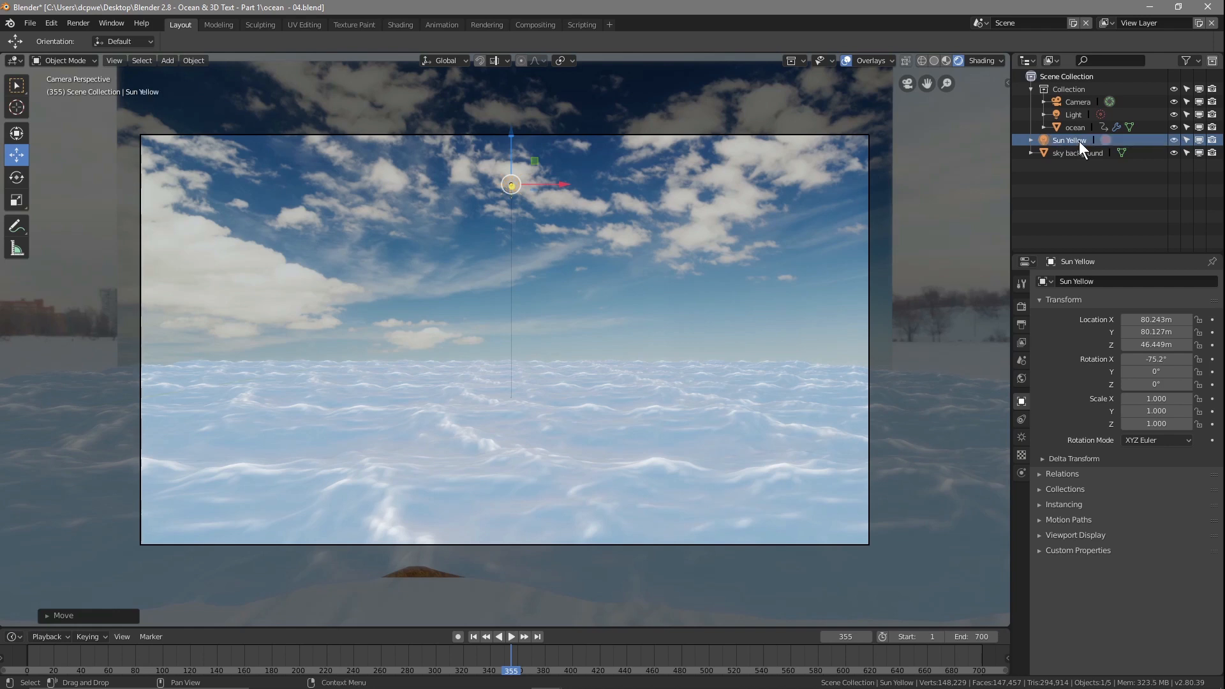
# Step: Duplicate the Sun Yellow light in place and rename the copy Sun White
pyautogui.hotkey('shift', 'd')
pyautogui.rightClick(680, 224)
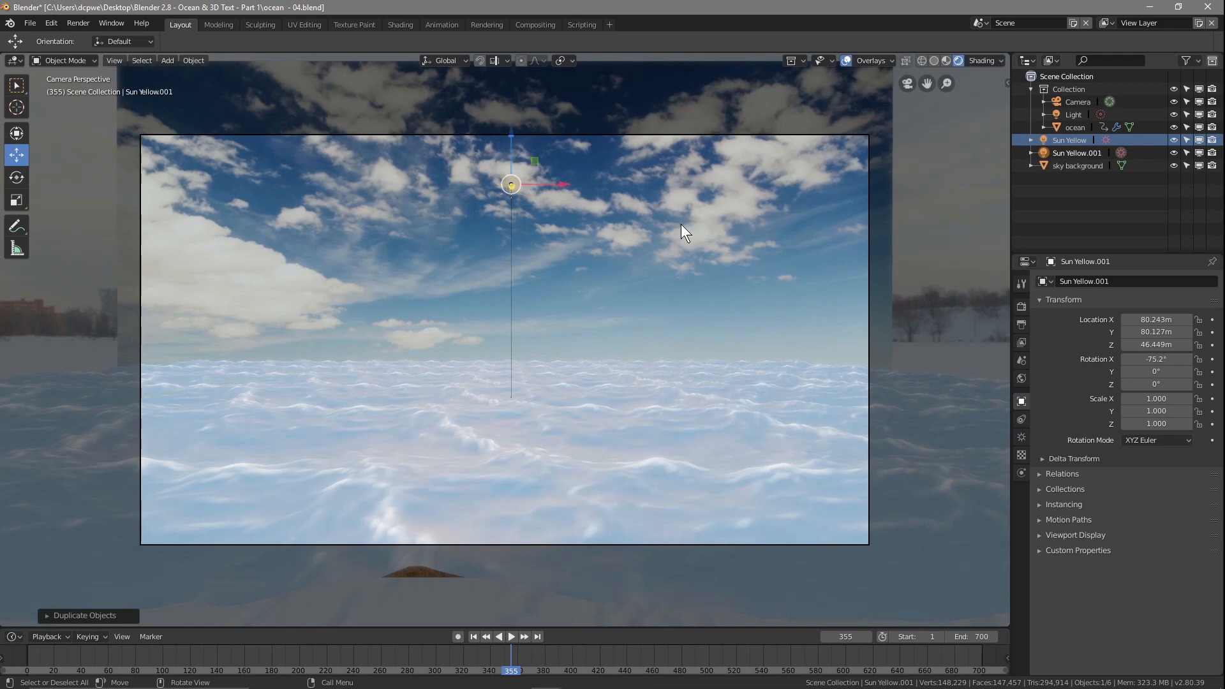
pyautogui.click(1078, 152)
pyautogui.doubleClick(1080, 154)
pyautogui.write('Sun W')
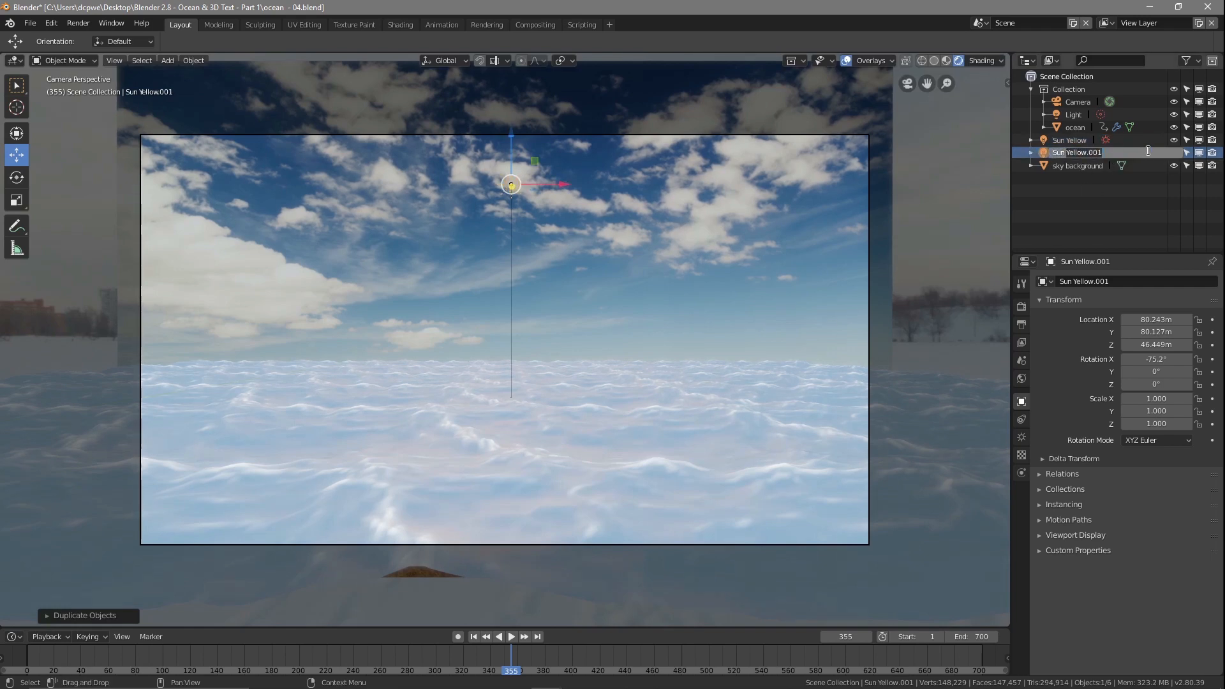
pyautogui.write('hite')
pyautogui.press('Return')
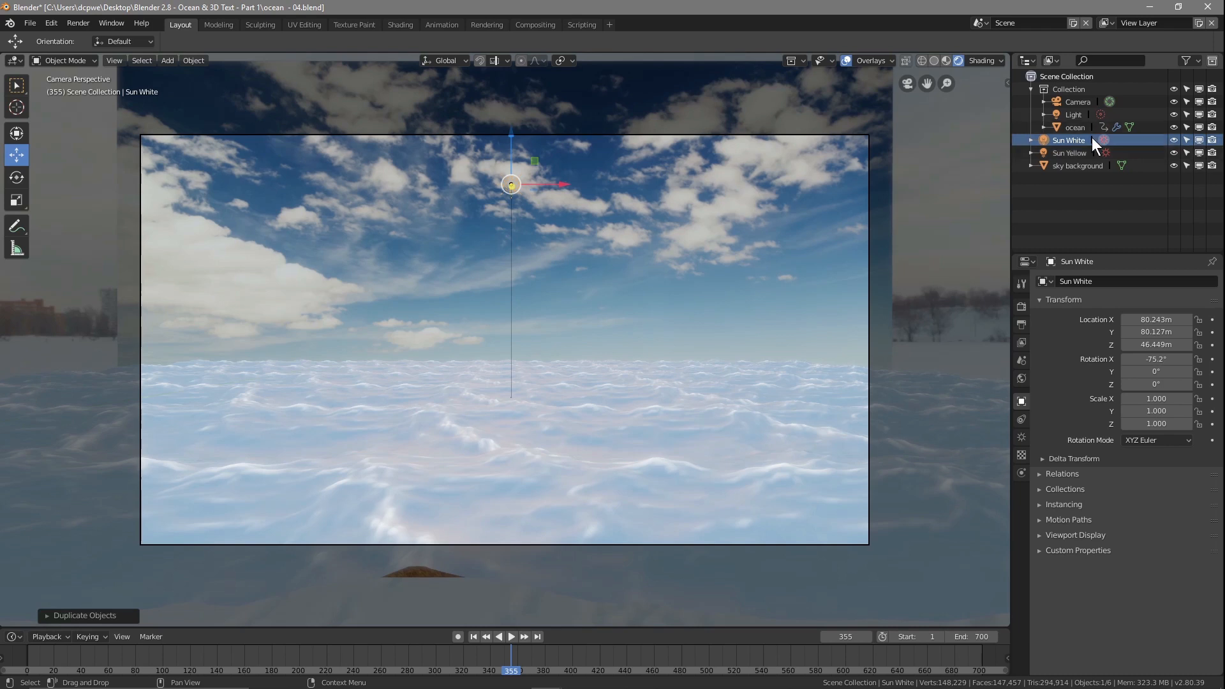
# Step: Set the Sun White light's color to white with R, G and B at 1.000, and its Energy to 0.180
pyautogui.click(1022, 437)
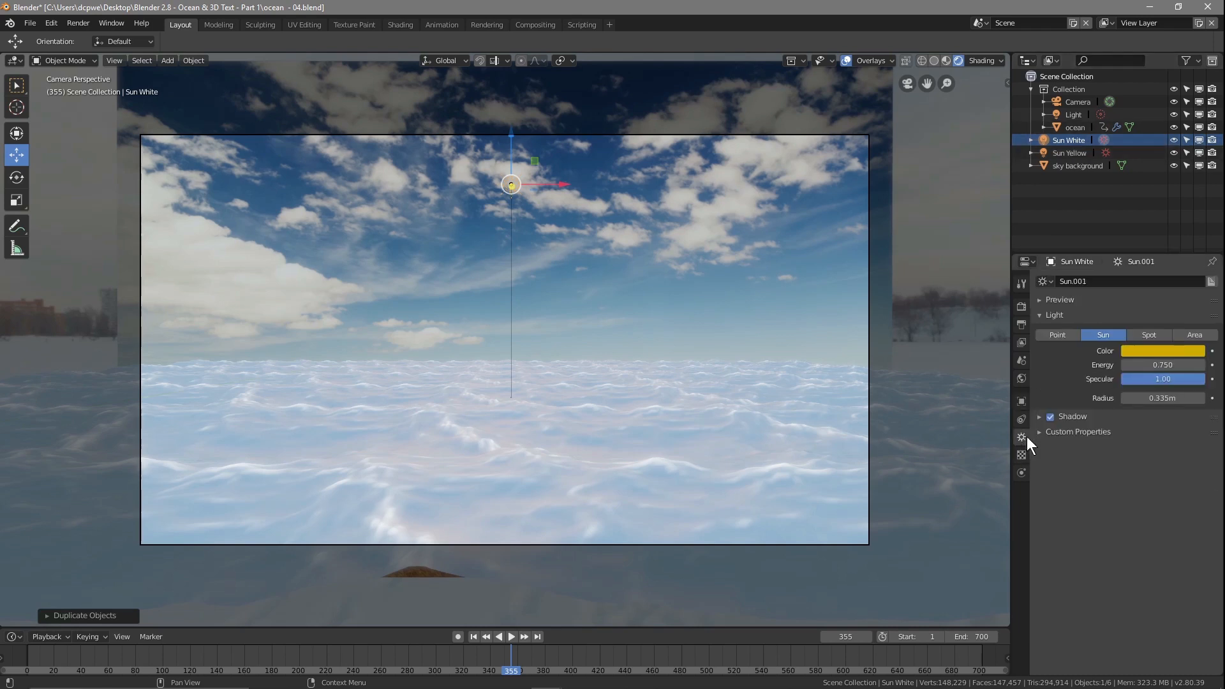
pyautogui.click(1170, 351)
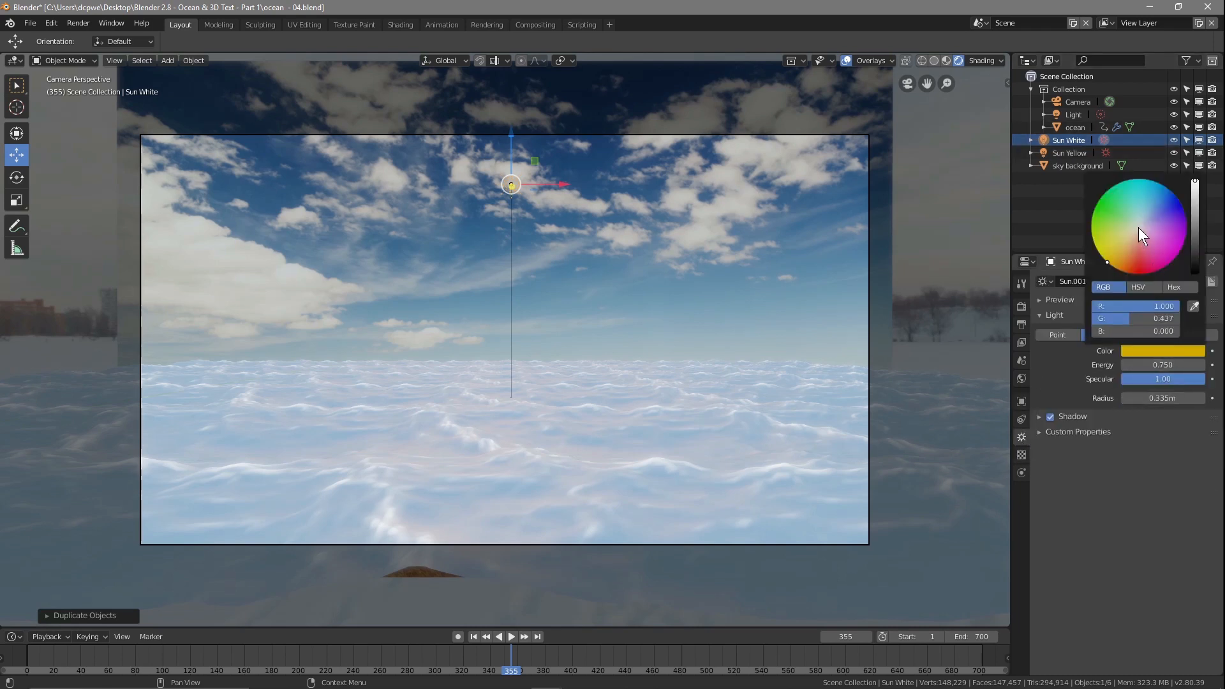
pyautogui.click(1157, 309)
pyautogui.write('1')
pyautogui.press('Return')
pyautogui.click(1143, 323)
pyautogui.write('1')
pyautogui.press('Return')
pyautogui.click(1127, 333)
pyautogui.write('1')
pyautogui.press('Return')
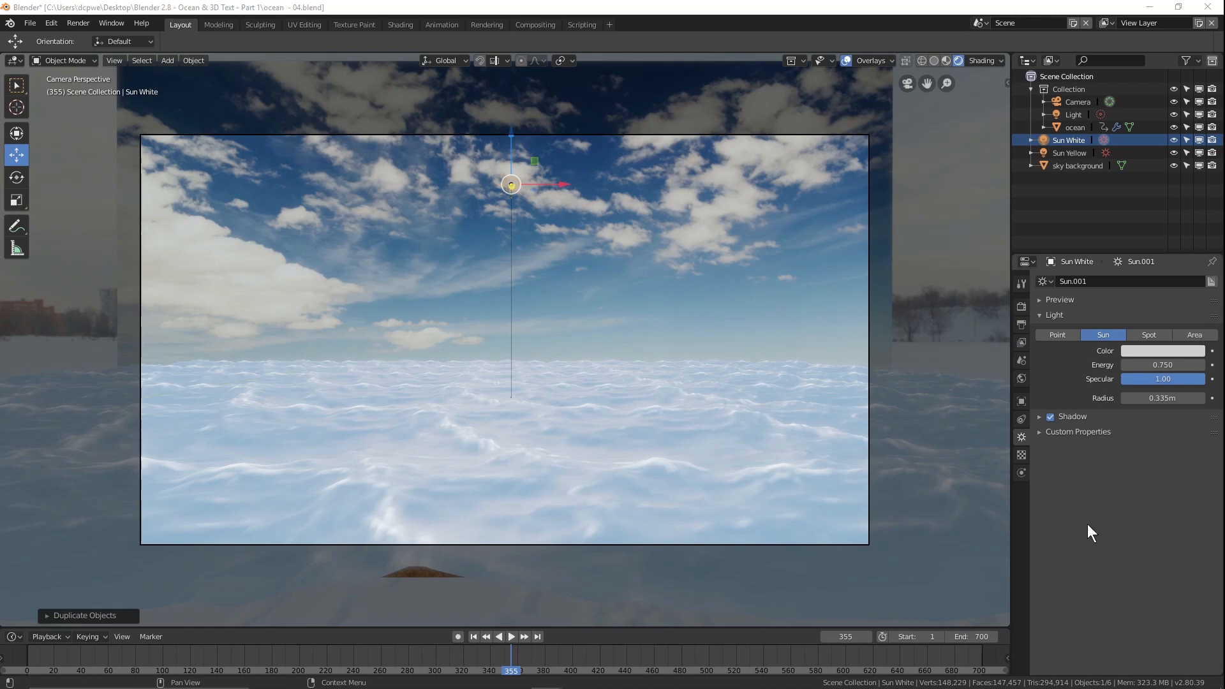
pyautogui.moveTo(1171, 365); pyautogui.dragTo(1153, 365)
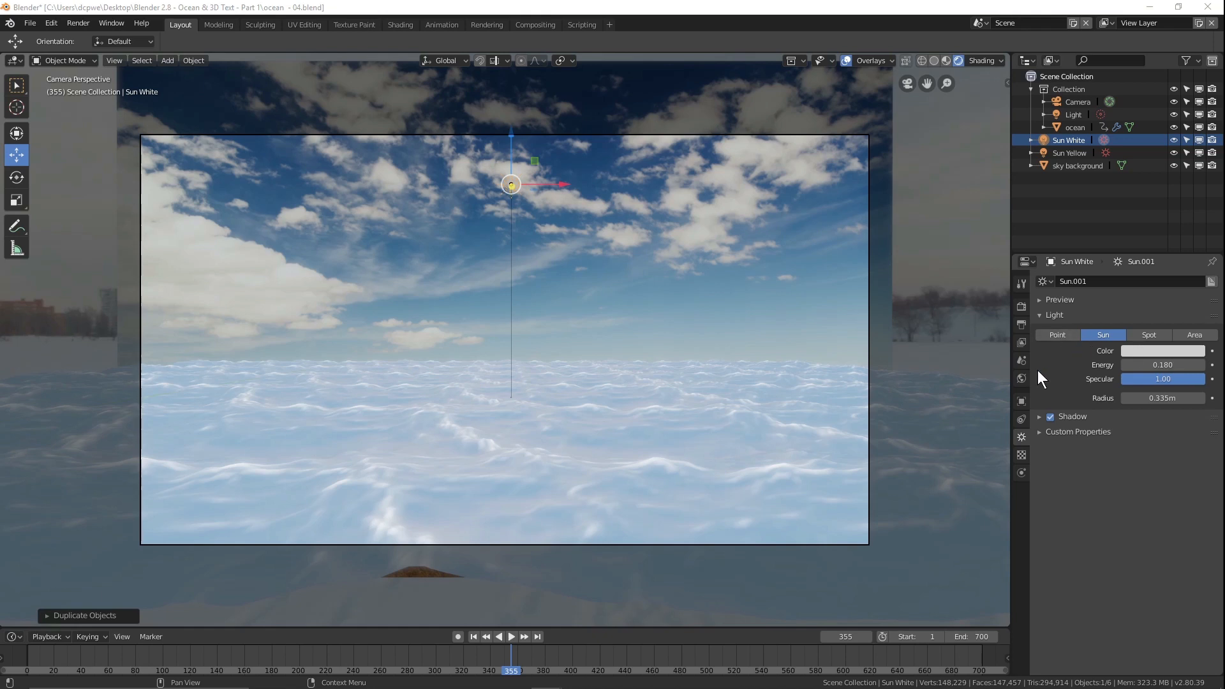
# Step: Try a small Z rotation on the Sun White light and reset it to 0°
pyautogui.click(1021, 402)
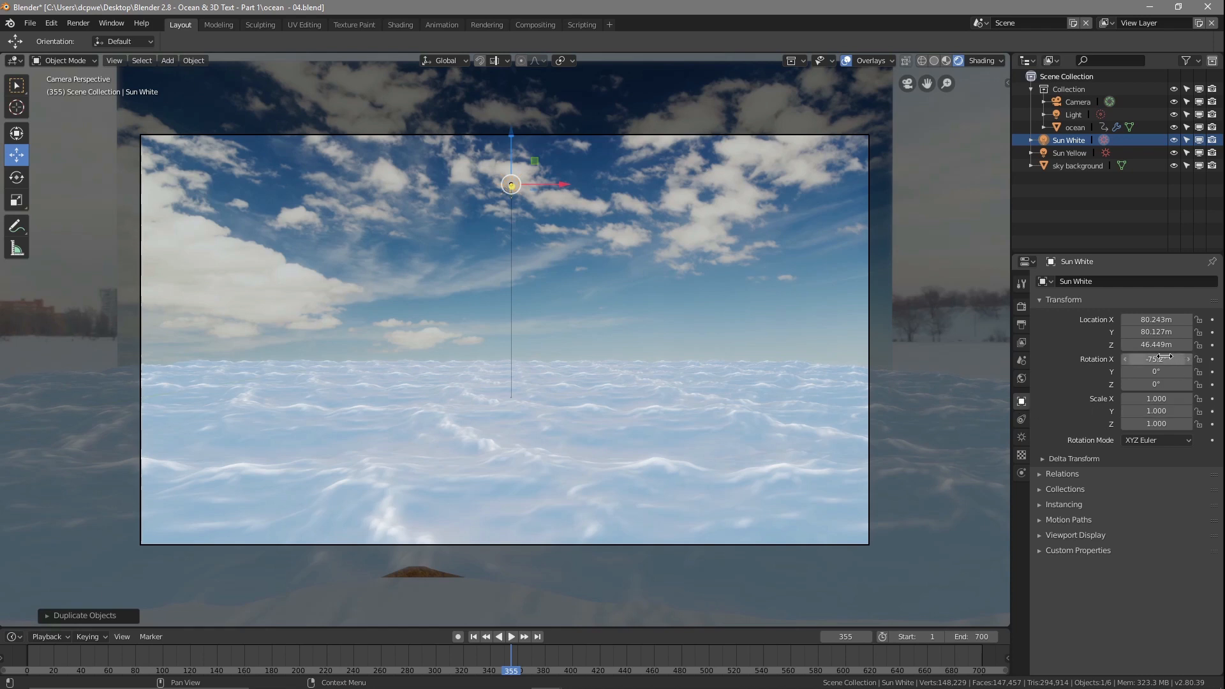
pyautogui.moveTo(1154, 384); pyautogui.dragTo(1162, 384)
pyautogui.click(1177, 385)
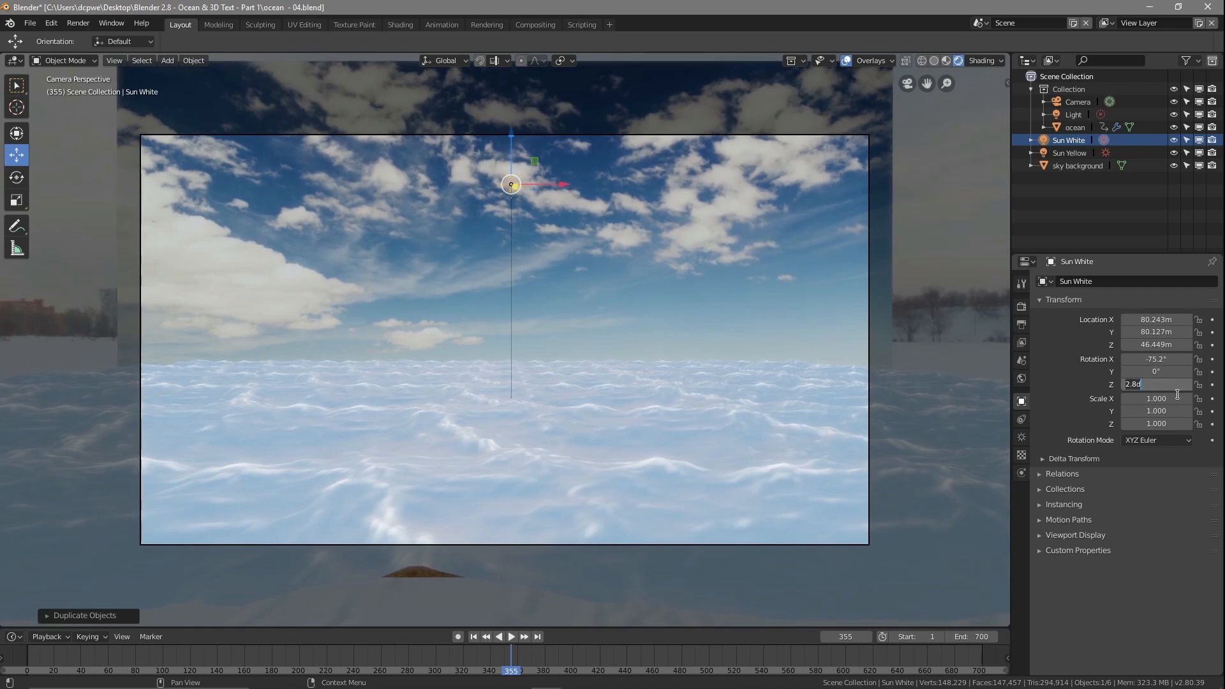
pyautogui.write('0')
pyautogui.press('Return')
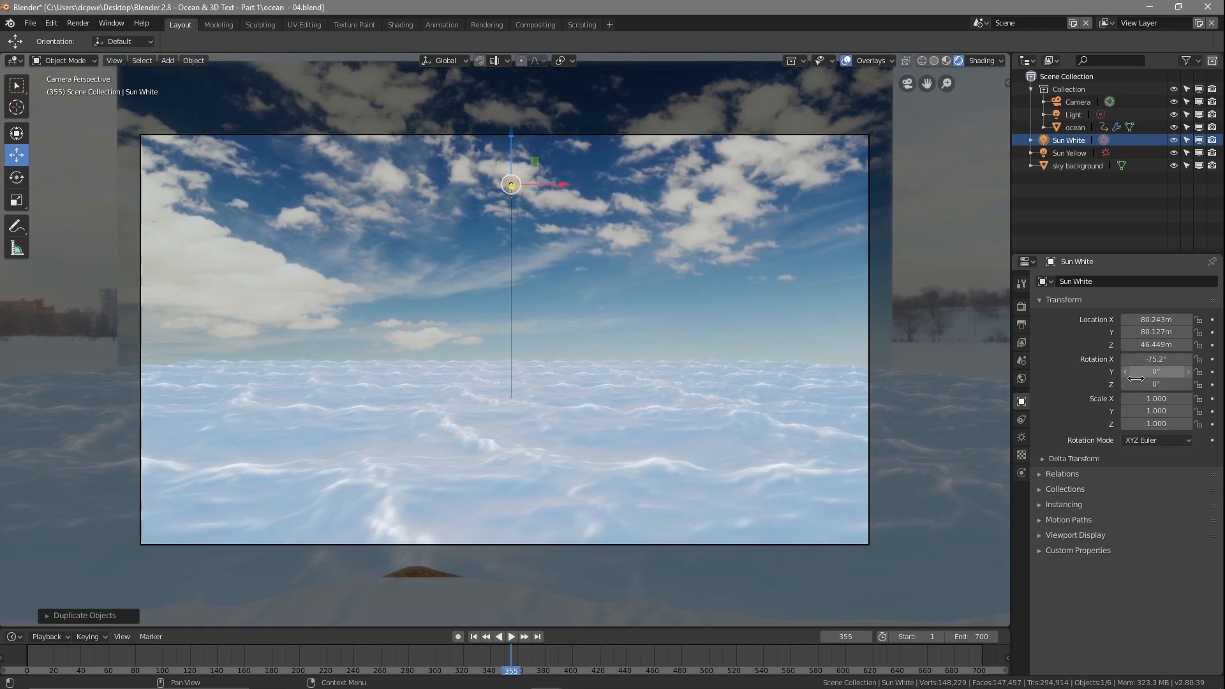
# Step: Move the timeline to frame 363 and save the file
pyautogui.moveTo(514, 670)
pyautogui.mouseDown()
pyautogui.moveTo(215, 655)
pyautogui.moveTo(565, 648)
pyautogui.moveTo(509, 649)
pyautogui.moveTo(714, 660)
pyautogui.moveTo(500, 667)
pyautogui.moveTo(521, 670)
pyautogui.mouseUp()
pyautogui.click(32, 24)
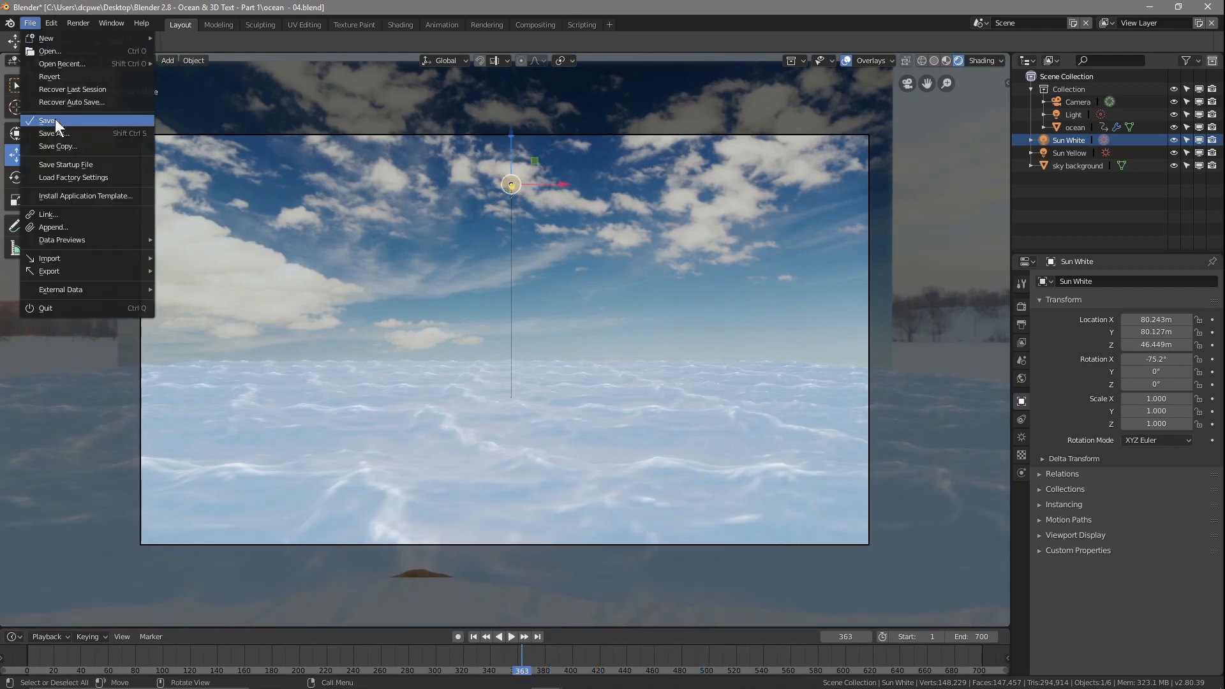
pyautogui.click(55, 122)
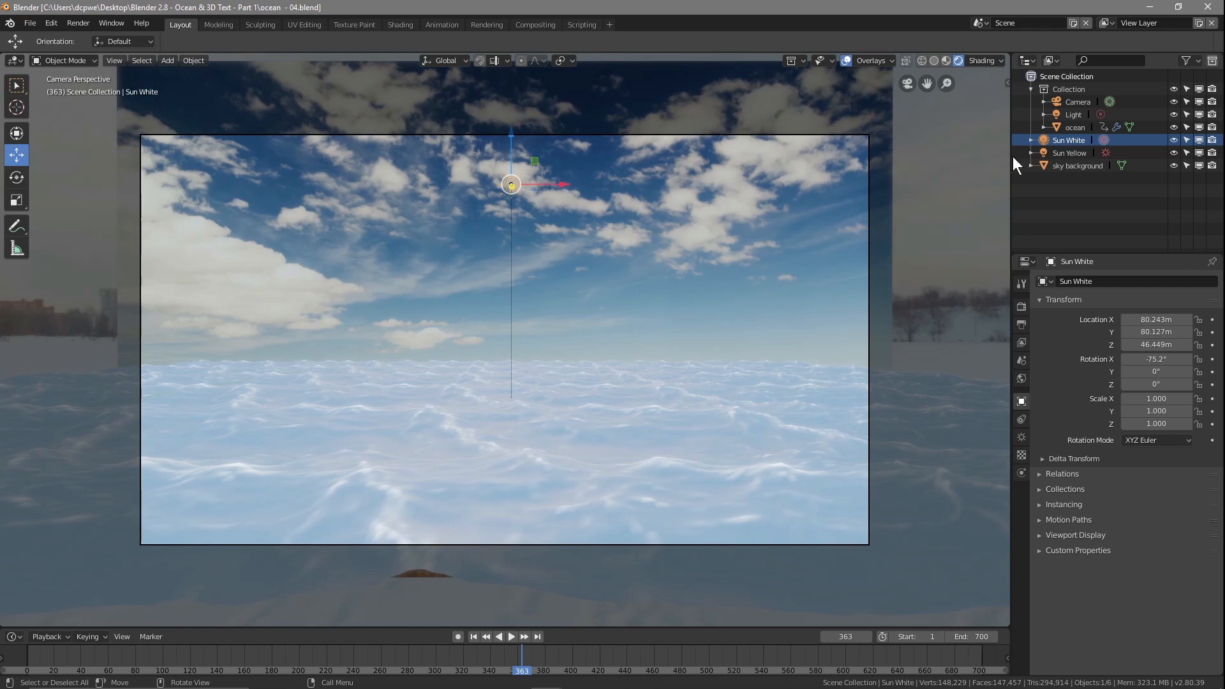
# Step: Raise the ocean object's Ocean modifier Resolution to 20 and render the current frame as a test, closing the render window
pyautogui.click(1062, 127)
pyautogui.click(1022, 439)
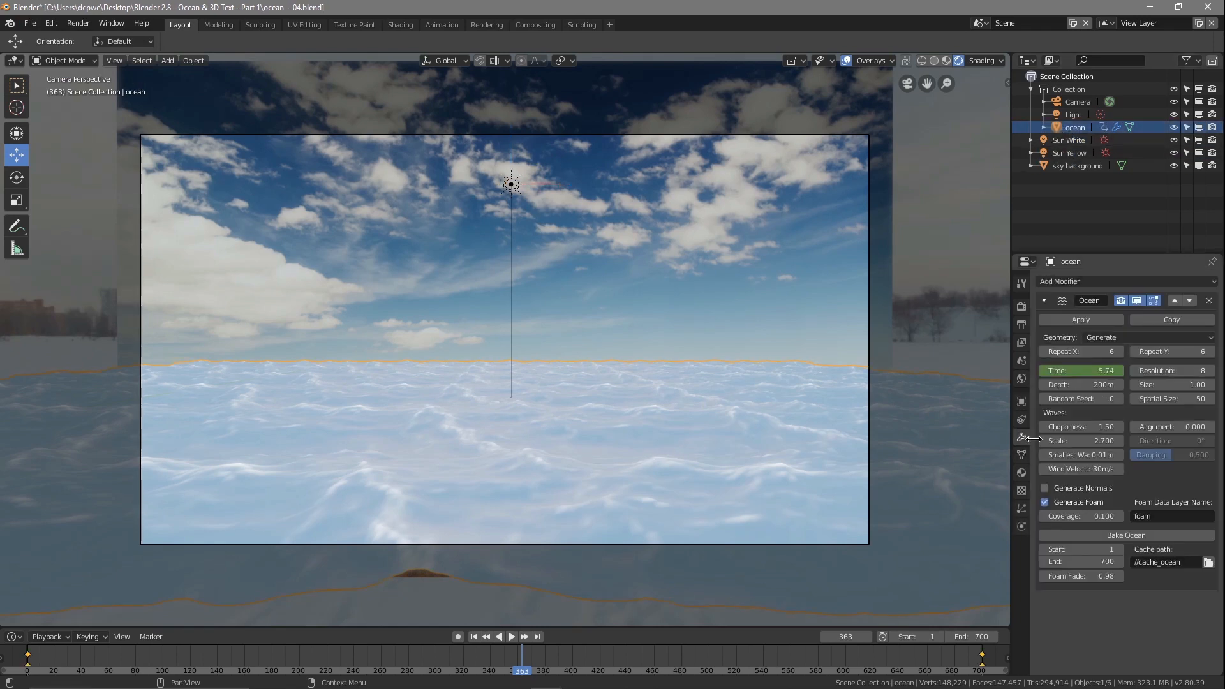
pyautogui.click(1190, 371)
pyautogui.write('20')
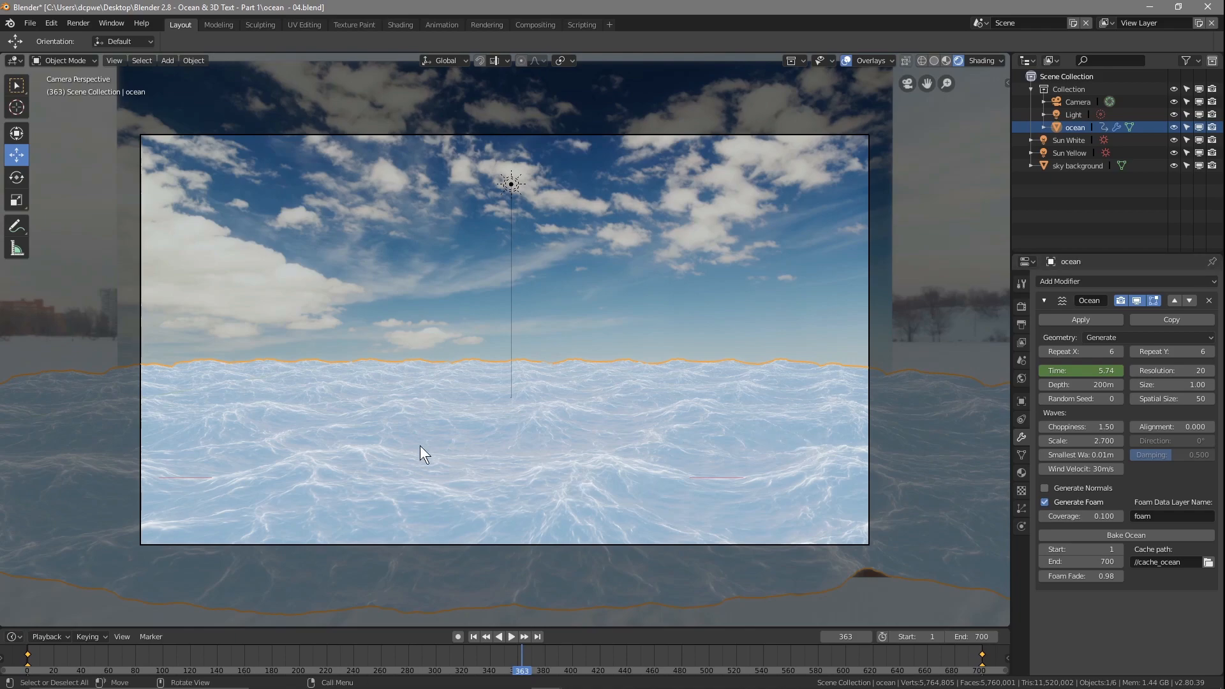
pyautogui.press('F12')
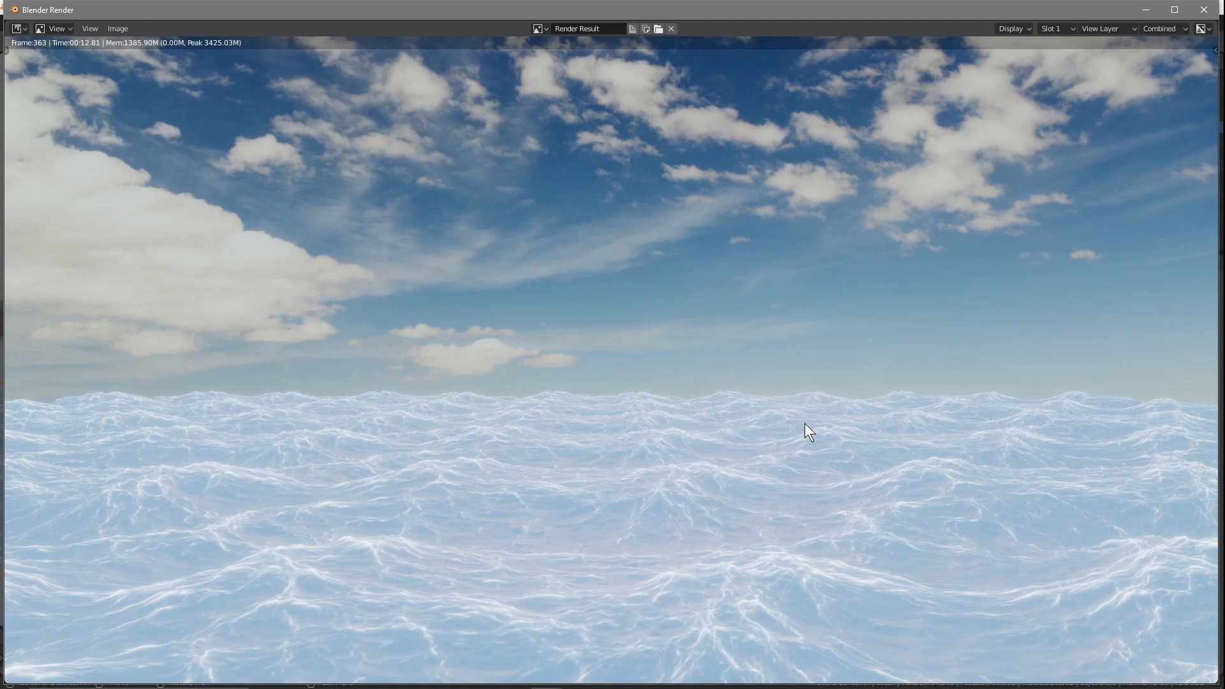
pyautogui.click(1203, 9)
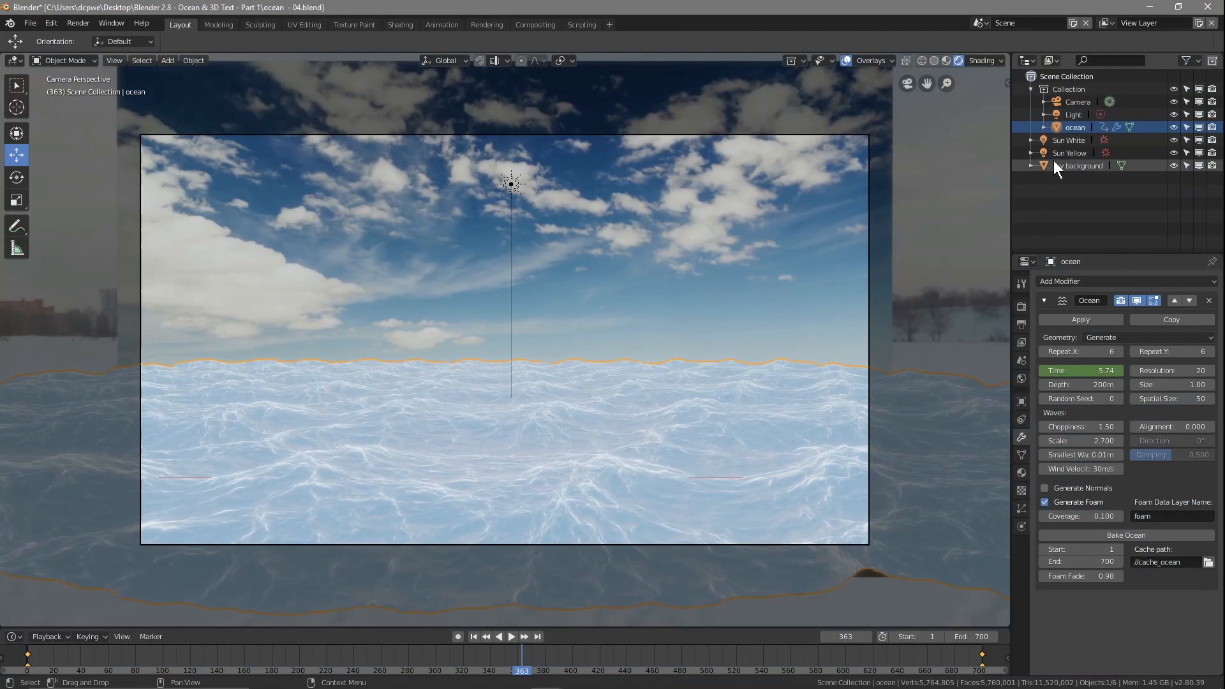
# Step: Increase the Eevee Bloom Radius to 4.081 and its Intensity to 1.710
pyautogui.click(1064, 153)
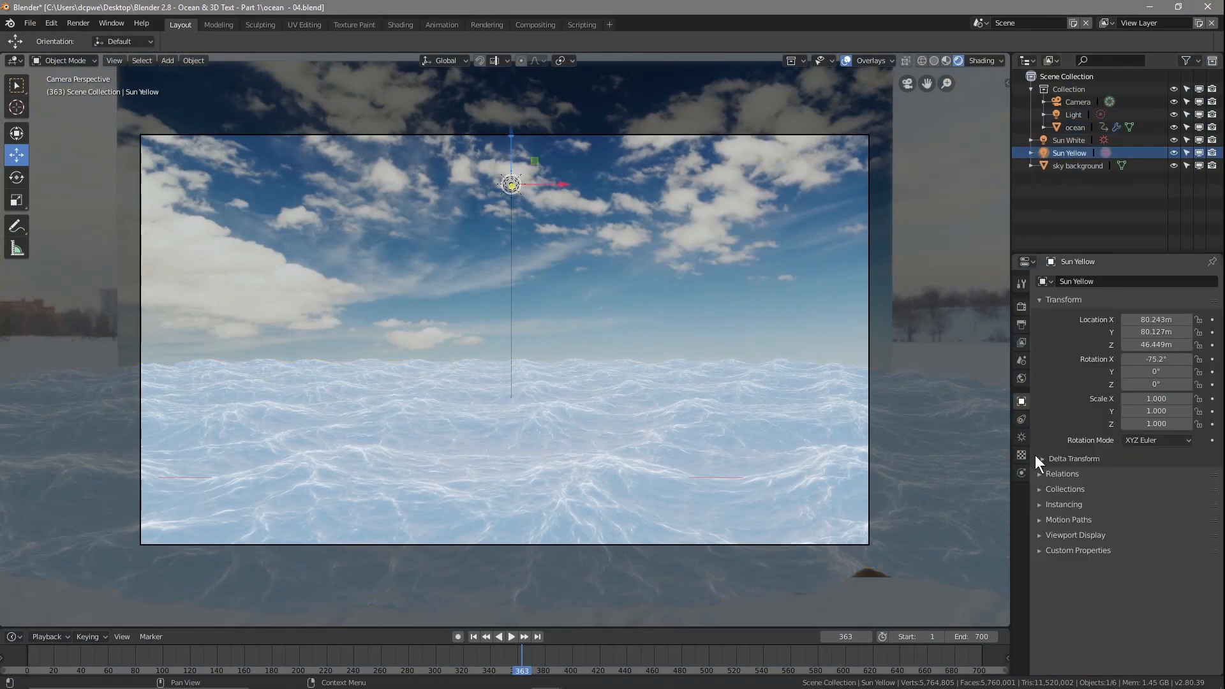
pyautogui.click(1020, 307)
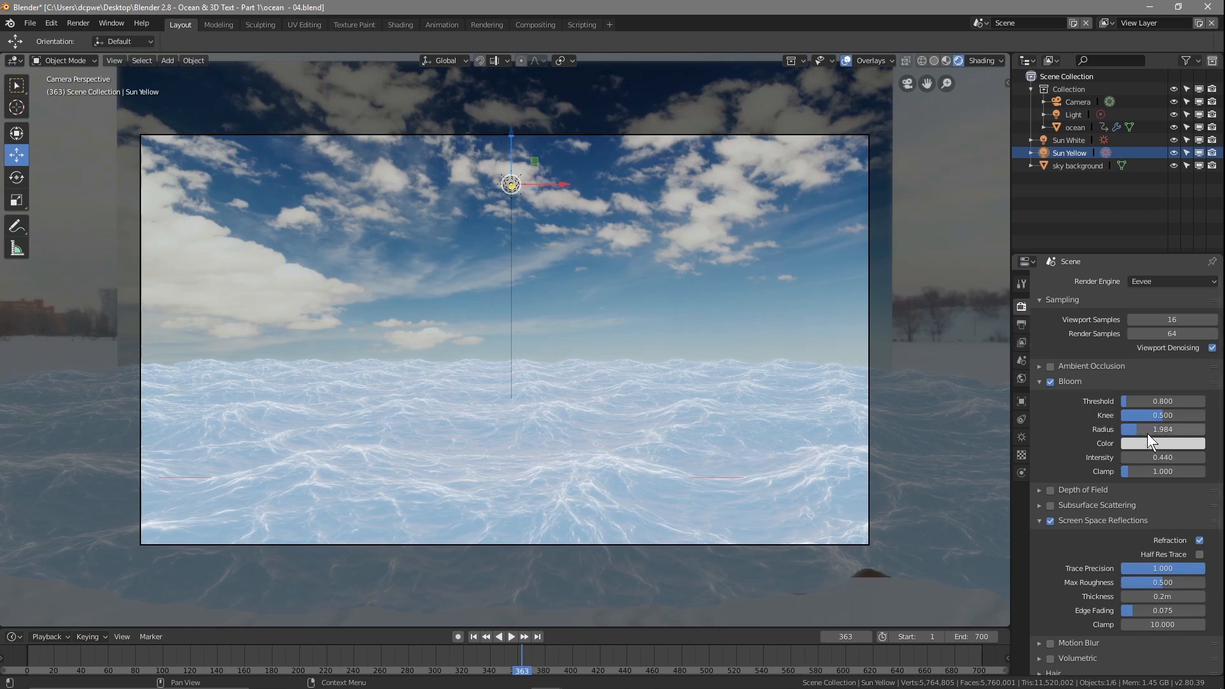
pyautogui.moveTo(1138, 428); pyautogui.dragTo(1170, 457)
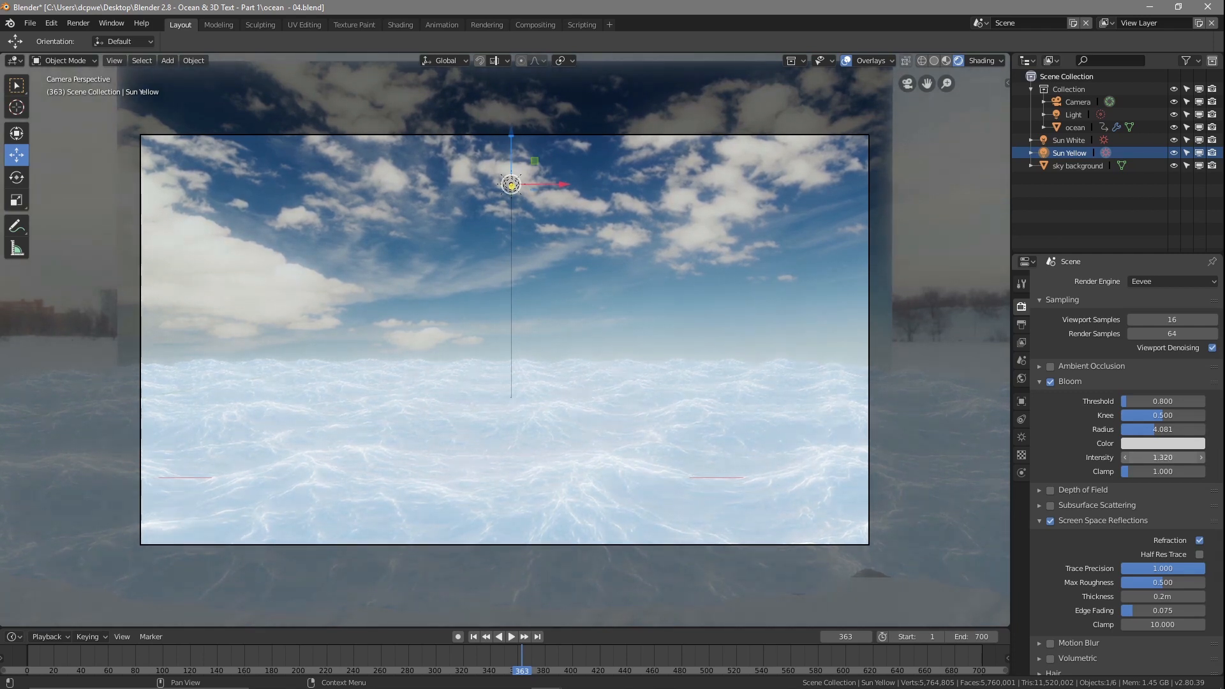
pyautogui.moveTo(1170, 457); pyautogui.dragTo(1171, 457)
pyautogui.moveTo(1170, 457); pyautogui.dragTo(1168, 457)
# Step: Change the Bloom color to yellow and set the Bloom Threshold to 1.848
pyautogui.click(1164, 442)
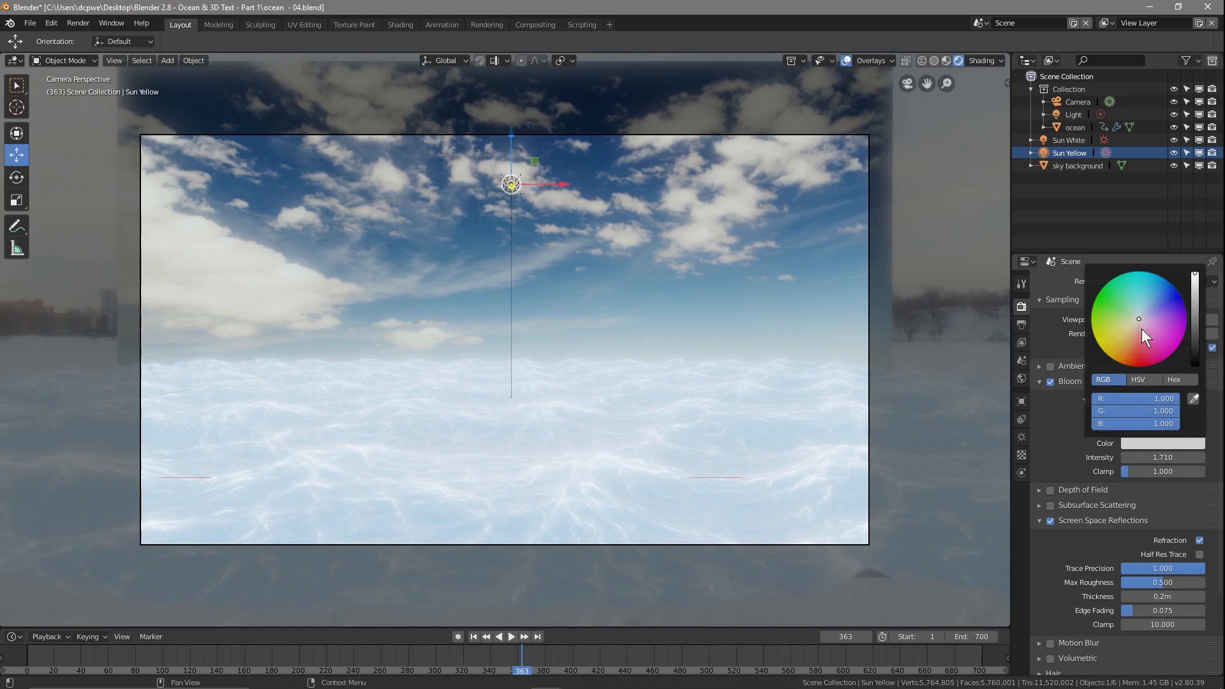
pyautogui.moveTo(1138, 321); pyautogui.dragTo(1105, 354)
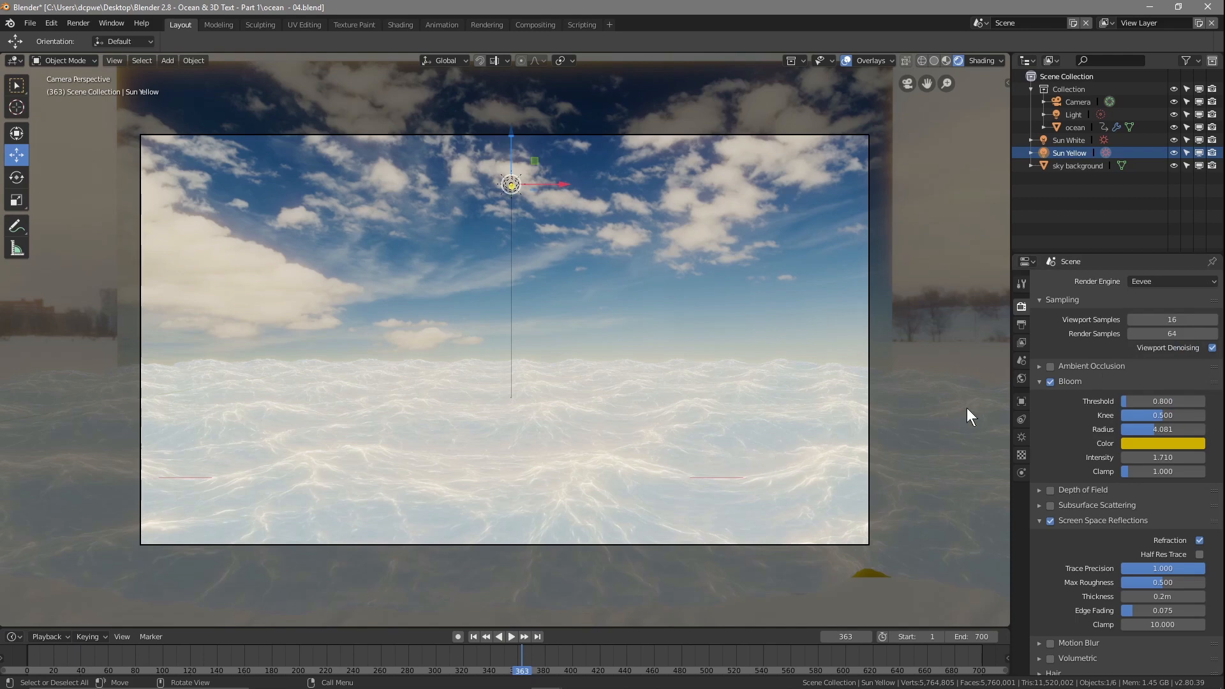
pyautogui.moveTo(1126, 400); pyautogui.dragTo(1143, 400)
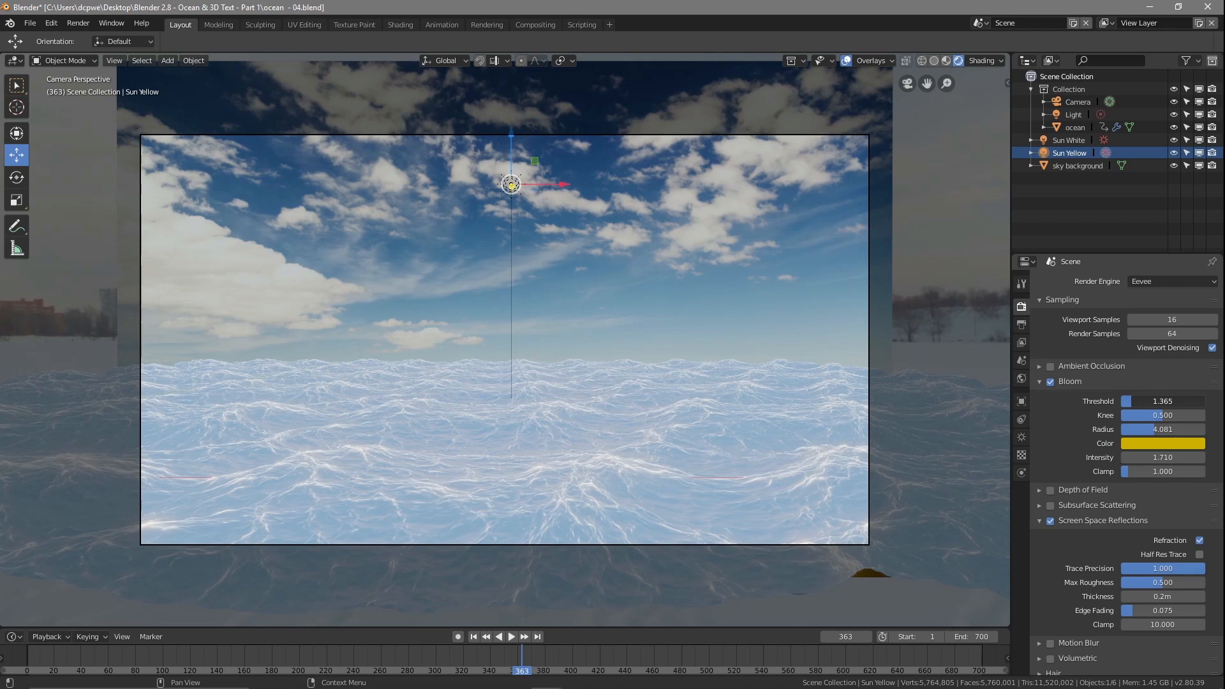
pyautogui.moveTo(1143, 400)
pyautogui.mouseDown()
pyautogui.moveTo(1158, 400)
pyautogui.moveTo(1144, 400)
pyautogui.mouseUp()
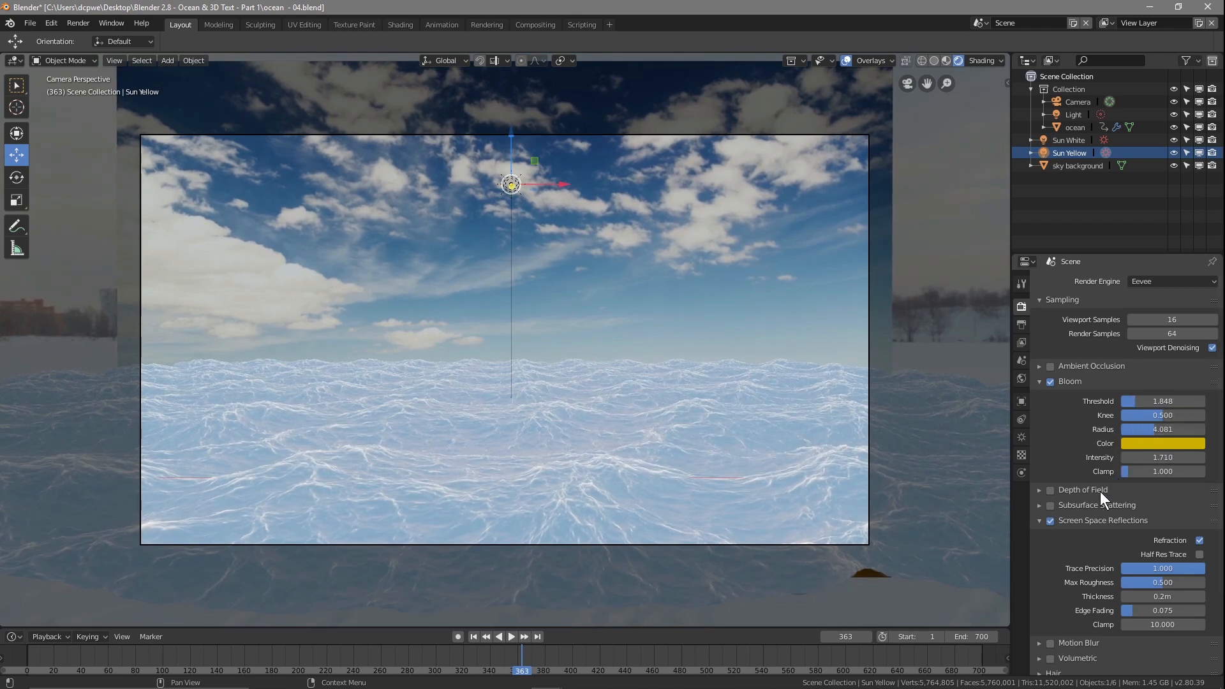
# Step: Set the Bloom knee to 0 and the Bloom radius to 1.742, comparing the scene with Bloom off and on
pyautogui.click(1050, 382)
pyautogui.click(1050, 381)
pyautogui.moveTo(1153, 429); pyautogui.dragTo(1123, 415)
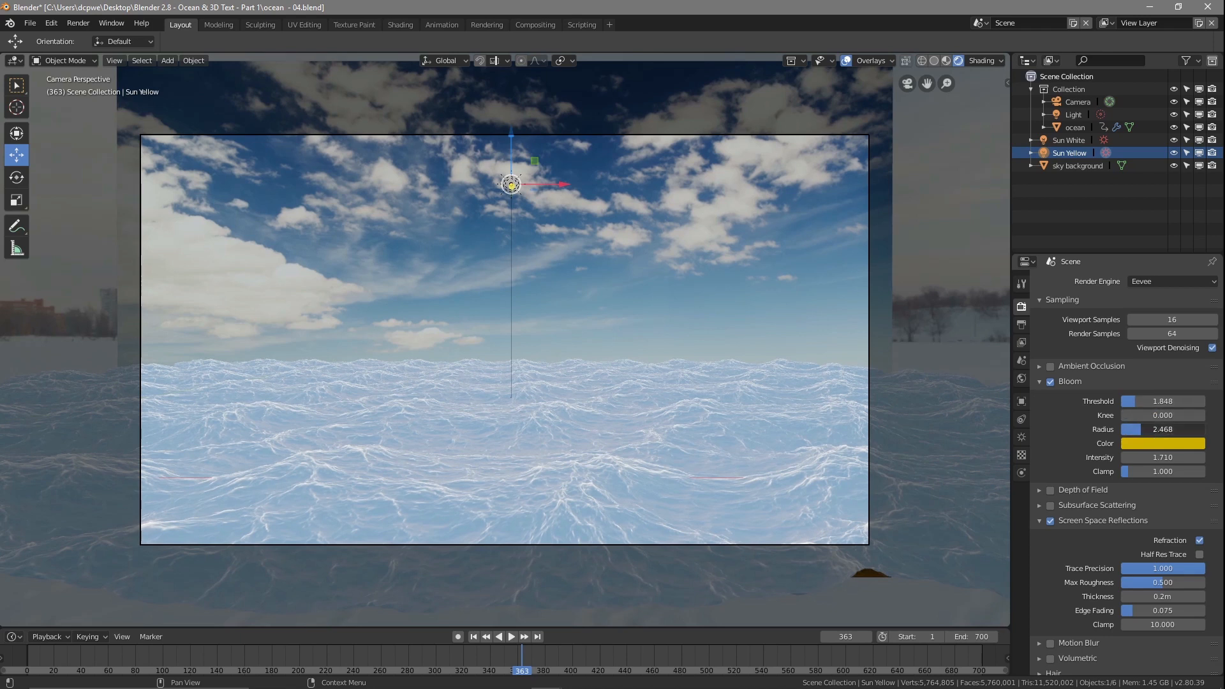
pyautogui.moveTo(1141, 429); pyautogui.dragTo(1137, 430)
pyautogui.moveTo(1136, 429); pyautogui.dragTo(1130, 429)
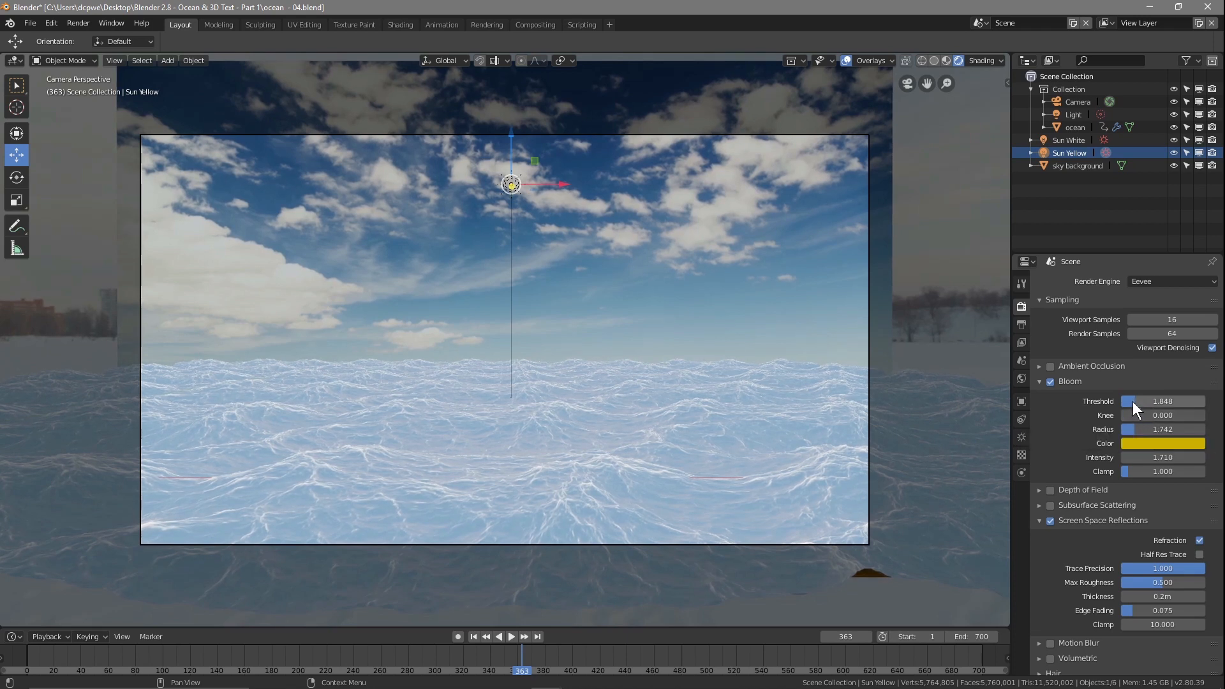
# Step: Try a Bloom threshold of about 0.96, restore it to 1.848 and compare the scene with Bloom off and on
pyautogui.moveTo(1133, 400)
pyautogui.mouseDown()
pyautogui.moveTo(1100, 400)
pyautogui.moveTo(1130, 400)
pyautogui.mouseUp()
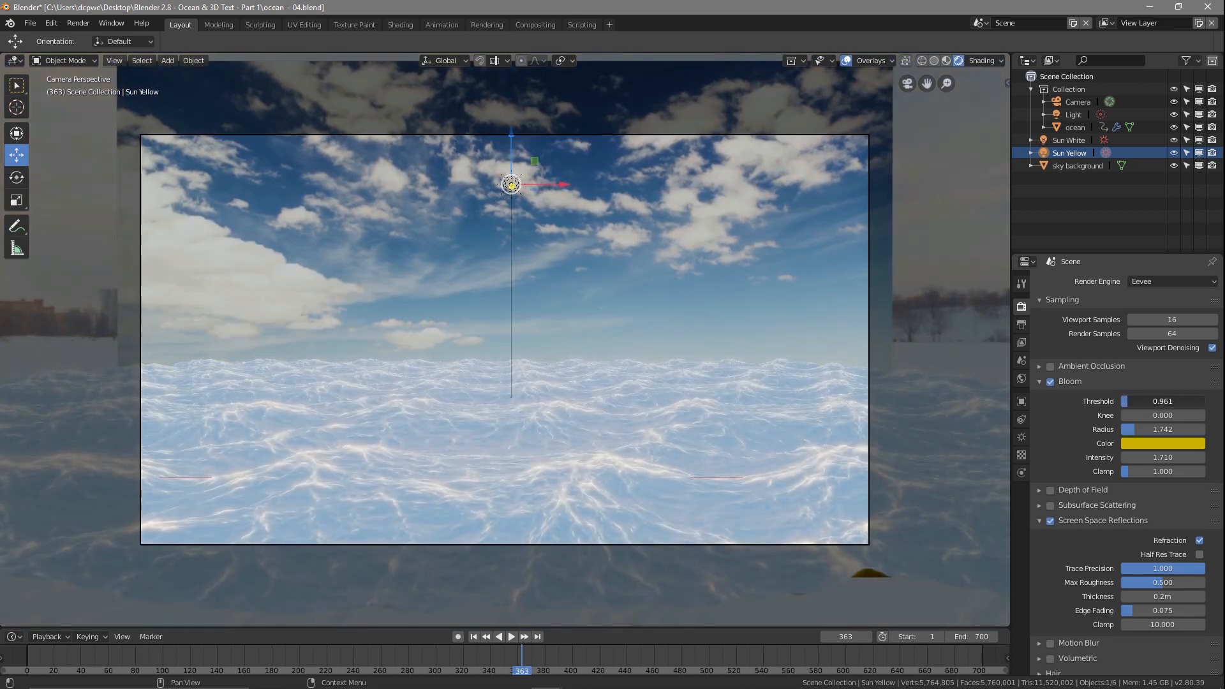
pyautogui.moveTo(1130, 400); pyautogui.dragTo(1139, 403)
pyautogui.click(1051, 379)
pyautogui.click(1051, 379)
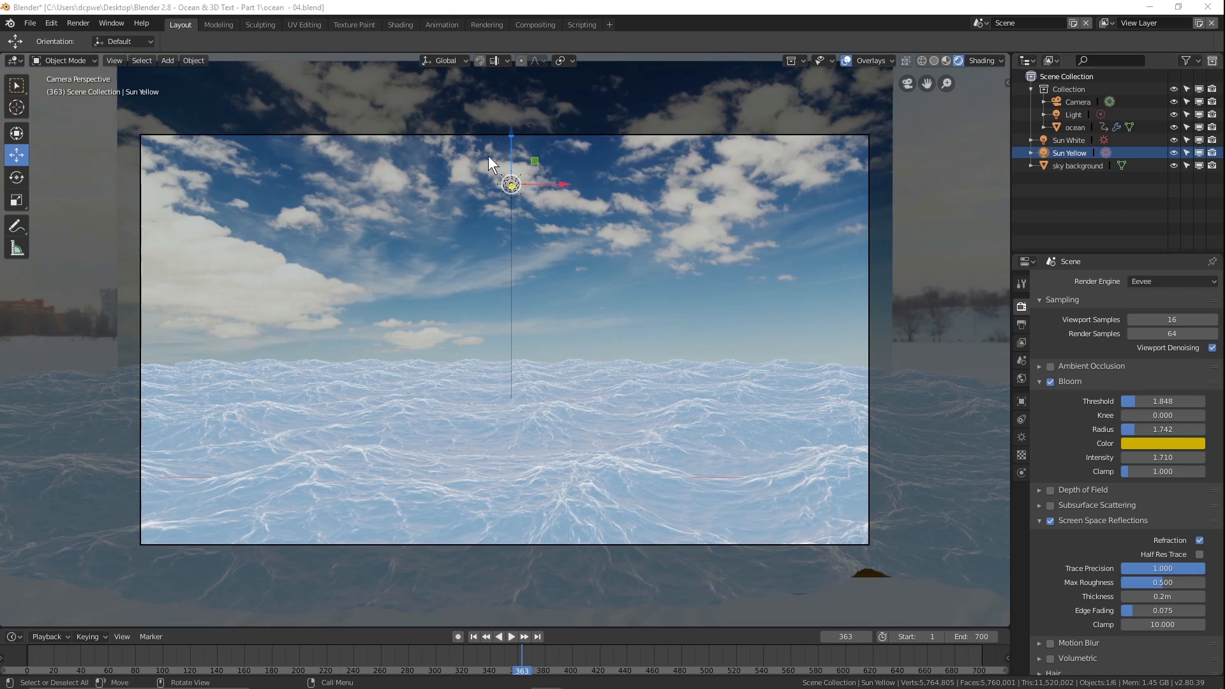
# Step: Switch to the Shading workspace and display the ocean object's material nodes
pyautogui.click(400, 26)
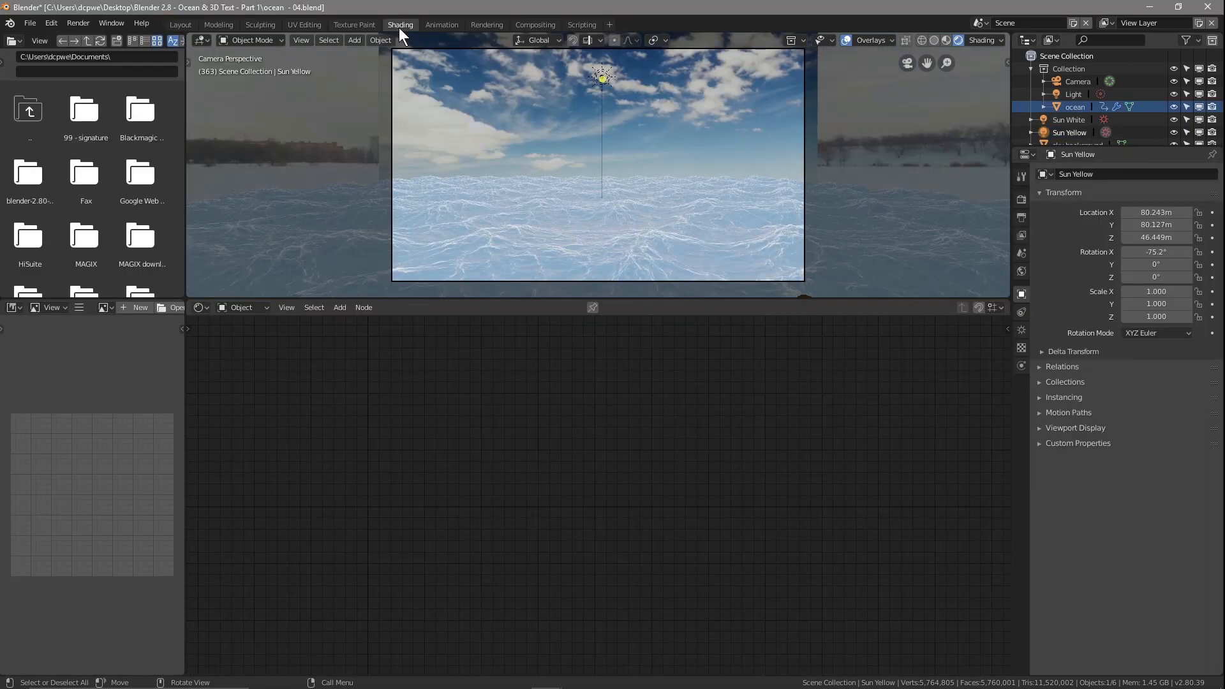
pyautogui.click(244, 307)
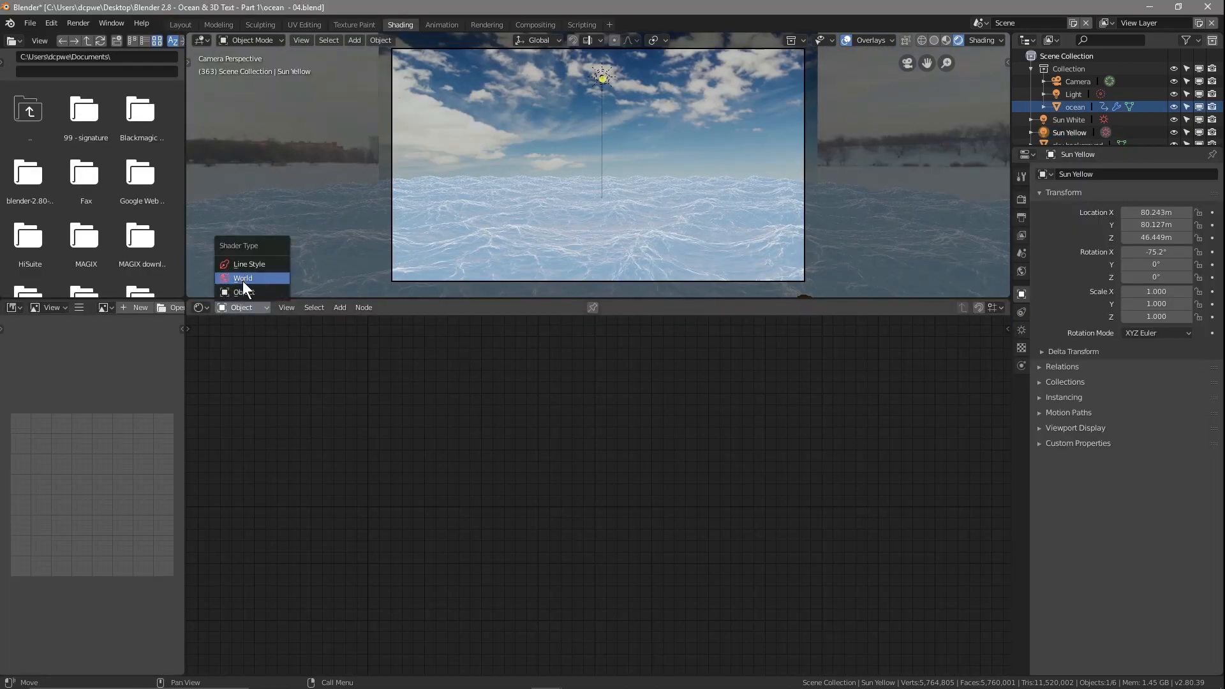
pyautogui.click(242, 293)
pyautogui.click(300, 231)
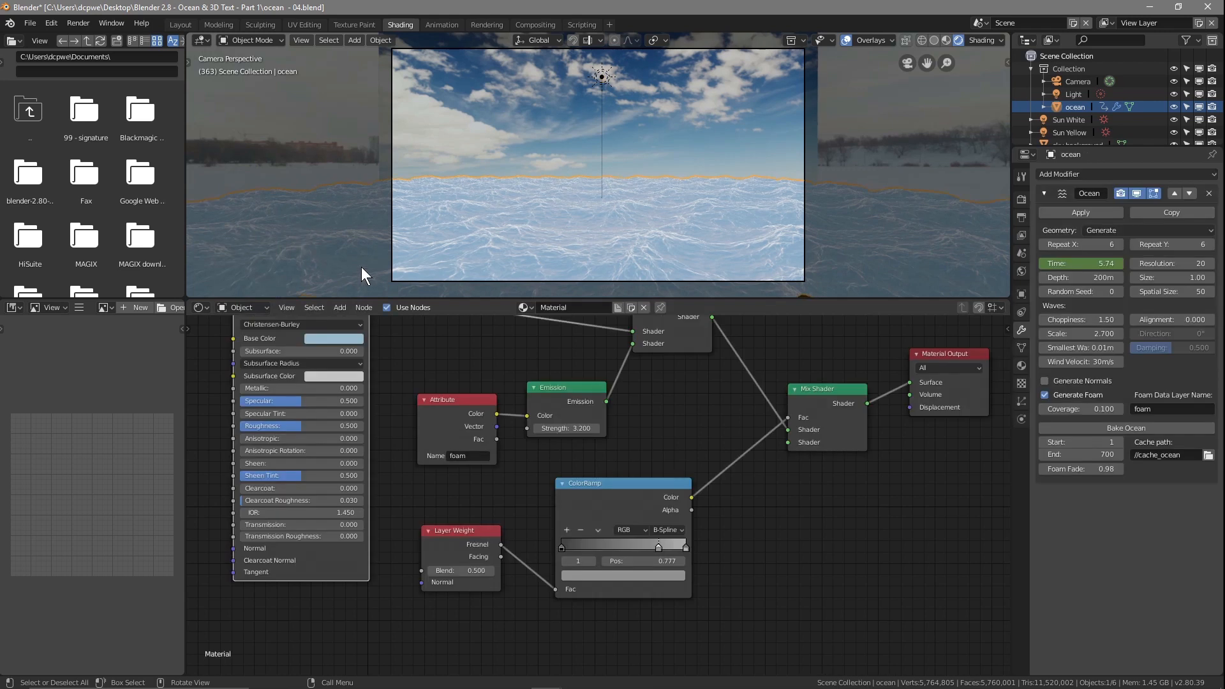
pyautogui.scroll(-3, 485, 405)
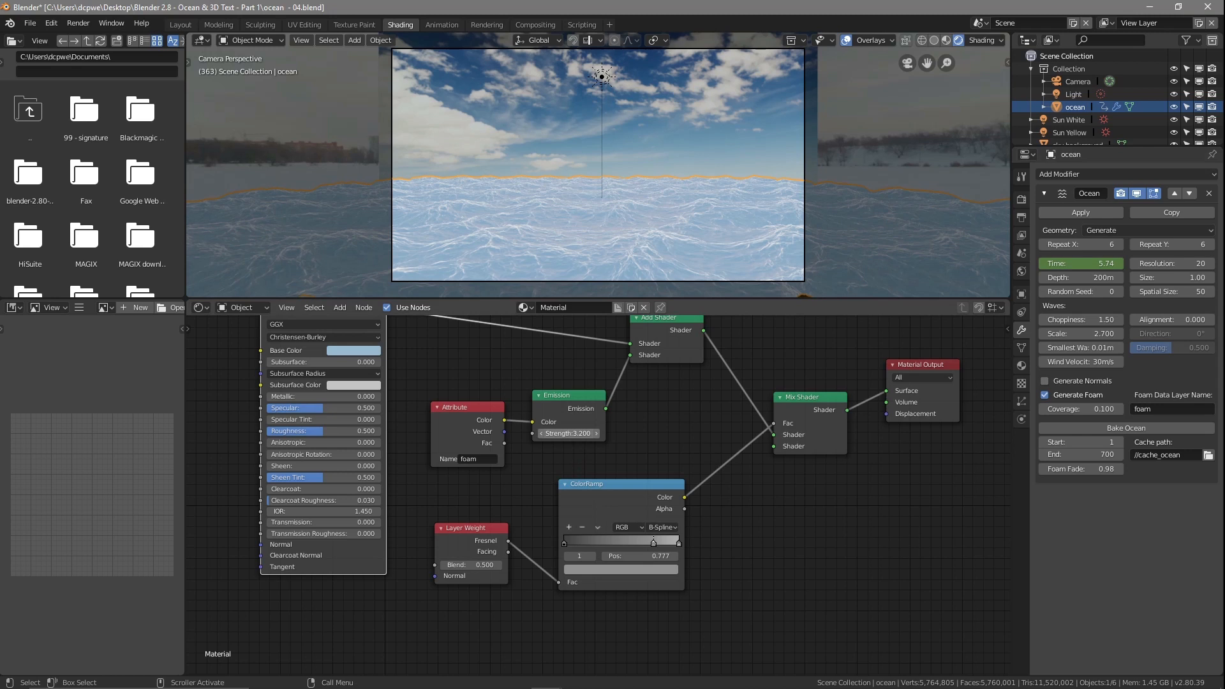
# Step: Try a strength of 0 on the foam's Emission node and restore it to 3.2
pyautogui.moveTo(568, 433)
pyautogui.mouseDown()
pyautogui.moveTo(580, 434)
pyautogui.moveTo(569, 433)
pyautogui.mouseUp()
pyautogui.click(569, 433)
pyautogui.write('0.0')
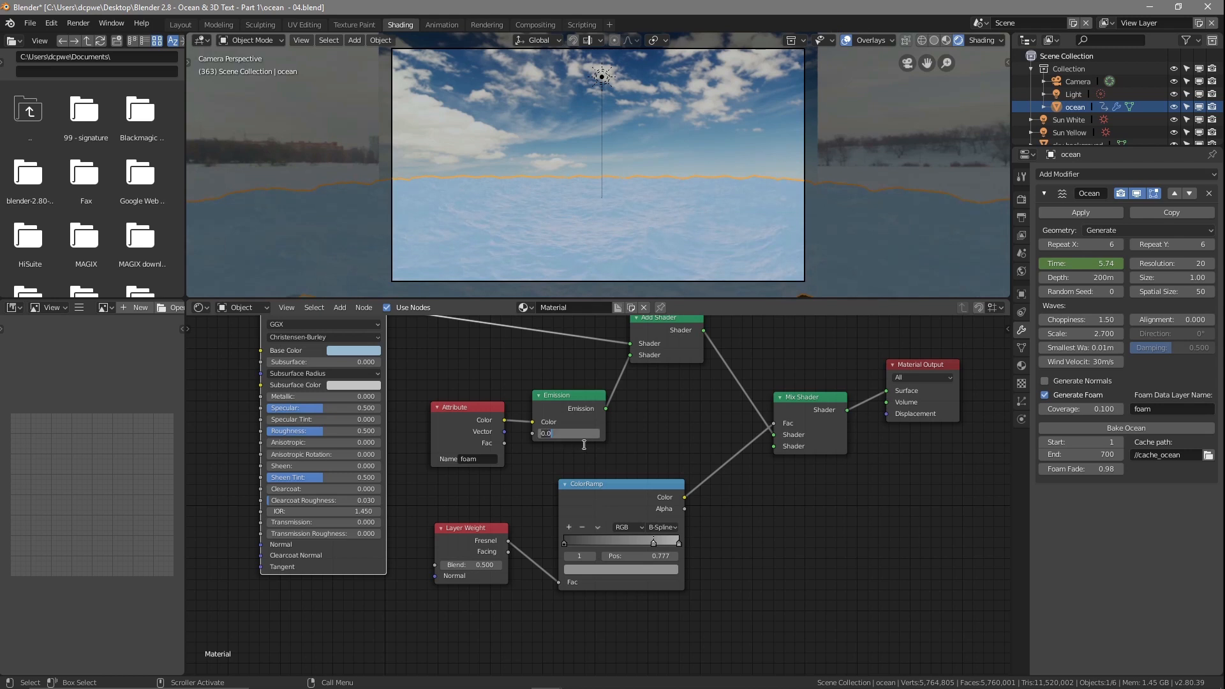
pyautogui.write('3.2')
pyautogui.press('Return')
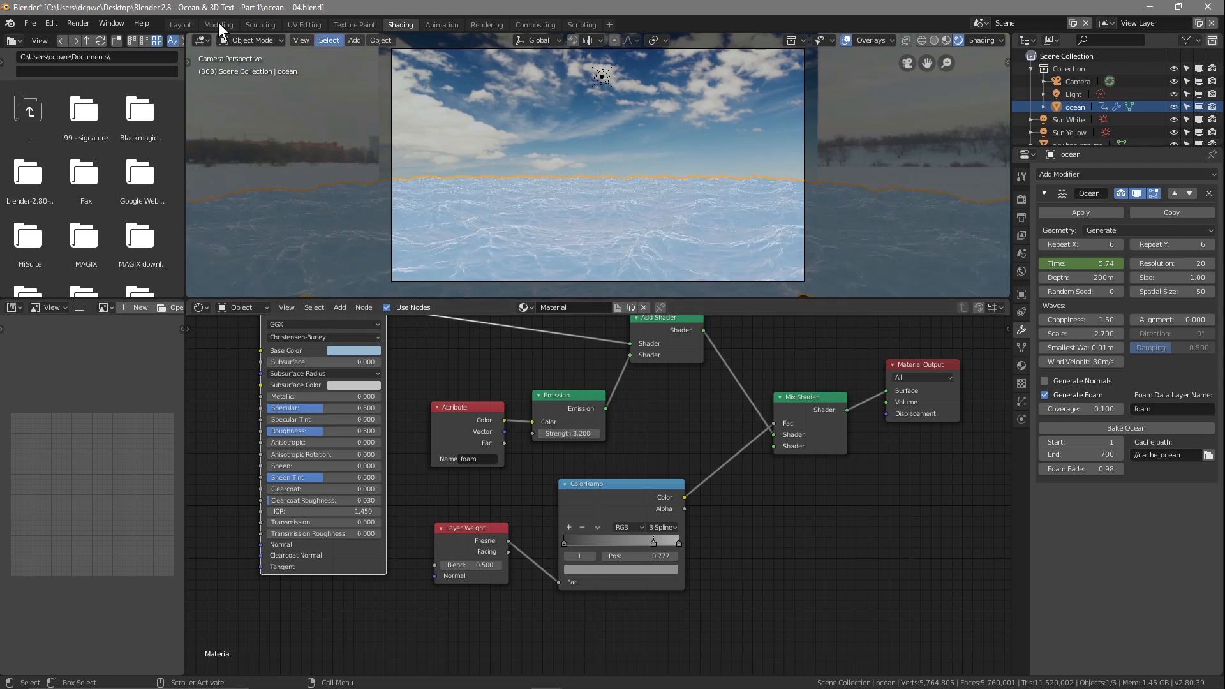
# Step: Set the Ocean modifier's resolution to 12
pyautogui.click(1185, 264)
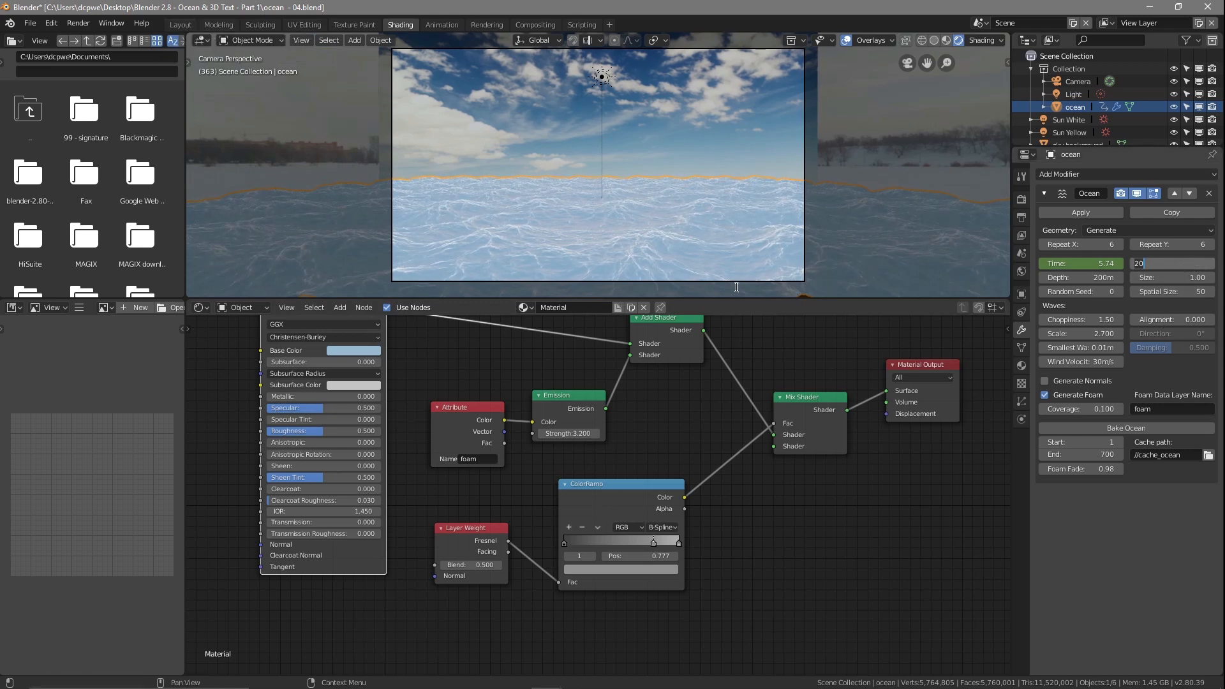
pyautogui.write('12')
pyautogui.press('Return')
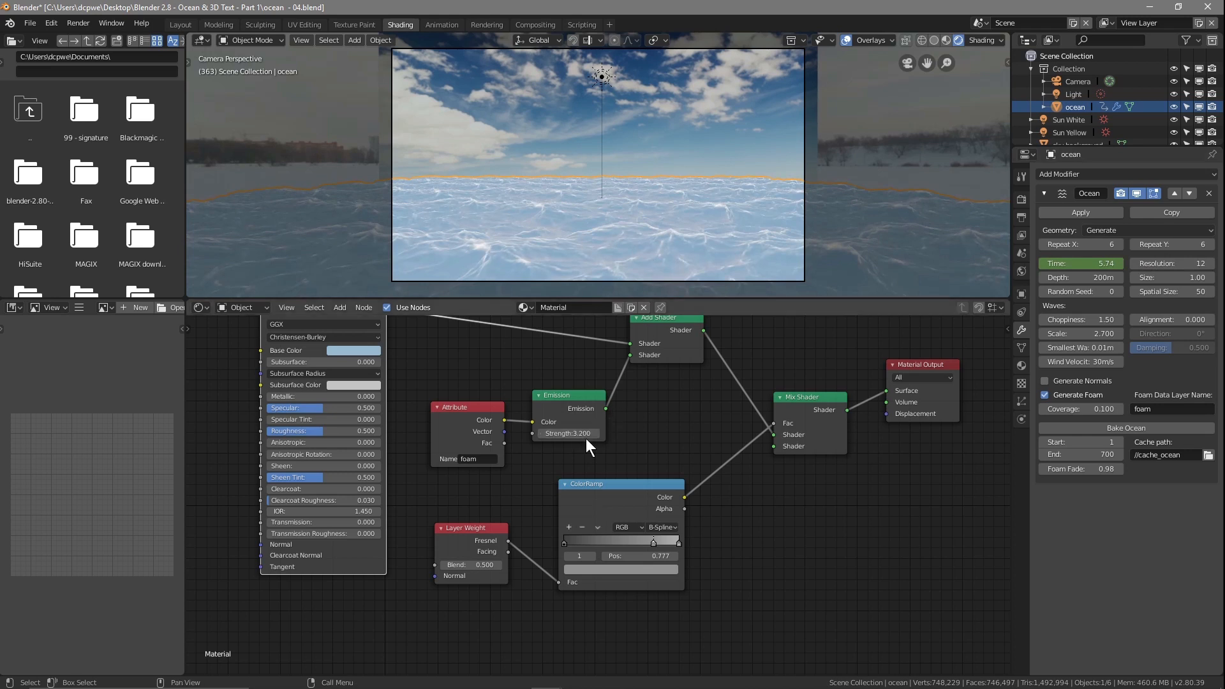
# Step: Try different stop positions on the ColorRamp, leaving the middle stop at 0.786 and the end stop at 1
pyautogui.moveTo(571, 434); pyautogui.dragTo(570, 434)
pyautogui.moveTo(621, 540); pyautogui.dragTo(639, 540)
pyautogui.click(678, 542)
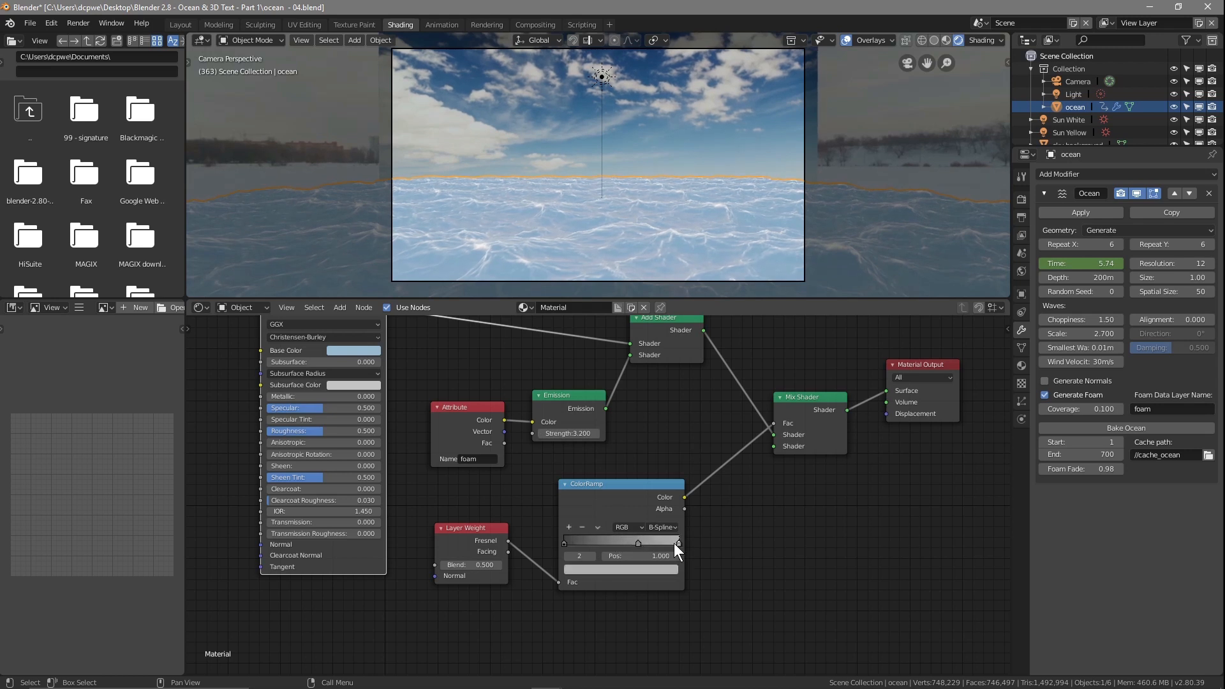
pyautogui.moveTo(664, 543); pyautogui.dragTo(699, 543)
pyautogui.click(639, 543)
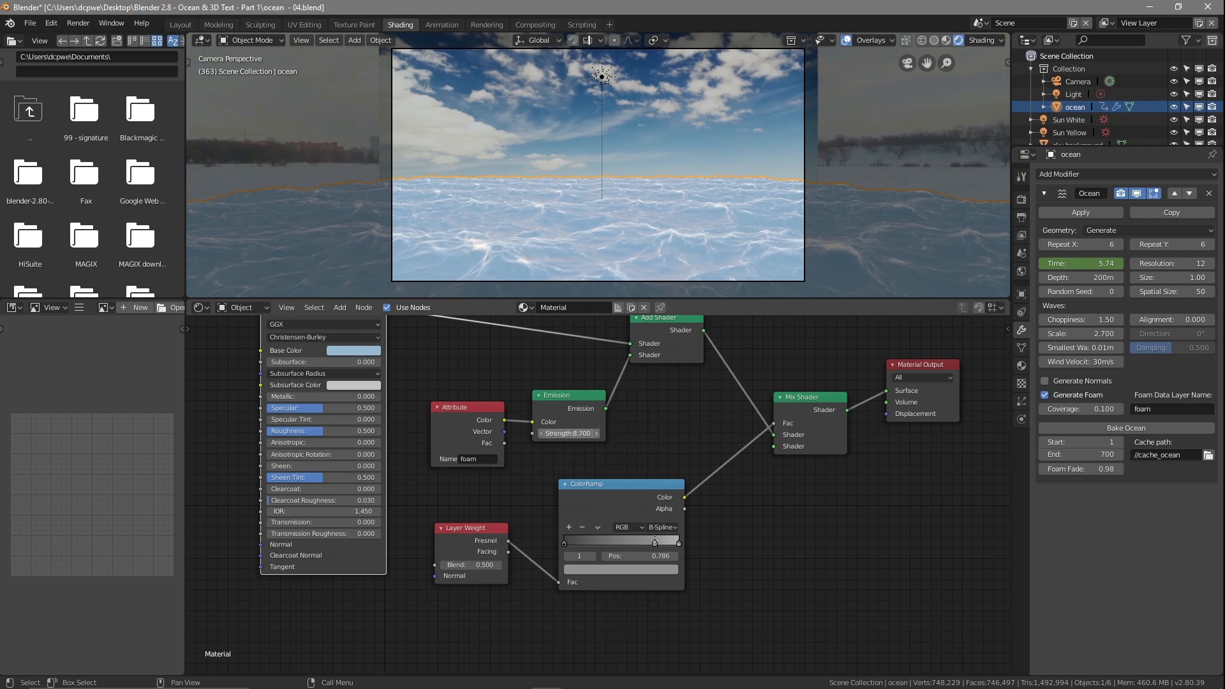
# Step: Try several strengths on the foam's Emission node and settle on 3.8
pyautogui.moveTo(567, 433); pyautogui.dragTo(593, 433)
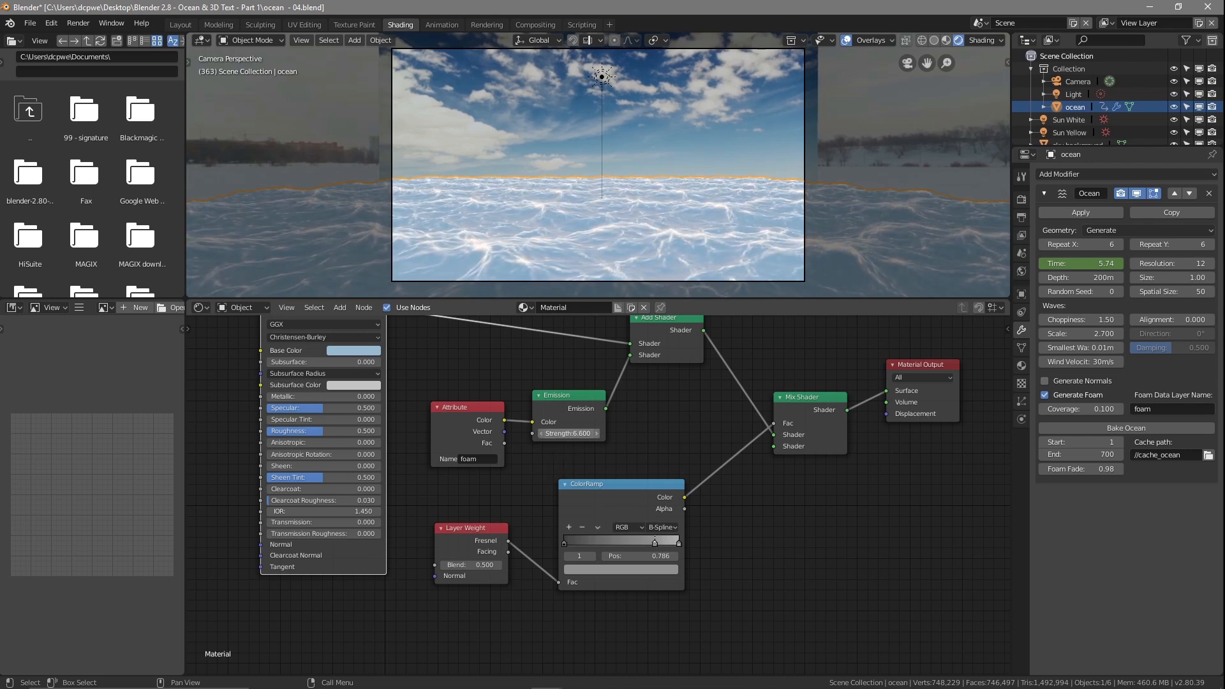
pyautogui.moveTo(575, 433)
pyautogui.mouseDown()
pyautogui.moveTo(552, 433)
pyautogui.moveTo(568, 433)
pyautogui.mouseUp()
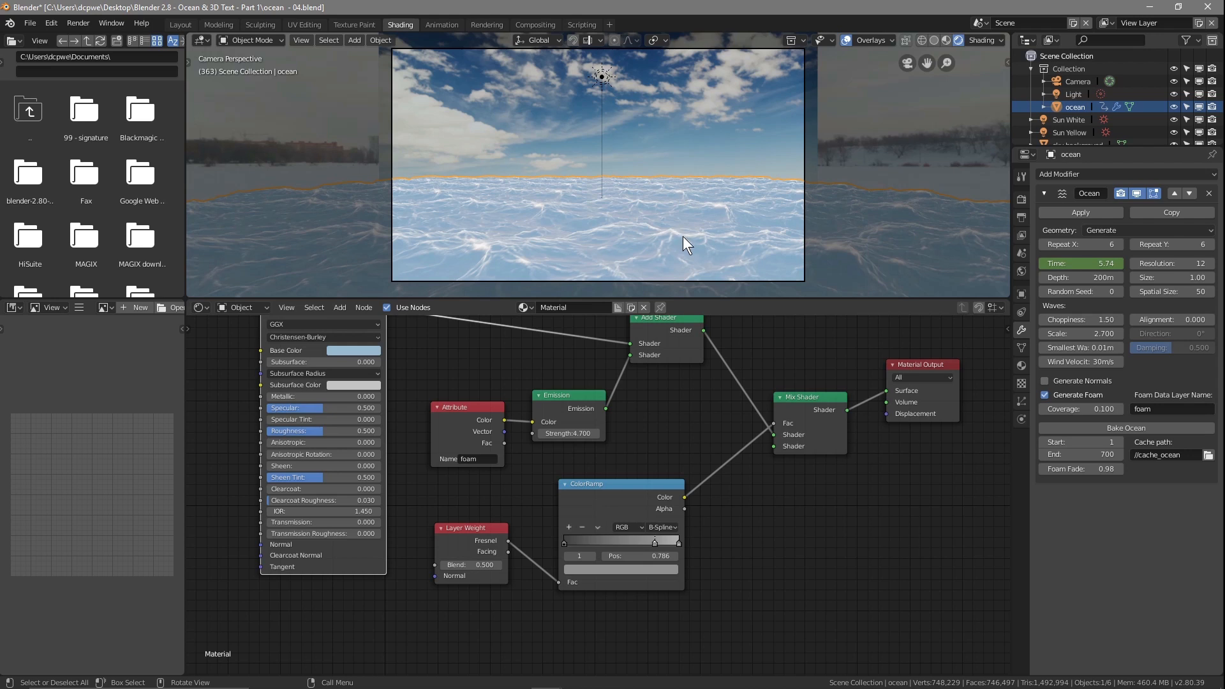
pyautogui.moveTo(579, 433); pyautogui.dragTo(569, 433)
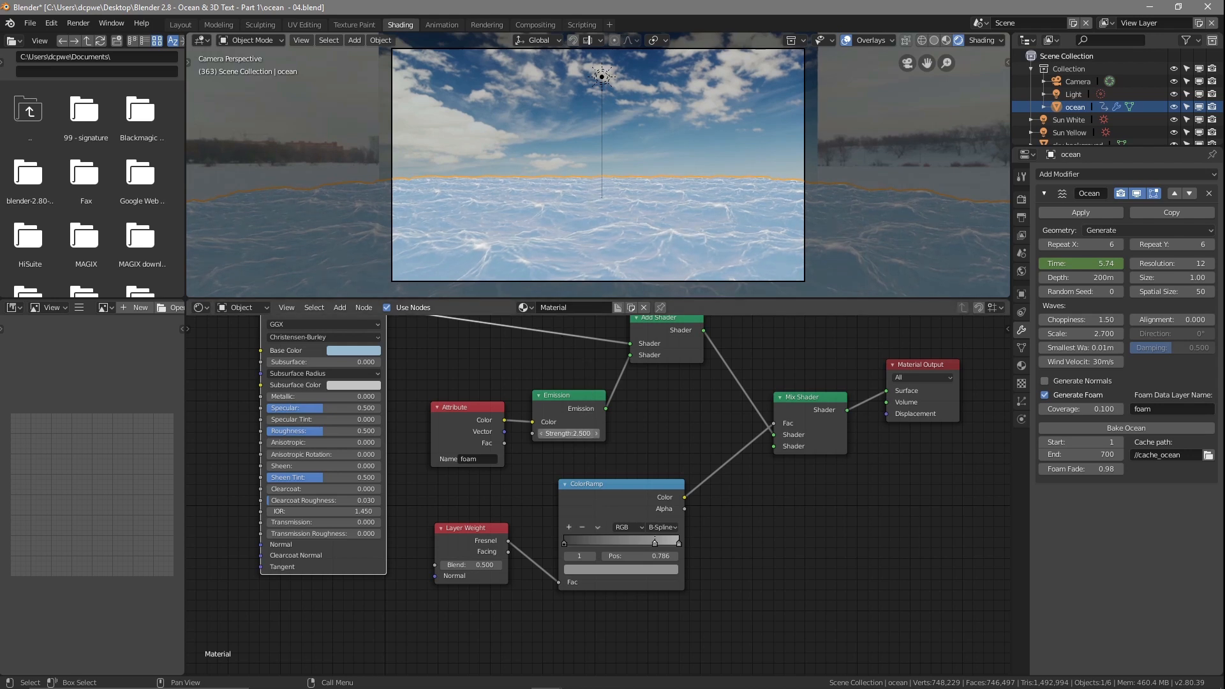
pyautogui.moveTo(567, 434); pyautogui.dragTo(573, 433)
pyautogui.click(567, 433)
pyautogui.write('3.8')
pyautogui.press('Return')
# Step: Adjust the Principled BSDF base color to a slightly more saturated light blue
pyautogui.click(353, 351)
pyautogui.moveTo(381, 224); pyautogui.dragTo(384, 218)
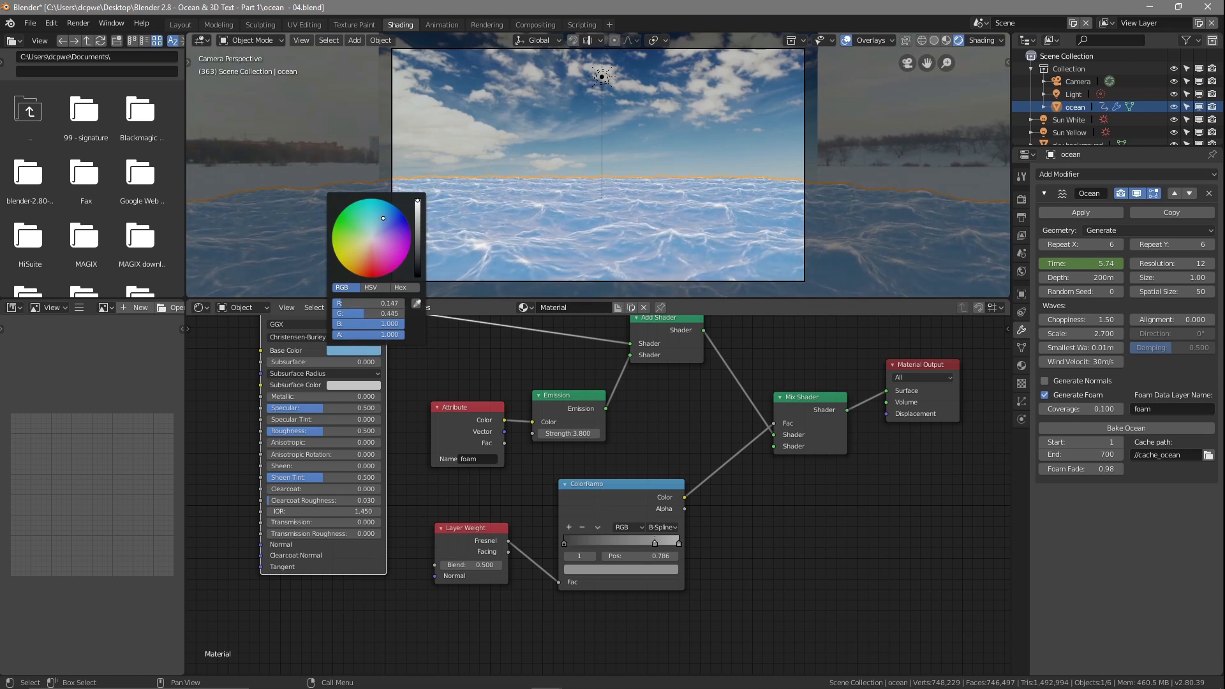
pyautogui.moveTo(383, 218); pyautogui.dragTo(378, 222)
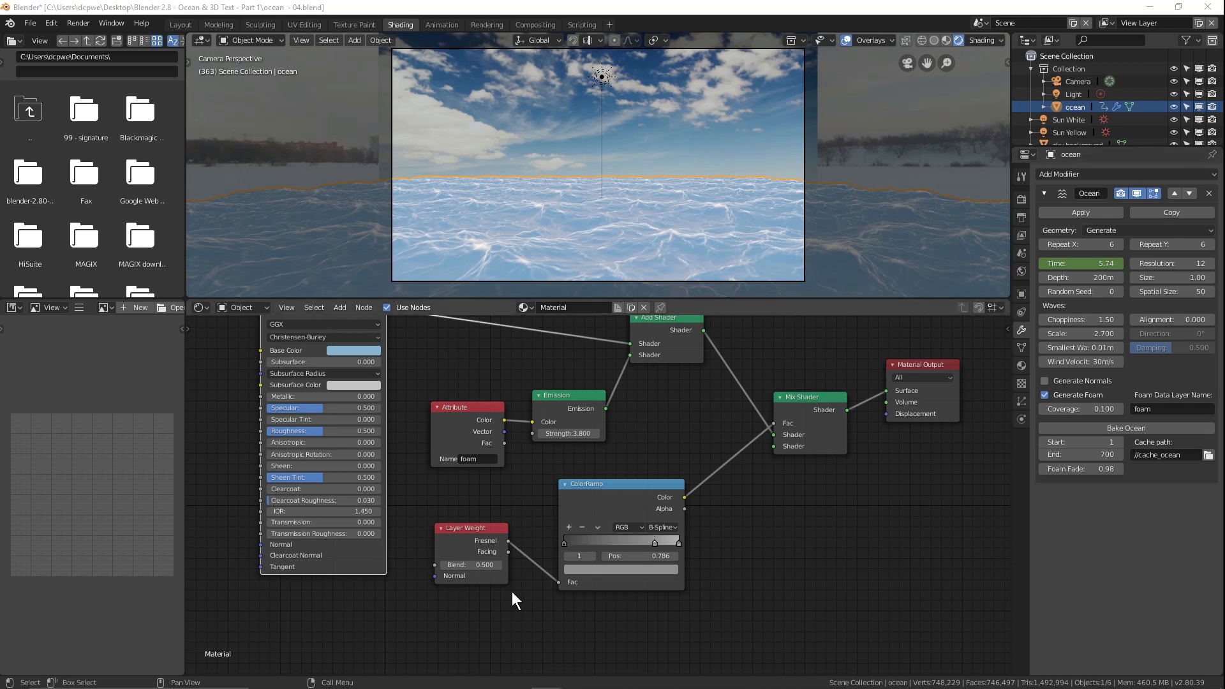
# Step: Set the Layer Weight node's blend to 0.25
pyautogui.click(473, 564)
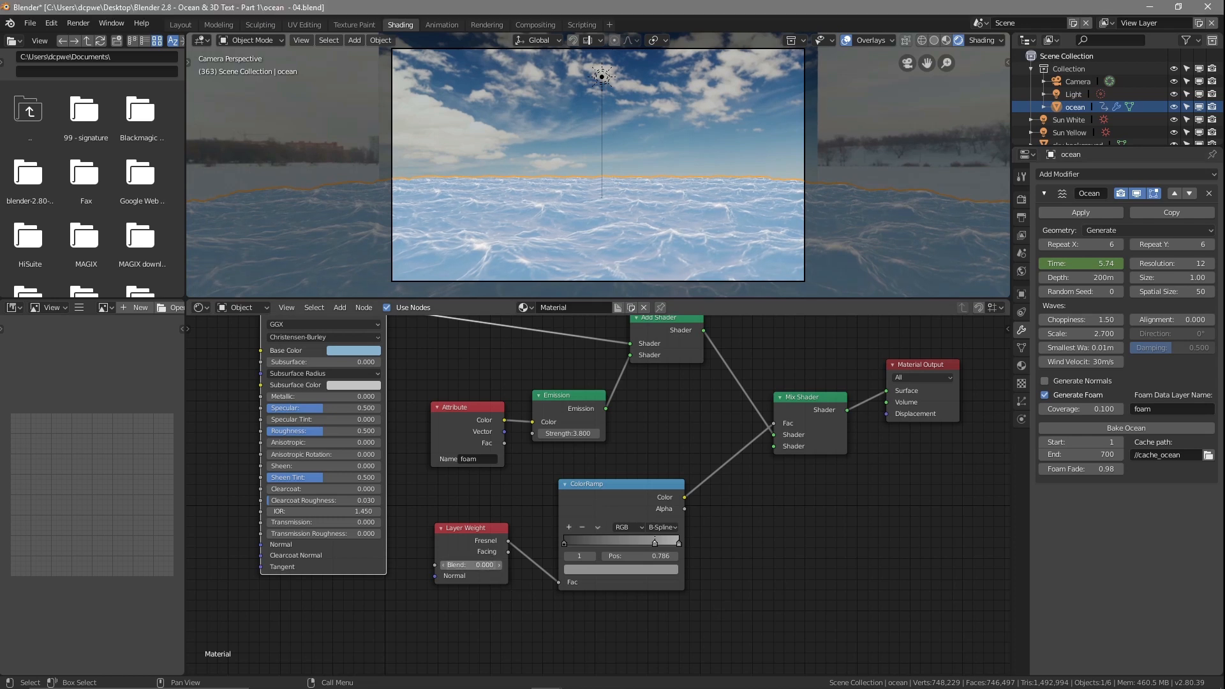
pyautogui.write('0.25')
pyautogui.press('Return')
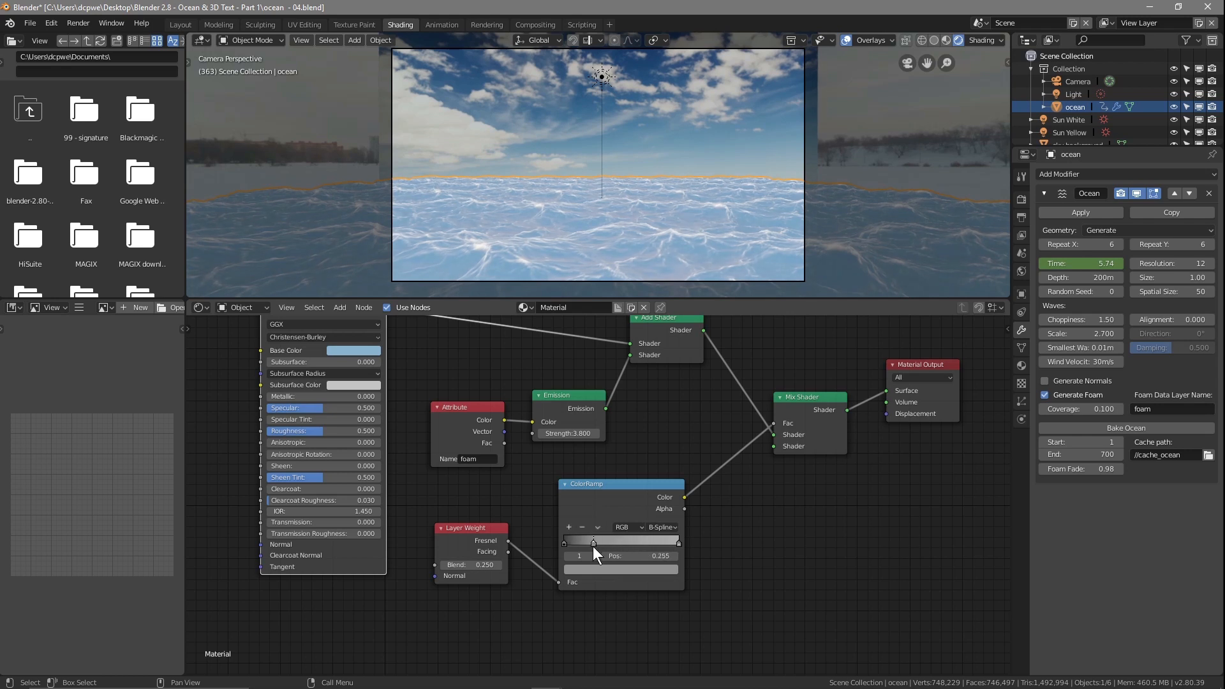
# Step: Set the ColorRamp's middle stop to about 0.832, keep the last stop at the end, and shift the node toward the Mix Shader
pyautogui.click(677, 544)
pyautogui.moveTo(580, 549); pyautogui.dragTo(618, 550)
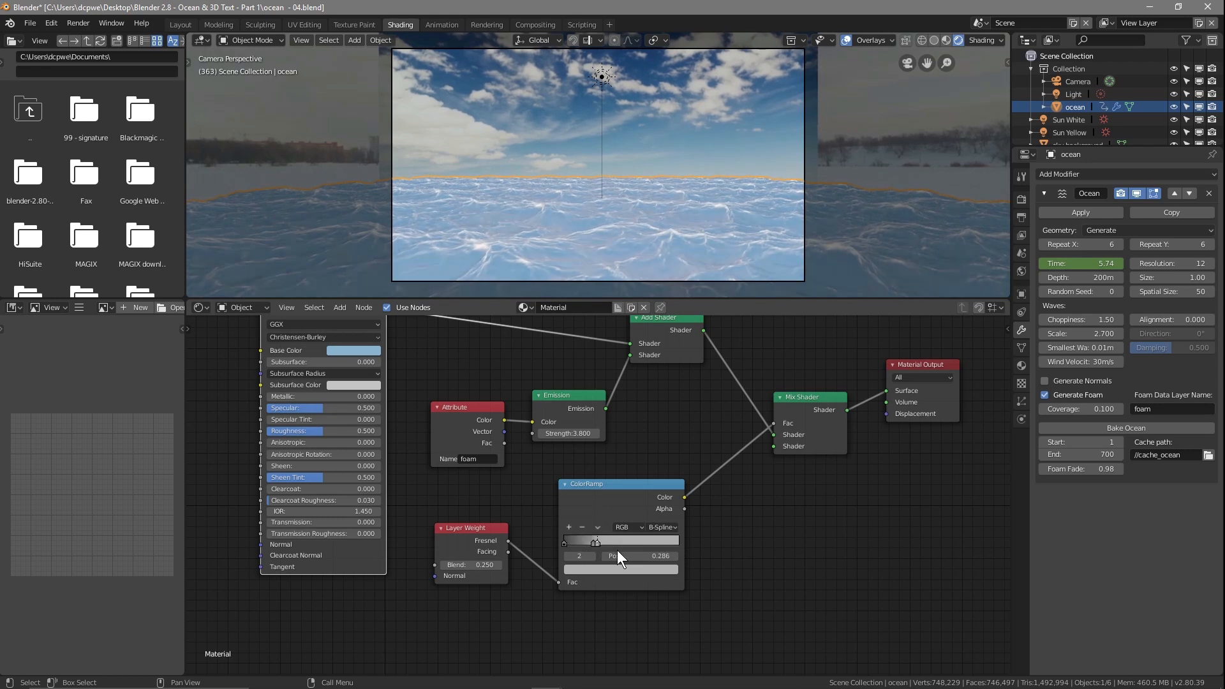
pyautogui.moveTo(703, 550); pyautogui.dragTo(698, 552)
pyautogui.press('g')
pyautogui.moveTo(625, 543); pyautogui.dragTo(671, 544)
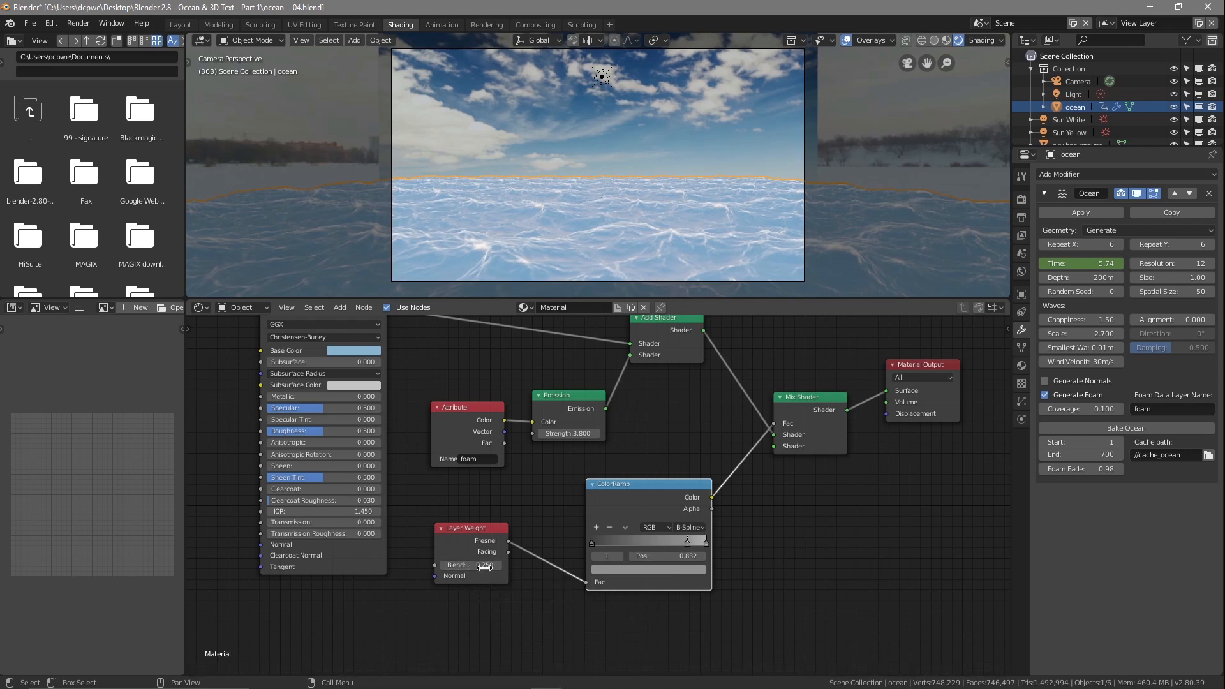
# Step: Set the Principled BSDF transmission to 1.0 and its roughness to 0 for the ocean material
pyautogui.scroll(-2, 602, 558)
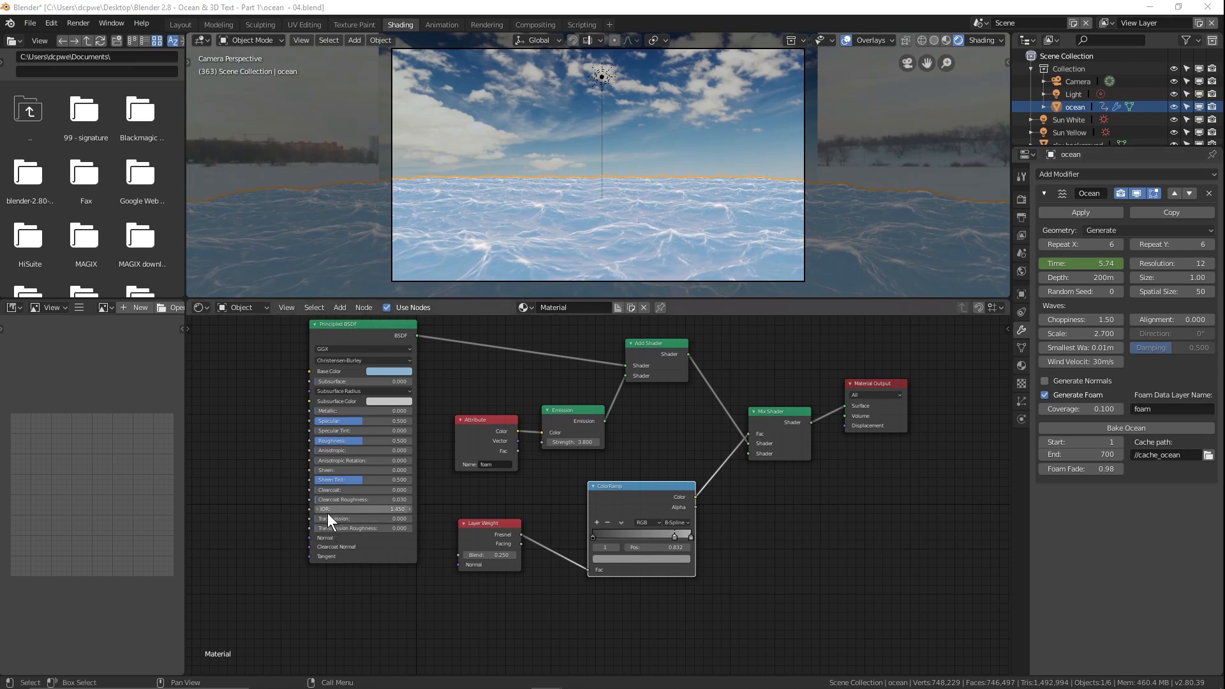
pyautogui.moveTo(323, 518); pyautogui.dragTo(414, 519)
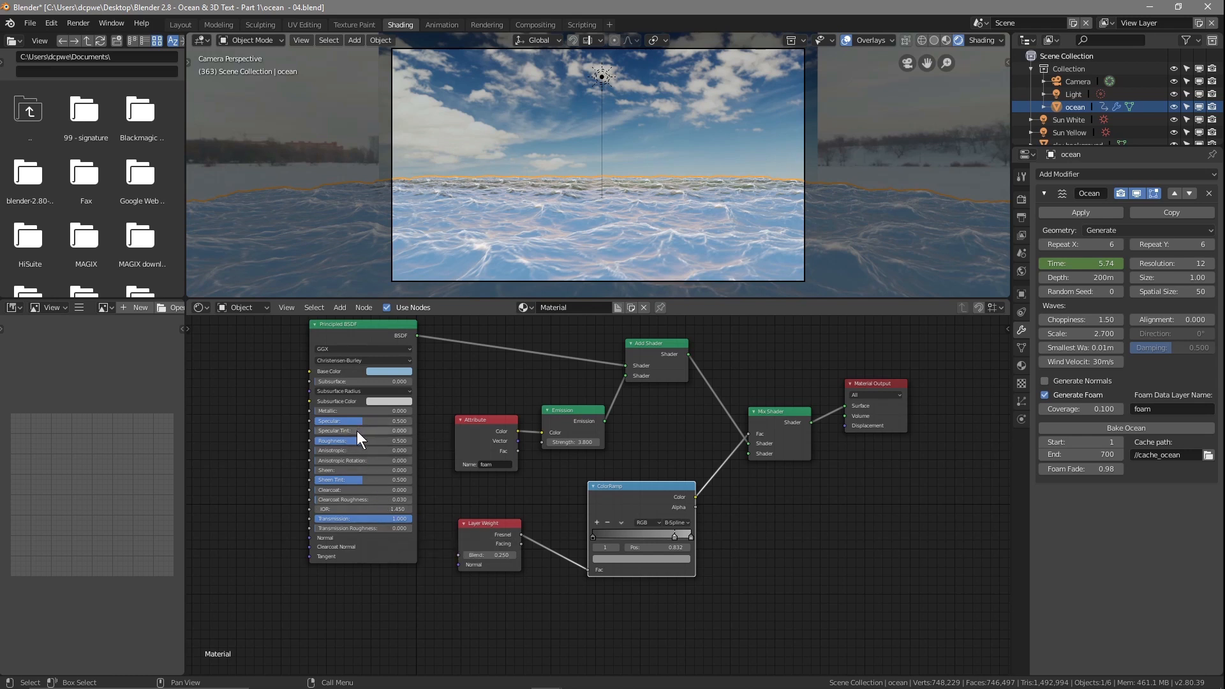
pyautogui.moveTo(359, 441); pyautogui.dragTo(318, 441)
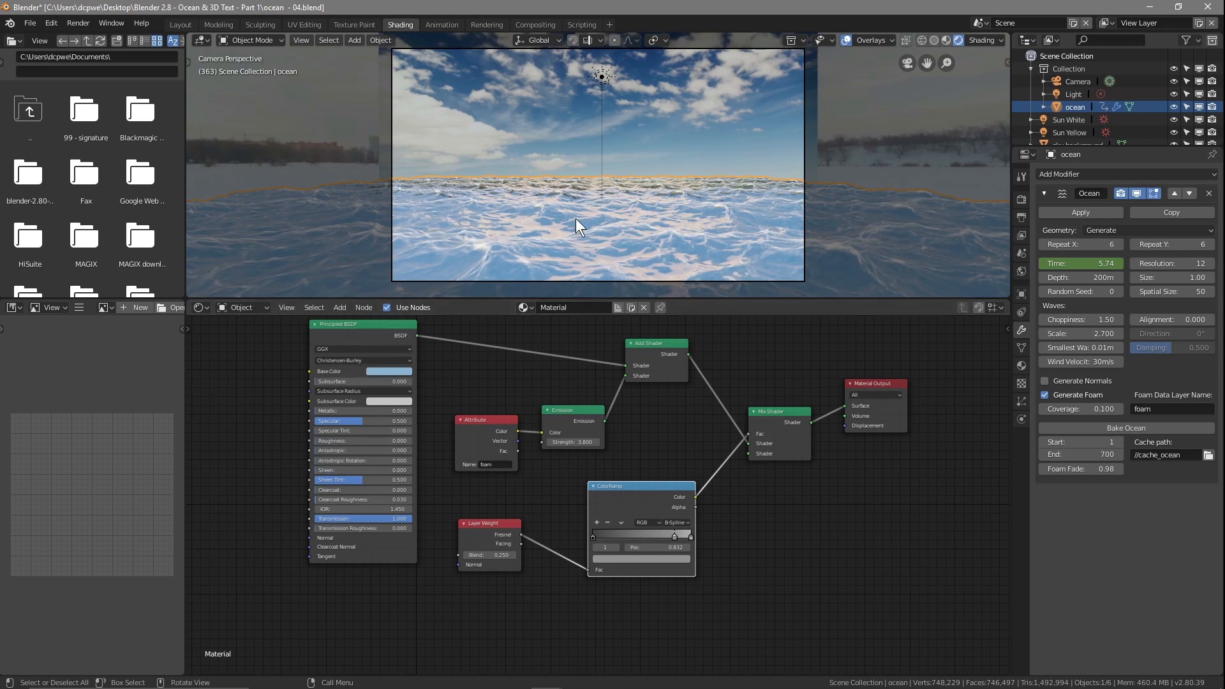
# Step: Render a test image of the current frame, close the render window and save the Blender file
pyautogui.press('F12')
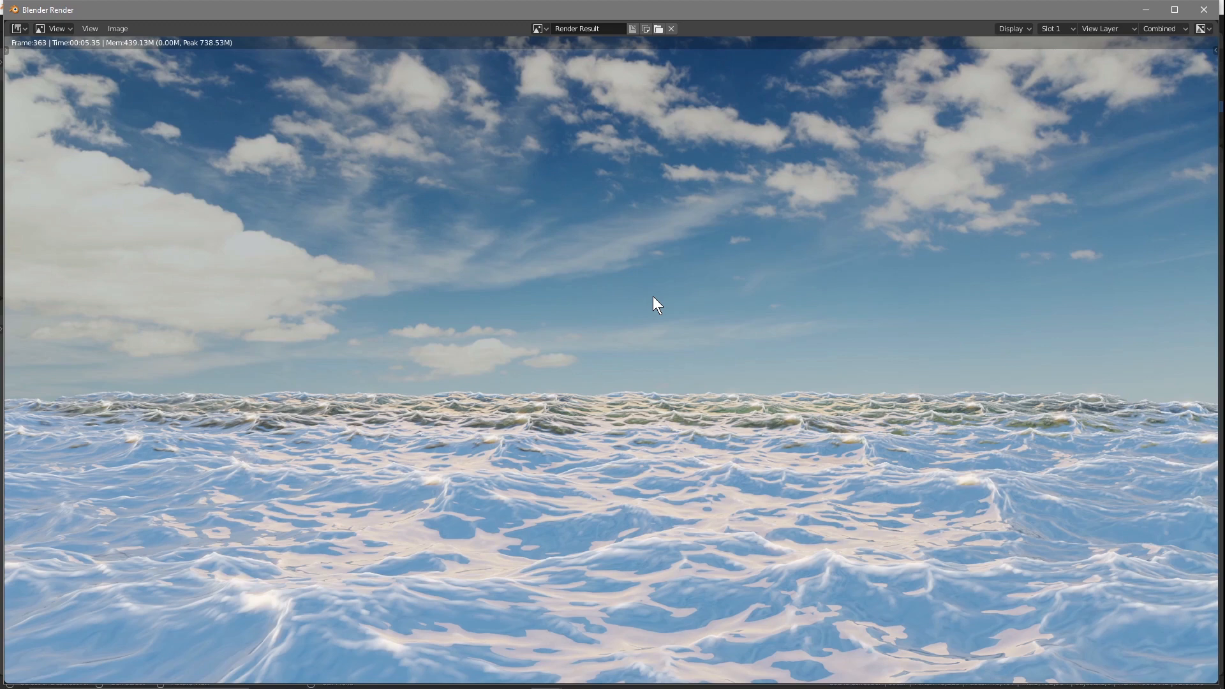
pyautogui.click(1203, 10)
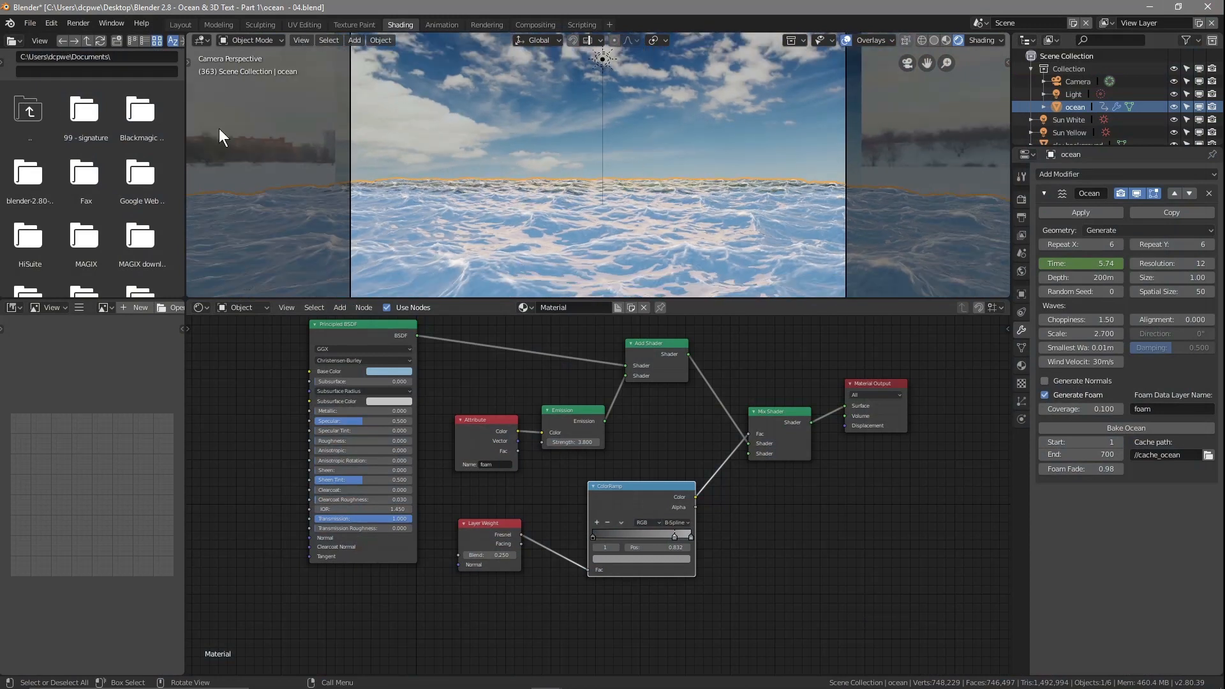
pyautogui.click(36, 22)
pyautogui.click(59, 120)
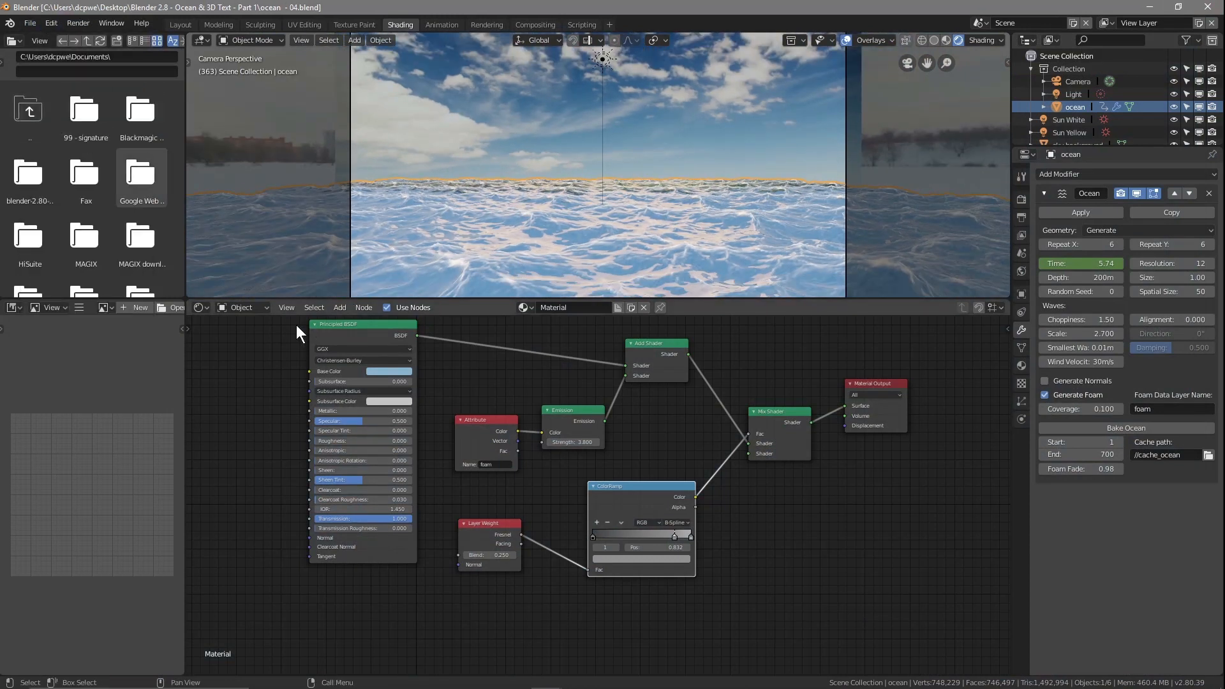
# Step: Display the World shader nodes and move the Mapping node slightly closer to the Texture Coordinate node
pyautogui.click(242, 307)
pyautogui.click(236, 277)
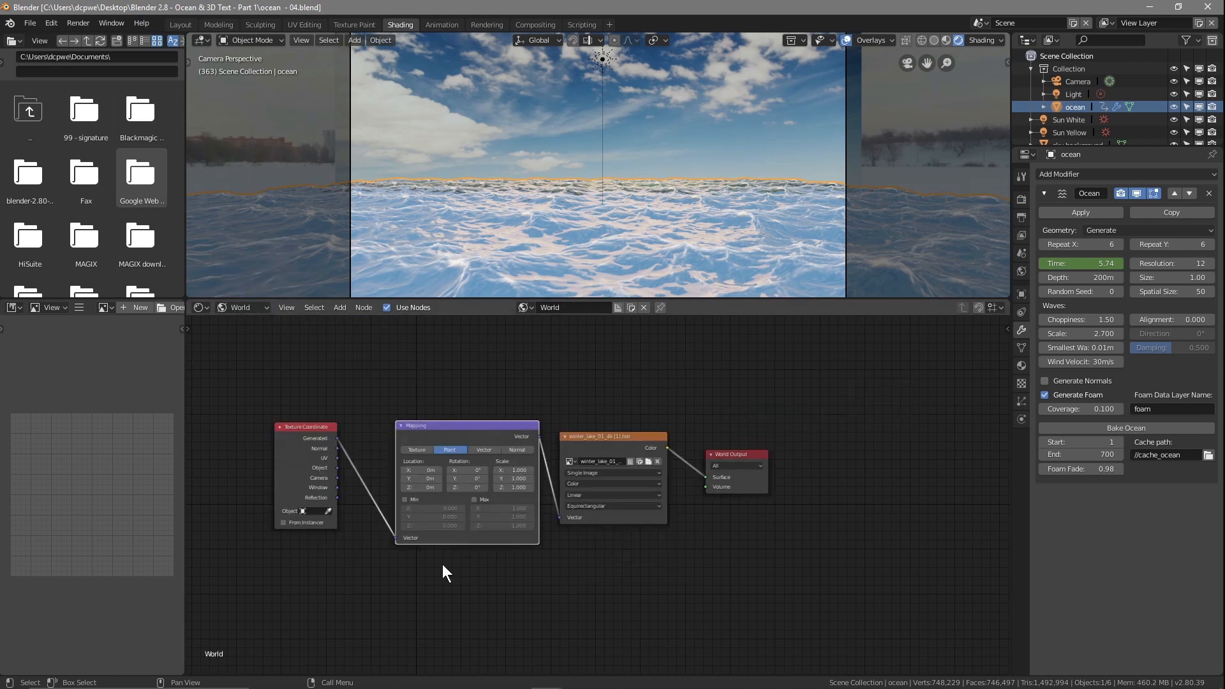
pyautogui.moveTo(450, 423); pyautogui.dragTo(429, 414)
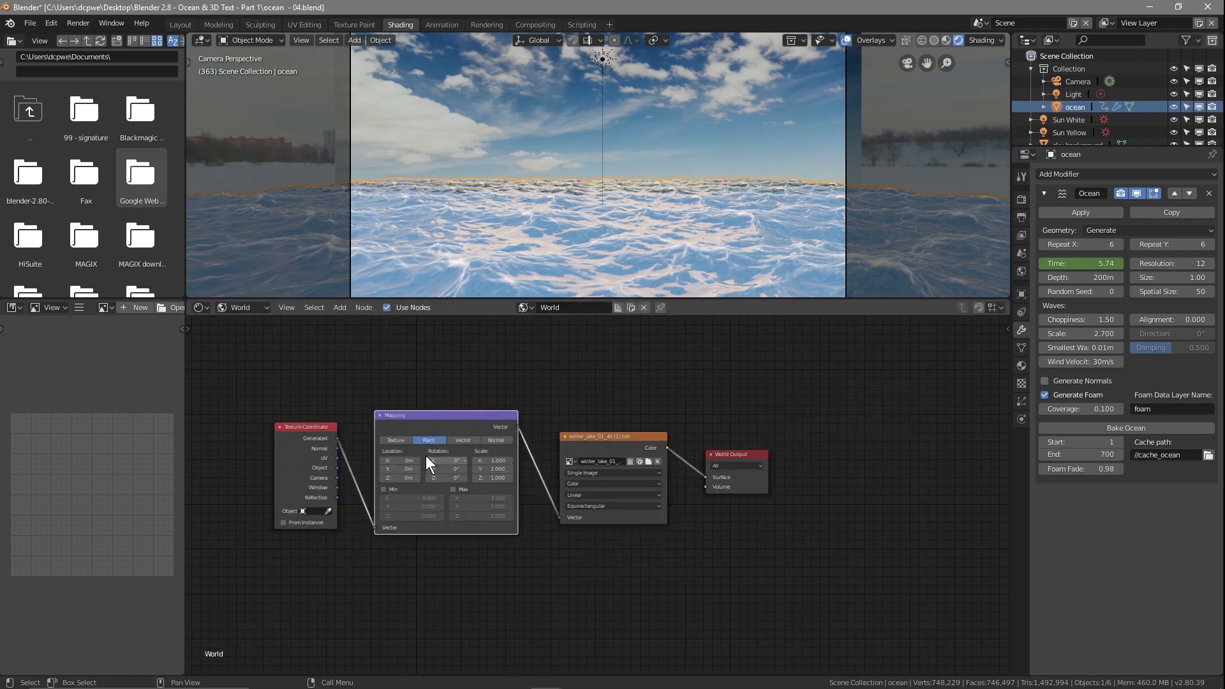
# Step: Try rotating the environment image about Y and Z in the Mapping node and reset both rotations to 0
pyautogui.moveTo(447, 469)
pyautogui.mouseDown()
pyautogui.moveTo(471, 478)
pyautogui.moveTo(451, 478)
pyautogui.mouseUp()
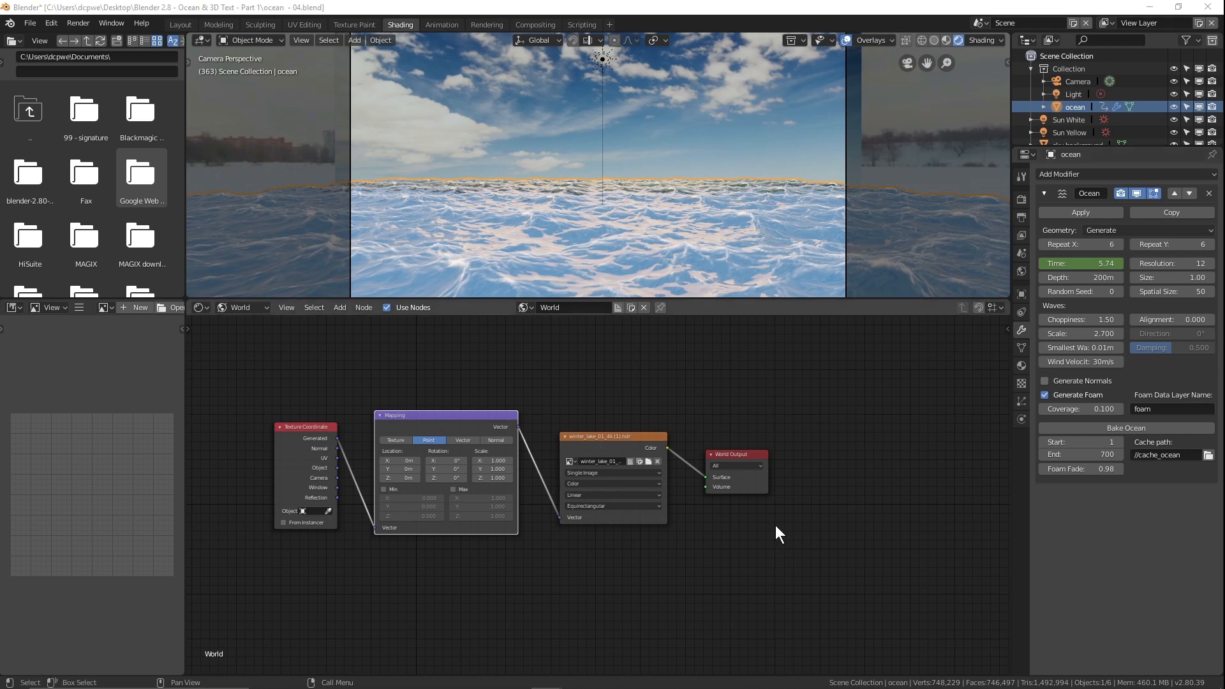
pyautogui.moveTo(444, 469)
pyautogui.mouseDown()
pyautogui.moveTo(497, 468)
pyautogui.moveTo(454, 468)
pyautogui.moveTo(450, 486)
pyautogui.mouseUp()
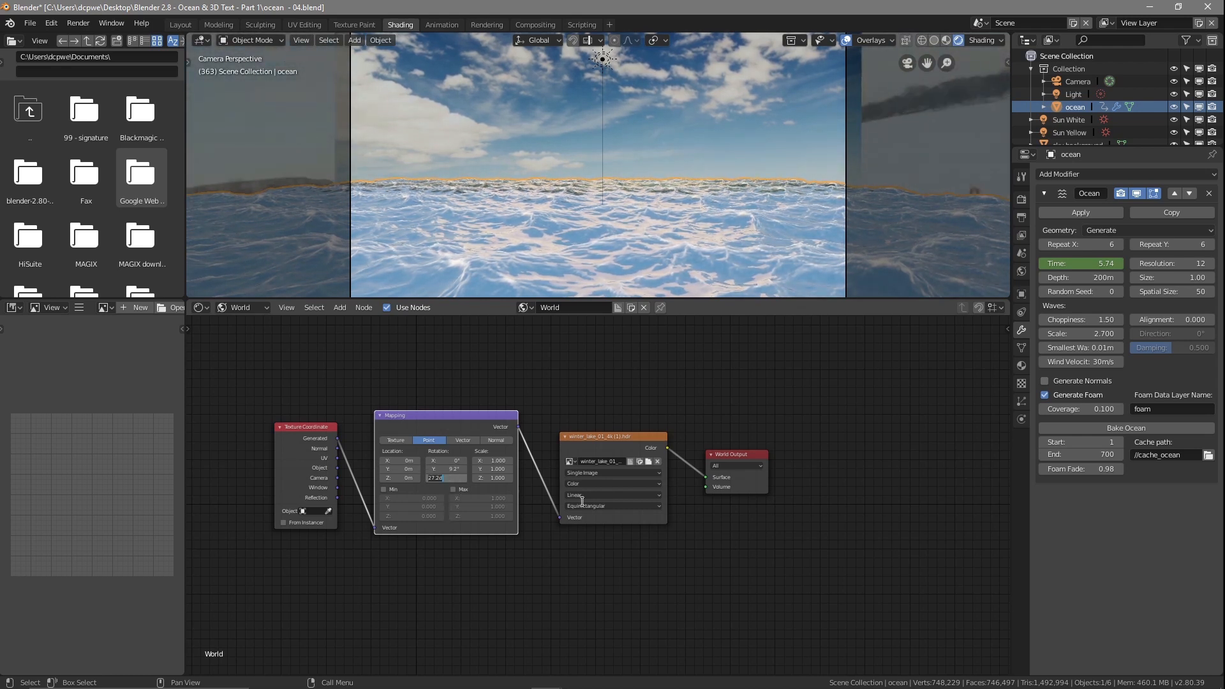
pyautogui.click(435, 469)
pyautogui.write('0')
pyautogui.press('Return')
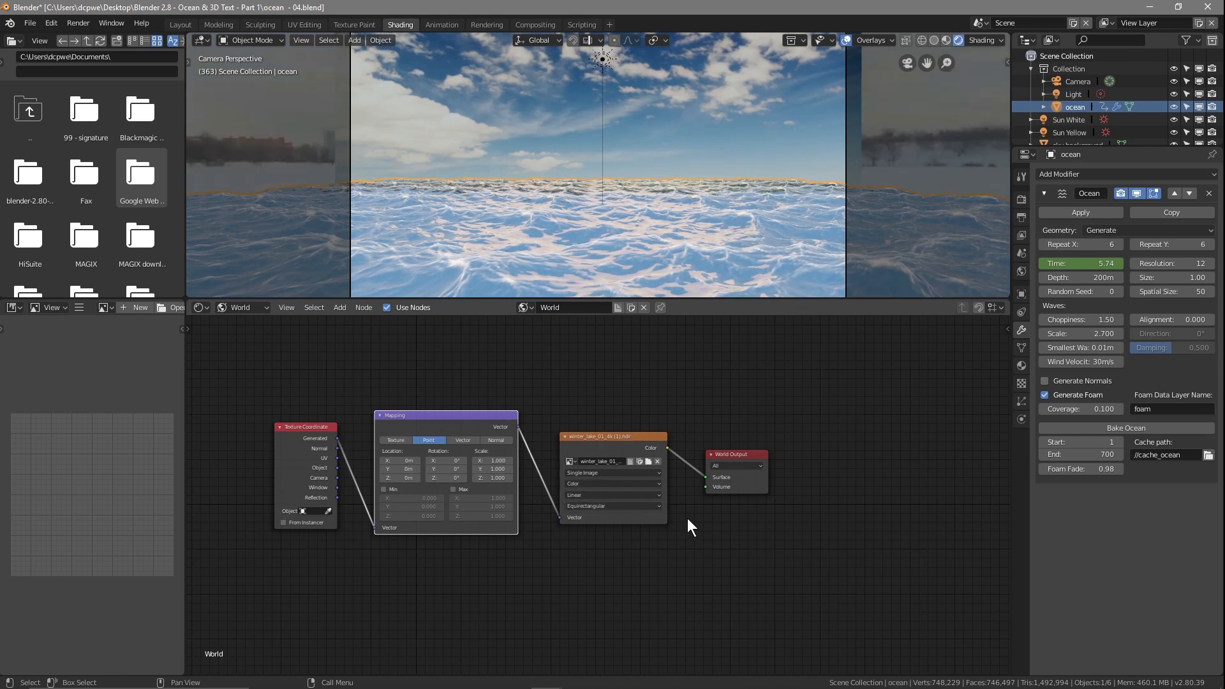
# Step: Change the environment texture's projection to Mirror Ball
pyautogui.click(596, 507)
pyautogui.click(588, 485)
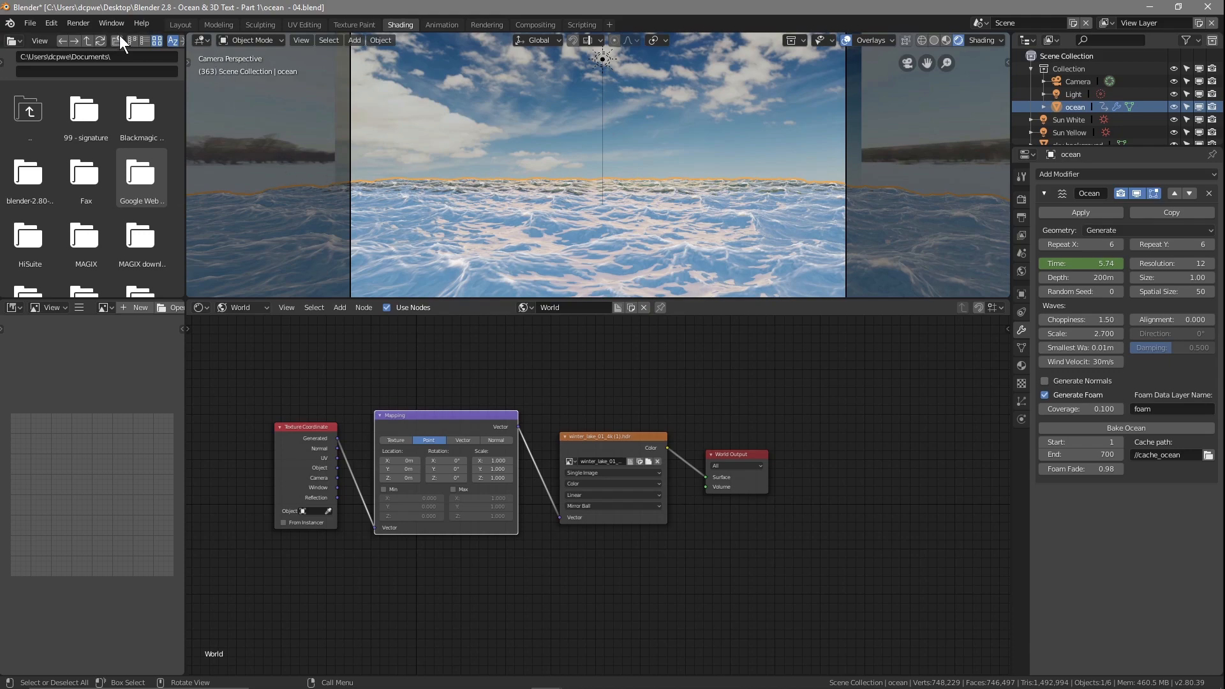
# Step: Switch to the Layout workspace, view the scene through the camera and nudge the sky background about 0.65 m along Z
pyautogui.click(179, 24)
pyautogui.moveTo(346, 292)
pyautogui.mouseDown(button='middle')
pyautogui.moveTo(309, 314)
pyautogui.moveTo(335, 372)
pyautogui.moveTo(299, 306)
pyautogui.moveTo(318, 150)
pyautogui.moveTo(284, 155)
pyautogui.moveTo(128, 86)
pyautogui.moveTo(247, 111)
pyautogui.moveTo(224, 99)
pyautogui.moveTo(227, 74)
pyautogui.moveTo(228, 617)
pyautogui.moveTo(225, 68)
pyautogui.moveTo(225, 82)
pyautogui.mouseUp(button='middle')
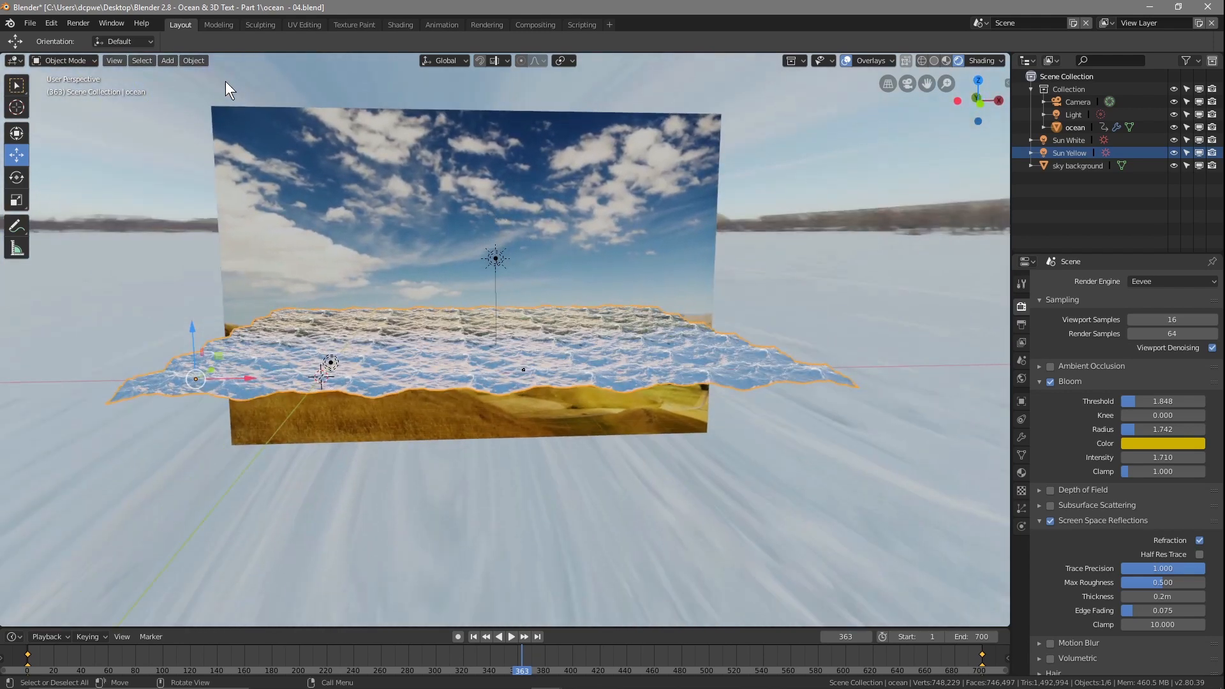
pyautogui.press('KP_0')
pyautogui.click(420, 261)
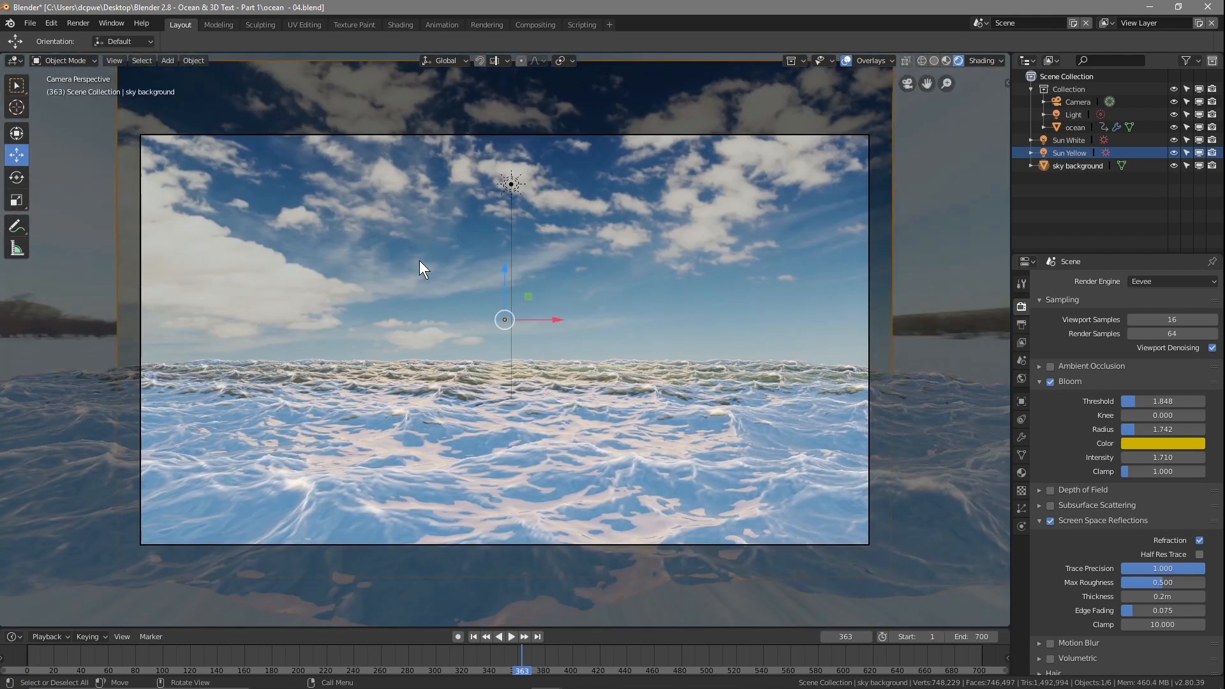
pyautogui.press('g')
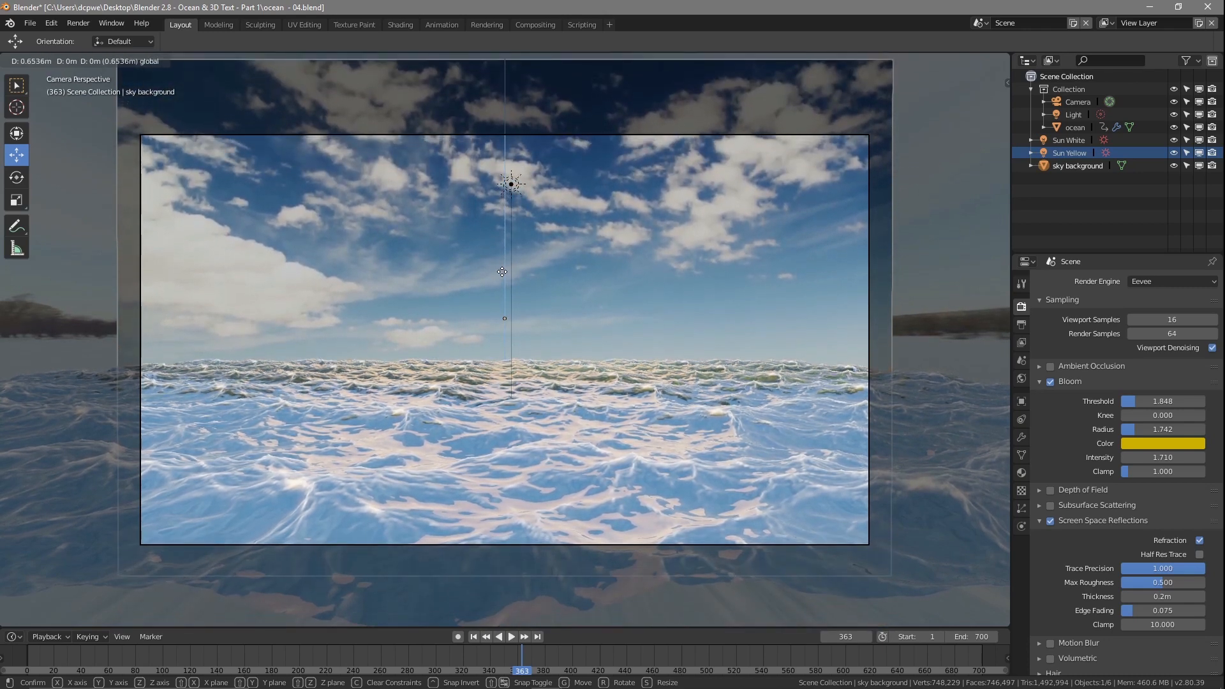
pyautogui.click(502, 272)
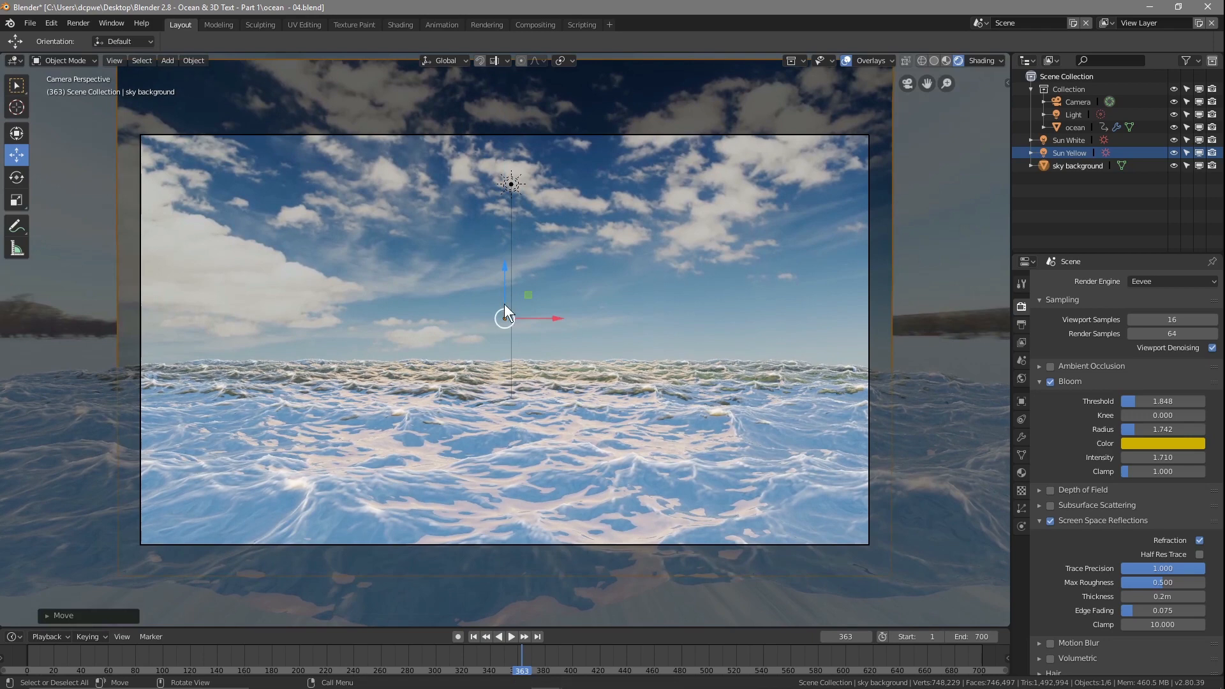
# Step: Try the sky background about 70 m higher, then lower and fine-tune it so only sky shows above the ocean horizon
pyautogui.press('g')
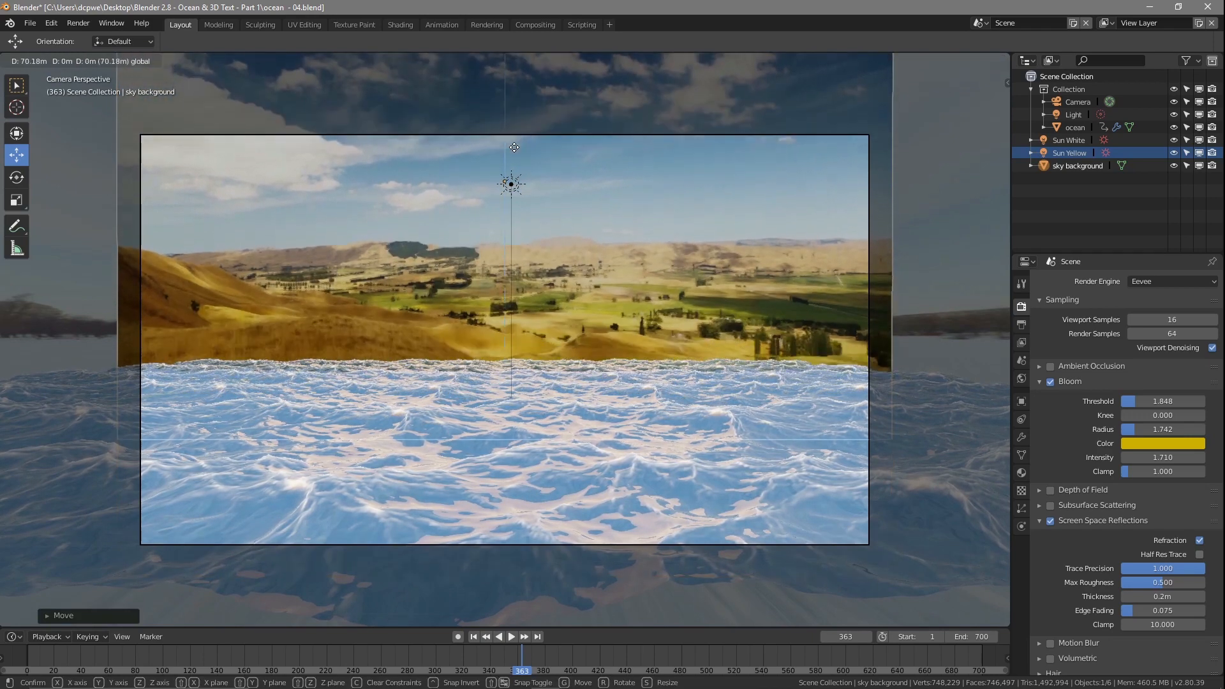
pyautogui.click(514, 147)
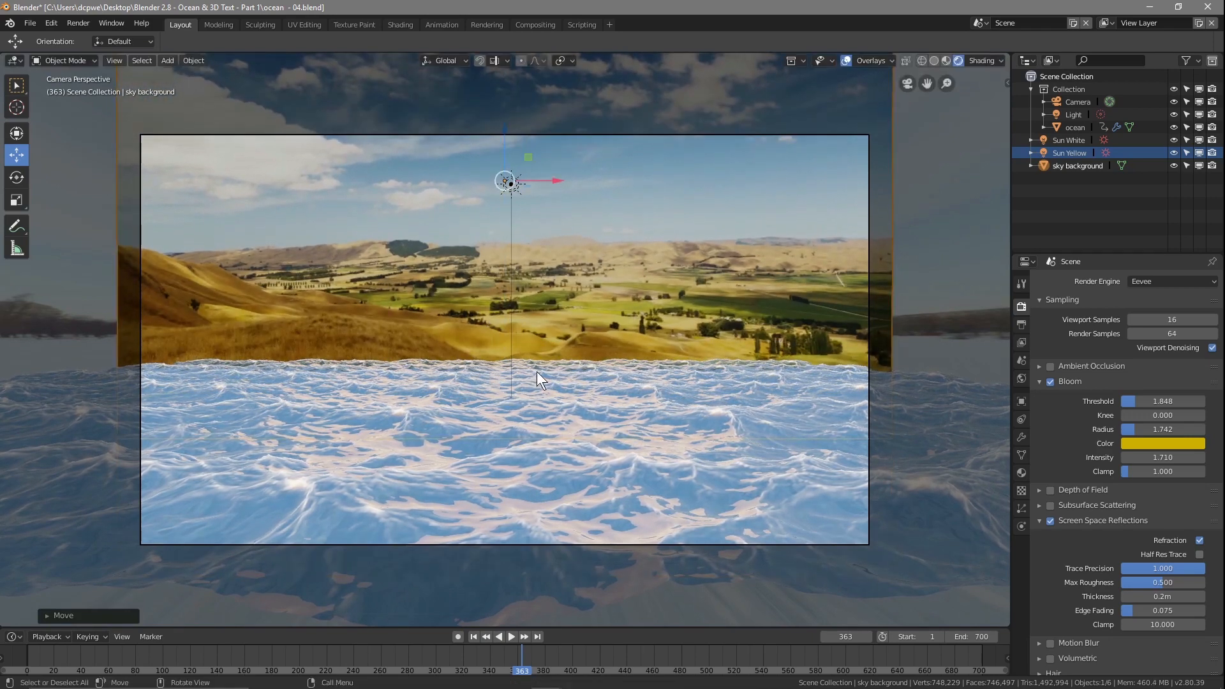
pyautogui.press('g')
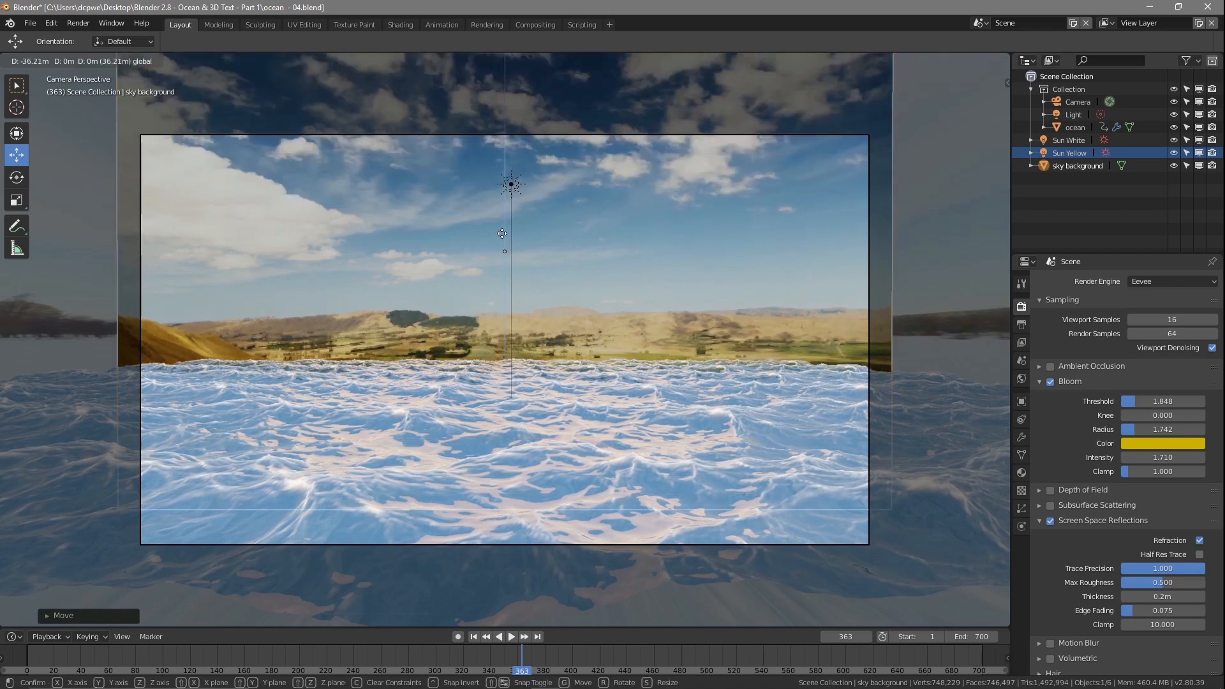
pyautogui.click(496, 286)
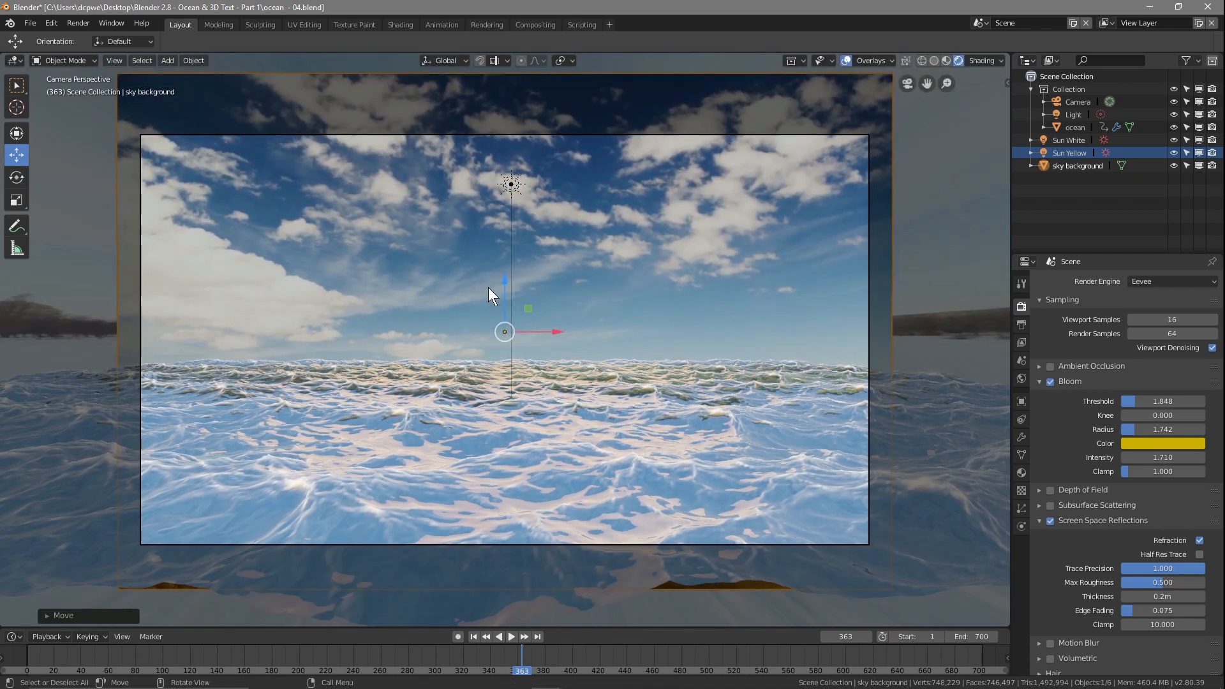
pyautogui.press('g')
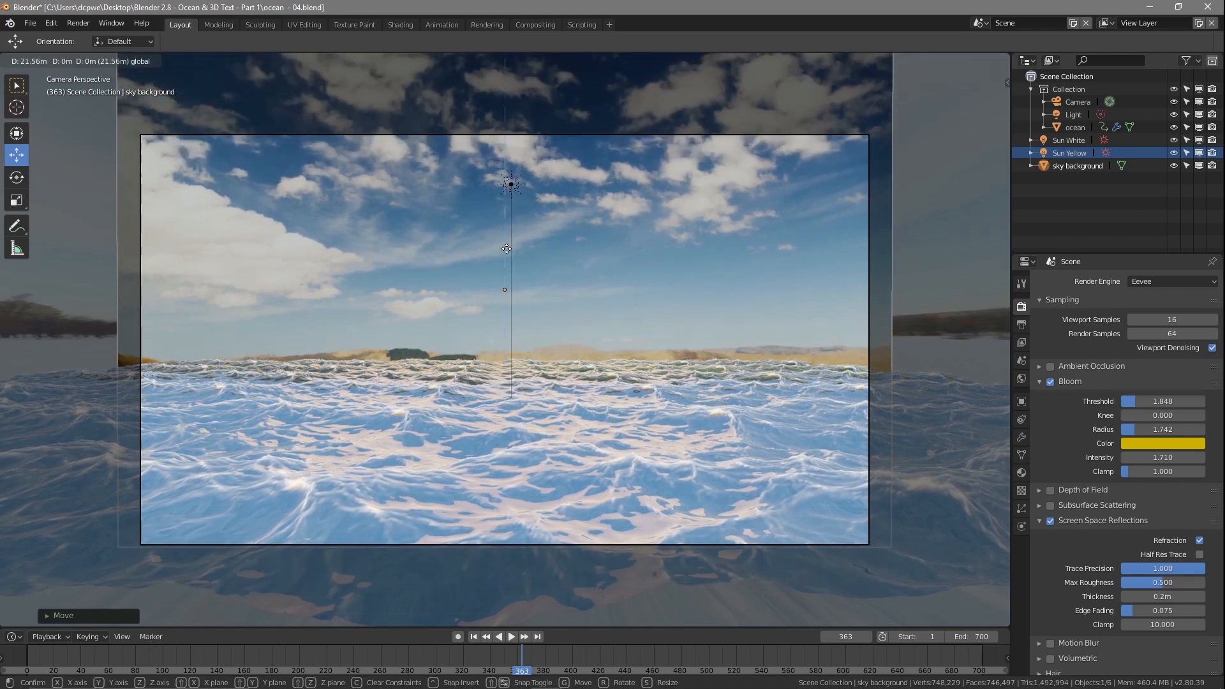
pyautogui.click(506, 269)
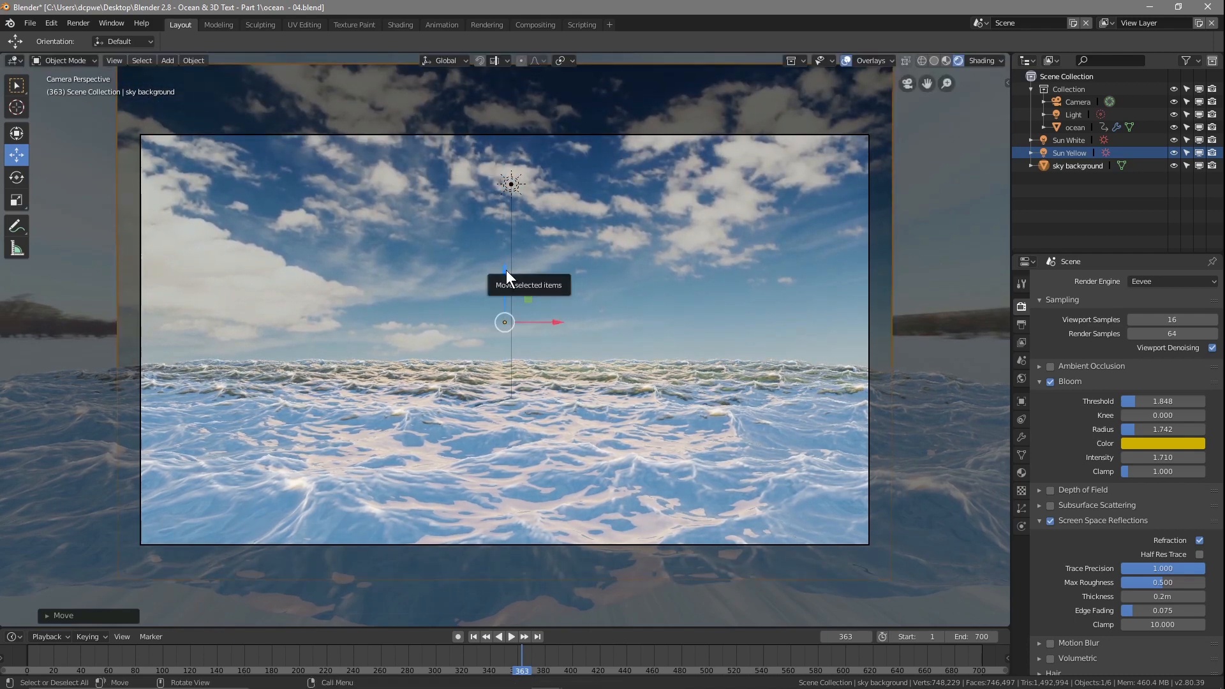
# Step: Scale the sky background up by about 1.12 and check the current frame in a test render
pyautogui.press('s')
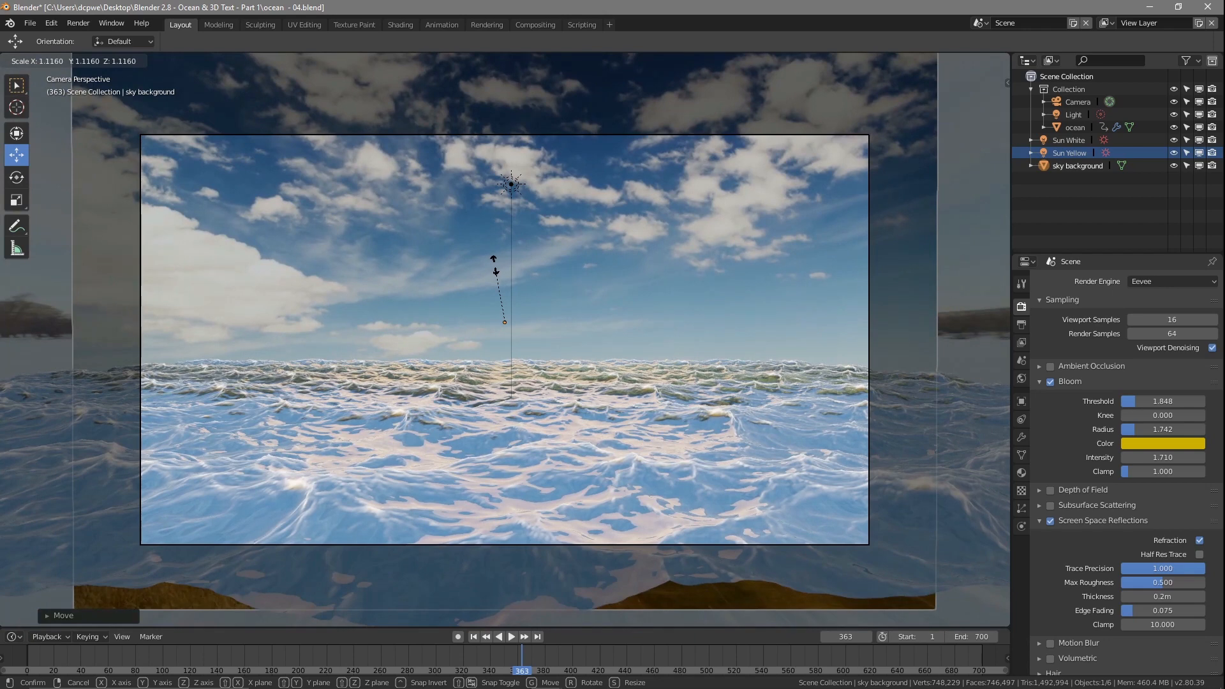
pyautogui.click(495, 265)
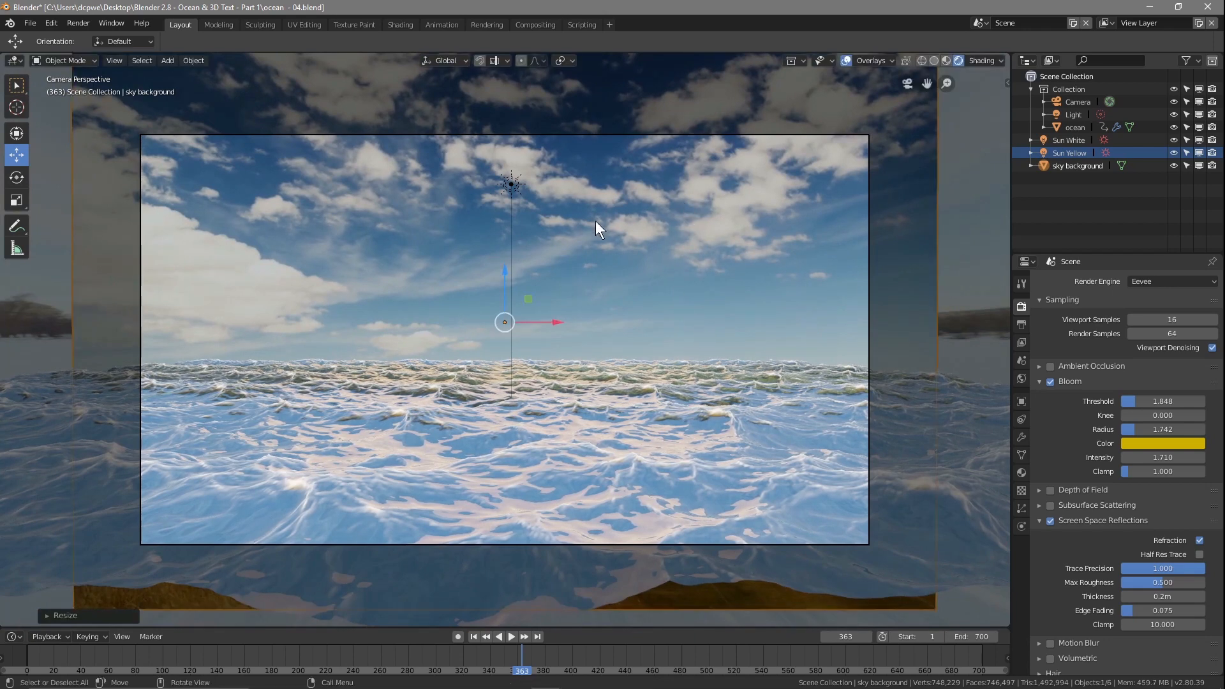
pyautogui.scroll(-3, 599, 240)
pyautogui.scroll(2, 598, 240)
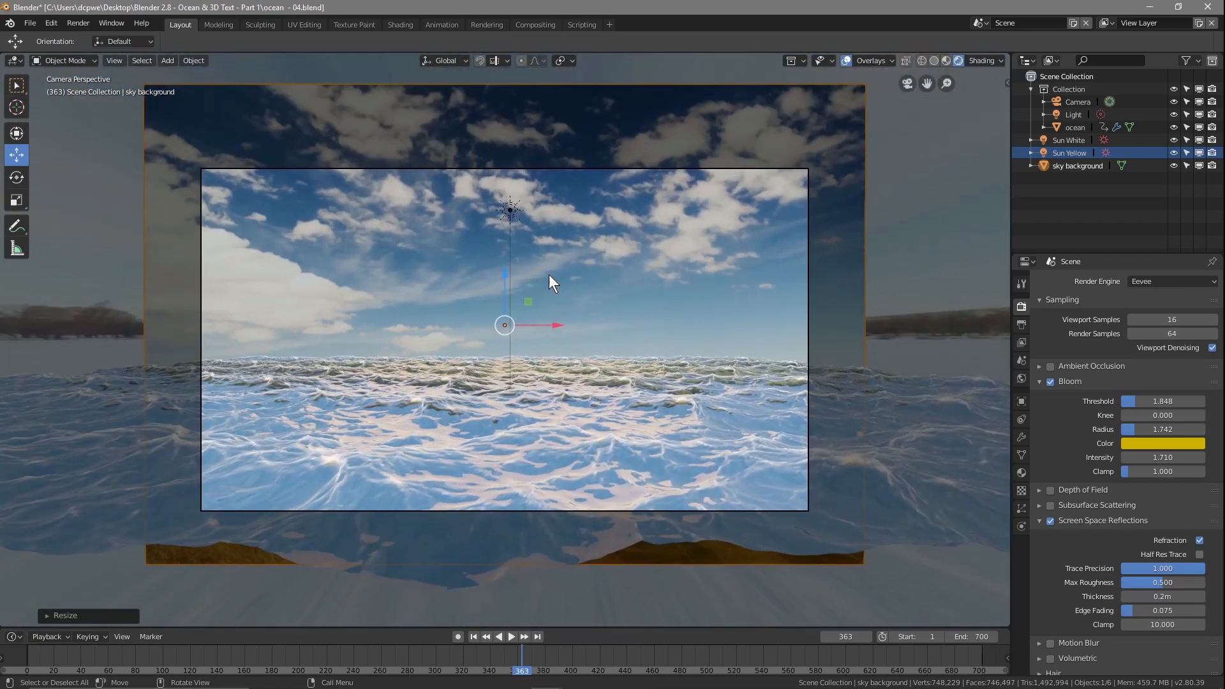
pyautogui.press('F12')
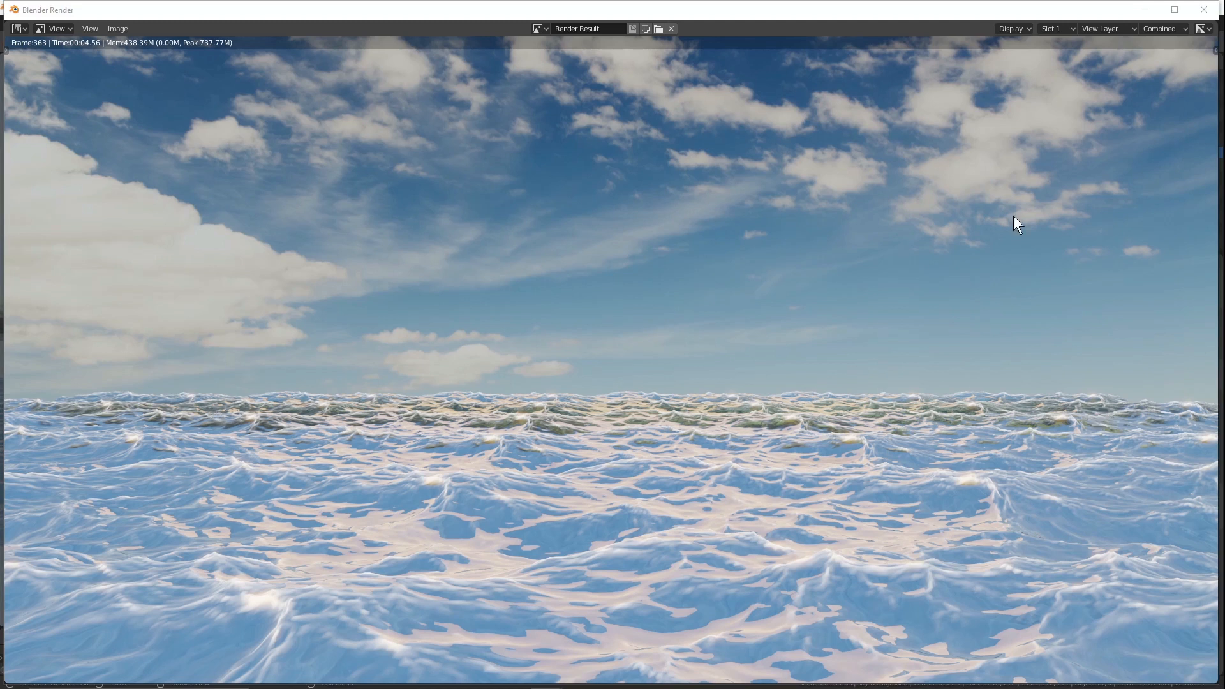
pyautogui.click(1204, 9)
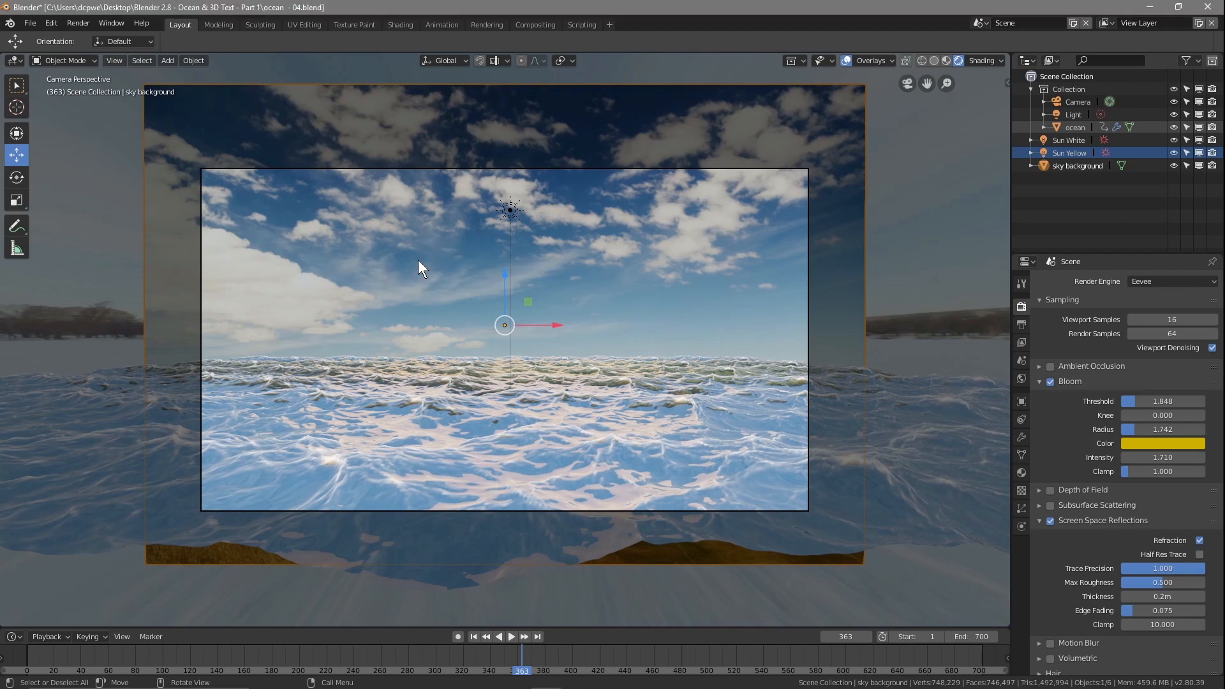
# Step: Scale the sky background by about 1.78 and lower it about 84 m, checking the framing in a test render
pyautogui.press('s')
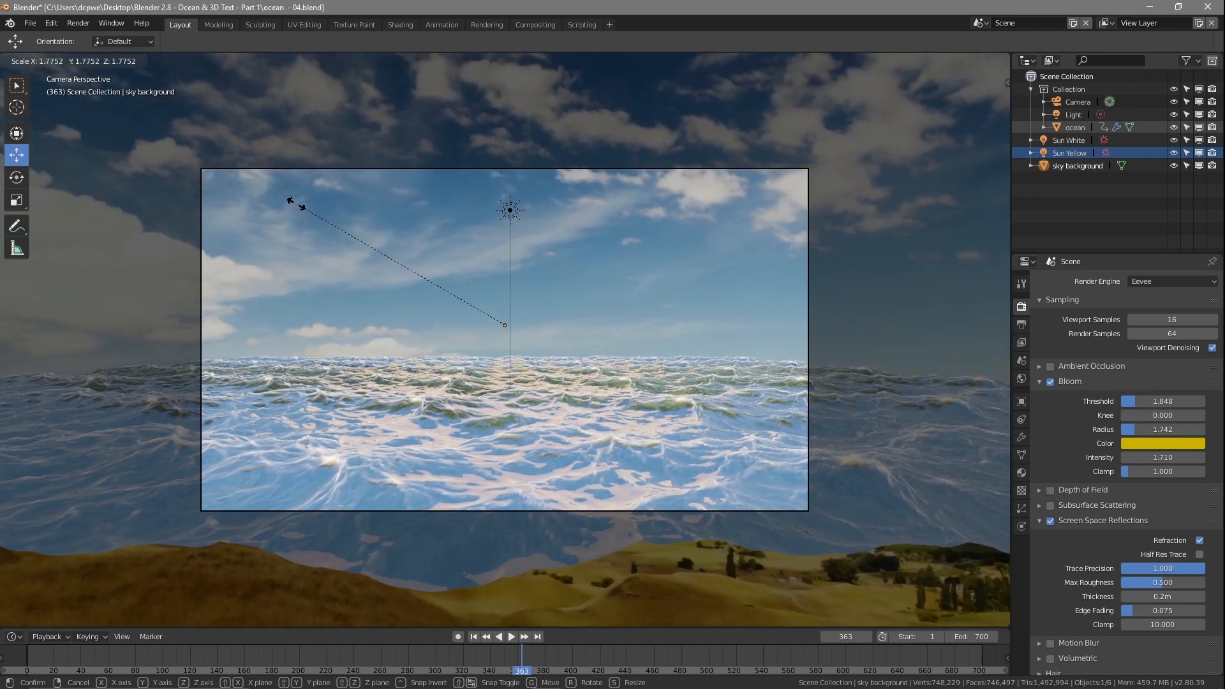
pyautogui.click(292, 199)
pyautogui.press('g')
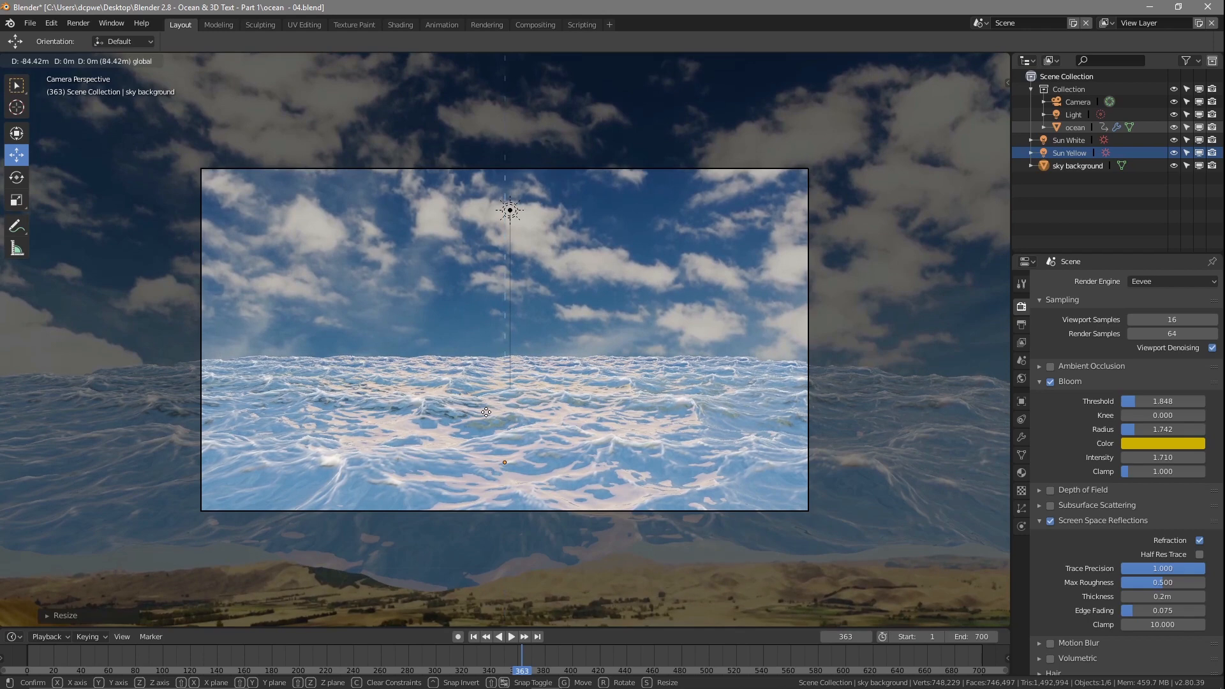
pyautogui.click(486, 412)
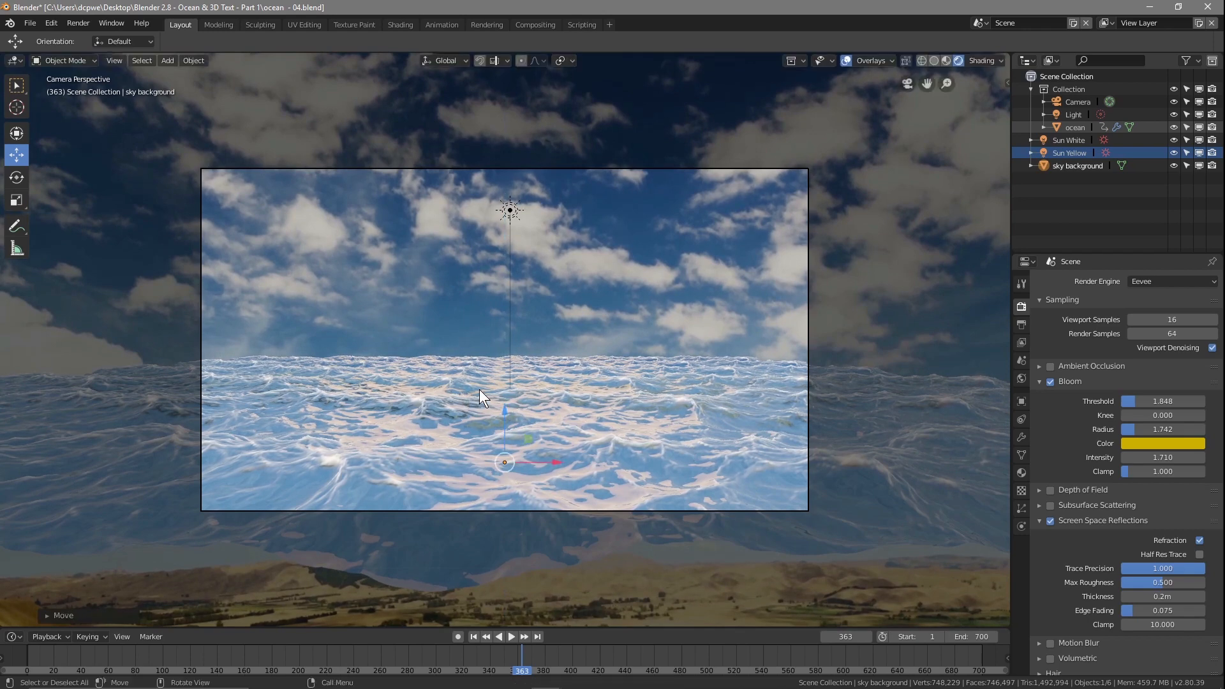
pyautogui.press('F12')
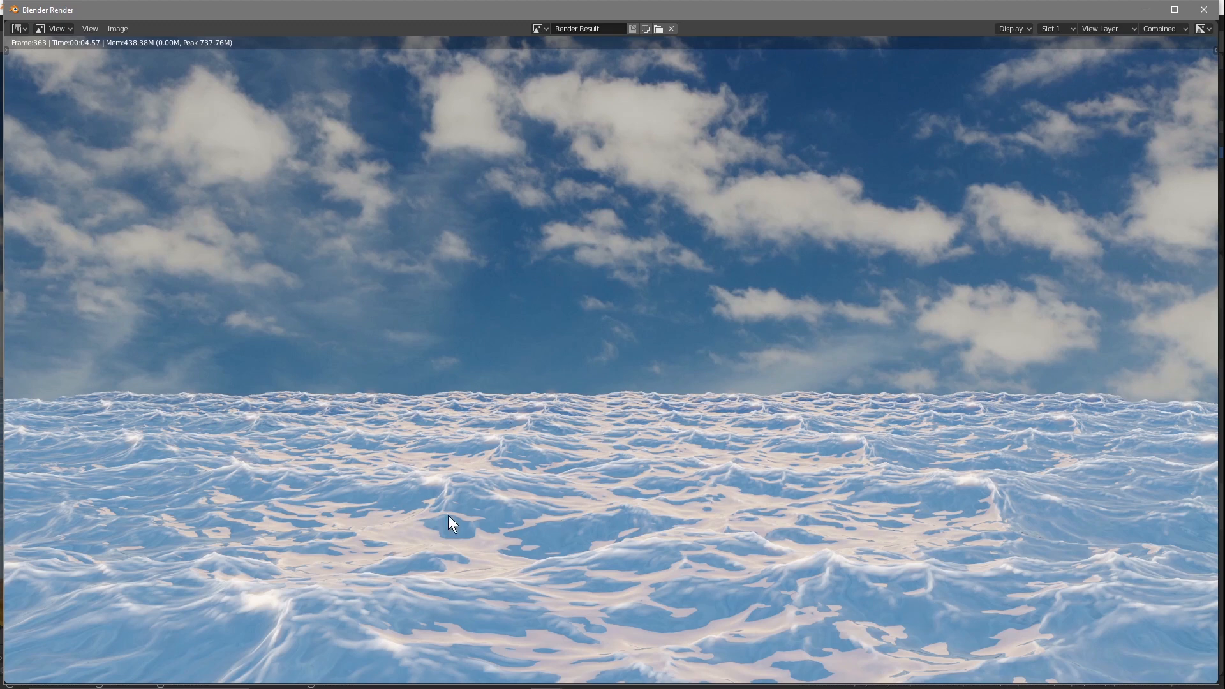
pyautogui.click(1204, 10)
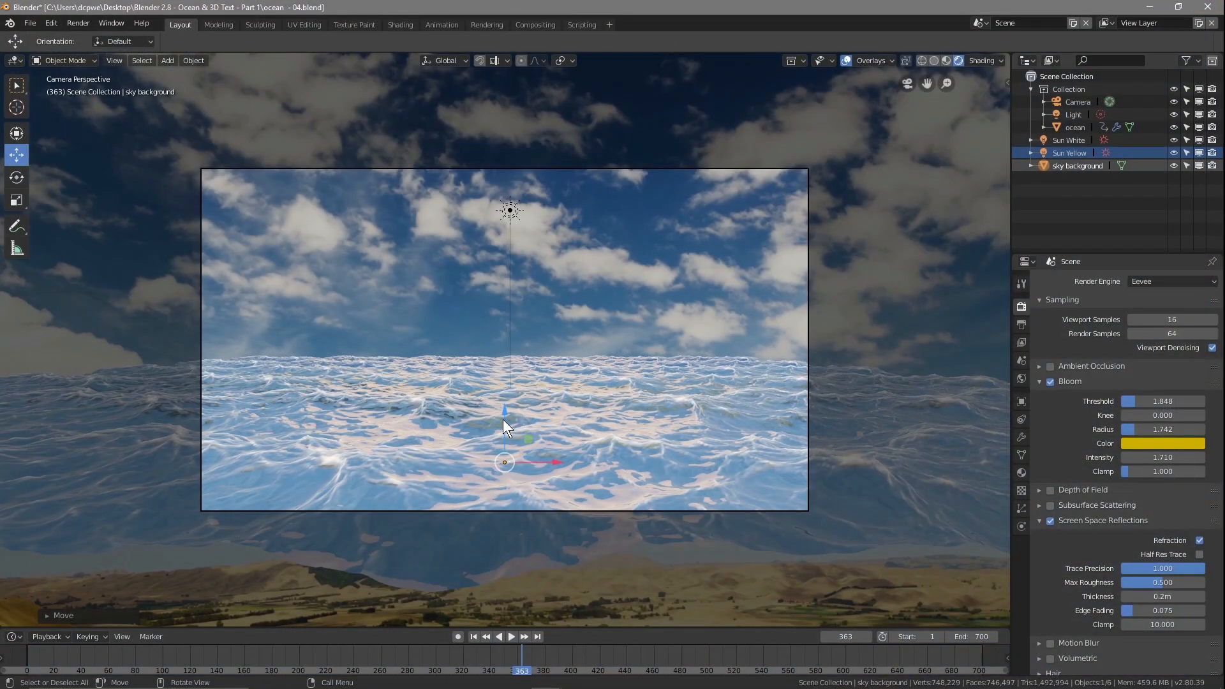
# Step: Raise the enlarged sky background and scale it down to about 0.61
pyautogui.press('g')
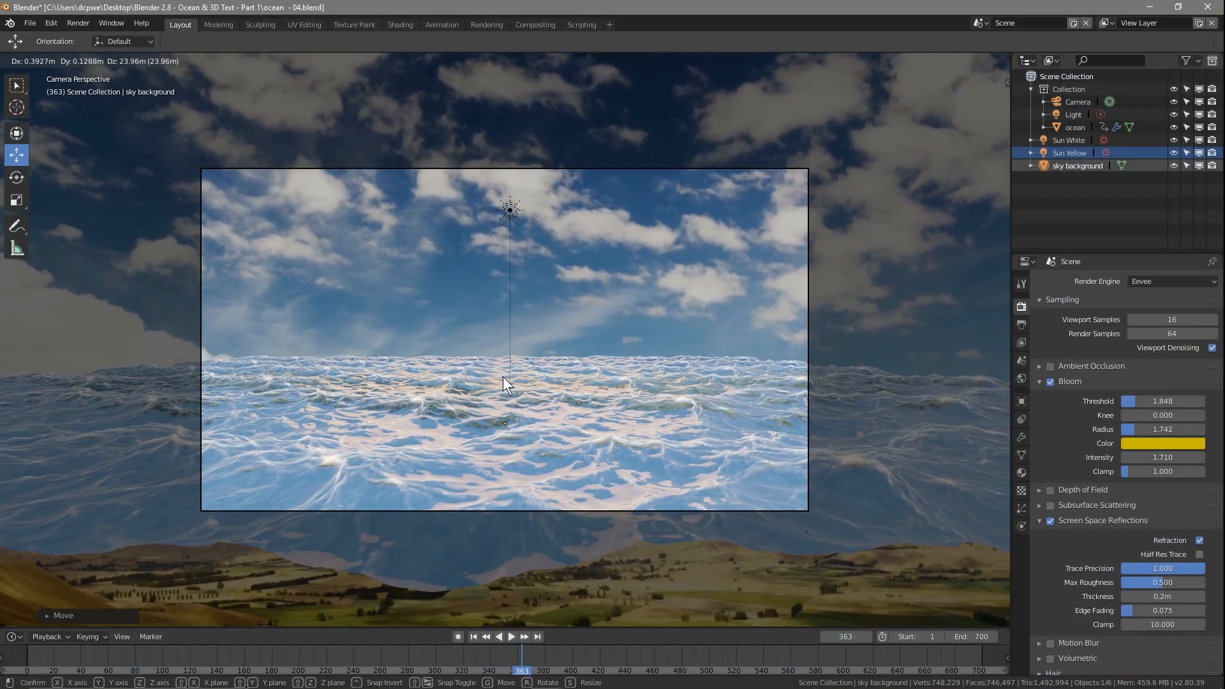
pyautogui.click(440, 294)
pyautogui.press('s')
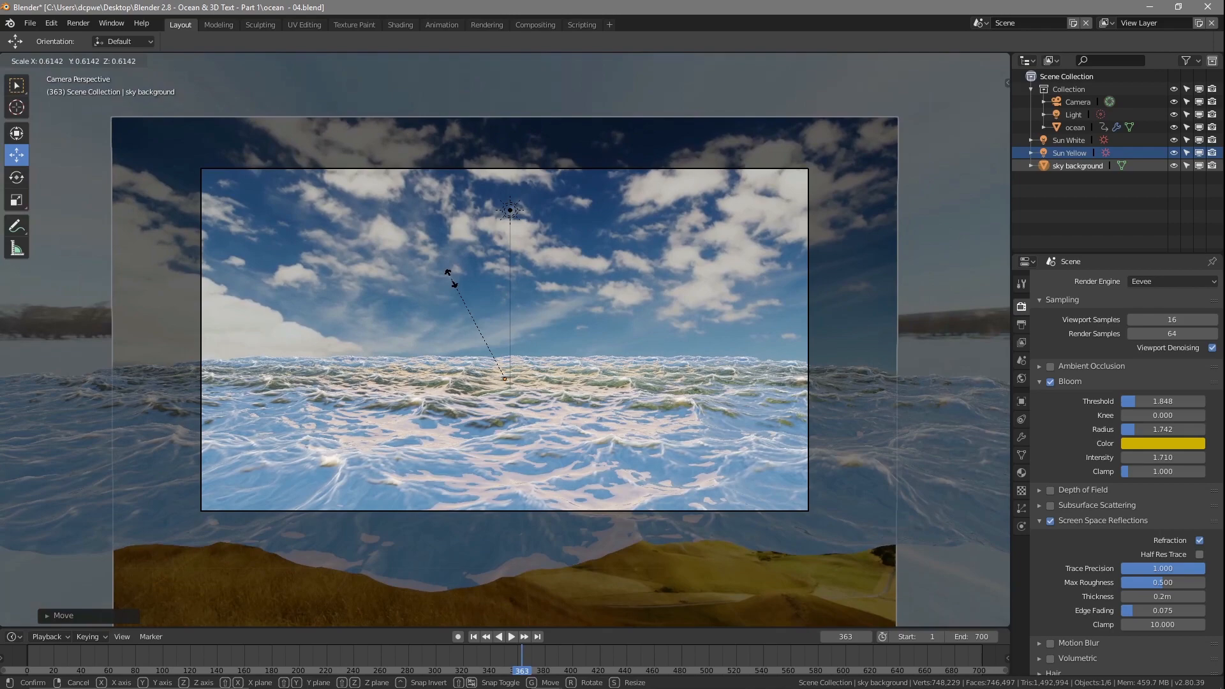
pyautogui.click(451, 278)
# Step: Check the reduced sky in a test render and move the sky background up about 28 m
pyautogui.press('F12')
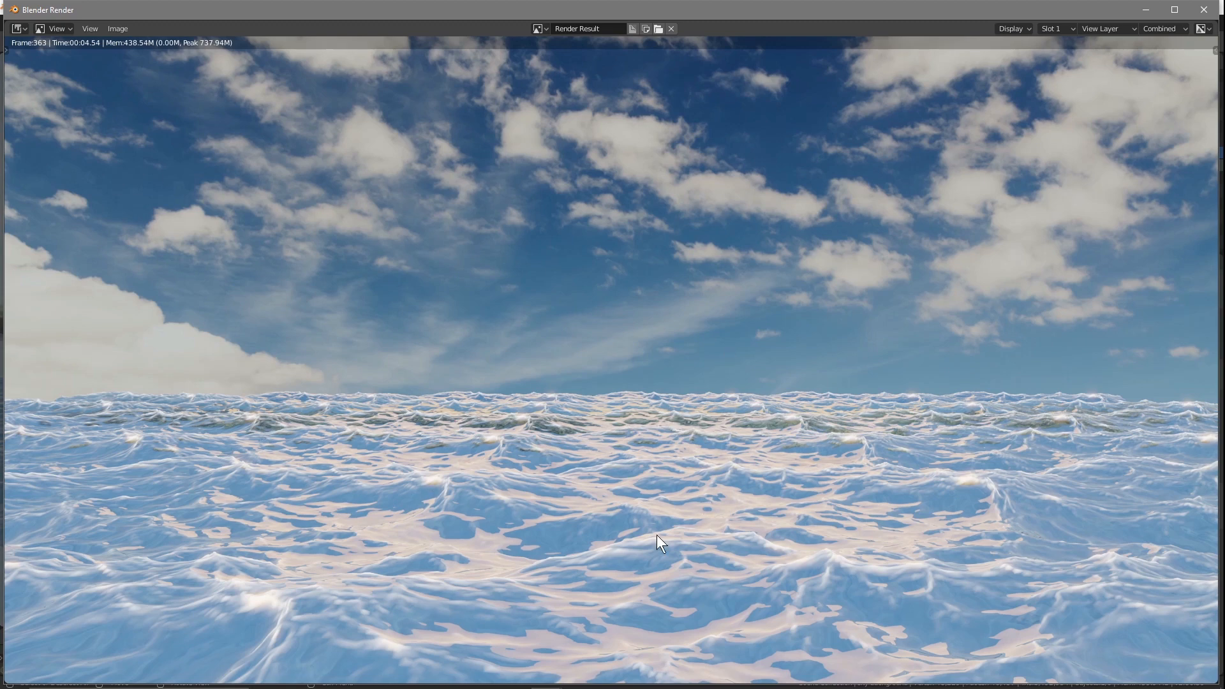
pyautogui.click(1203, 10)
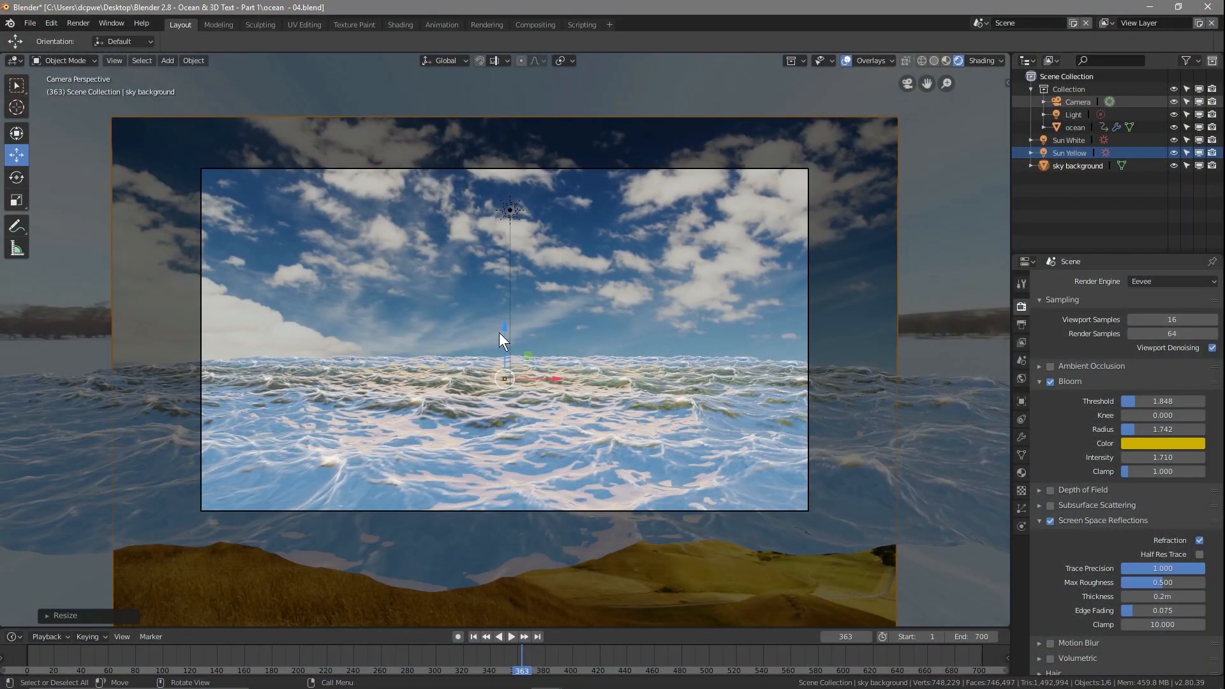
pyautogui.press('g')
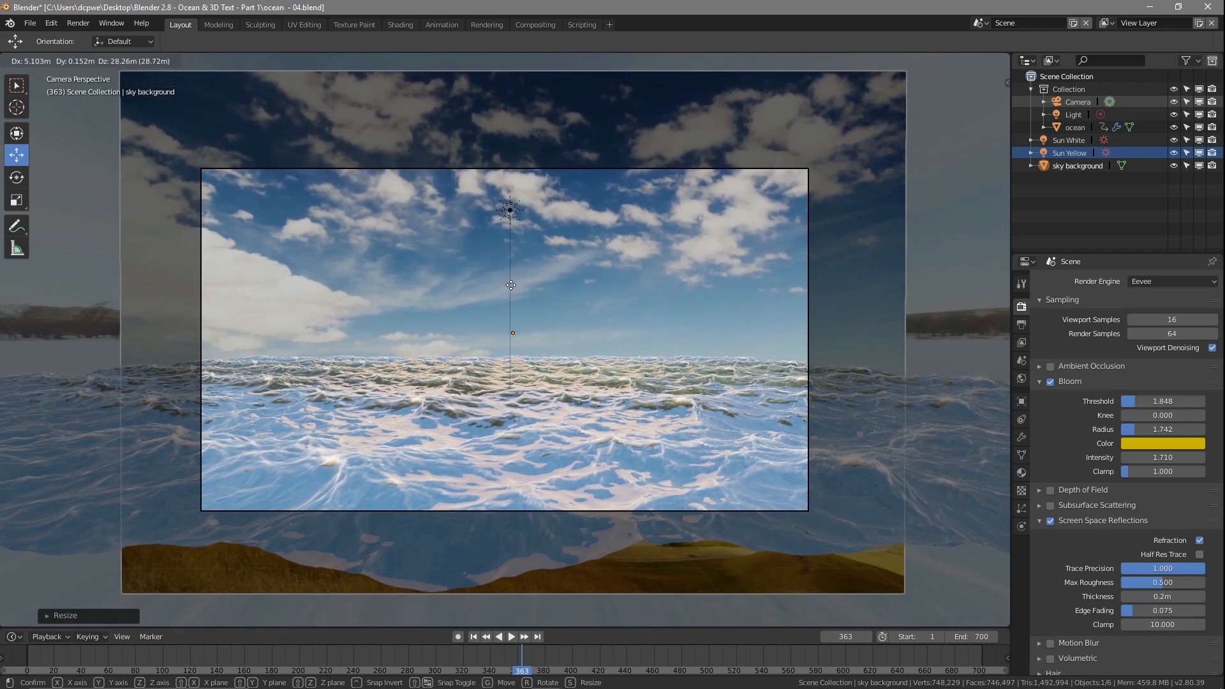
pyautogui.click(500, 287)
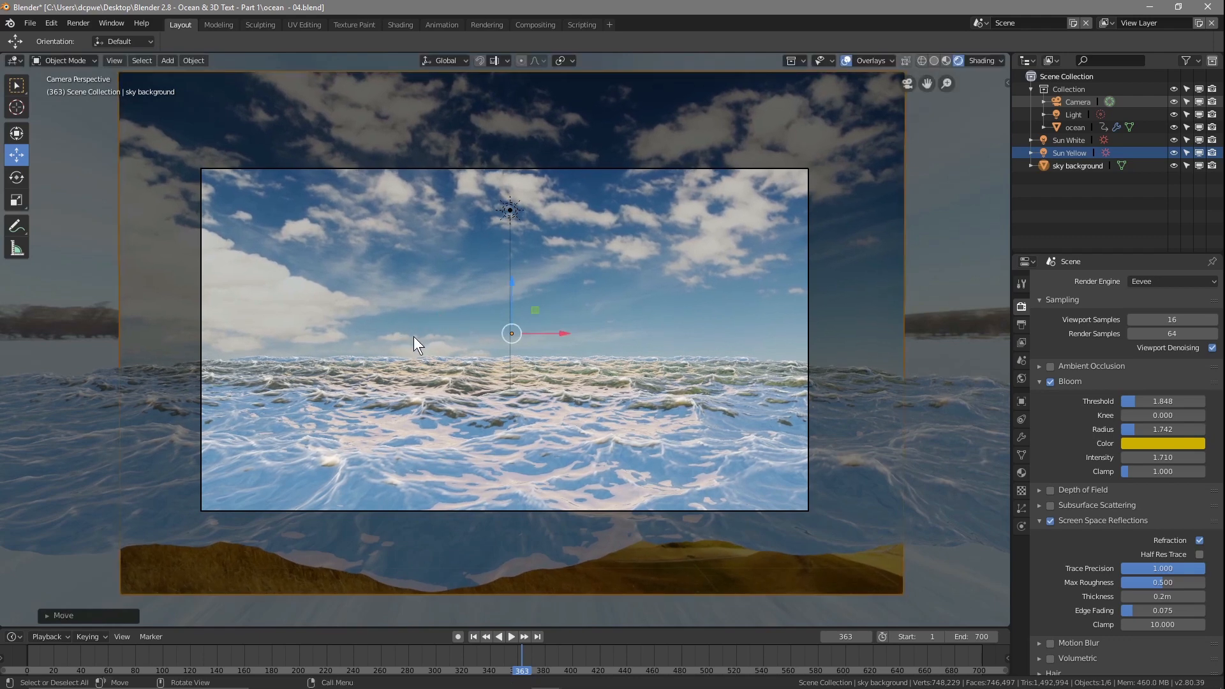
# Step: Save the project as a new file named ocean - 05.blend in the same folder and save it once more
pyautogui.click(32, 22)
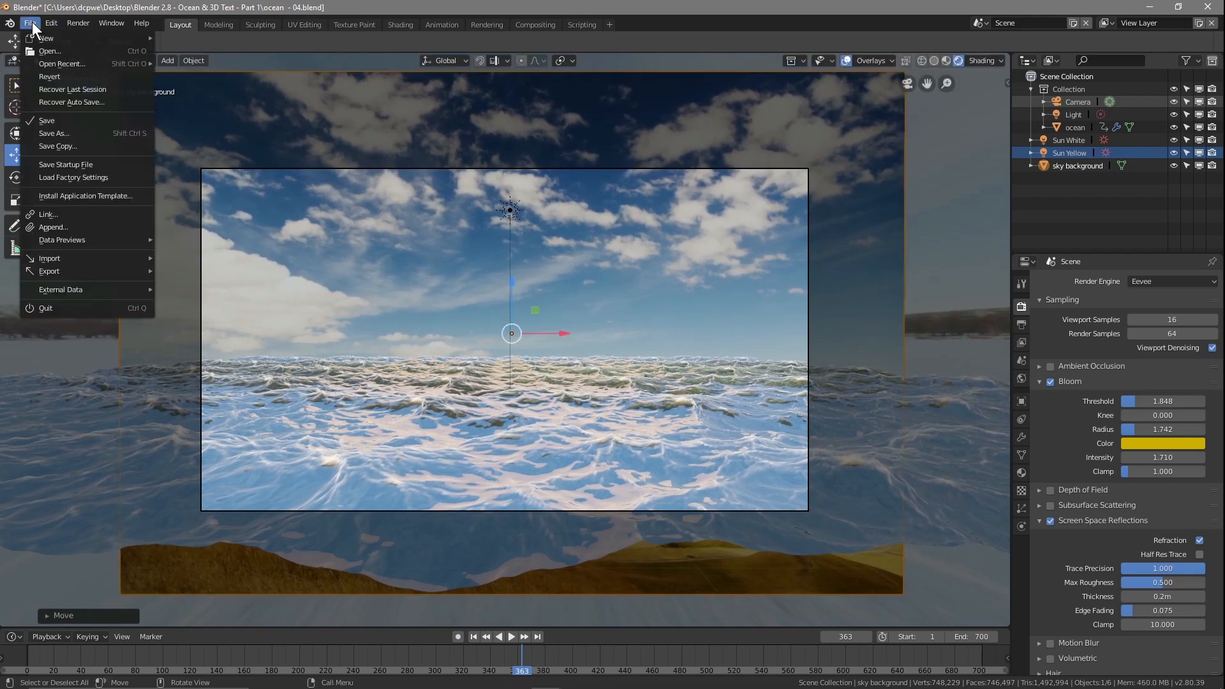
pyautogui.click(44, 121)
pyautogui.click(218, 89)
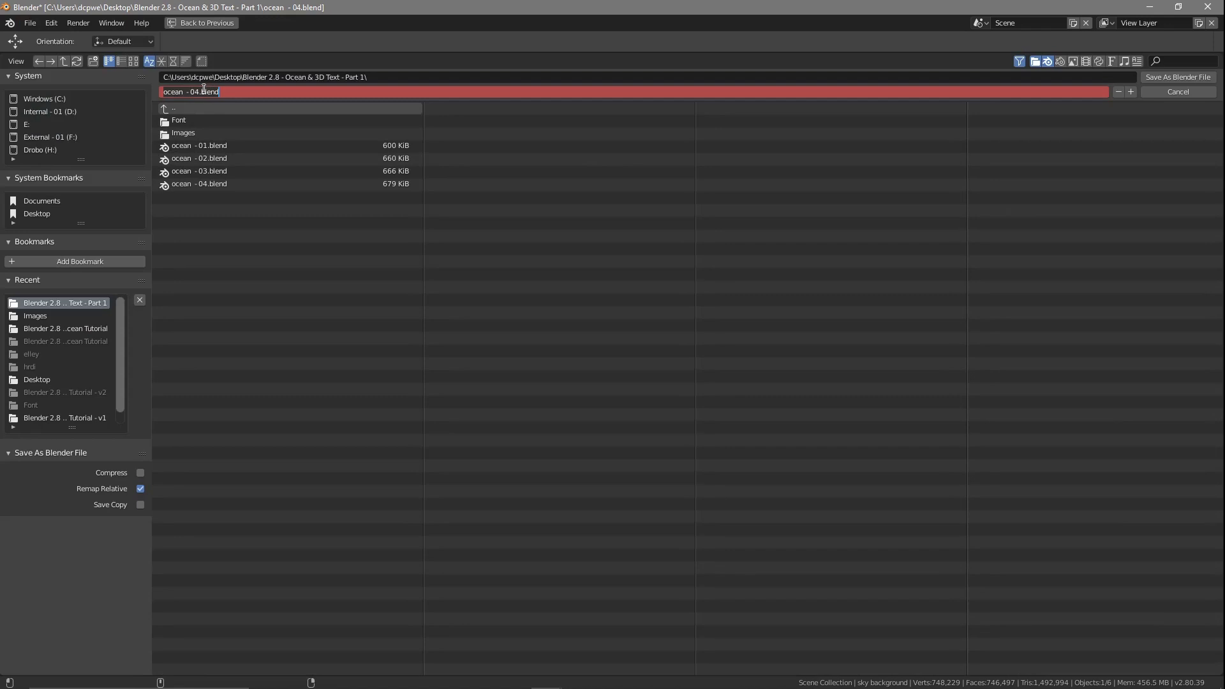
pyautogui.click(198, 90)
pyautogui.press('BackSpace')
pyautogui.write('5')
pyautogui.press('Return')
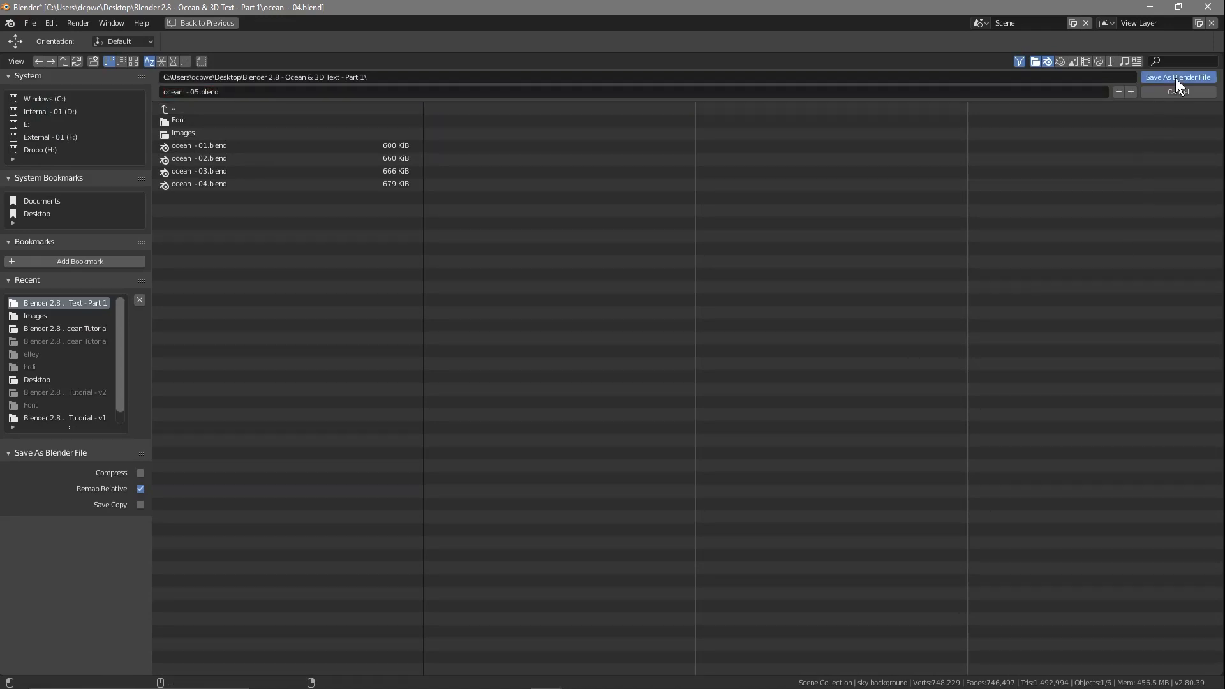
pyautogui.click(1175, 77)
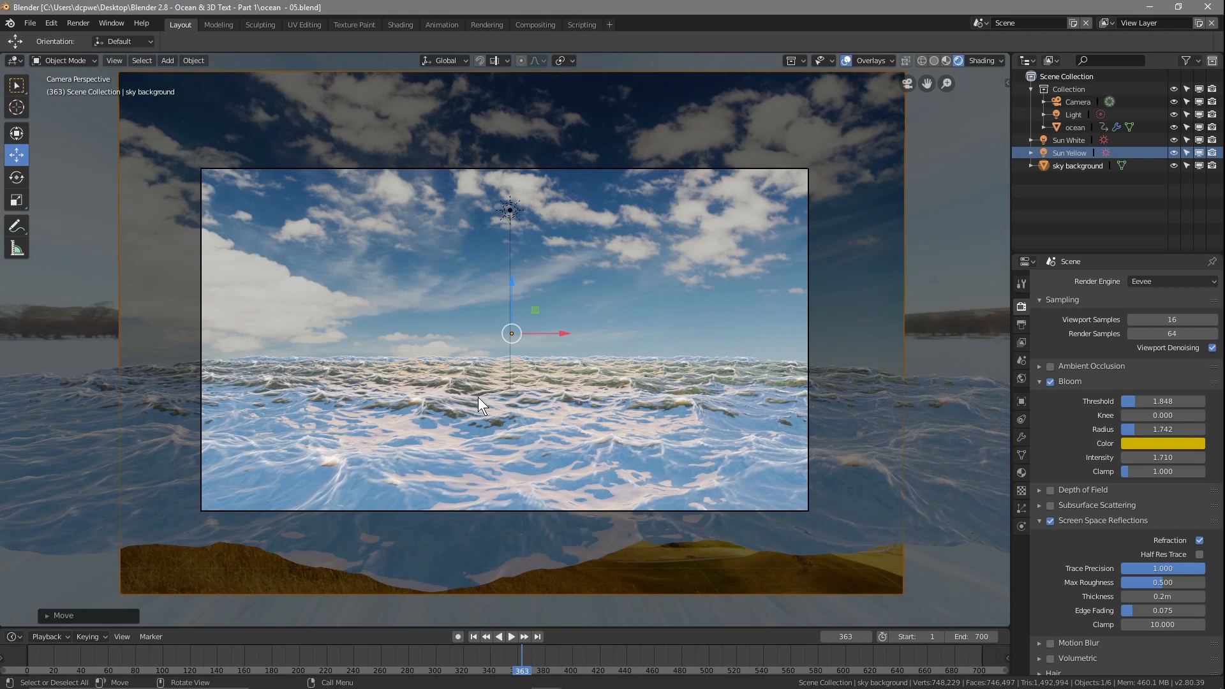
pyautogui.scroll(1, 477, 396)
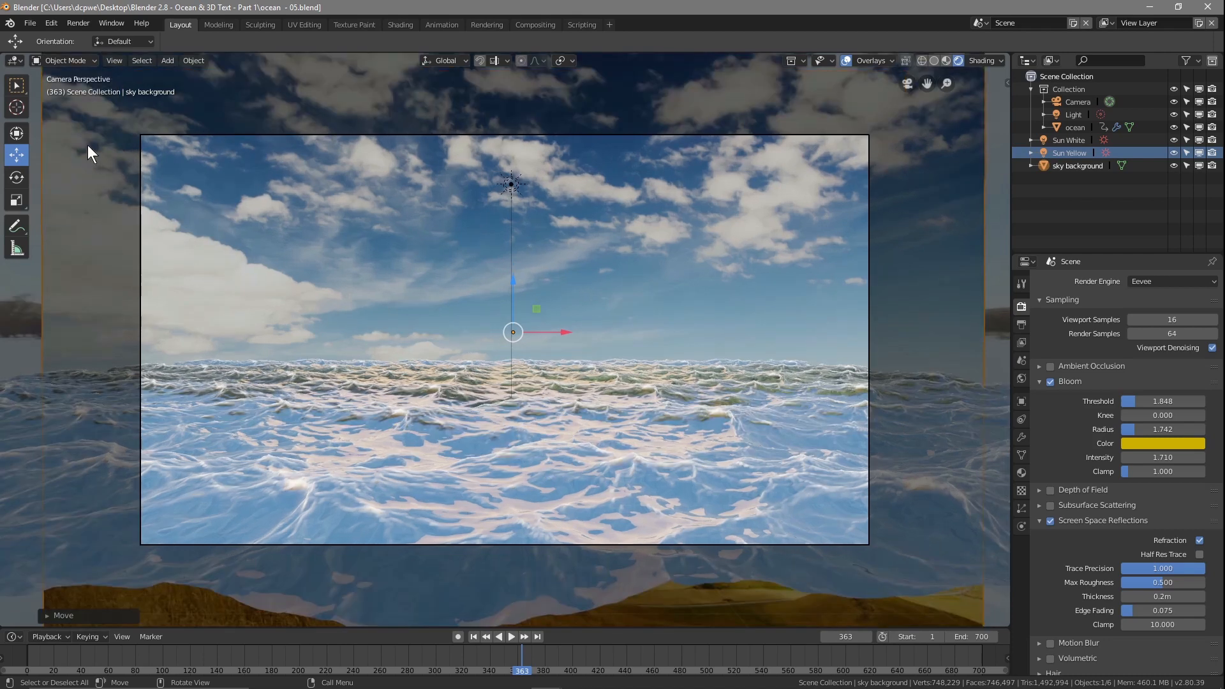
pyautogui.click(31, 23)
pyautogui.click(43, 121)
# Step: Add a Text object to the scene and move it along X into the camera frame, low in the ocean area
pyautogui.hotkey('shift', 'a')
pyautogui.moveTo(534, 393)
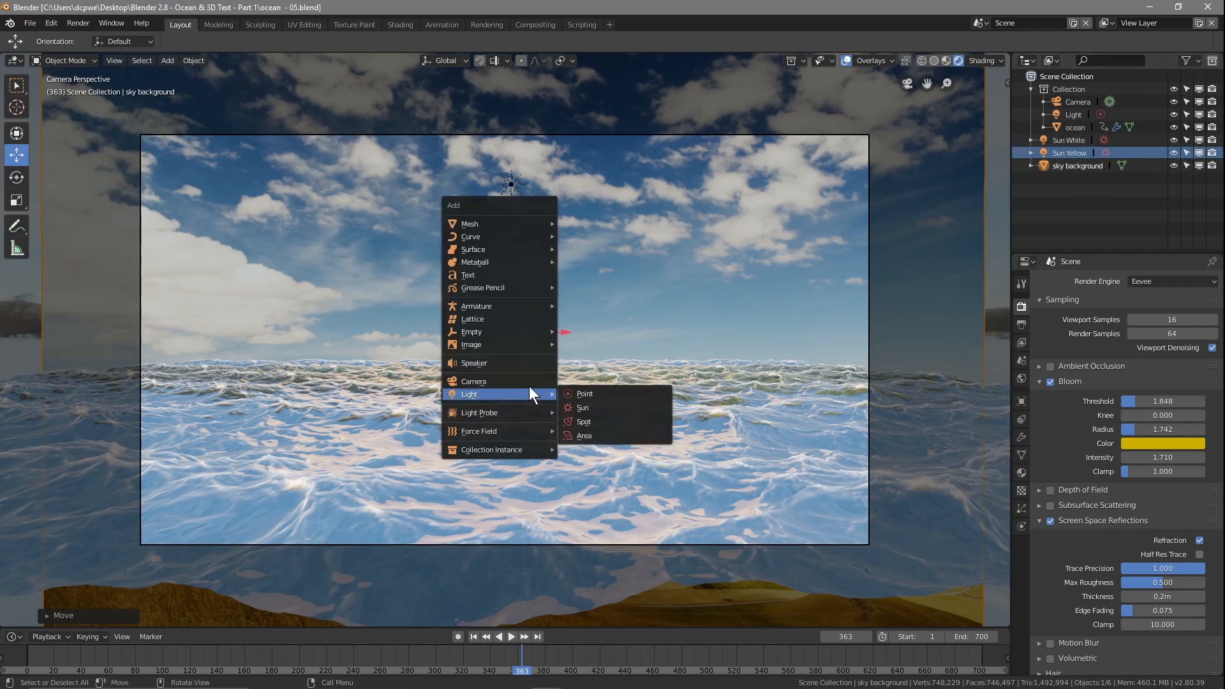
pyautogui.click(521, 281)
pyautogui.scroll(-4, 273, 503)
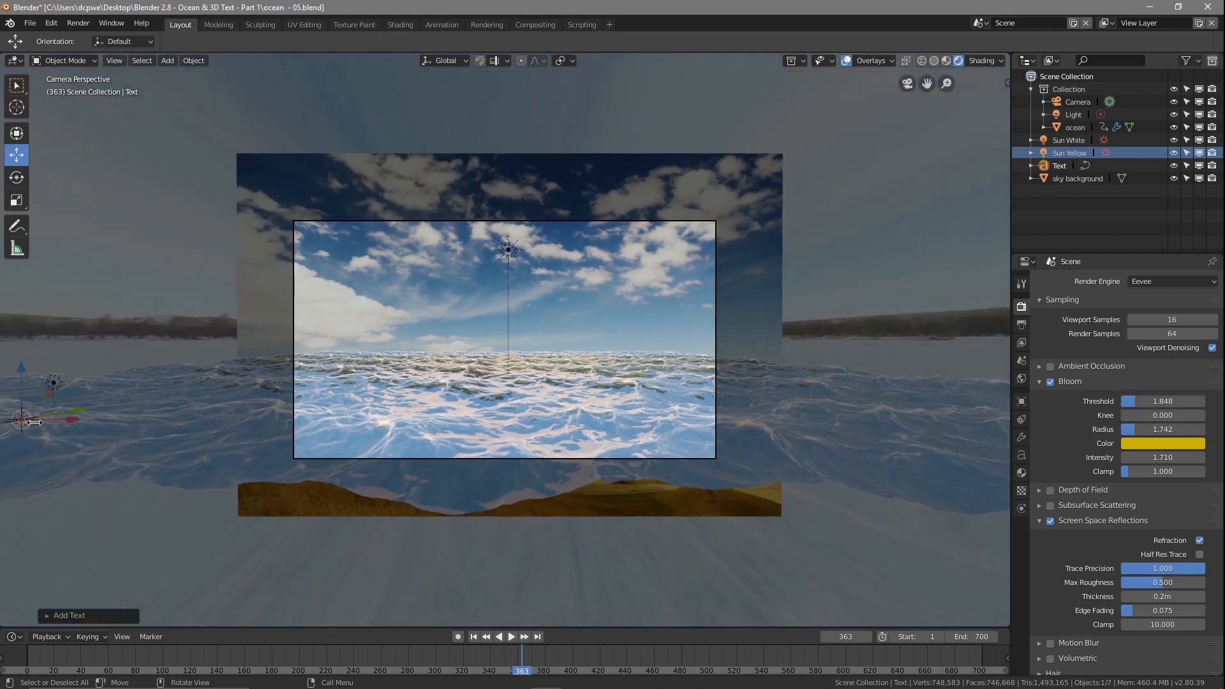
pyautogui.press('g')
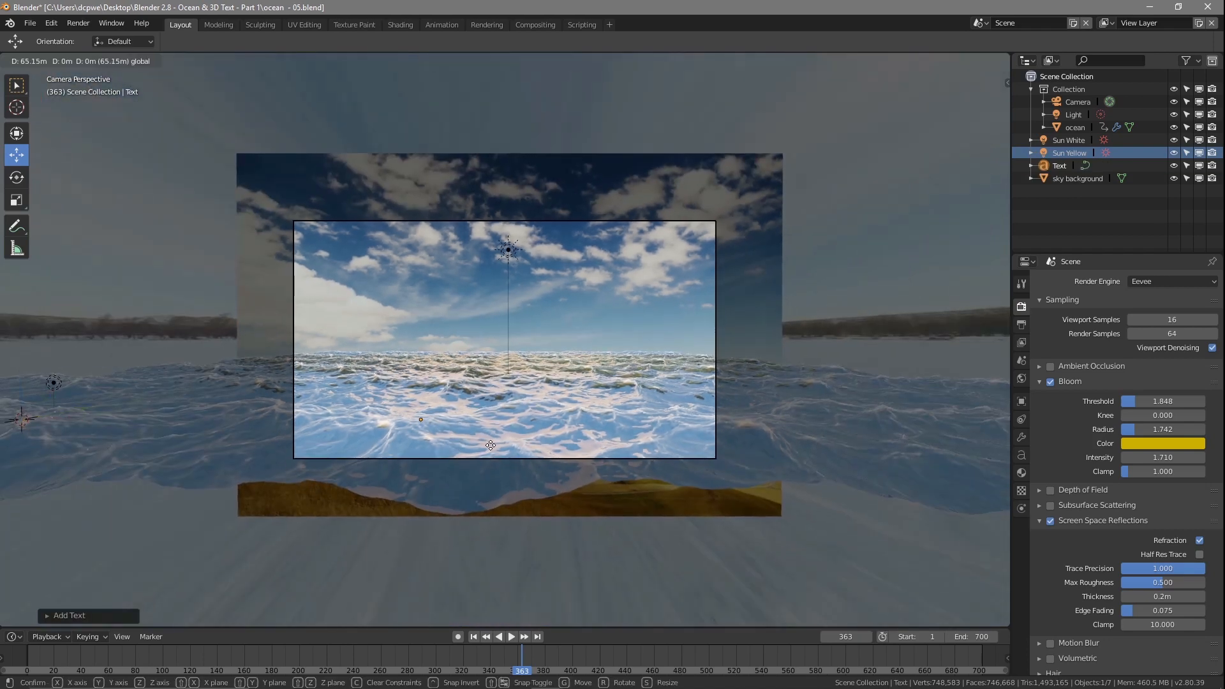
pyautogui.click(474, 448)
pyautogui.scroll(4, 473, 448)
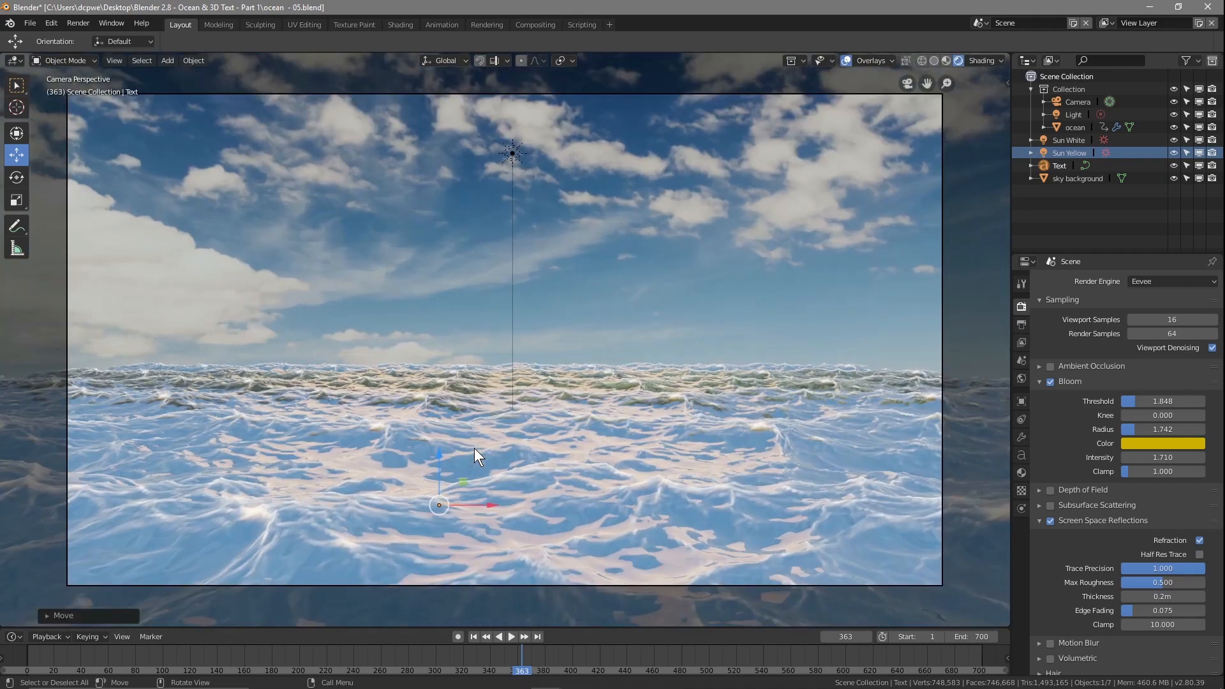
# Step: Replace the Text object's default wording with the trial characters aaaaaa
pyautogui.moveTo(473, 448)
pyautogui.mouseDown(button='middle')
pyautogui.moveTo(487, 569)
pyautogui.moveTo(476, 560)
pyautogui.moveTo(515, 572)
pyautogui.moveTo(571, 190)
pyautogui.moveTo(484, 395)
pyautogui.moveTo(476, 466)
pyautogui.mouseUp(button='middle')
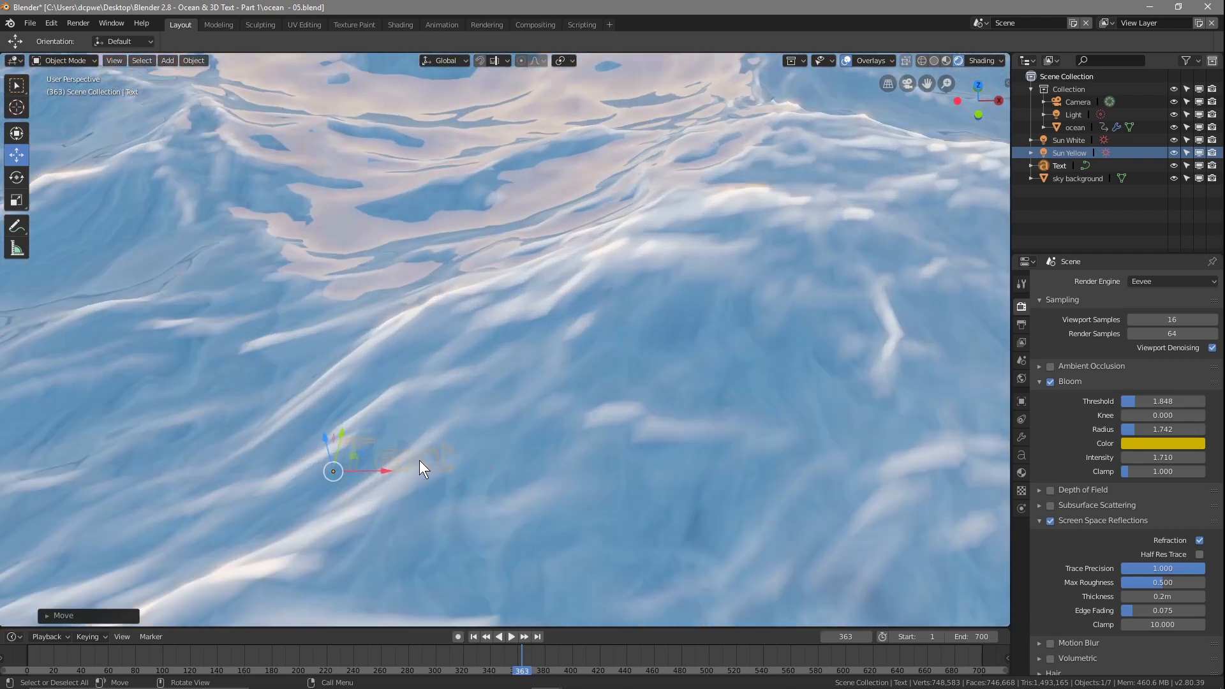
pyautogui.press('Tab')
pyautogui.hotkey('ctrl', 'BackSpace')
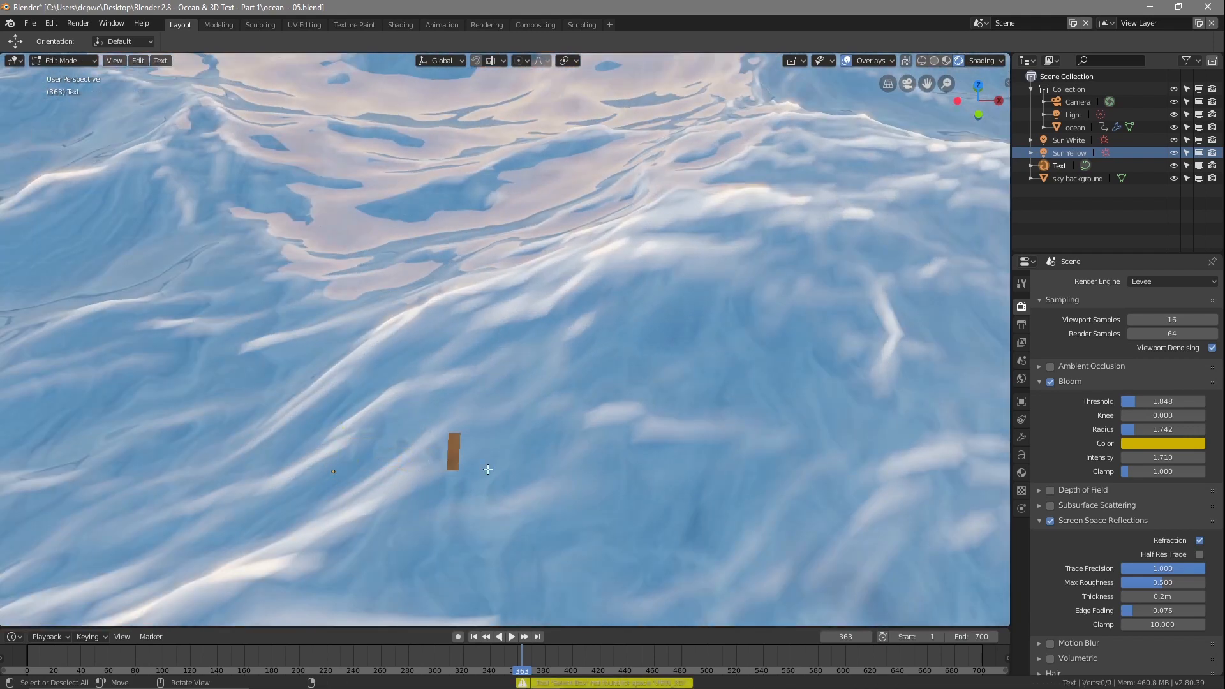
pyautogui.press('BackSpace')
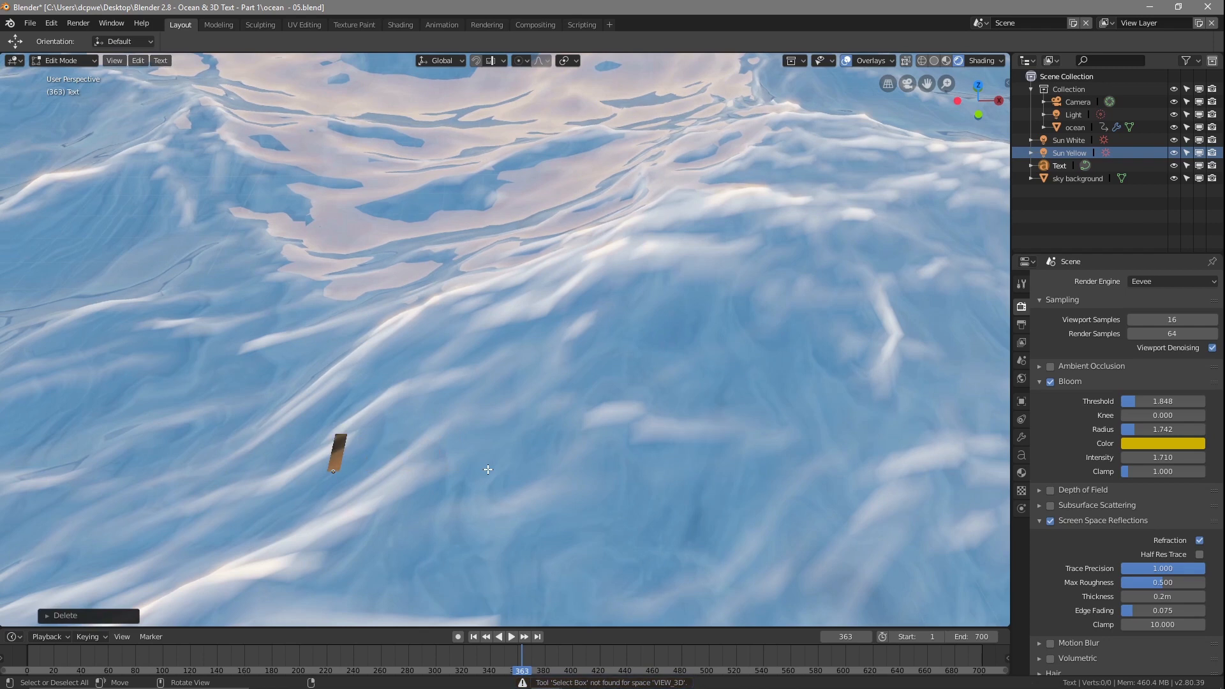
pyautogui.write('Ocean')
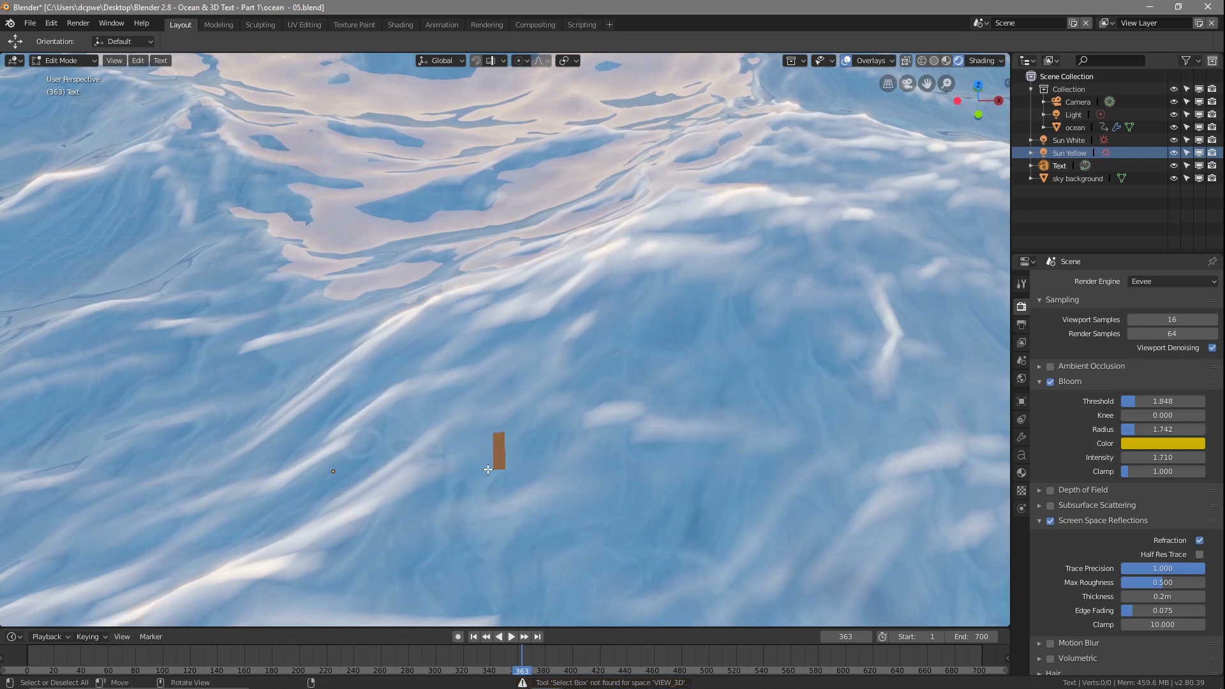
pyautogui.press('BackSpace')
pyautogui.press('BackSpace')
pyautogui.press('BackSpace')
pyautogui.press('BackSpace')
pyautogui.press('BackSpace')
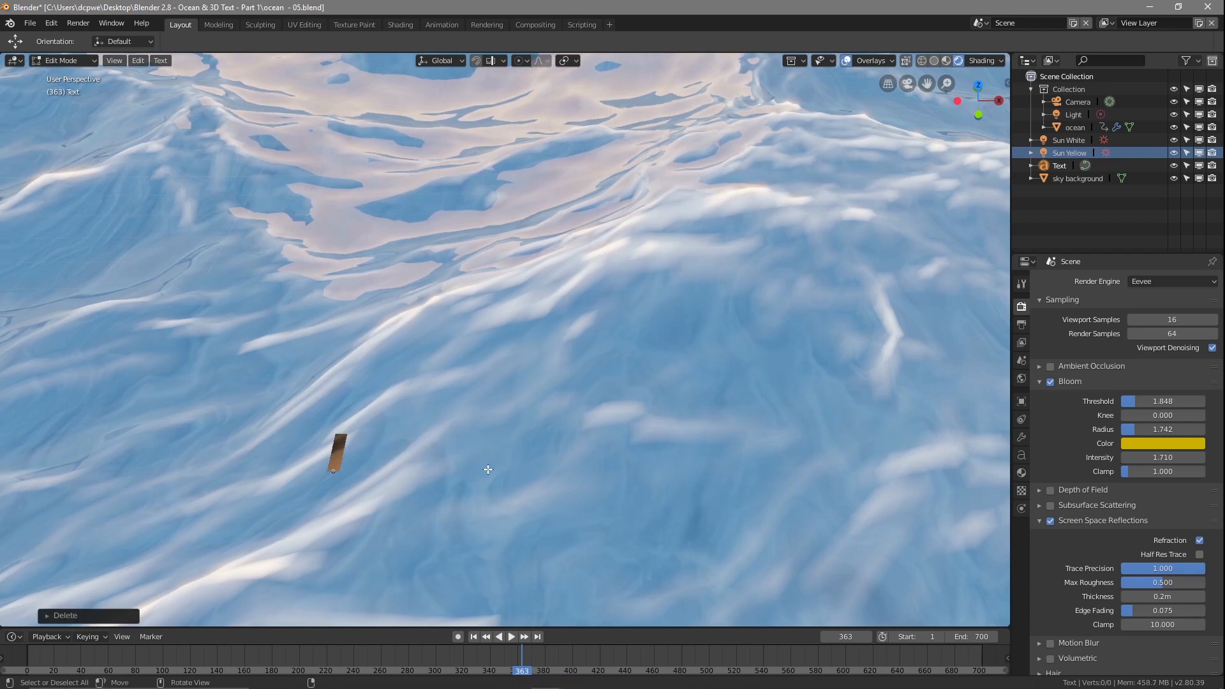
pyautogui.write('Ocean')
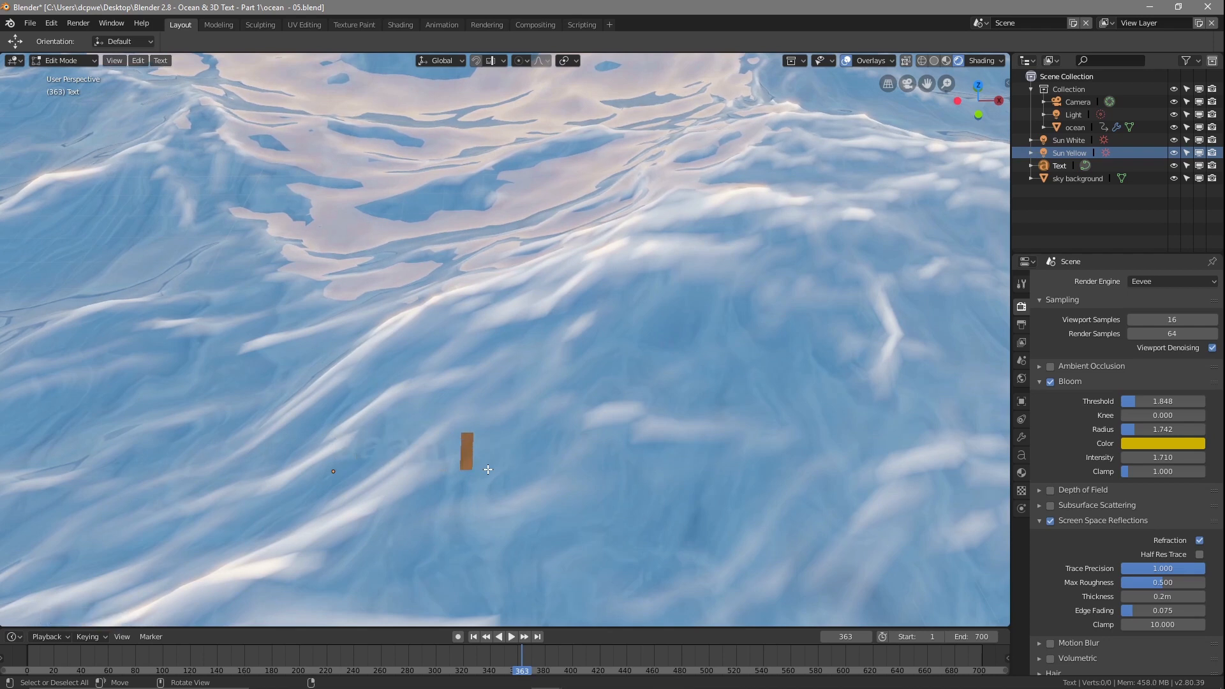
# Step: Finish editing the wording and raise the Text object along Z out of the water surface
pyautogui.press('Tab')
pyautogui.moveTo(324, 449); pyautogui.dragTo(309, 314)
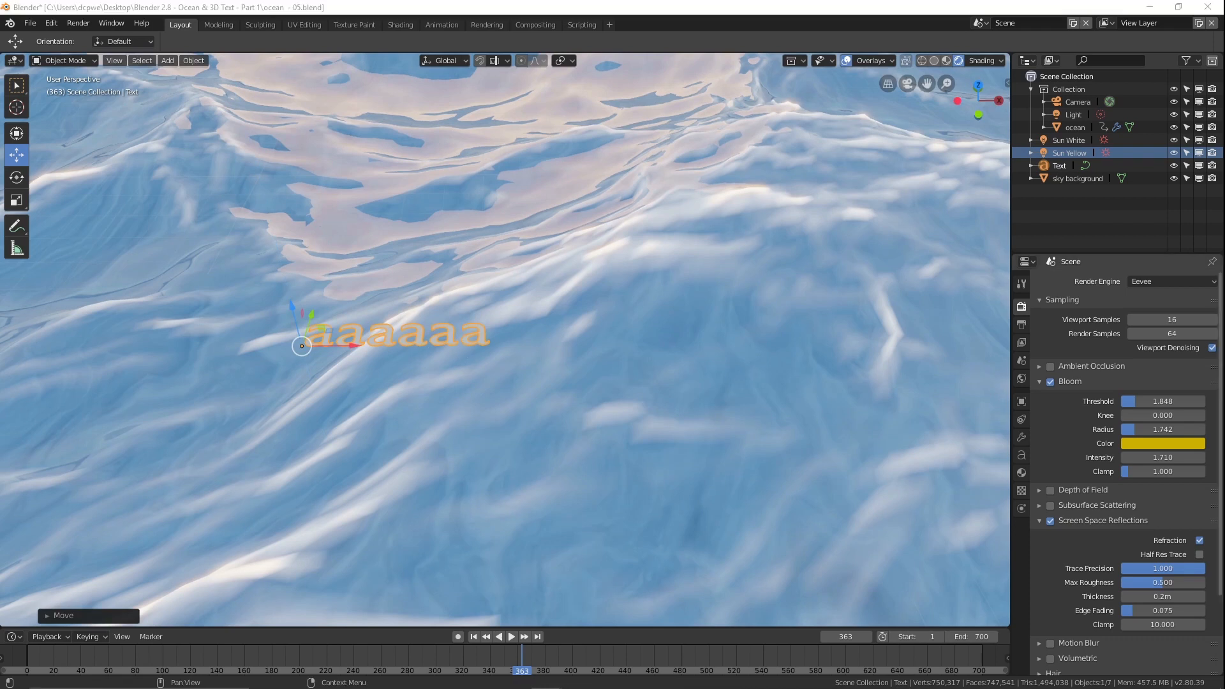
pyautogui.click(415, 330)
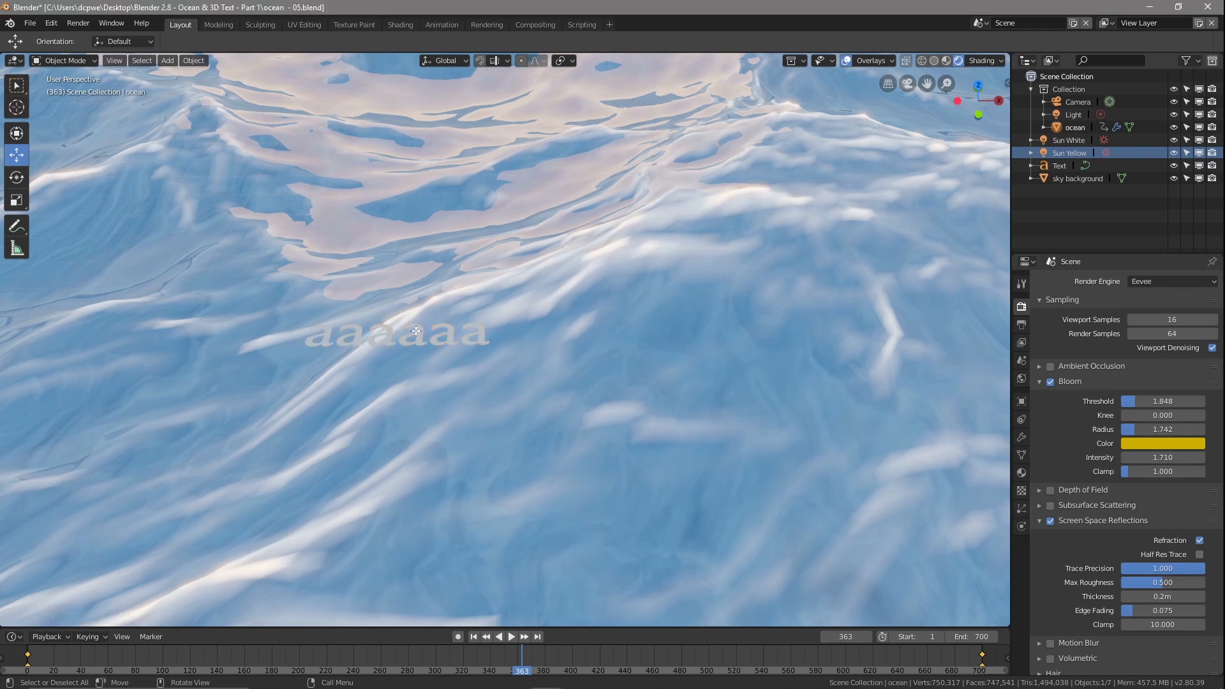
pyautogui.press('Tab')
pyautogui.hotkey('alt', 'a')
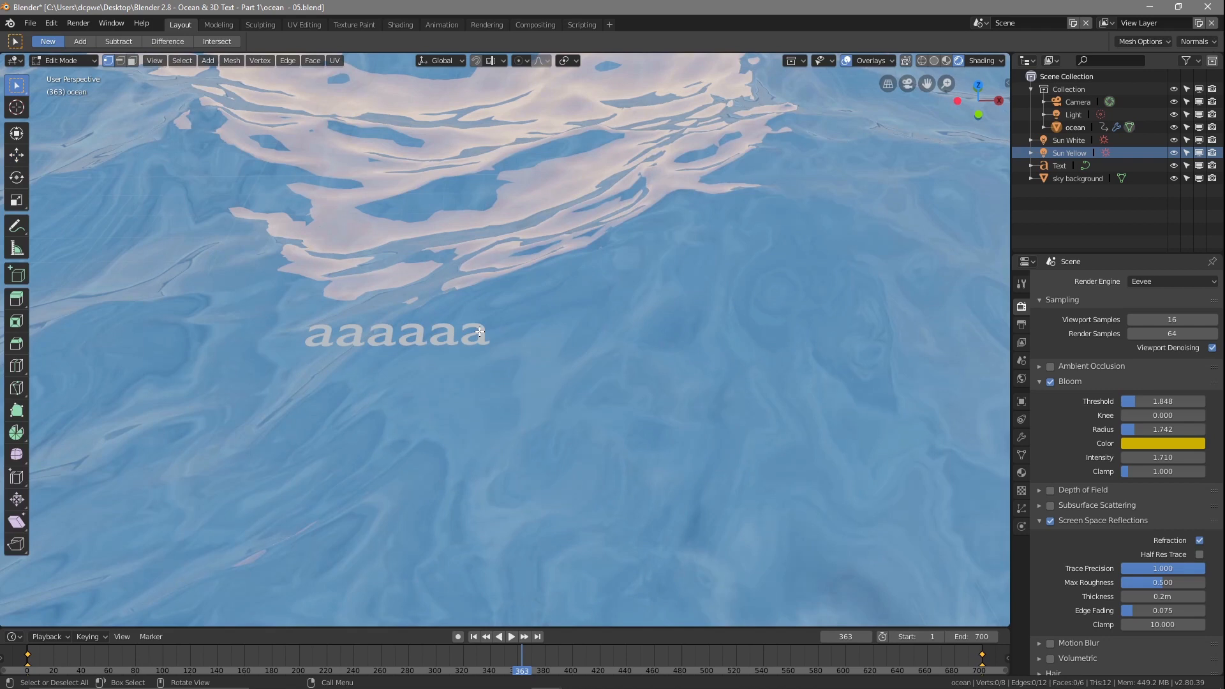
pyautogui.press('Tab')
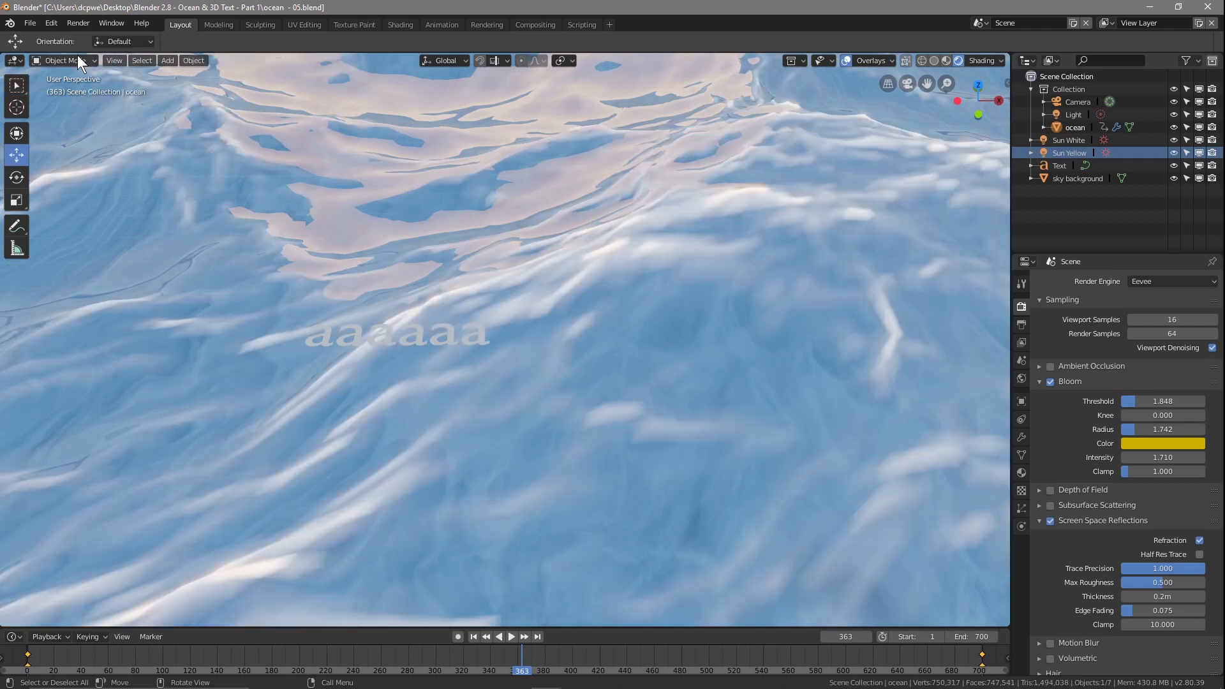
# Step: Replace the trial characters of the Text object with the wording Ocean Breeze and return to Object Mode
pyautogui.click(449, 333)
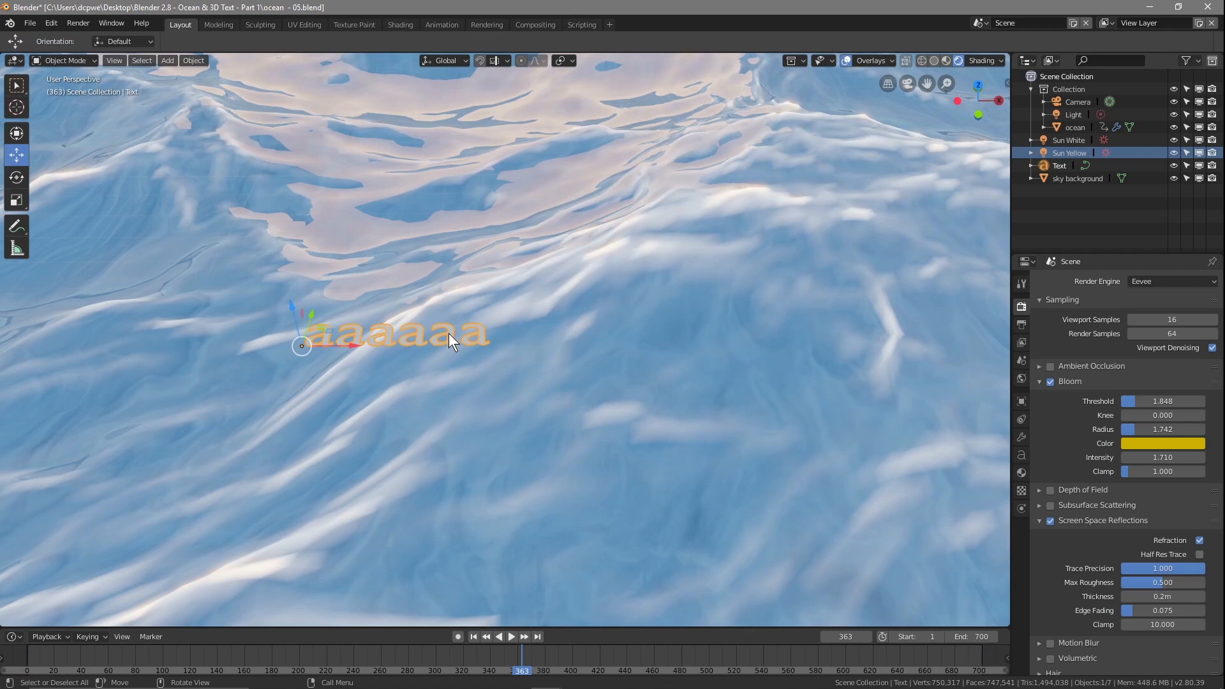
pyautogui.press('Tab')
pyautogui.press('BackSpace')
pyautogui.press('BackSpace')
pyautogui.press('BackSpace')
pyautogui.press('BackSpace')
pyautogui.press('BackSpace')
pyautogui.press('BackSpace')
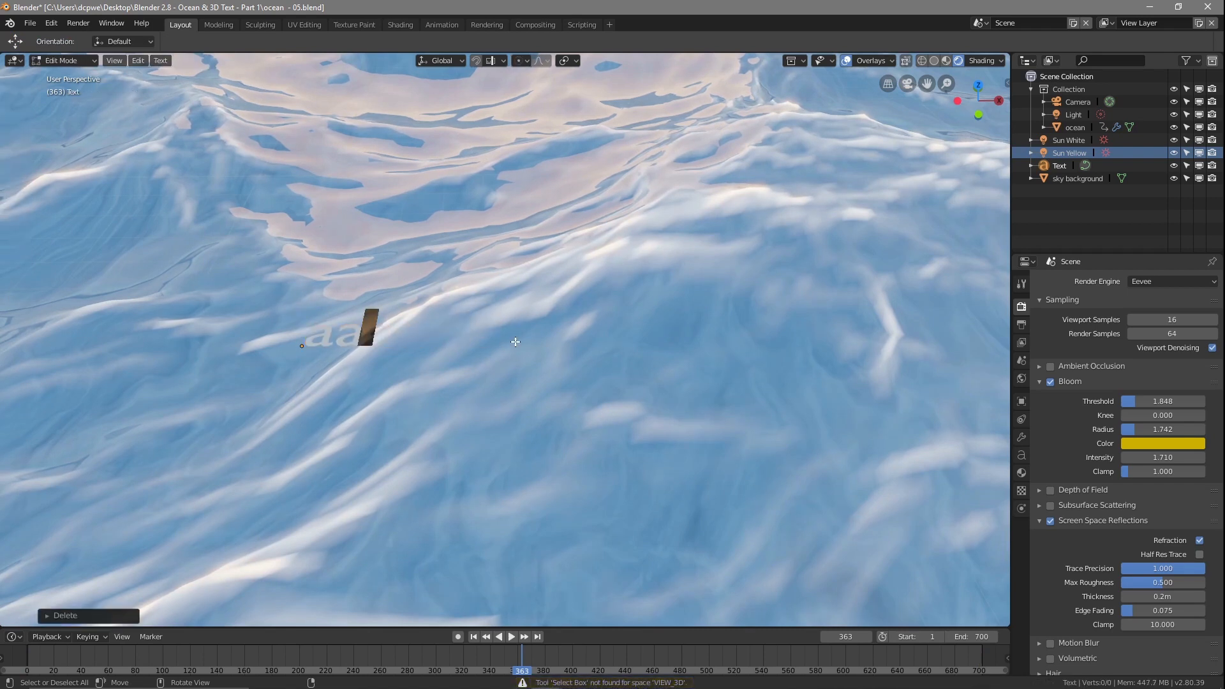
pyautogui.write('Ocean')
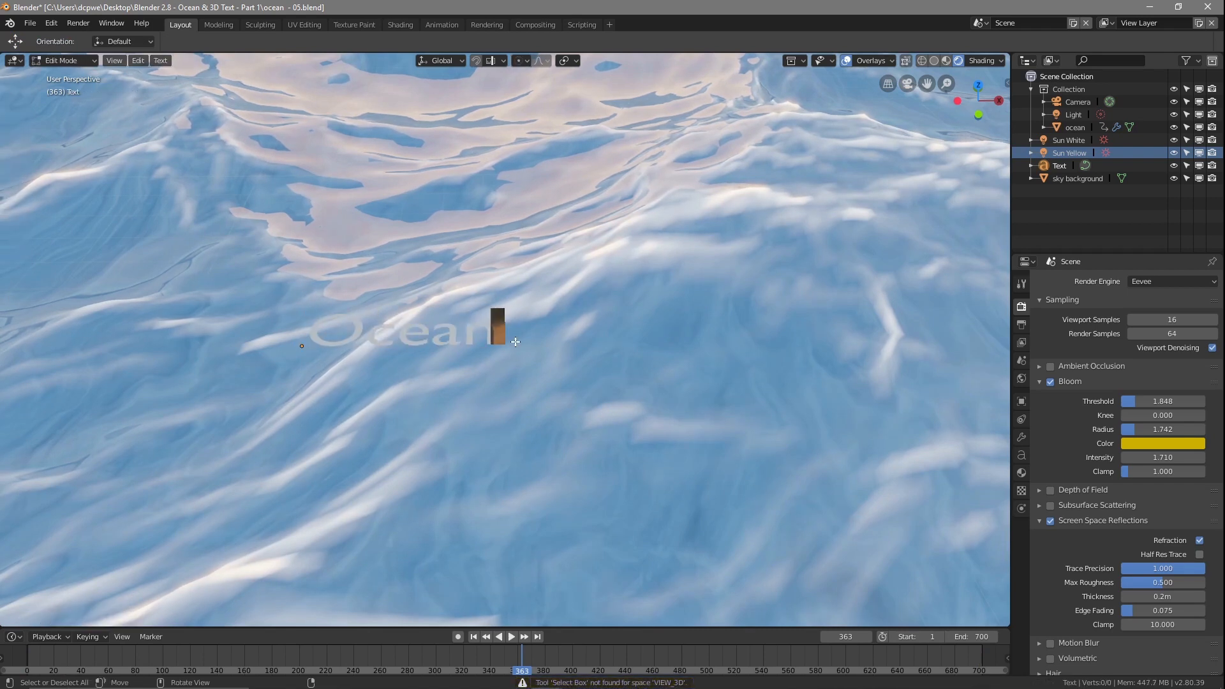
pyautogui.write(' B')
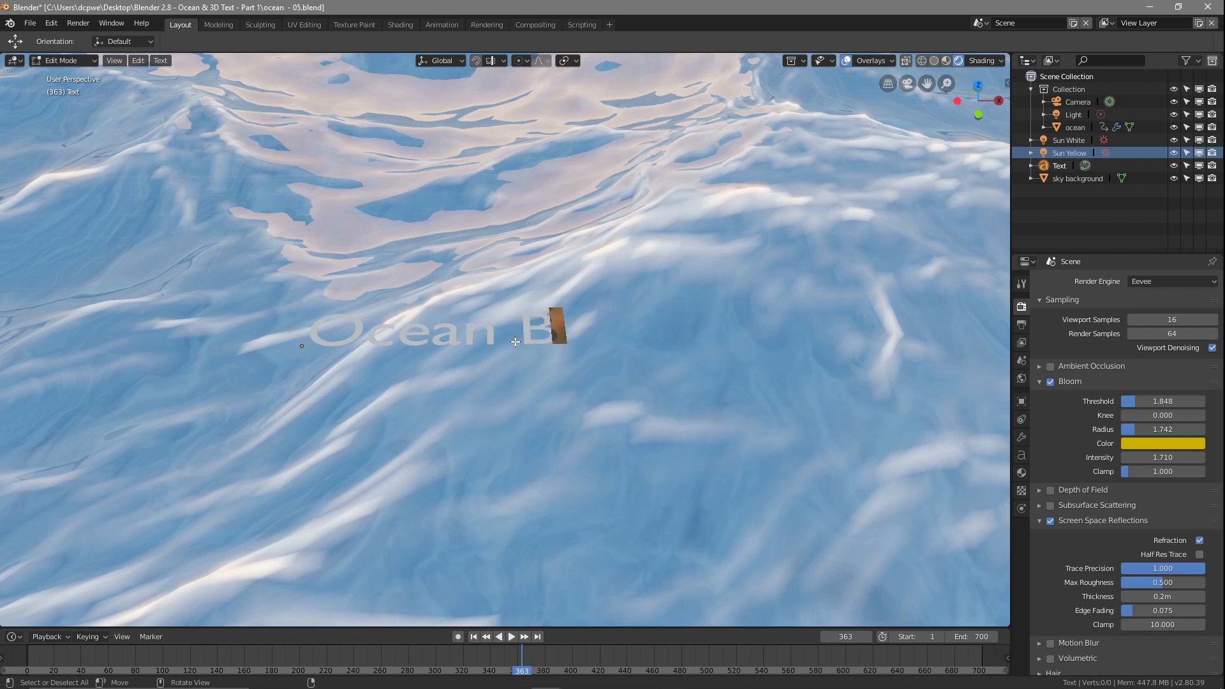
pyautogui.write('reeze')
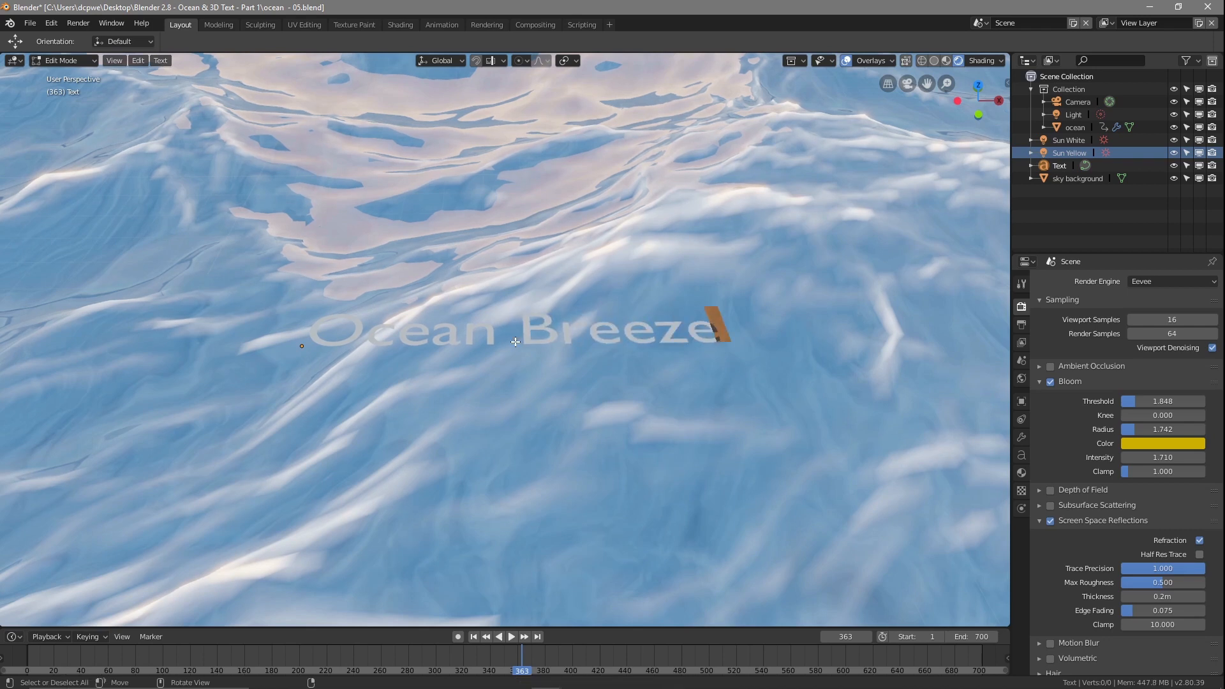
pyautogui.press('Tab')
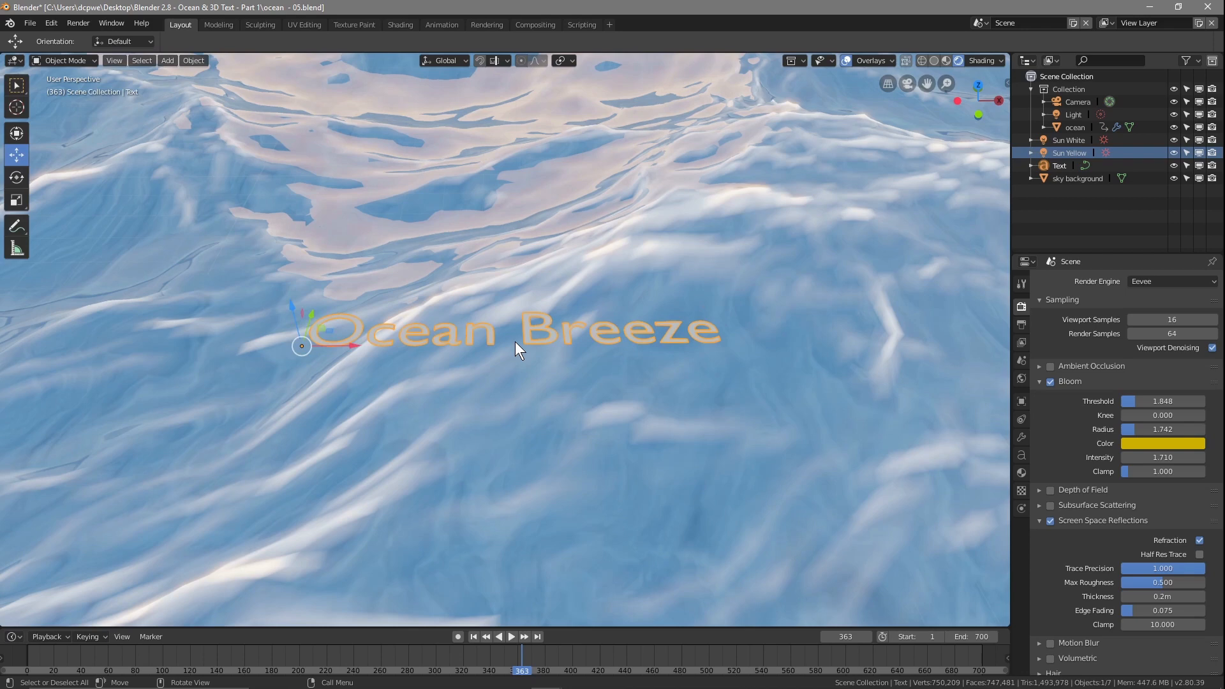
# Step: Load elley.otf from the project's Font folder as the regular font of the Ocean Breeze text
pyautogui.scroll(-5, 582, 384)
pyautogui.scroll(4, 582, 384)
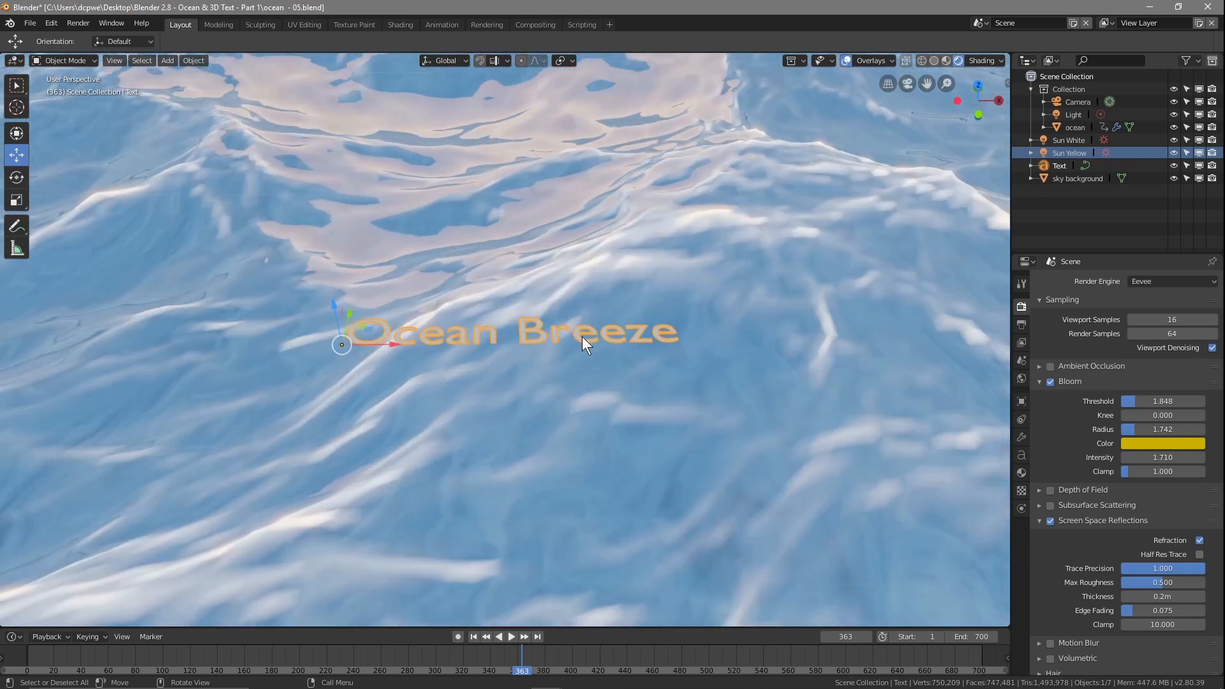
pyautogui.click(1021, 456)
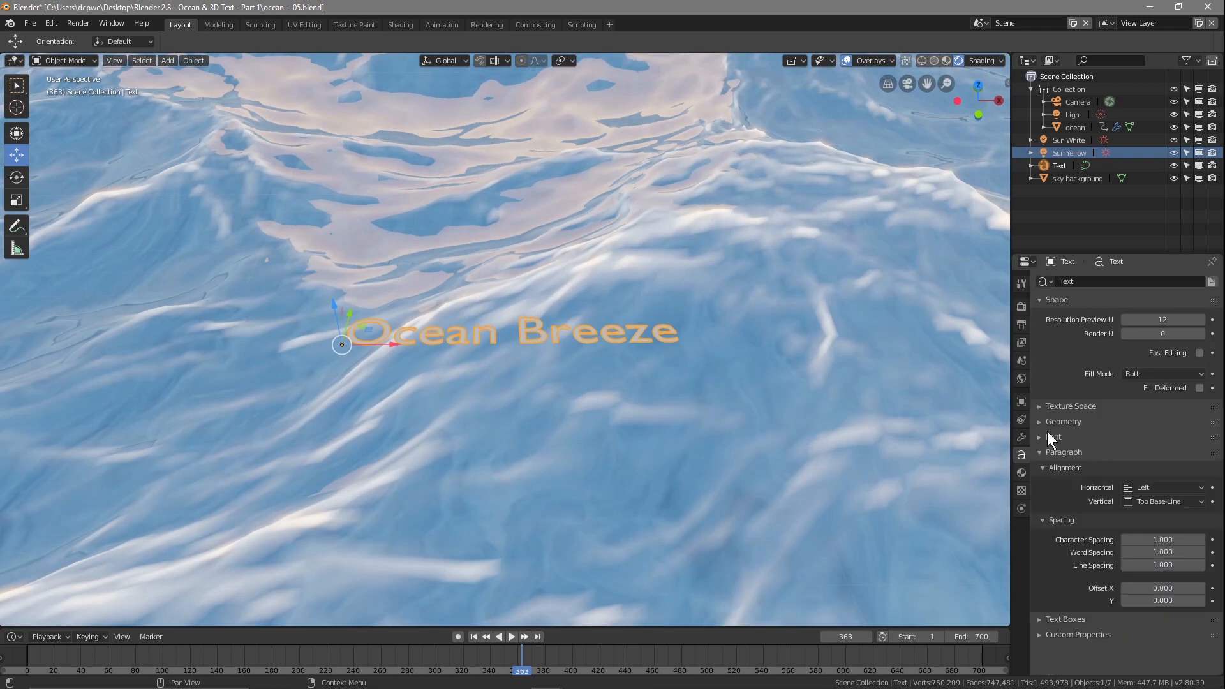
pyautogui.click(1057, 163)
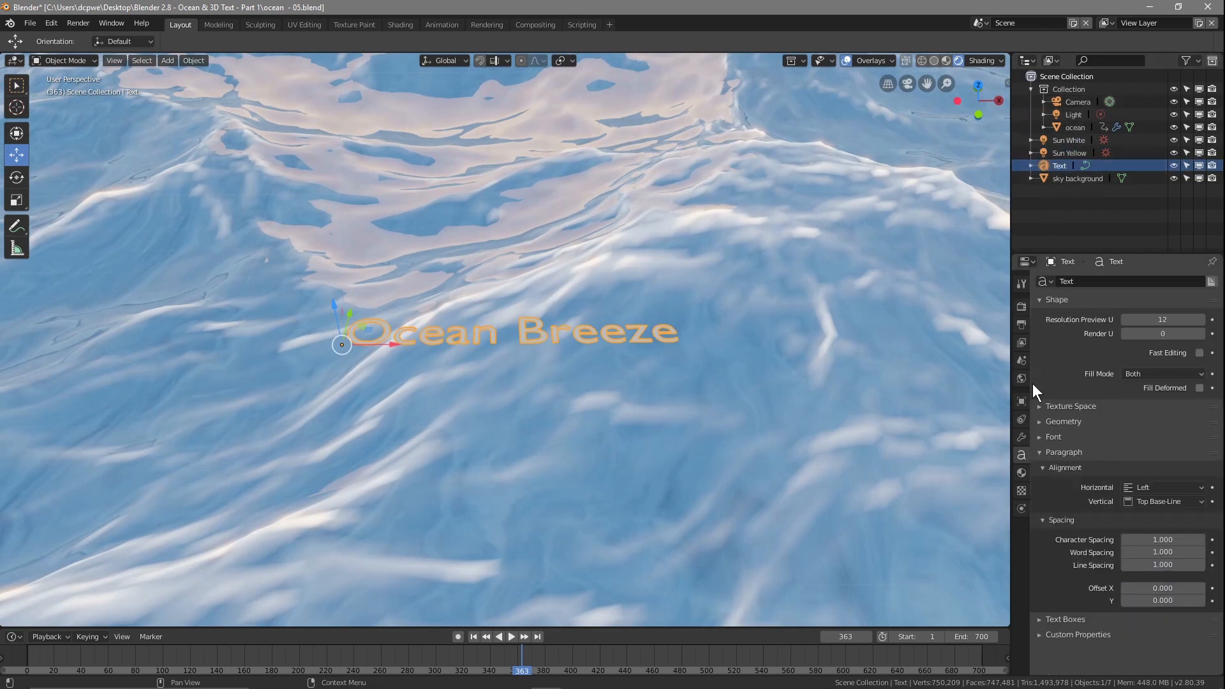
pyautogui.click(1057, 436)
pyautogui.click(1198, 456)
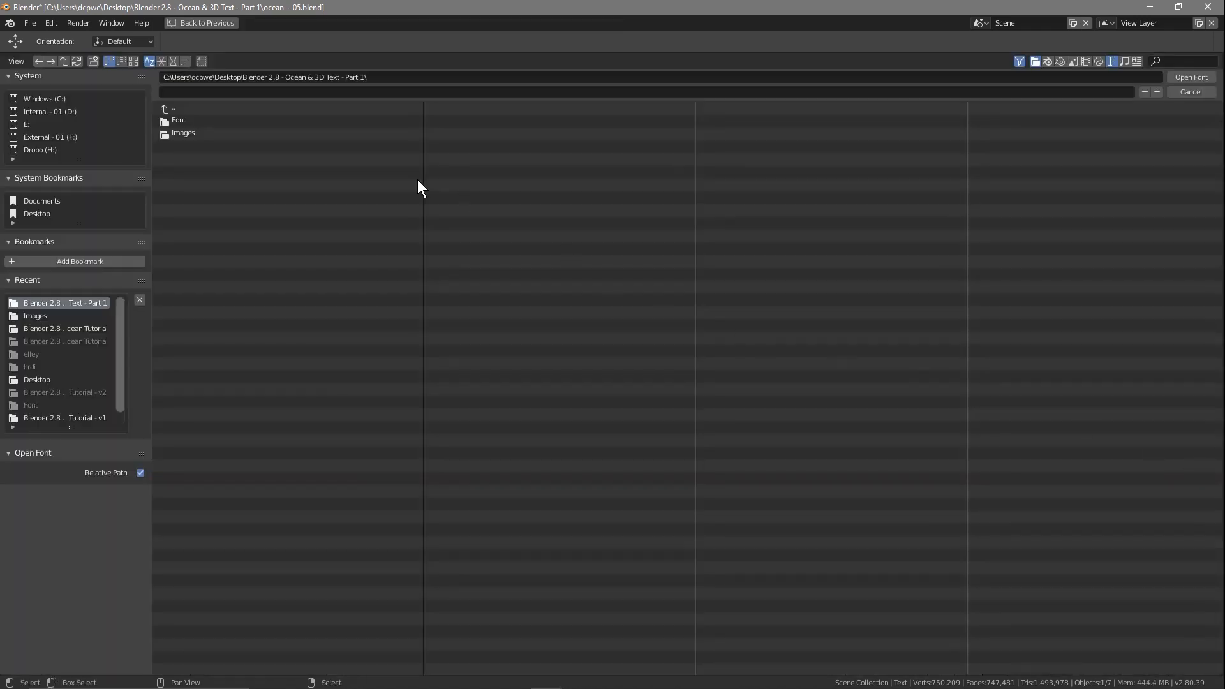
pyautogui.click(188, 121)
pyautogui.click(179, 120)
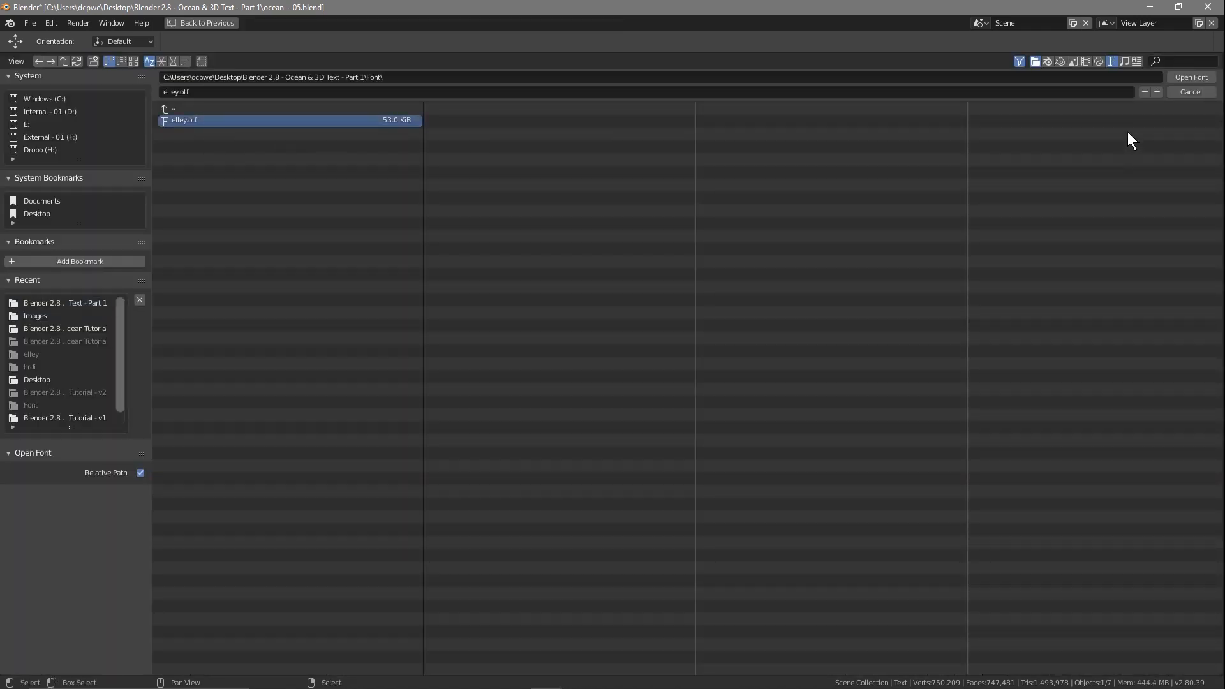
pyautogui.click(1180, 77)
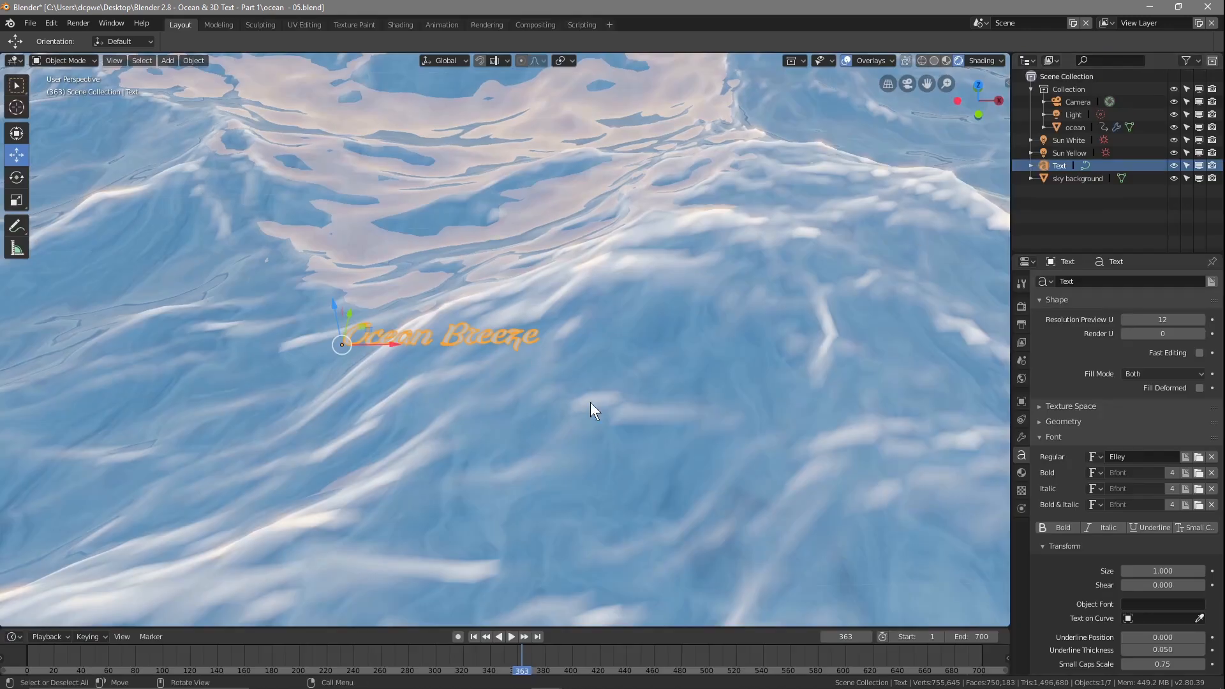
# Step: Try a font size of 1.030 on the Ocean Breeze text and set it back to 1.000
pyautogui.scroll(-1, 1116, 591)
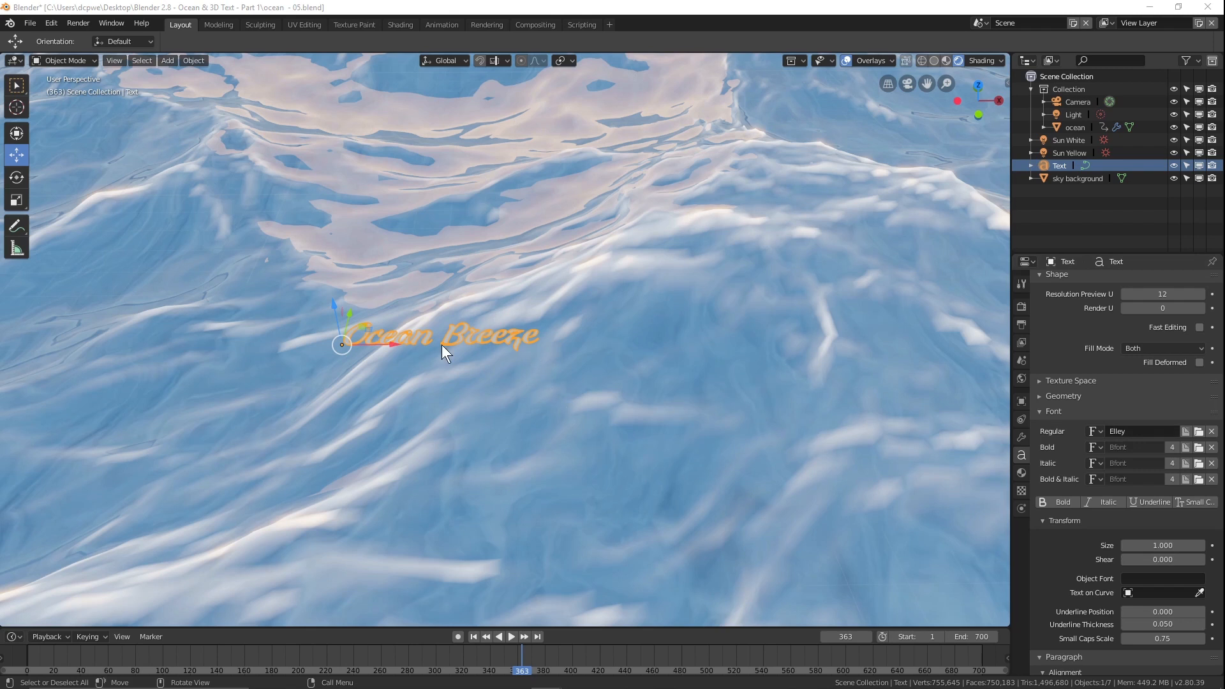
pyautogui.scroll(5, 442, 345)
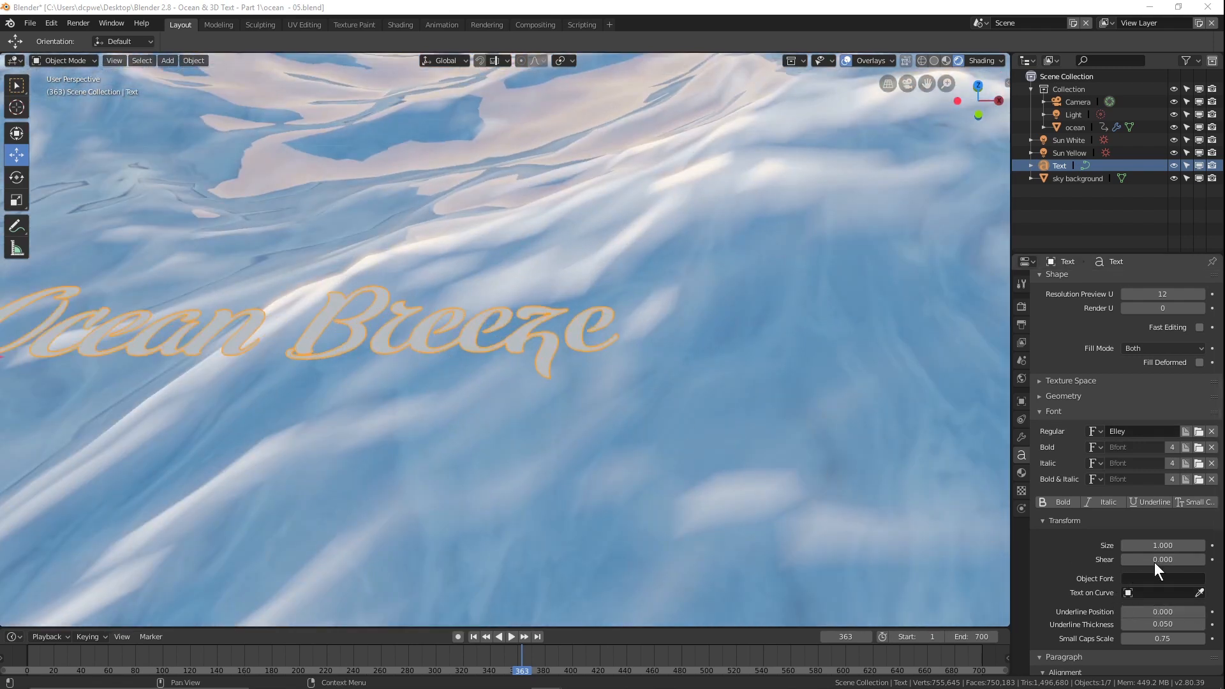
pyautogui.click(1202, 546)
pyautogui.click(1201, 546)
pyautogui.click(1201, 545)
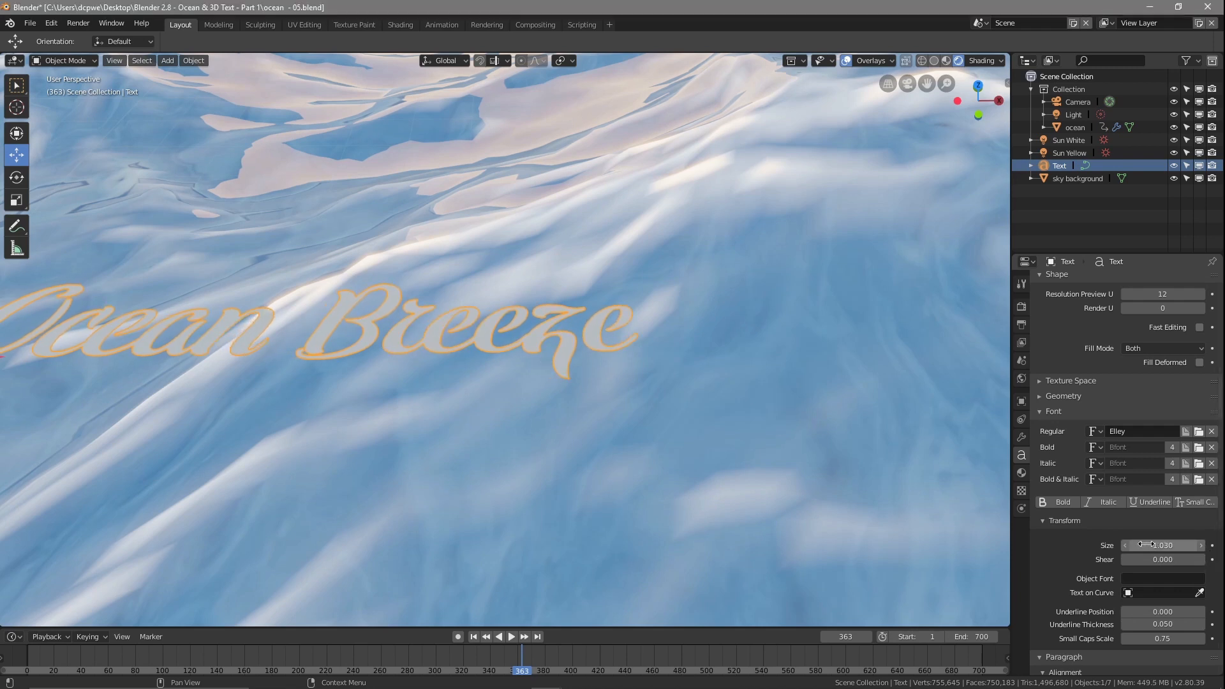
pyautogui.click(1125, 545)
pyautogui.click(1125, 546)
pyautogui.click(1125, 546)
# Step: Try a character spacing of 1.100 on the Ocean Breeze text and set it back to 1.000
pyautogui.scroll(-6, 1127, 545)
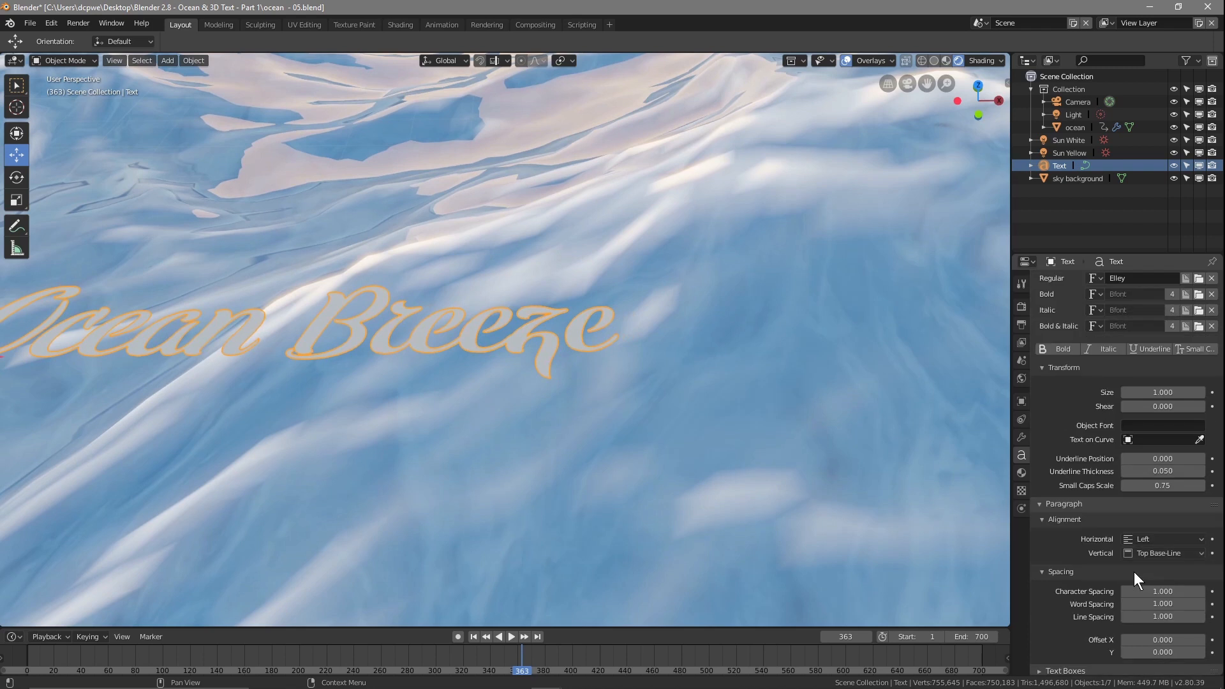
pyautogui.click(1201, 592)
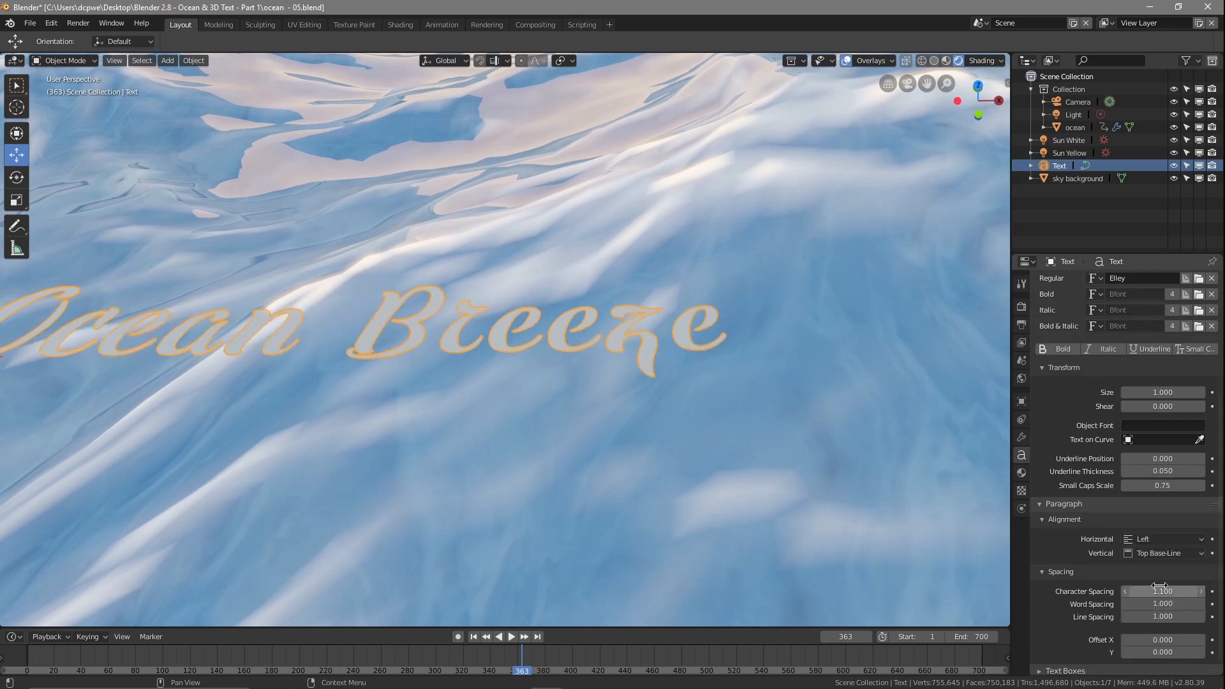
pyautogui.click(1126, 591)
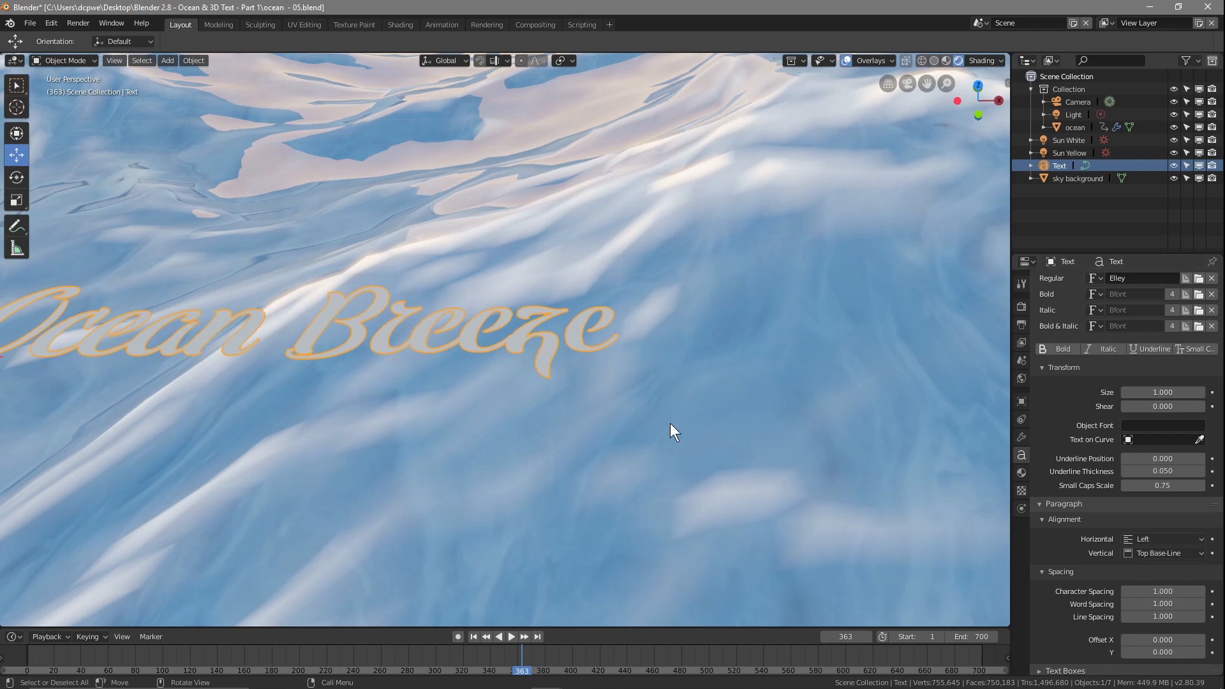
# Step: Extrude the Ocean Breeze text by 0.2 m and inspect its thickness from the side
pyautogui.scroll(-3, 551, 437)
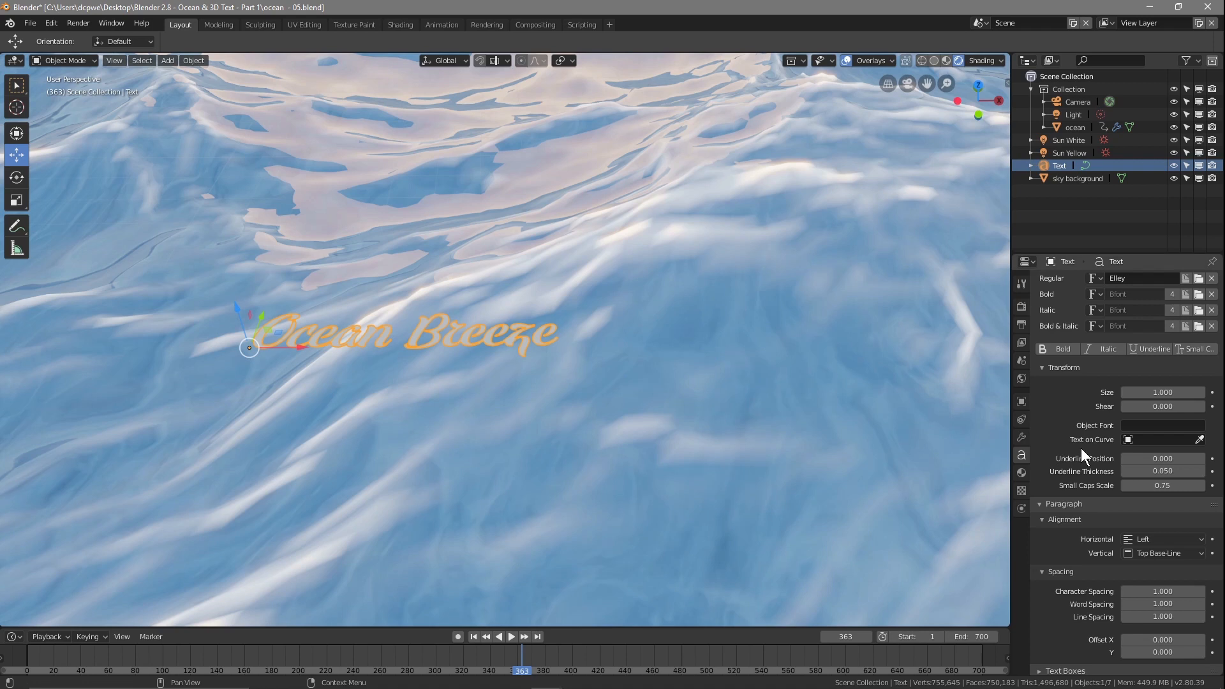
pyautogui.scroll(6, 1107, 395)
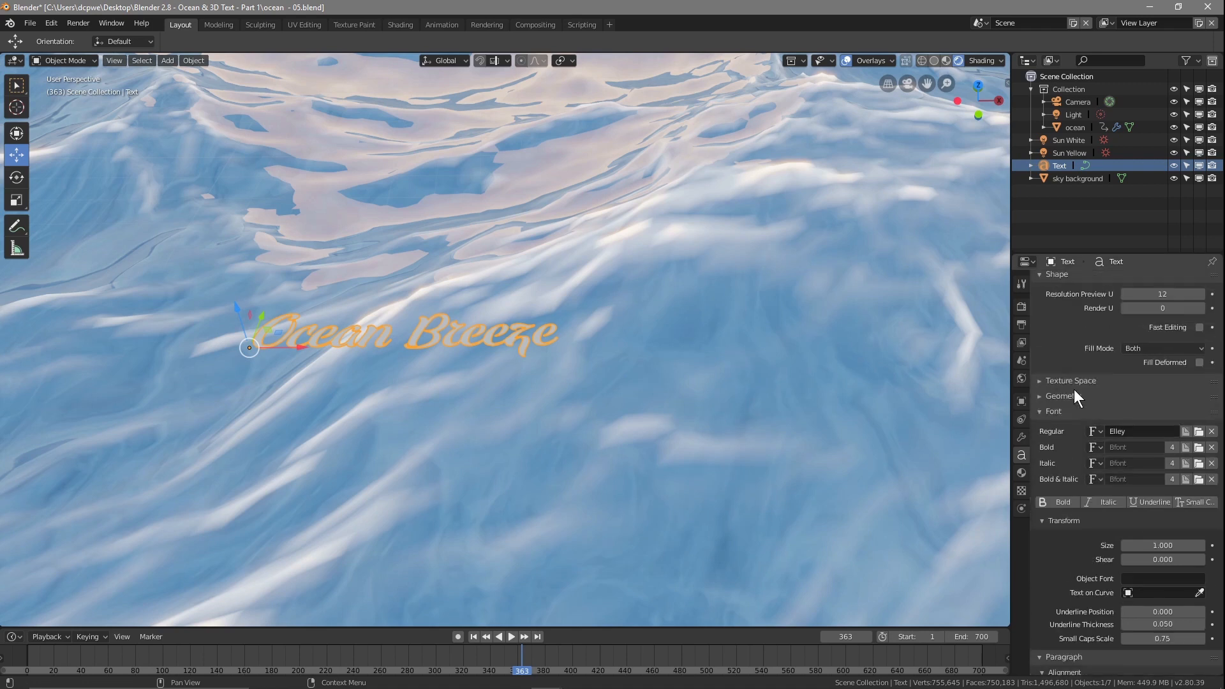
pyautogui.click(1074, 396)
pyautogui.click(1179, 429)
pyautogui.write('0.2')
pyautogui.press('Return')
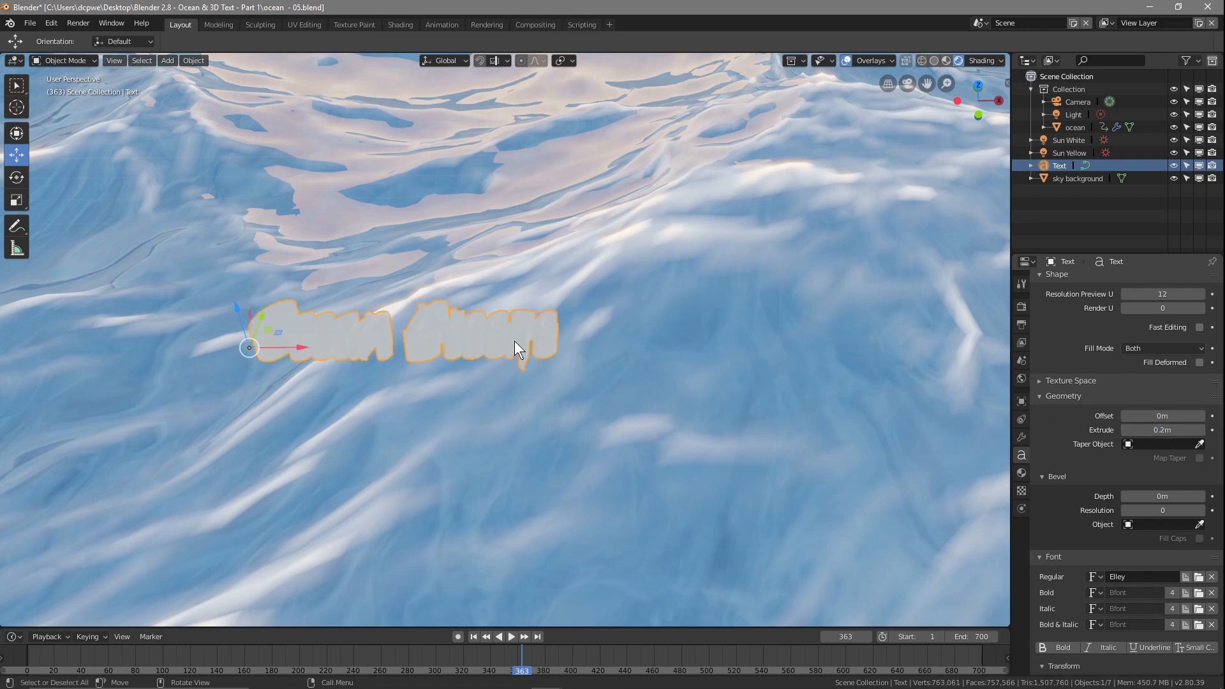
pyautogui.scroll(6, 457, 344)
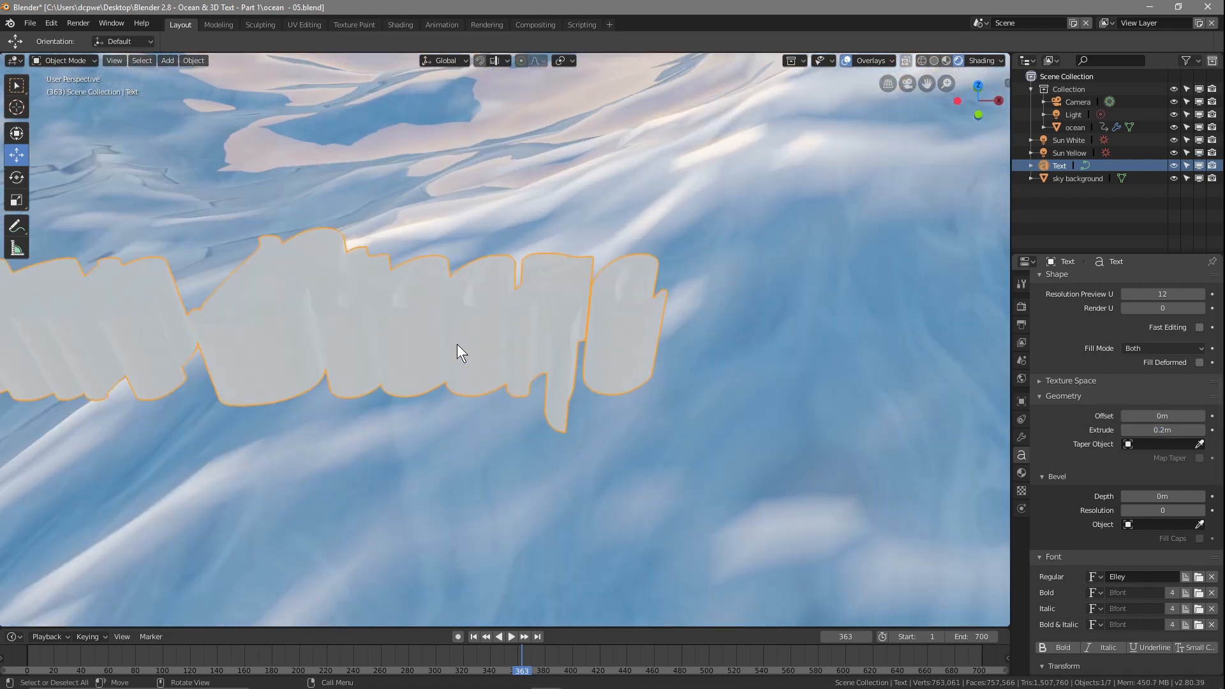
pyautogui.scroll(-3, 456, 344)
pyautogui.moveTo(1158, 431)
pyautogui.mouseDown()
pyautogui.moveTo(1100, 431)
pyautogui.moveTo(1151, 431)
pyautogui.mouseUp()
pyautogui.moveTo(259, 391); pyautogui.dragTo(351, 362, button='middle')
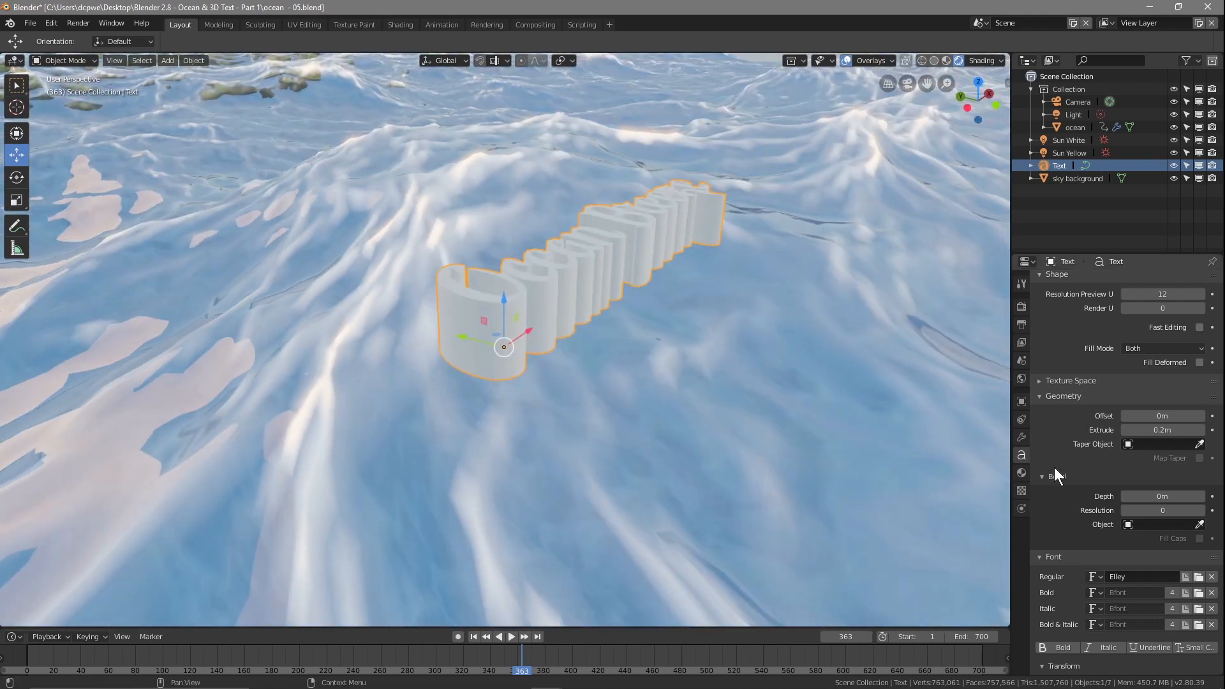
# Step: Reduce the extrusion of the Ocean Breeze text to 0.1 m
pyautogui.click(1124, 431)
pyautogui.click(1123, 431)
pyautogui.click(1123, 431)
pyautogui.click(1124, 430)
pyautogui.click(1123, 431)
pyautogui.click(1123, 431)
pyautogui.click(1123, 431)
pyautogui.click(1124, 431)
pyautogui.click(1123, 430)
pyautogui.click(1124, 430)
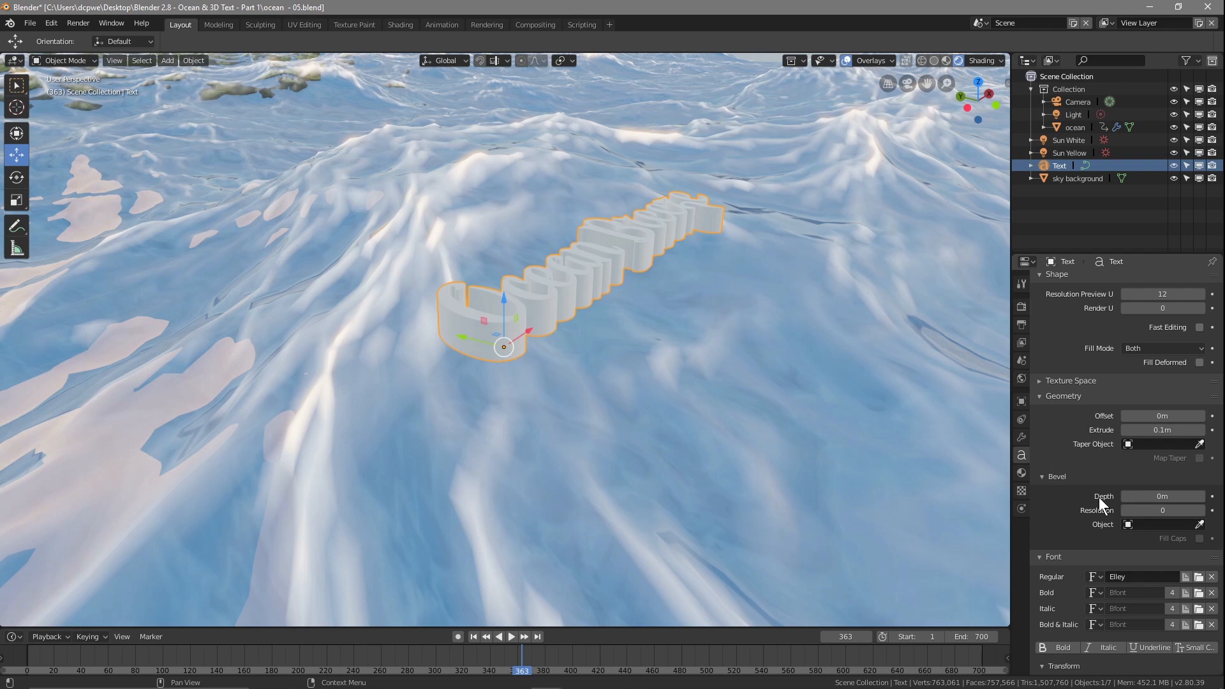
# Step: Bevel the Ocean Breeze text with a depth of 0.02 m and a resolution of 2
pyautogui.click(1200, 497)
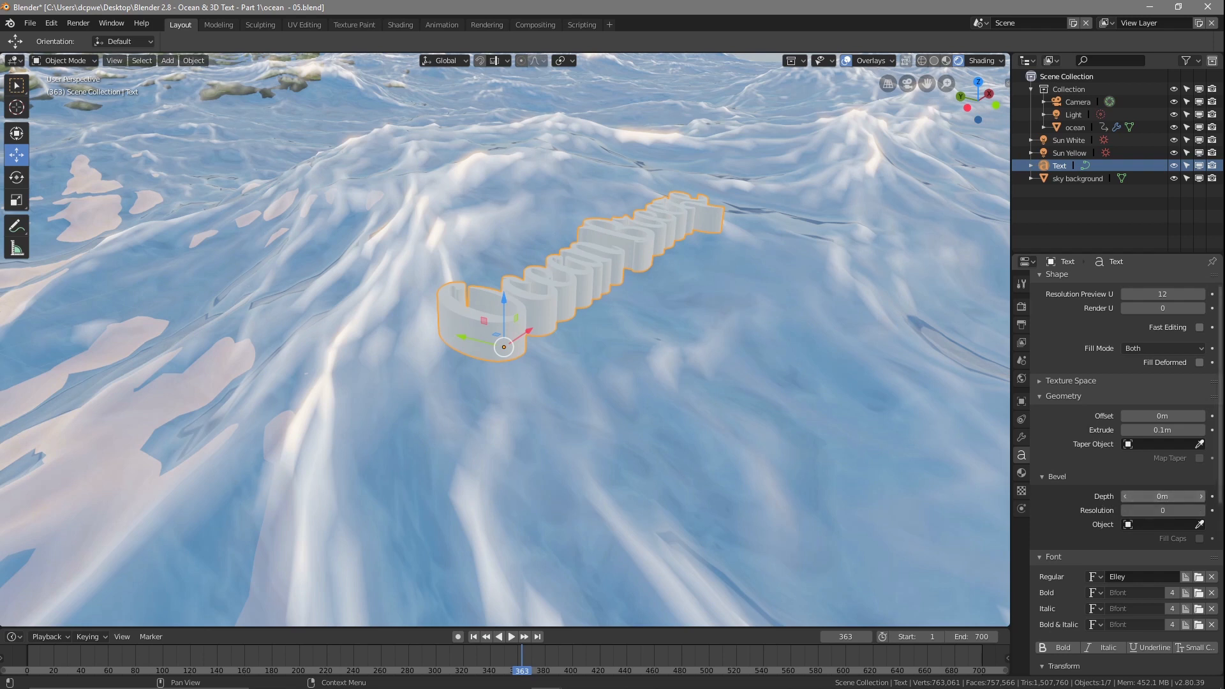
pyautogui.click(1199, 497)
pyautogui.click(1199, 511)
pyautogui.click(1199, 511)
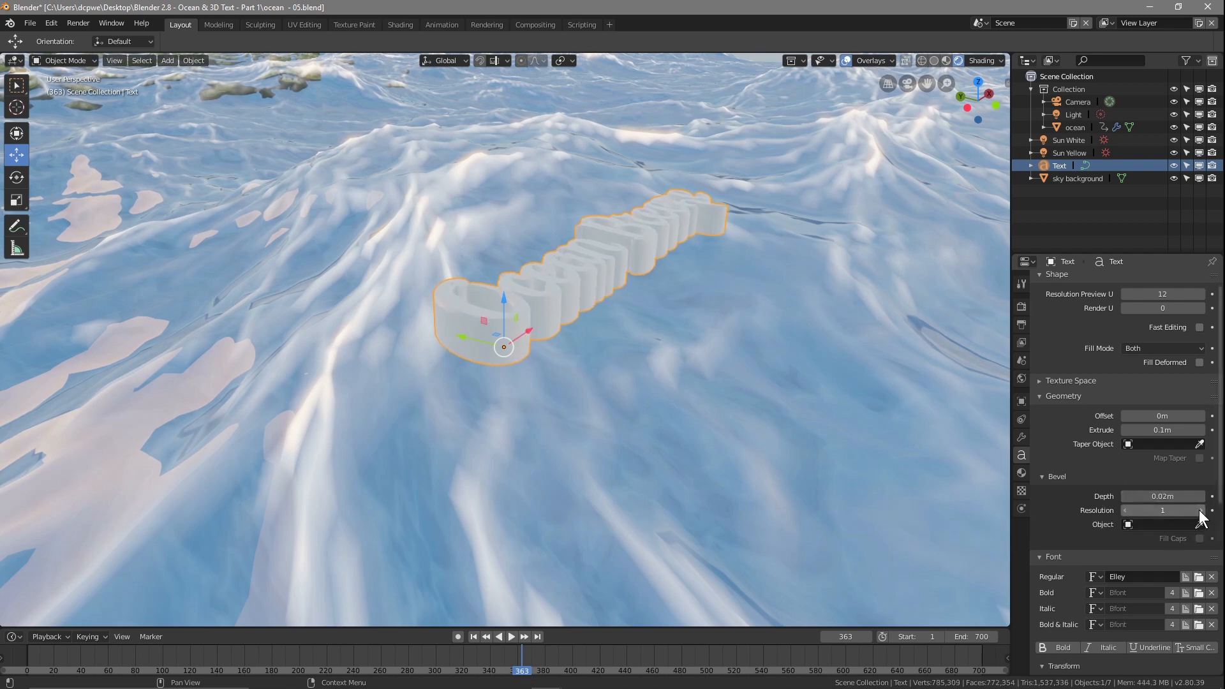
pyautogui.moveTo(704, 283); pyautogui.dragTo(609, 313, button='middle')
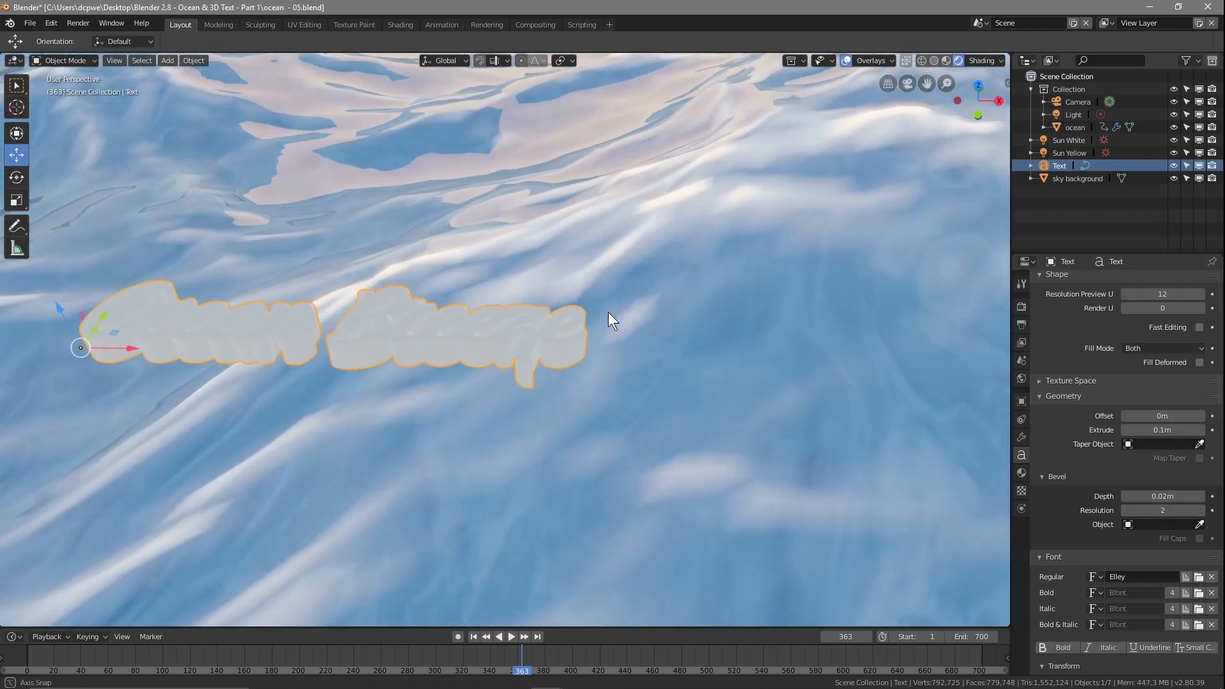
# Step: Move the Ocean Breeze text's geometry to its origin and shift the text along positive X toward the view's centre
pyautogui.click(189, 62)
pyautogui.moveTo(196, 76)
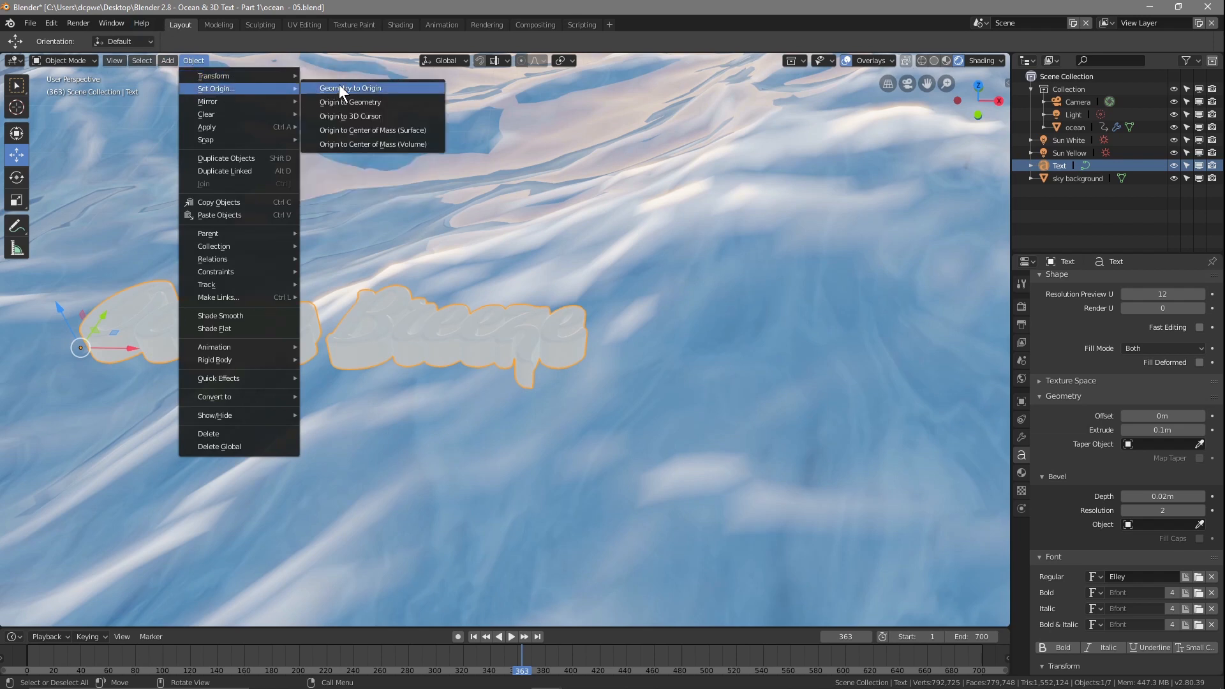
pyautogui.click(339, 84)
pyautogui.moveTo(123, 351); pyautogui.dragTo(536, 361)
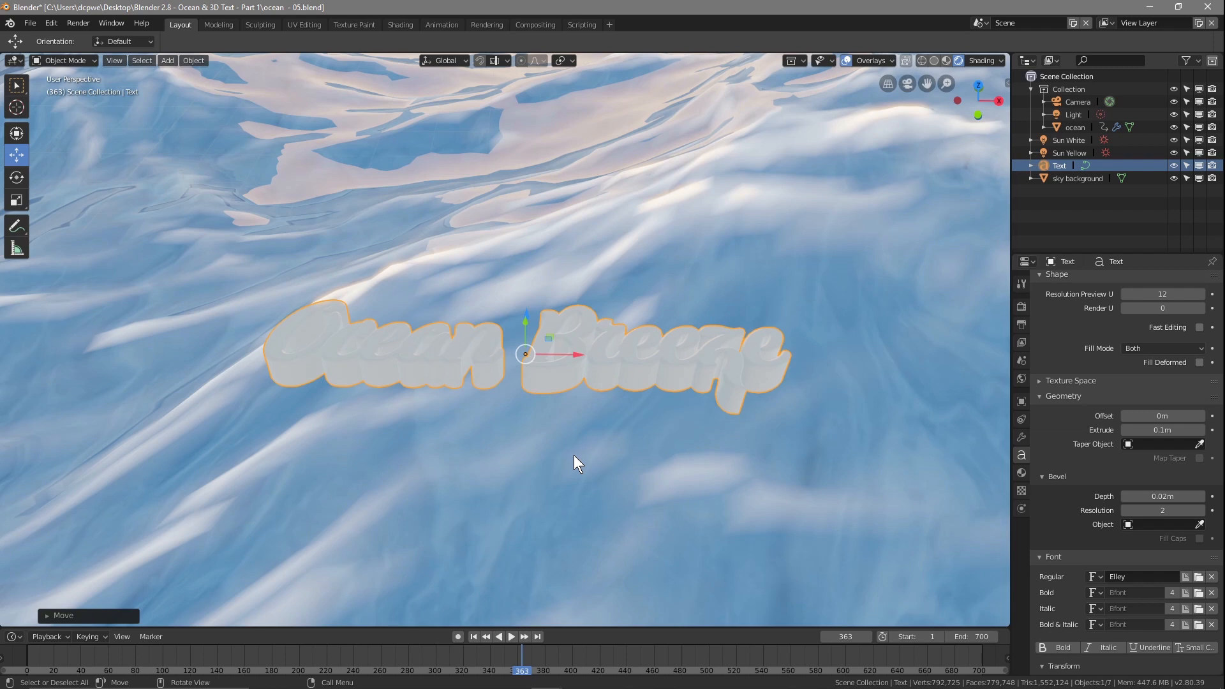
# Step: Rotate the Ocean Breeze text 90° about X and raise it along Z to just below the horizon in camera view
pyautogui.press('r')
pyautogui.press('x')
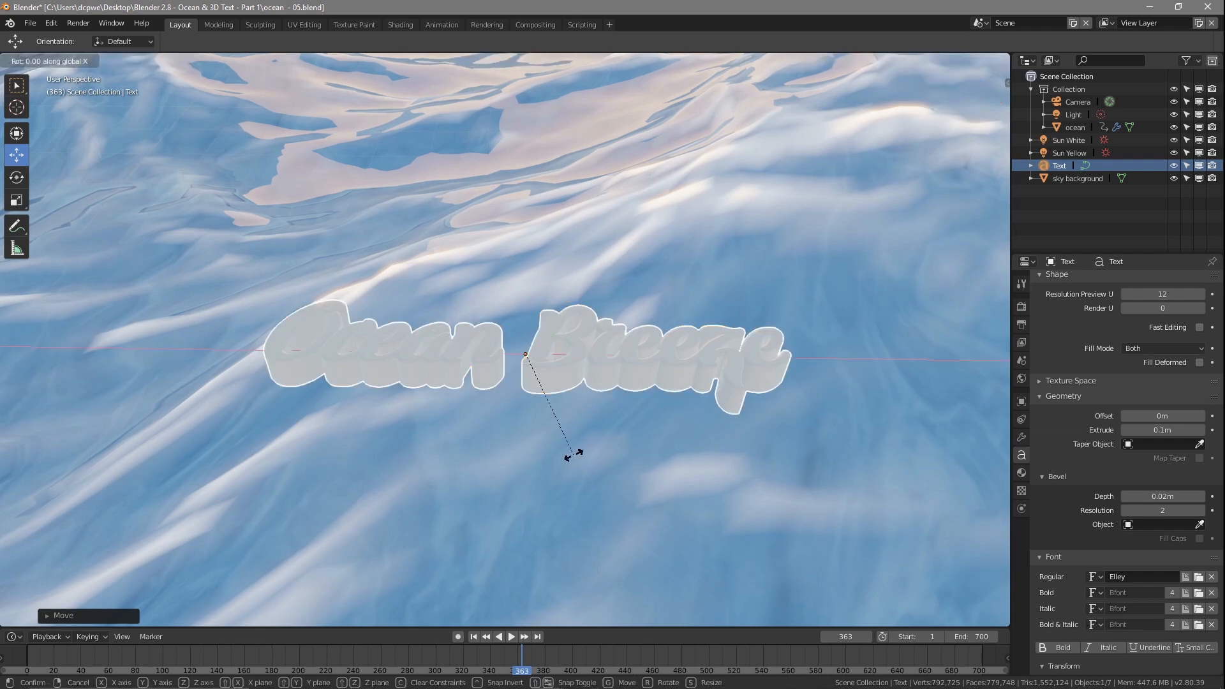
pyautogui.write('90')
pyautogui.press('Return')
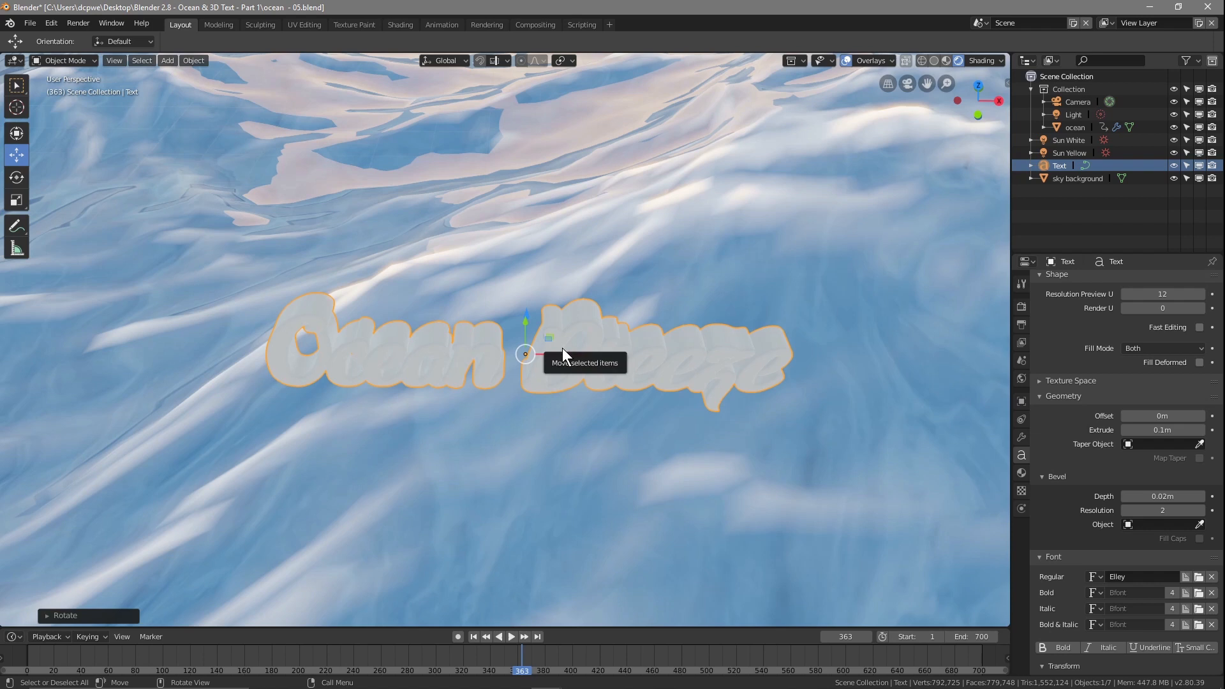
pyautogui.press('KP_0')
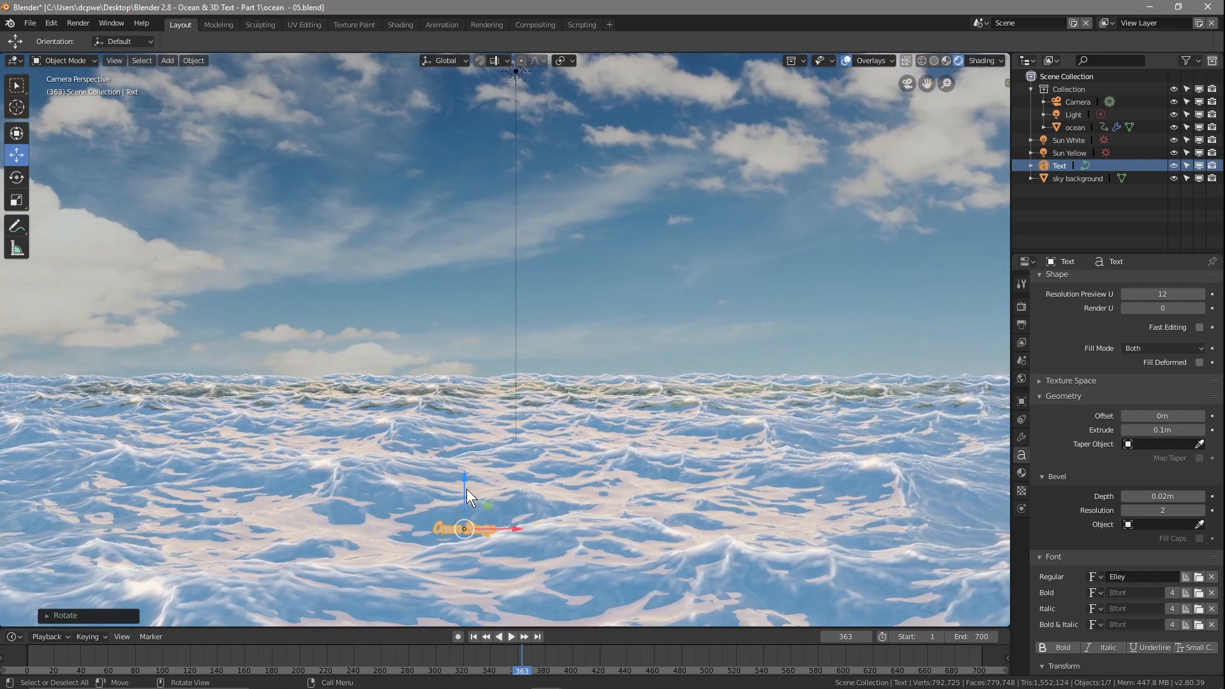
pyautogui.moveTo(465, 488); pyautogui.dragTo(479, 445)
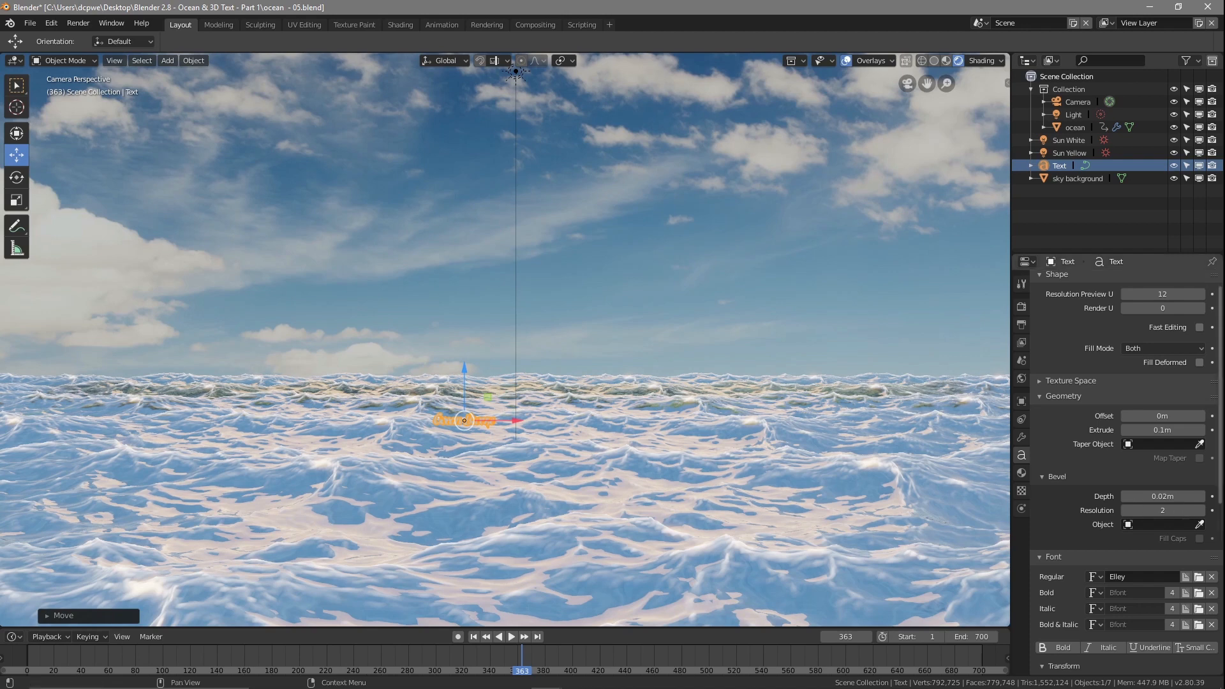
# Step: Enlarge the Ocean Breeze text to a font size of 10 and shift it along negative X toward the camera frame's centre
pyautogui.scroll(-8, 1135, 444)
pyautogui.scroll(-3, 1135, 450)
pyautogui.moveTo(1162, 410); pyautogui.dragTo(1223, 410)
pyautogui.scroll(-1, 472, 380)
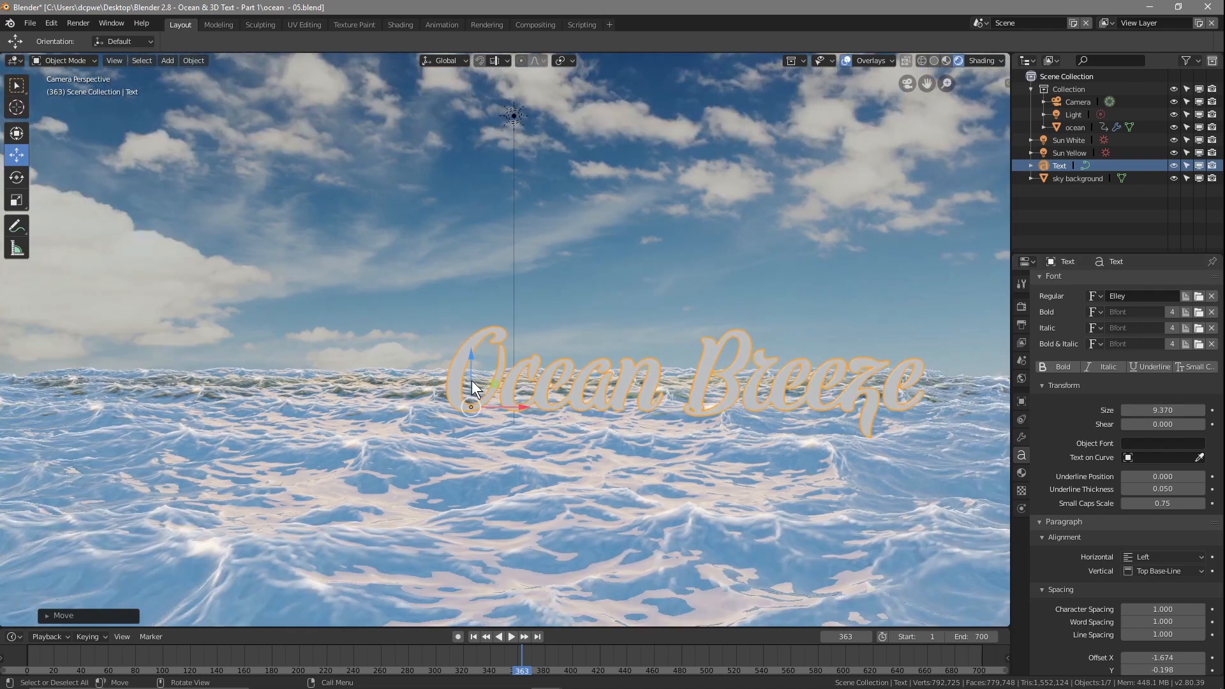
pyautogui.scroll(-2, 472, 380)
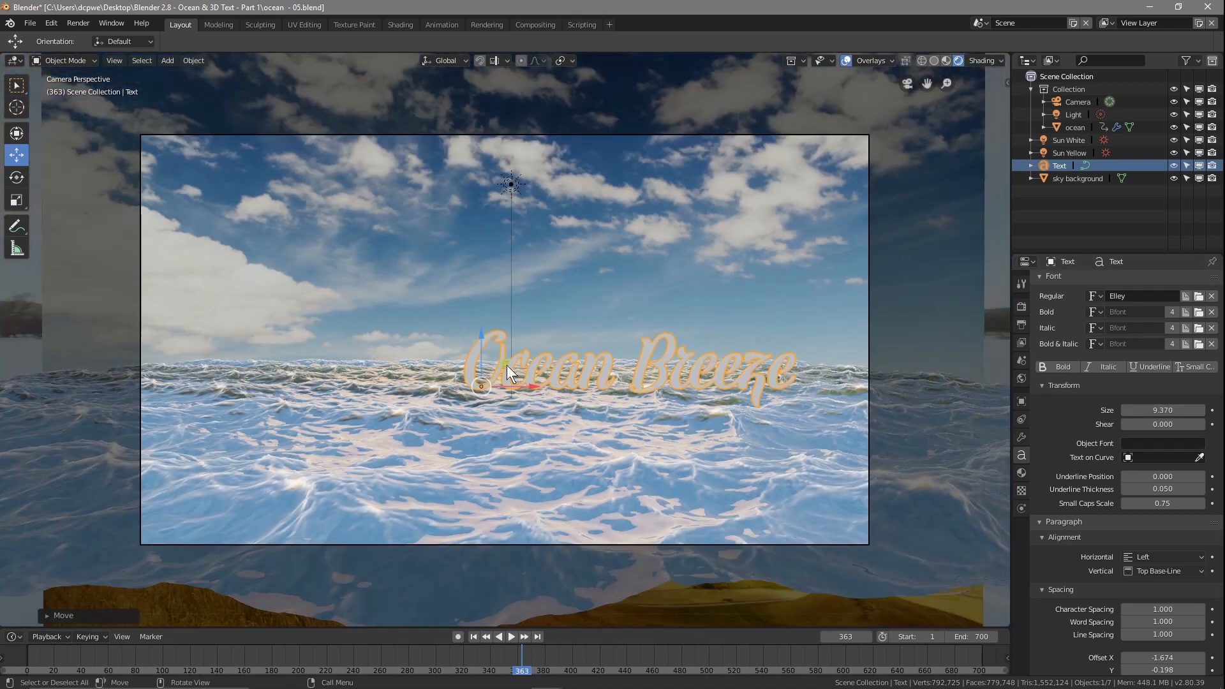
pyautogui.moveTo(531, 390); pyautogui.dragTo(397, 389)
pyautogui.doubleClick(1163, 410)
pyautogui.write('10')
pyautogui.press('Return')
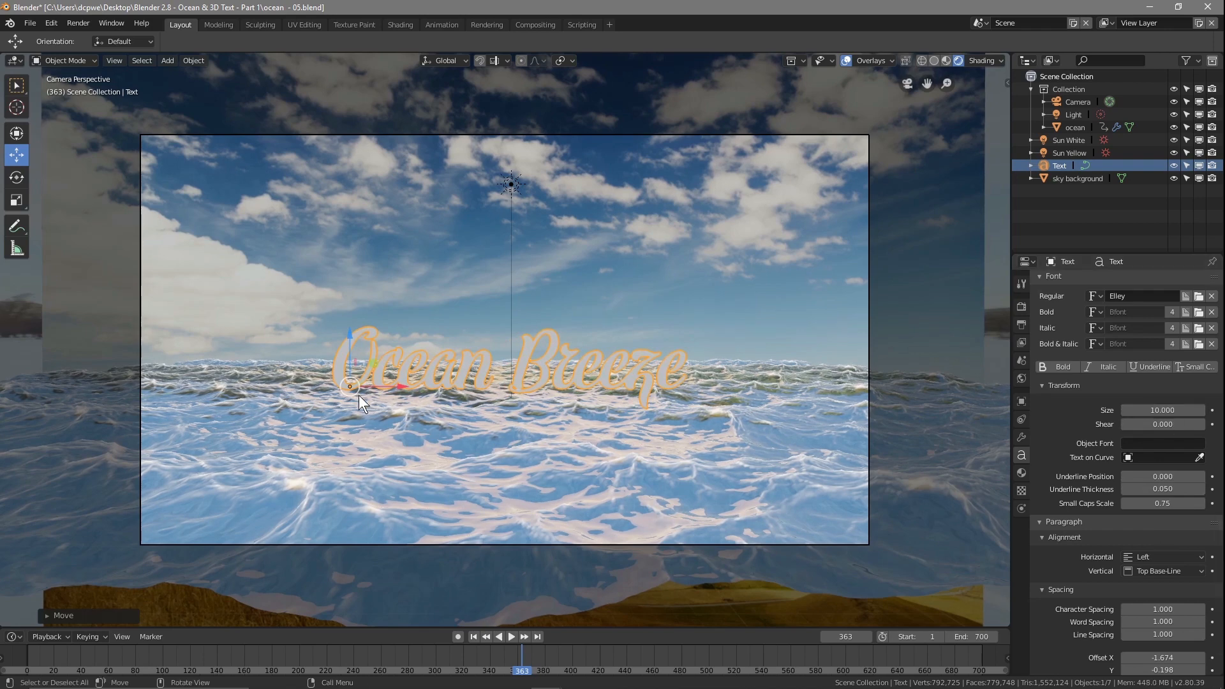
# Step: Move the enlarged text's geometry to its origin again and centre the text horizontally in the camera frame
pyautogui.click(191, 60)
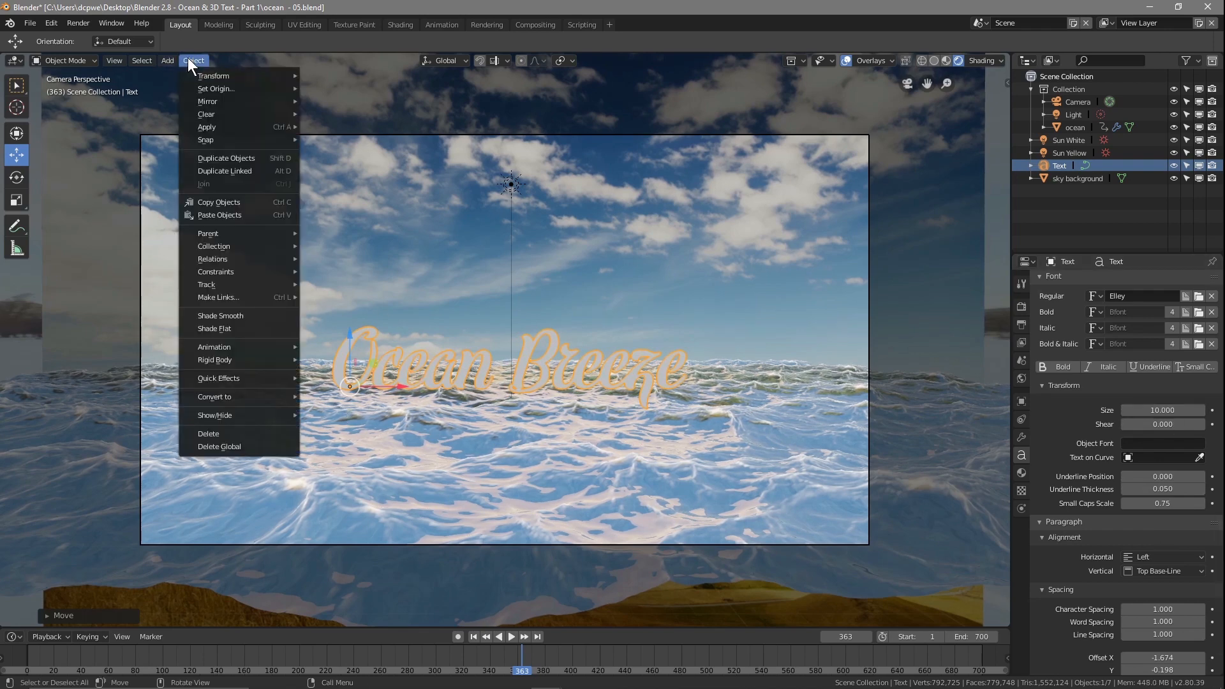
pyautogui.moveTo(216, 89)
pyautogui.click(343, 89)
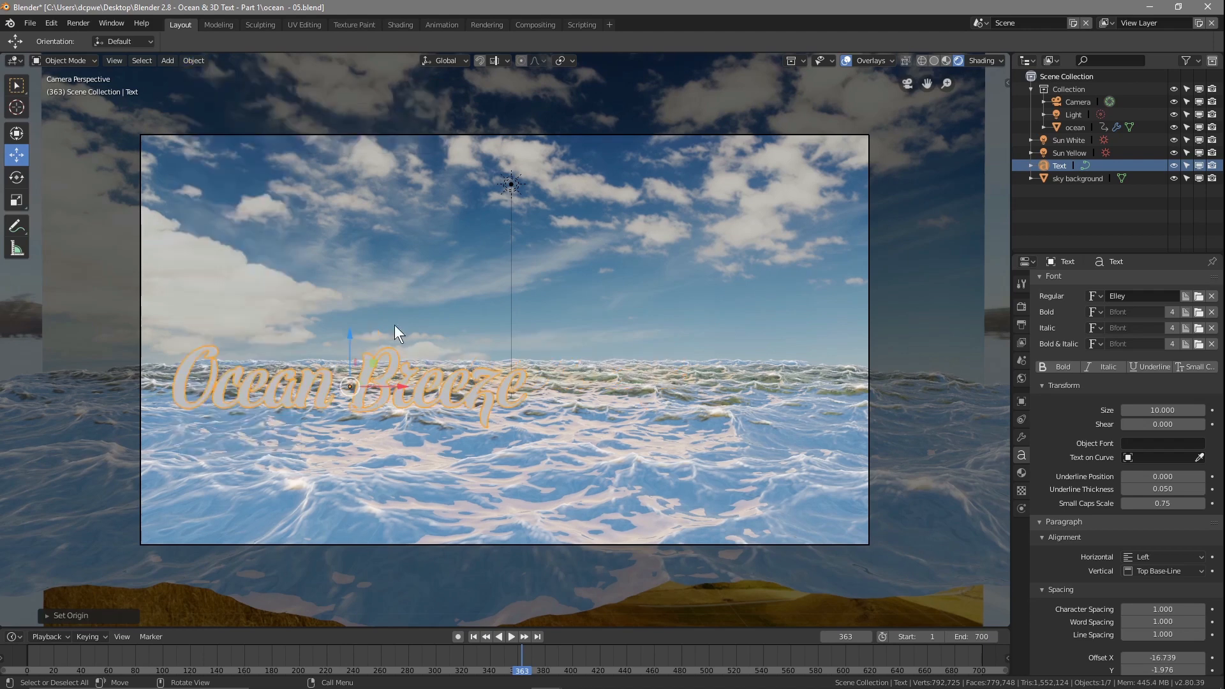
pyautogui.moveTo(398, 386); pyautogui.dragTo(561, 391)
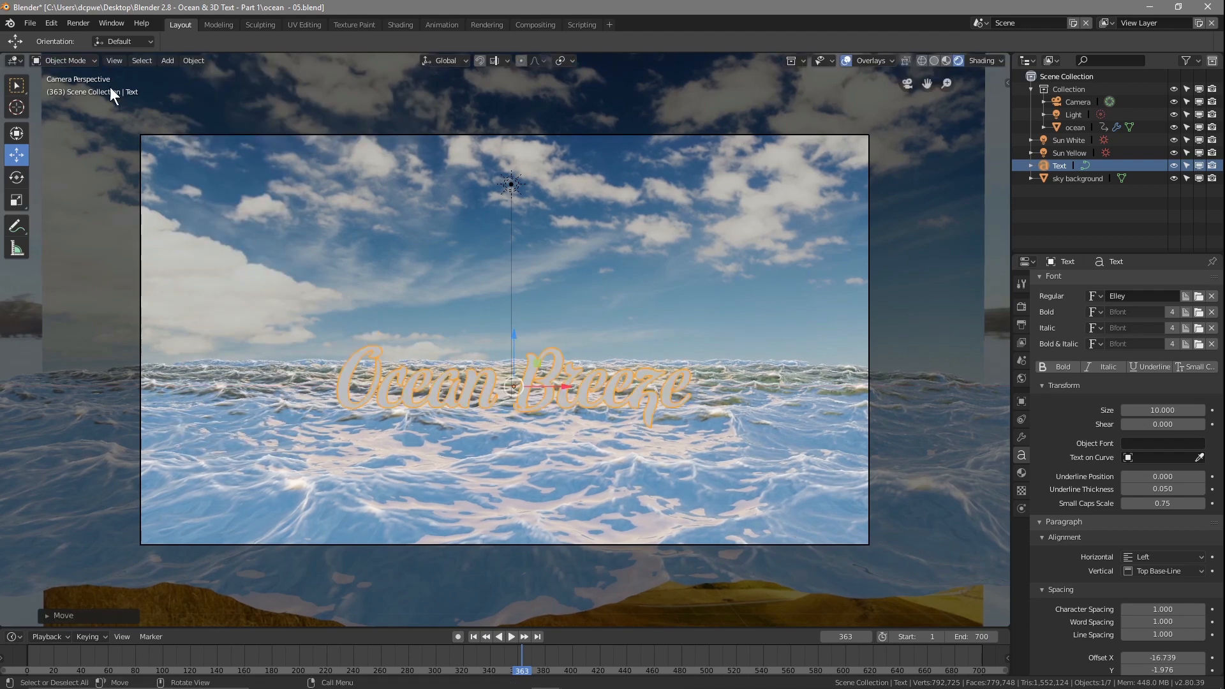
# Step: Increase the extrusion of the Ocean Breeze text to 1 m and check its thickness through the camera
pyautogui.moveTo(428, 424)
pyautogui.mouseDown(button='middle')
pyautogui.moveTo(403, 416)
pyautogui.moveTo(308, 435)
pyautogui.moveTo(430, 448)
pyautogui.mouseUp(button='middle')
pyautogui.scroll(2, 429, 456)
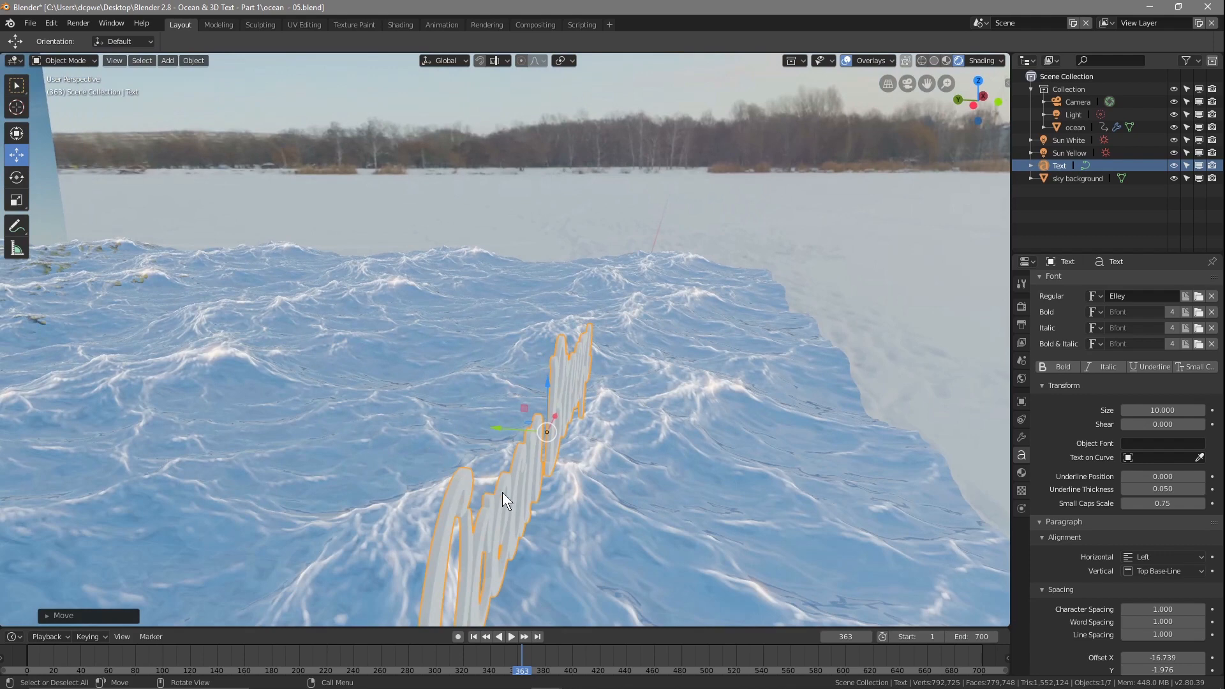
pyautogui.scroll(10, 1066, 347)
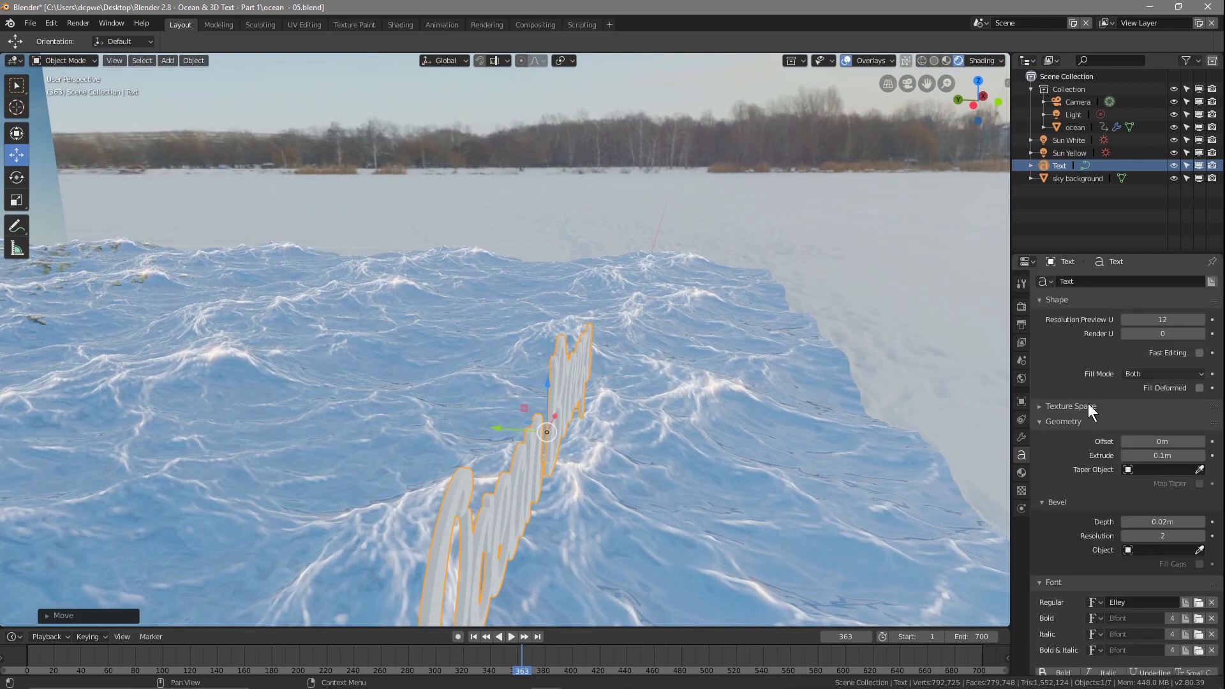
pyautogui.moveTo(1162, 455); pyautogui.dragTo(1218, 455)
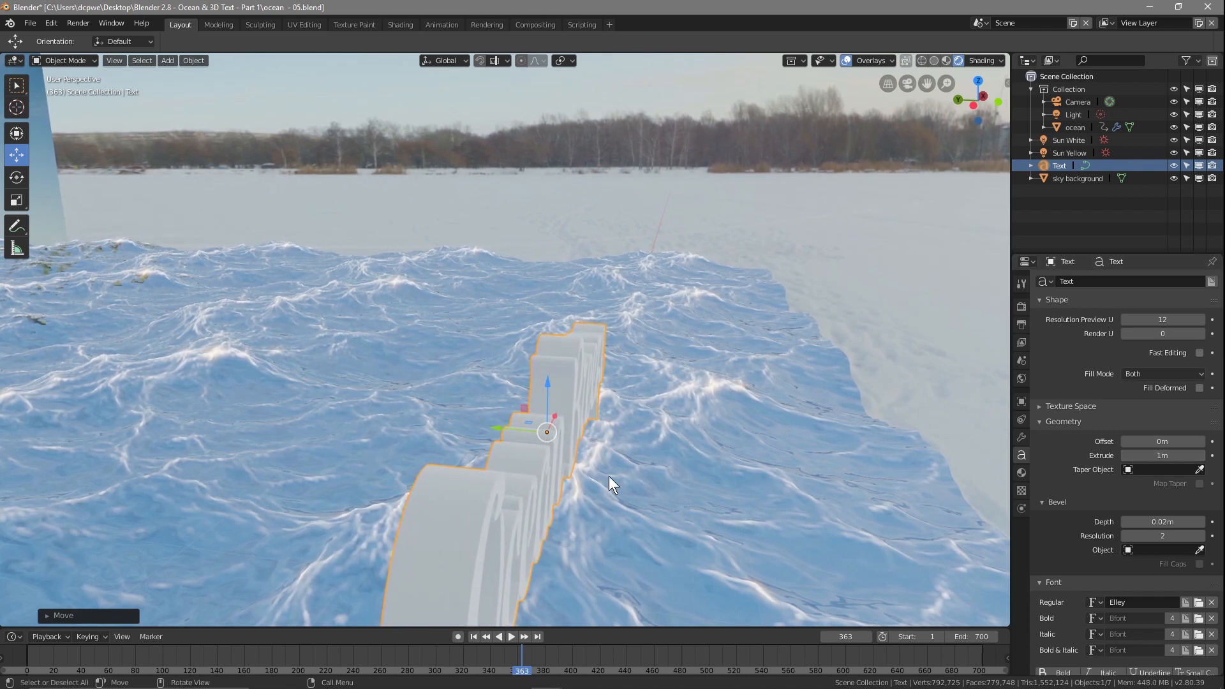
pyautogui.moveTo(499, 472); pyautogui.dragTo(382, 450, button='middle')
pyautogui.press('KP_0')
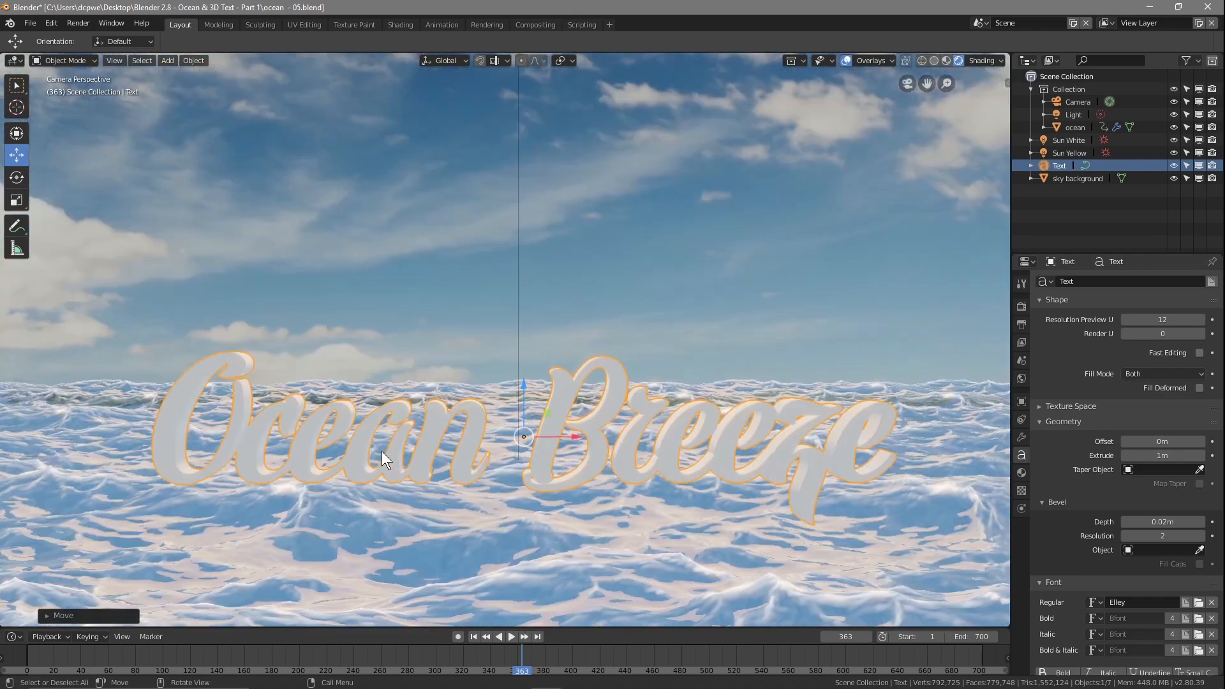
pyautogui.scroll(-3, 507, 463)
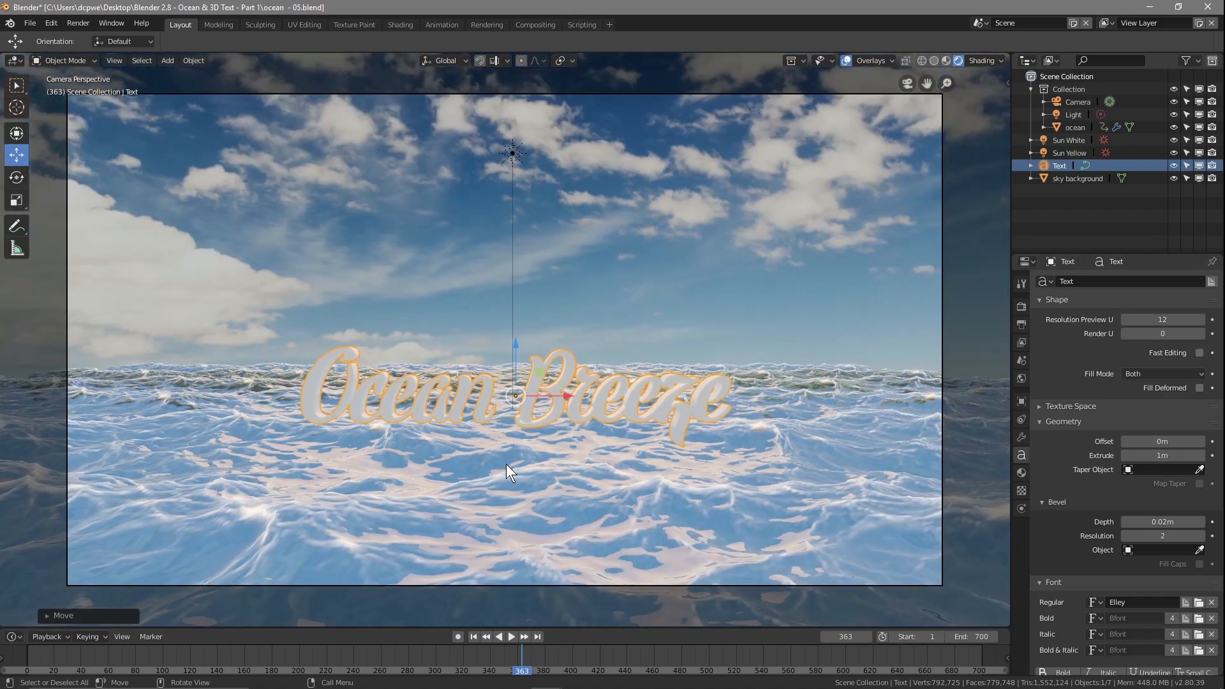
pyautogui.scroll(2, 507, 465)
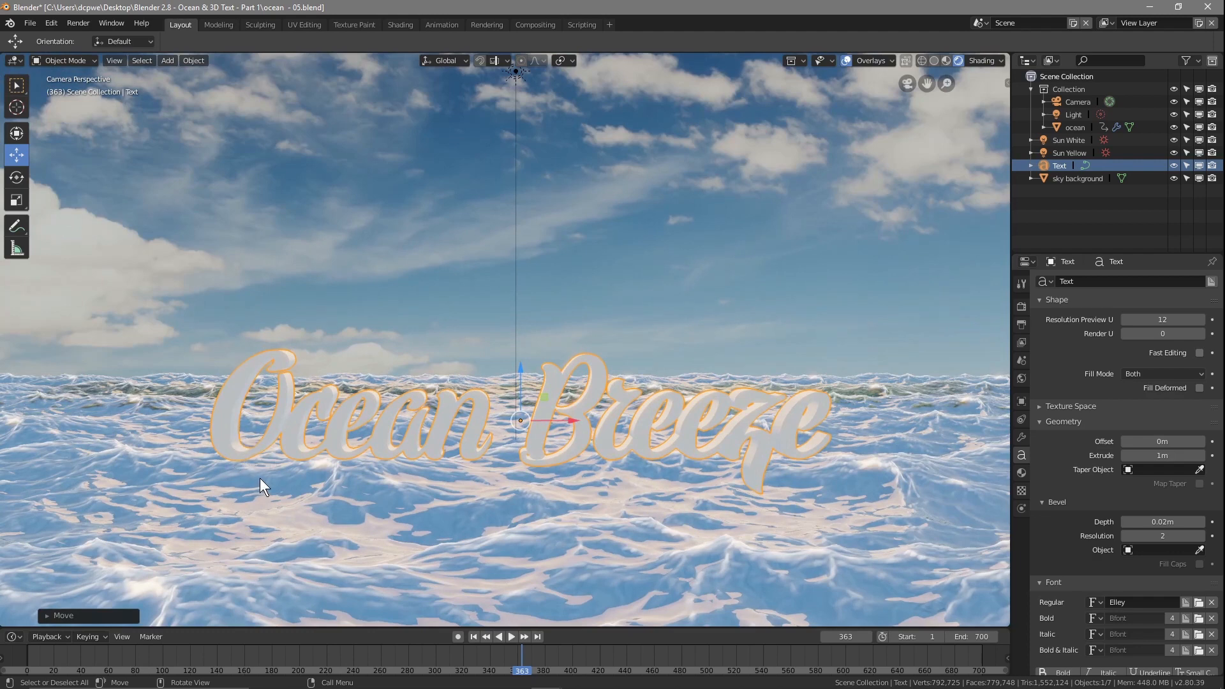
pyautogui.scroll(-2, 327, 453)
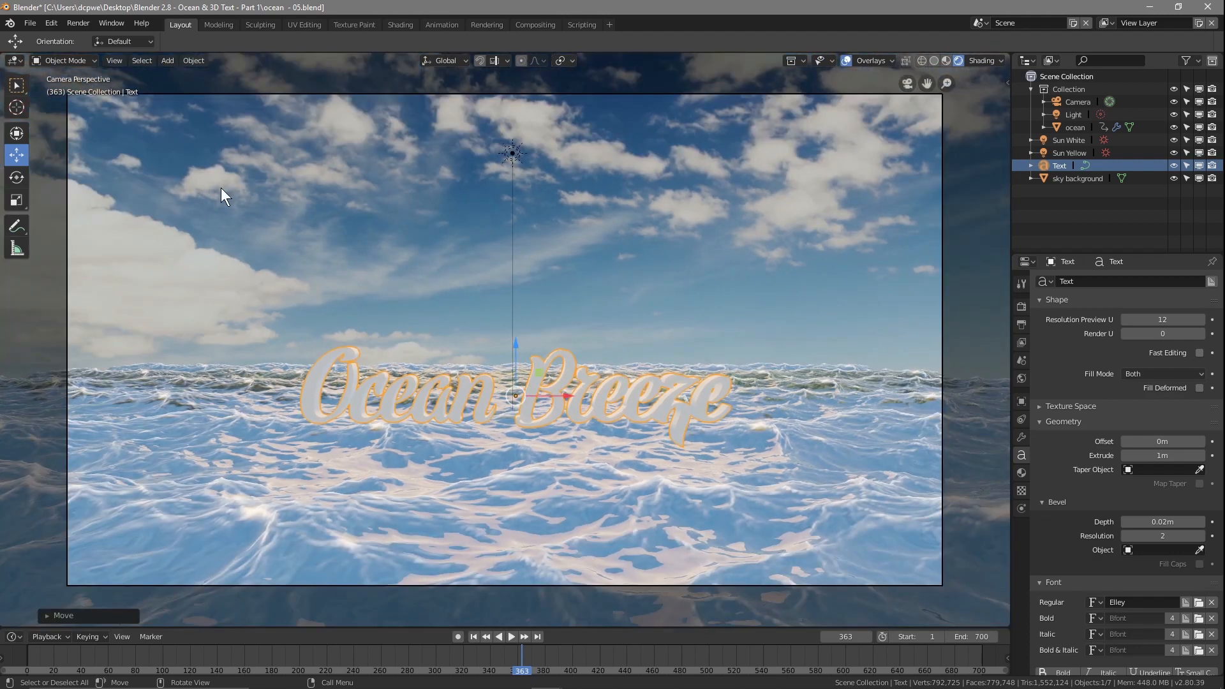
pyautogui.scroll(2, 277, 245)
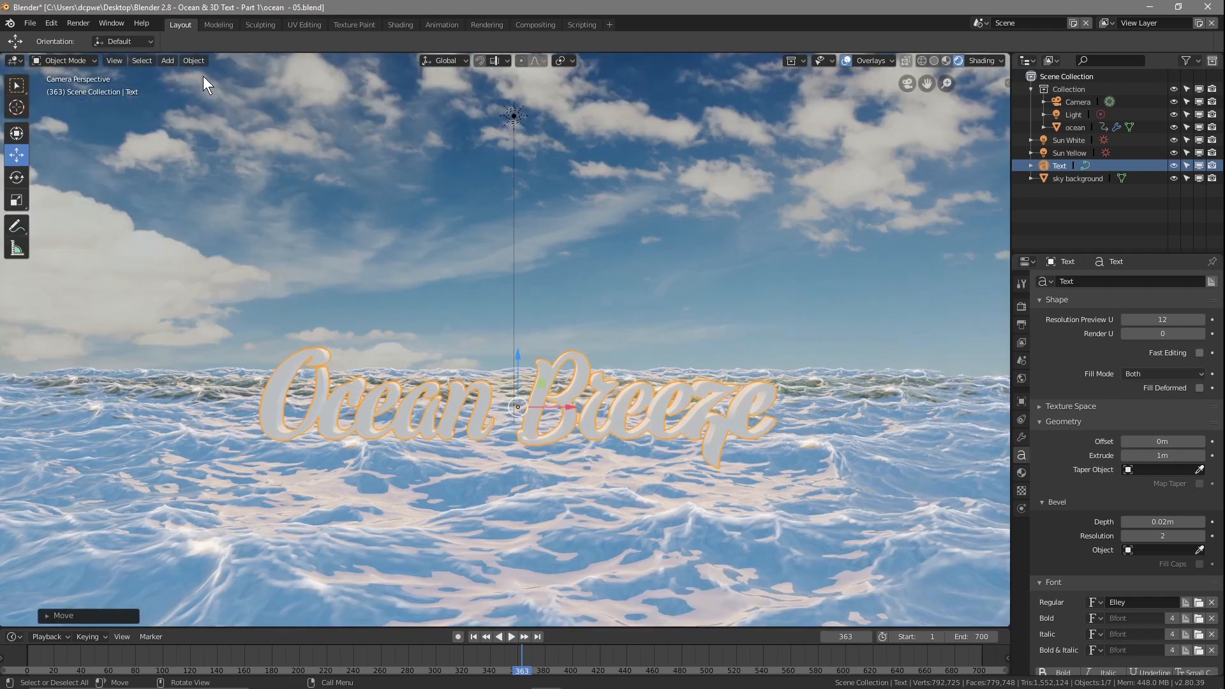
# Step: Reapply Geometry to Origin on the Ocean Breeze text and convert it to a mesh
pyautogui.click(193, 60)
pyautogui.moveTo(200, 88)
pyautogui.click(324, 90)
pyautogui.click(193, 60)
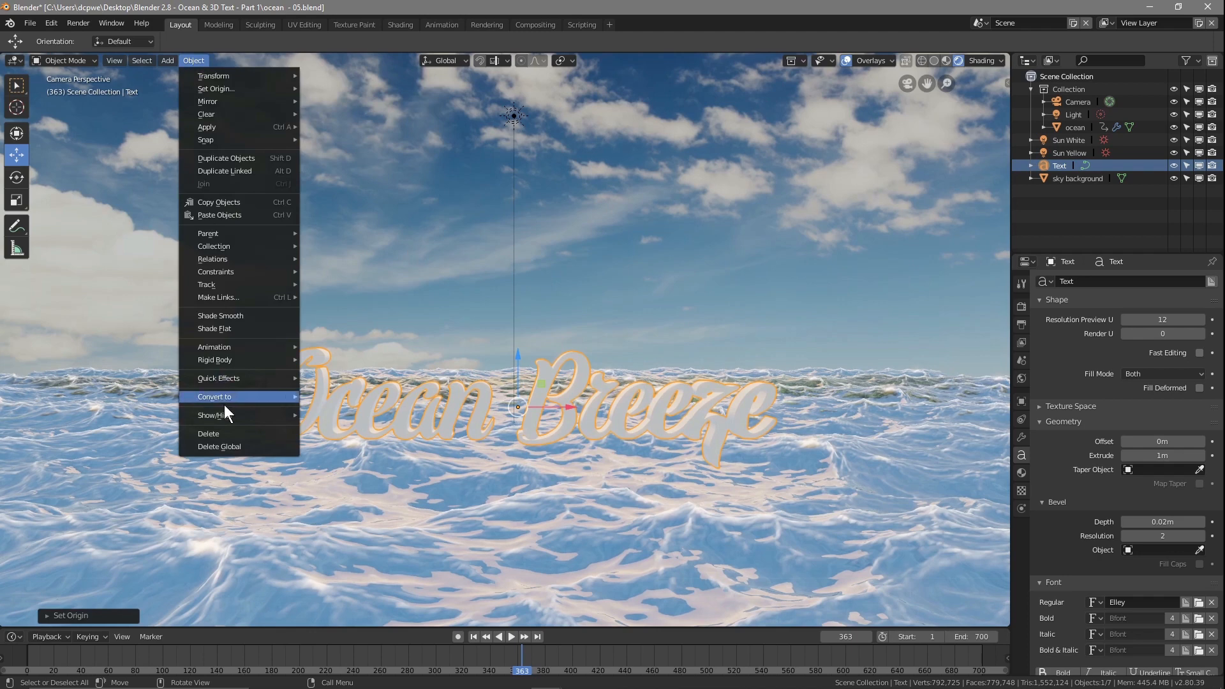
pyautogui.moveTo(236, 399)
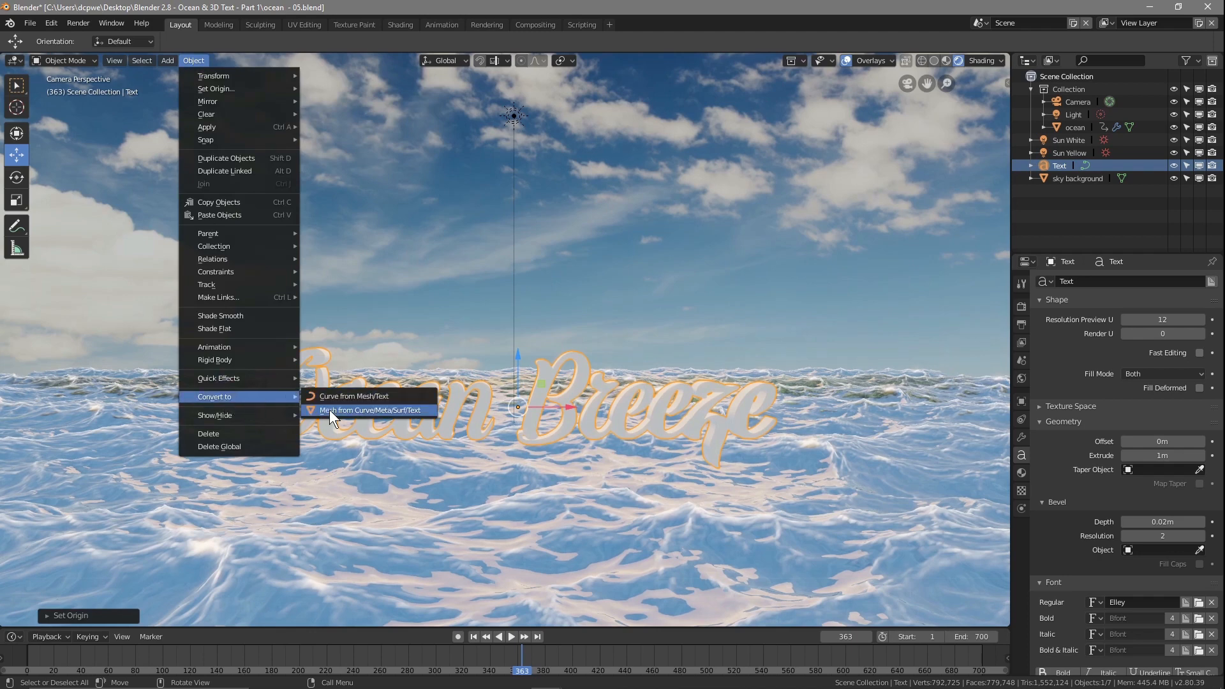
pyautogui.click(329, 410)
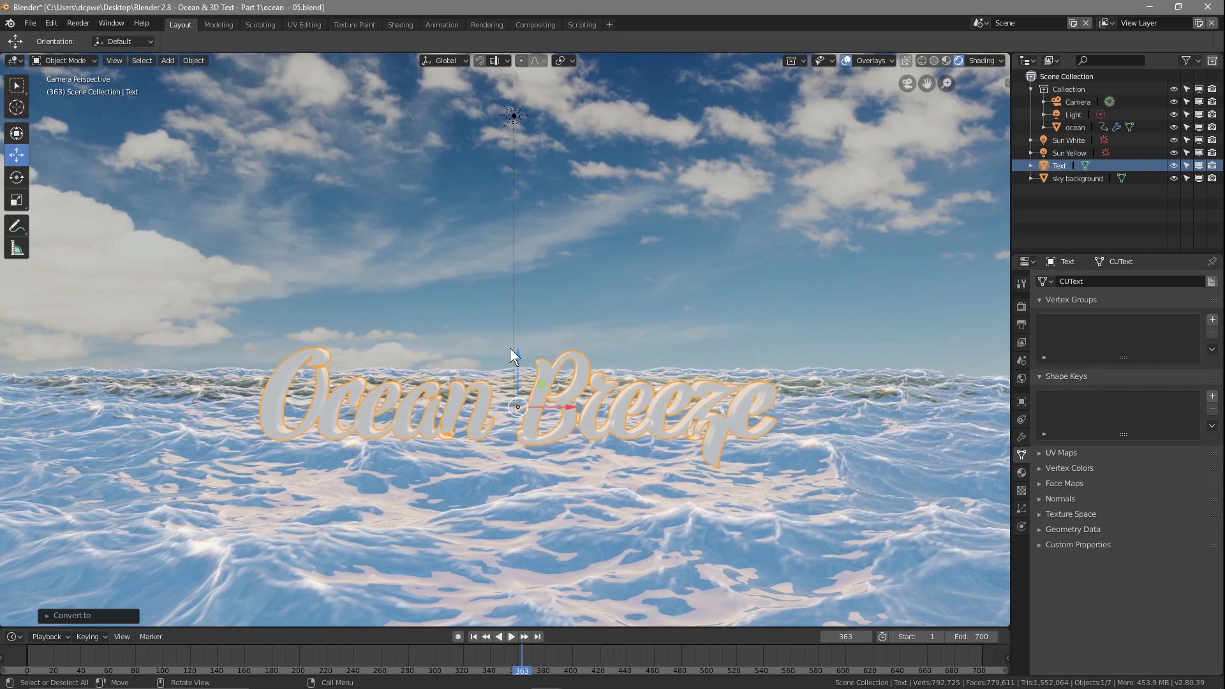
# Step: Scale the text mesh up to nearly one and a half times its size and shift it slightly along negative X
pyautogui.press('s')
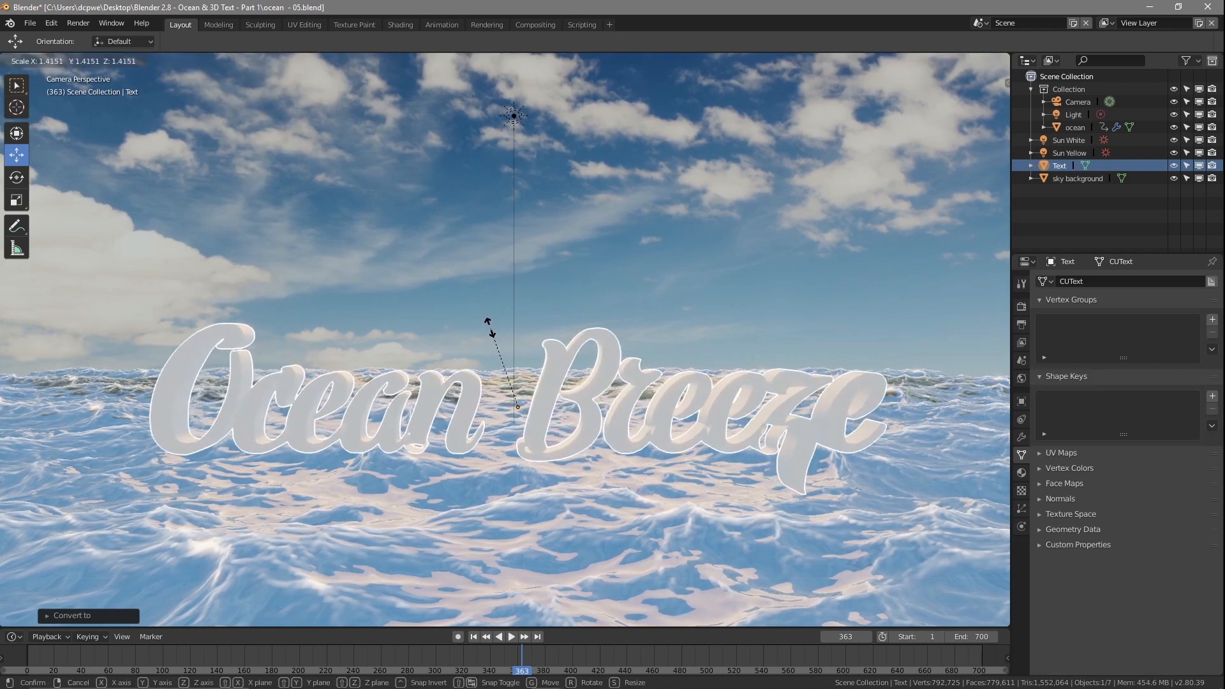
pyautogui.click(490, 326)
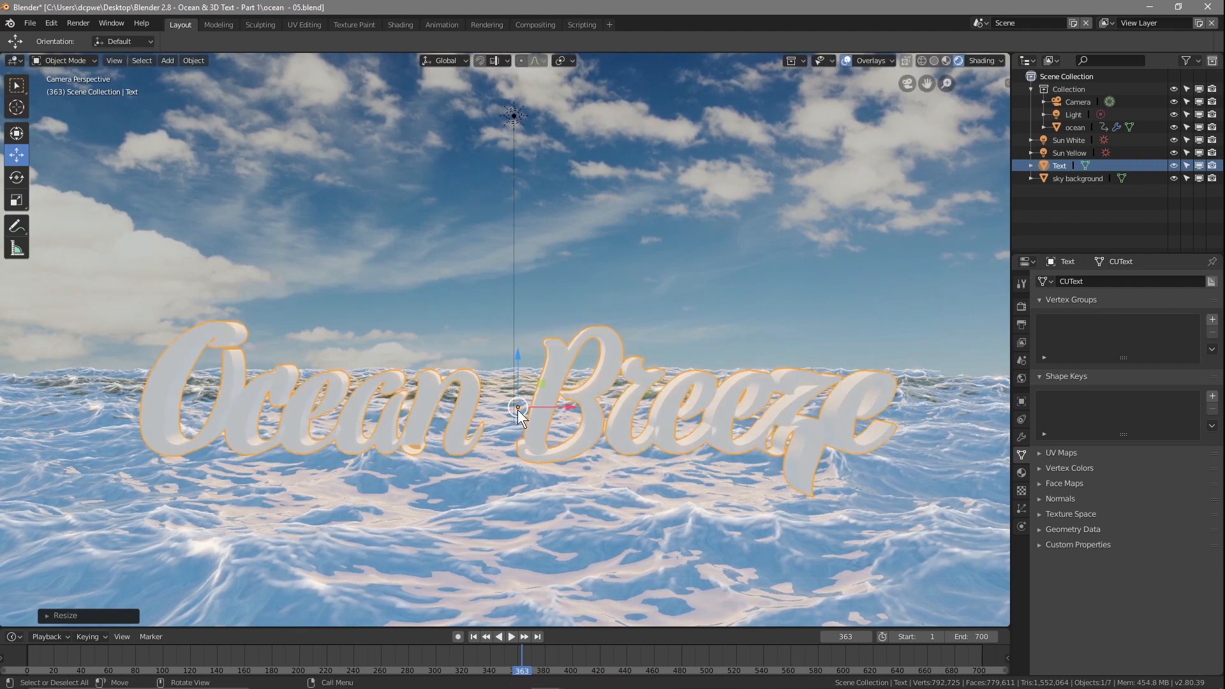
pyautogui.scroll(-2, 518, 409)
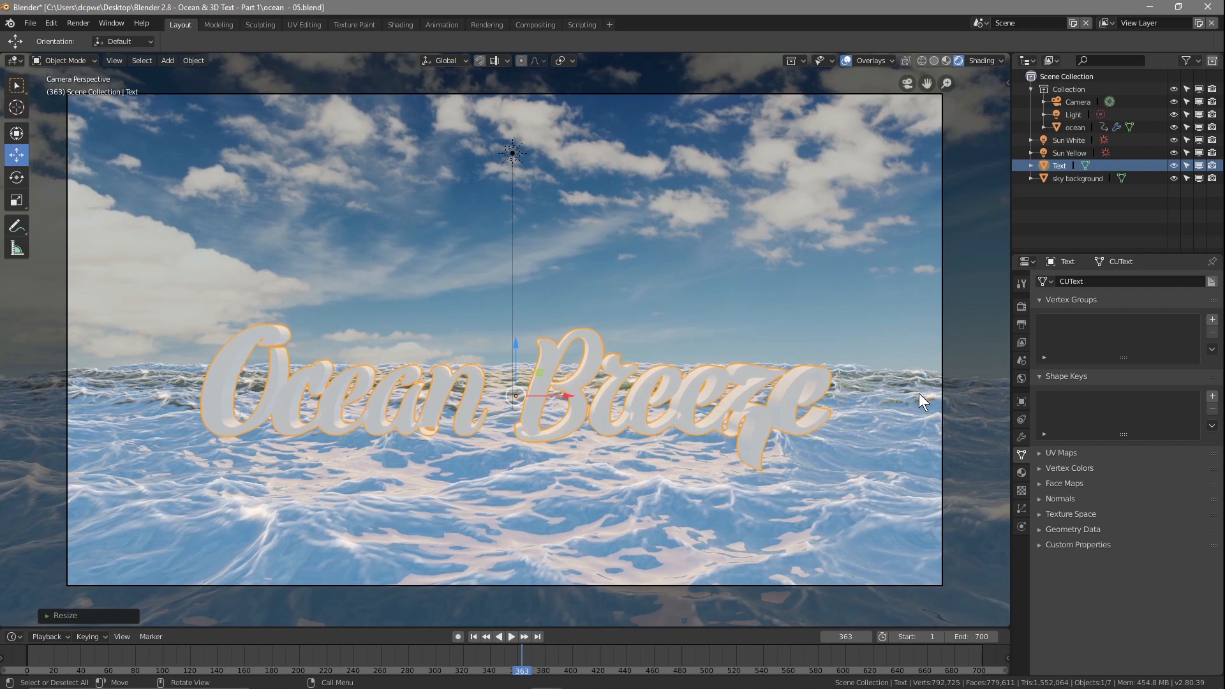
pyautogui.moveTo(557, 391); pyautogui.dragTo(539, 396)
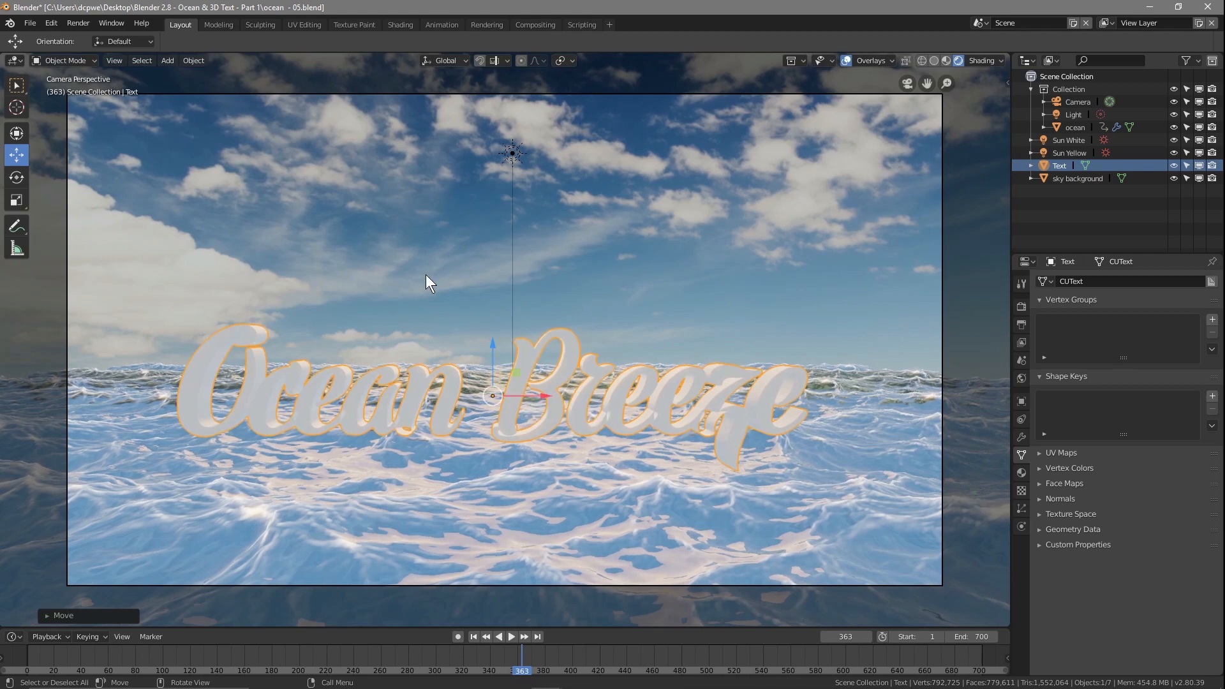
# Step: Enlarge the text mesh slightly more to span most of the camera frame and lower it a little into the water
pyautogui.press('s')
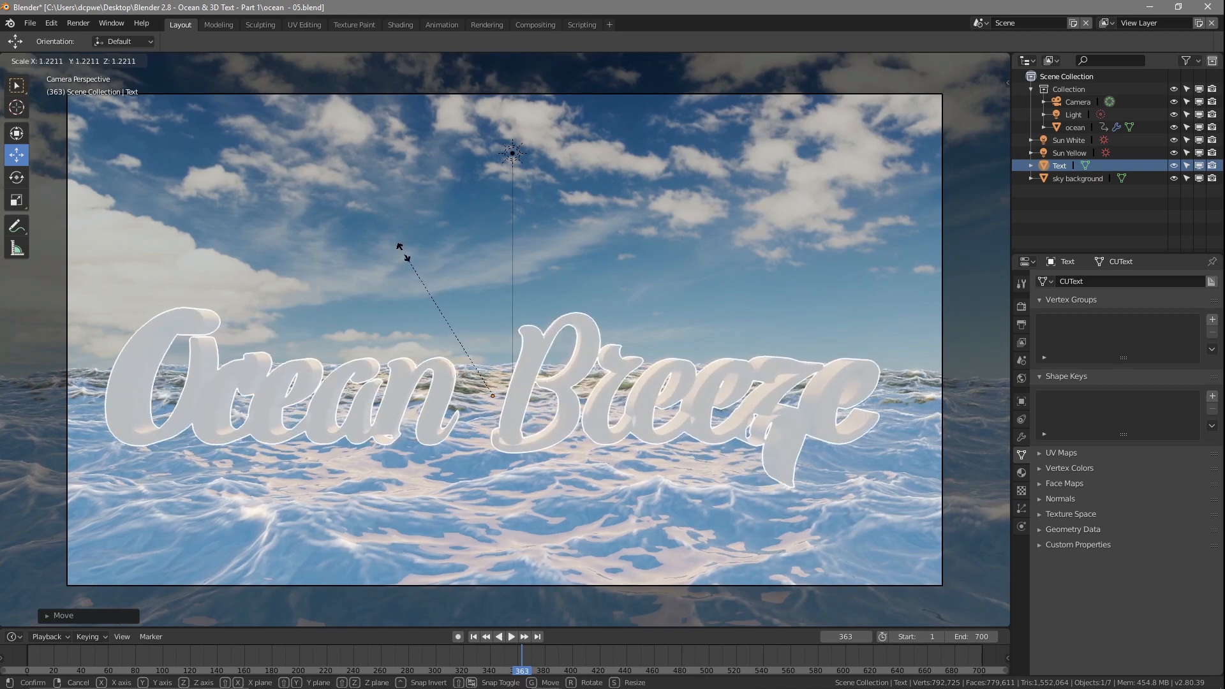
pyautogui.click(413, 263)
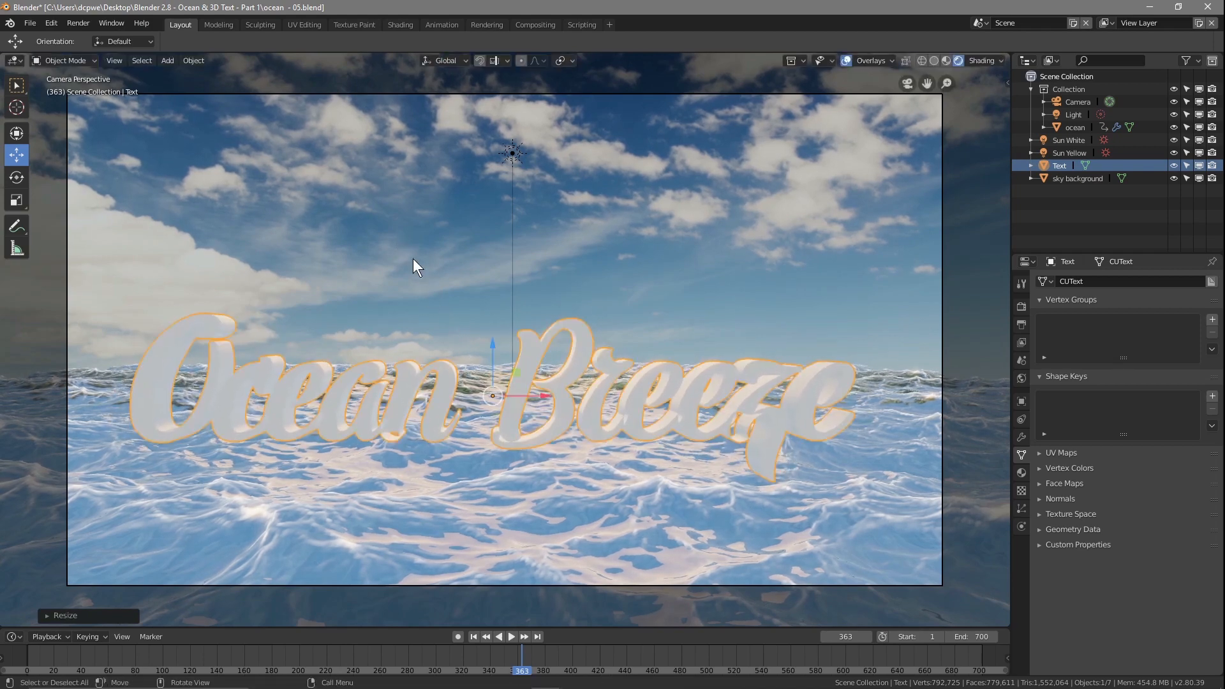
pyautogui.press('s')
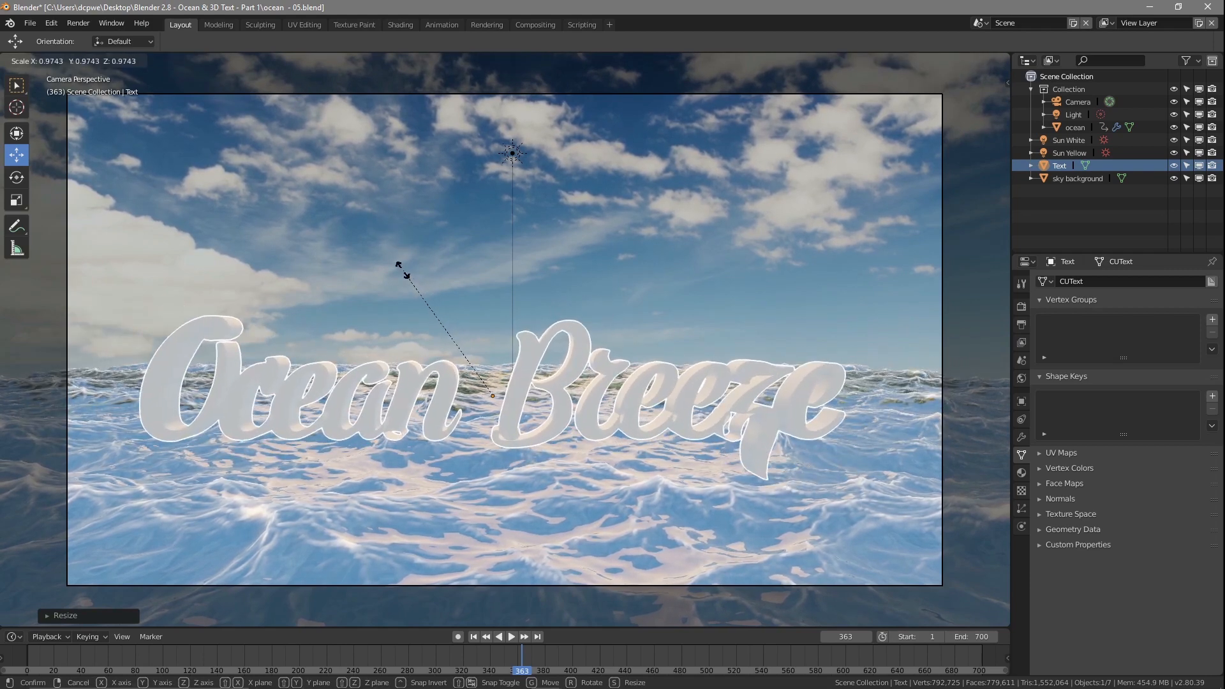
pyautogui.click(402, 272)
pyautogui.moveTo(494, 343)
pyautogui.mouseDown()
pyautogui.moveTo(525, 443)
pyautogui.moveTo(511, 352)
pyautogui.mouseUp()
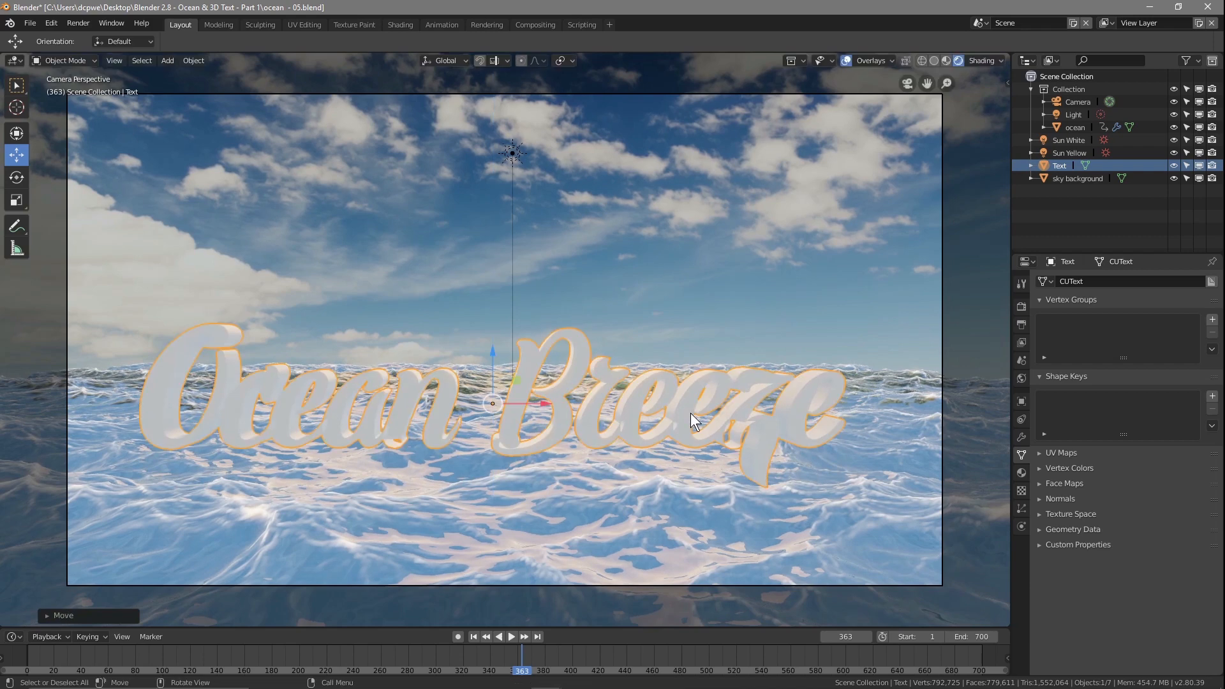
# Step: Create a new material for the Ocean Breeze text mesh
pyautogui.click(1021, 472)
pyautogui.click(1101, 336)
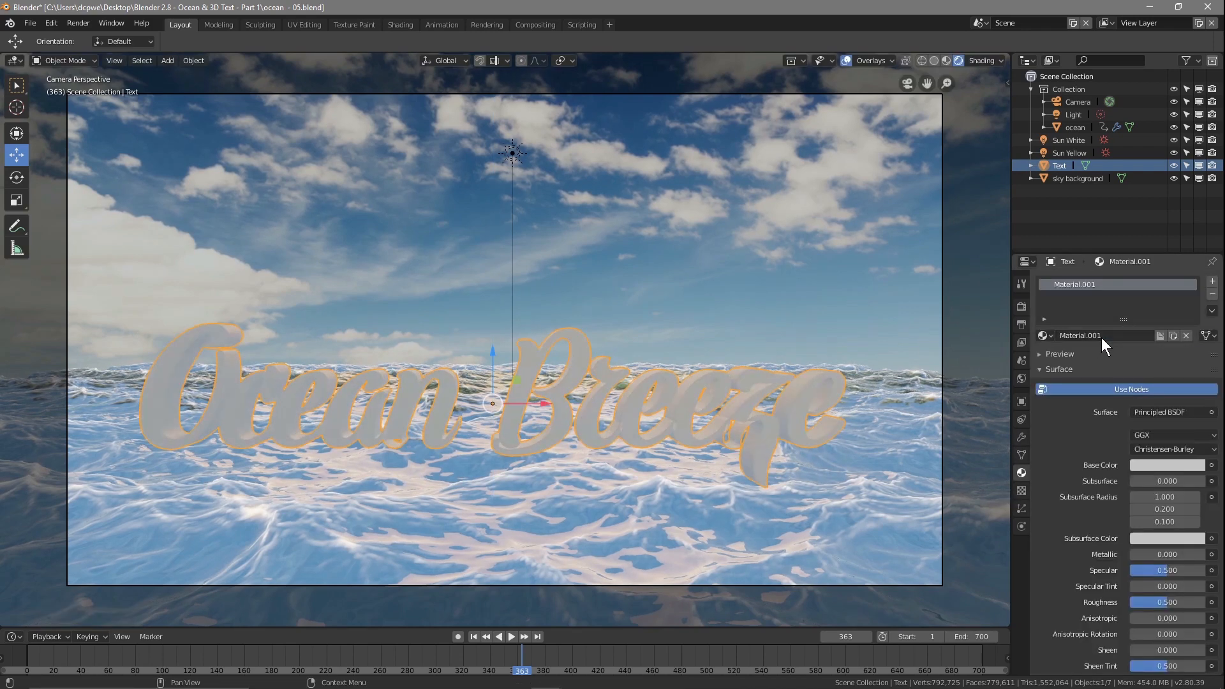
# Step: Give the text material a Glass BSDF surface with roughness 0 and Screen Space Refraction enabled
pyautogui.scroll(-6, 1076, 500)
pyautogui.scroll(6, 1077, 498)
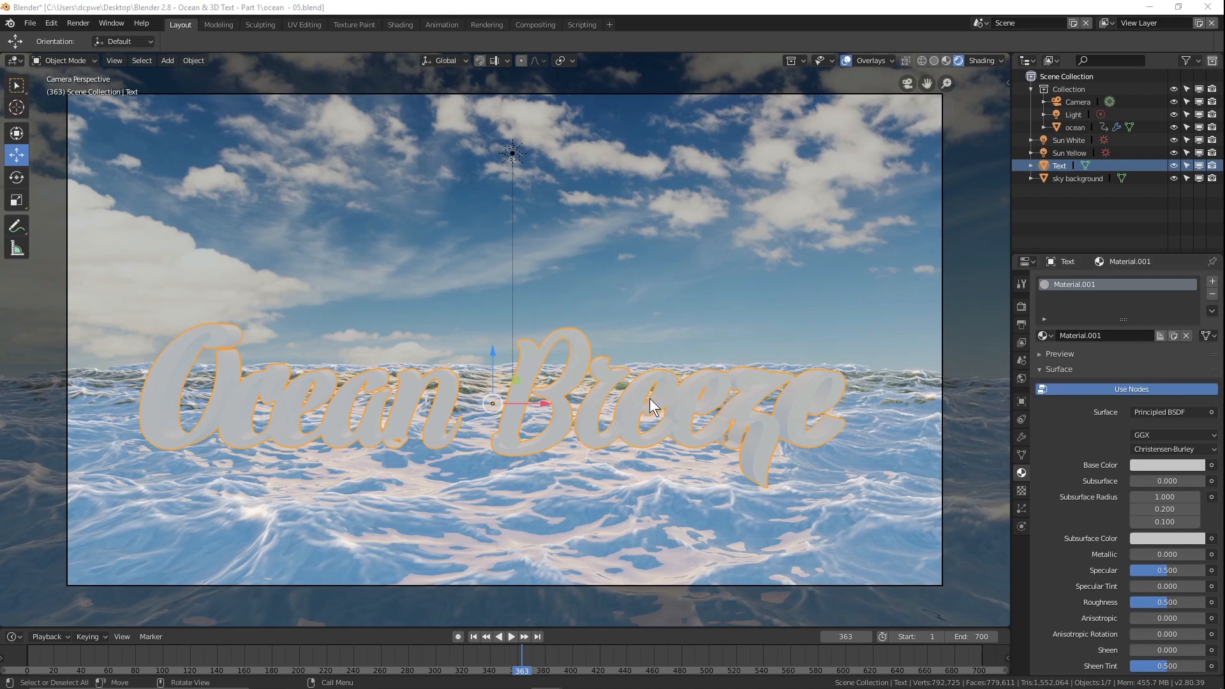
pyautogui.click(1158, 410)
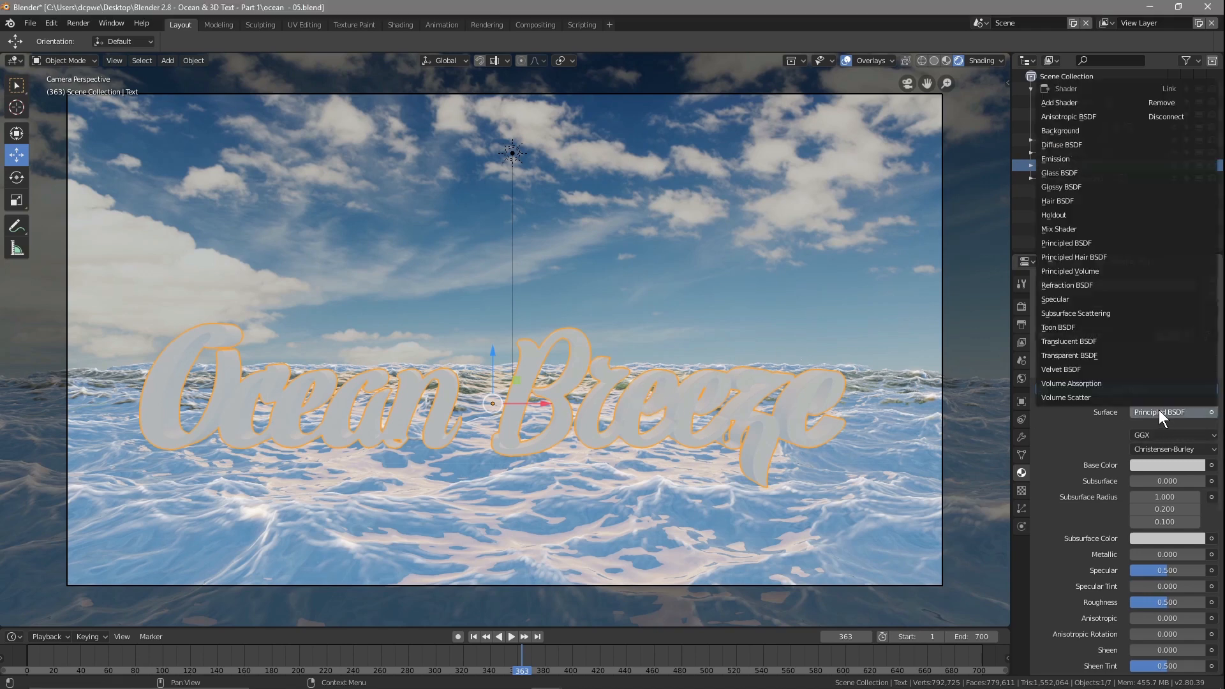
pyautogui.click(1084, 173)
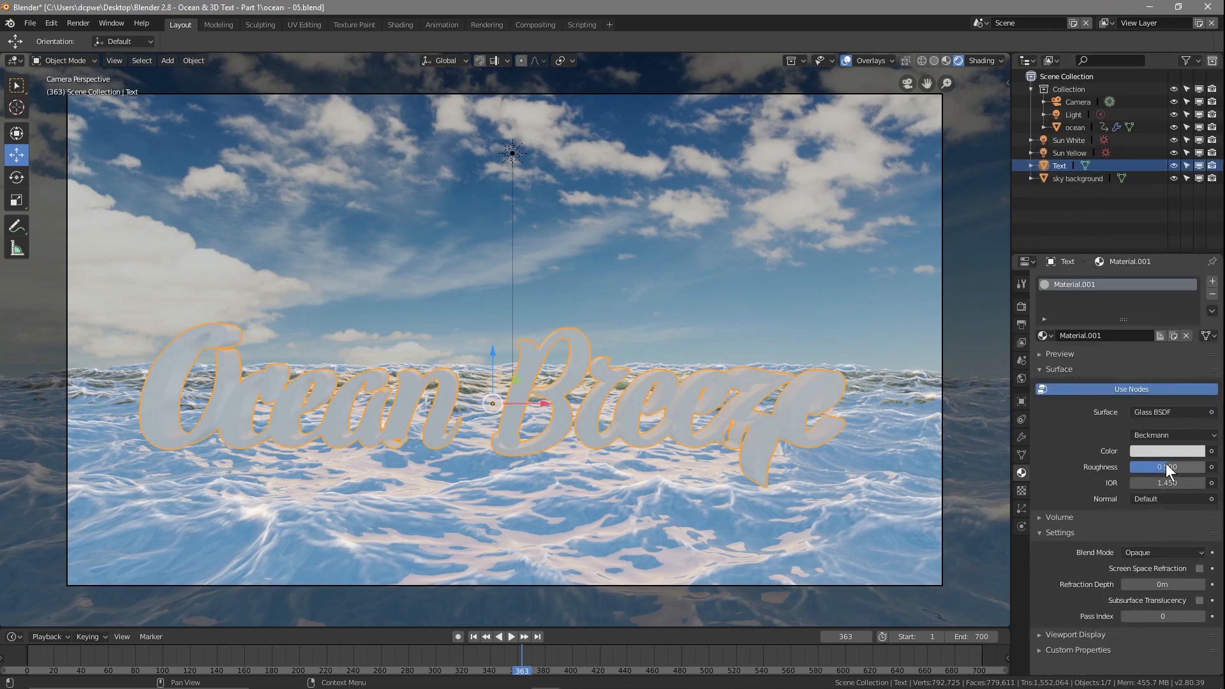
pyautogui.moveTo(1166, 470); pyautogui.dragTo(1136, 469)
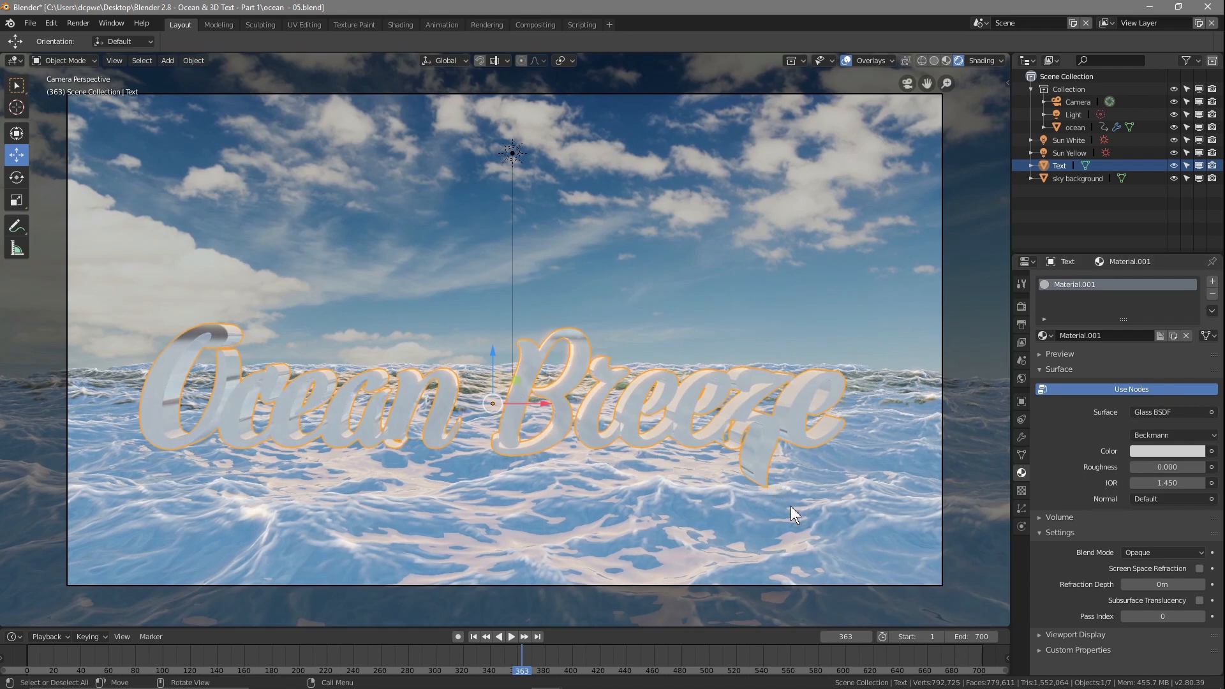
pyautogui.click(1199, 569)
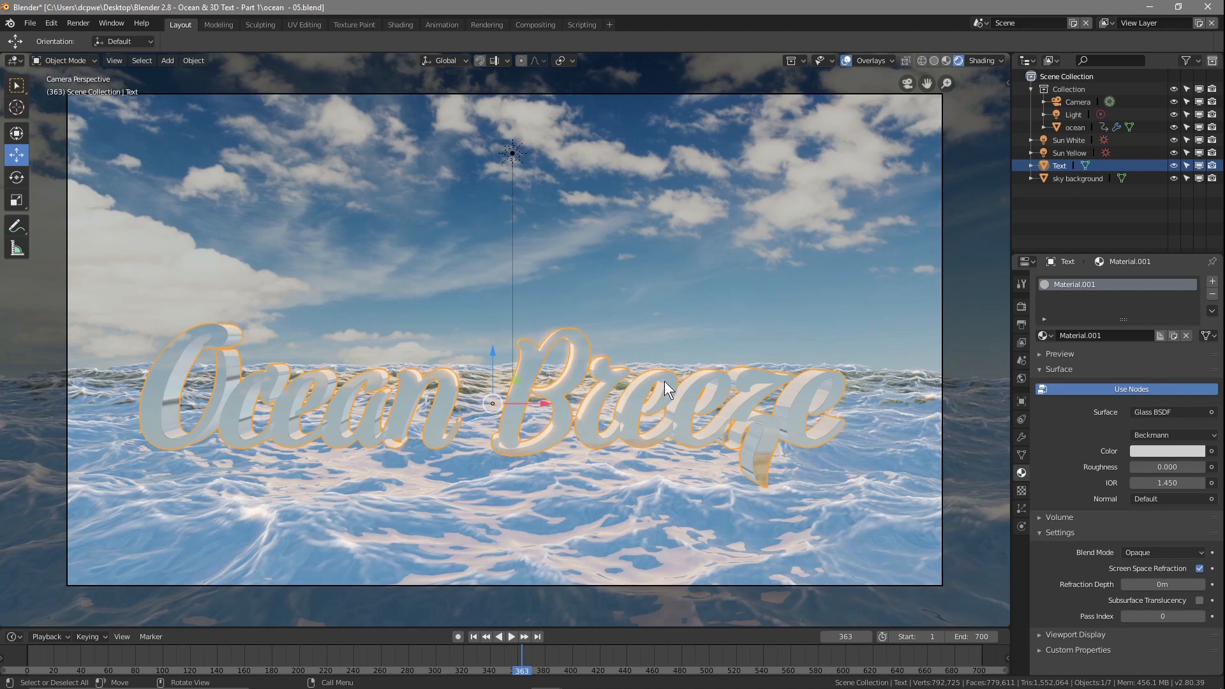
# Step: Lower the Ocean Breeze text fully below the horizon, and lower the sky background plane so higher clouds fill the camera frame
pyautogui.moveTo(487, 364); pyautogui.dragTo(492, 420)
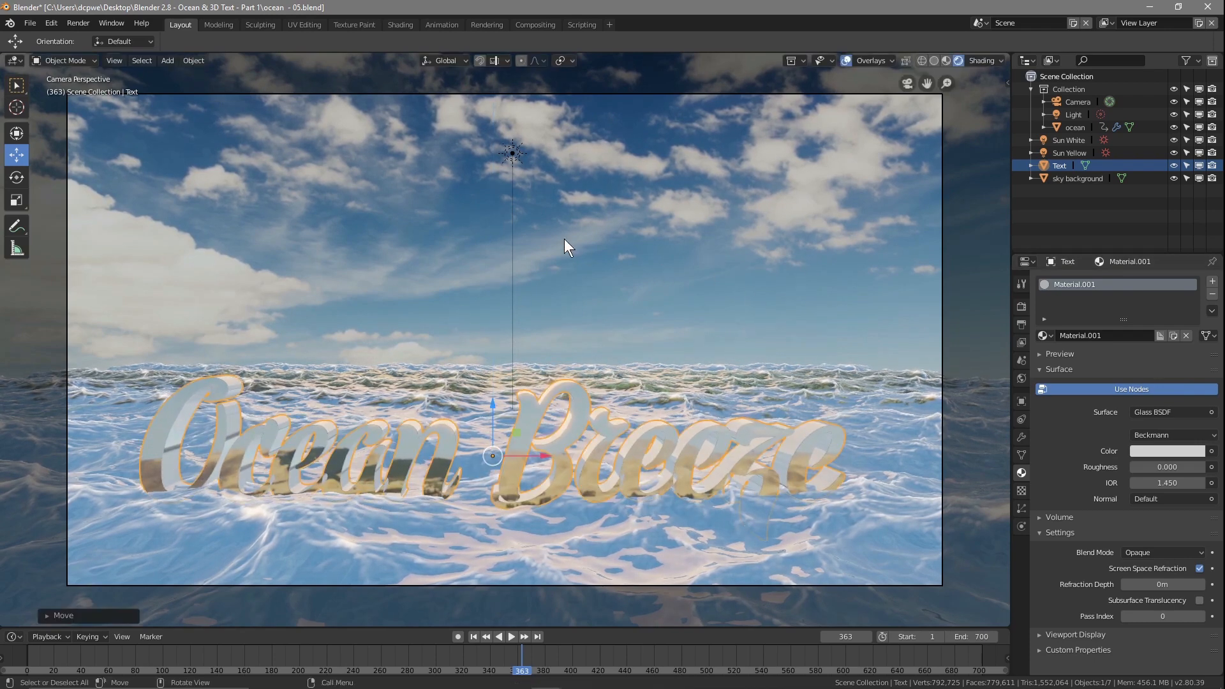
pyautogui.click(440, 236)
pyautogui.scroll(-4, 457, 254)
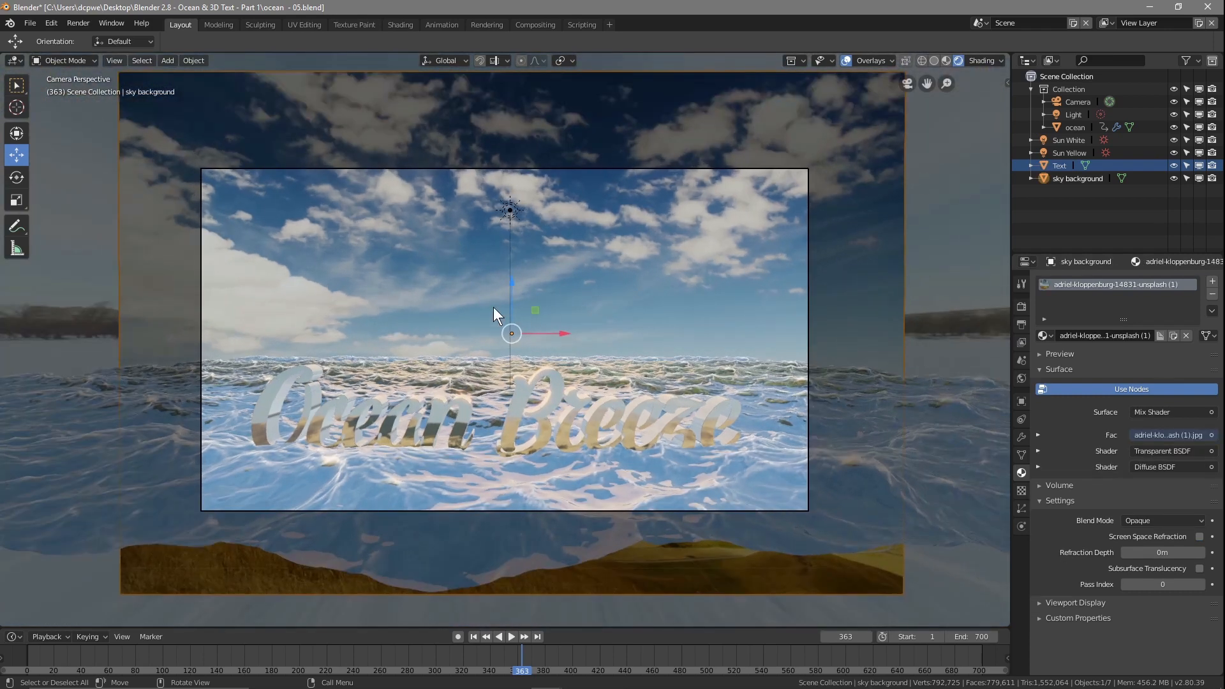
pyautogui.moveTo(514, 288); pyautogui.dragTo(534, 367)
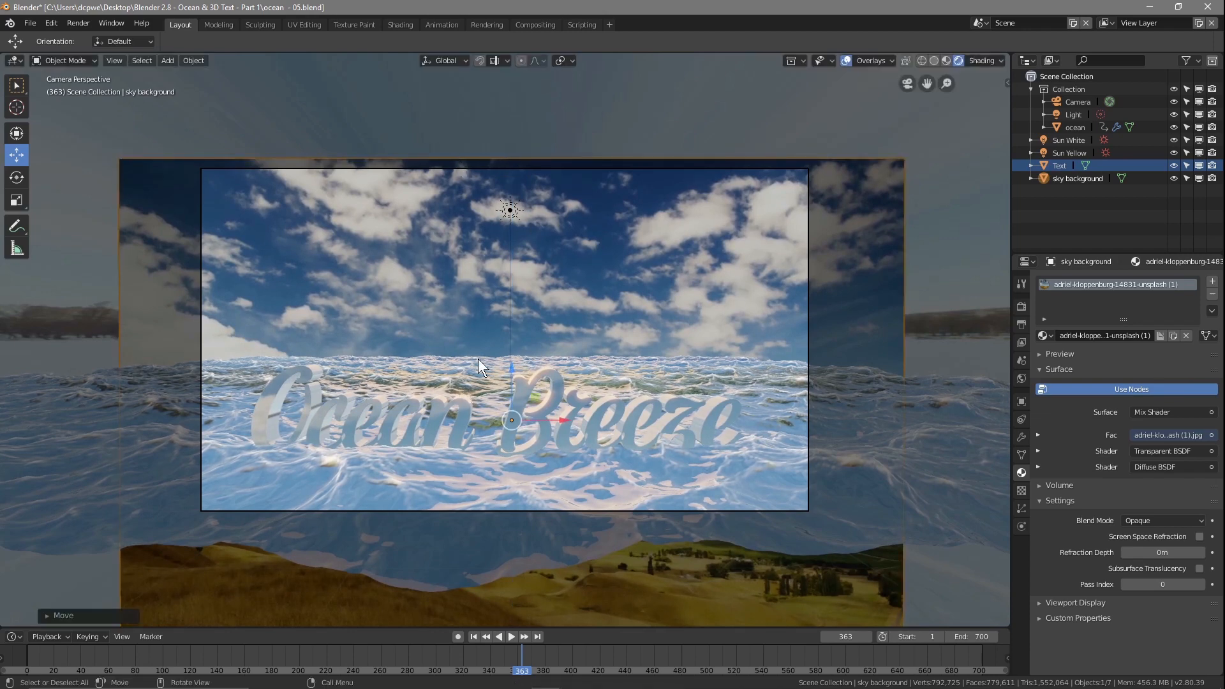
pyautogui.scroll(2, 472, 311)
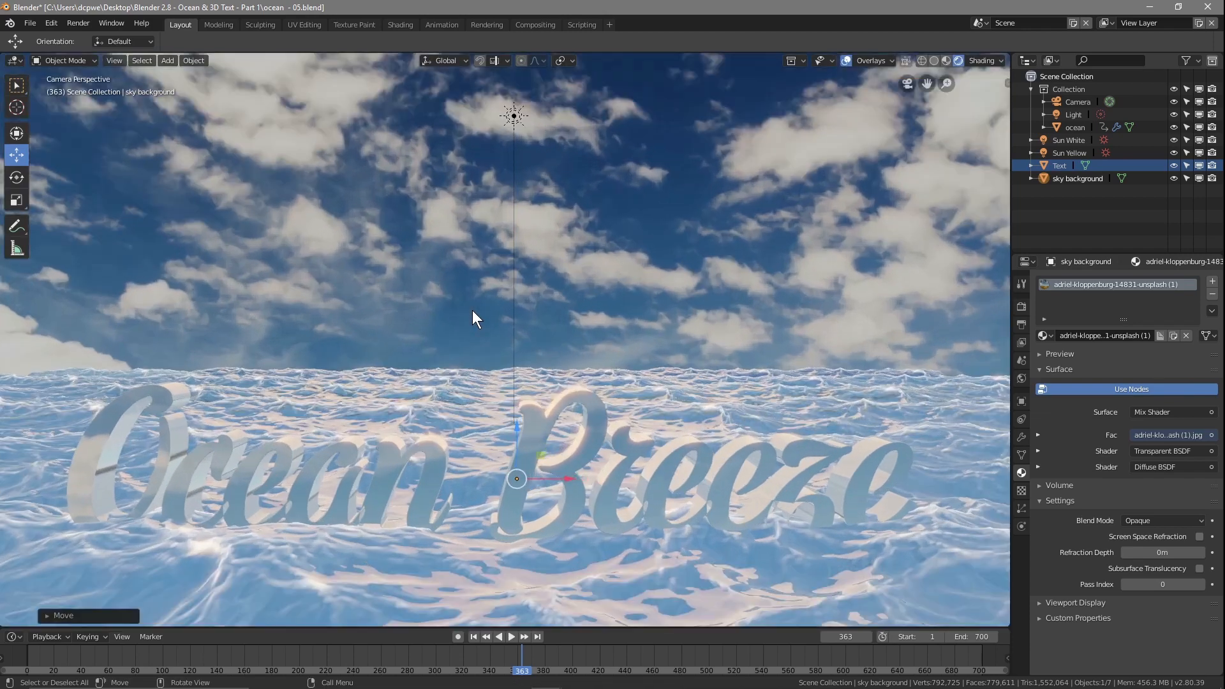
pyautogui.scroll(-1, 305, 495)
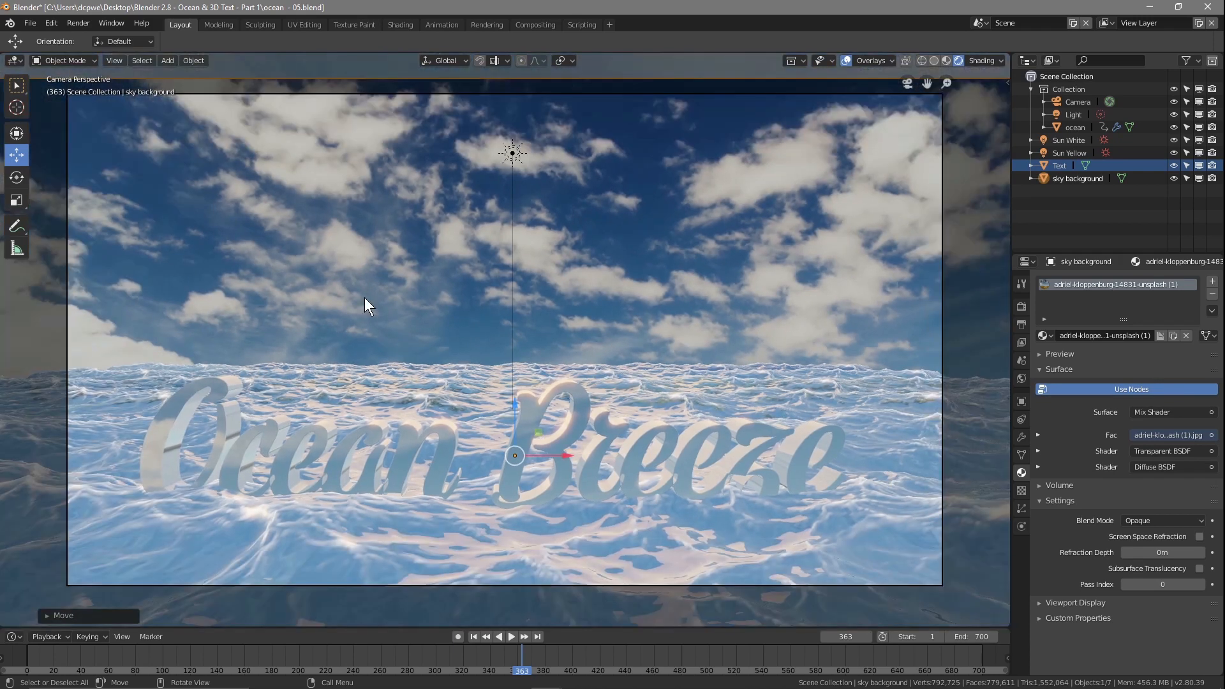
# Step: Save the file and raise the Eevee bloom radius to 4.806
pyautogui.click(30, 24)
pyautogui.click(56, 116)
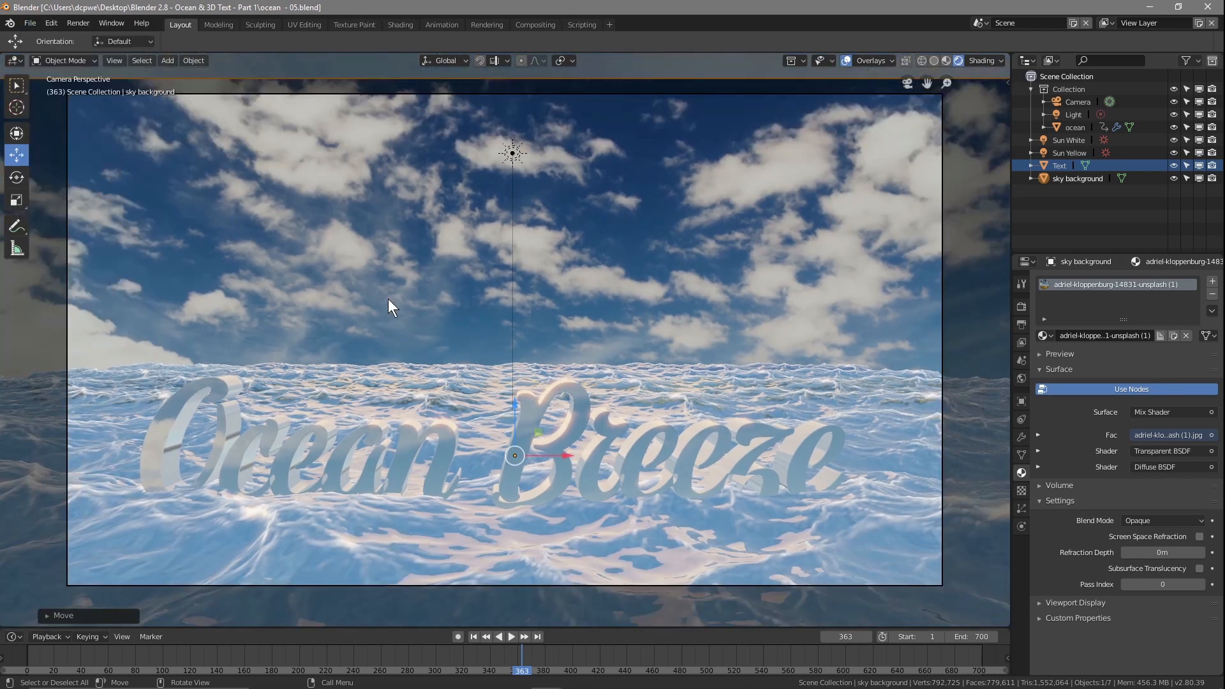
pyautogui.click(1021, 307)
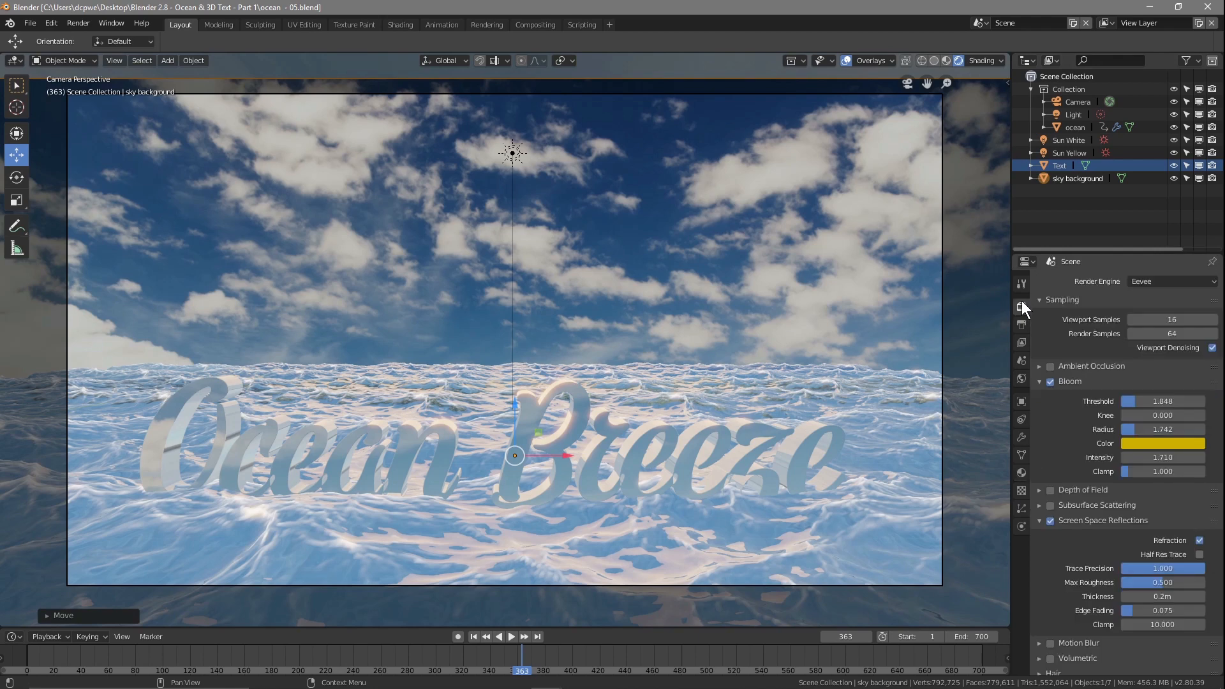
pyautogui.moveTo(1134, 429); pyautogui.dragTo(1220, 430)
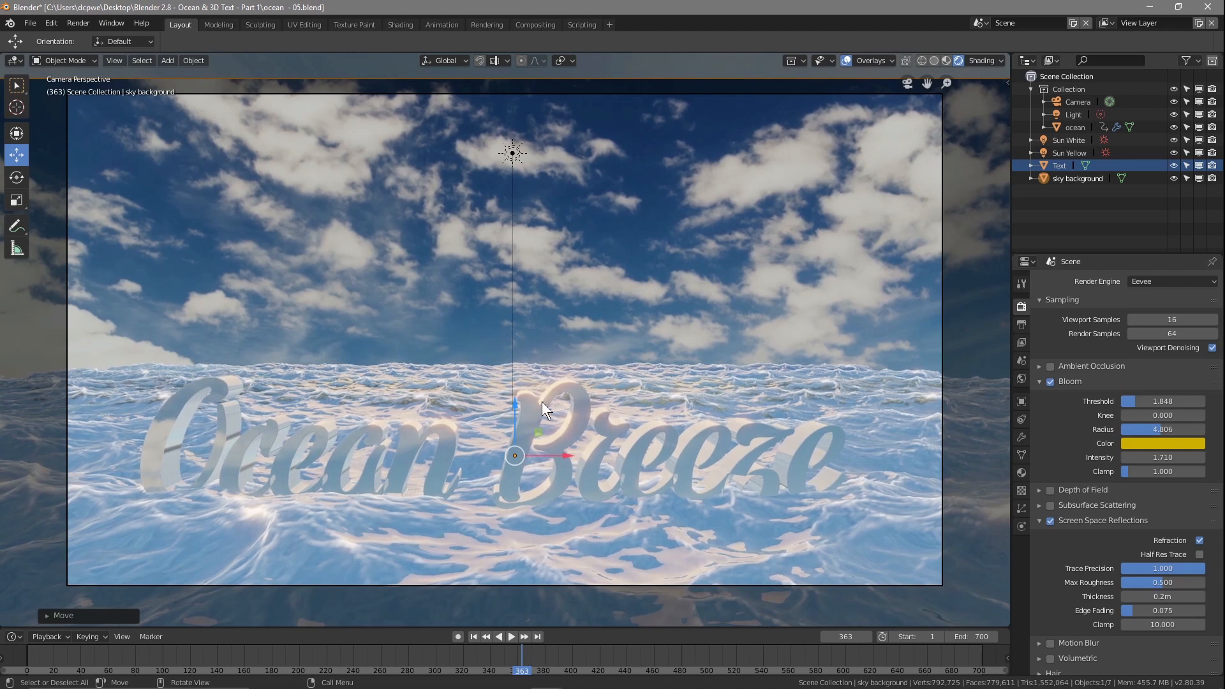
# Step: Set the Sun Yellow light's energy to 1.110 and the Sun White light's energy to 0.270
pyautogui.click(1070, 154)
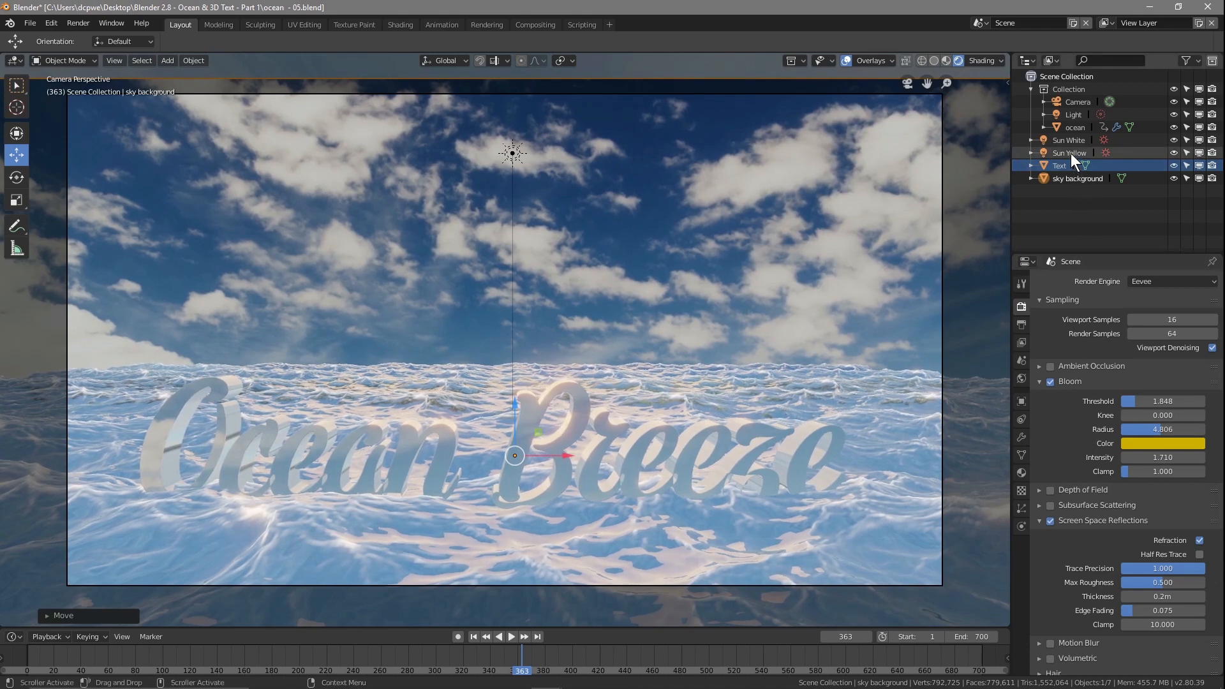
pyautogui.click(1022, 438)
pyautogui.moveTo(1145, 365); pyautogui.dragTo(1173, 365)
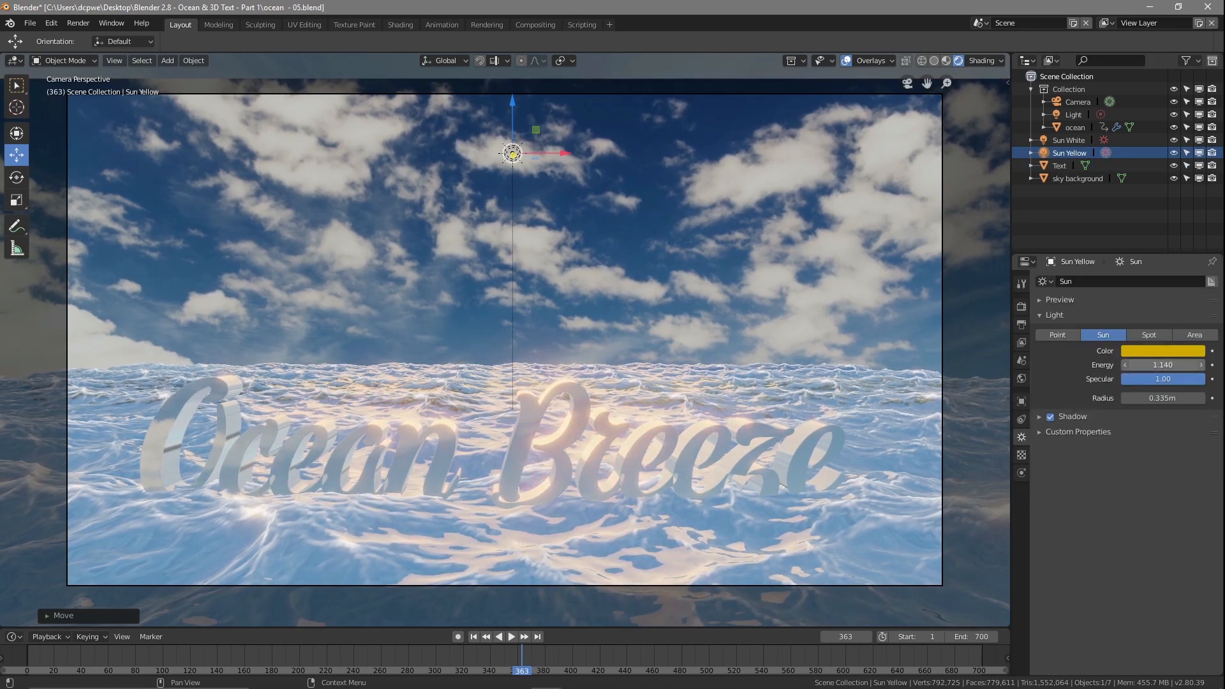
pyautogui.moveTo(1174, 365); pyautogui.dragTo(1166, 365)
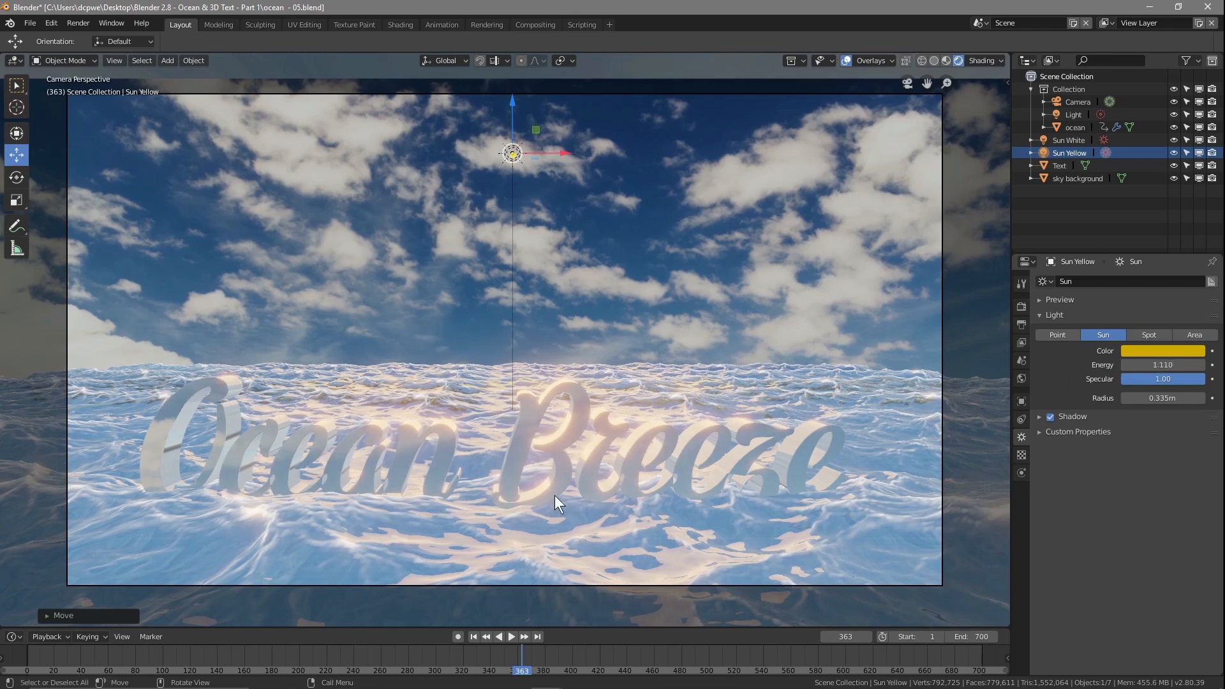
pyautogui.click(1074, 137)
pyautogui.moveTo(1158, 365)
pyautogui.mouseDown()
pyautogui.moveTo(1200, 365)
pyautogui.moveTo(1144, 365)
pyautogui.mouseUp()
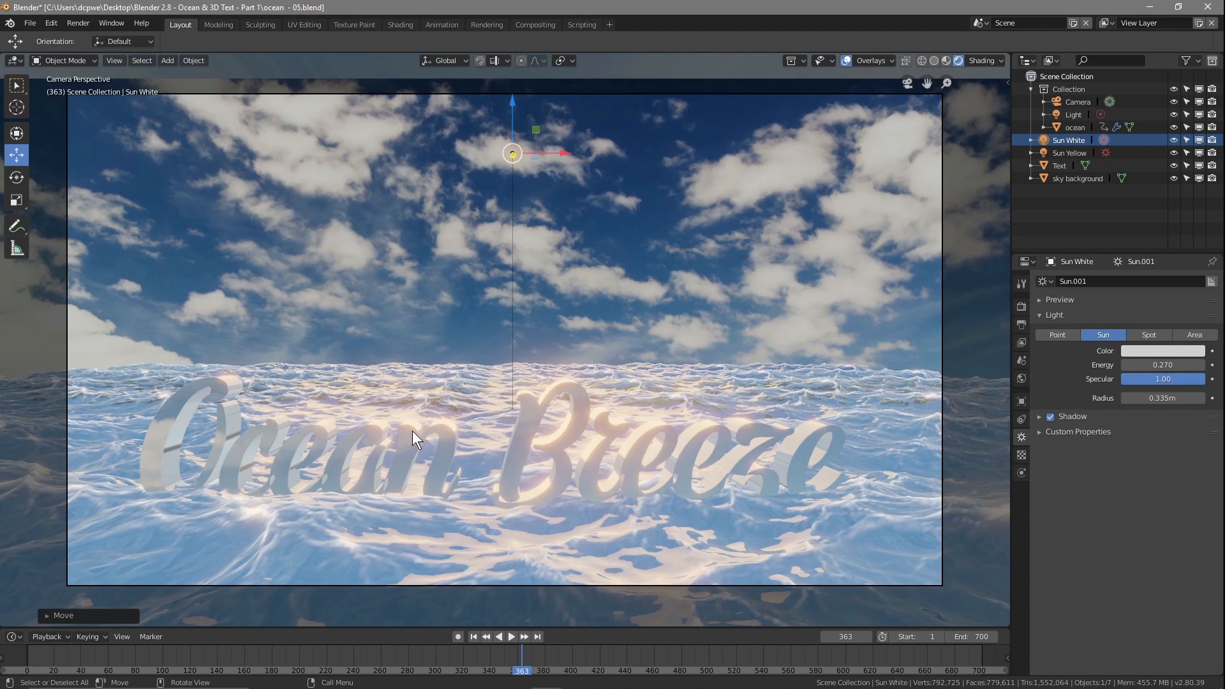
# Step: Move the Ocean Breeze text far along positive Y, behind the suns and close to the ocean's far end
pyautogui.press('KP_3')
pyautogui.scroll(-6, 446, 441)
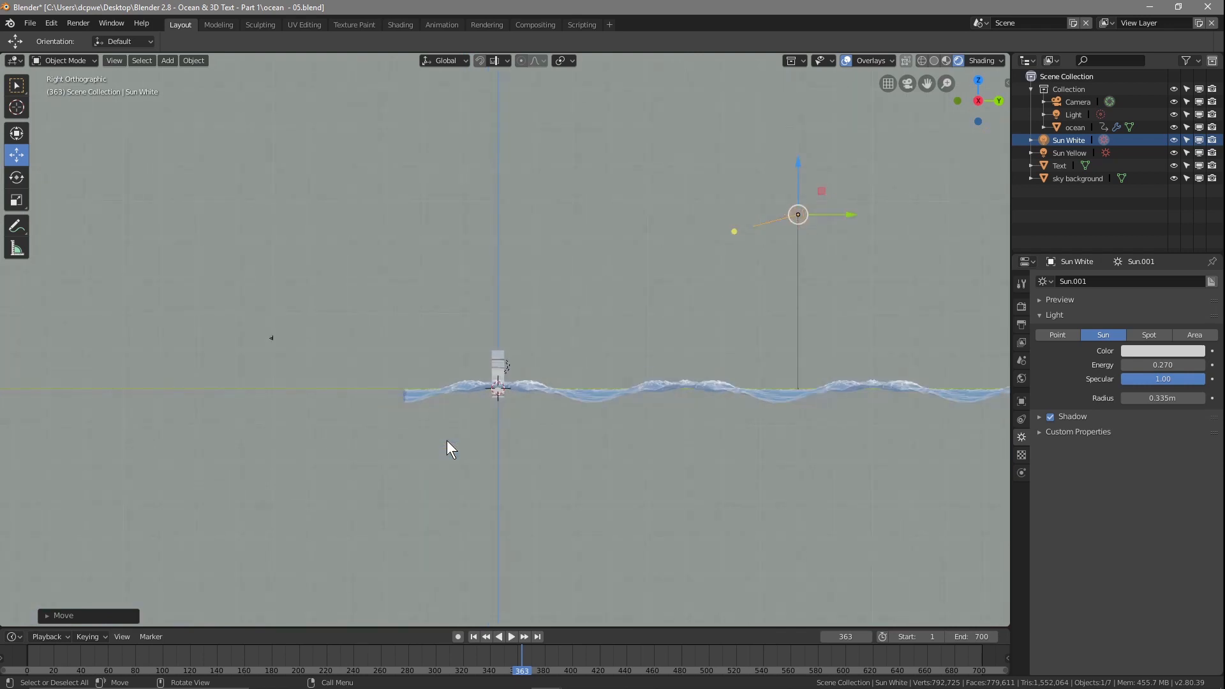
pyautogui.scroll(-2, 457, 438)
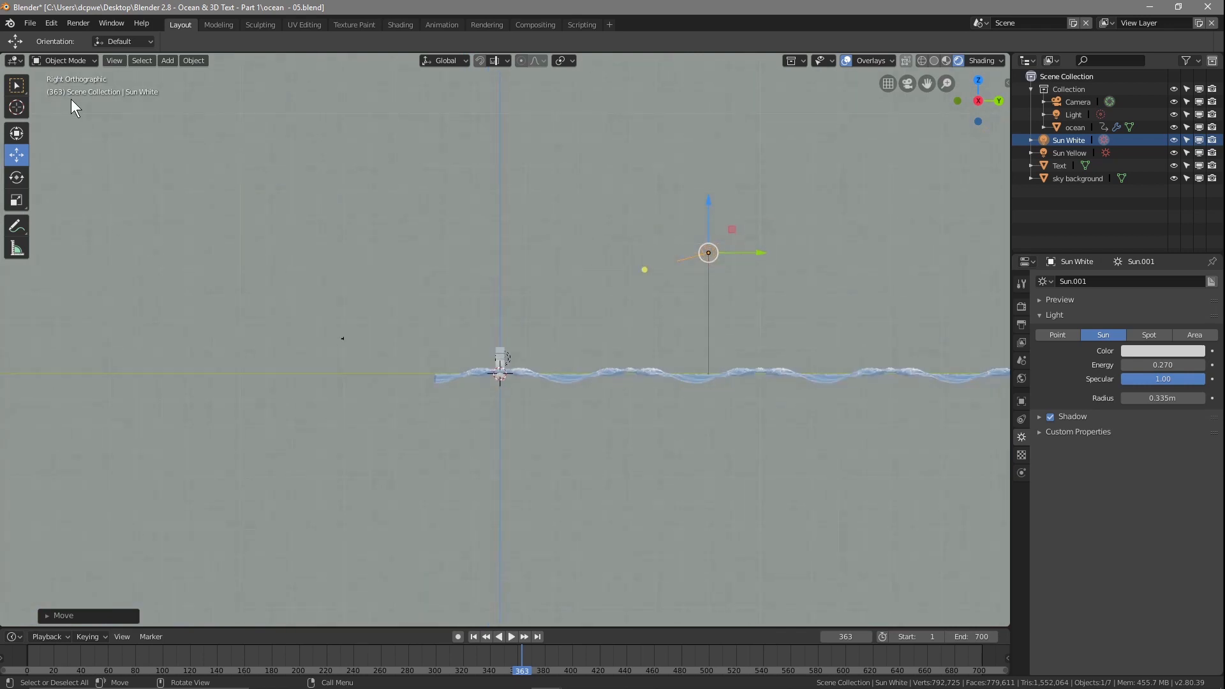
pyautogui.scroll(-3, 486, 354)
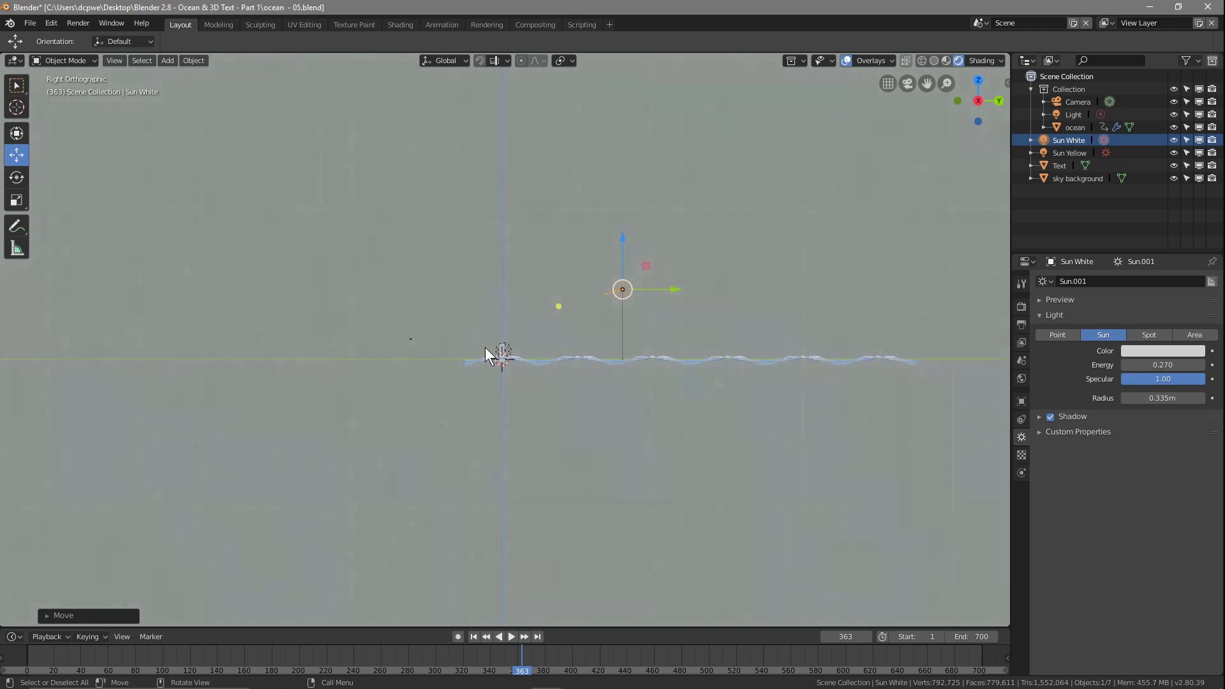
pyautogui.scroll(1, 485, 347)
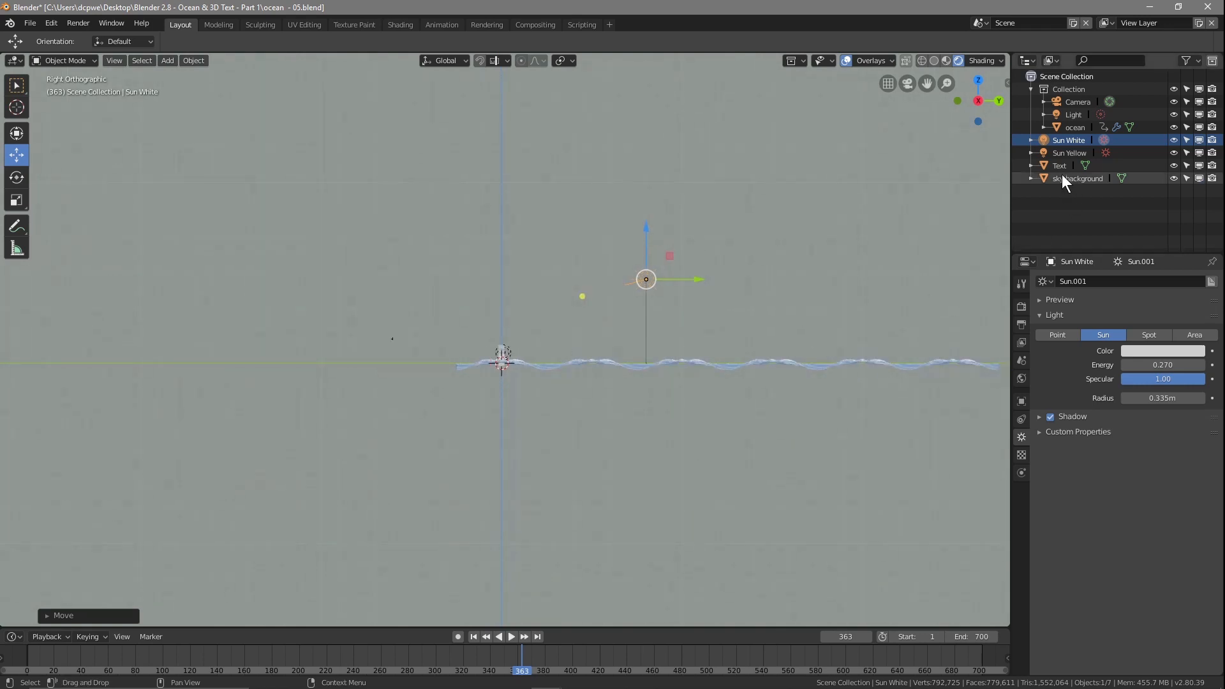
pyautogui.scroll(-1, 883, 320)
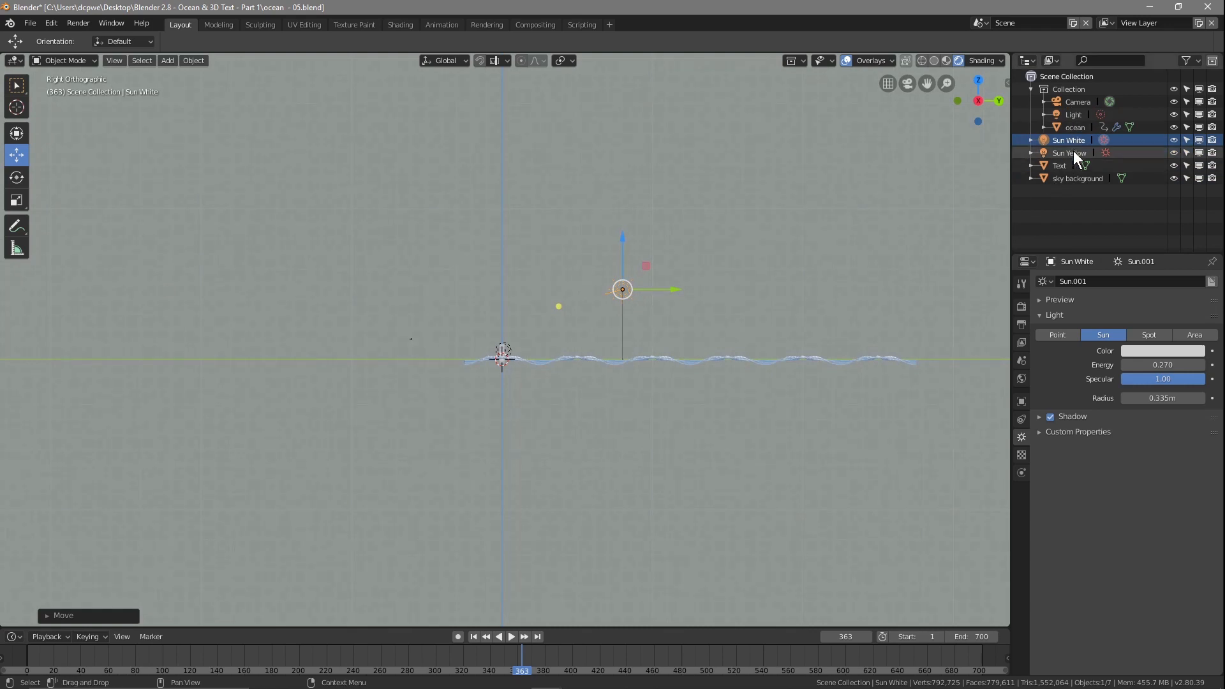
pyautogui.click(1066, 179)
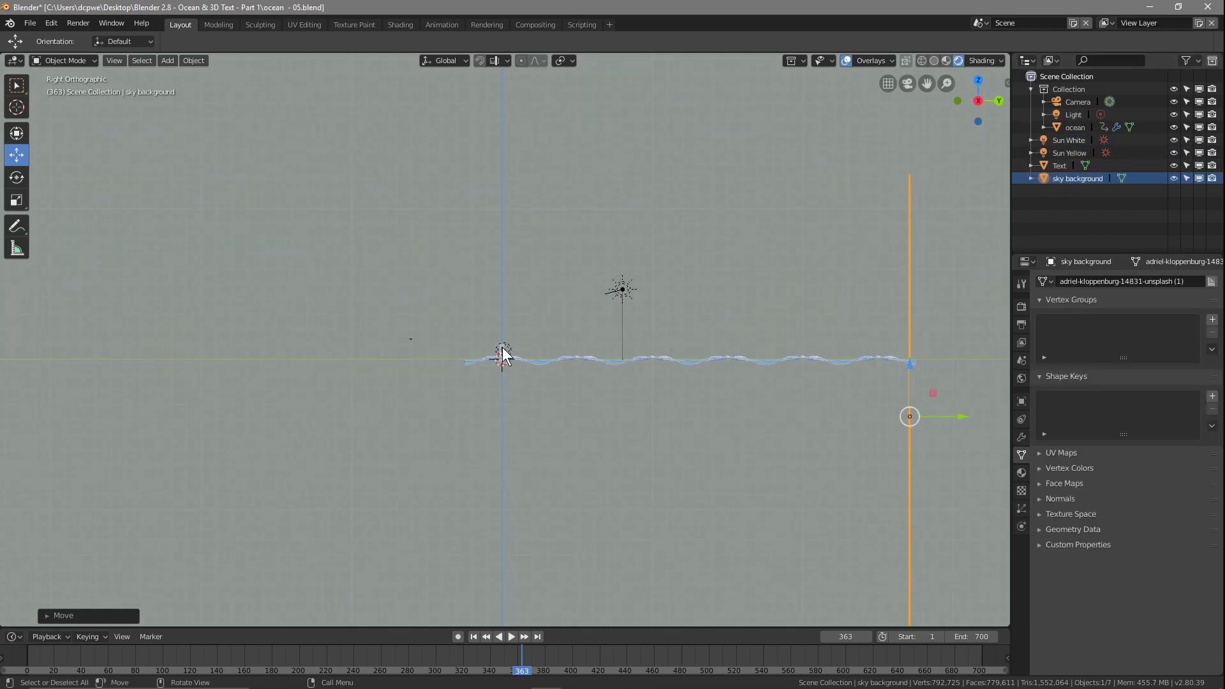
pyautogui.click(1054, 166)
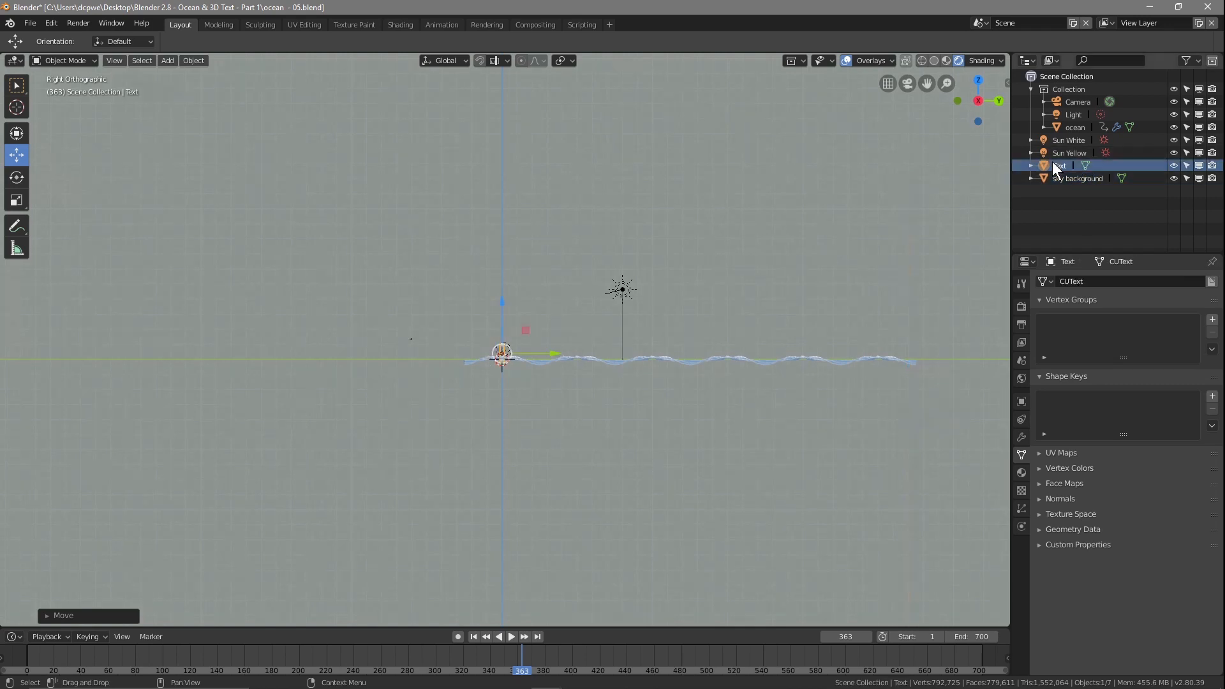
pyautogui.moveTo(537, 355); pyautogui.dragTo(884, 351)
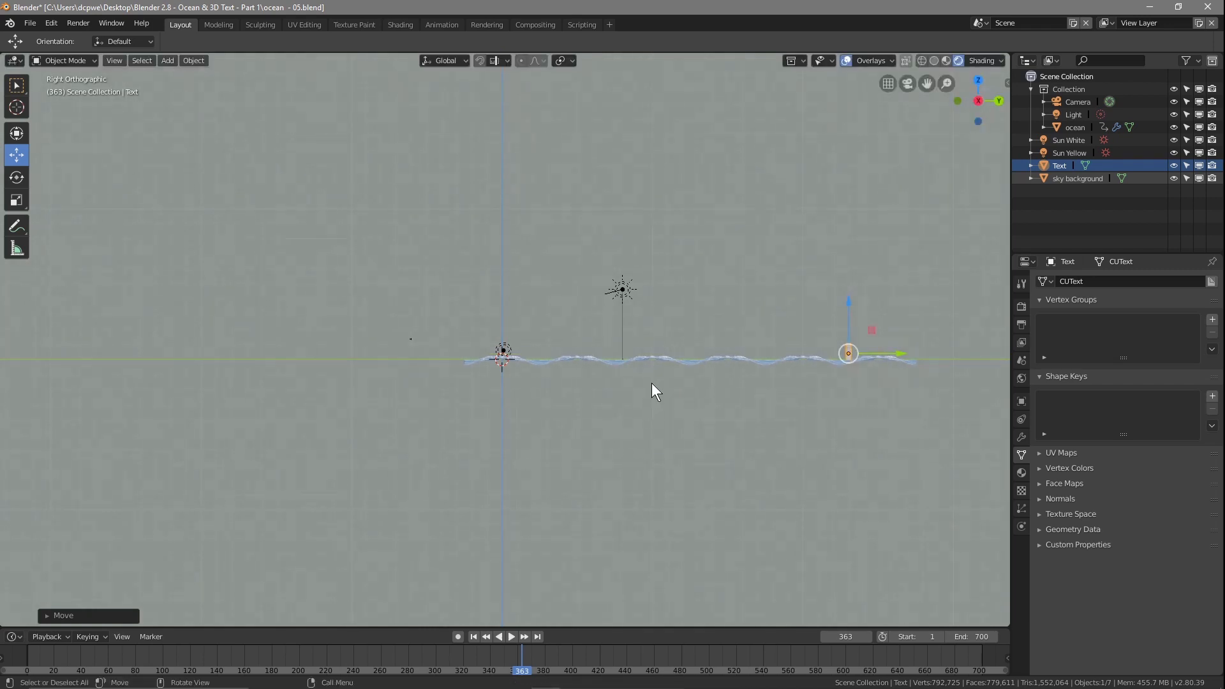
pyautogui.press('KP_0')
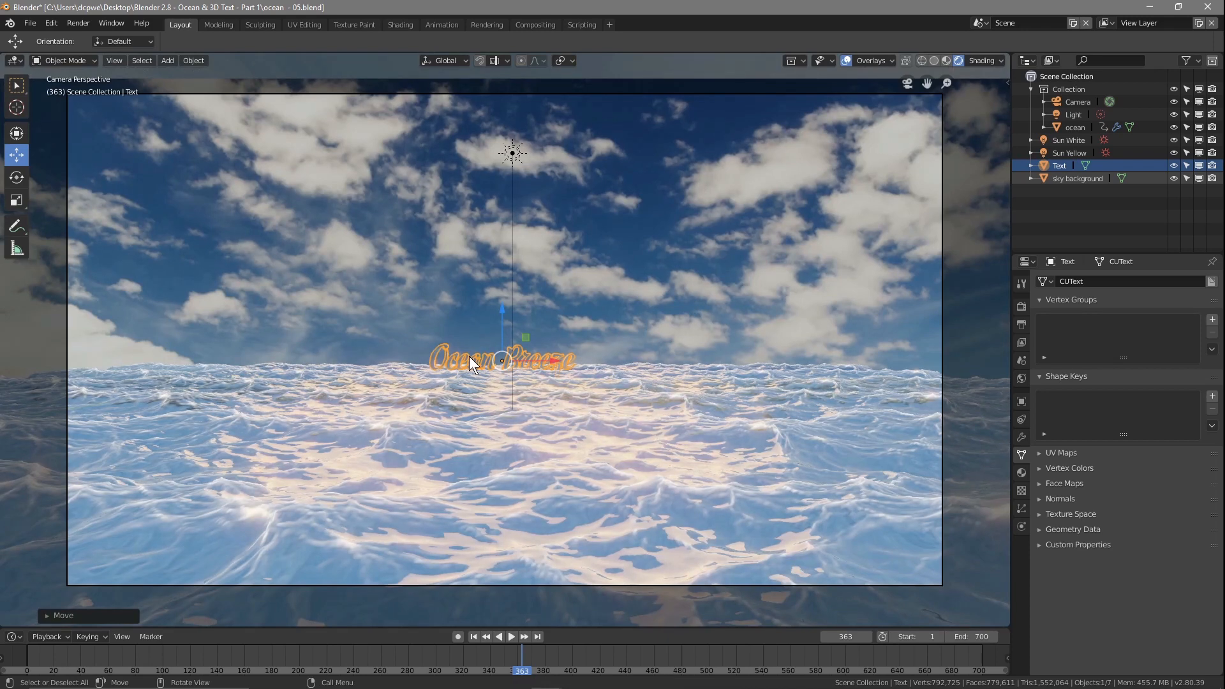
# Step: Set the camera's Y location to 130.3 m to bring it near the text, and test-render frame 363
pyautogui.click(1070, 102)
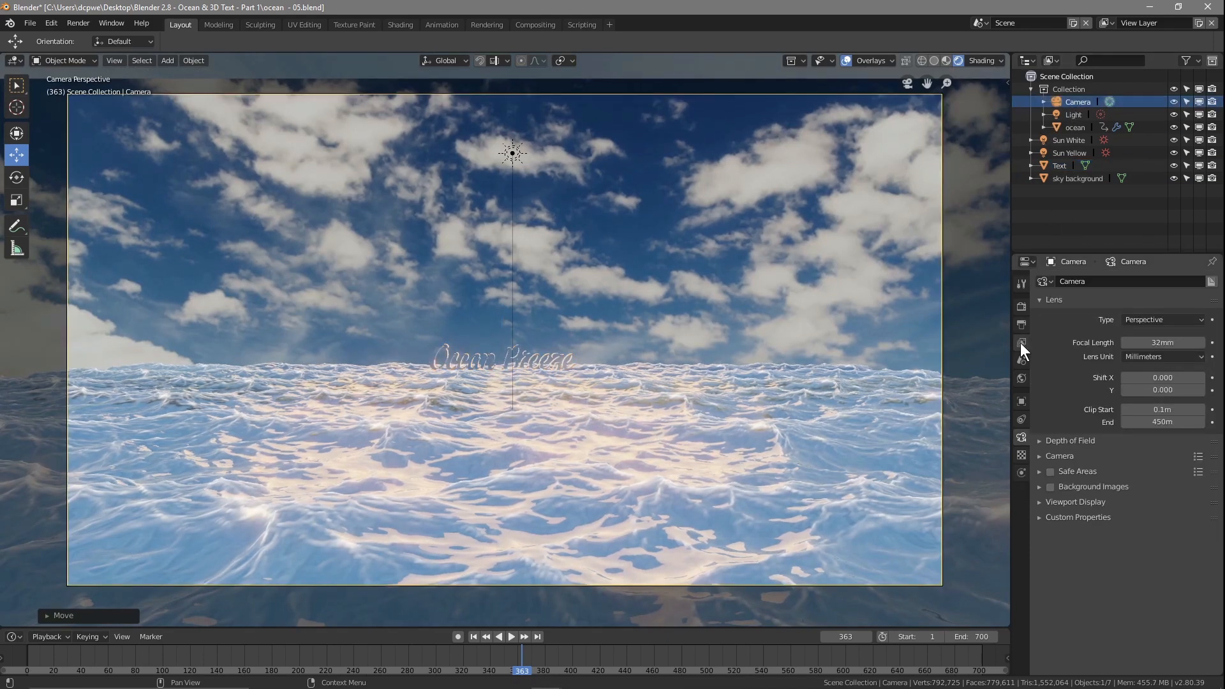
pyautogui.click(1021, 401)
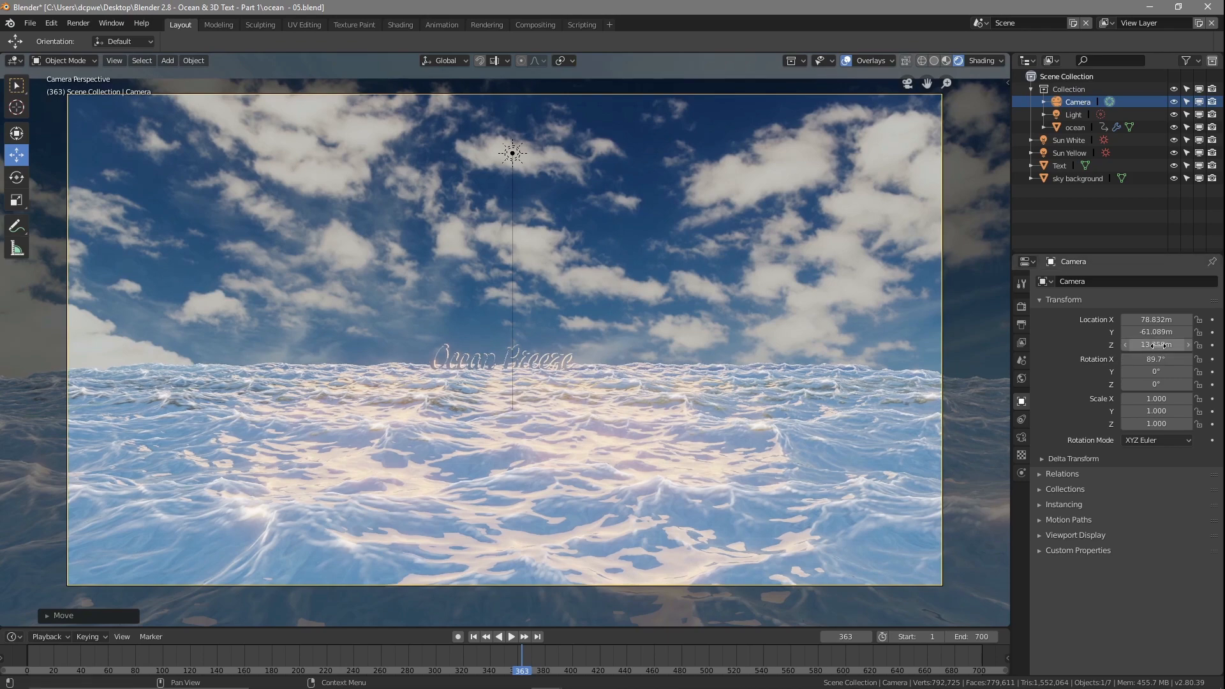
pyautogui.moveTo(1156, 332); pyautogui.dragTo(1215, 332)
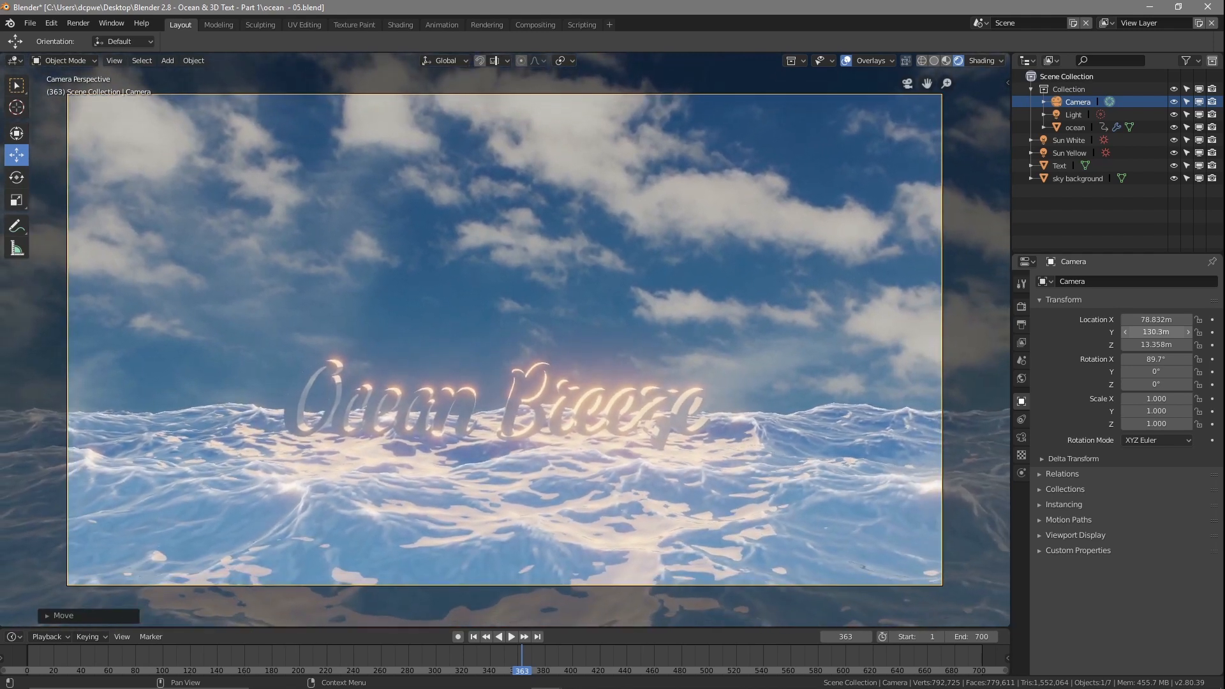
pyautogui.press('F12')
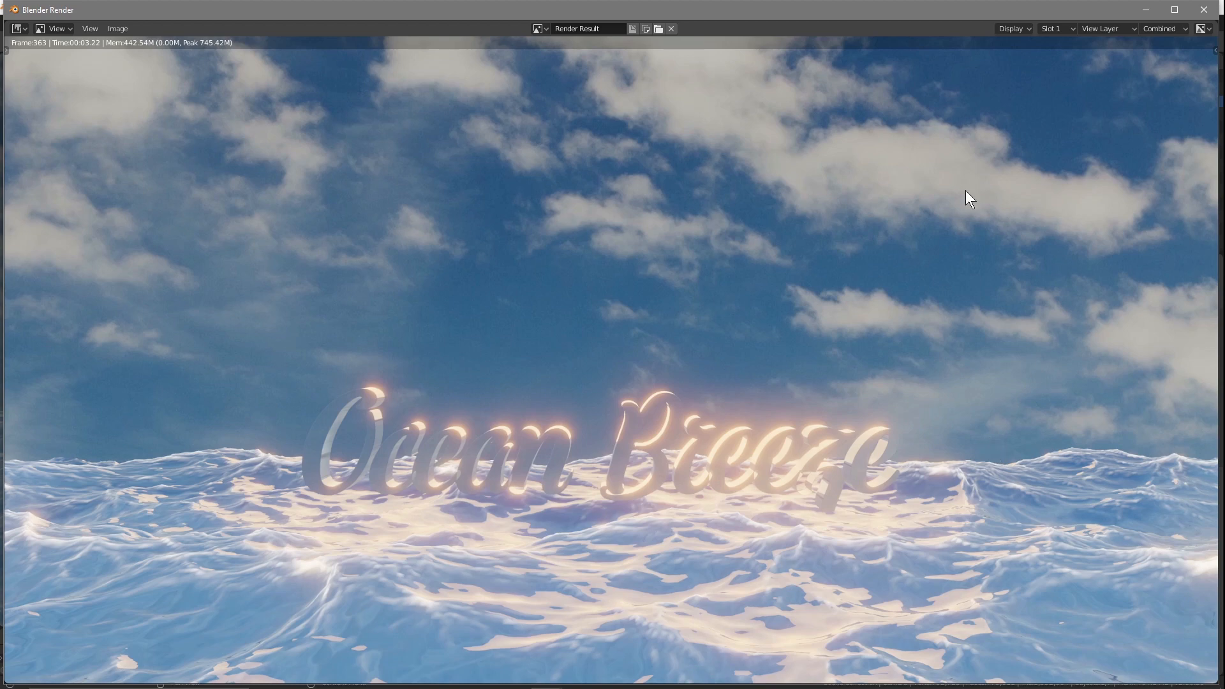
pyautogui.click(1203, 10)
pyautogui.click(601, 174)
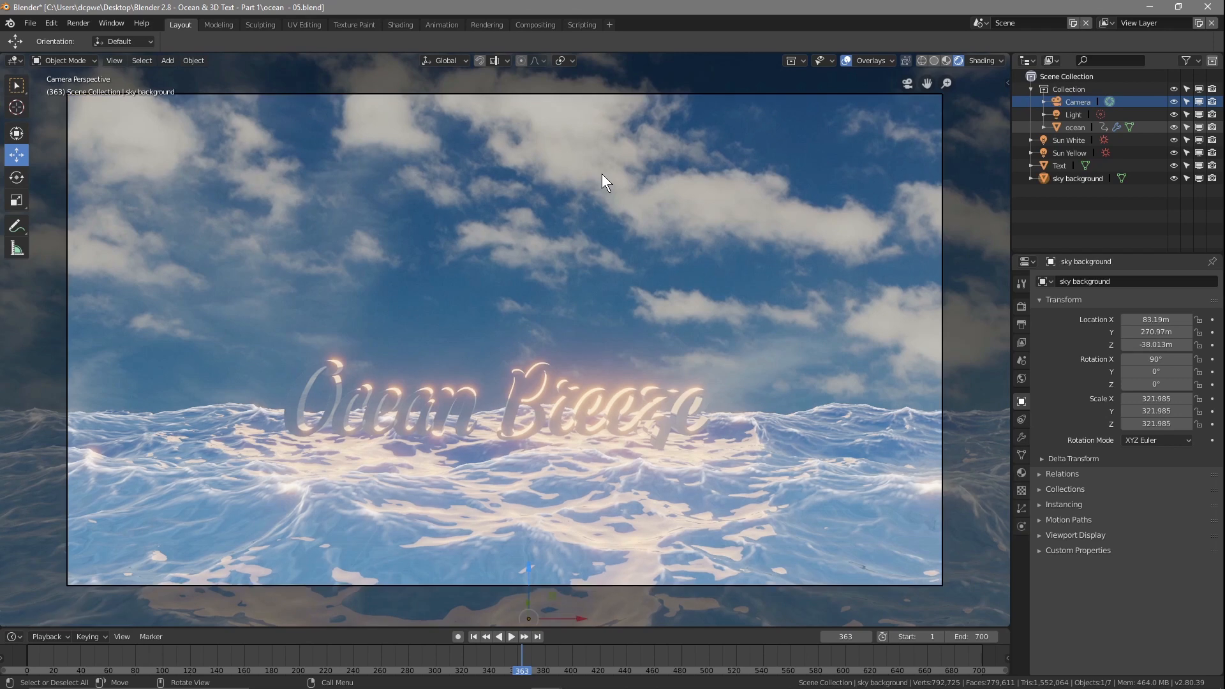
pyautogui.scroll(-4, 602, 173)
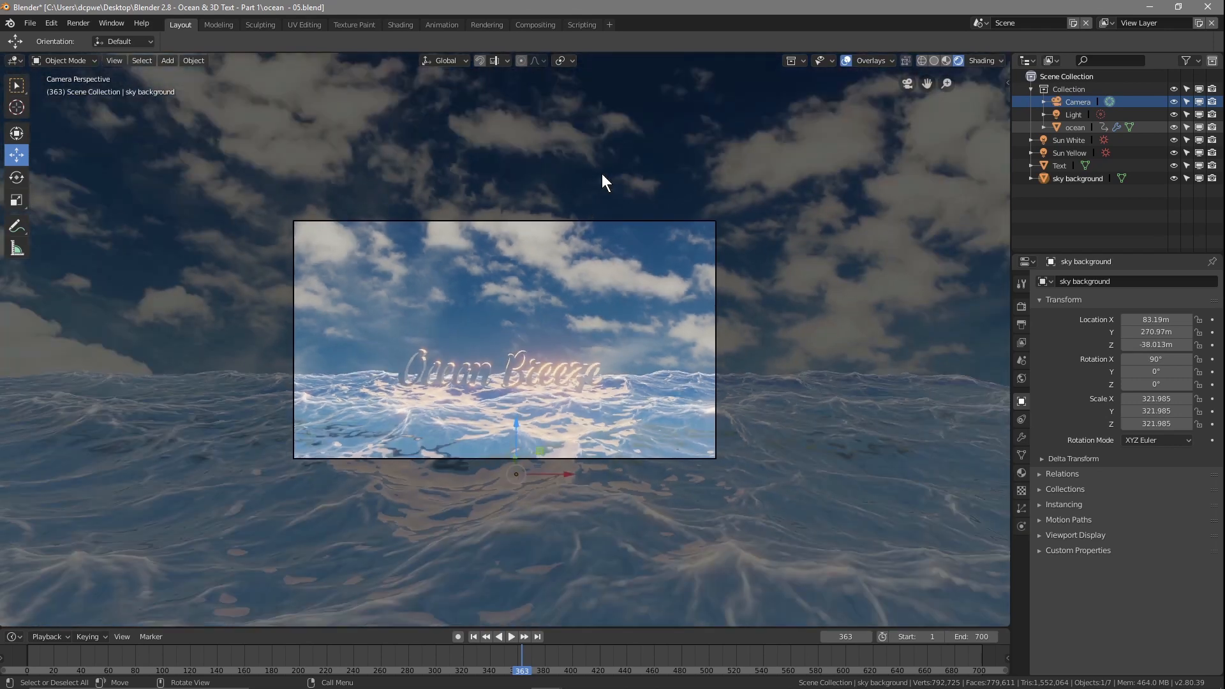
pyautogui.scroll(-3, 602, 174)
pyautogui.scroll(1, 602, 173)
pyautogui.press('a')
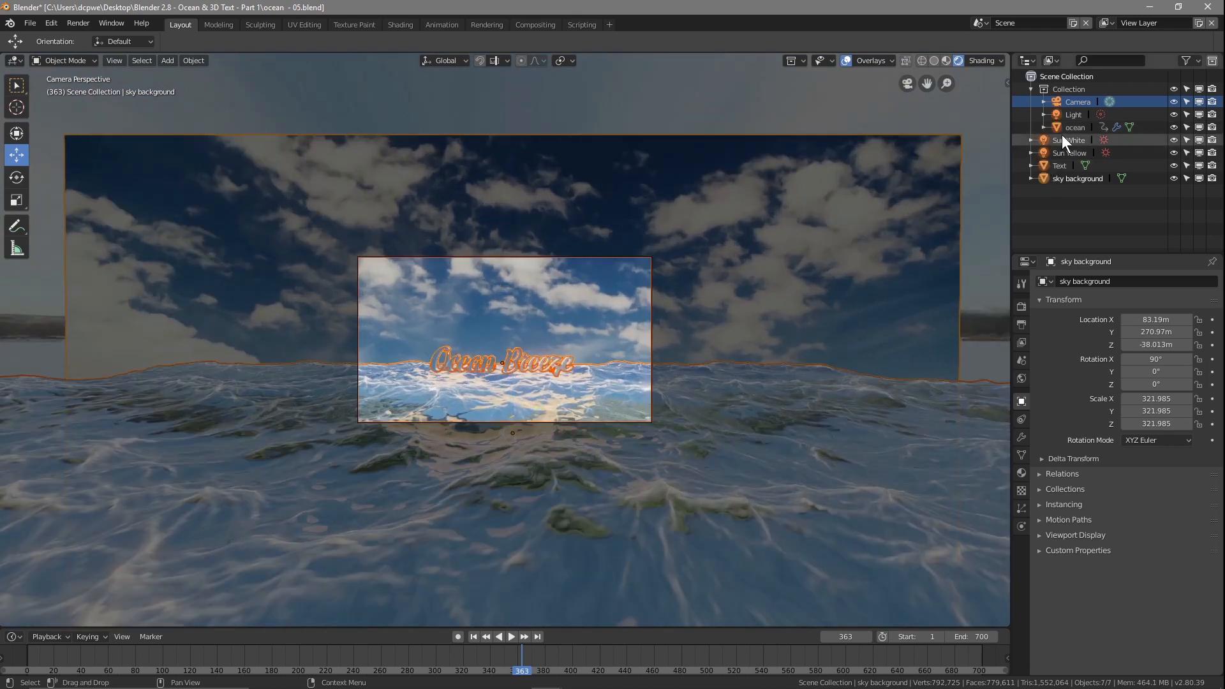
pyautogui.click(1063, 179)
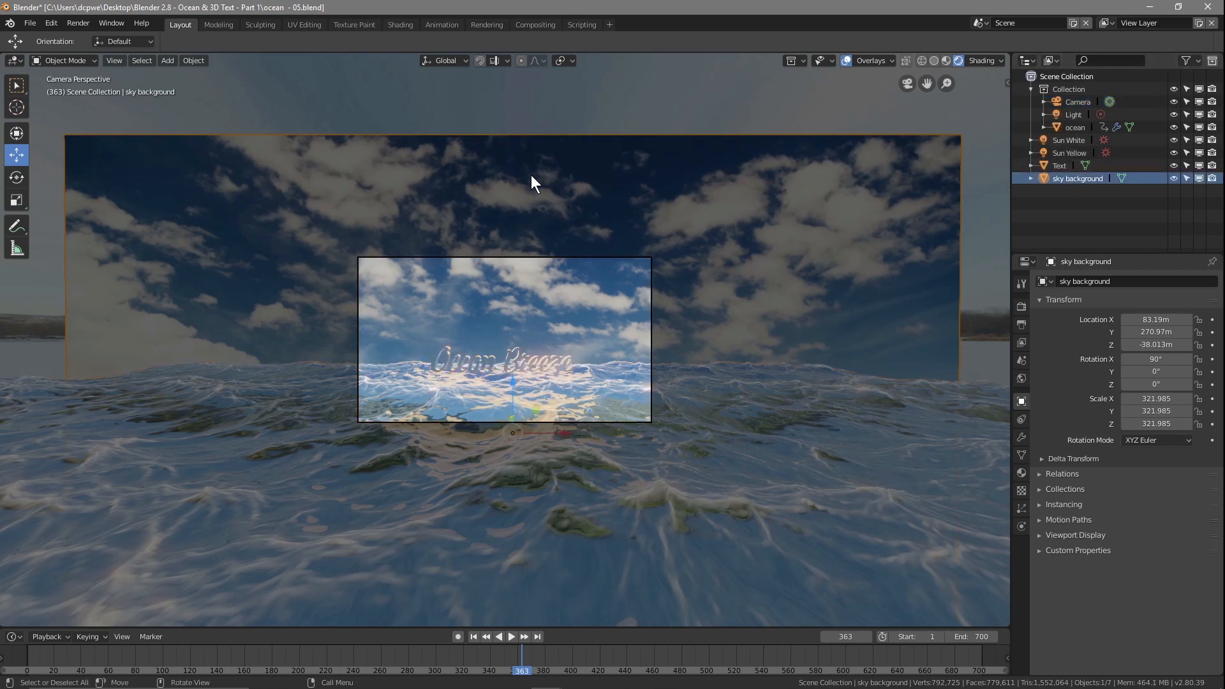
pyautogui.press('s')
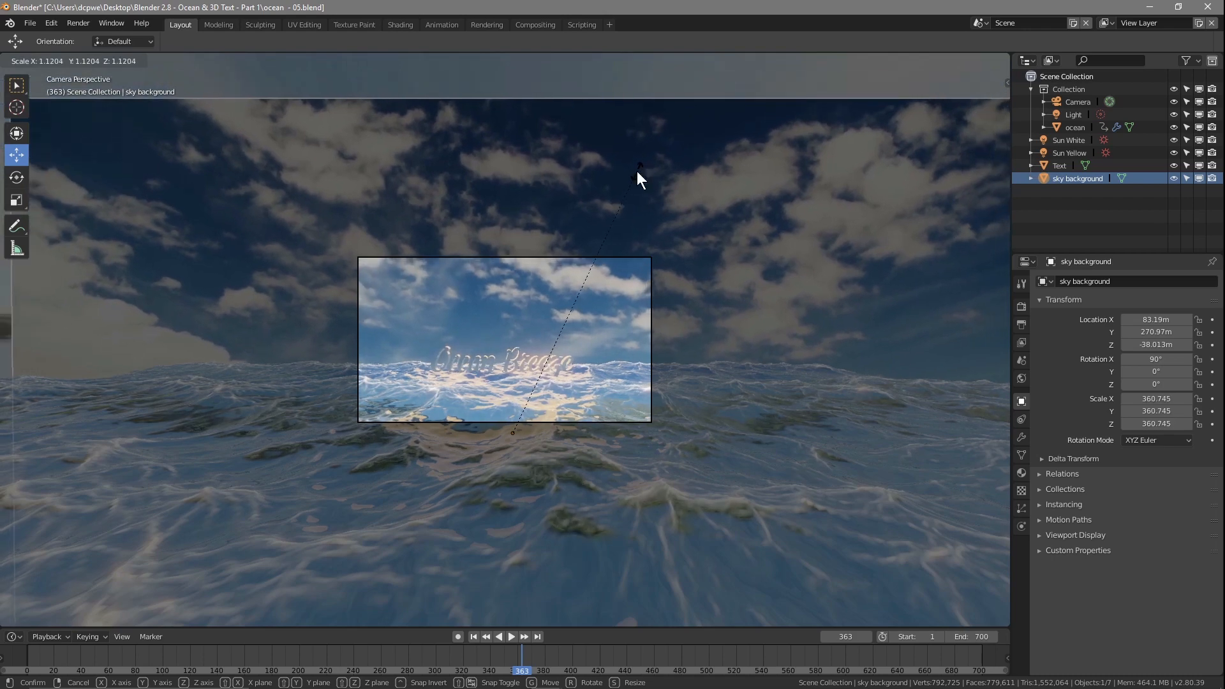
pyautogui.rightClick(637, 171)
pyautogui.scroll(5, 537, 380)
pyautogui.scroll(-1, 542, 379)
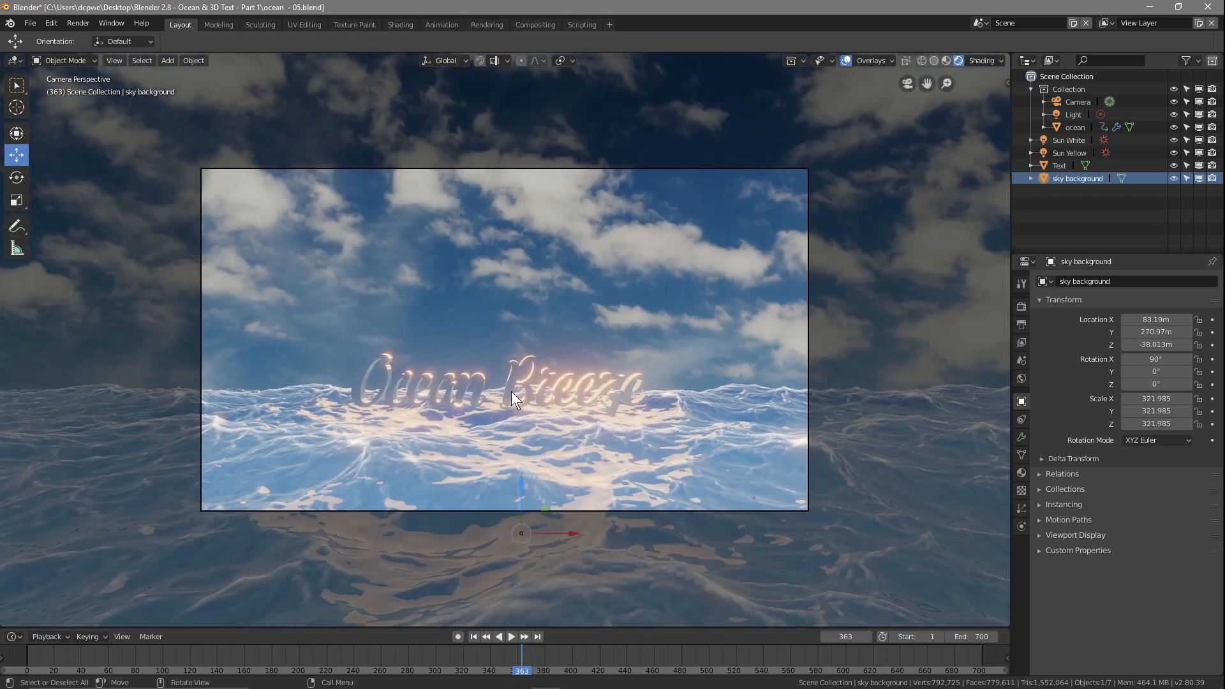
pyautogui.press('KP_3')
pyautogui.press('KP_0')
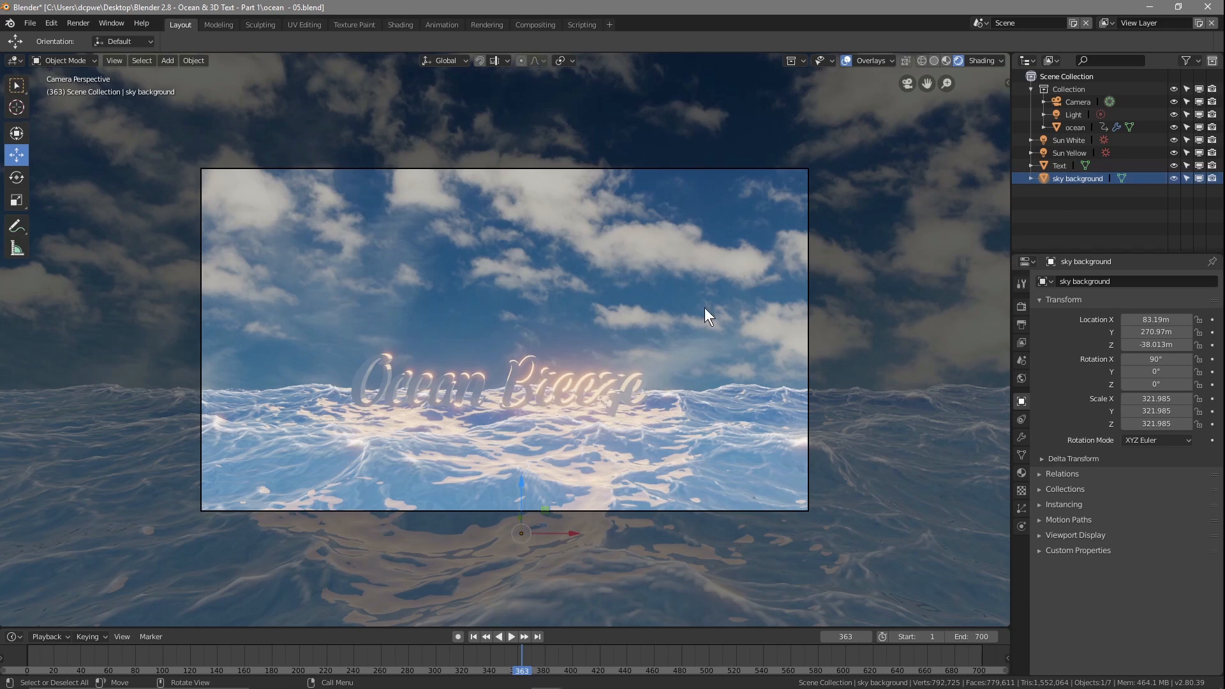
# Step: Set the camera's Z location to 6.2279 m and X rotation to 94.5°, and pull it back along Y to about -7.4 m
pyautogui.click(1074, 101)
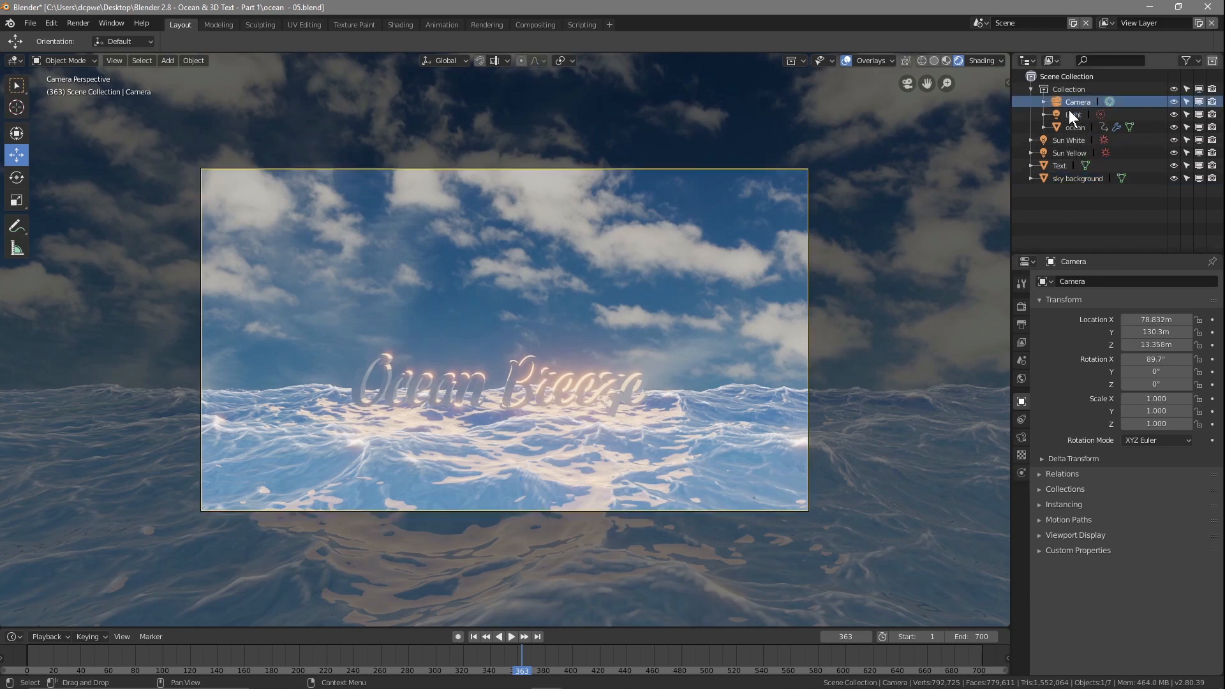
pyautogui.moveTo(1156, 359); pyautogui.dragTo(1110, 345)
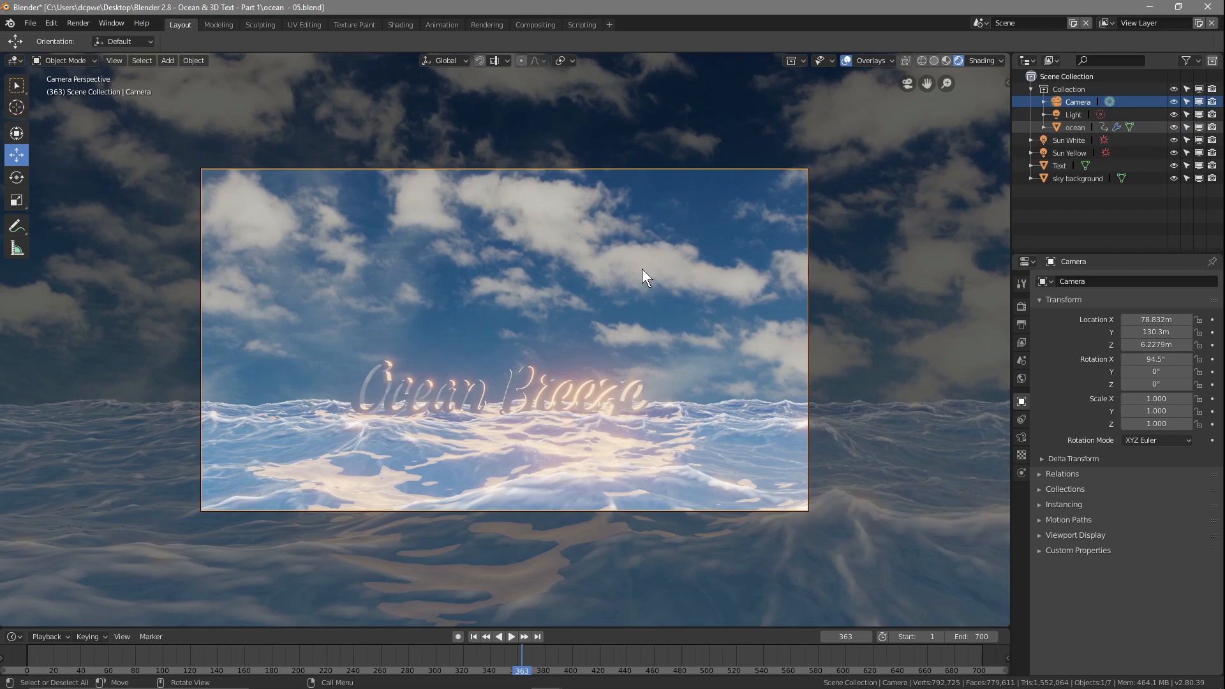
pyautogui.press('KP_7')
pyautogui.scroll(-5, 642, 269)
pyautogui.scroll(3, 561, 285)
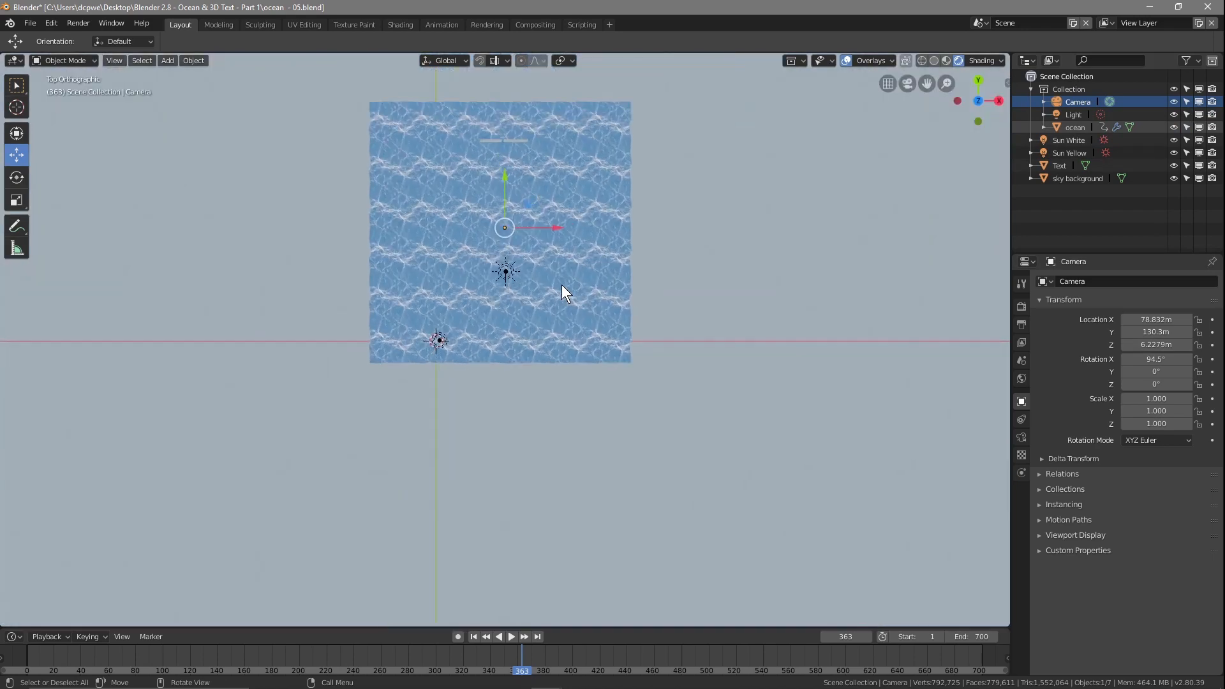
pyautogui.scroll(-1, 561, 285)
pyautogui.moveTo(502, 185); pyautogui.dragTo(504, 359)
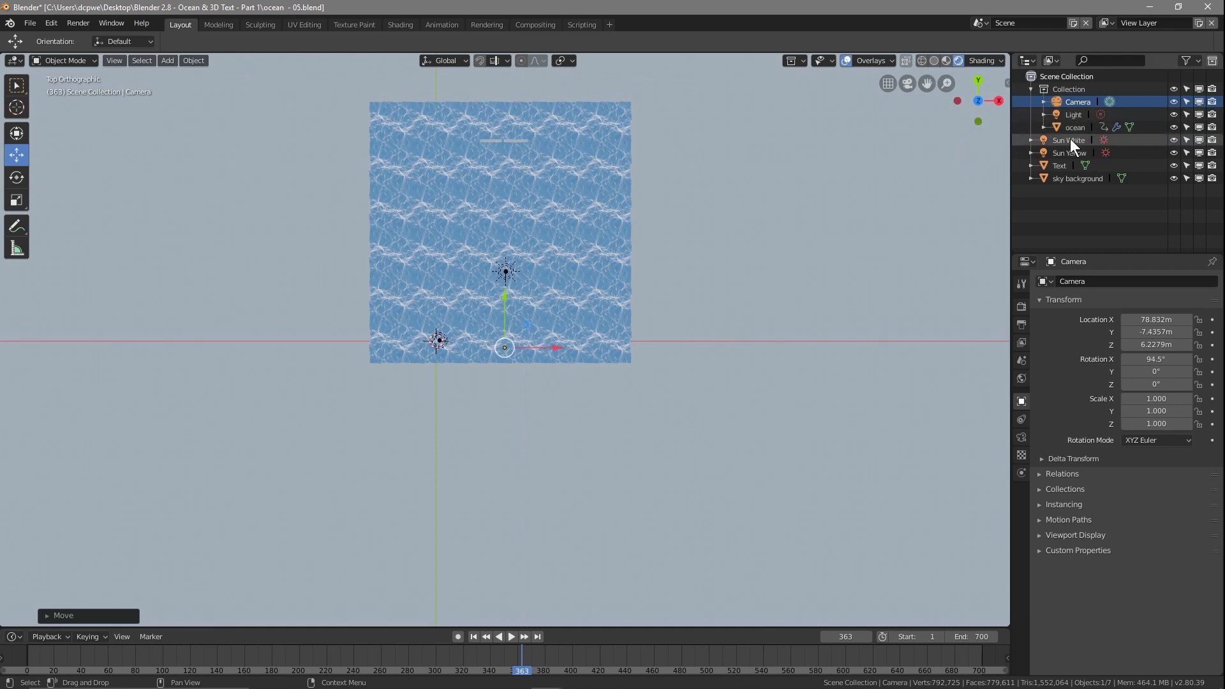
# Step: Move the Ocean Breeze text along Y toward the camera, to a Y location of 113.88 m
pyautogui.click(1062, 166)
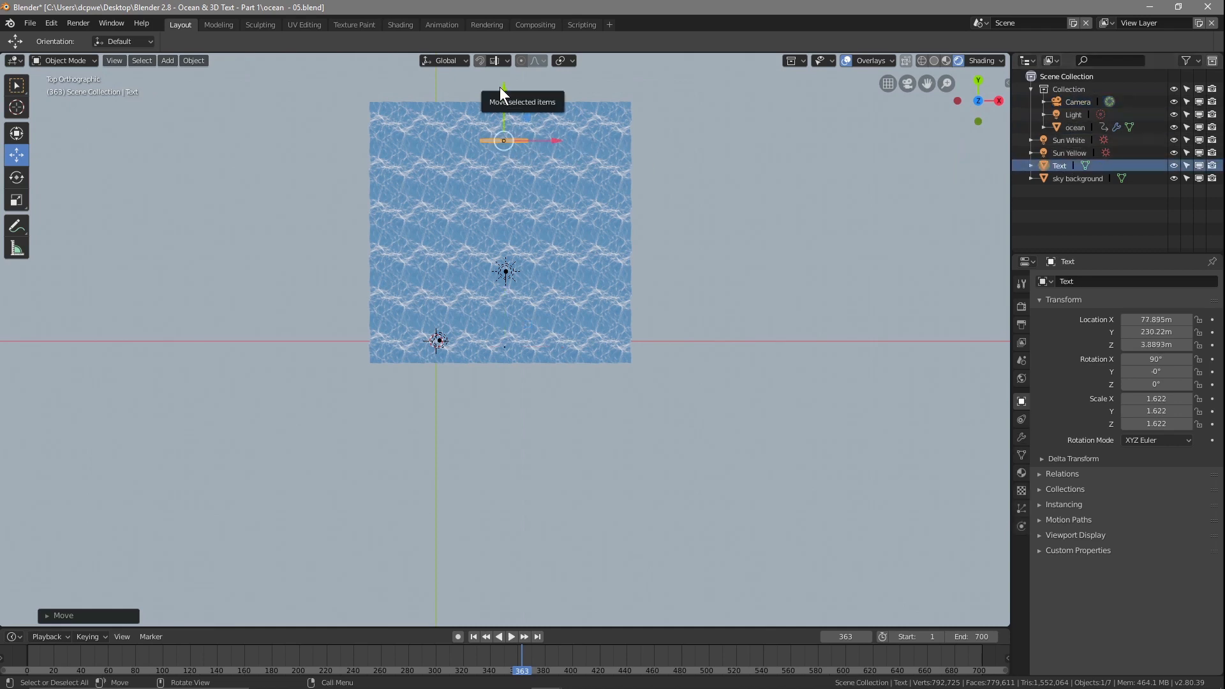
pyautogui.moveTo(499, 87); pyautogui.dragTo(491, 187)
pyautogui.press('KP_0')
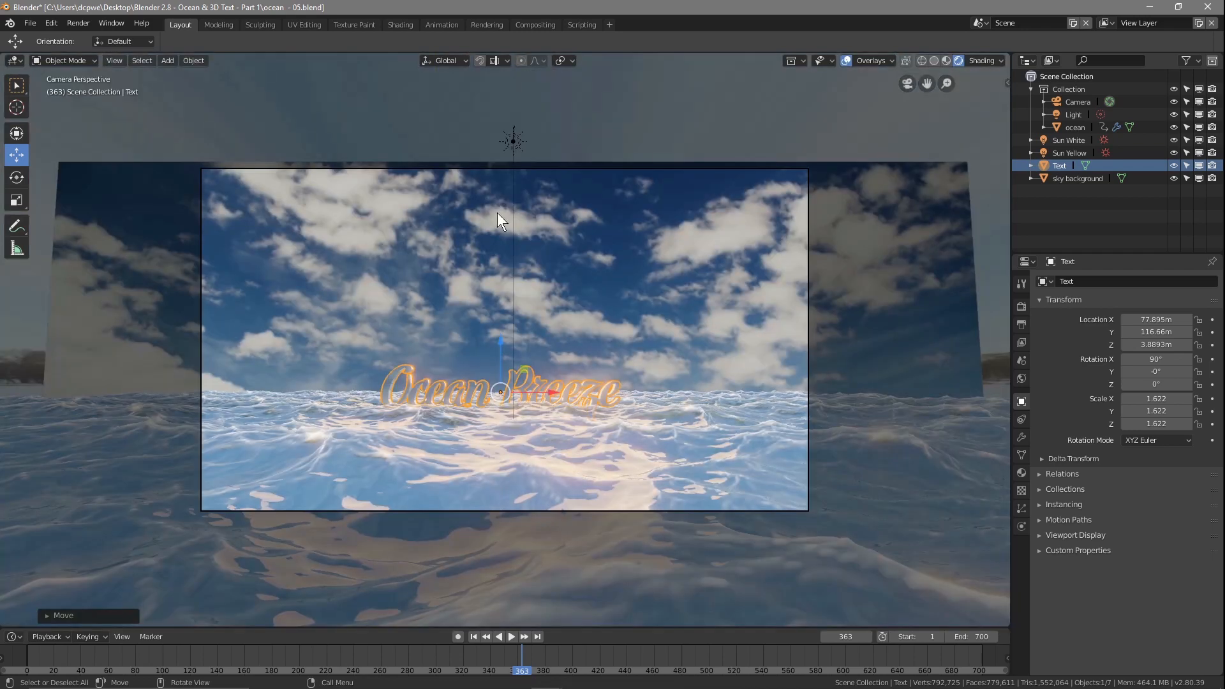
pyautogui.scroll(-1, 548, 385)
pyautogui.scroll(2, 548, 385)
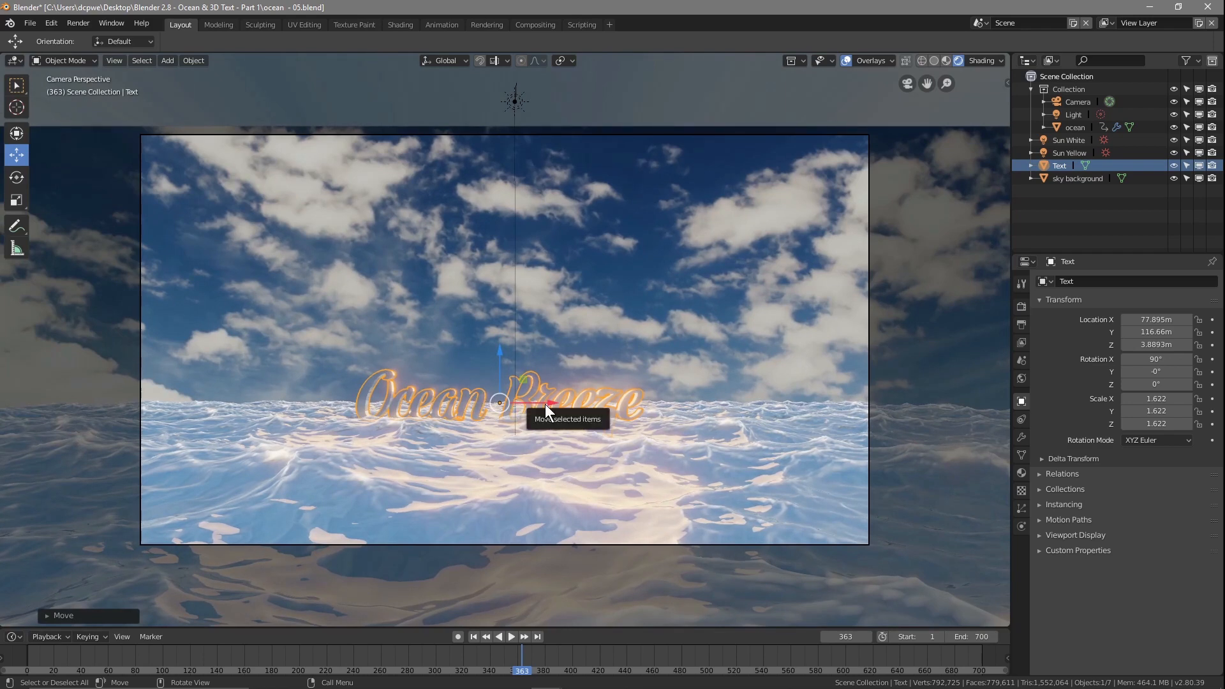
pyautogui.scroll(-1, 544, 404)
pyautogui.scroll(-3, 572, 415)
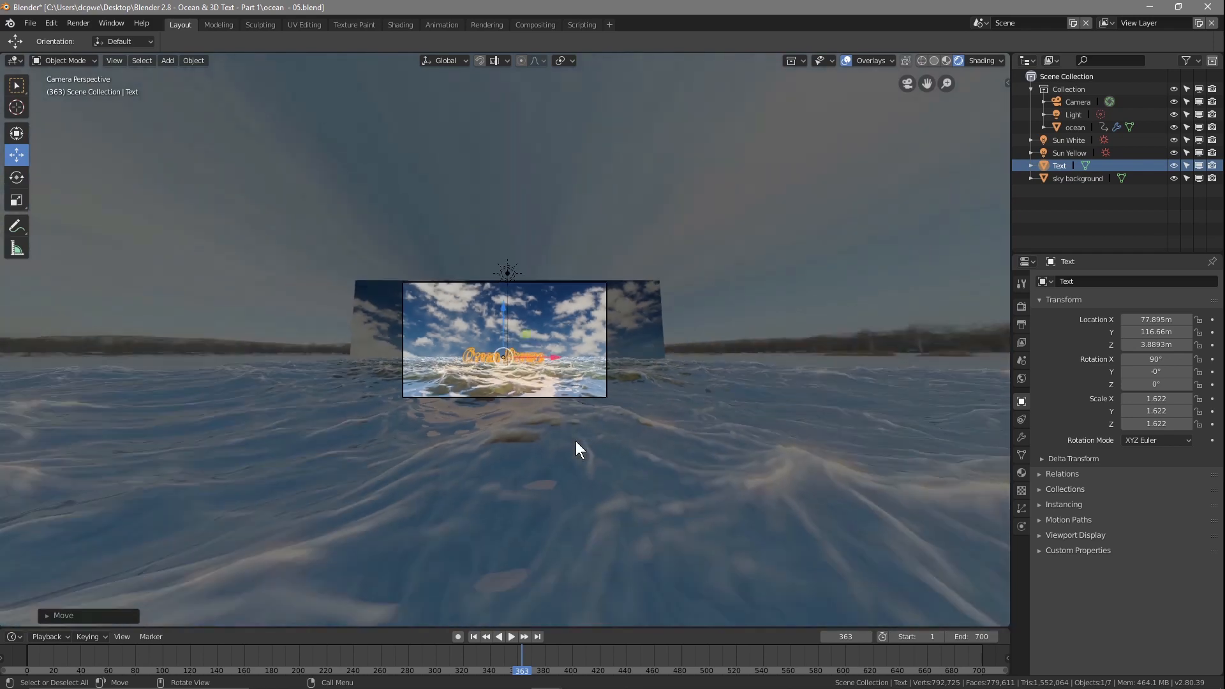
pyautogui.scroll(4, 576, 441)
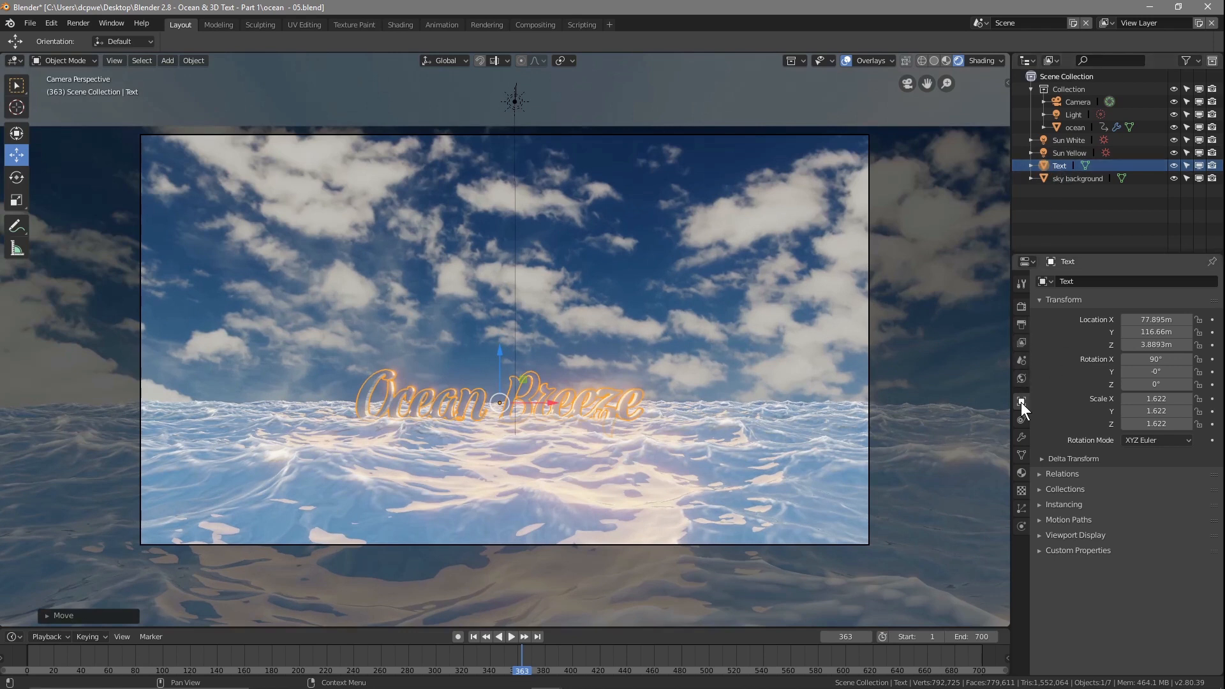
pyautogui.moveTo(1156, 332); pyautogui.dragTo(1129, 332)
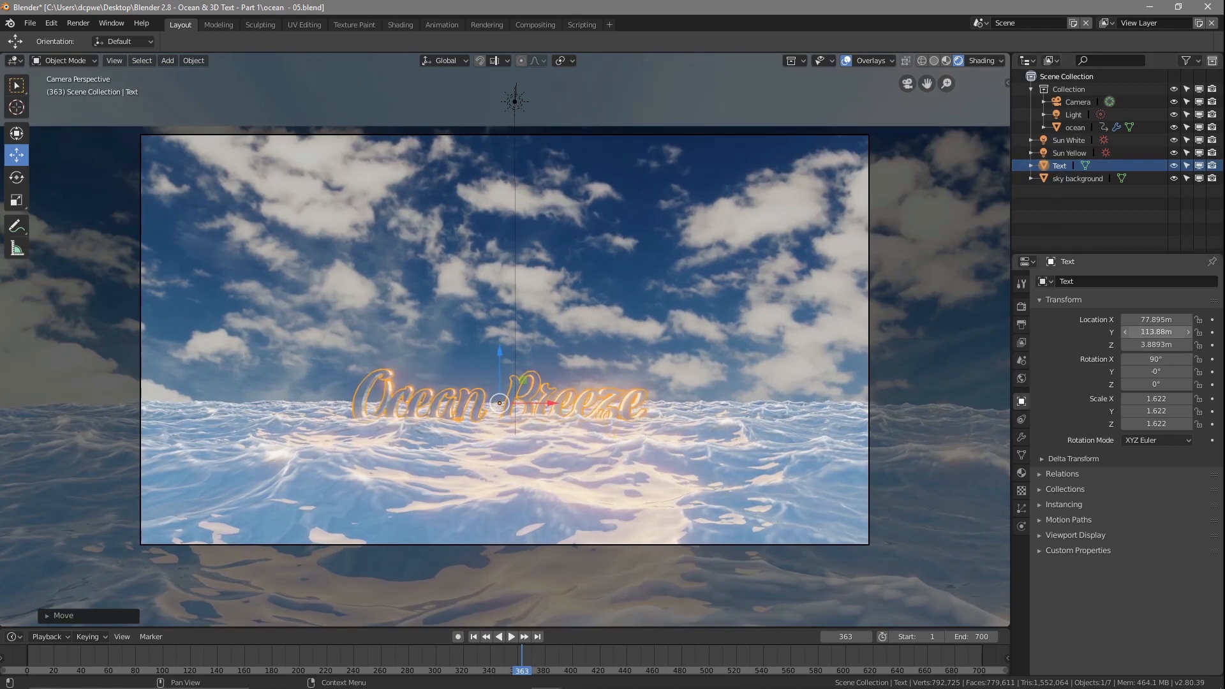
# Step: Pull the camera back to Y -48.216 m and raise the sky background to Z -7.515 m so it fills the frame
pyautogui.click(1077, 102)
pyautogui.moveTo(1148, 333); pyautogui.dragTo(1079, 333)
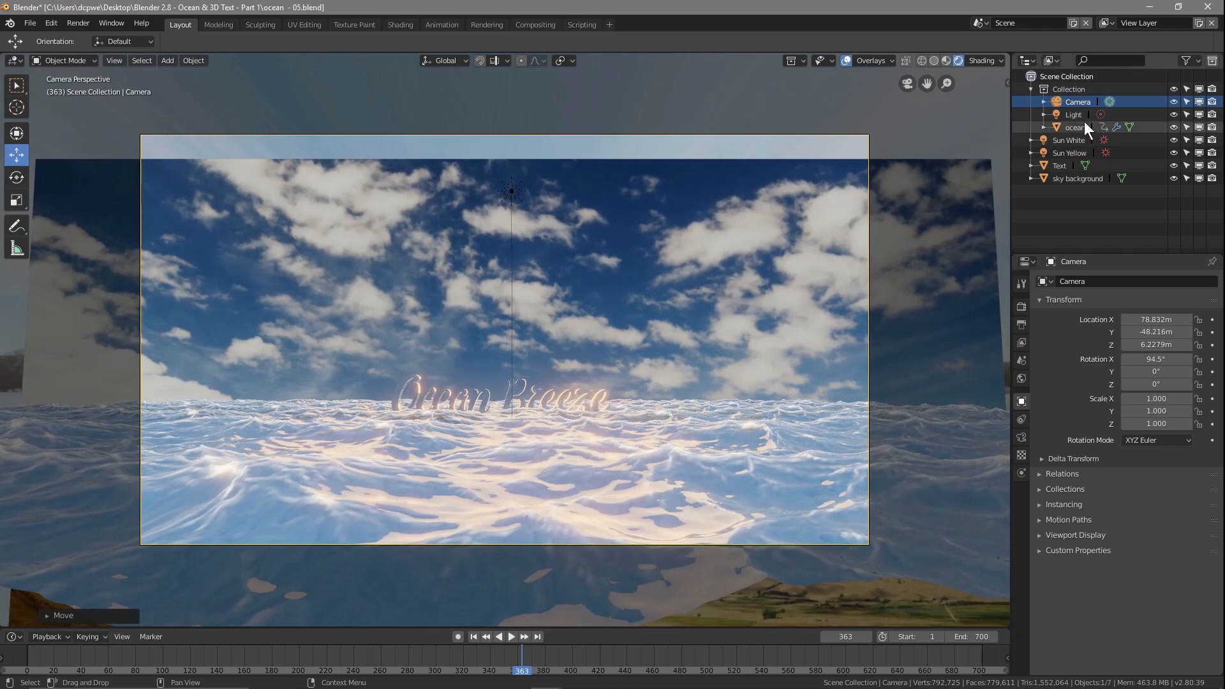
pyautogui.click(1060, 178)
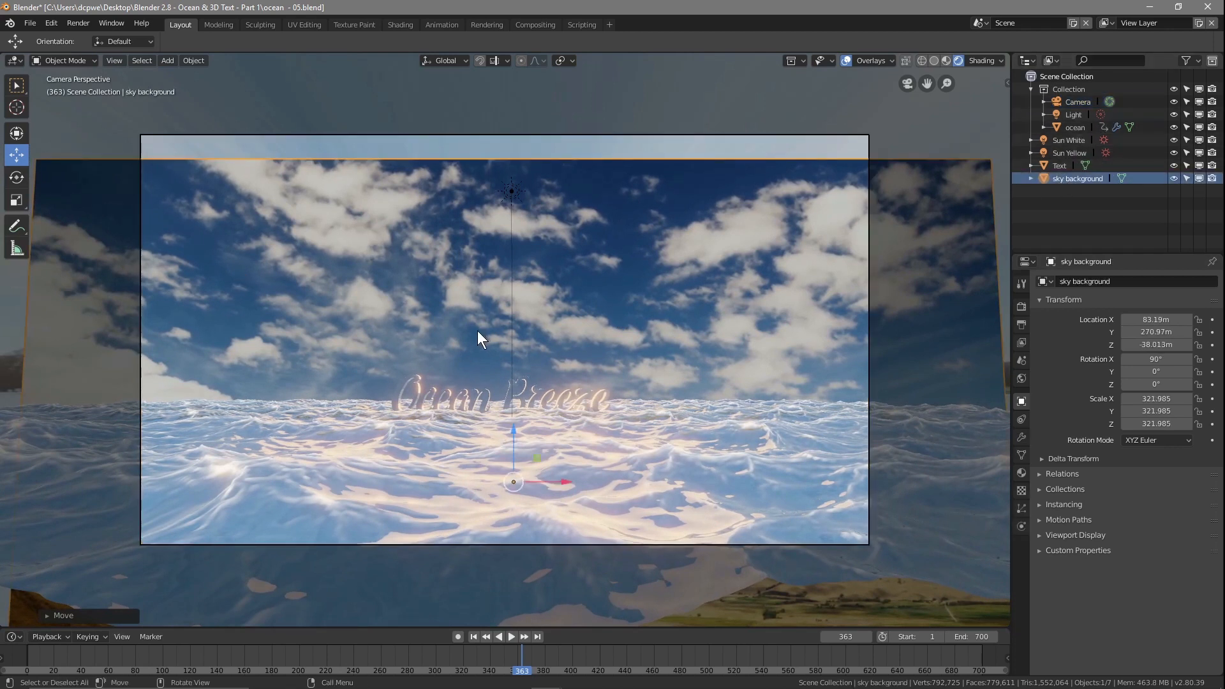
pyautogui.moveTo(510, 435); pyautogui.dragTo(510, 367)
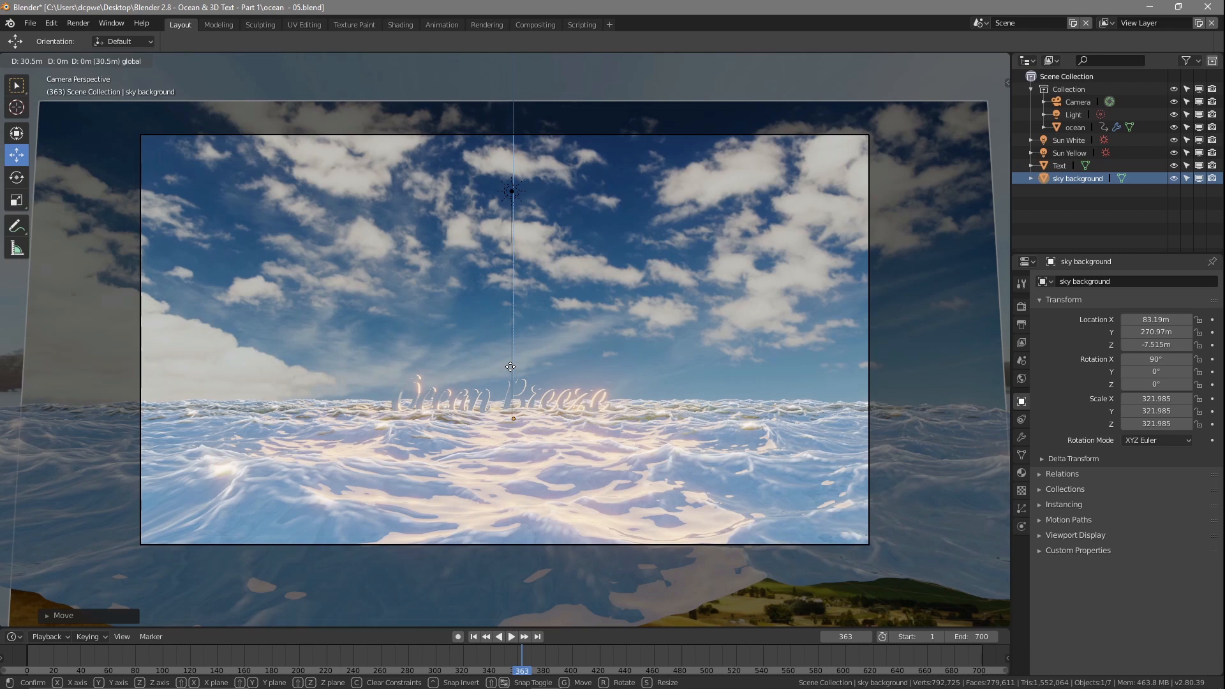
pyautogui.moveTo(510, 367); pyautogui.dragTo(510, 367)
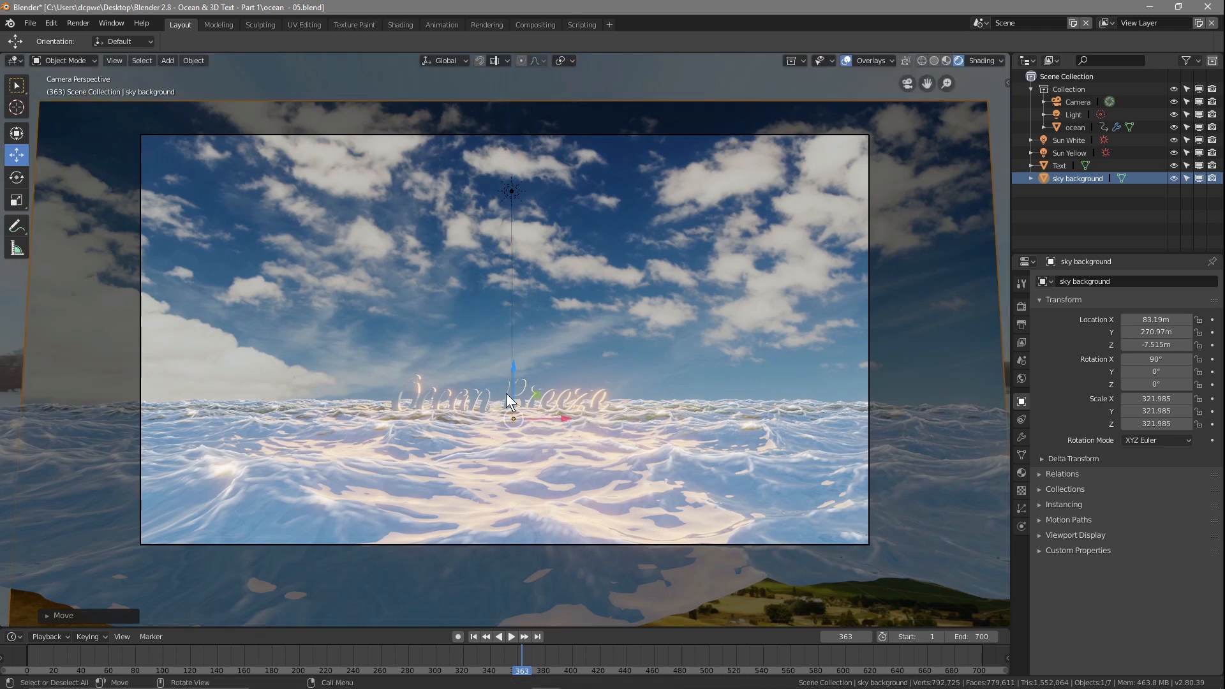
# Step: Set the Ocean Breeze text to Y 42.783 m and Z 3.4457 m, and the camera to Z 9.8279 m with X rotation 89.8°
pyautogui.click(1051, 165)
pyautogui.moveTo(1156, 332); pyautogui.dragTo(1118, 332)
pyautogui.moveTo(493, 354); pyautogui.dragTo(498, 351)
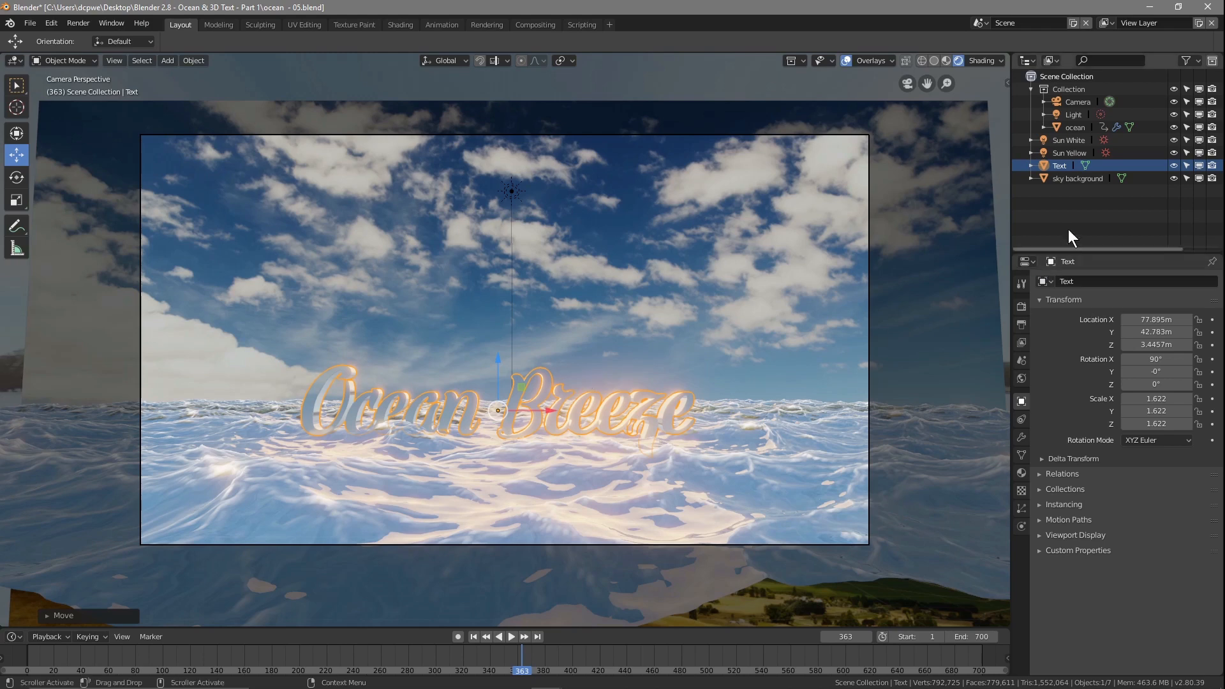
pyautogui.click(1074, 102)
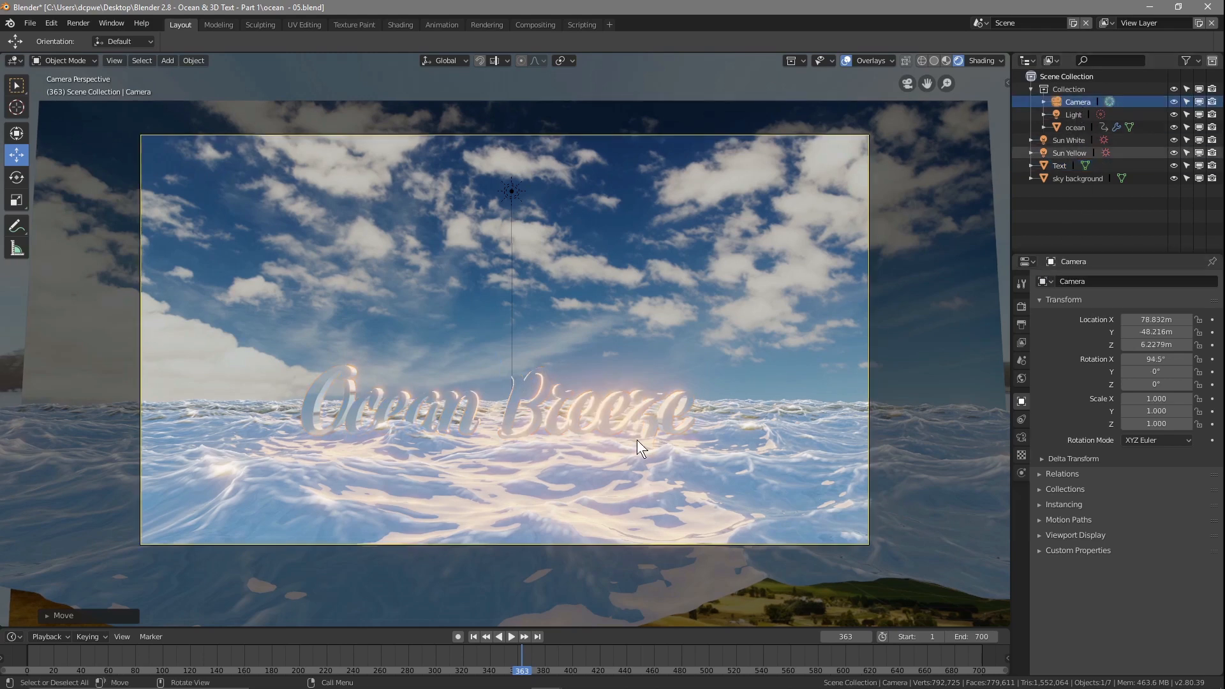
pyautogui.moveTo(1156, 359); pyautogui.dragTo(1179, 345)
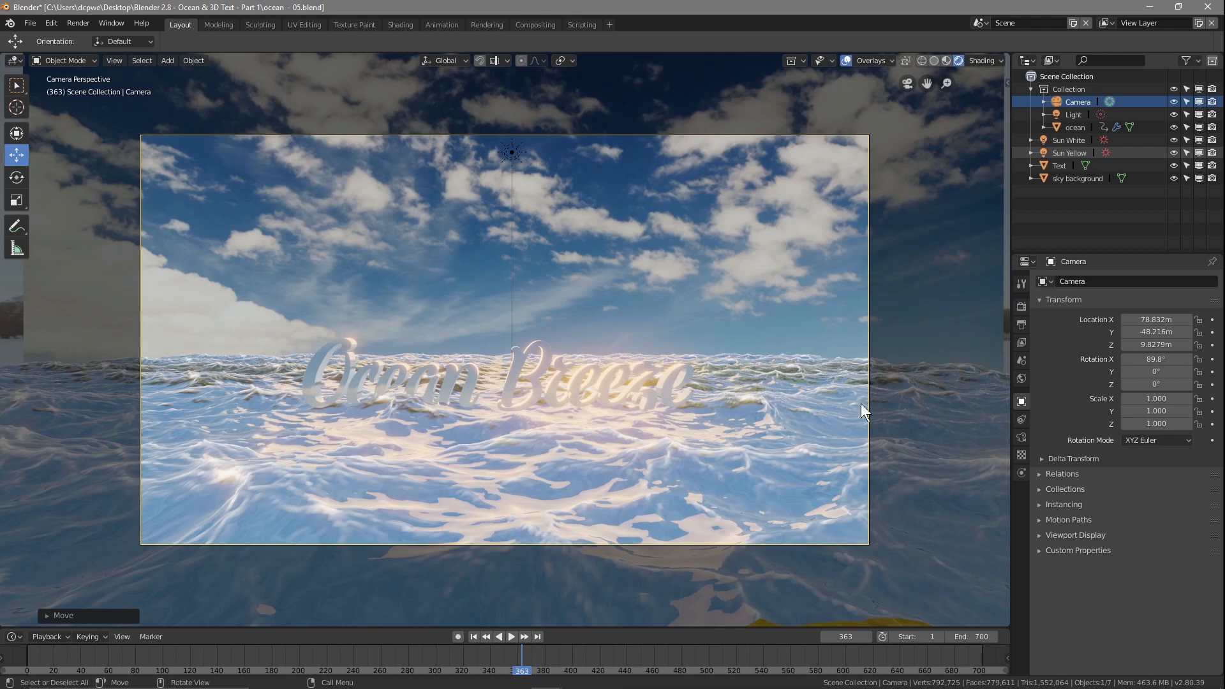
# Step: Select the ocean and save the scene as a new version named "ocean - 06.blend" in the same folder
pyautogui.click(1073, 125)
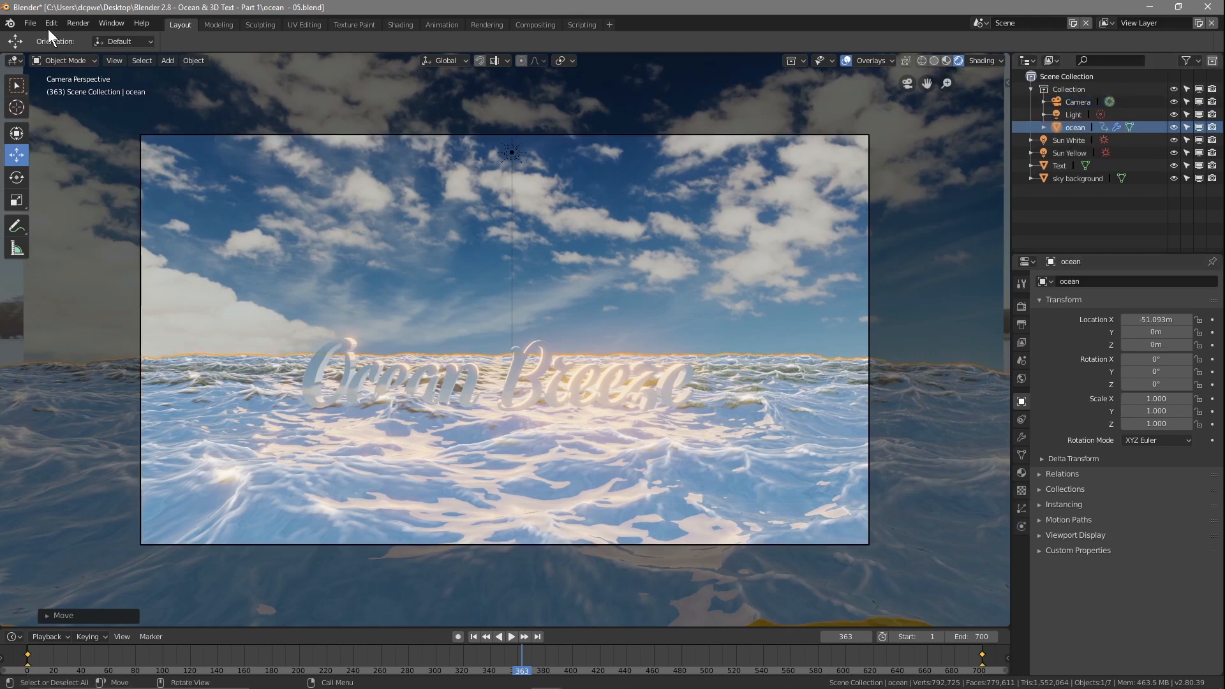
pyautogui.click(30, 23)
pyautogui.click(48, 132)
pyautogui.click(205, 198)
pyautogui.click(200, 92)
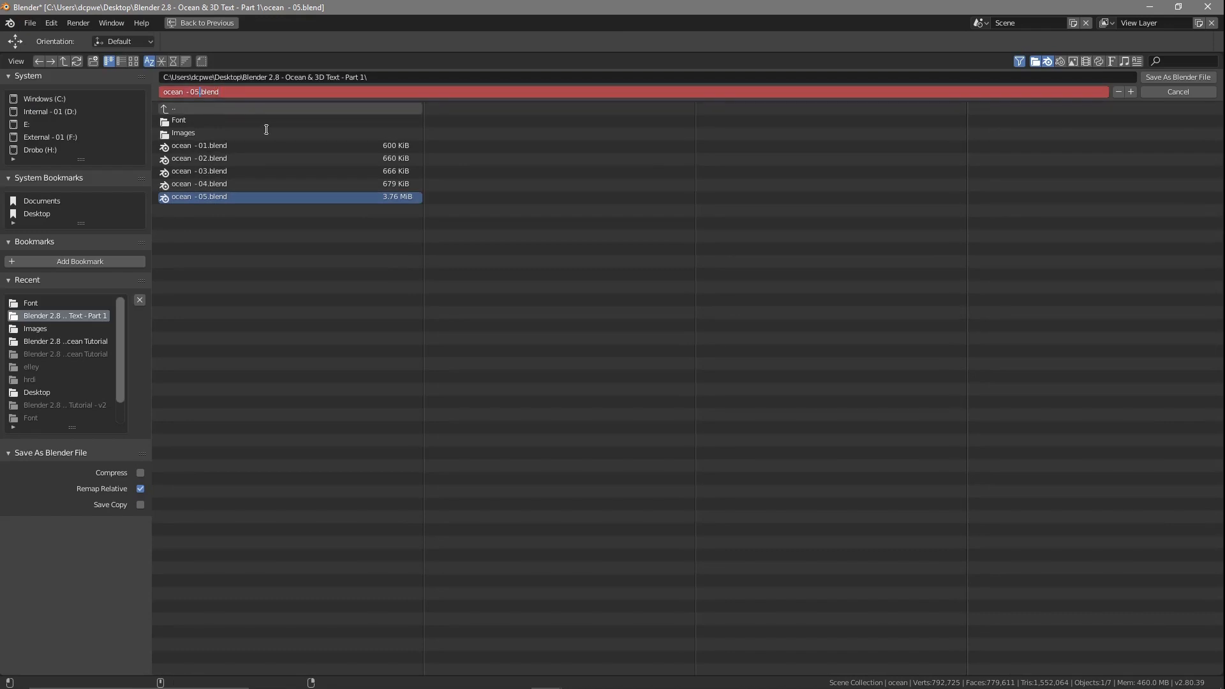
pyautogui.press('BackSpace')
pyautogui.write('6')
pyautogui.click(1173, 78)
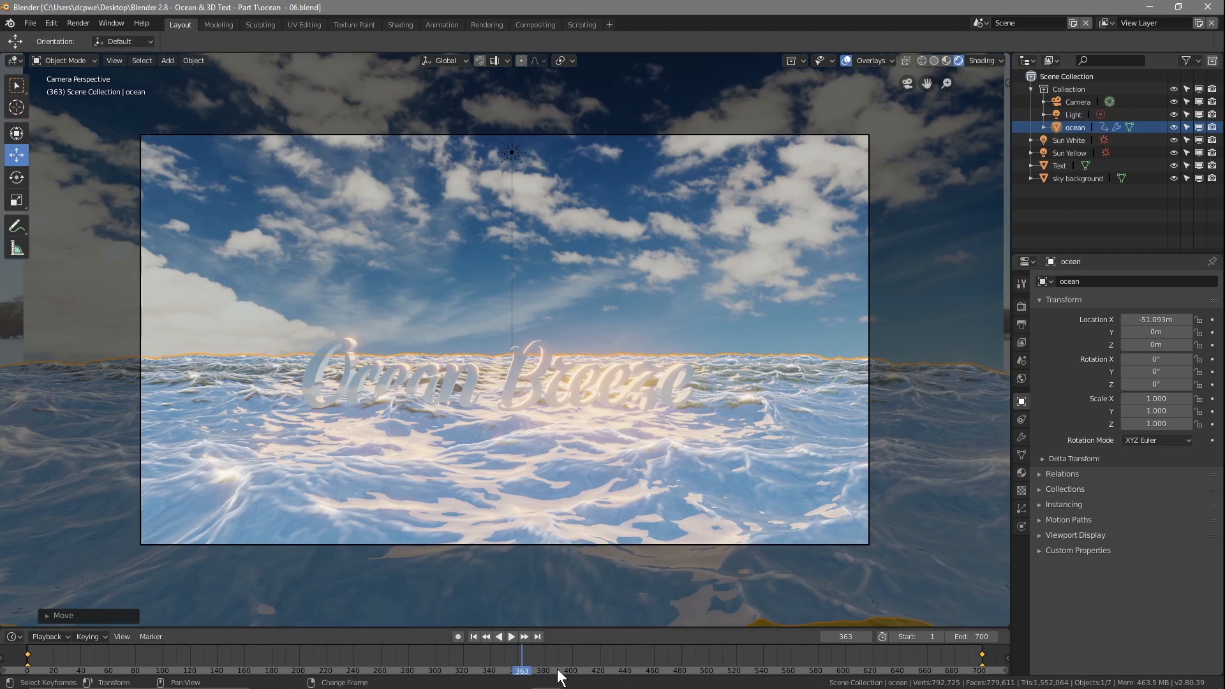
# Step: Scrub to frame 367 and play the animation briefly to check the waves around the text
pyautogui.moveTo(528, 669); pyautogui.dragTo(681, 669, button='right')
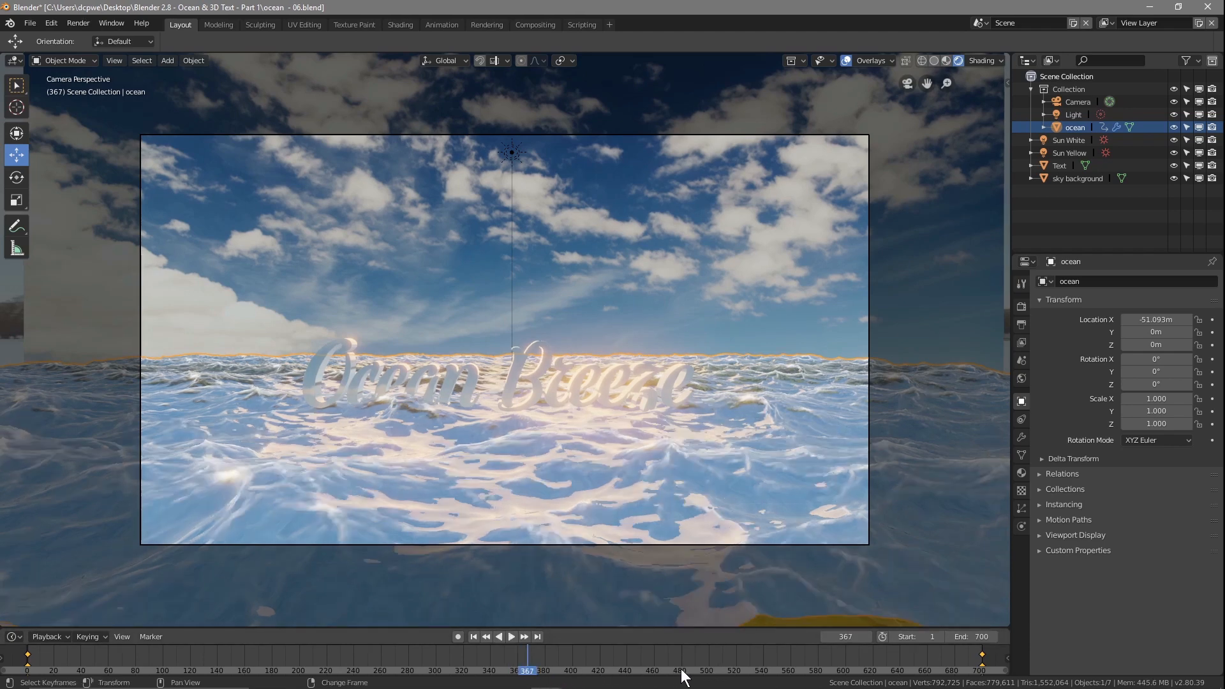
pyautogui.press('space')
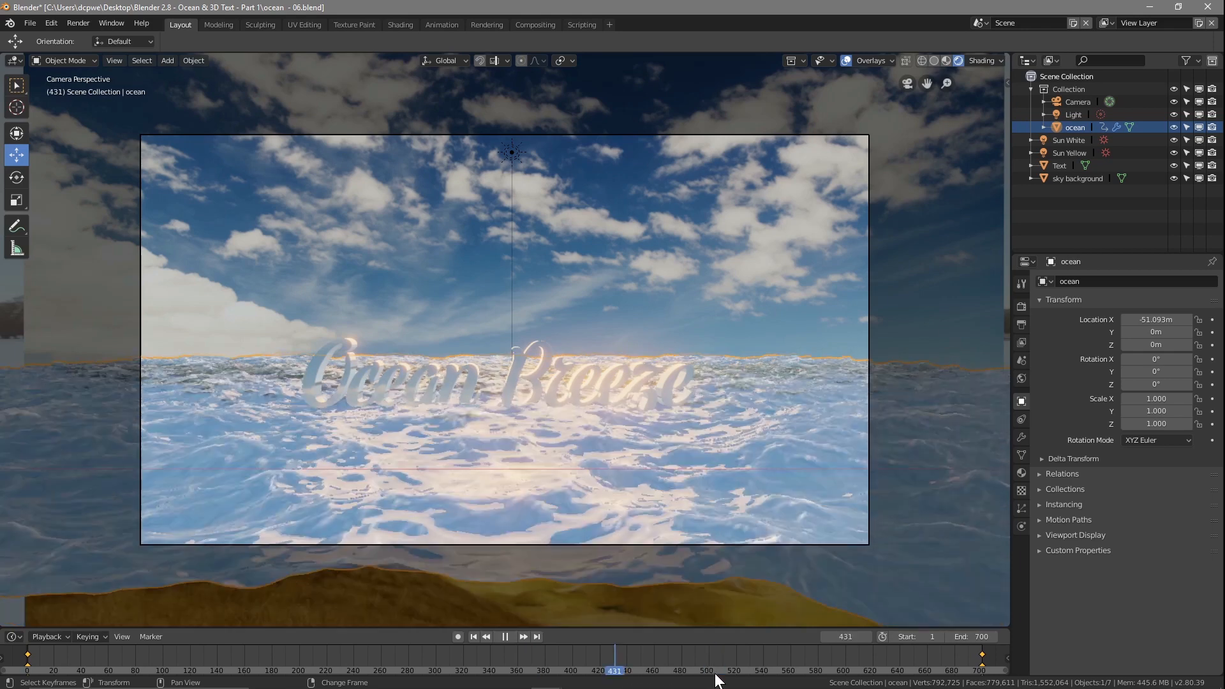
pyautogui.press('space')
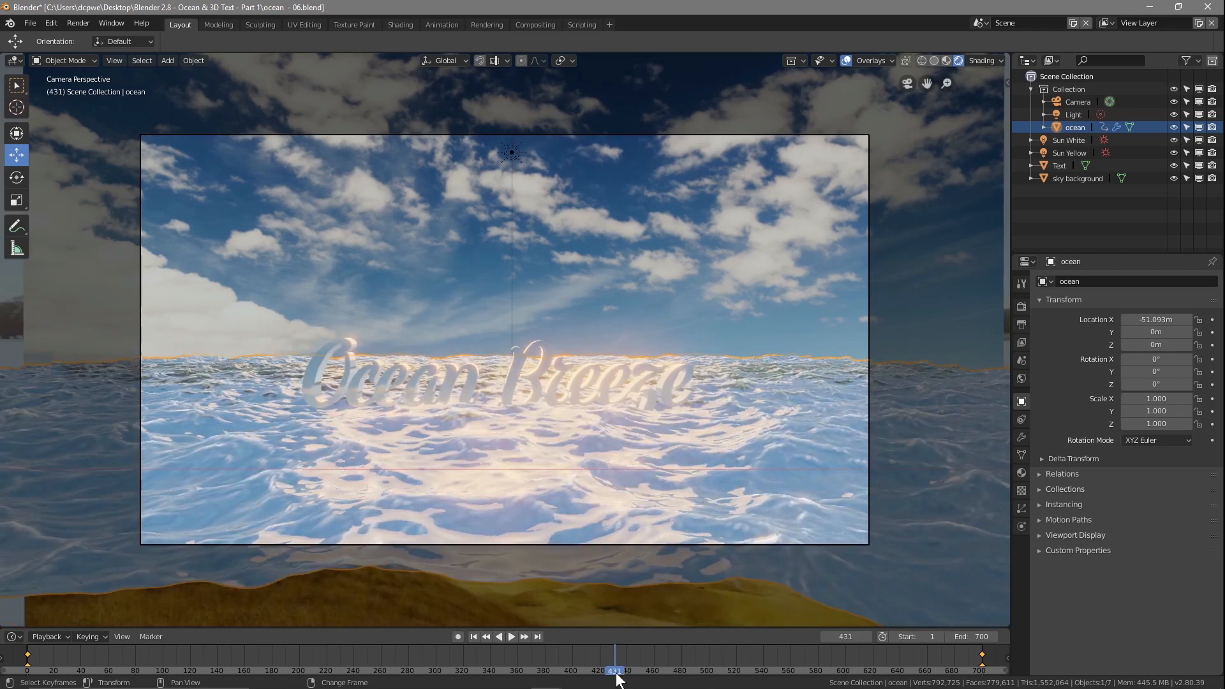
pyautogui.press('Right')
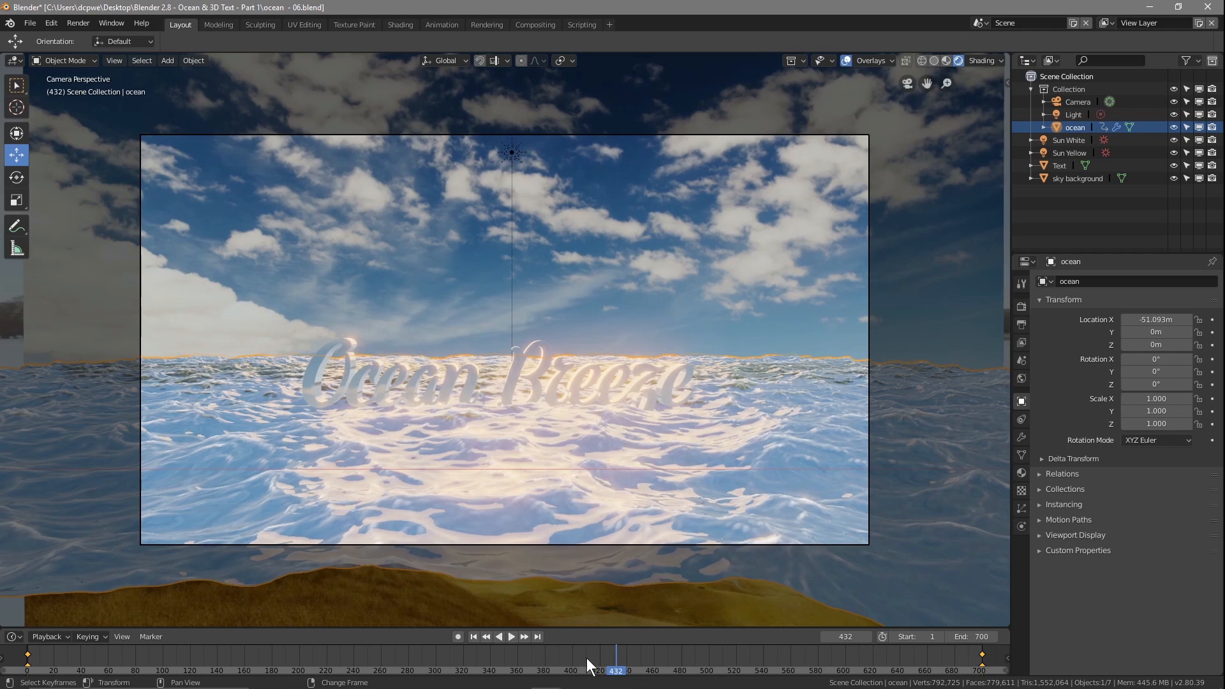
# Step: Go to frame 380, raise the Ocean modifier's resolution to 20, and render the frame
pyautogui.click(545, 658)
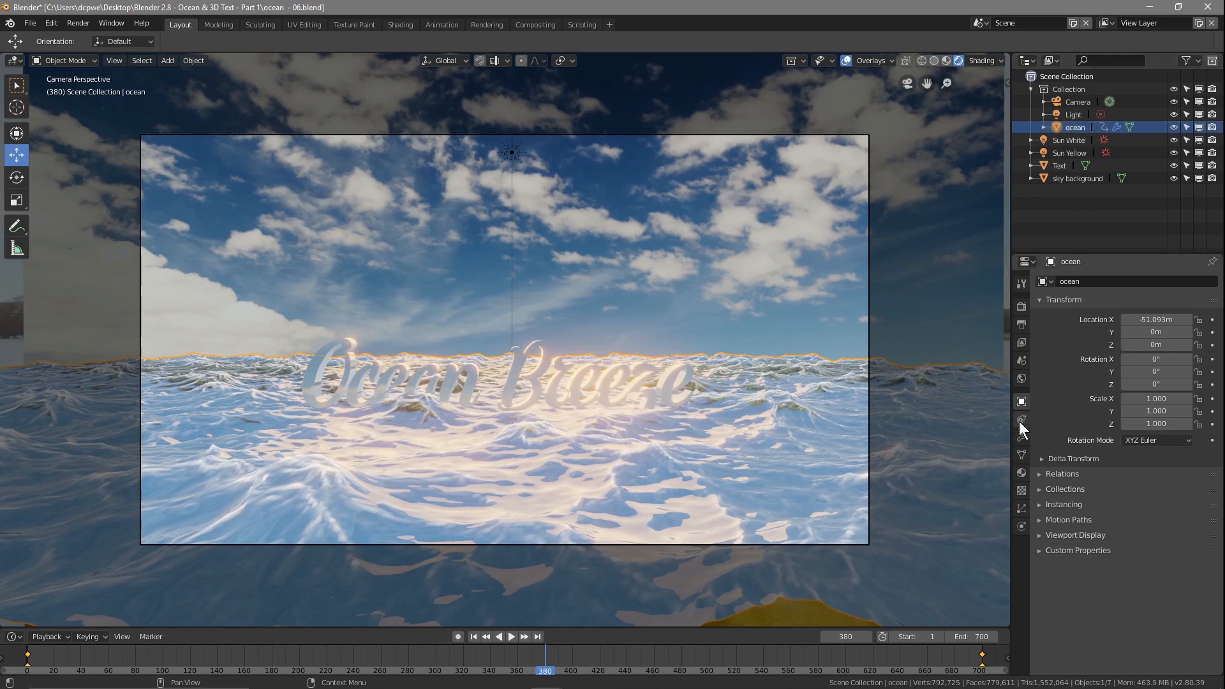
pyautogui.click(1021, 437)
pyautogui.click(1190, 375)
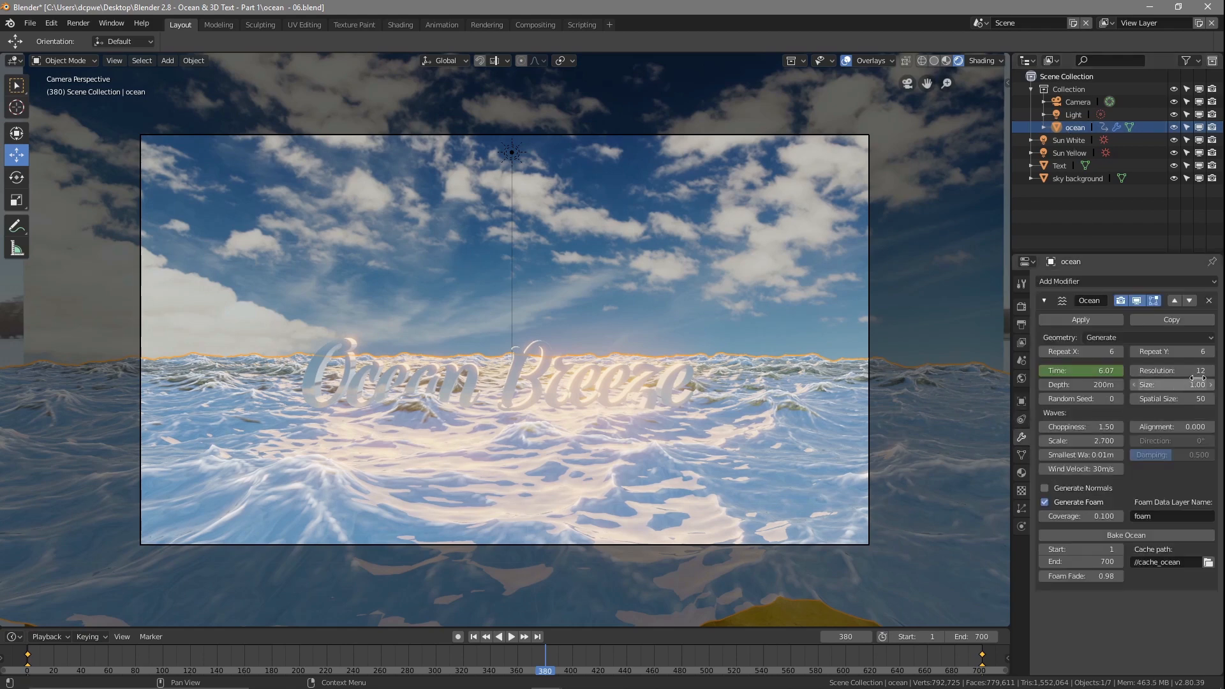
pyautogui.write('20')
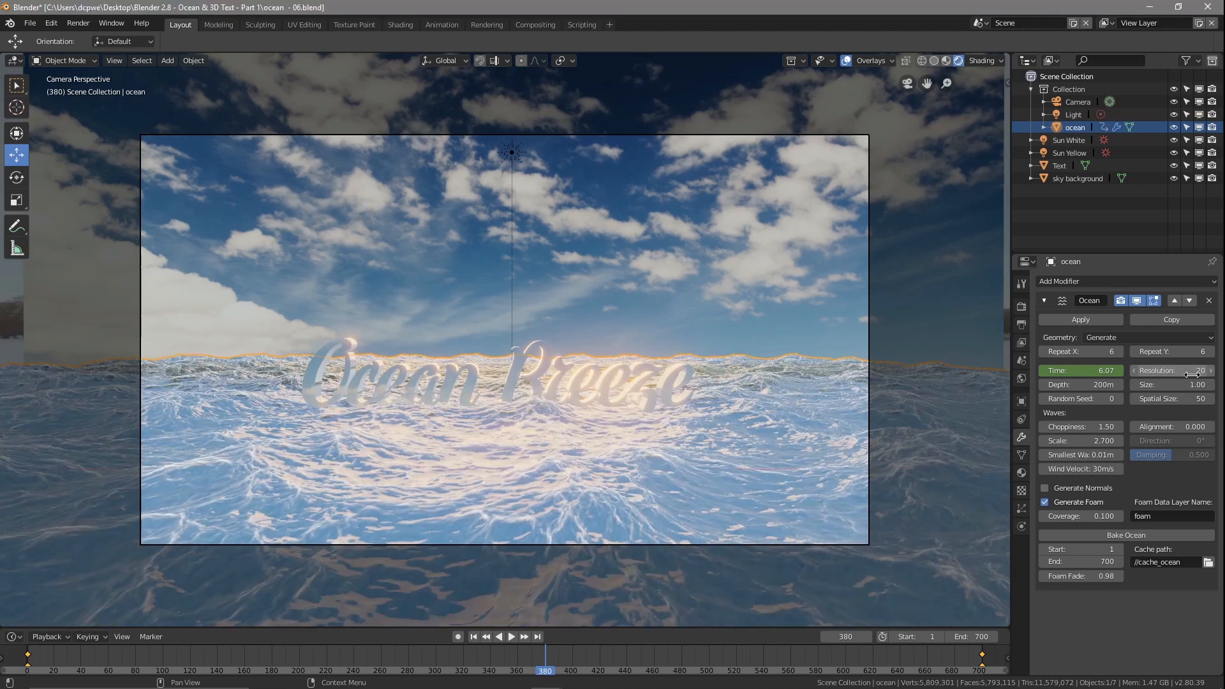
pyautogui.press('F12')
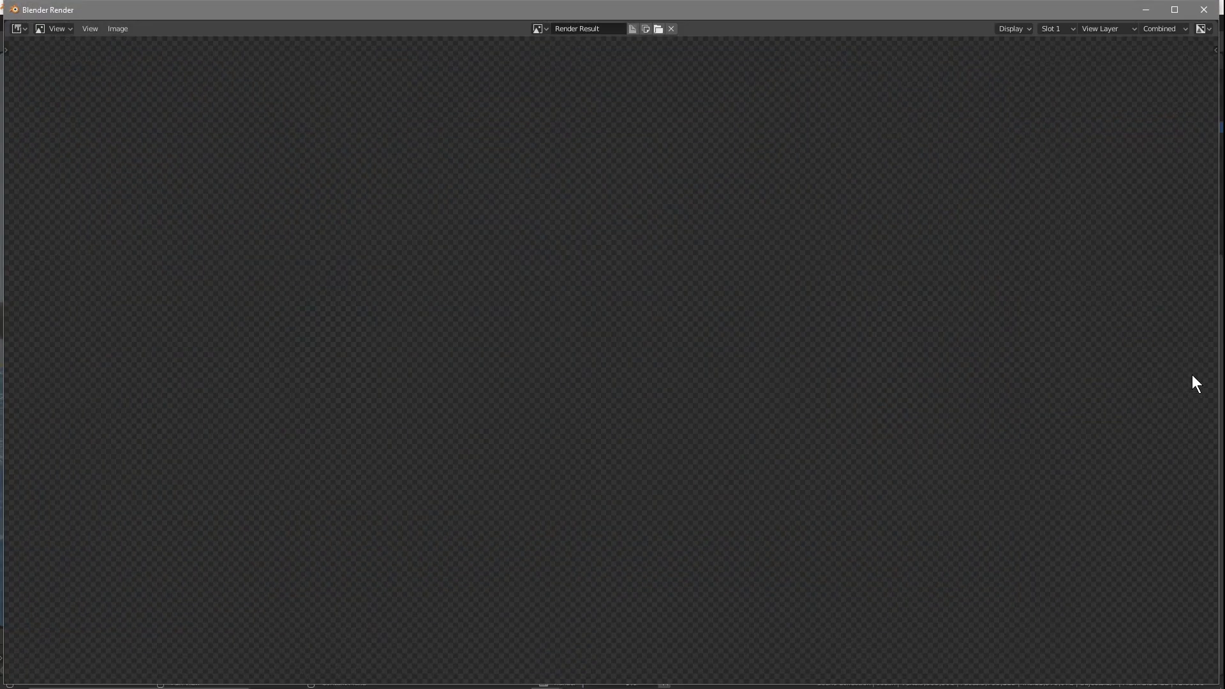
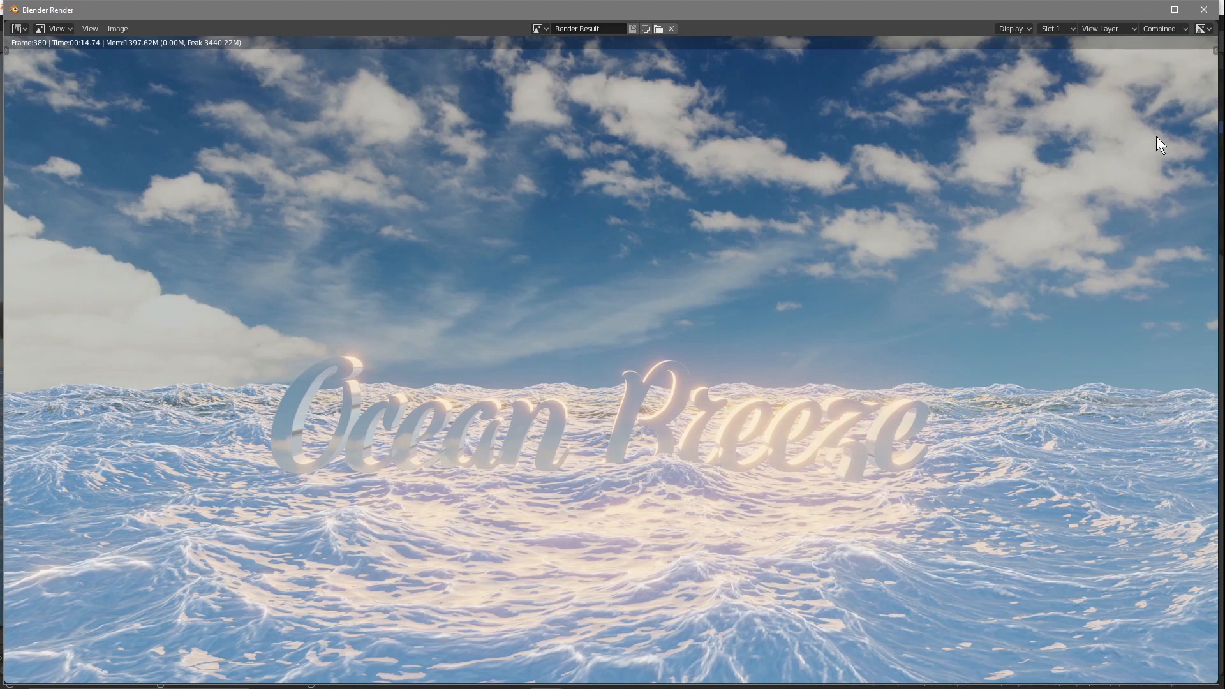
# Step: Close the finished render, select the camera, and set its clip end distance to 450 m
pyautogui.click(1204, 9)
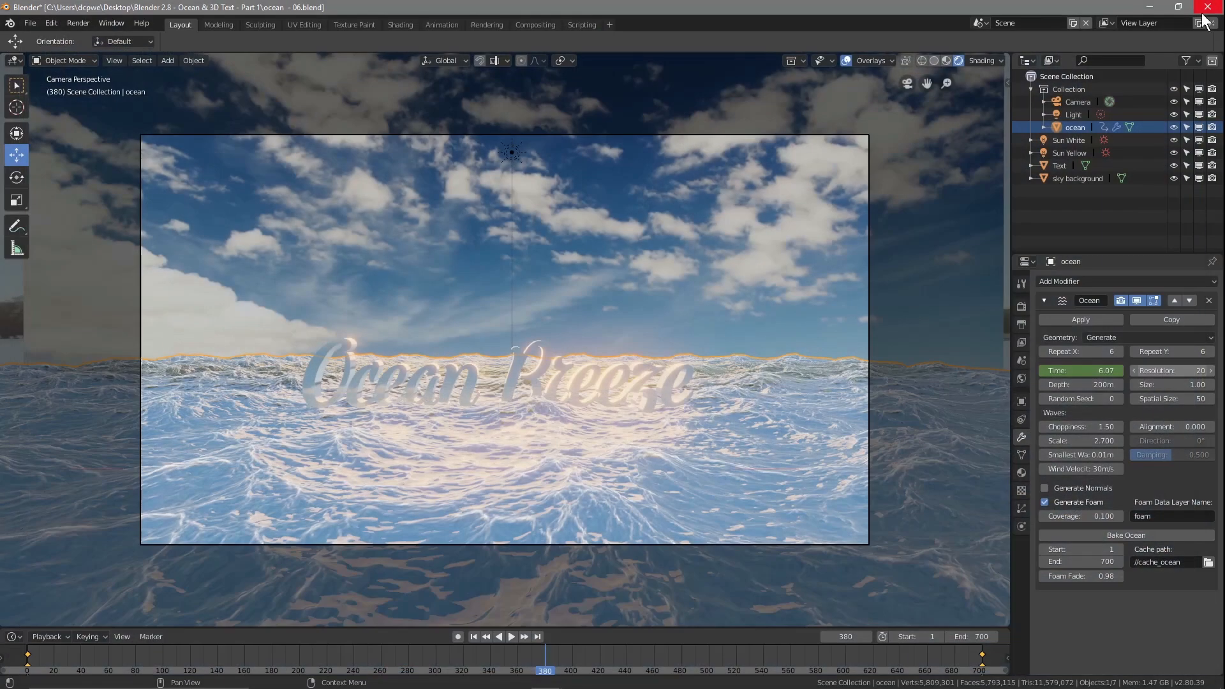
pyautogui.click(1069, 103)
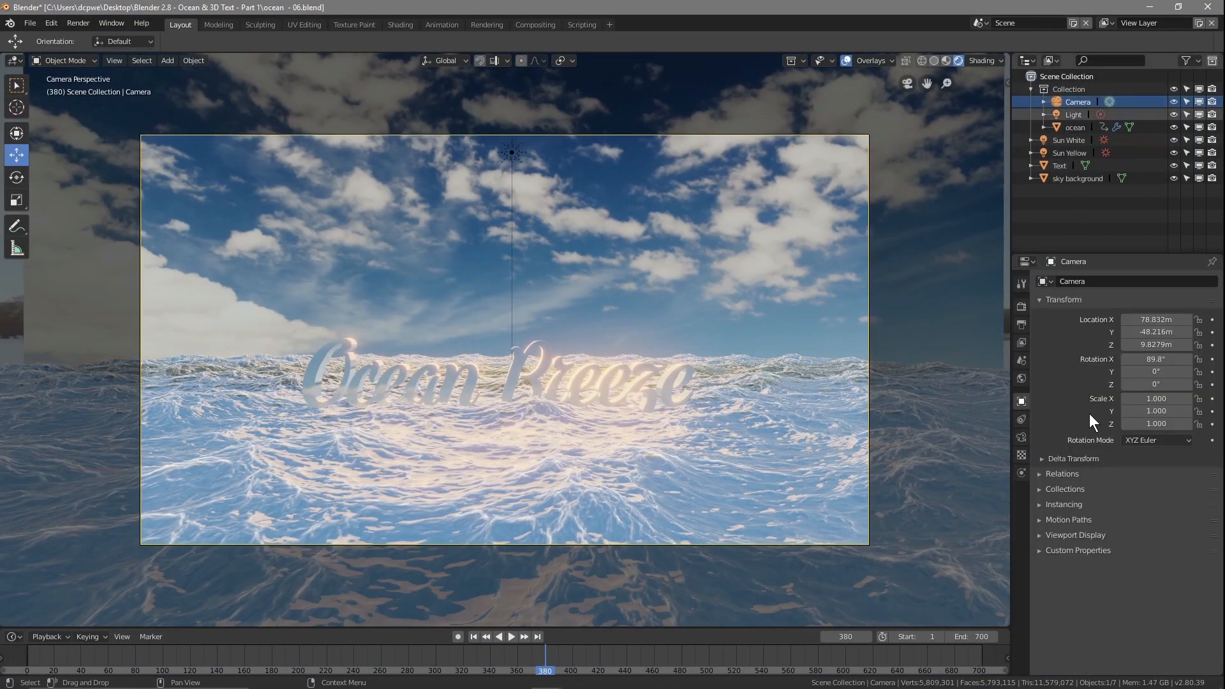
pyautogui.click(1024, 438)
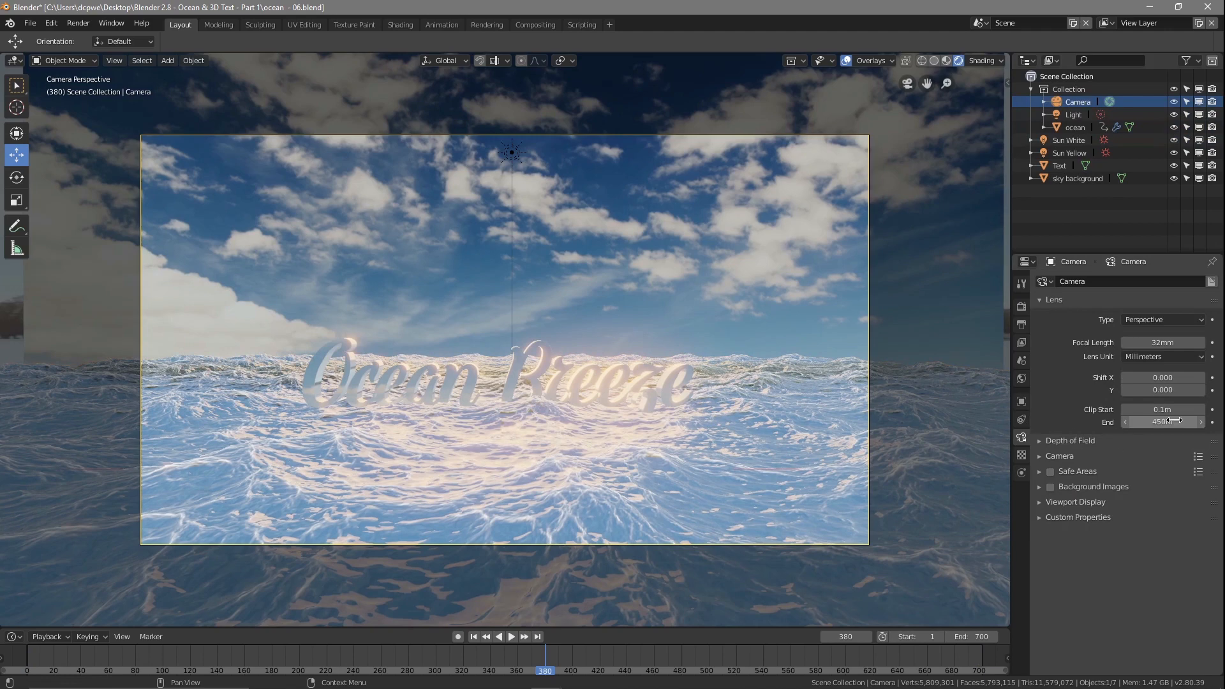
pyautogui.moveTo(1154, 424); pyautogui.dragTo(1147, 423)
pyautogui.click(1183, 425)
pyautogui.write('450')
pyautogui.press('Return')
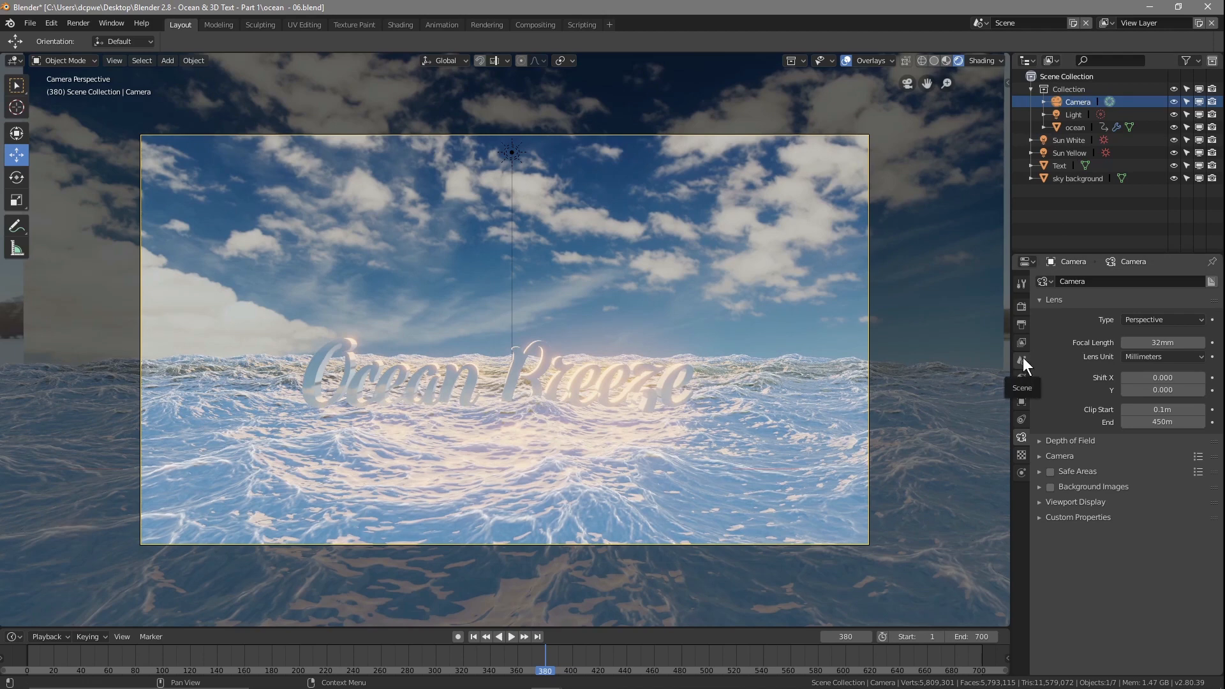
# Step: Set the camera to Z 52.878 m with X rotation 50.5°, render the frame, and close the render
pyautogui.click(1022, 400)
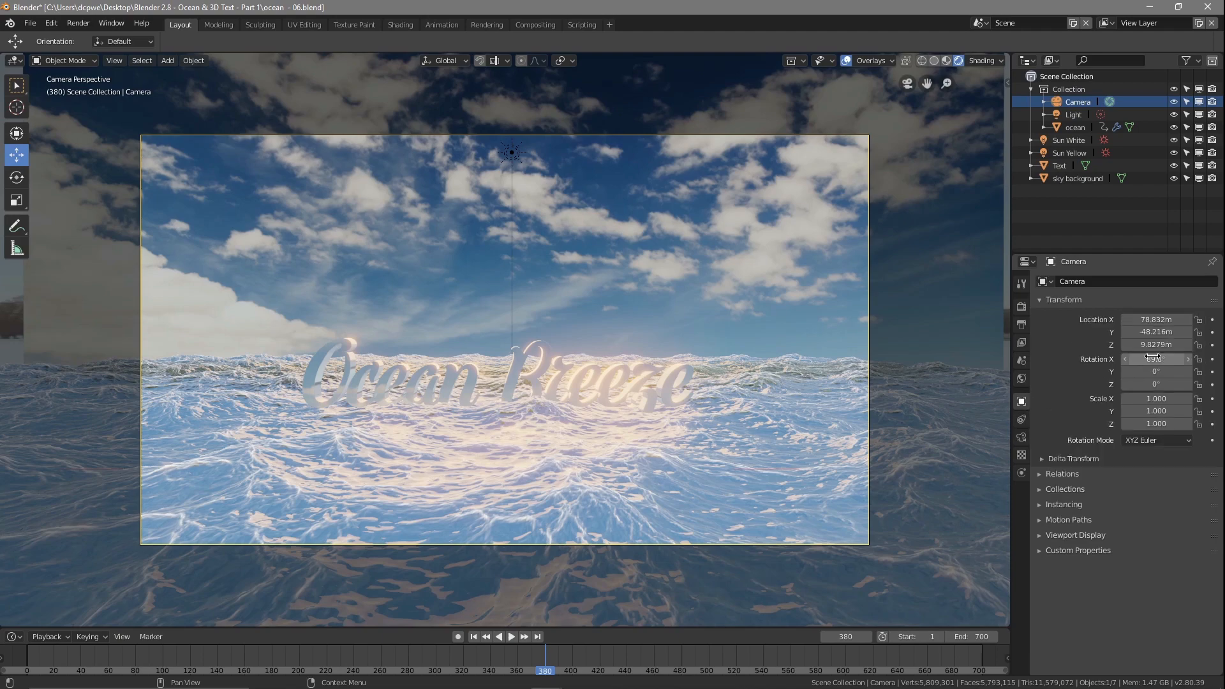
pyautogui.moveTo(1159, 346); pyautogui.dragTo(1124, 359)
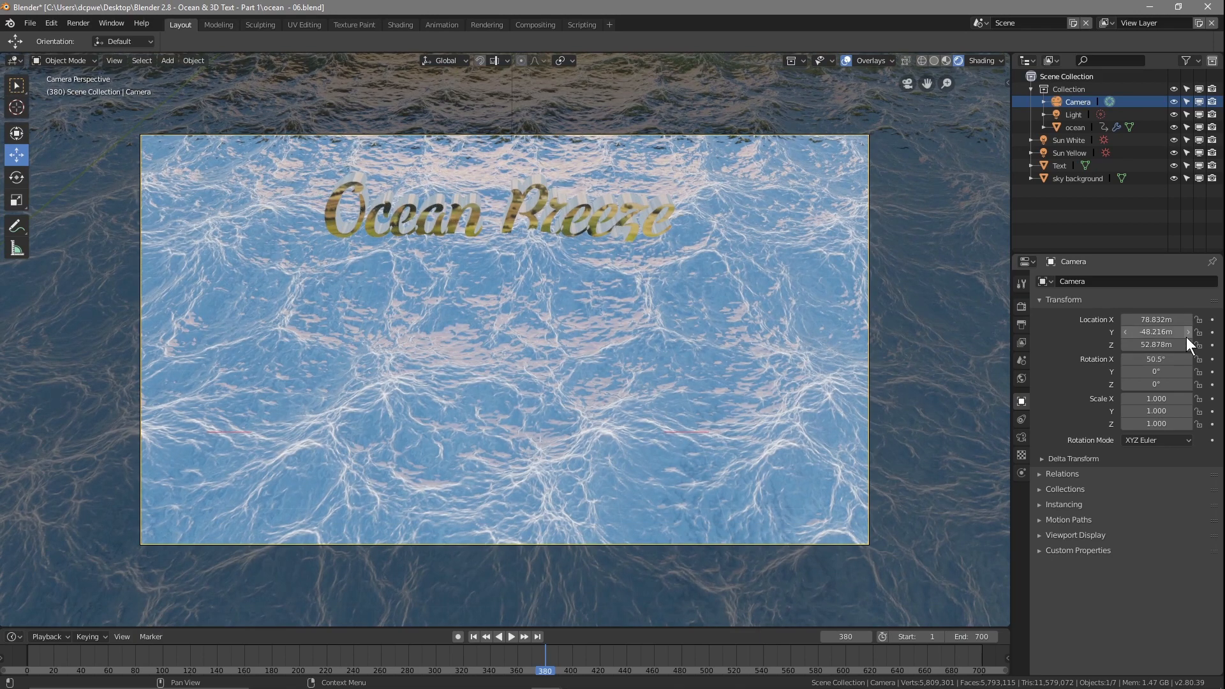
pyautogui.press('F12')
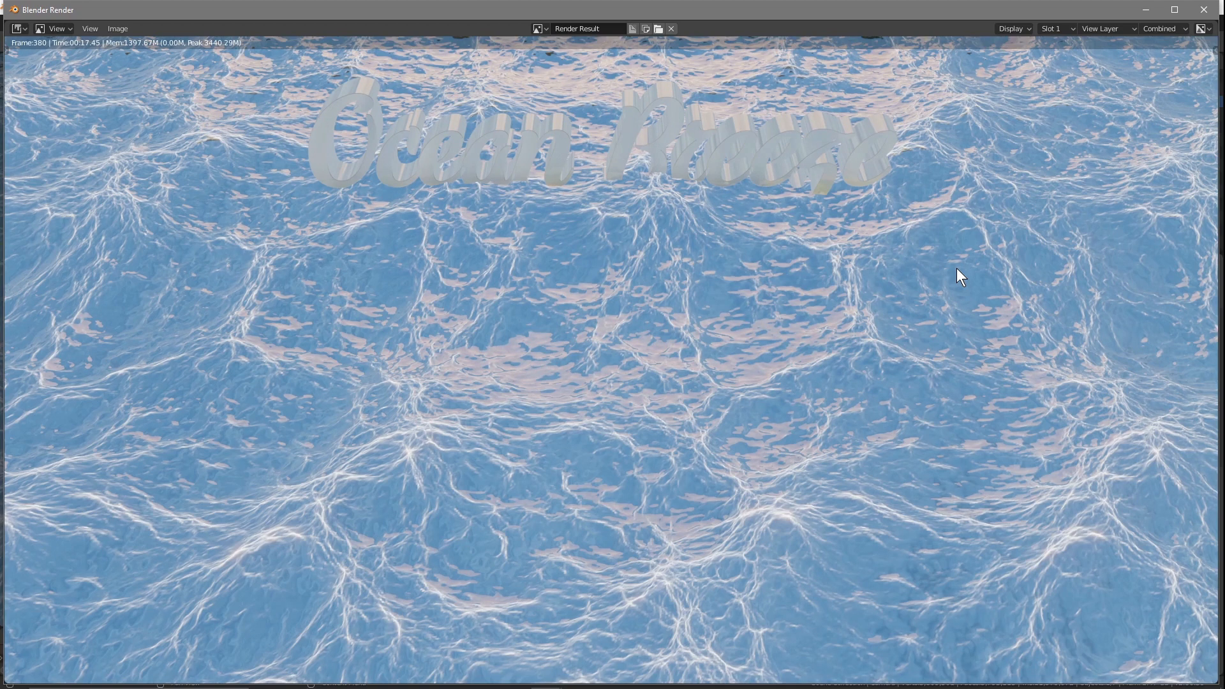
pyautogui.click(1203, 10)
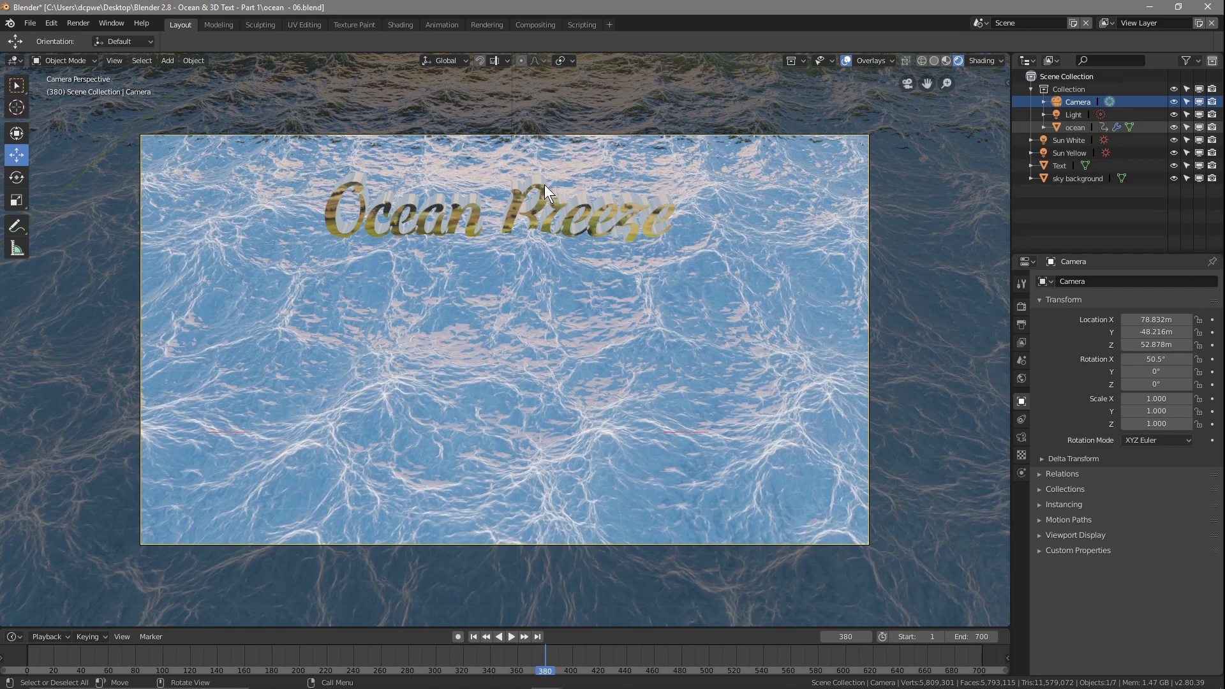
# Step: Select the Ocean Breeze text and move it below the water surface to Z -12.163 m
pyautogui.click(537, 186)
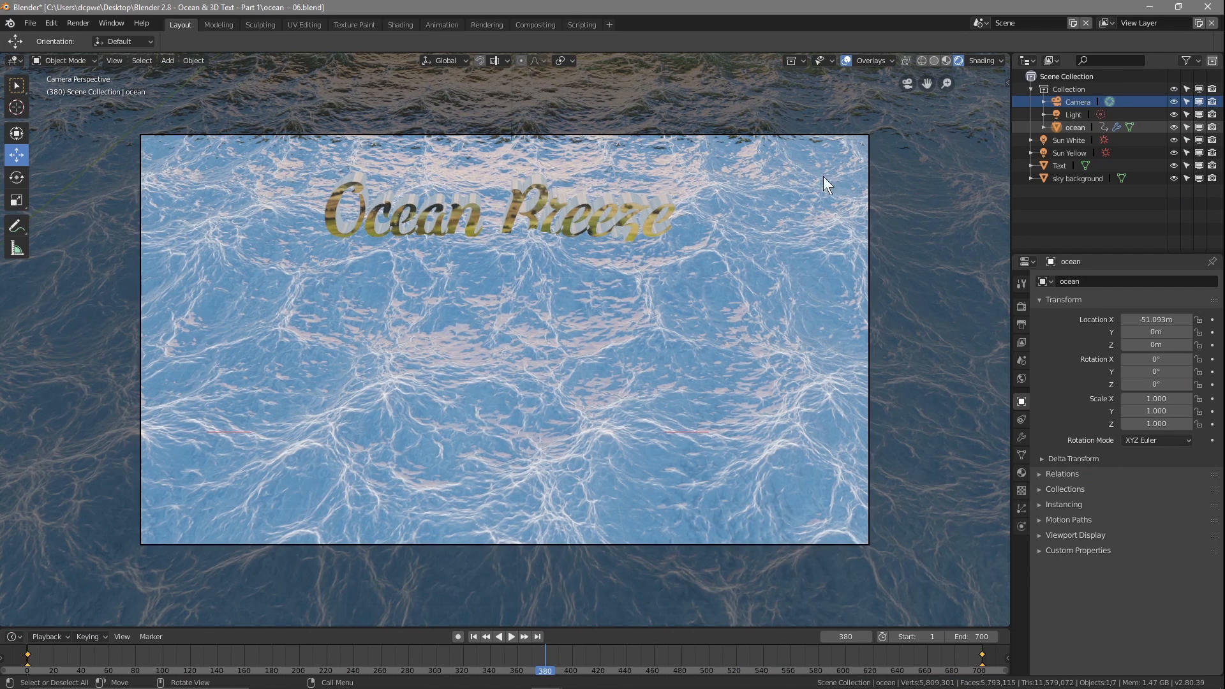
pyautogui.click(1059, 164)
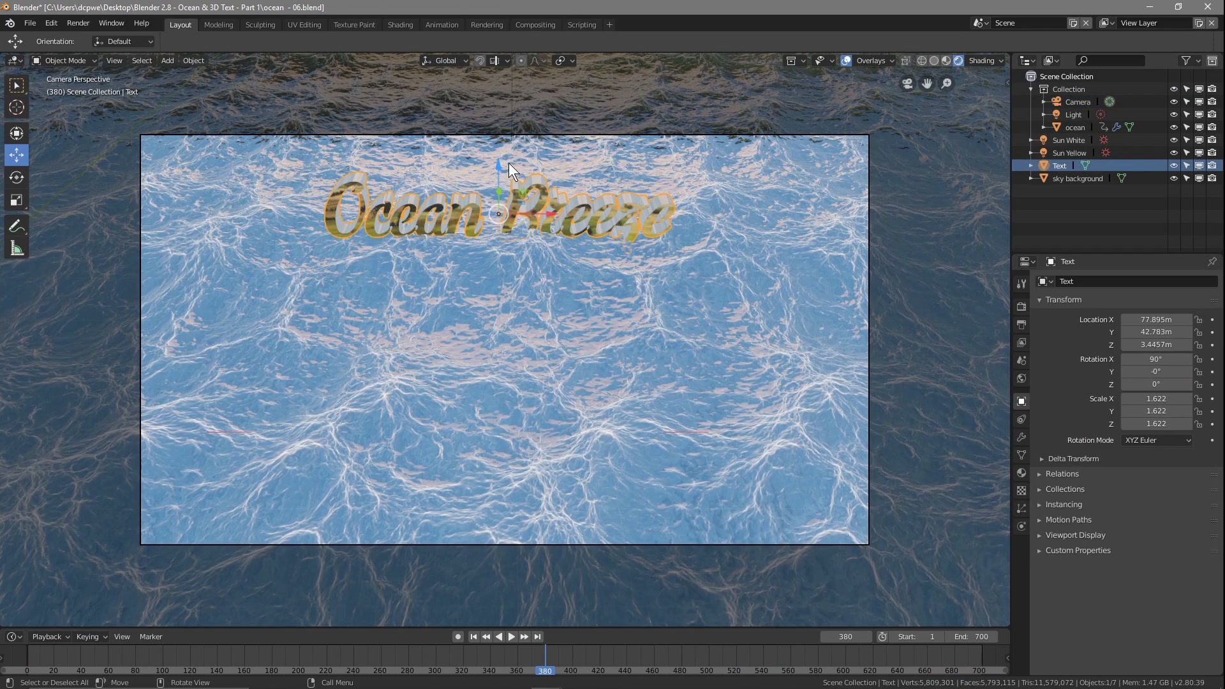
pyautogui.moveTo(497, 165); pyautogui.dragTo(509, 254)
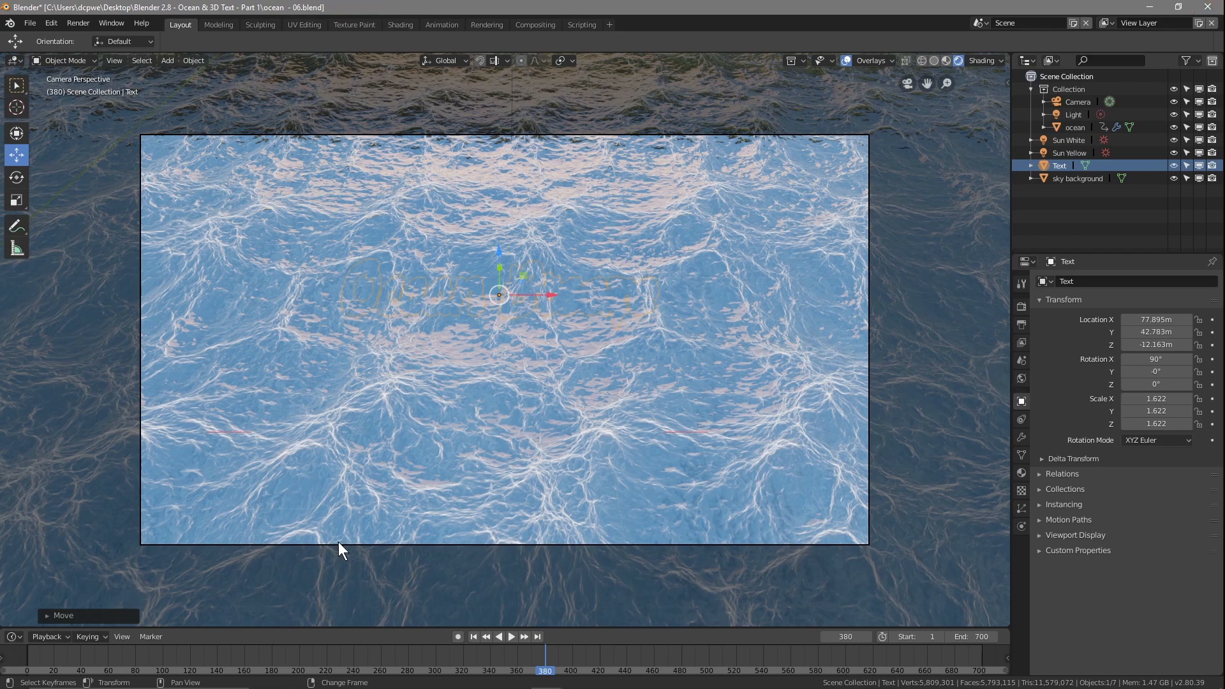
# Step: Select the ocean and lower its Ocean modifier resolution to 7
pyautogui.click(1075, 129)
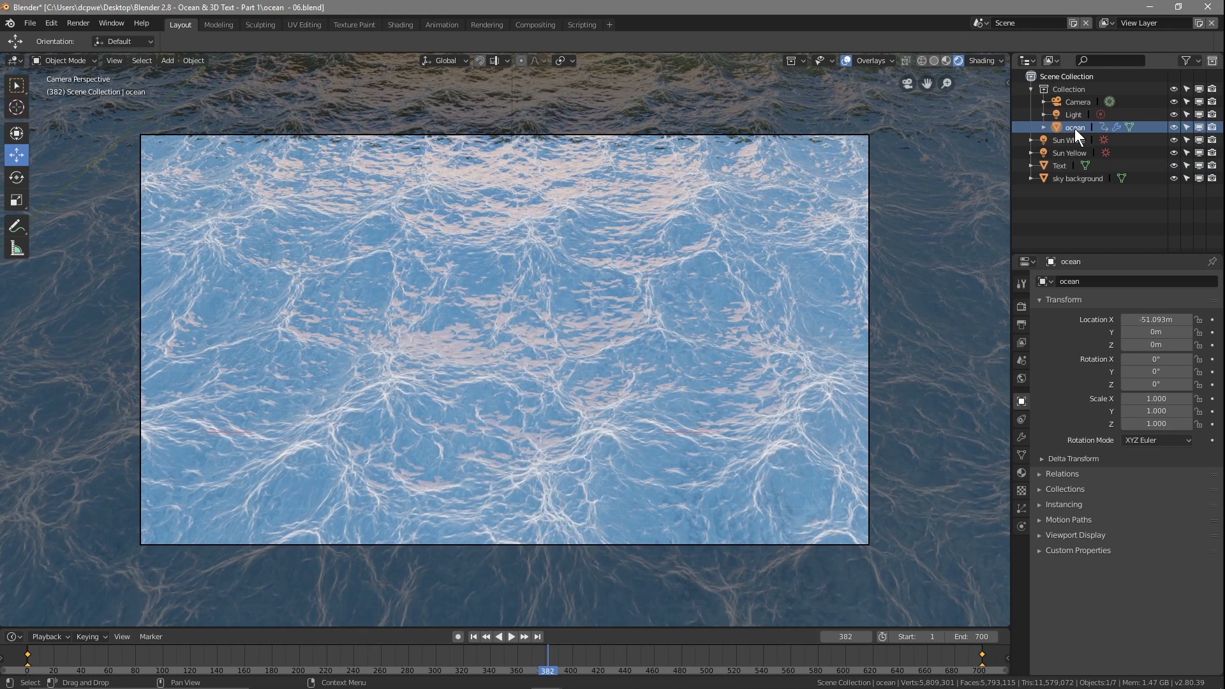
pyautogui.click(1020, 438)
pyautogui.click(1172, 371)
pyautogui.write('20')
pyautogui.write('7')
pyautogui.press('Return')
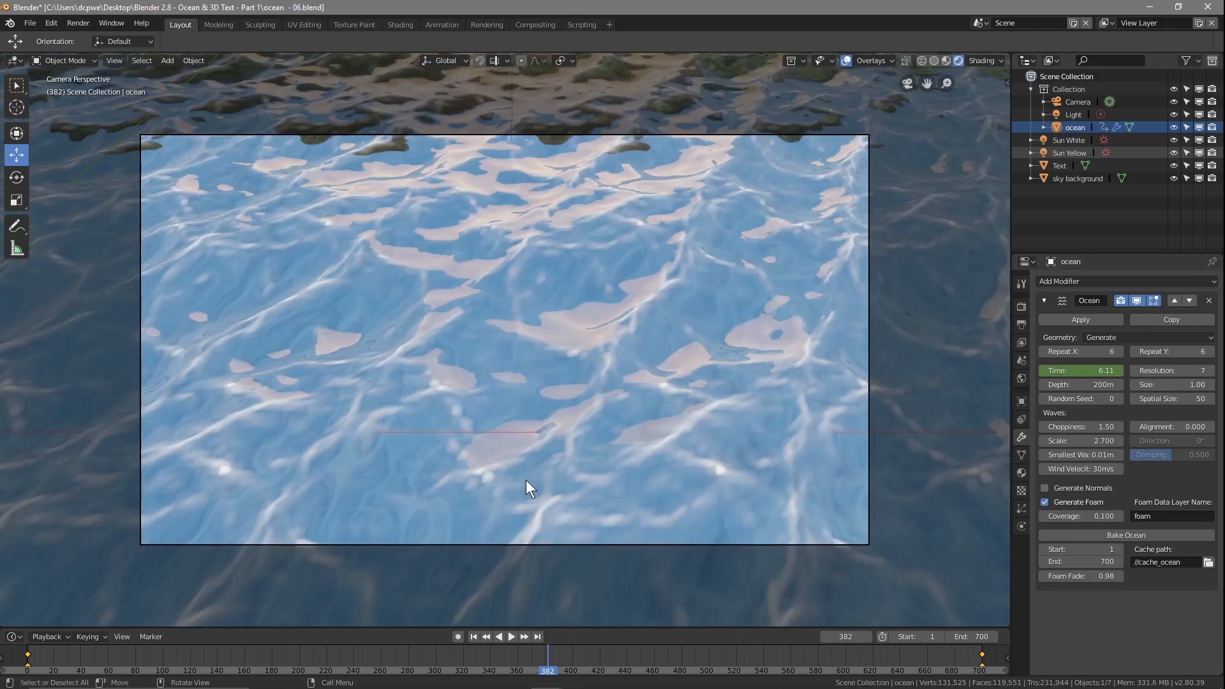
# Step: Go to frame 1 and save the scene as a new version named "ocean - 07.blend" in the same folder
pyautogui.moveTo(548, 664); pyautogui.dragTo(28, 667)
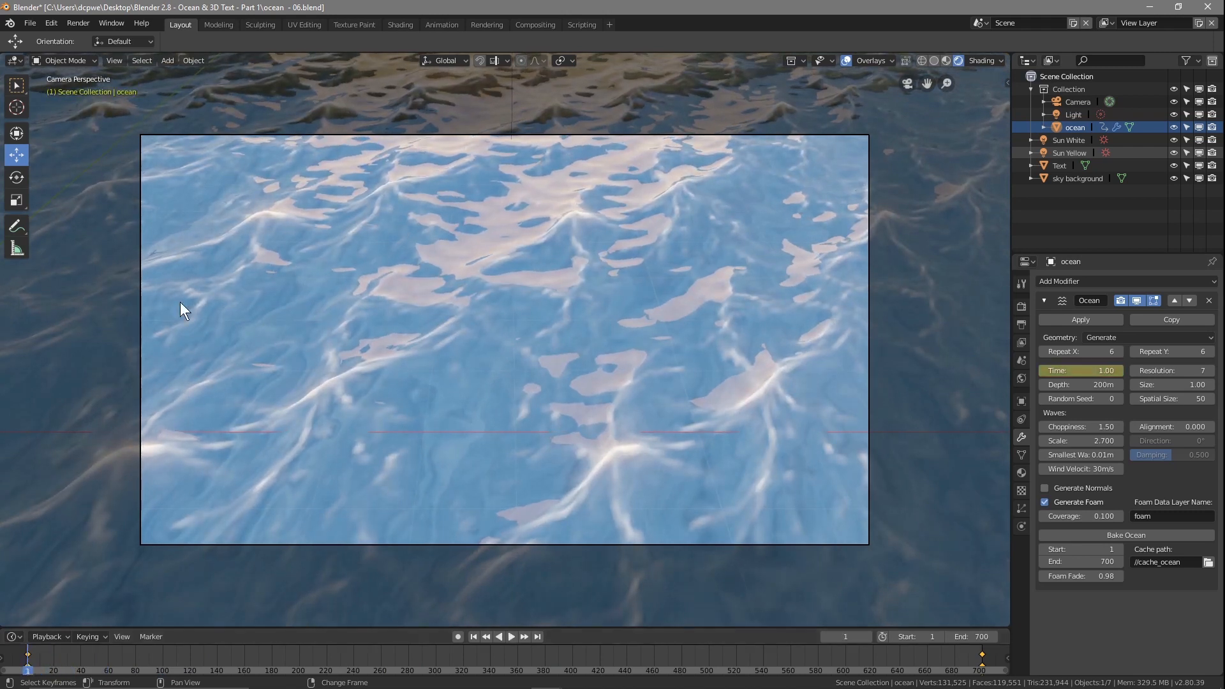
pyautogui.click(29, 24)
pyautogui.click(55, 133)
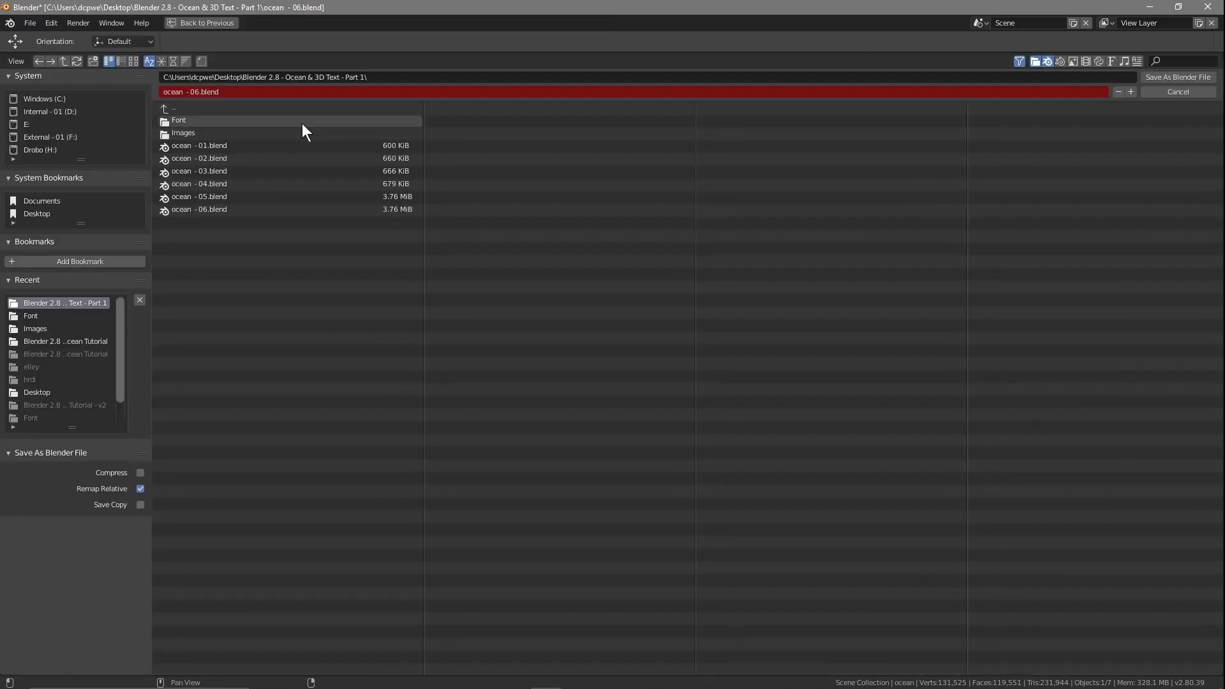
pyautogui.click(203, 92)
pyautogui.click(203, 91)
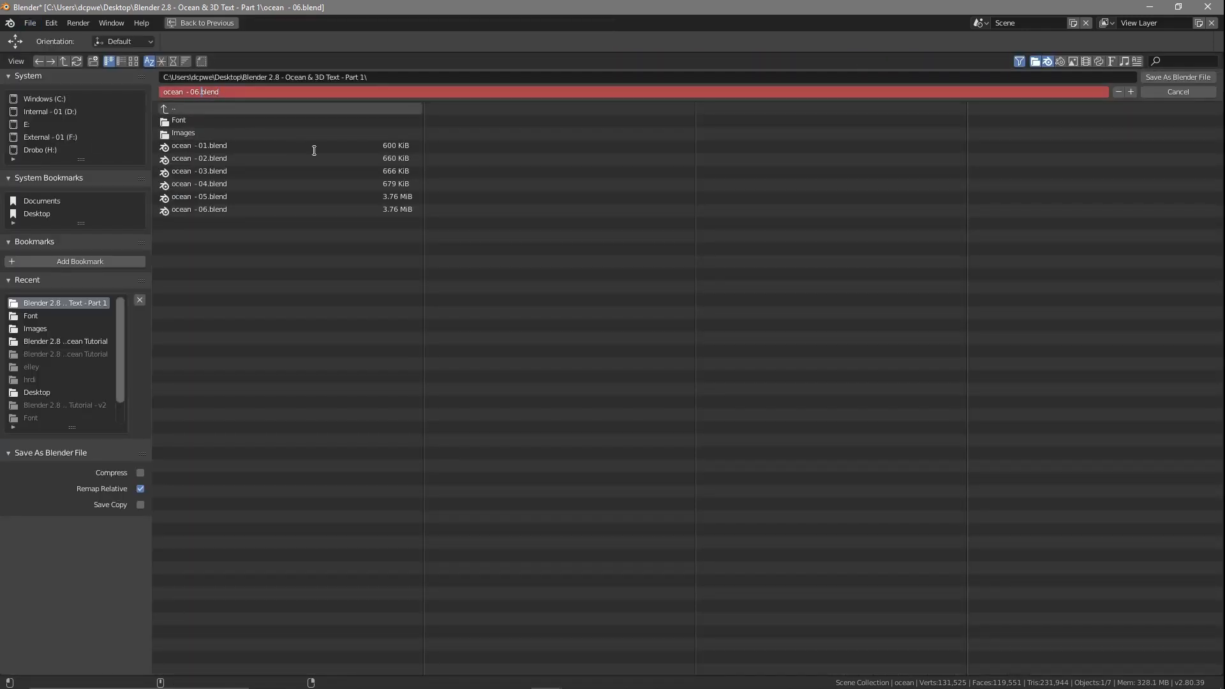
pyautogui.write('7')
pyautogui.click(1181, 79)
pyautogui.click(1182, 79)
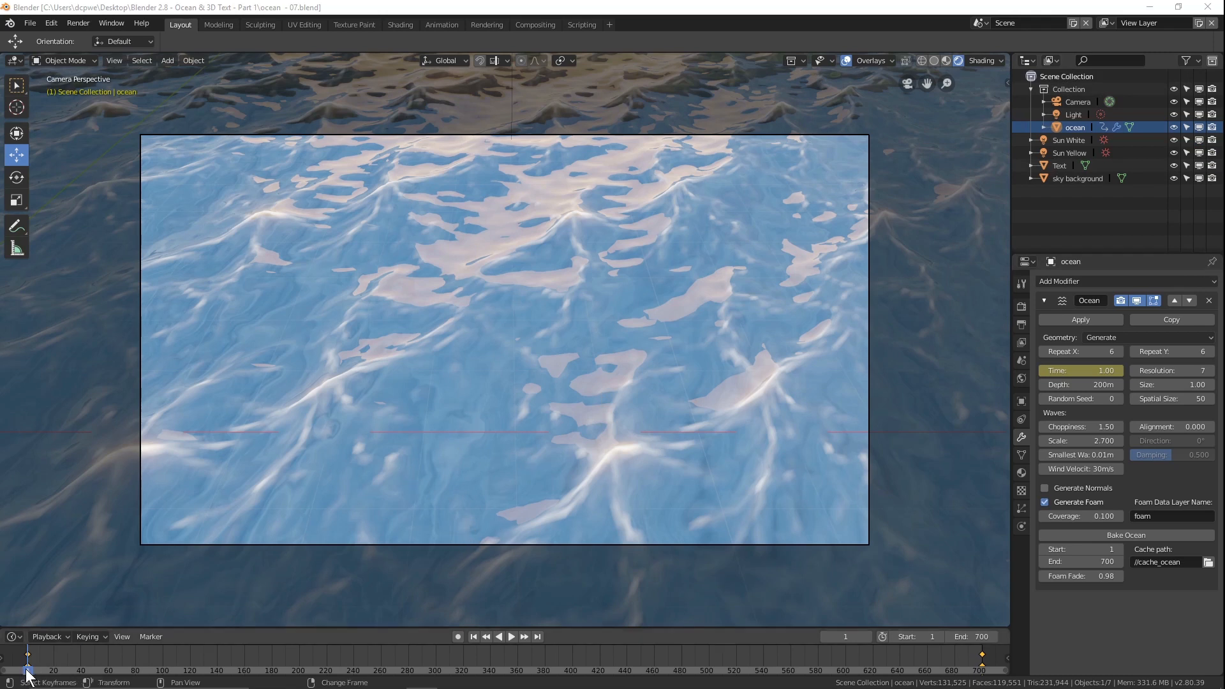
# Step: Switch to Calculator, divide 700 by 60 to work out the animation's length in seconds, and close it
pyautogui.moveTo(26, 669)
pyautogui.mouseDown(button='right')
pyautogui.moveTo(338, 650)
pyautogui.moveTo(30, 656)
pyautogui.mouseUp(button='right')
pyautogui.click(359, 677)
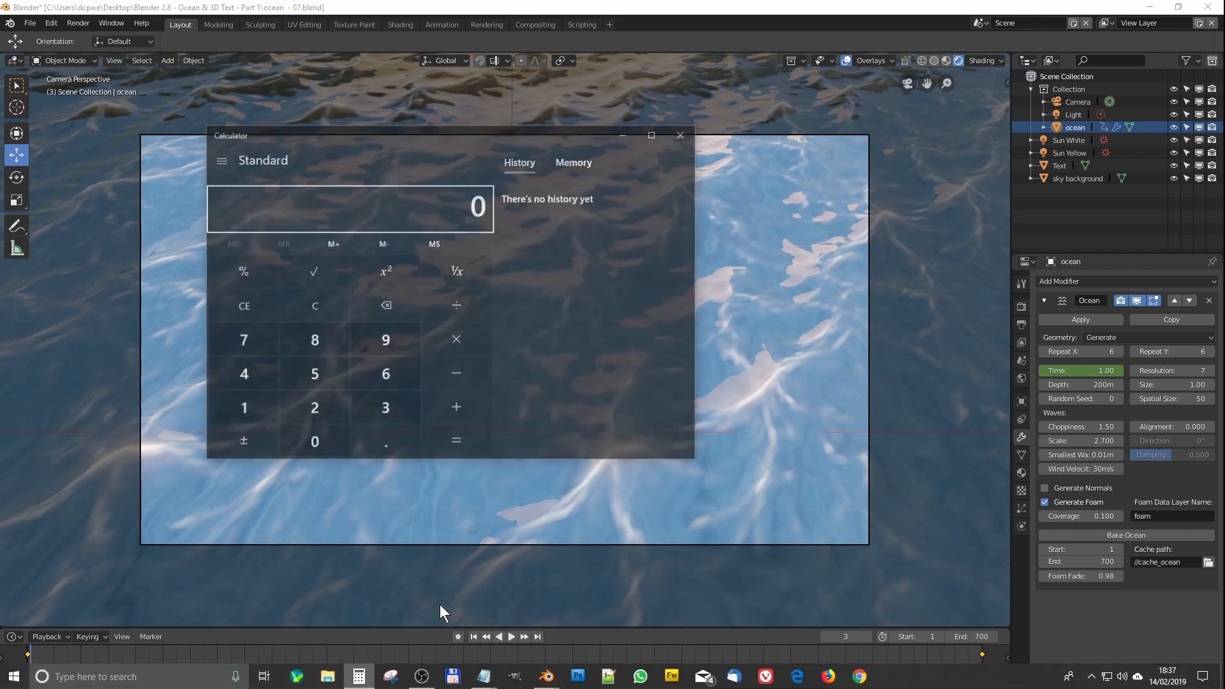
pyautogui.click(240, 341)
pyautogui.doubleClick(312, 444)
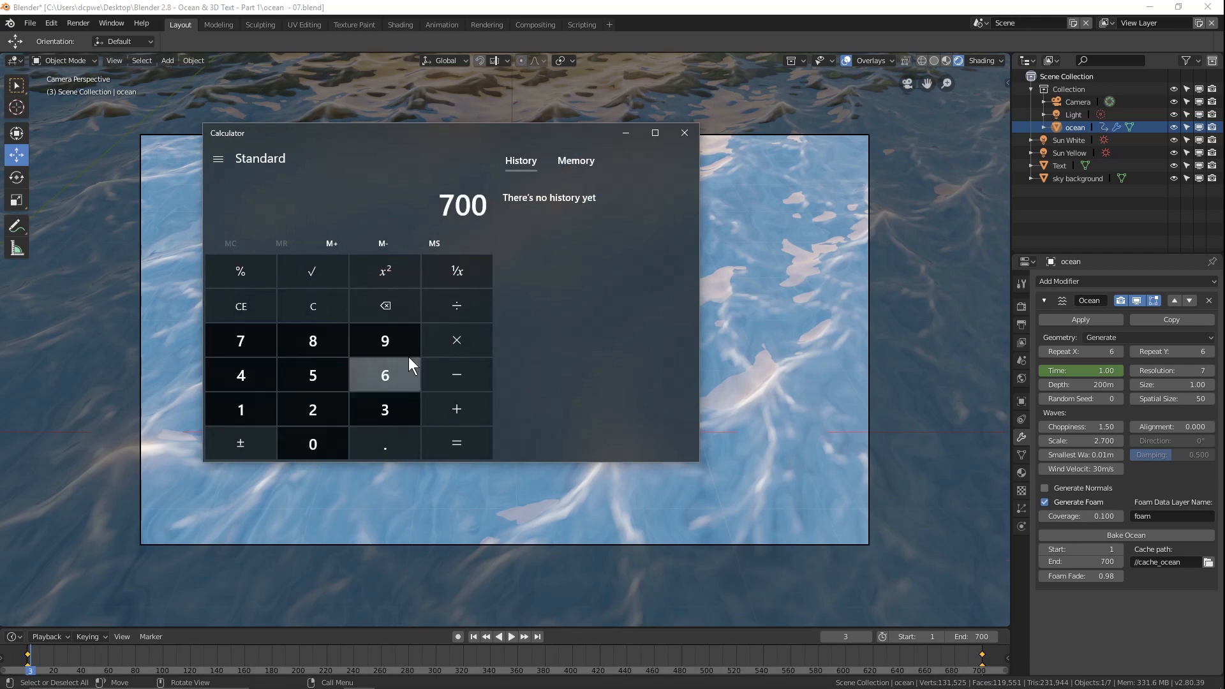
pyautogui.click(457, 307)
pyautogui.click(384, 375)
pyautogui.click(315, 444)
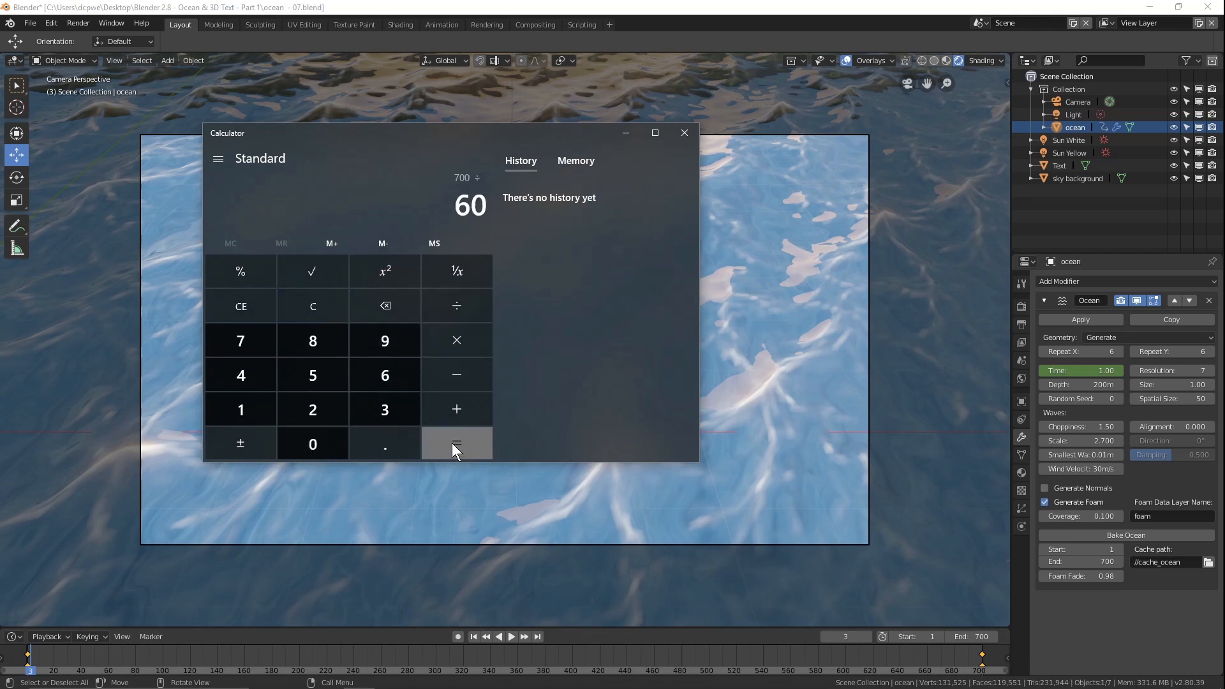
pyautogui.click(450, 443)
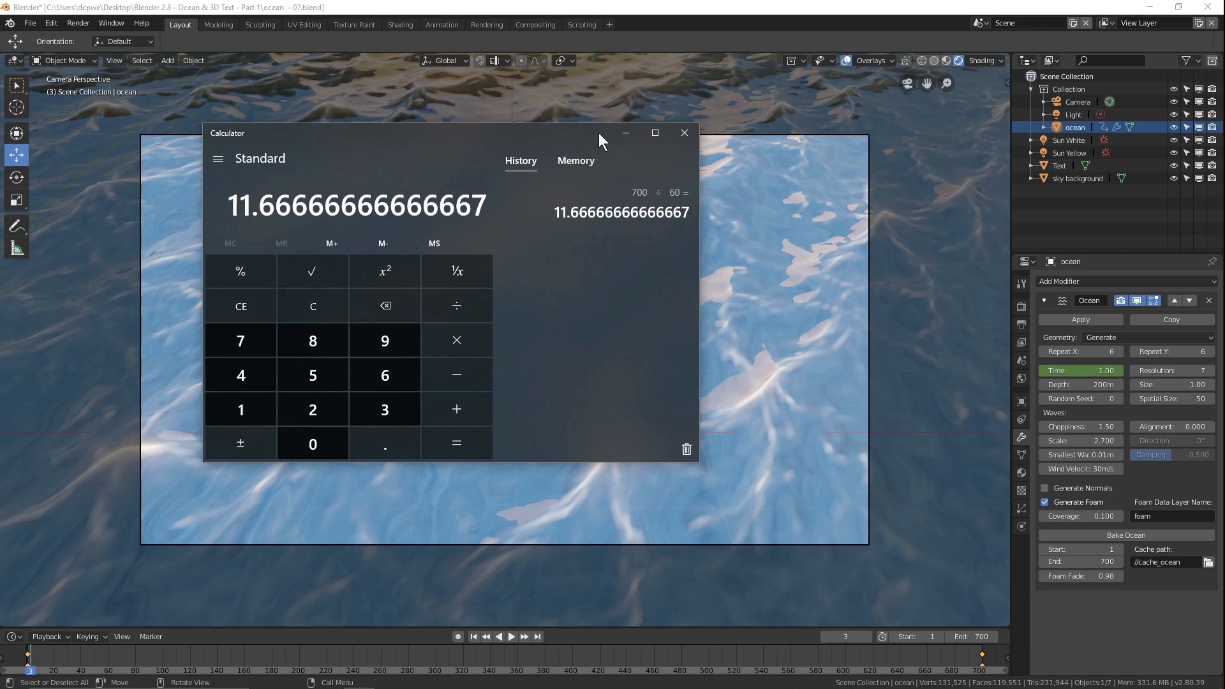
pyautogui.click(685, 132)
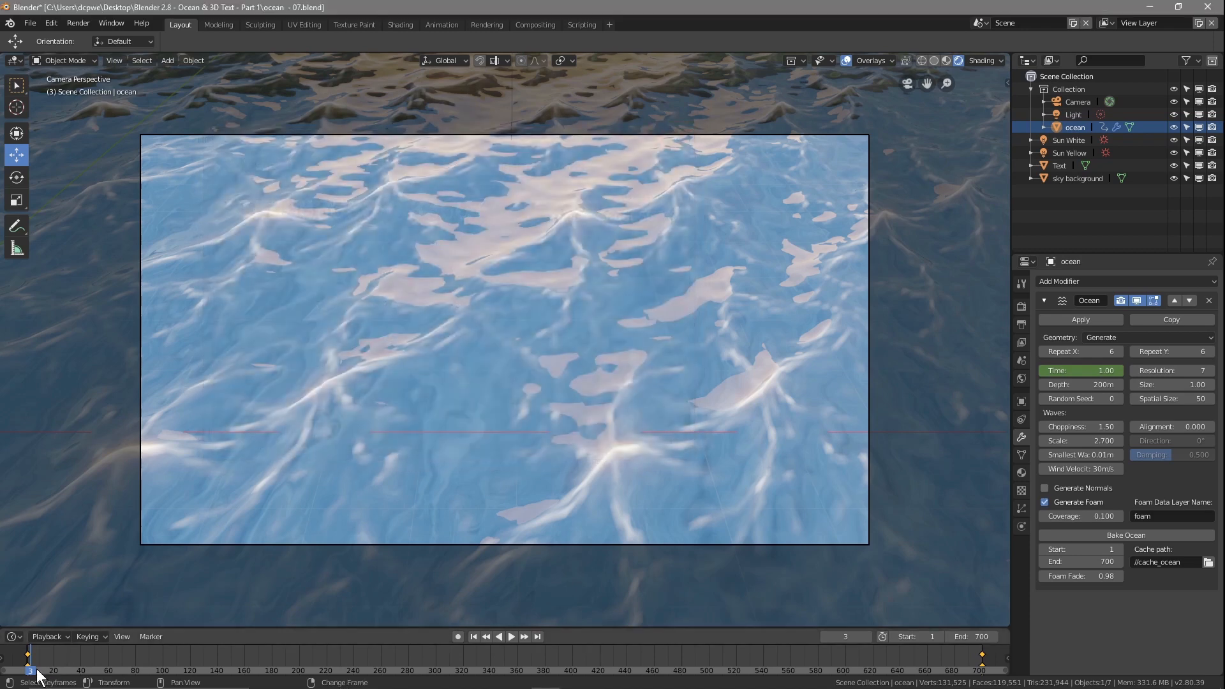
# Step: Play the animation from the start, scrub ahead, and stop at frame 159
pyautogui.press('space')
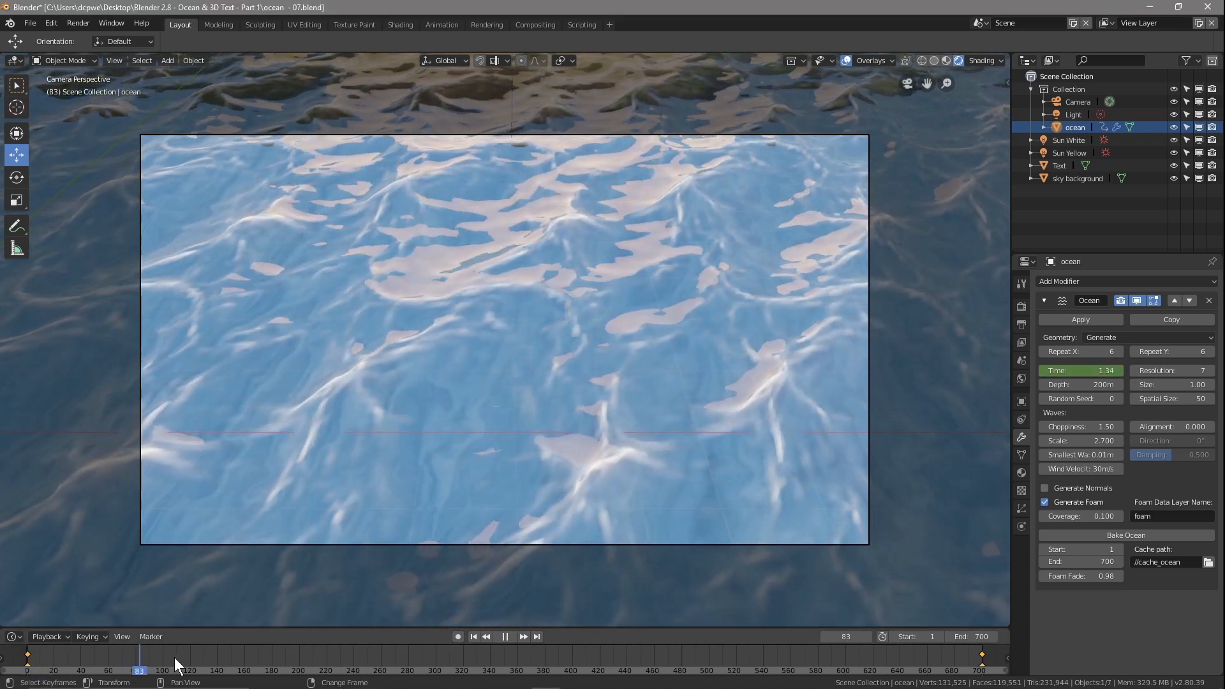
pyautogui.moveTo(198, 672); pyautogui.dragTo(191, 671)
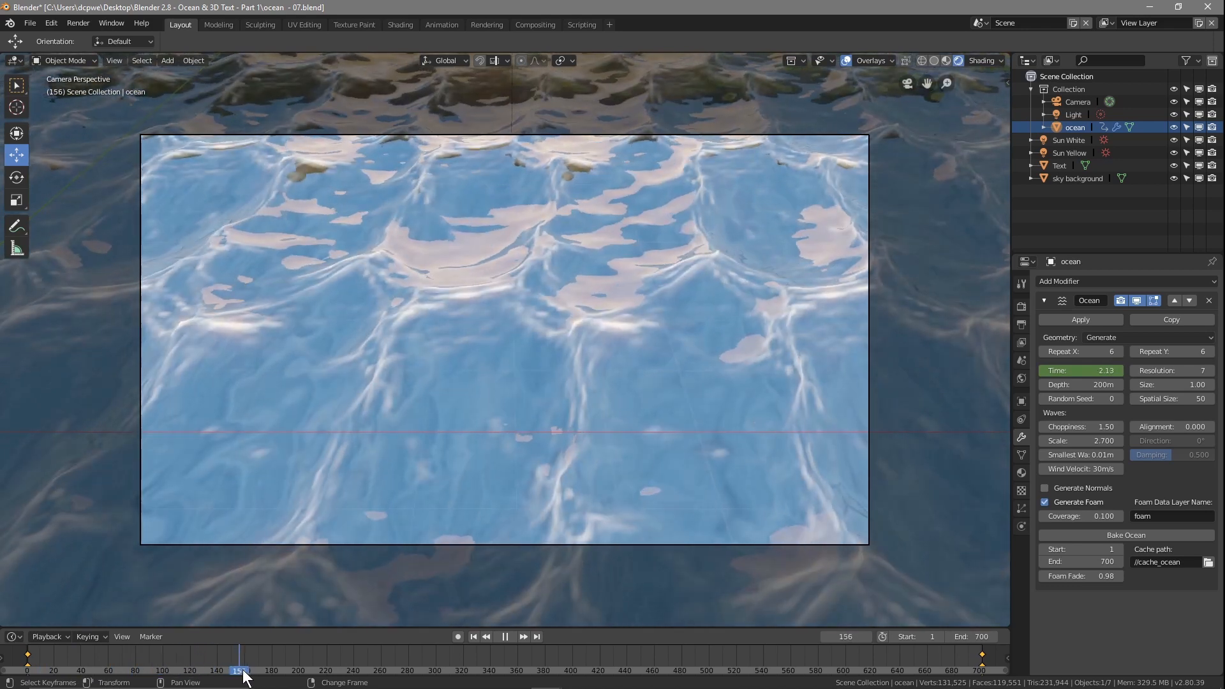
pyautogui.press('space')
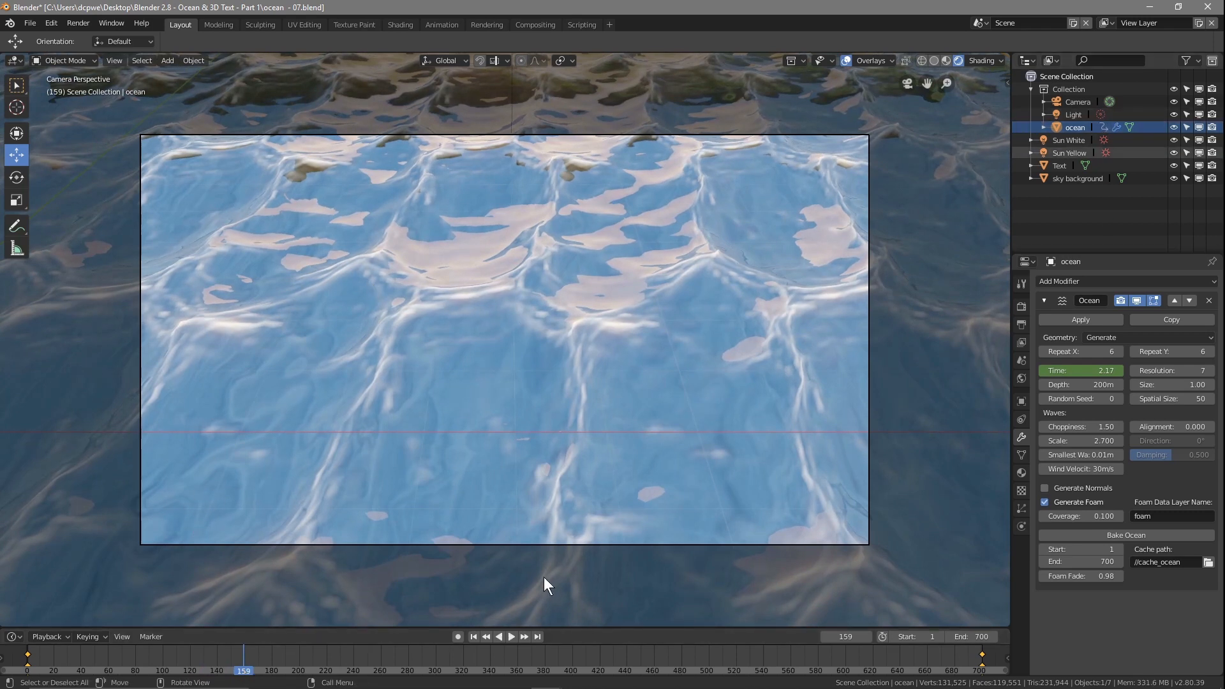
# Step: Enable automatic keyframing, select the camera, and insert location and rotation keyframes for it at frame 1
pyautogui.click(458, 634)
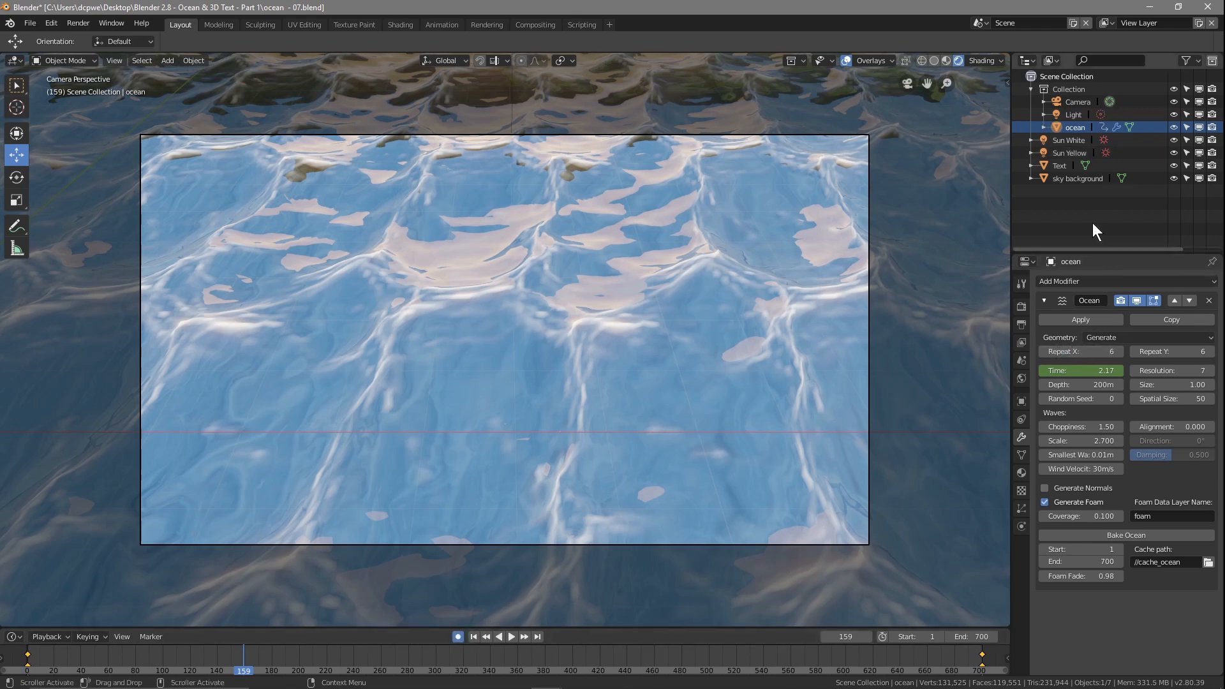
pyautogui.click(1066, 102)
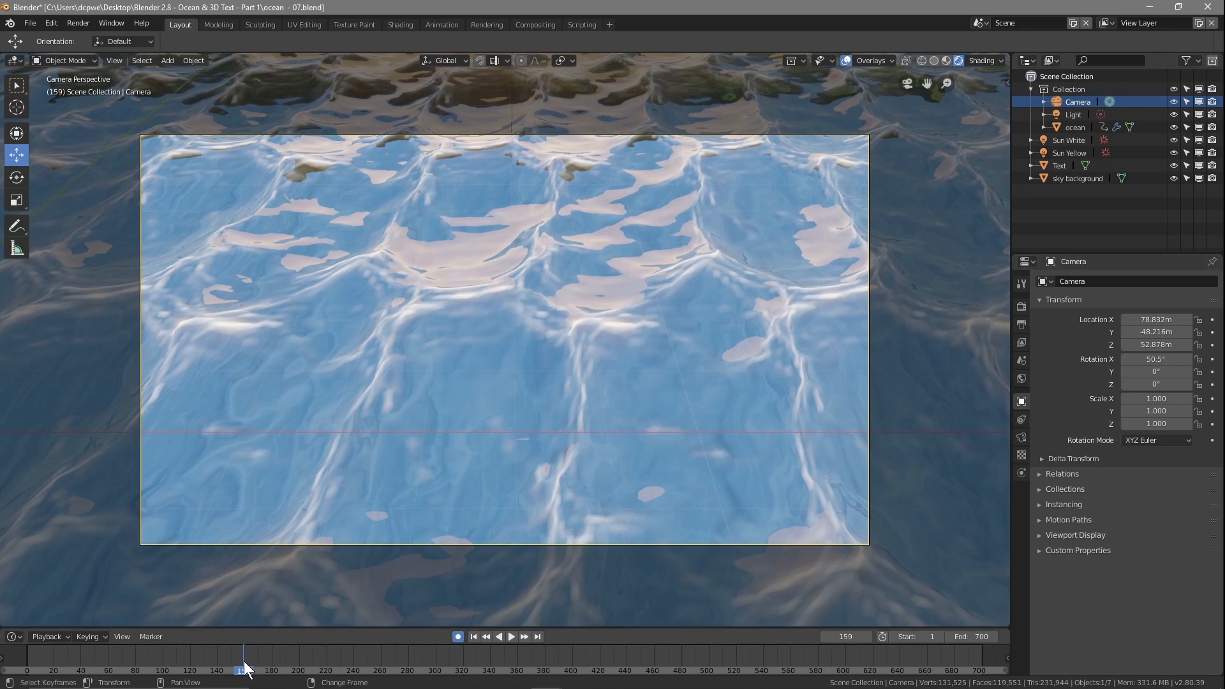
pyautogui.moveTo(247, 670); pyautogui.dragTo(28, 670)
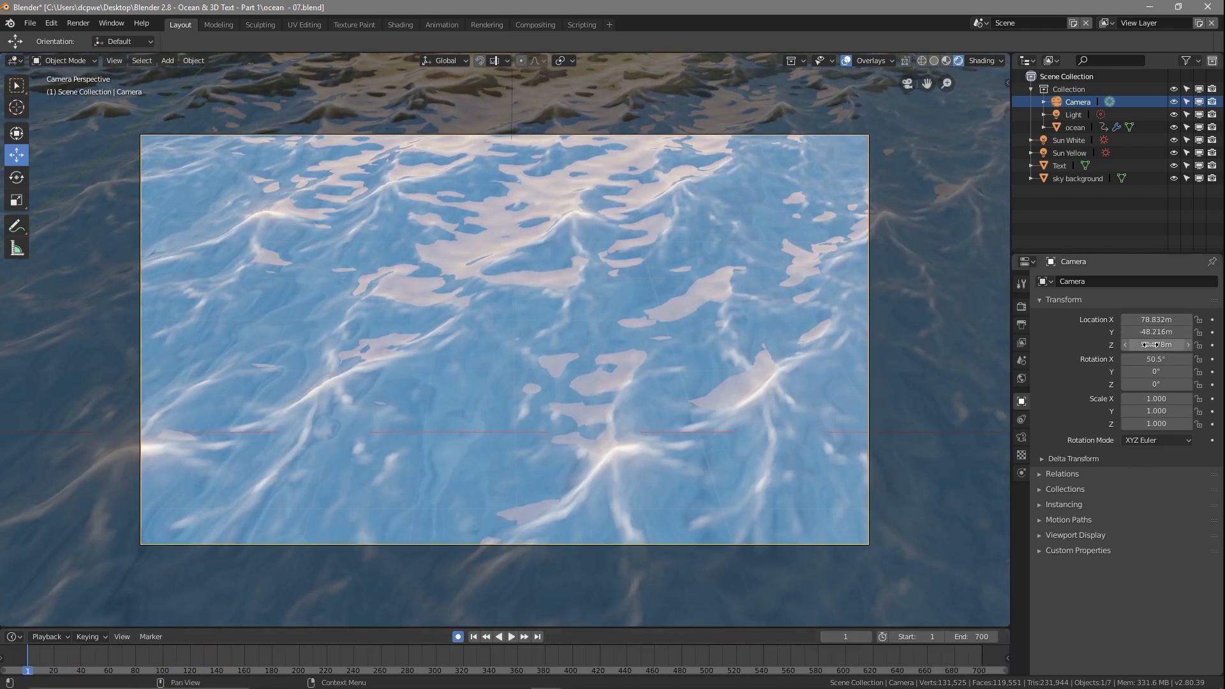
pyautogui.press('i')
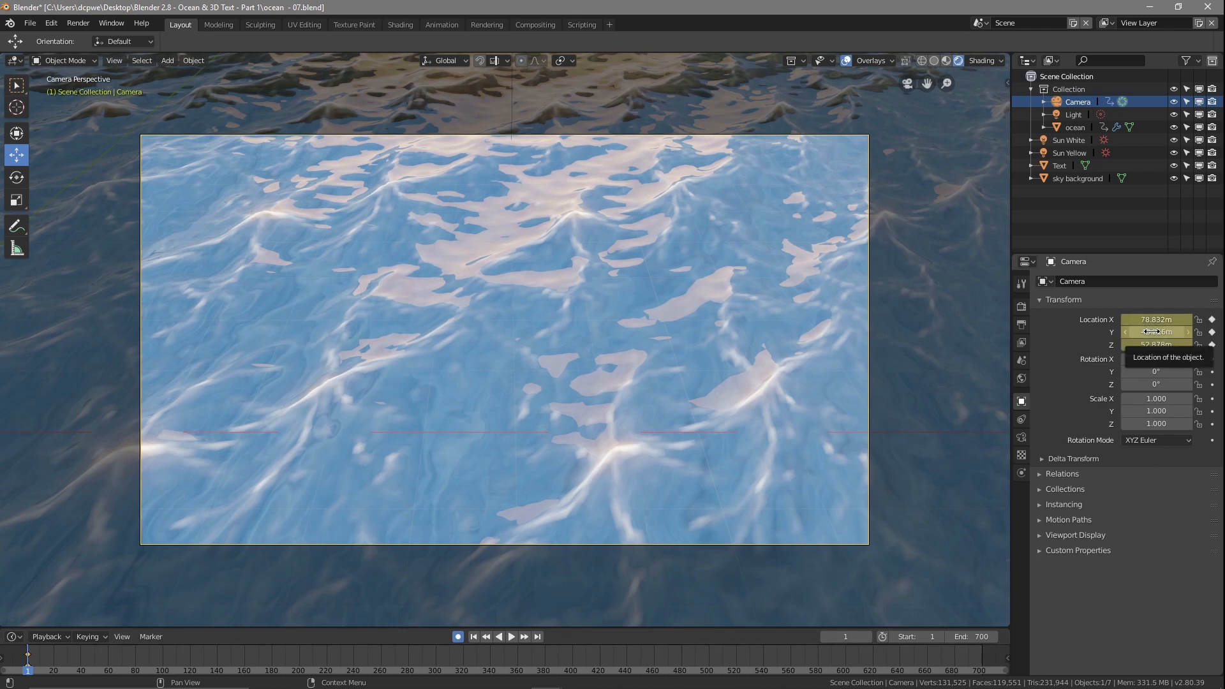
pyautogui.press('i')
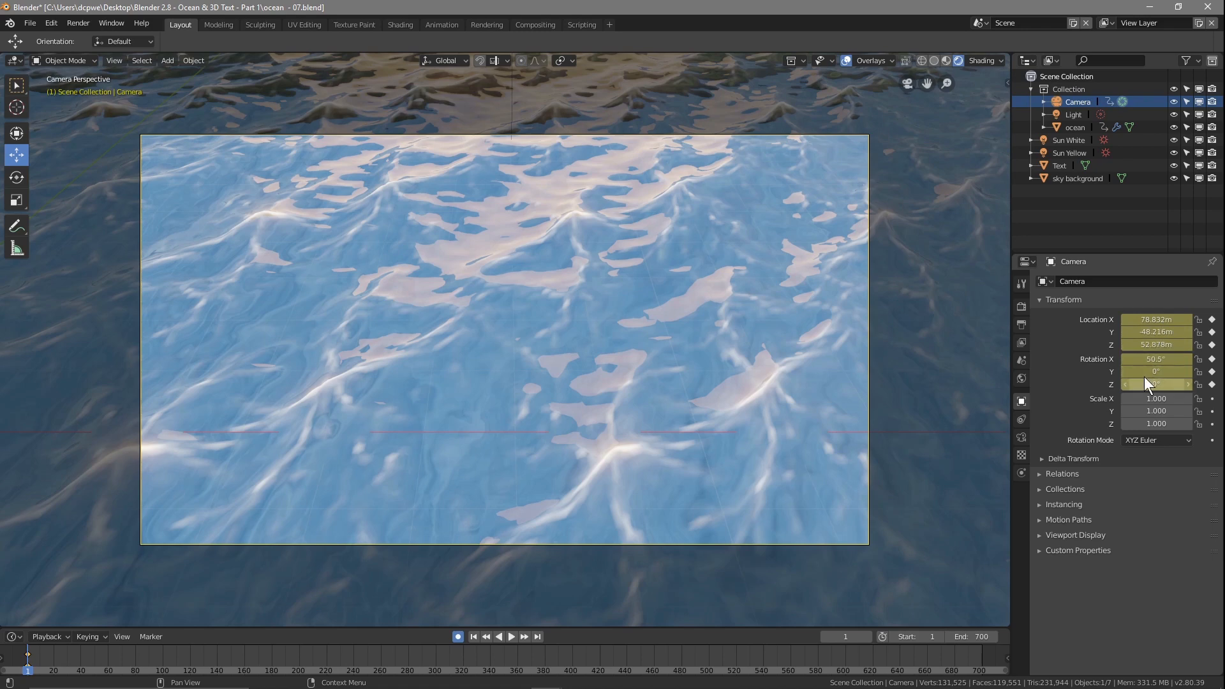
# Step: Keyframe the camera at frame 159 with Z 22.948 m and X rotation 82.1°, and scrub back to the start
pyautogui.moveTo(30, 675); pyautogui.dragTo(244, 671)
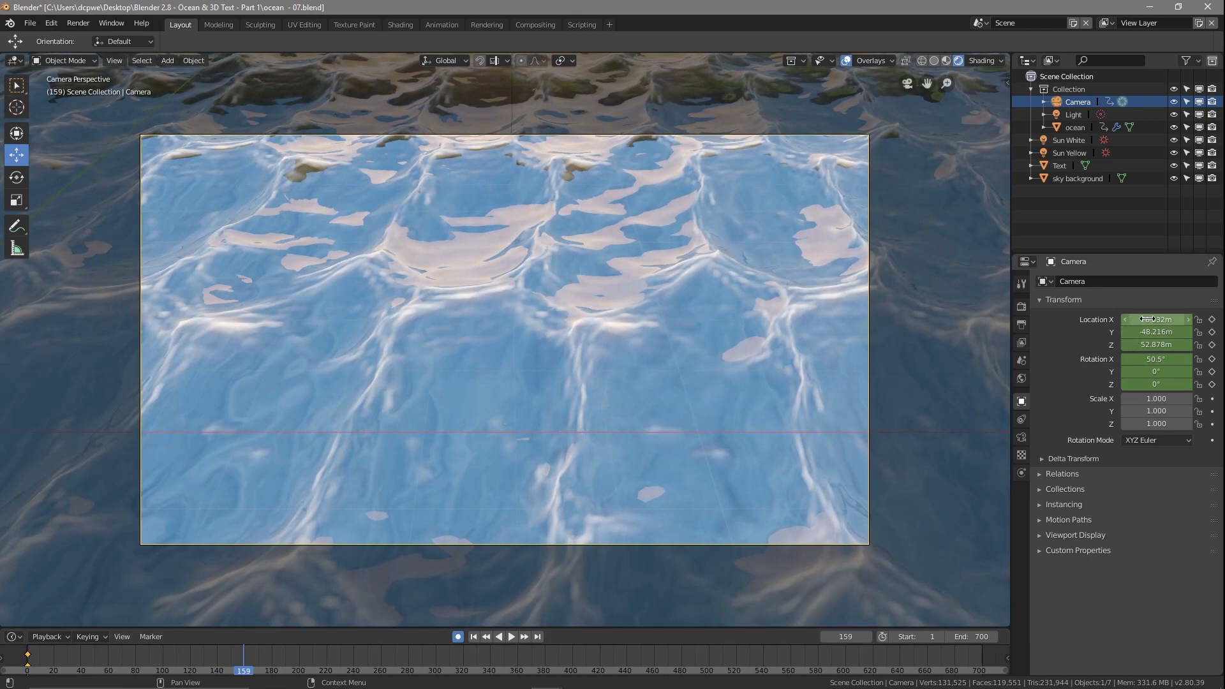
pyautogui.moveTo(1144, 345); pyautogui.dragTo(1065, 344)
pyautogui.click(1211, 345)
pyautogui.moveTo(1156, 359); pyautogui.dragTo(1191, 359)
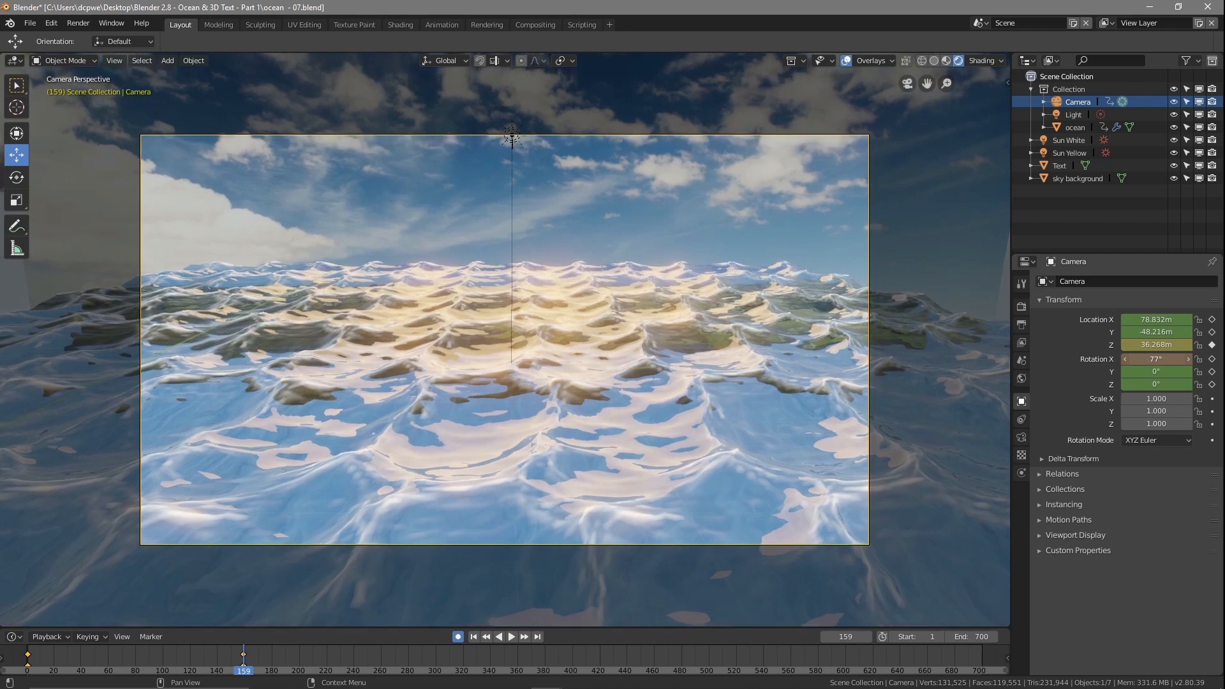
pyautogui.moveTo(1191, 359); pyautogui.dragTo(1133, 362)
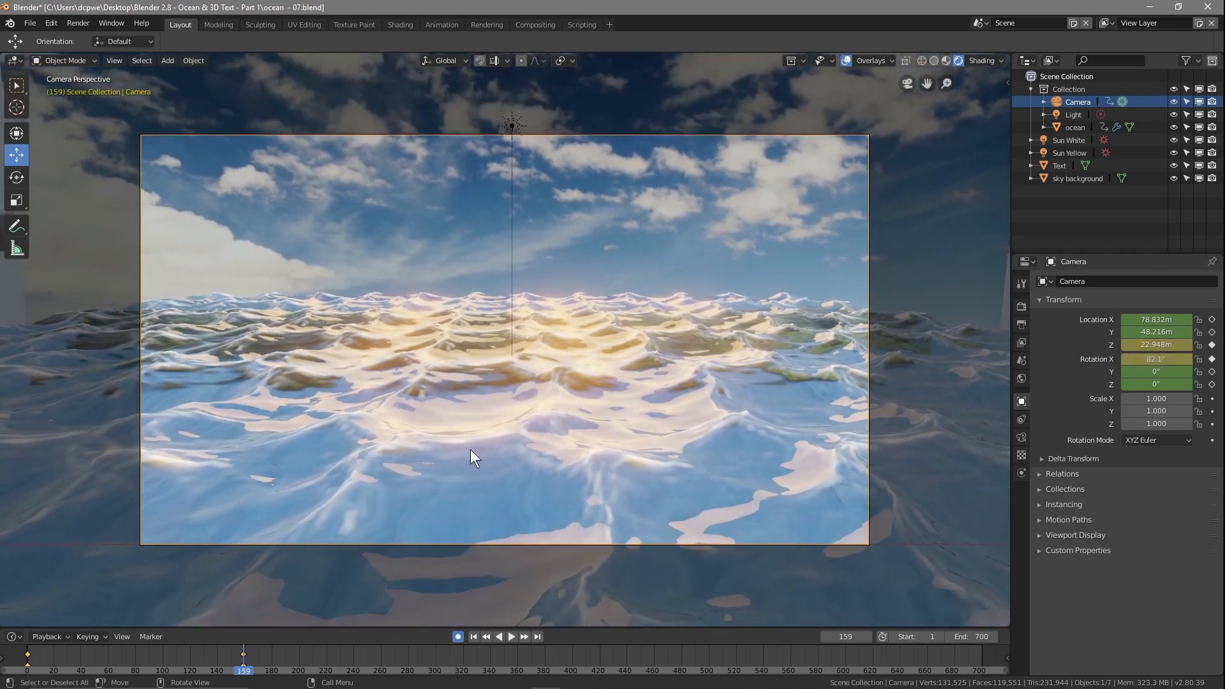
pyautogui.moveTo(236, 666); pyautogui.dragTo(93, 645, button='right')
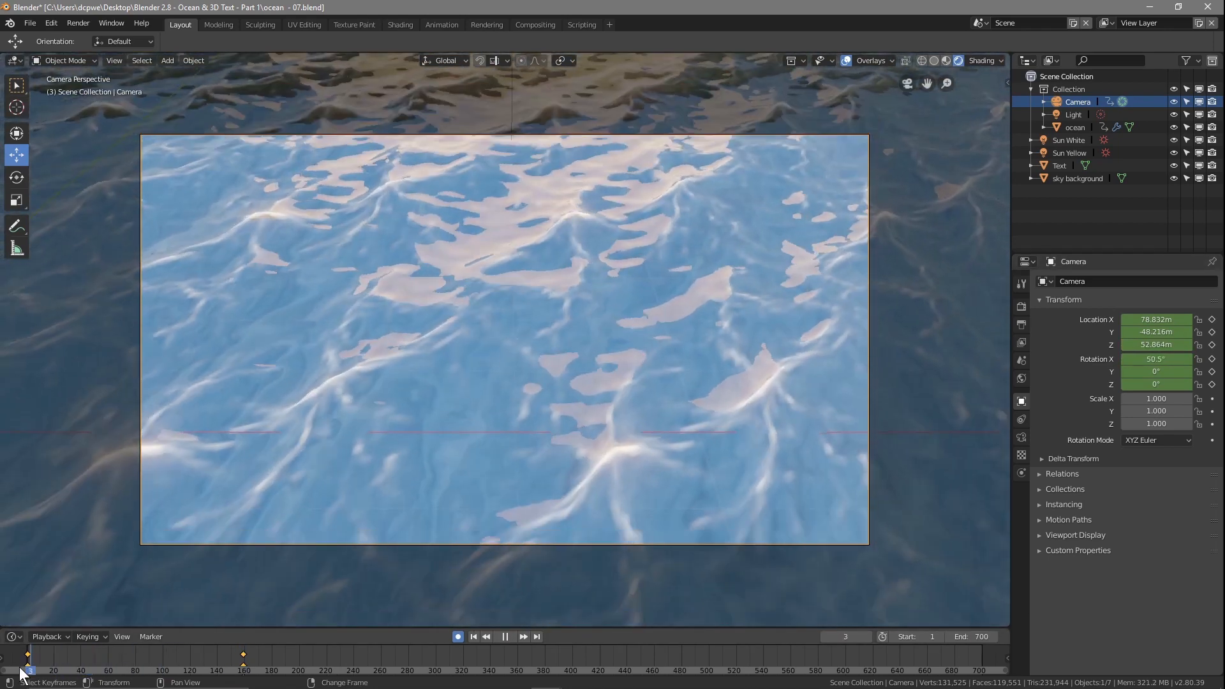
# Step: At frame 220, select the text object, insert a location keyframe, and raise its Z location to 2.4675 m
pyautogui.moveTo(112, 658); pyautogui.dragTo(327, 670, button='right')
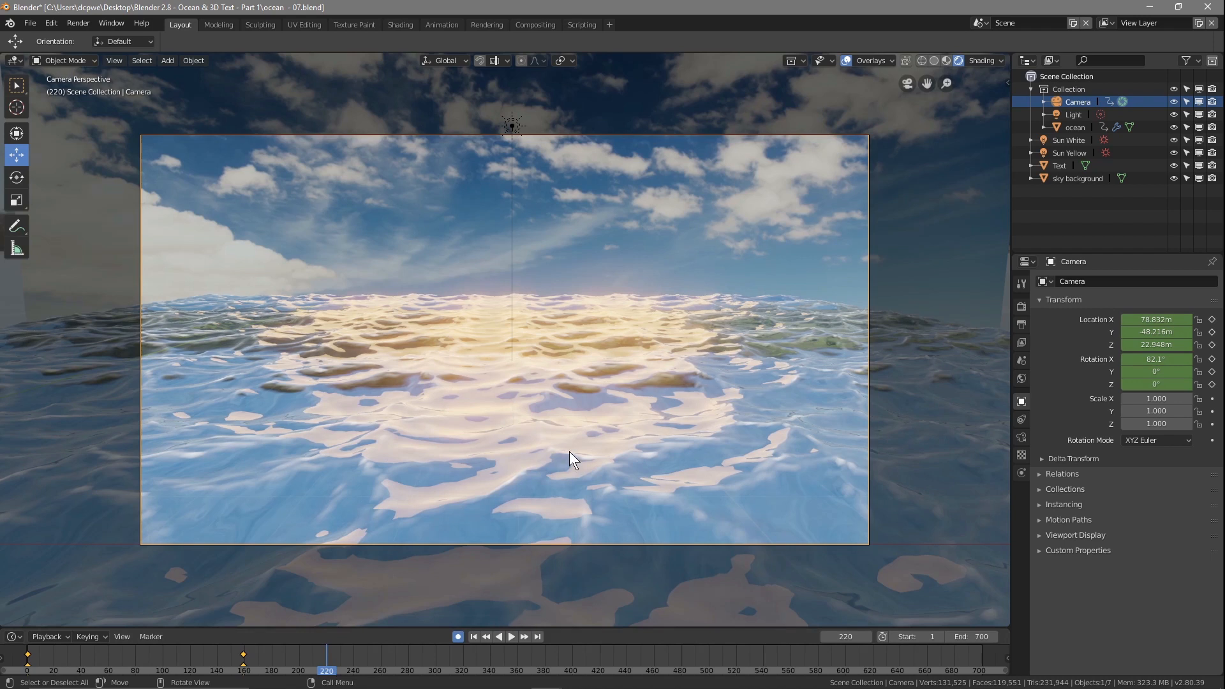
pyautogui.click(1057, 166)
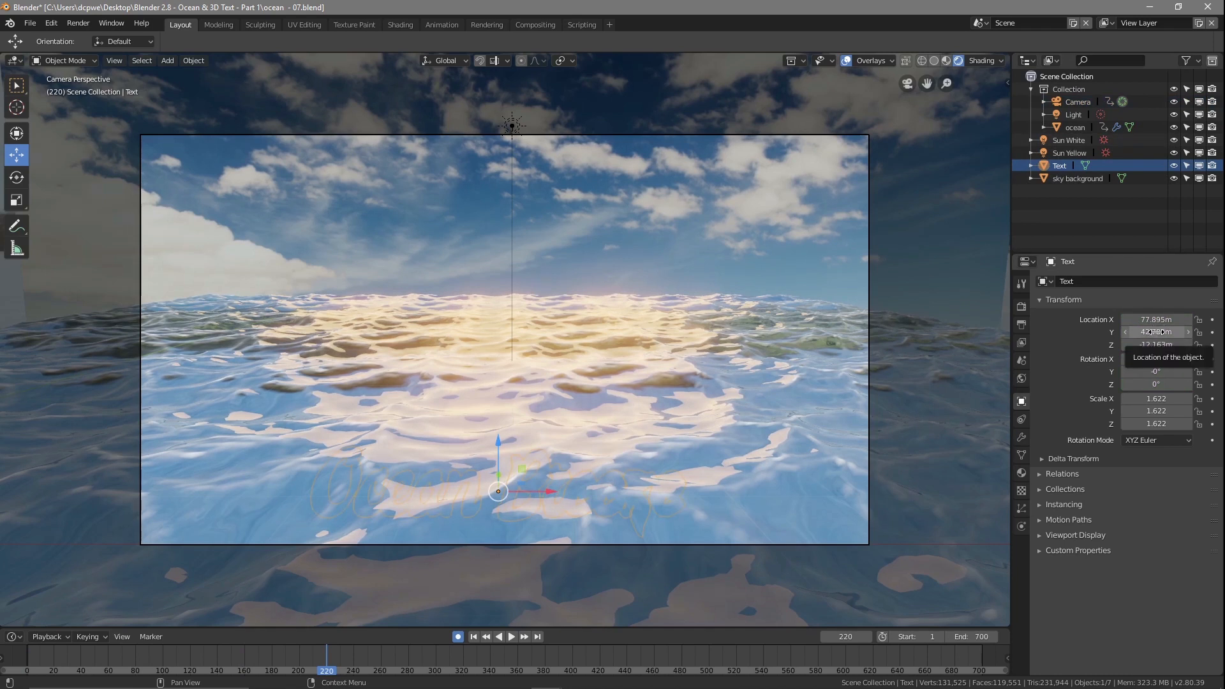
pyautogui.press('i')
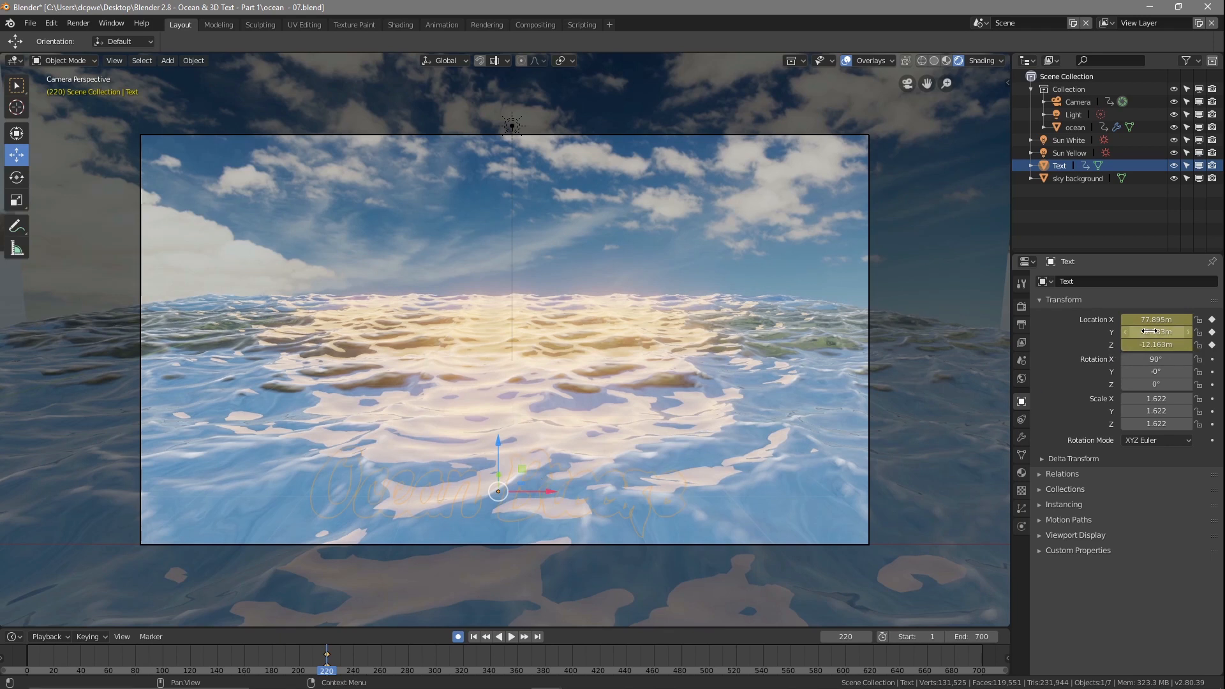
pyautogui.moveTo(1151, 344); pyautogui.dragTo(1197, 345)
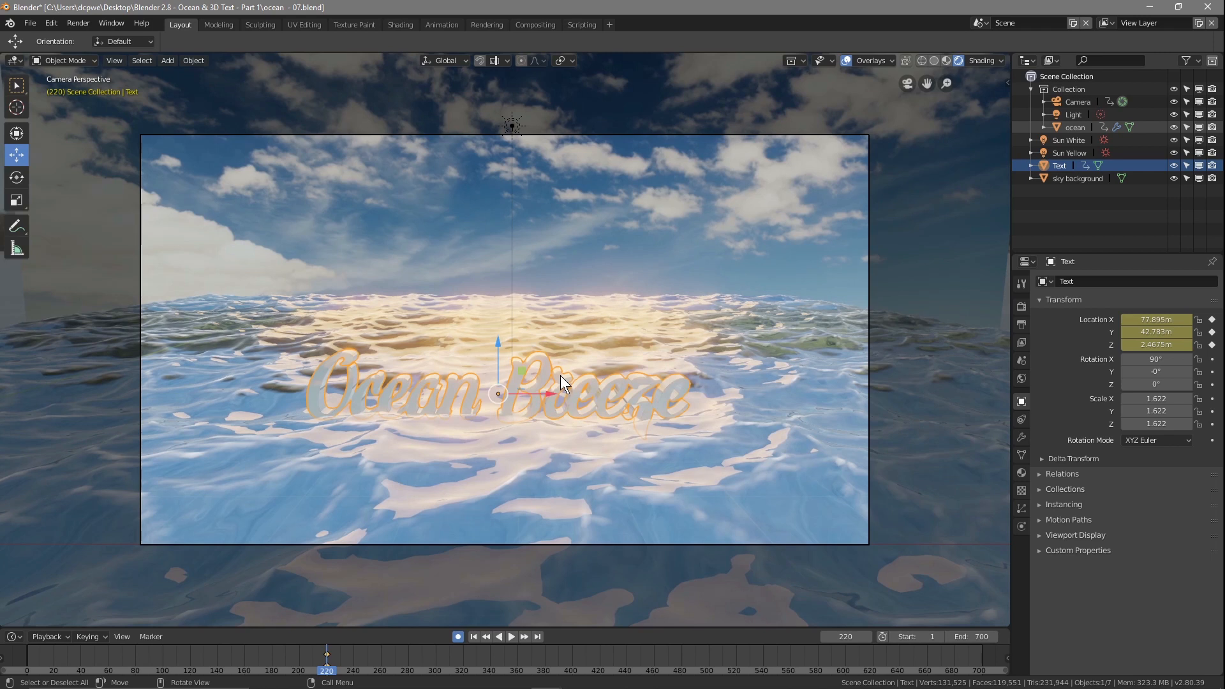
# Step: Switch off automatic keyframing, scale the text up to 2.365 on all axes, and switch automatic keyframing back on
pyautogui.click(457, 636)
pyautogui.press('s')
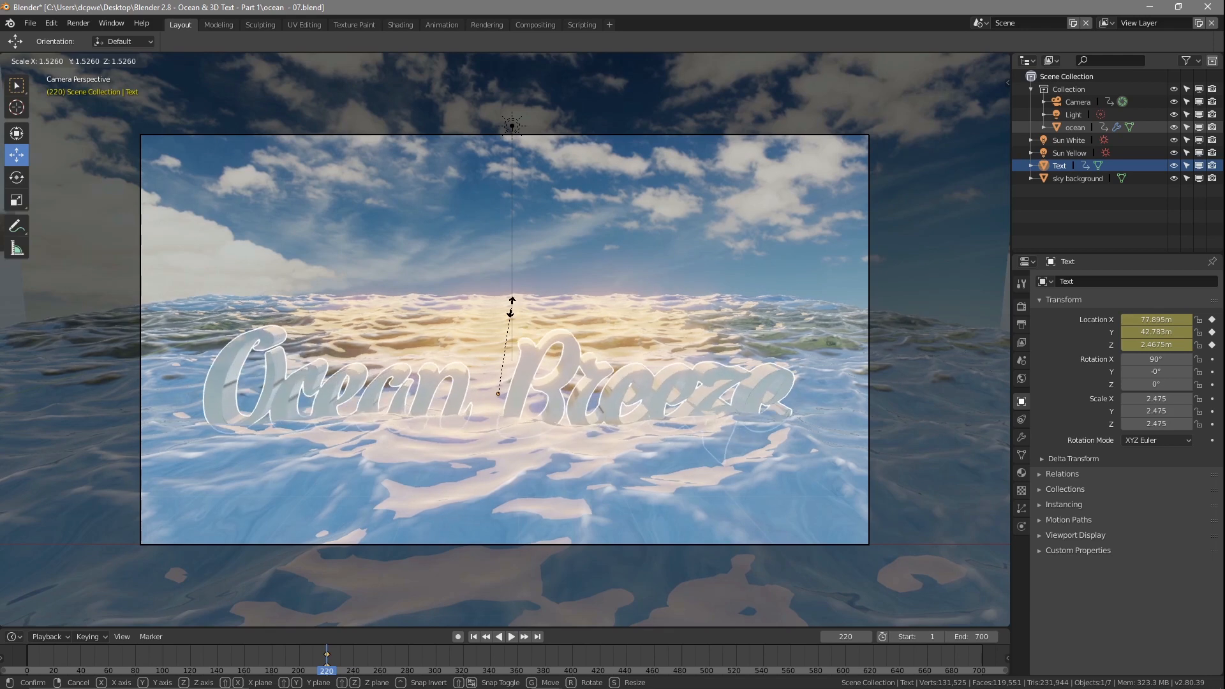
pyautogui.click(542, 326)
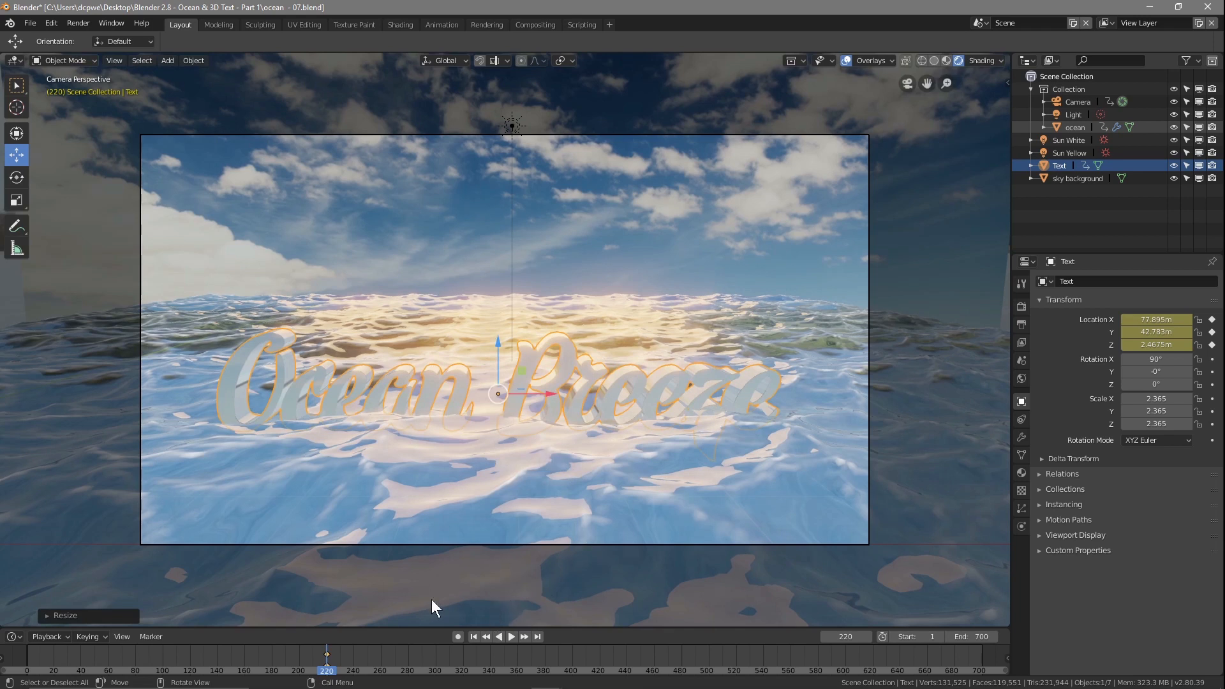
pyautogui.click(459, 636)
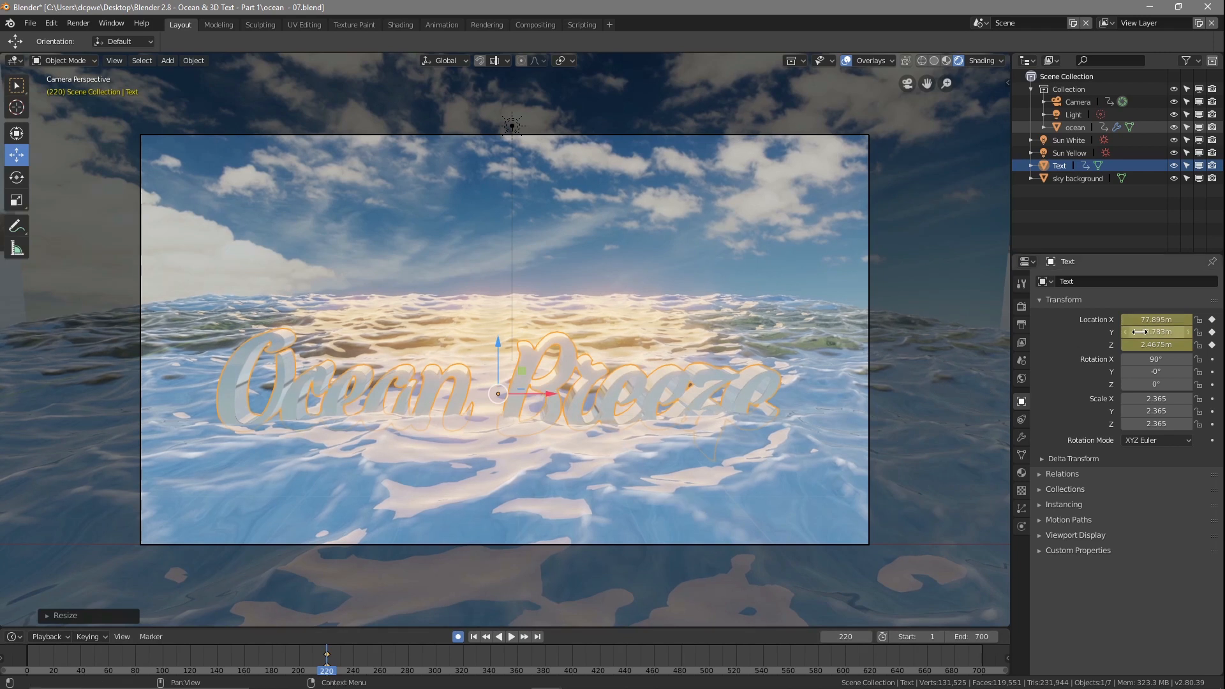
# Step: Move the text farther from the camera by setting its location to Y 93.863 m and Z 3.7775 m
pyautogui.moveTo(1156, 332); pyautogui.dragTo(1224, 332)
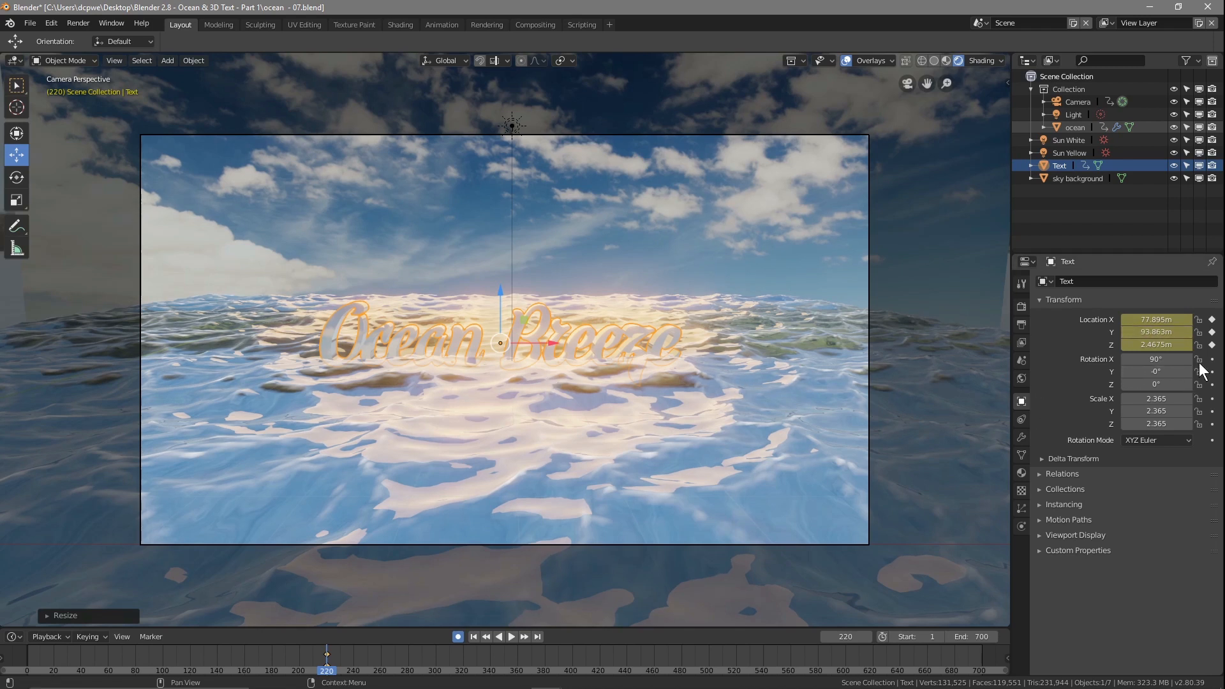
pyautogui.moveTo(1167, 345); pyautogui.dragTo(1194, 344)
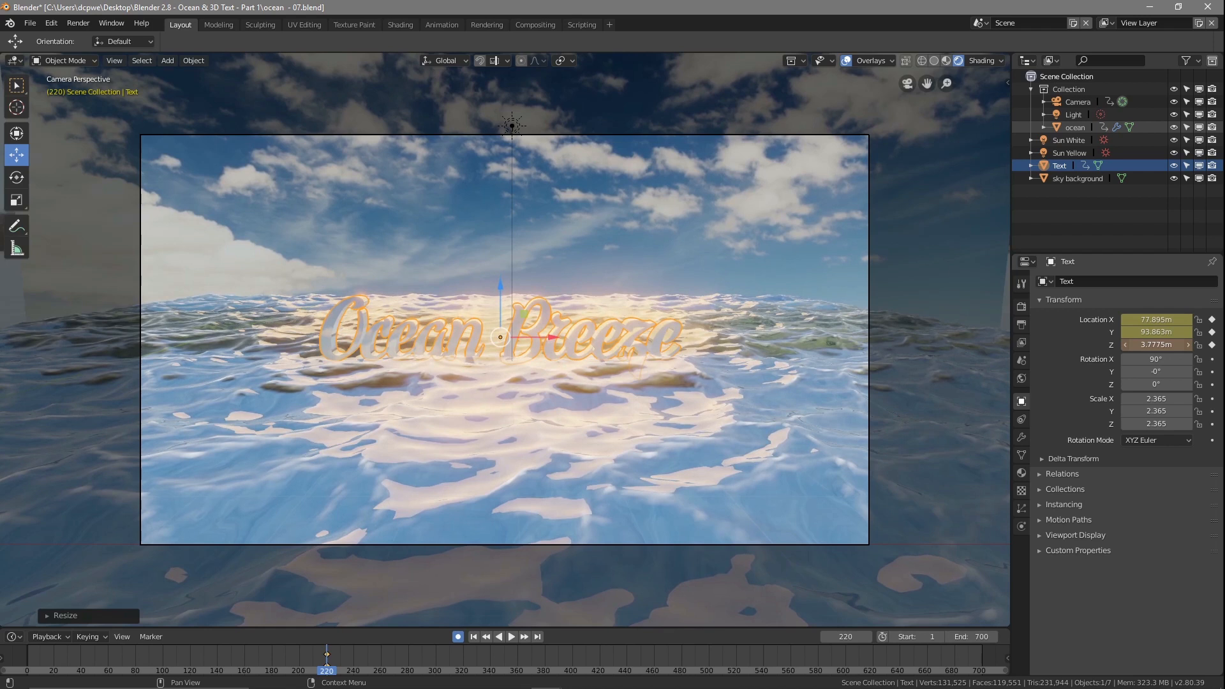
pyautogui.moveTo(1196, 345); pyautogui.dragTo(1196, 344)
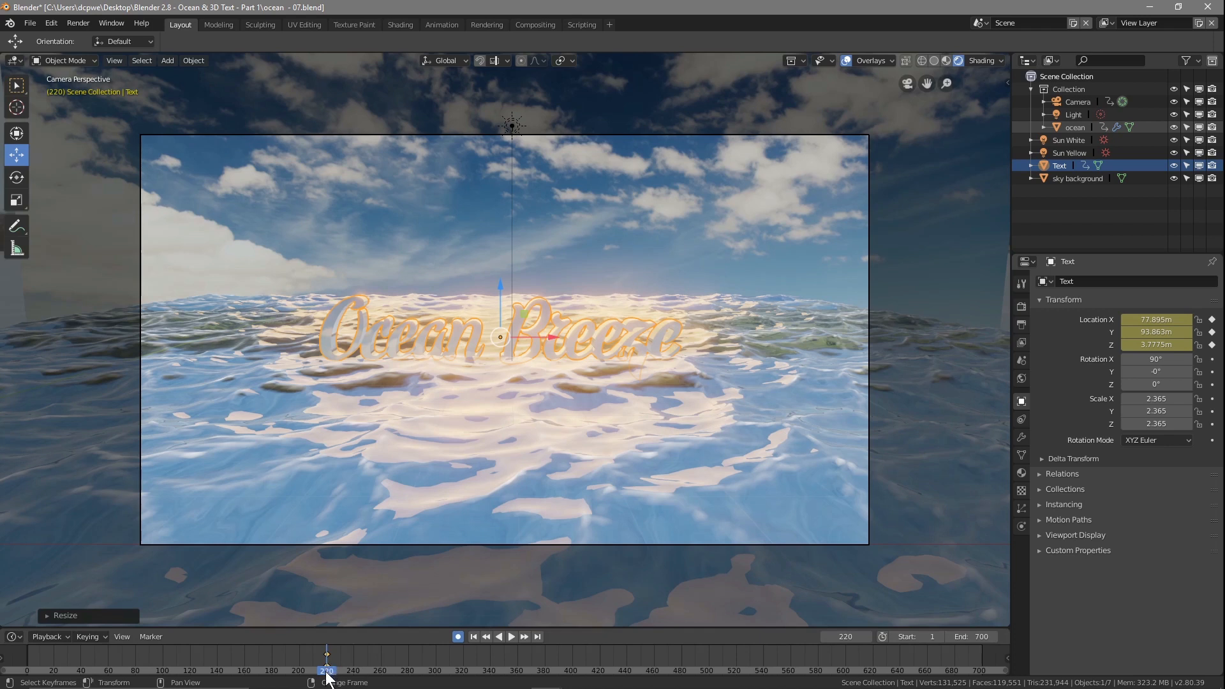
# Step: Play the animation onward from frame 220, stop at frame 300, and insert a location keyframe for the text there
pyautogui.press('space')
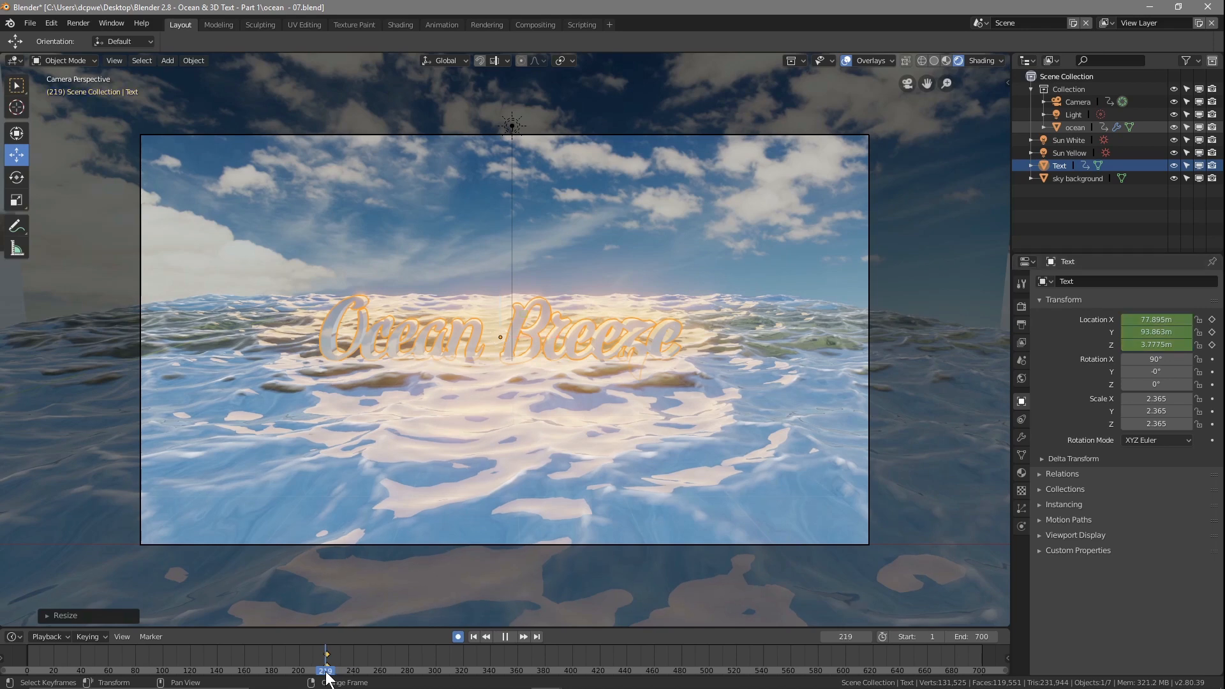
pyautogui.moveTo(393, 646); pyautogui.dragTo(420, 655, button='right')
pyautogui.press('space')
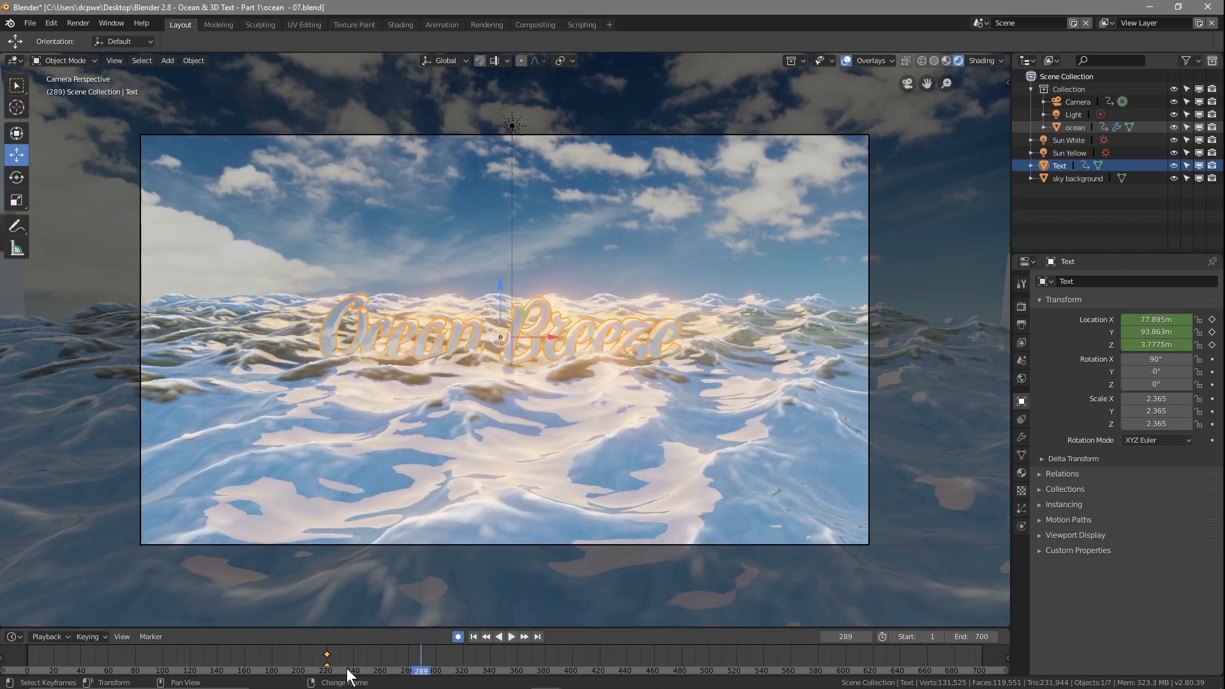
pyautogui.press('space')
pyautogui.click(405, 671)
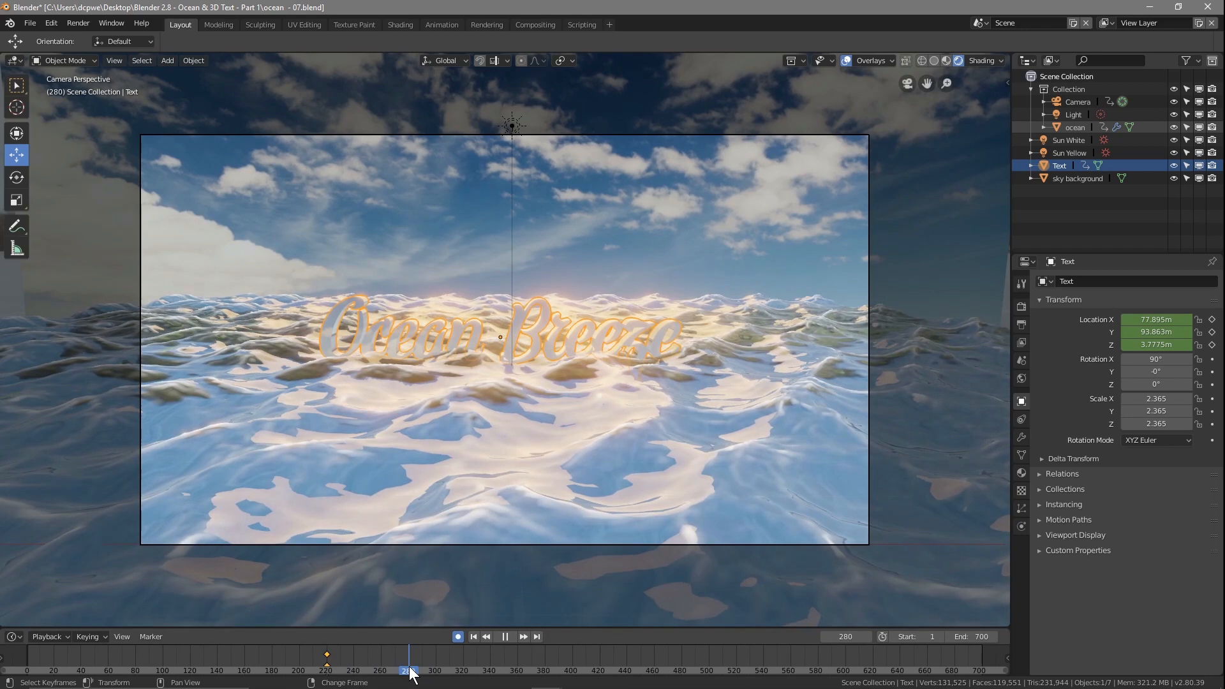
pyautogui.moveTo(409, 668); pyautogui.dragTo(436, 674)
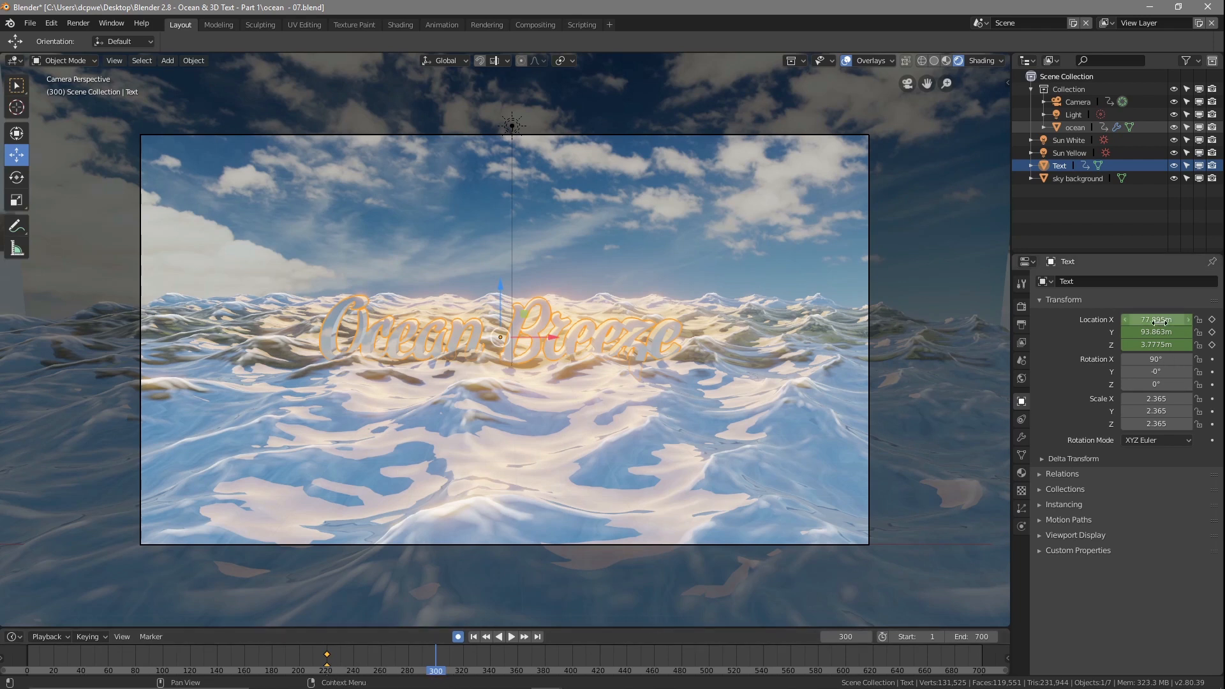
pyautogui.press('i')
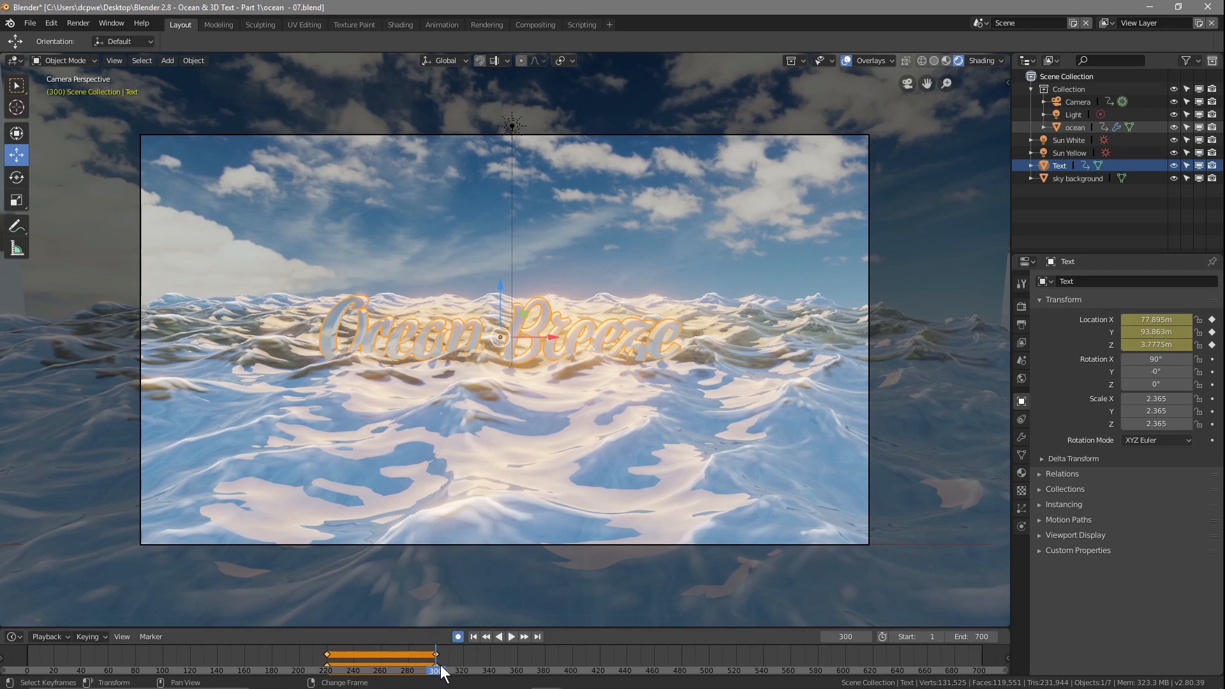
# Step: Return to frame 220 and lower the text below the ocean surface to Z -13.61 m
pyautogui.moveTo(436, 675); pyautogui.dragTo(326, 674)
pyautogui.press('space')
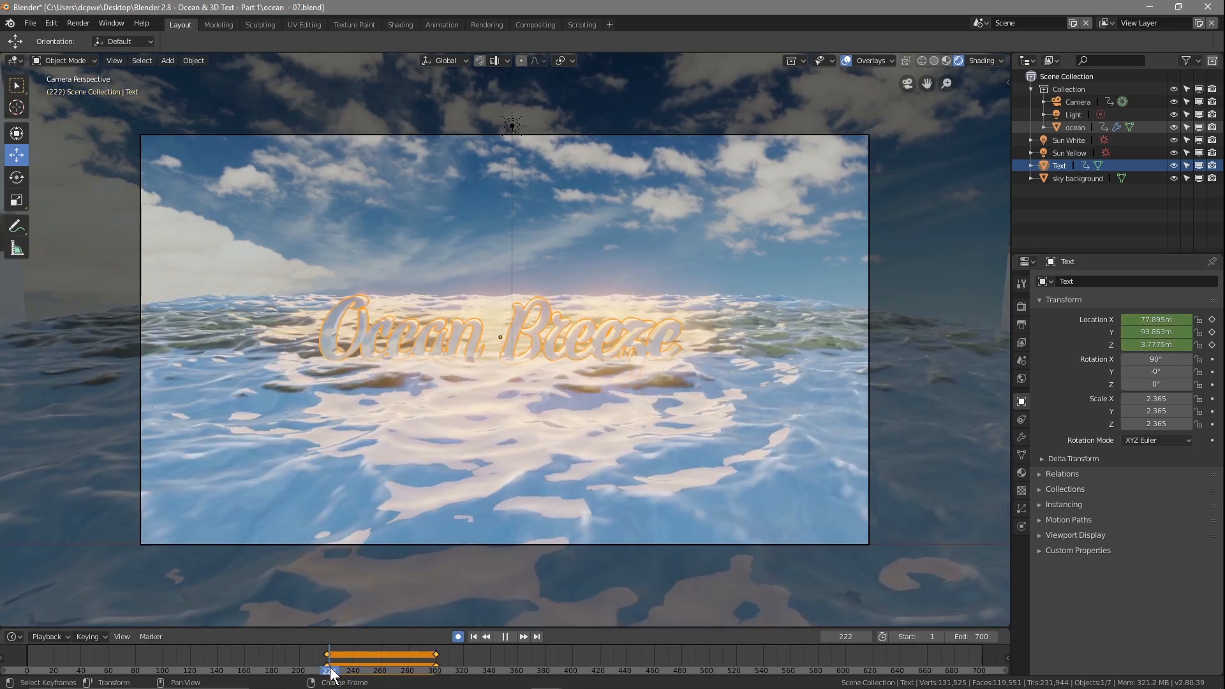
pyautogui.moveTo(330, 668); pyautogui.dragTo(327, 666, button='right')
pyautogui.press('space')
pyautogui.moveTo(495, 289); pyautogui.dragTo(496, 362)
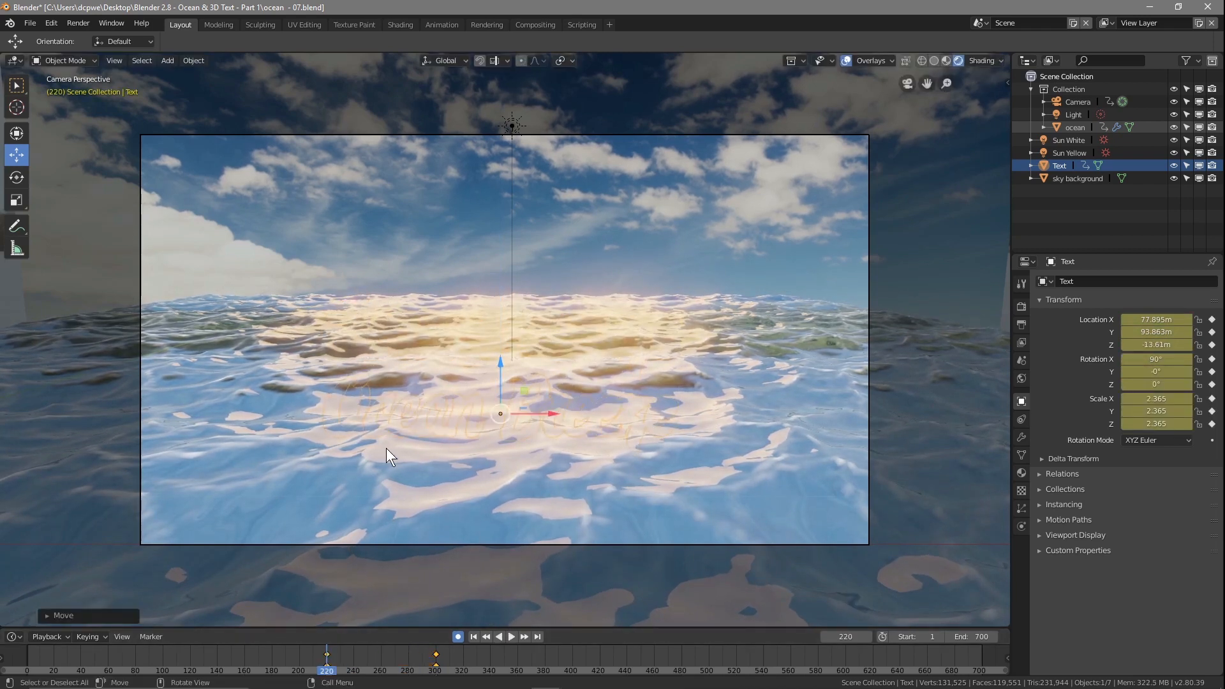
# Step: Play and scrub the animation from the start to about frame 519 to review the text rising from the water
pyautogui.moveTo(316, 665); pyautogui.dragTo(2, 659, button='right')
pyautogui.press('space')
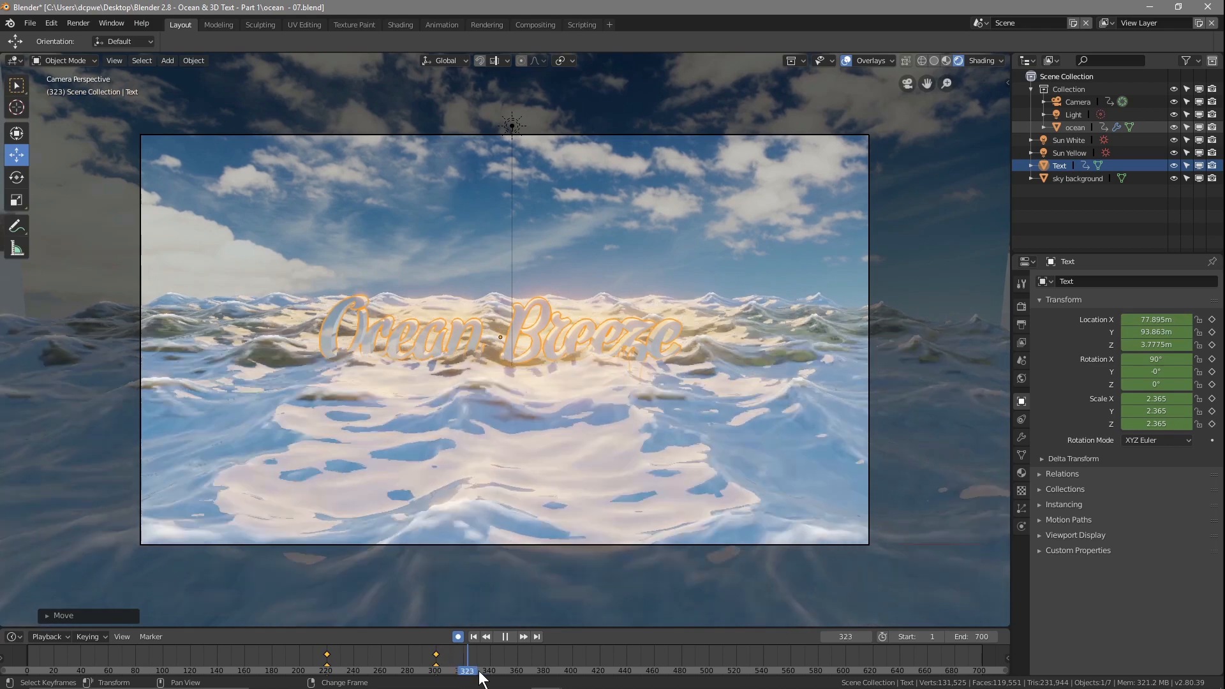
pyautogui.moveTo(529, 649); pyautogui.dragTo(734, 666, button='right')
pyautogui.press('space')
# Step: At frame 600, bring the text closer to the camera with Y location 44.403 m and keyframe that value
pyautogui.press('space')
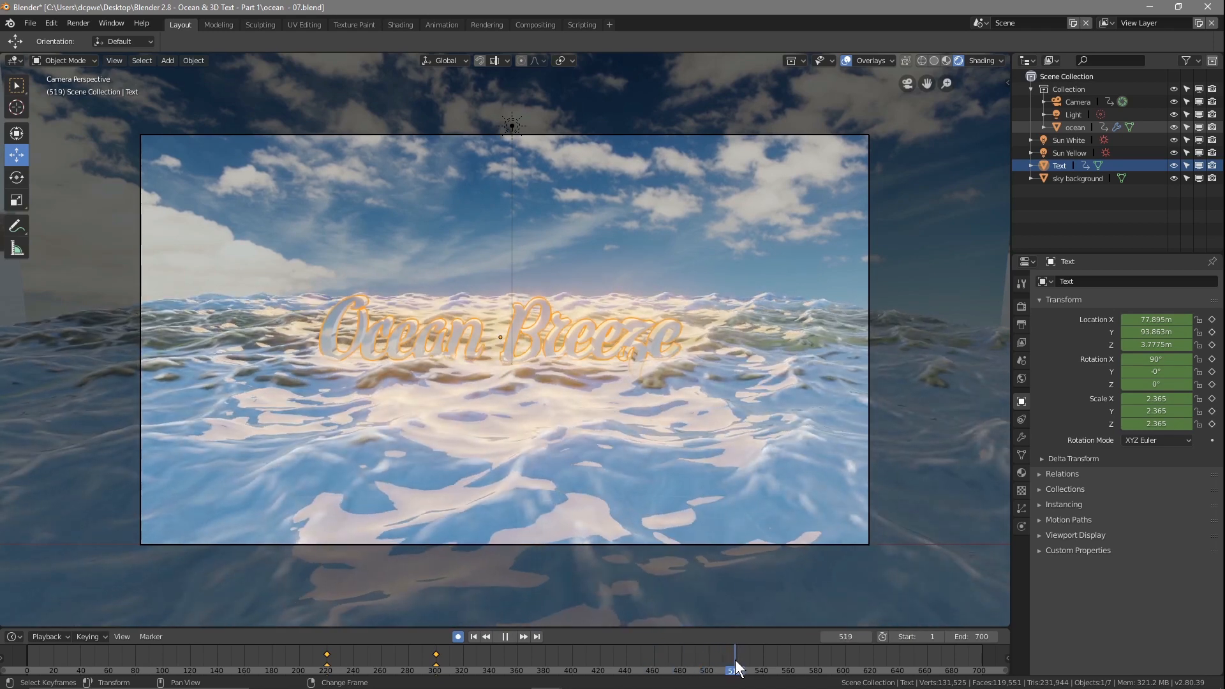
pyautogui.moveTo(736, 666); pyautogui.dragTo(789, 654, button='right')
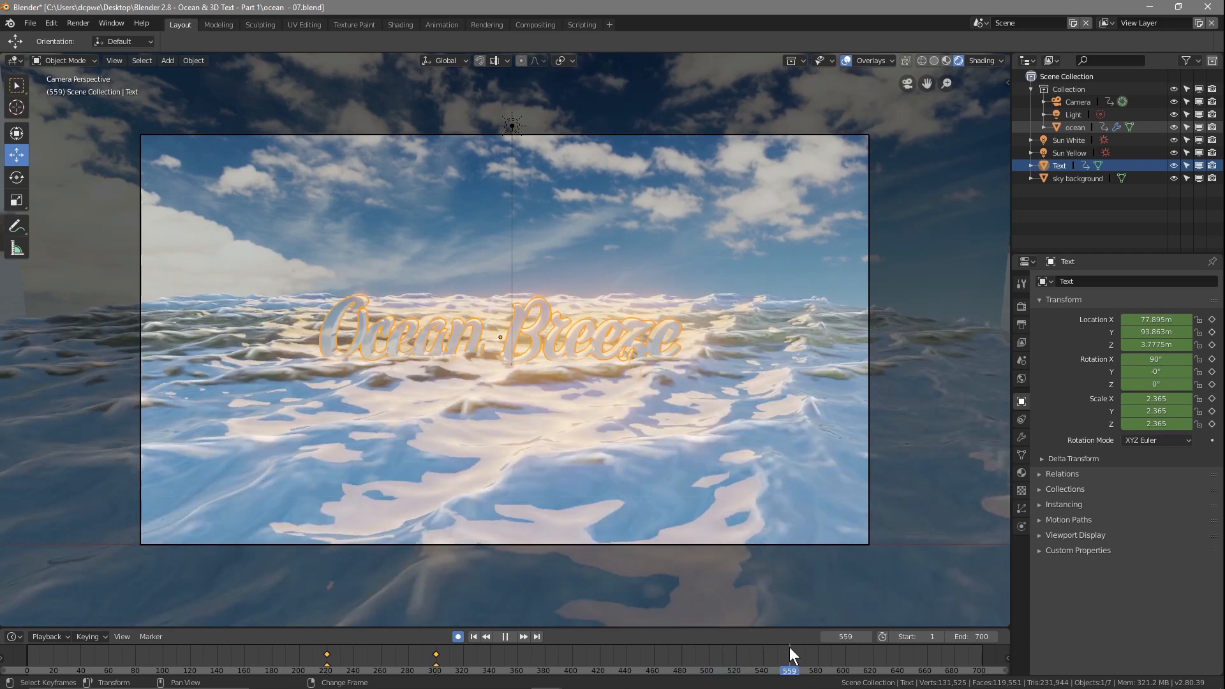
pyautogui.moveTo(790, 648); pyautogui.dragTo(846, 664, button='right')
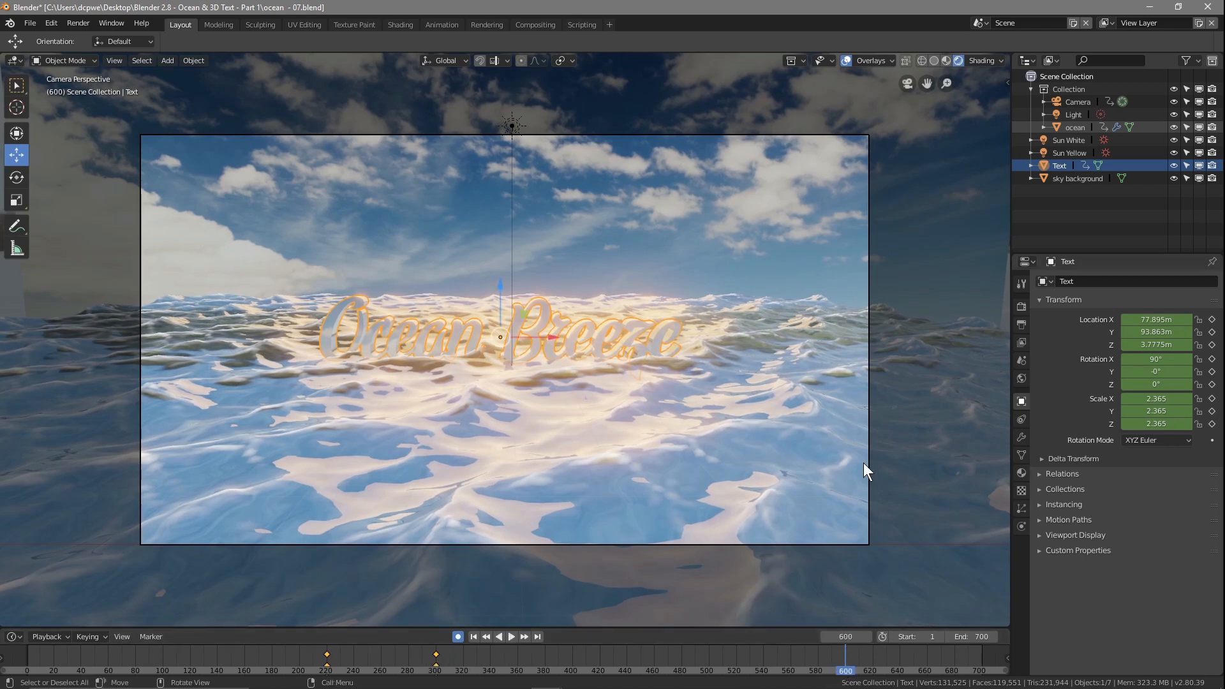
pyautogui.moveTo(1140, 334); pyautogui.dragTo(1049, 334)
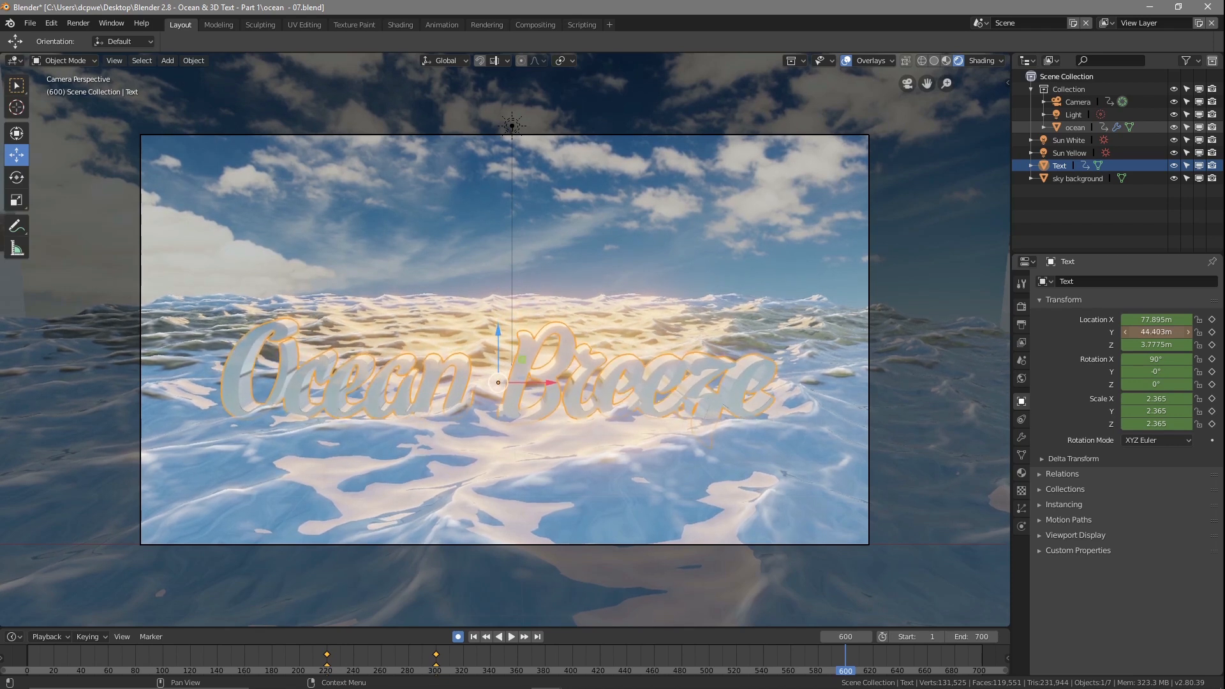
pyautogui.press('i')
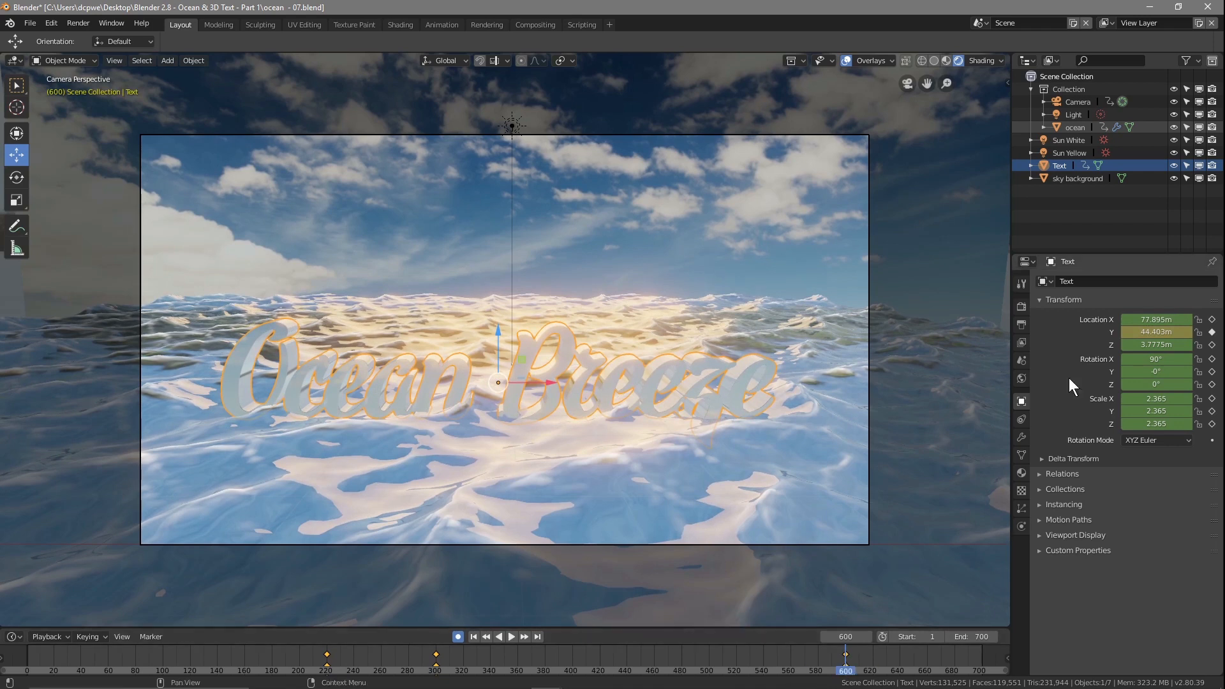
# Step: Keyframe the camera's location and rotation at frame 600, with Z location 10.438 m and X rotation 90.1°
pyautogui.click(1059, 98)
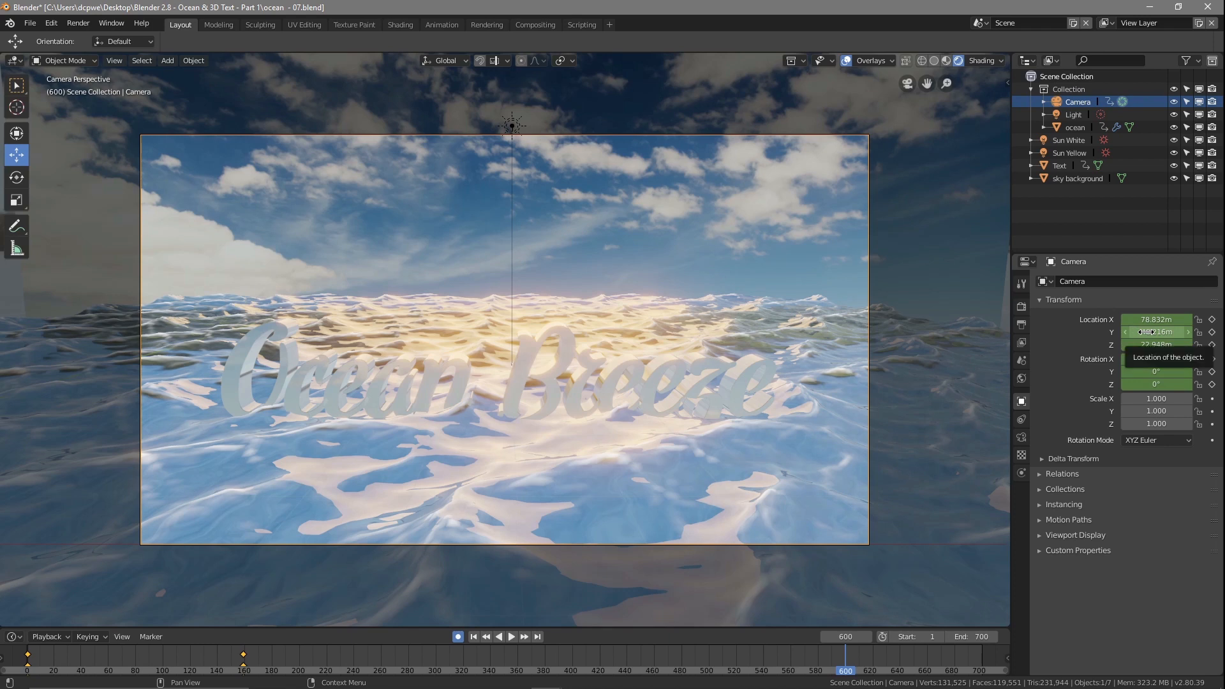
pyautogui.press('i')
pyautogui.press('i')
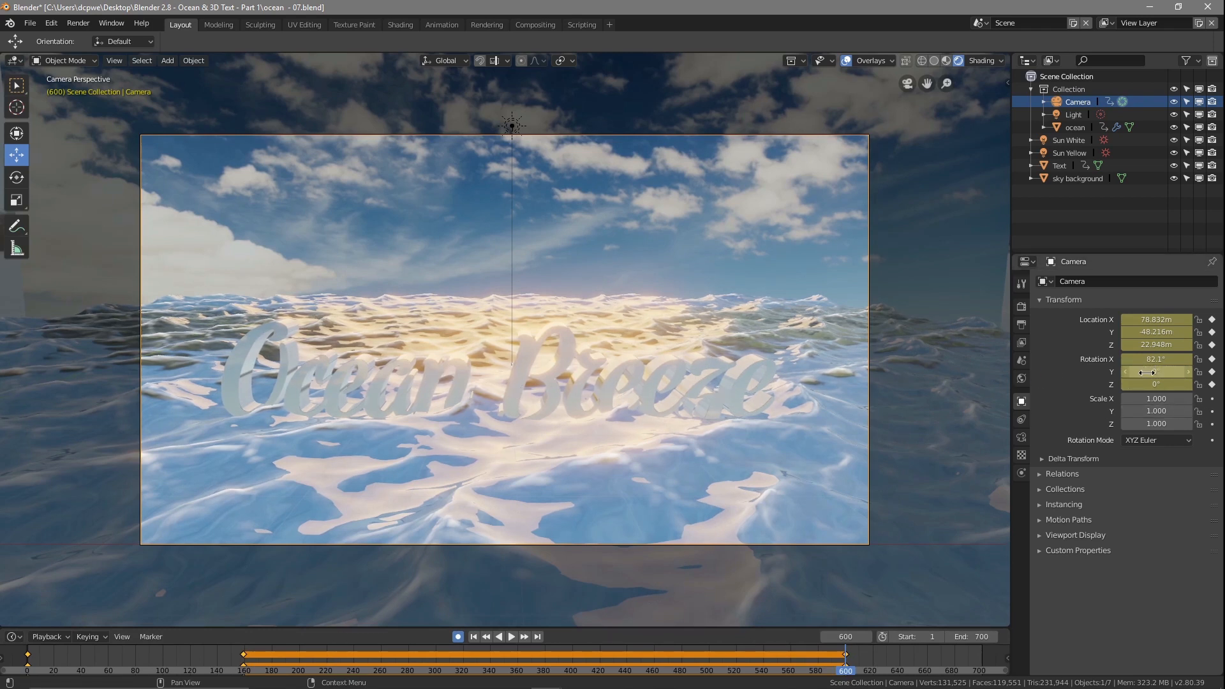
pyautogui.moveTo(1146, 359); pyautogui.dragTo(1112, 345)
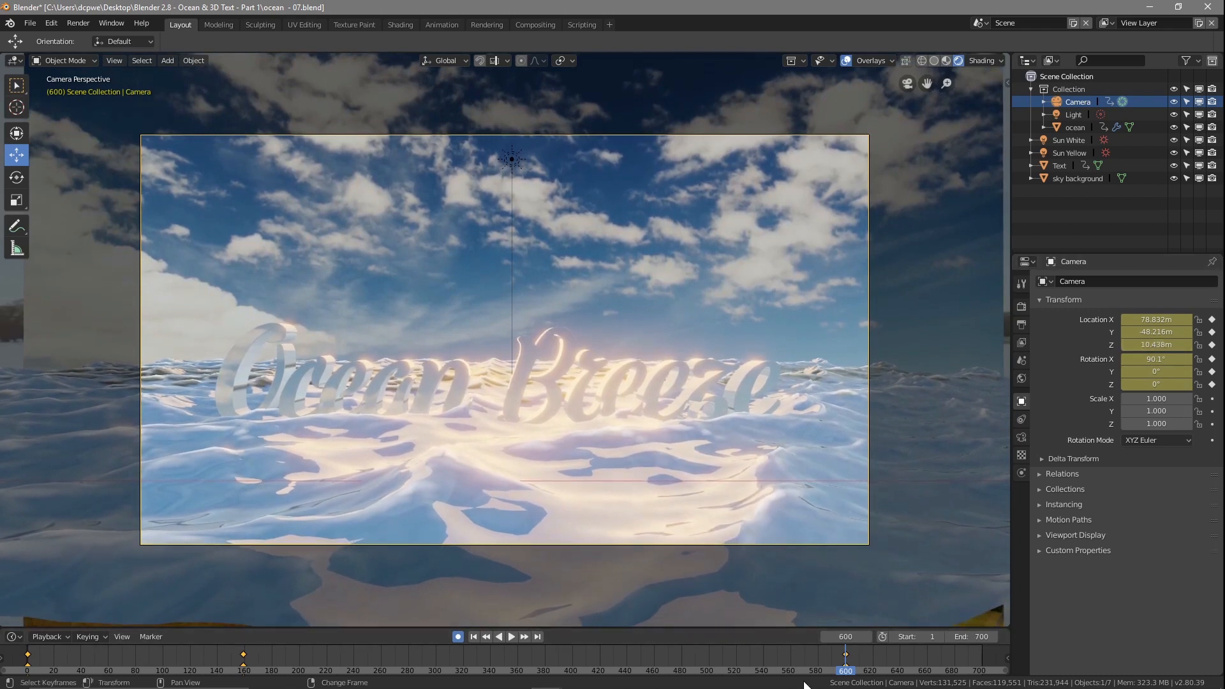
# Step: Scrub through the new camera move, render frame 601 as a test image, and close the render window
pyautogui.moveTo(838, 670); pyautogui.dragTo(706, 664, button='right')
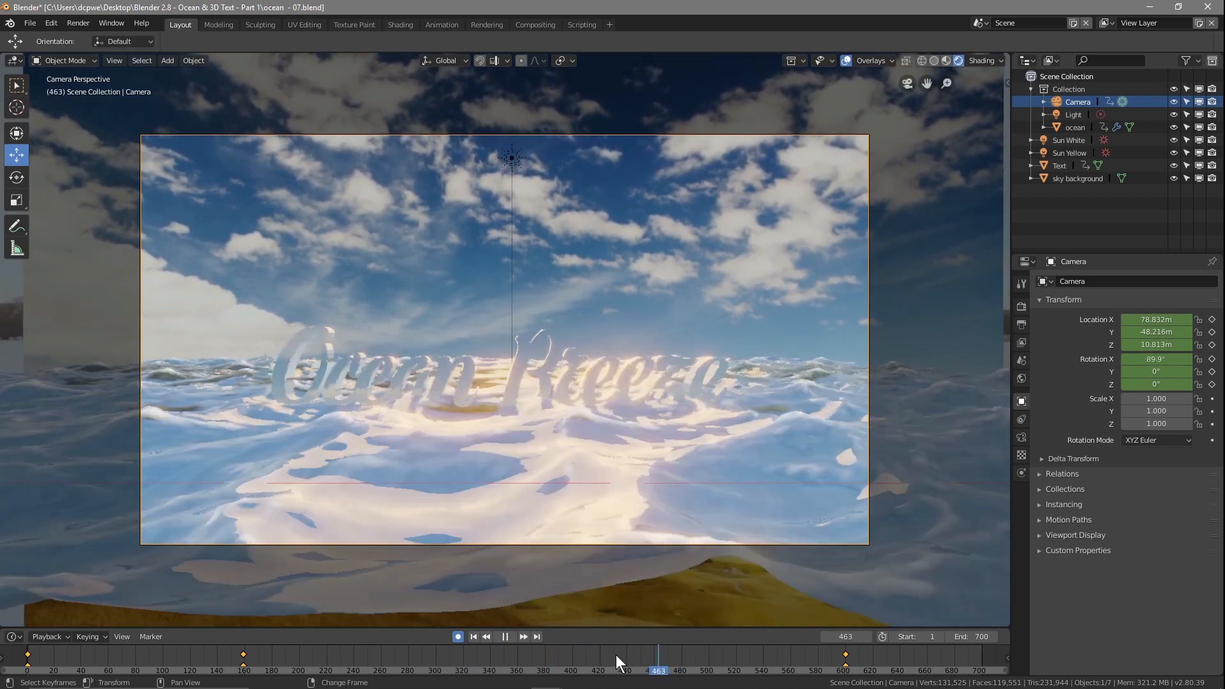
pyautogui.moveTo(755, 657); pyautogui.dragTo(848, 657, button='right')
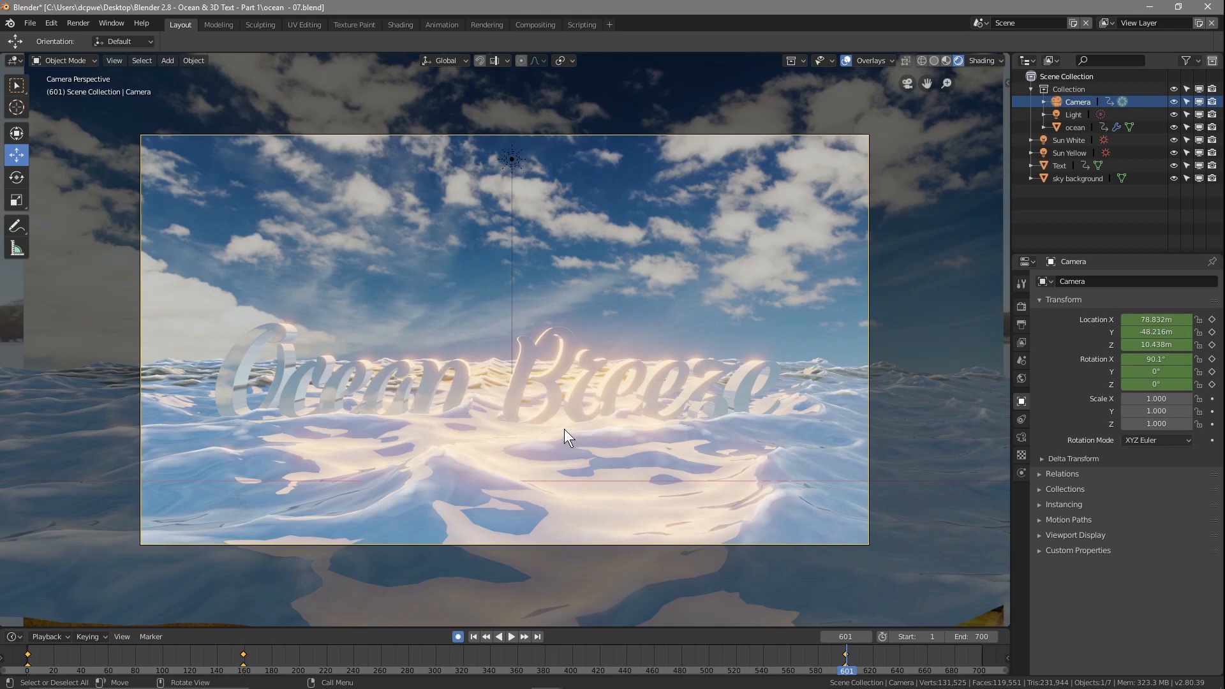
pyautogui.press('F12')
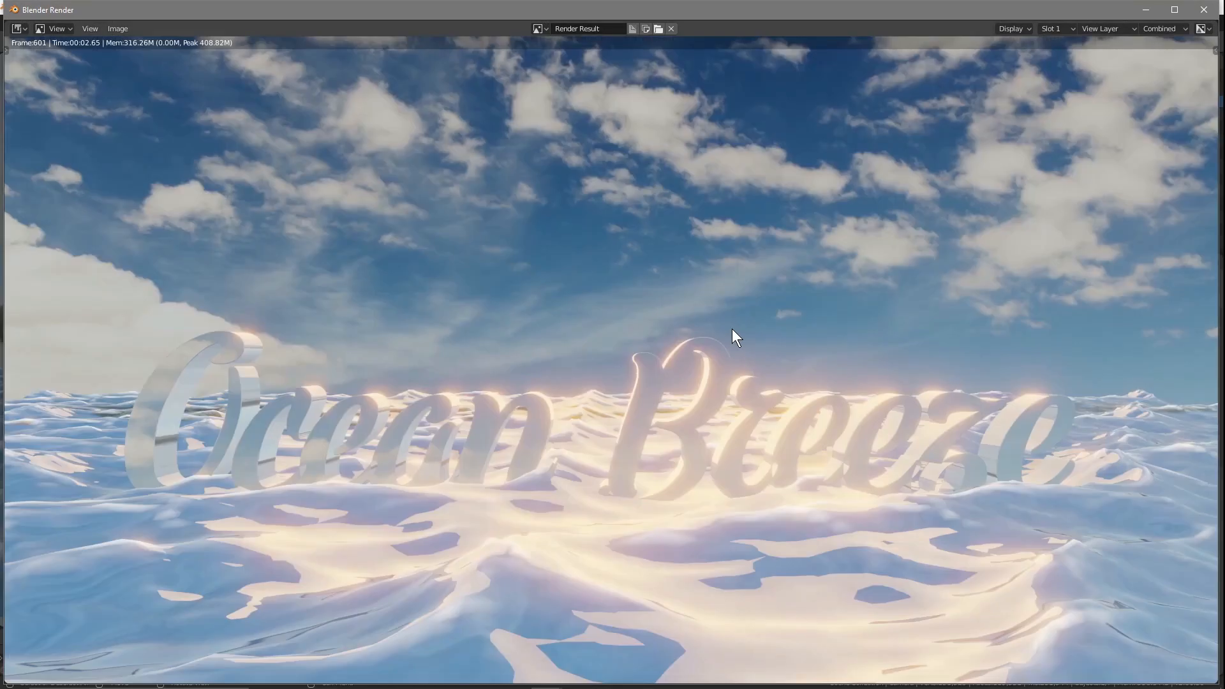
pyautogui.click(1204, 9)
# Step: Play and scrub the animation between about frames 450 and 600 to check the text and camera movement
pyautogui.press('space')
pyautogui.moveTo(828, 671); pyautogui.dragTo(721, 649)
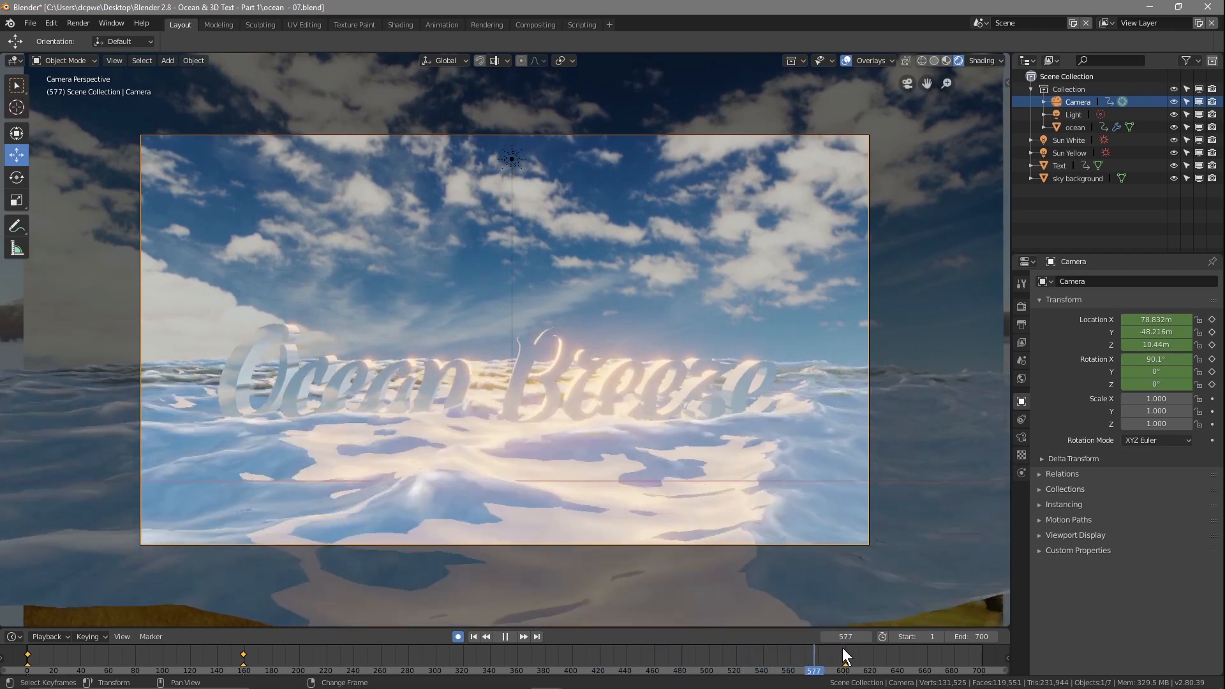
pyautogui.moveTo(814, 646); pyautogui.dragTo(645, 648)
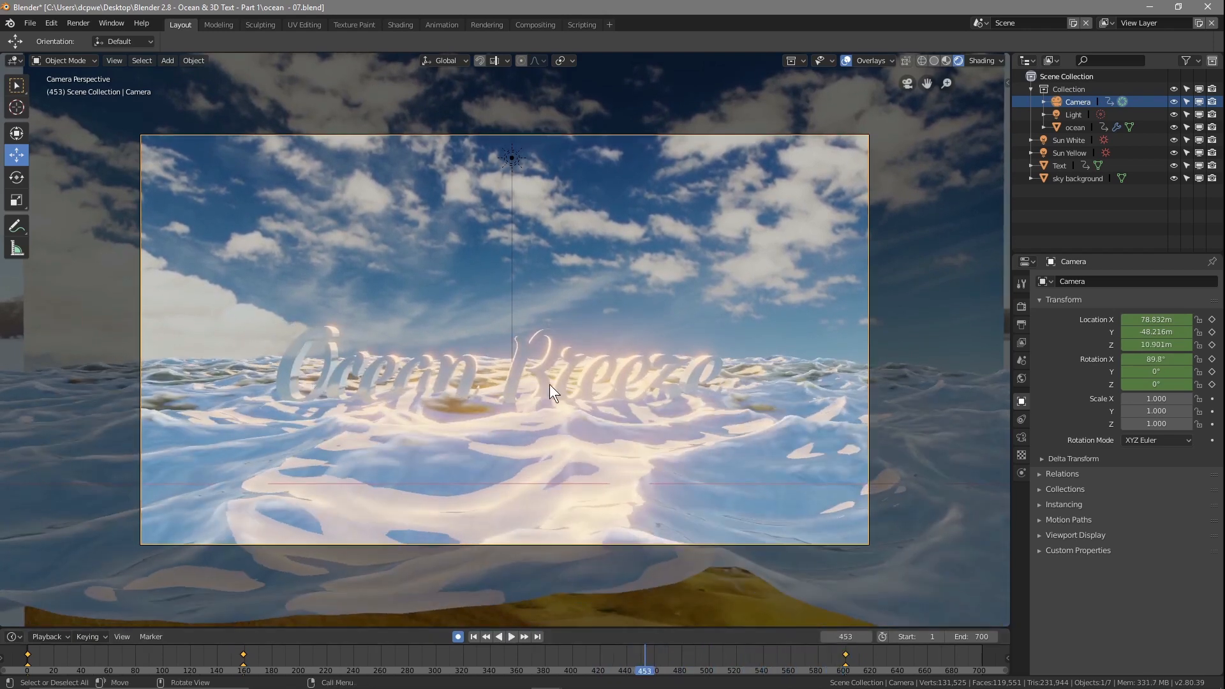
pyautogui.press('space')
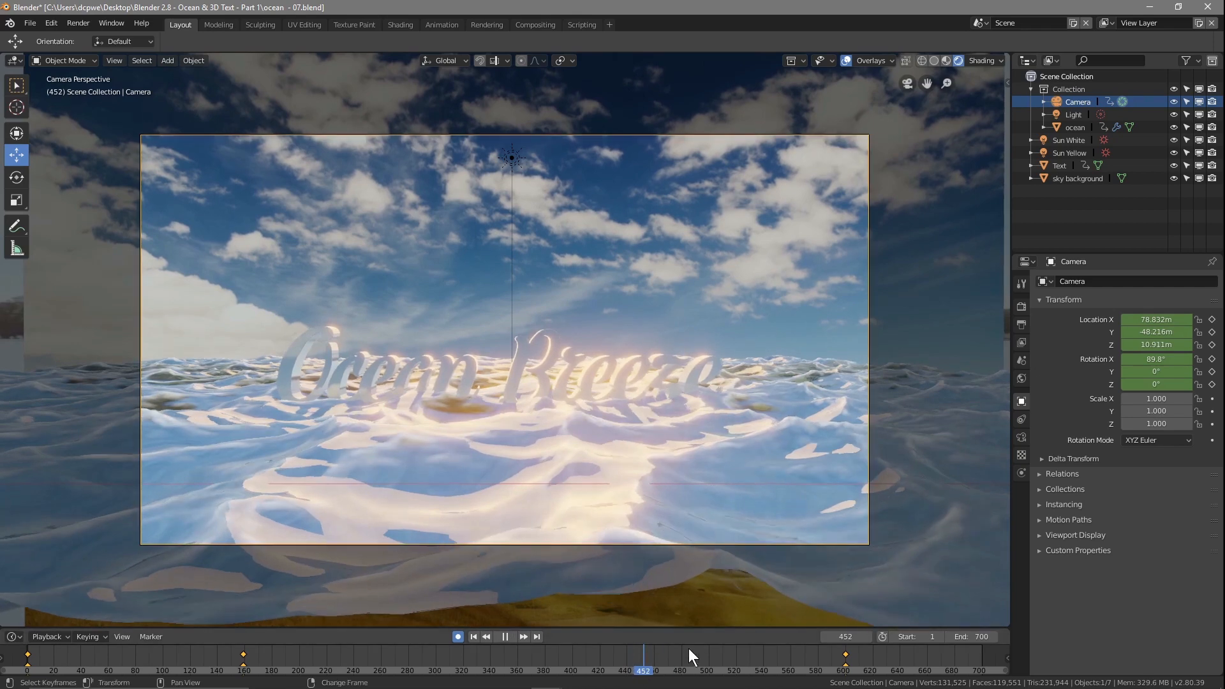
pyautogui.moveTo(755, 667)
pyautogui.mouseDown()
pyautogui.moveTo(637, 667)
pyautogui.moveTo(742, 675)
pyautogui.mouseUp()
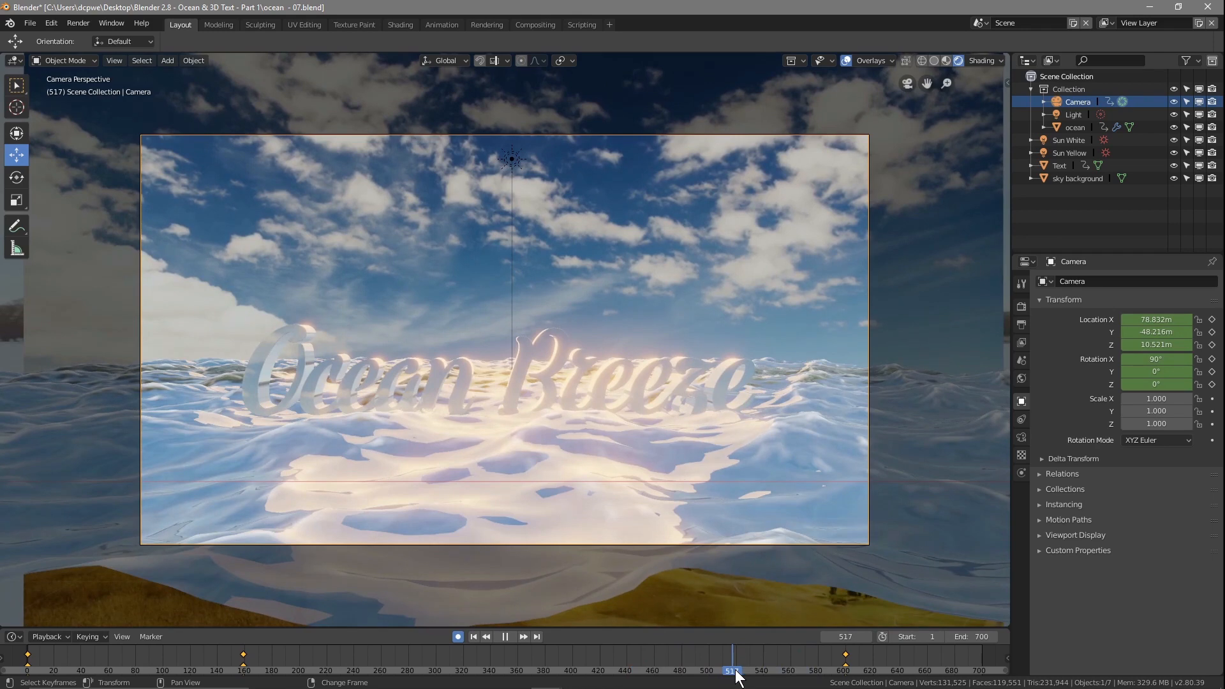
# Step: Return to frame 600, switch off automatic keyframing, and save the file
pyautogui.moveTo(804, 672); pyautogui.dragTo(846, 673, button='right')
pyautogui.click(457, 636)
pyautogui.click(30, 23)
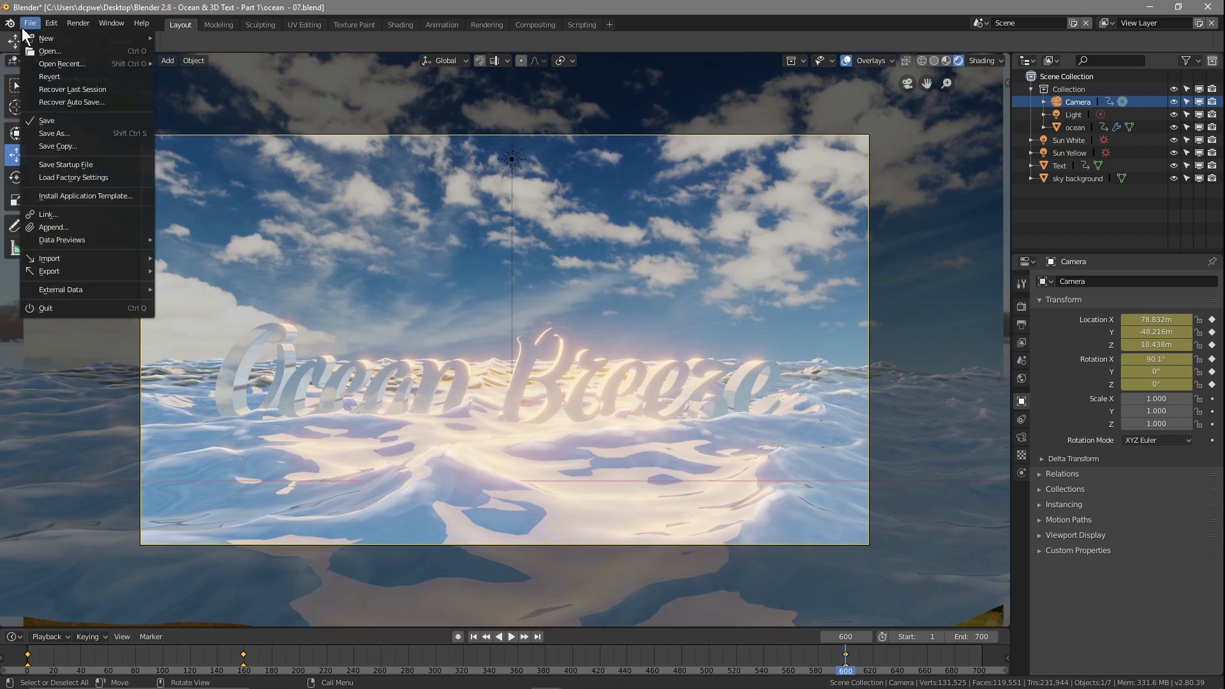
pyautogui.click(26, 120)
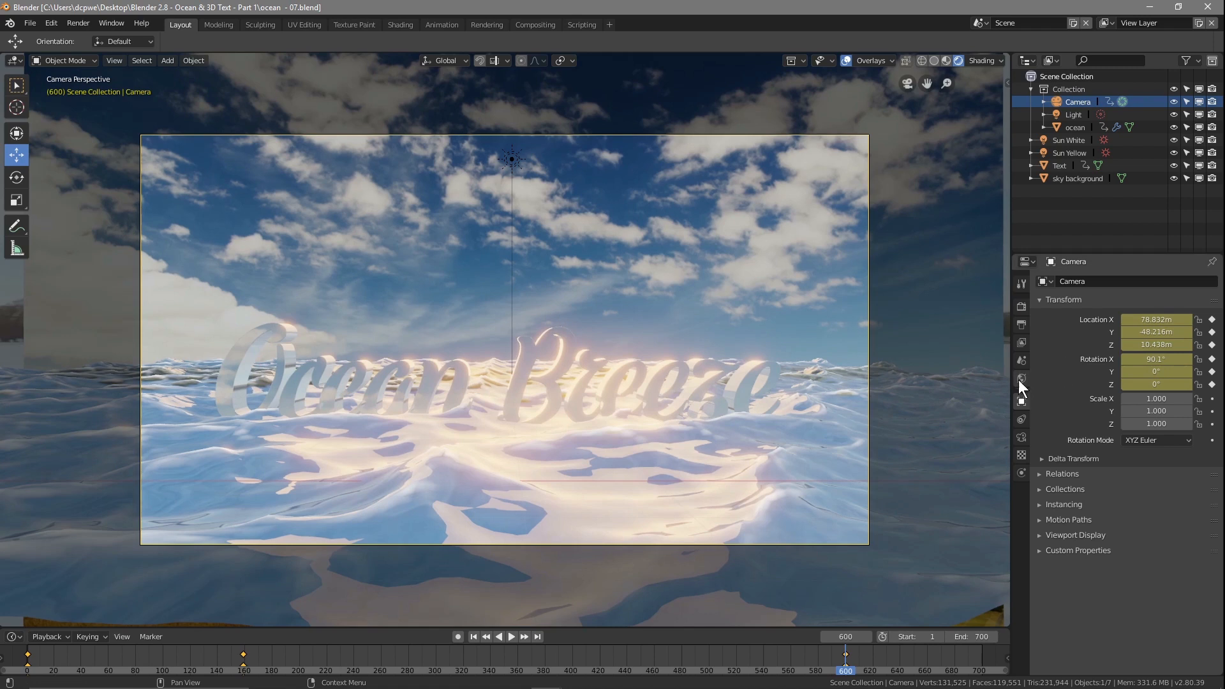
# Step: Select the ocean and set its Ocean modifier's Resolution to 20
pyautogui.click(1072, 129)
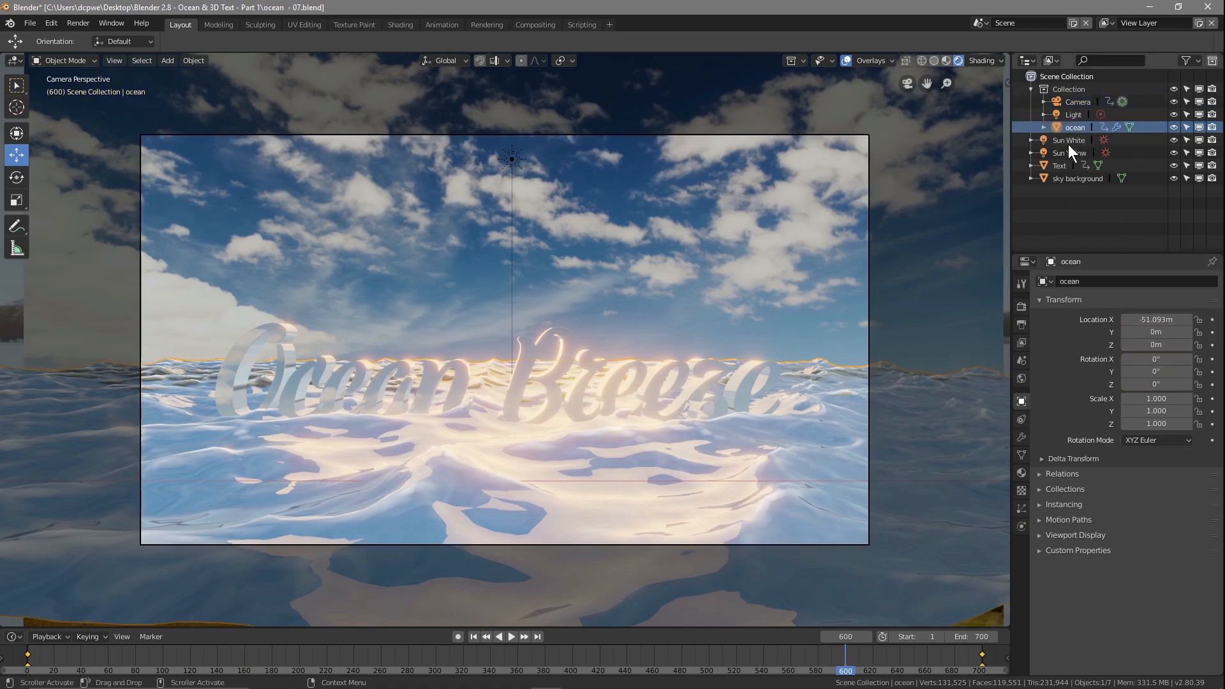
pyautogui.click(1021, 438)
pyautogui.click(1180, 370)
pyautogui.write('700')
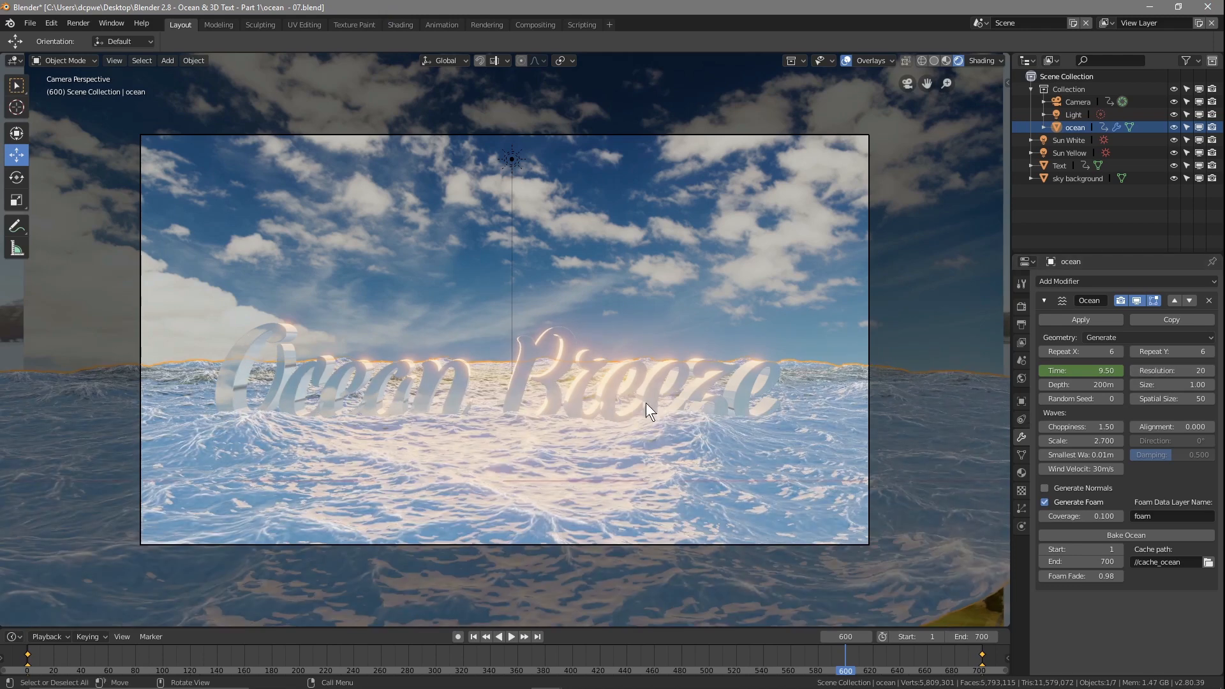
# Step: Set the Ocean modifier's Resolution to 7 and save the file
pyautogui.click(1186, 376)
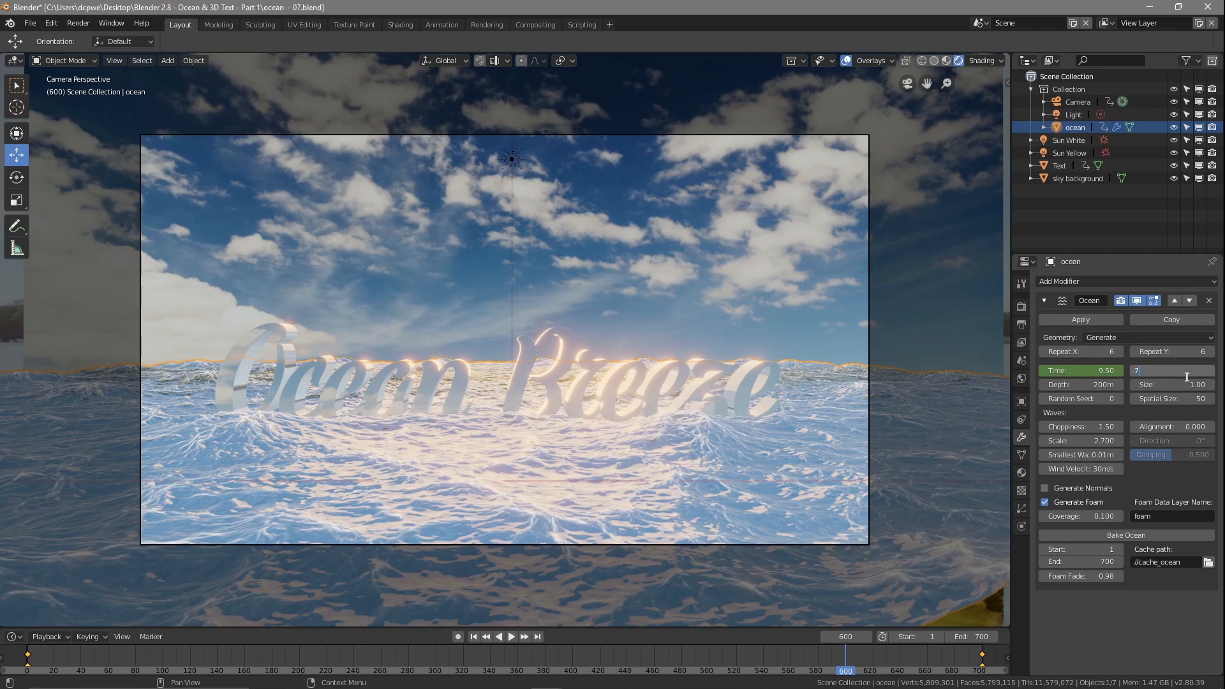
pyautogui.press('Return')
pyautogui.click(30, 23)
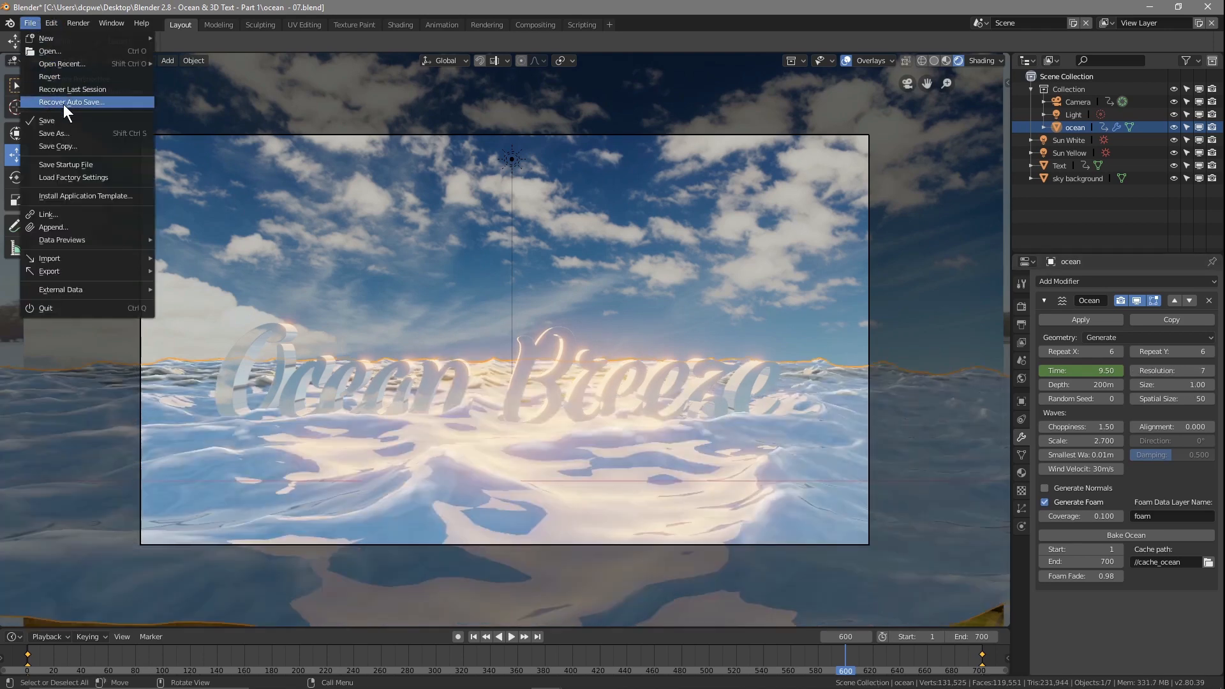
pyautogui.click(69, 120)
# Step: Select the Text object and bring the timeline to its keyframe at frame 300
pyautogui.moveTo(843, 675); pyautogui.dragTo(366, 675)
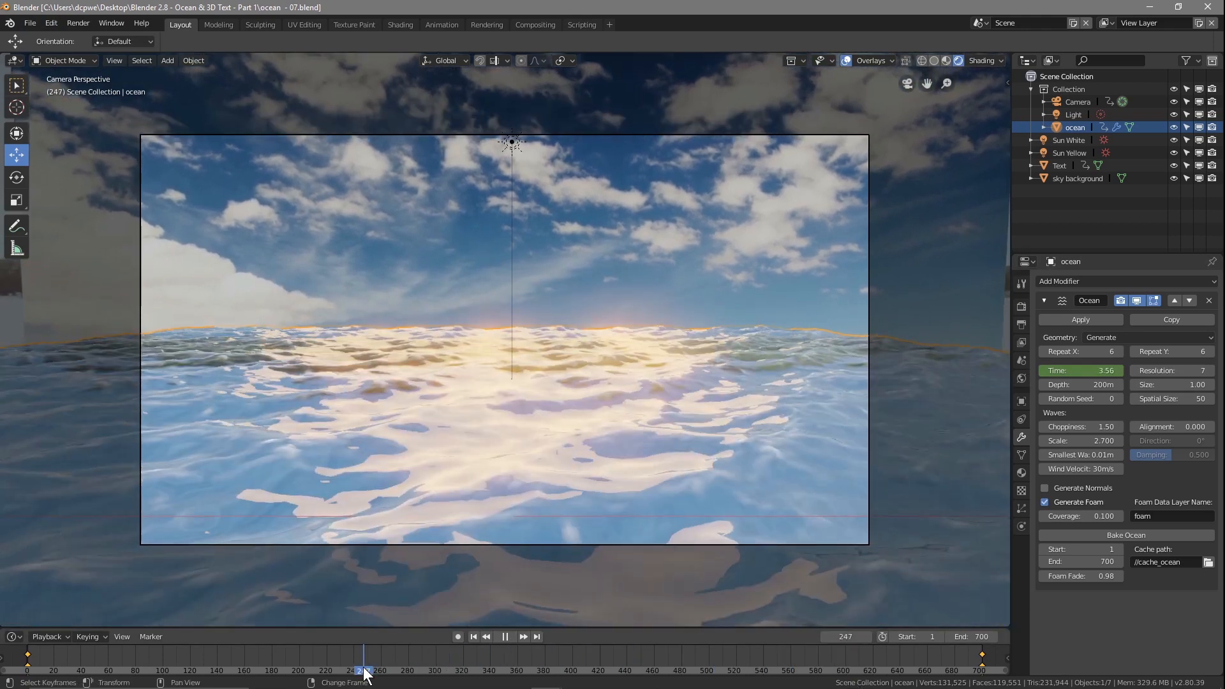
pyautogui.click(1060, 165)
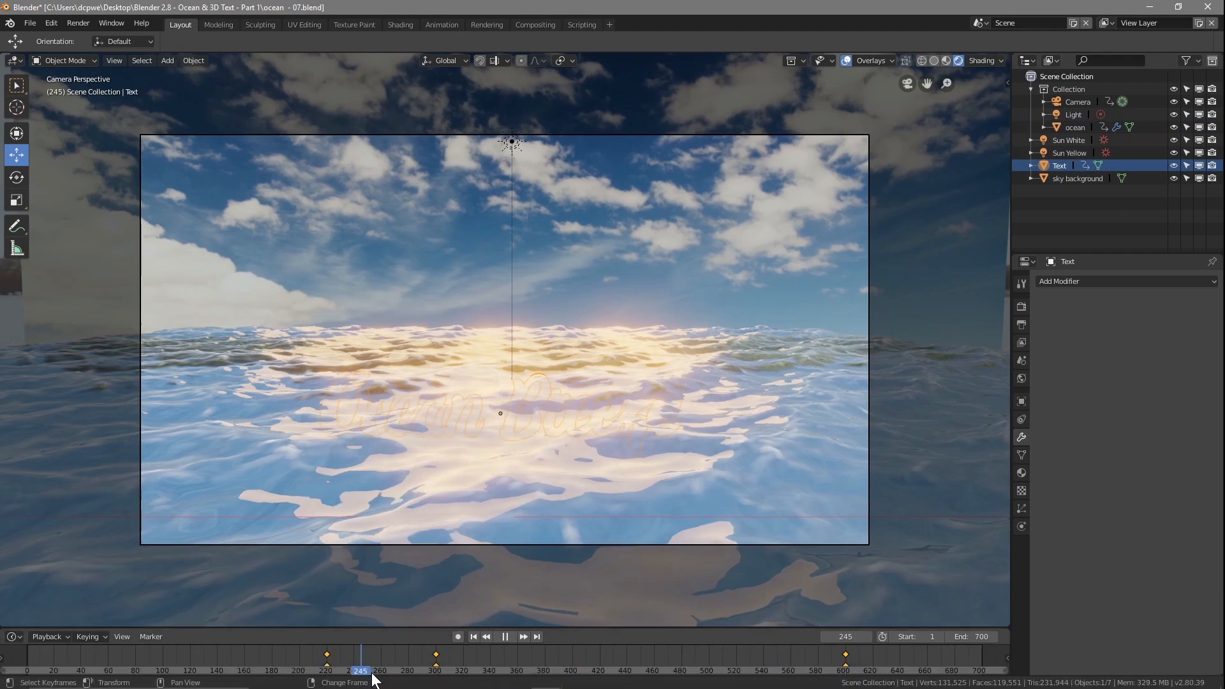
pyautogui.press('space')
pyautogui.moveTo(437, 659); pyautogui.dragTo(436, 660, button='right')
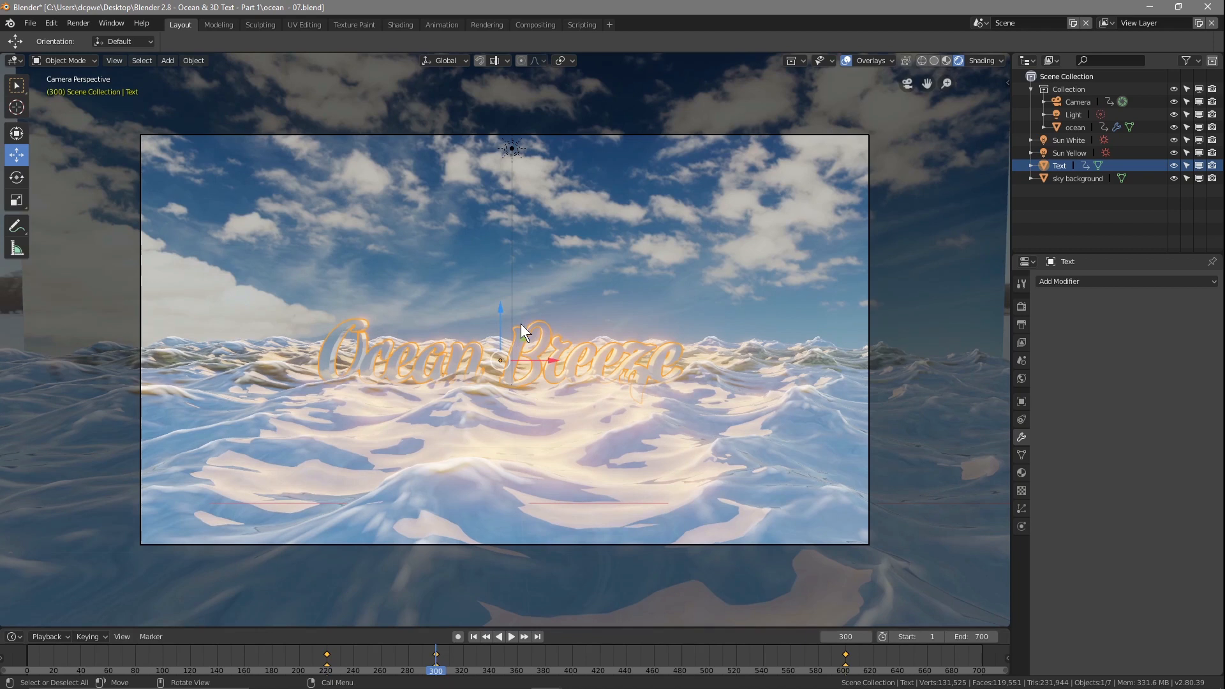
# Step: Try raising the text about 3.23 m along Z at frame 300 without automatic keyframing, then change frames and return to frame 1
pyautogui.press('g')
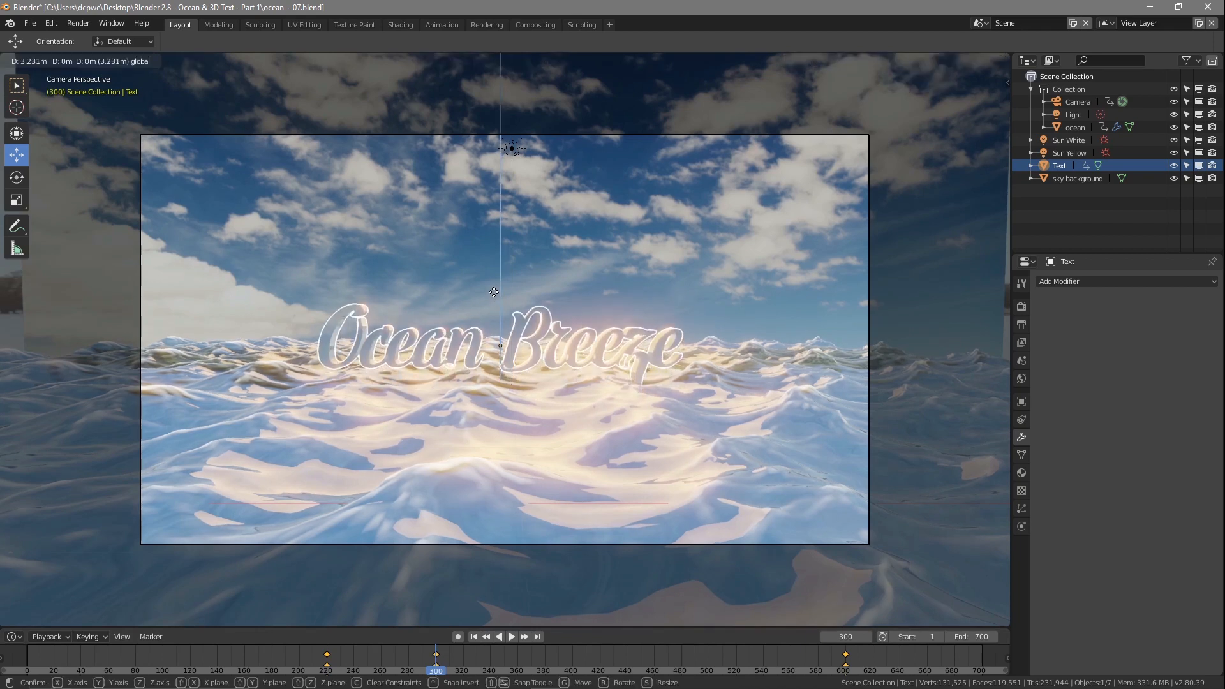
pyautogui.click(494, 295)
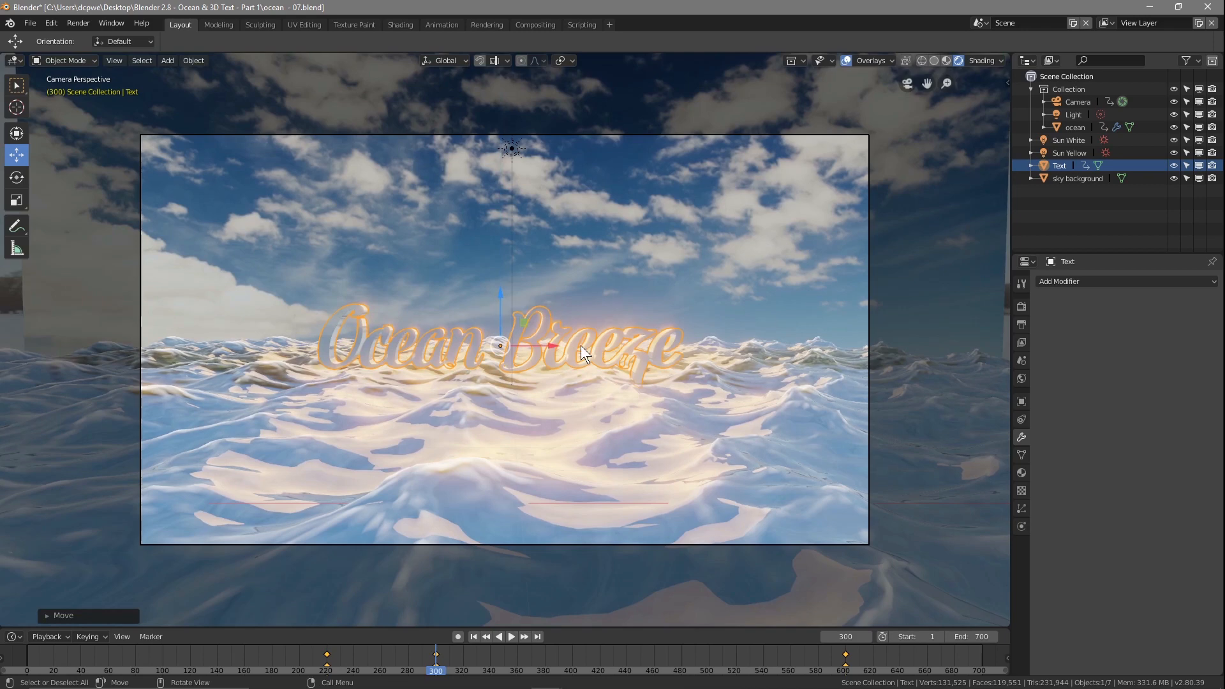
pyautogui.moveTo(436, 674)
pyautogui.mouseDown(button='right')
pyautogui.moveTo(450, 647)
pyautogui.moveTo(430, 674)
pyautogui.moveTo(436, 649)
pyautogui.mouseUp(button='right')
pyautogui.click(473, 640)
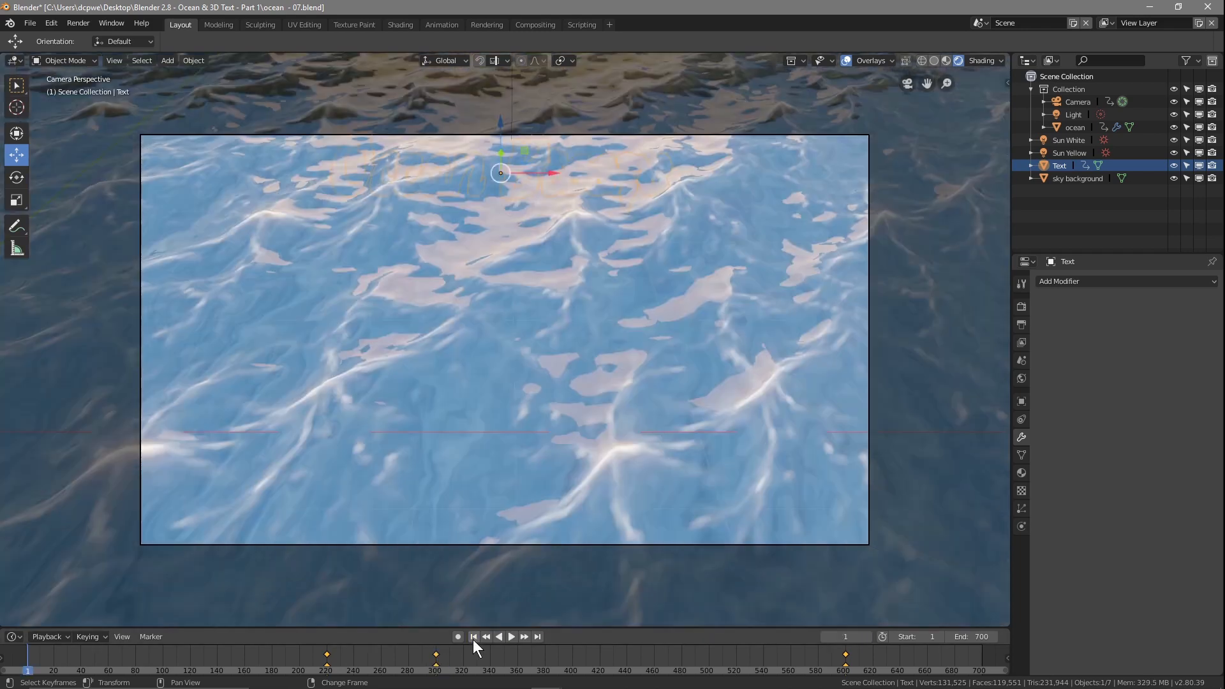
# Step: Switch on automatic keyframing at frame 300 and raise the text about 3.23 m along Z
pyautogui.click(857, 637)
pyautogui.write('300')
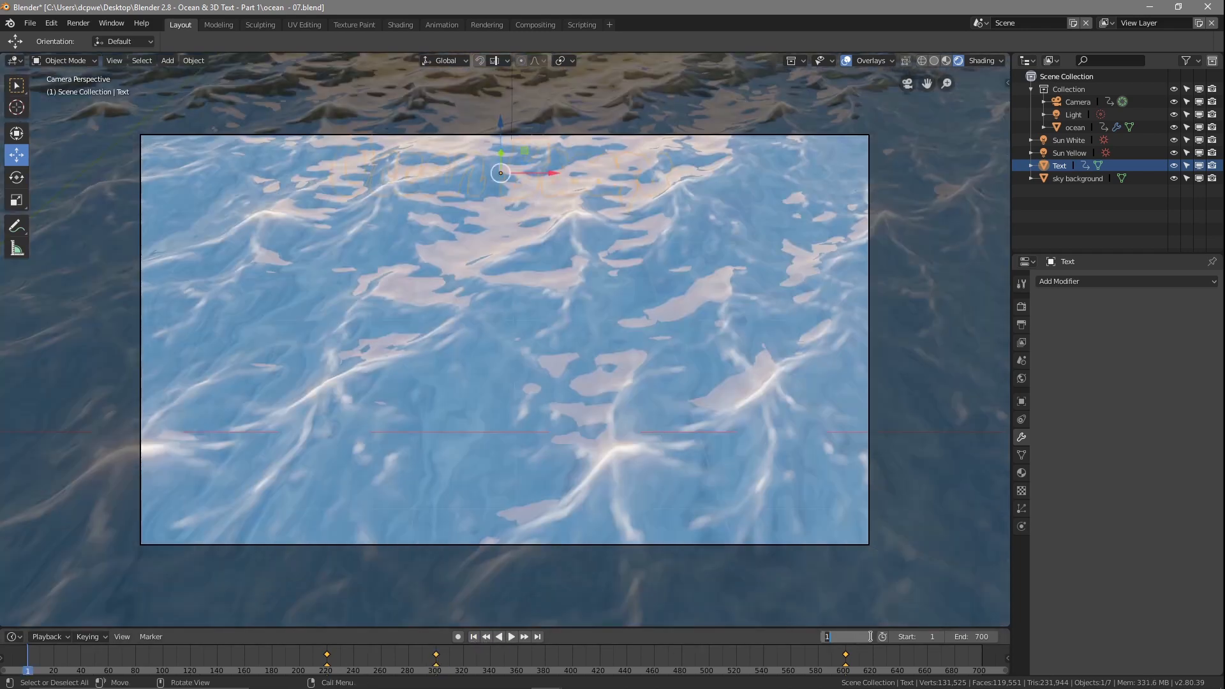
pyautogui.press('Return')
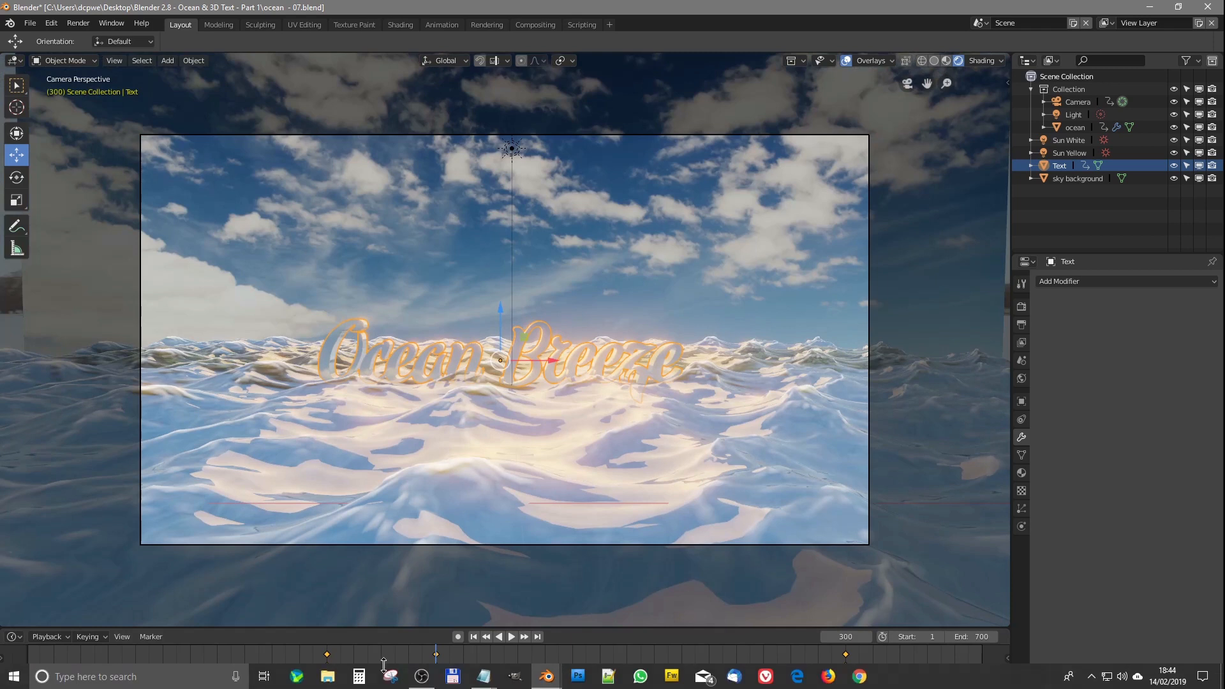
pyautogui.click(457, 636)
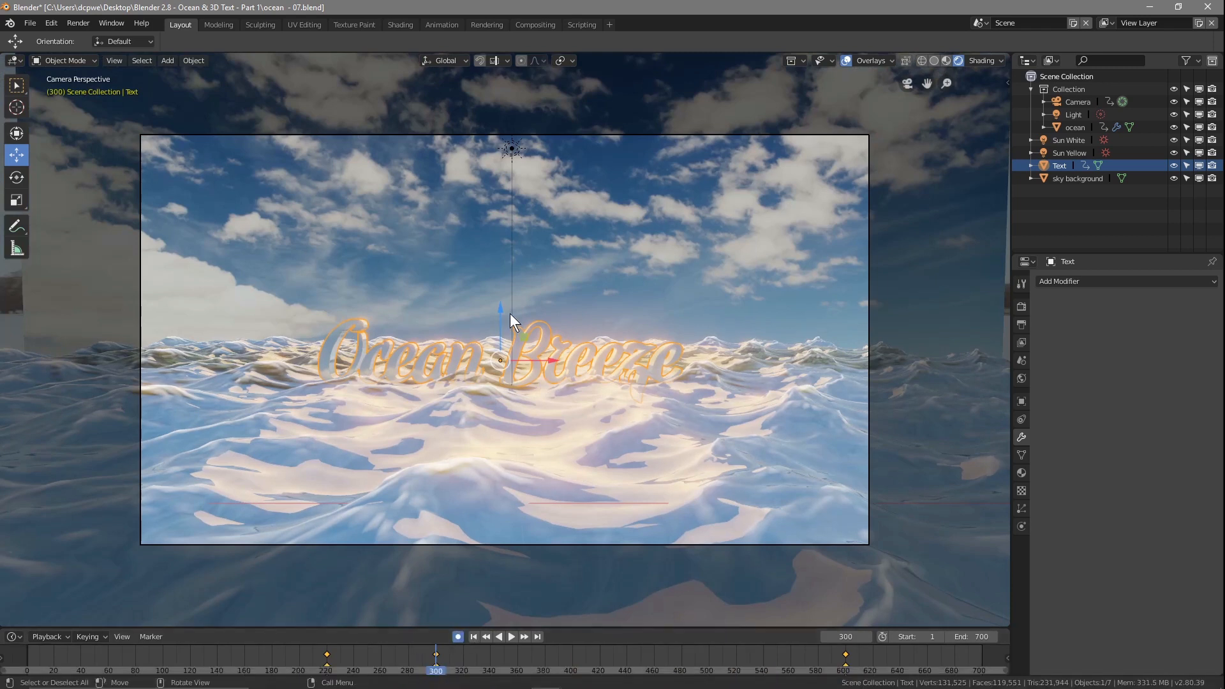
pyautogui.press('g')
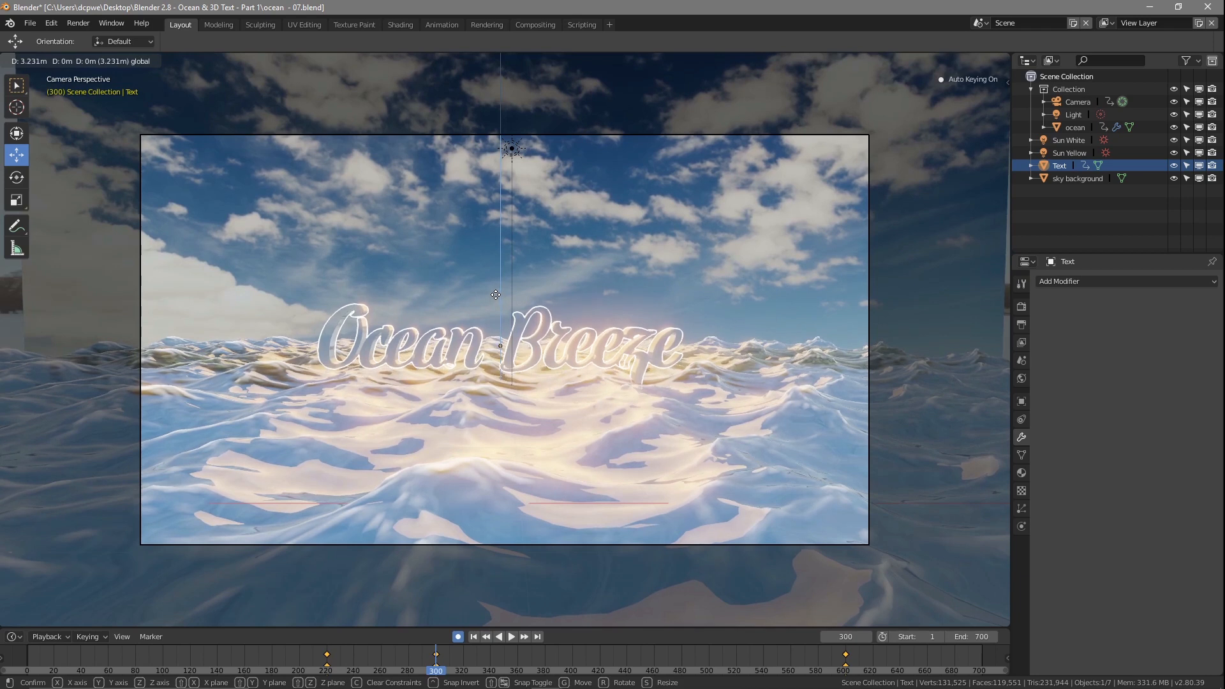
pyautogui.click(496, 294)
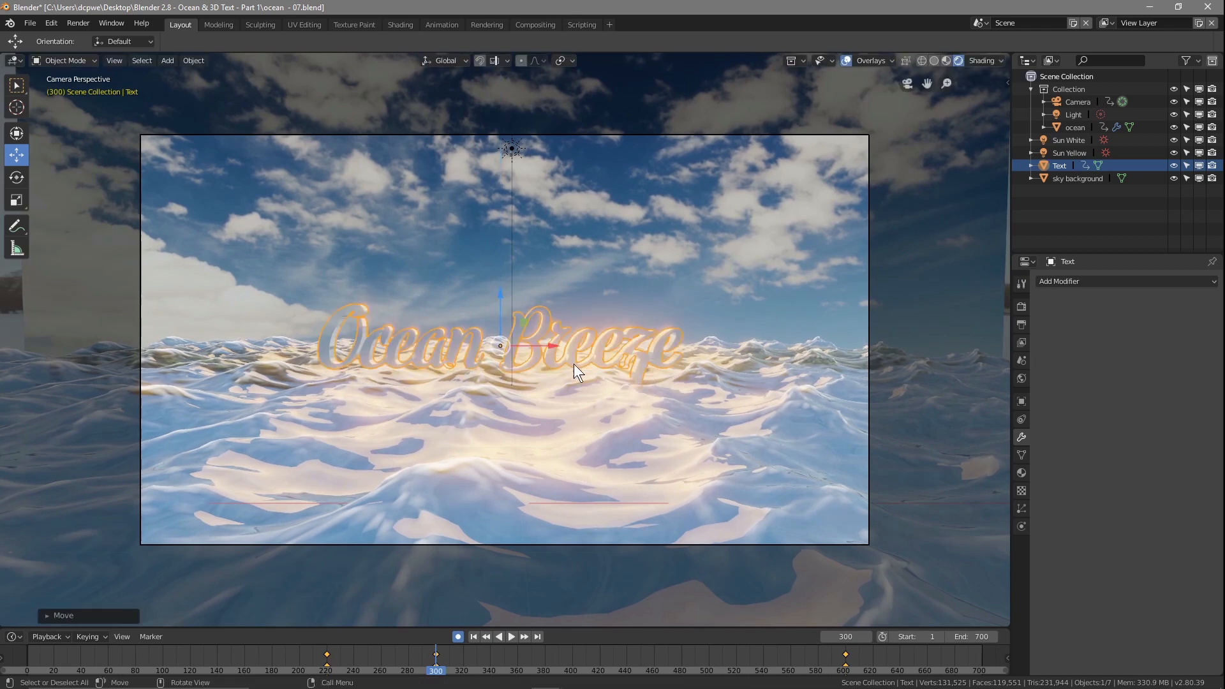
# Step: Lower the text about 2.83 m along Z at frame 600 with automatic keyframing on
pyautogui.press('space')
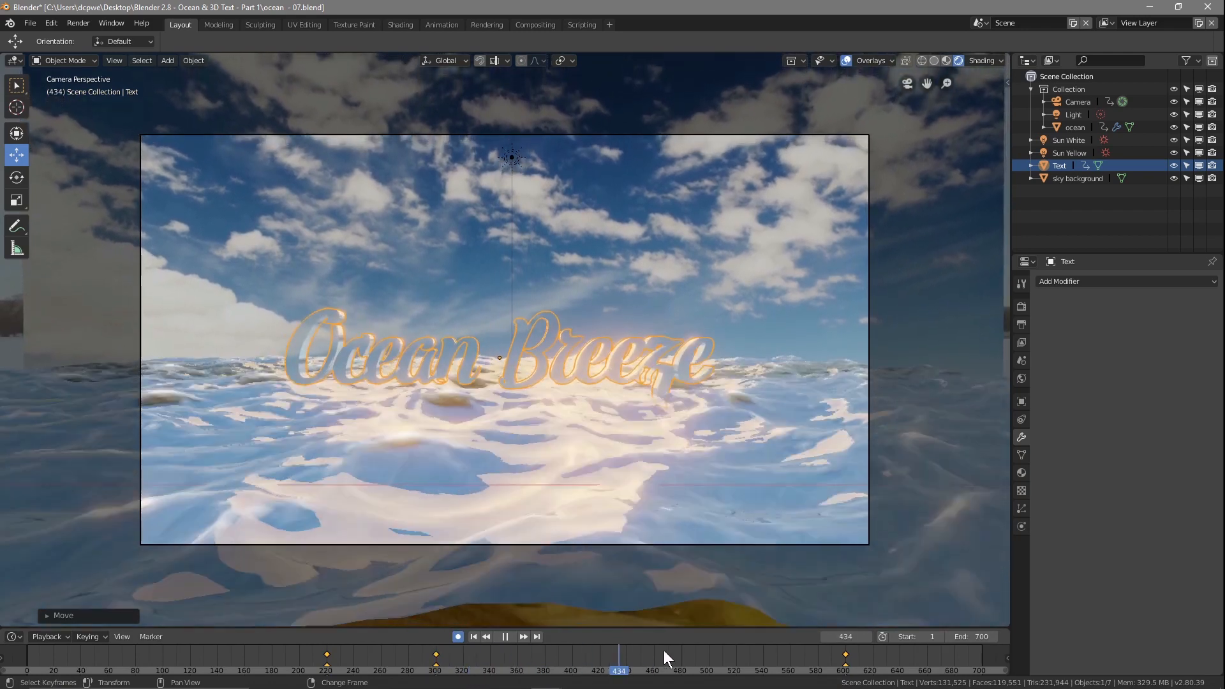
pyautogui.moveTo(842, 669); pyautogui.dragTo(847, 672)
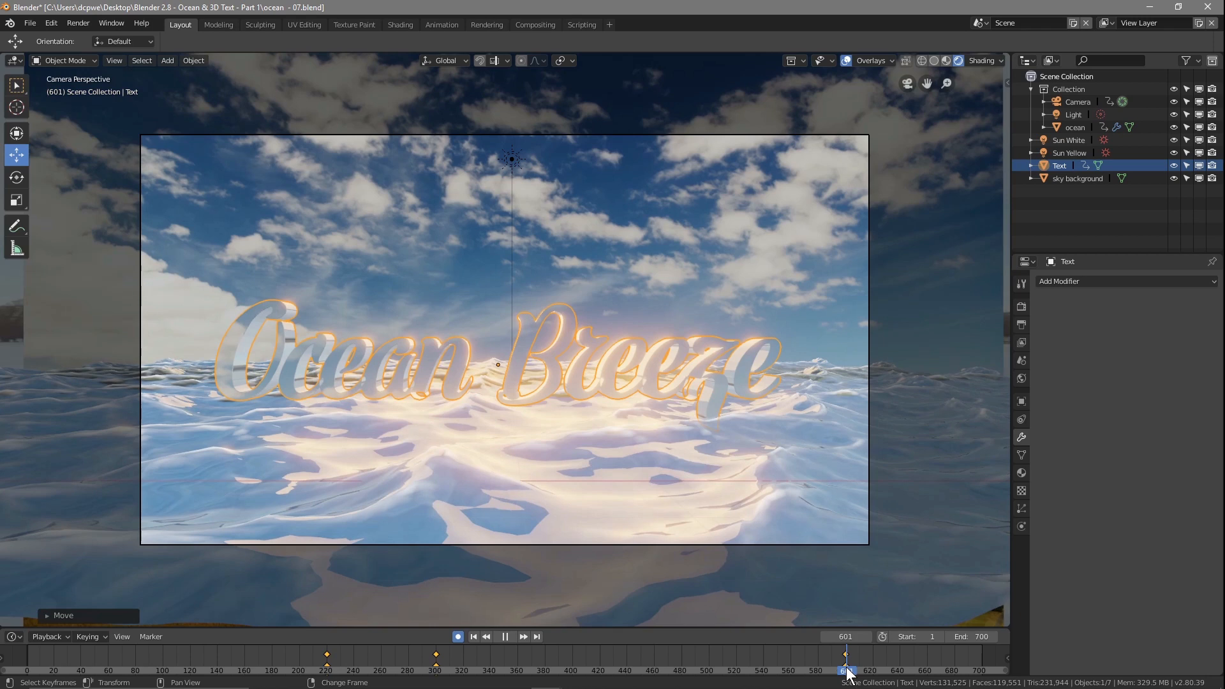
pyautogui.press('space')
pyautogui.click(825, 636)
pyautogui.press('g')
pyautogui.press('z')
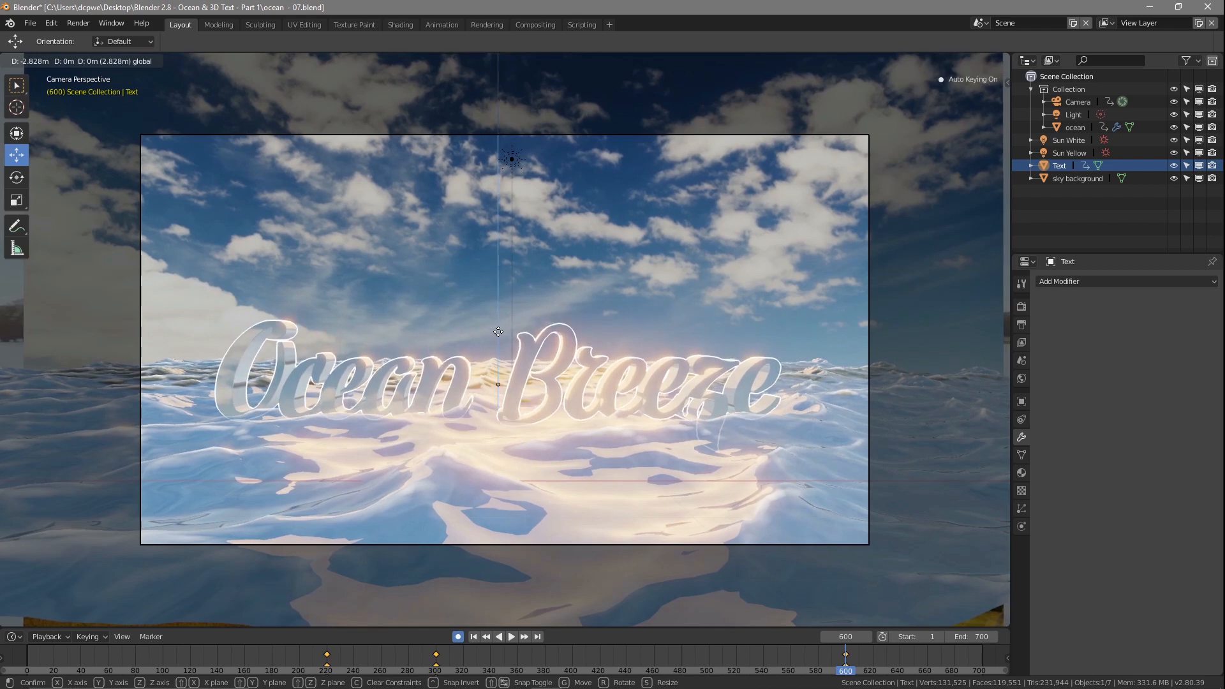
pyautogui.click(498, 332)
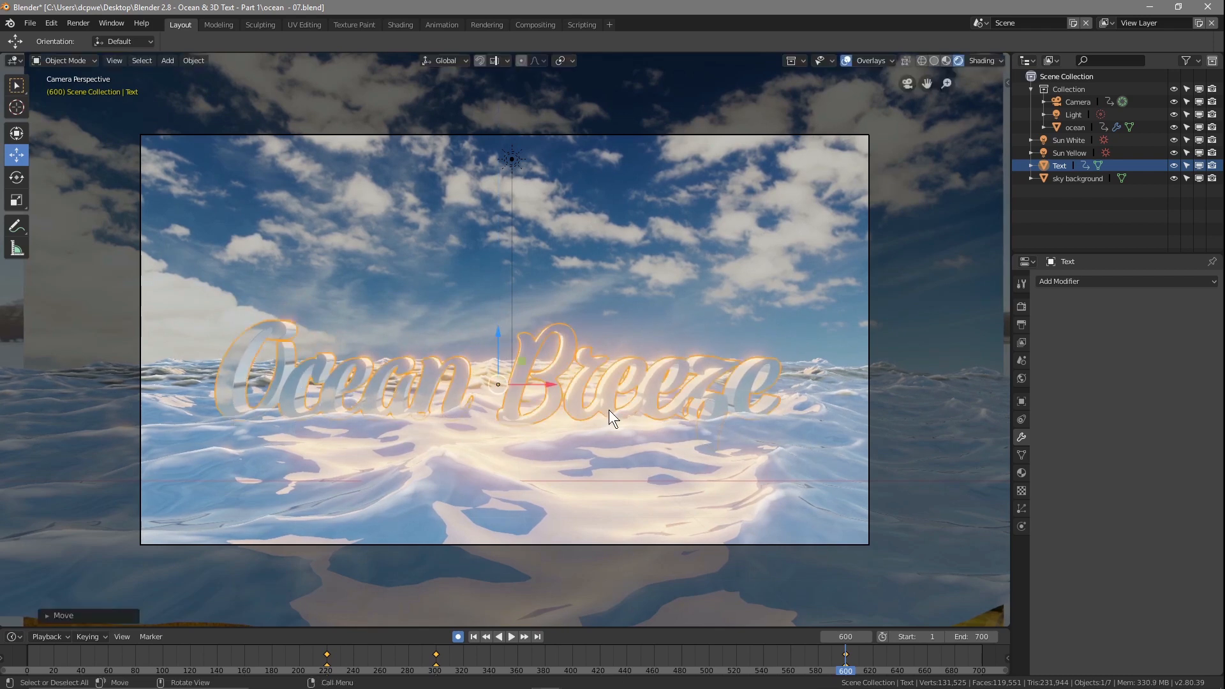
pyautogui.moveTo(845, 670)
pyautogui.mouseDown(button='right')
pyautogui.moveTo(323, 661)
pyautogui.moveTo(397, 666)
pyautogui.moveTo(445, 651)
pyautogui.moveTo(654, 675)
pyautogui.moveTo(711, 653)
pyautogui.moveTo(845, 664)
pyautogui.mouseUp(button='right')
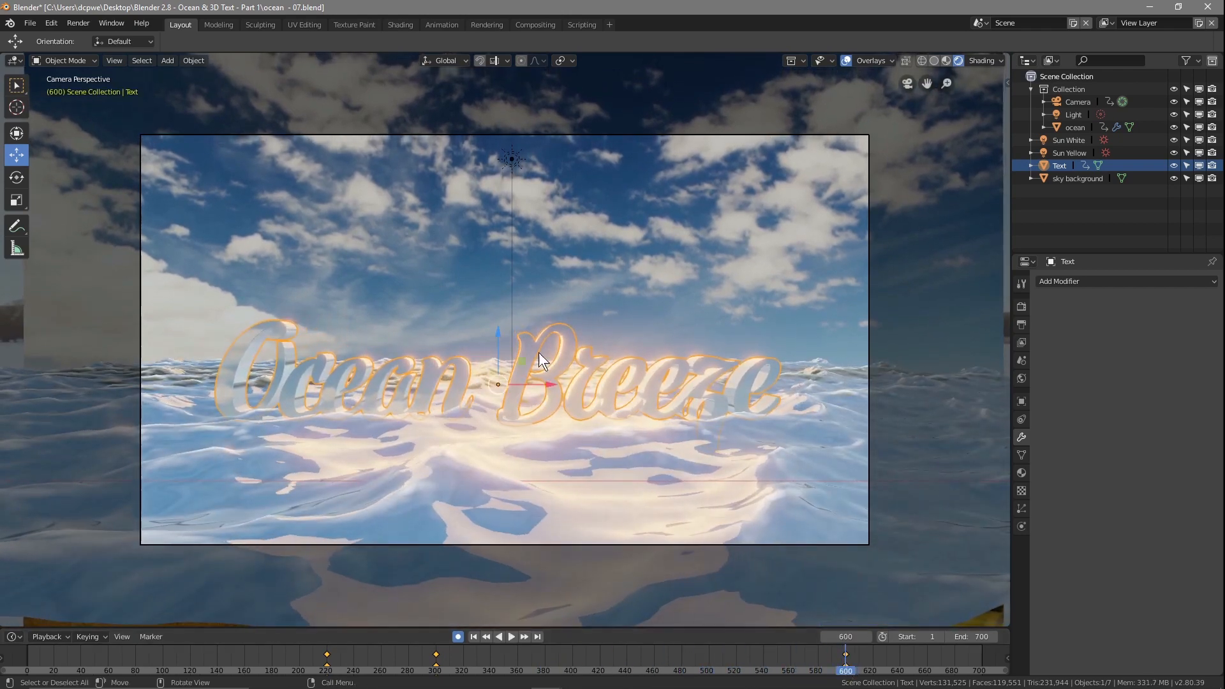
# Step: Lower the text slightly more along Z at frame 600, play the animation past it, and return to frame 600
pyautogui.moveTo(499, 331); pyautogui.dragTo(500, 337)
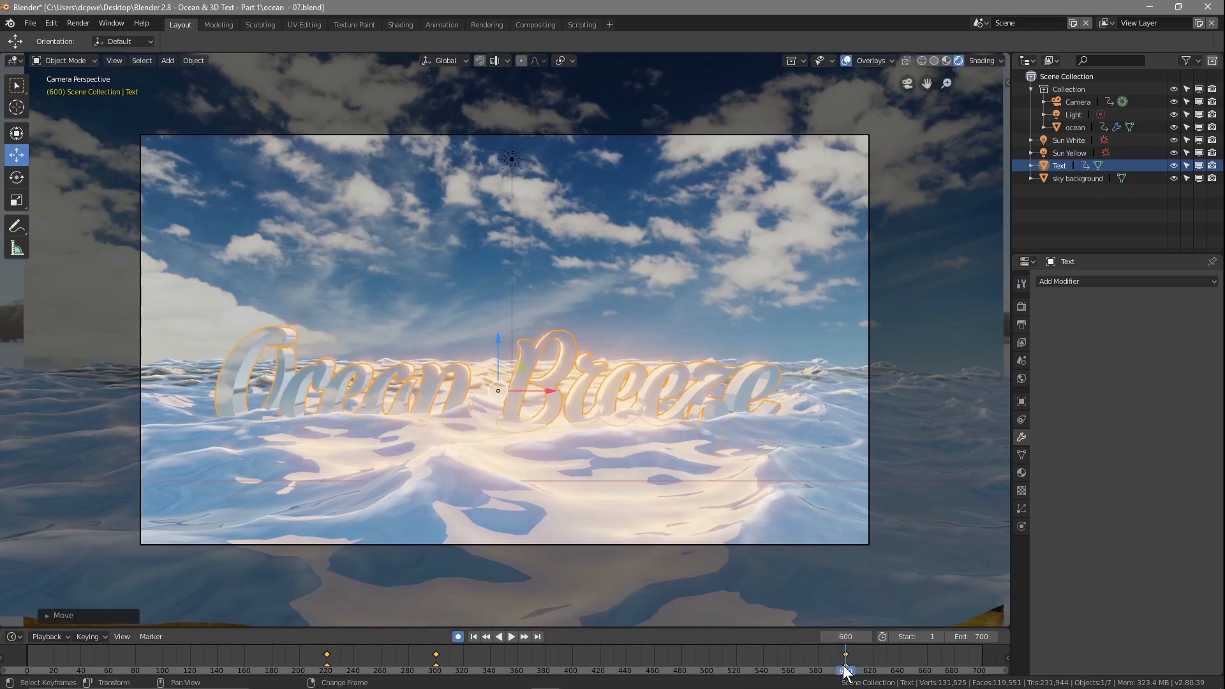
pyautogui.press('space')
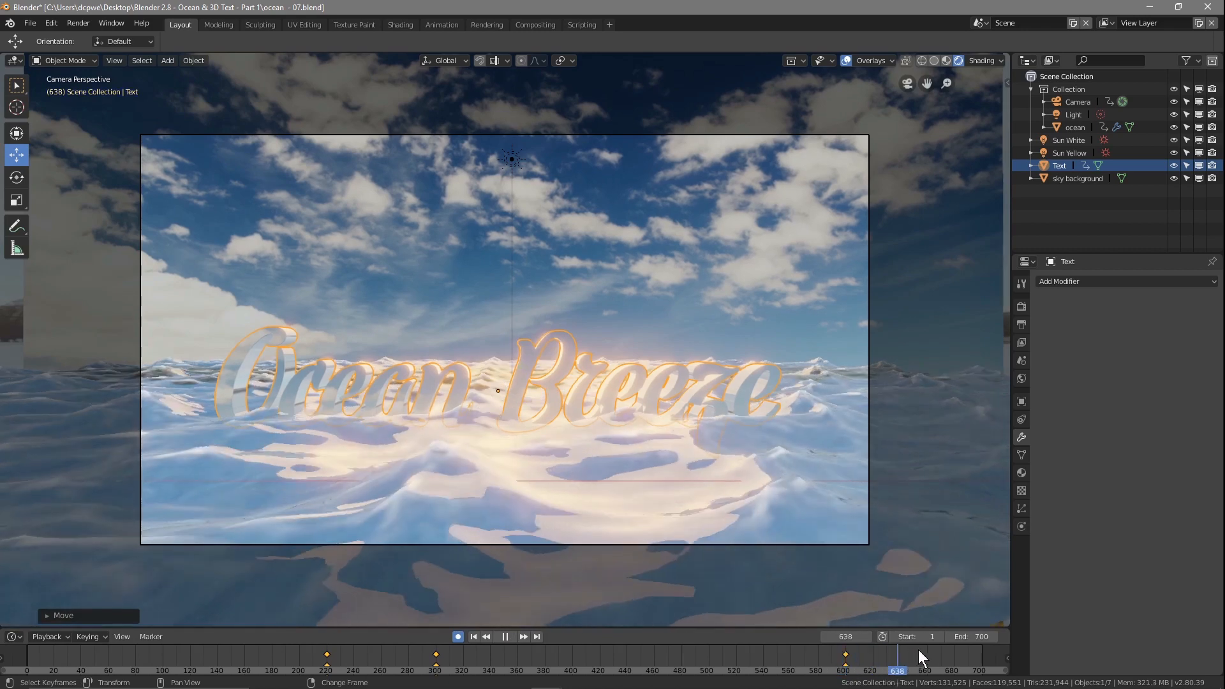
pyautogui.moveTo(878, 671); pyautogui.dragTo(846, 666)
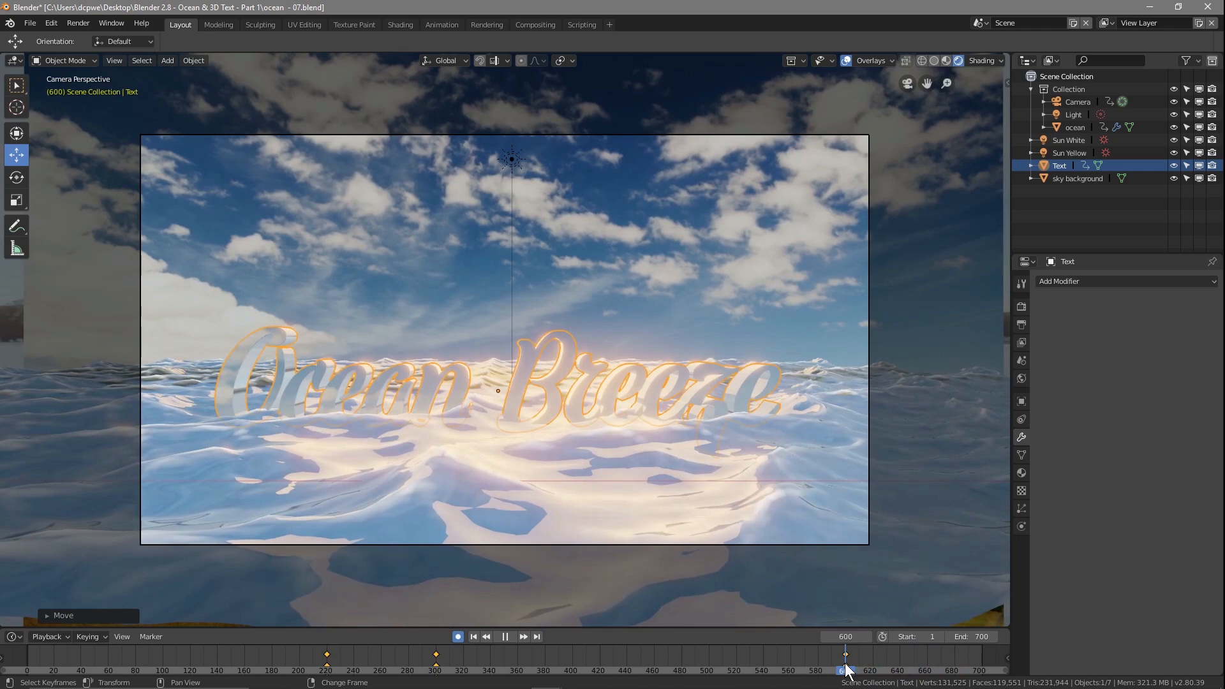
pyautogui.press('space')
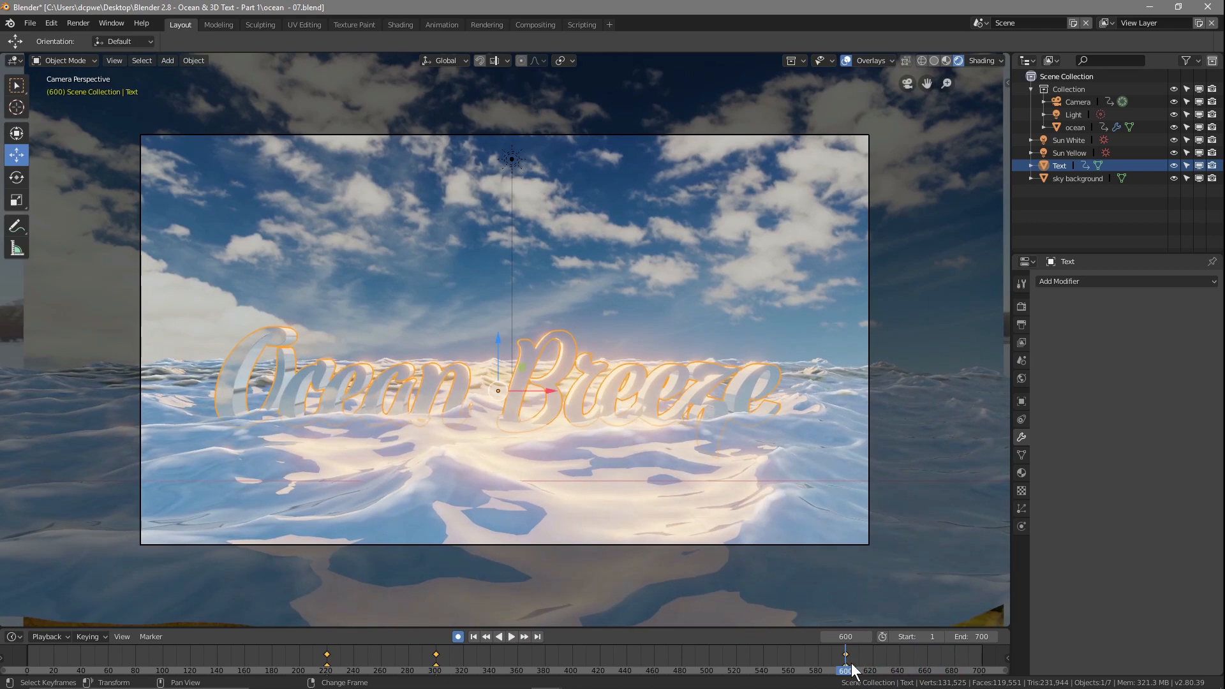
# Step: Save the file and switch off automatic keyframing
pyautogui.click(30, 23)
pyautogui.click(46, 121)
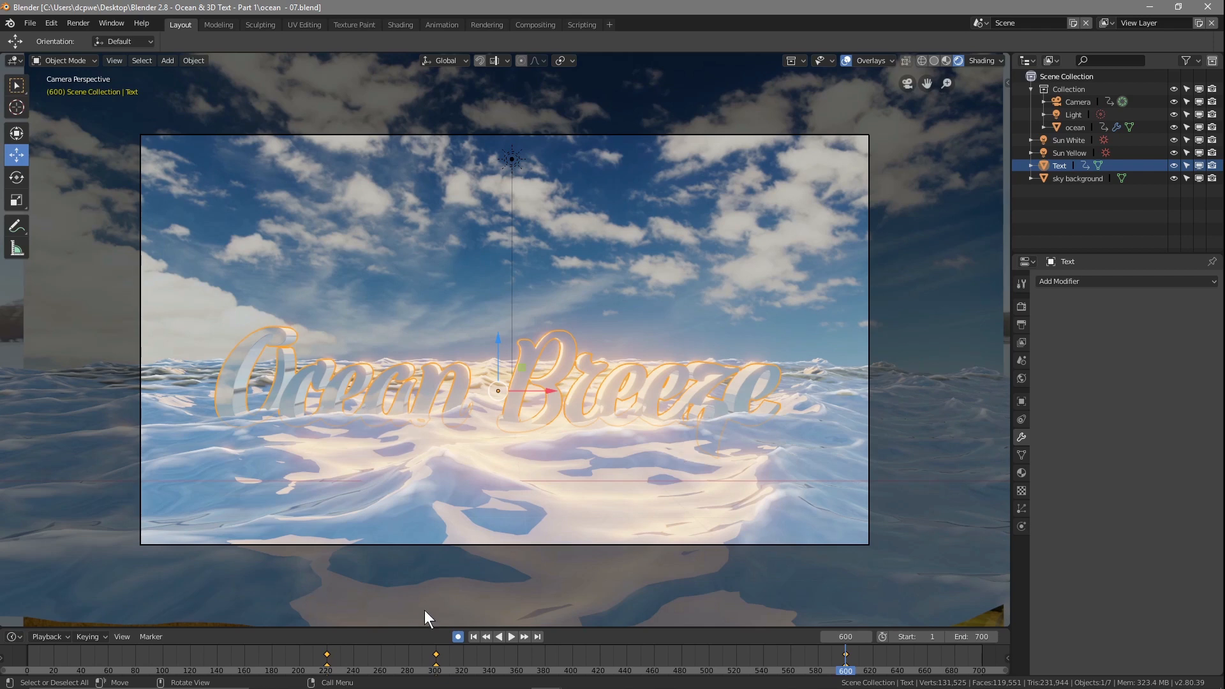
pyautogui.click(457, 637)
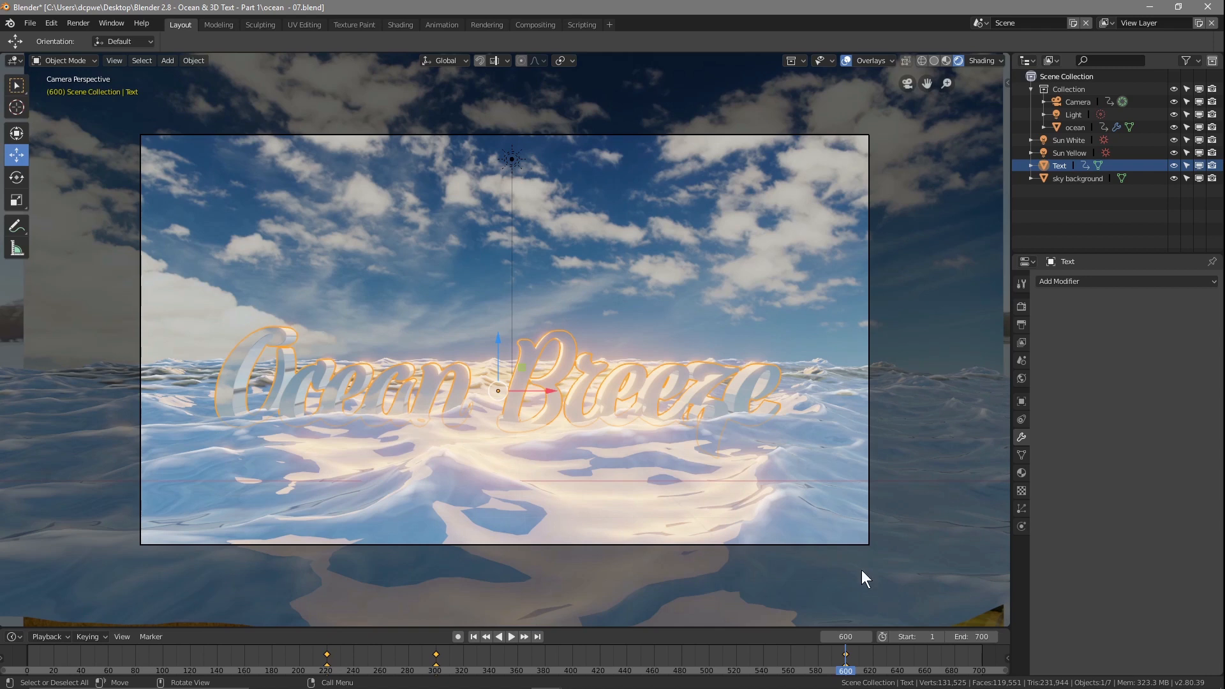
# Step: Shift the text's last keyframe 60 frames earlier to frame 540 and scrub the animation up to frame 539
pyautogui.moveTo(845, 664)
pyautogui.mouseDown()
pyautogui.moveTo(876, 666)
pyautogui.moveTo(844, 664)
pyautogui.mouseUp()
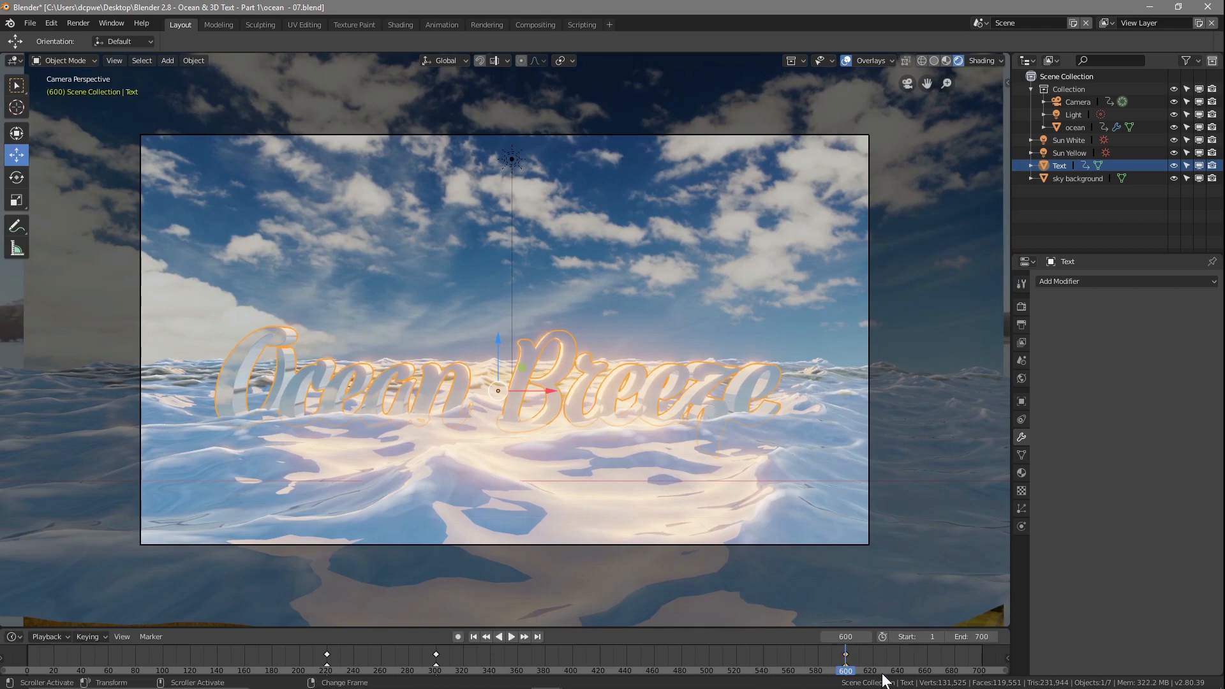
pyautogui.moveTo(847, 676); pyautogui.dragTo(649, 676)
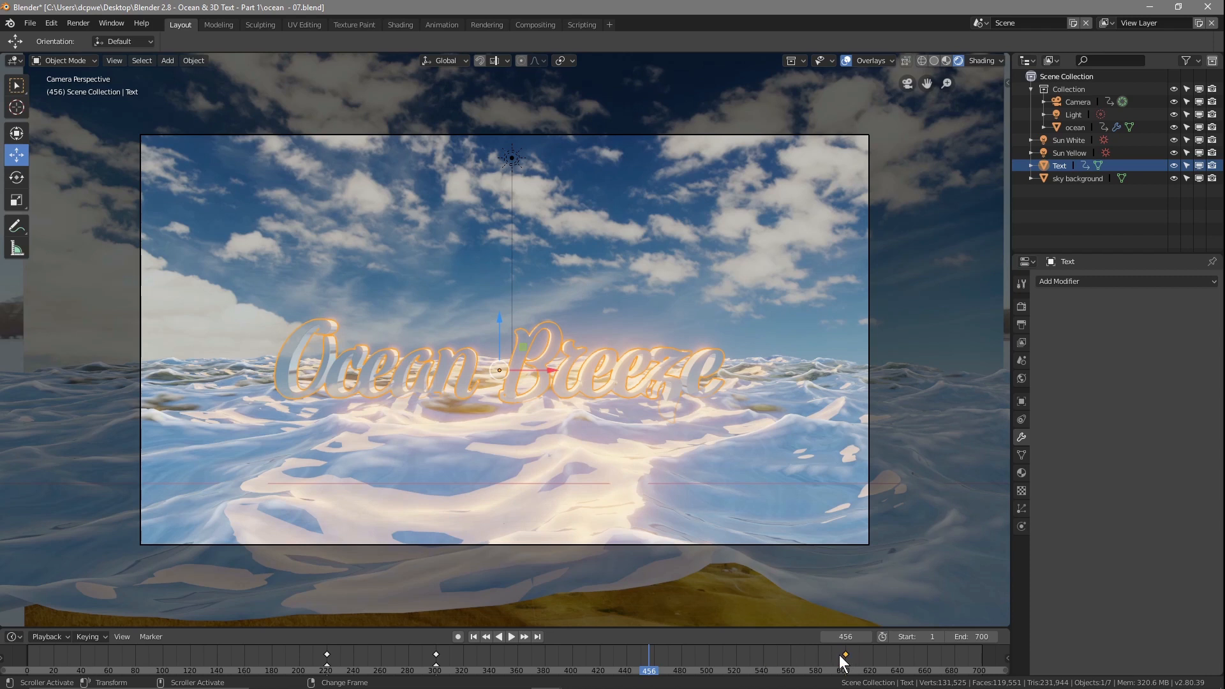
pyautogui.press('g')
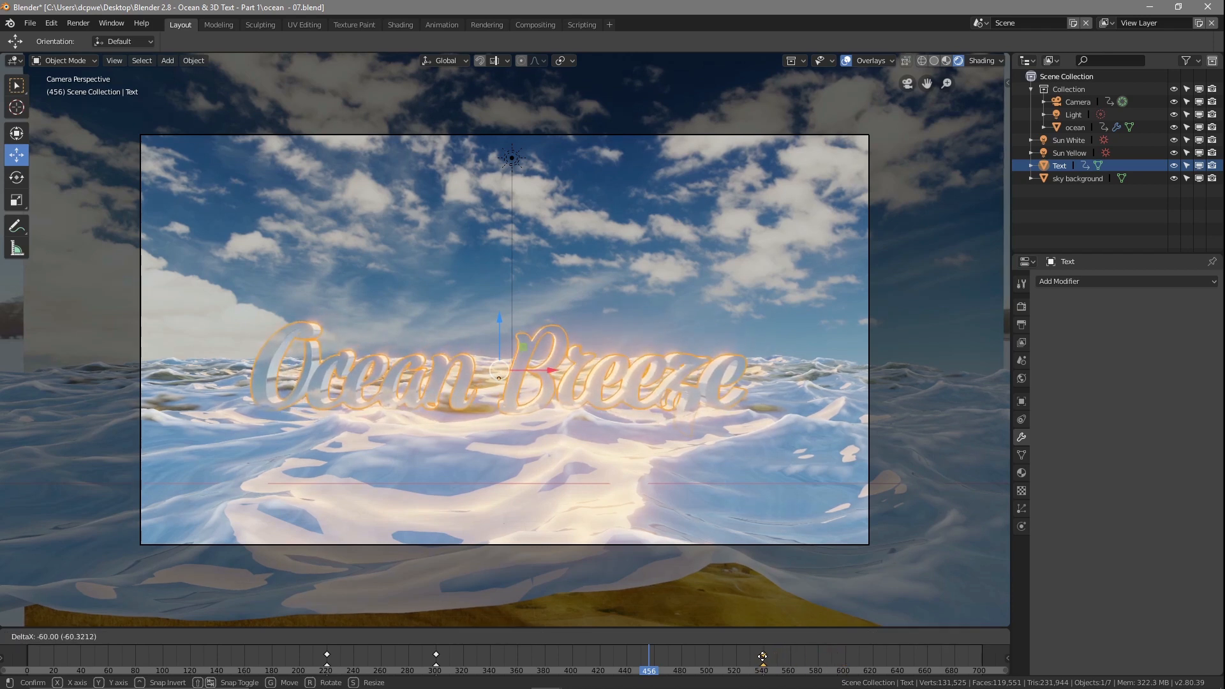
pyautogui.click(762, 655)
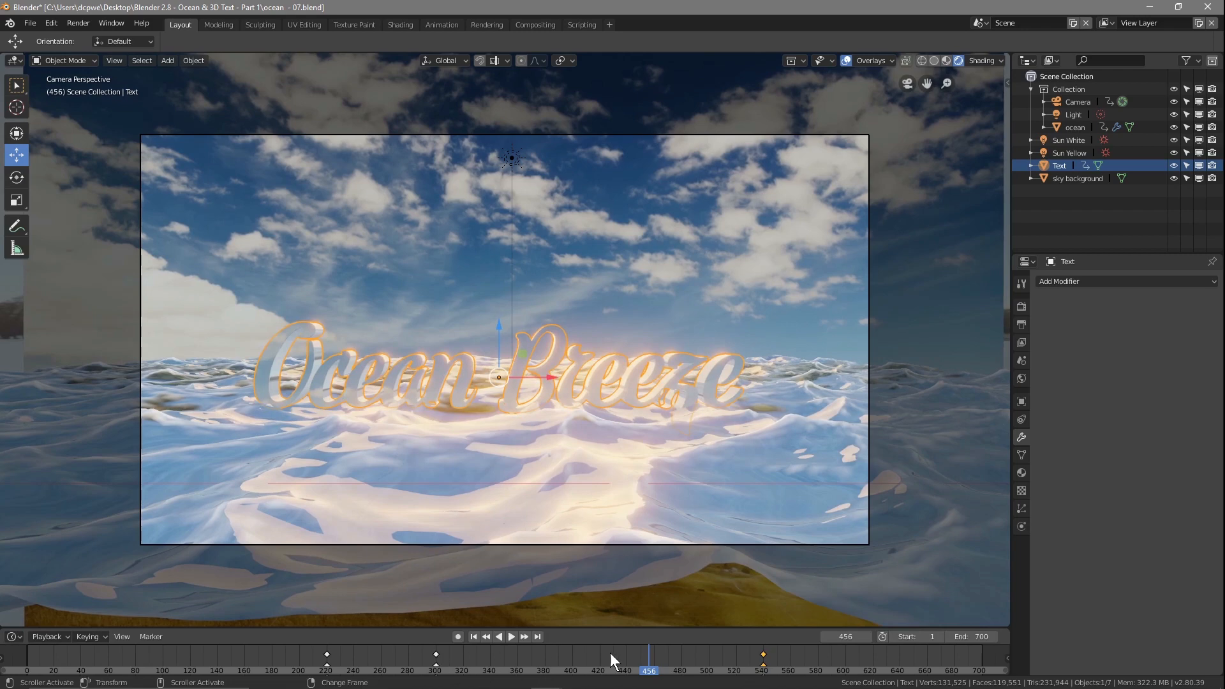
pyautogui.moveTo(651, 672); pyautogui.dragTo(760, 645, button='right')
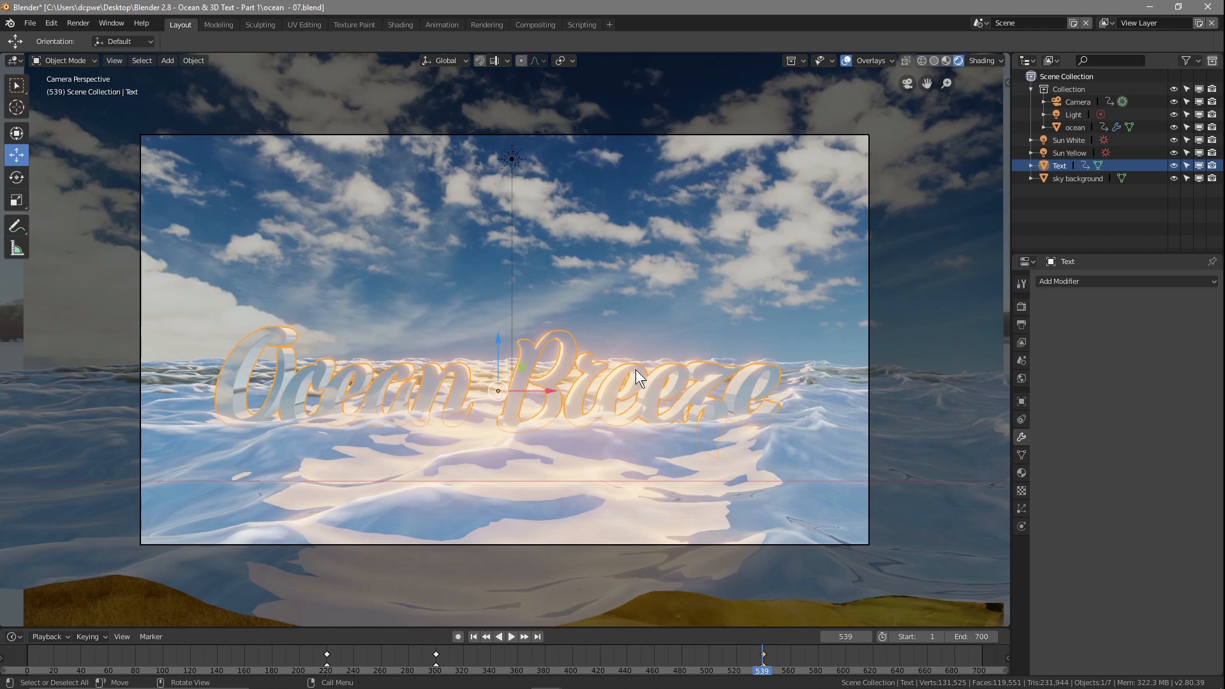
# Step: Switch the viewport to wireframe shading and save the scene as a new version named ocean - 08.blend
pyautogui.click(924, 60)
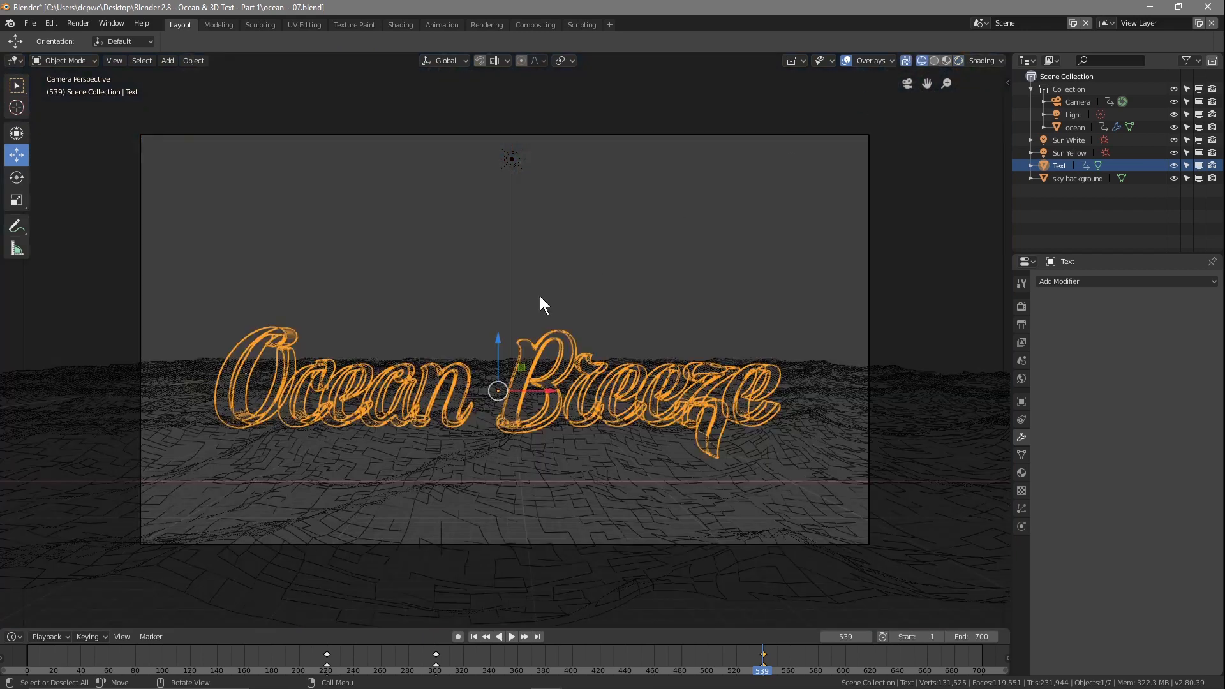
pyautogui.click(29, 25)
pyautogui.click(56, 135)
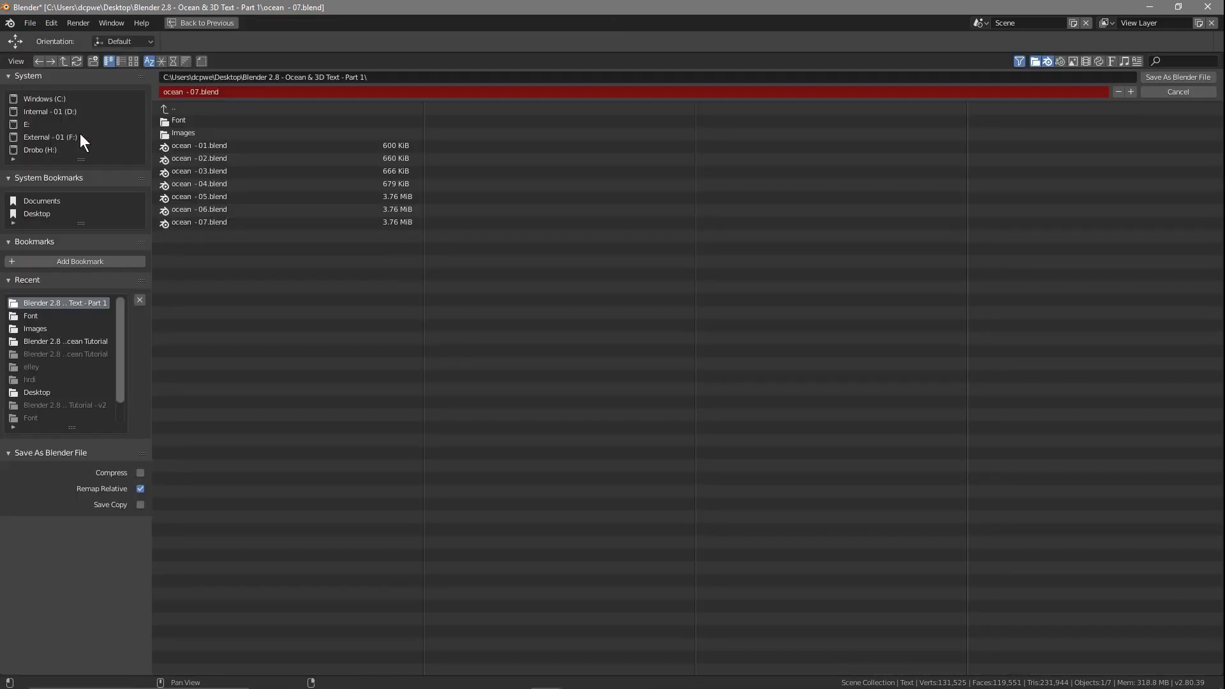
pyautogui.click(202, 93)
pyautogui.click(196, 90)
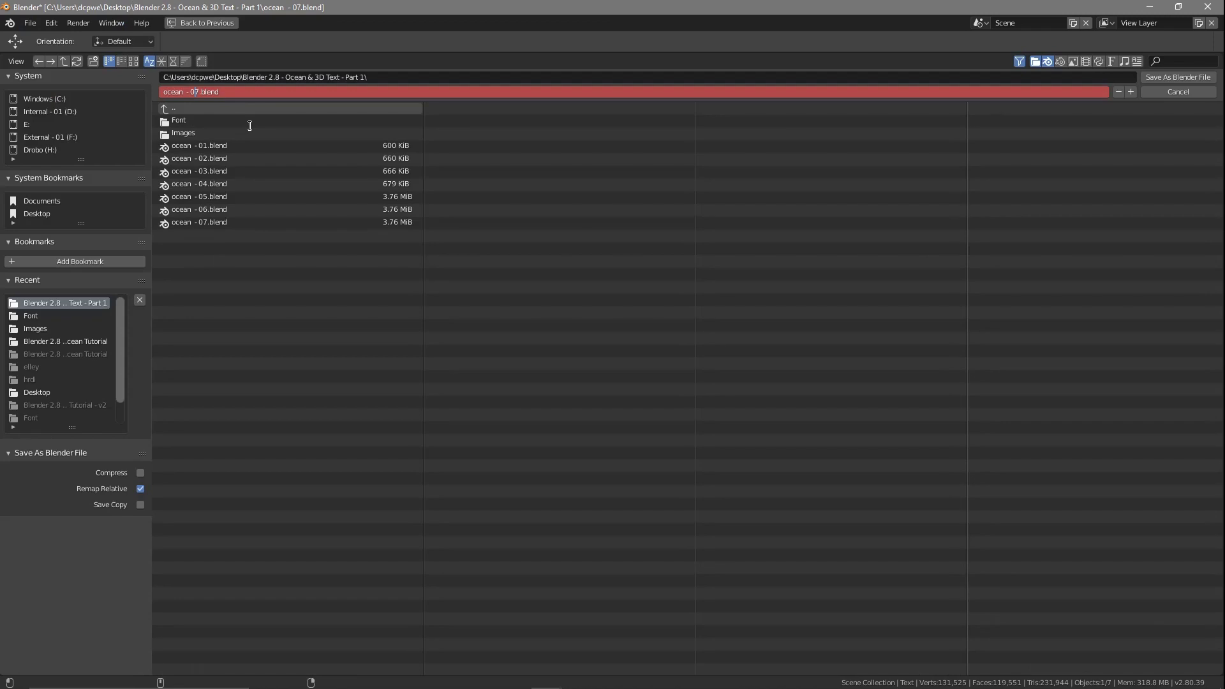
pyautogui.press('Delete')
pyautogui.write('8')
pyautogui.click(1174, 78)
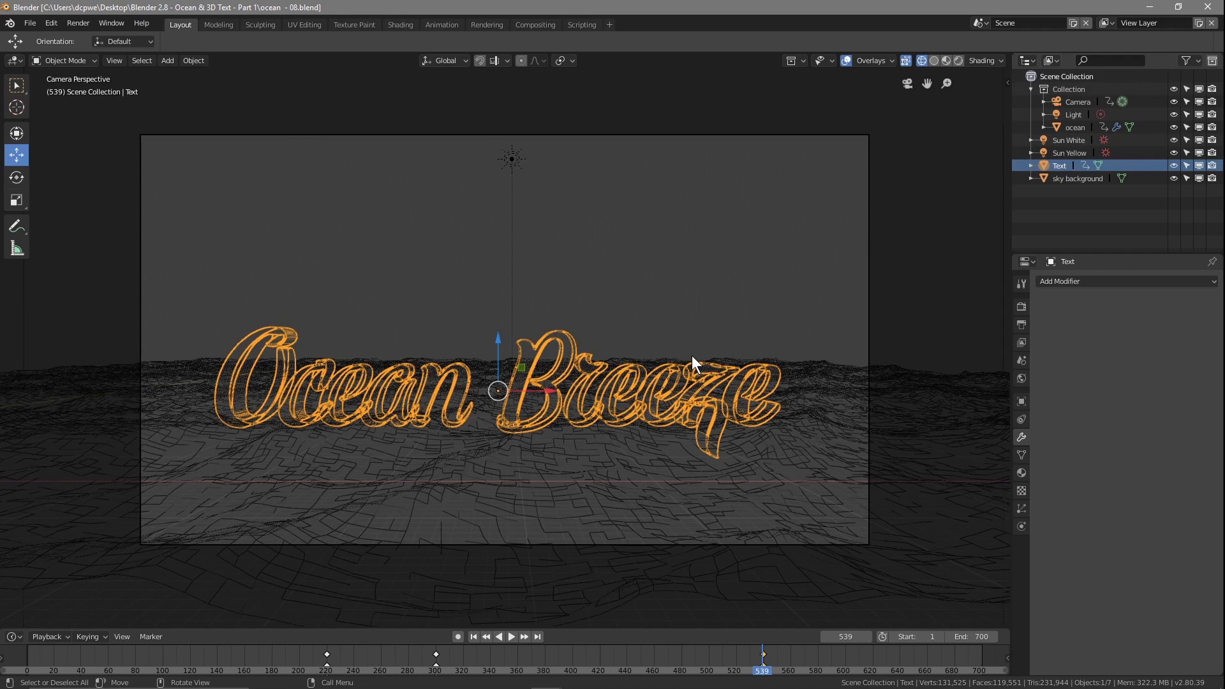
# Step: Add a mesh plane at the world origin in top view and scale it up uniformly to about four times its size
pyautogui.press('KP_7')
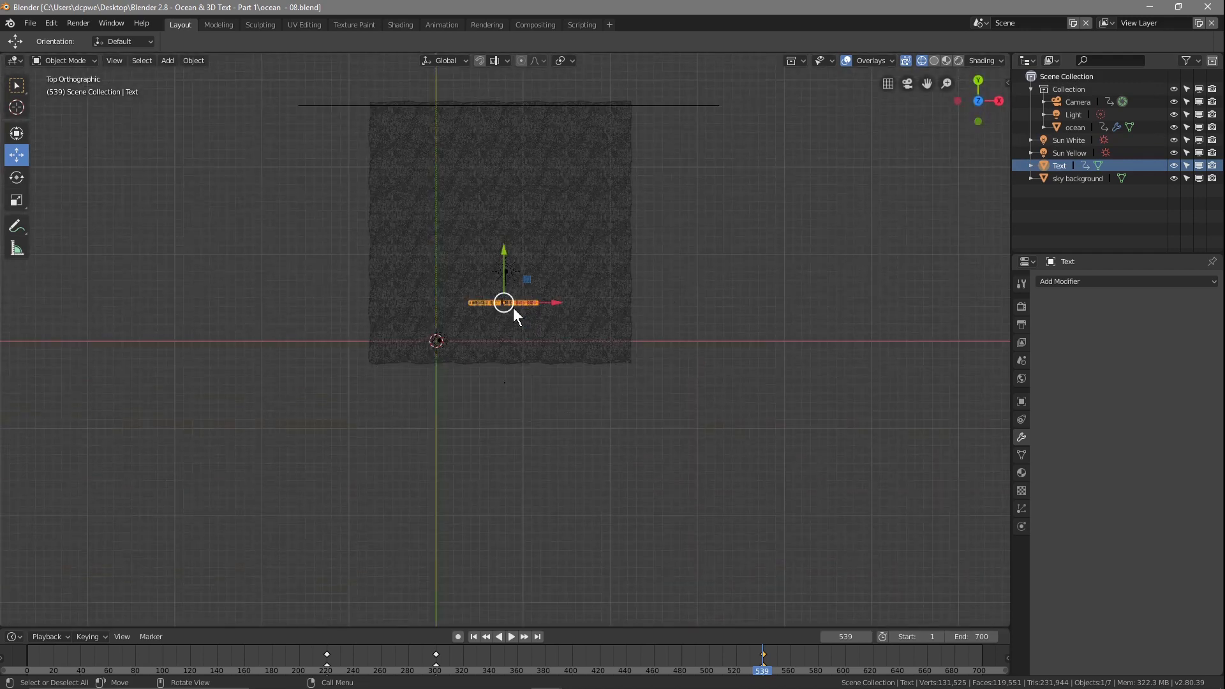
pyautogui.scroll(4, 513, 308)
pyautogui.hotkey('shift', 'a')
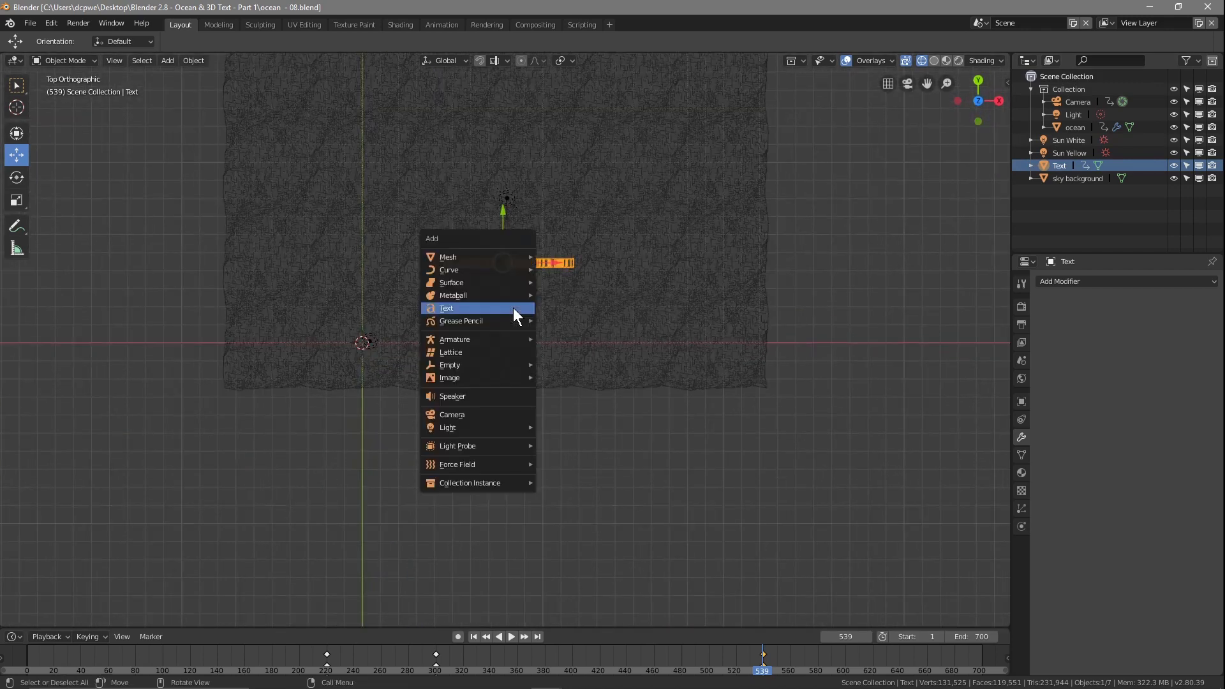
pyautogui.moveTo(513, 256)
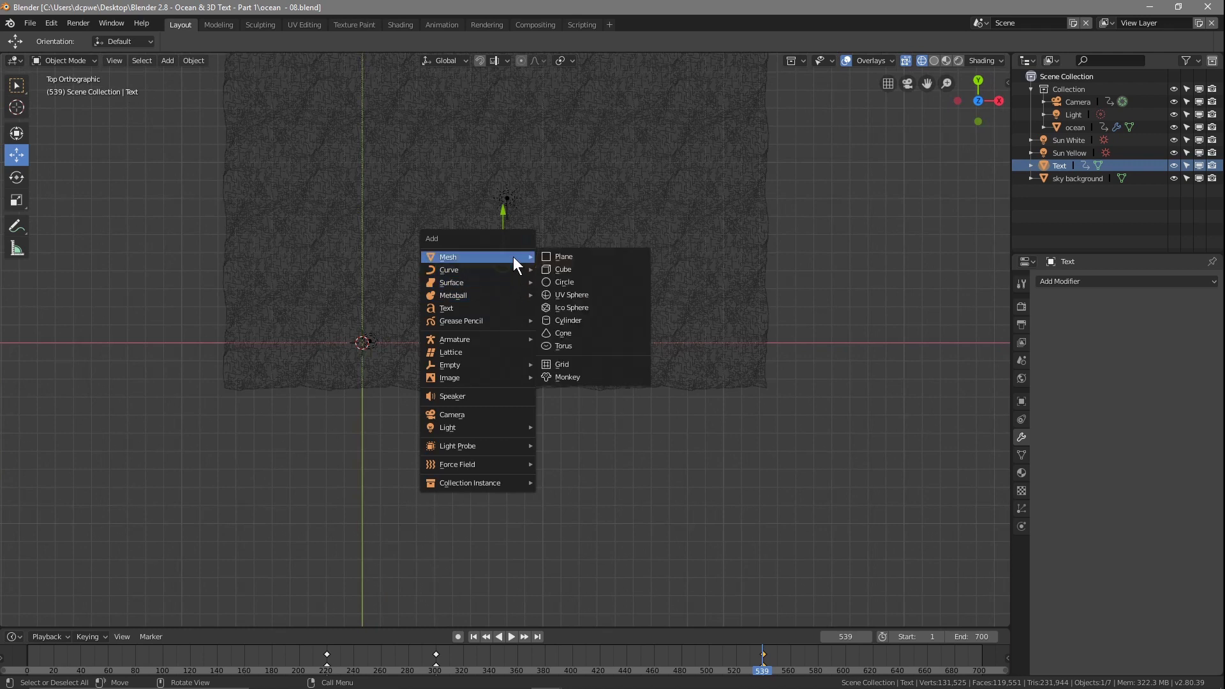
pyautogui.click(561, 259)
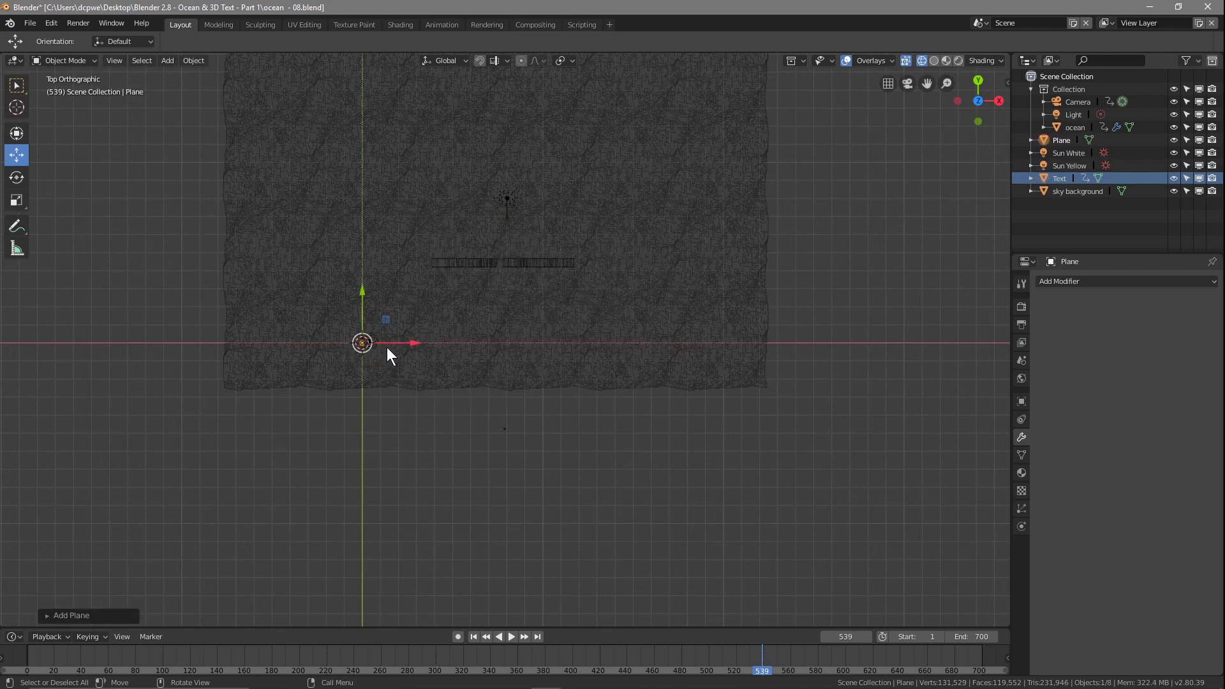
pyautogui.press('s')
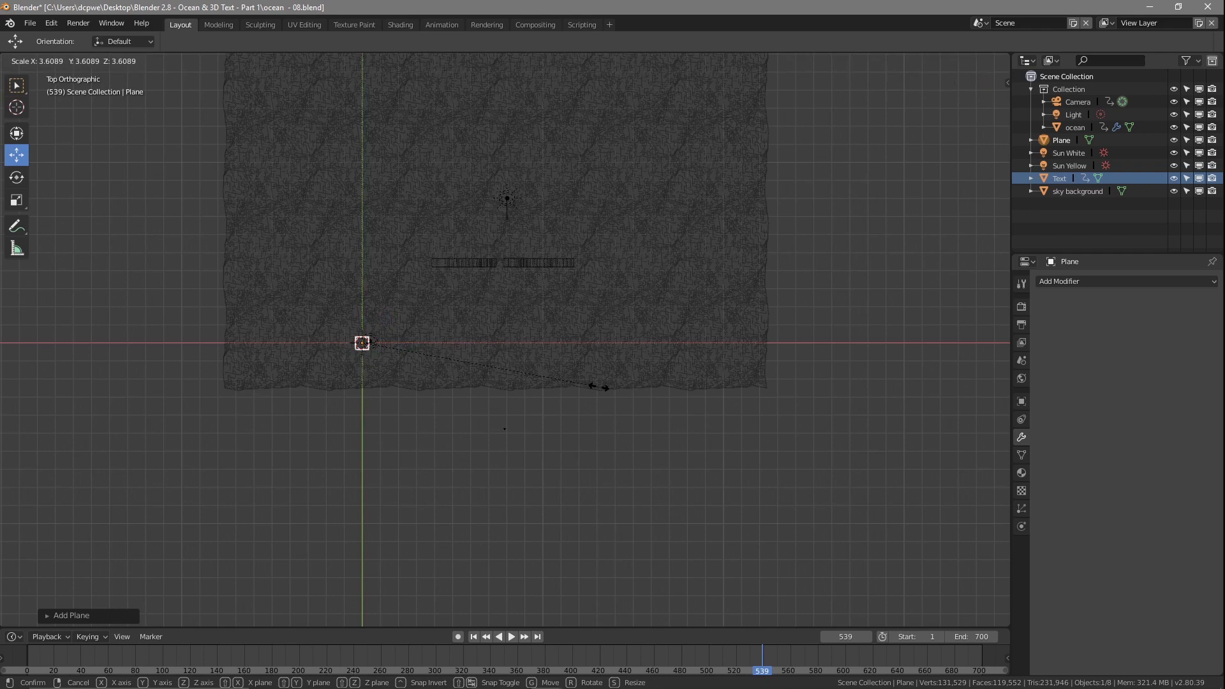
pyautogui.click(622, 386)
# Step: Move the plane in the top view onto the middle of the "Ocean Breeze" text
pyautogui.scroll(5, 450, 346)
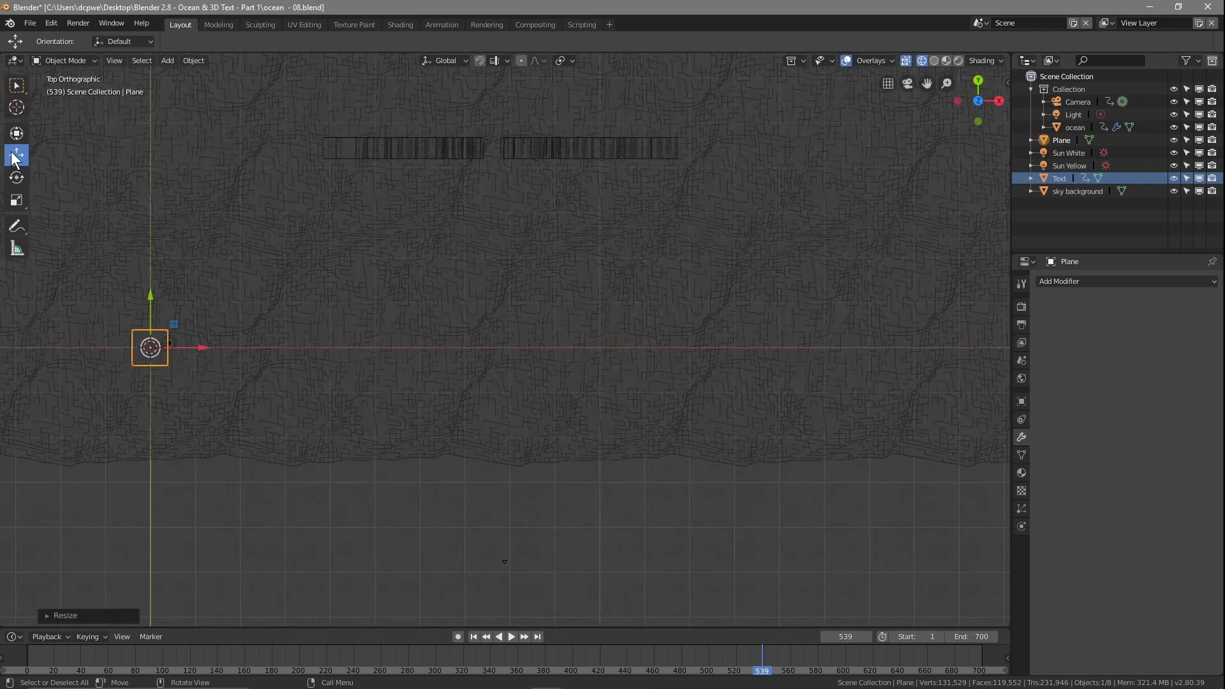
pyautogui.moveTo(136, 336); pyautogui.dragTo(481, 136)
pyautogui.click(481, 136)
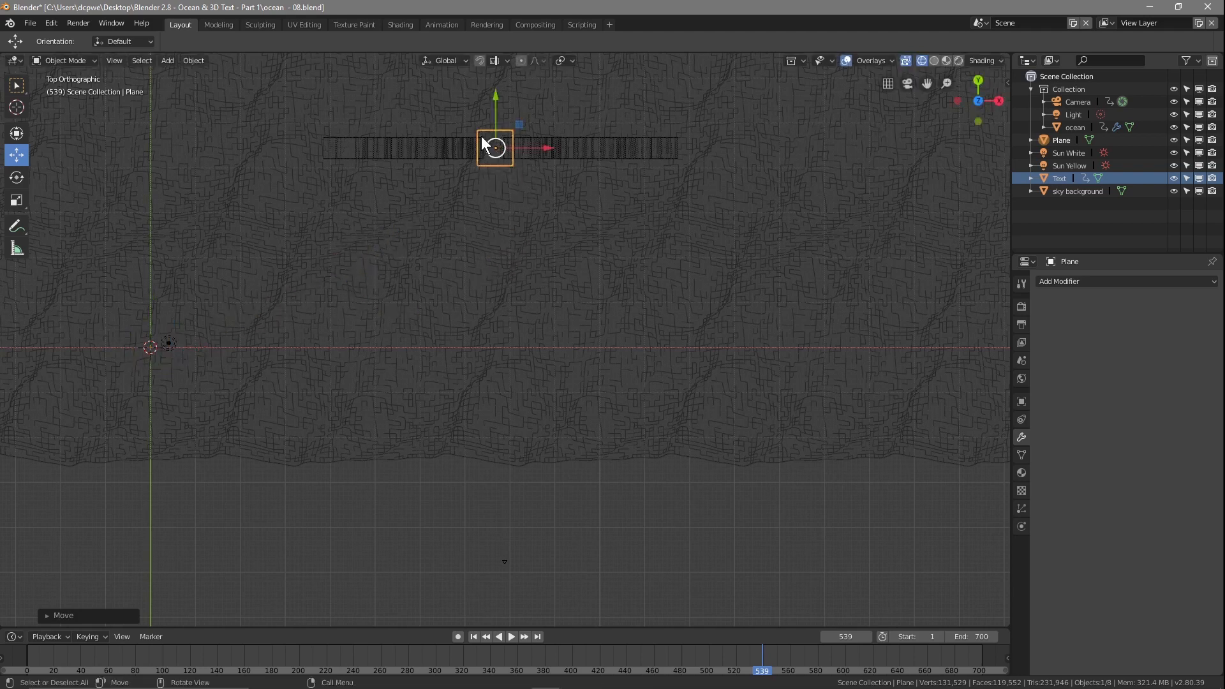
# Step: Stretch the plane along X slightly past both ends of the text and nudge it so the text sits centred within it
pyautogui.press('s')
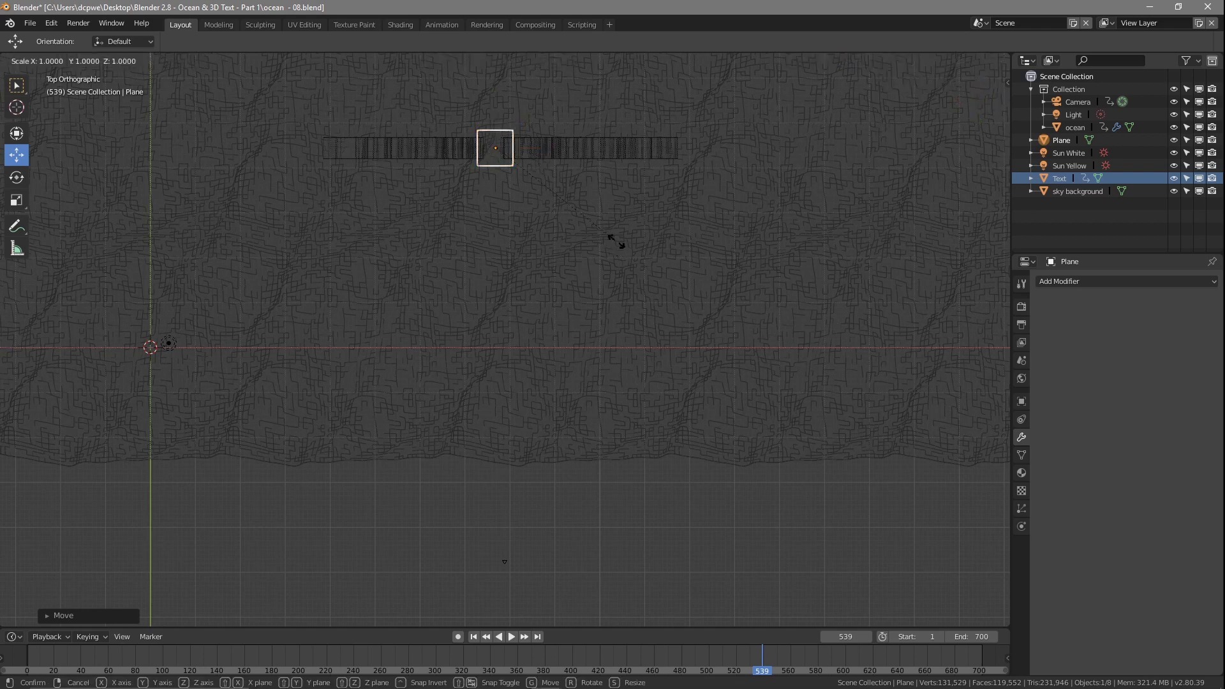
pyautogui.press('x')
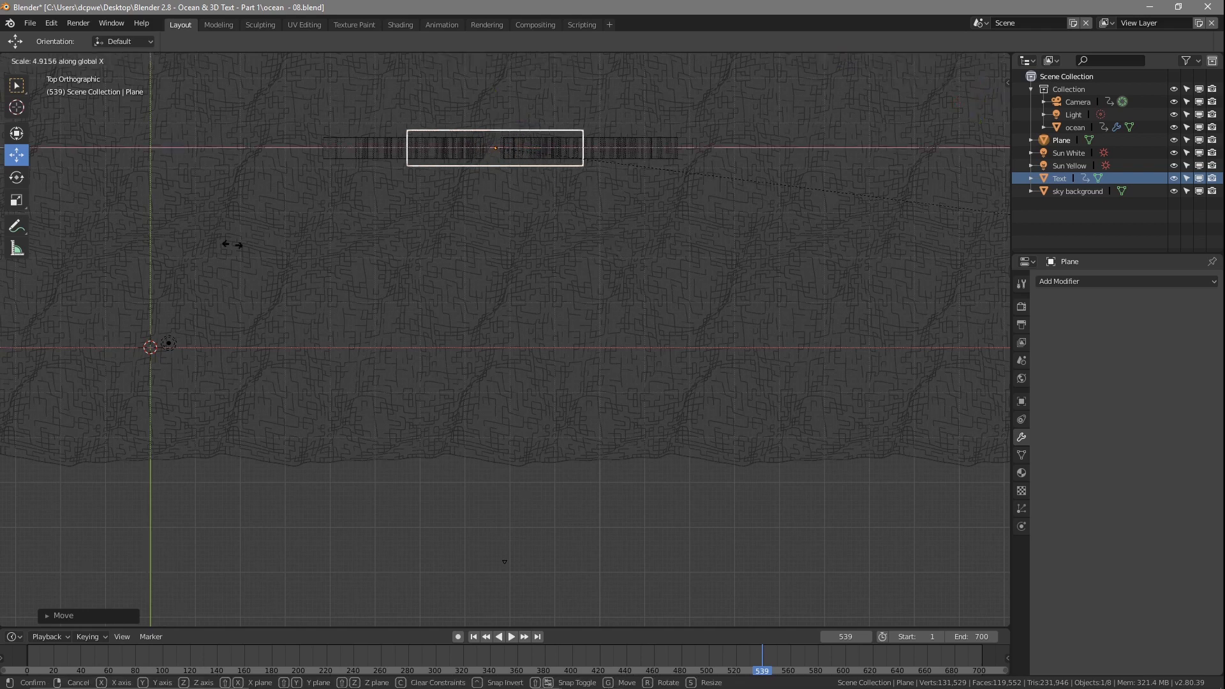
pyautogui.click(91, 238)
pyautogui.scroll(2, 483, 213)
pyautogui.keyDown('shift'); pyautogui.moveTo(482, 212); pyautogui.dragTo(541, 439, button='middle'); pyautogui.keyUp('shift')
pyautogui.scroll(2, 565, 350)
pyautogui.moveTo(606, 266); pyautogui.dragTo(611, 262)
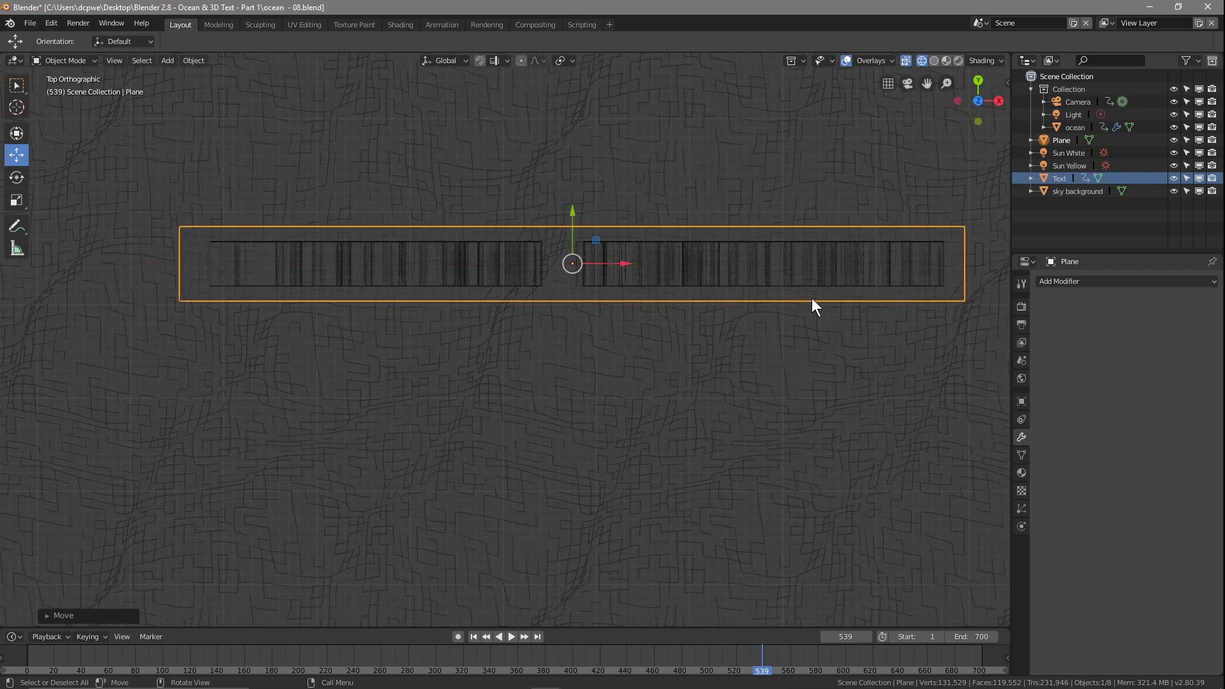
# Step: Nudge the plane slightly along X to center it under the text, and lower it below the ocean surface, checking in rendered camera view
pyautogui.moveTo(611, 264); pyautogui.dragTo(616, 264)
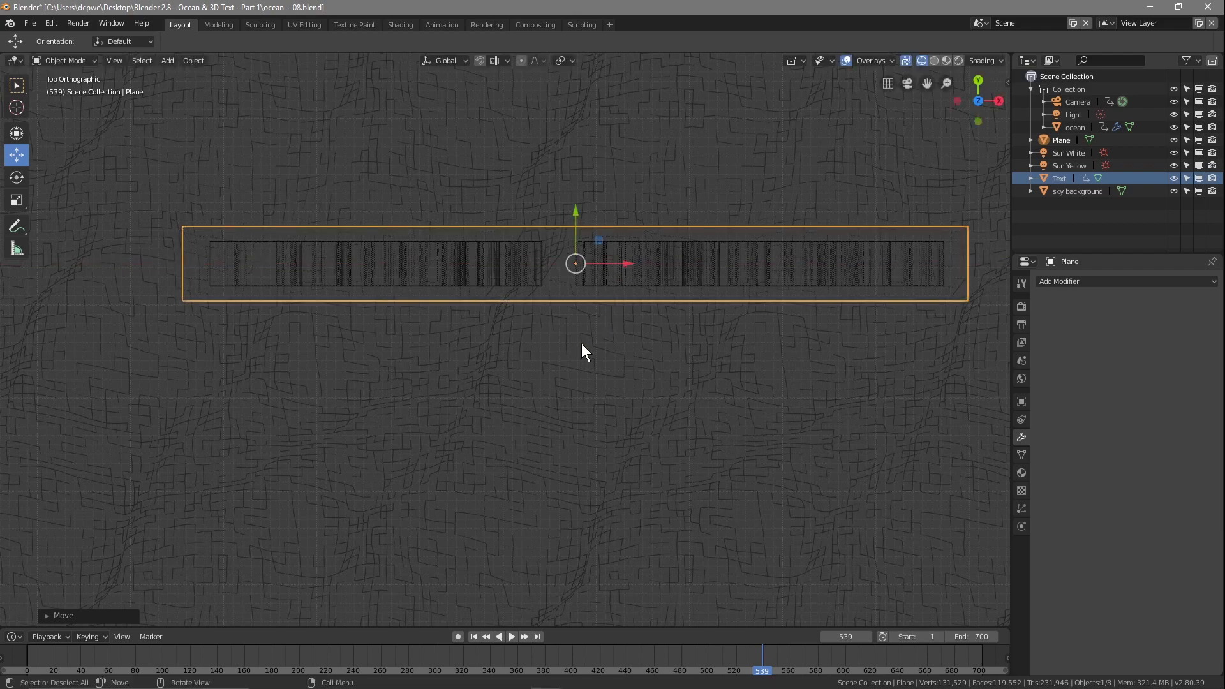
pyautogui.press('KP_0')
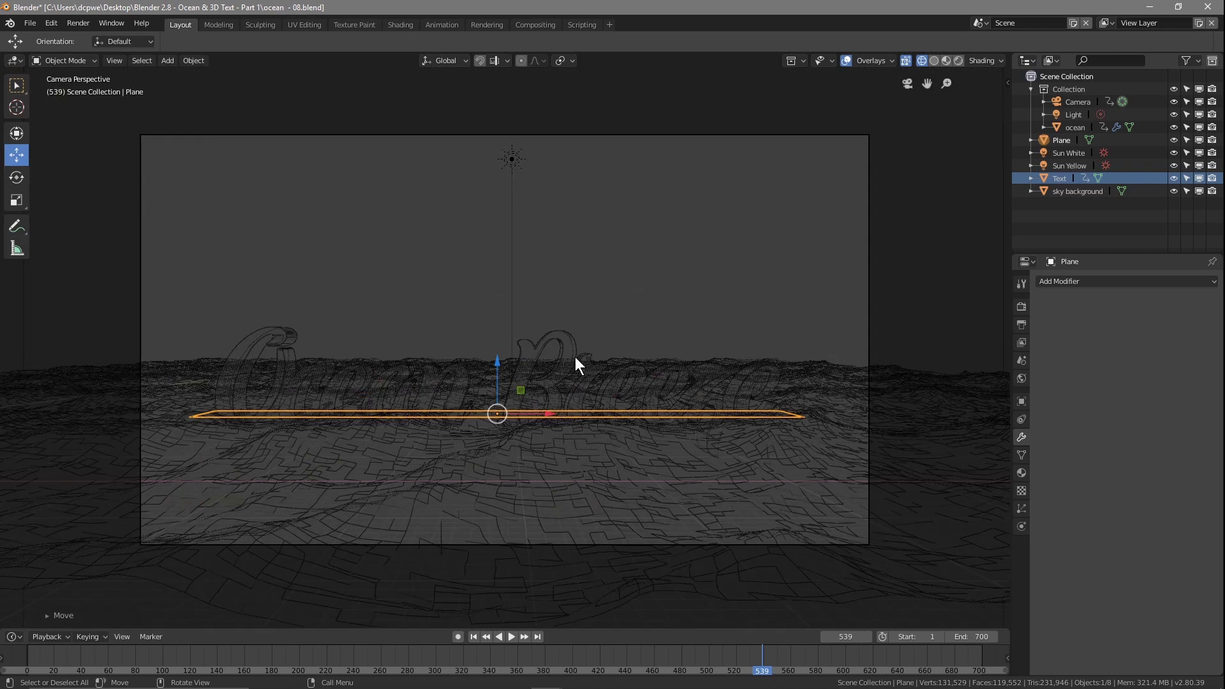
pyautogui.click(958, 60)
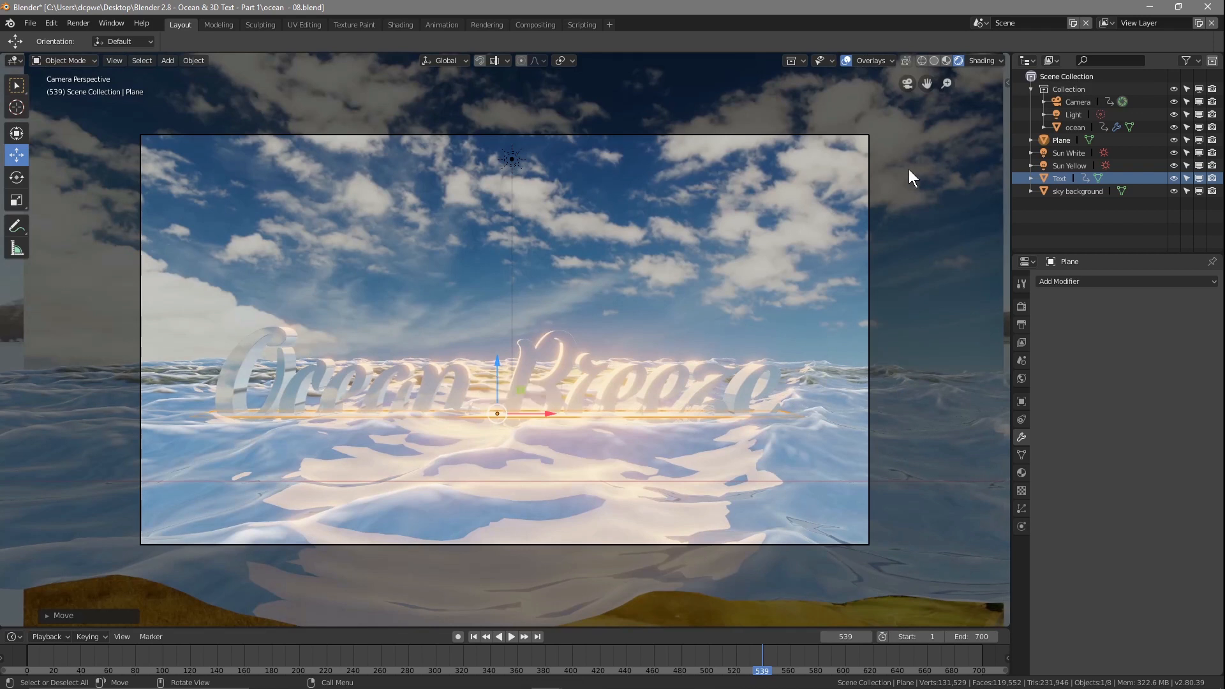
pyautogui.click(921, 62)
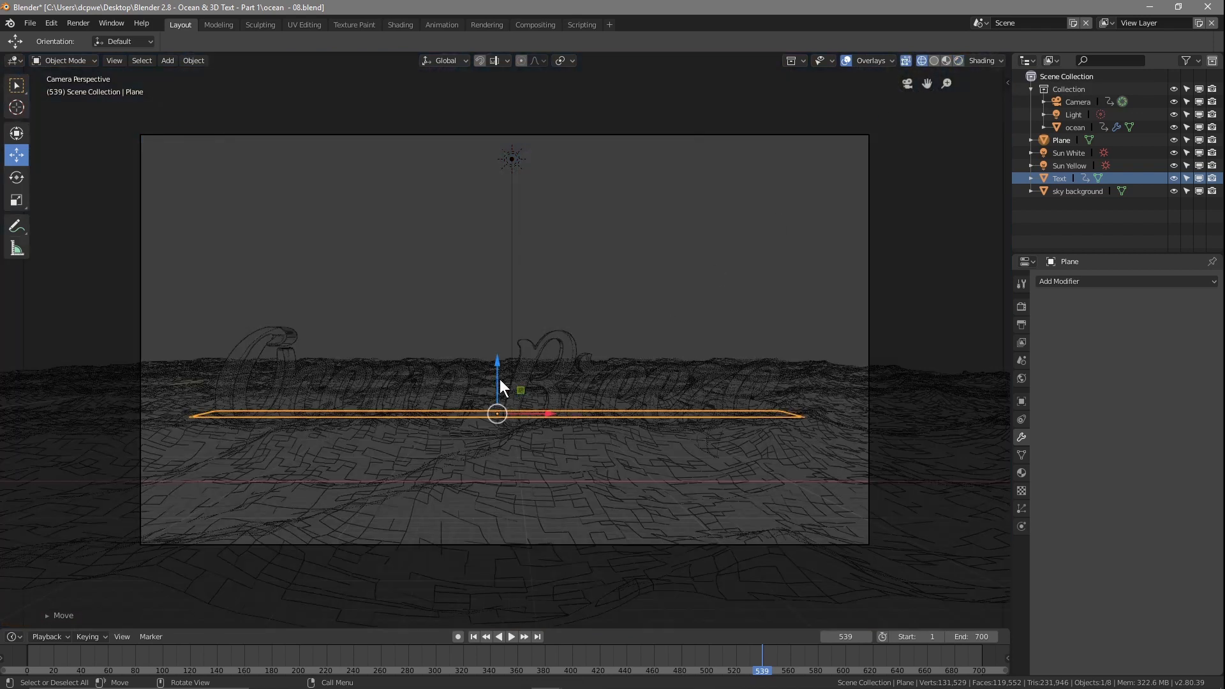
pyautogui.moveTo(499, 378); pyautogui.dragTo(495, 410)
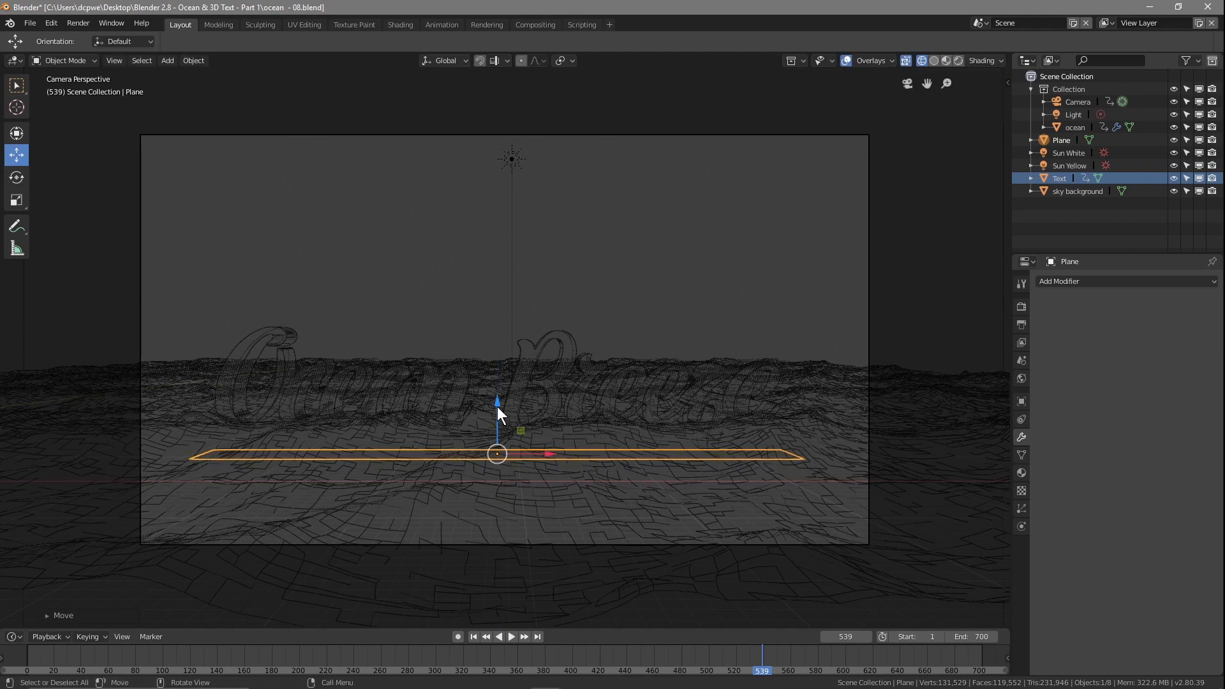
pyautogui.click(958, 61)
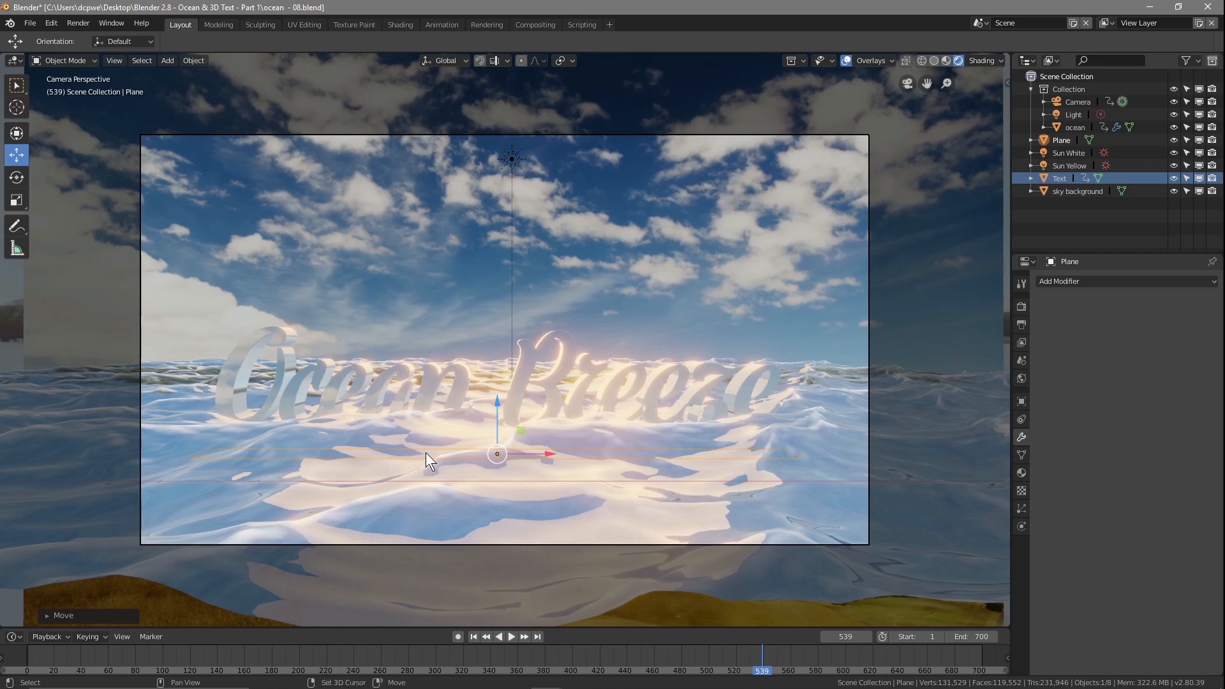
# Step: Add a UV sphere and move it along X and Z into the camera frame, just above the Ocean Breeze text
pyautogui.hotkey('shift', 'a')
pyautogui.moveTo(426, 453)
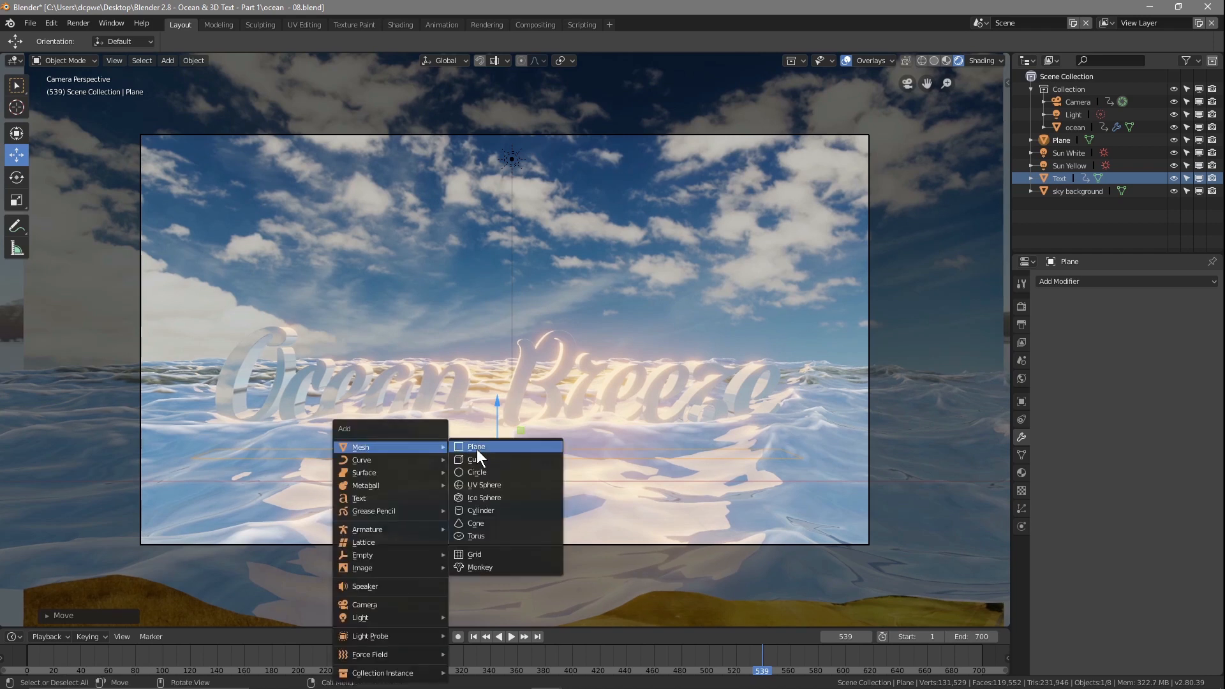
pyautogui.click(481, 485)
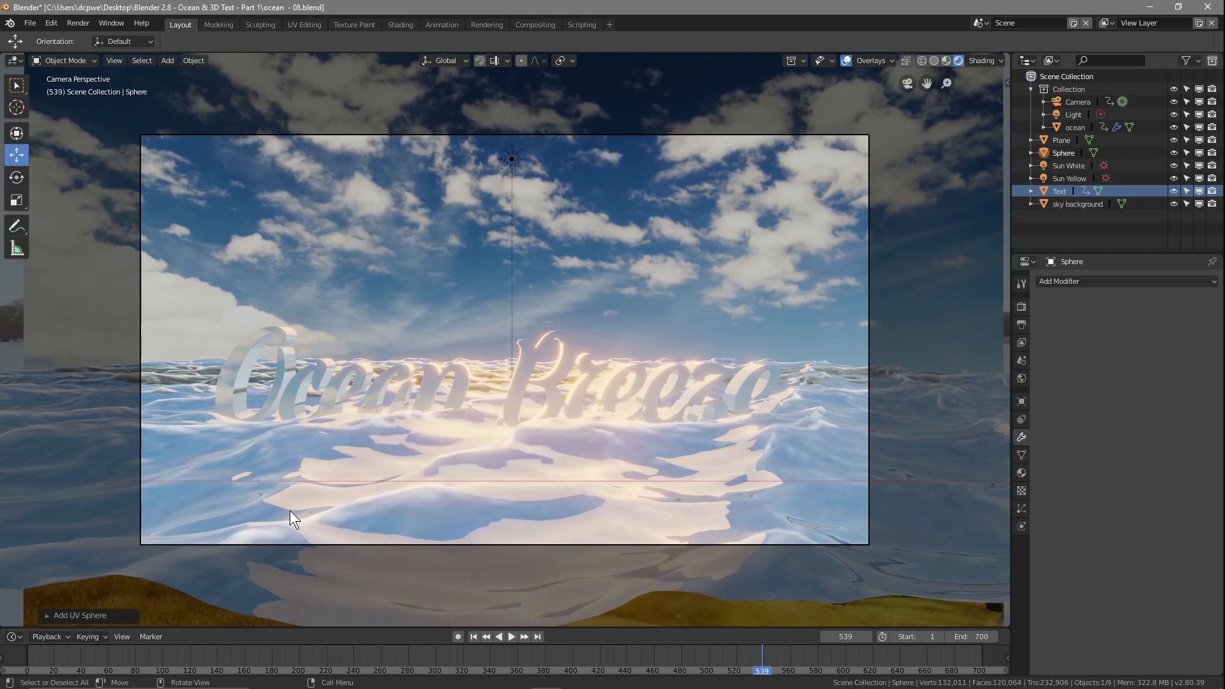
pyautogui.scroll(-5, 294, 507)
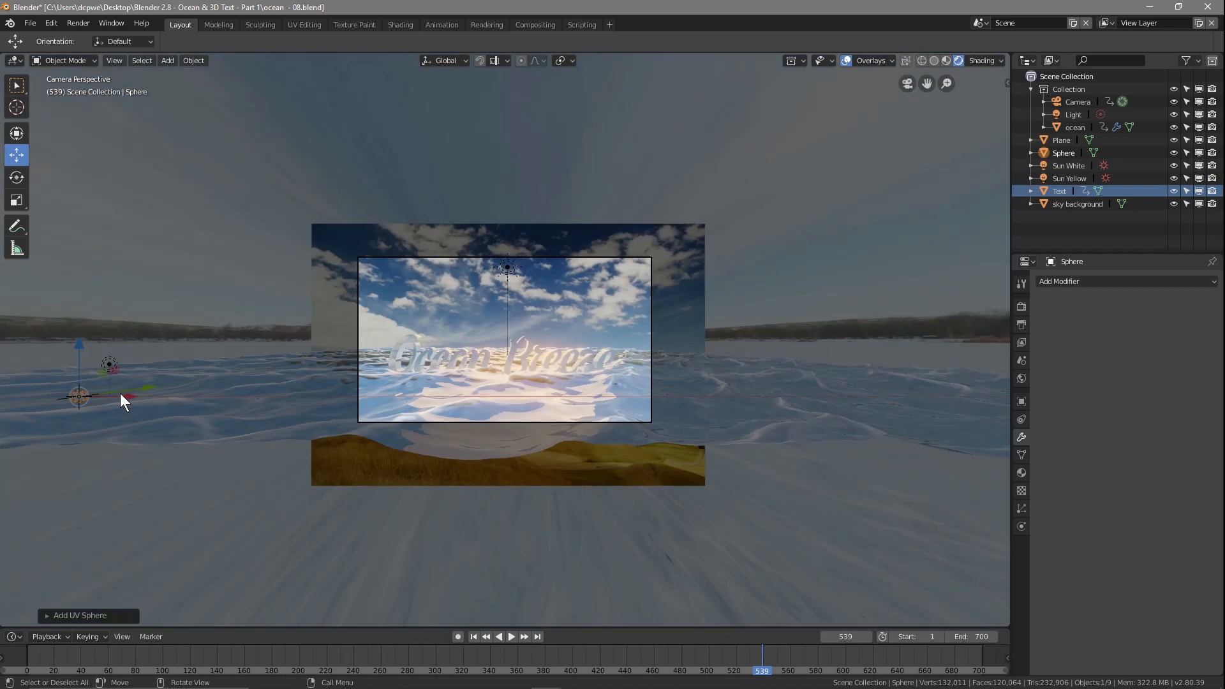
pyautogui.moveTo(127, 396); pyautogui.dragTo(565, 397)
pyautogui.moveTo(517, 345); pyautogui.dragTo(517, 276)
pyautogui.scroll(4, 515, 370)
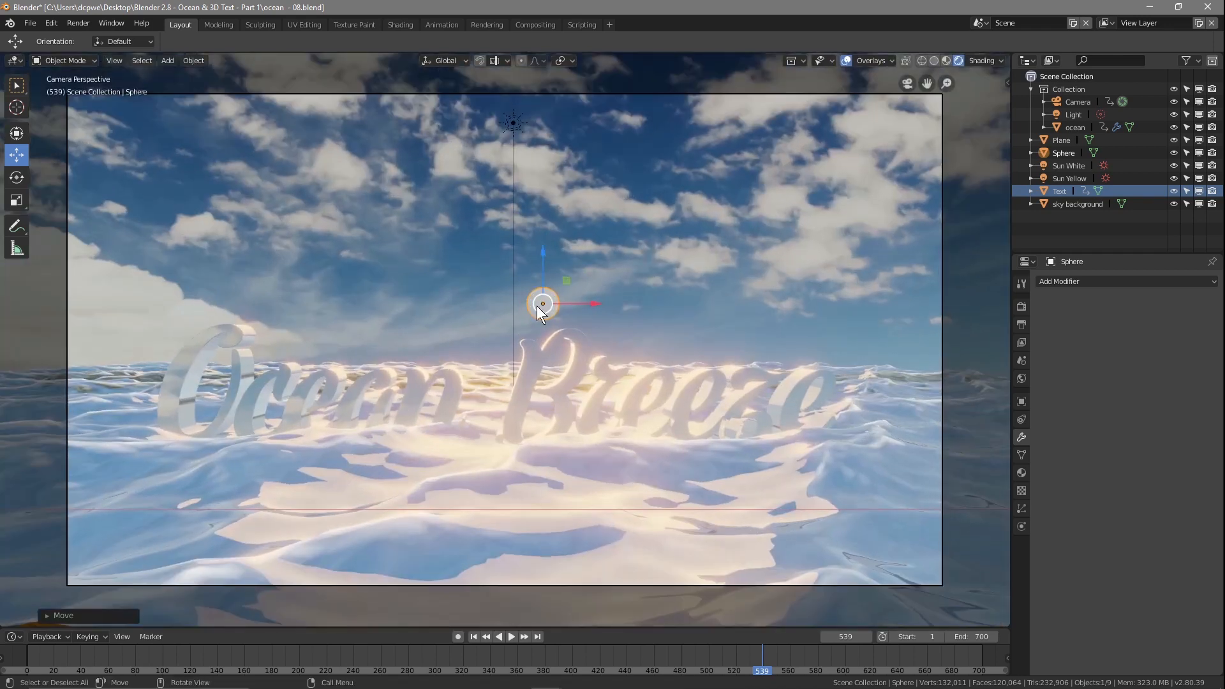
# Step: Scale the sphere down and shift it along the negative X axis, above the gap between the two words
pyautogui.press('s')
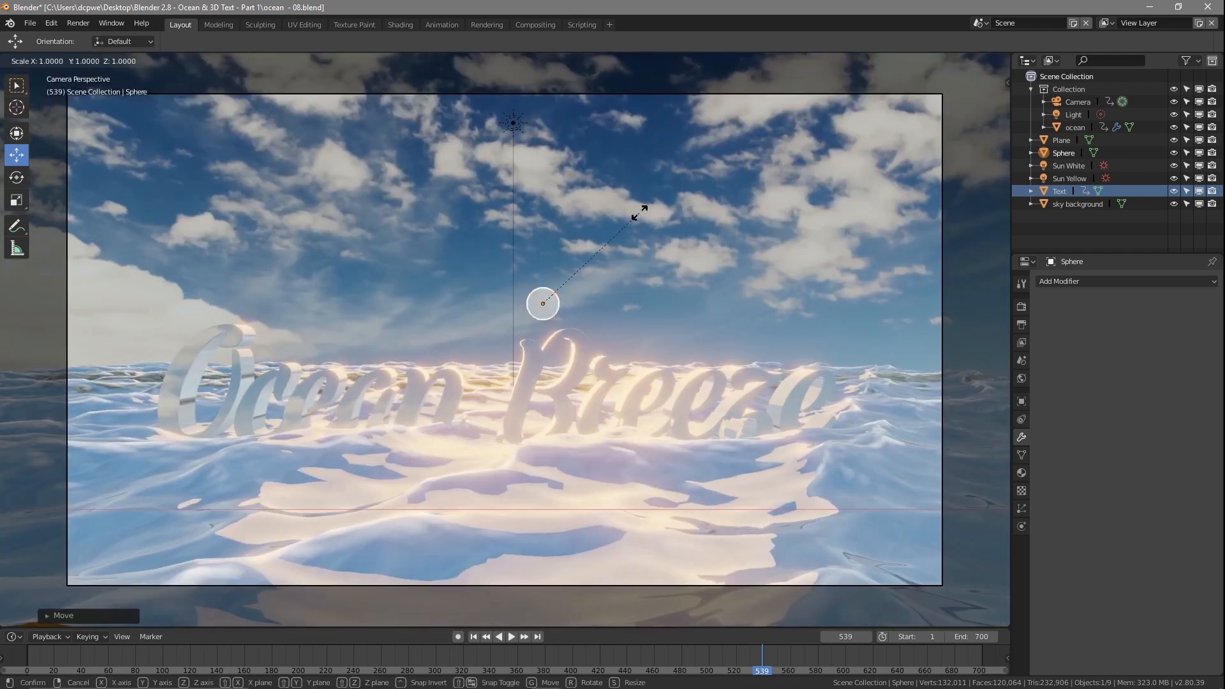
pyautogui.click(589, 251)
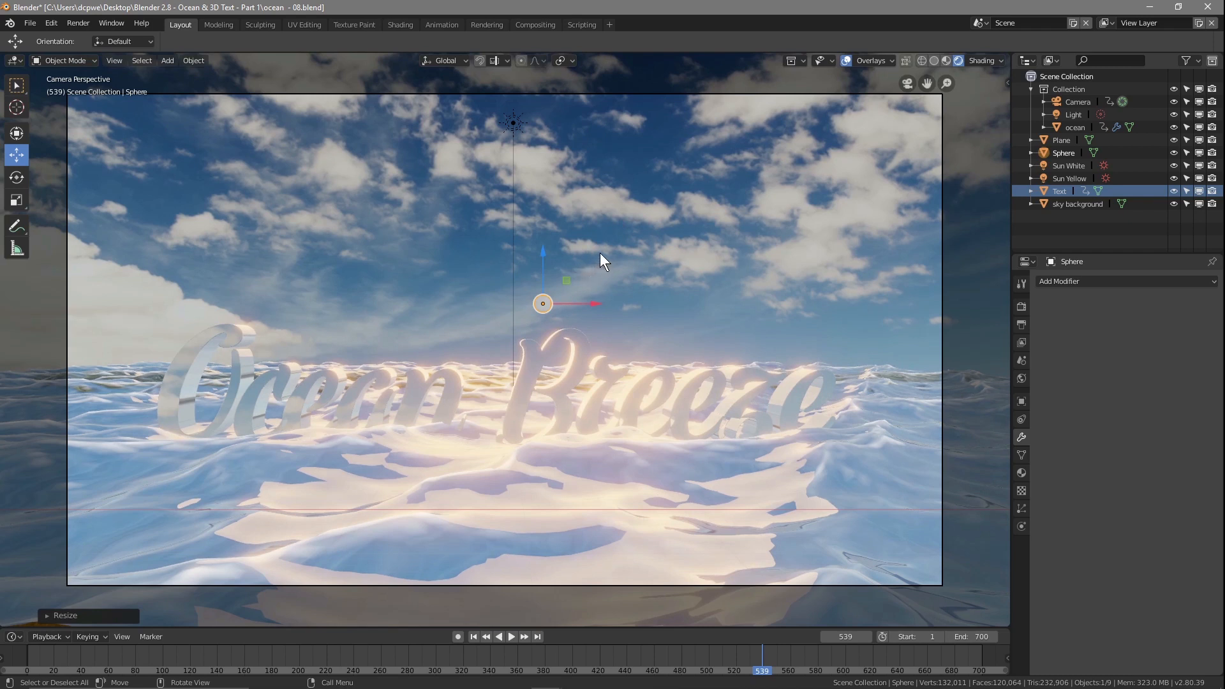
pyautogui.moveTo(586, 301); pyautogui.dragTo(510, 301)
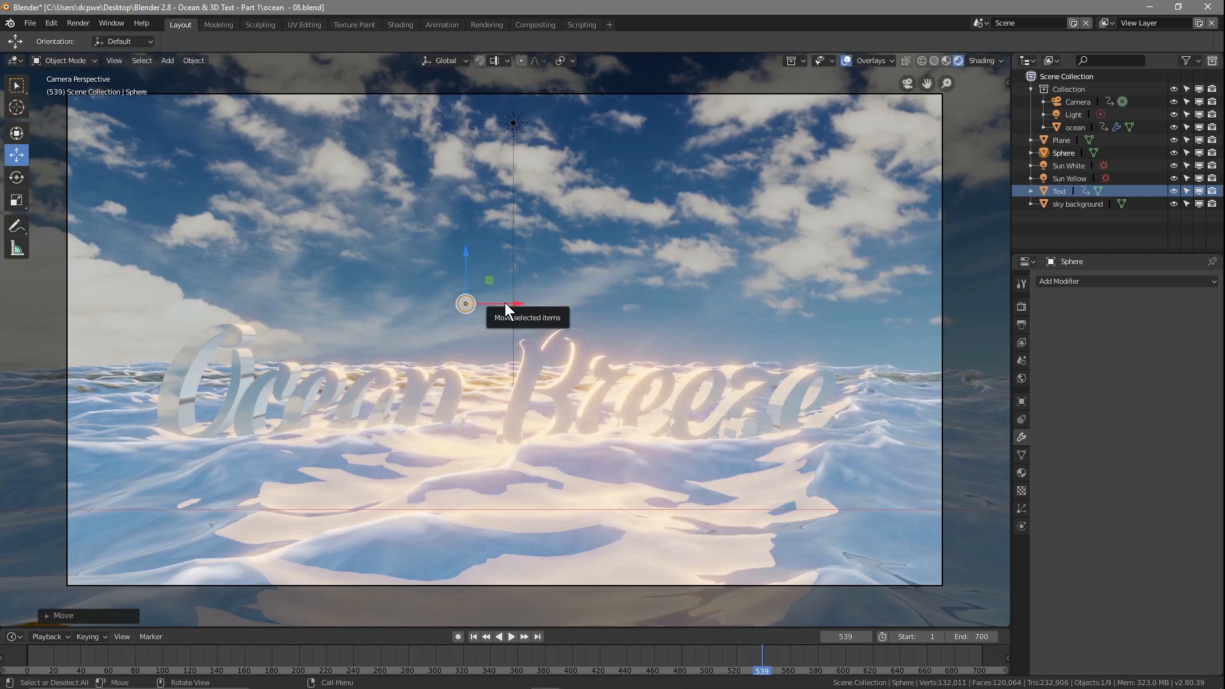
# Step: Duplicate the sphere twice along the X axis to form a row of three evenly spaced spheres
pyautogui.hotkey('shift', 'd')
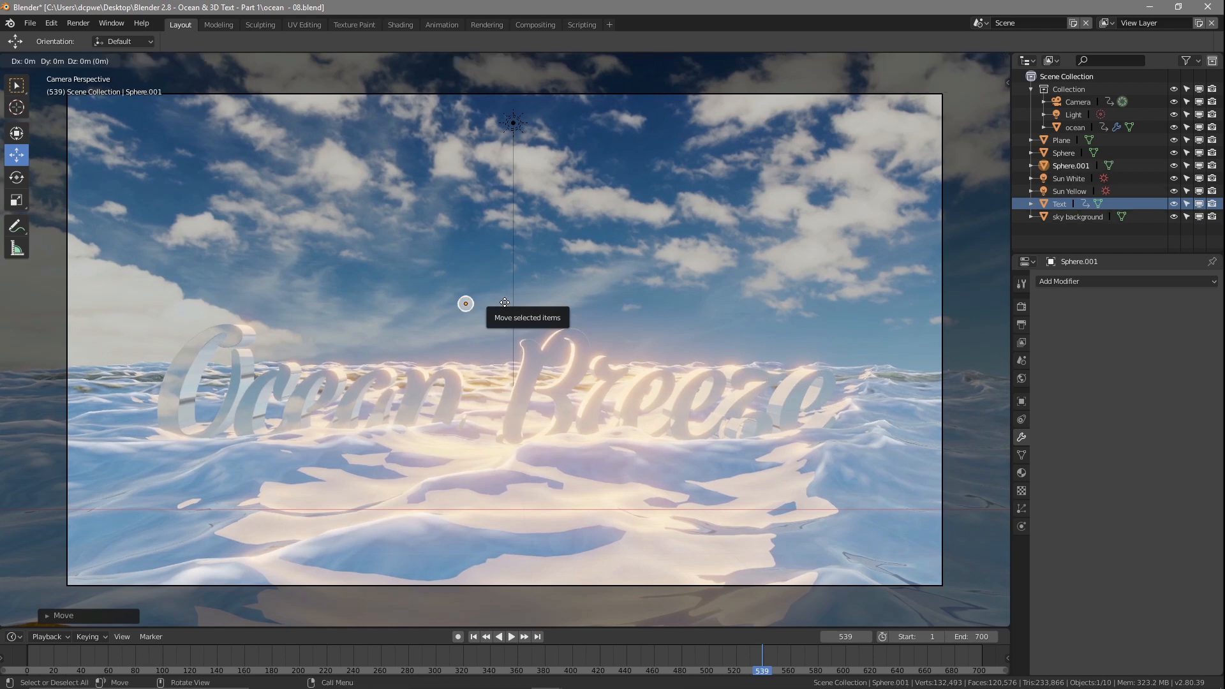
pyautogui.press('x')
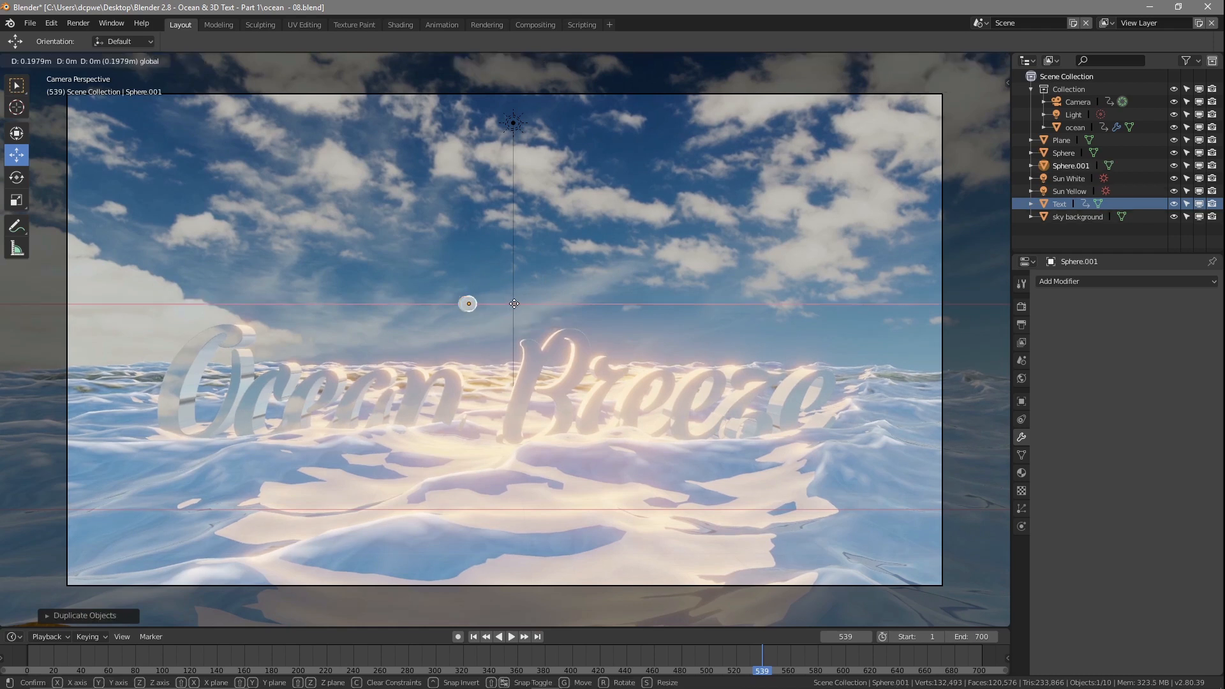
pyautogui.click(527, 304)
pyautogui.hotkey('shift', 'd')
pyautogui.press('Escape')
pyautogui.moveTo(527, 304); pyautogui.dragTo(548, 309)
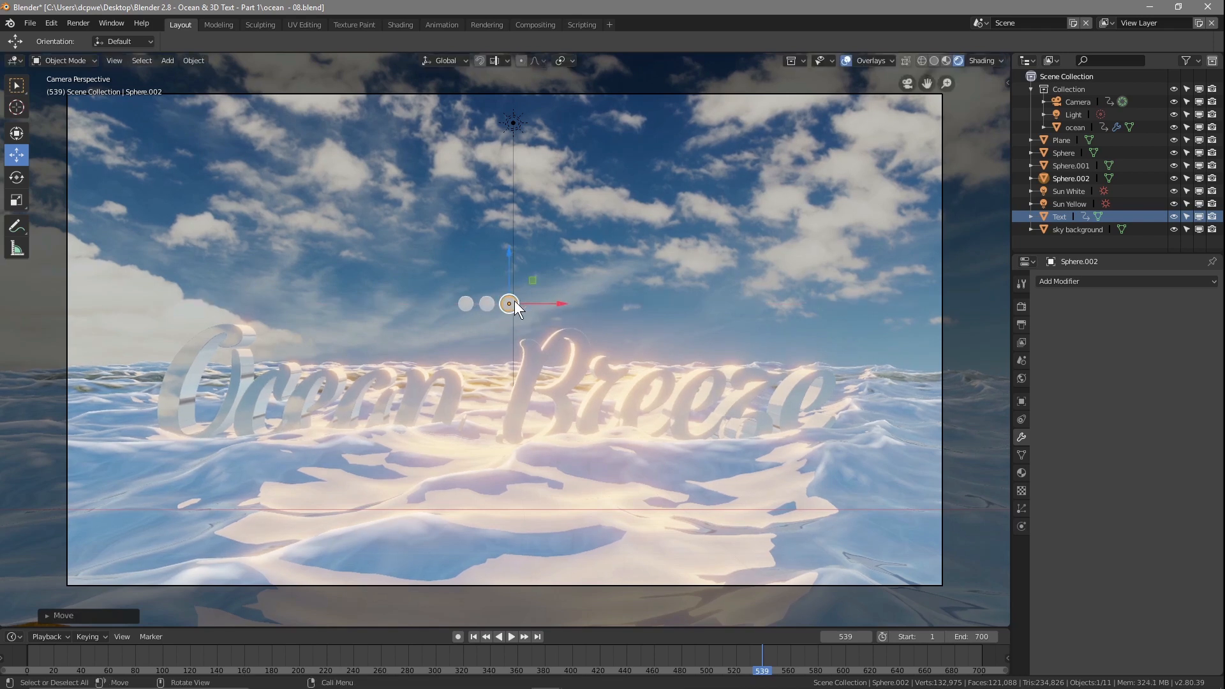
# Step: Create a new collection inside the Scene Collection and name it Particles
pyautogui.click(1063, 153)
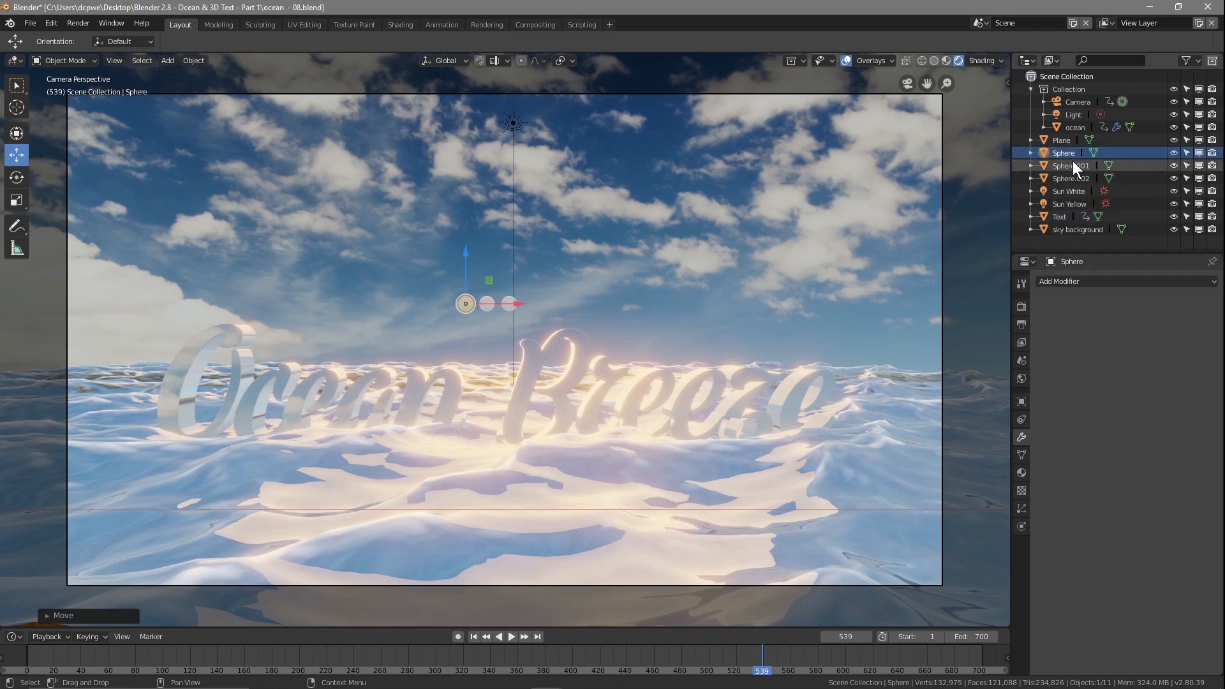
pyautogui.rightClick(1053, 76)
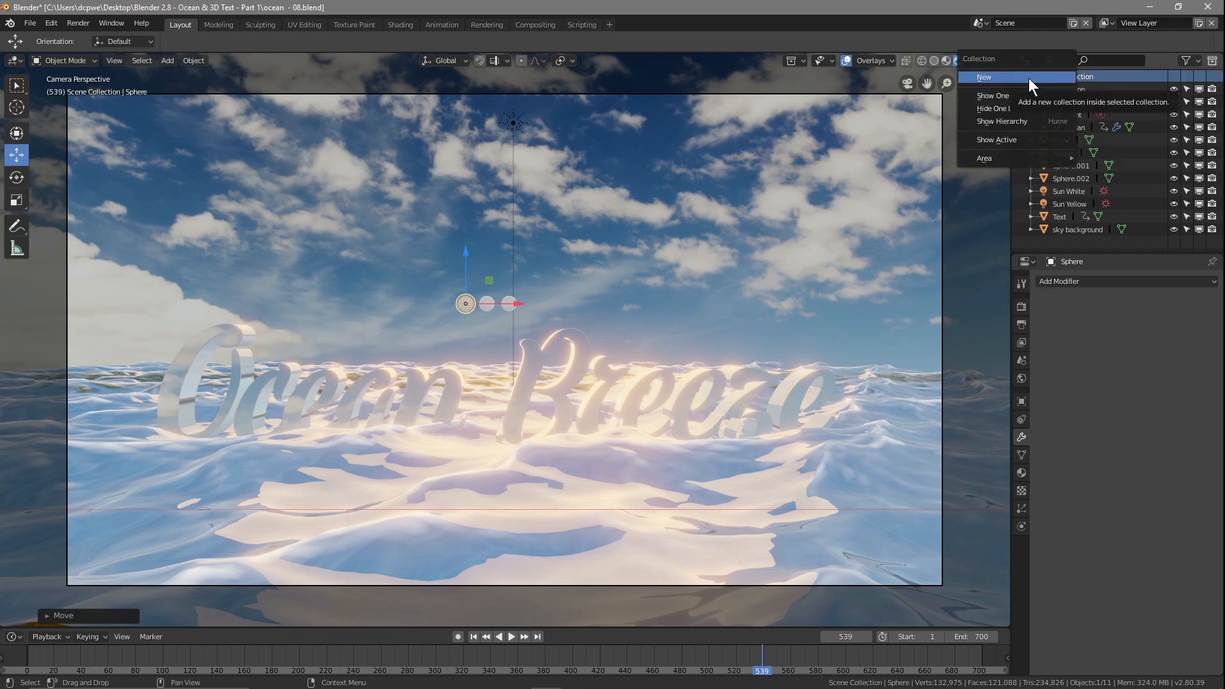
pyautogui.click(1028, 78)
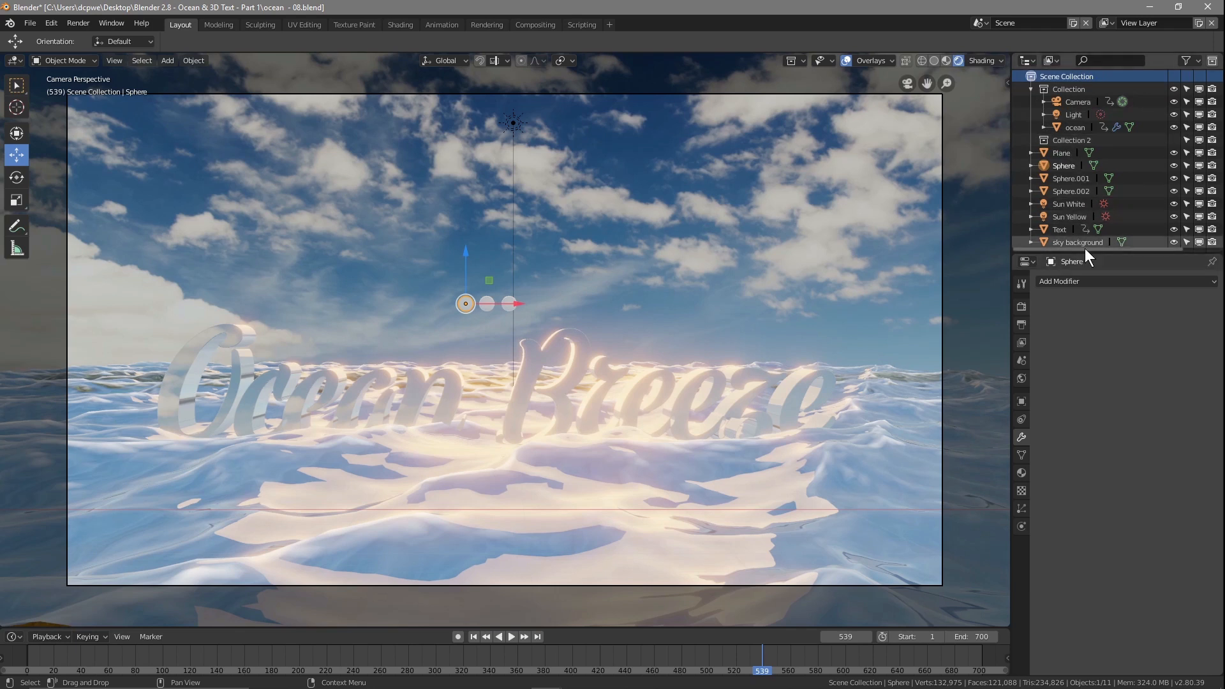
pyautogui.moveTo(1087, 253); pyautogui.dragTo(1092, 304)
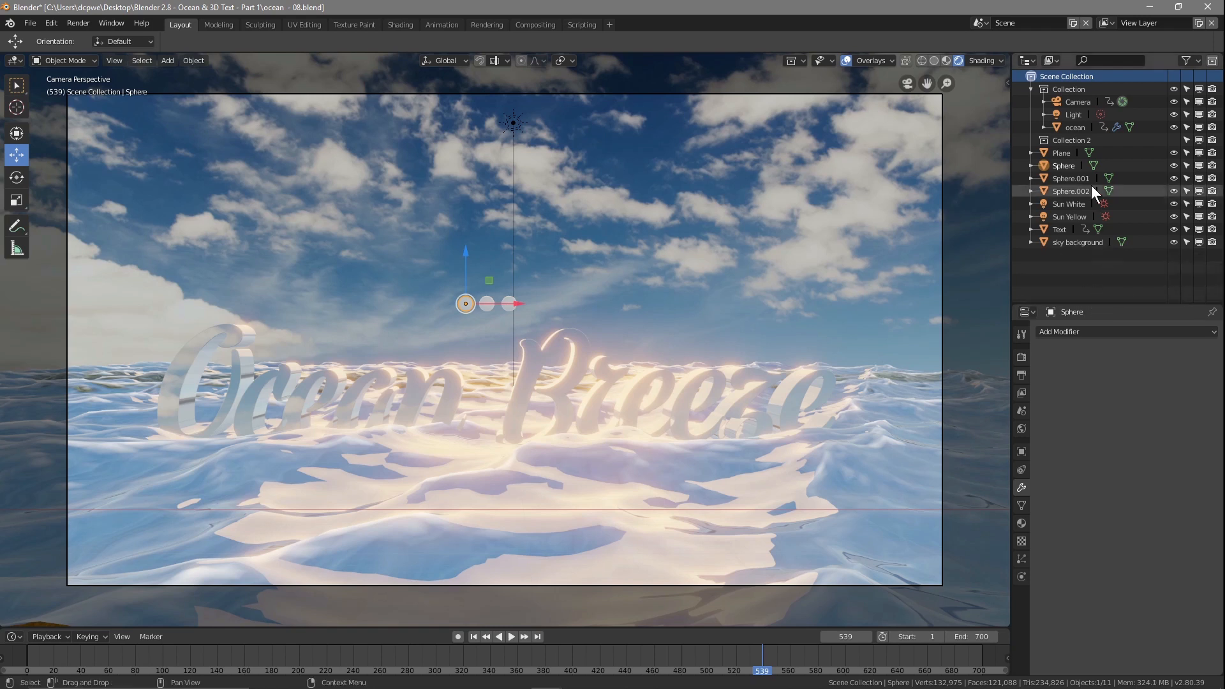
pyautogui.click(1062, 141)
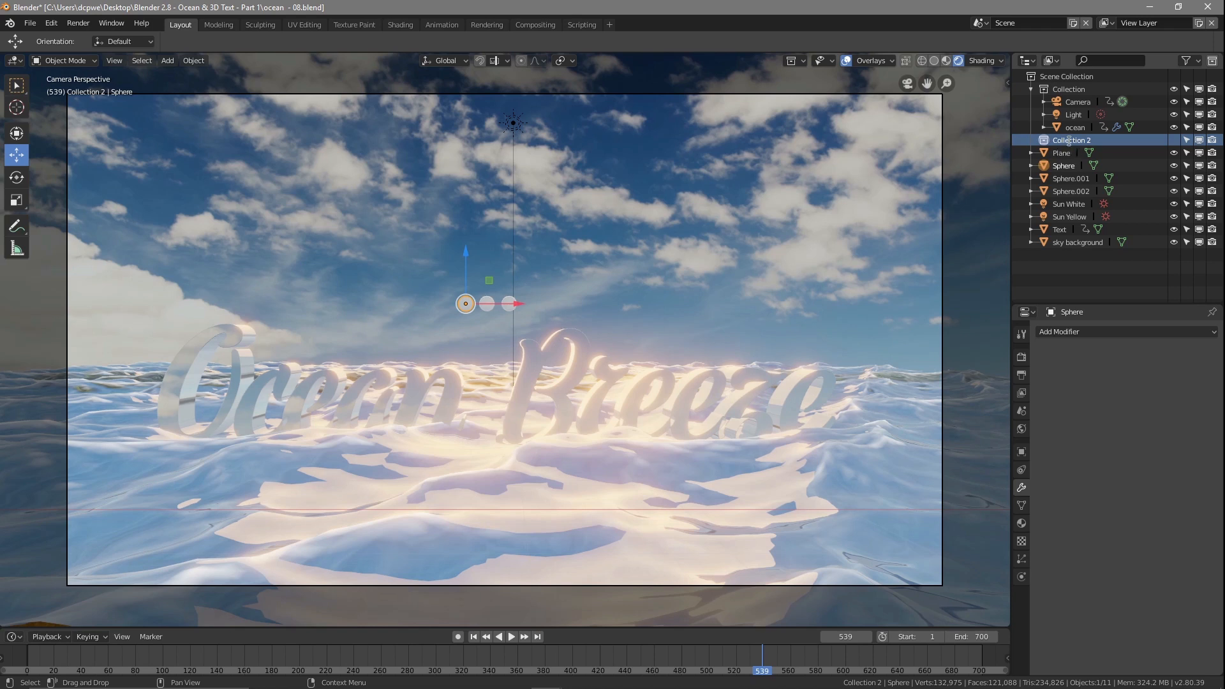
pyautogui.doubleClick(1072, 141)
pyautogui.write('Particles')
pyautogui.press('Return')
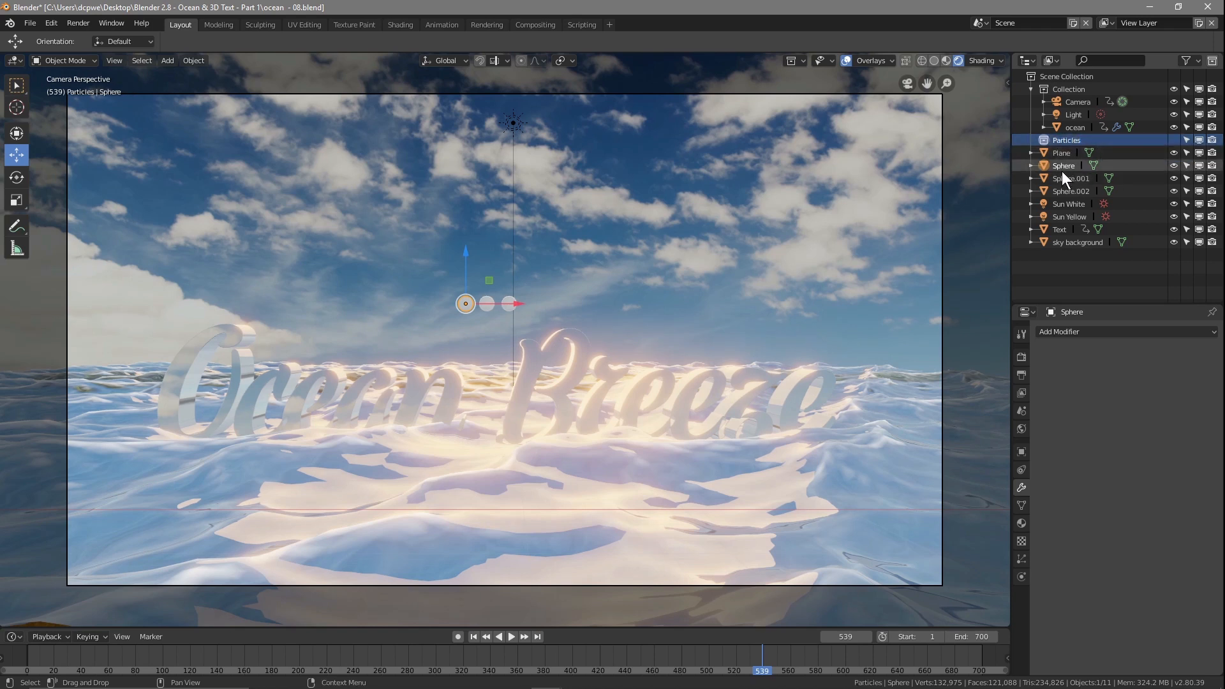
# Step: Move the three spheres into the Particles collection and save the file
pyautogui.moveTo(1061, 168); pyautogui.dragTo(1079, 145)
pyautogui.moveTo(1071, 190); pyautogui.dragTo(1087, 151)
pyautogui.hotkey('ctrl', 's')
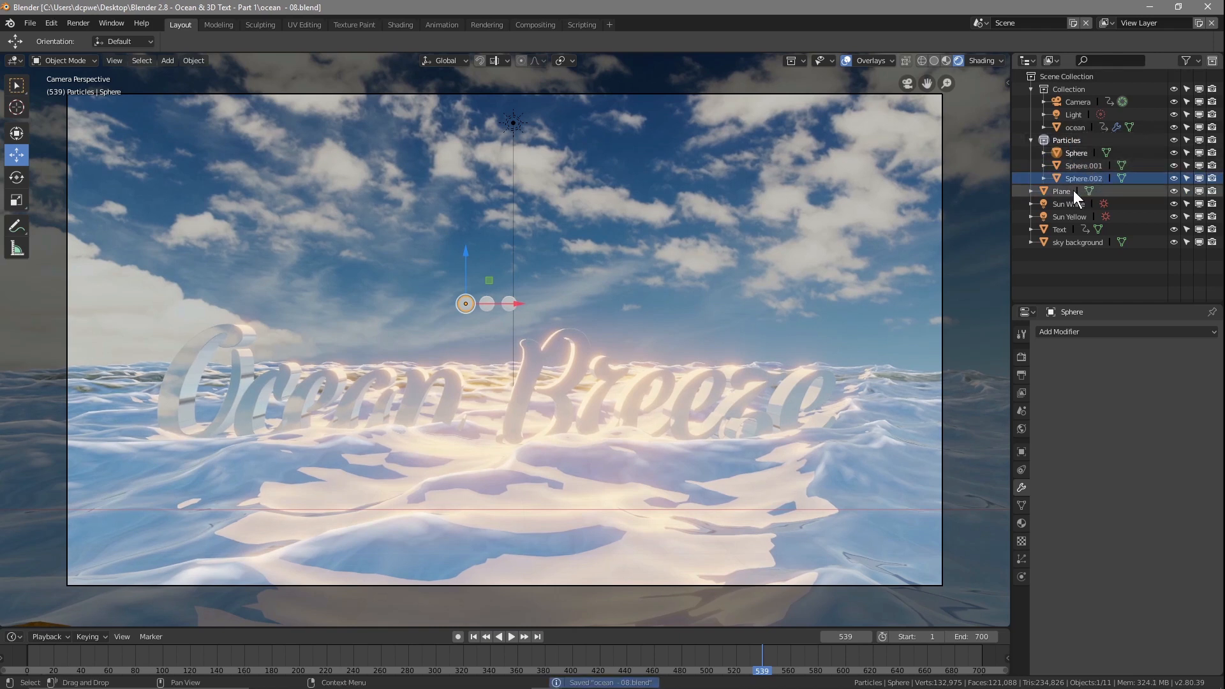
# Step: Rename the plane as Particle Emitter and save the file
pyautogui.click(1059, 190)
pyautogui.doubleClick(1059, 190)
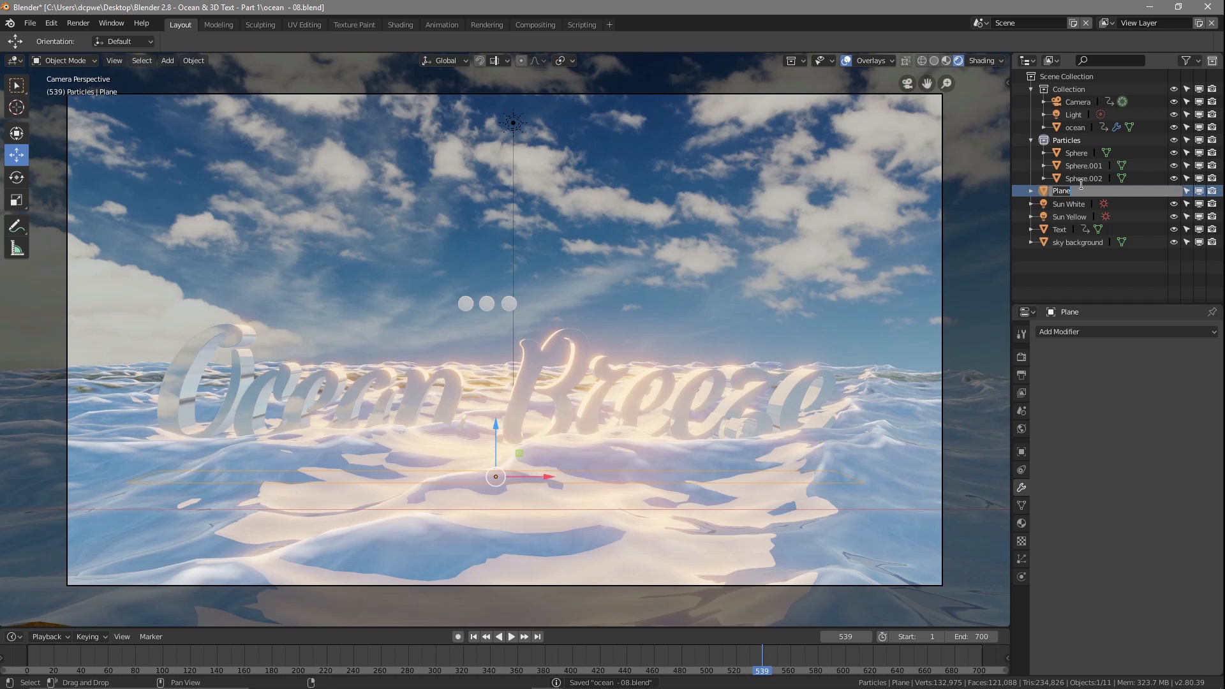
pyautogui.write('Par')
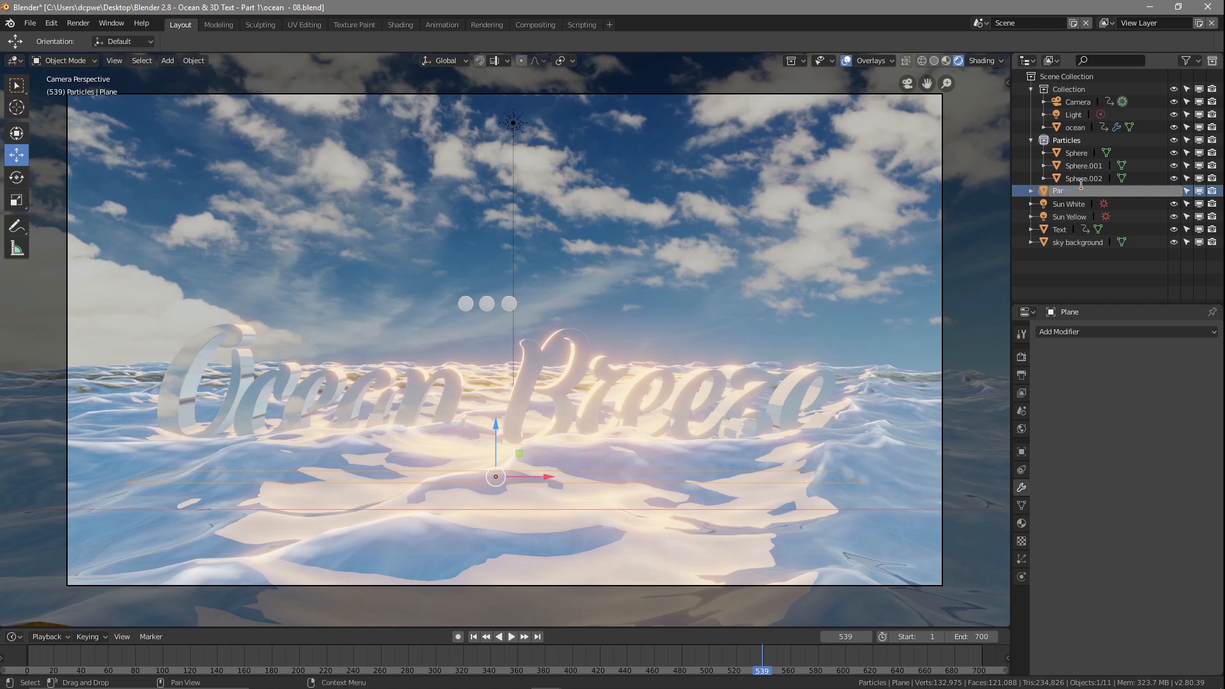
pyautogui.write('ticle Emitter')
pyautogui.press('Return')
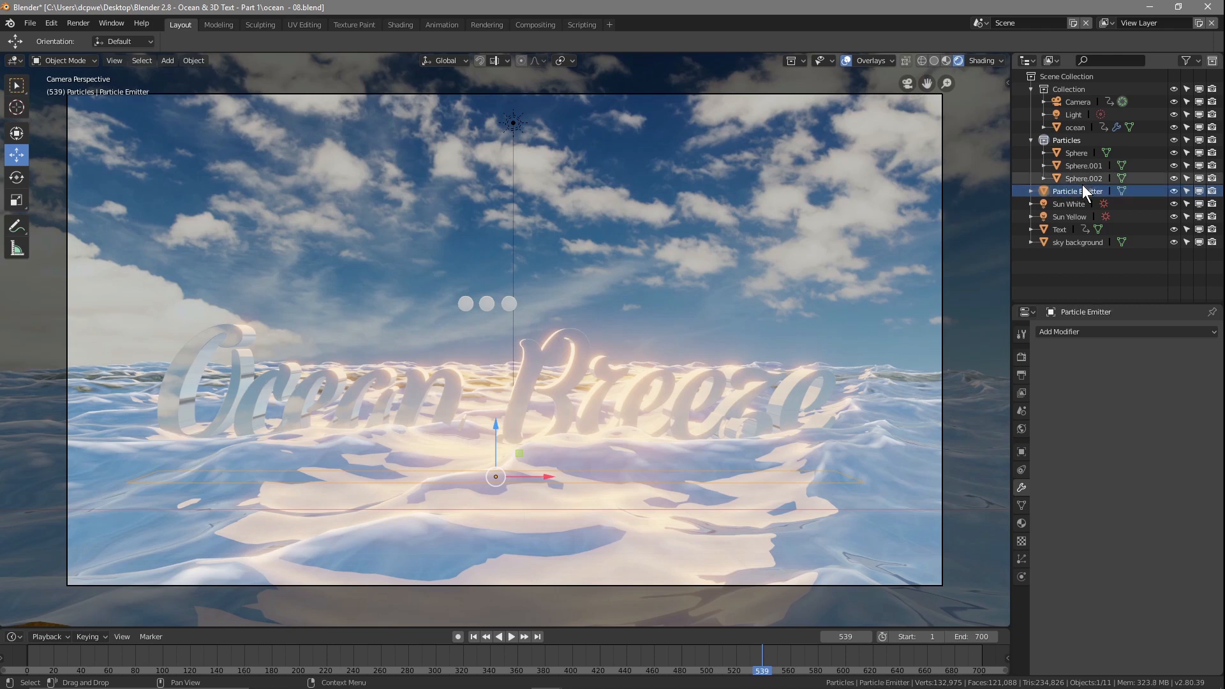
pyautogui.hotkey('ctrl', 's')
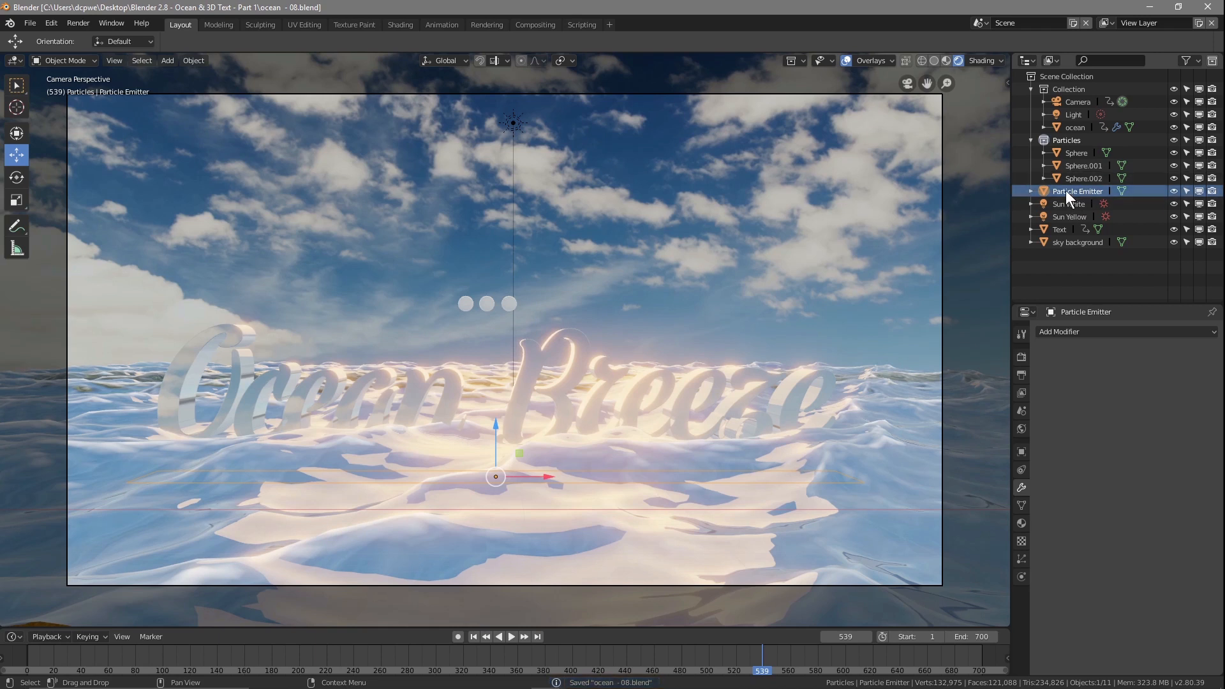
# Step: Rename the original sphere in the Particles collection as Particle 1
pyautogui.doubleClick(1099, 154)
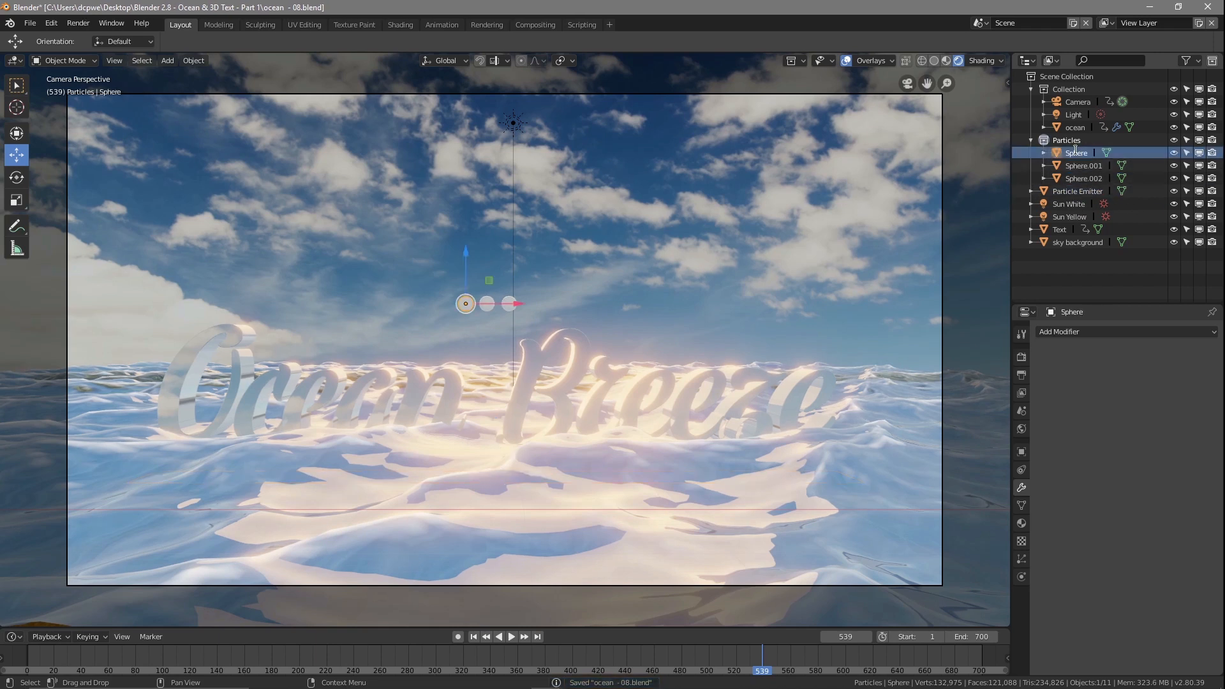
pyautogui.write('Particle')
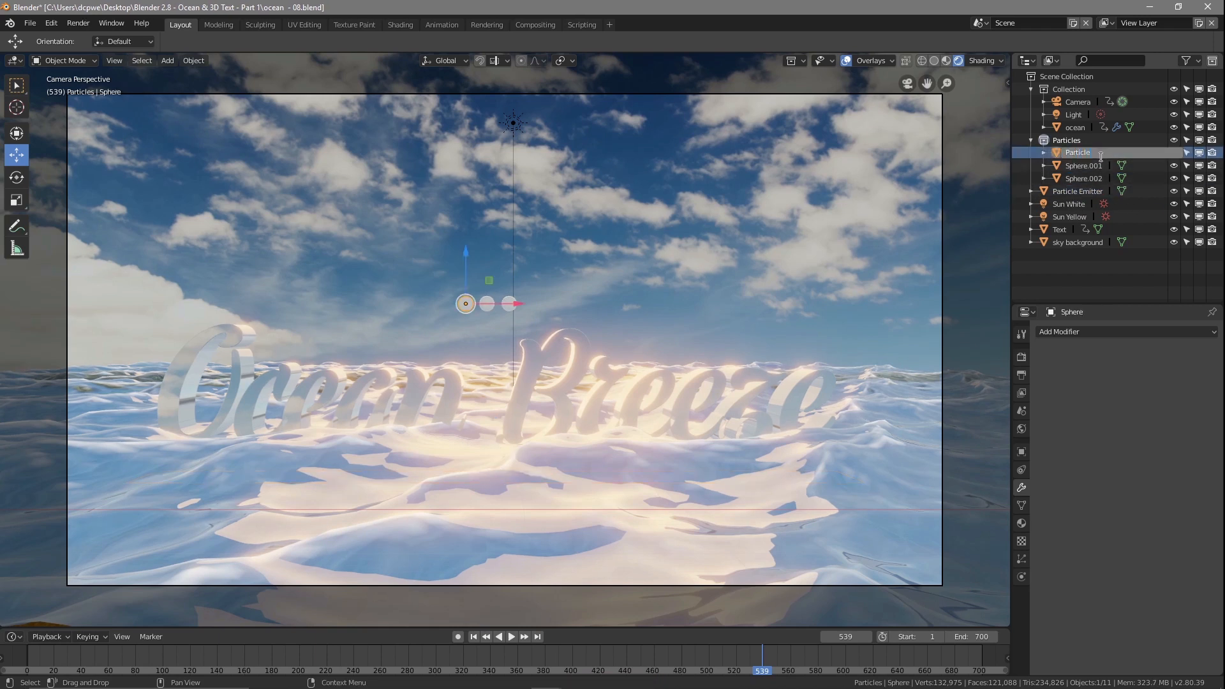
pyautogui.write(' 1')
pyautogui.press('Return')
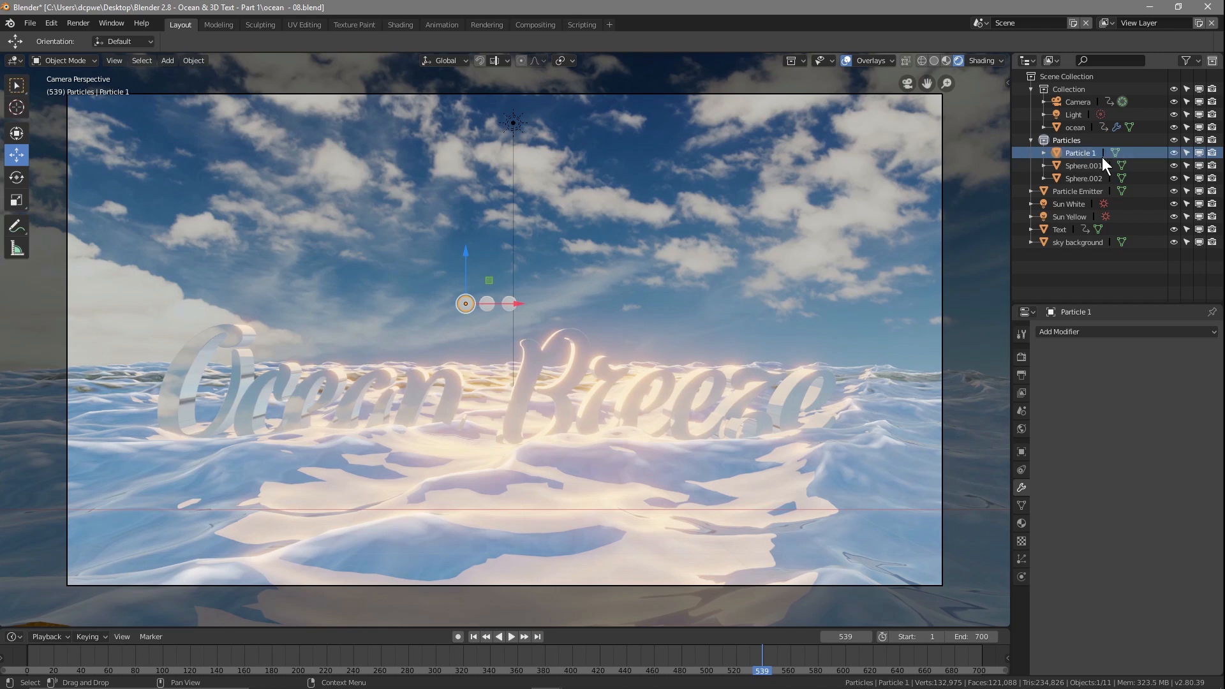
# Step: Rename the middle sphere, Sphere.001, as Particle 2
pyautogui.doubleClick(1071, 166)
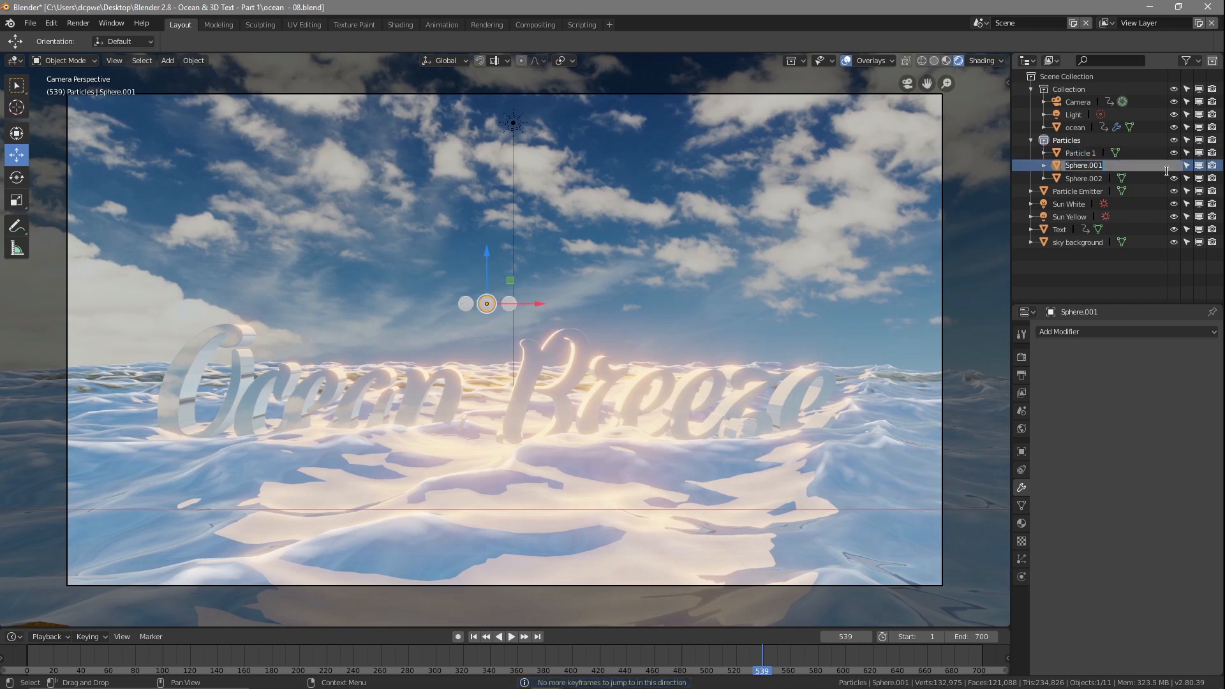
pyautogui.write('Particle 3')
pyautogui.press('Return')
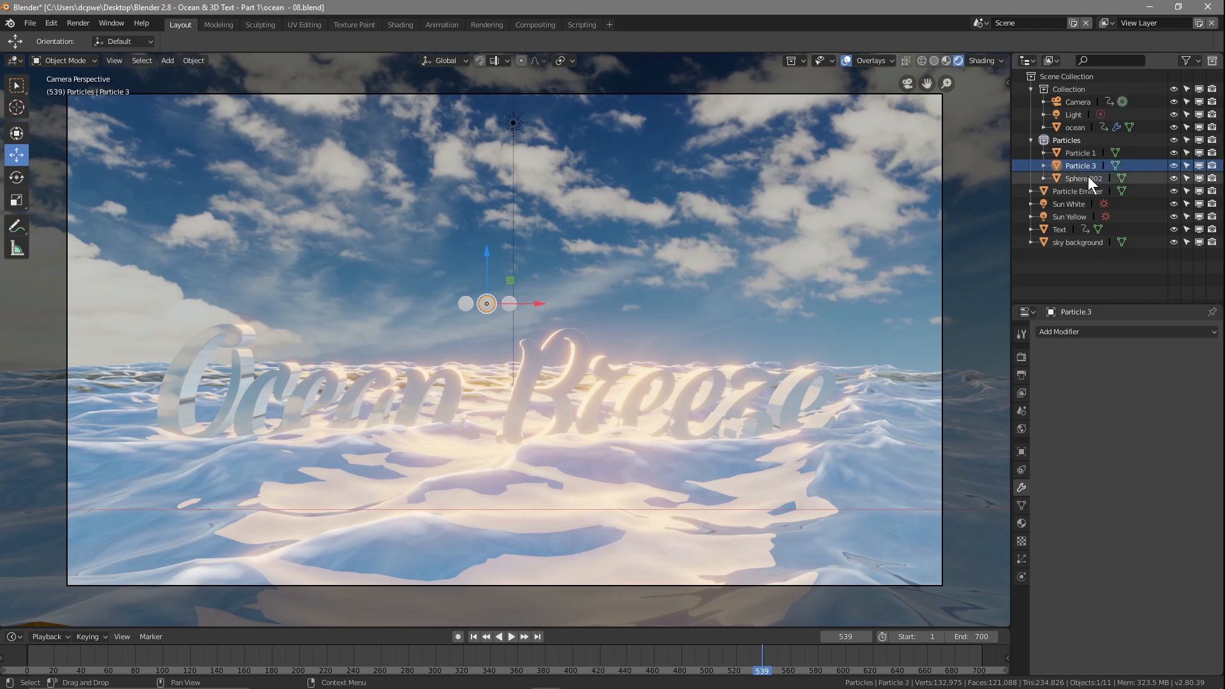
pyautogui.click(1087, 177)
pyautogui.doubleClick(1092, 166)
pyautogui.press('BackSpace')
pyautogui.write('2')
pyautogui.press('Return')
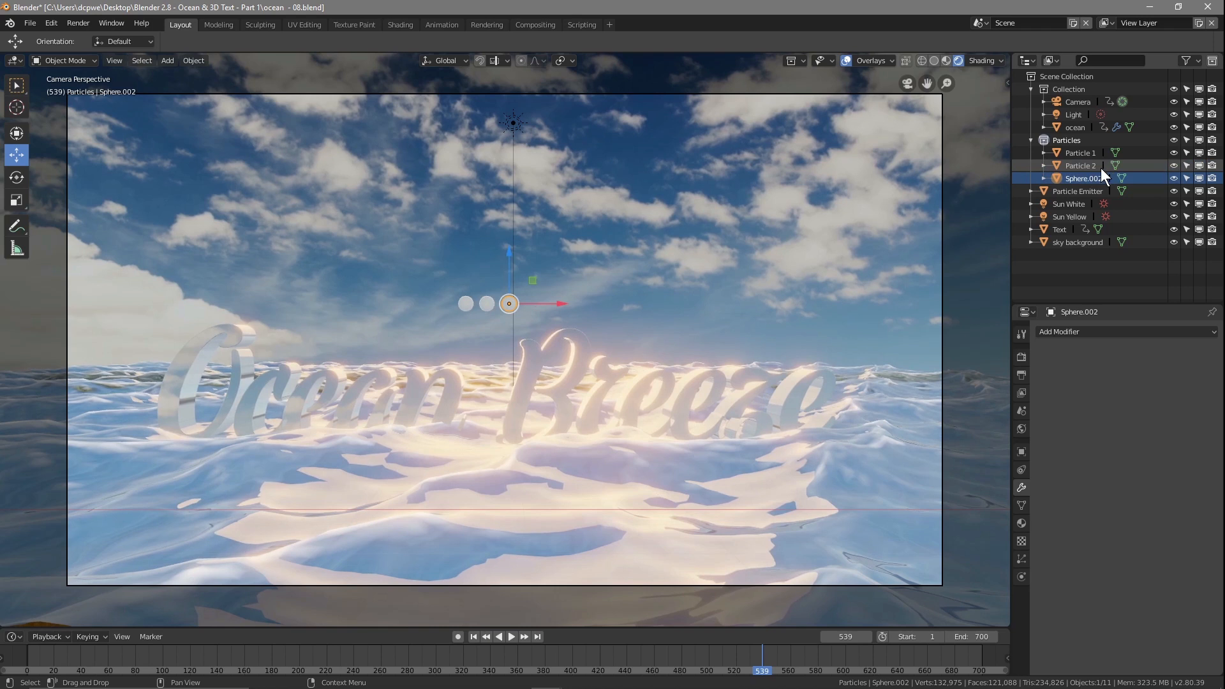
# Step: Rename the last sphere, Sphere.002, as Partcicle 3
pyautogui.doubleClick(1089, 177)
pyautogui.write('P')
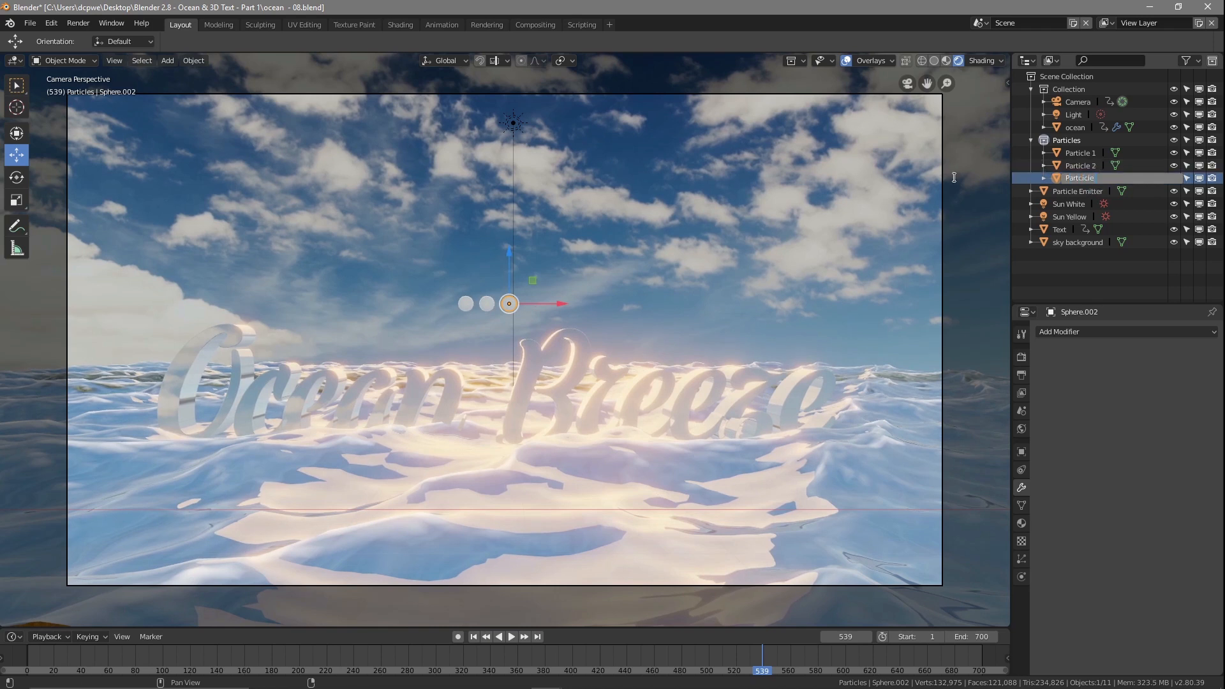
pyautogui.write('artcicle 3')
pyautogui.press('Return')
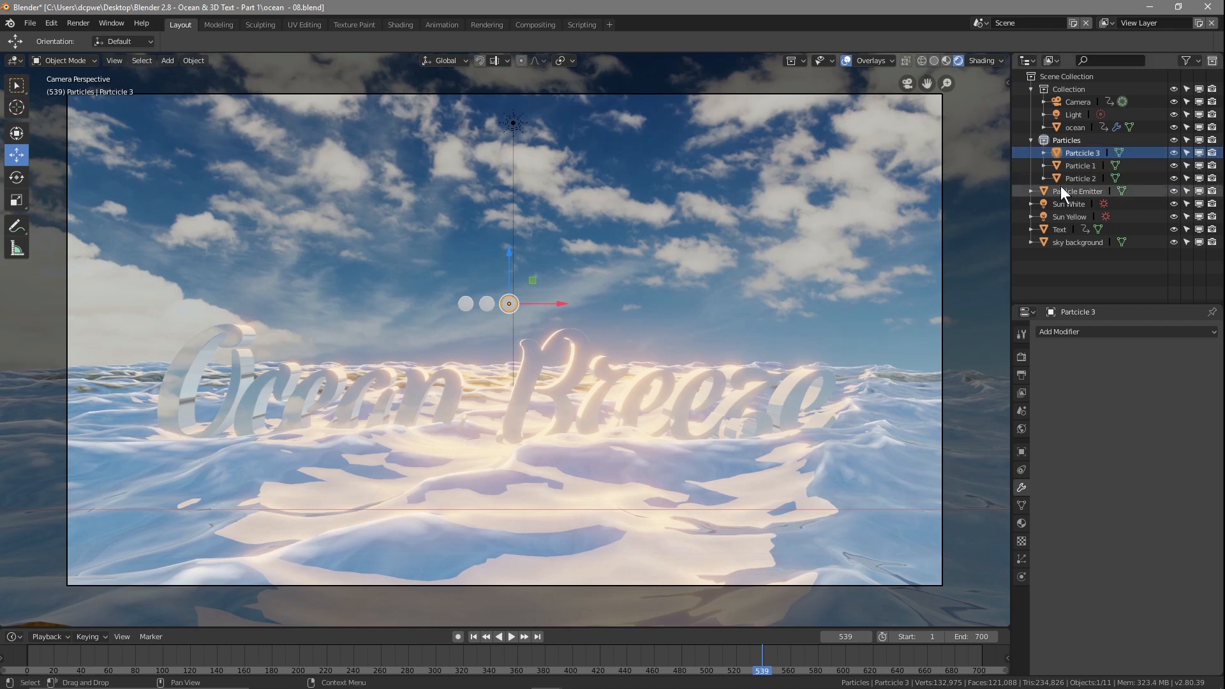
# Step: Correct the misspelled name of the third sphere in the Particles collection to Particle 3
pyautogui.doubleClick(1089, 154)
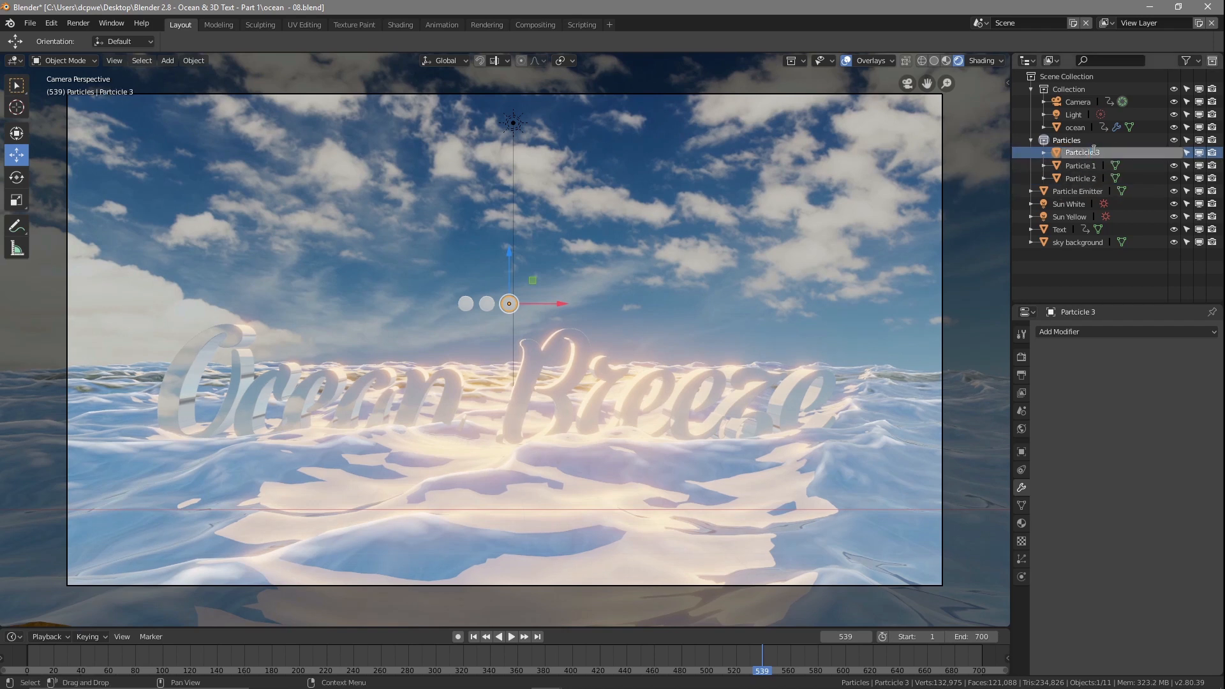
pyautogui.write('Particle')
pyautogui.press('Return')
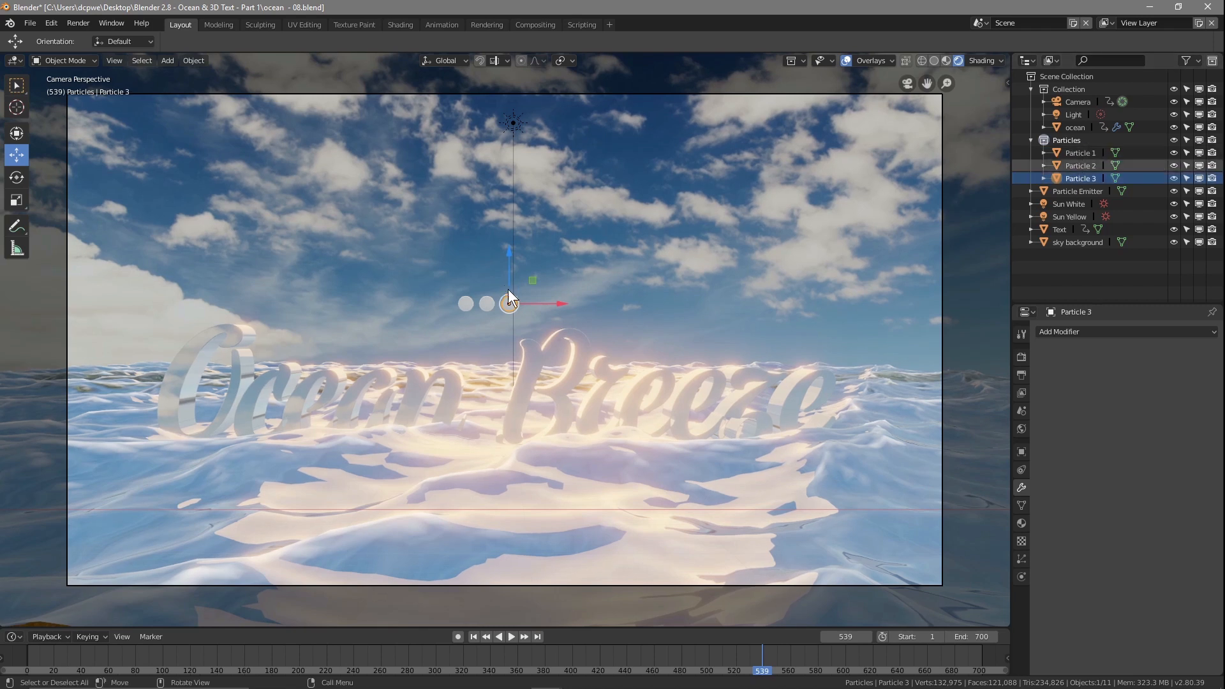
# Step: Give Particle 1 a new material with an Emission surface and a strength of 7
pyautogui.click(472, 303)
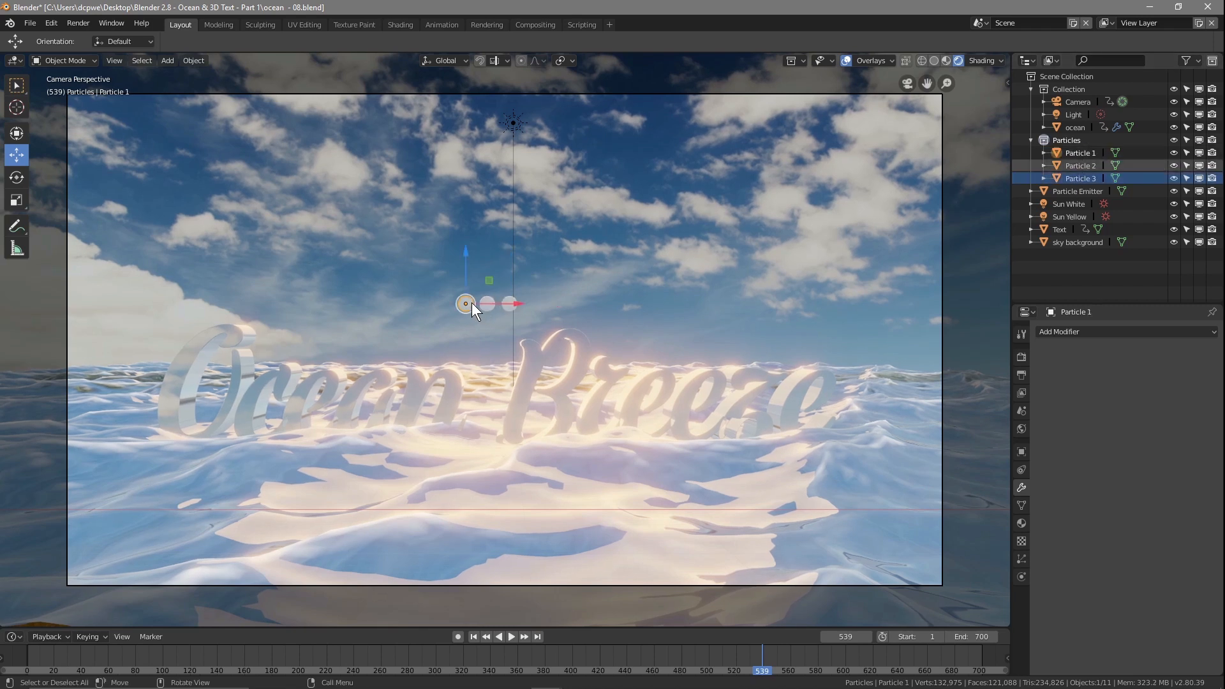
pyautogui.click(1020, 523)
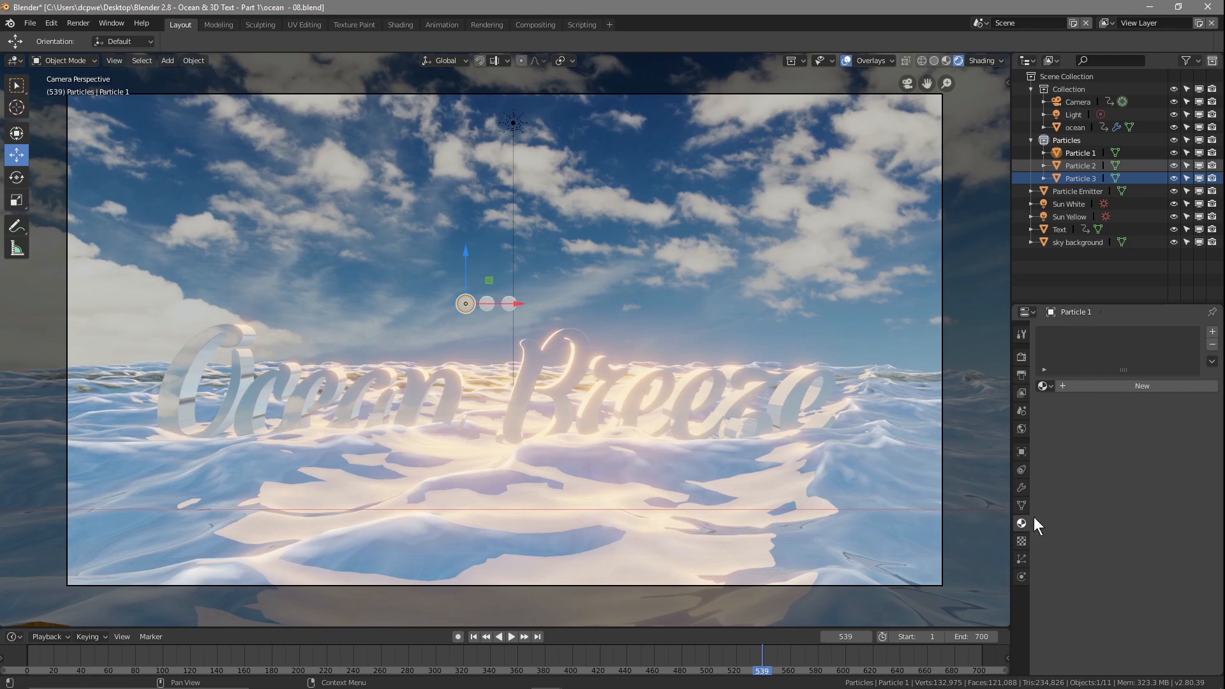
pyautogui.click(1122, 385)
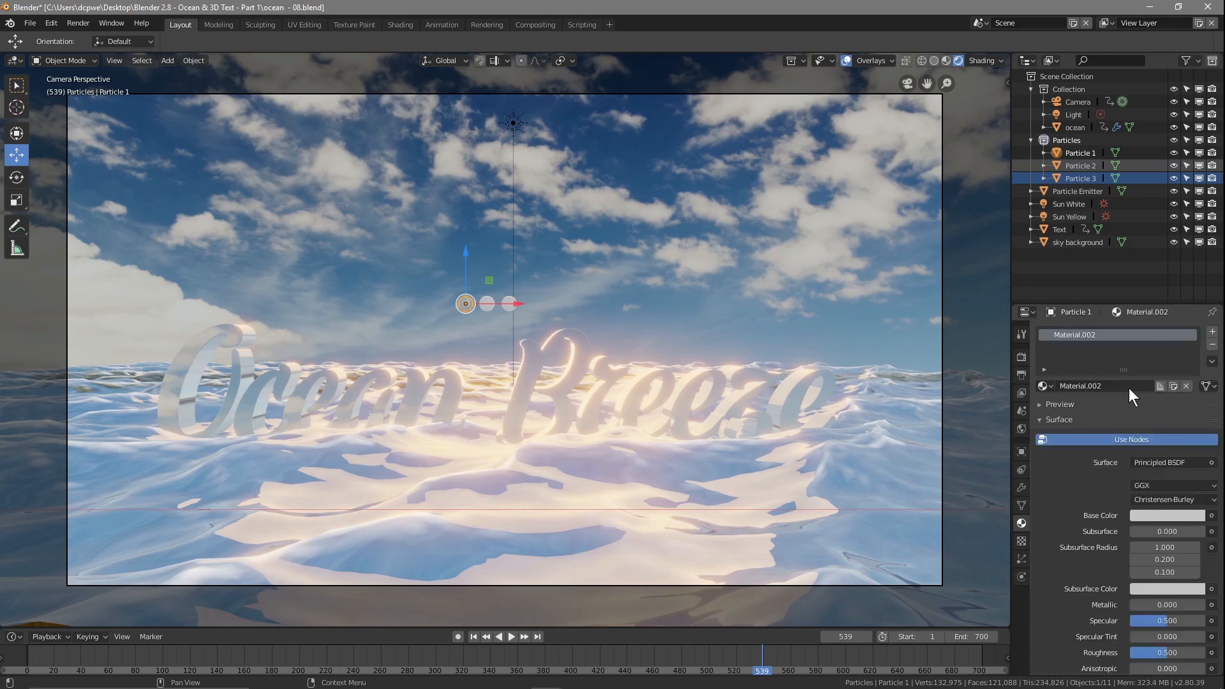
pyautogui.click(1163, 461)
pyautogui.click(1092, 208)
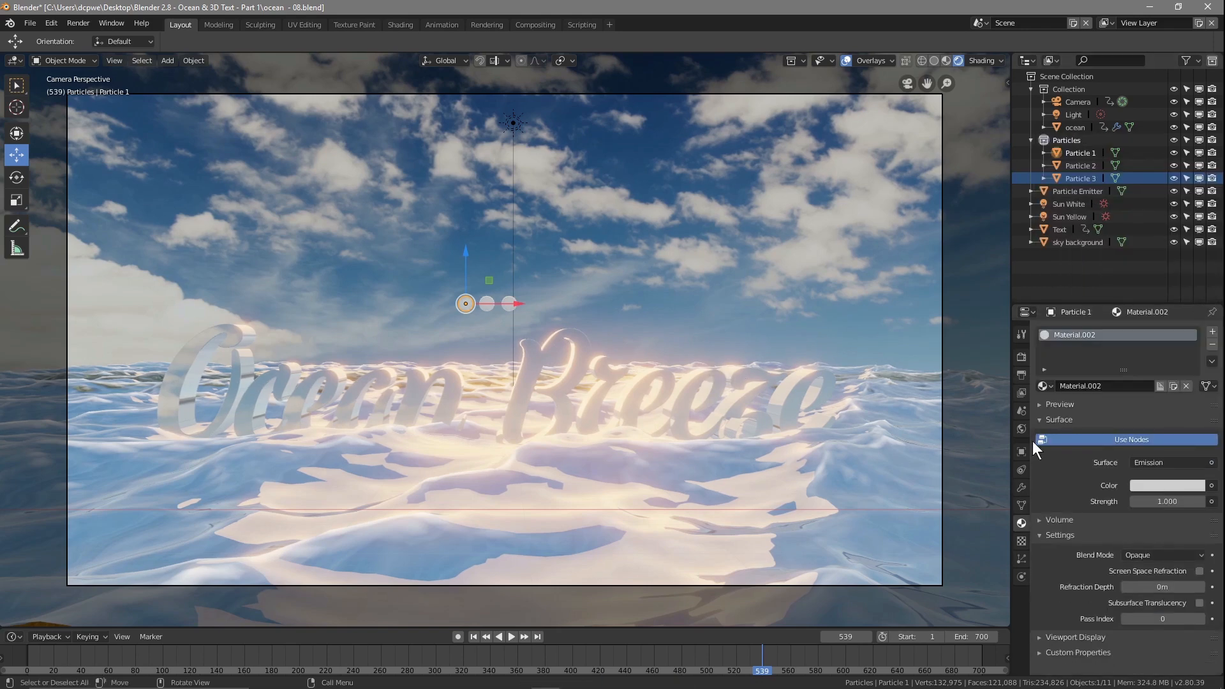
pyautogui.moveTo(1167, 502); pyautogui.dragTo(1187, 501)
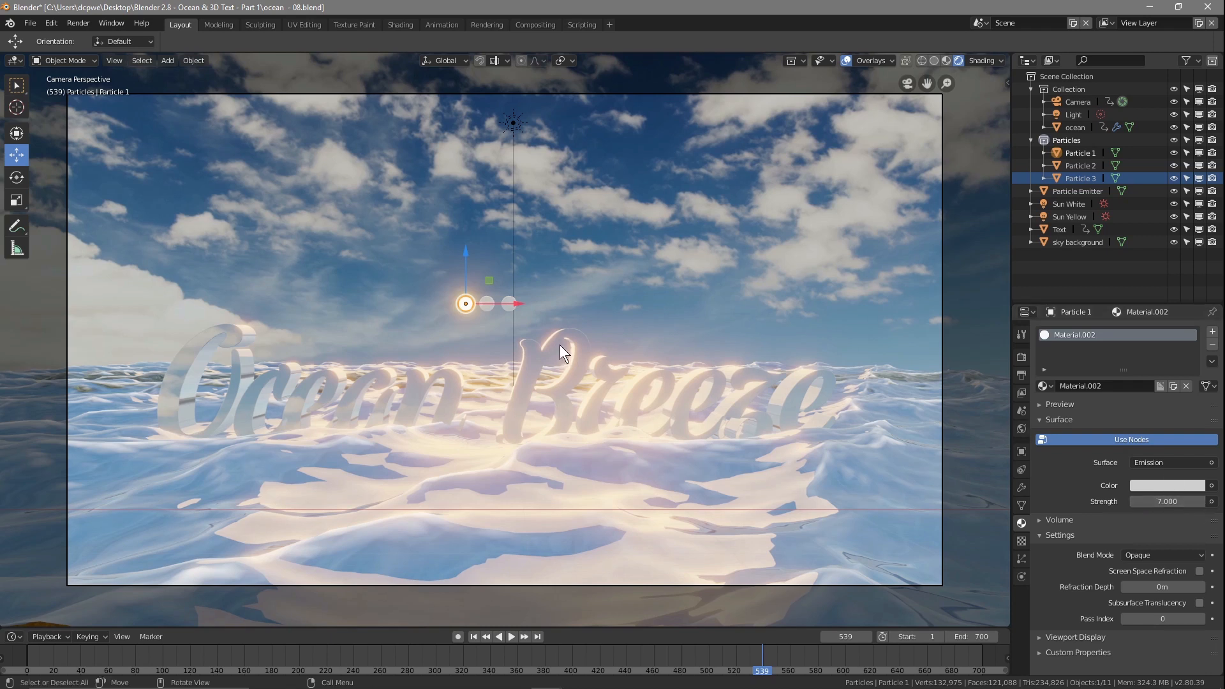
# Step: Tint Particle 1's emission color pale cyan and hide the viewport overlays to judge the glow
pyautogui.click(1159, 484)
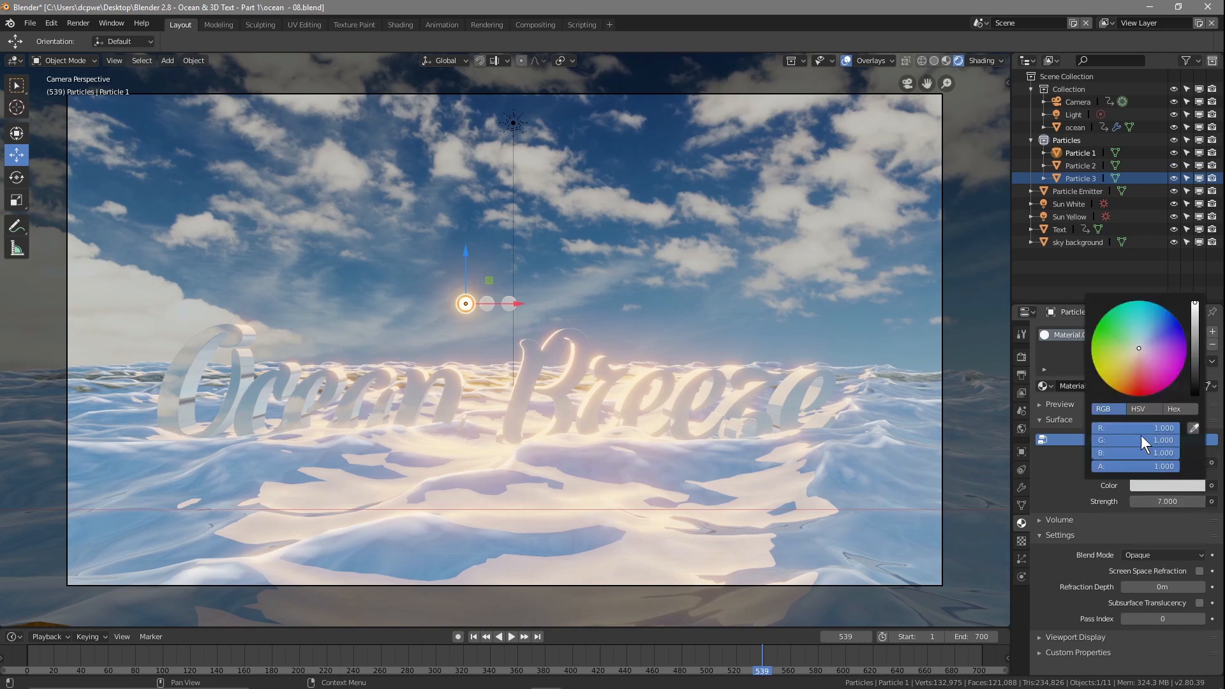
pyautogui.moveTo(1127, 352)
pyautogui.mouseDown()
pyautogui.moveTo(1140, 300)
pyautogui.moveTo(1140, 328)
pyautogui.mouseUp()
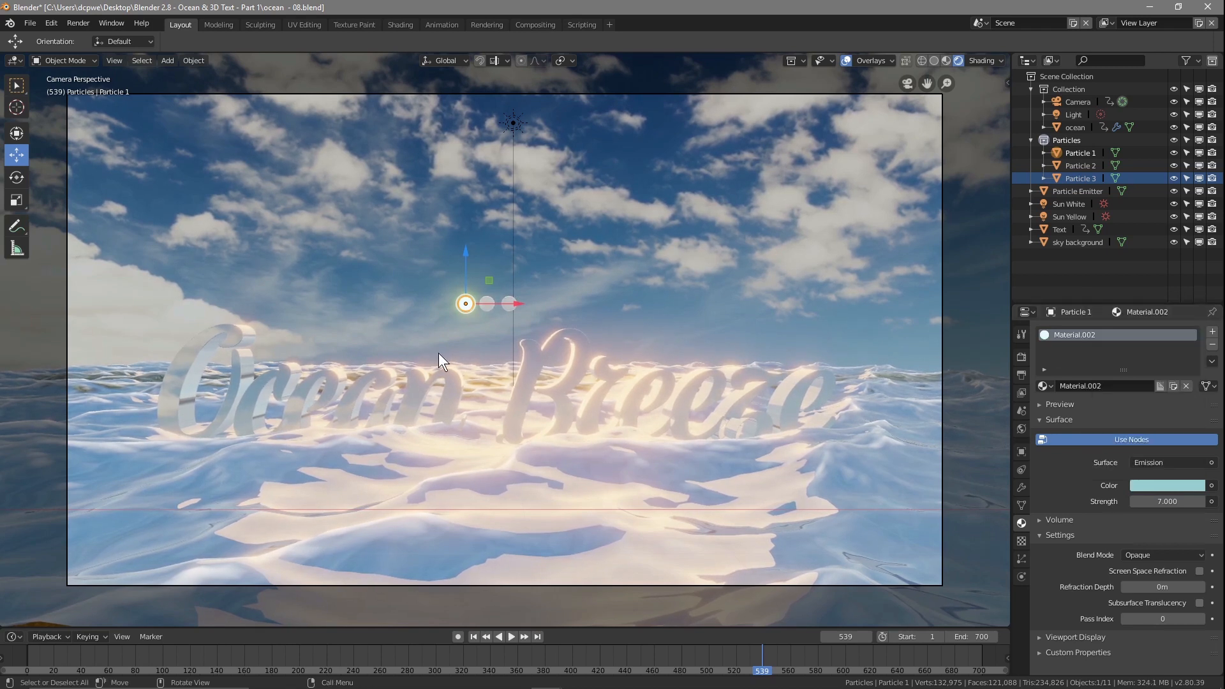
pyautogui.click(846, 61)
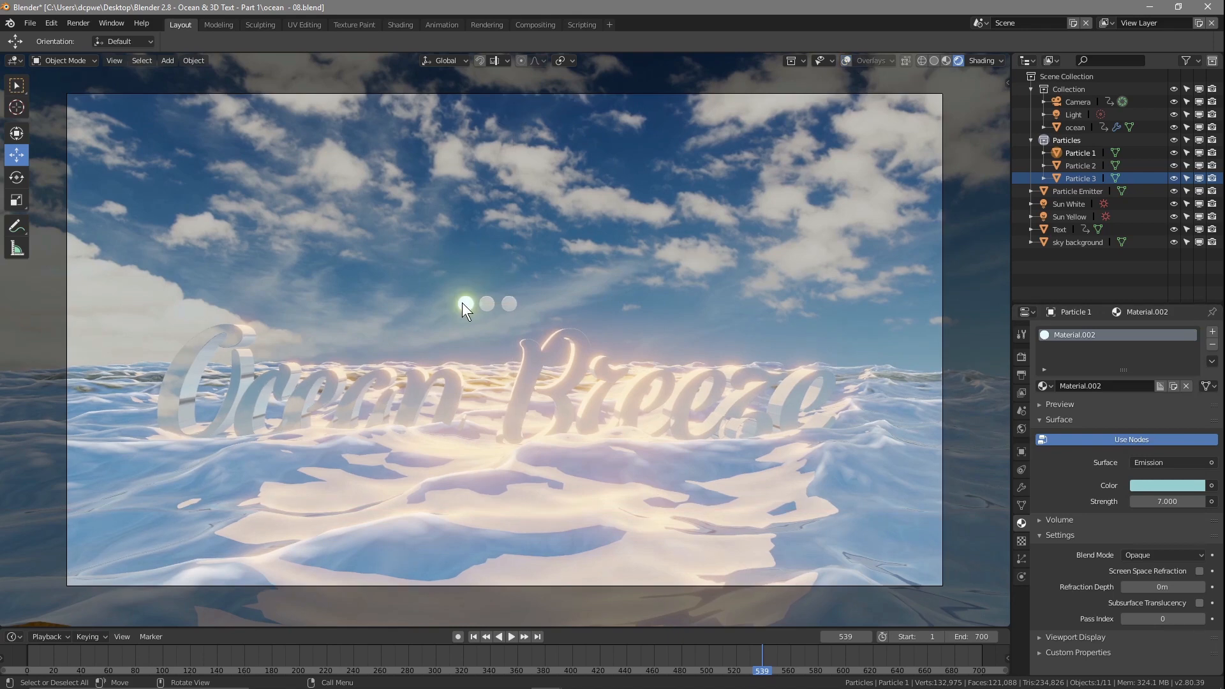
pyautogui.scroll(3, 462, 309)
pyautogui.scroll(-3, 461, 317)
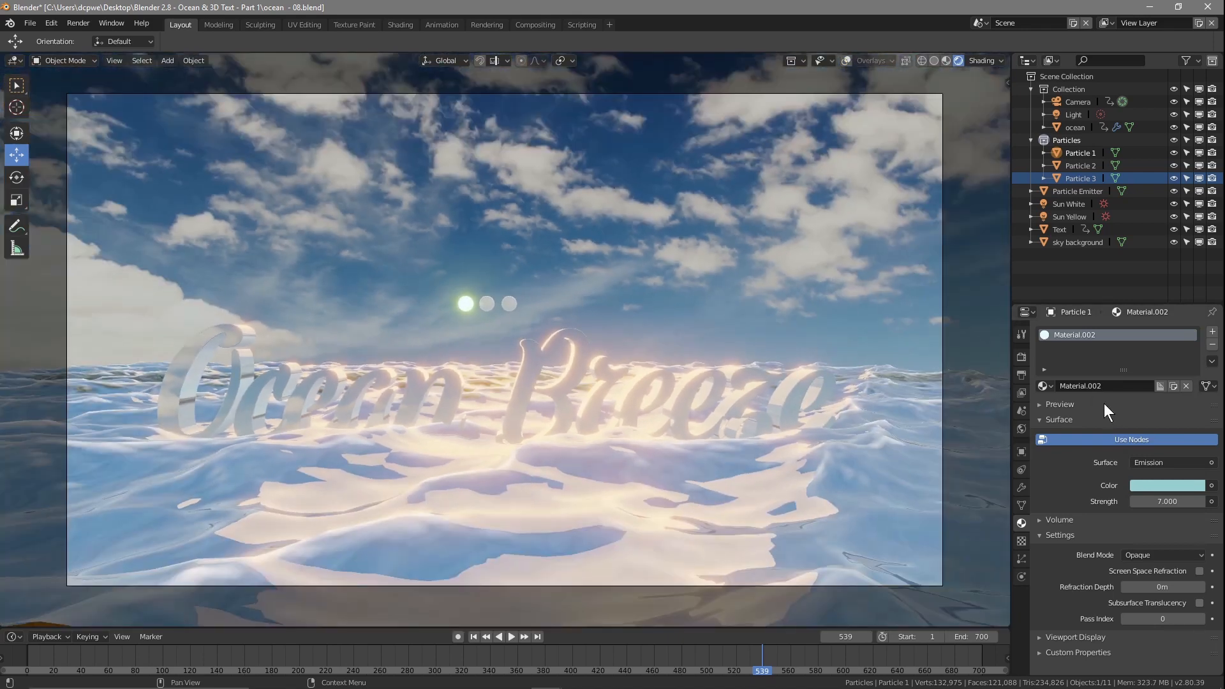
pyautogui.press('Home')
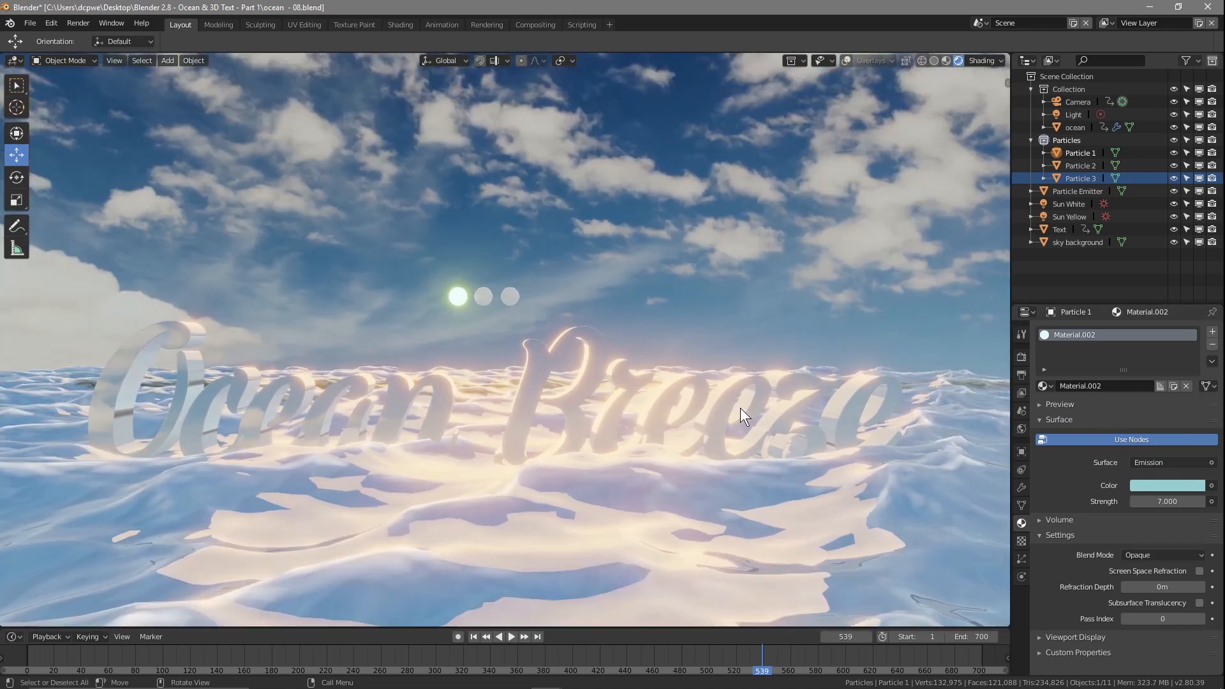
# Step: Set Particle 1's emission color to a stronger blue, about R 0.063, G 0.548, B 1.000, and its strength to 10
pyautogui.click(1162, 485)
pyautogui.moveTo(1138, 324); pyautogui.dragTo(1150, 315)
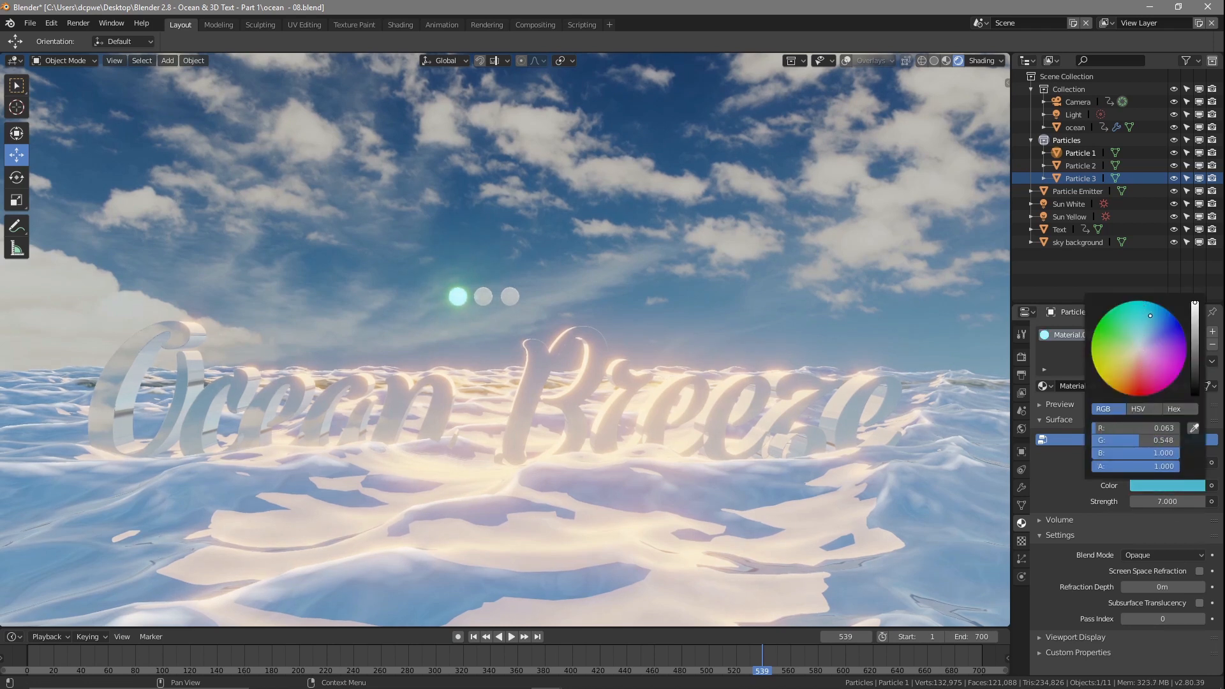
pyautogui.moveTo(1165, 501); pyautogui.dragTo(1216, 510)
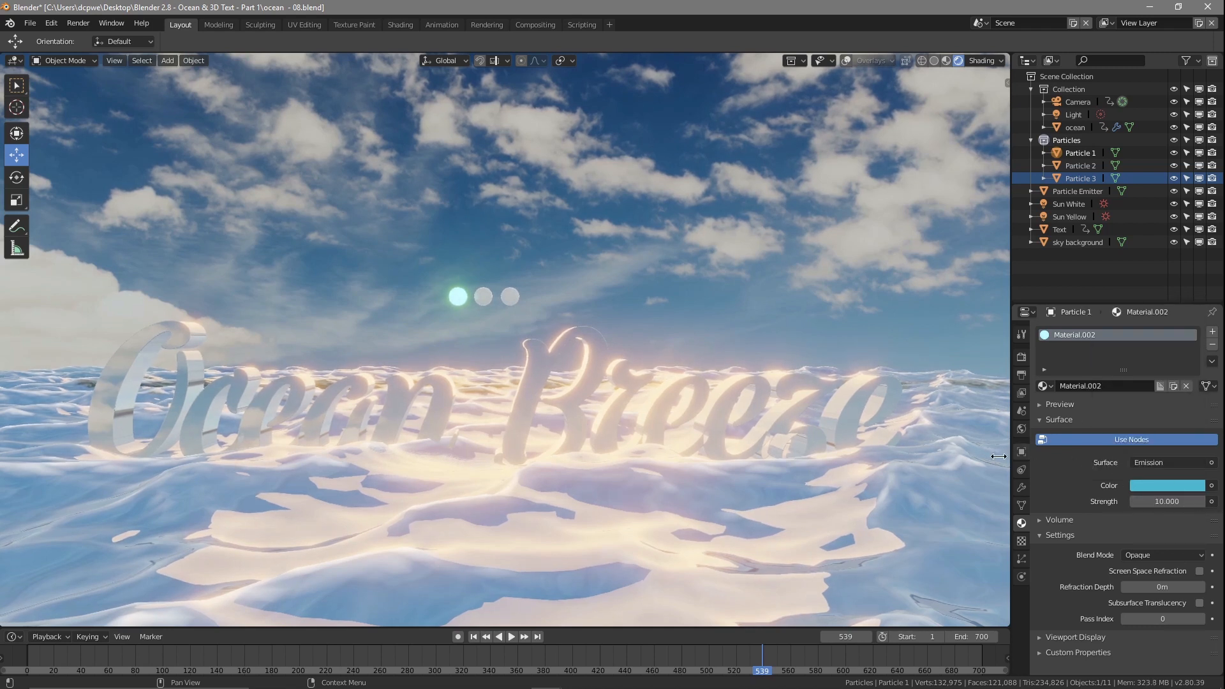
# Step: Give Particle 2 a new material with a white Emission surface and a strength of 10
pyautogui.click(1079, 166)
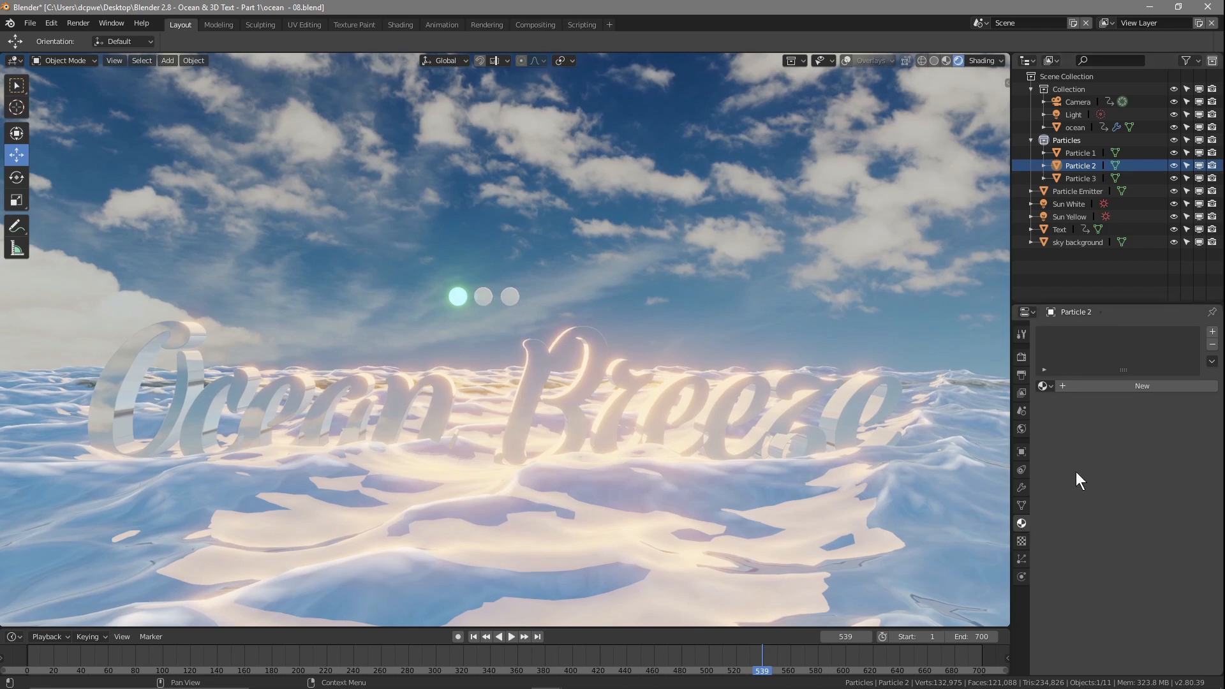
pyautogui.click(1112, 385)
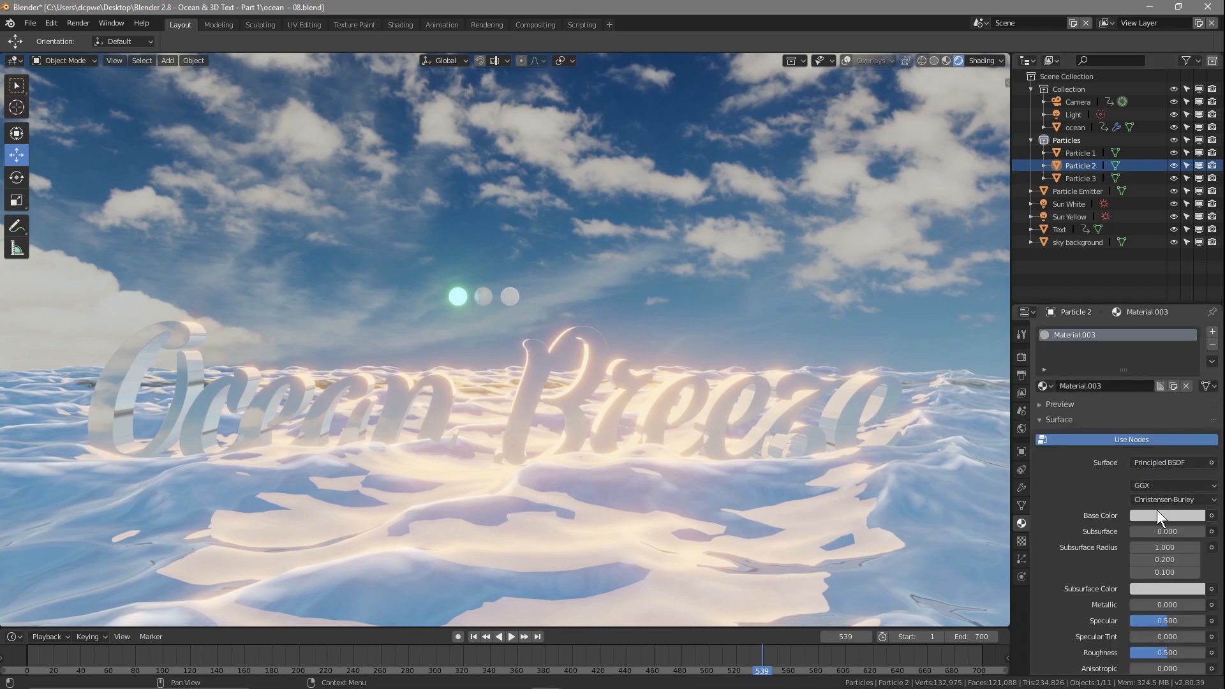
pyautogui.click(1161, 462)
pyautogui.click(1097, 205)
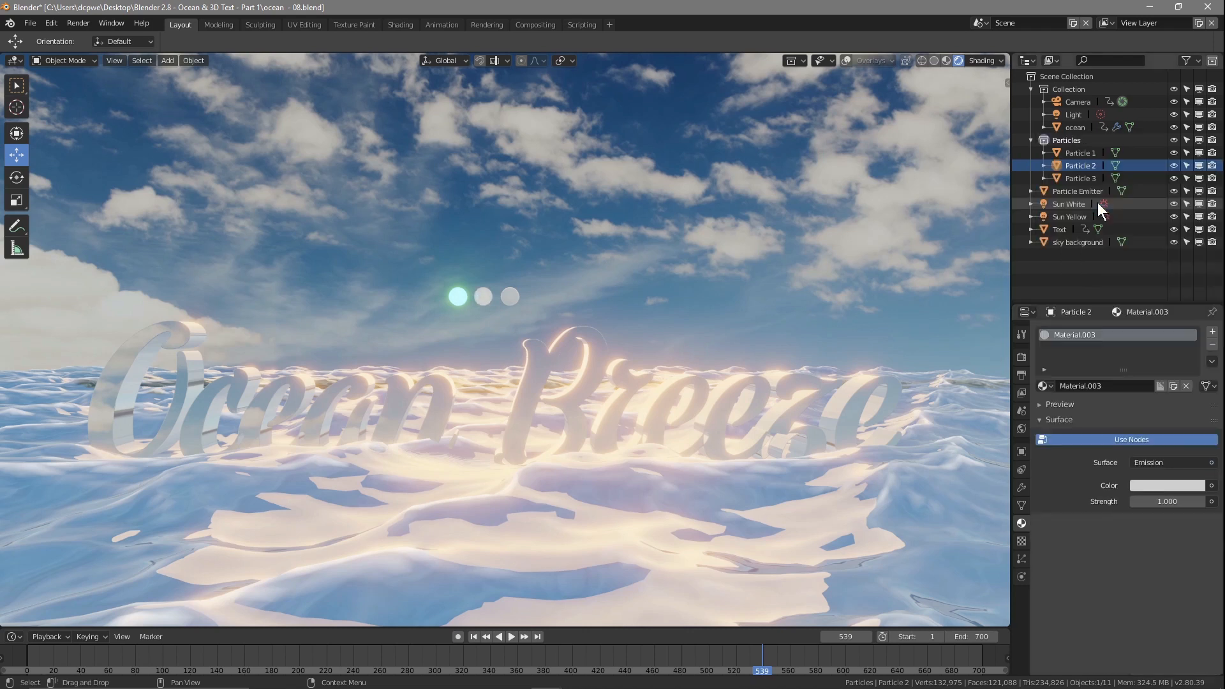
pyautogui.click(1174, 501)
pyautogui.write('10')
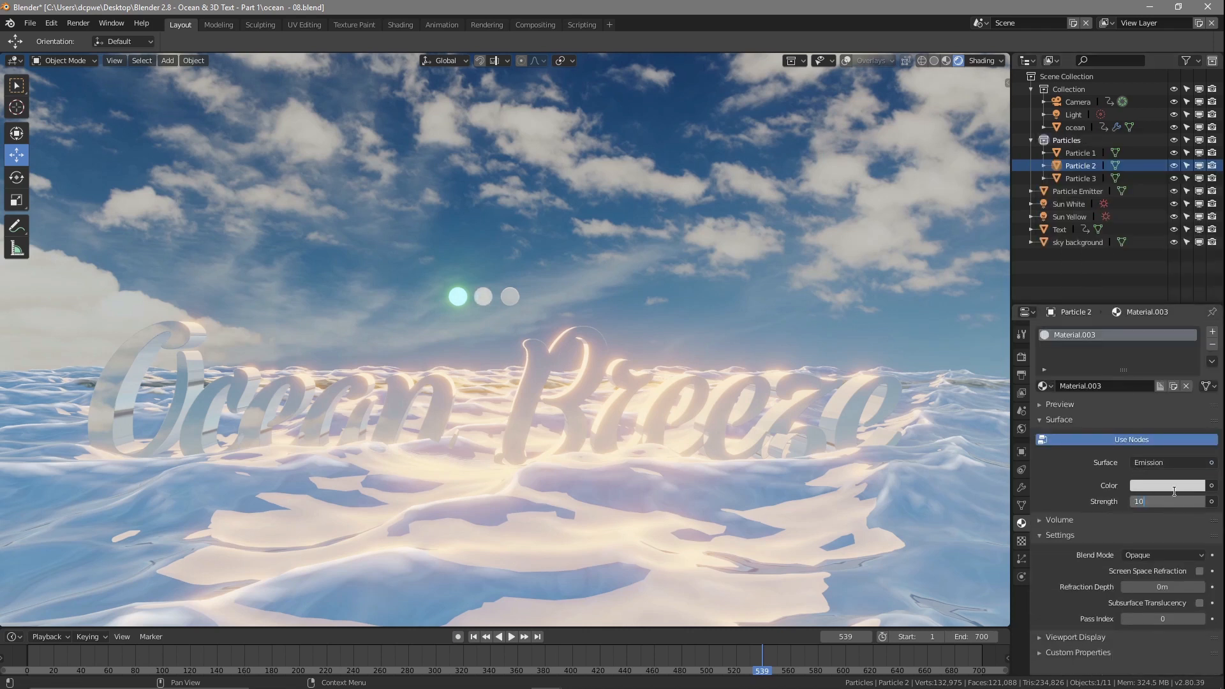
pyautogui.press('Return')
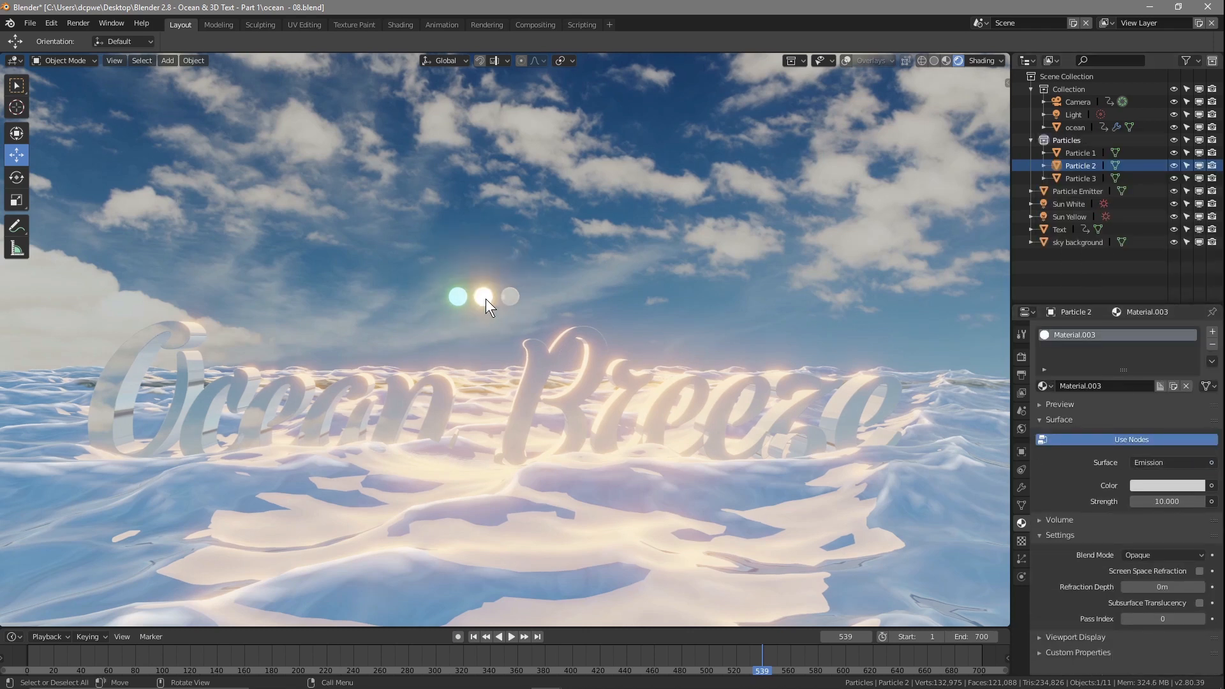
# Step: Give Particle 3 a new material with an Emission surface, a strength of 10 and a warm yellow color
pyautogui.click(1087, 178)
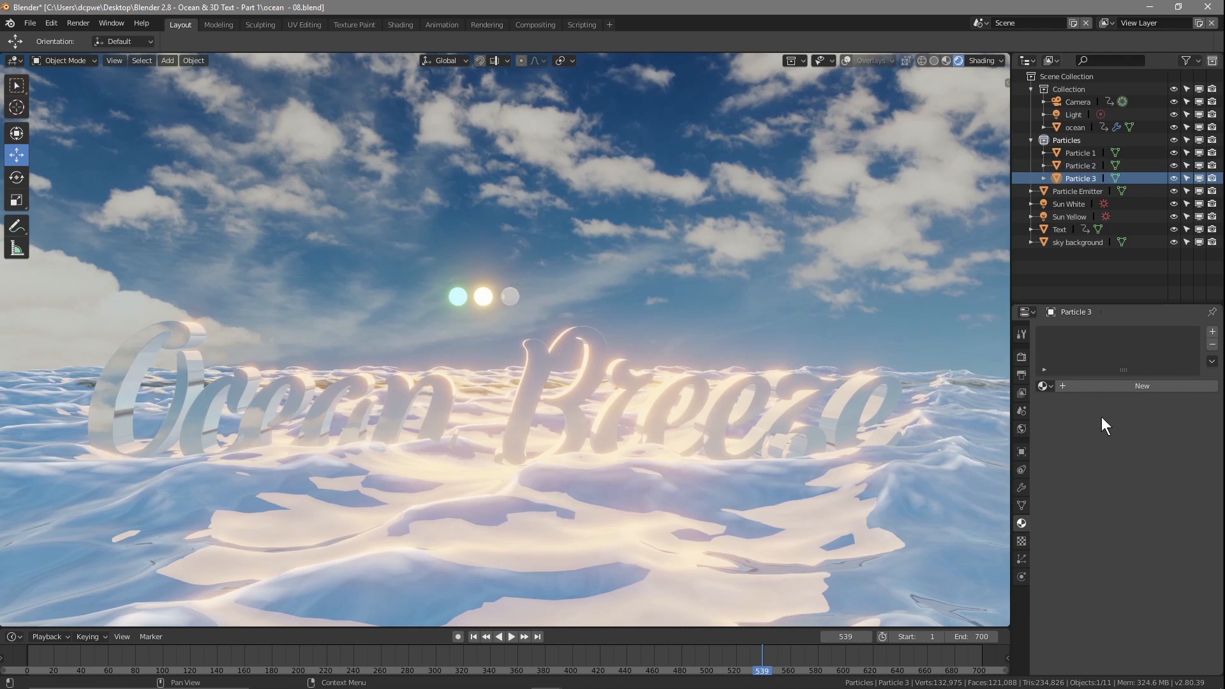
pyautogui.click(1117, 386)
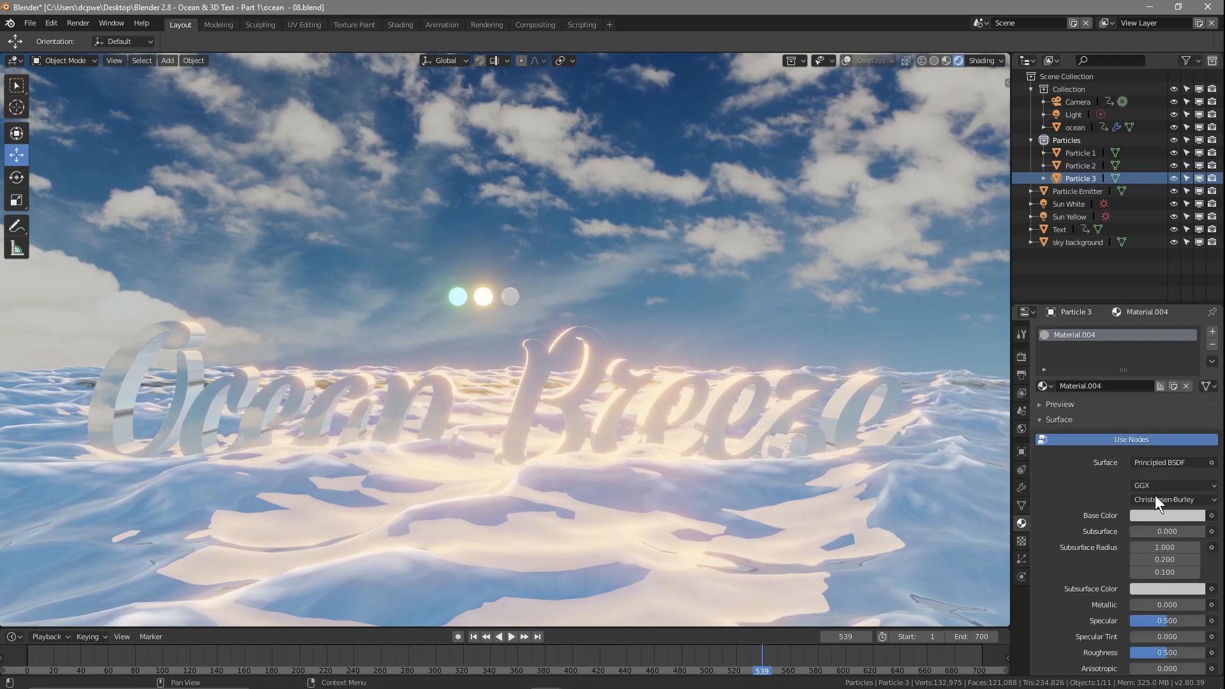
pyautogui.click(1159, 462)
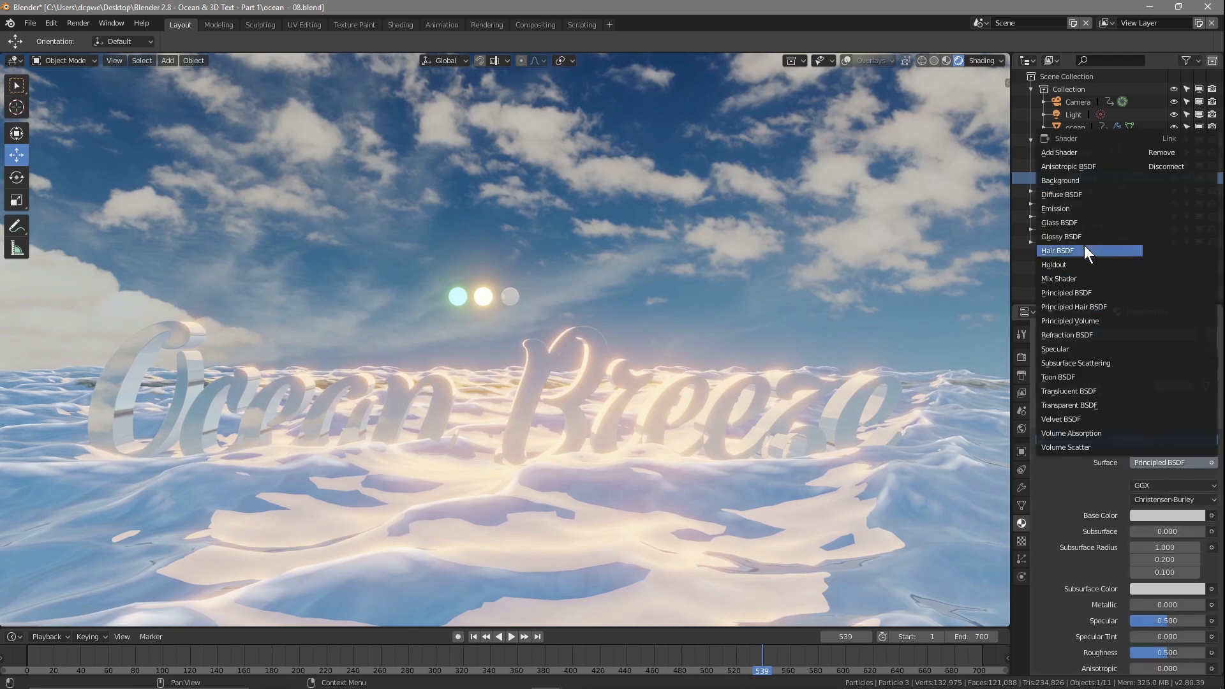
pyautogui.click(1072, 209)
pyautogui.click(1146, 501)
pyautogui.write('10')
pyautogui.press('Return')
pyautogui.click(1164, 486)
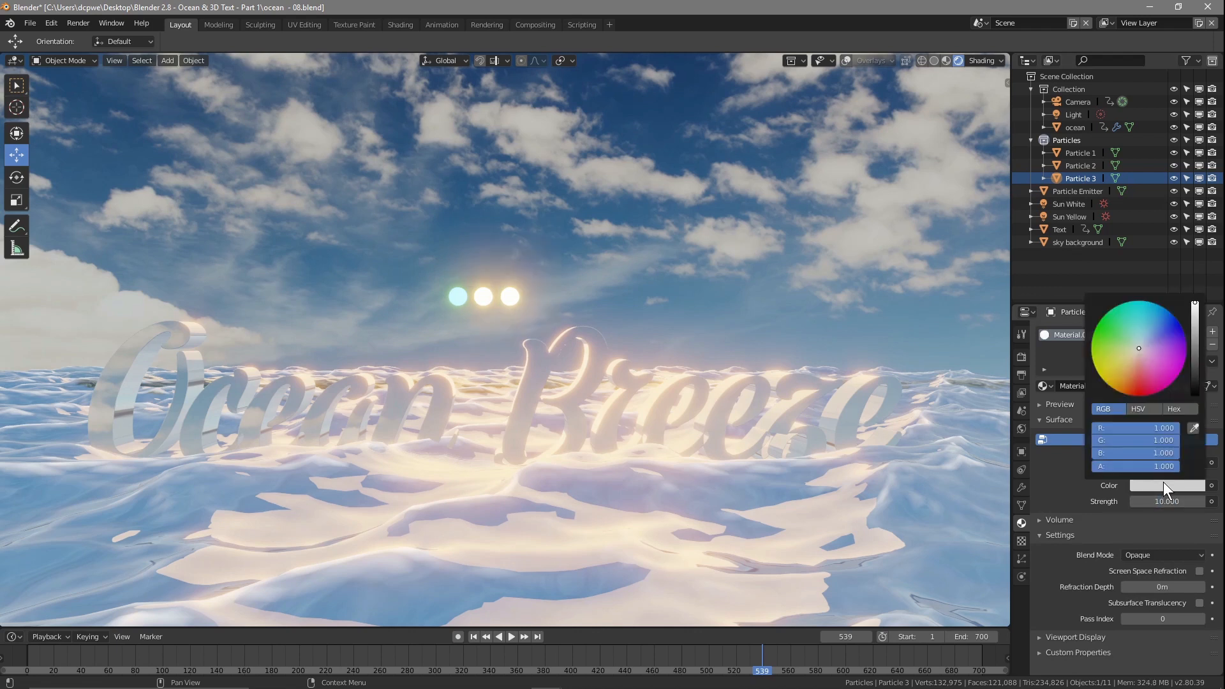
pyautogui.moveTo(1139, 346); pyautogui.dragTo(1122, 369)
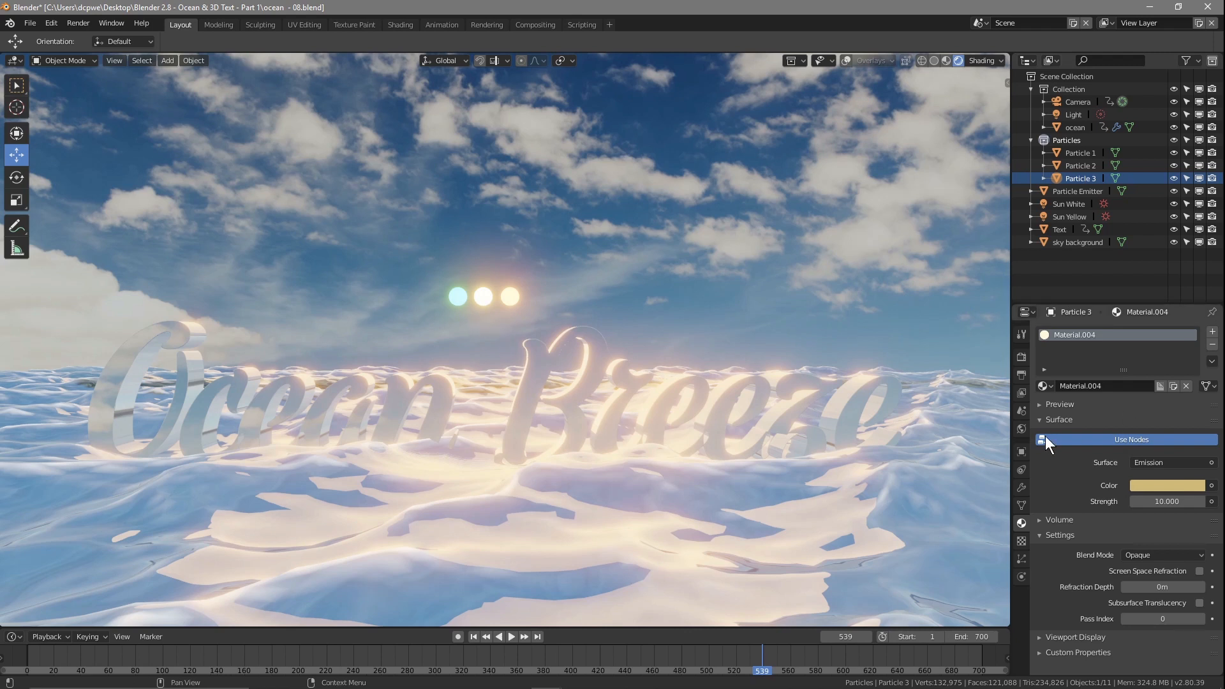
# Step: Add a particle system to the Particle Emitter plane and set its number of particles to 150
pyautogui.click(1082, 191)
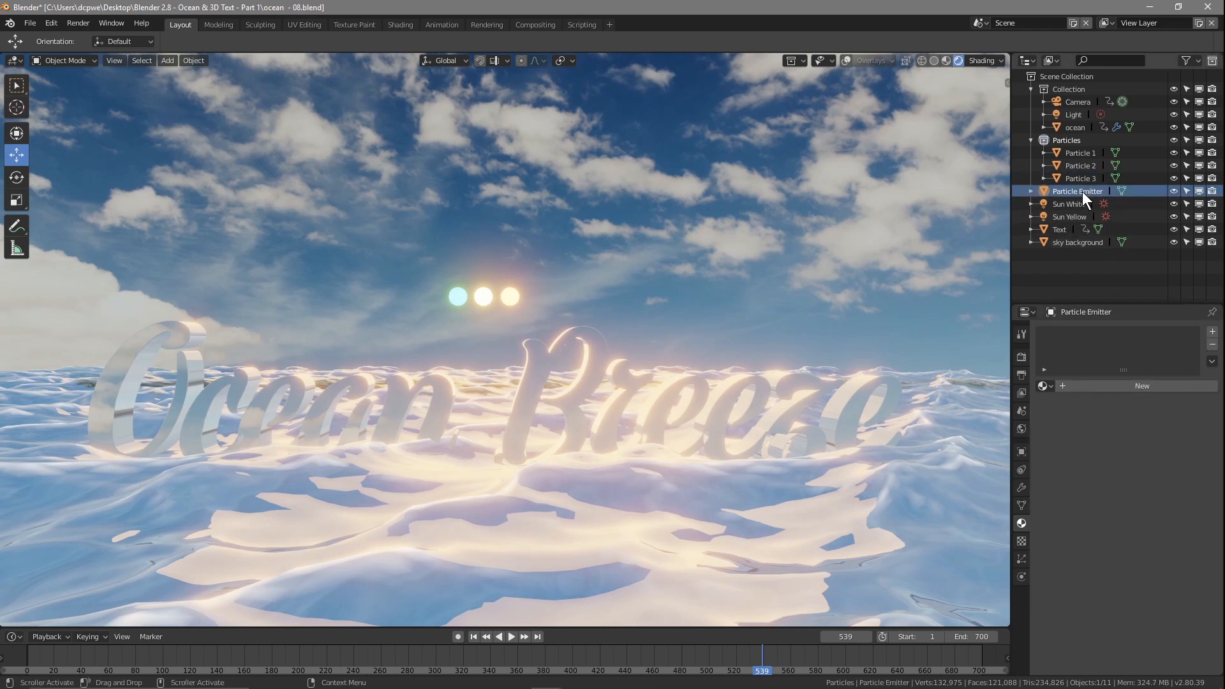
pyautogui.click(1018, 559)
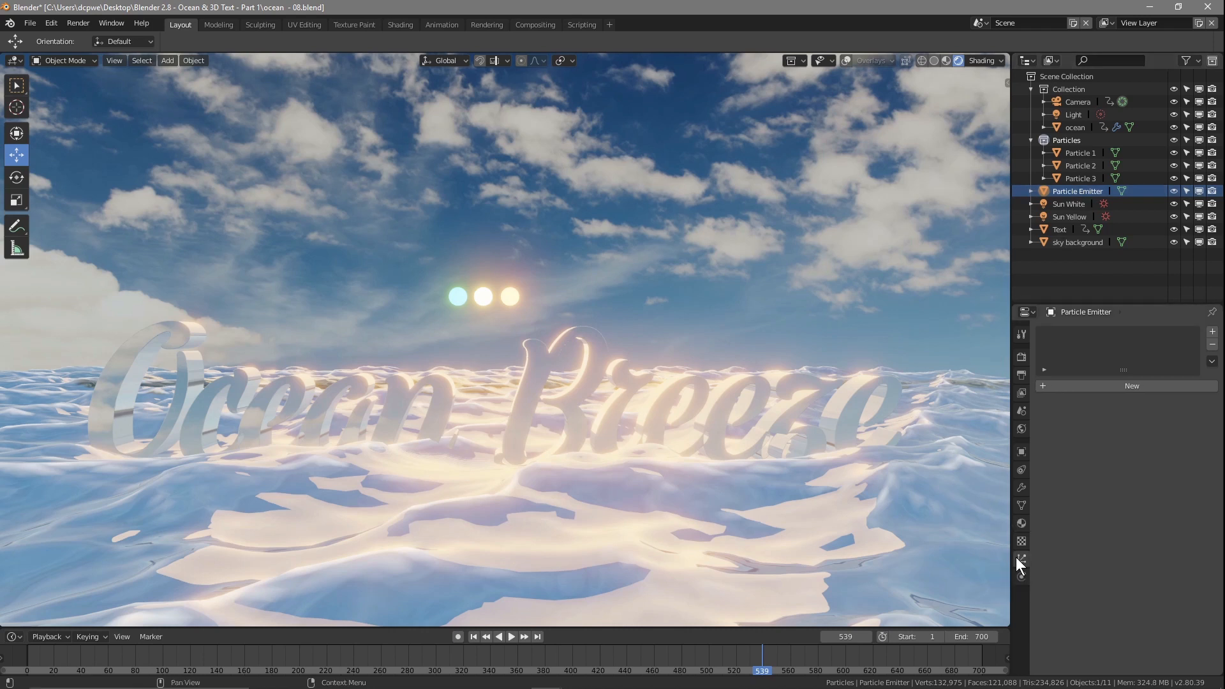
pyautogui.click(1131, 386)
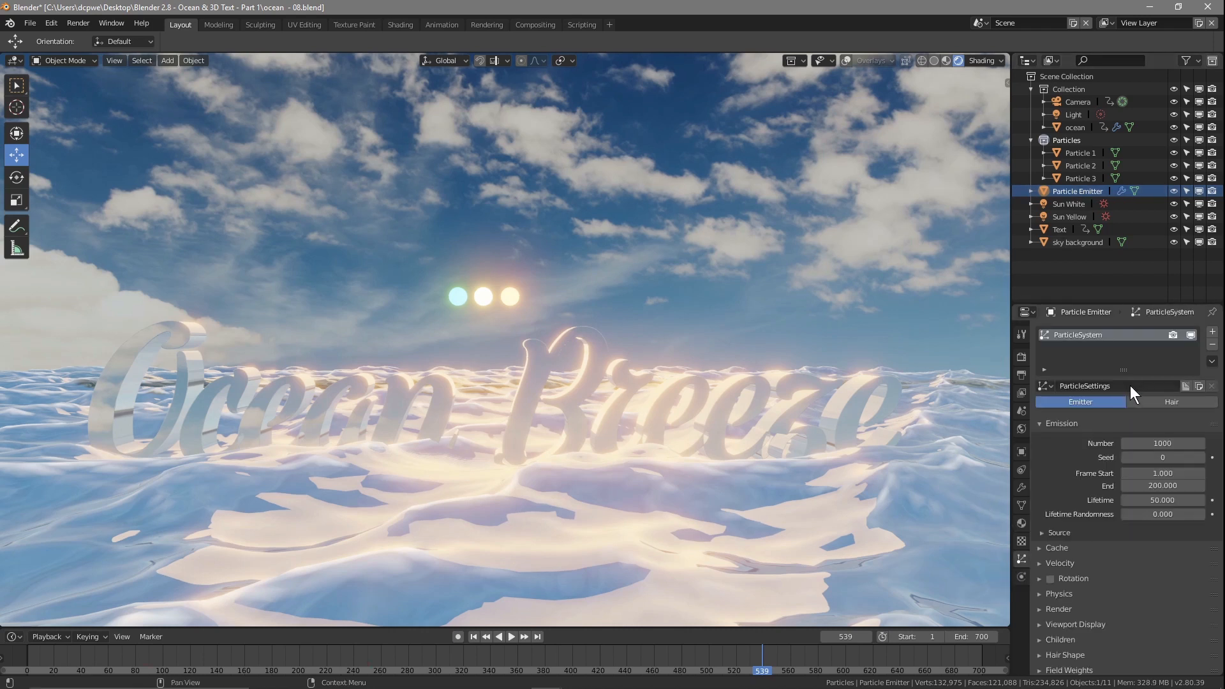
pyautogui.click(1142, 443)
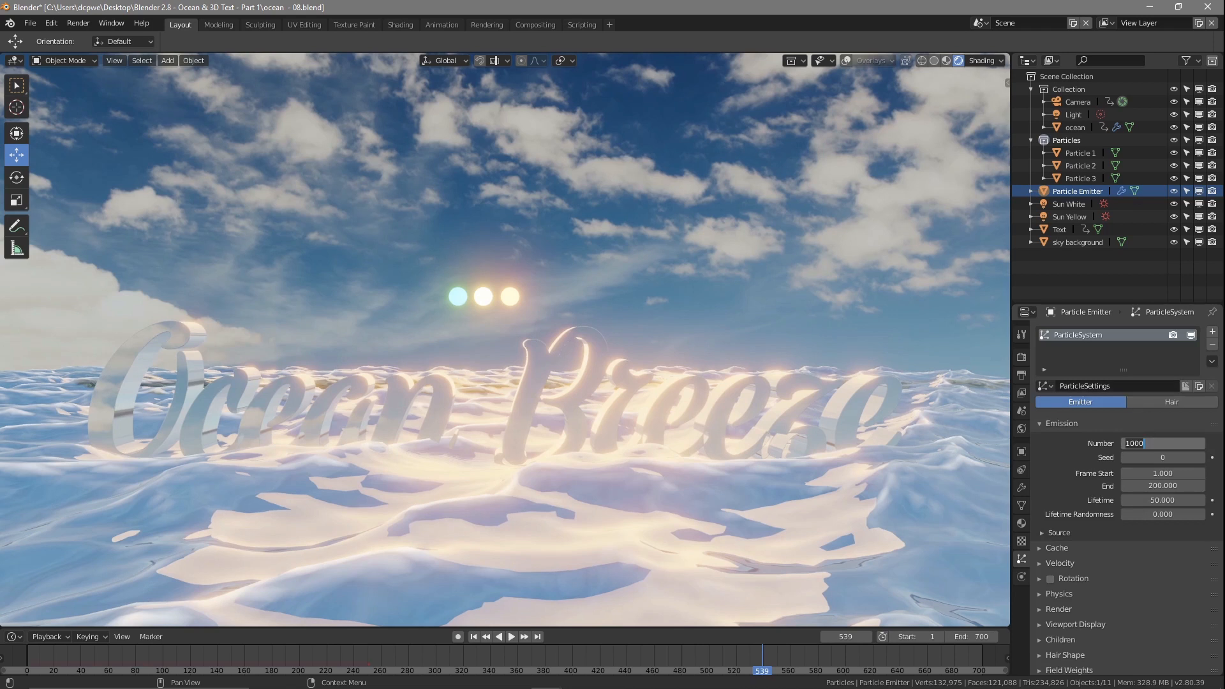
pyautogui.write('150')
pyautogui.press('Return')
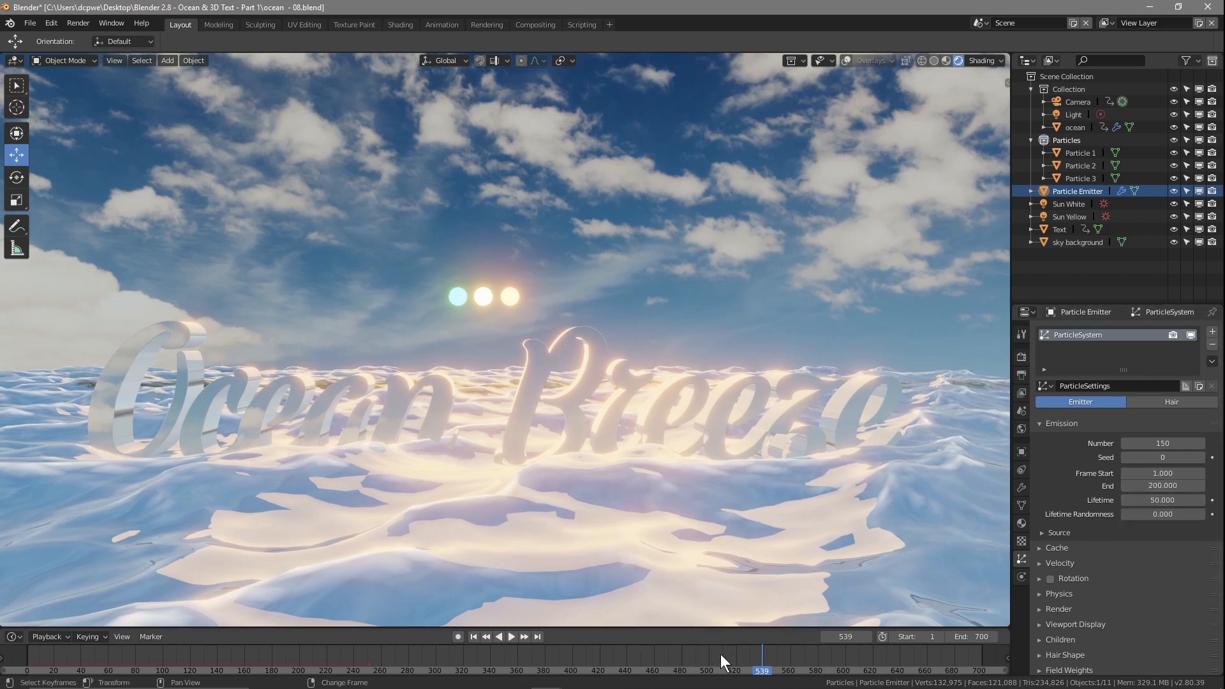
# Step: Select the Text object and move the current frame to its last keyframe at frame 540
pyautogui.moveTo(764, 668)
pyautogui.mouseDown(button='right')
pyautogui.moveTo(490, 661)
pyautogui.moveTo(786, 667)
pyautogui.moveTo(771, 660)
pyautogui.mouseUp(button='right')
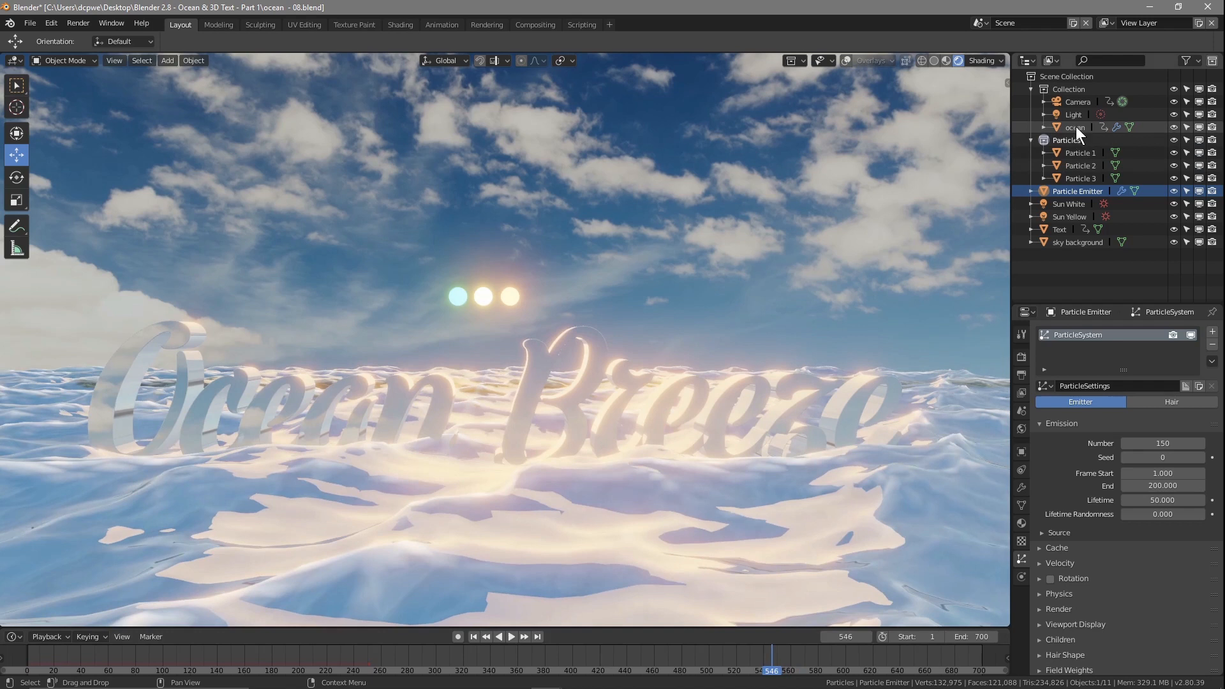
pyautogui.click(1060, 229)
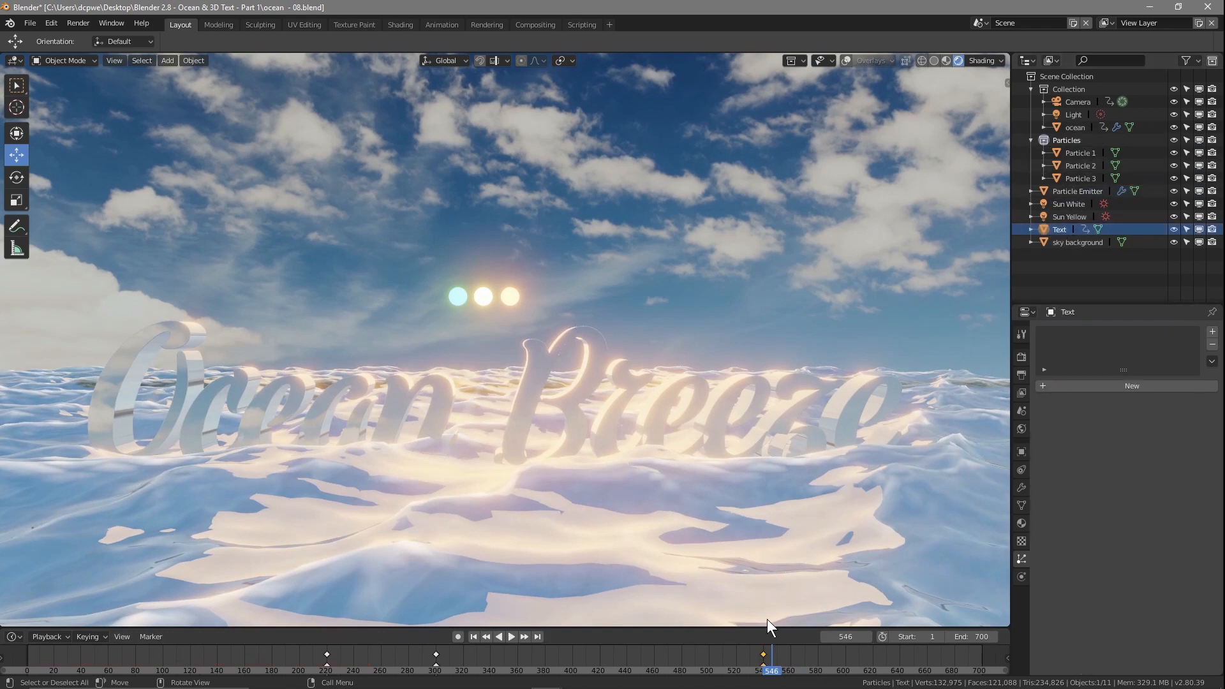
pyautogui.moveTo(769, 667)
pyautogui.mouseDown(button='right')
pyautogui.moveTo(753, 670)
pyautogui.moveTo(764, 647)
pyautogui.mouseUp(button='right')
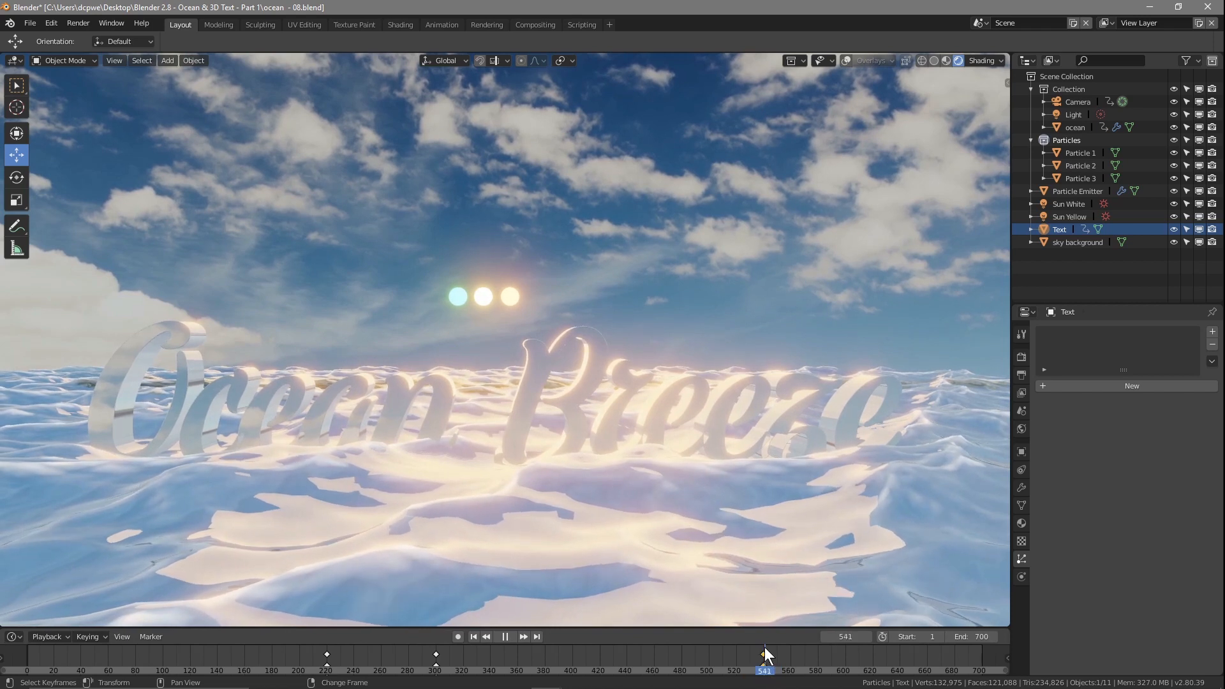
pyautogui.moveTo(764, 647); pyautogui.dragTo(763, 646, button='right')
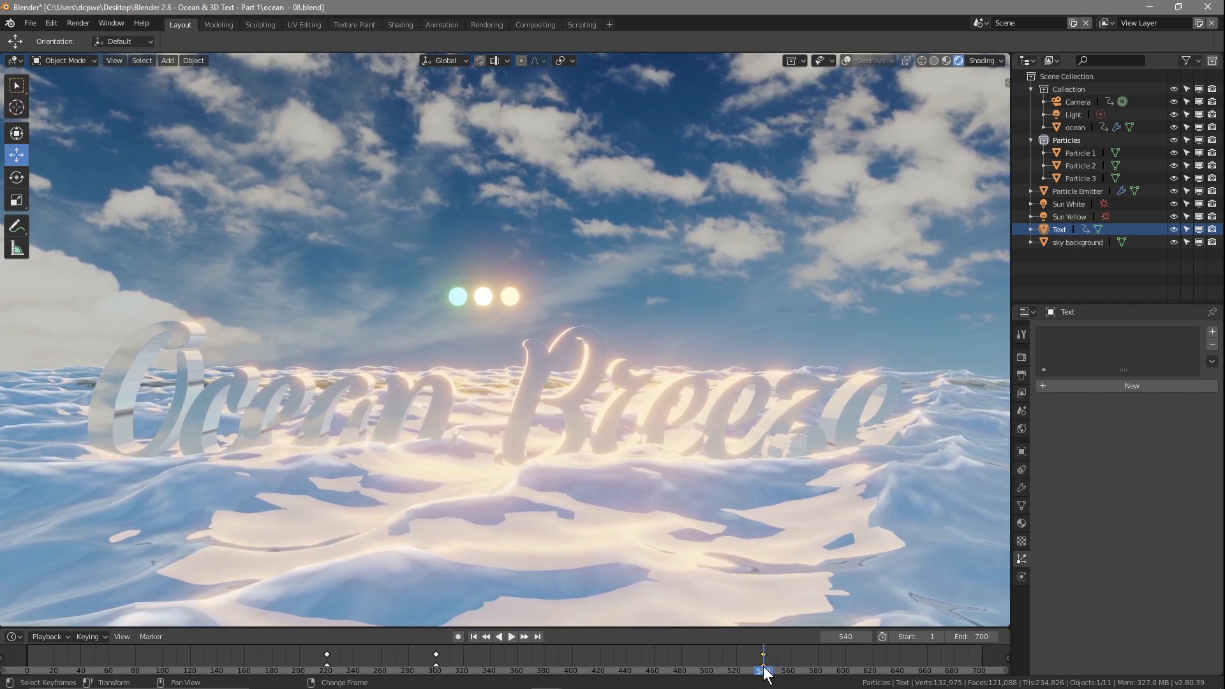
# Step: Set the Particle Emitter's emission to start at frame 540 and end at frame 640, and save the file
pyautogui.click(1076, 191)
pyautogui.doubleClick(1156, 473)
pyautogui.write('540')
pyautogui.press('Return')
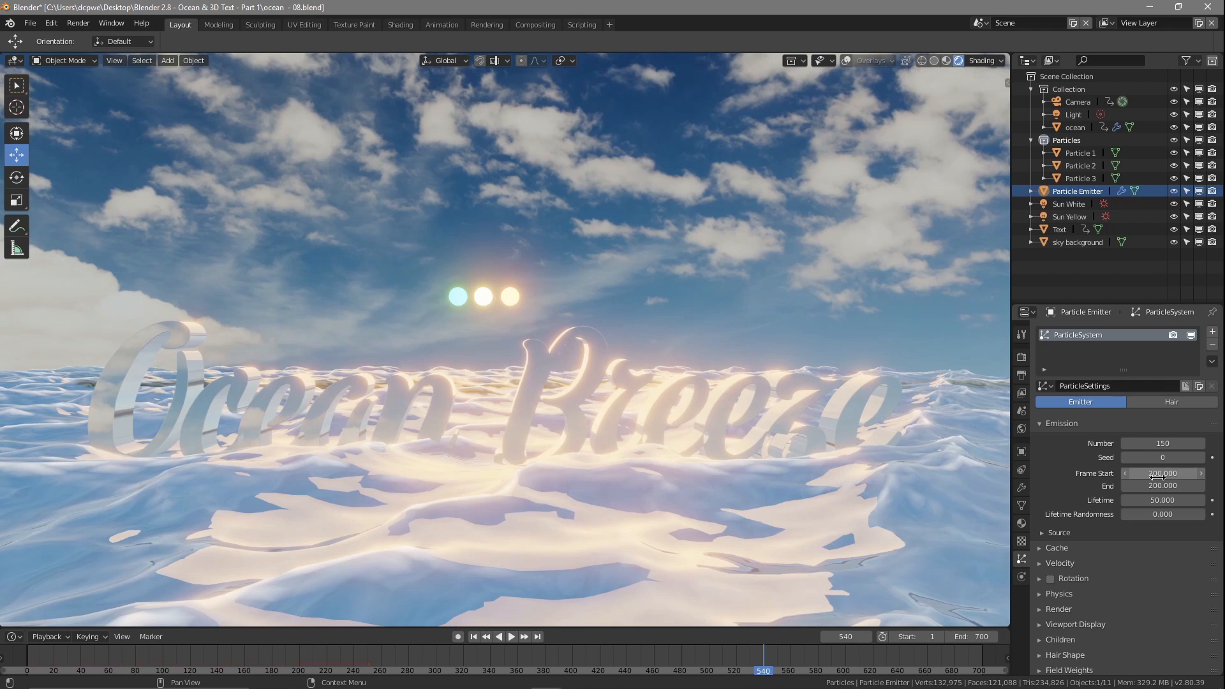
pyautogui.doubleClick(1176, 488)
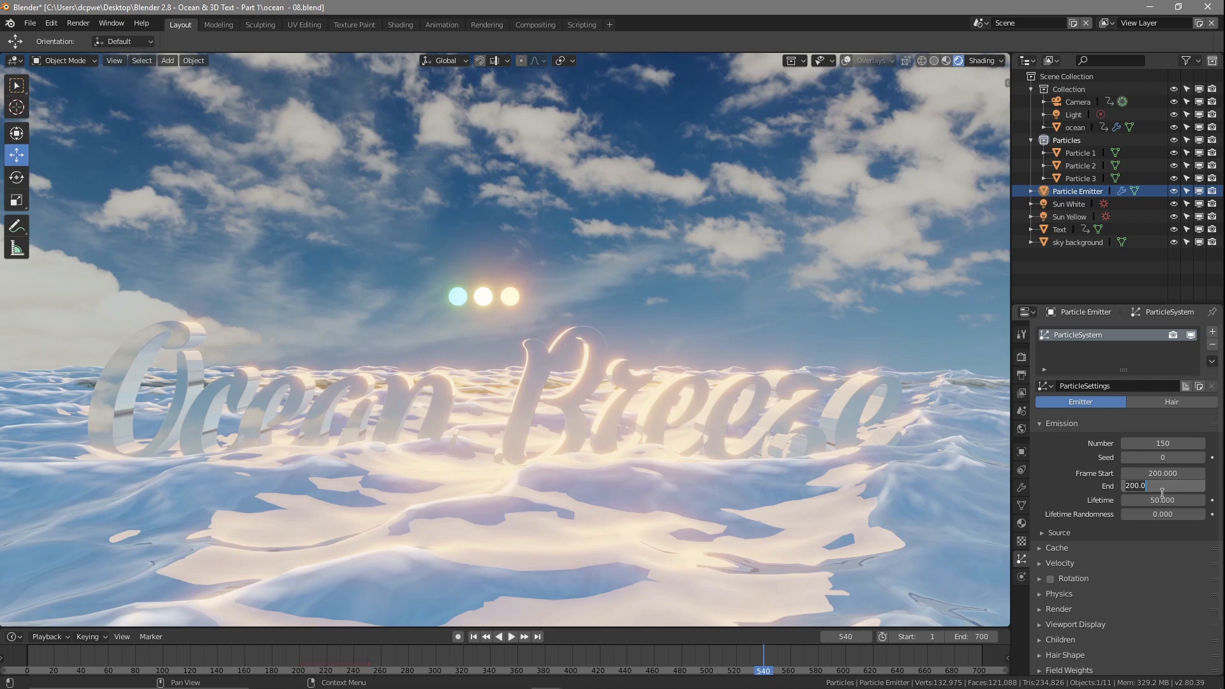
pyautogui.write('640')
pyautogui.press('Return')
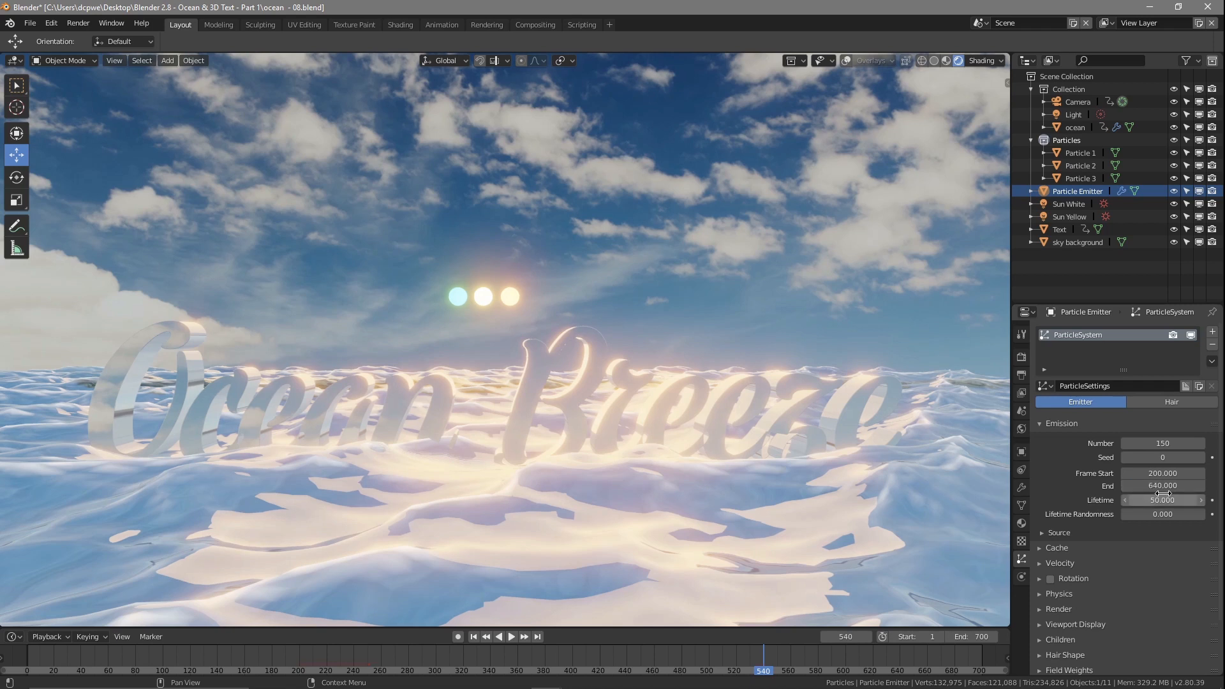
pyautogui.click(1159, 473)
pyautogui.write('500')
pyautogui.press('Return')
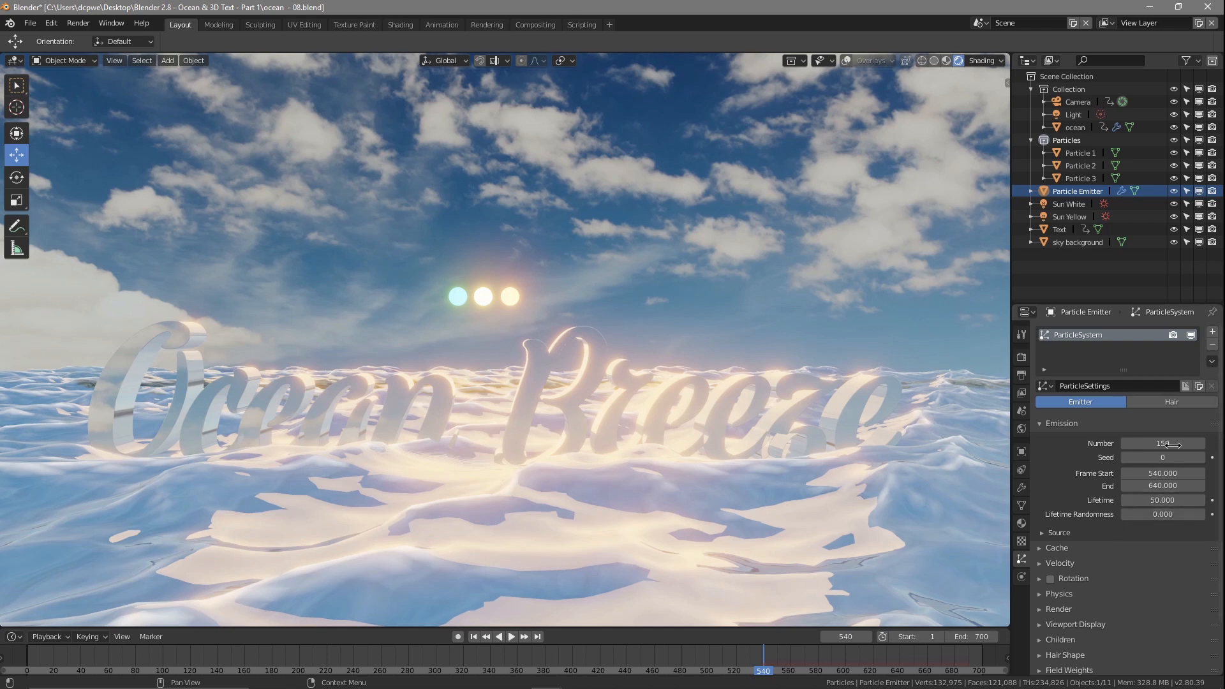
pyautogui.click(31, 23)
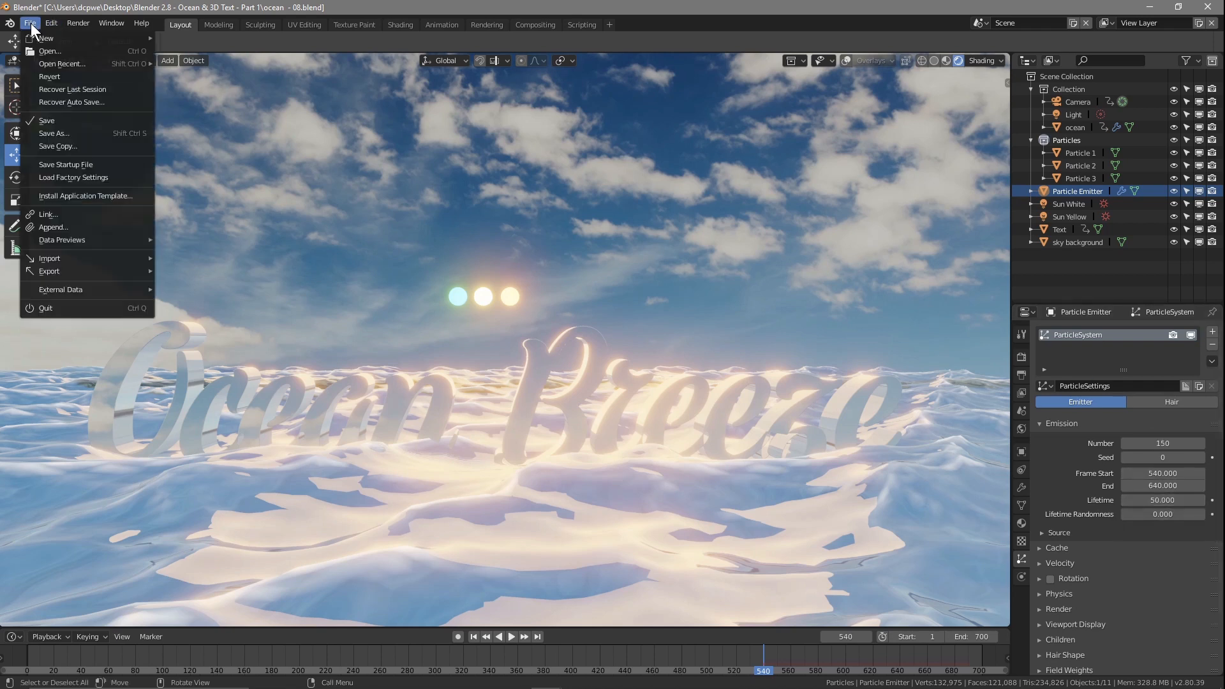
pyautogui.click(67, 120)
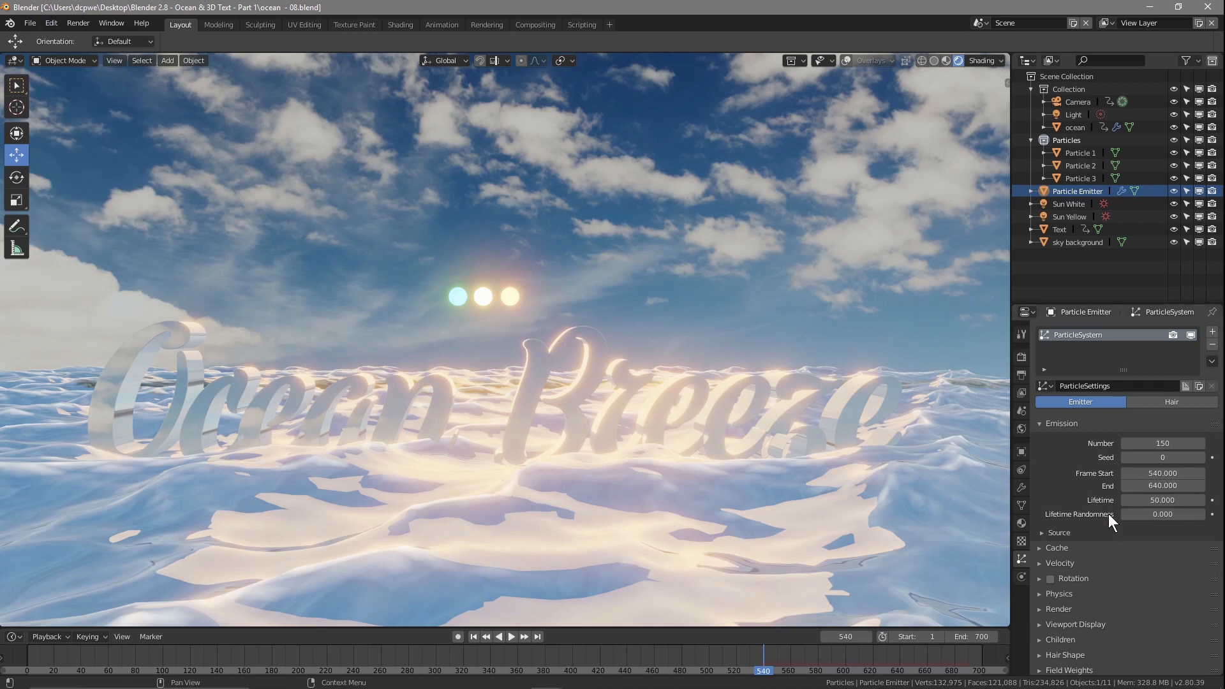
# Step: Set the particle system's normal velocity to 0
pyautogui.click(1061, 563)
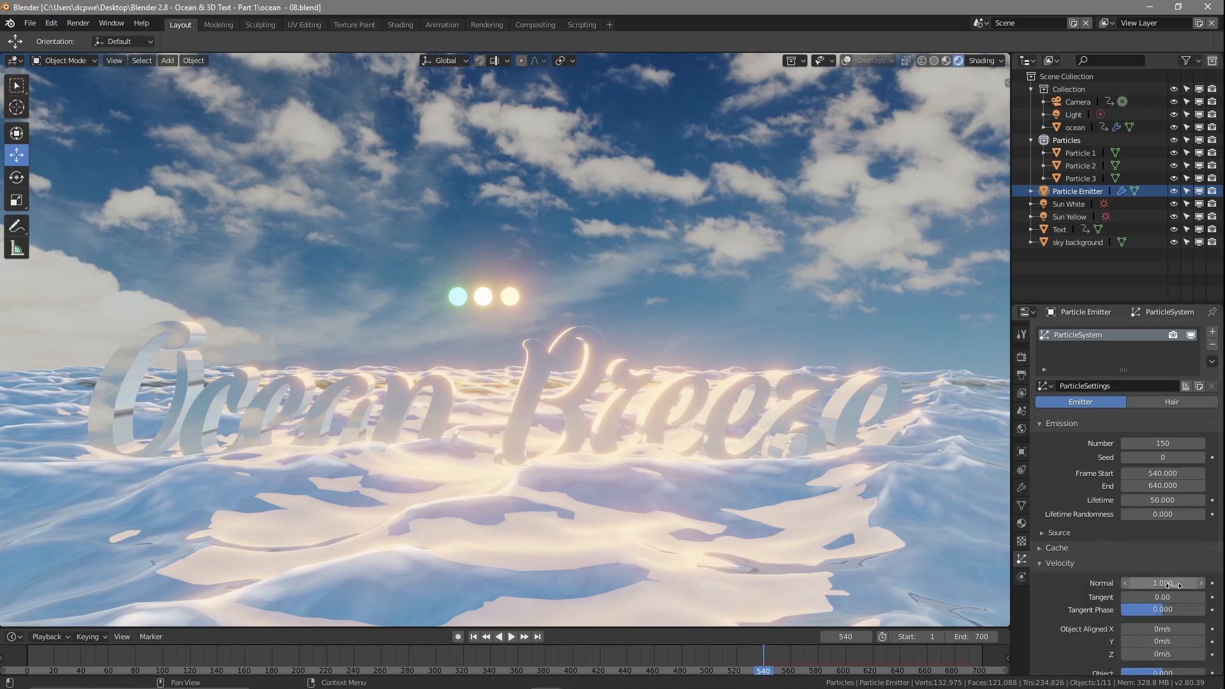
pyautogui.click(1068, 548)
pyautogui.scroll(-10, 1127, 523)
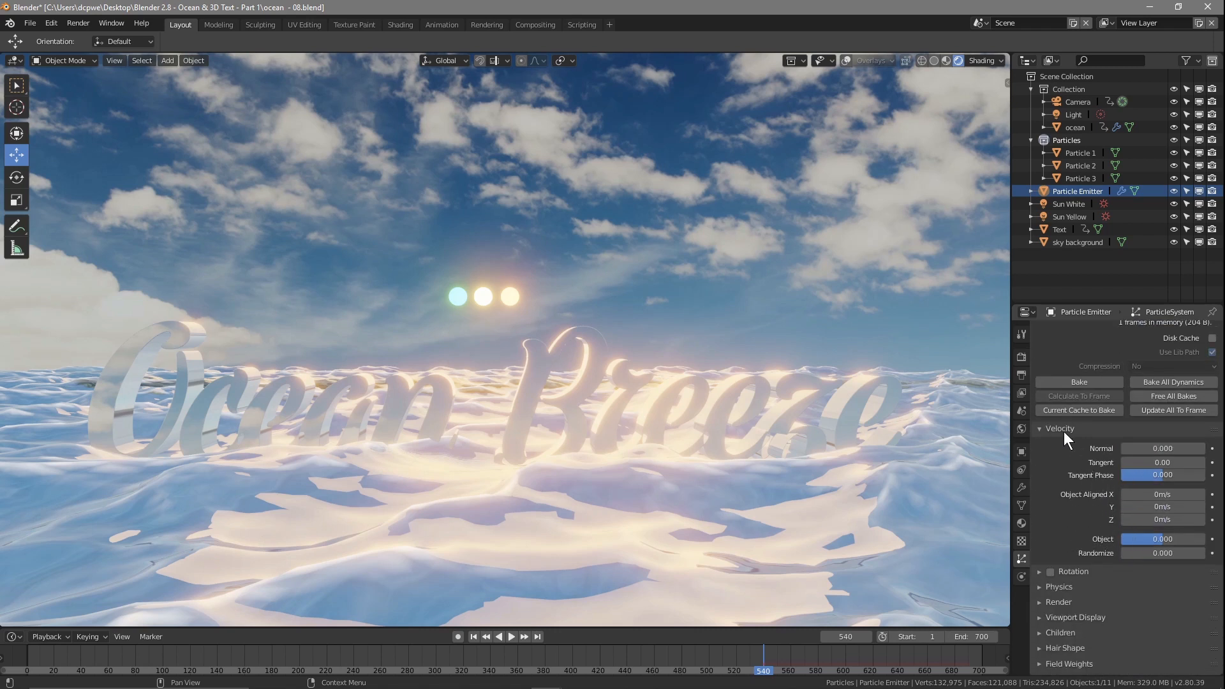
# Step: Set the Brownian force in the particle physics to 5
pyautogui.scroll(-2, 1066, 553)
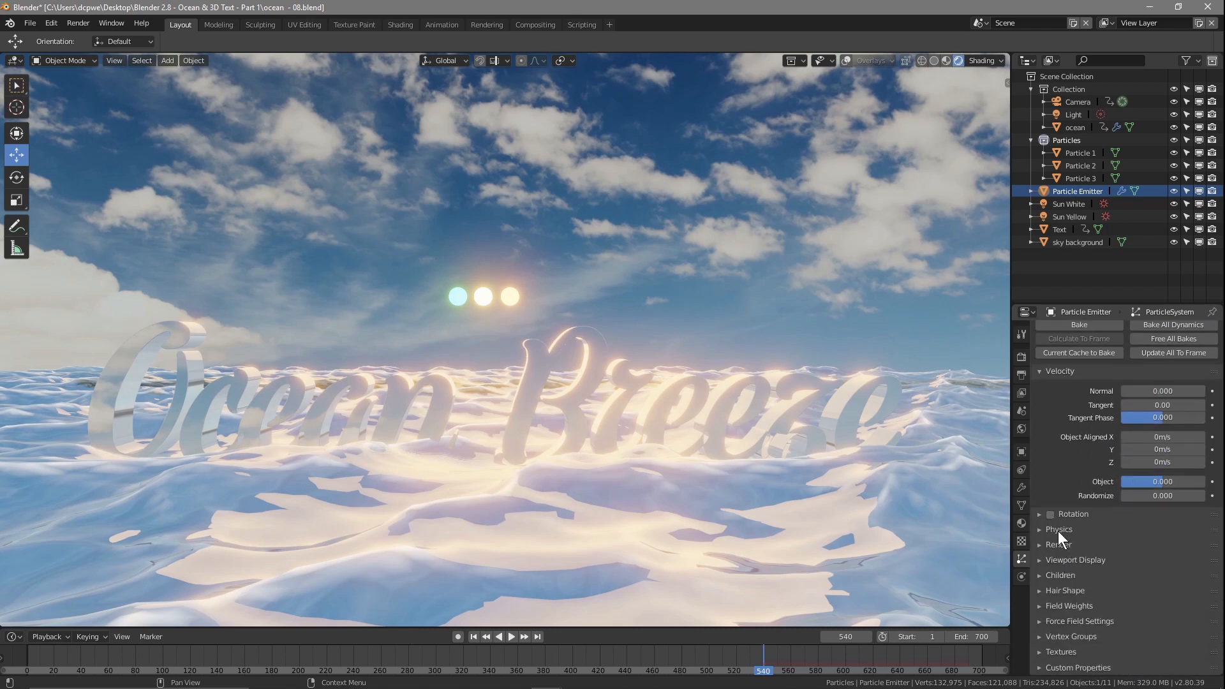
pyautogui.click(1058, 531)
pyautogui.click(1161, 617)
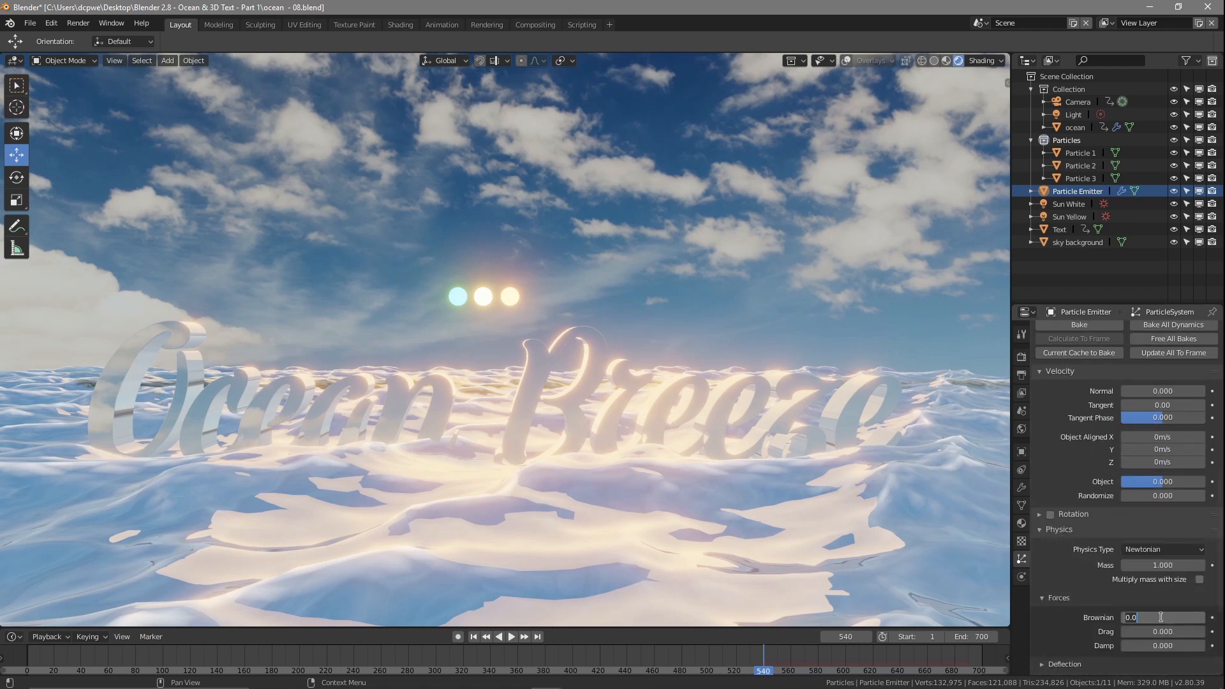
pyautogui.write('5')
pyautogui.press('Return')
# Step: Make the particle system render its particles as a Collection
pyautogui.scroll(-5, 1081, 555)
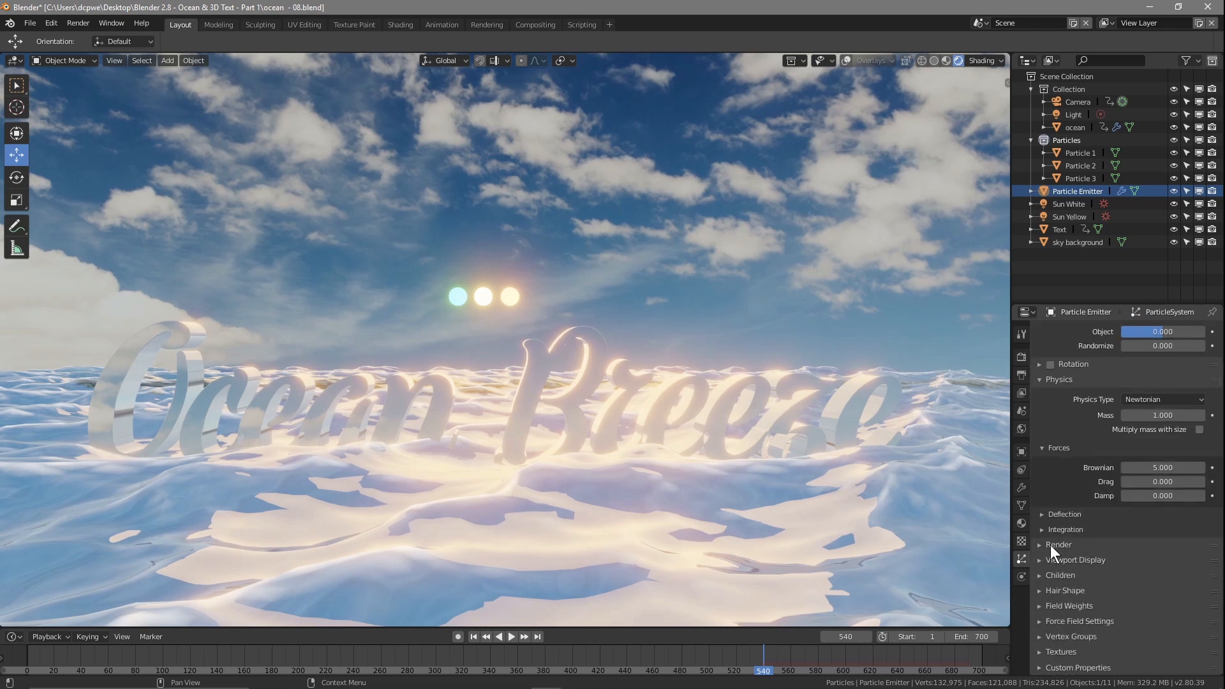
pyautogui.click(1050, 545)
pyautogui.scroll(-3, 1082, 564)
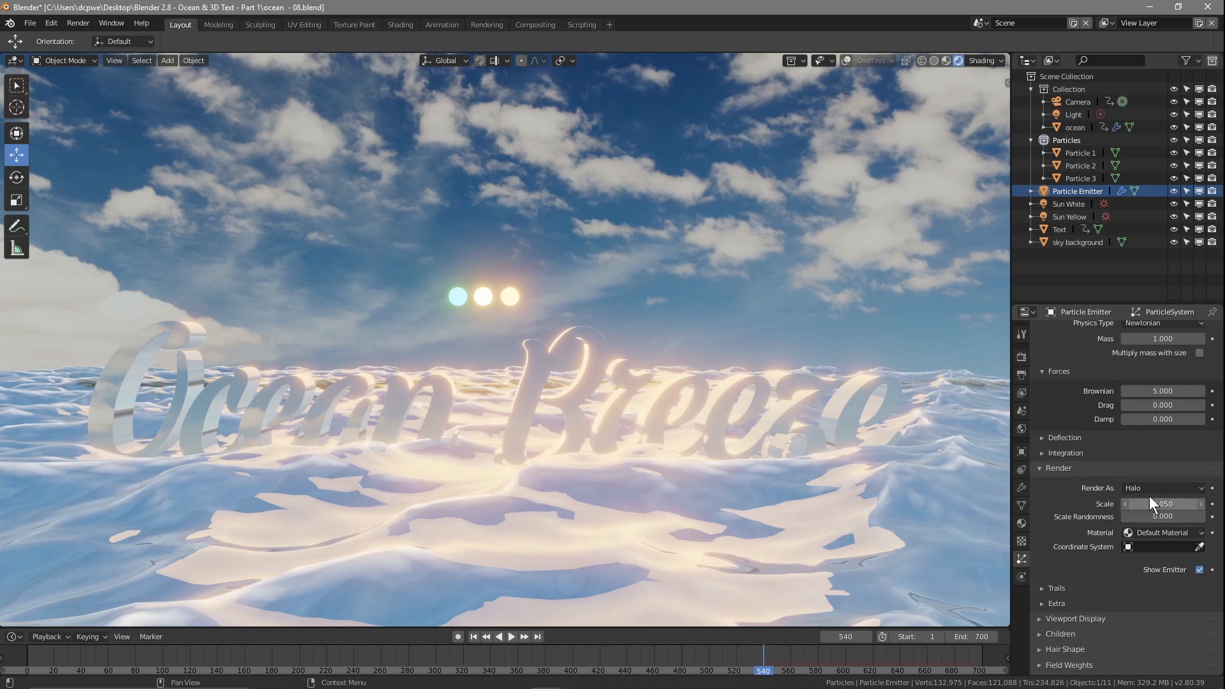
pyautogui.click(1148, 490)
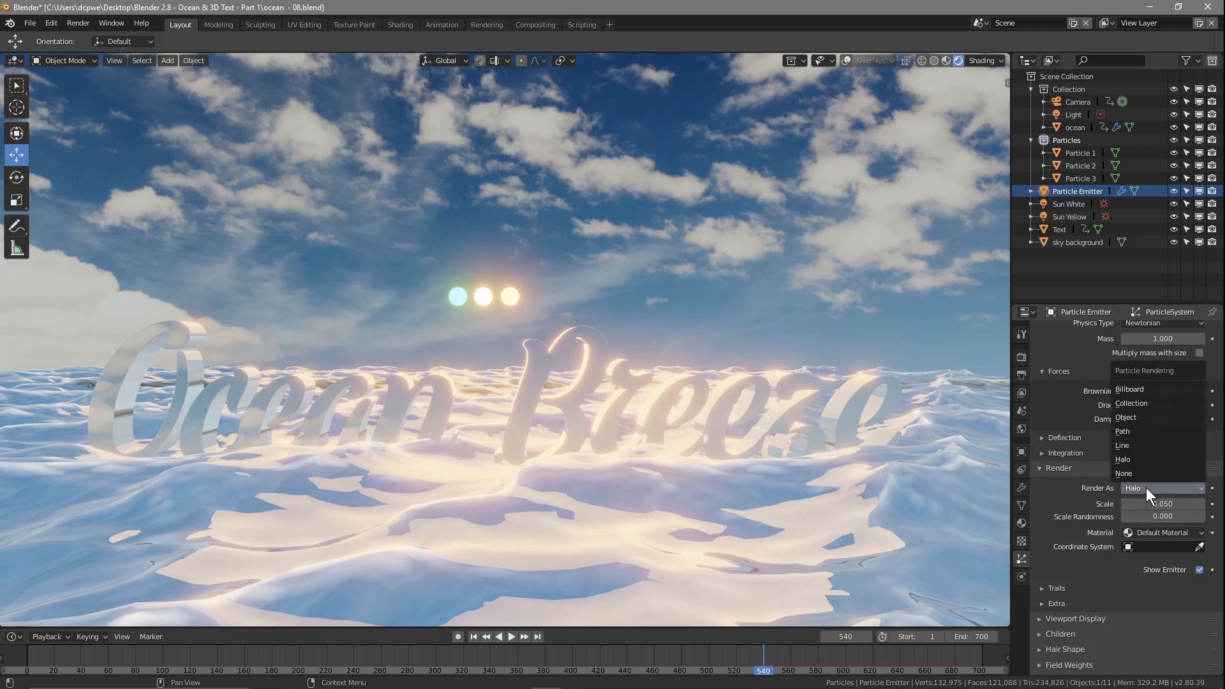
pyautogui.click(1132, 406)
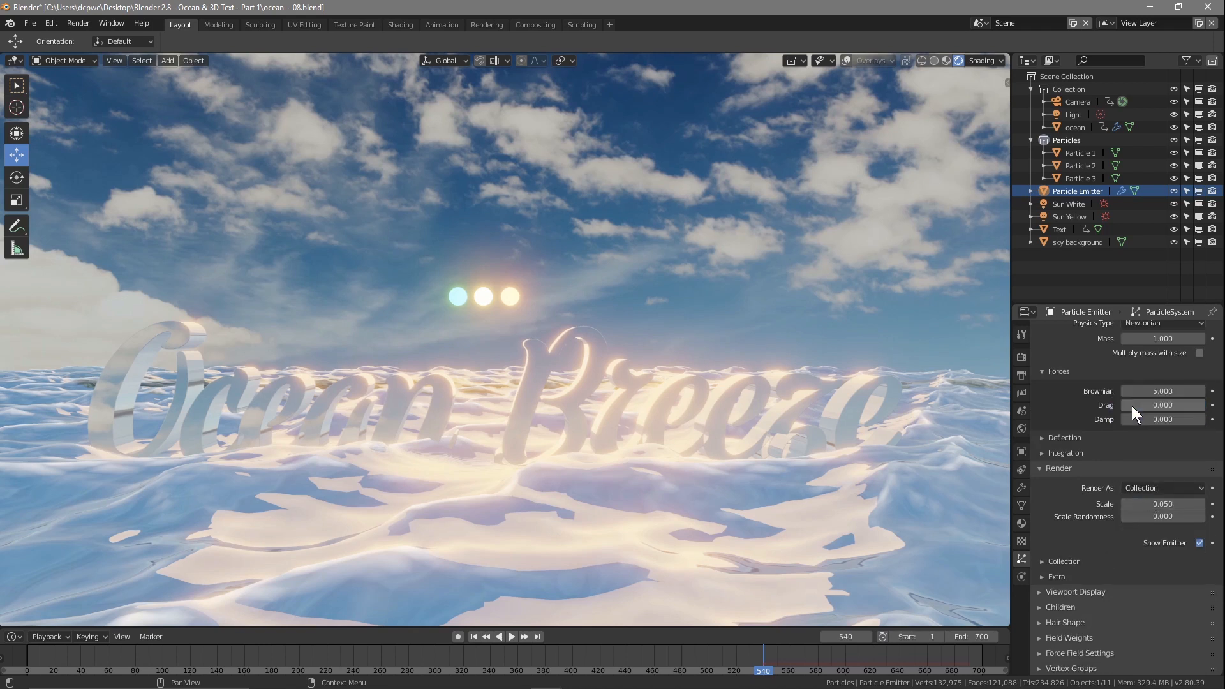
# Step: Use the Particles collection as the Dupli Collection and enable Pick Random for its objects
pyautogui.click(1059, 561)
pyautogui.click(1128, 581)
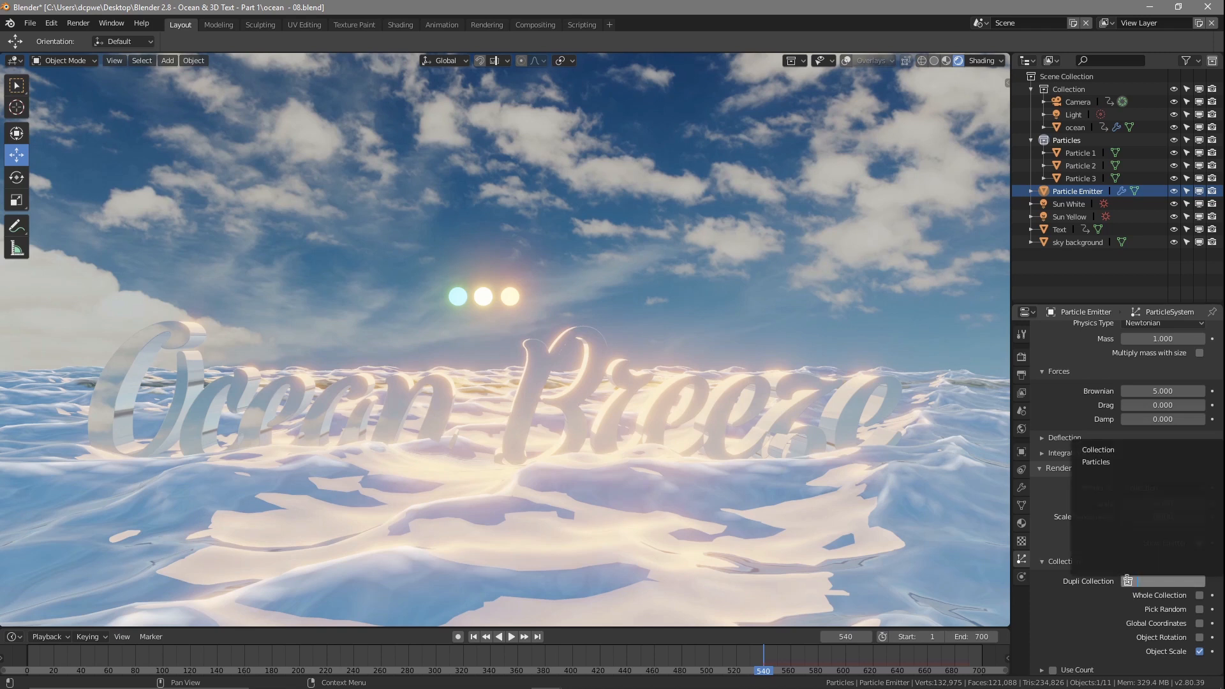
pyautogui.click(1103, 463)
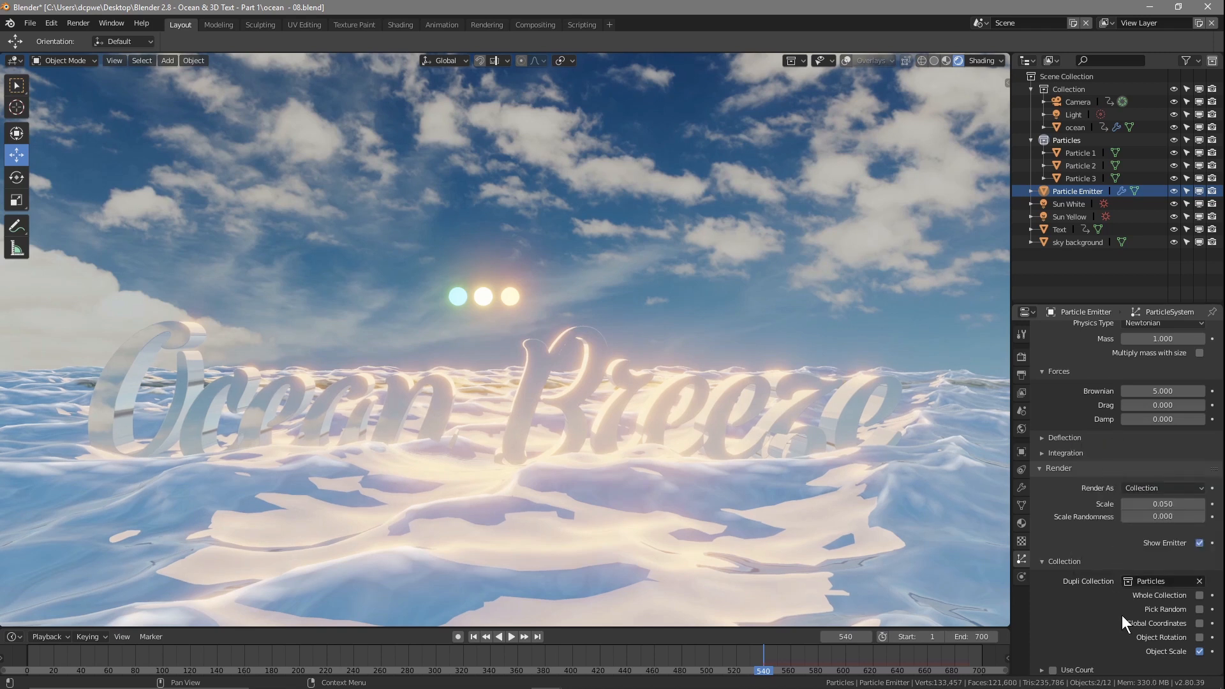
pyautogui.scroll(-3, 1120, 616)
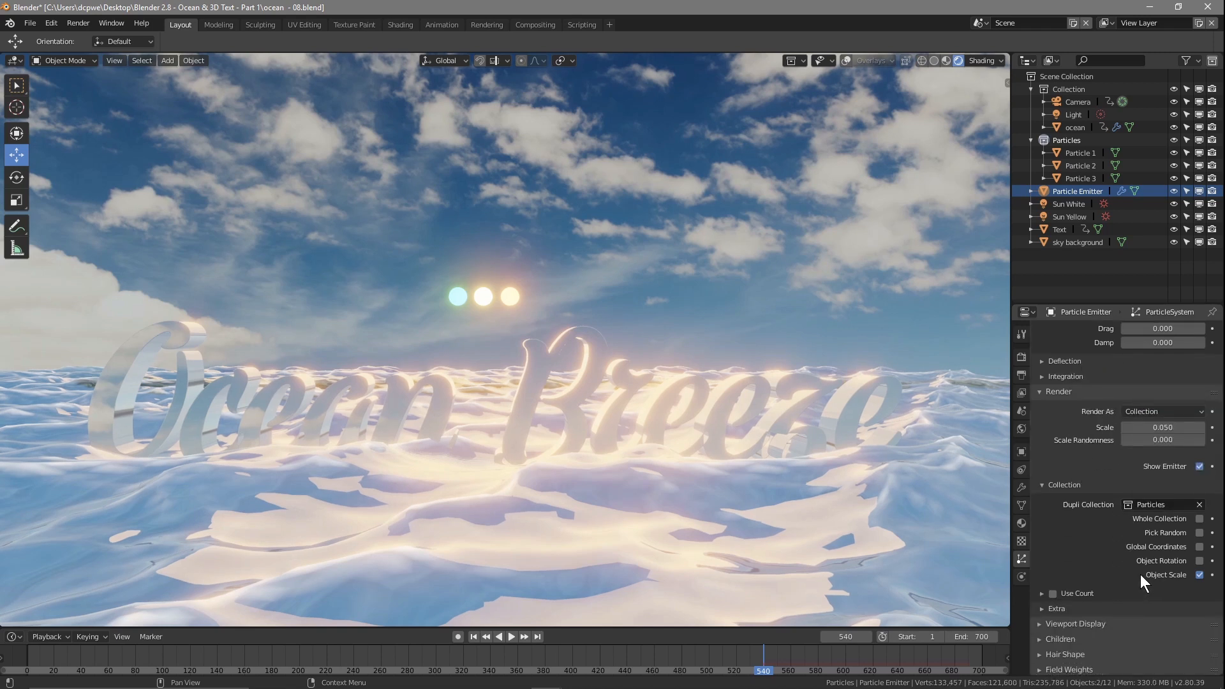
pyautogui.click(1199, 533)
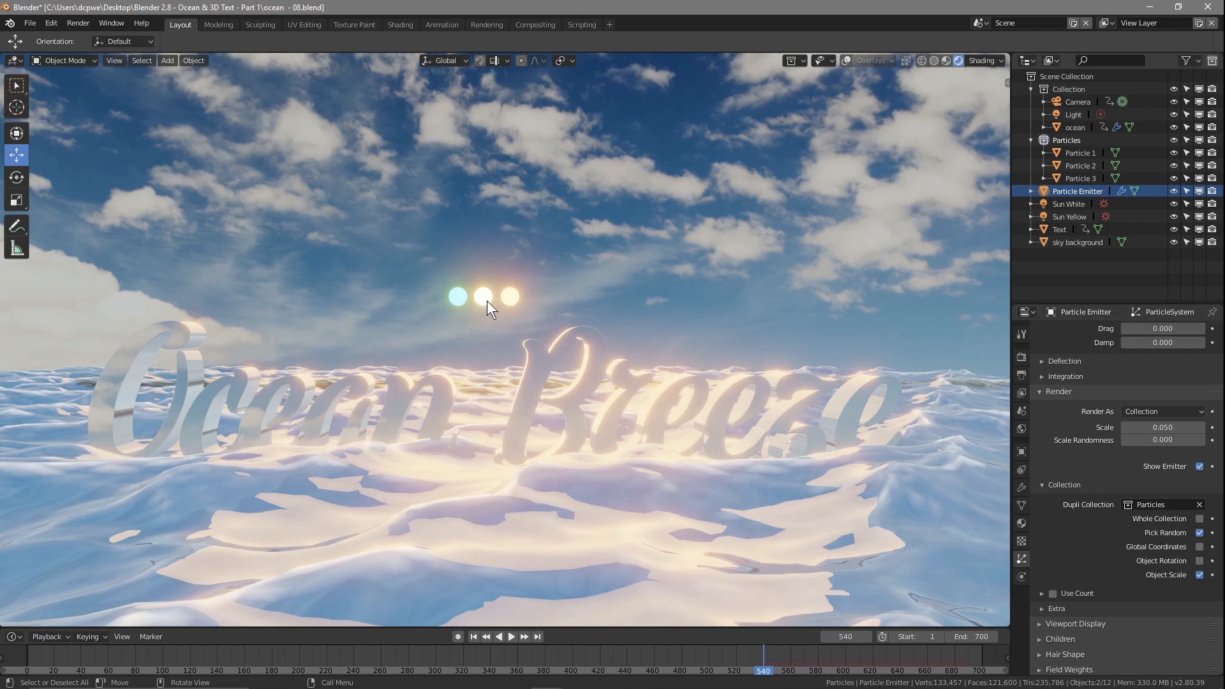
# Step: Set the gravity field weight of the particle system to 0
pyautogui.scroll(-3, 1085, 595)
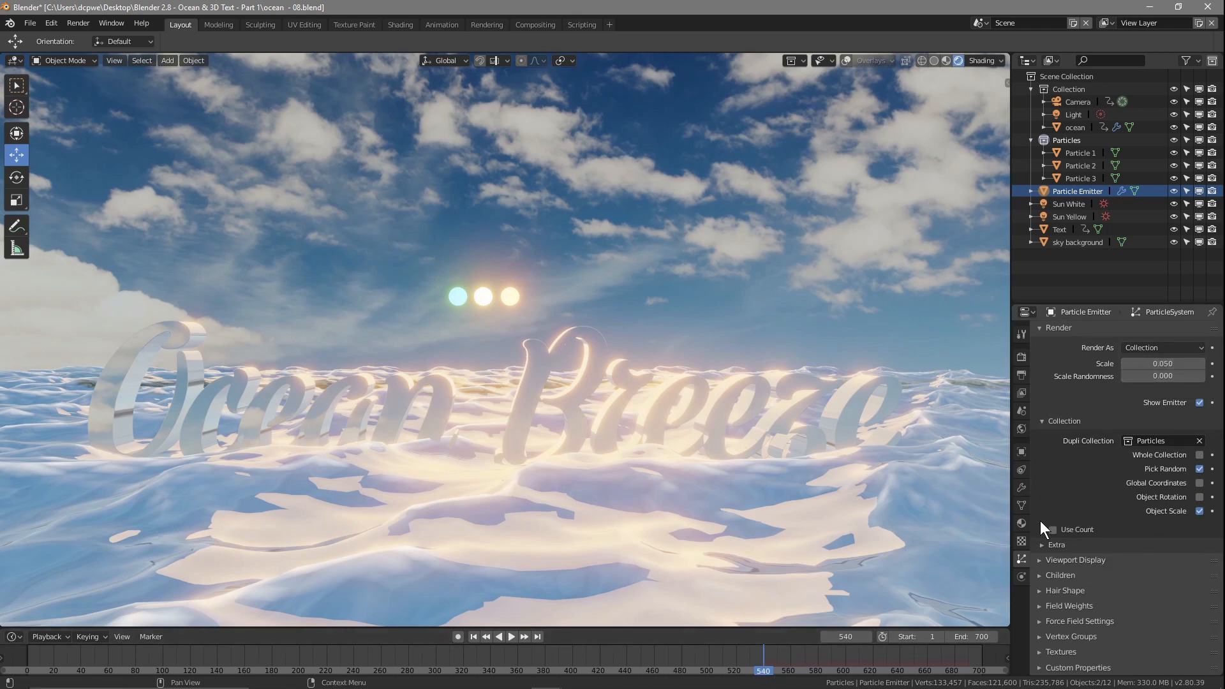
pyautogui.click(1040, 604)
pyautogui.scroll(-3, 1142, 606)
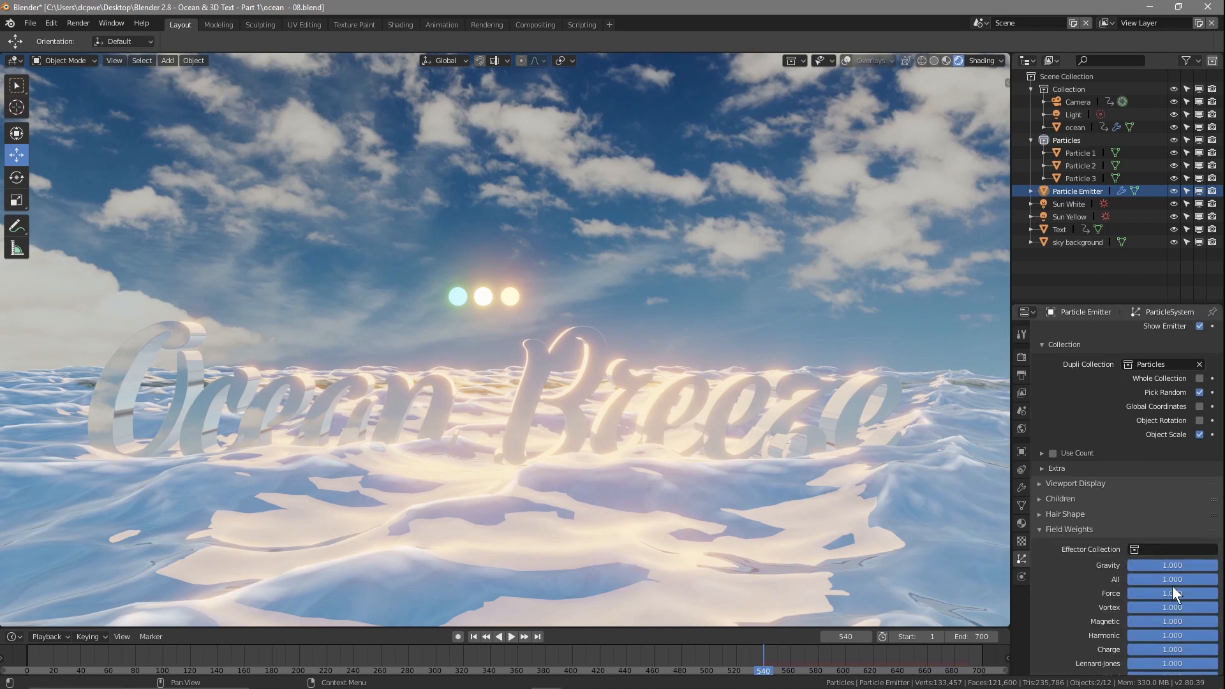
pyautogui.click(1186, 567)
pyautogui.write('0')
pyautogui.press('Return')
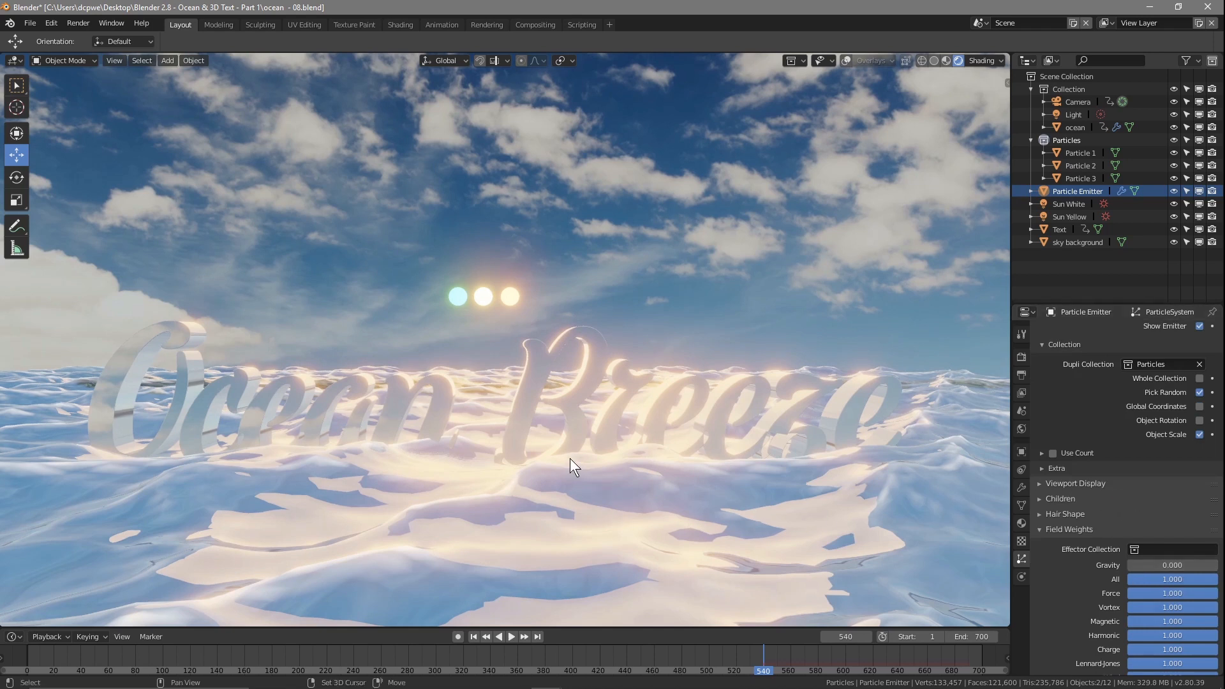
# Step: Add a Wind force field to the scene
pyautogui.hotkey('shift', 'a')
pyautogui.moveTo(570, 459)
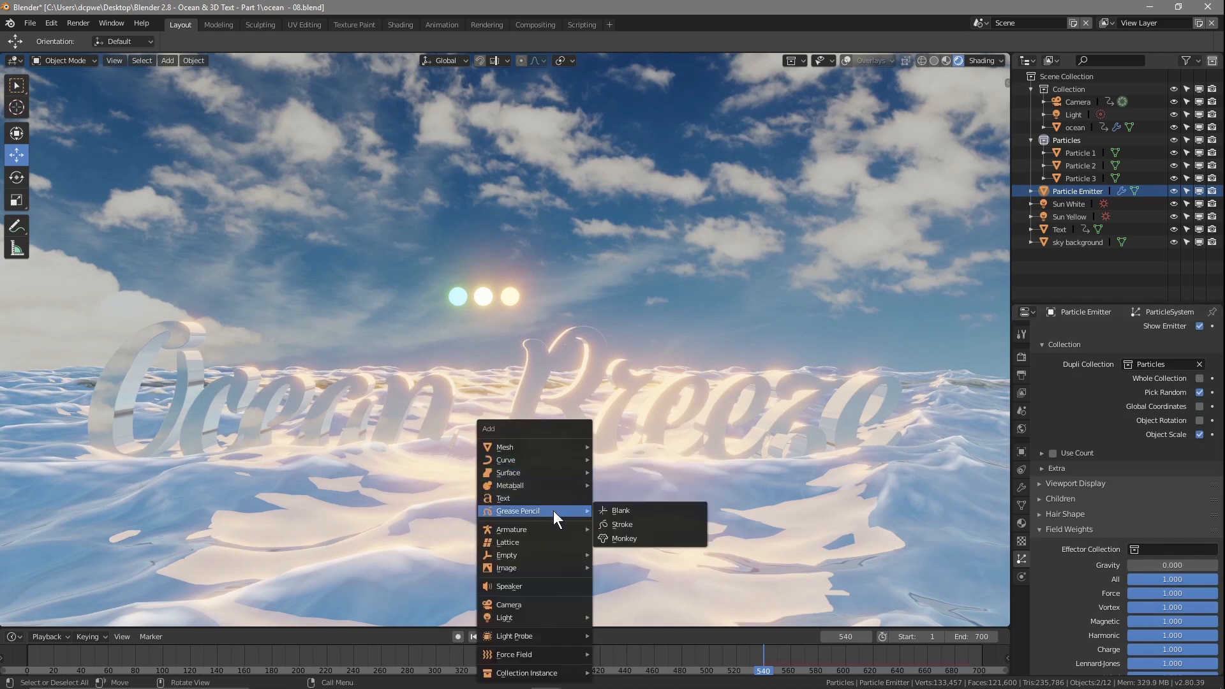
pyautogui.moveTo(553, 638)
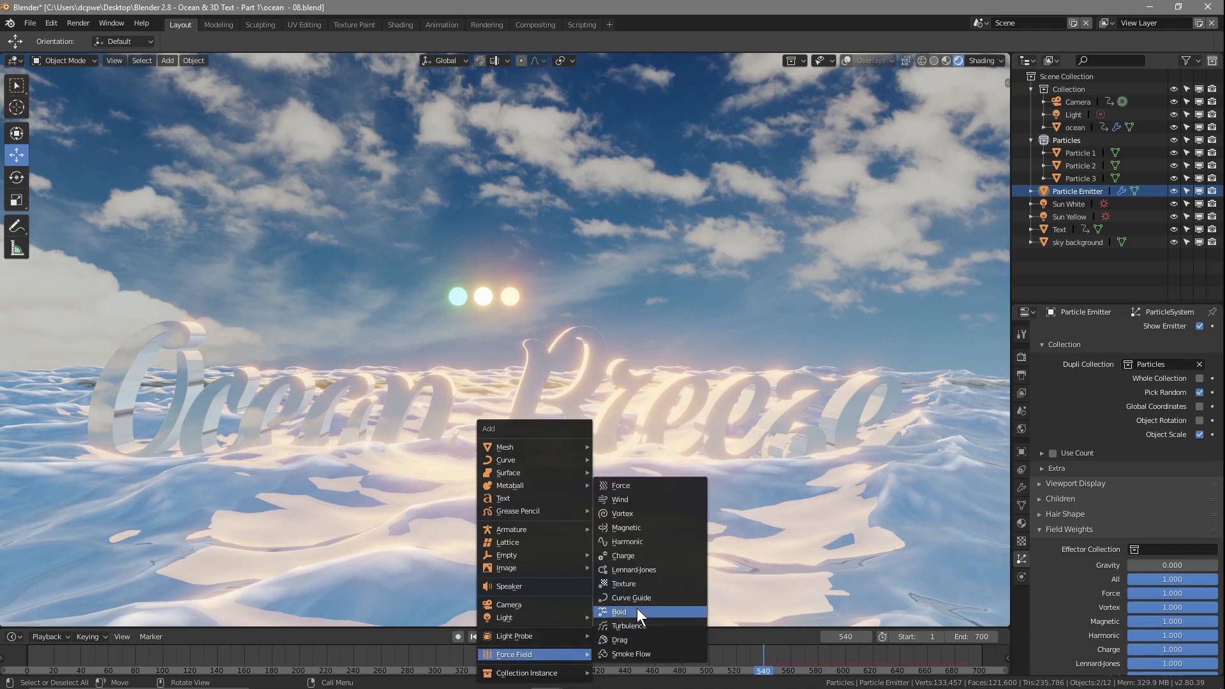
pyautogui.click(634, 500)
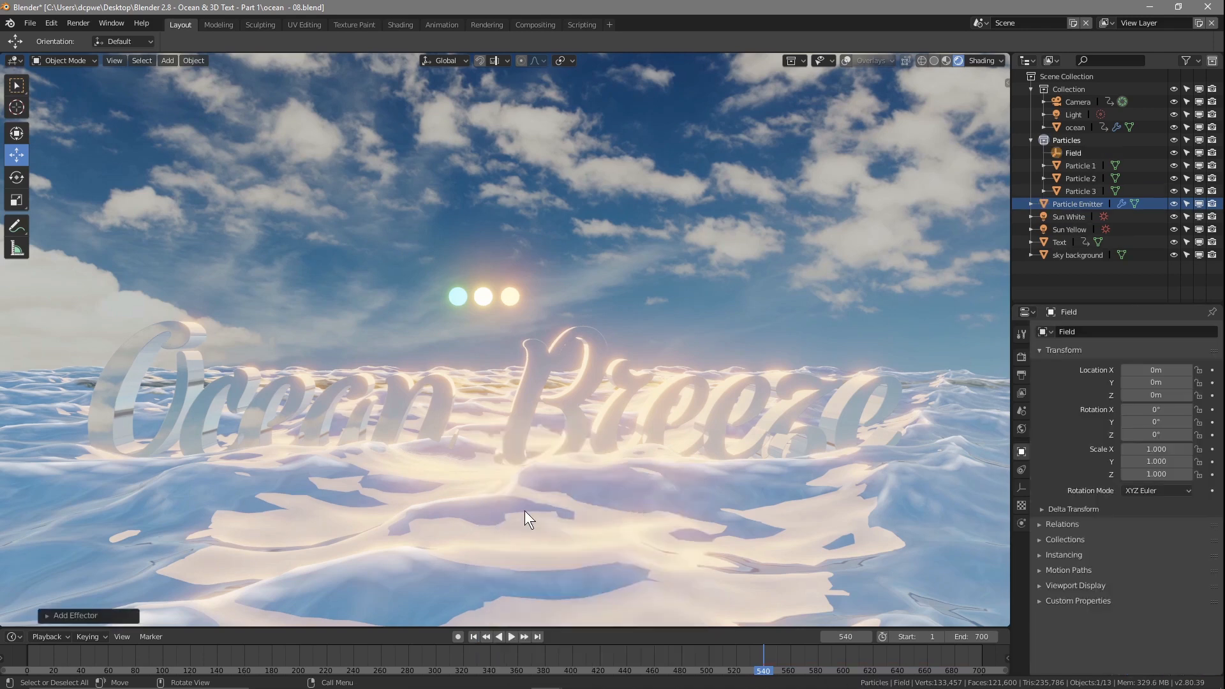
# Step: Show the viewport overlays and move the wind field to about 78.5 m on X and 6.4 m on Z, in front of the text
pyautogui.scroll(-5, 154, 500)
pyautogui.scroll(-3, 134, 493)
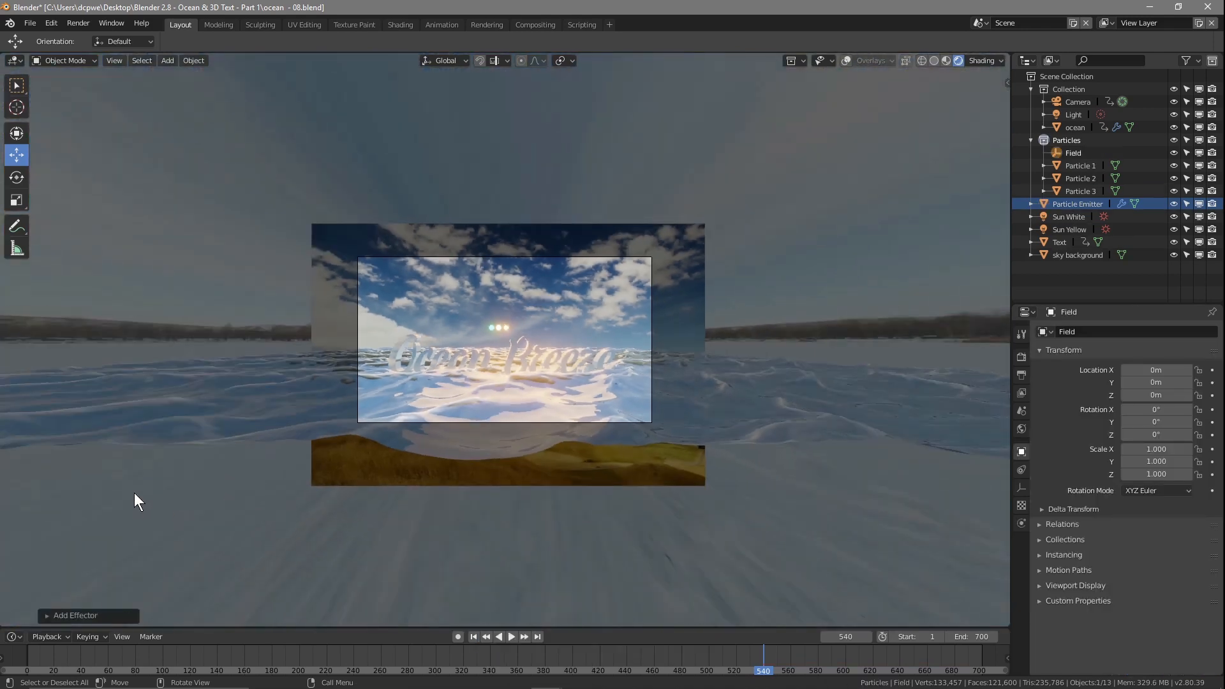
pyautogui.scroll(3, 134, 492)
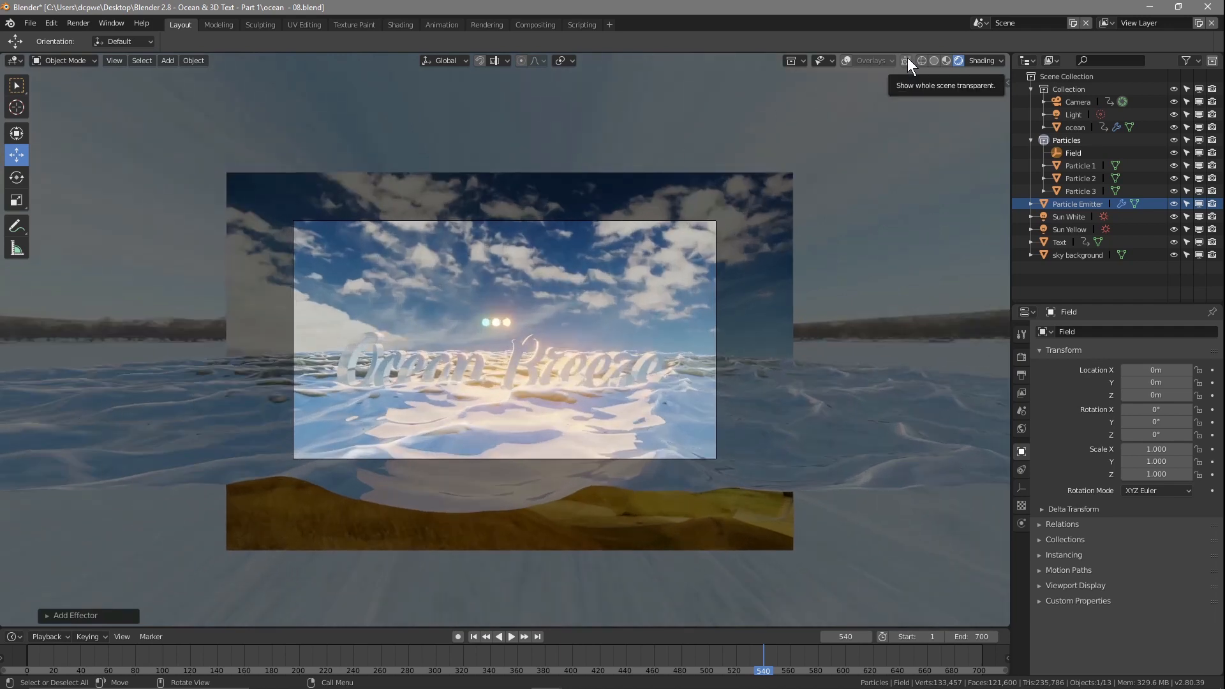
pyautogui.click(847, 56)
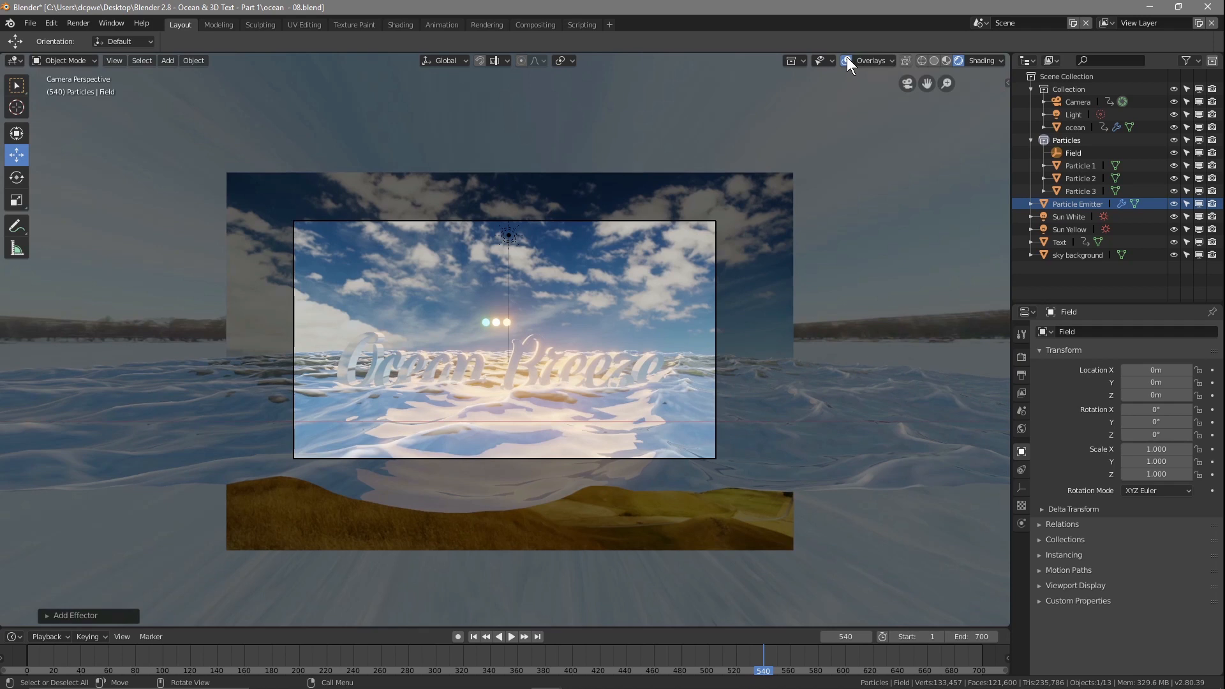
pyautogui.scroll(-2, 109, 405)
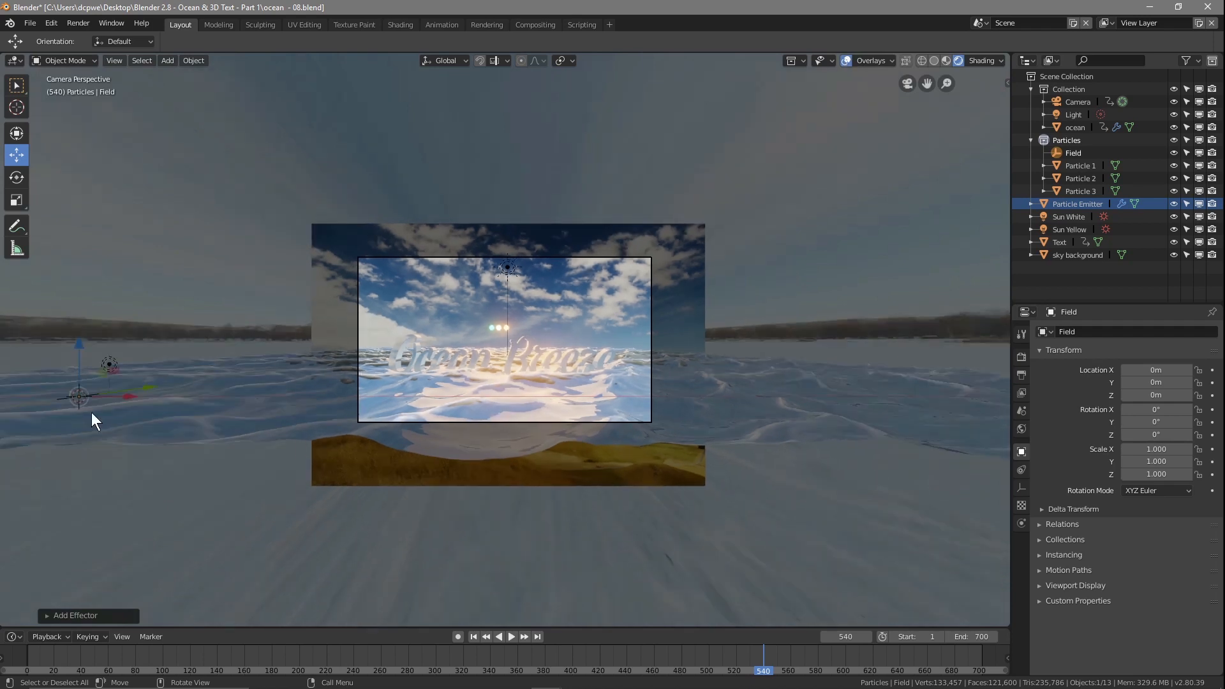
pyautogui.press('g')
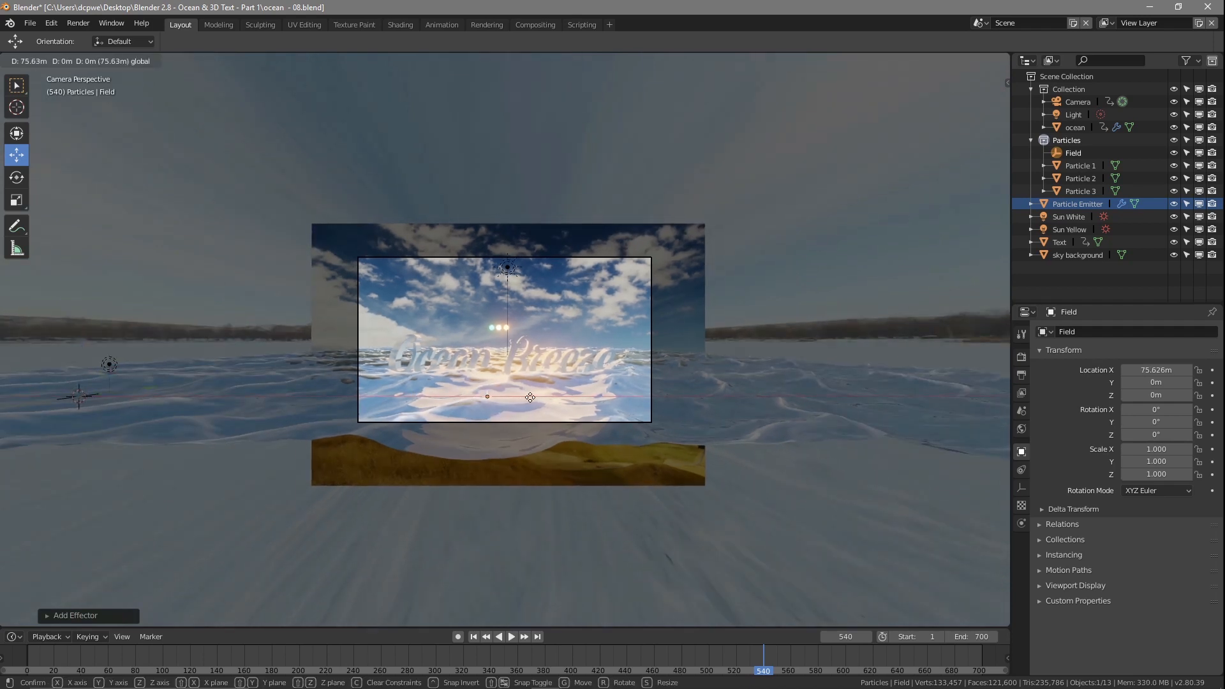
pyautogui.click(507, 412)
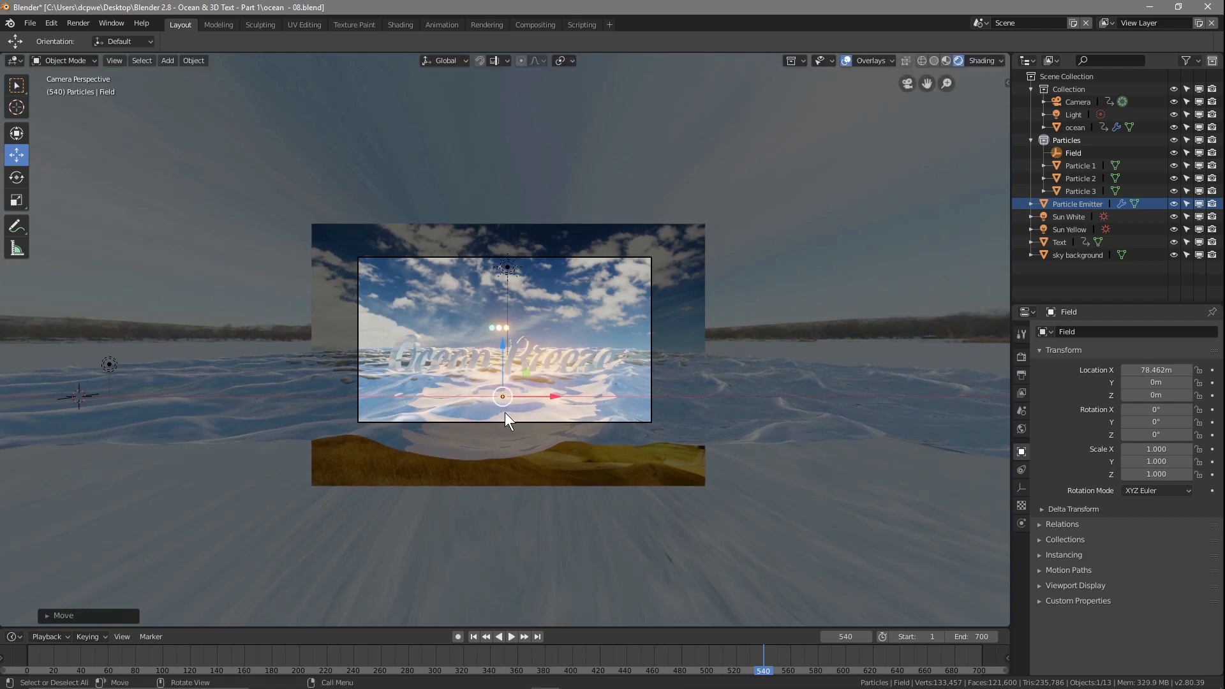
pyautogui.scroll(5, 504, 412)
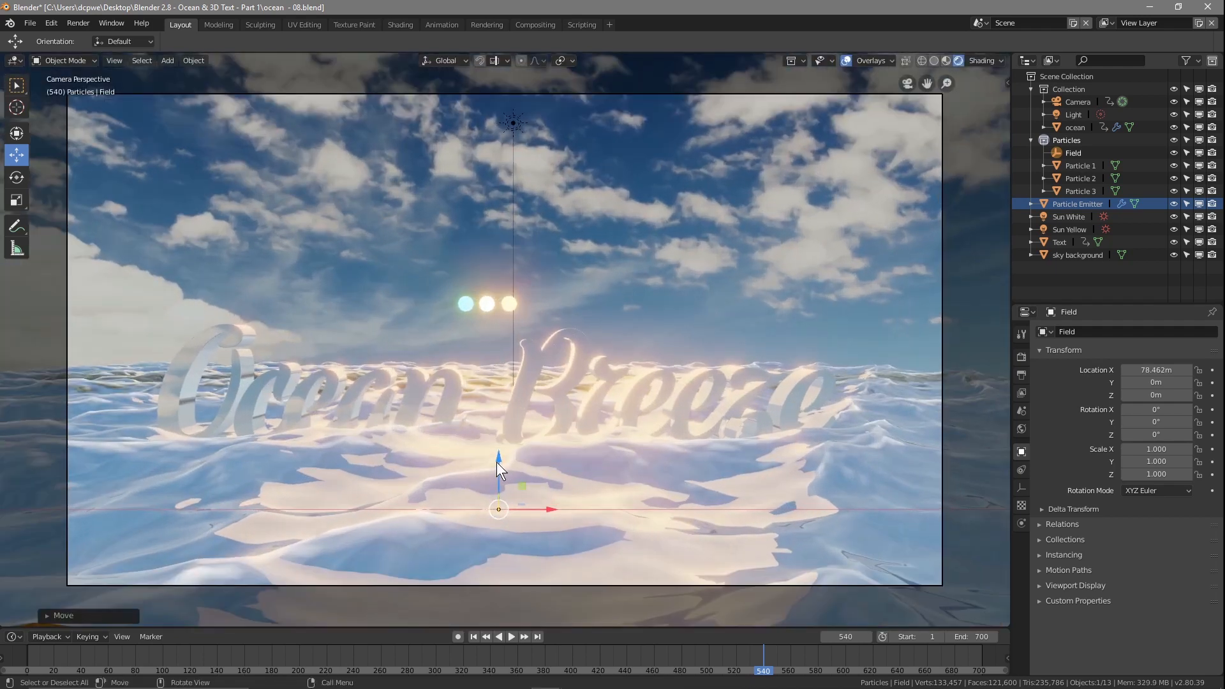
pyautogui.moveTo(497, 462); pyautogui.dragTo(473, 412)
# Step: Add a Turbulence force field and move it to about 78.9 m on X and 9.1 m on Z, near the text
pyautogui.hotkey('shift', 'a')
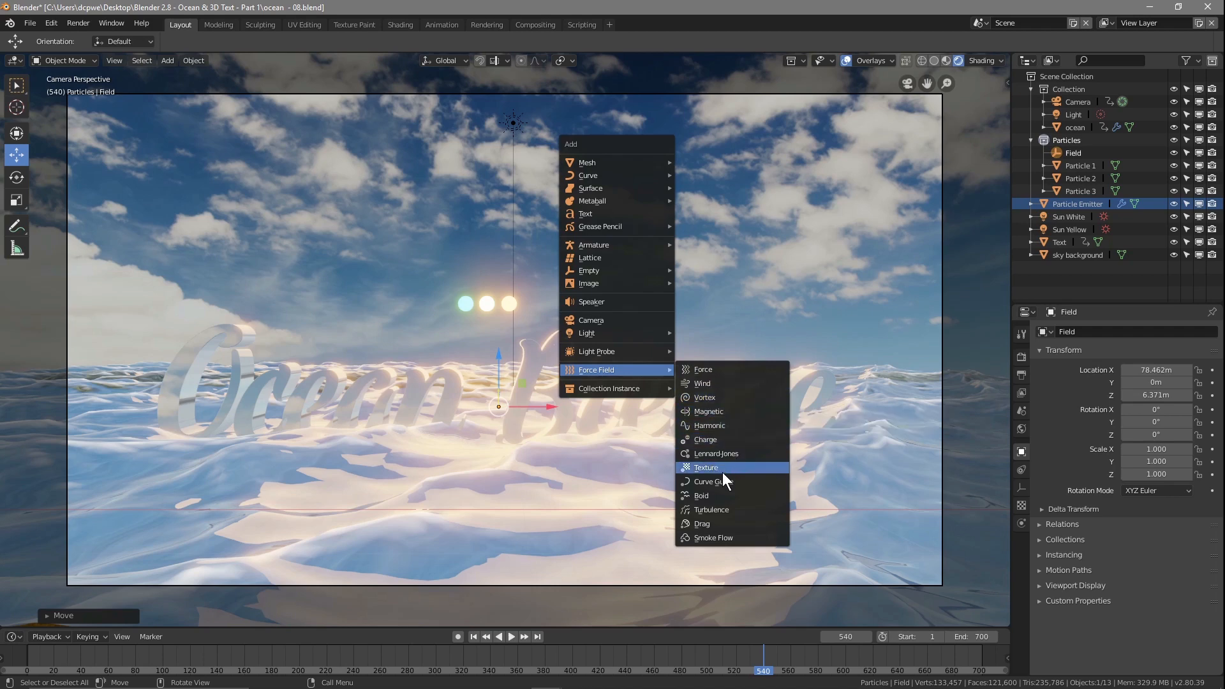
pyautogui.click(727, 509)
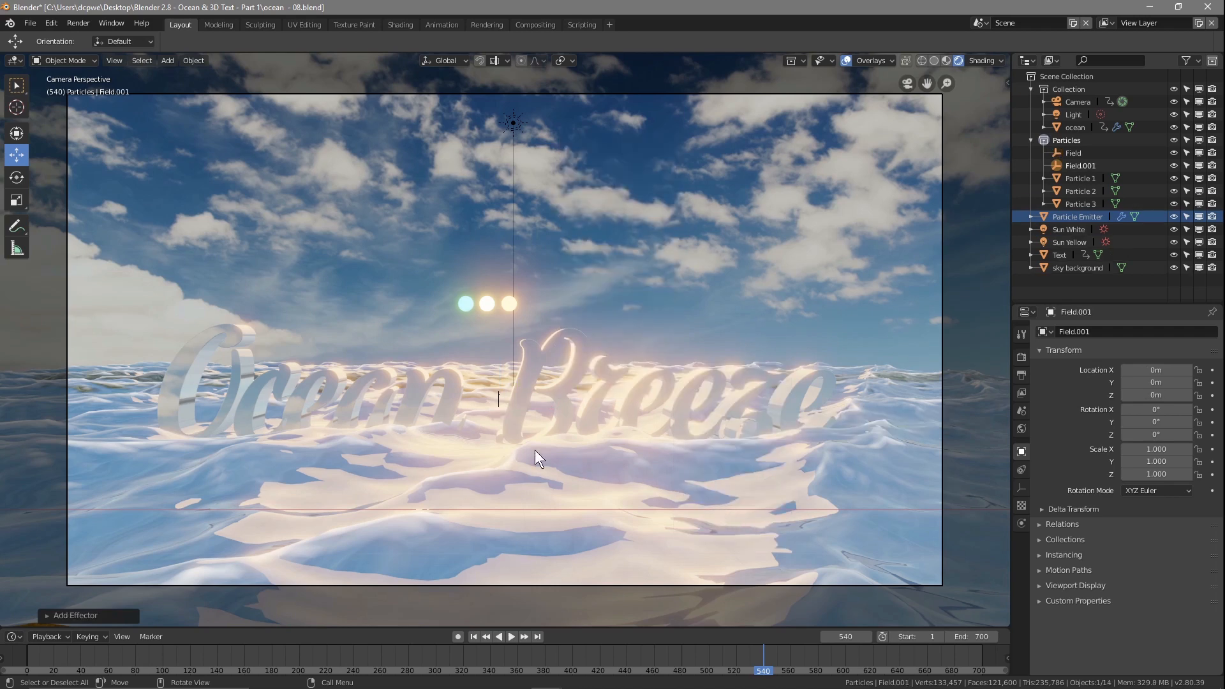
pyautogui.scroll(-6, 345, 475)
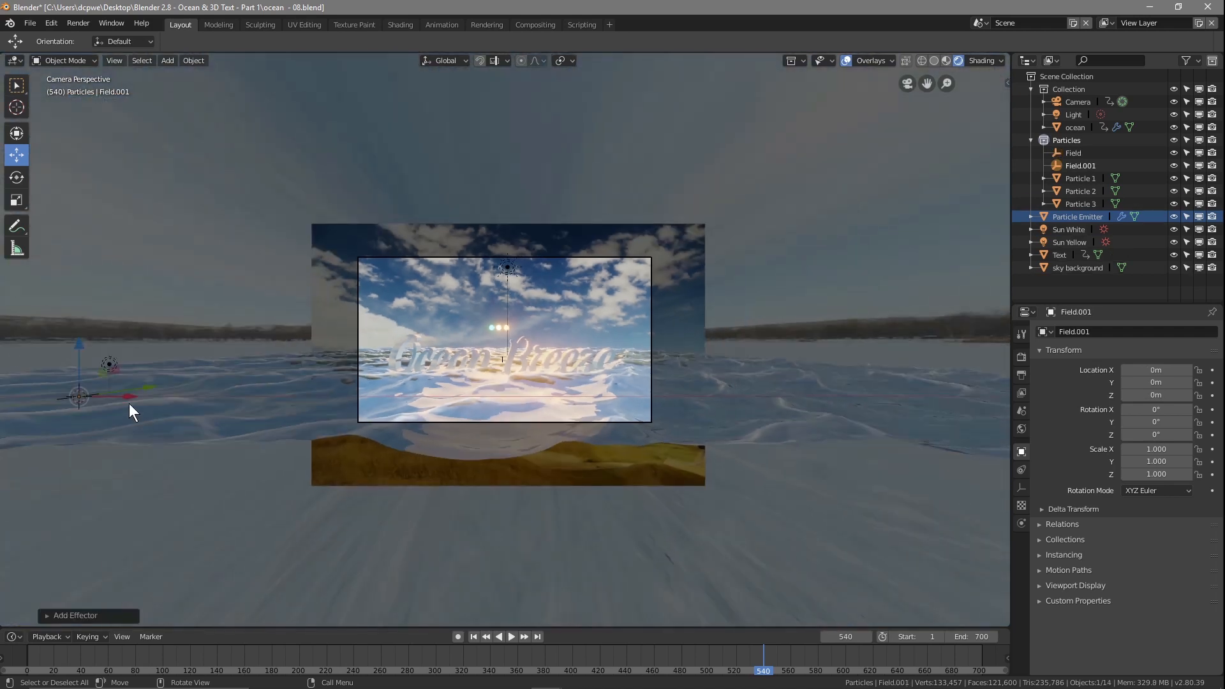
pyautogui.press('g')
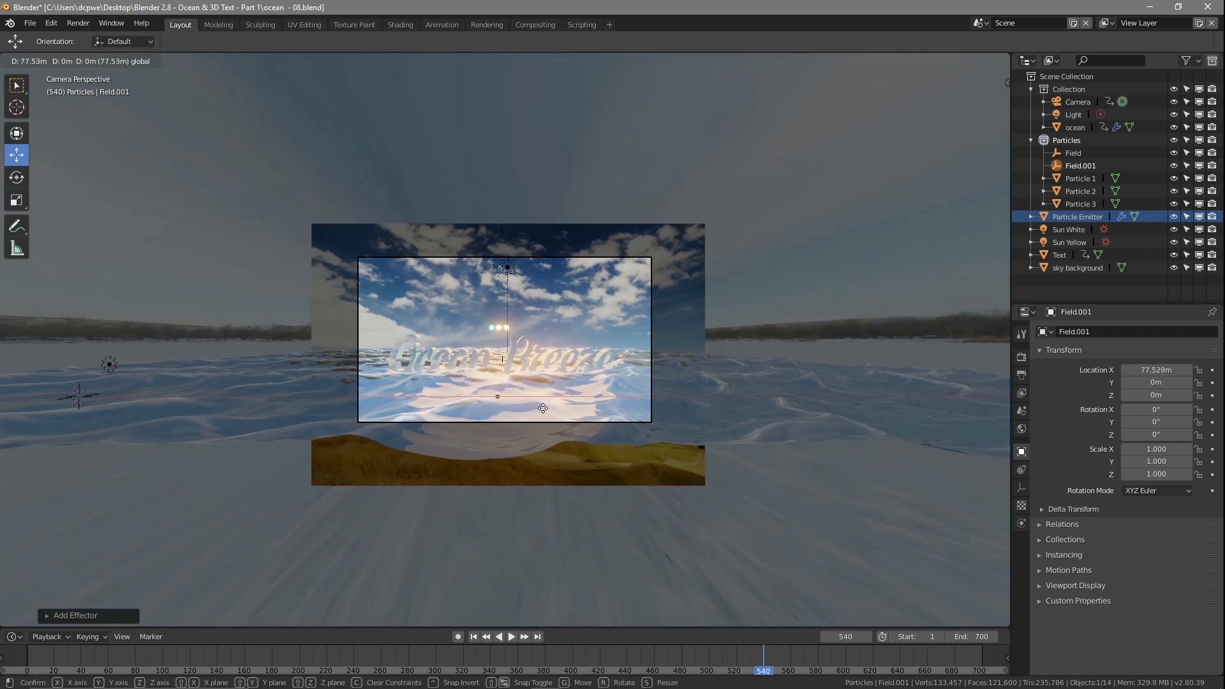
pyautogui.click(555, 408)
pyautogui.scroll(4, 509, 405)
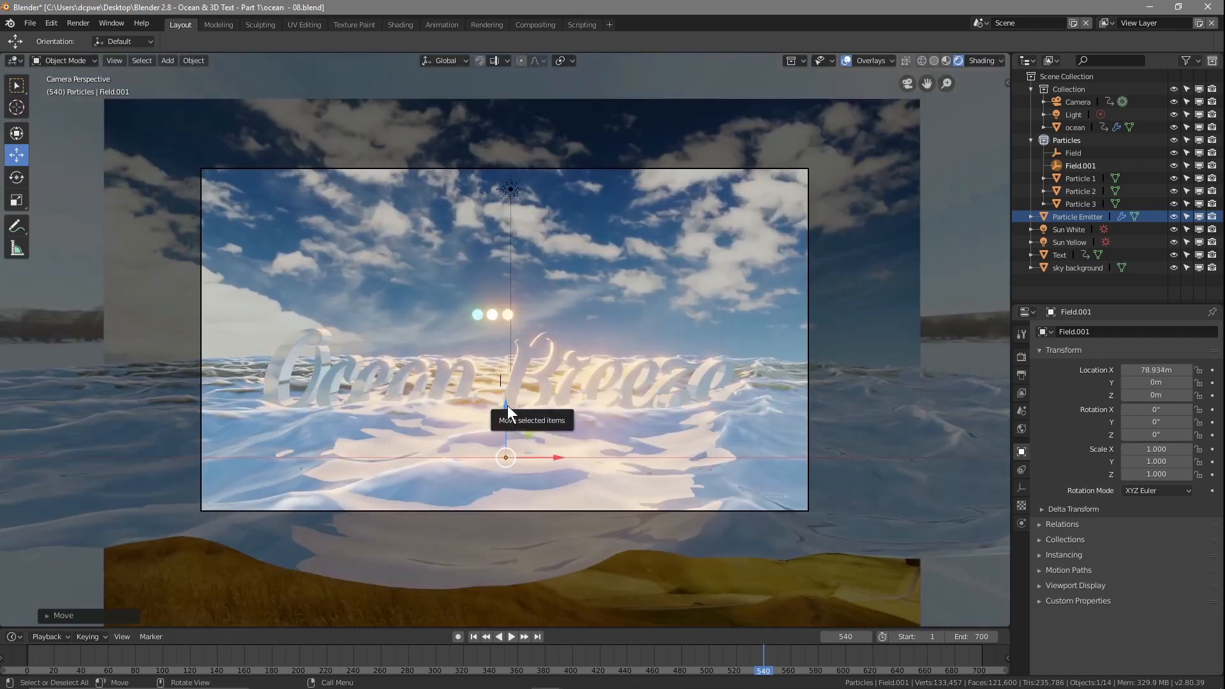
pyautogui.moveTo(508, 404); pyautogui.dragTo(509, 303)
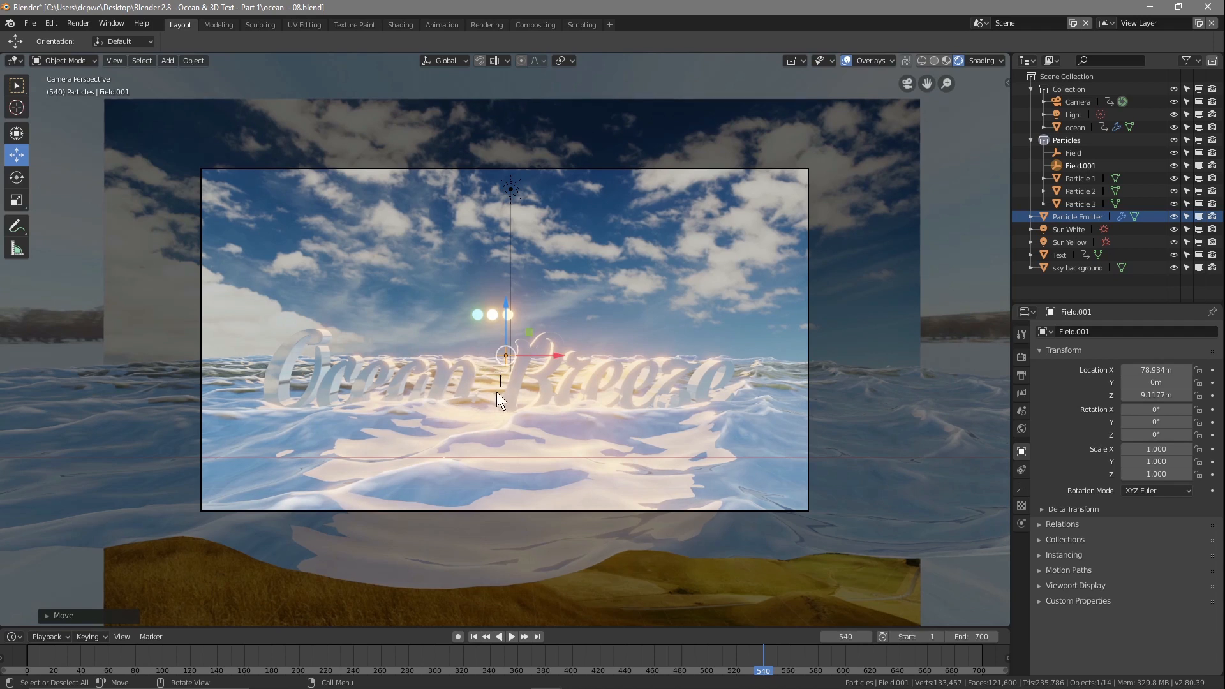
# Step: Move the wind and turbulence fields out of the Particles collection into the main Collection
pyautogui.click(1074, 153)
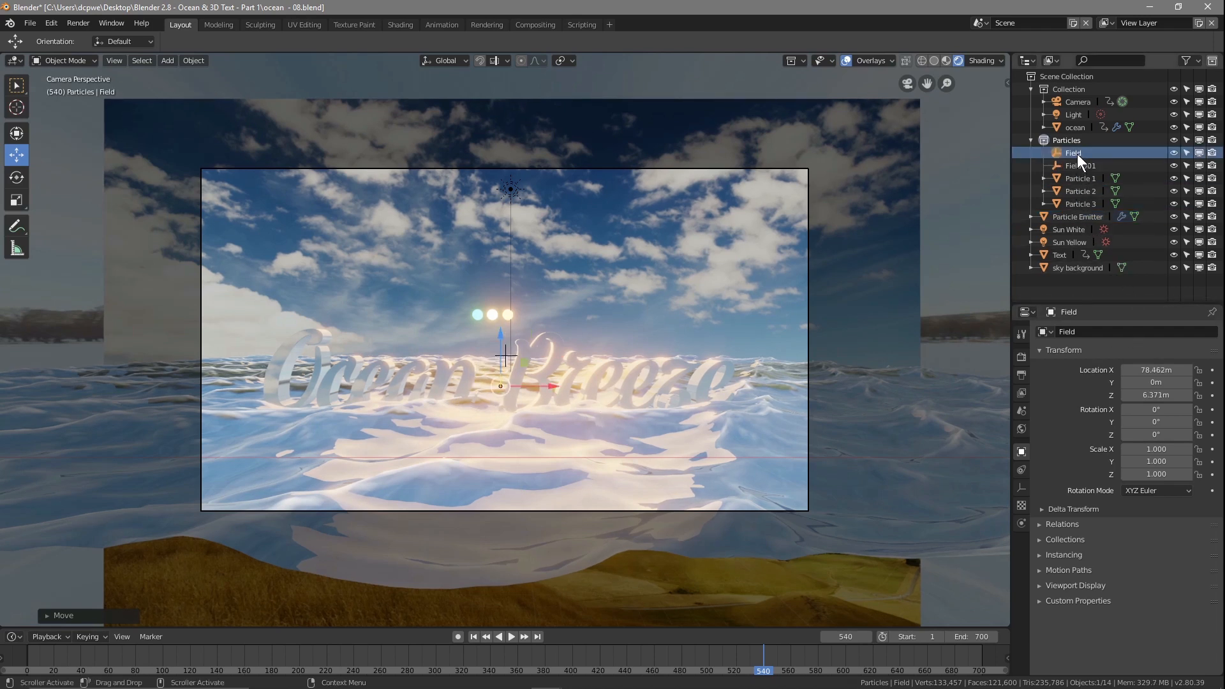
pyautogui.click(1021, 523)
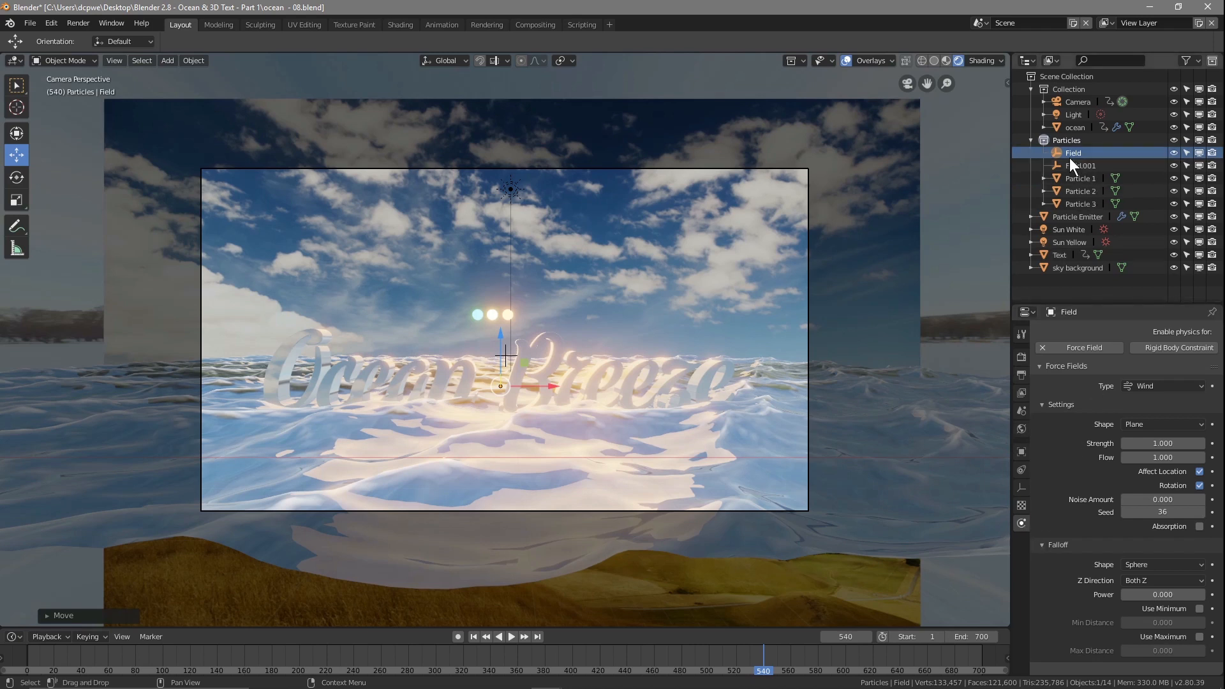
pyautogui.moveTo(1071, 153); pyautogui.dragTo(1088, 101)
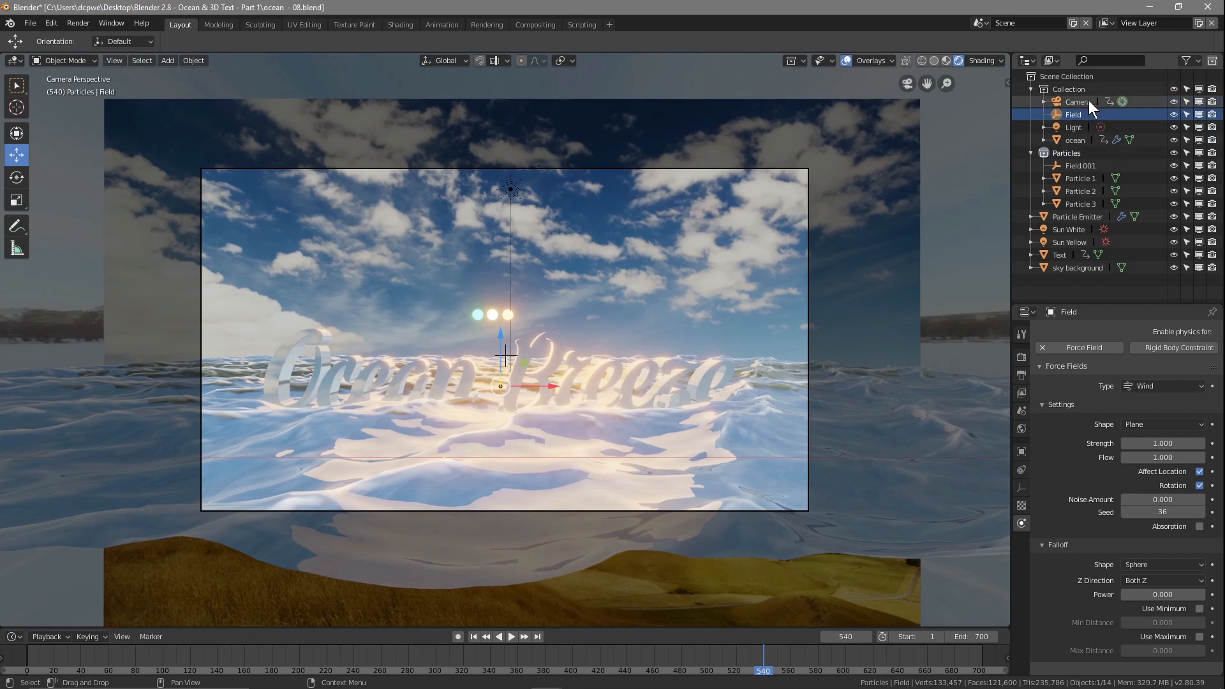
pyautogui.click(1077, 166)
pyautogui.moveTo(1076, 166); pyautogui.dragTo(1108, 103)
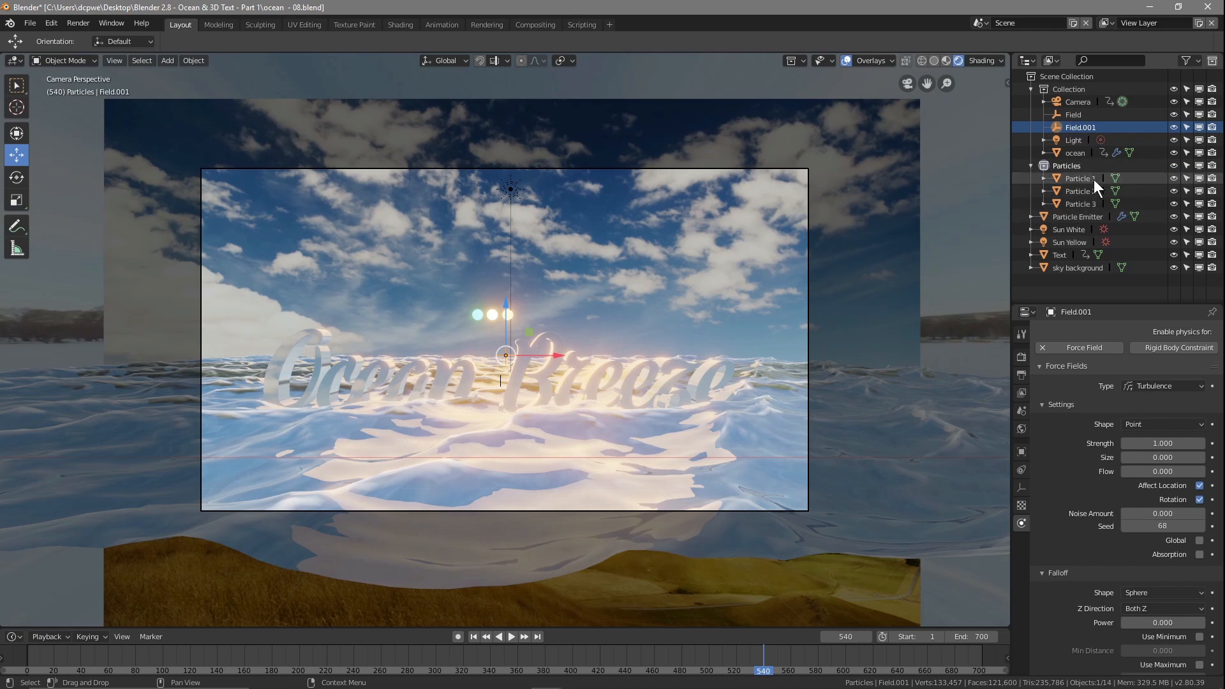
# Step: Rename the wind force field to Field Wind and the turbulence force field to Field Tur
pyautogui.click(1076, 116)
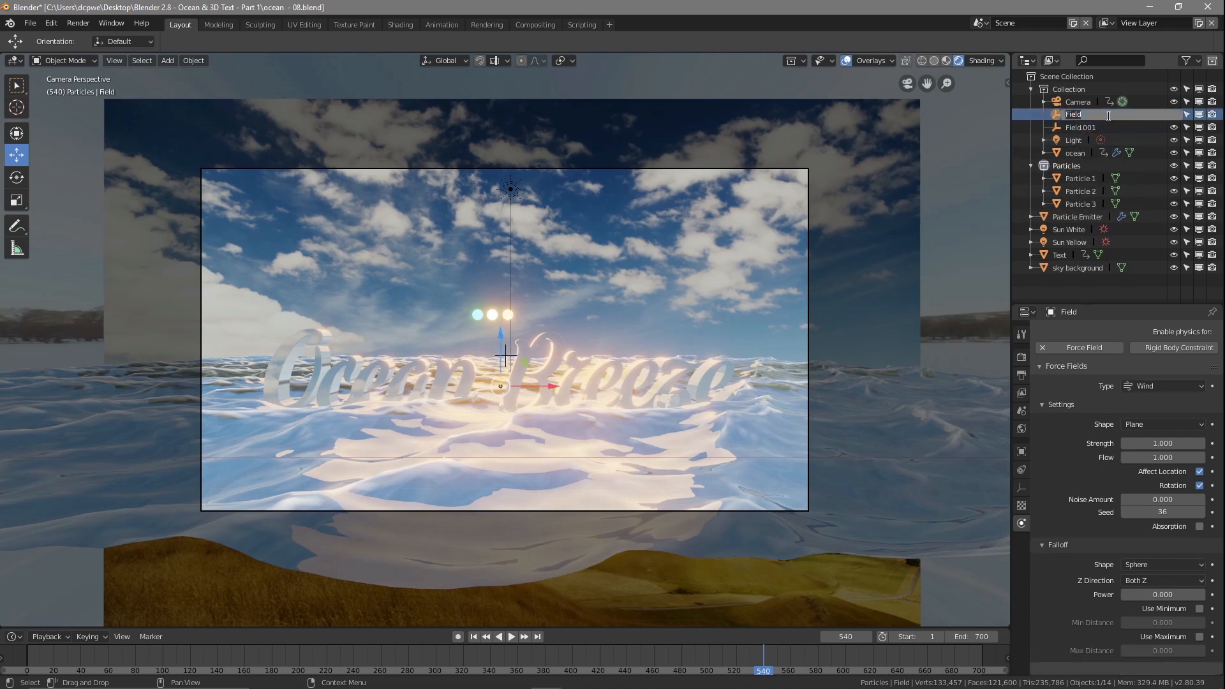
pyautogui.write('Wind')
pyautogui.doubleClick(1086, 126)
pyautogui.write('Field Tur')
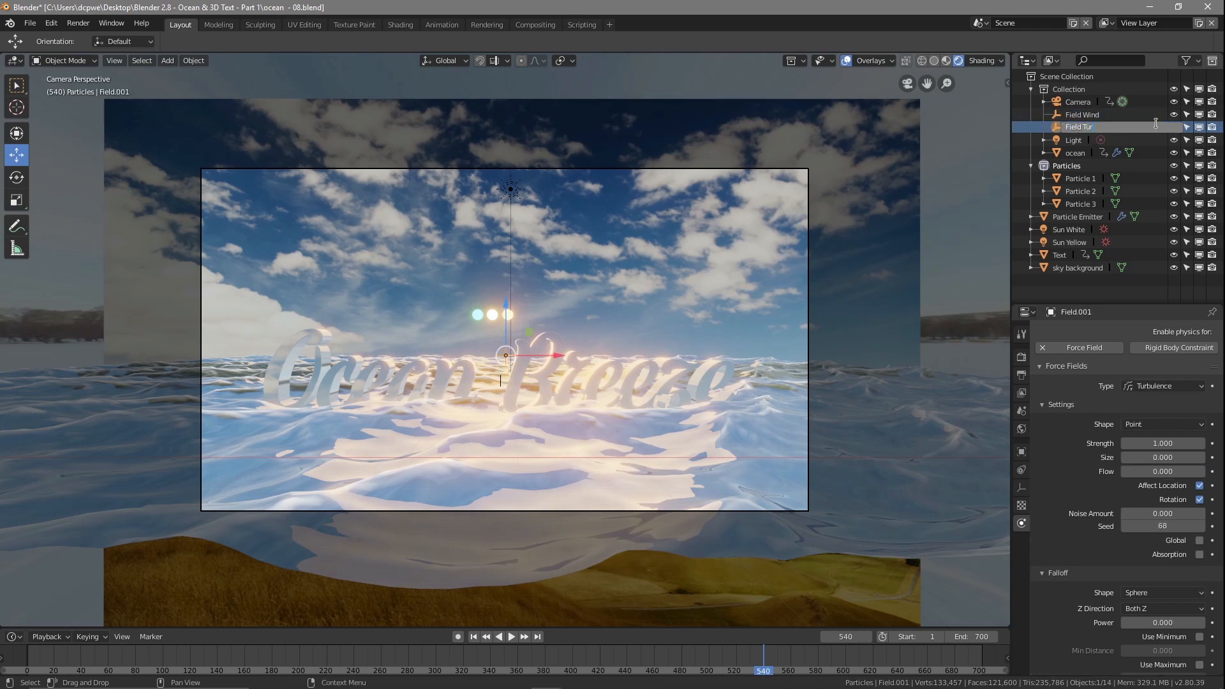
pyautogui.press('Return')
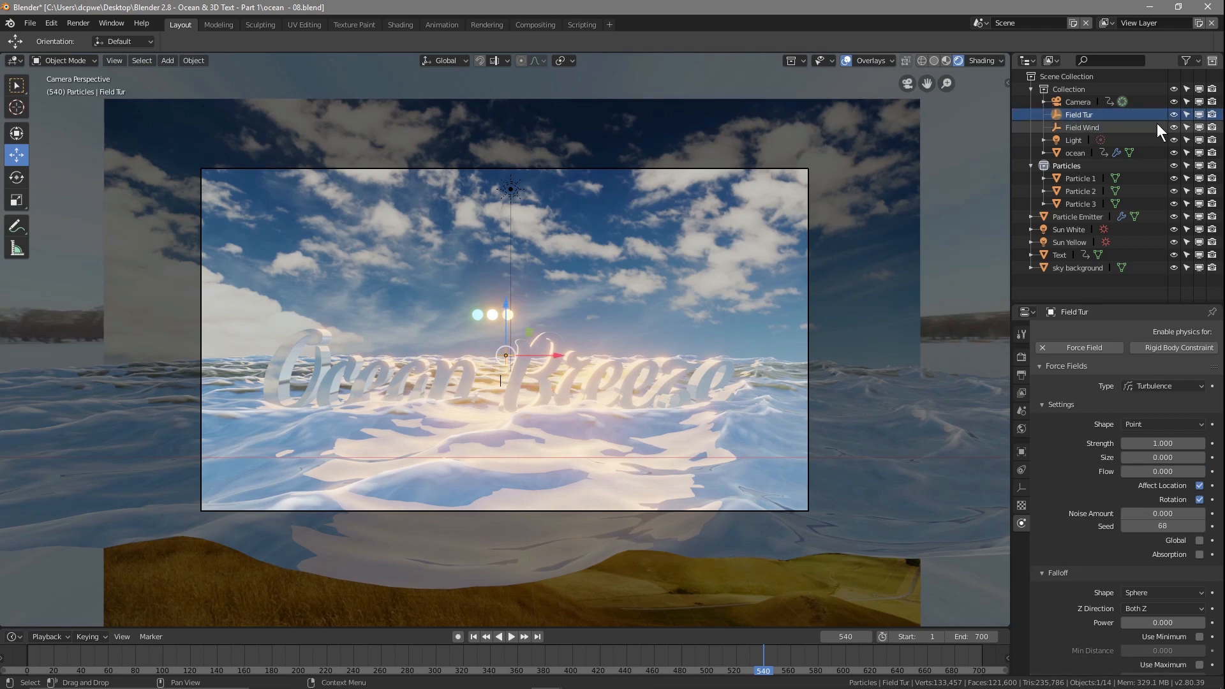
# Step: Set the strength of the turbulence field to 2
pyautogui.click(1083, 128)
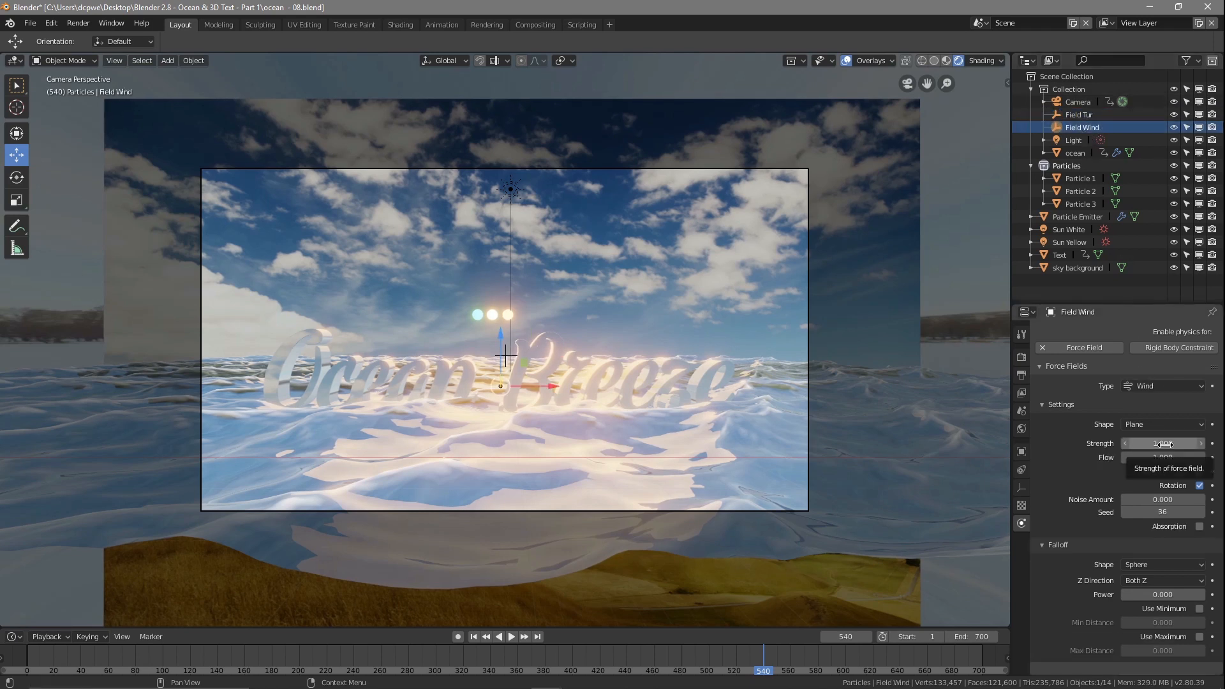
pyautogui.click(1088, 113)
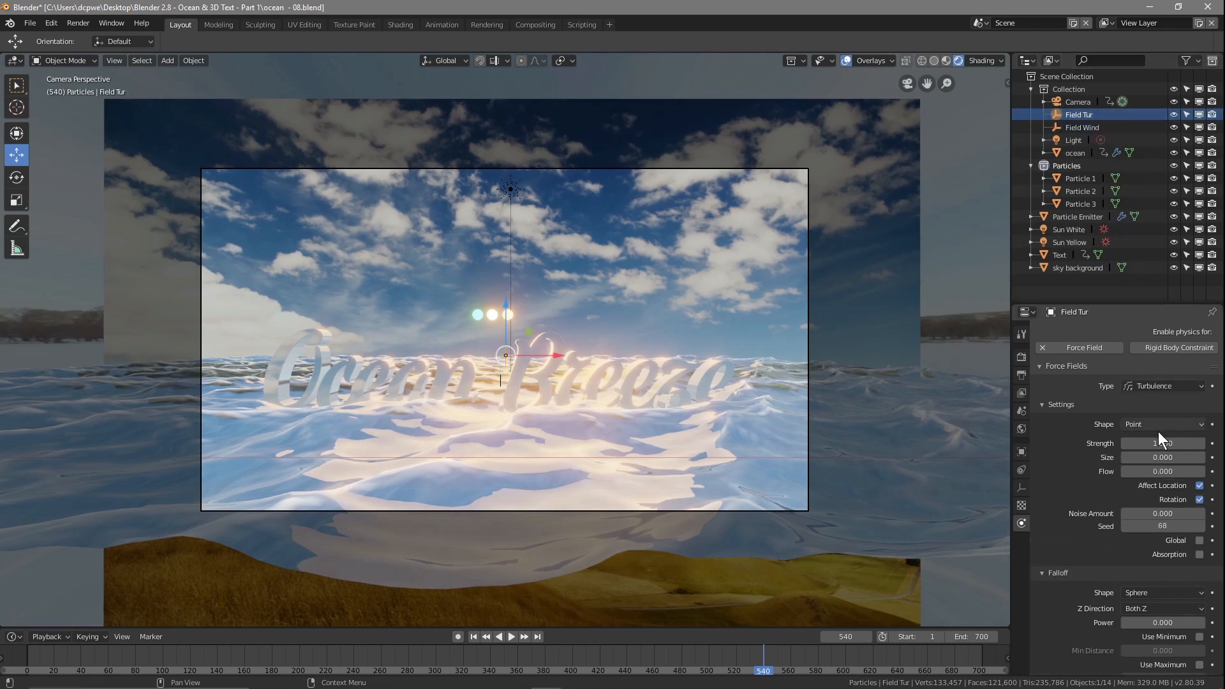
pyautogui.click(1163, 447)
pyautogui.write('2')
pyautogui.press('Return')
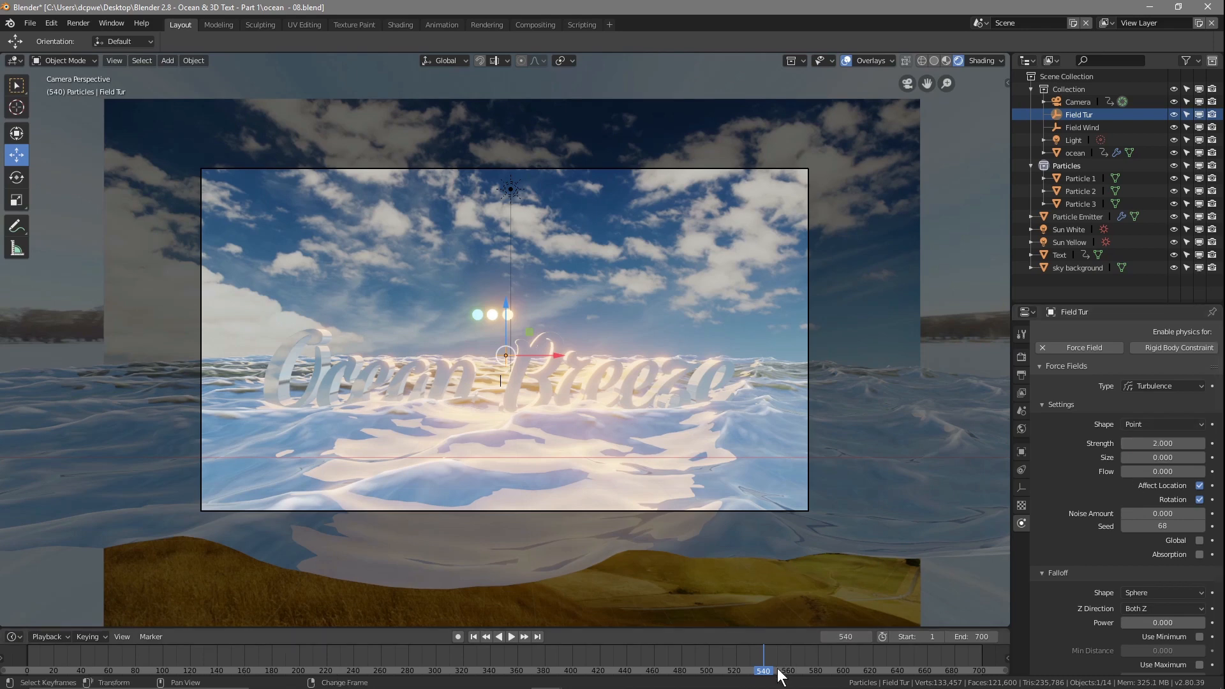
# Step: Play the animation from frame 540 and stop at frame 609 to check the particles in the camera view
pyautogui.press('space')
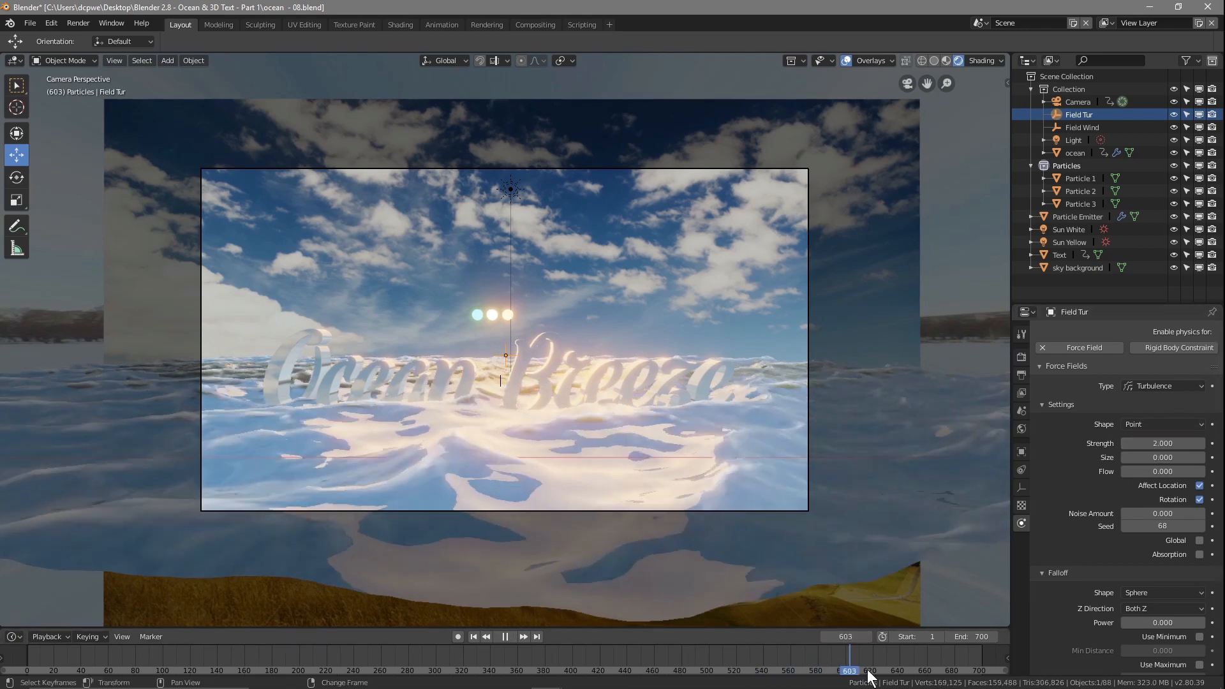
pyautogui.moveTo(949, 673); pyautogui.dragTo(858, 672, button='right')
pyautogui.press('space')
pyautogui.scroll(-3, 572, 495)
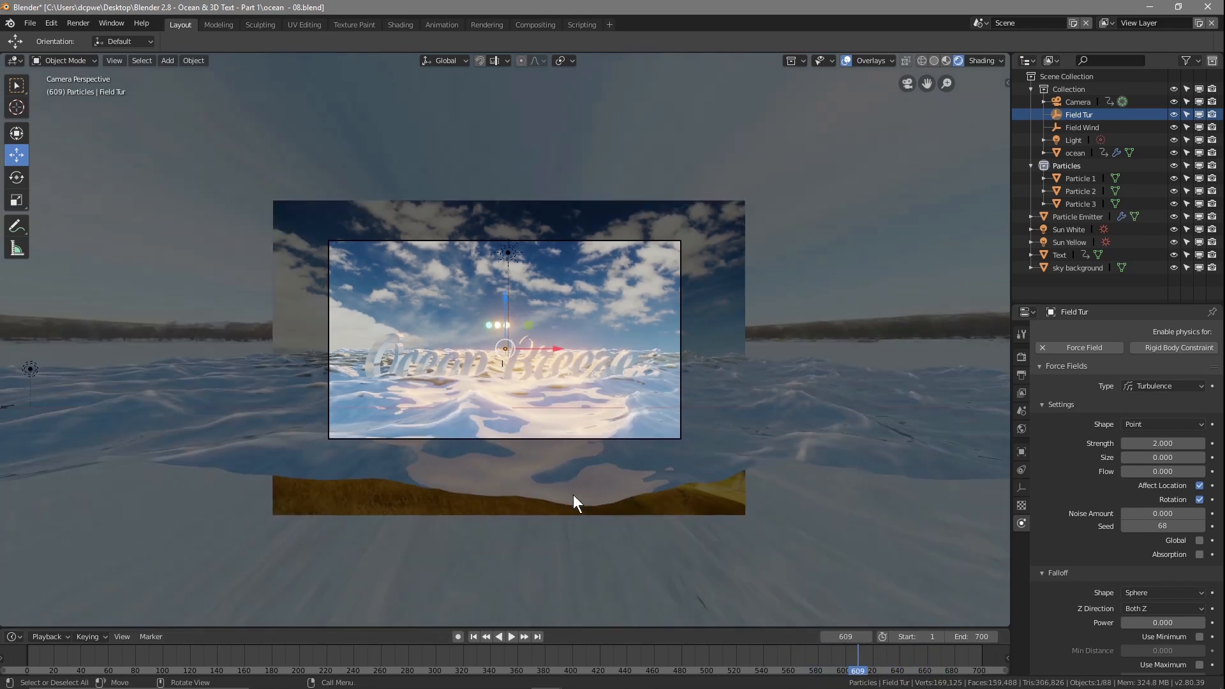
pyautogui.scroll(1, 573, 495)
pyautogui.scroll(2, 572, 495)
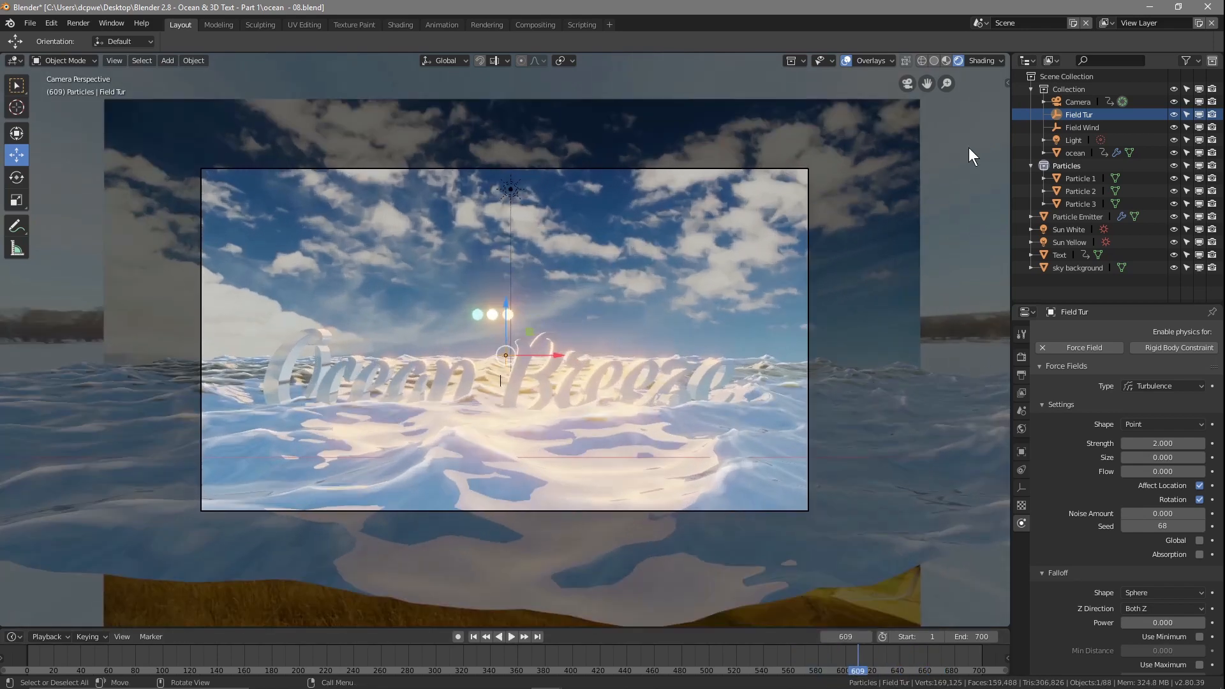
# Step: Switch the viewport to wireframe shading and examine the particles below the ocean surface from outside the camera, stopping at frame 617
pyautogui.click(934, 61)
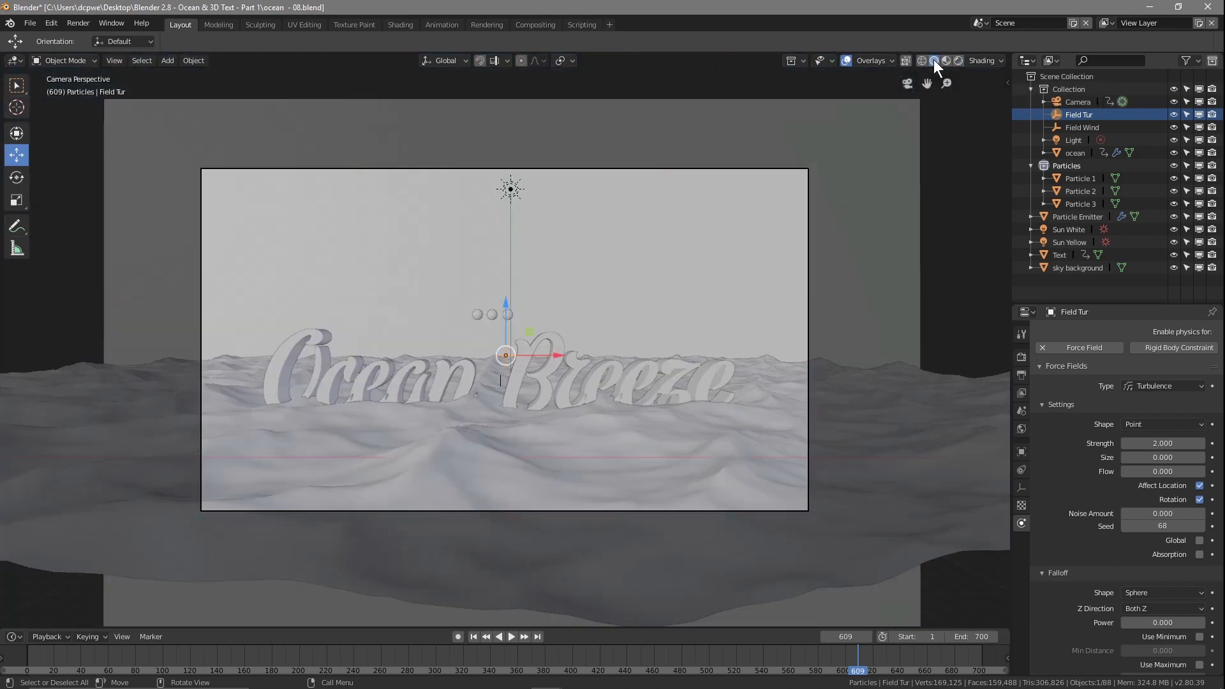
pyautogui.click(984, 61)
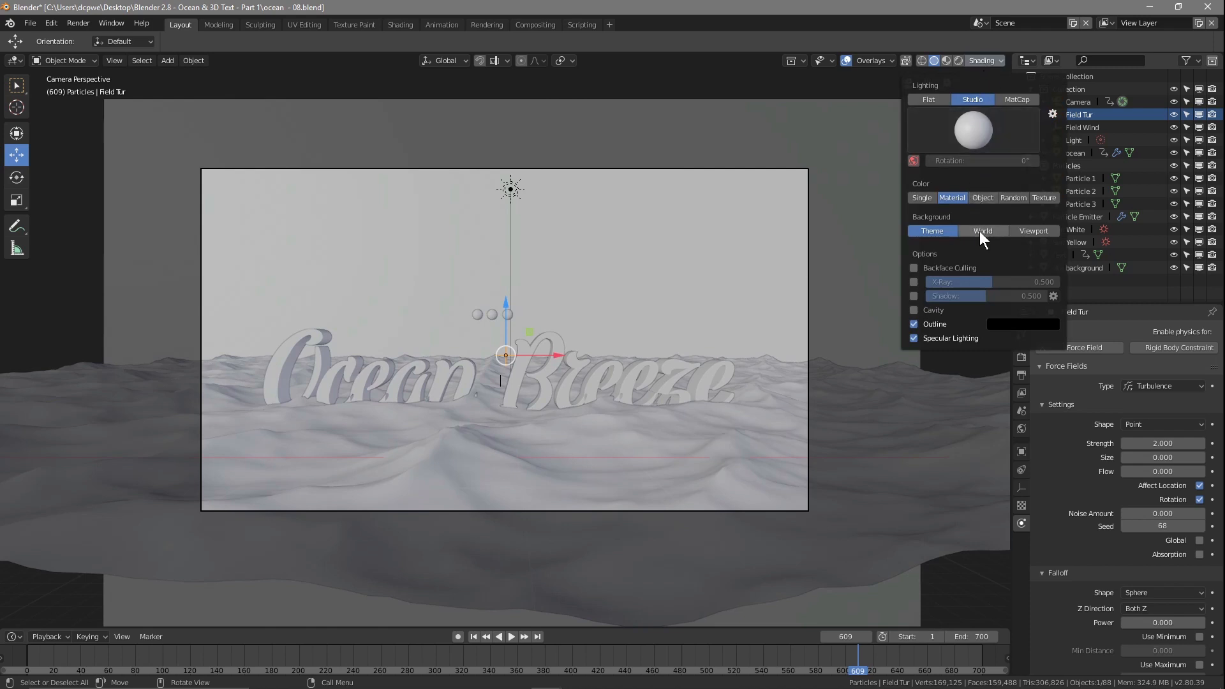
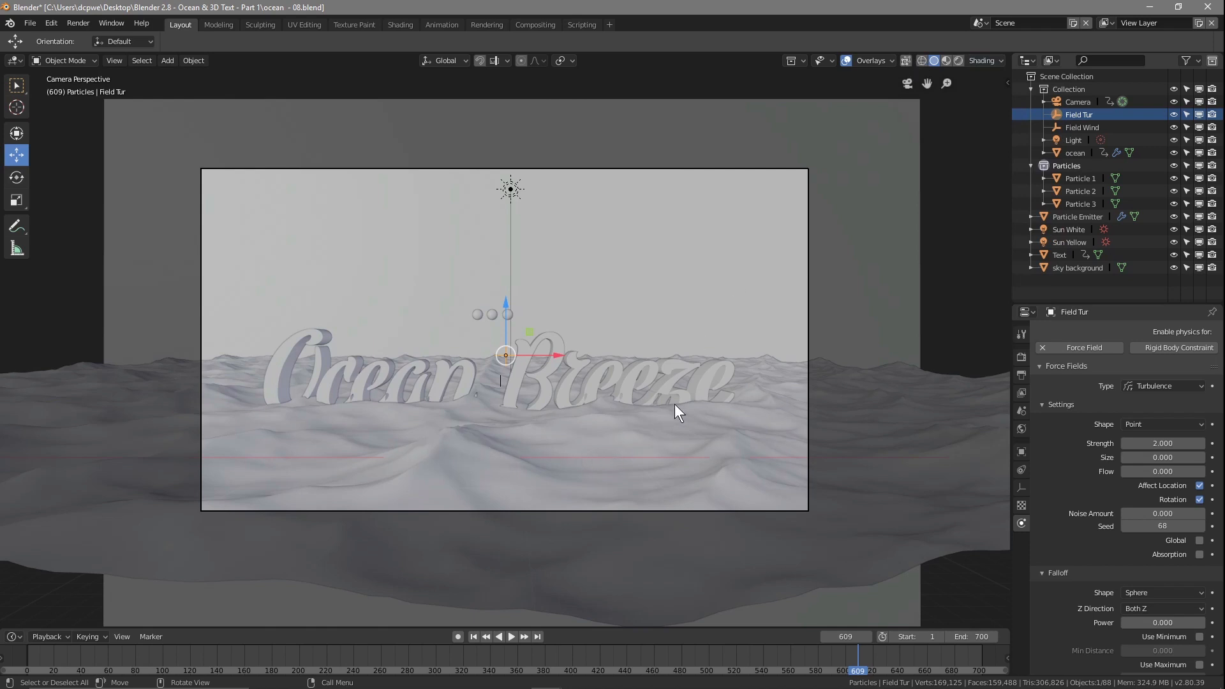
pyautogui.click(920, 59)
pyautogui.moveTo(503, 394); pyautogui.dragTo(504, 451, button='middle')
pyautogui.moveTo(380, 473); pyautogui.dragTo(283, 435, button='middle')
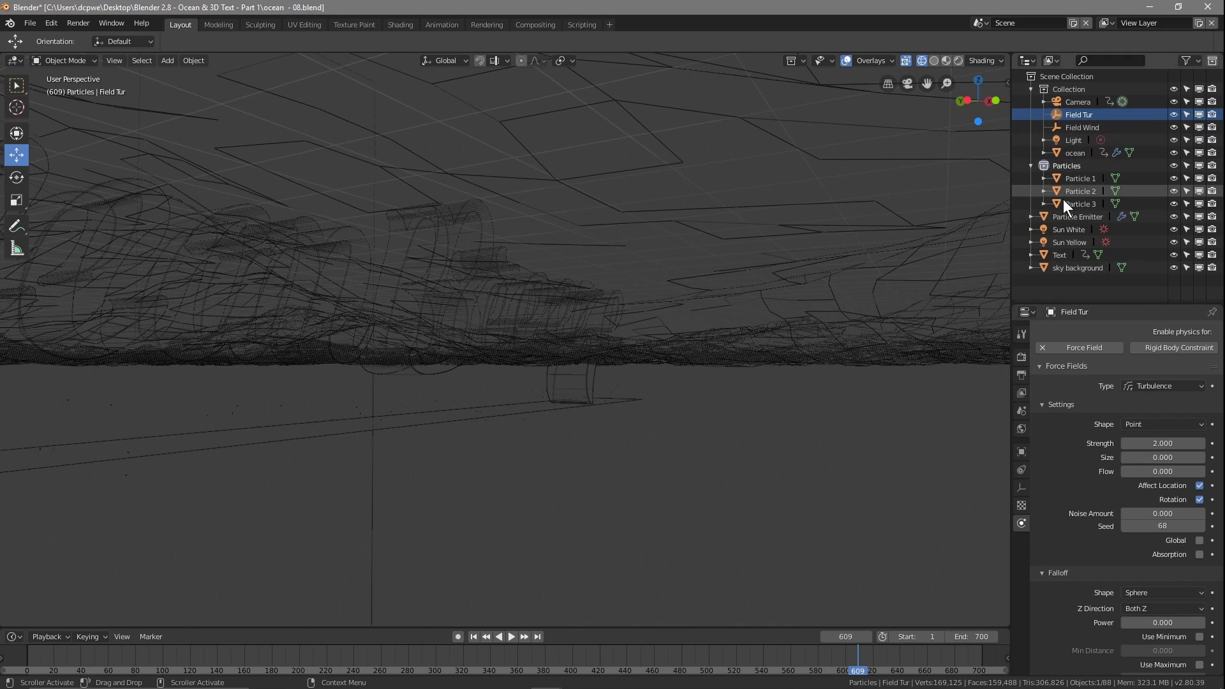
pyautogui.press('space')
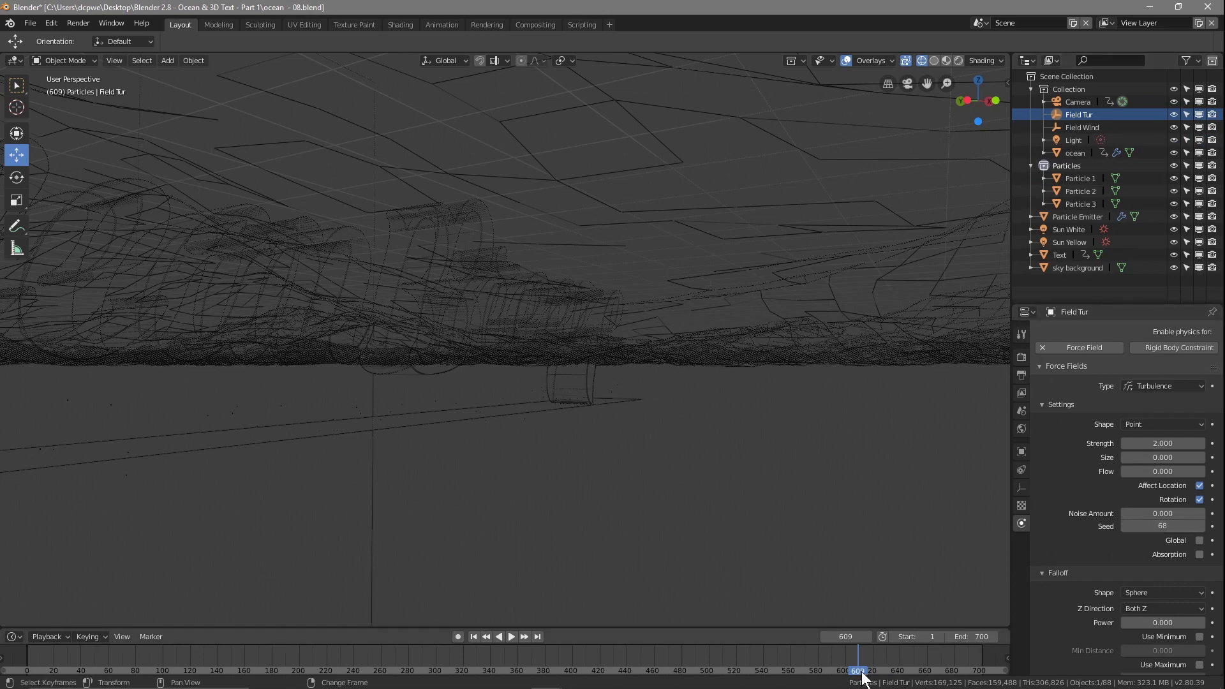
pyautogui.moveTo(915, 667); pyautogui.dragTo(868, 659)
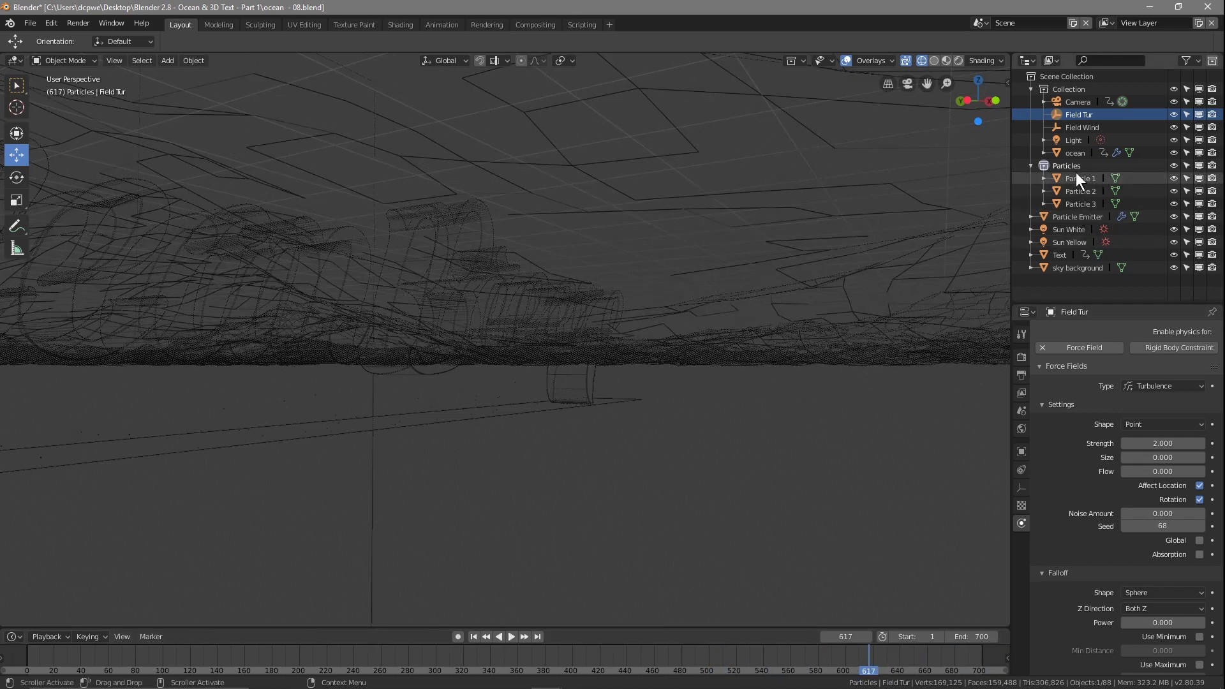
# Step: Set the Particle Emitter's render scale to 0.5 and its scale randomness to 1
pyautogui.click(1078, 217)
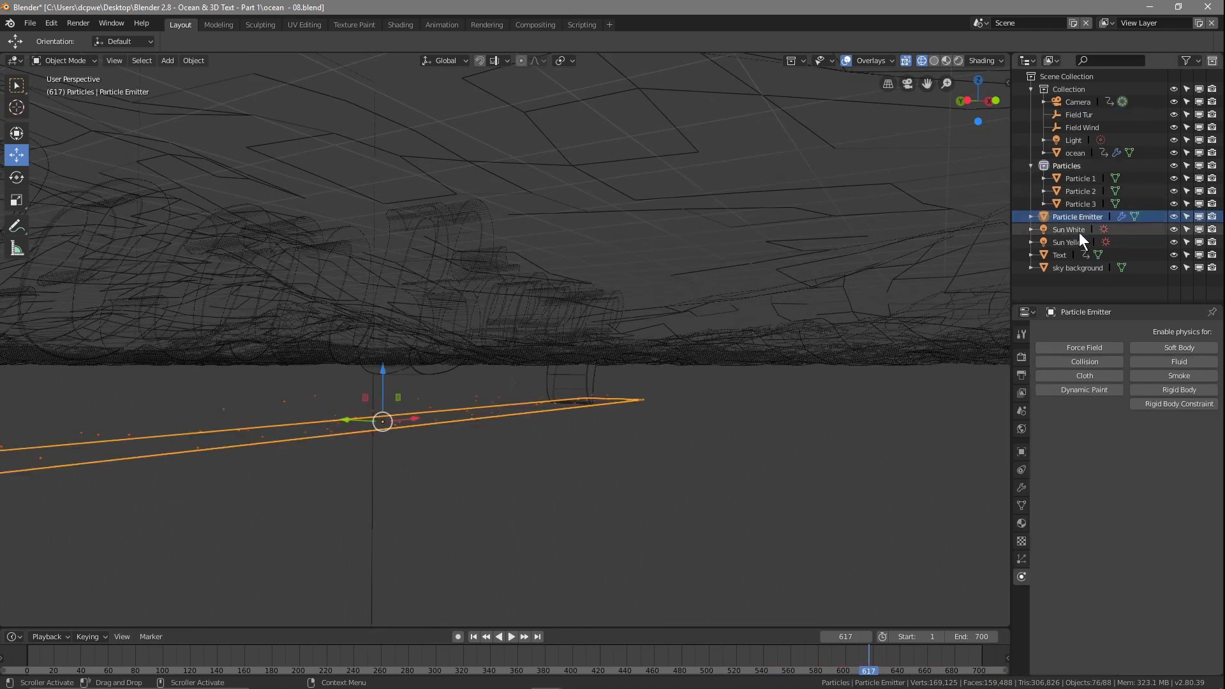
pyautogui.click(1023, 558)
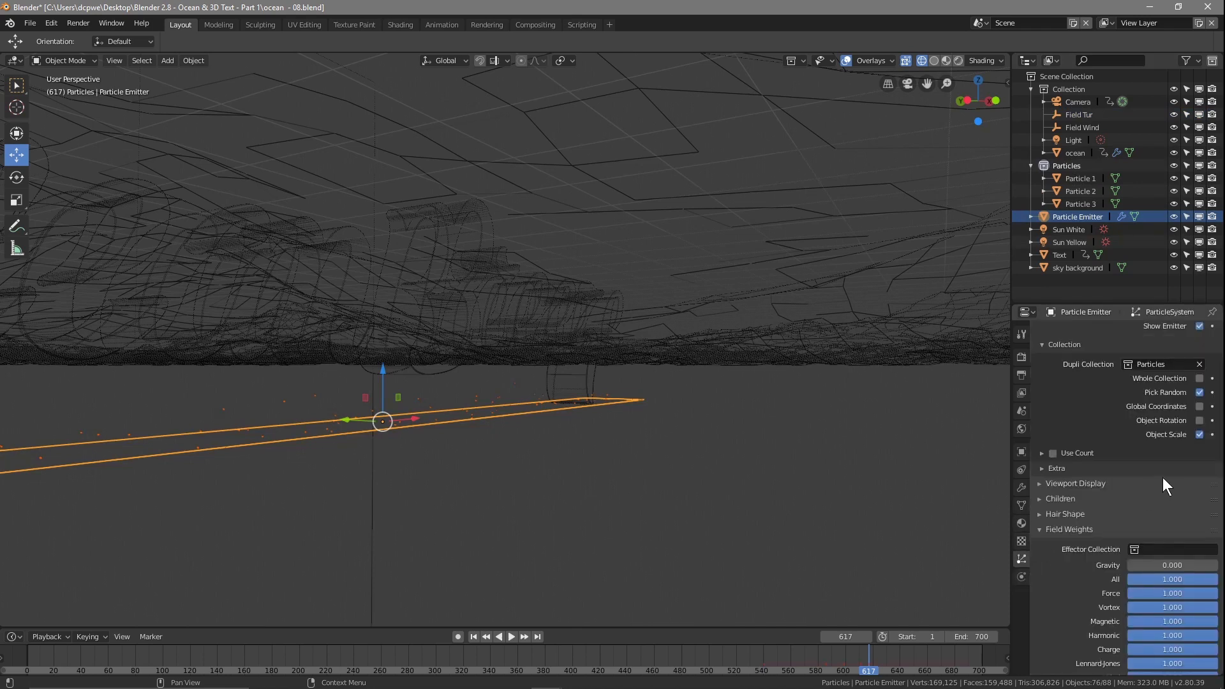
pyautogui.scroll(8, 1143, 467)
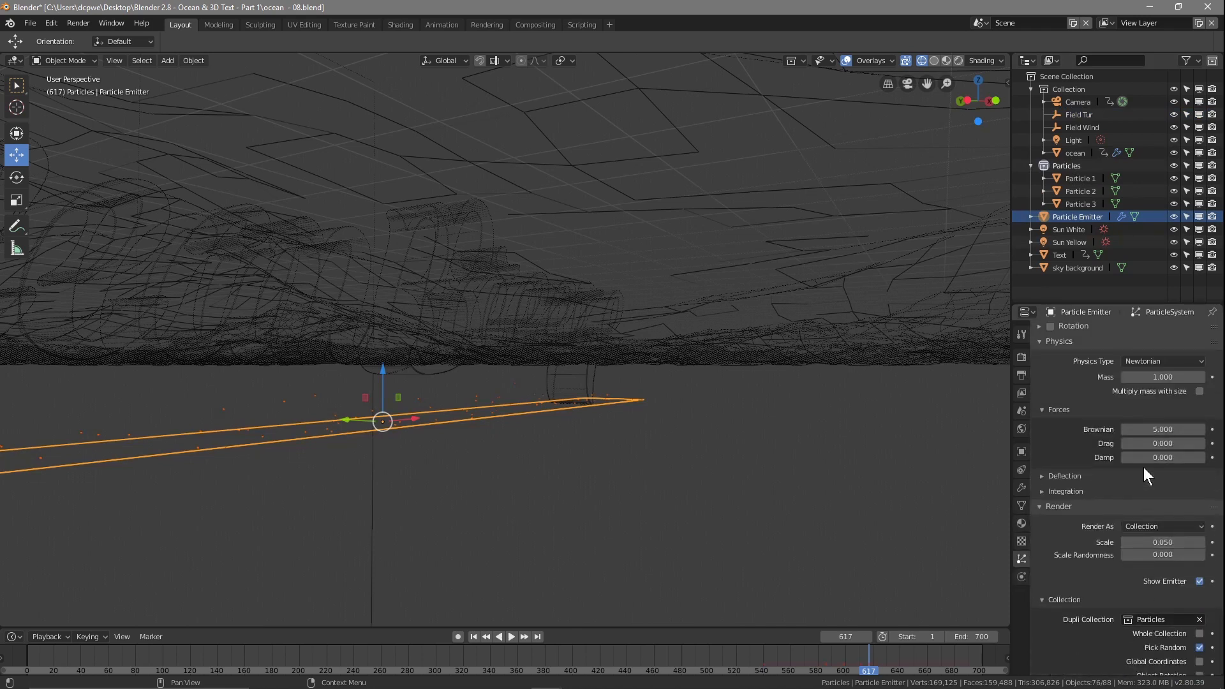
pyautogui.scroll(3, 1143, 467)
pyautogui.scroll(-4, 1143, 468)
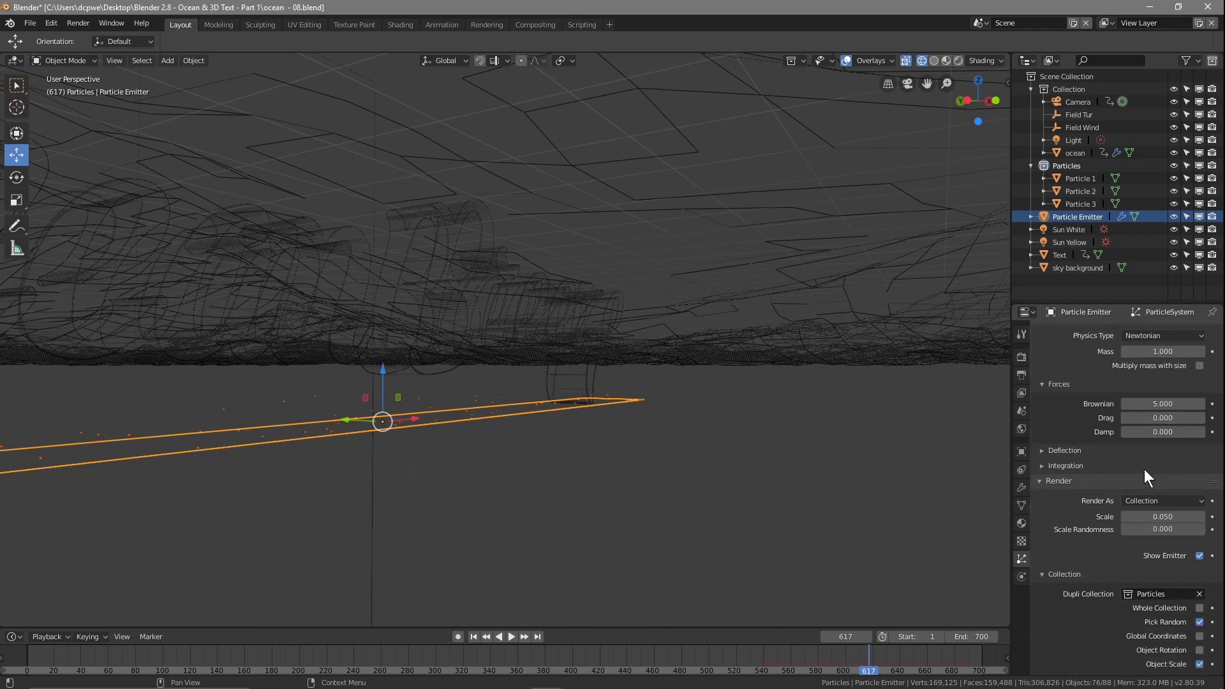
pyautogui.moveTo(1156, 516); pyautogui.dragTo(1186, 516)
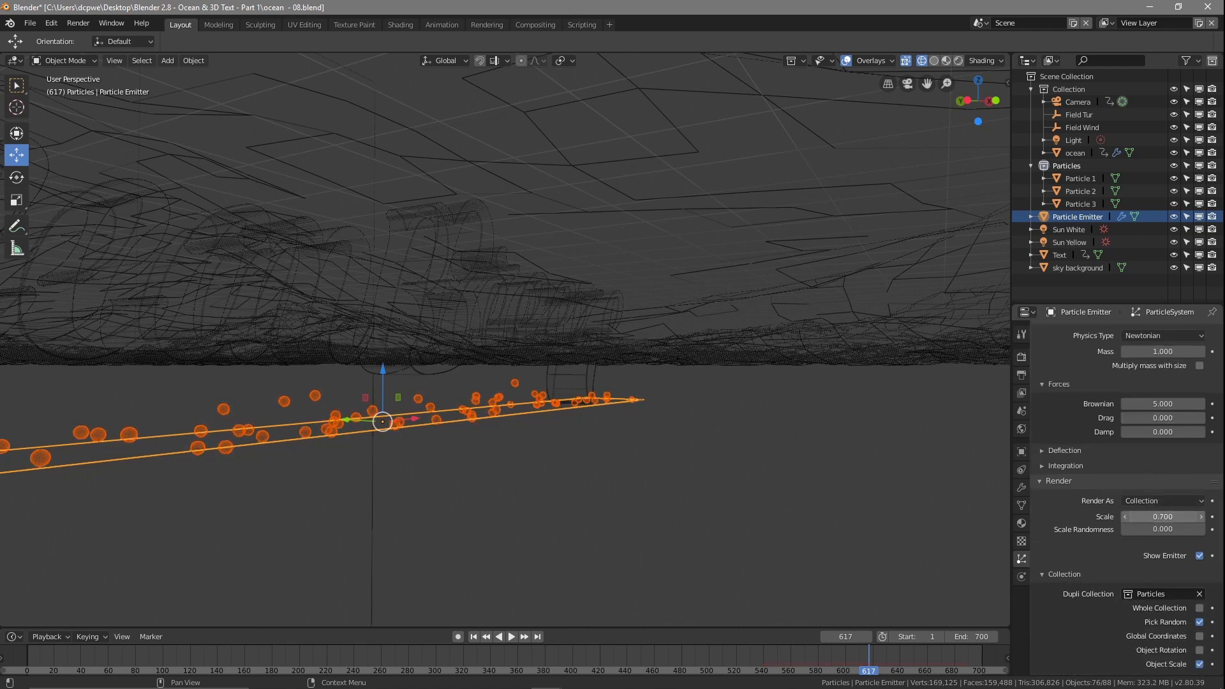
pyautogui.moveTo(1162, 529); pyautogui.dragTo(1192, 516)
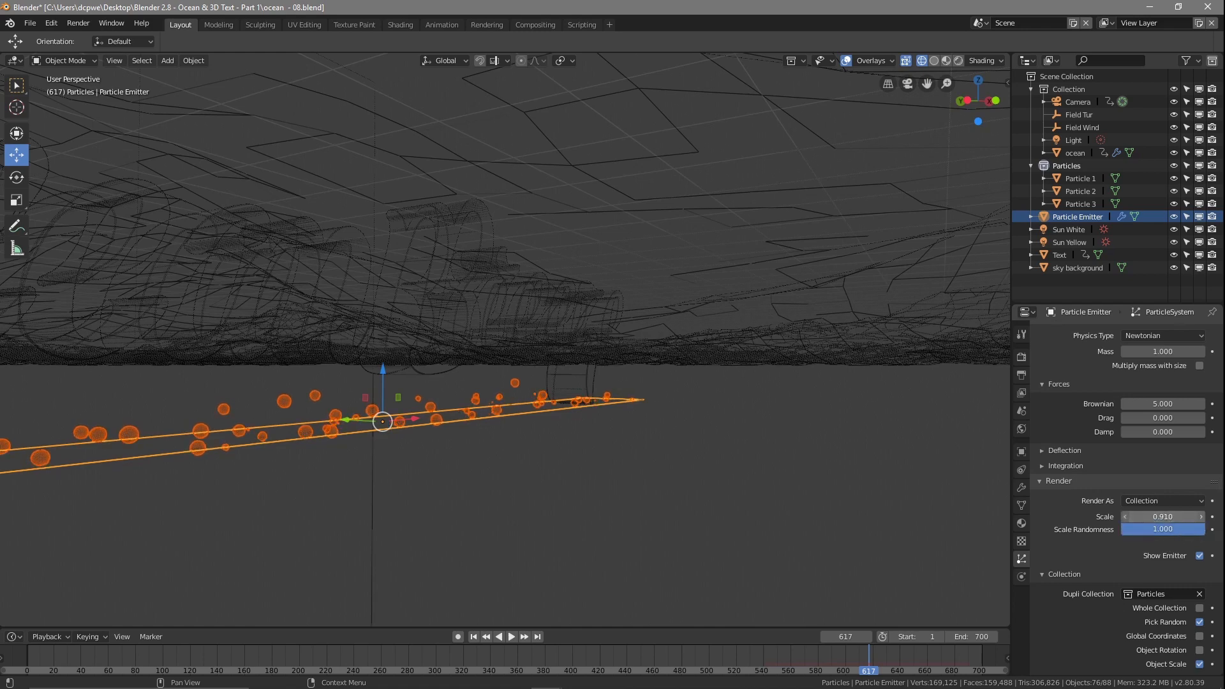
pyautogui.click(1191, 516)
pyautogui.press('Return')
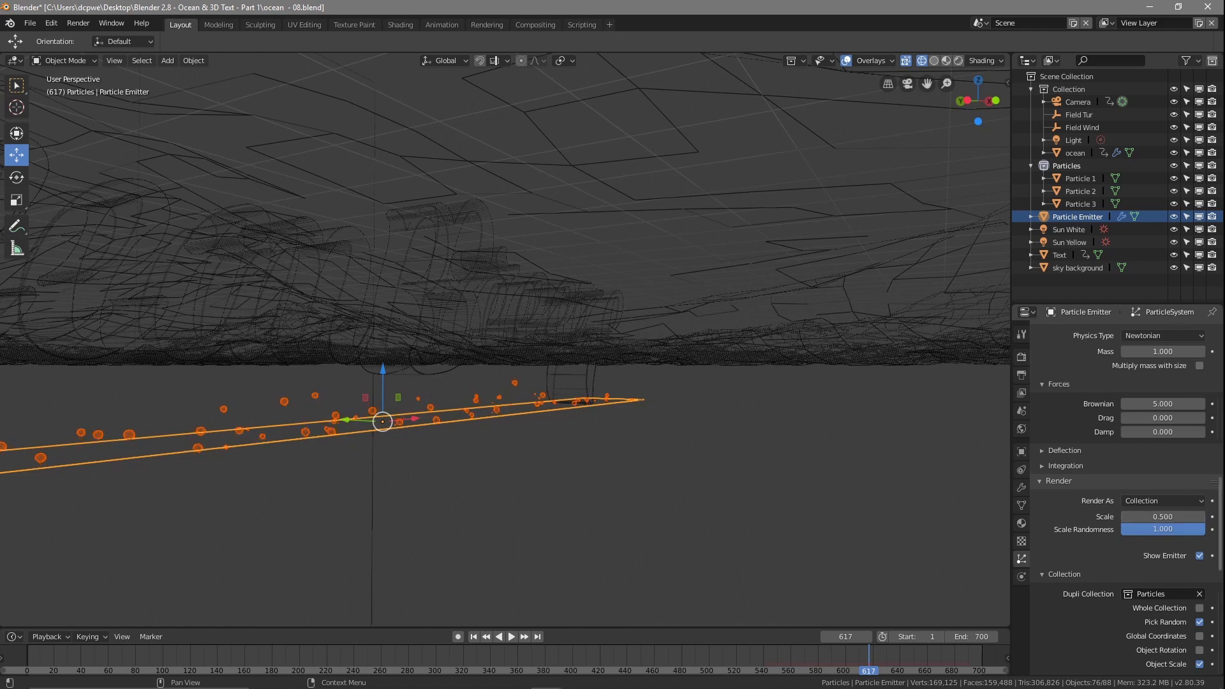
# Step: Move to frame 658 and set the lifetime of the Particle Emitter's particles to 150
pyautogui.moveTo(873, 667); pyautogui.dragTo(925, 670, button='right')
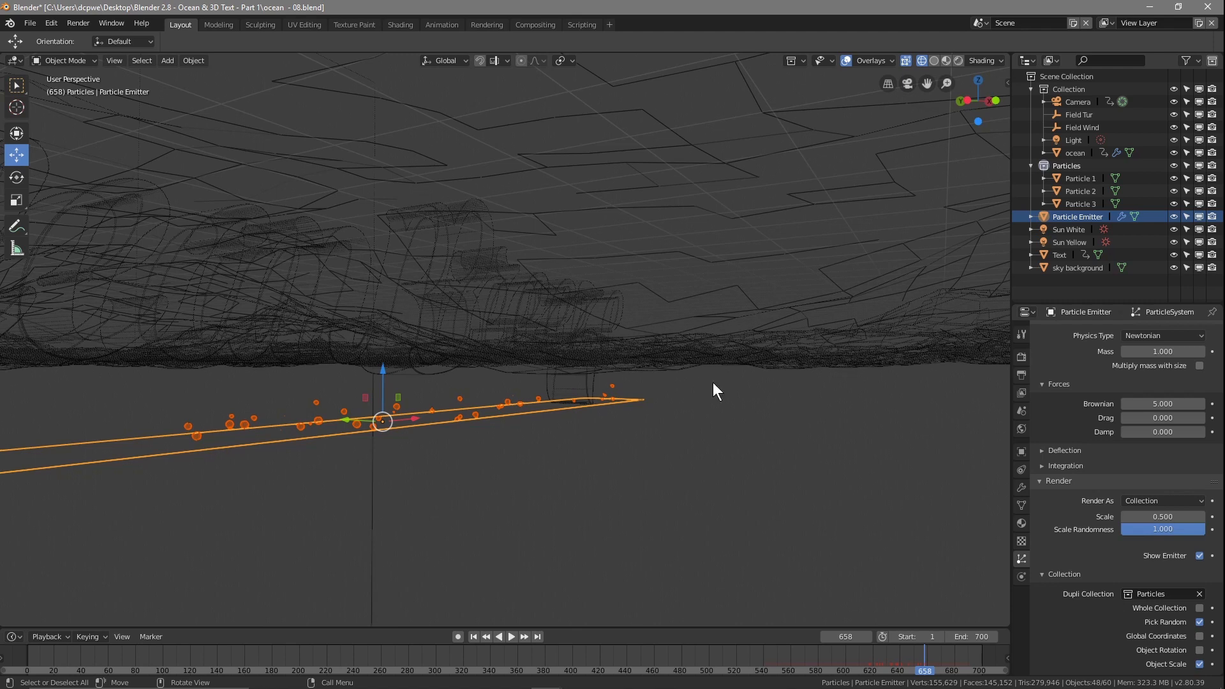
pyautogui.scroll(10, 1142, 408)
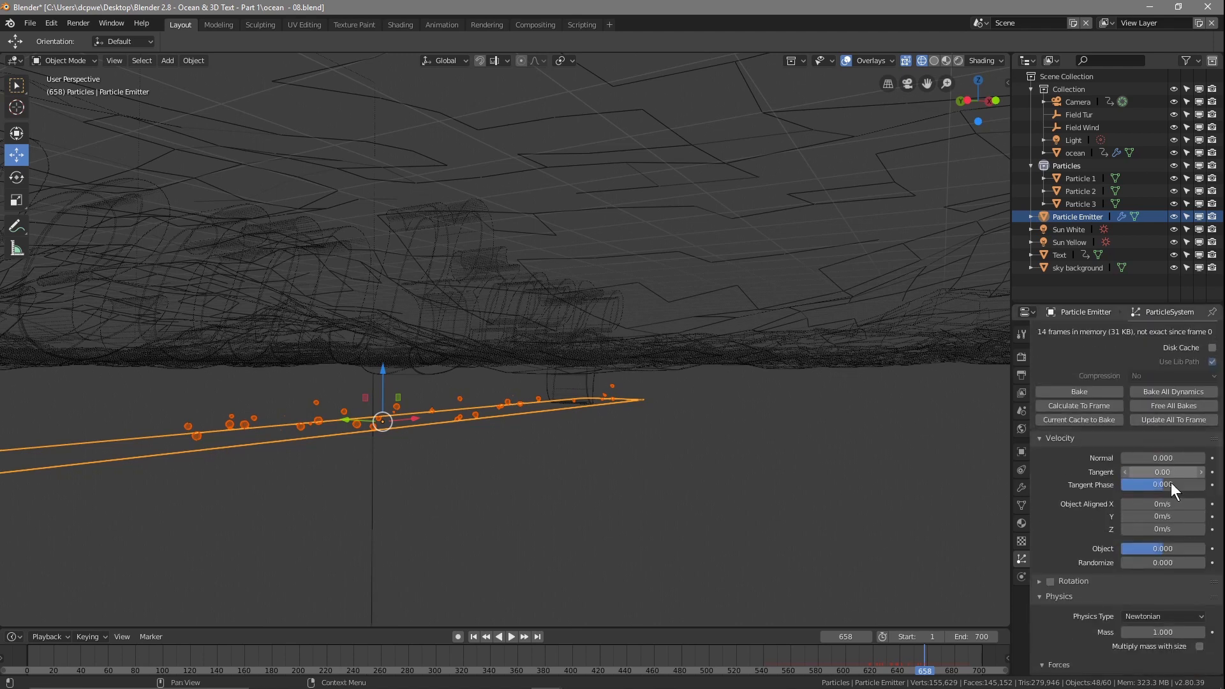
pyautogui.scroll(10, 1157, 534)
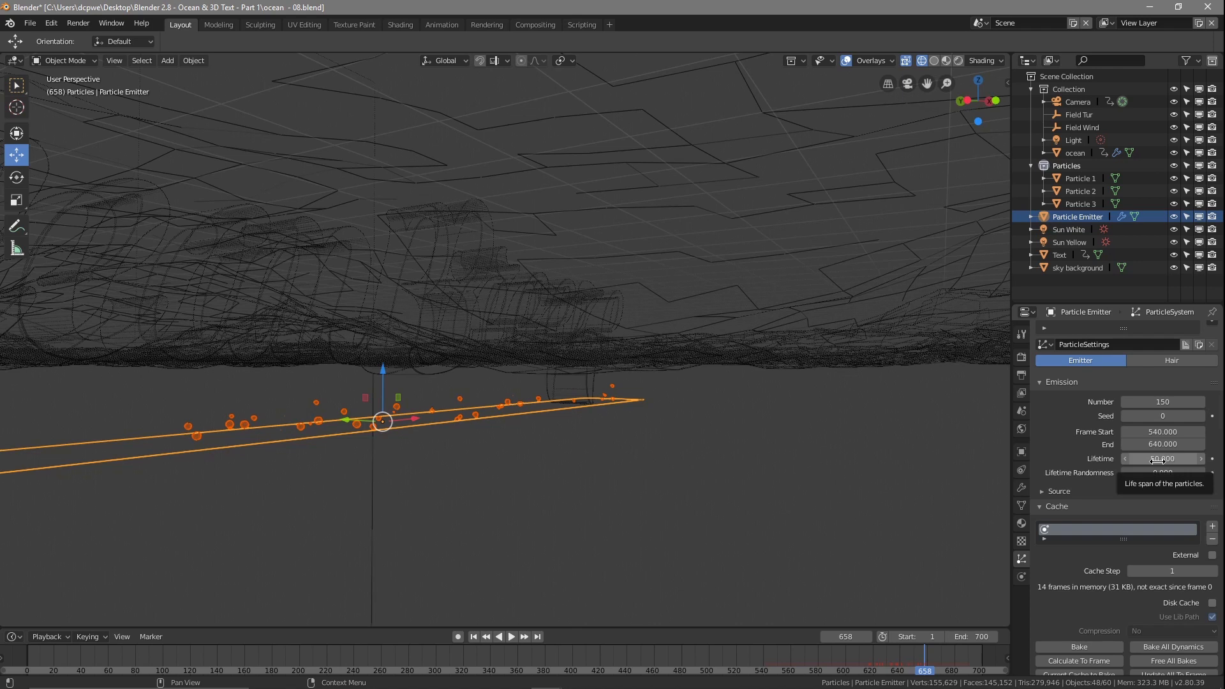
pyautogui.moveTo(1157, 460); pyautogui.dragTo(1169, 460)
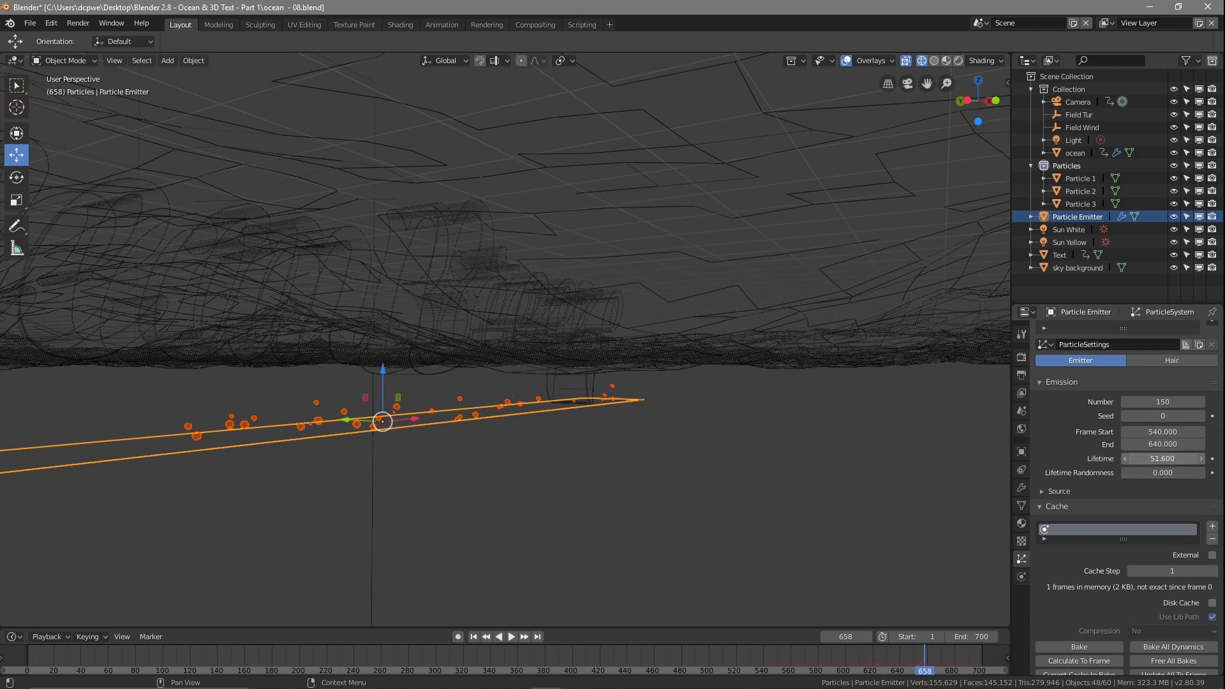
pyautogui.click(1180, 459)
pyautogui.write('150')
pyautogui.press('Return')
# Step: Examine the particles around the wireframe text from outside the camera, replaying the emission and stopping at frame 682
pyautogui.moveTo(920, 667)
pyautogui.mouseDown()
pyautogui.moveTo(775, 660)
pyautogui.moveTo(873, 674)
pyautogui.moveTo(901, 650)
pyautogui.moveTo(997, 652)
pyautogui.moveTo(20, 663)
pyautogui.moveTo(936, 648)
pyautogui.moveTo(832, 646)
pyautogui.moveTo(924, 660)
pyautogui.mouseUp()
pyautogui.moveTo(510, 455); pyautogui.dragTo(415, 461, button='middle')
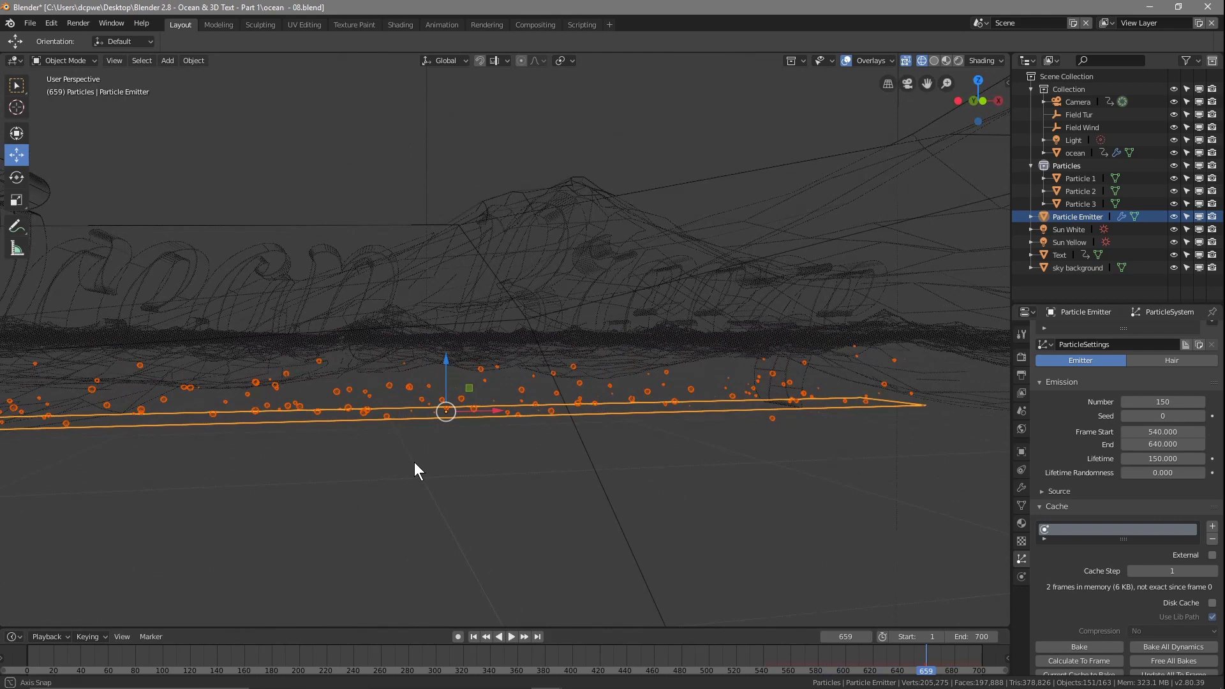
pyautogui.scroll(-8, 415, 462)
pyautogui.moveTo(924, 669); pyautogui.dragTo(758, 670)
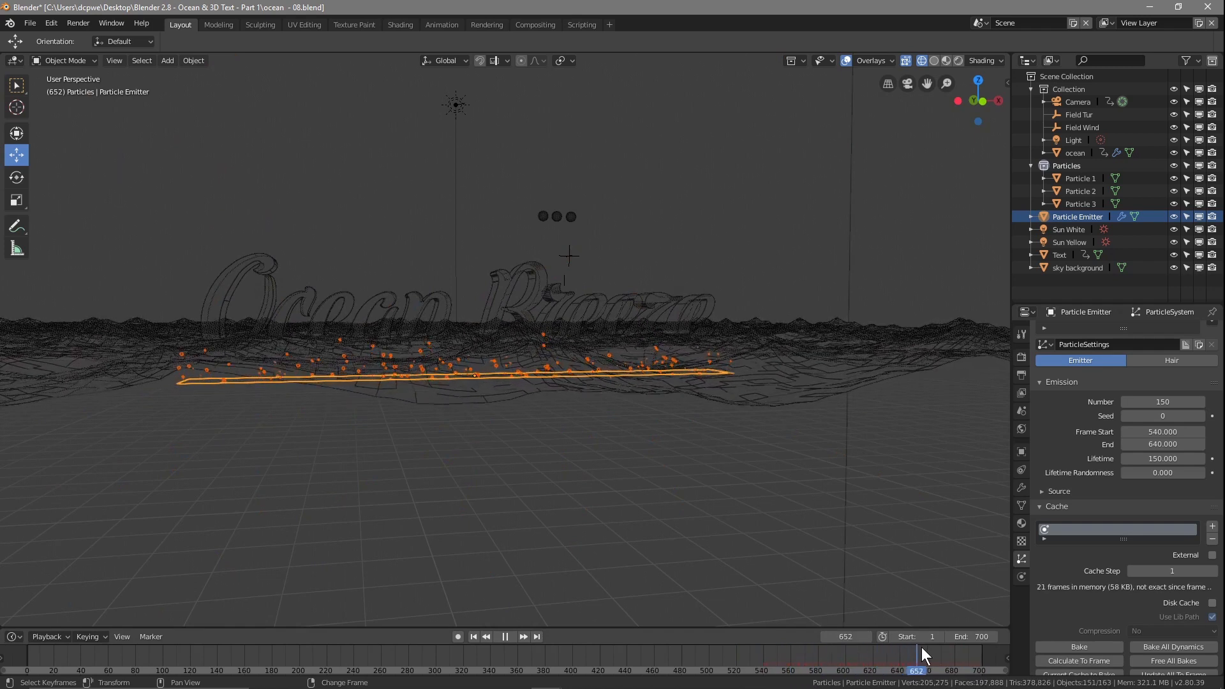
pyautogui.press('space')
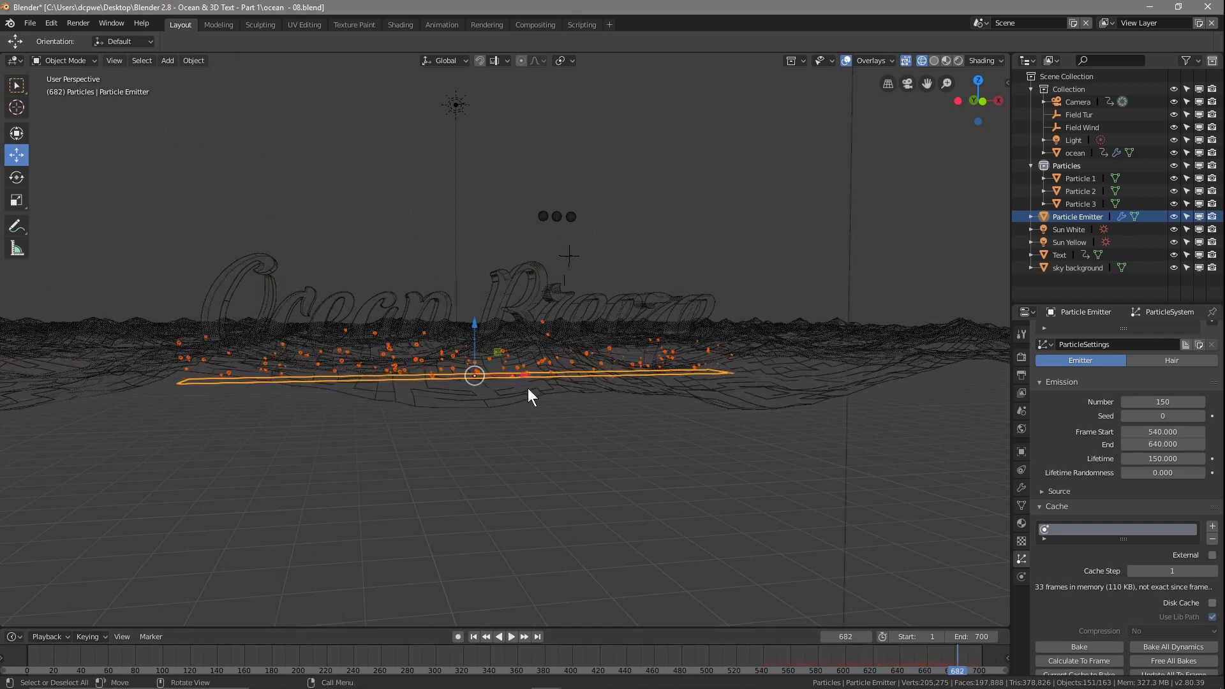
# Step: Switch to rendered shading in the camera view, hide the overlays and fit the camera frame to the viewport
pyautogui.click(958, 60)
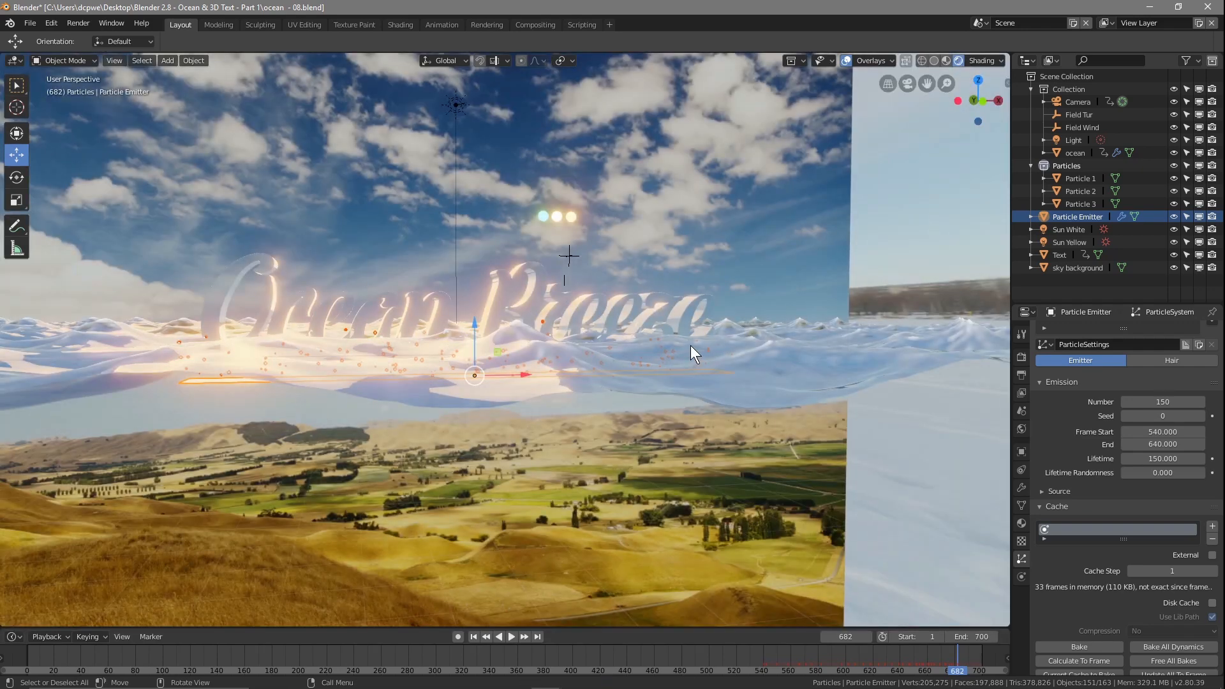
pyautogui.press('KP_0')
pyautogui.click(848, 57)
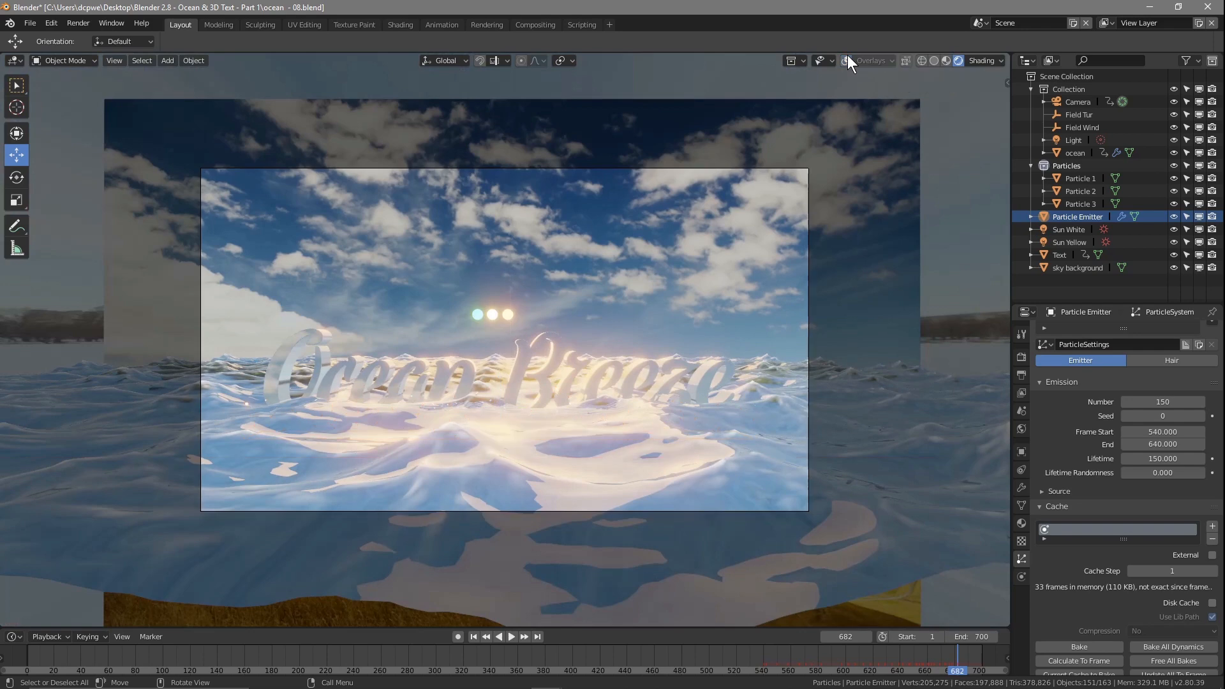
pyautogui.press('Home')
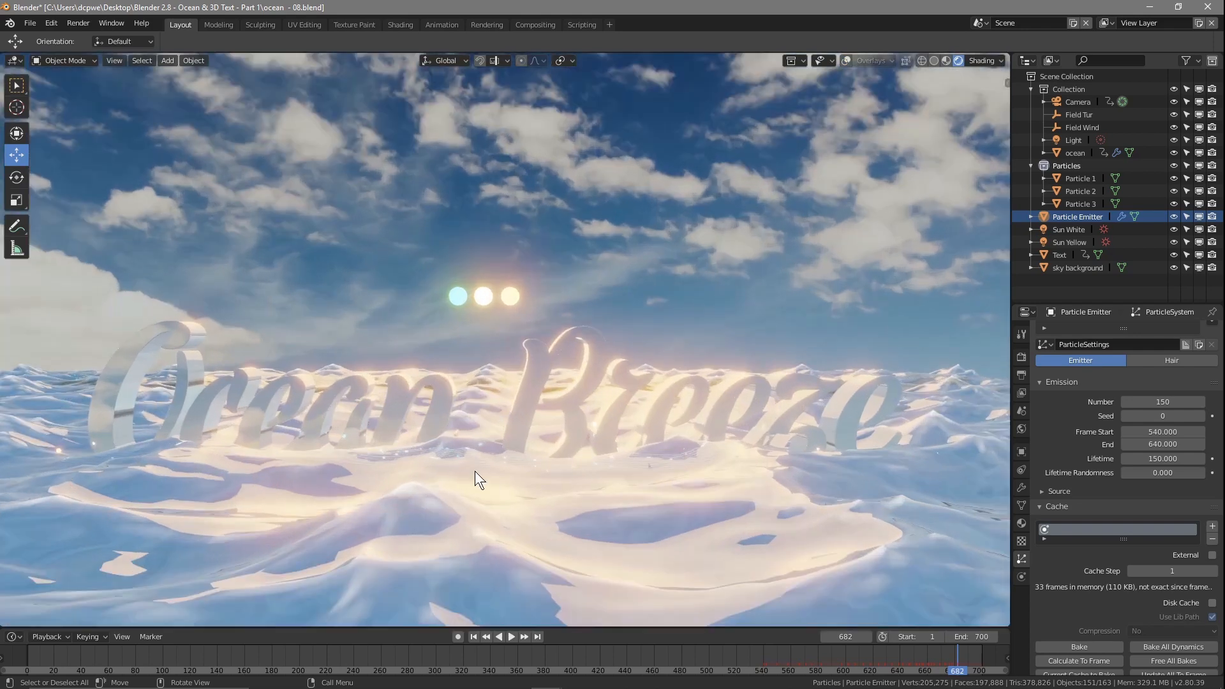
# Step: Replay the particle emission in the rendered camera view and stop at frame 679
pyautogui.moveTo(950, 669); pyautogui.dragTo(820, 664)
pyautogui.press('space')
pyautogui.moveTo(931, 669); pyautogui.dragTo(955, 678)
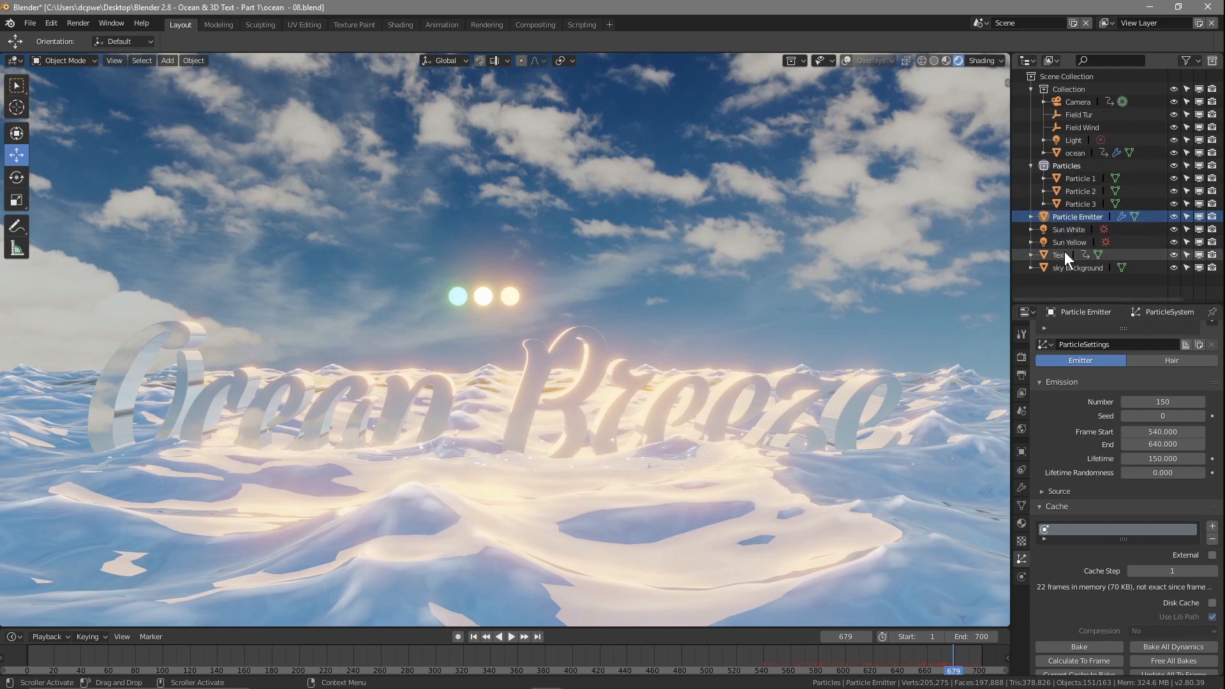
# Step: Set the strength of the Field Wind force field to 2 and move to frame 666 to check the particles
pyautogui.click(1075, 129)
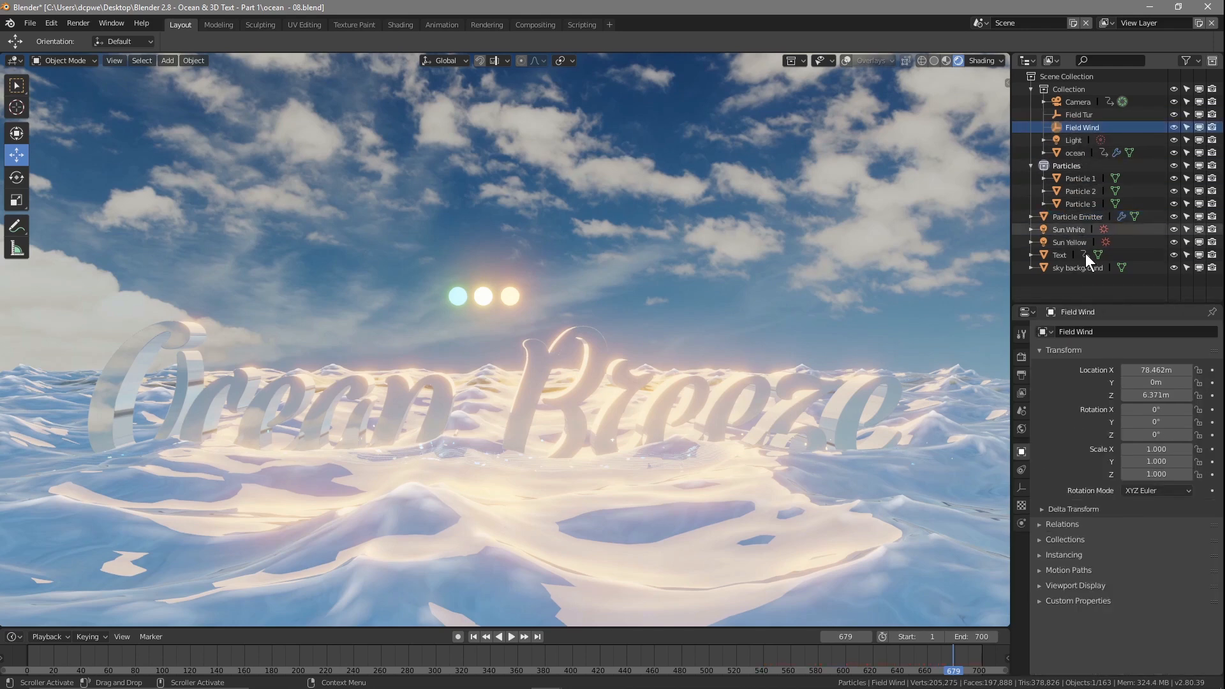
pyautogui.click(1021, 523)
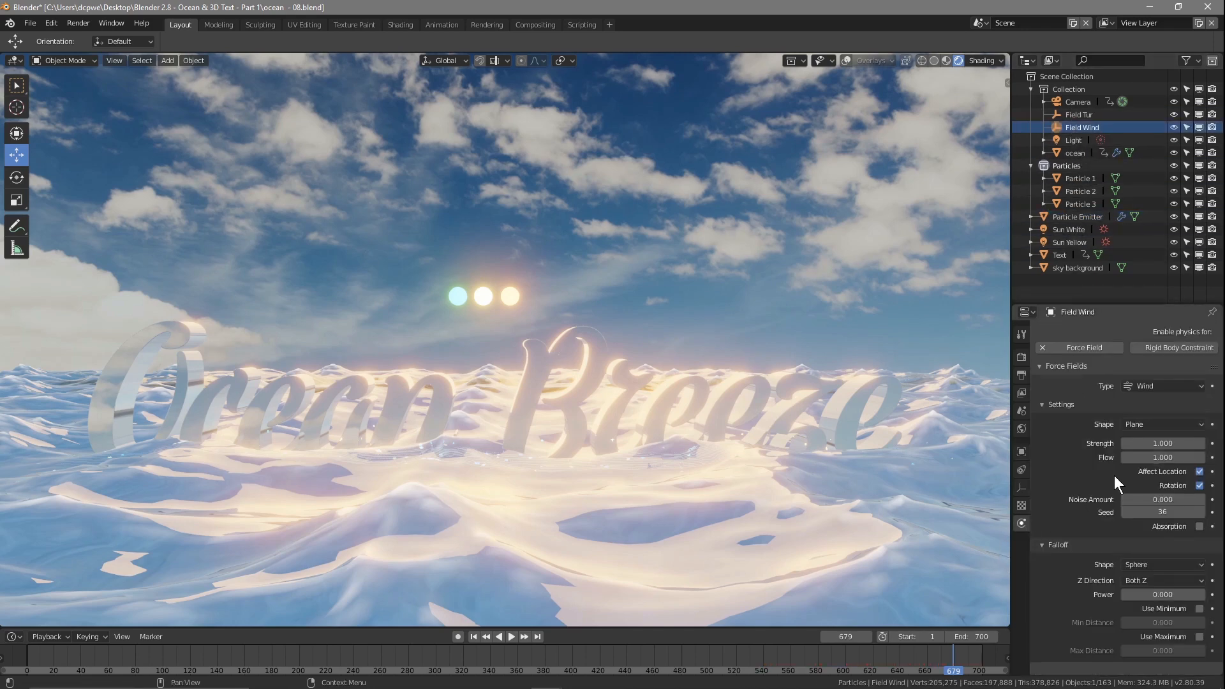
pyautogui.click(1158, 443)
pyautogui.write('2')
pyautogui.press('Return')
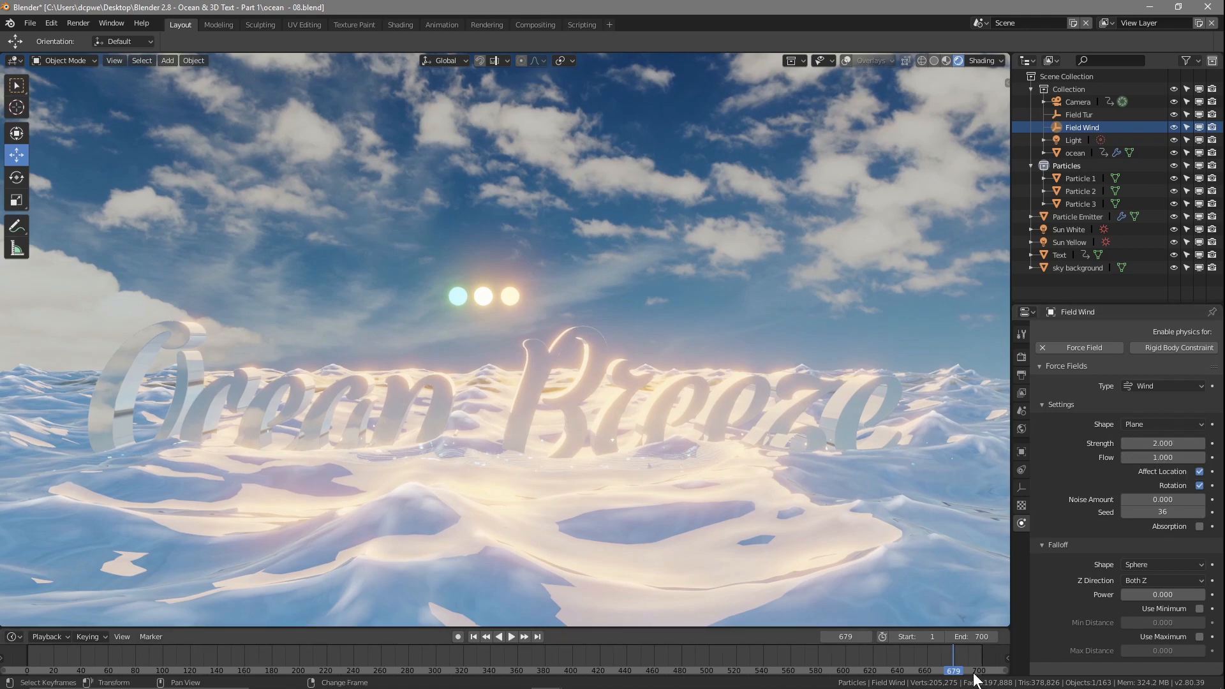
pyautogui.moveTo(954, 667)
pyautogui.mouseDown()
pyautogui.moveTo(694, 659)
pyautogui.moveTo(759, 670)
pyautogui.moveTo(858, 667)
pyautogui.moveTo(890, 648)
pyautogui.moveTo(997, 653)
pyautogui.moveTo(913, 655)
pyautogui.moveTo(993, 664)
pyautogui.moveTo(935, 661)
pyautogui.mouseUp()
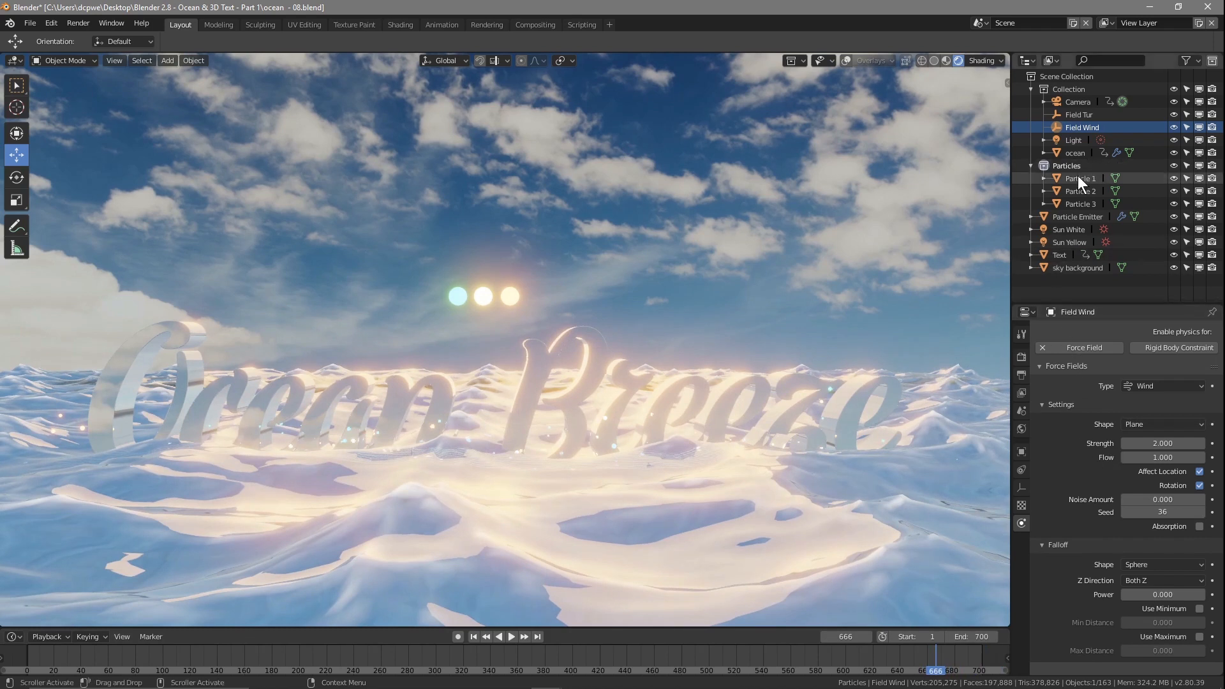
# Step: Set the Particle Emitter's number of particles to 300
pyautogui.click(1073, 218)
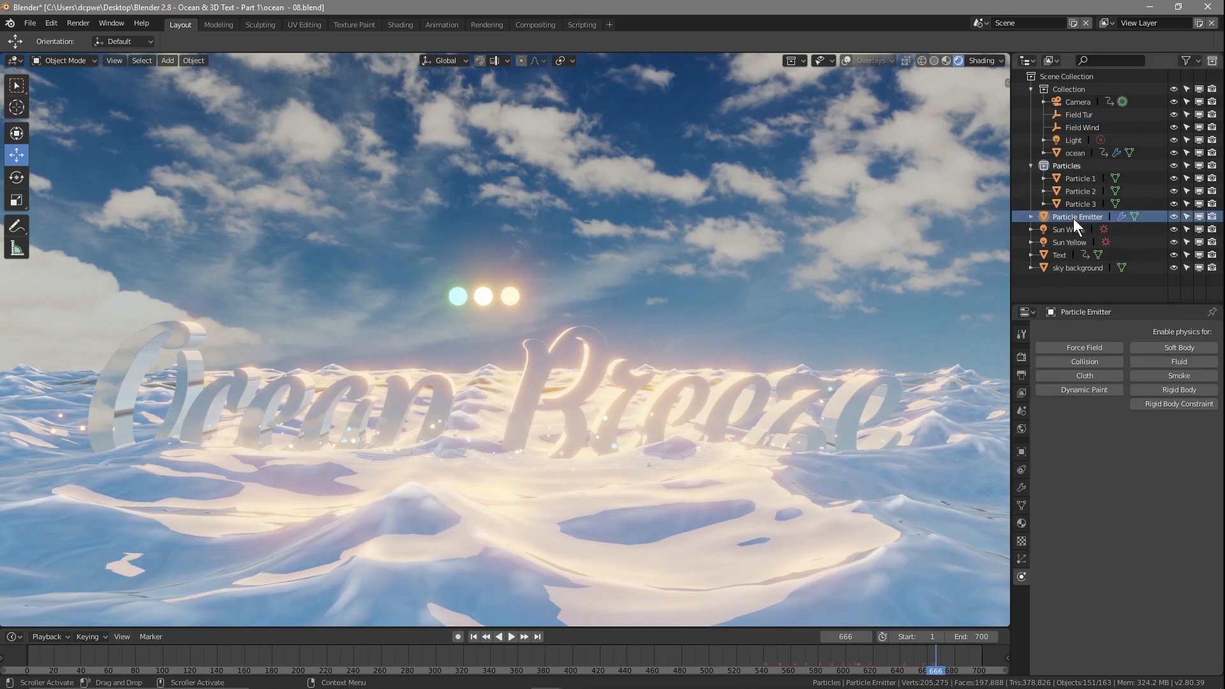
pyautogui.click(1021, 559)
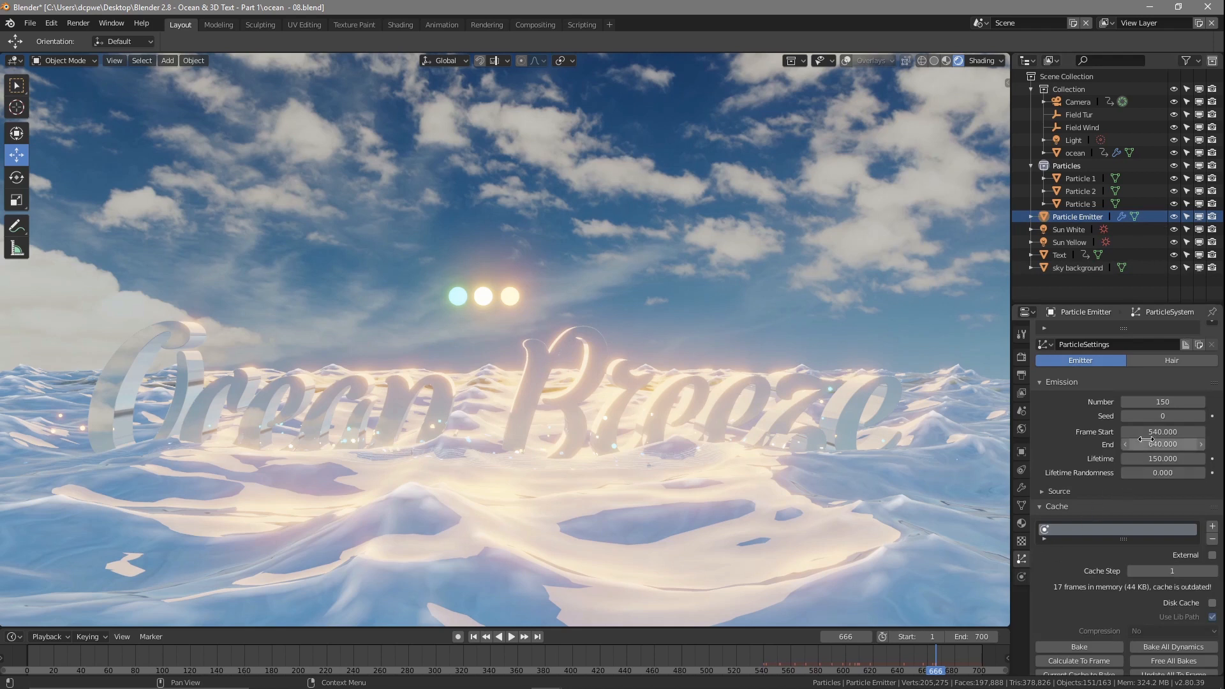
pyautogui.click(1186, 402)
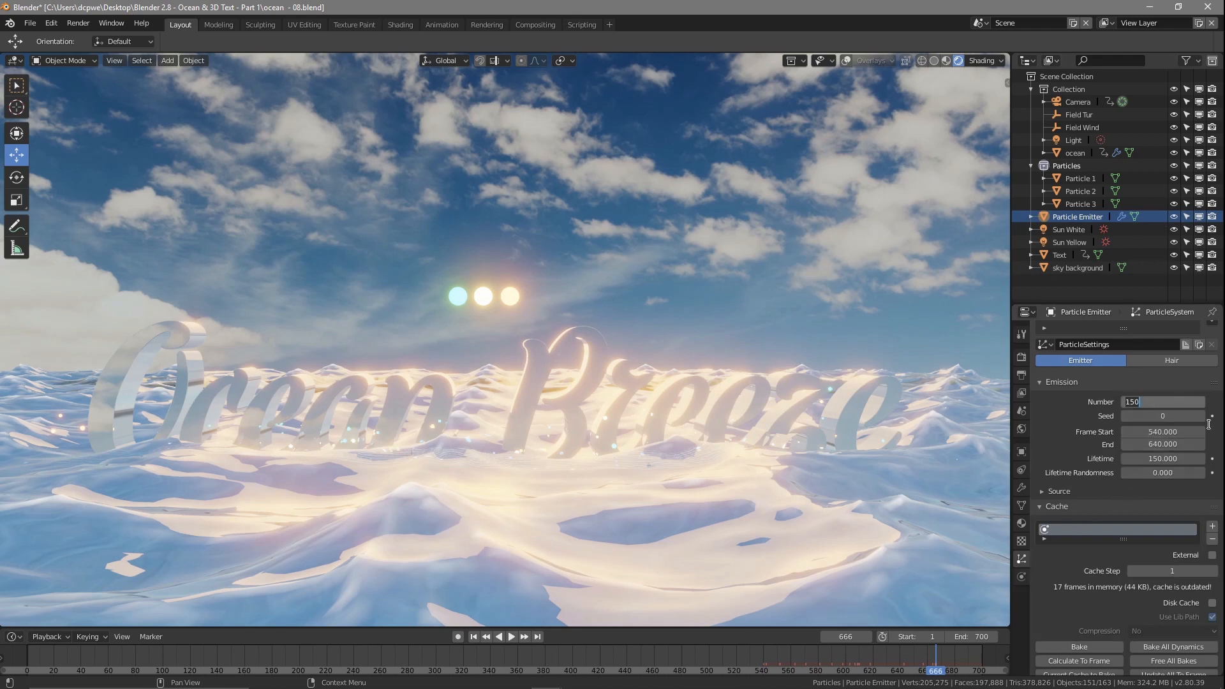
pyautogui.write('300')
pyautogui.press('Return')
# Step: Play the animation from before the emission start to check the denser particles, stopping at frame 686
pyautogui.press('space')
pyautogui.click(734, 647)
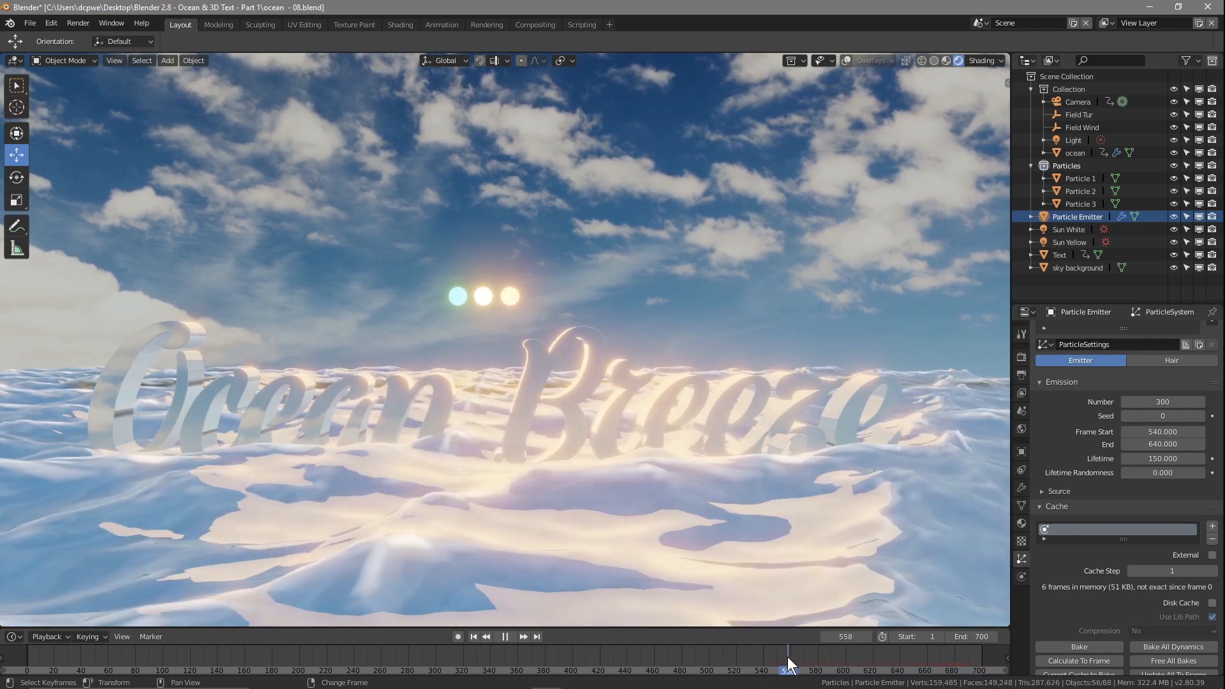
pyautogui.click(737, 657)
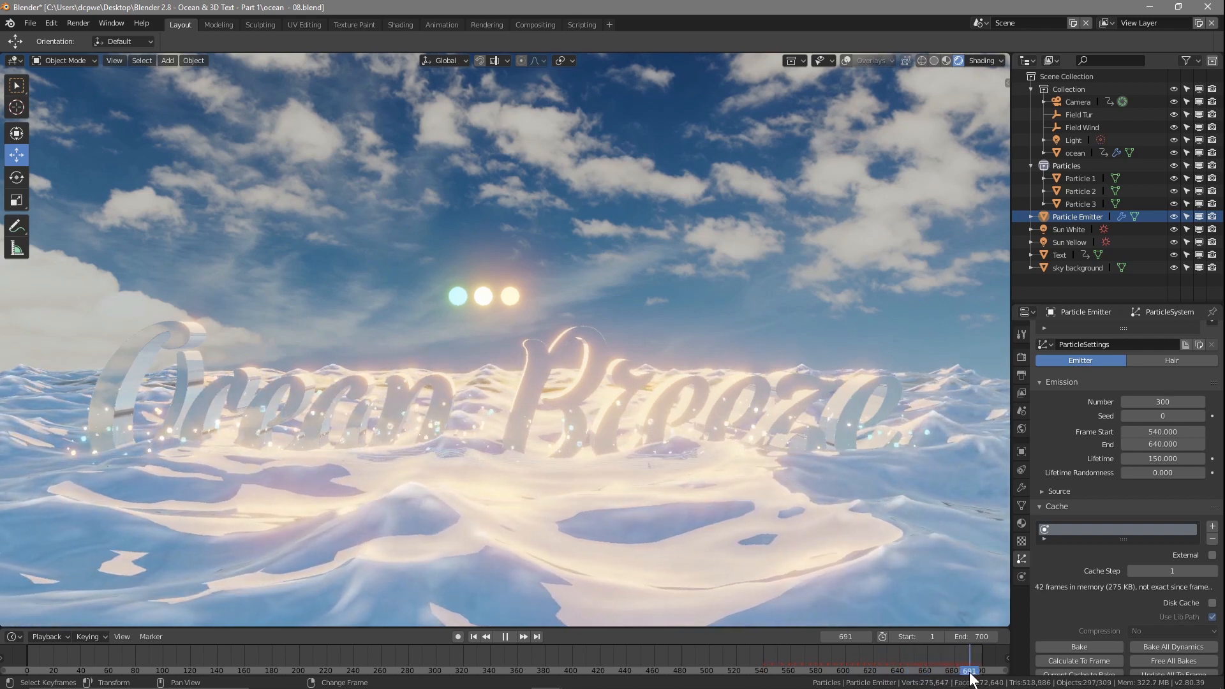
pyautogui.moveTo(969, 673); pyautogui.dragTo(1006, 651, button='right')
pyautogui.moveTo(7, 657); pyautogui.dragTo(963, 665, button='right')
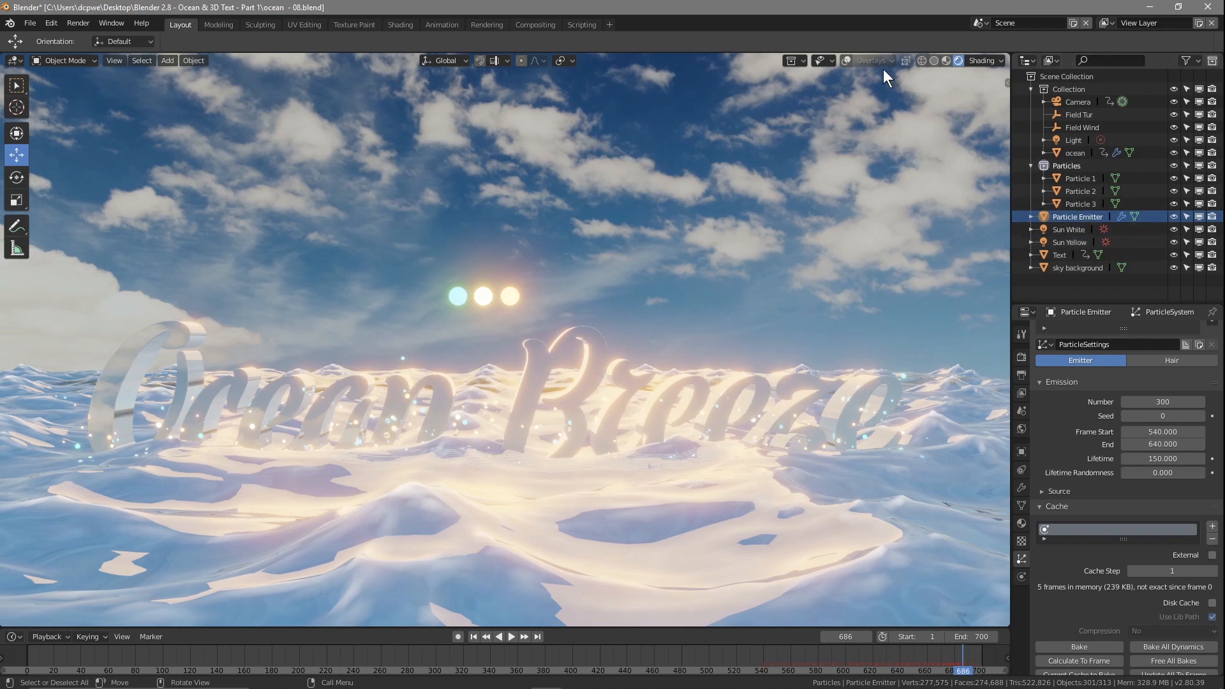
# Step: Show the overlays again and raise the Particle Emitter about 3.1 m along the Z axis
pyautogui.click(845, 60)
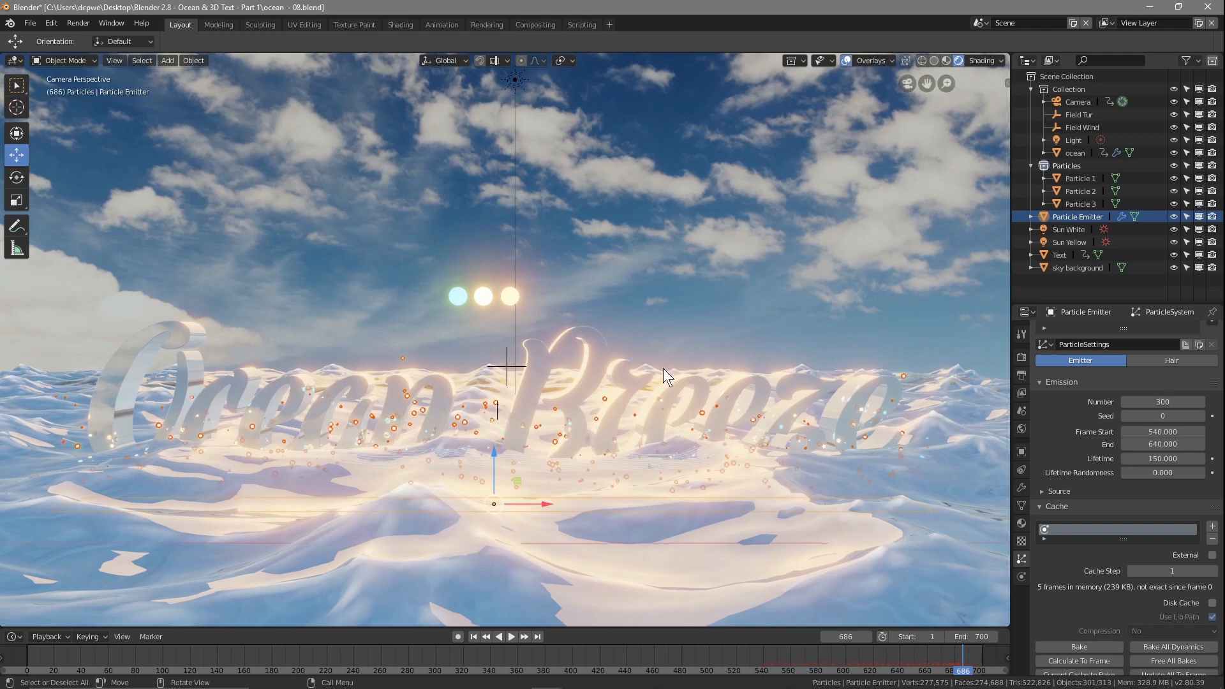
pyautogui.press('g')
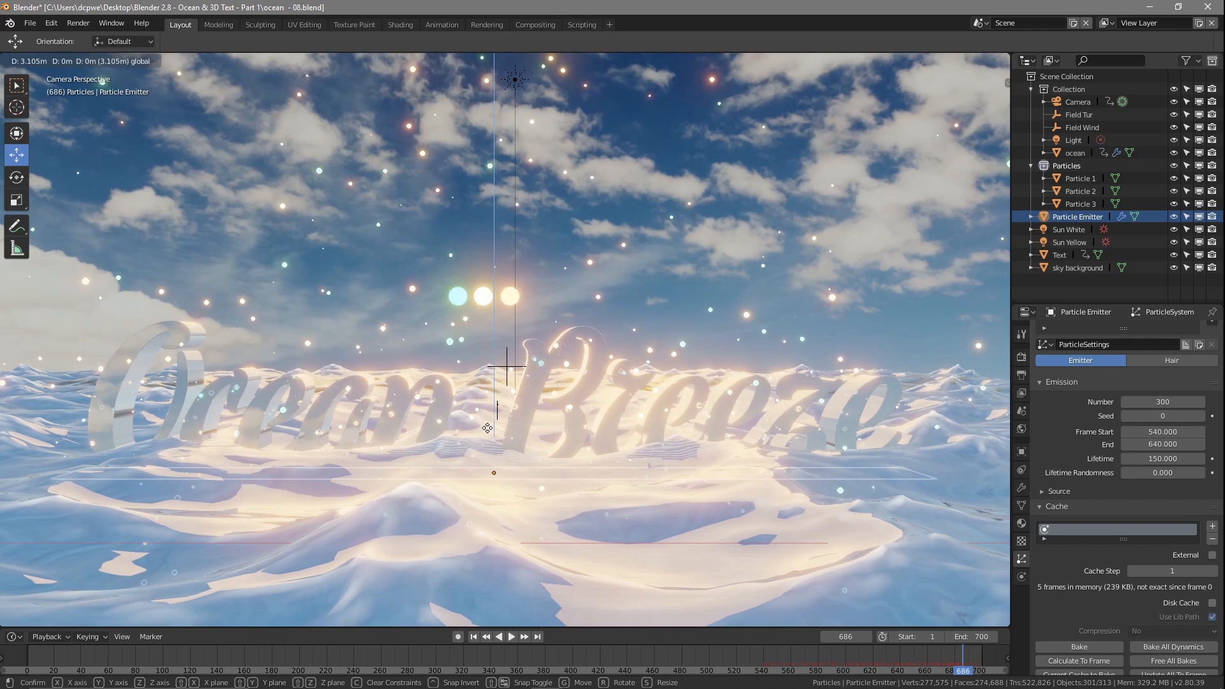
pyautogui.click(465, 457)
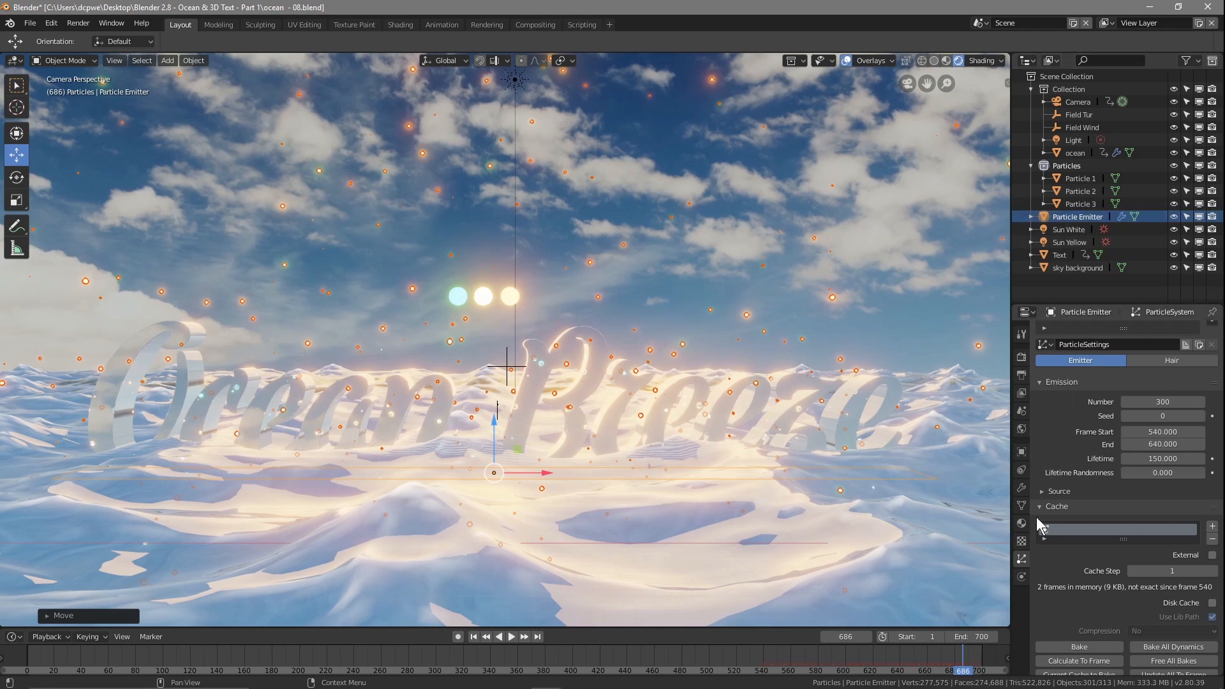
# Step: Turn off Show Emitter in the Particle Emitter's render settings
pyautogui.scroll(-15, 1119, 561)
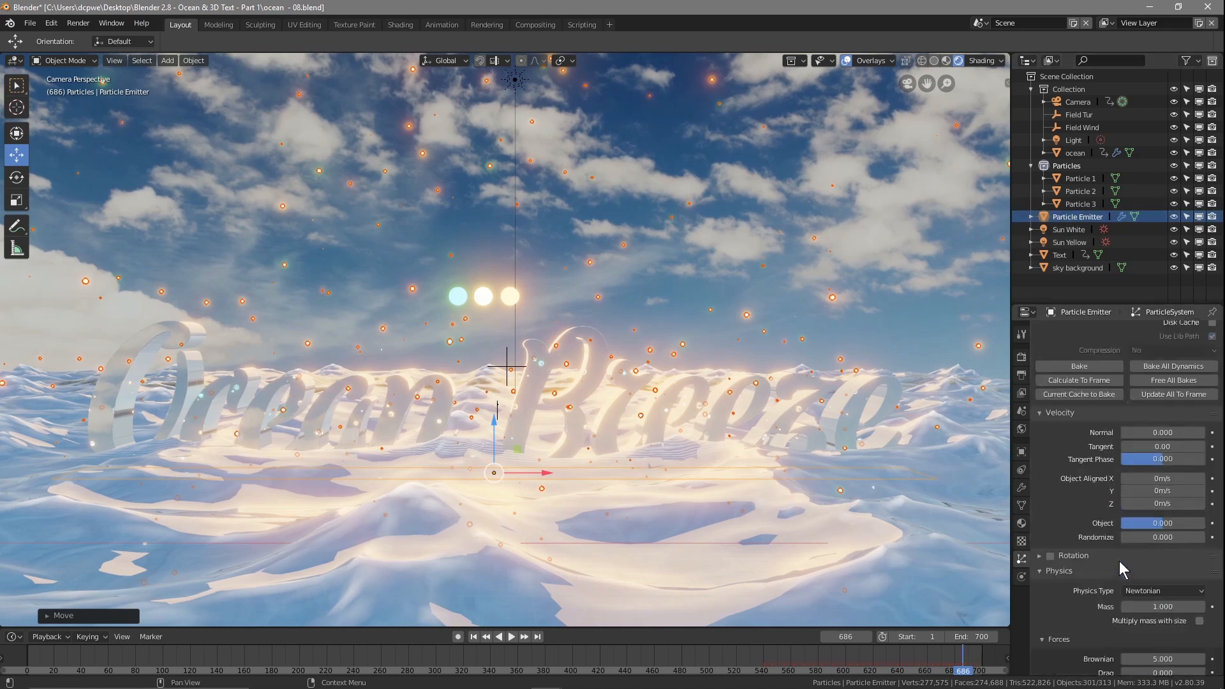
pyautogui.scroll(-7, 1118, 561)
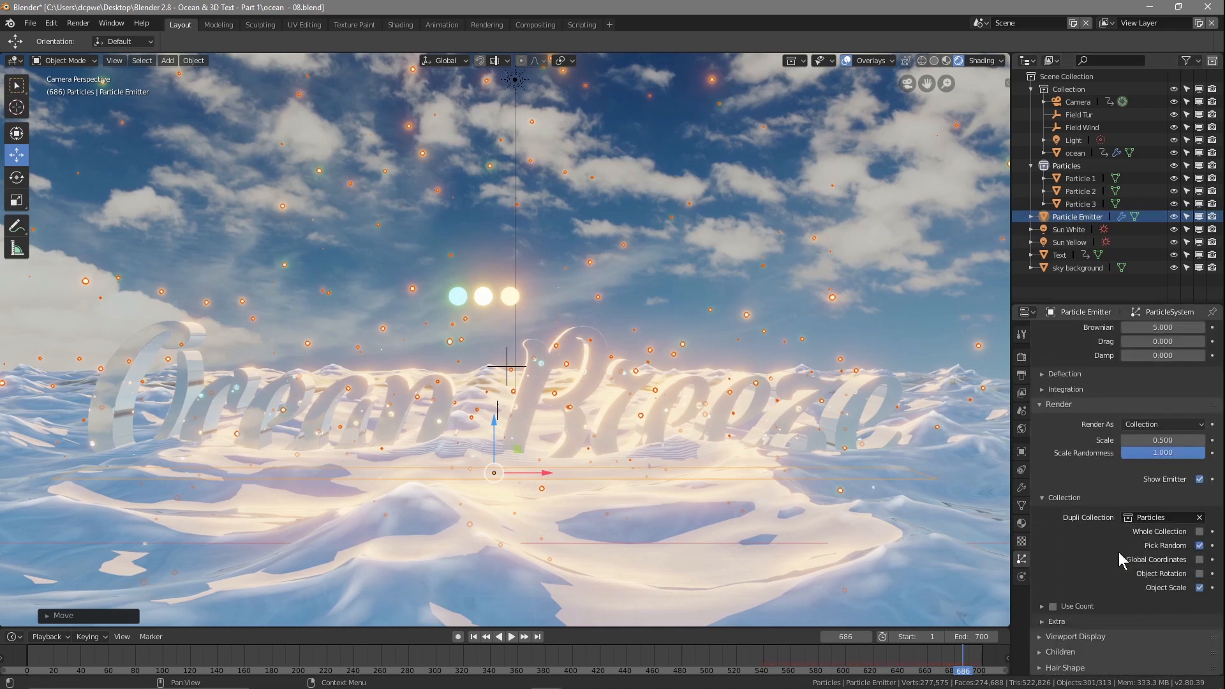
pyautogui.click(1199, 480)
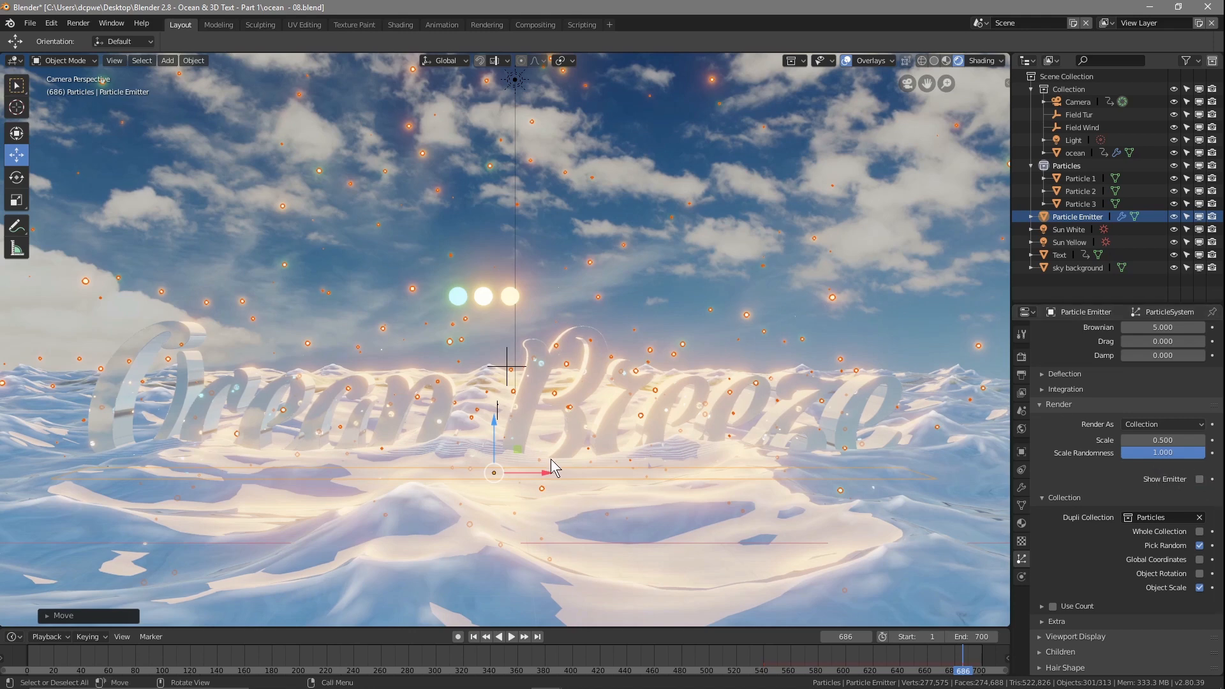
# Step: Raise the Particle Emitter another 0.89 m or so along the Z axis
pyautogui.press('g')
pyautogui.press('z')
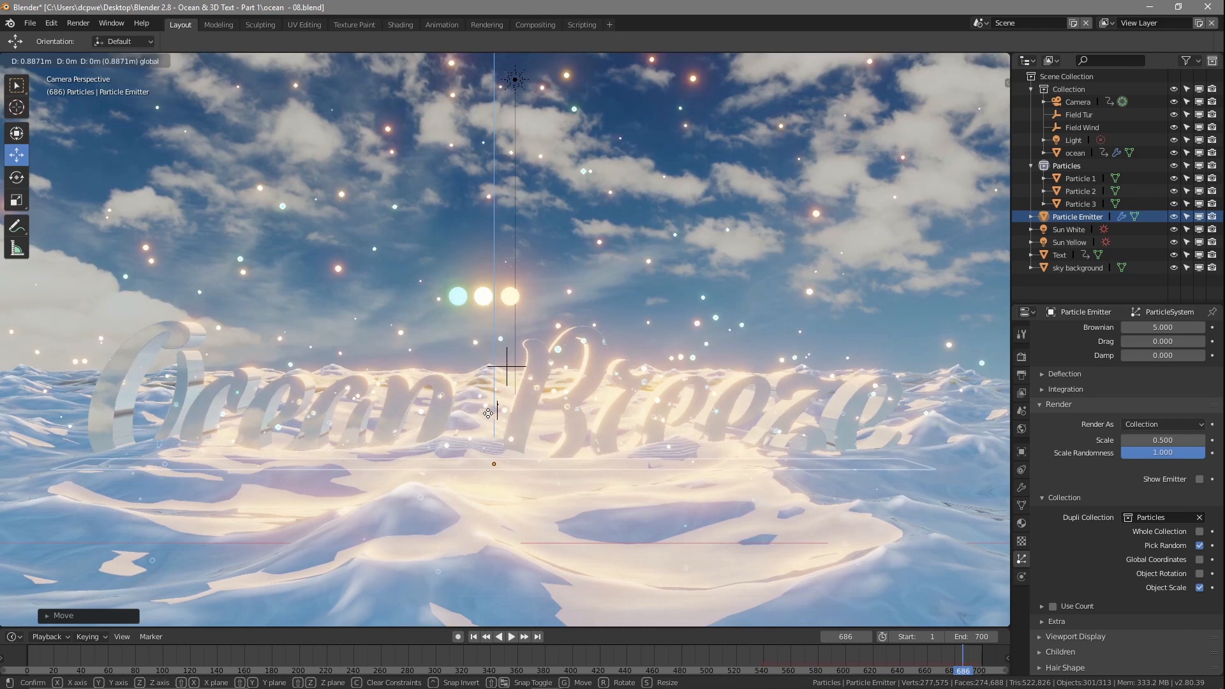
pyautogui.click(488, 414)
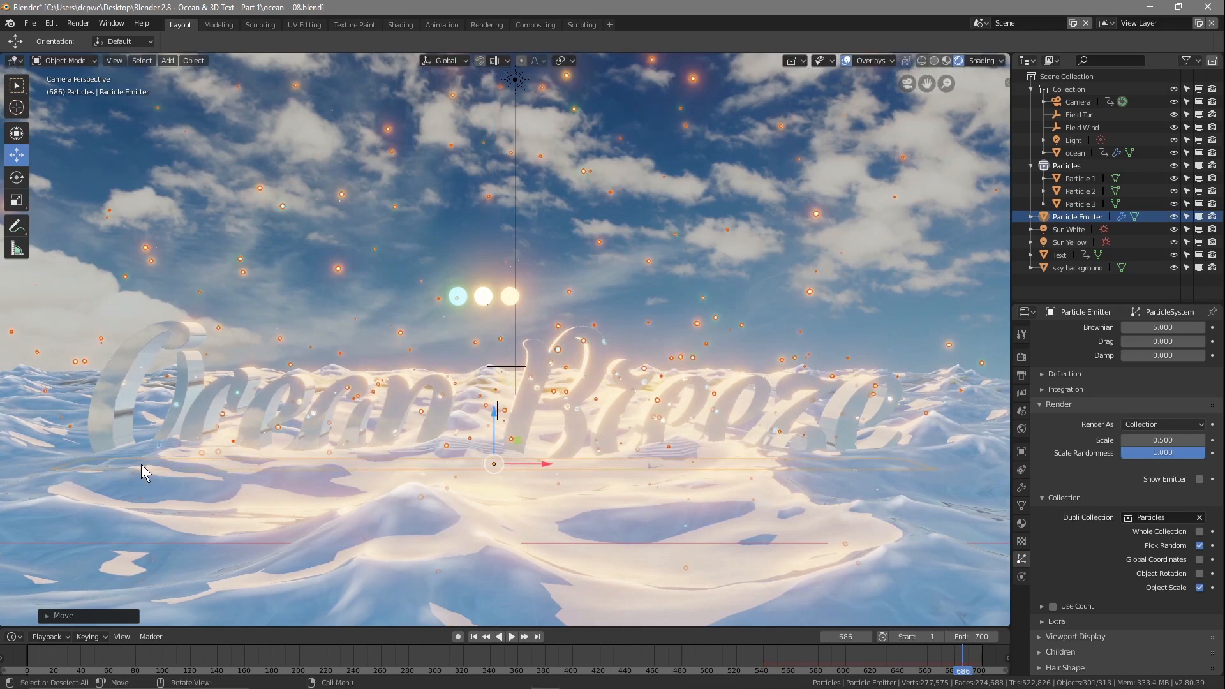
# Step: Replay the animation with the raised emitter, return to frame 540 and review the emitter's physics settings
pyautogui.moveTo(959, 664); pyautogui.dragTo(780, 652, button='right')
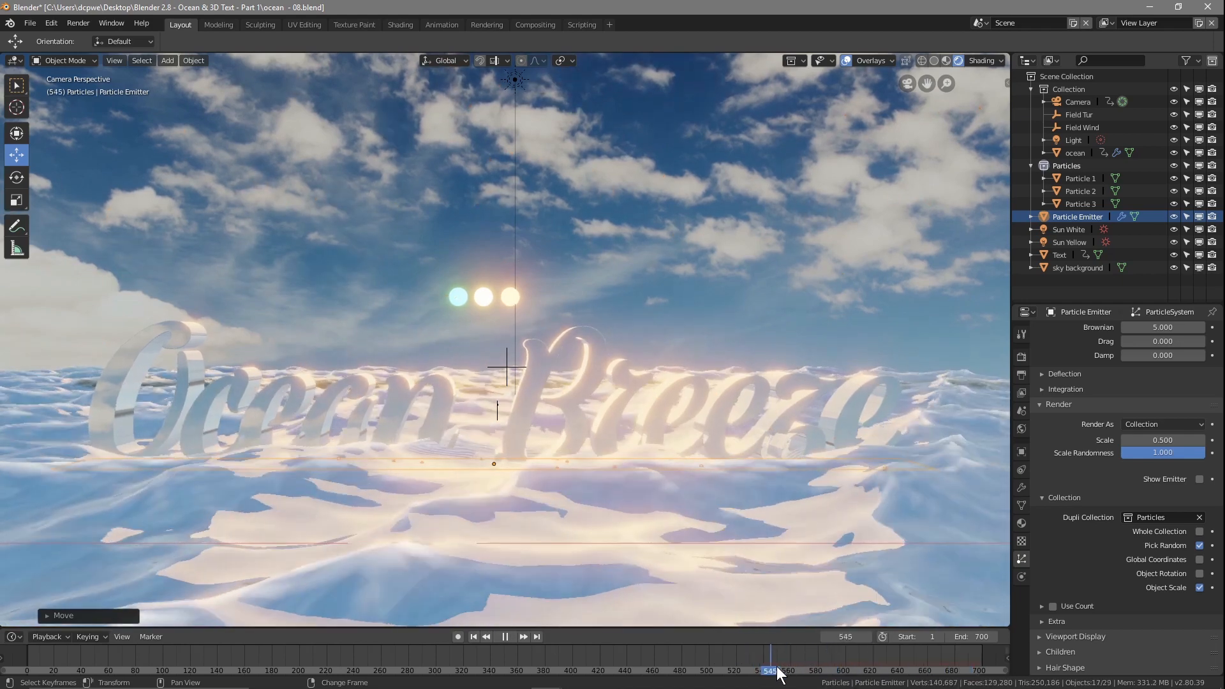
pyautogui.moveTo(849, 657); pyautogui.dragTo(763, 675, button='right')
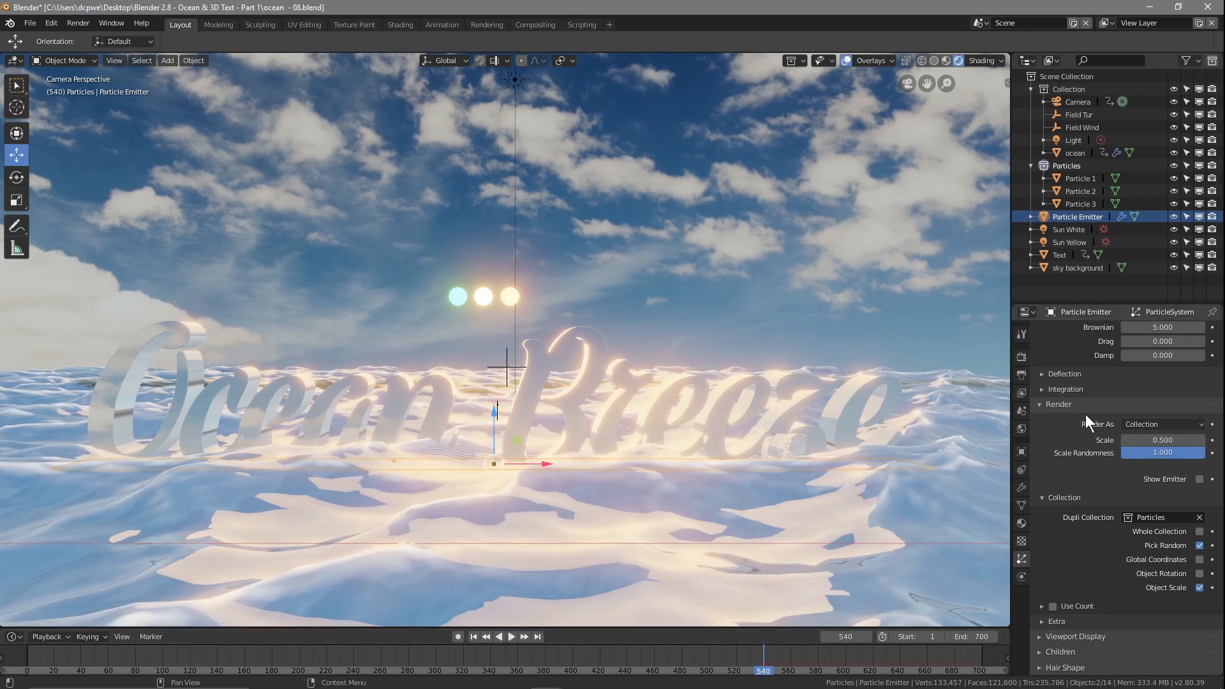
pyautogui.scroll(5, 1081, 424)
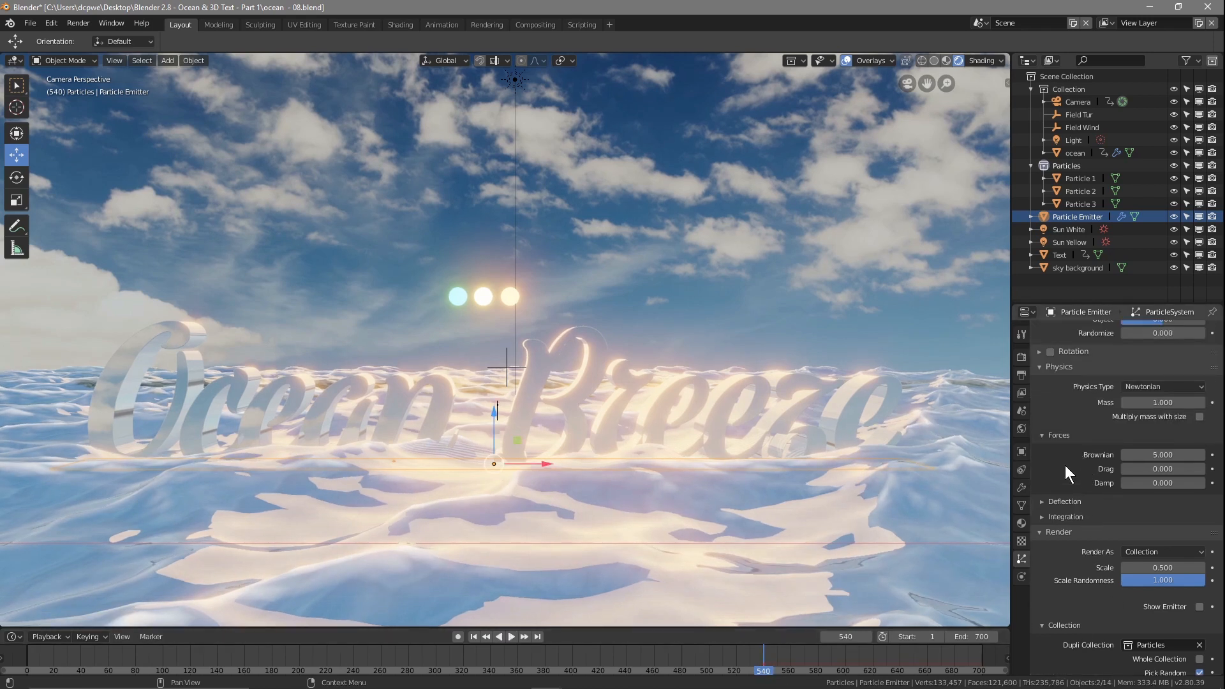
# Step: Set the scene's end frame to 1000
pyautogui.click(979, 637)
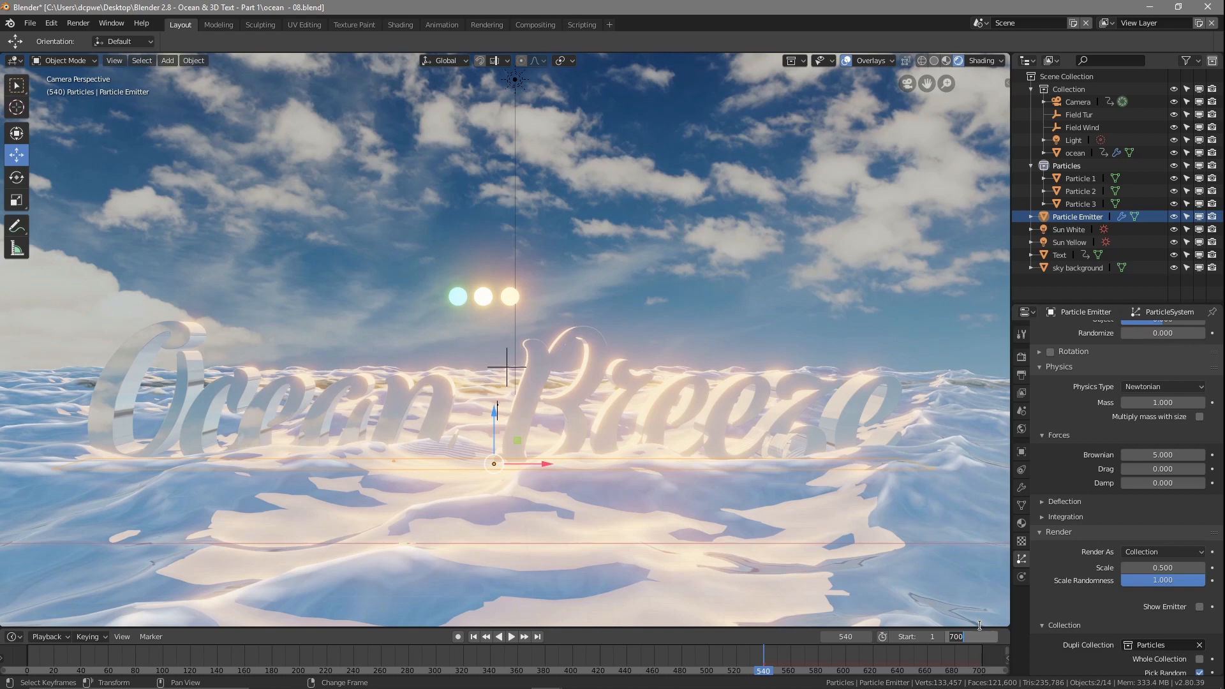
pyautogui.write('1000')
pyautogui.press('Return')
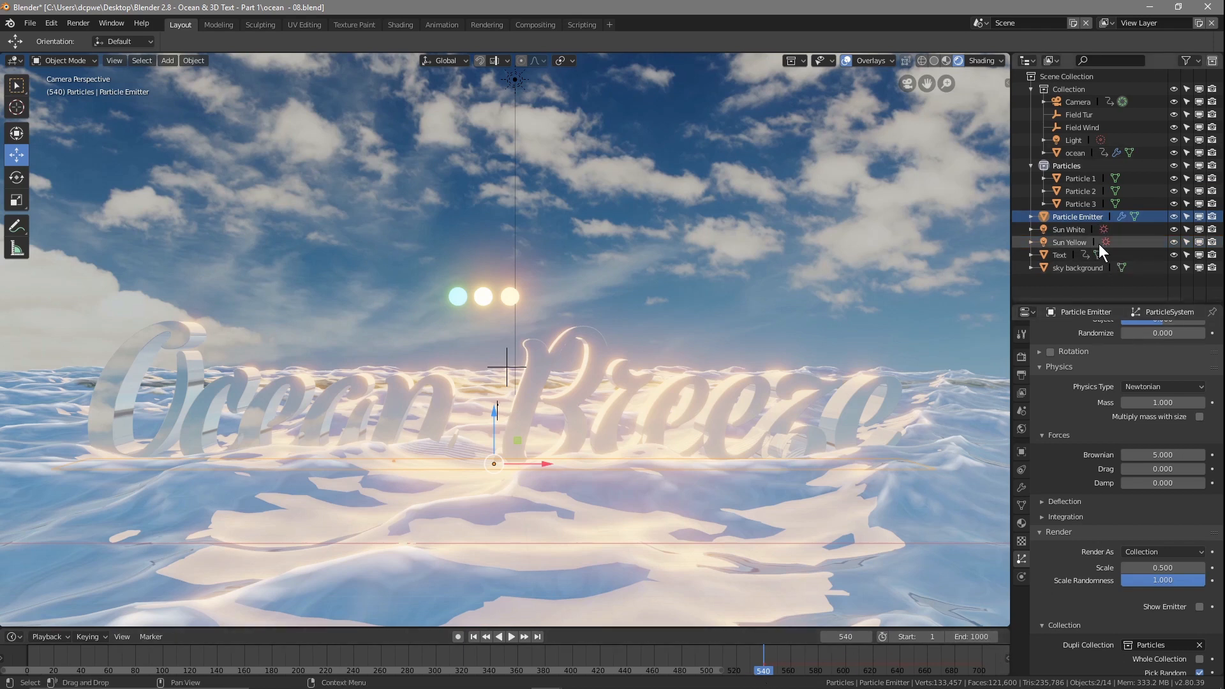
# Step: Set the end frame of the ocean object's Ocean modifier bake range to 1000
pyautogui.click(1075, 152)
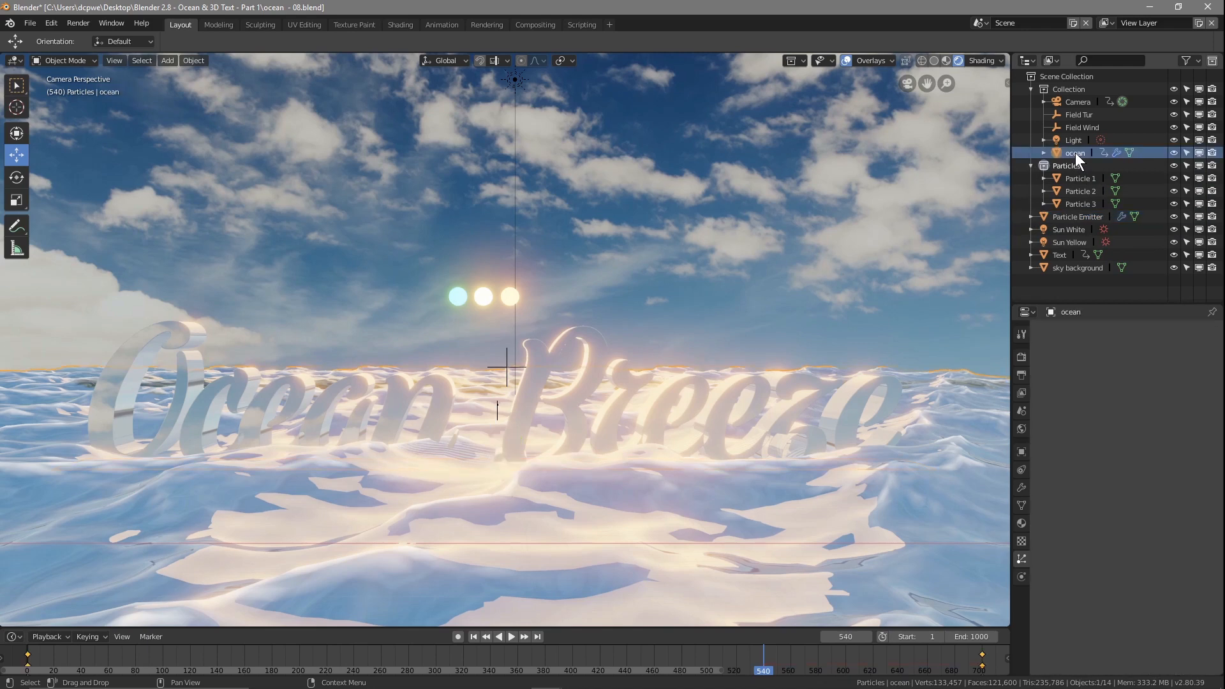
pyautogui.click(1020, 486)
pyautogui.click(1093, 610)
pyautogui.write('700')
pyautogui.press('BackSpace')
pyautogui.press('BackSpace')
pyautogui.press('BackSpace')
pyautogui.write('10')
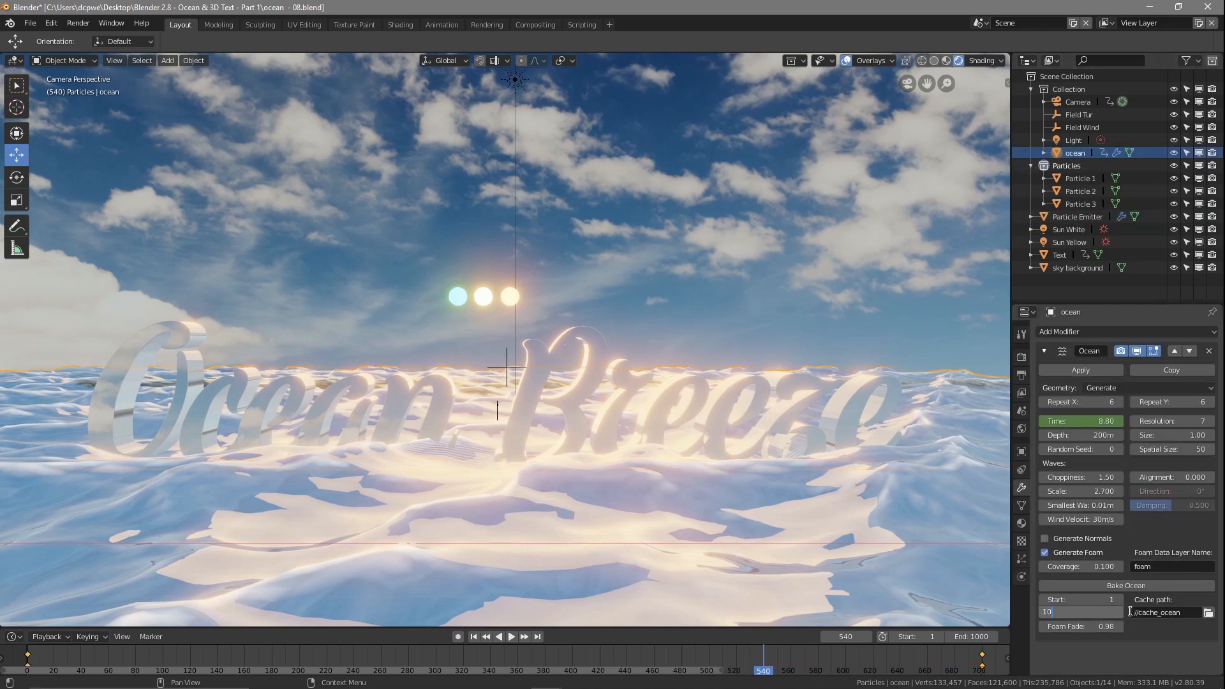
pyautogui.write('00')
pyautogui.press('Return')
# Step: Move the ocean's last keyframe to frame 1000 and play the animation through to frame 768
pyautogui.scroll(-3, 694, 645)
pyautogui.scroll(-2, 690, 646)
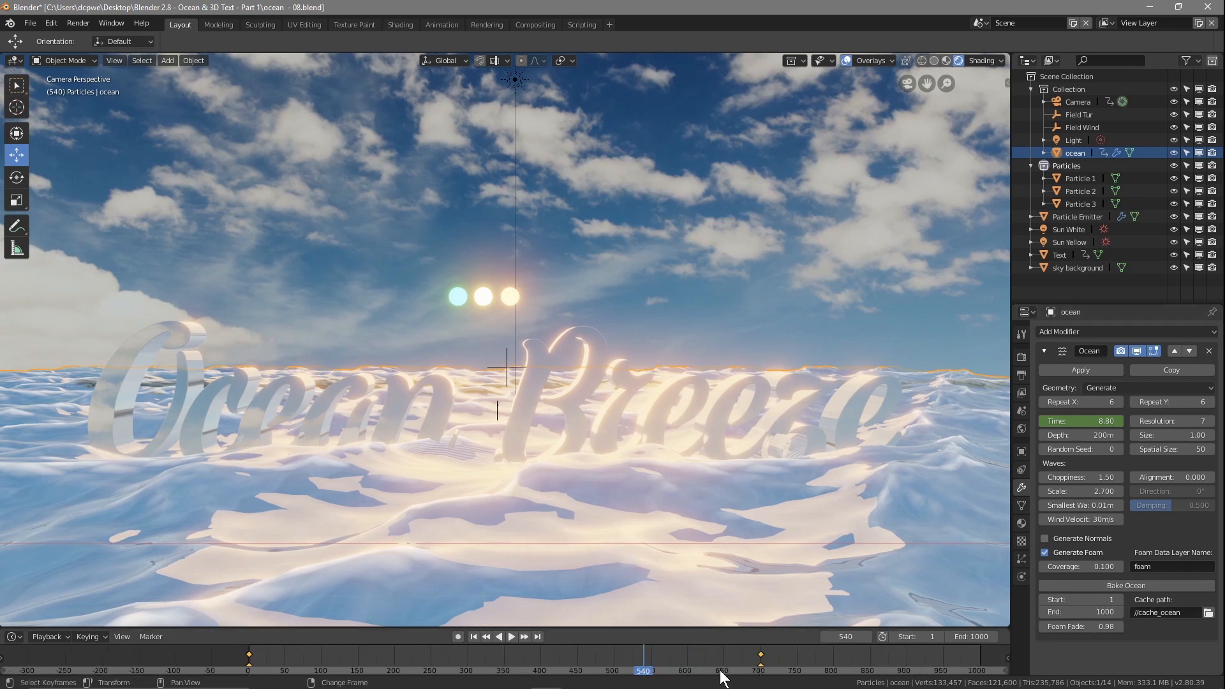
pyautogui.moveTo(701, 656); pyautogui.dragTo(600, 662, button='middle')
pyautogui.scroll(1, 602, 662)
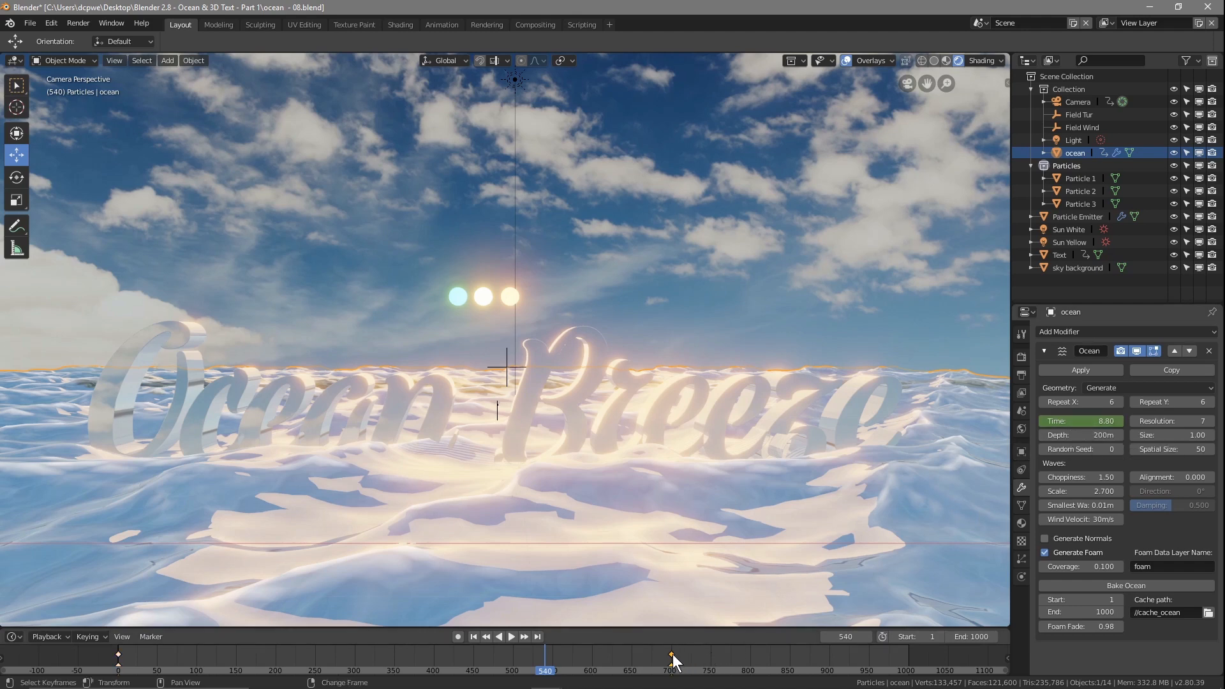
pyautogui.moveTo(672, 653); pyautogui.dragTo(914, 661)
pyautogui.rightClick(888, 678)
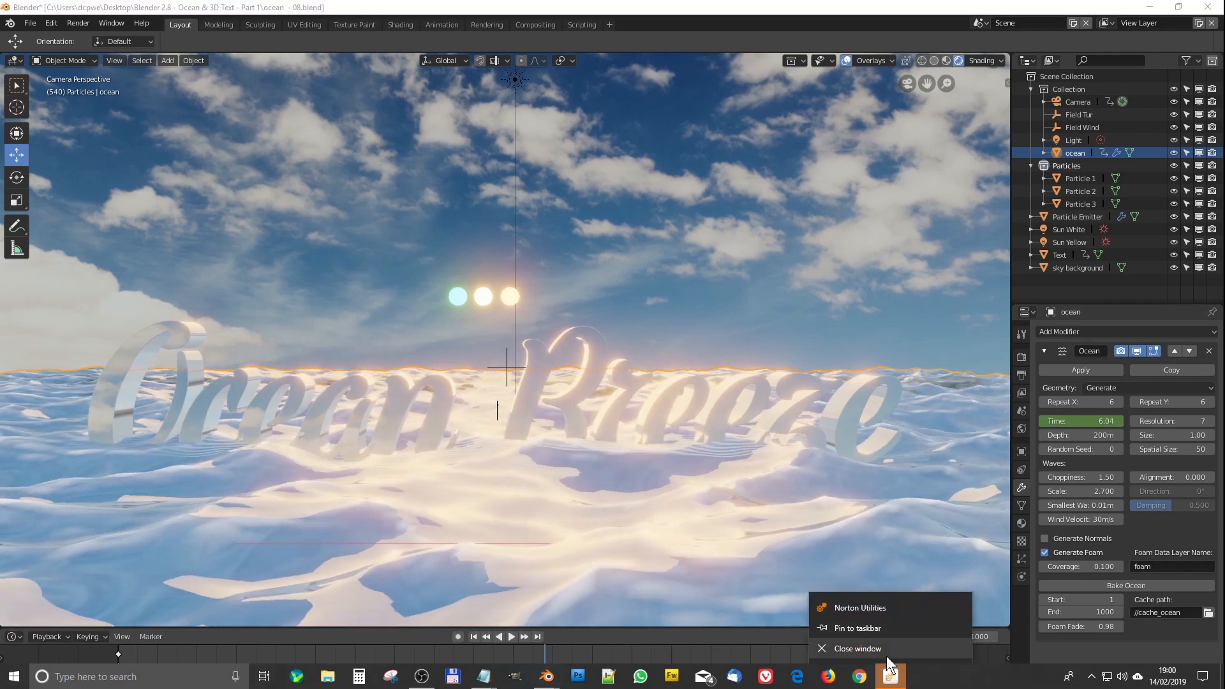
pyautogui.click(888, 676)
pyautogui.click(627, 397)
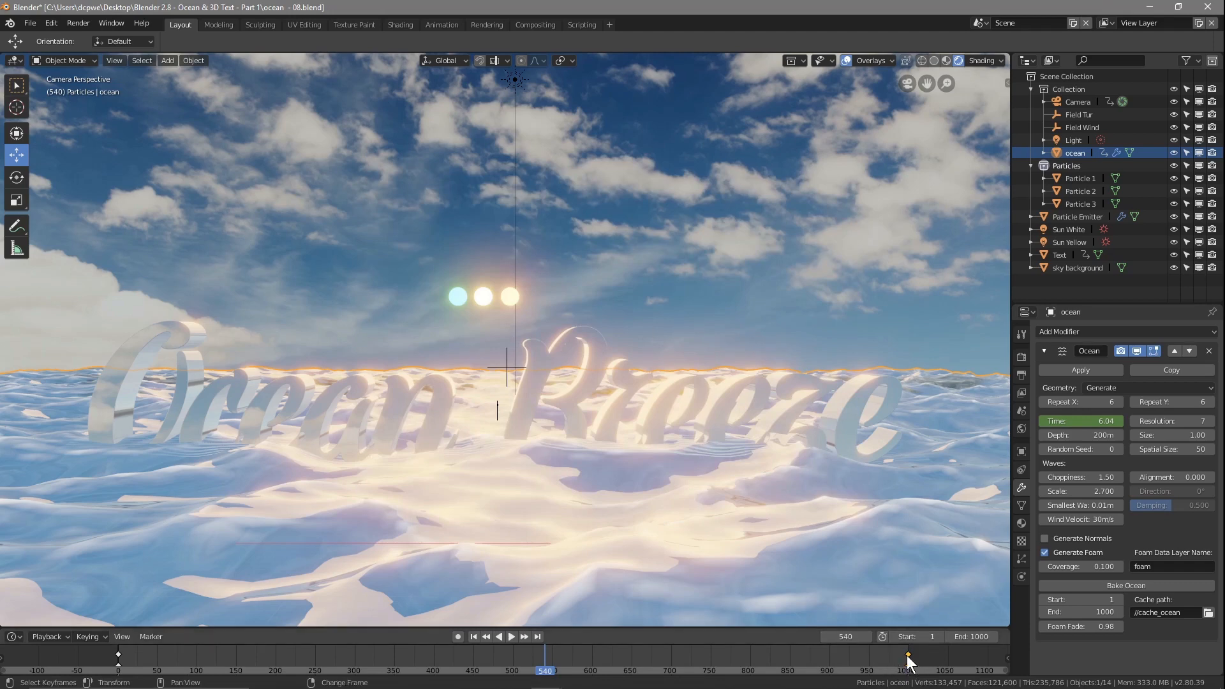
pyautogui.press('space')
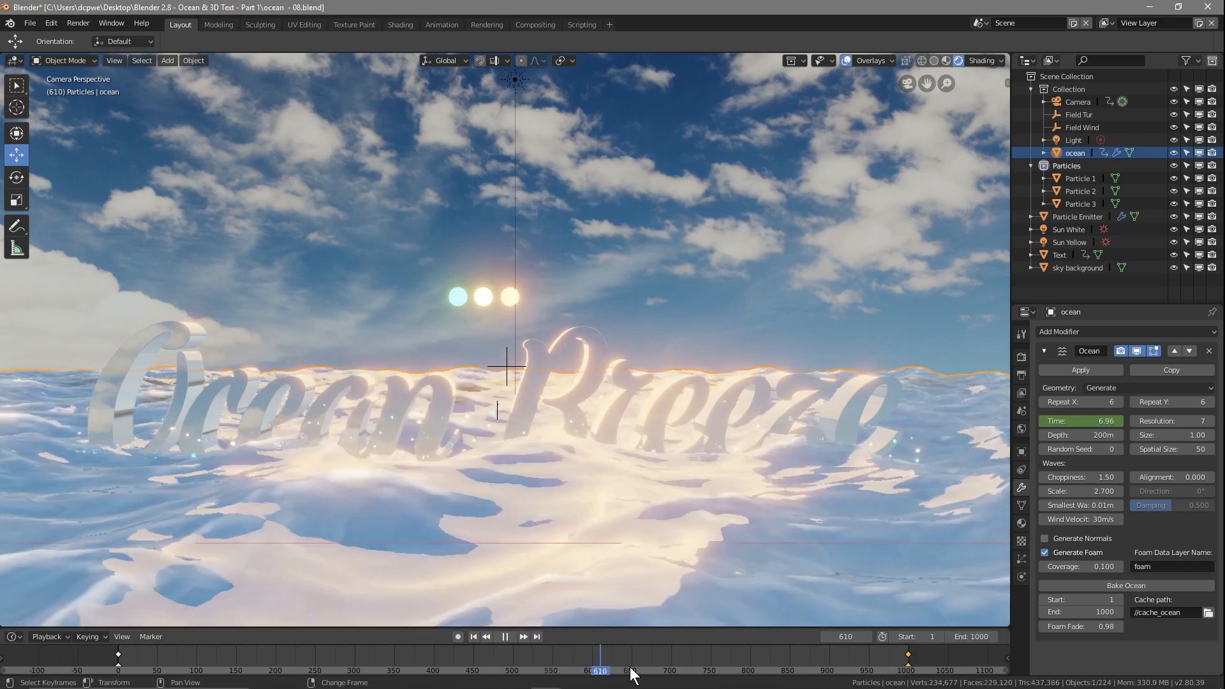
pyautogui.moveTo(740, 668)
pyautogui.mouseDown(button='right')
pyautogui.moveTo(894, 670)
pyautogui.moveTo(478, 646)
pyautogui.moveTo(87, 669)
pyautogui.moveTo(134, 653)
pyautogui.moveTo(606, 672)
pyautogui.moveTo(629, 650)
pyautogui.moveTo(725, 660)
pyautogui.mouseUp(button='right')
# Step: Set the Particle Emitter's emission End frame to 750
pyautogui.click(1087, 217)
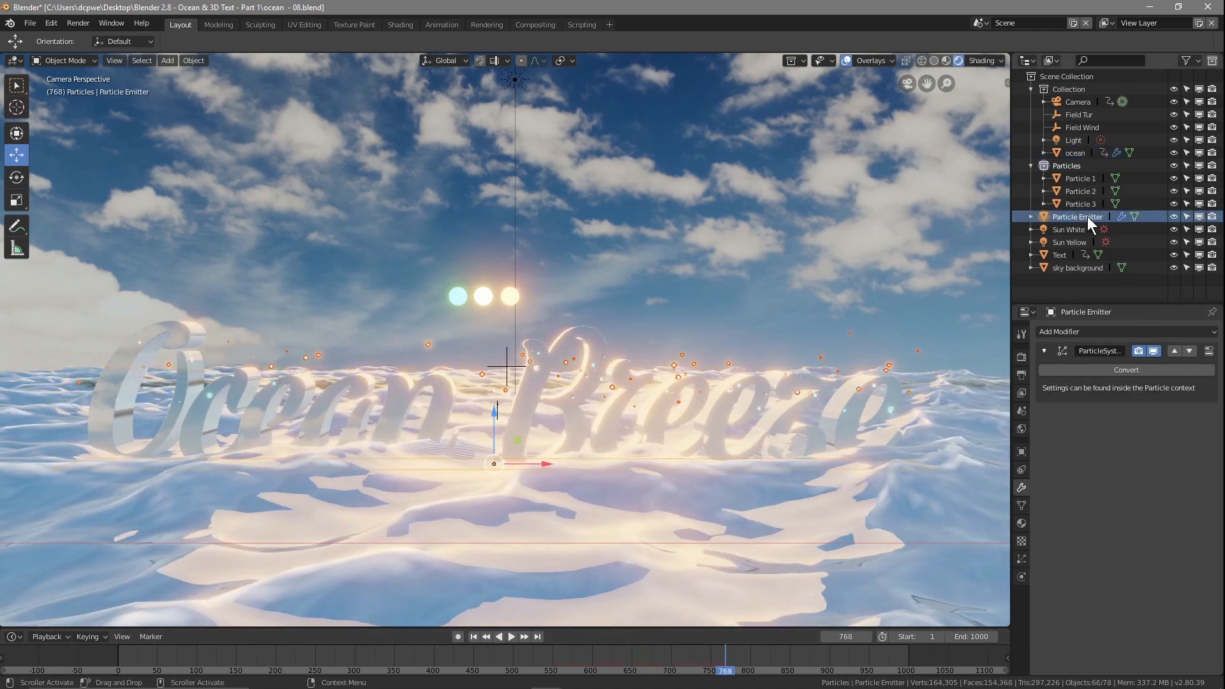
pyautogui.click(1021, 560)
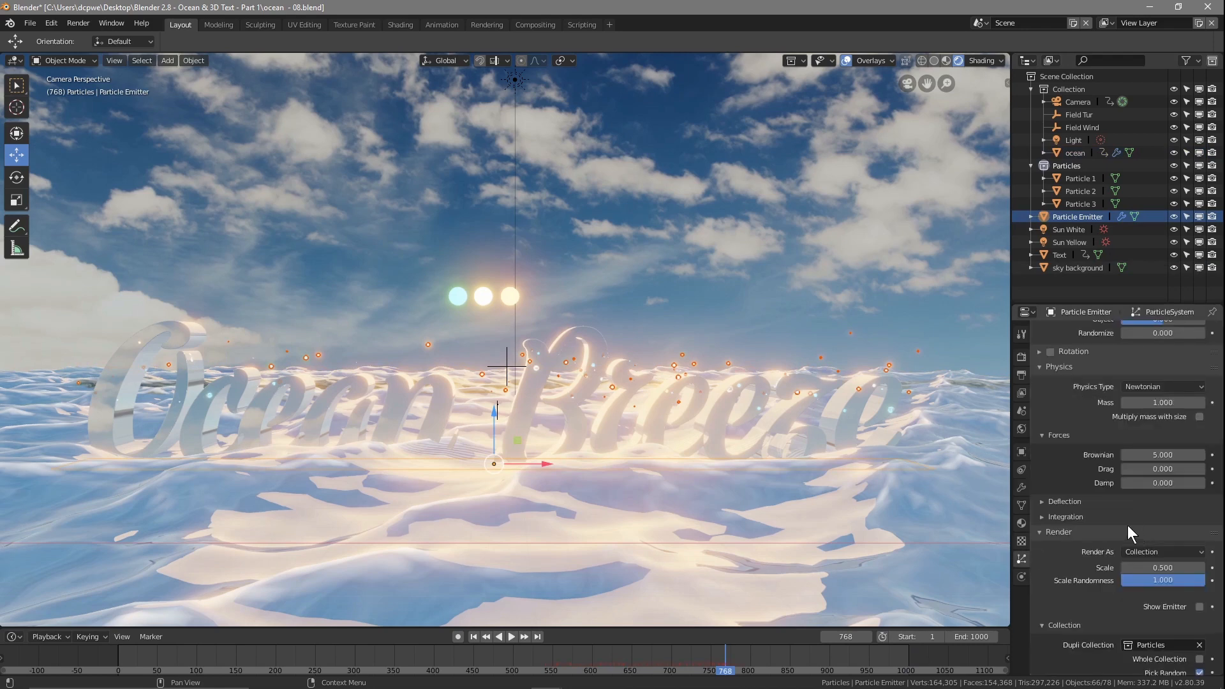
pyautogui.scroll(15, 1134, 476)
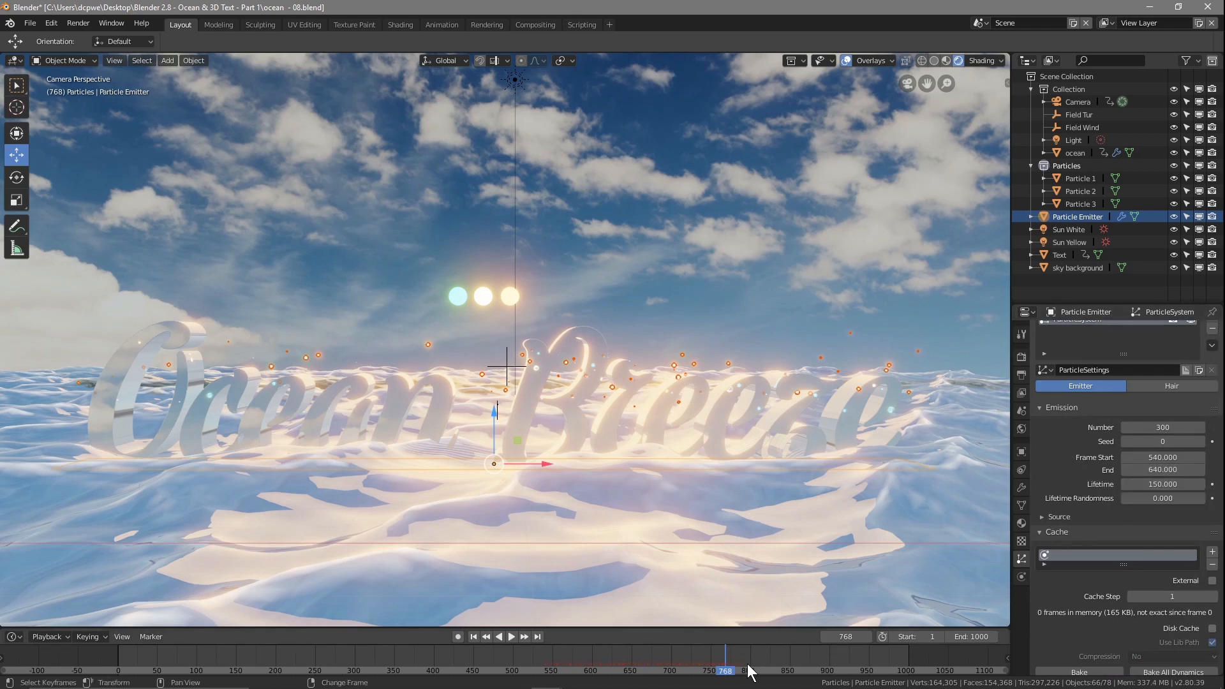
pyautogui.moveTo(1144, 471); pyautogui.dragTo(1148, 471)
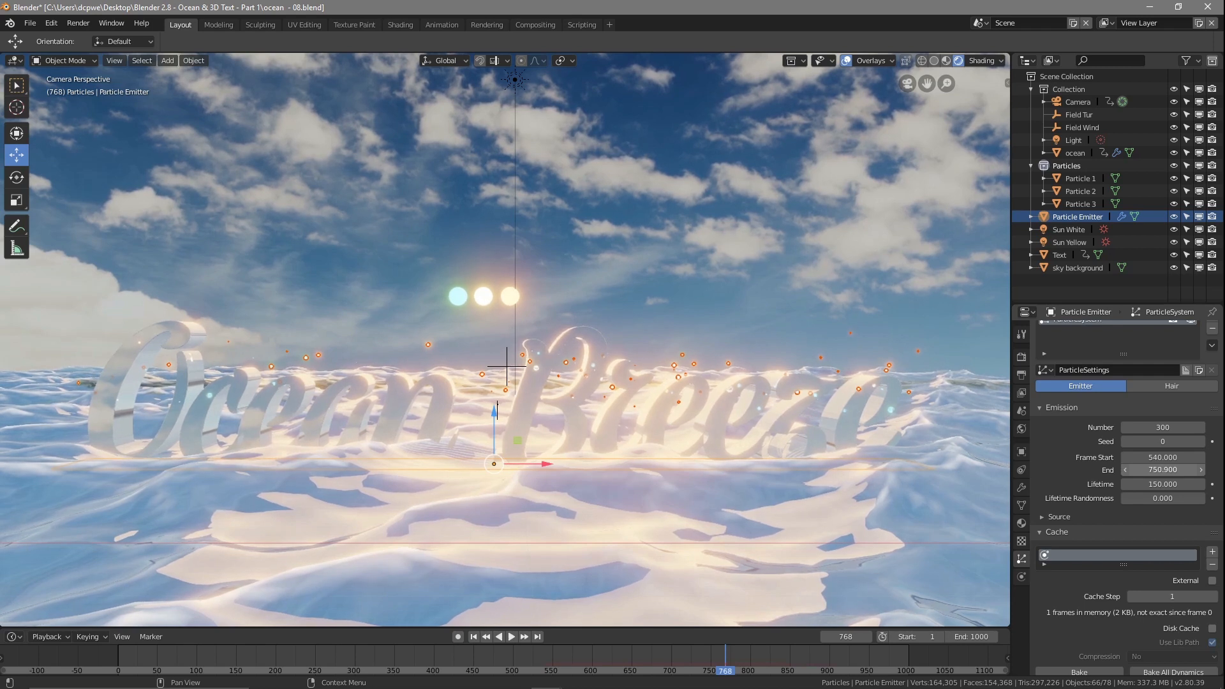
pyautogui.click(1162, 469)
pyautogui.write('750')
pyautogui.press('Return')
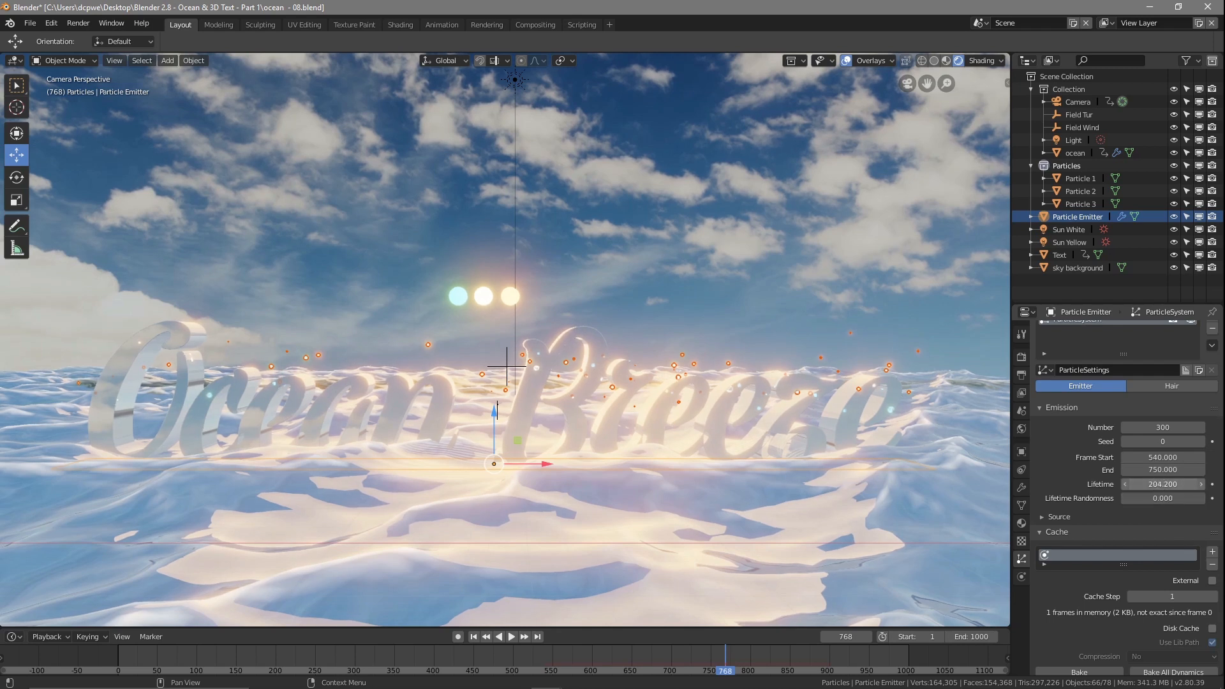
# Step: Set the Lifetime of the emitter's particles to 235 frames
pyautogui.click(1157, 486)
pyautogui.press('Return')
pyautogui.scroll(1, 1188, 481)
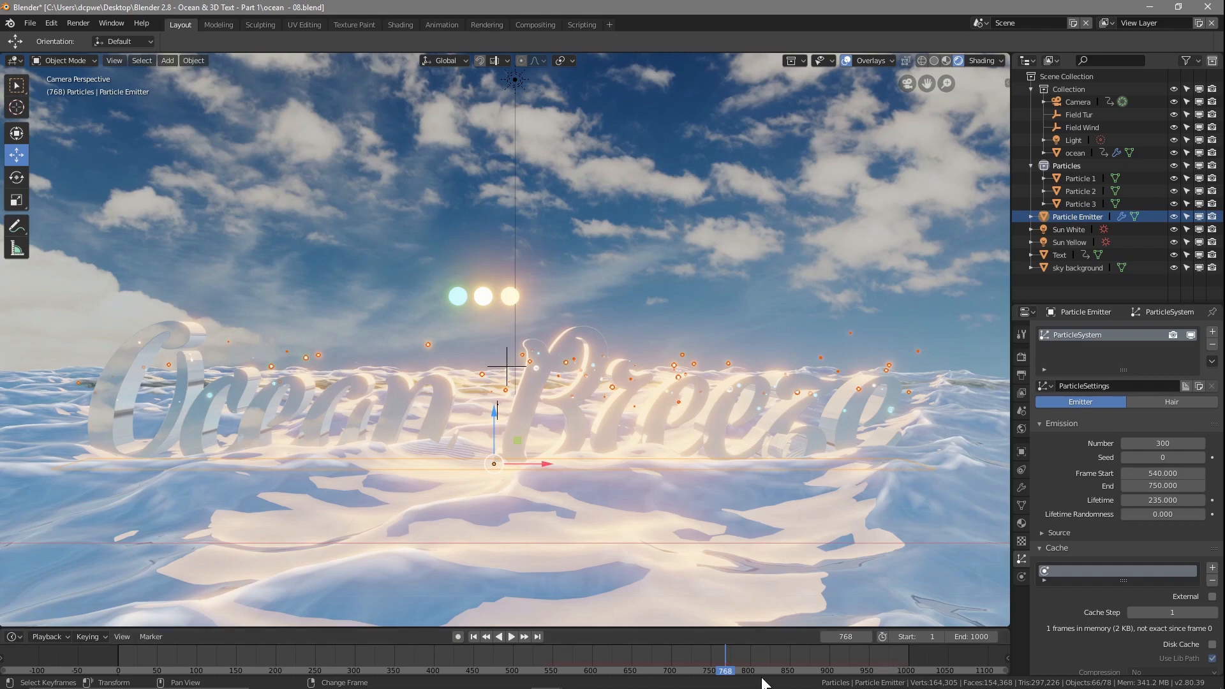
# Step: Go to frame 800 and view the particles briefly without the viewport overlays
pyautogui.moveTo(727, 670); pyautogui.dragTo(750, 652, button='right')
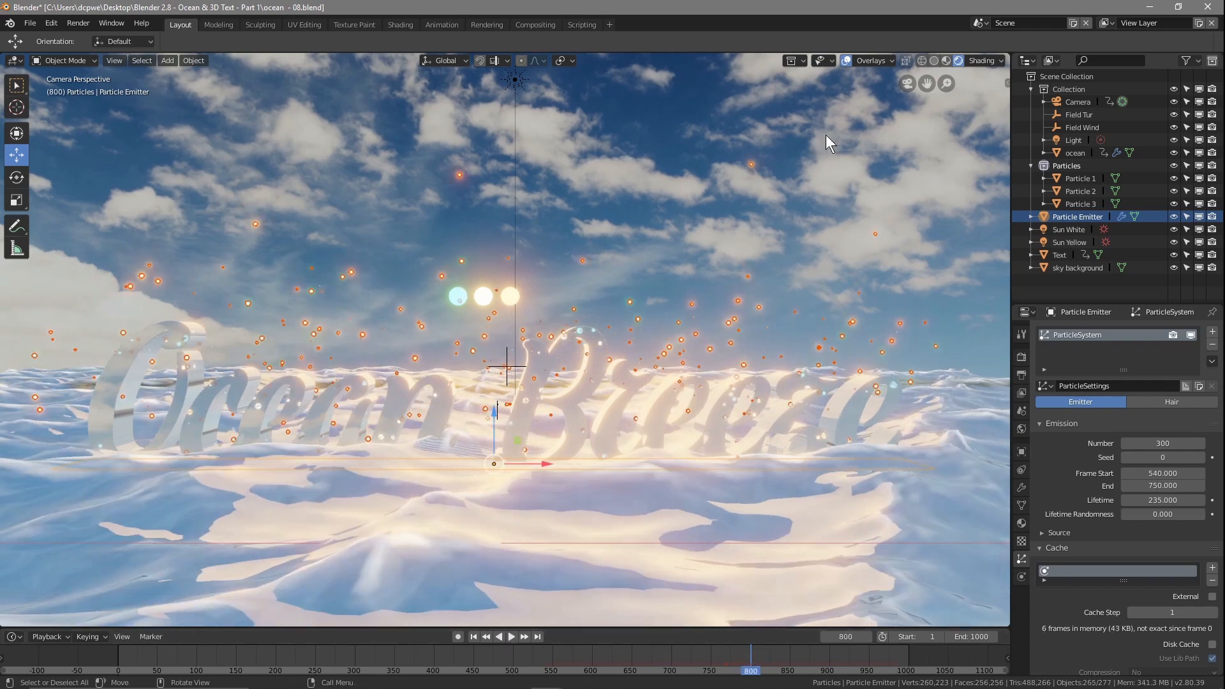
pyautogui.click(845, 61)
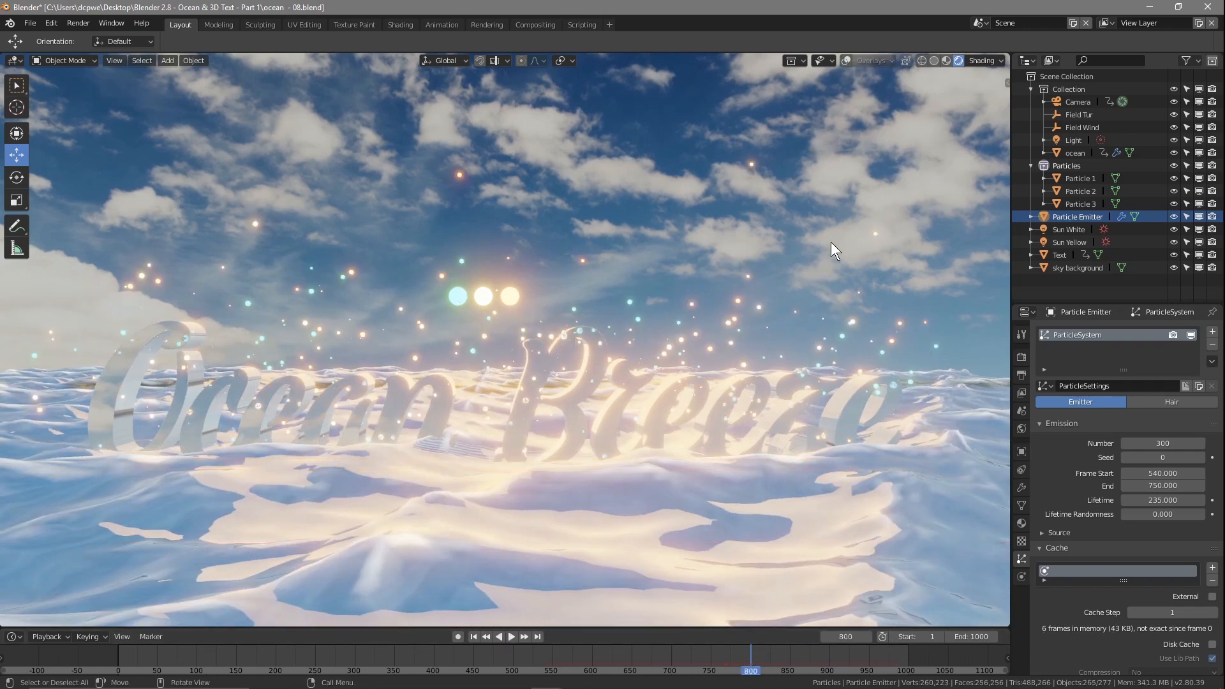
pyautogui.click(845, 60)
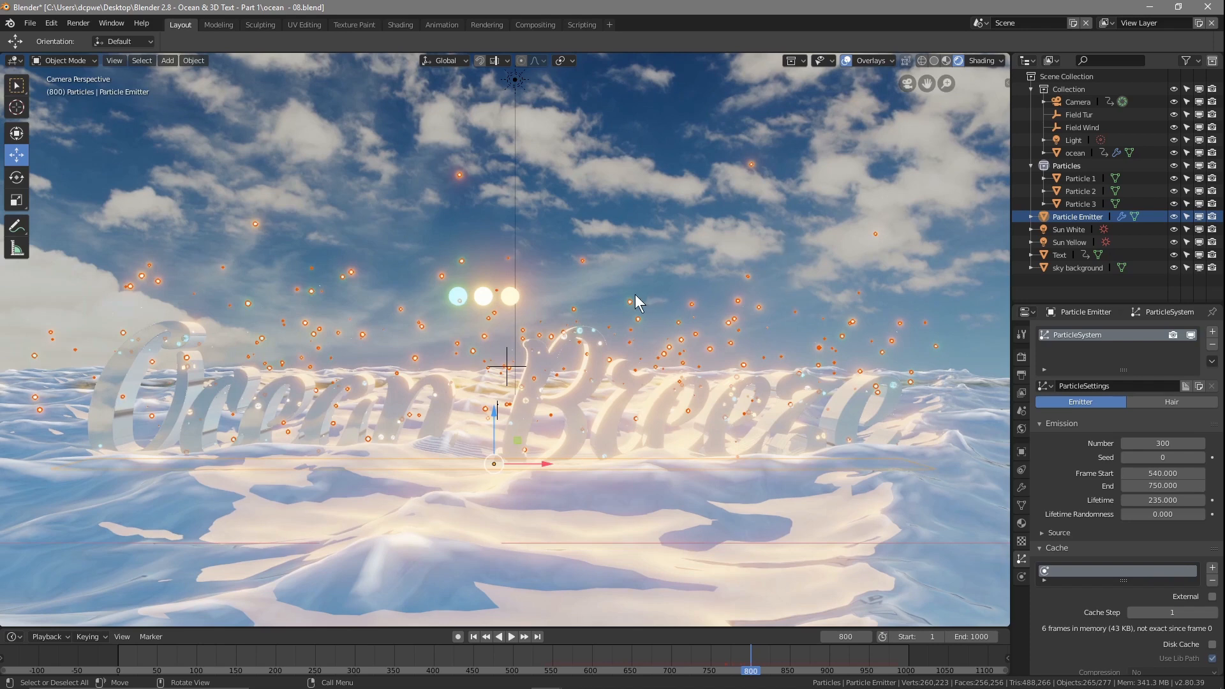
# Step: Move Particle 1, Particle 2 and Particle 3 together upward along Z, out of the camera frame
pyautogui.scroll(-4, 634, 294)
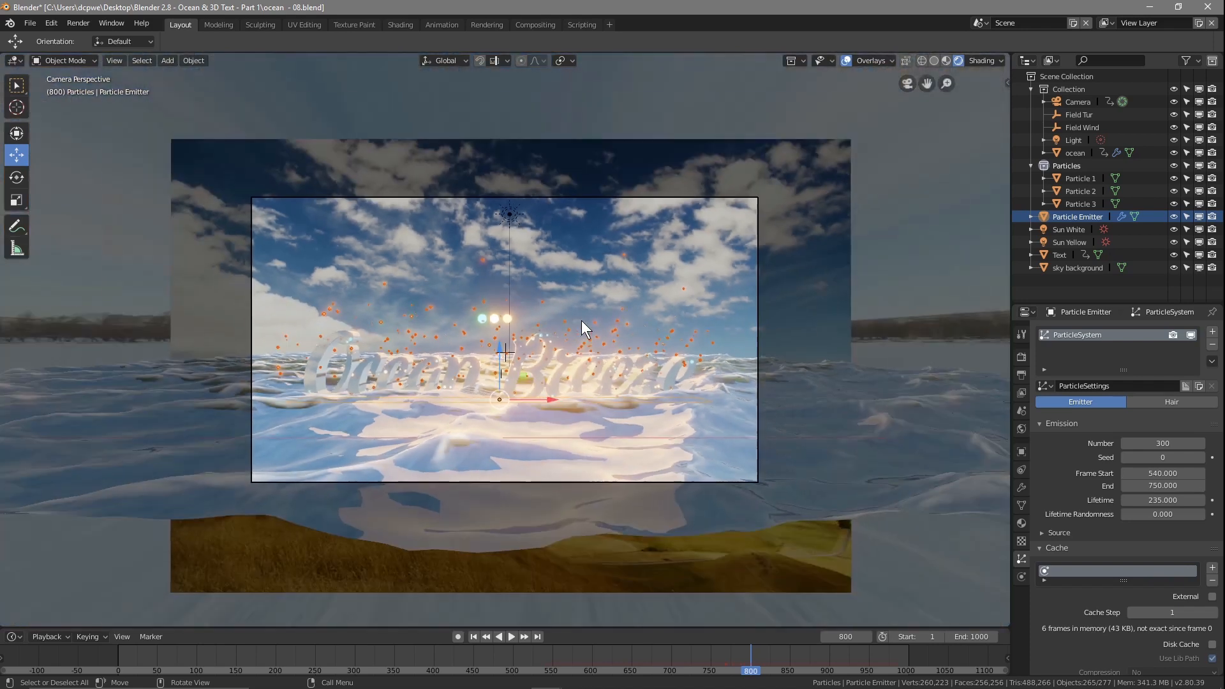
pyautogui.click(1084, 178)
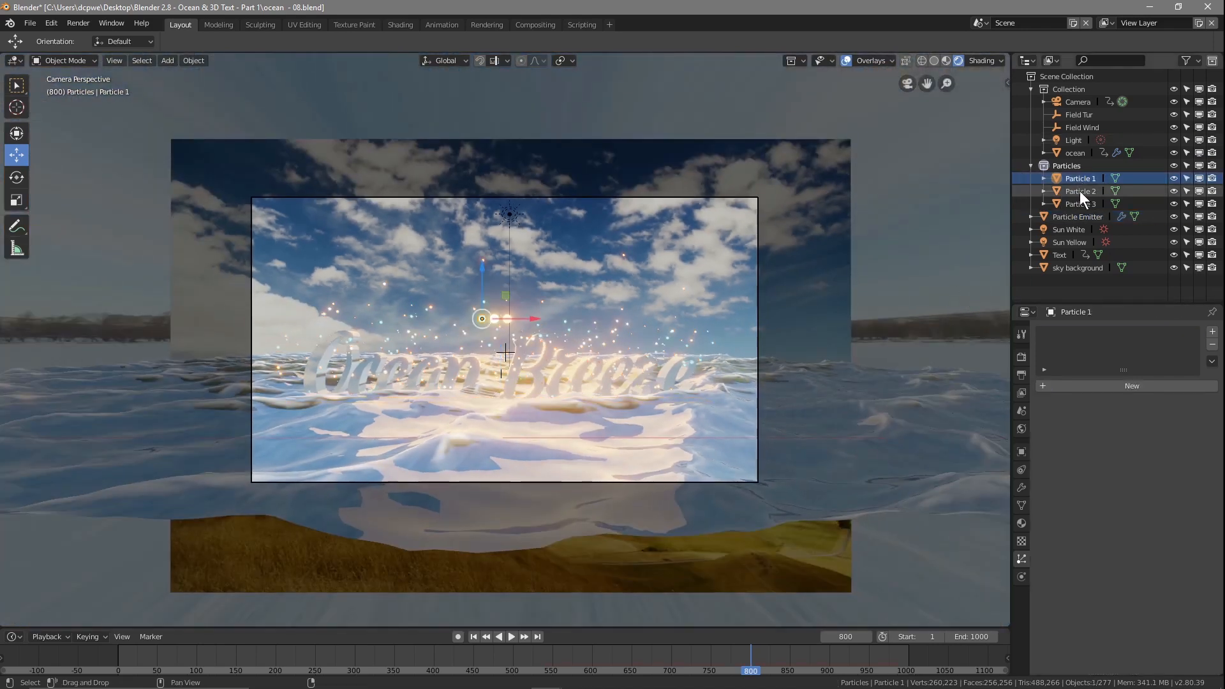
pyautogui.keyDown('ctrl'); pyautogui.click(1079, 190); pyautogui.keyUp('ctrl')
pyautogui.keyDown('ctrl'); pyautogui.click(1081, 201); pyautogui.keyUp('ctrl')
pyautogui.moveTo(490, 270); pyautogui.dragTo(510, 59)
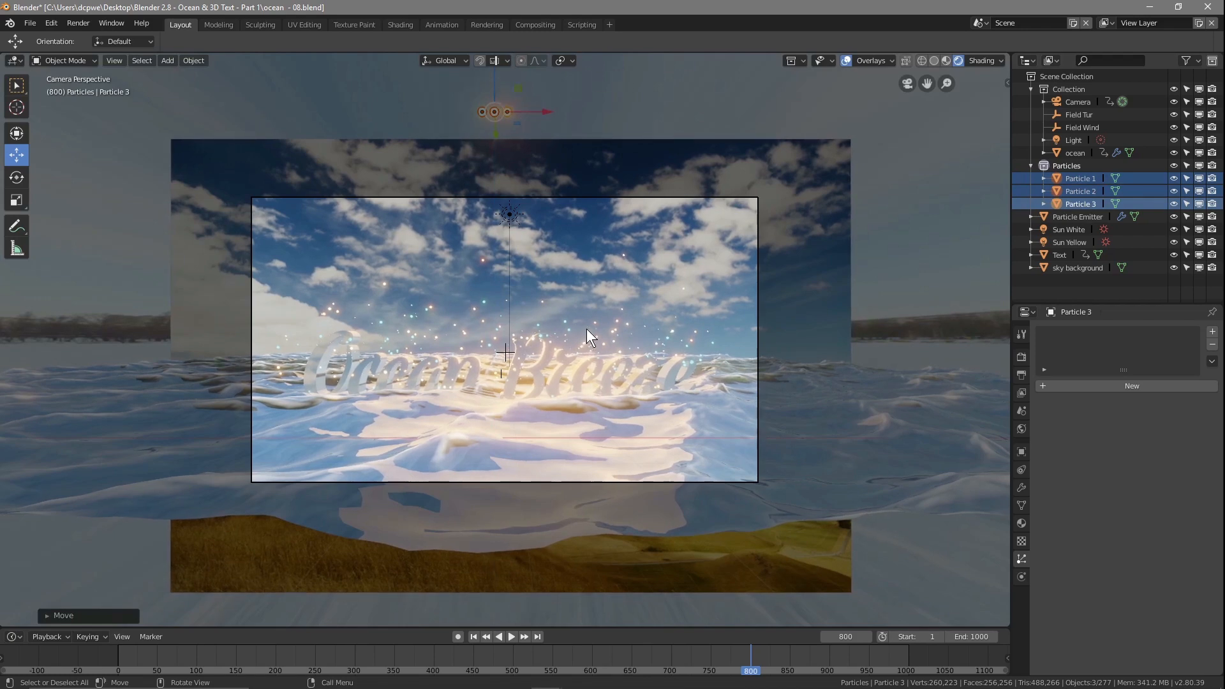
pyautogui.scroll(4, 593, 332)
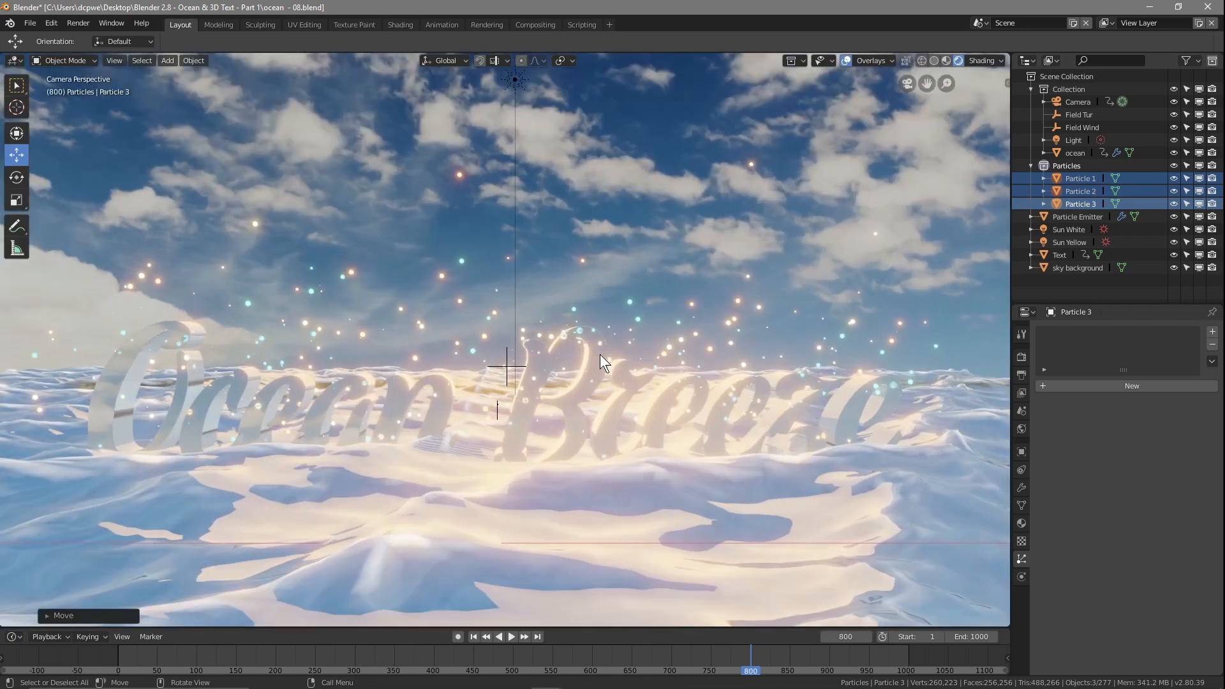
pyautogui.scroll(2, 600, 354)
# Step: Hide the viewport overlays
pyautogui.click(847, 60)
pyautogui.click(847, 61)
pyautogui.click(846, 61)
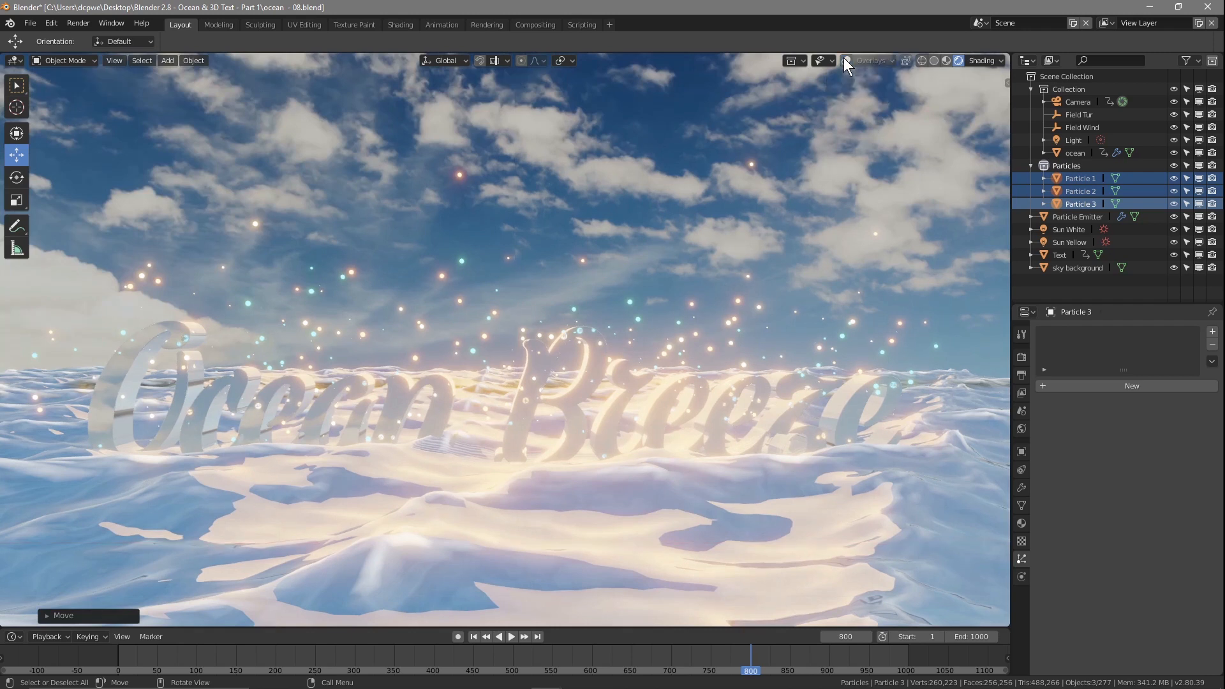
# Step: Set the Ocean modifier's Resolution to 20, test-render frame 800 and close the render window
pyautogui.click(1074, 154)
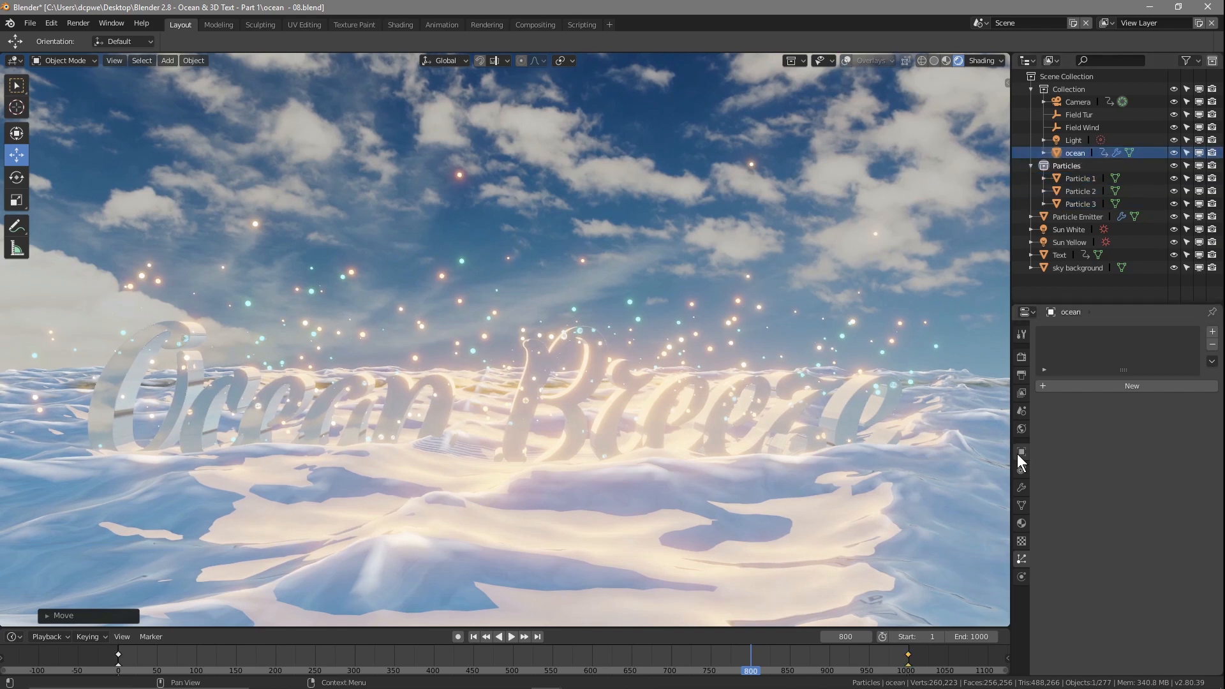
pyautogui.click(1021, 488)
pyautogui.click(1200, 422)
pyautogui.write('20')
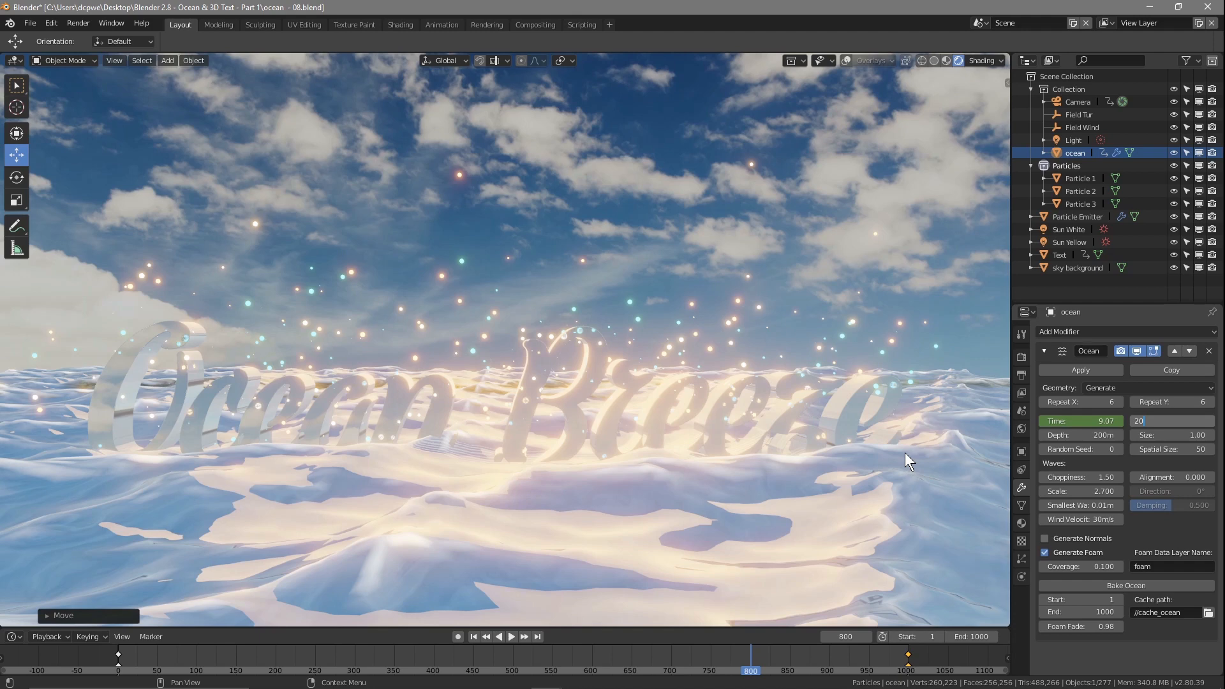
pyautogui.press('Return')
pyautogui.press('F12')
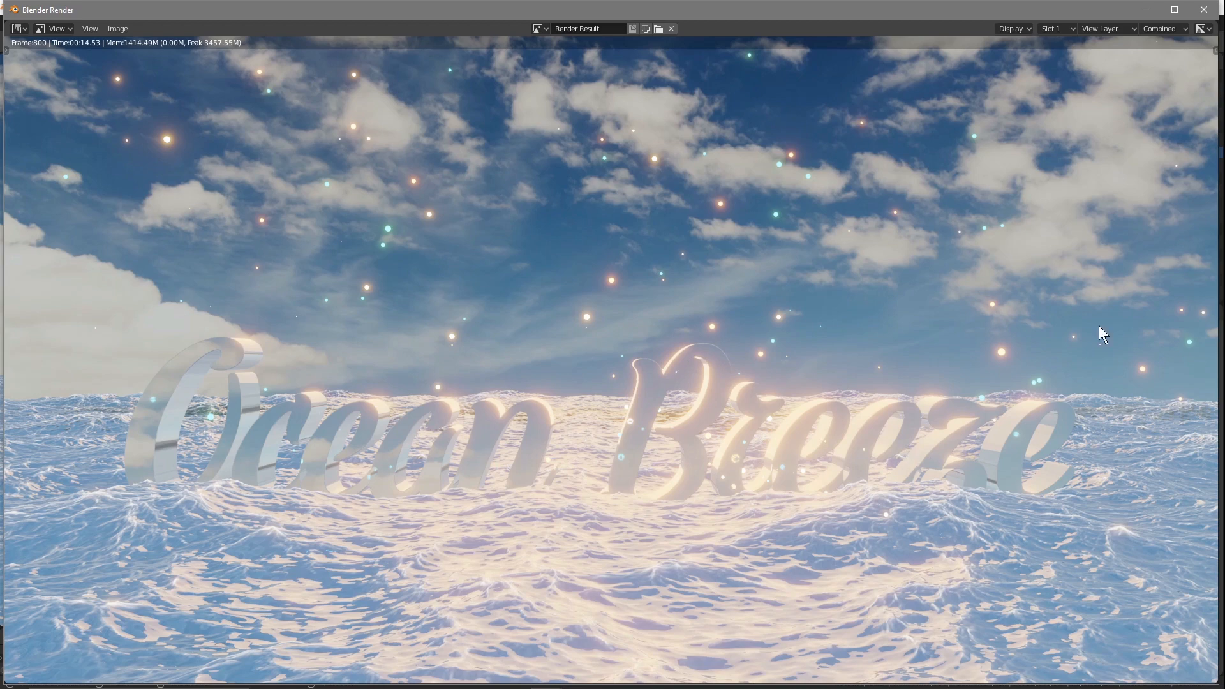
pyautogui.click(1203, 10)
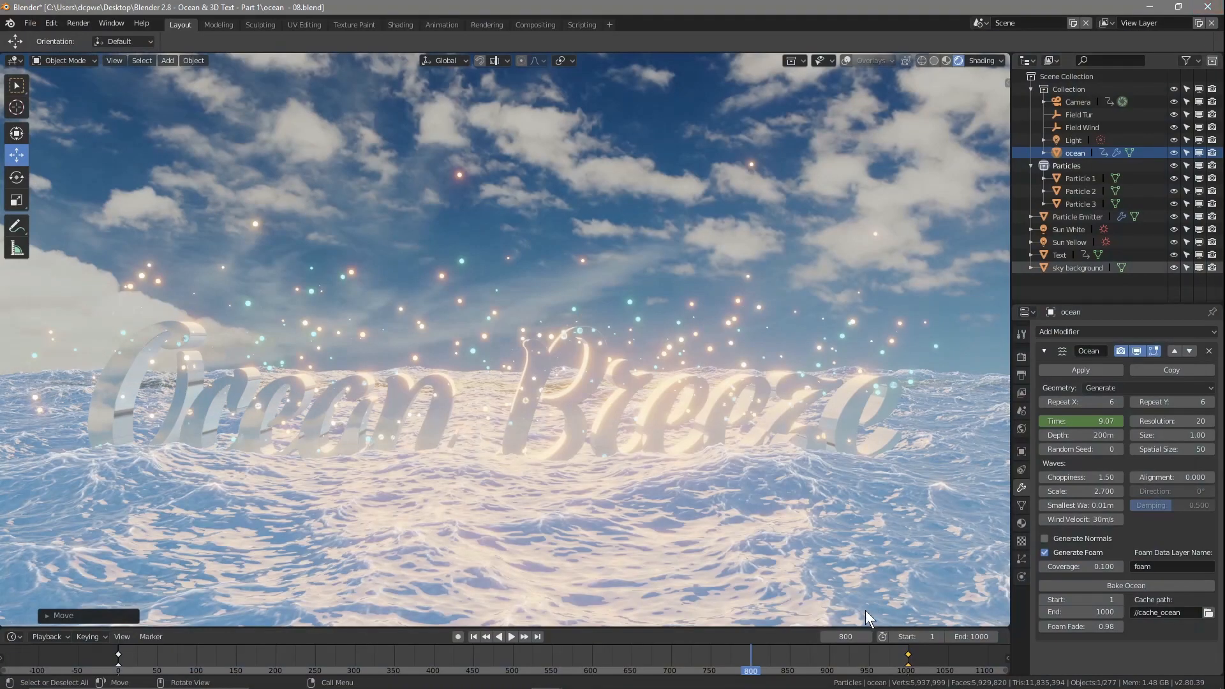
# Step: Try to bake the Particle Emitter's particle cache
pyautogui.click(1077, 222)
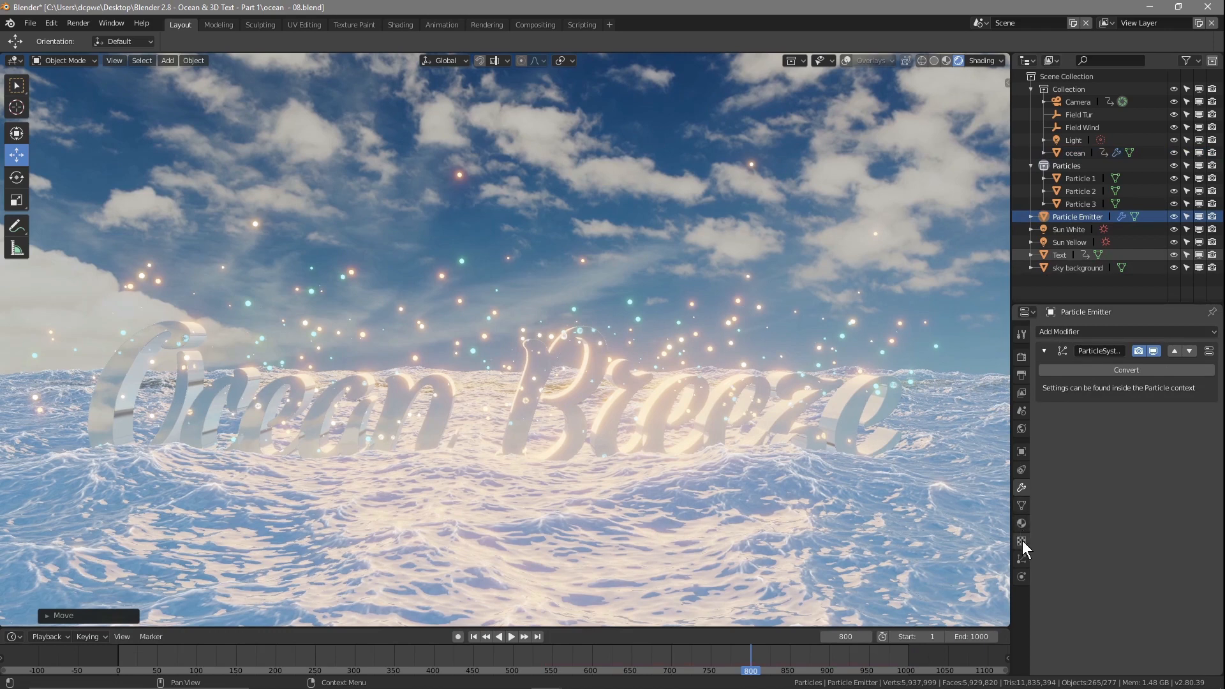
pyautogui.click(1022, 559)
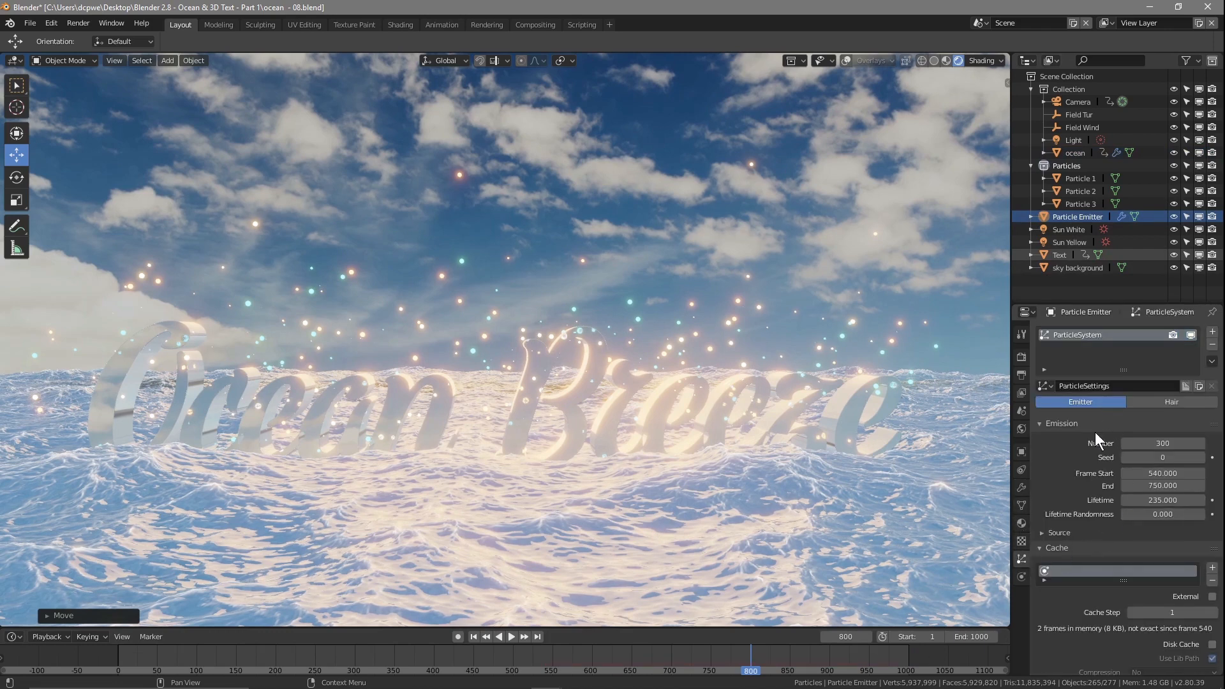
pyautogui.scroll(-4, 1097, 601)
pyautogui.click(1160, 584)
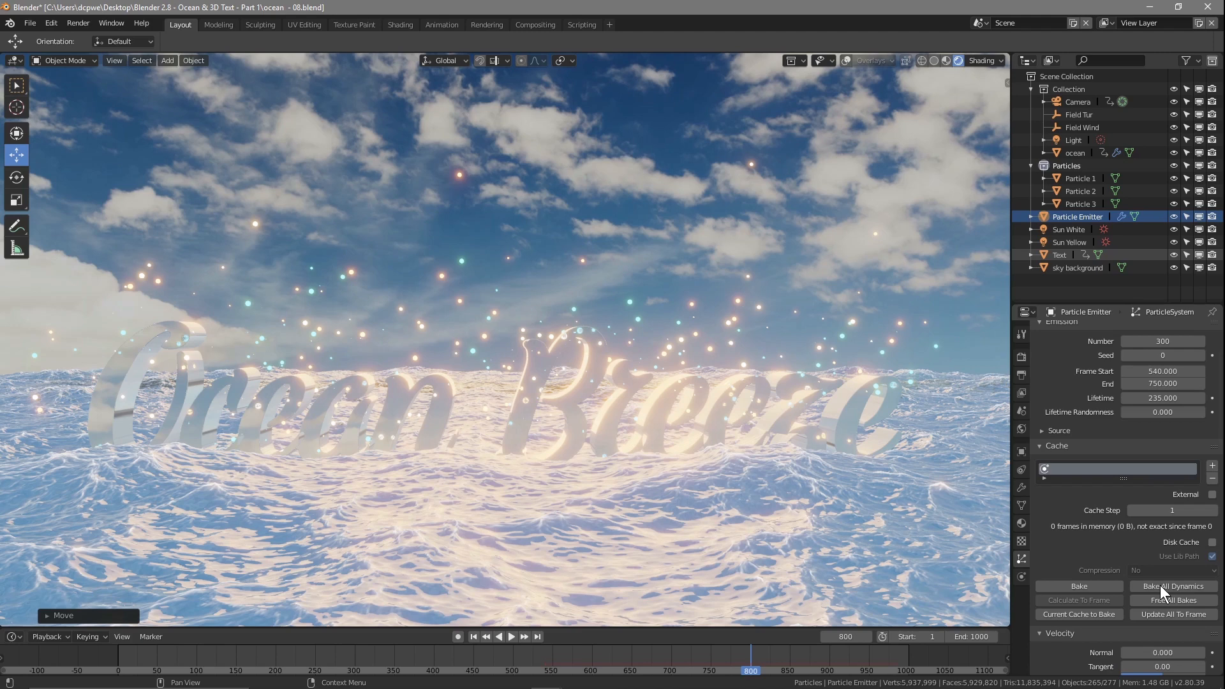
pyautogui.click(1082, 585)
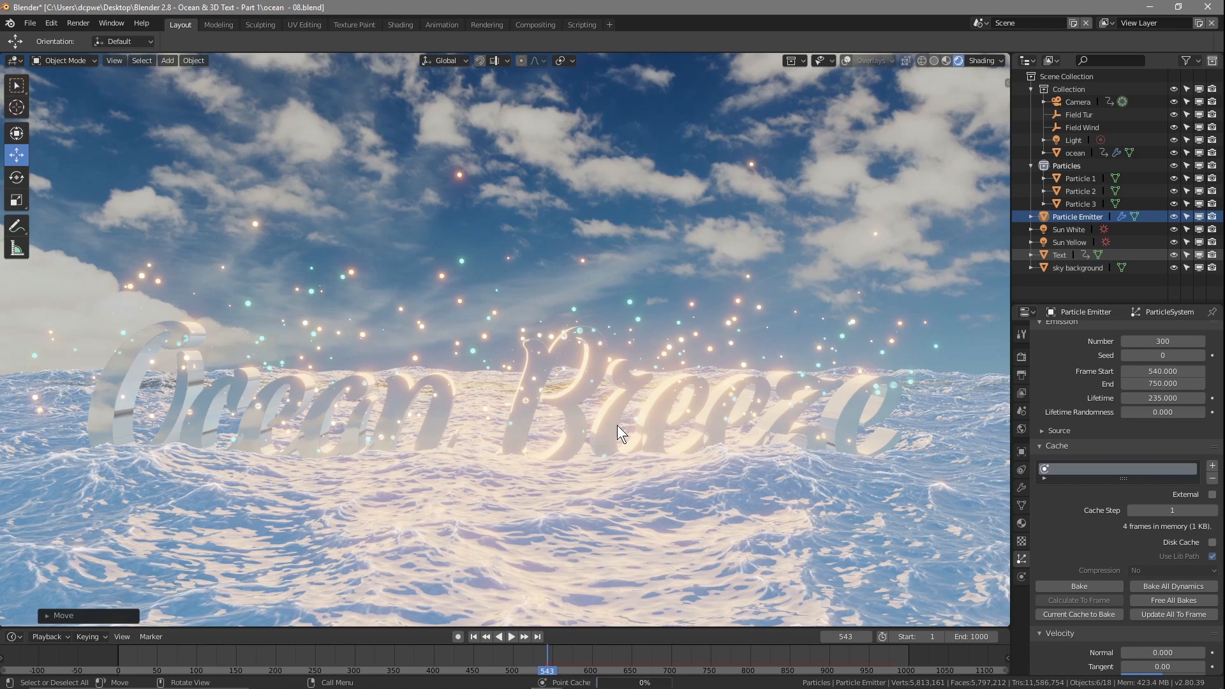
pyautogui.press('Escape')
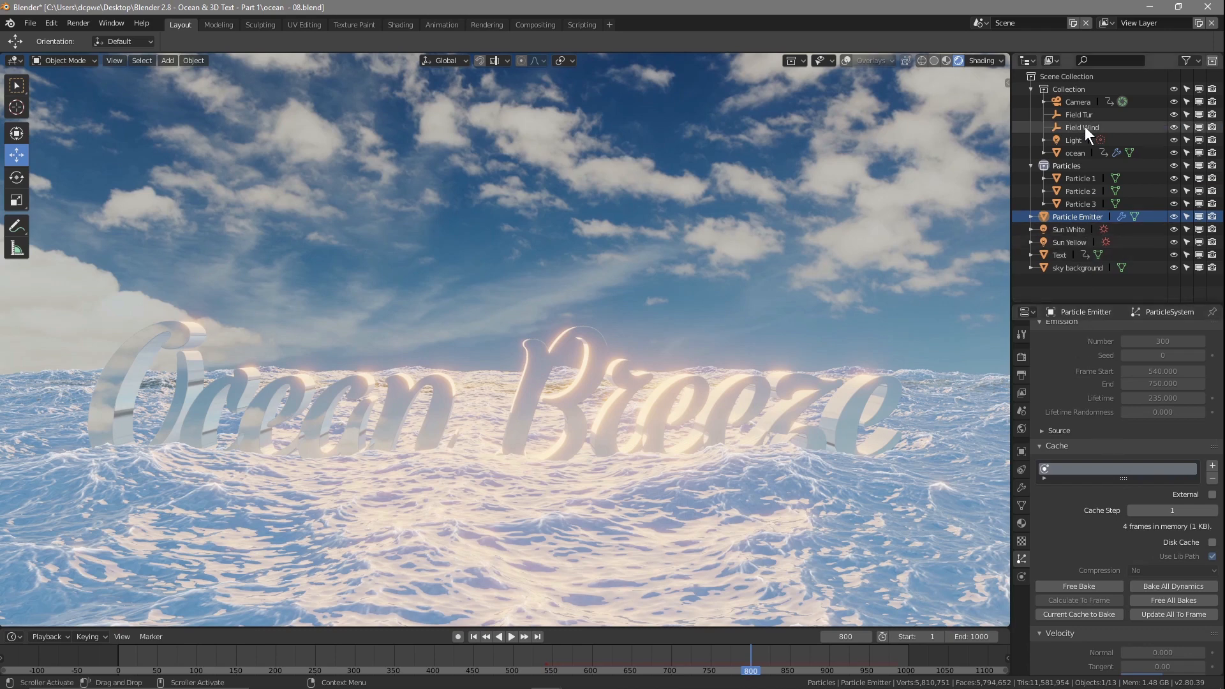
# Step: Set the Resolution of the ocean's Ocean modifier to 7
pyautogui.click(1071, 153)
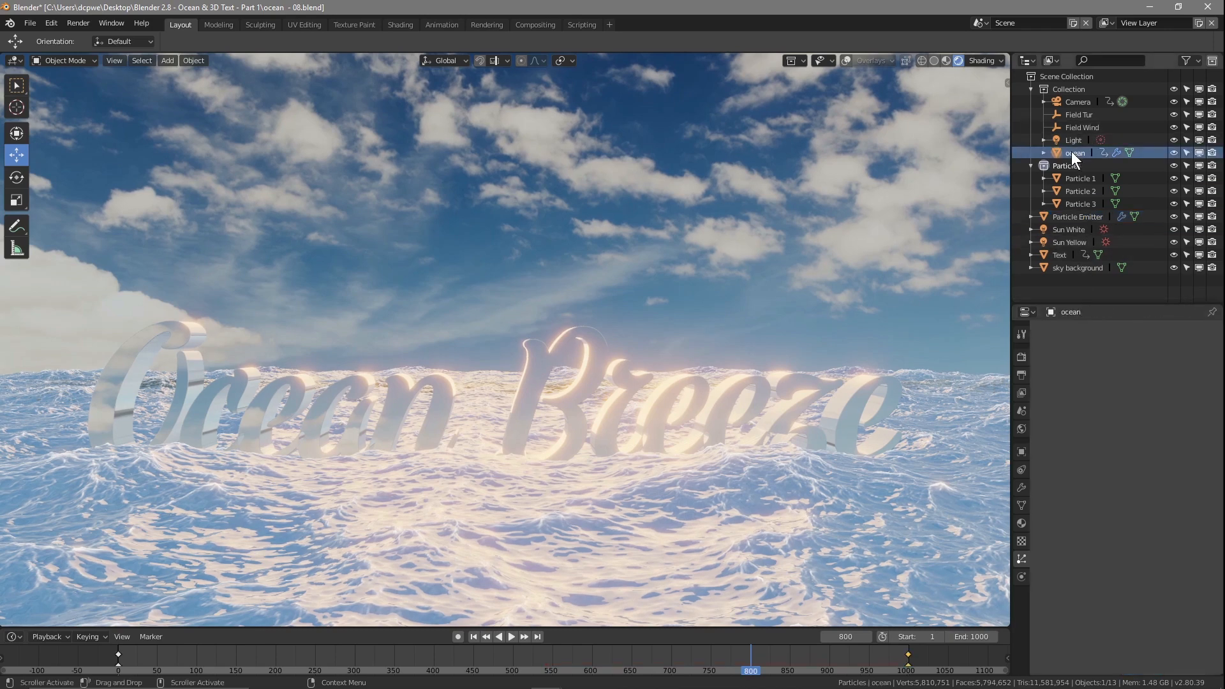
pyautogui.click(1022, 488)
pyautogui.click(1198, 422)
pyautogui.write('7')
pyautogui.press('Return')
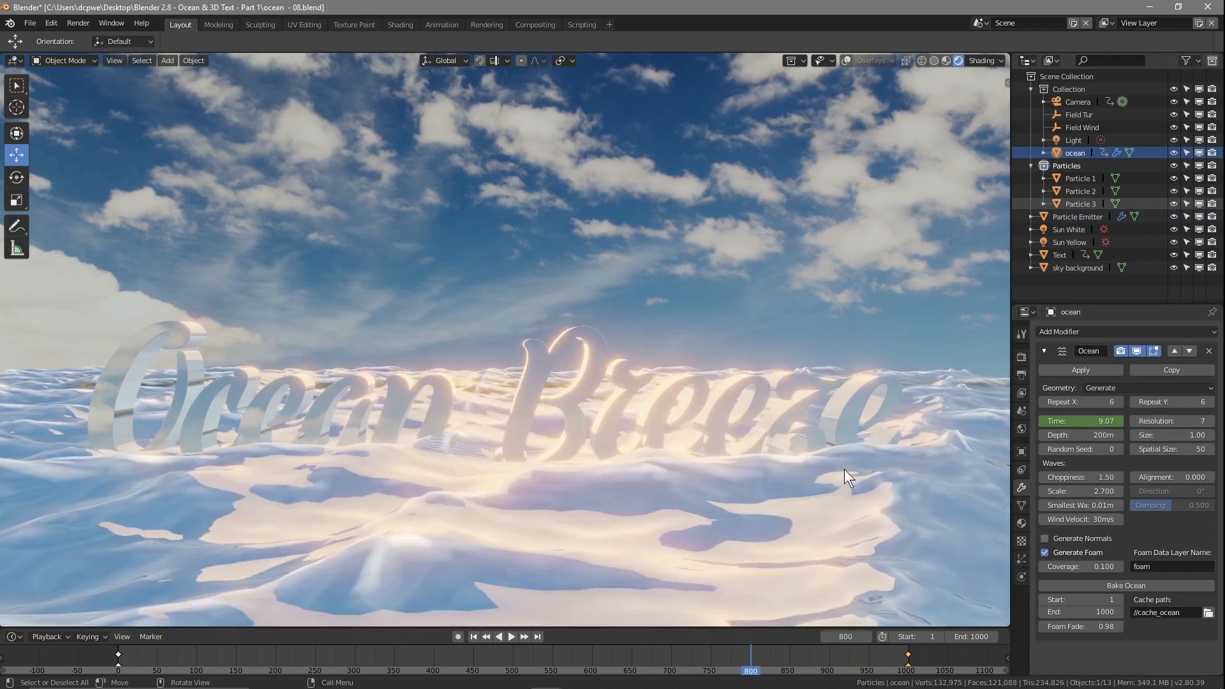
# Step: Open the Particle Emitter's particle settings, preview the animation from frame 536 and save the file
pyautogui.click(1078, 218)
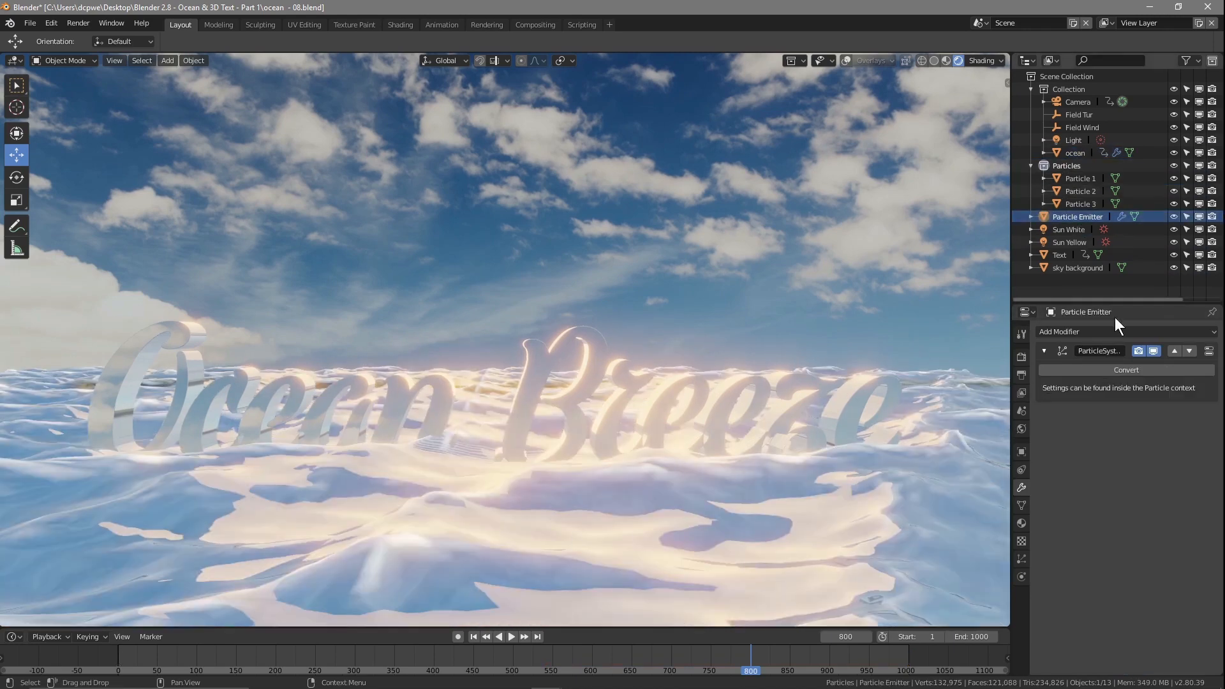
pyautogui.click(1021, 559)
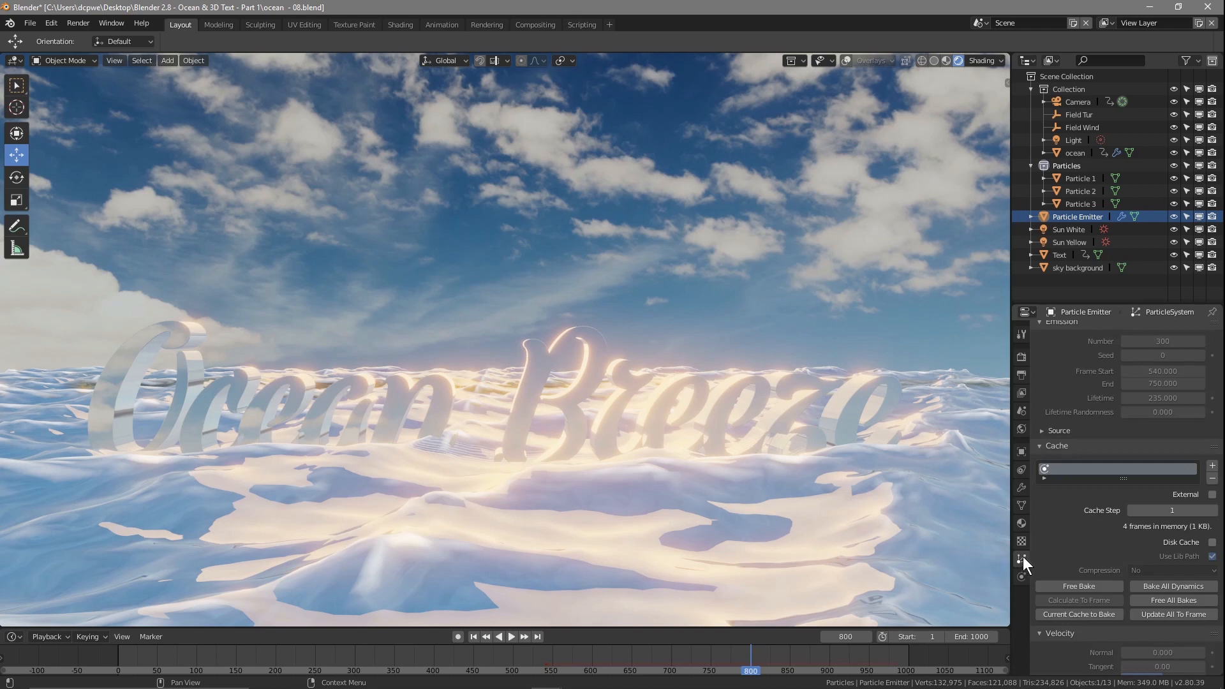
pyautogui.scroll(-2, 1104, 573)
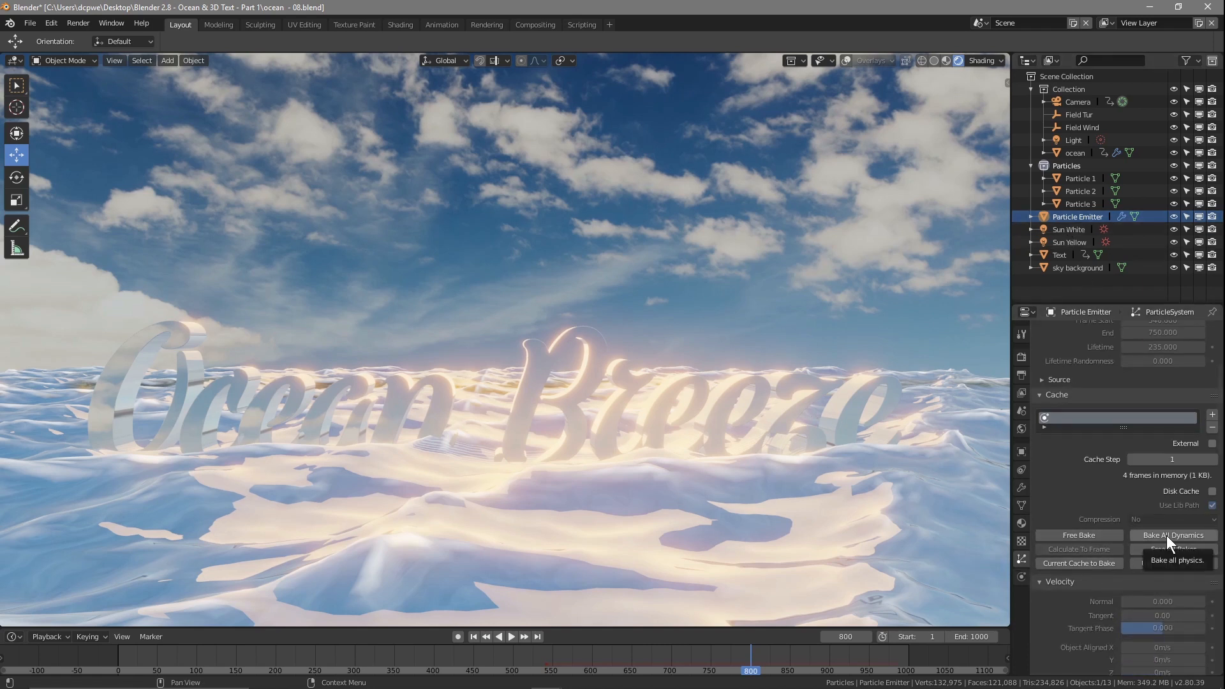
pyautogui.moveTo(760, 679); pyautogui.dragTo(543, 679)
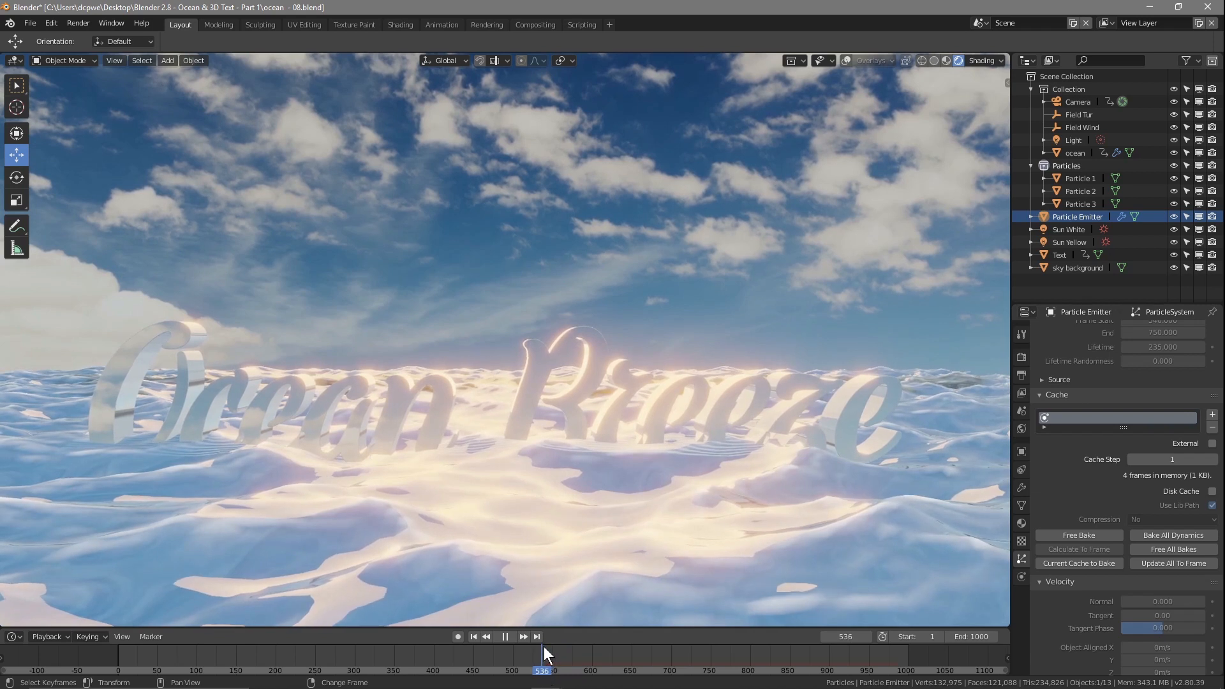
pyautogui.press('space')
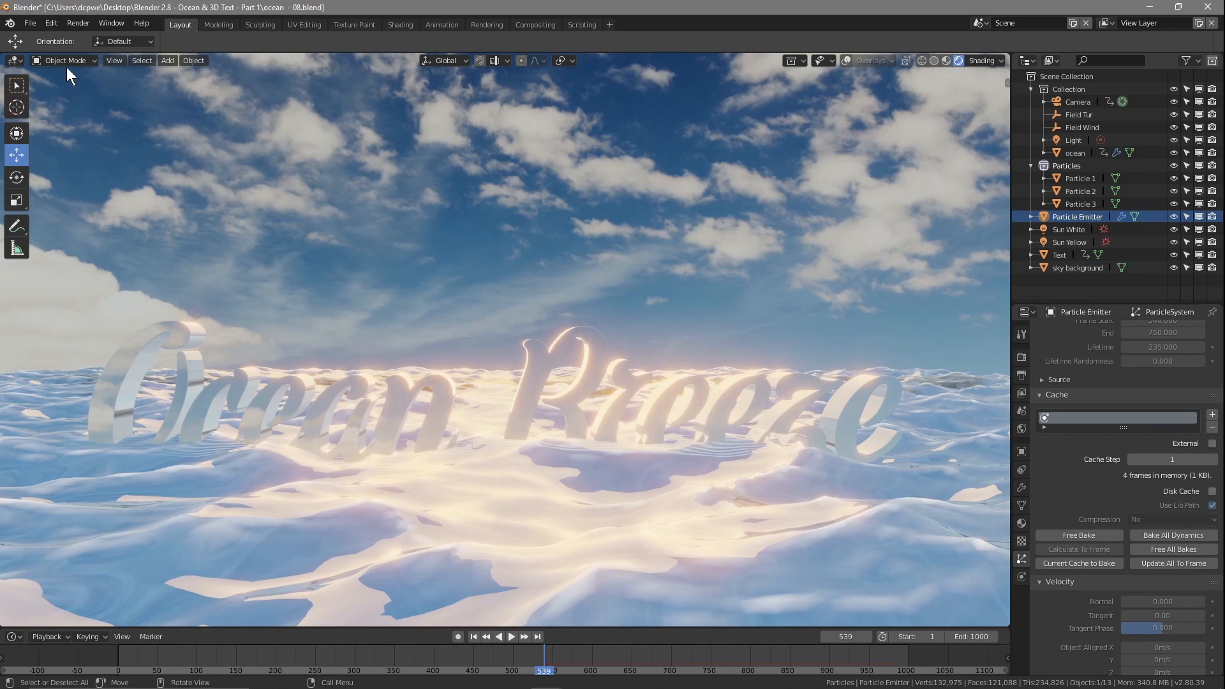
pyautogui.click(31, 20)
pyautogui.click(57, 121)
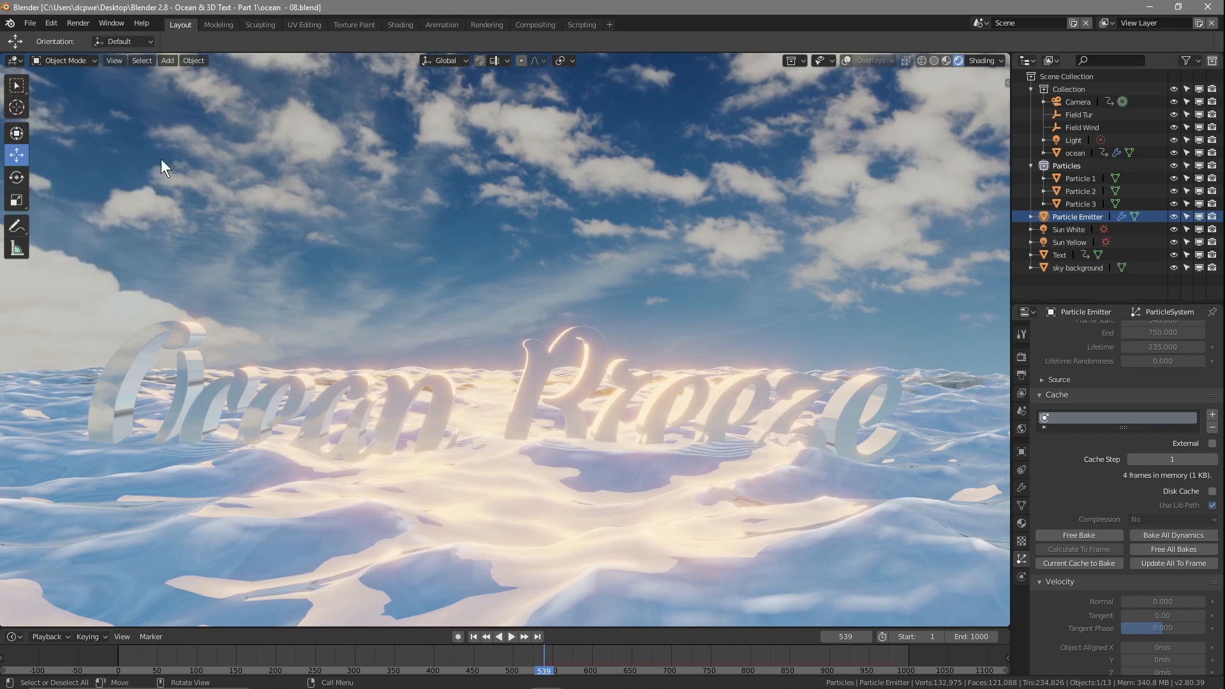
# Step: Free the Particle Emitter's existing bake at frame 535 and bake all dynamics again
pyautogui.press('space')
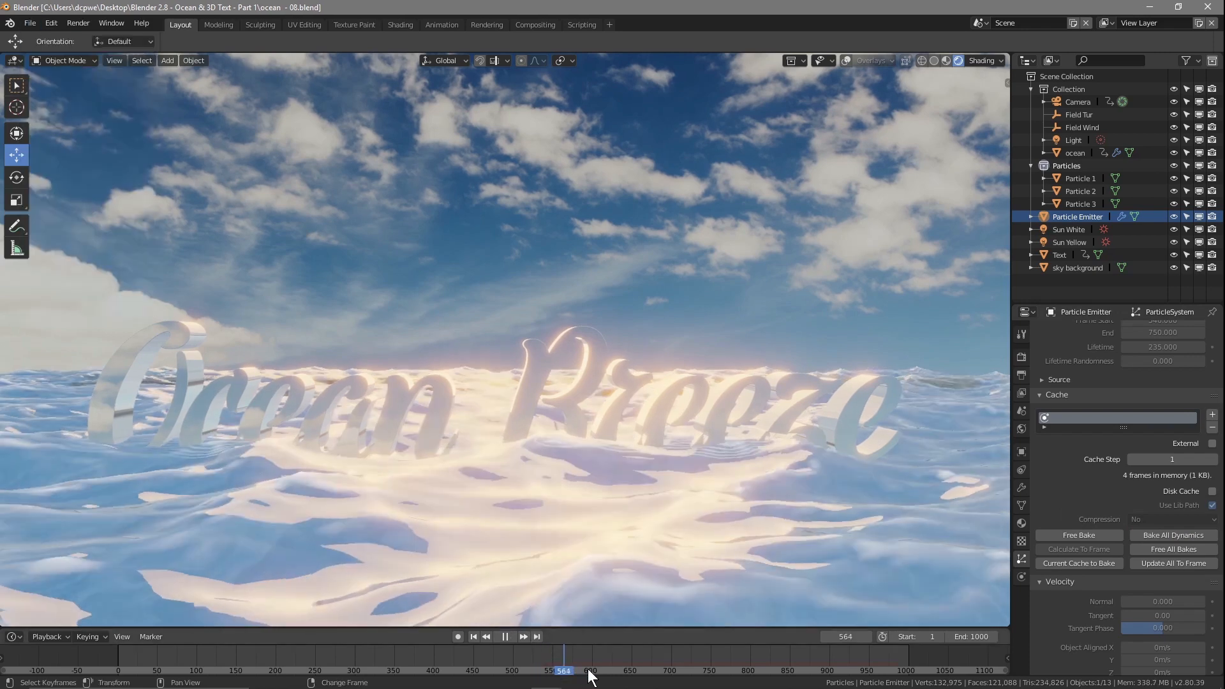
pyautogui.moveTo(647, 667); pyautogui.dragTo(537, 652)
pyautogui.press('space')
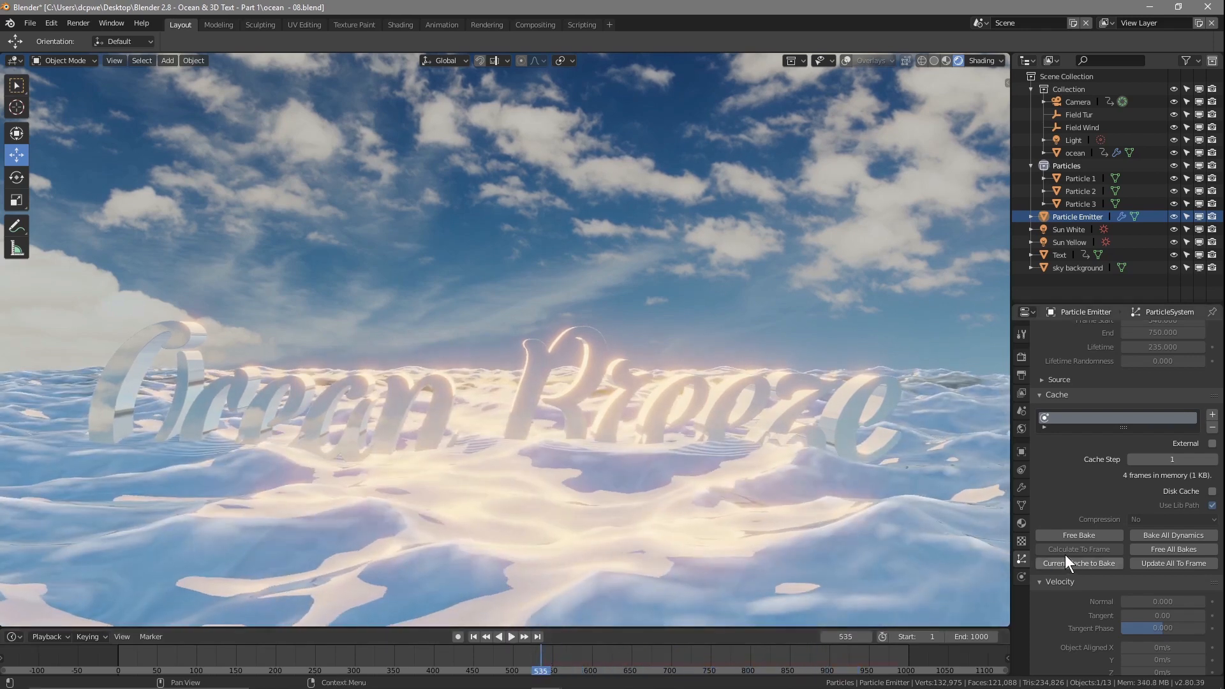
pyautogui.click(1069, 531)
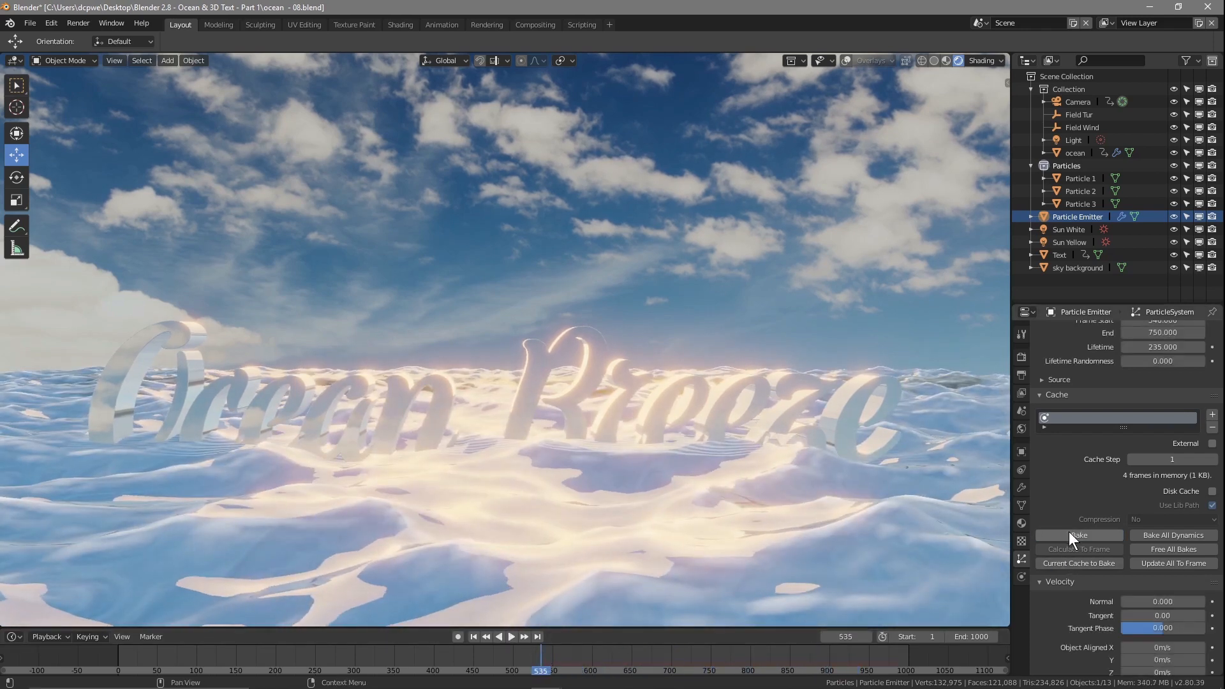
pyautogui.click(1148, 537)
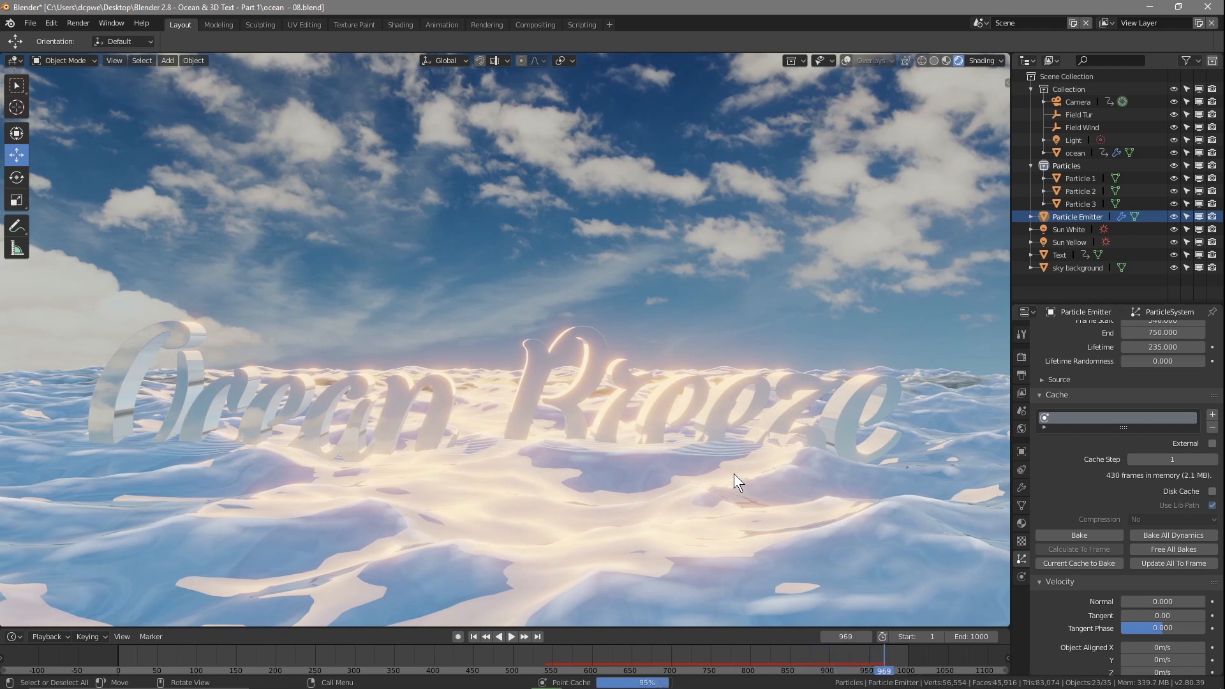
# Step: Scrub through the baked particles, test-render frame 923 and close the render window
pyautogui.click(537, 670)
pyautogui.moveTo(537, 669); pyautogui.dragTo(847, 659)
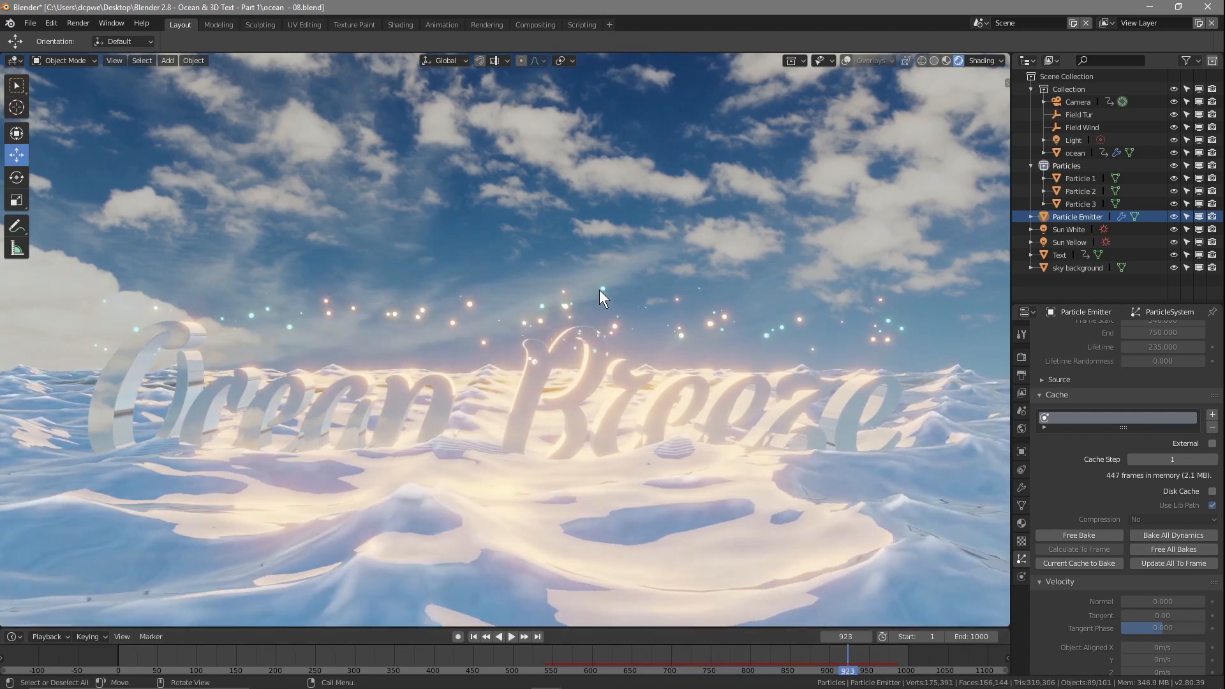
pyautogui.press('F12')
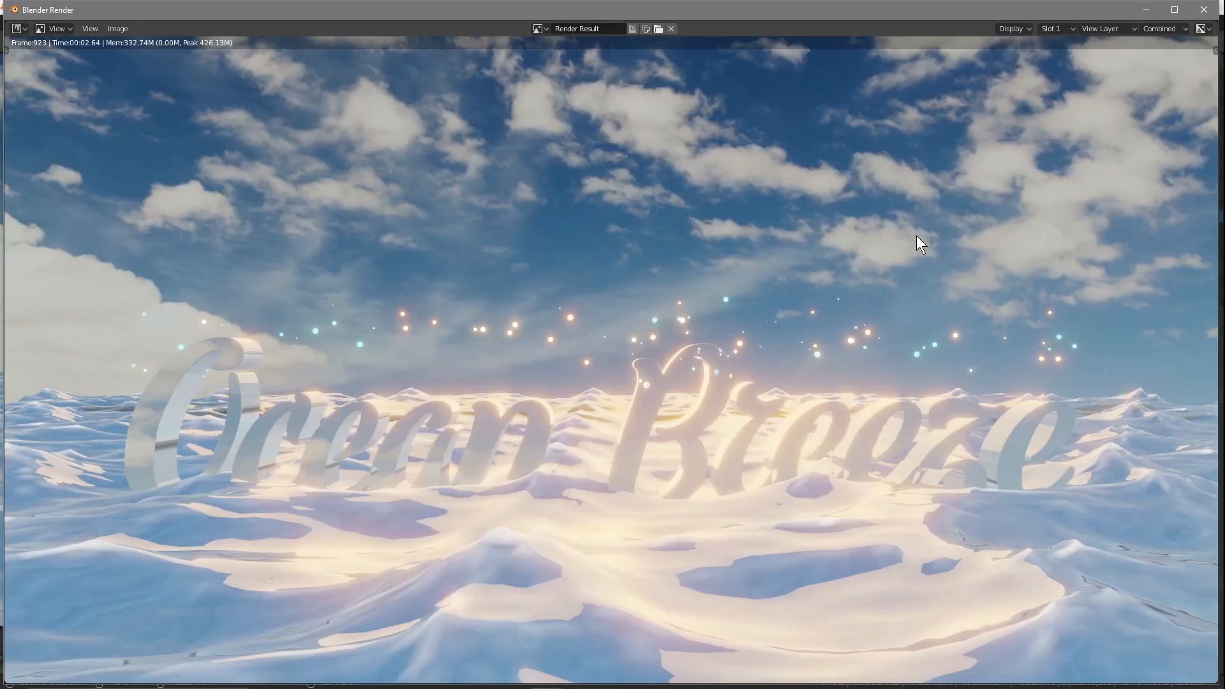
pyautogui.click(1203, 9)
# Step: Free the particle bake and keyframe the particles' render Scale of 0.500 at frame 540
pyautogui.moveTo(851, 676); pyautogui.dragTo(546, 675)
pyautogui.press('space')
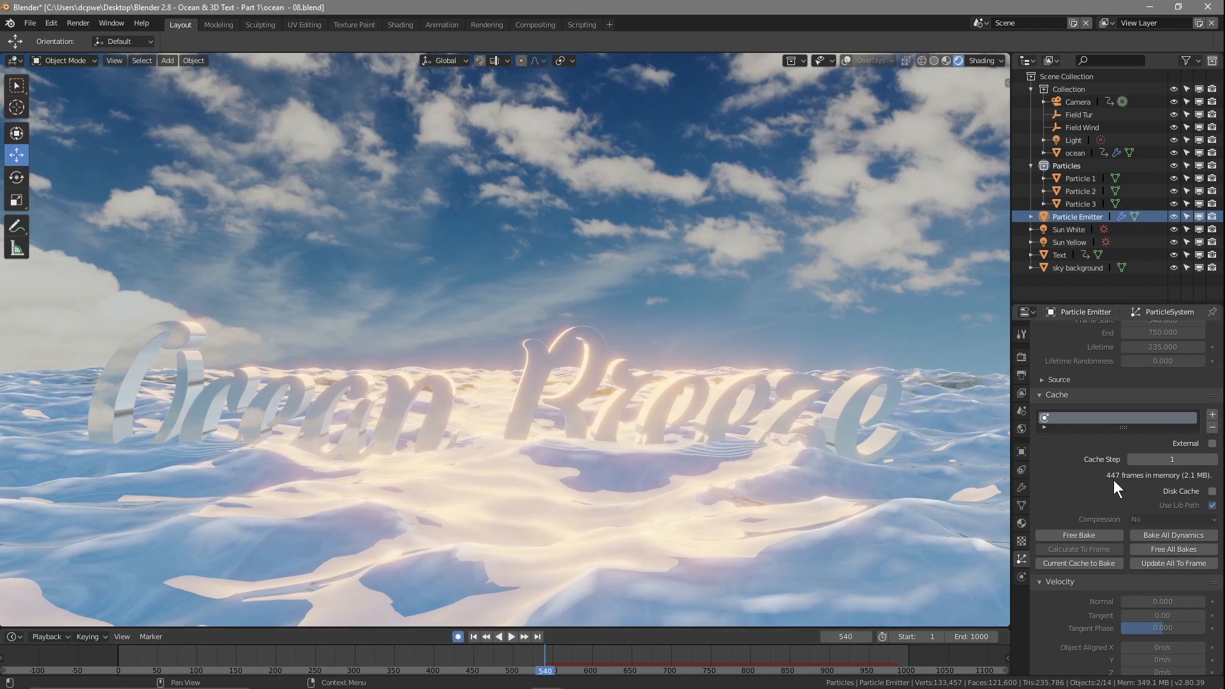
pyautogui.click(1094, 536)
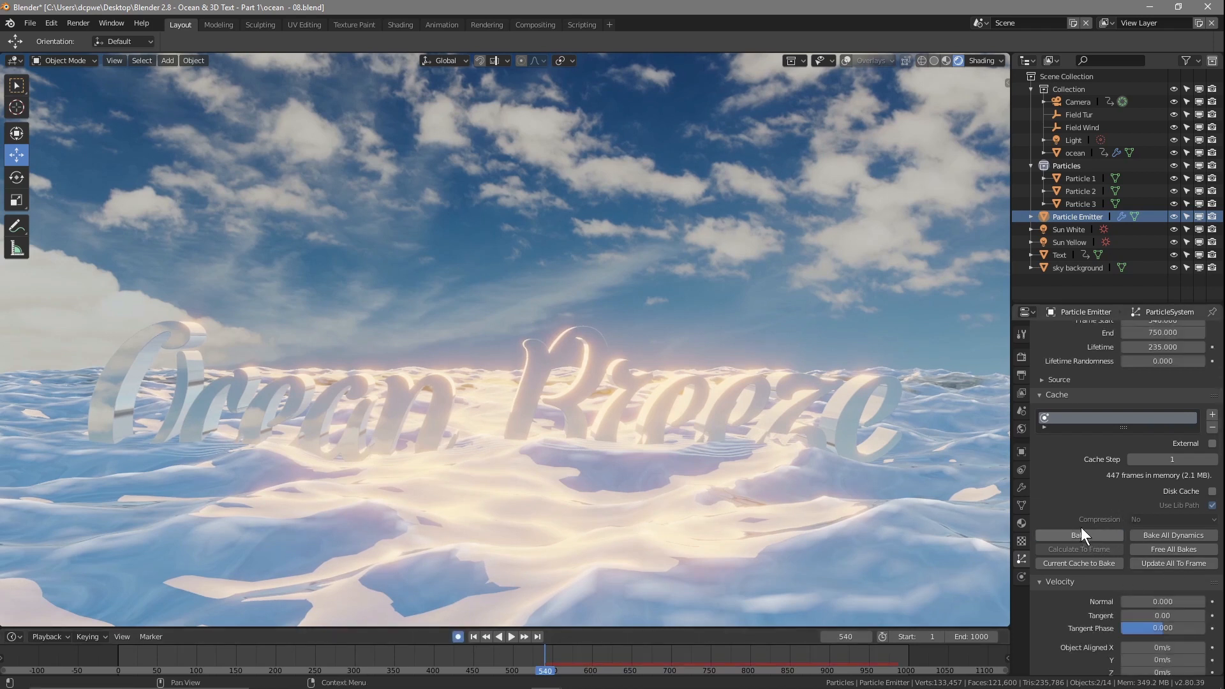
pyautogui.scroll(-12, 1069, 520)
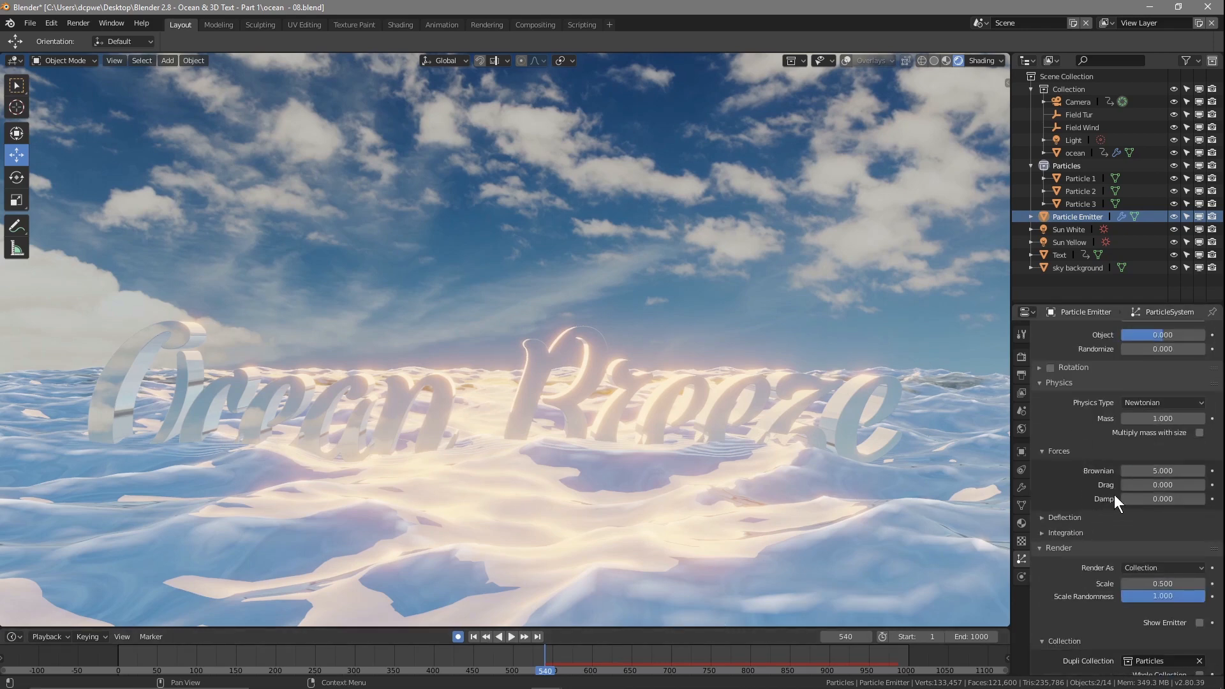
pyautogui.scroll(-10, 1114, 495)
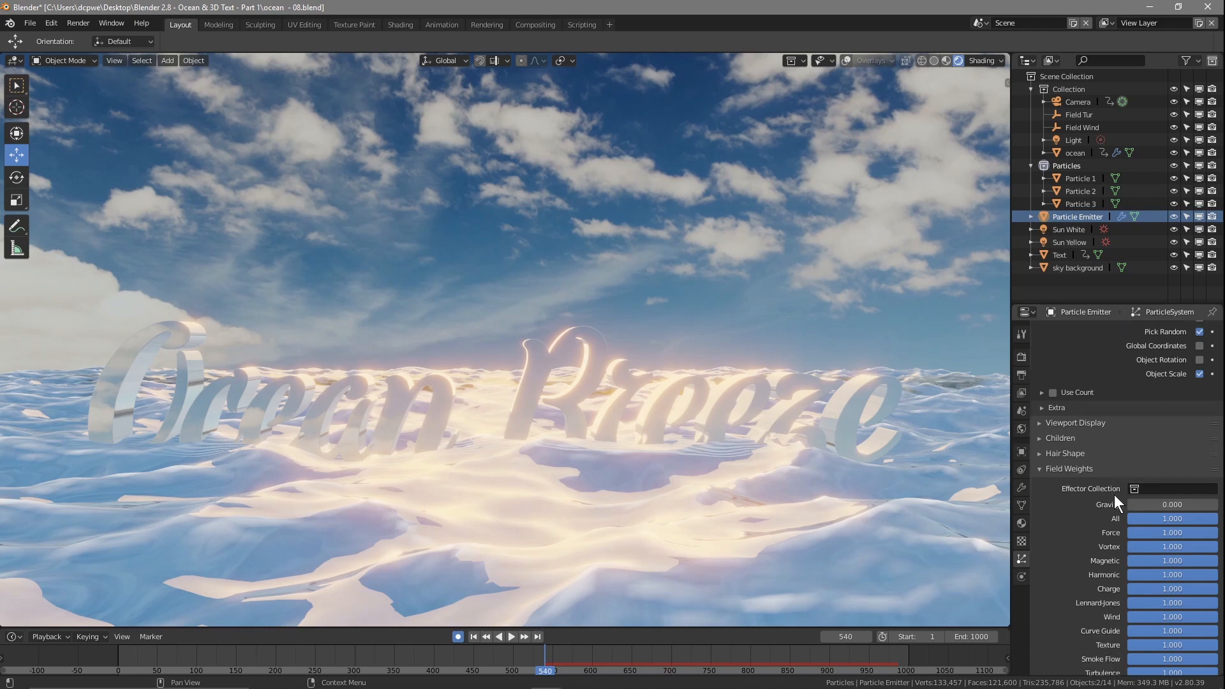
pyautogui.scroll(9, 1114, 495)
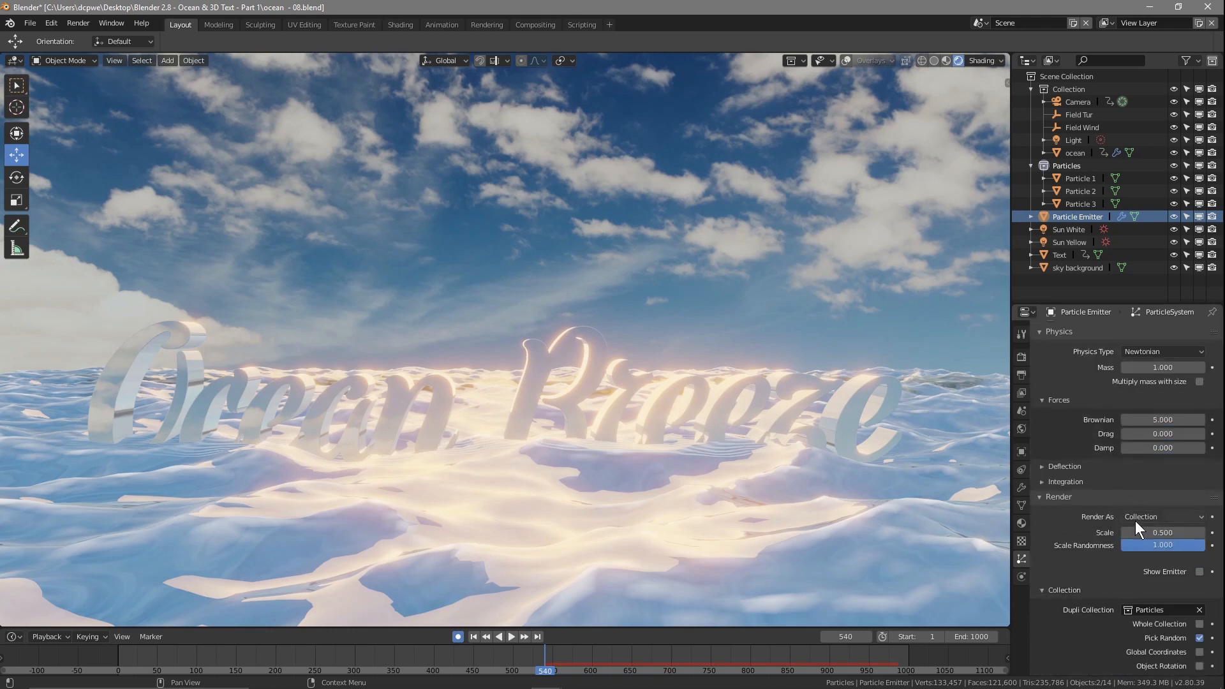
pyautogui.press('i')
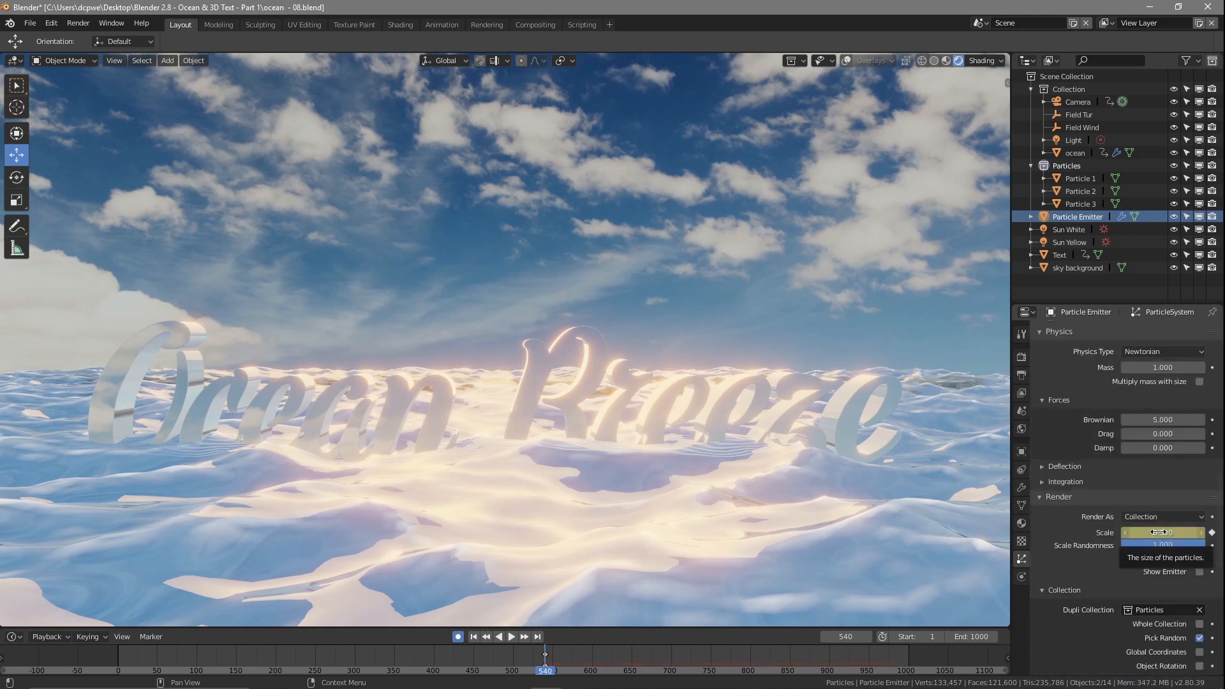
# Step: Insert a second keyframe for the particle Scale of 0.500 at frame 900
pyautogui.moveTo(547, 675); pyautogui.dragTo(829, 674)
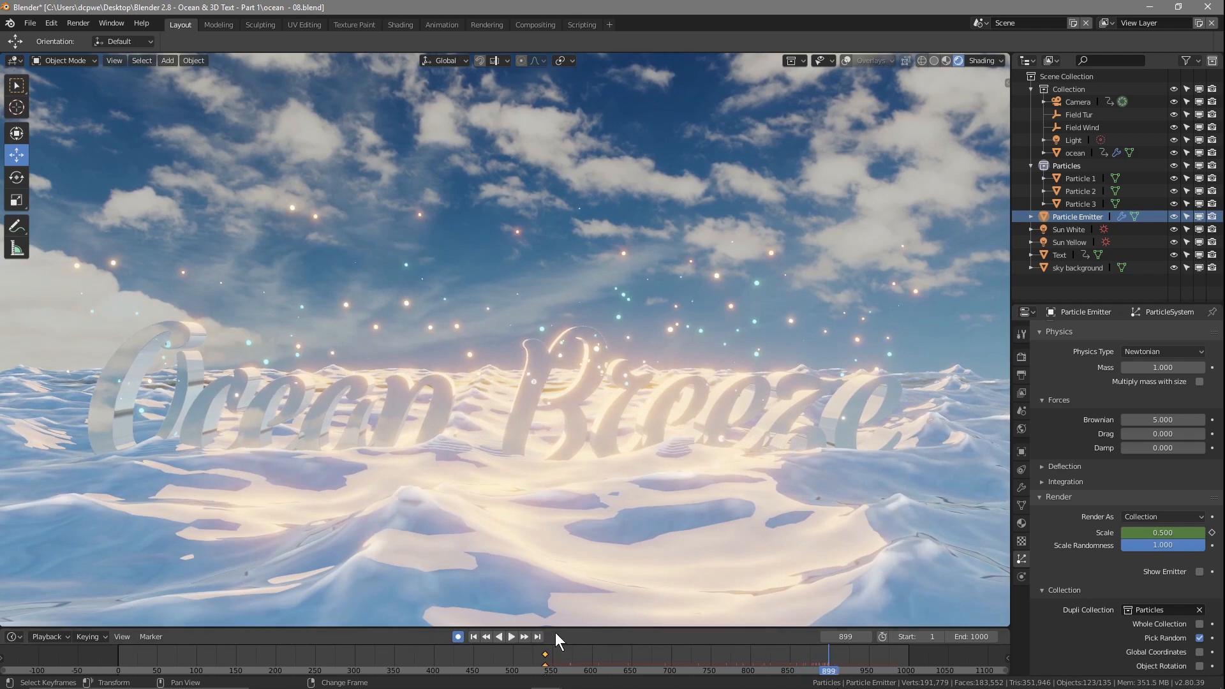
pyautogui.click(866, 636)
pyautogui.press('i')
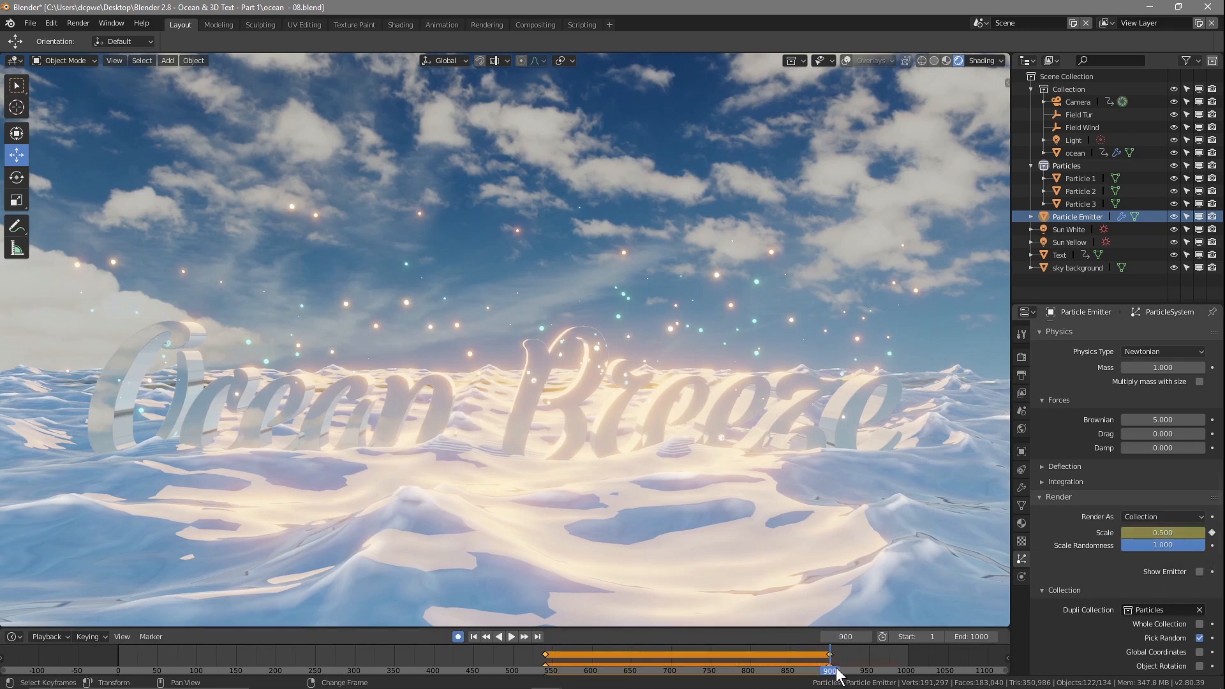
# Step: Keyframe the particle Scale at frame 986, reducing it to almost zero
pyautogui.press('space')
pyautogui.press('space')
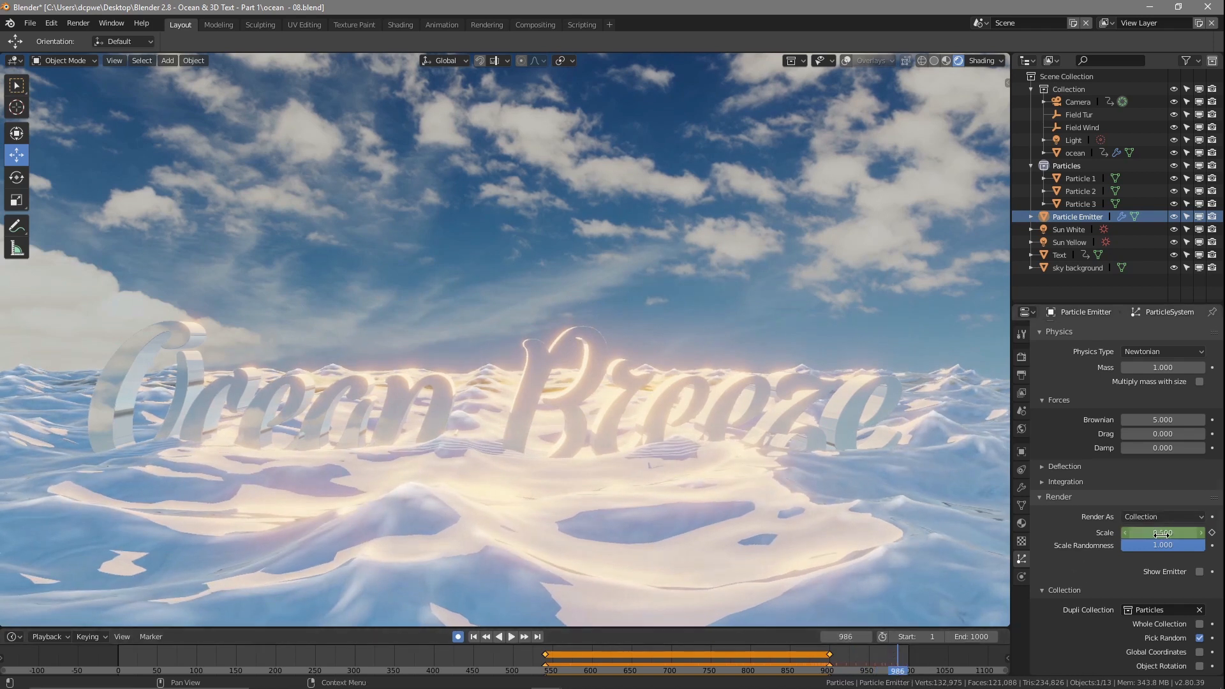
pyautogui.press('i')
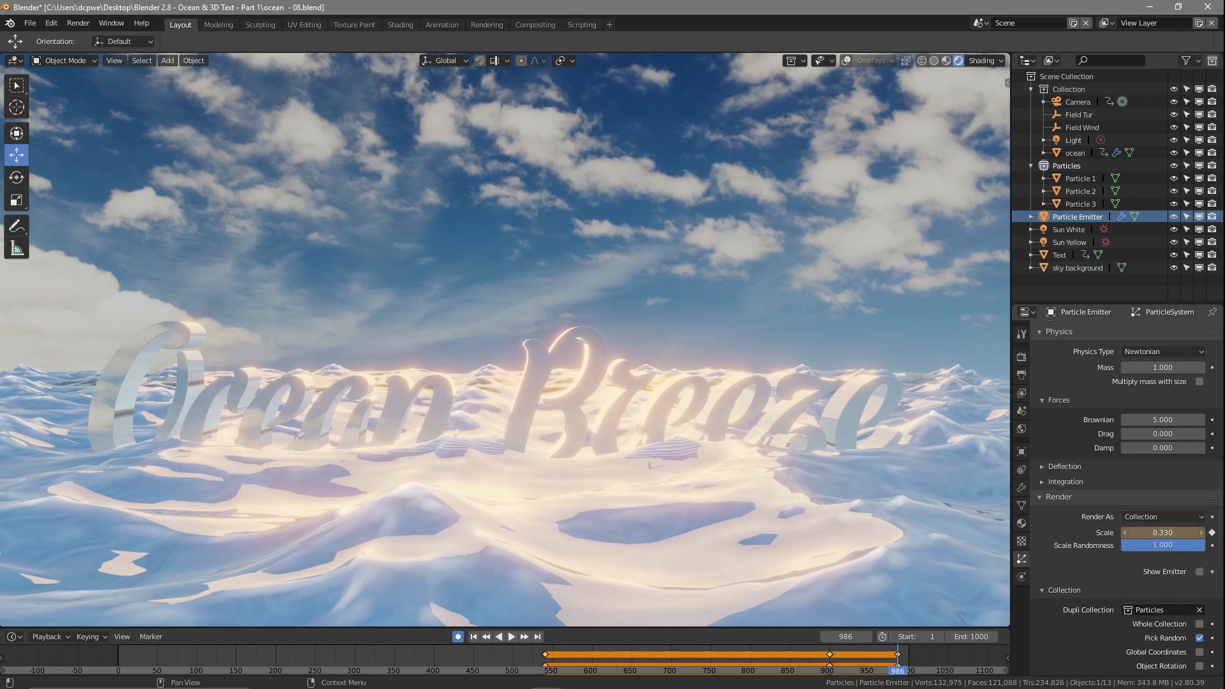
pyautogui.click(1166, 532)
pyautogui.write('0.01.001')
pyautogui.press('Return')
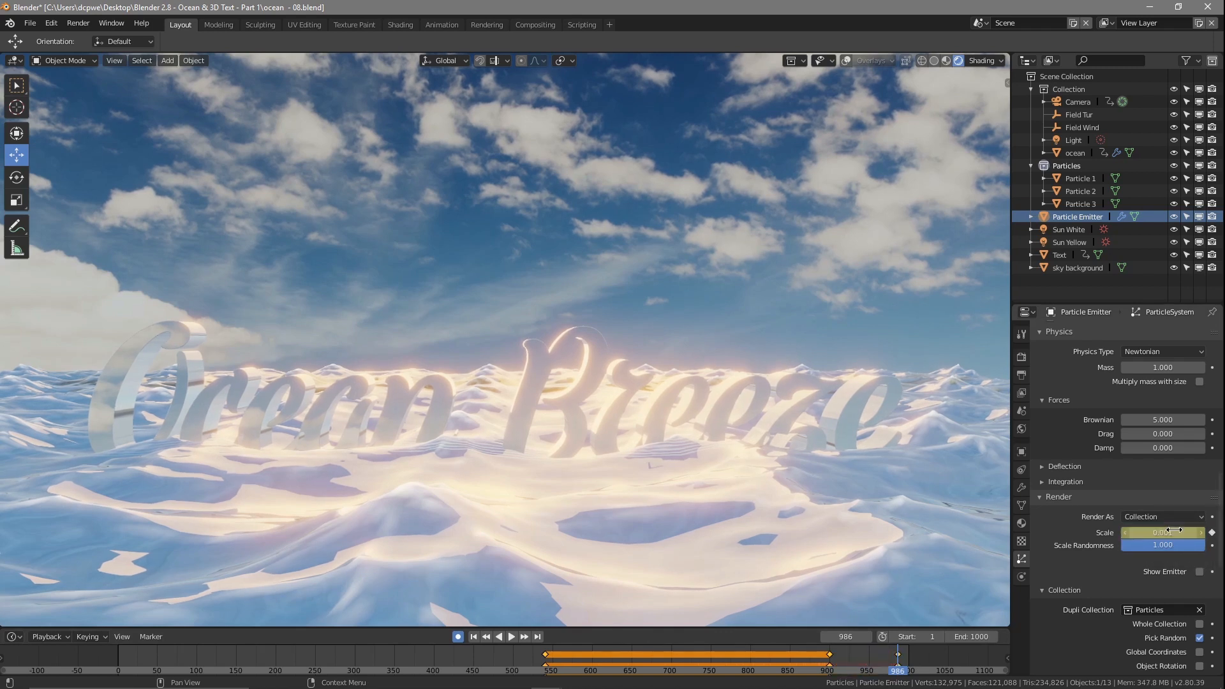
# Step: Return to frame 540 and set the Particle Emitter's emission Number to 600
pyautogui.moveTo(899, 667); pyautogui.dragTo(549, 675)
pyautogui.scroll(15, 1129, 426)
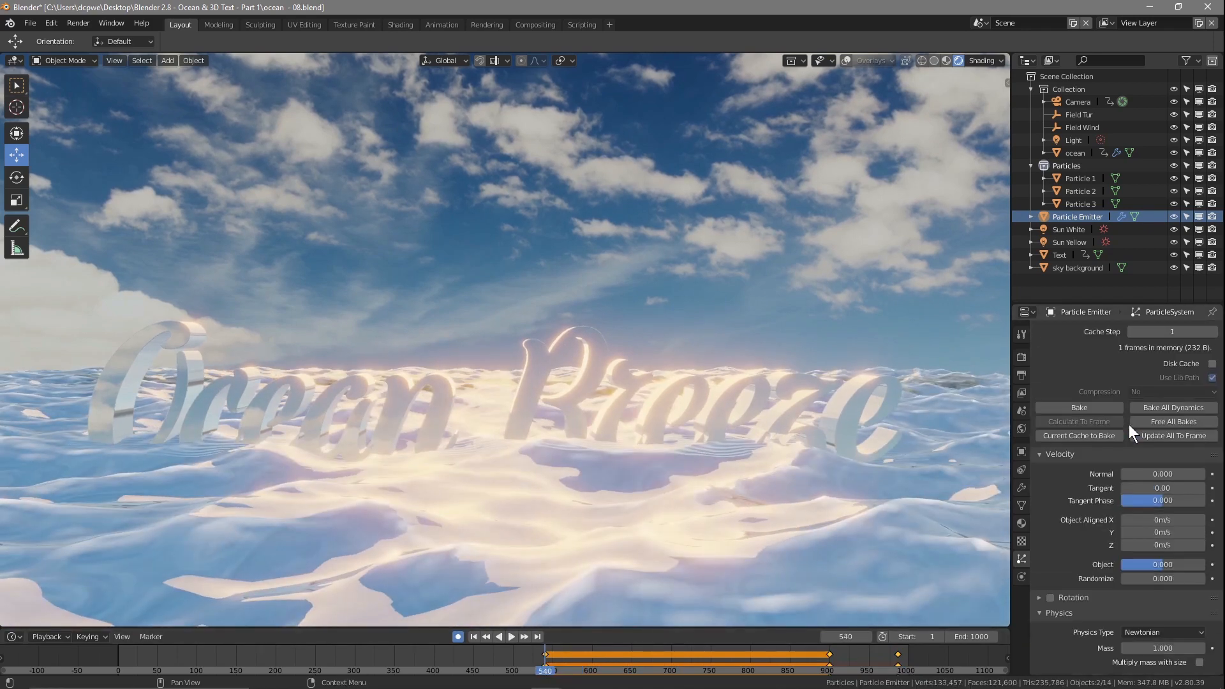
pyautogui.scroll(6, 1127, 424)
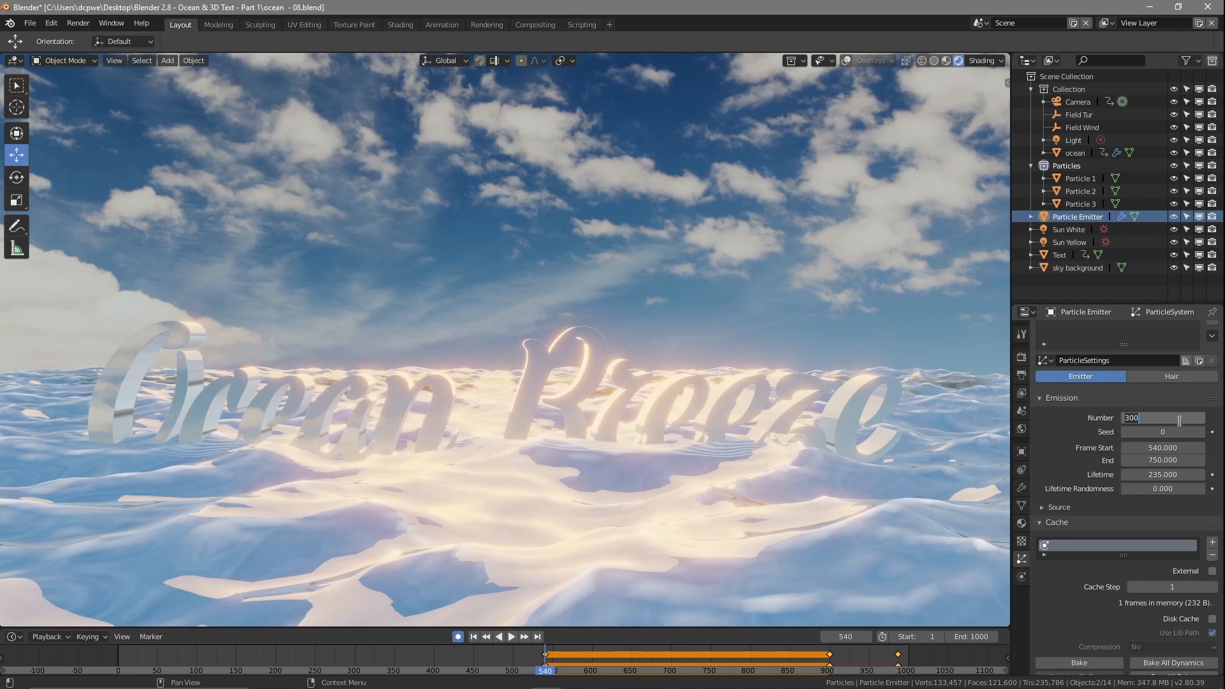
pyautogui.press('Return')
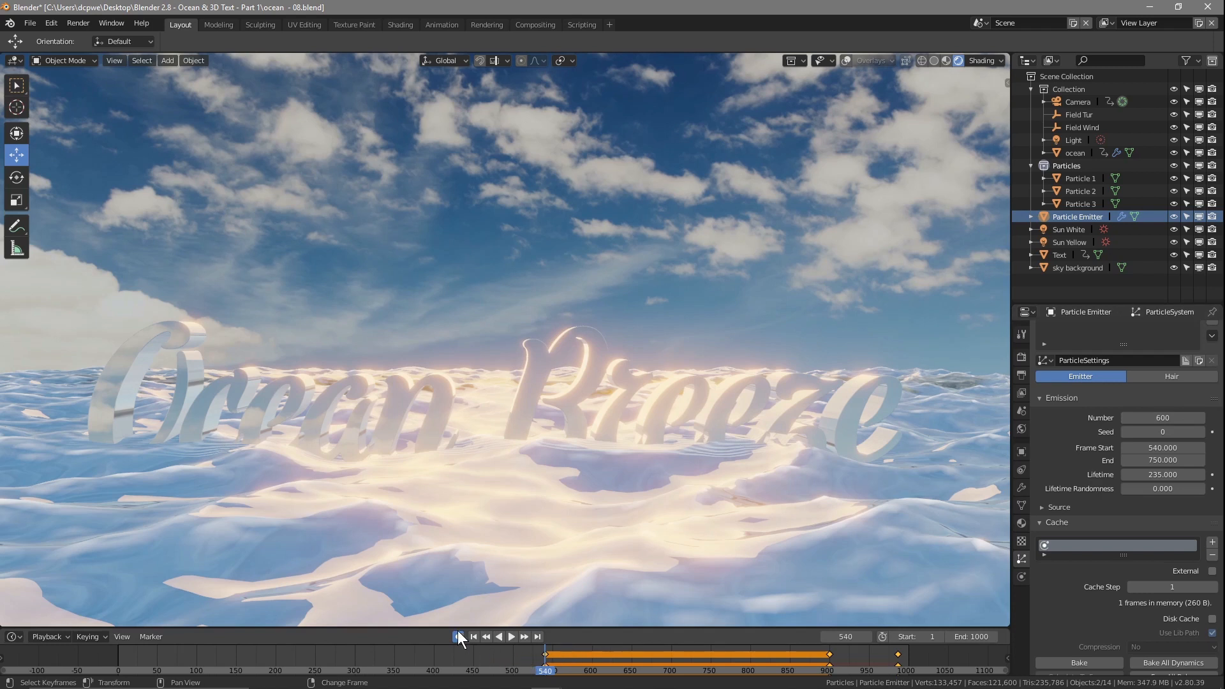
# Step: Preview the particle animation from frame 540 with auto keying off, scrub back to frame 189 and save the file
pyautogui.click(511, 636)
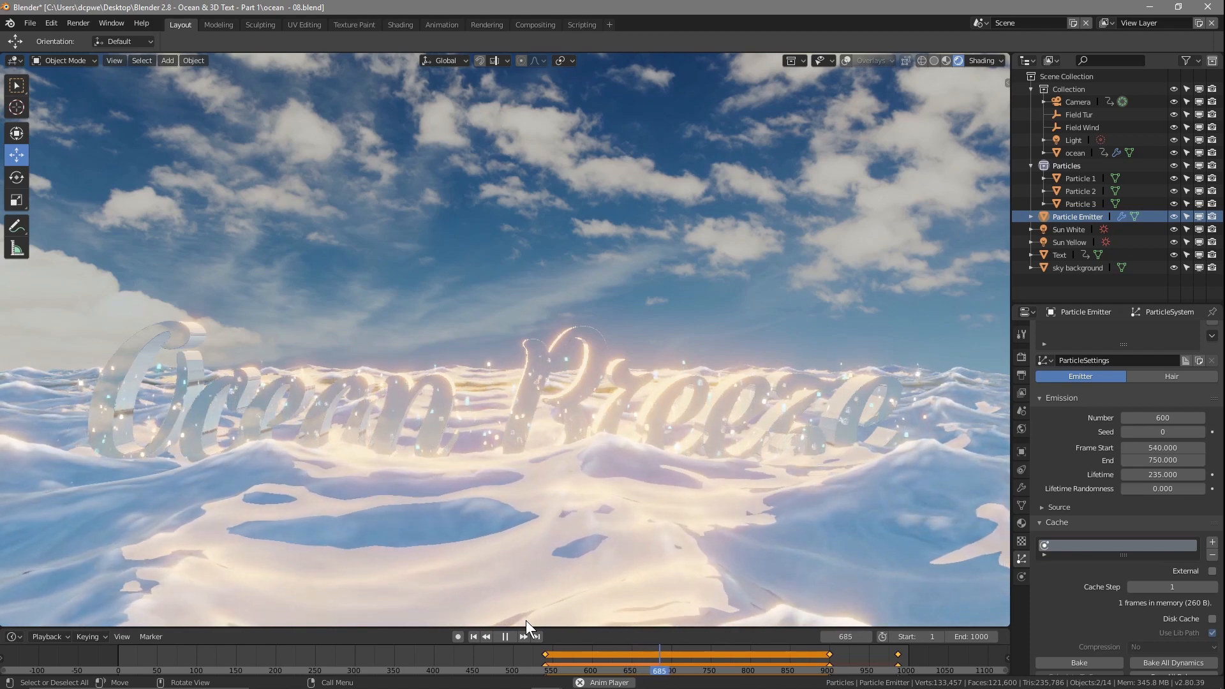
pyautogui.click(526, 620)
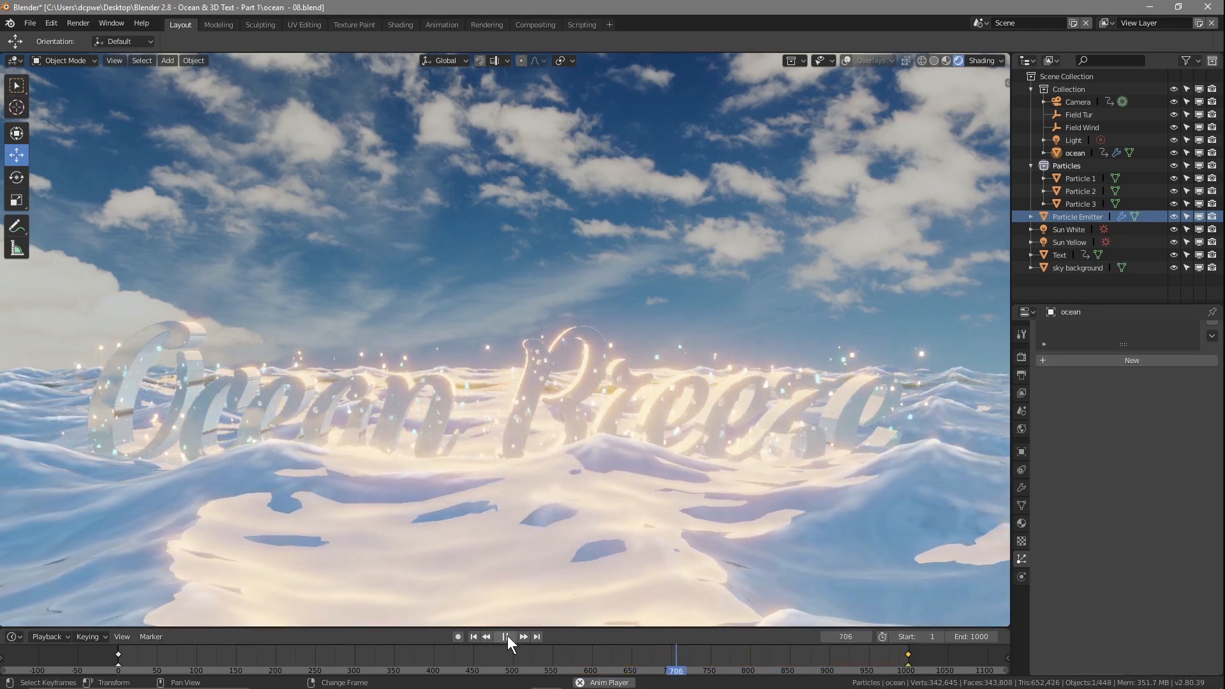
pyautogui.moveTo(683, 666); pyautogui.dragTo(268, 657)
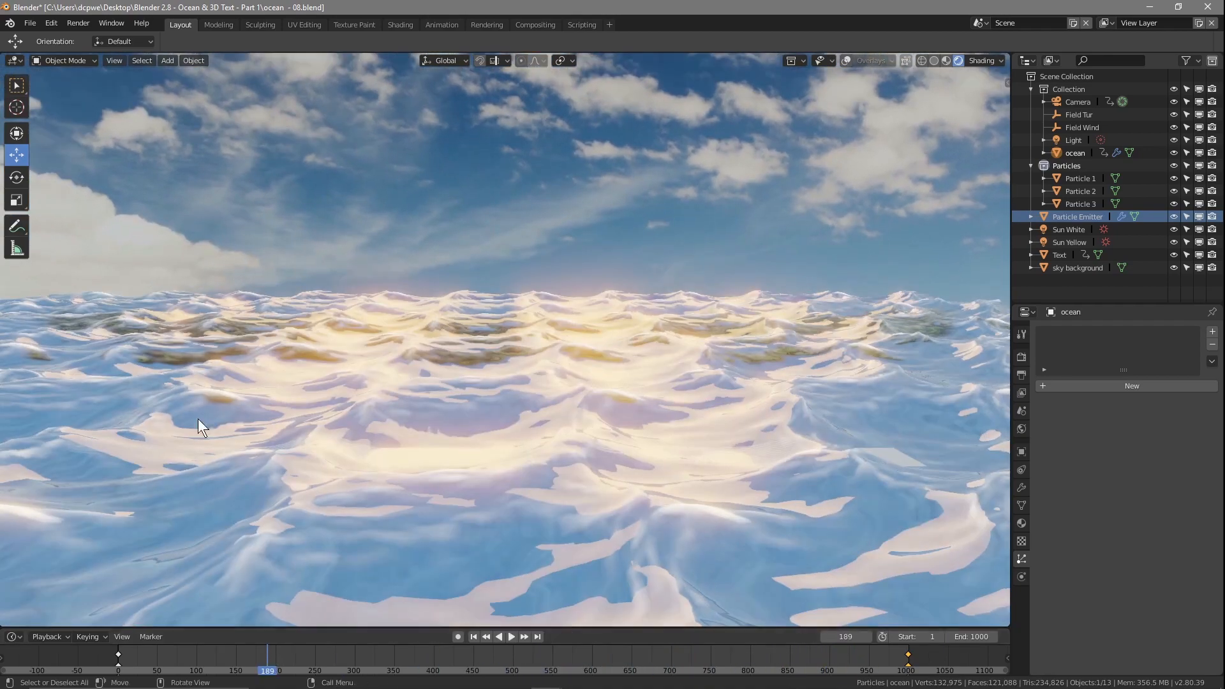
pyautogui.click(33, 22)
pyautogui.click(53, 116)
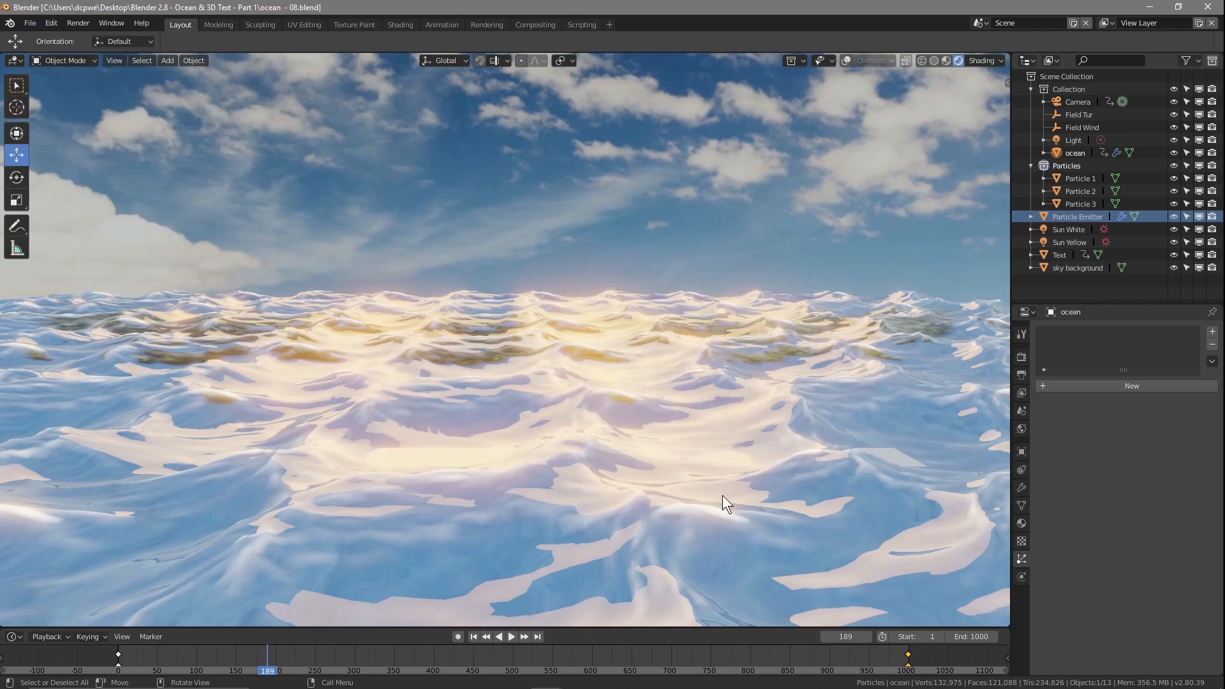
# Step: Scrub the animation to frame 1000 and back to 0, and split the 3D viewport into two side-by-side views
pyautogui.moveTo(267, 671); pyautogui.dragTo(906, 675)
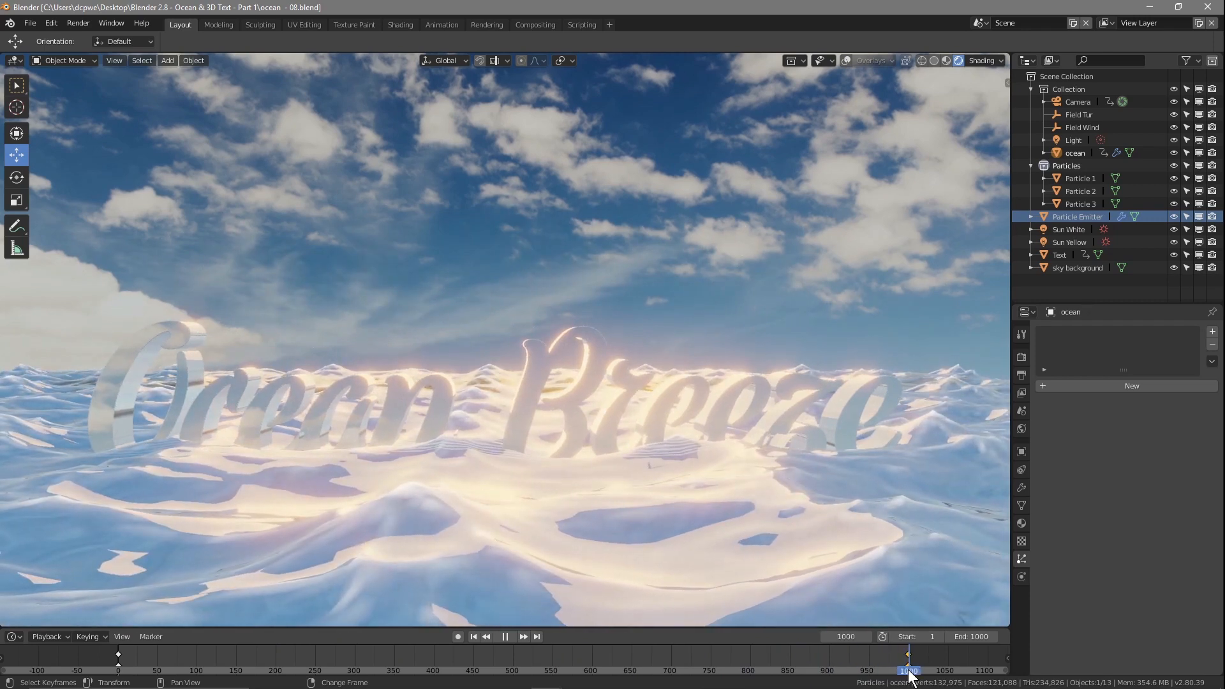
pyautogui.moveTo(862, 648); pyautogui.dragTo(118, 670)
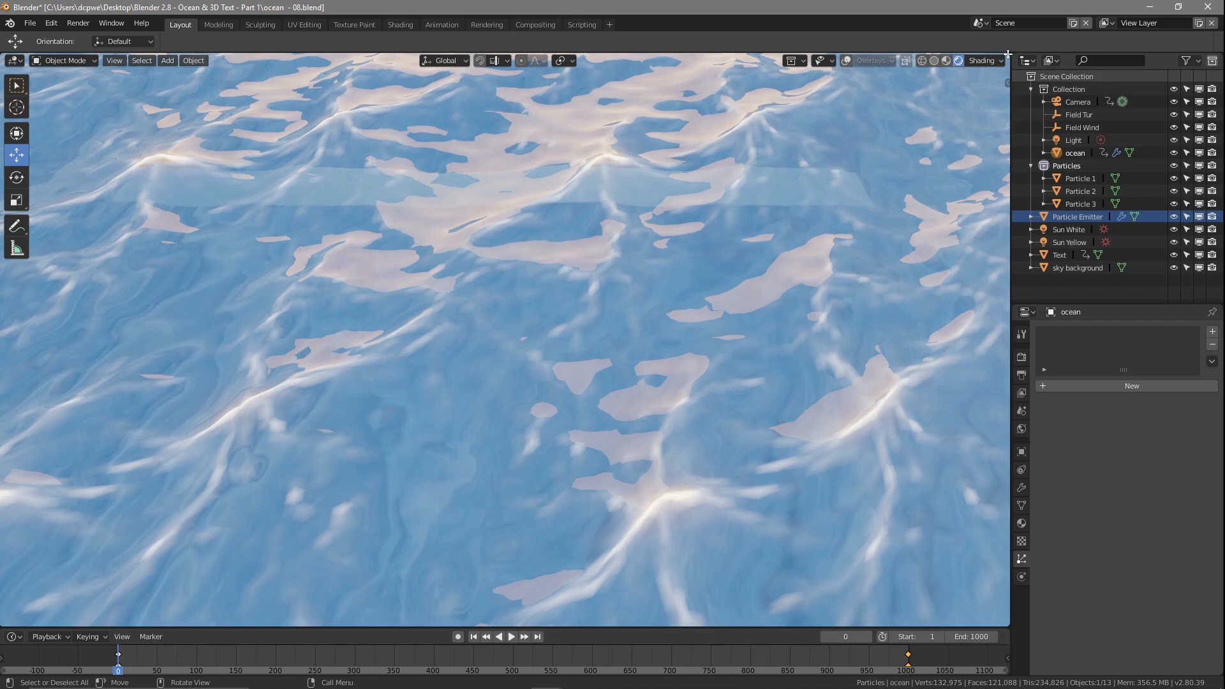
pyautogui.moveTo(1008, 54); pyautogui.dragTo(529, 92)
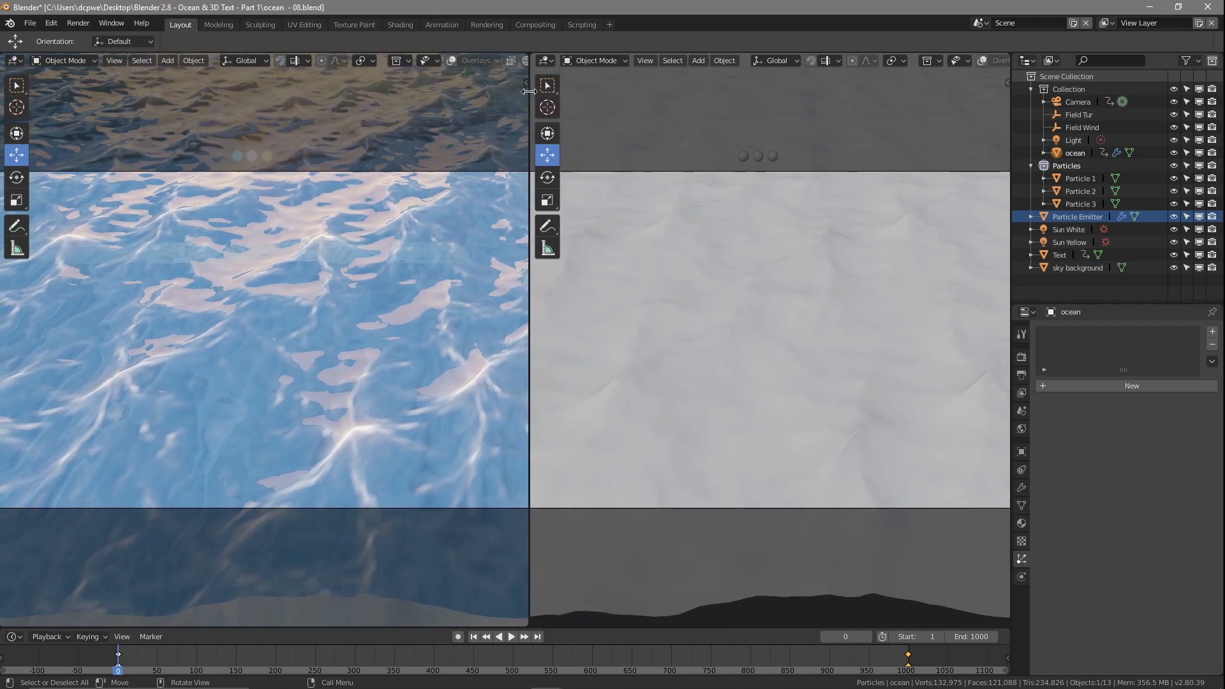
# Step: Select the ocean object and show the overlays in the rendered viewport
pyautogui.click(1071, 154)
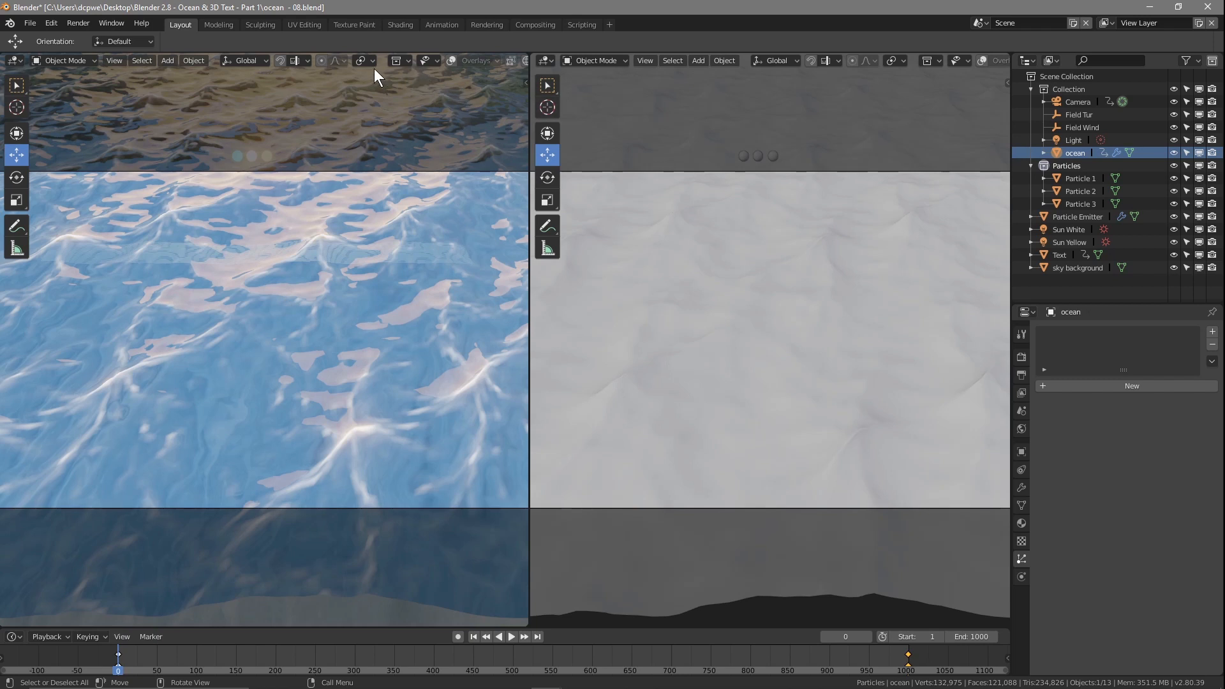
pyautogui.click(450, 61)
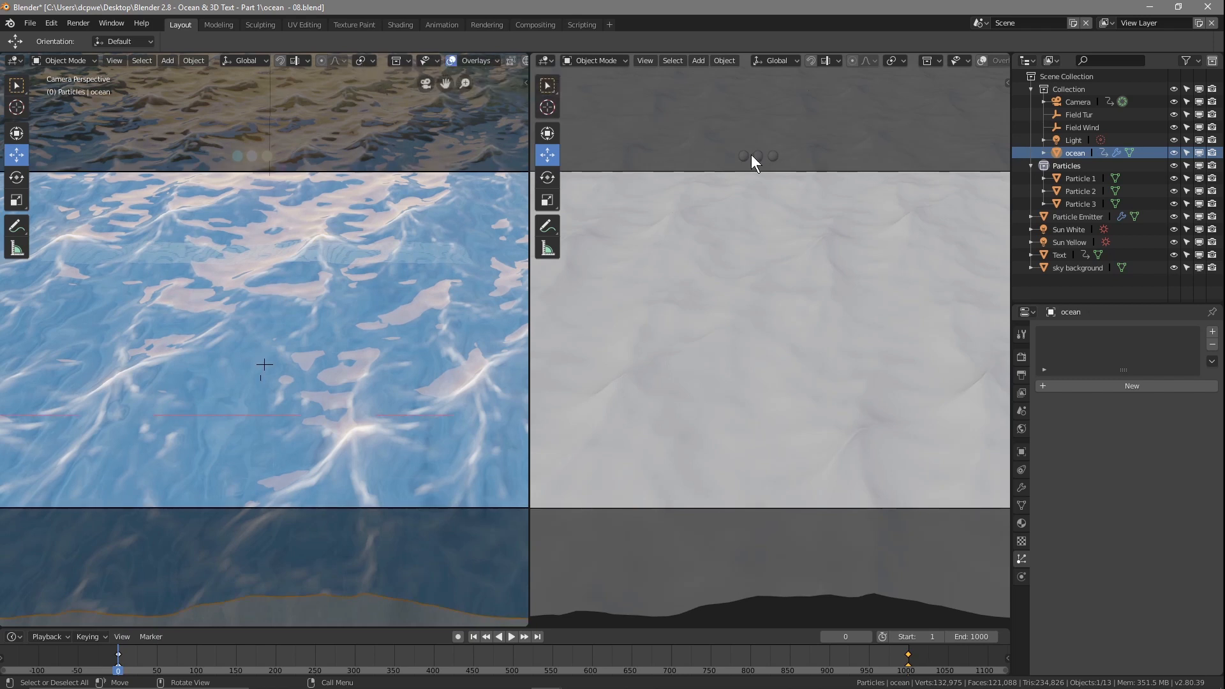
# Step: Change the second view to a Graph Editor and fit the ocean's whole Time curve in it
pyautogui.click(544, 60)
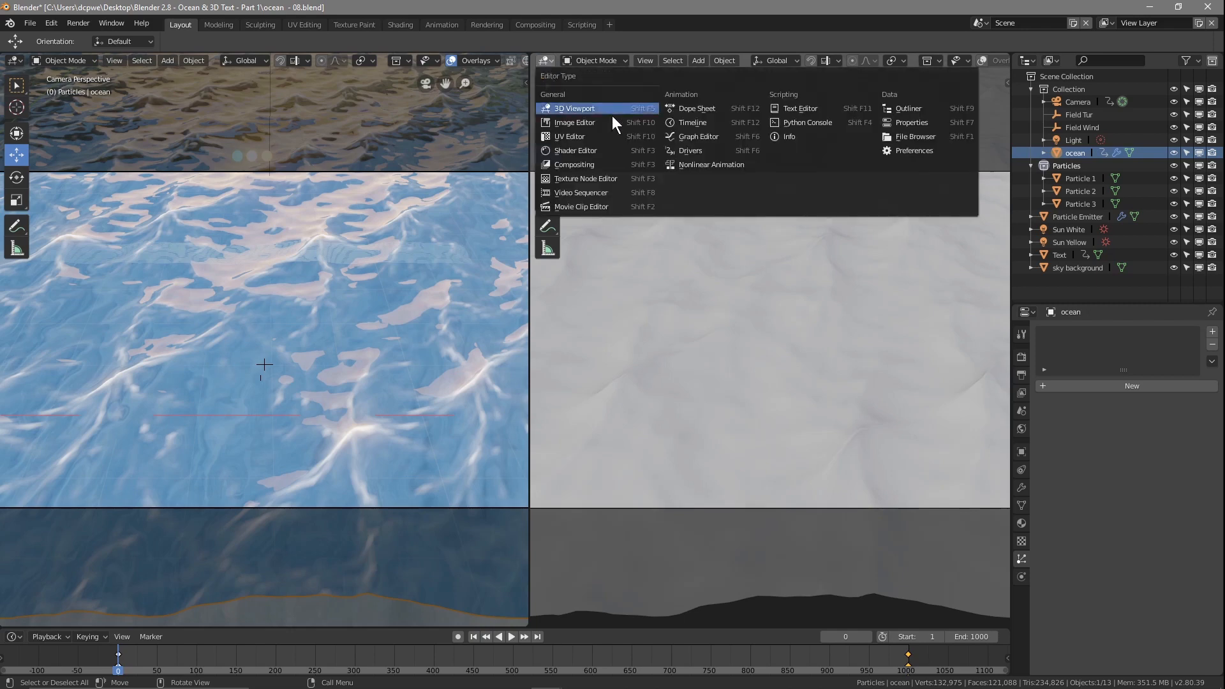
pyautogui.click(695, 137)
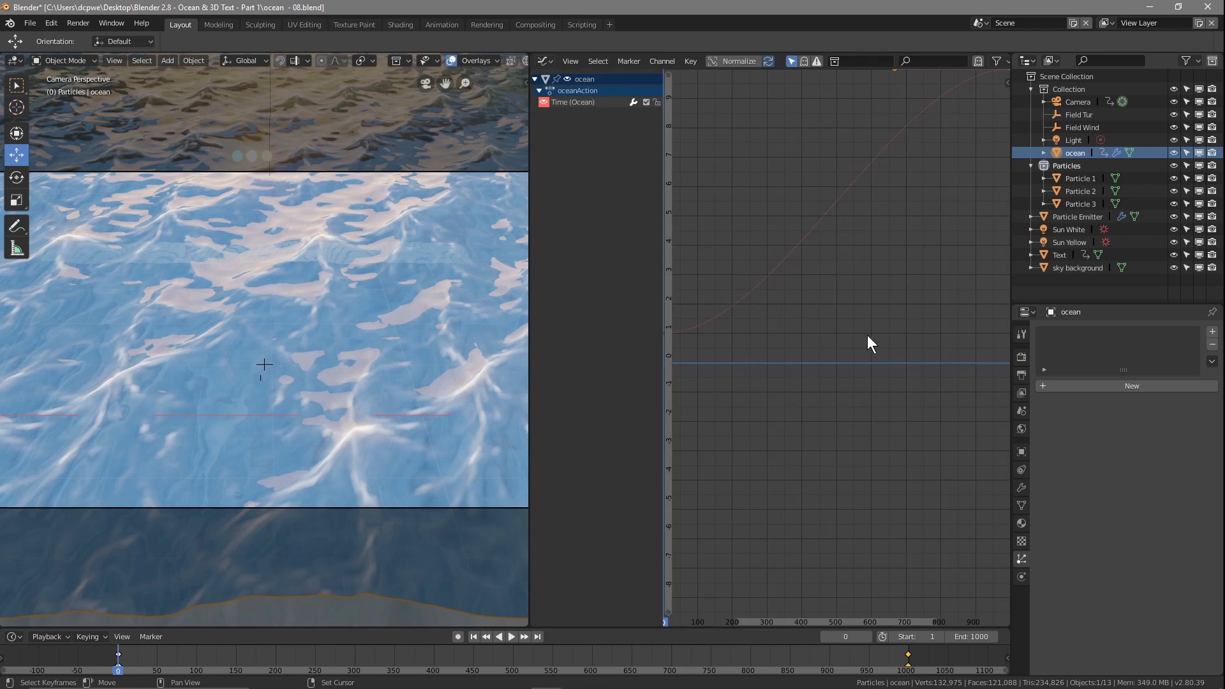
pyautogui.press('Home')
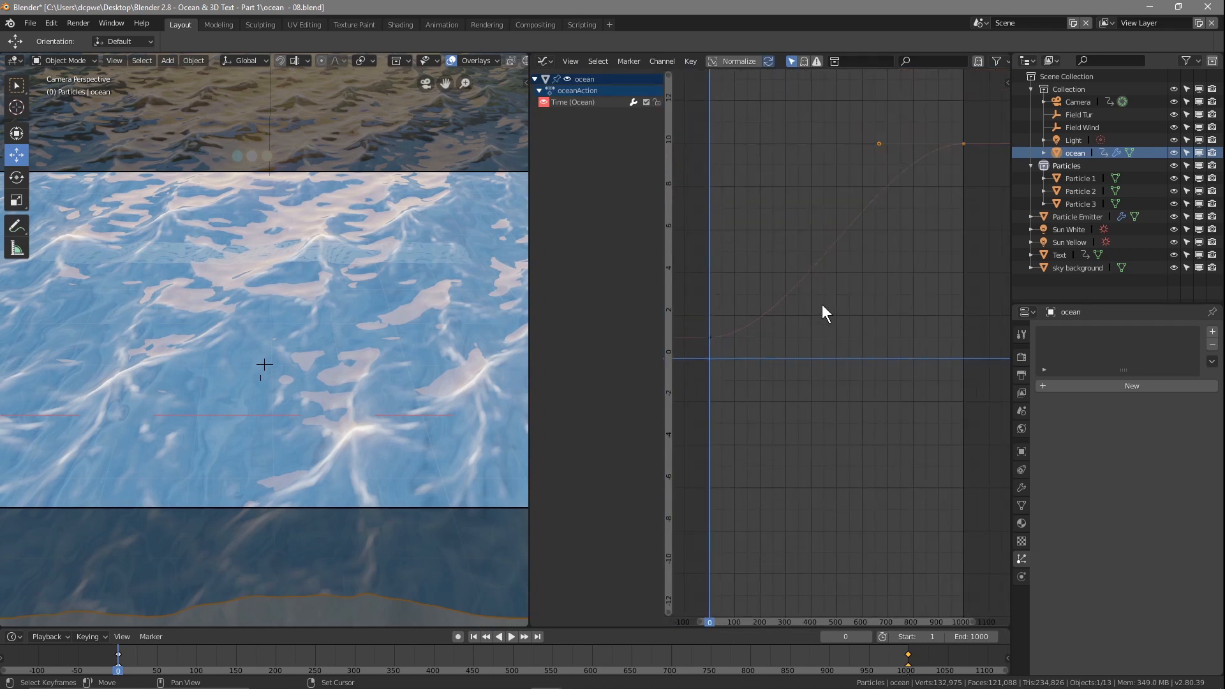
# Step: Set the interpolation of both keyframes on the ocean's Time curve to Linear
pyautogui.click(964, 143)
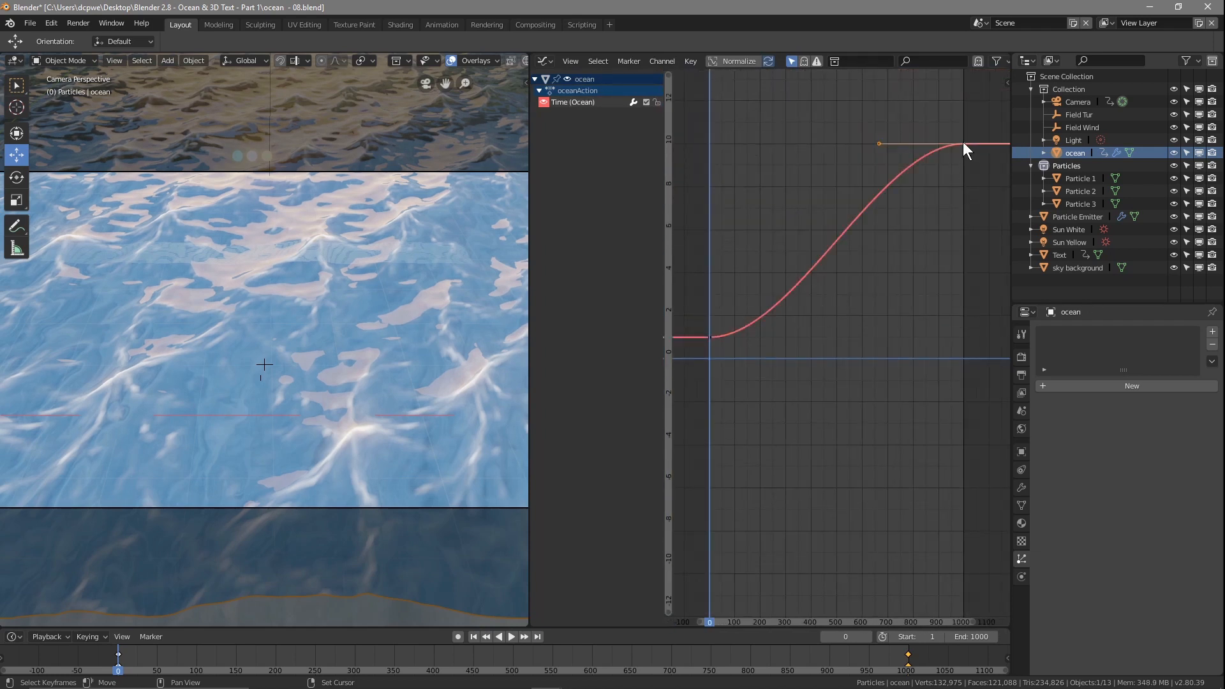
pyautogui.keyDown('shift'); pyautogui.click(711, 337); pyautogui.keyUp('shift')
pyautogui.press('t')
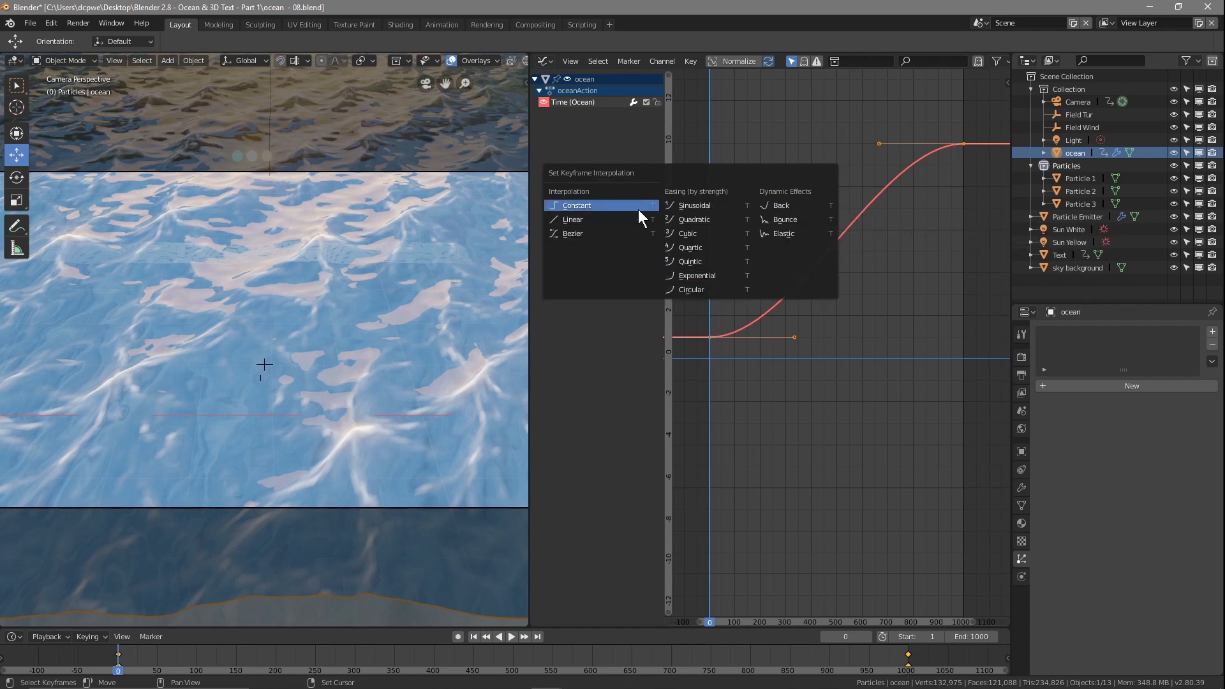
pyautogui.click(608, 219)
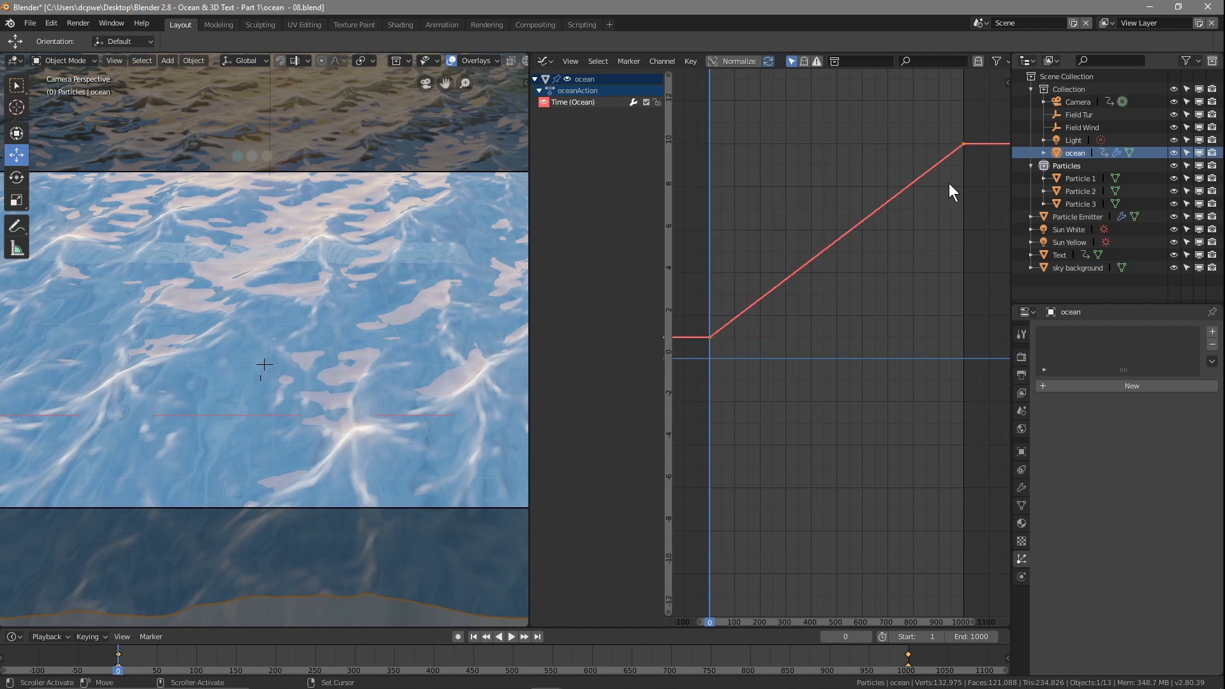
# Step: Join the Graph Editor area back into a single 3D viewport and fit the camera frame in view
pyautogui.rightClick(529, 122)
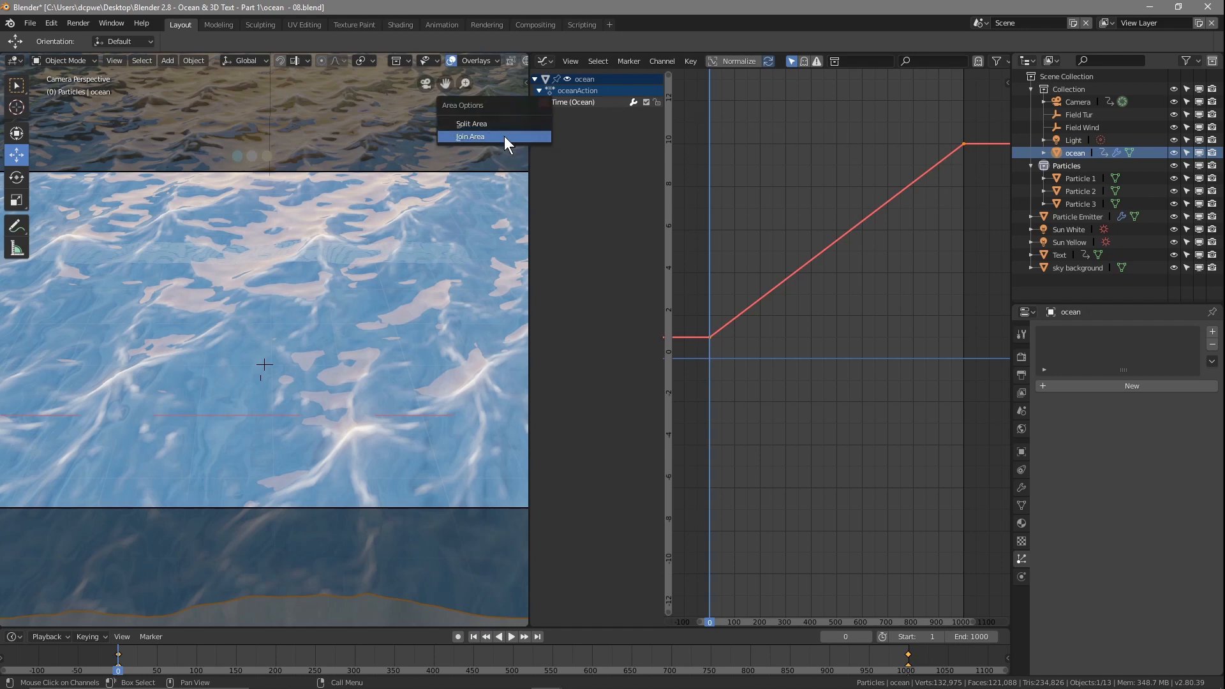
pyautogui.click(504, 136)
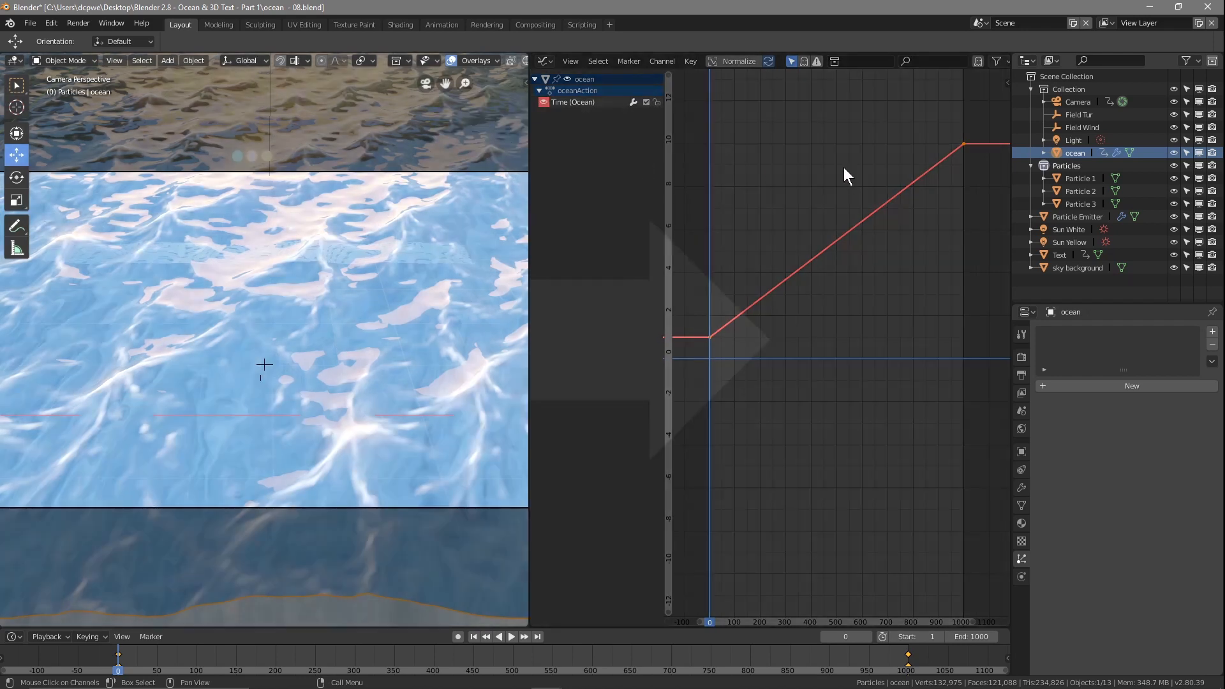
pyautogui.click(844, 167)
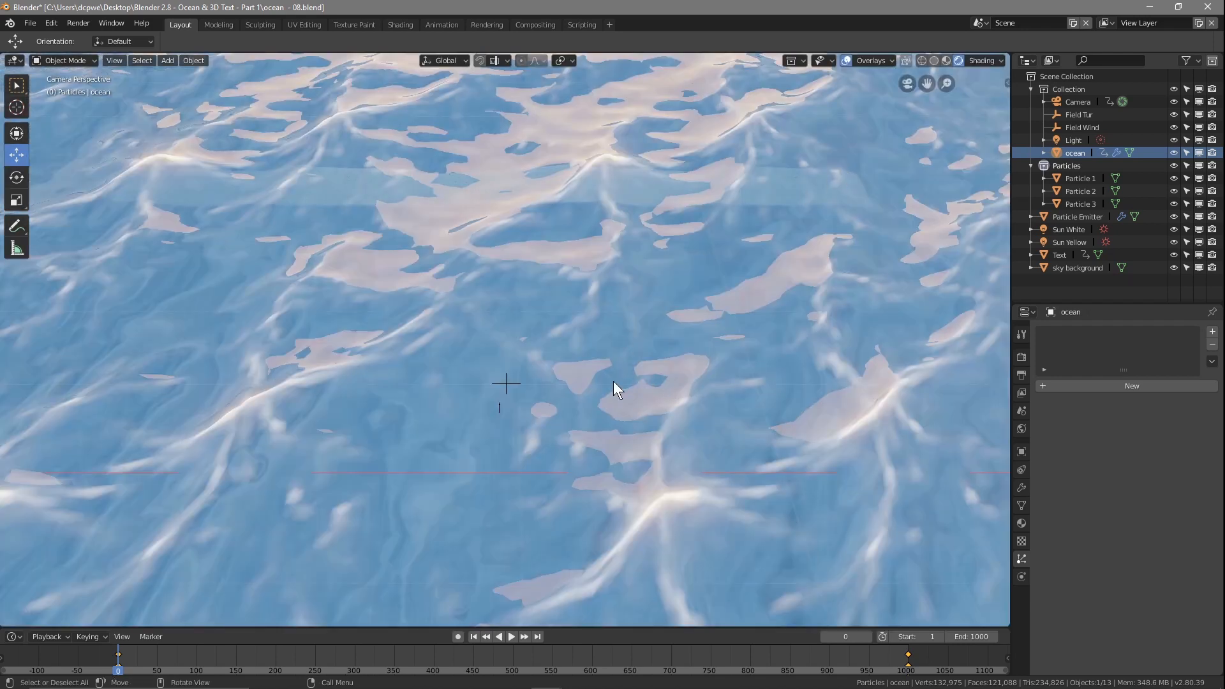
pyautogui.scroll(-3, 609, 383)
pyautogui.scroll(-1, 606, 383)
pyautogui.scroll(2, 606, 383)
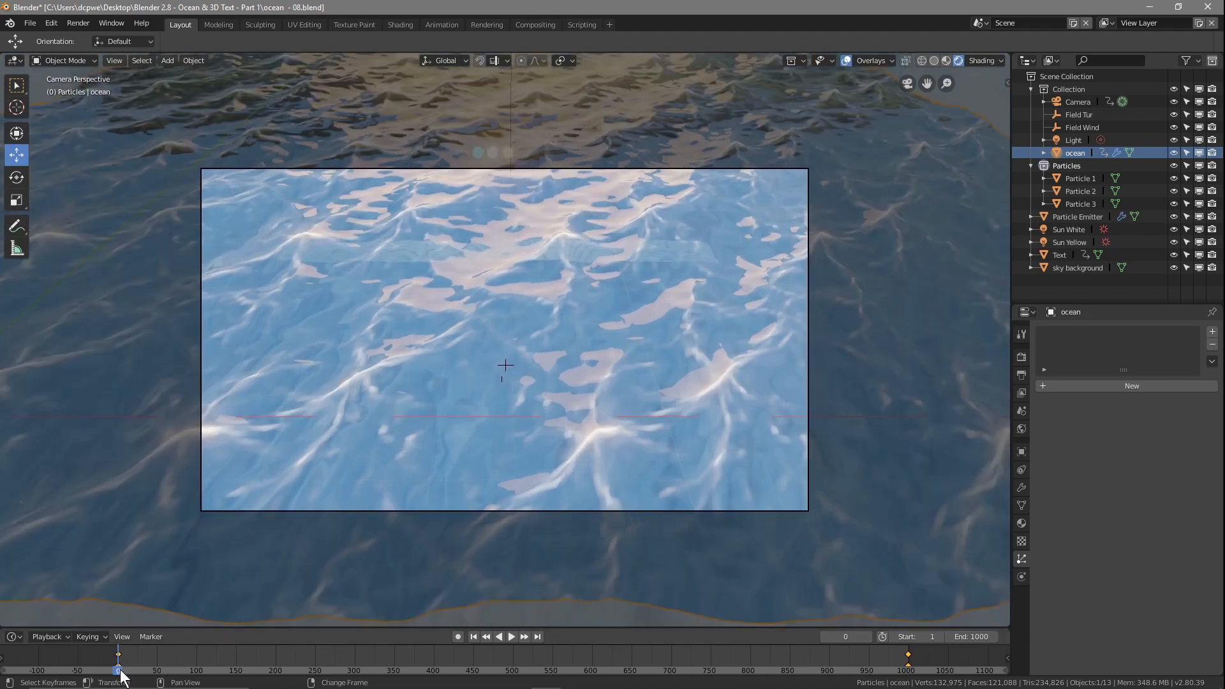
# Step: Scrub and play the ocean animation as a preview, return to frame 1 and save the file
pyautogui.moveTo(121, 677); pyautogui.dragTo(161, 652)
pyautogui.moveTo(311, 652); pyautogui.dragTo(504, 673)
pyautogui.press('space')
pyautogui.moveTo(504, 673); pyautogui.dragTo(119, 662)
pyautogui.press('space')
pyautogui.click(30, 24)
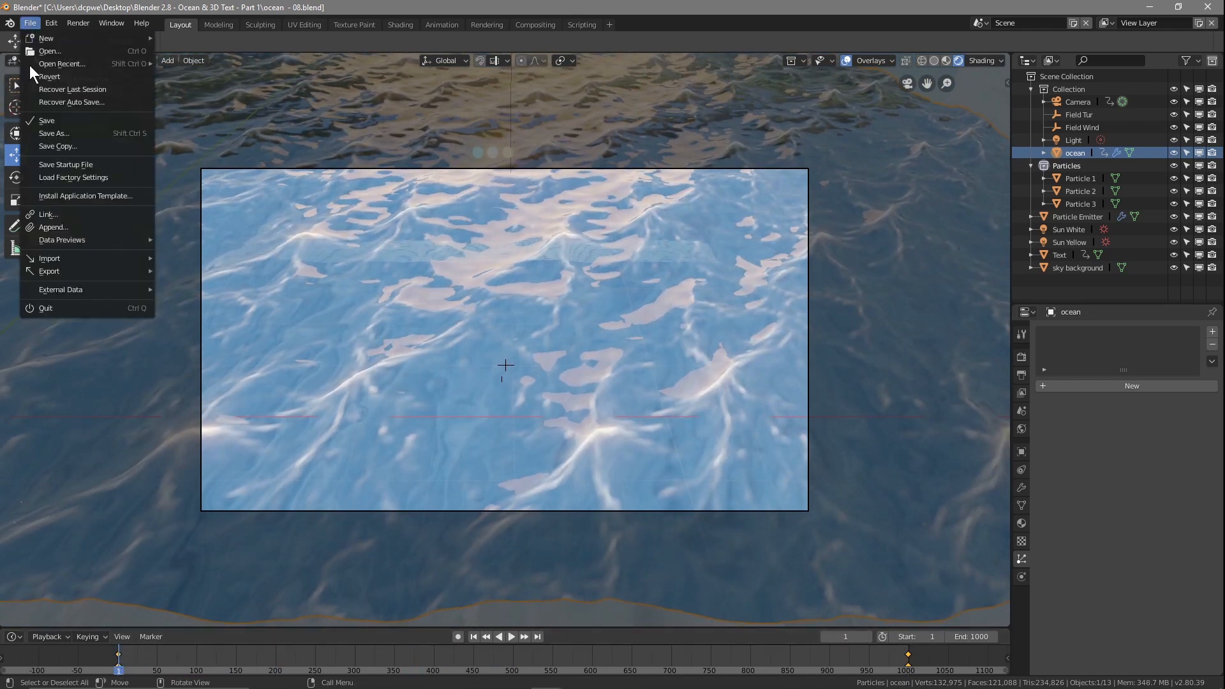
pyautogui.click(43, 121)
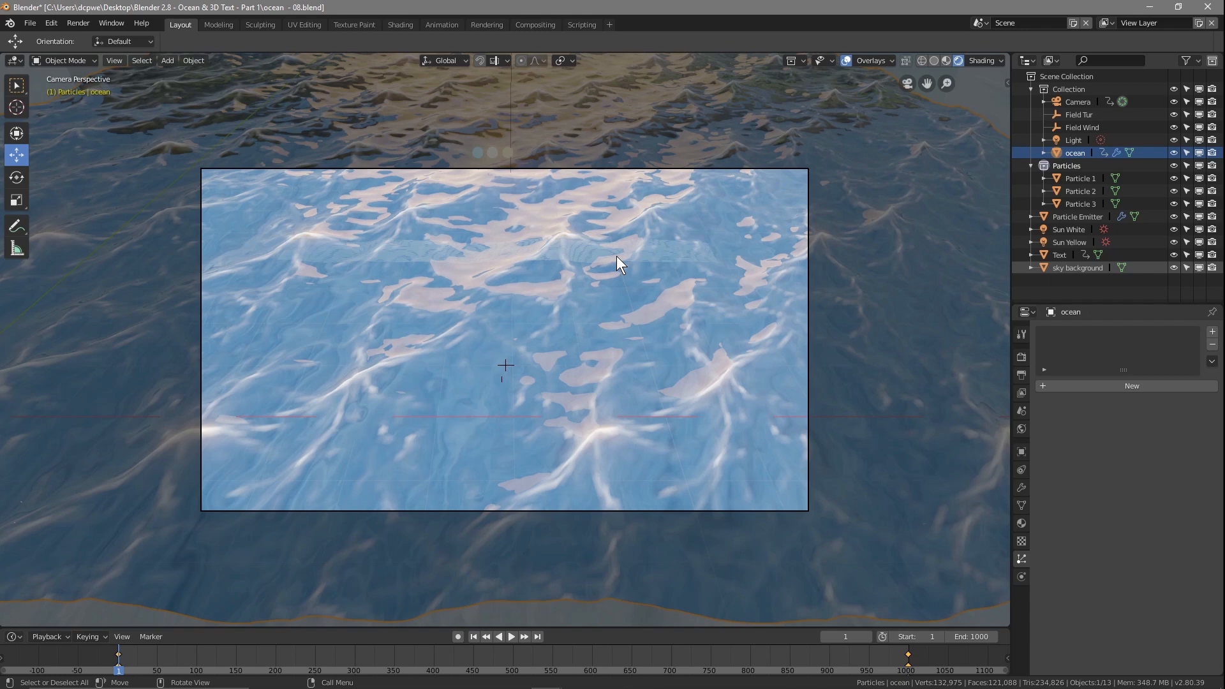
# Step: Play the ocean animation once more, go back to frame 1 and save the file again
pyautogui.press('space')
pyautogui.moveTo(179, 675); pyautogui.dragTo(117, 656)
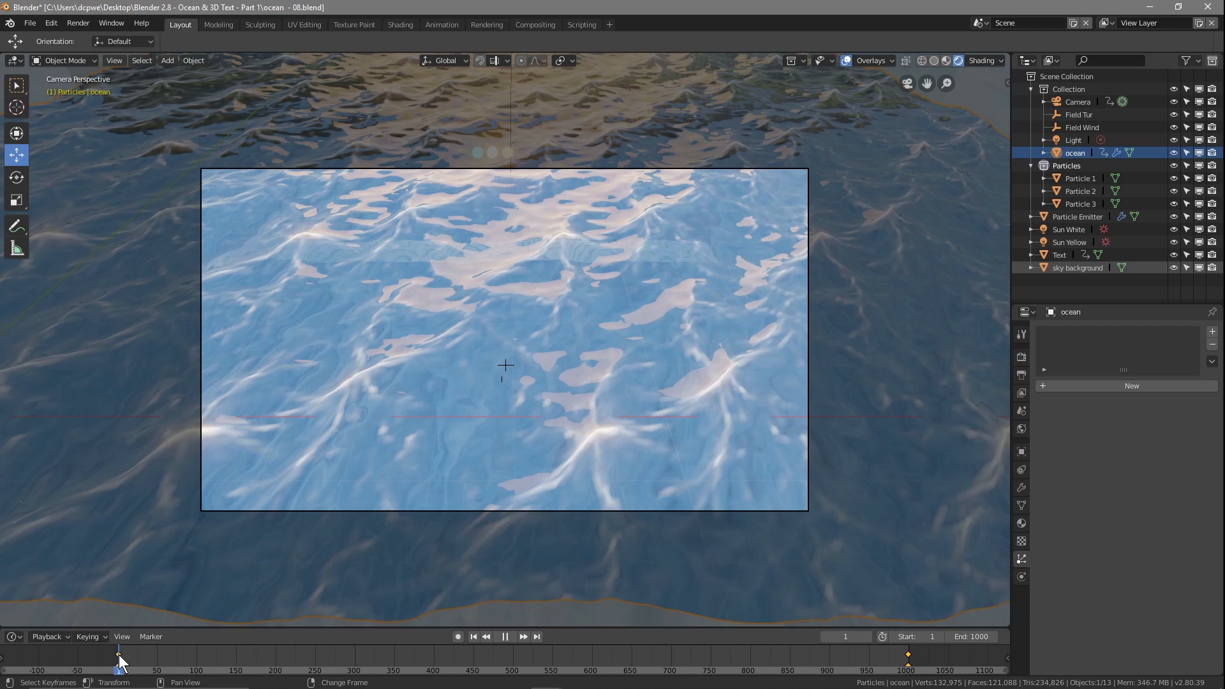
pyautogui.moveTo(119, 656); pyautogui.dragTo(120, 657)
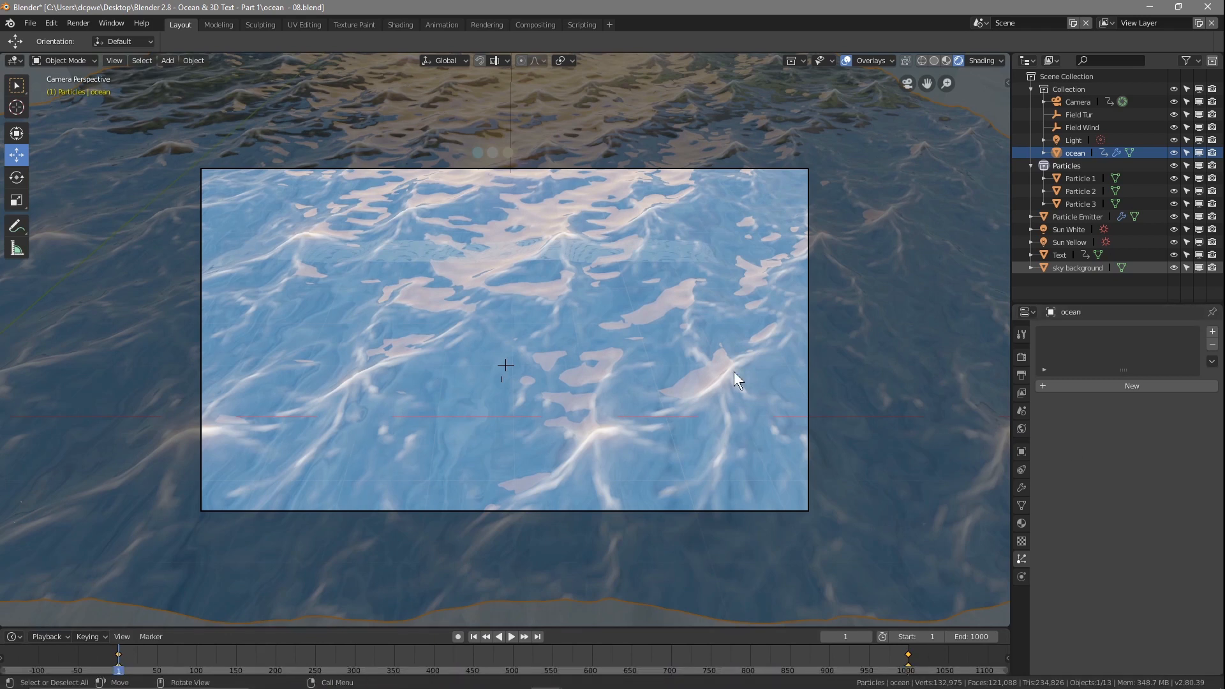
pyautogui.click(29, 24)
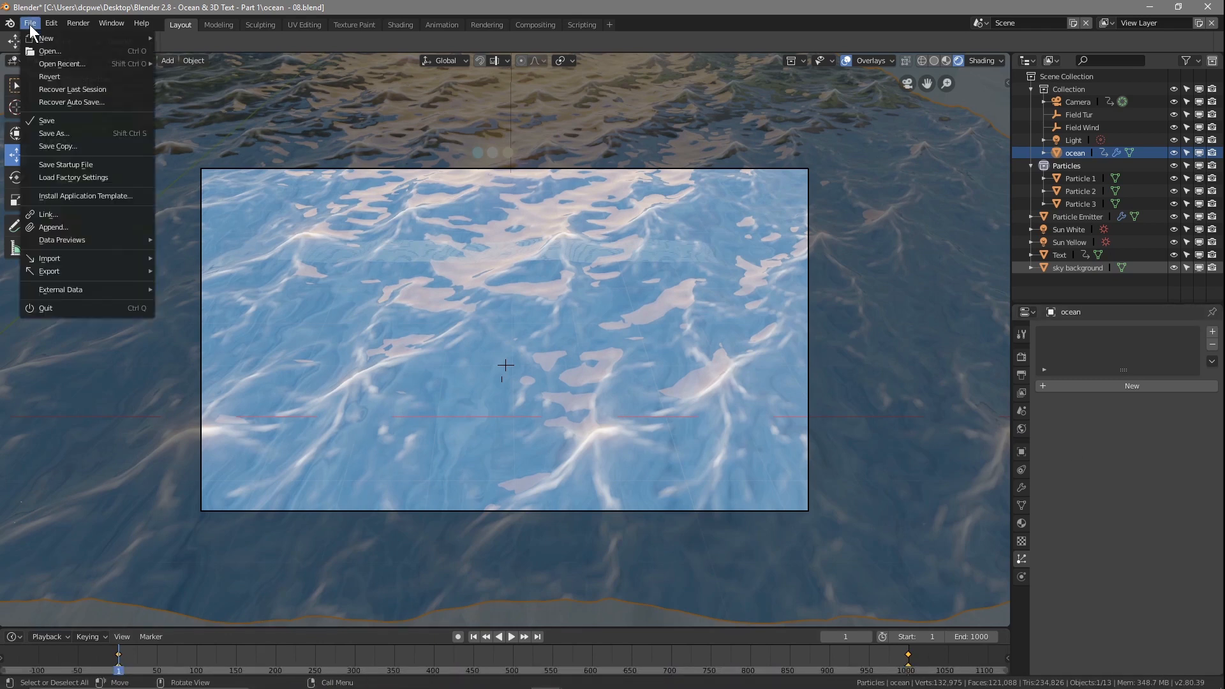
pyautogui.click(56, 120)
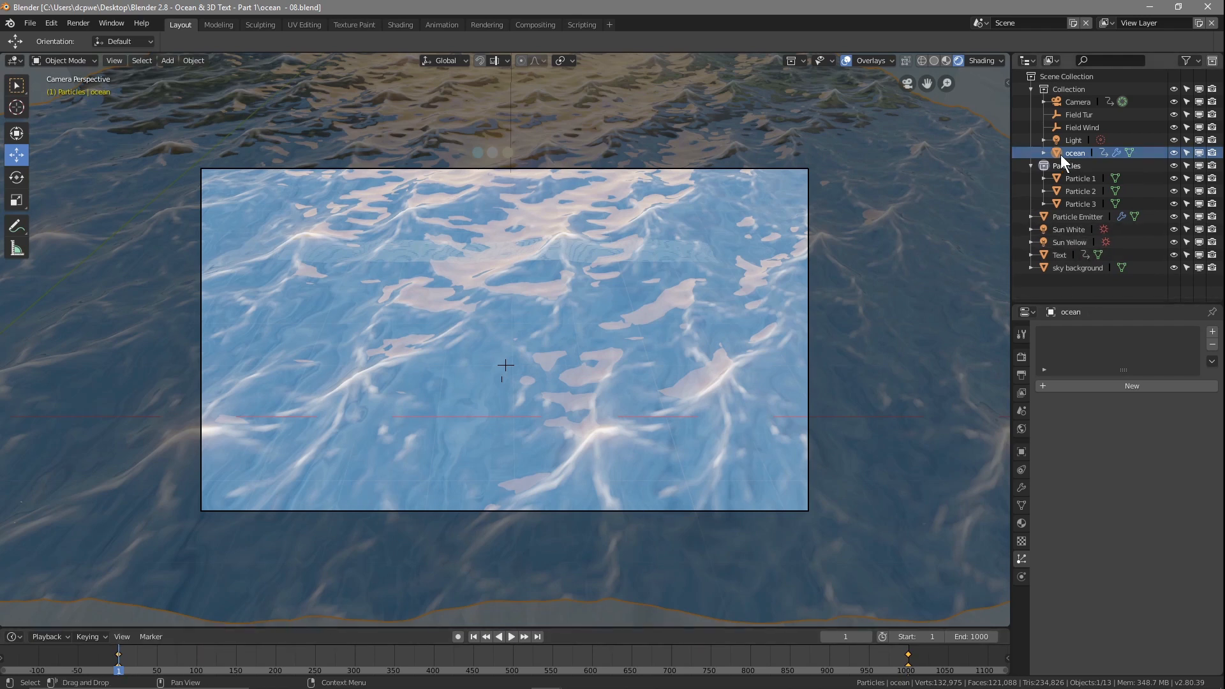
# Step: Set the Ocean modifier's Resolution to 20 on the ocean object and save the file
pyautogui.click(1021, 487)
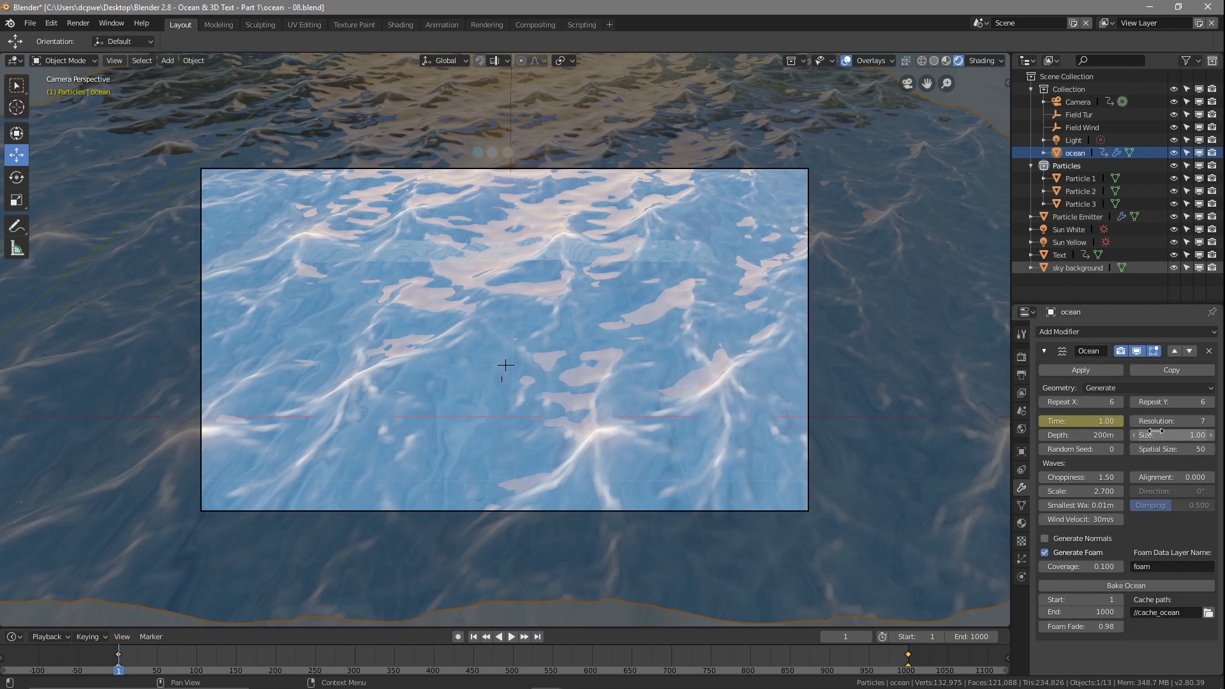
pyautogui.doubleClick(1184, 422)
pyautogui.write('20')
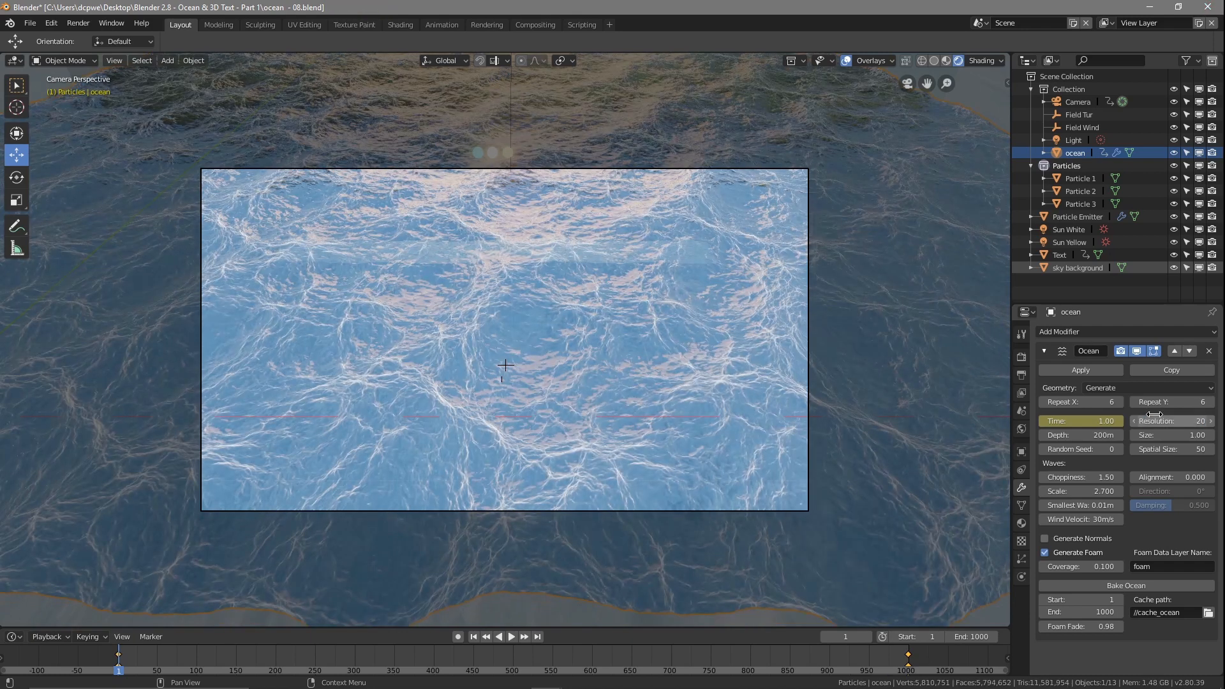
pyautogui.click(30, 22)
pyautogui.click(56, 118)
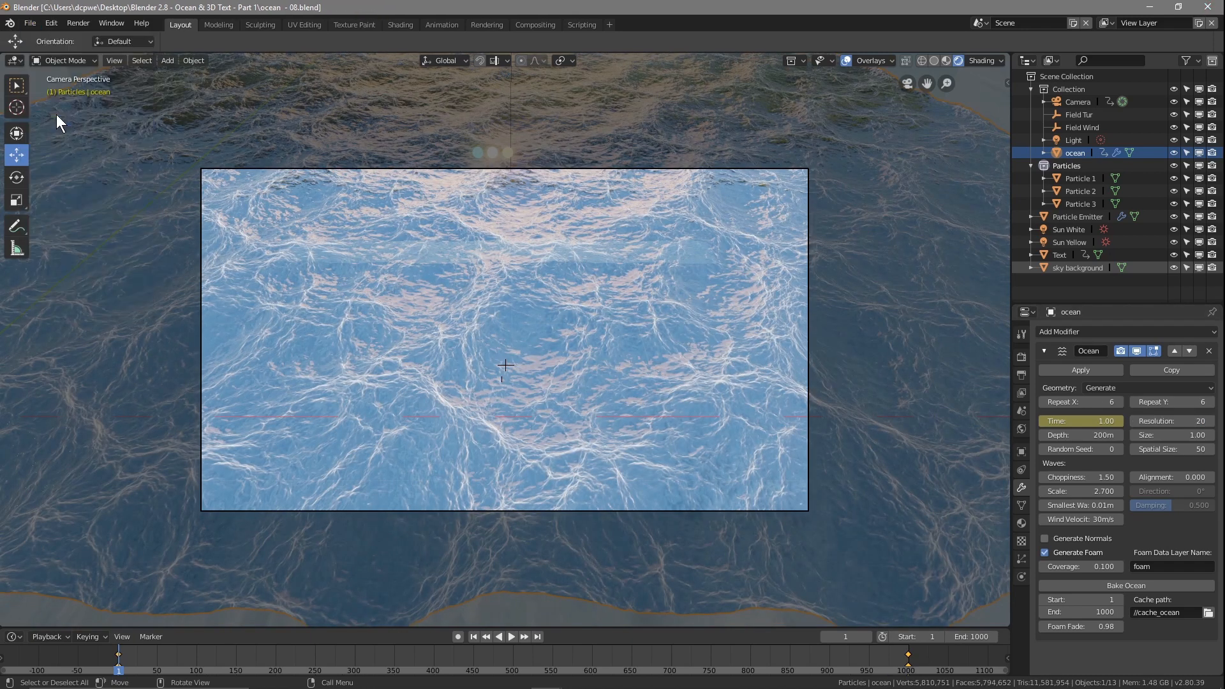
# Step: Try to bake the Particle Emitter's particle cache, cancel the bake and save the file
pyautogui.click(1085, 217)
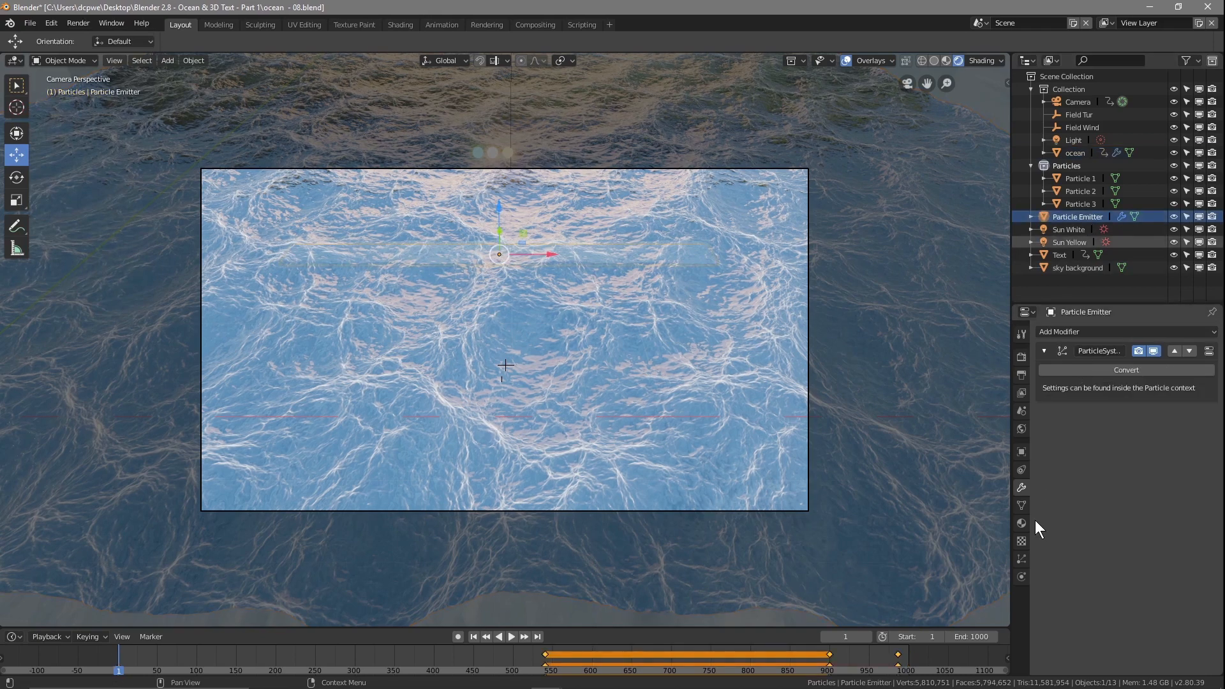
pyautogui.click(1021, 558)
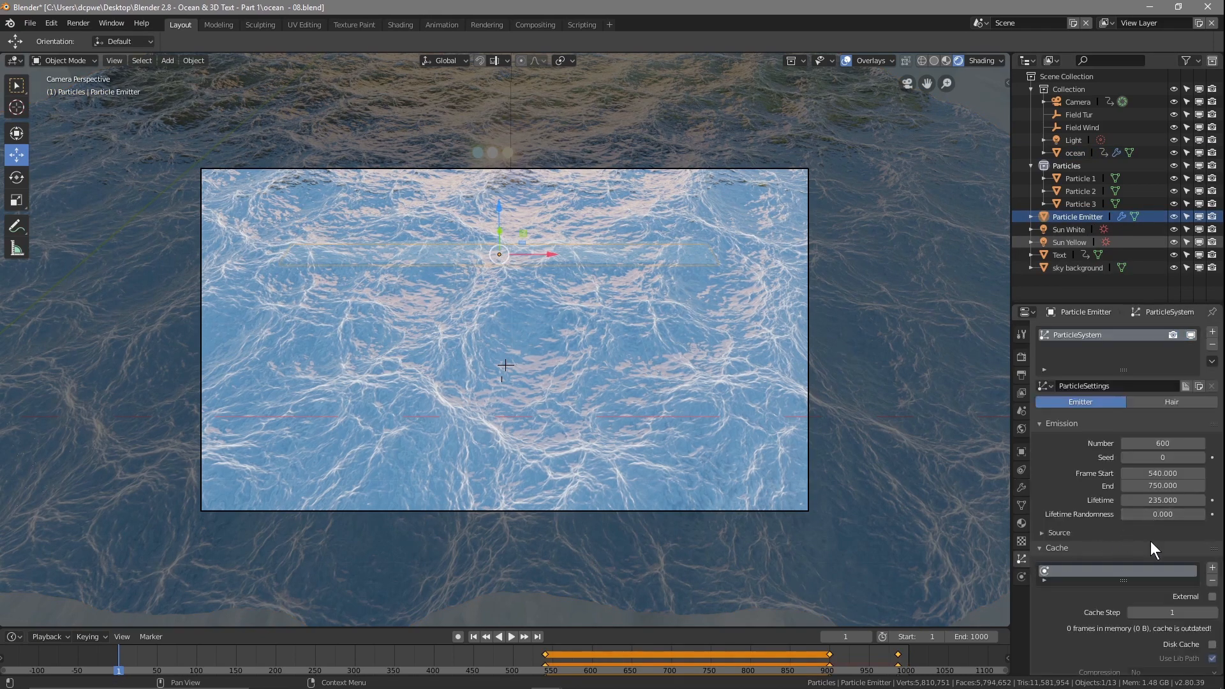
pyautogui.scroll(-4, 1132, 588)
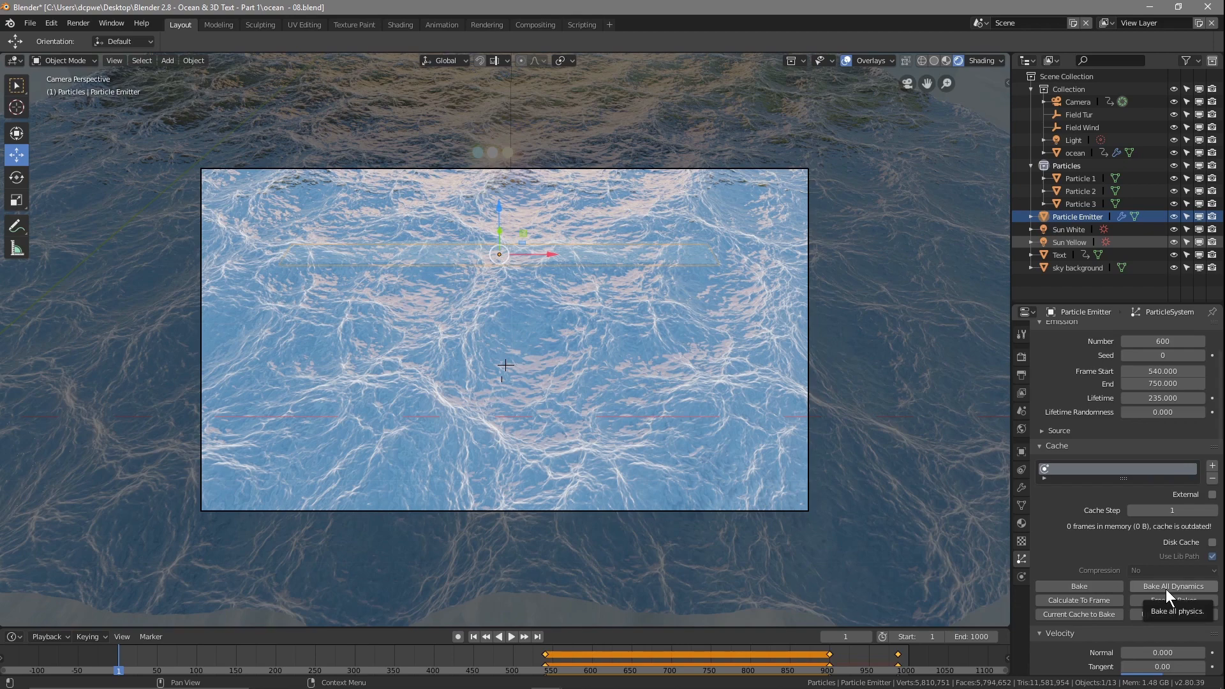
pyautogui.click(1075, 588)
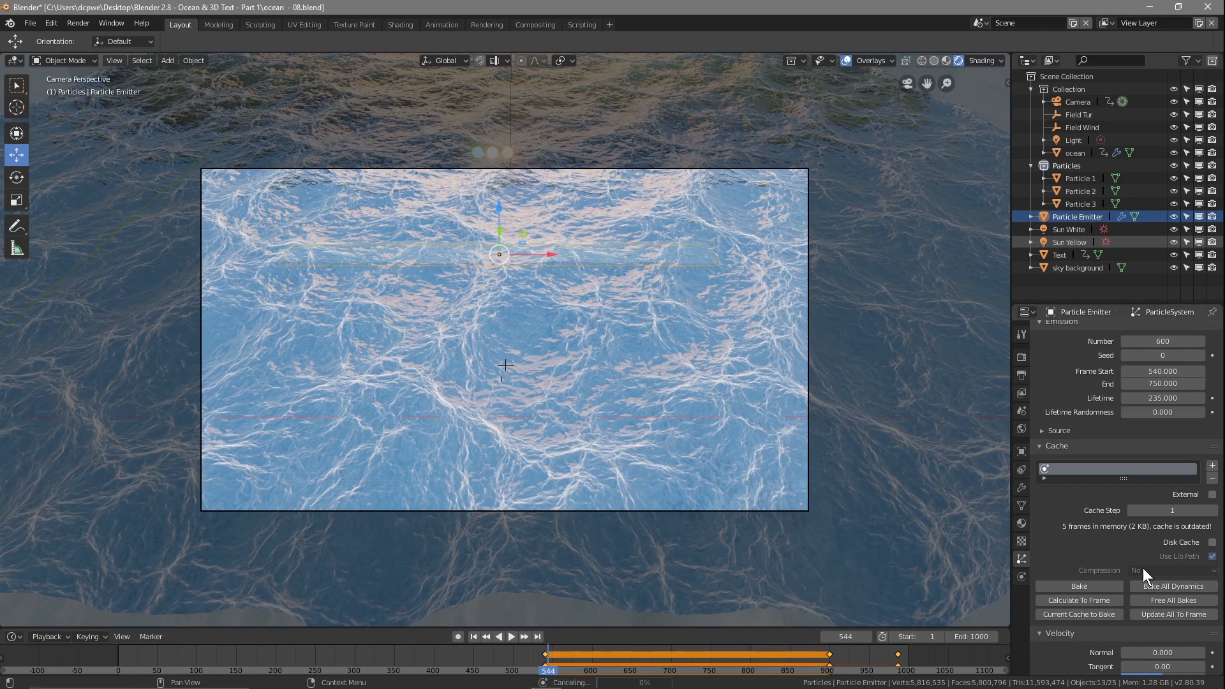
pyautogui.click(1154, 584)
pyautogui.press('Escape')
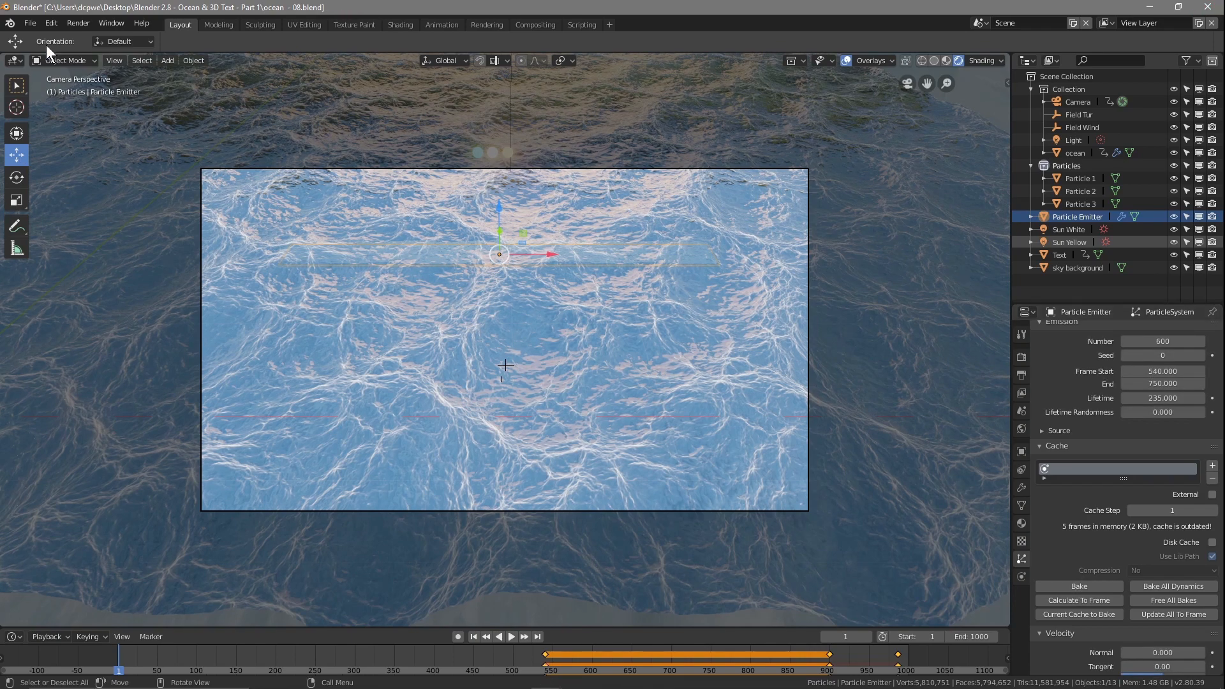
pyautogui.click(30, 23)
pyautogui.click(48, 102)
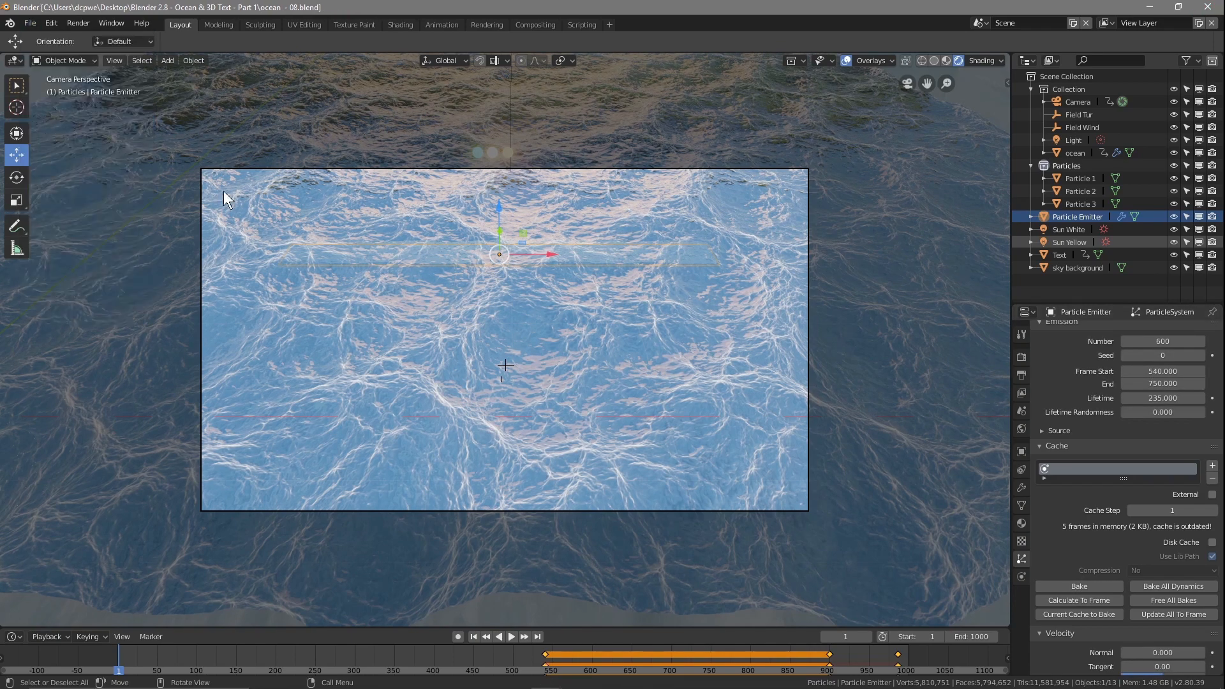
# Step: Try to bake all dynamics from the Particle Emitter's cache settings and cancel the bake
pyautogui.click(1171, 586)
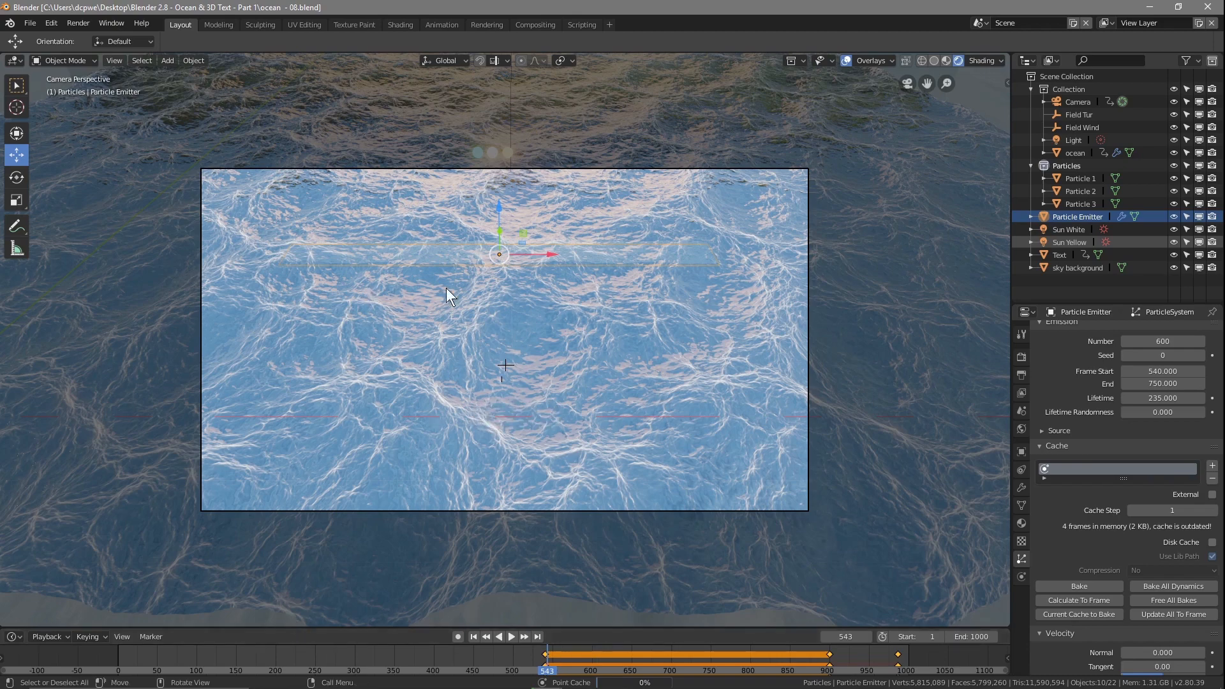
pyautogui.press('Right')
pyautogui.press('Right')
pyautogui.press('Escape')
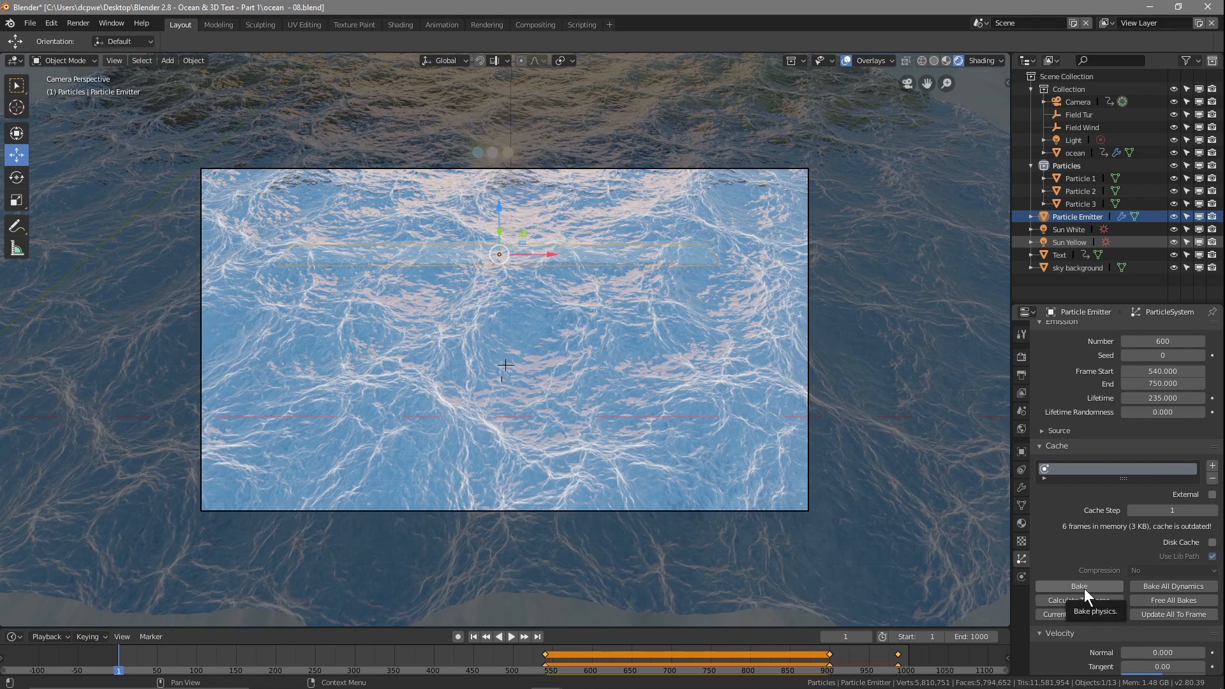
# Step: Bake the ocean object's Ocean modifier for frames 1 to 1000 and go to frame 248
pyautogui.click(1077, 153)
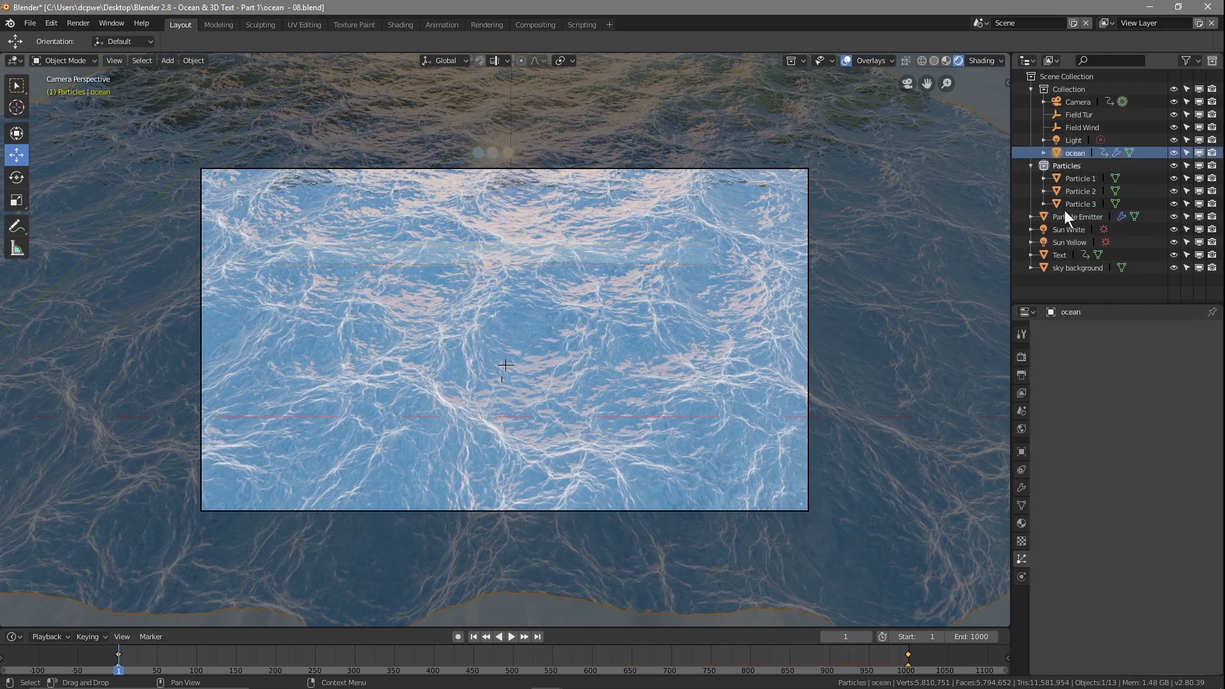
pyautogui.click(1019, 488)
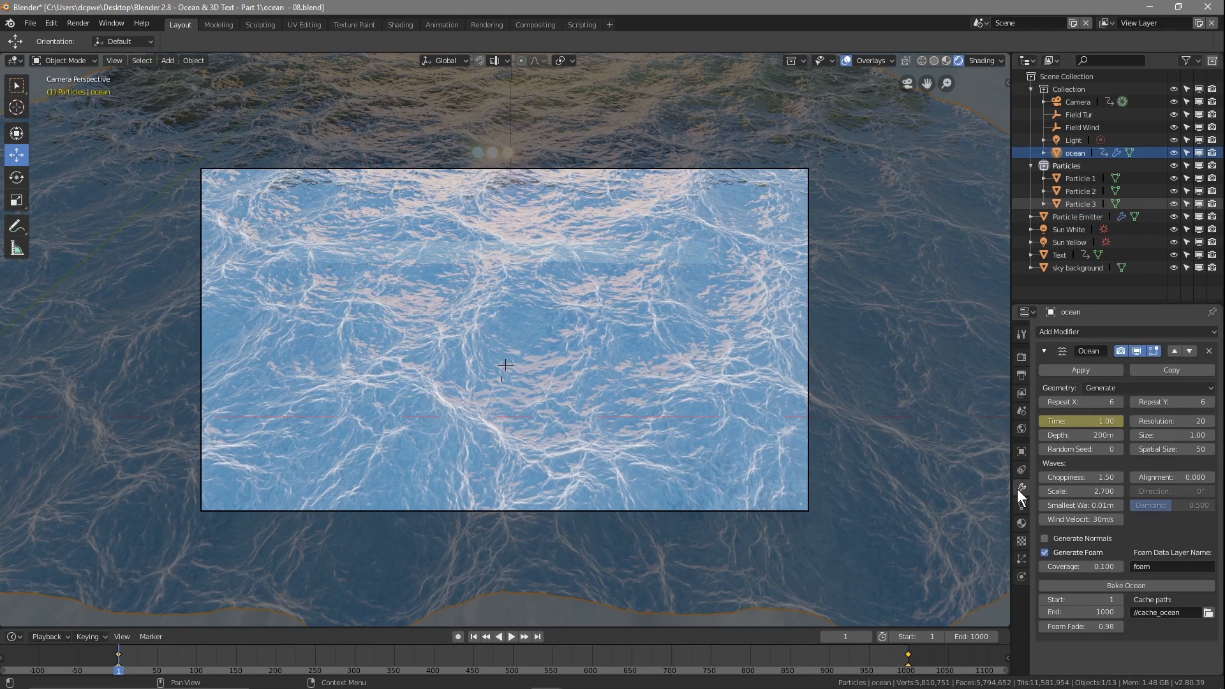
pyautogui.click(1100, 587)
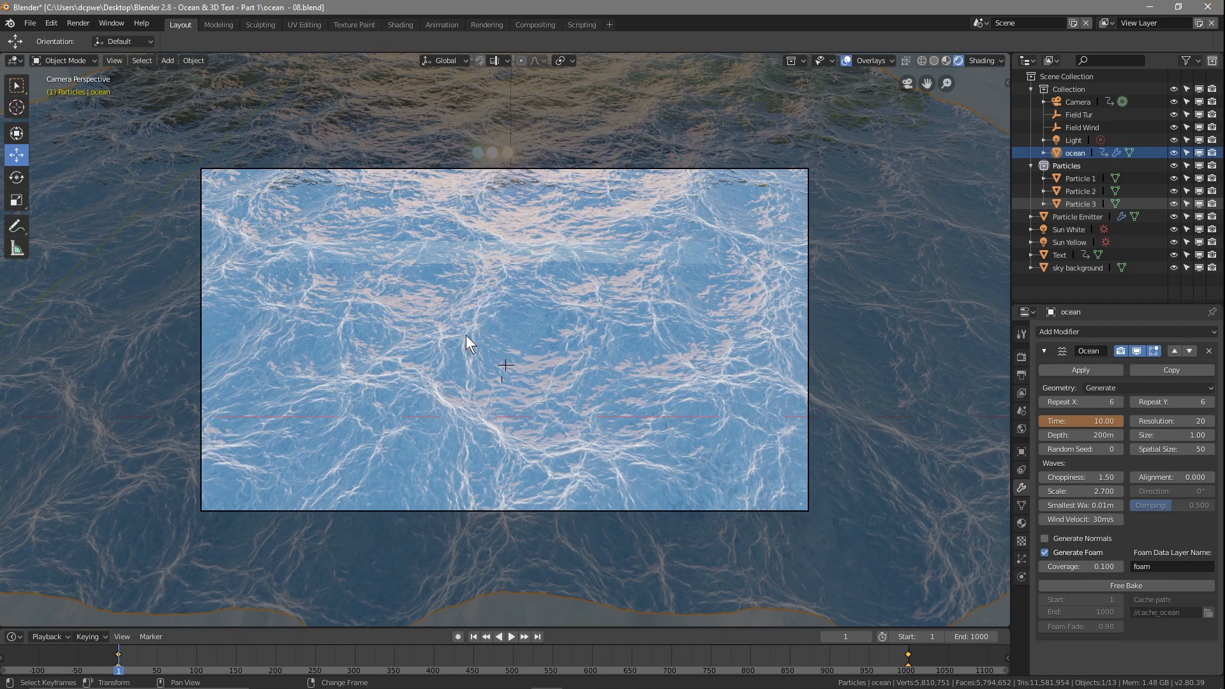
pyautogui.click(313, 657)
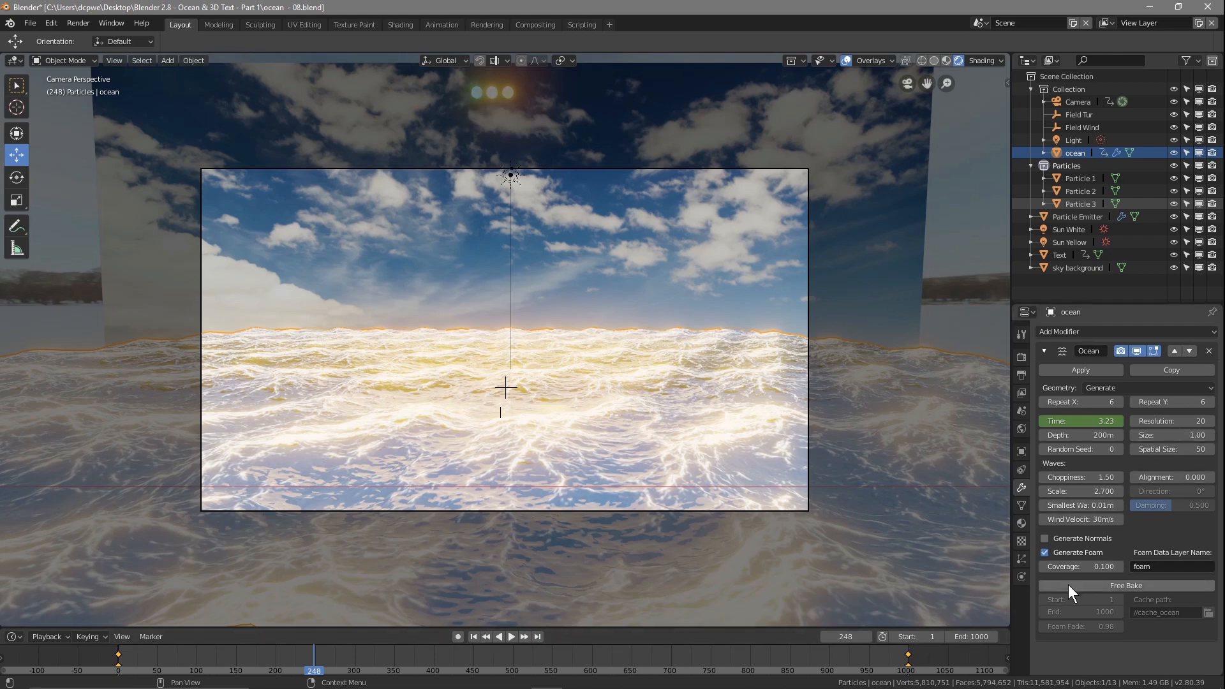
# Step: Set the Ocean modifier's Resolution to 7, preview the scene animation and return to frame 12
pyautogui.click(1179, 419)
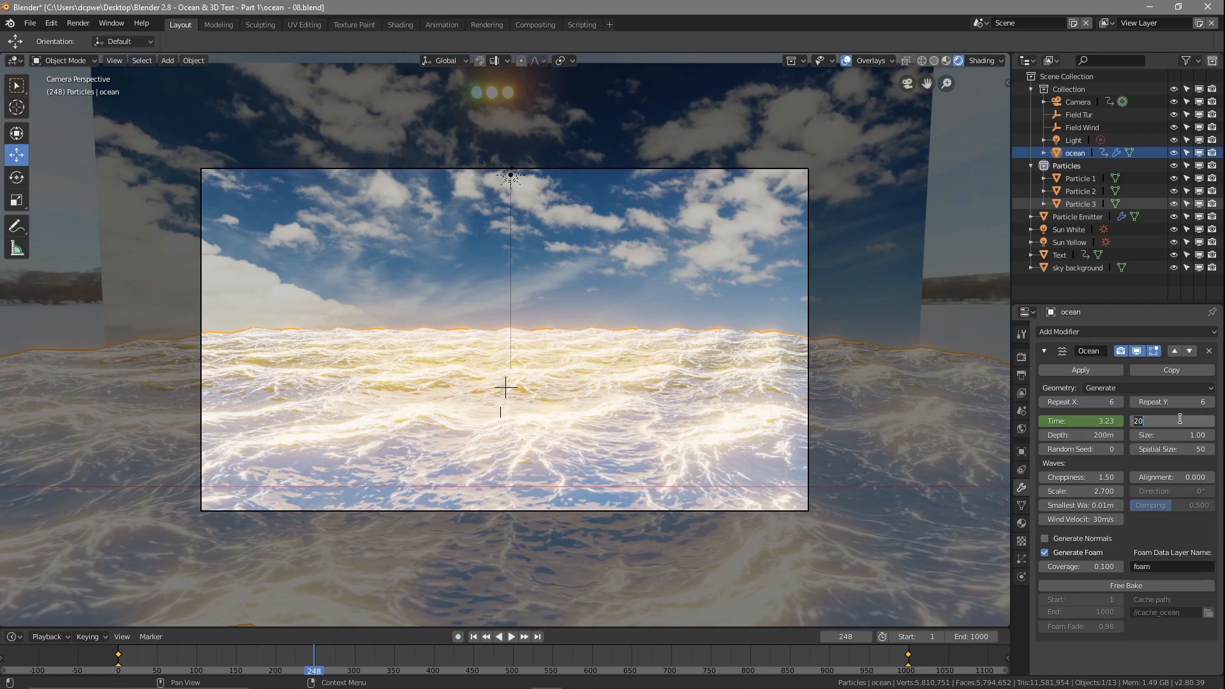
pyautogui.write('7')
pyautogui.press('Return')
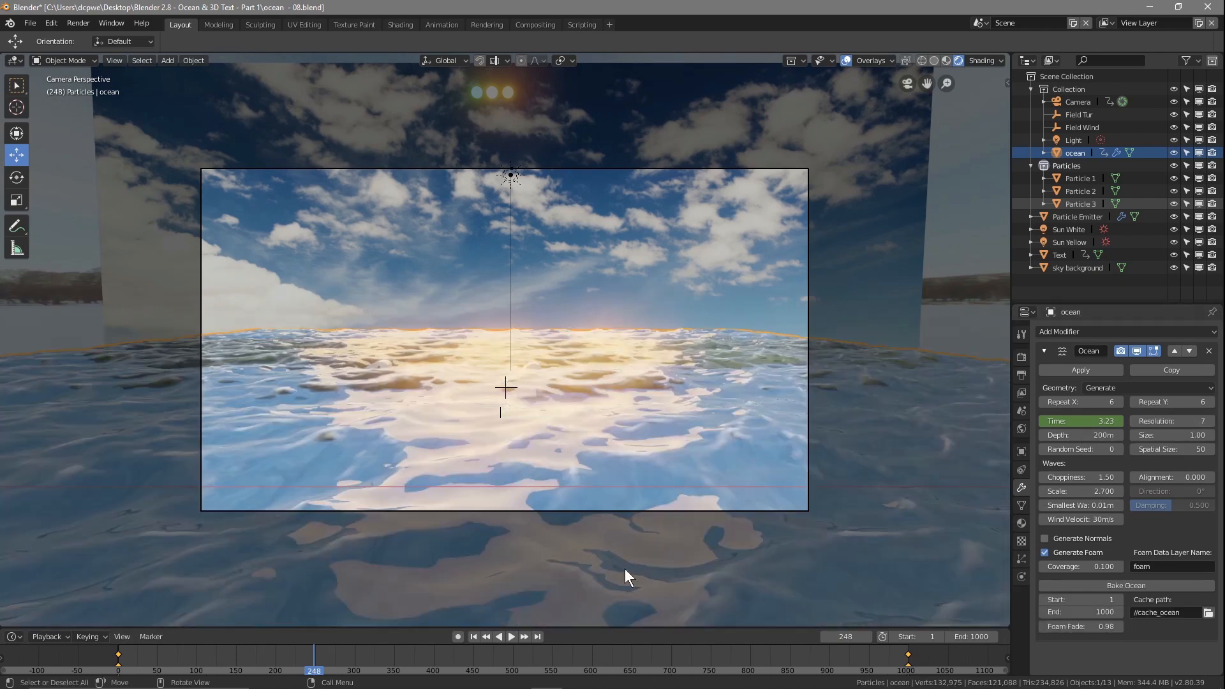
pyautogui.moveTo(307, 666); pyautogui.dragTo(555, 660, button='right')
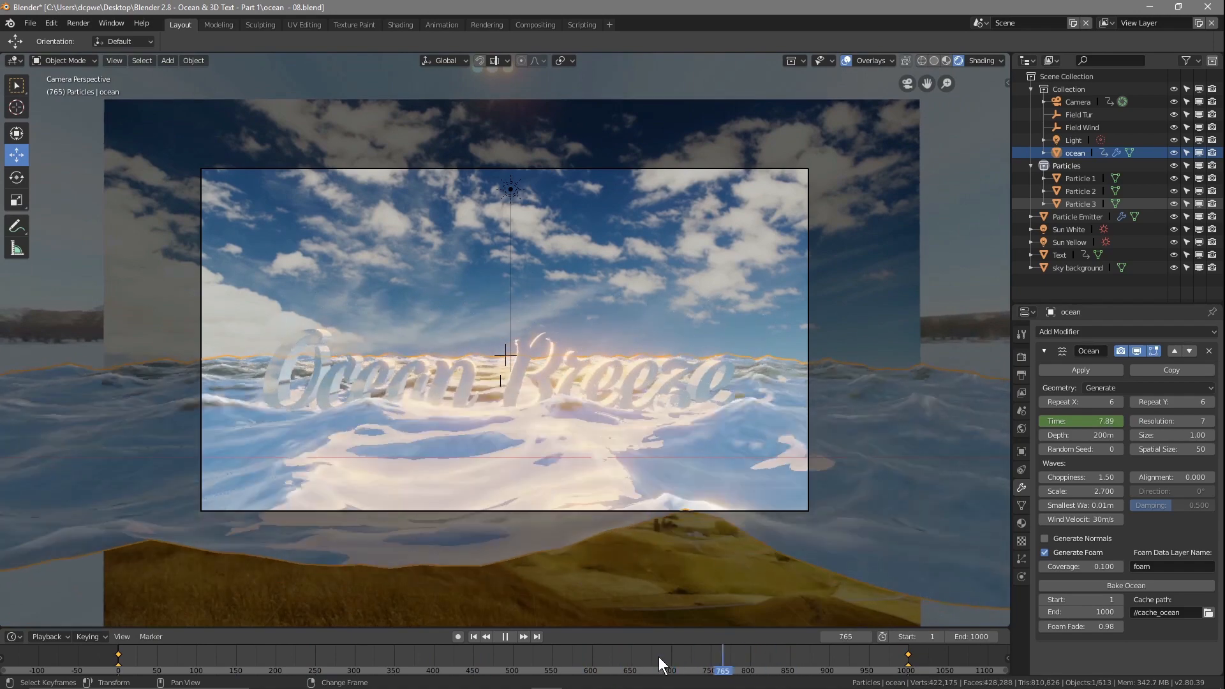
pyautogui.moveTo(445, 665); pyautogui.dragTo(127, 676, button='right')
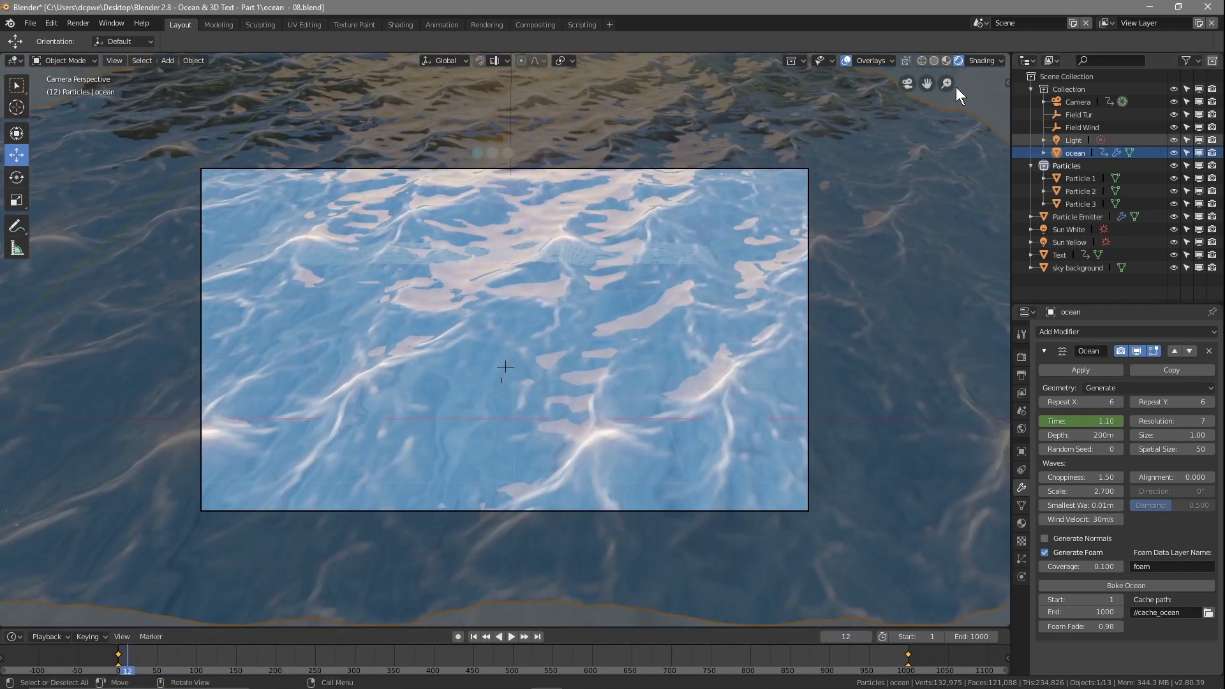
# Step: Move Particle 1, Particle 2 and Particle 3 together straight down along Z, out of the camera view
pyautogui.click(1066, 179)
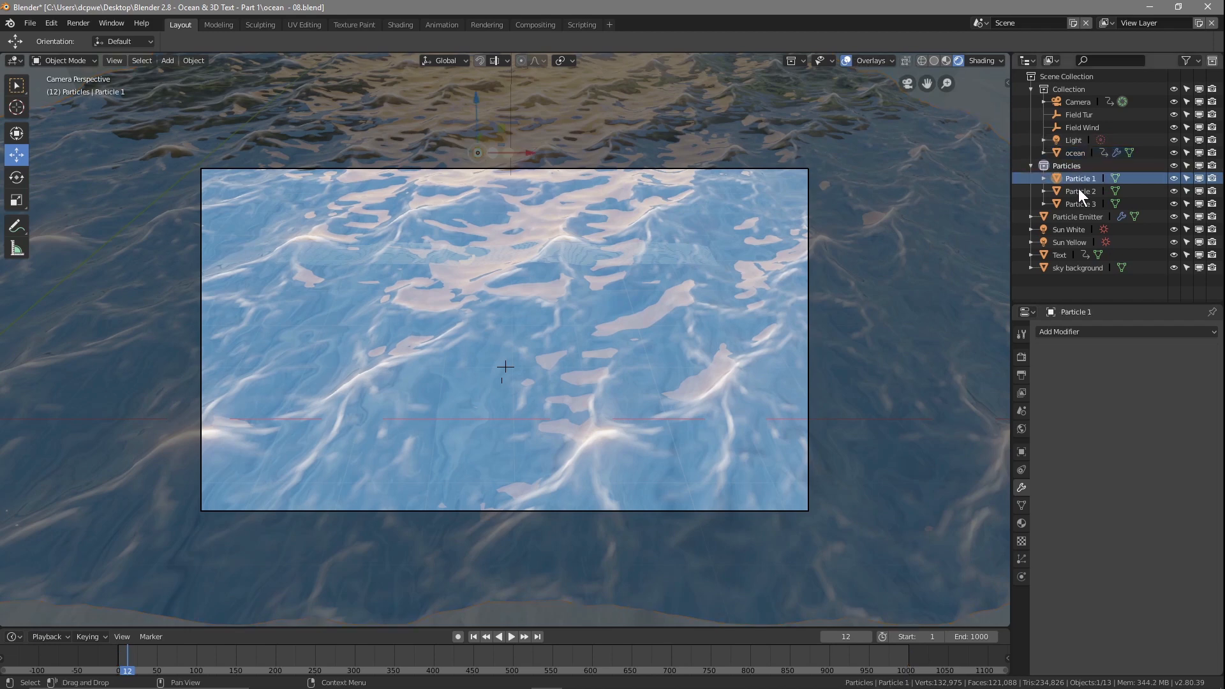
pyautogui.keyDown('ctrl'); pyautogui.click(1080, 190); pyautogui.keyUp('ctrl')
pyautogui.keyDown('ctrl'); pyautogui.click(1081, 203); pyautogui.keyUp('ctrl')
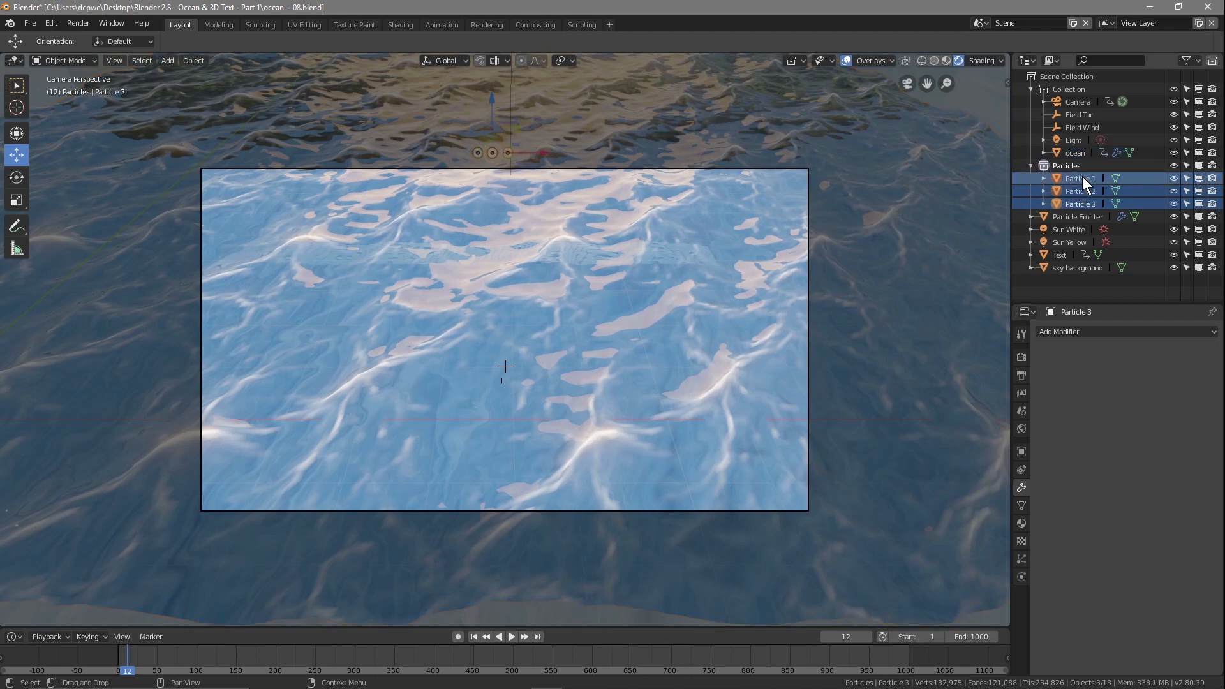
pyautogui.scroll(-3, 501, 148)
pyautogui.moveTo(495, 171); pyautogui.dragTo(500, 574)
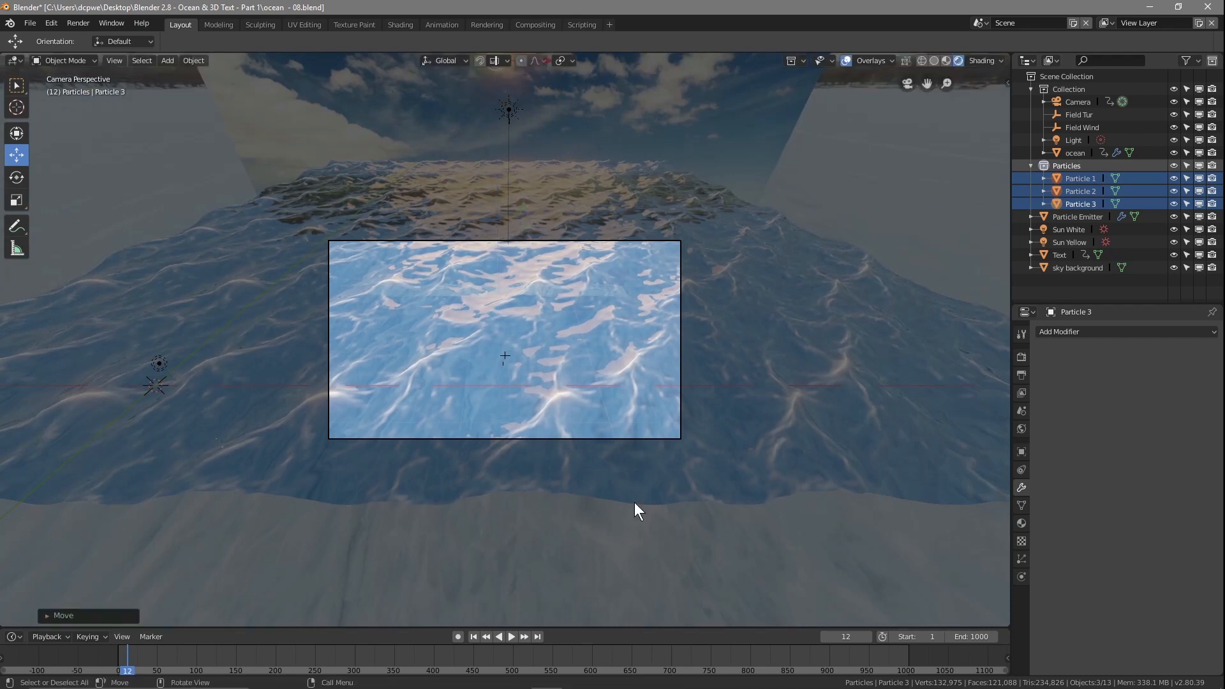
pyautogui.scroll(4, 398, 545)
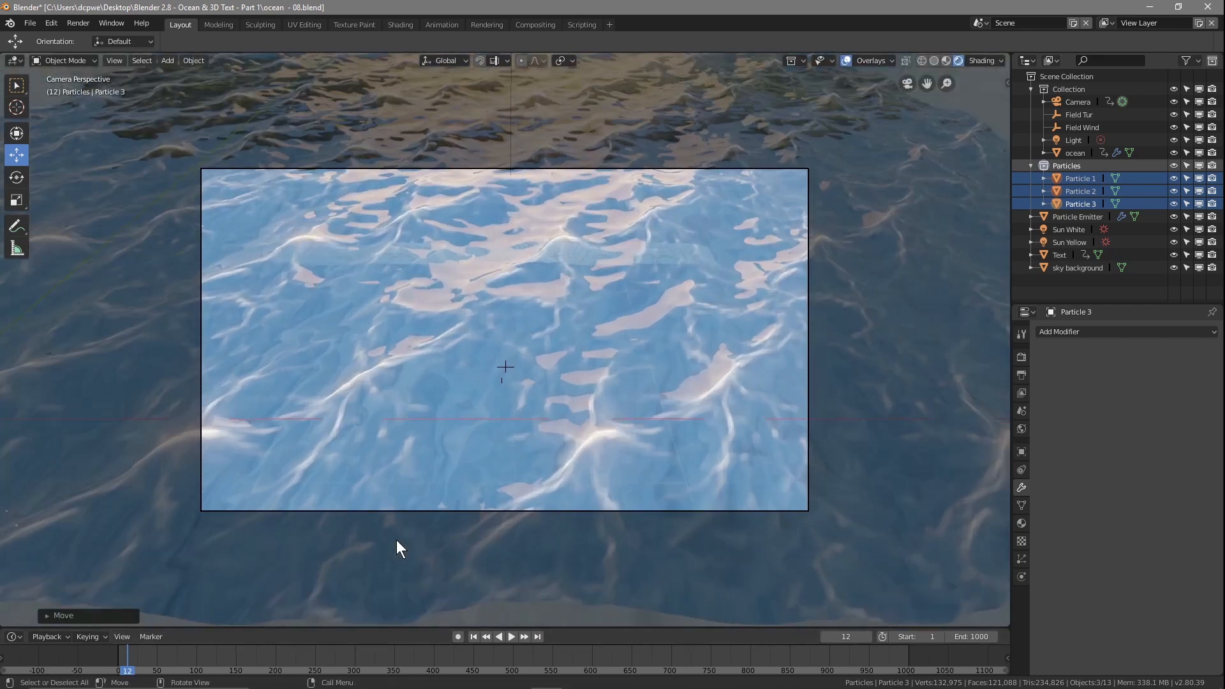
# Step: Go to frame 688, bake the Particle Emitter's particle cache, and return to frame 1
pyautogui.moveTo(123, 665); pyautogui.dragTo(664, 673, button='right')
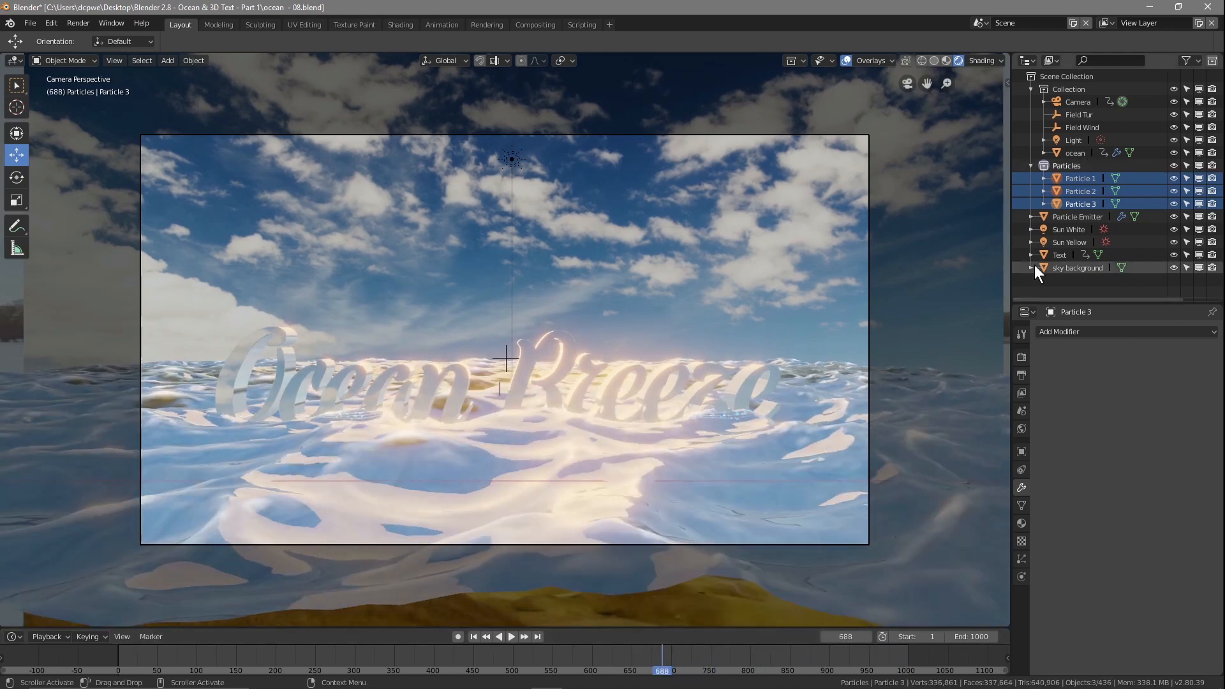
pyautogui.click(1074, 217)
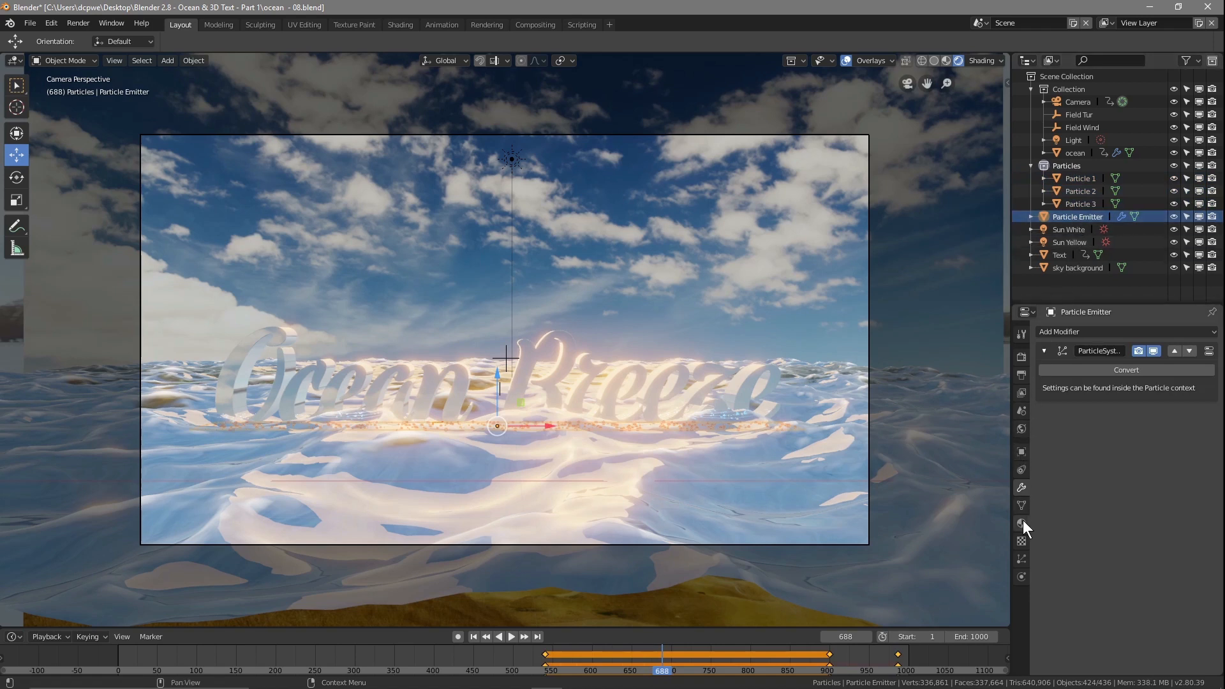
pyautogui.click(1022, 560)
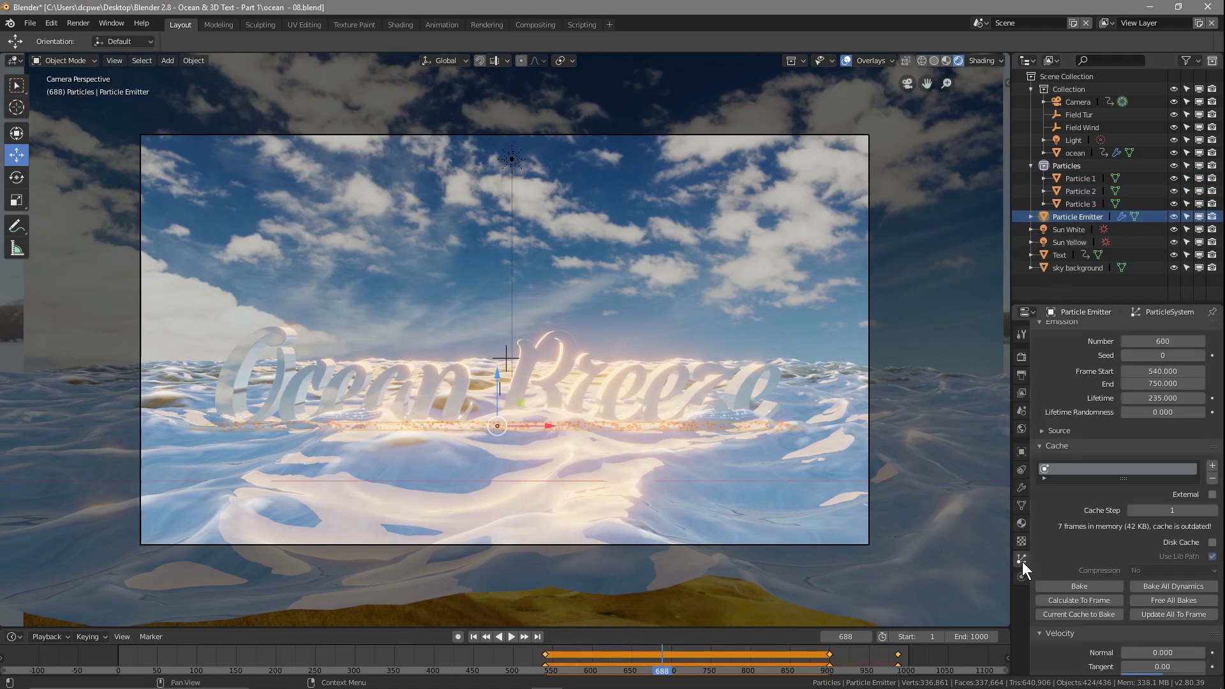
pyautogui.click(1094, 584)
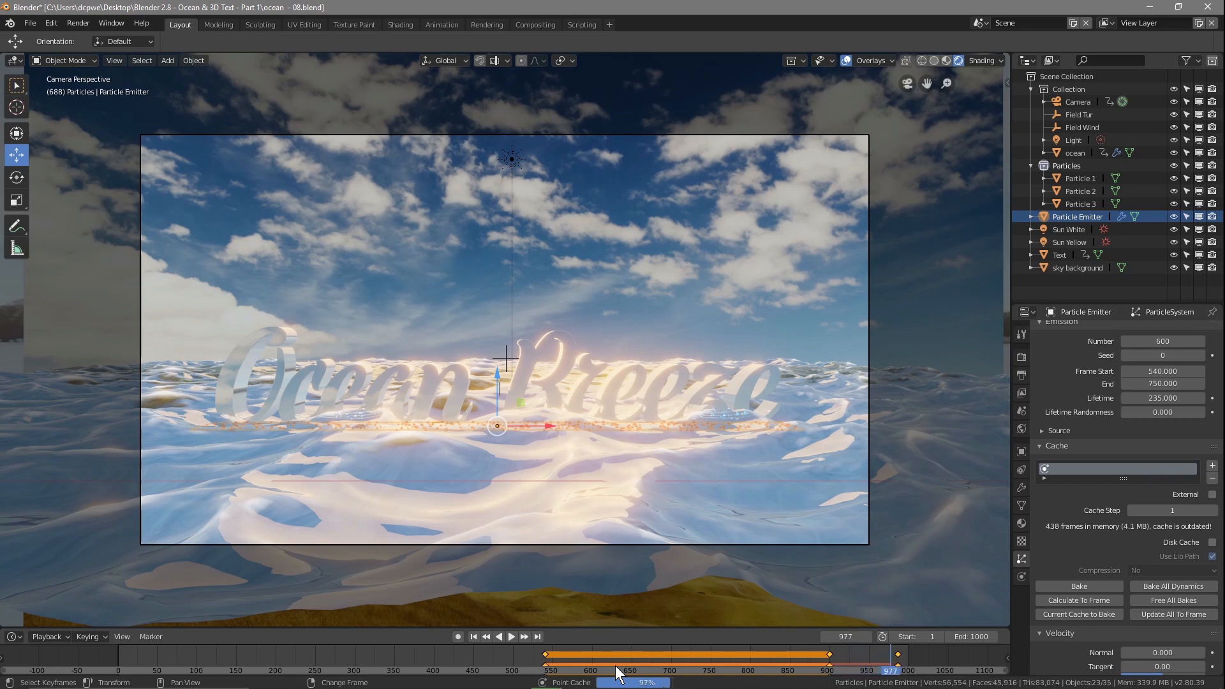
pyautogui.moveTo(661, 673); pyautogui.dragTo(122, 668)
pyautogui.click(824, 637)
pyautogui.click(824, 636)
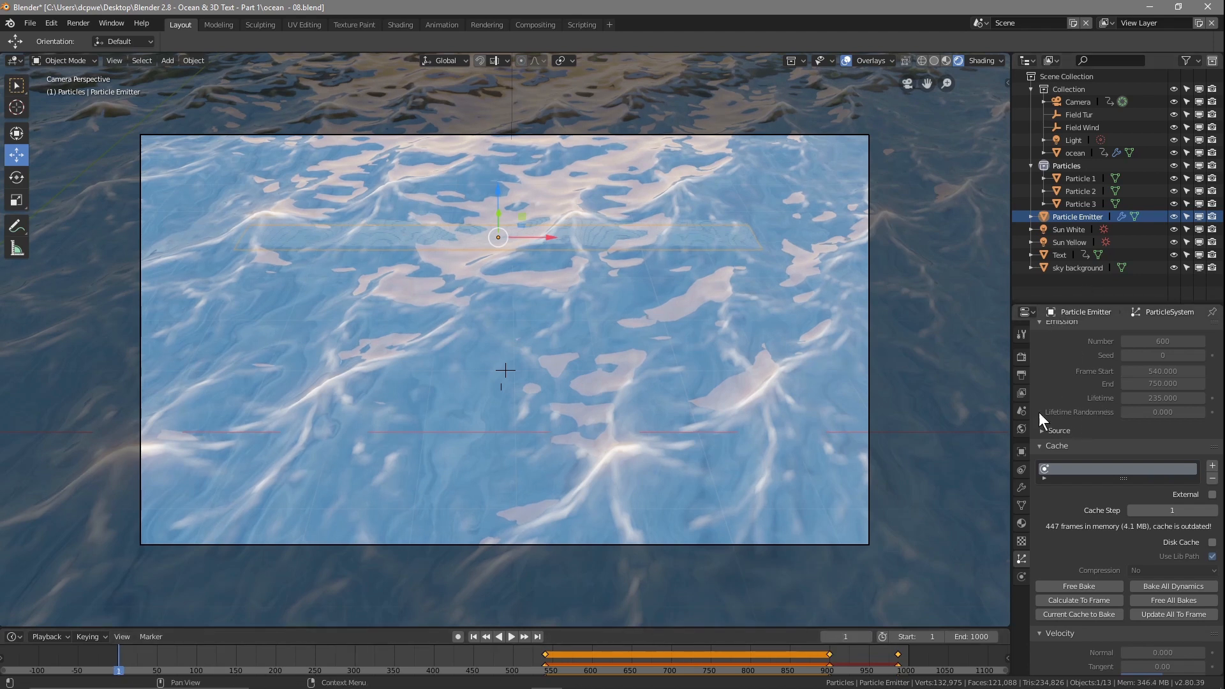
# Step: Set the ocean object's Ocean modifier Resolution to 20 and preview the scene at frames 533 and 779
pyautogui.click(1077, 155)
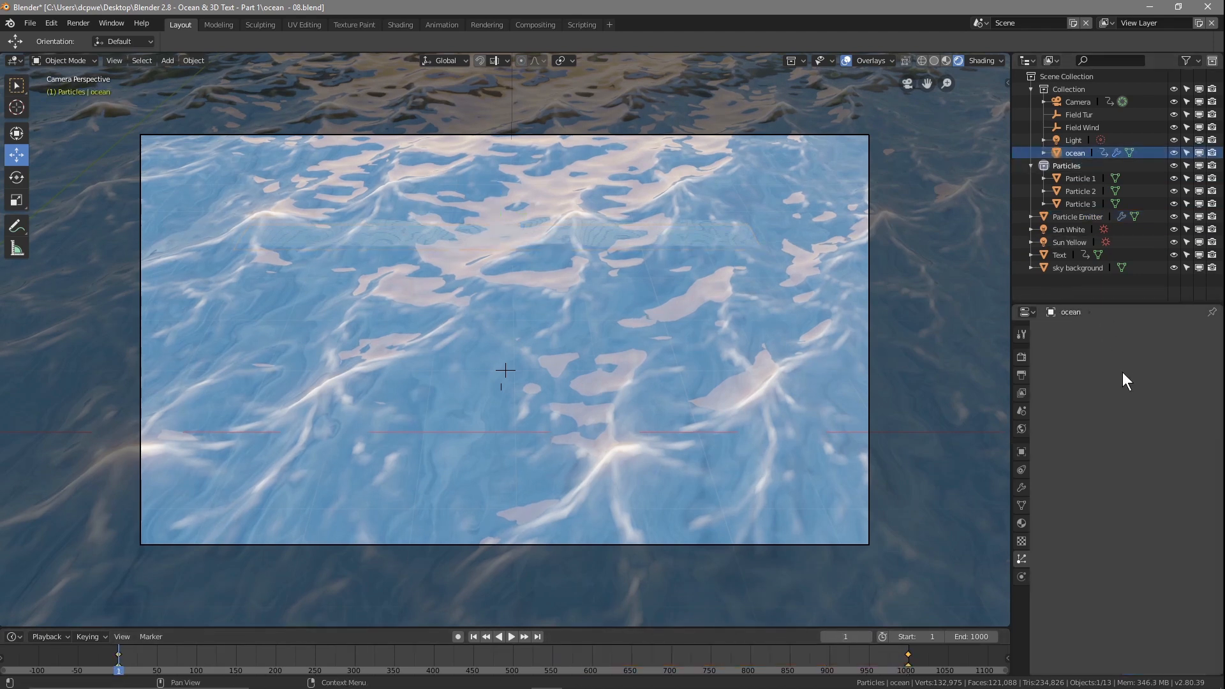
pyautogui.click(1020, 488)
pyautogui.click(1177, 419)
pyautogui.write('20')
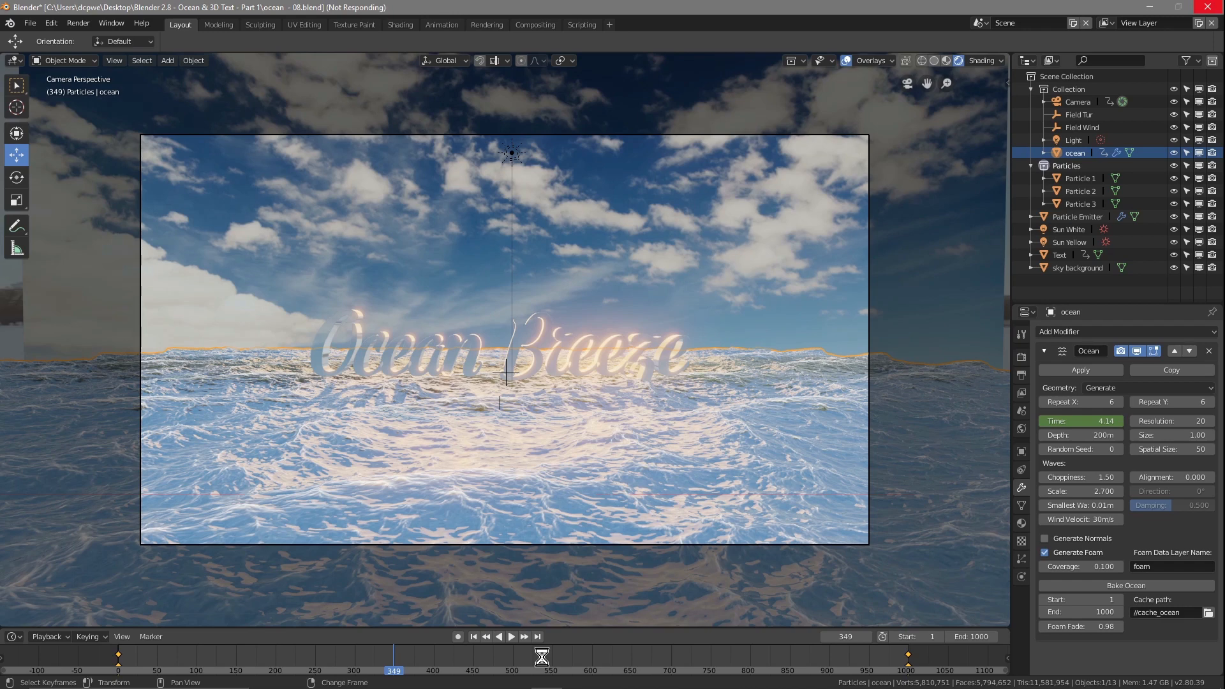
pyautogui.click(542, 657)
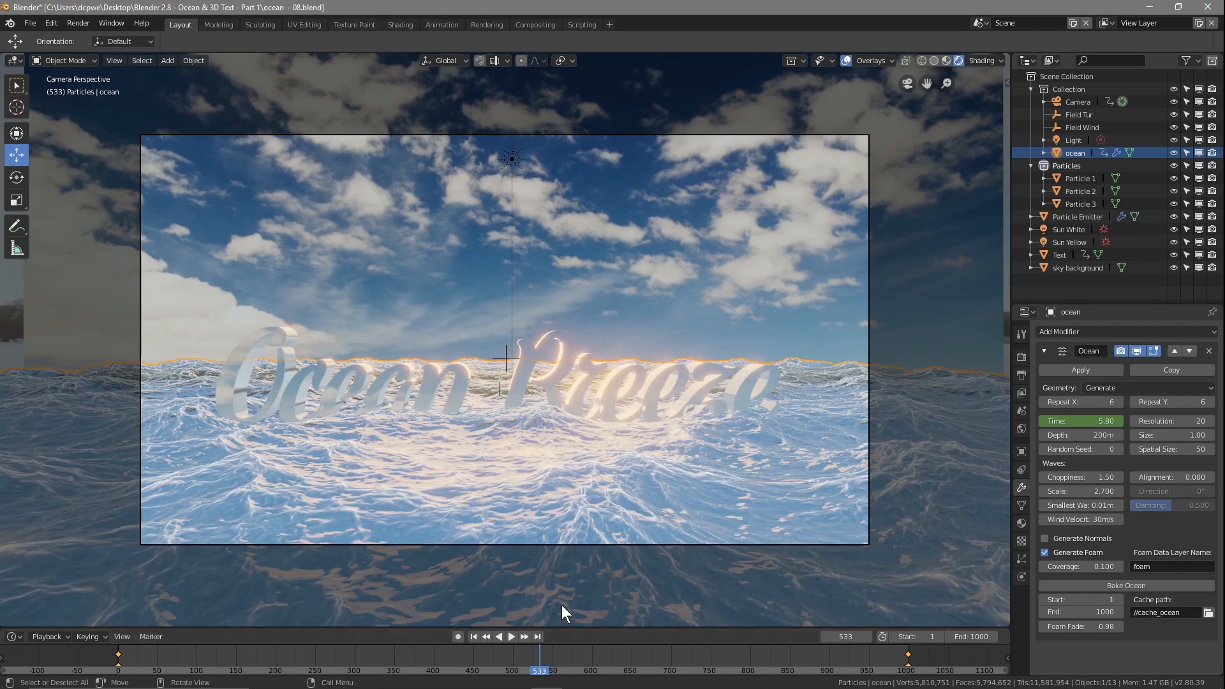
pyautogui.scroll(-2, 561, 504)
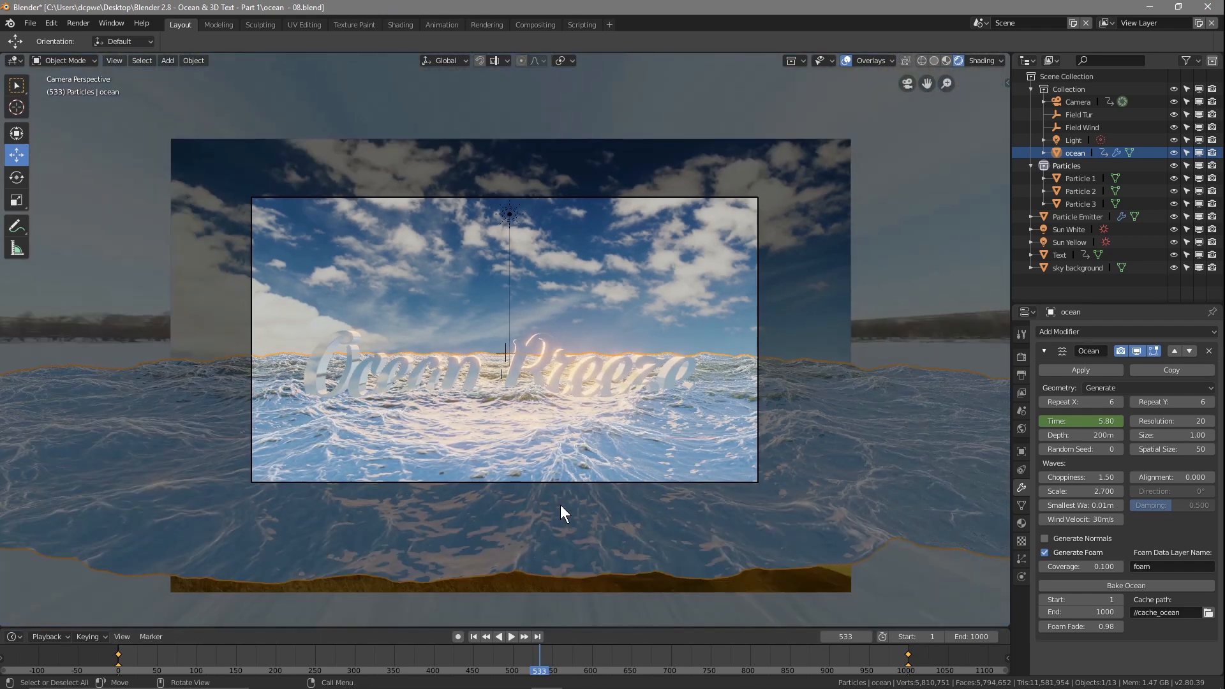
pyautogui.scroll(-1, 560, 503)
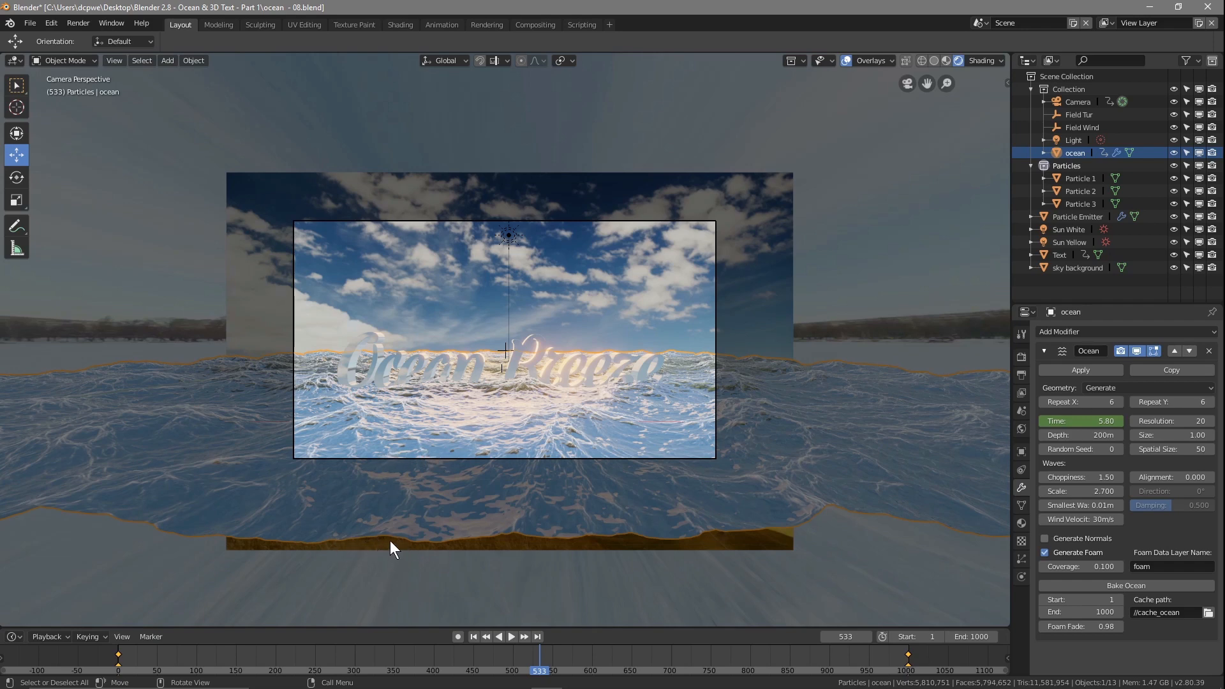
pyautogui.scroll(4, 540, 480)
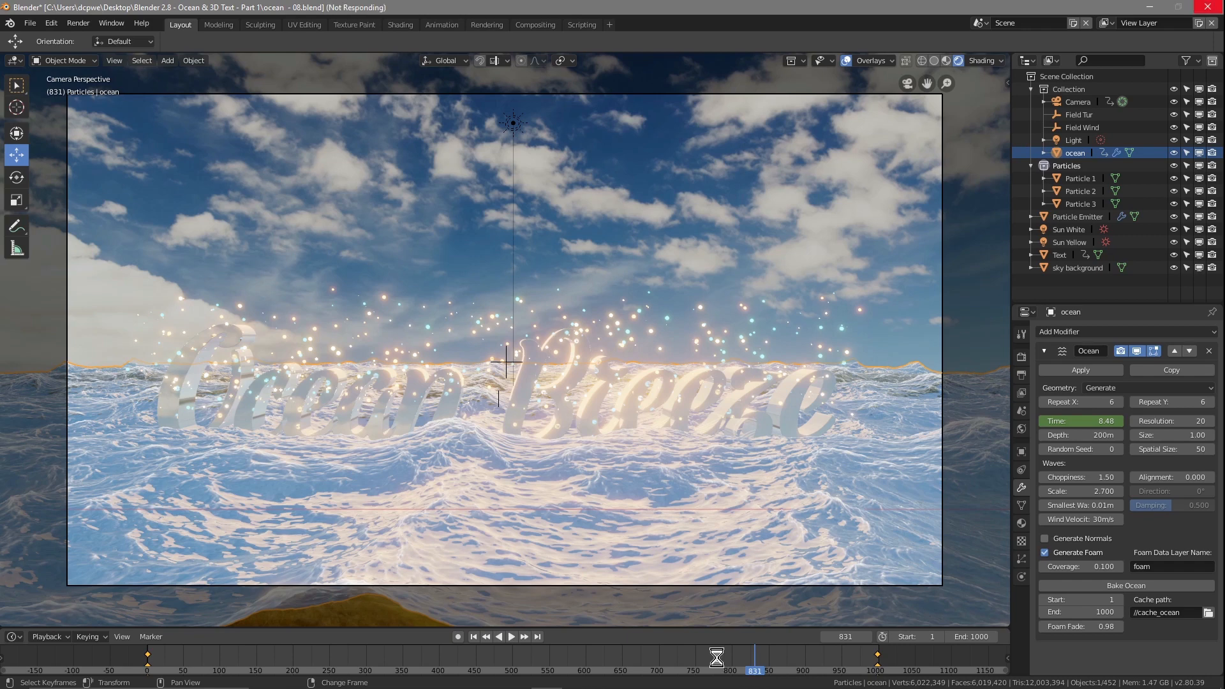
pyautogui.click(716, 660)
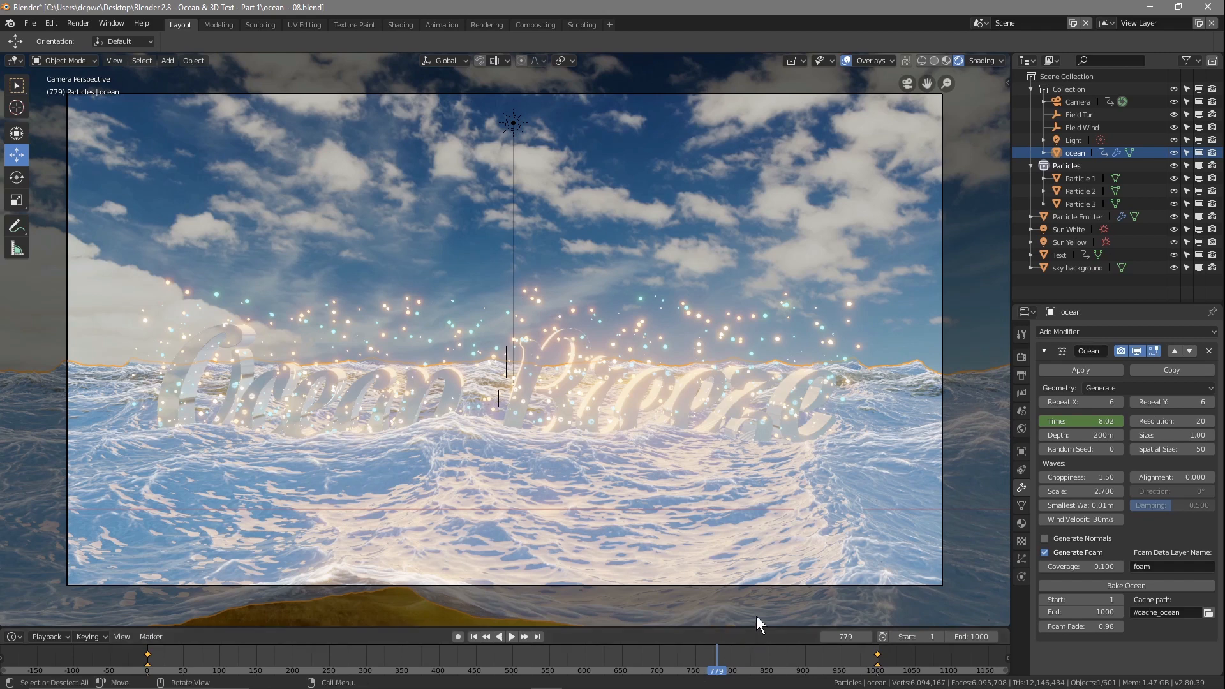
# Step: Enable auto keying and set the Ocean modifier's Resolution to 7
pyautogui.click(1078, 102)
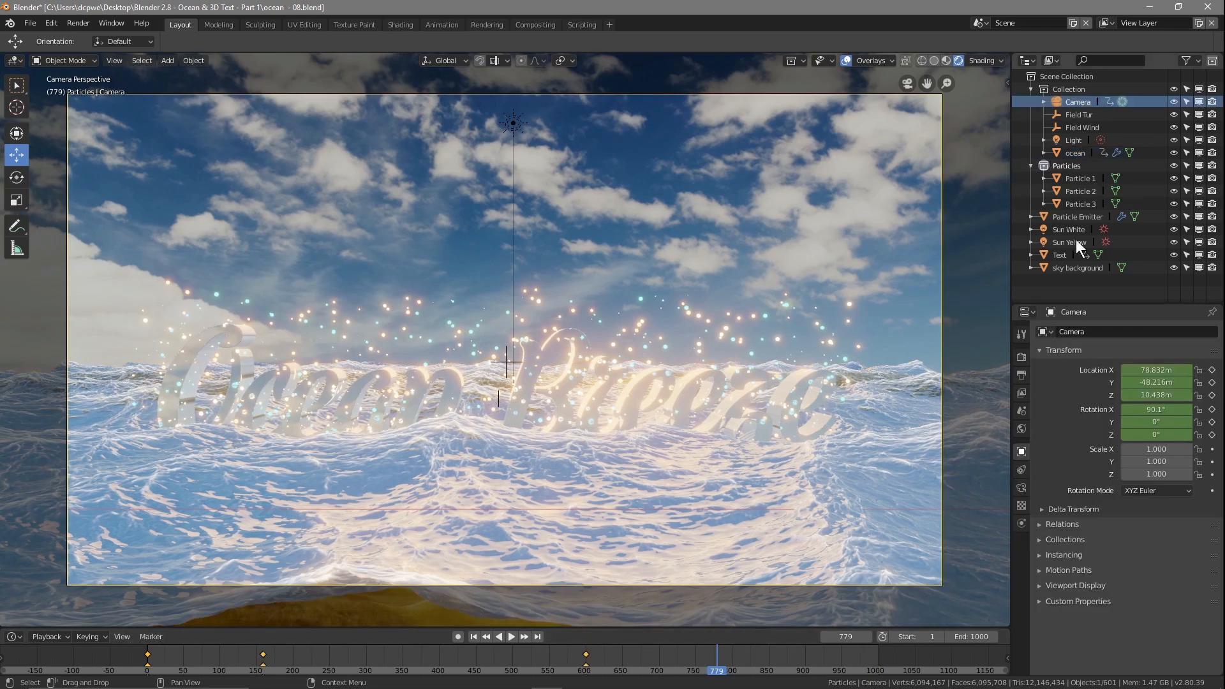
pyautogui.click(457, 637)
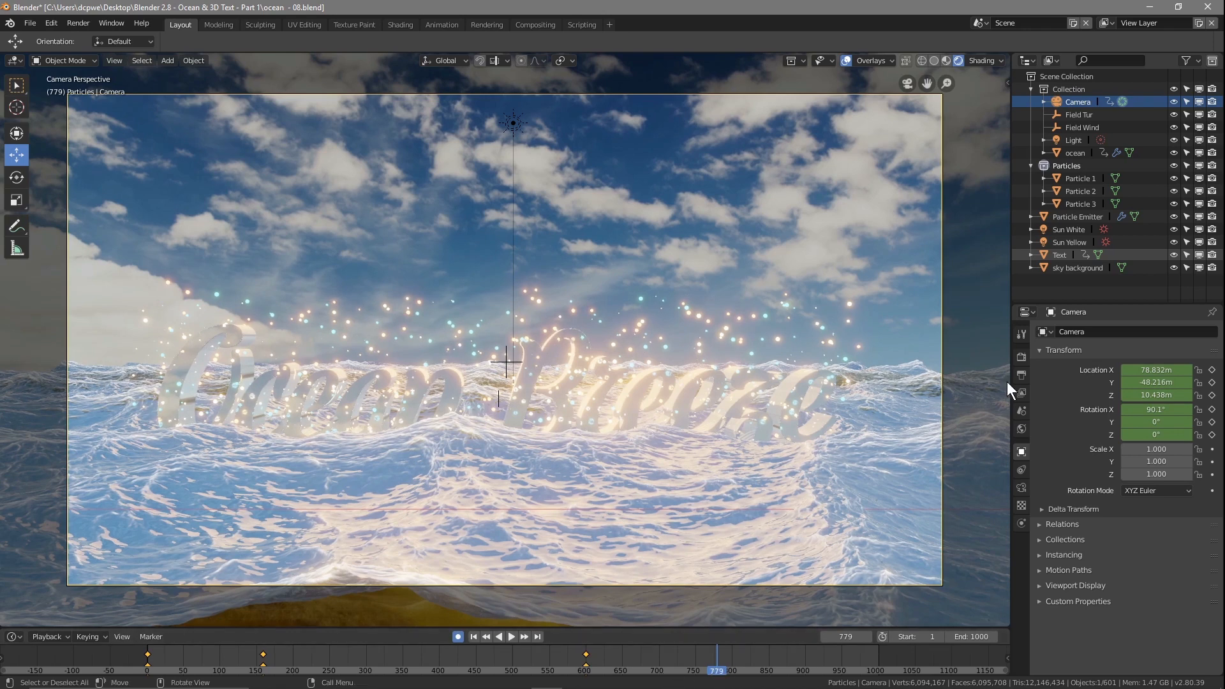
pyautogui.click(1065, 153)
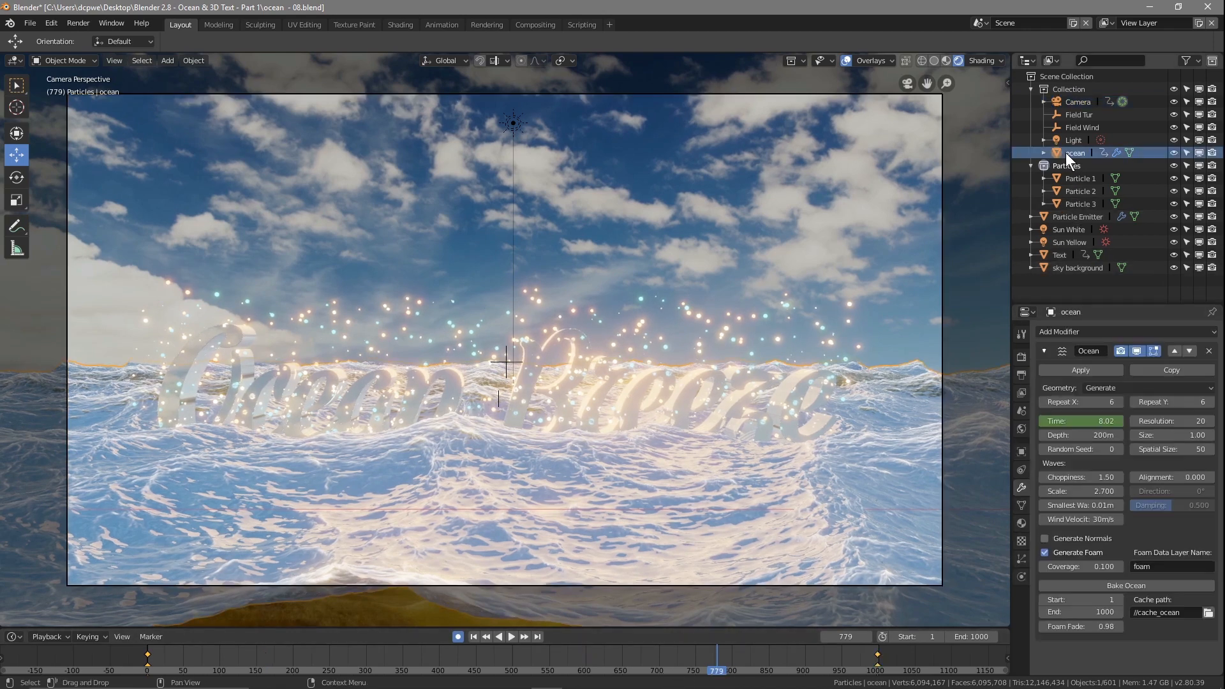
pyautogui.click(1173, 420)
pyautogui.write('7')
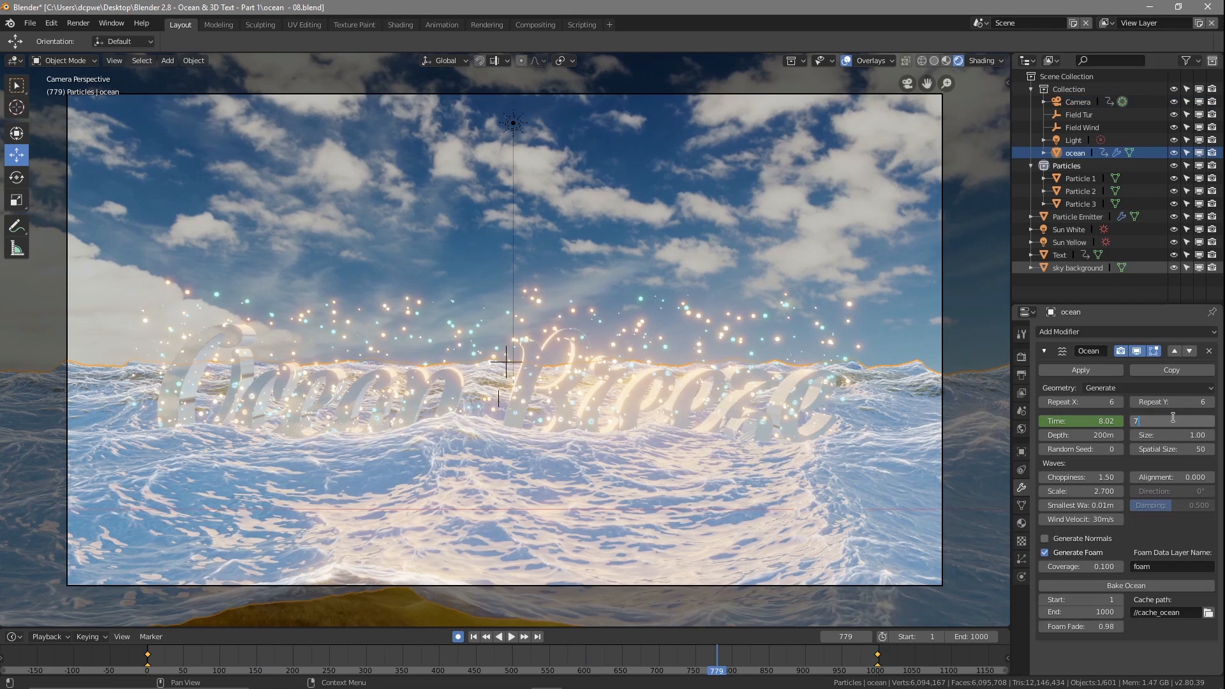
pyautogui.press('Return')
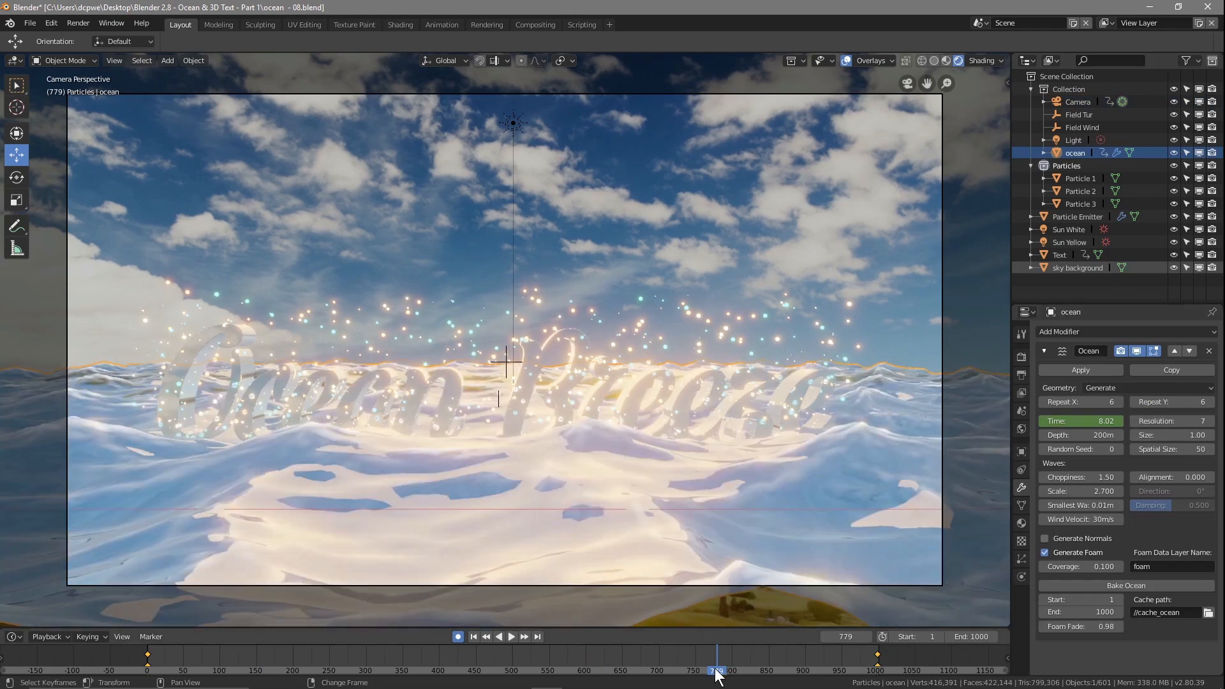
# Step: Raise the camera to a Z location of 13.328 m with a keyframe at frame 600
pyautogui.click(1077, 104)
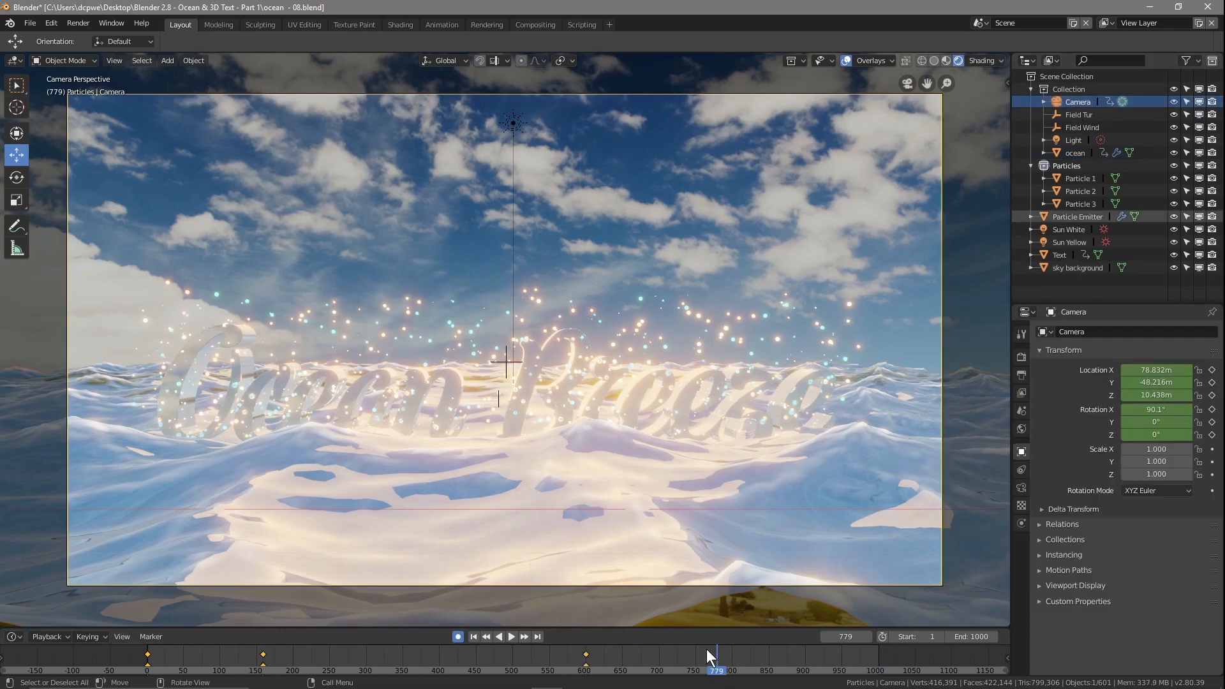
pyautogui.moveTo(716, 671); pyautogui.dragTo(582, 661)
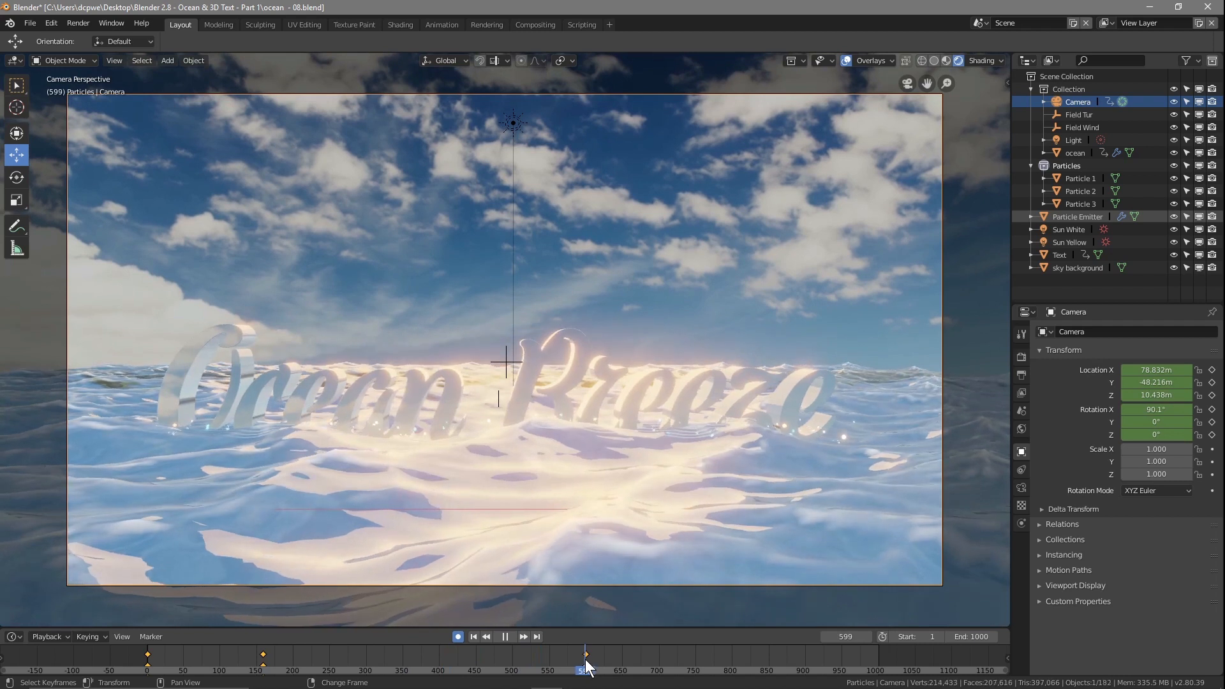
pyautogui.click(868, 638)
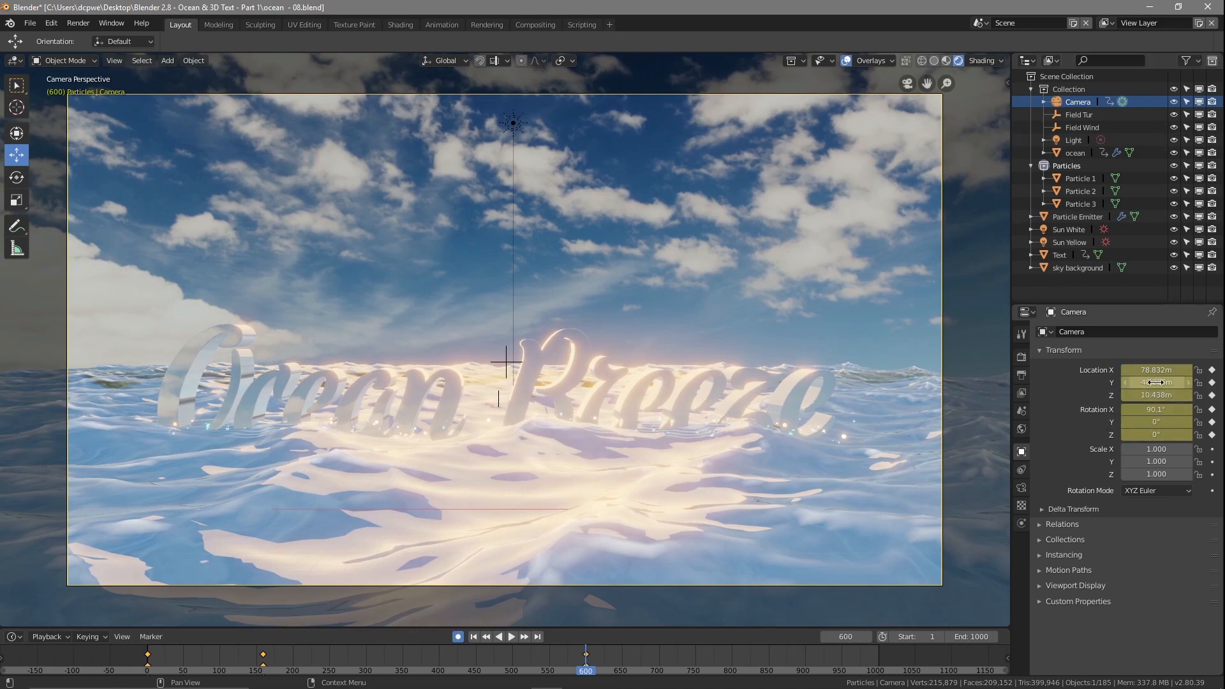
pyautogui.moveTo(1155, 395); pyautogui.dragTo(1221, 394)
pyautogui.press('space')
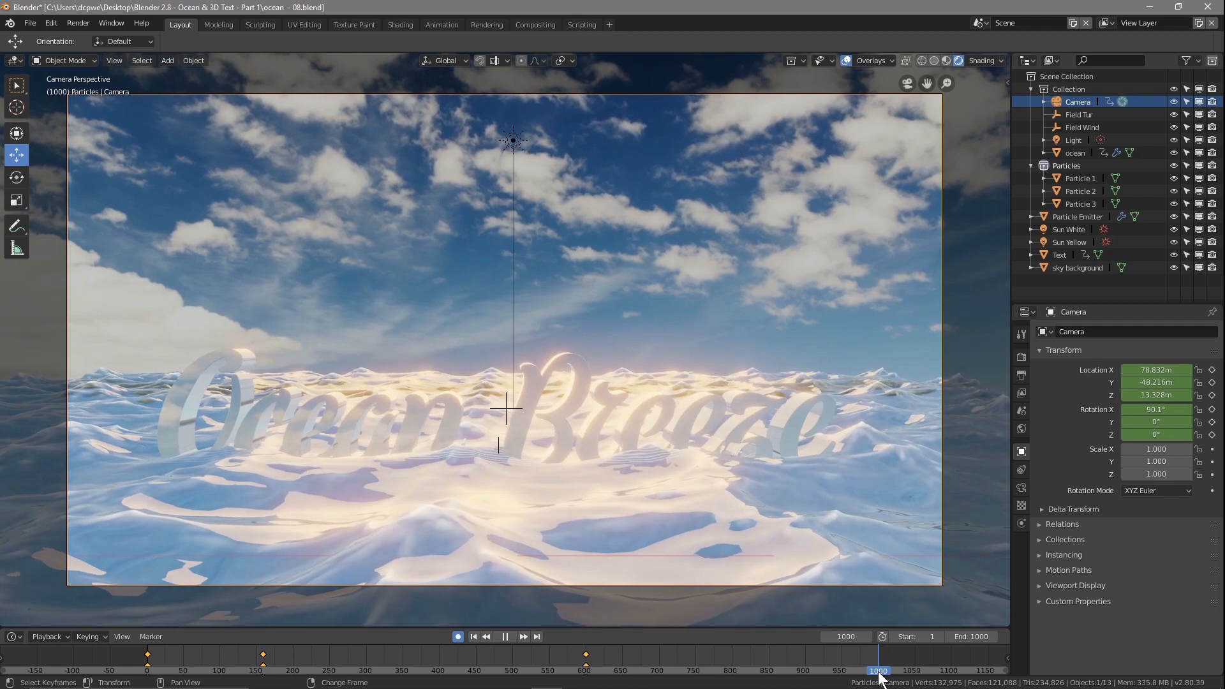
# Step: Keyframe the camera's Z location at 14.908 m on frame 1000 and turn auto keying off
pyautogui.press('space')
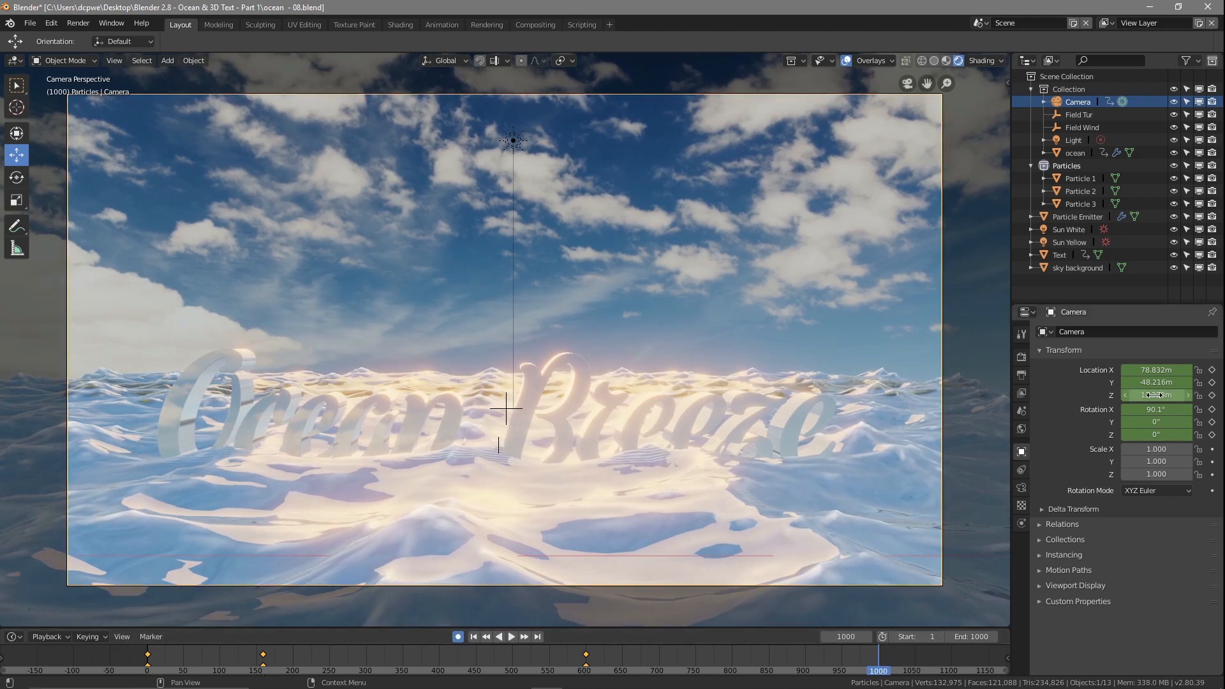
pyautogui.moveTo(1149, 395)
pyautogui.mouseDown()
pyautogui.moveTo(1135, 395)
pyautogui.moveTo(1152, 396)
pyautogui.mouseUp()
pyautogui.scroll(-4, 790, 556)
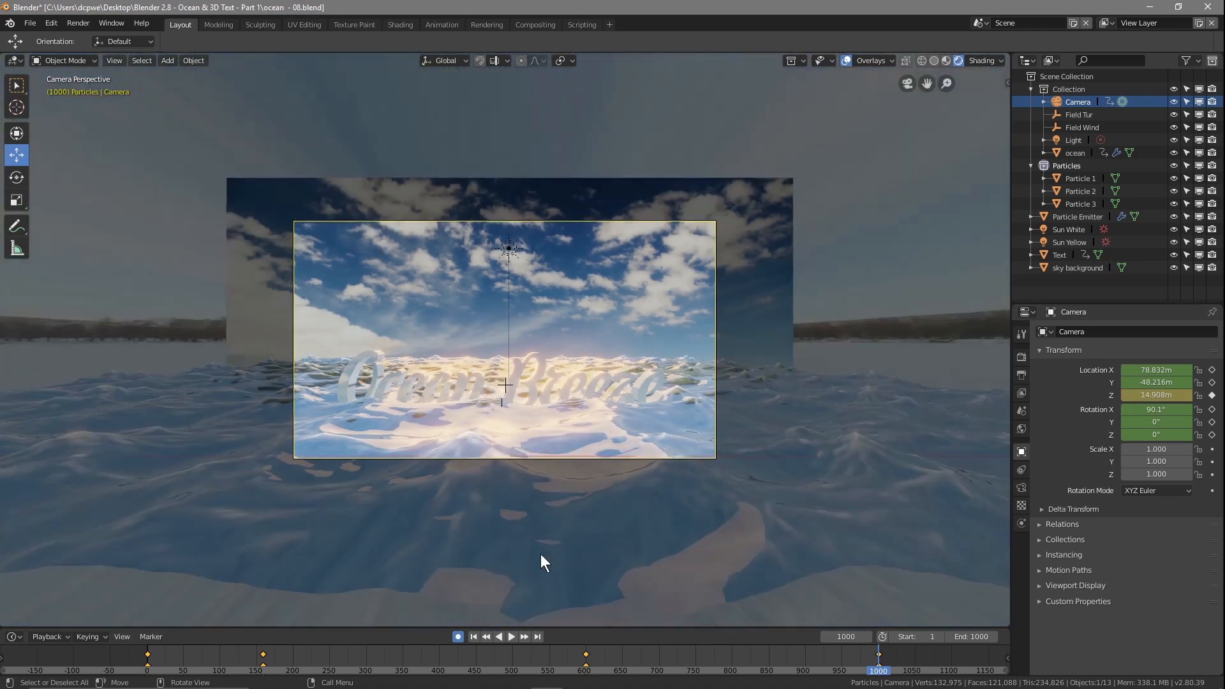
pyautogui.scroll(4, 537, 481)
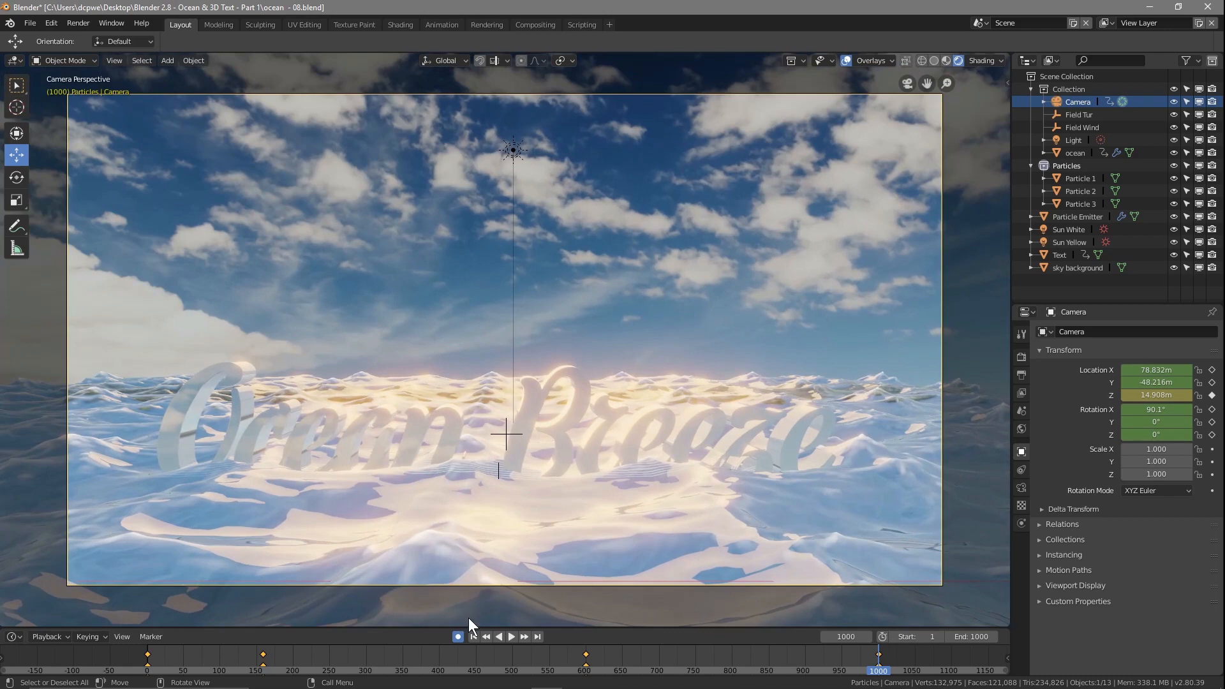
pyautogui.click(457, 636)
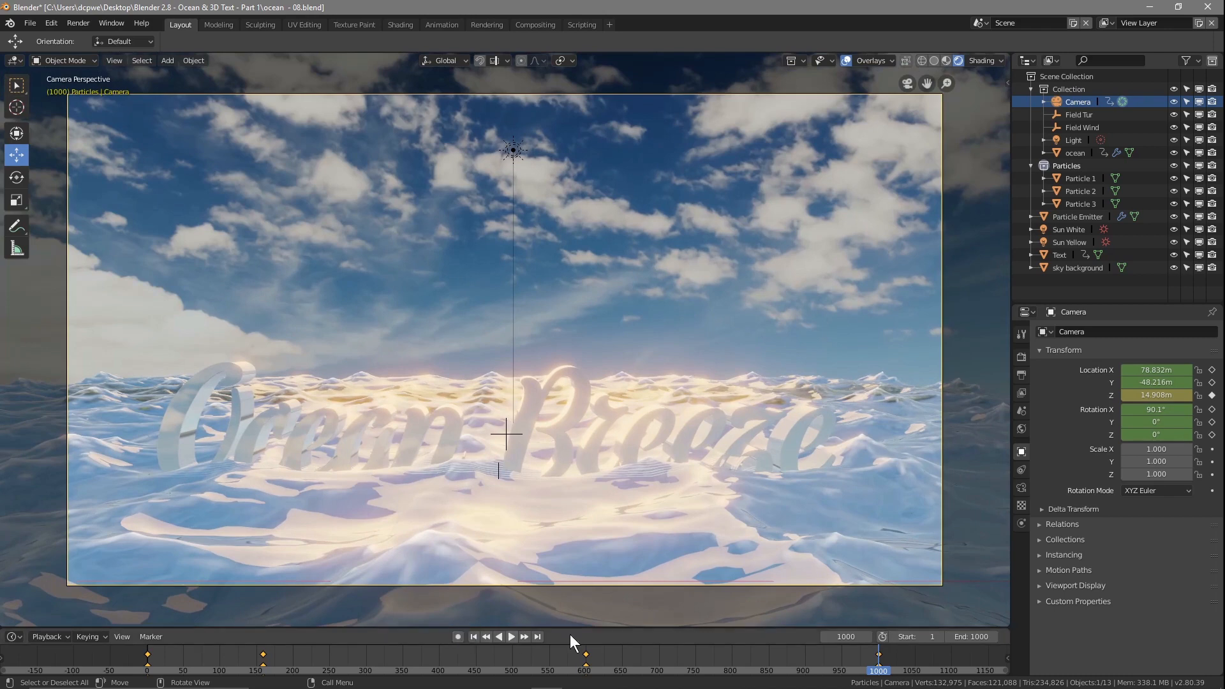
# Step: Go to frame 900, set the Ocean modifier's Resolution to 20 and preview the camera view
pyautogui.click(805, 657)
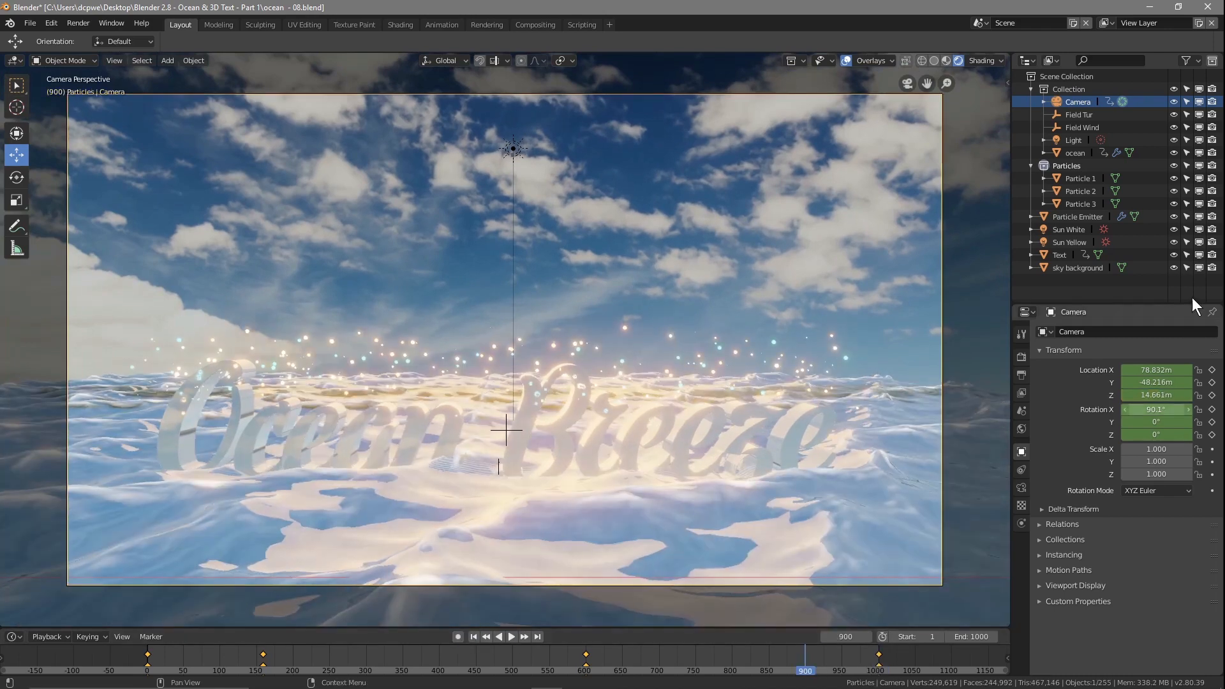
pyautogui.click(1074, 152)
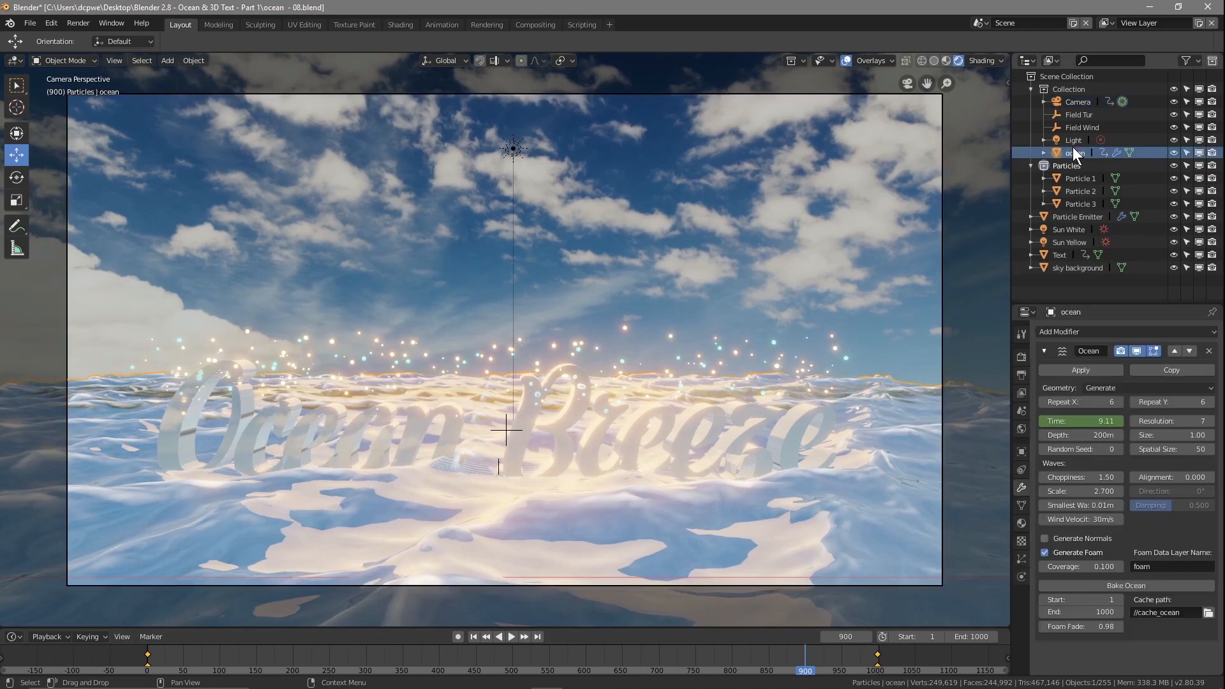
pyautogui.click(1180, 421)
pyautogui.write('20')
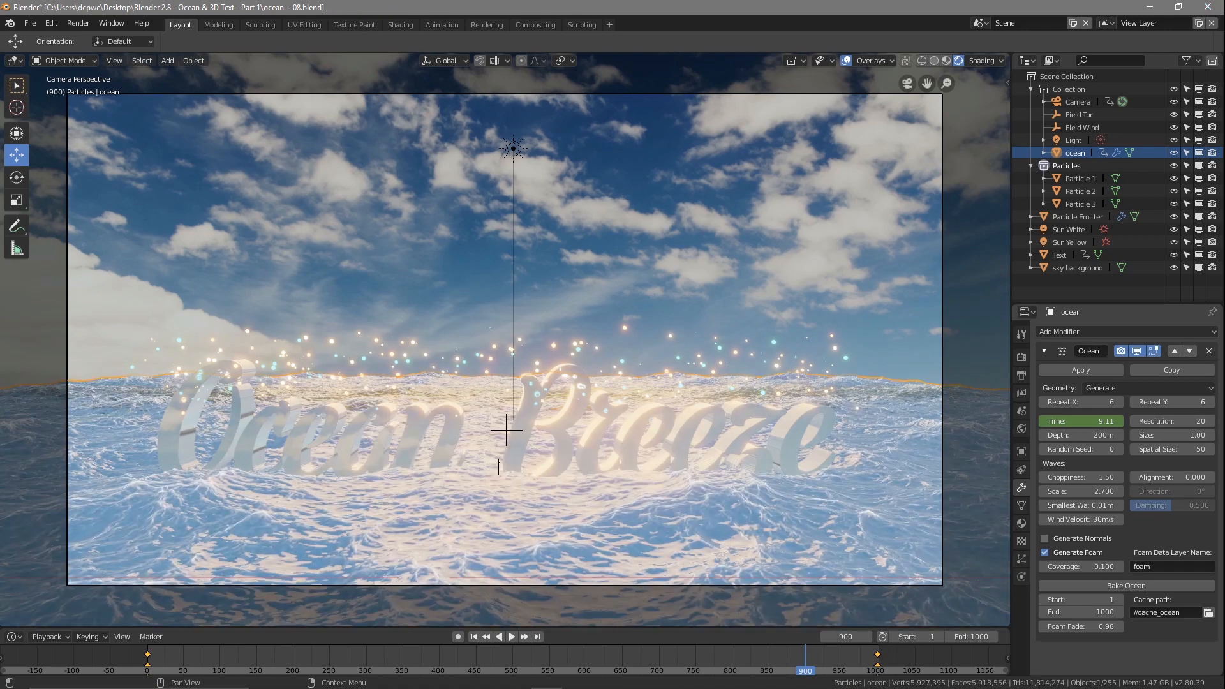
pyautogui.scroll(-3, 770, 568)
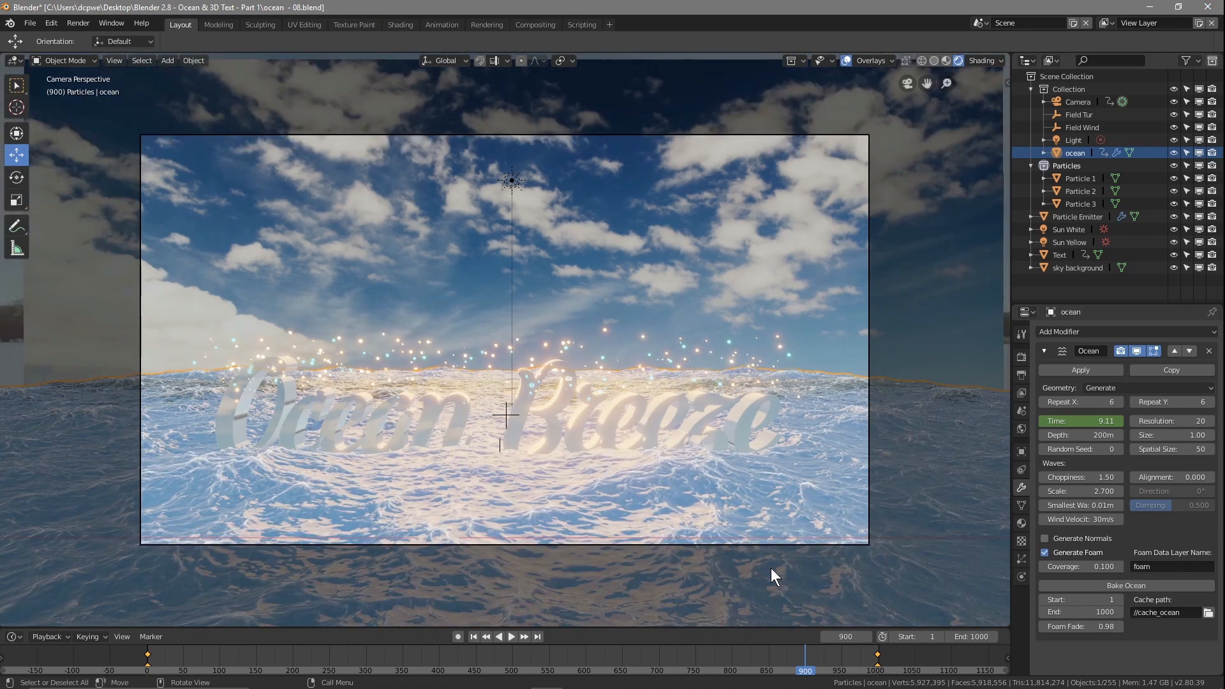
pyautogui.scroll(-1, 771, 567)
pyautogui.scroll(4, 771, 568)
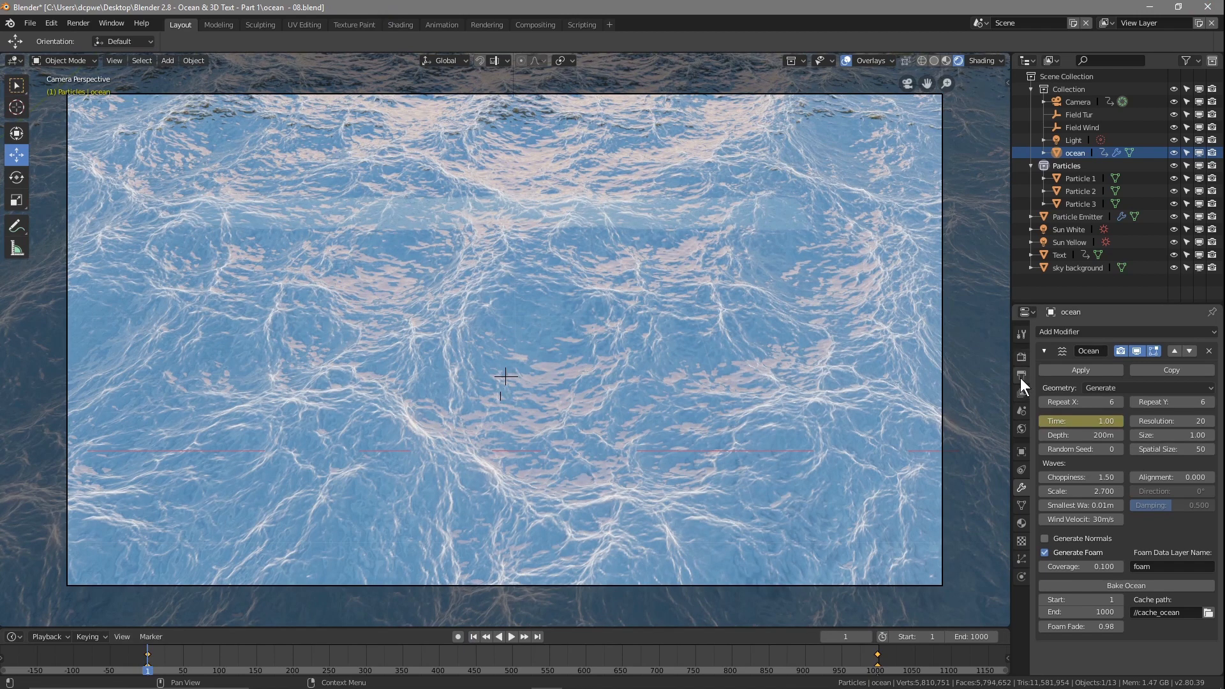
# Step: Set the render output's file format to AVI JPEG with RGB color
pyautogui.click(1021, 378)
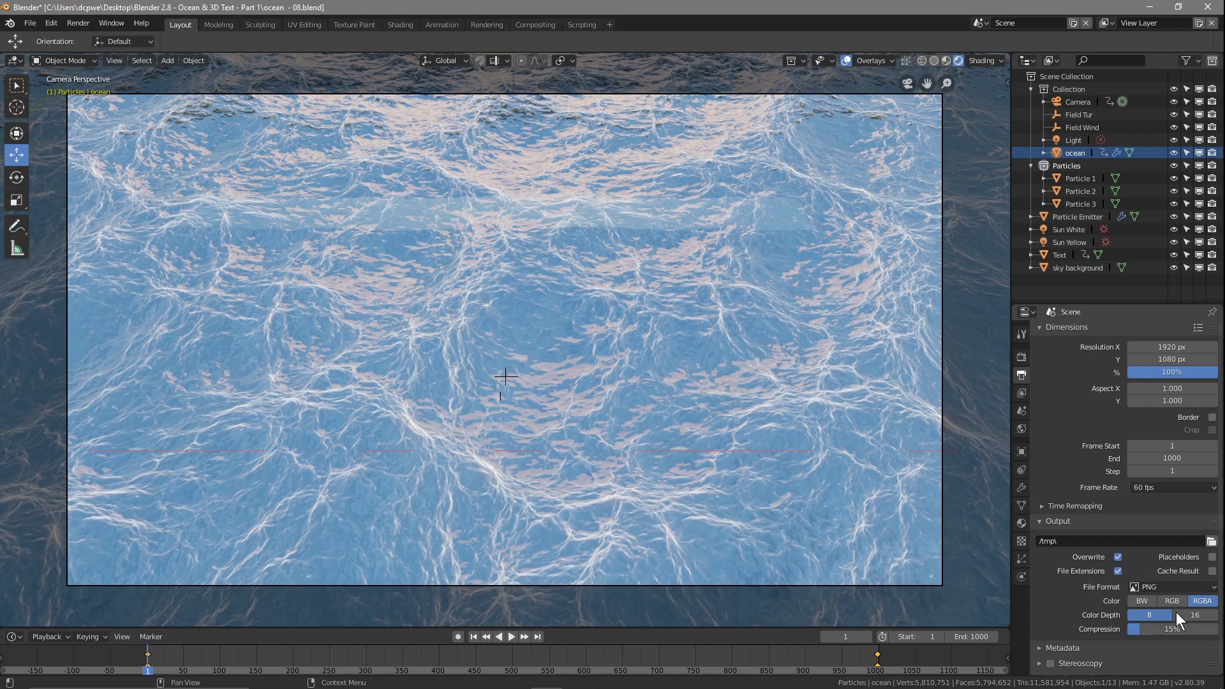
pyautogui.click(1190, 587)
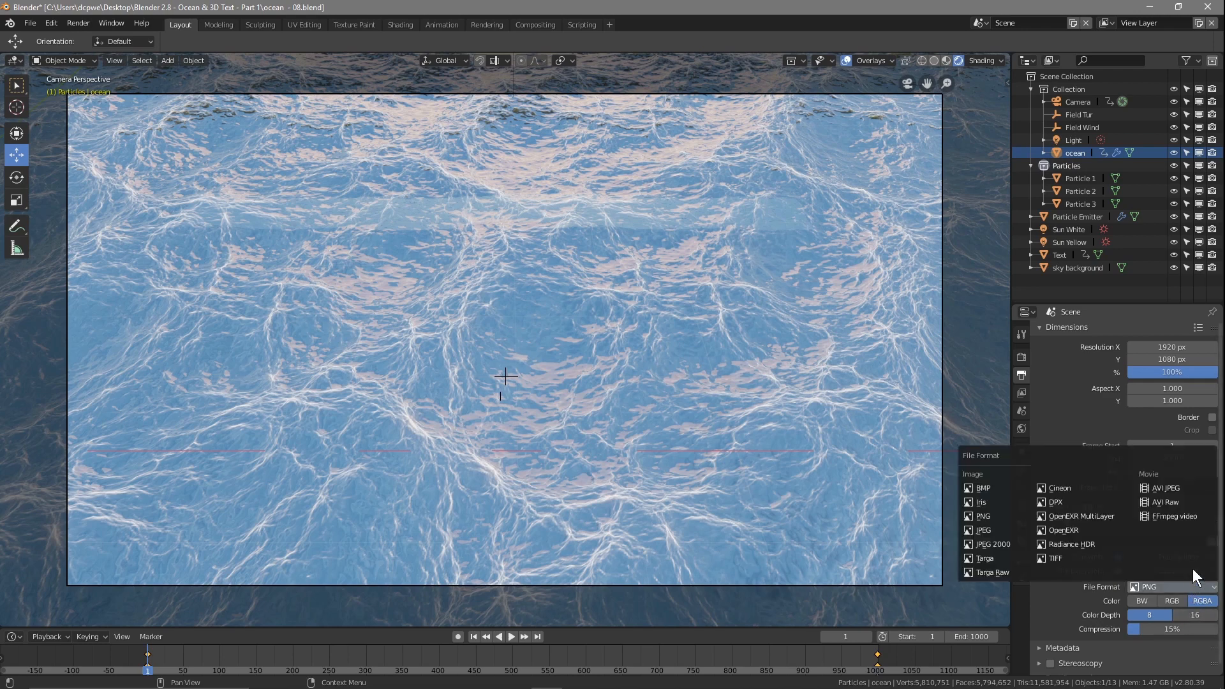
pyautogui.click(1174, 487)
pyautogui.click(1198, 602)
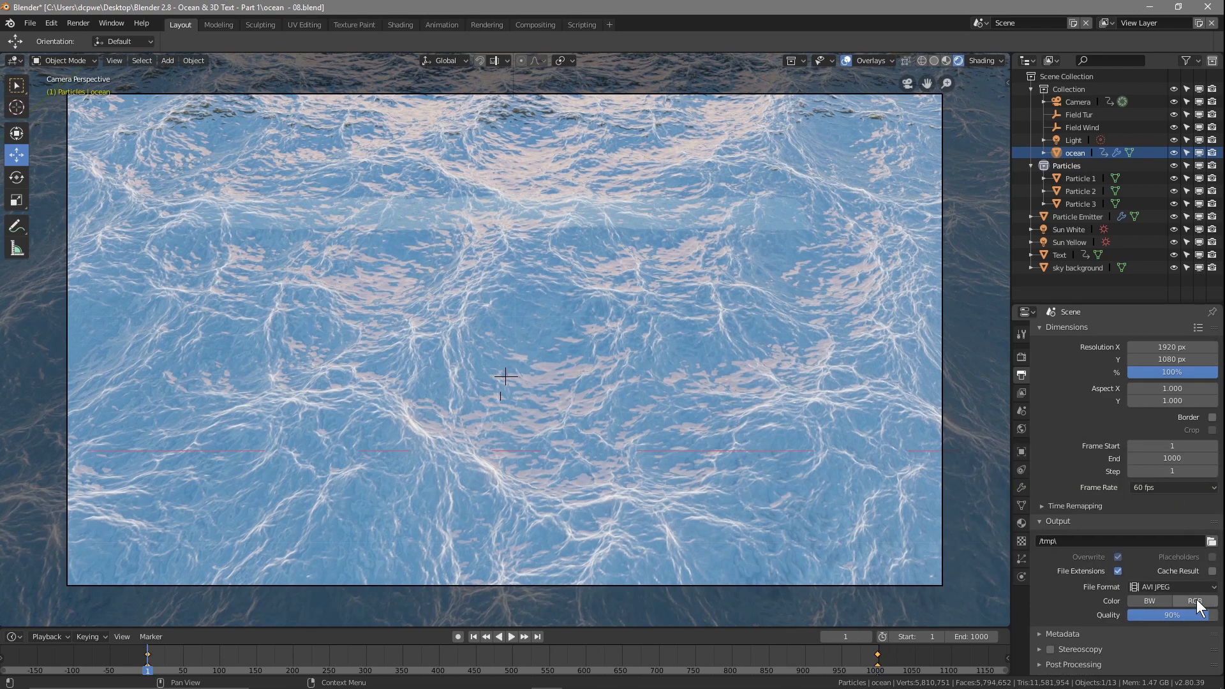
# Step: Set the render output path to the desktop folder "Blender 2.8 - Ocean & 3D Text - Part 1"
pyautogui.click(1210, 542)
pyautogui.click(40, 212)
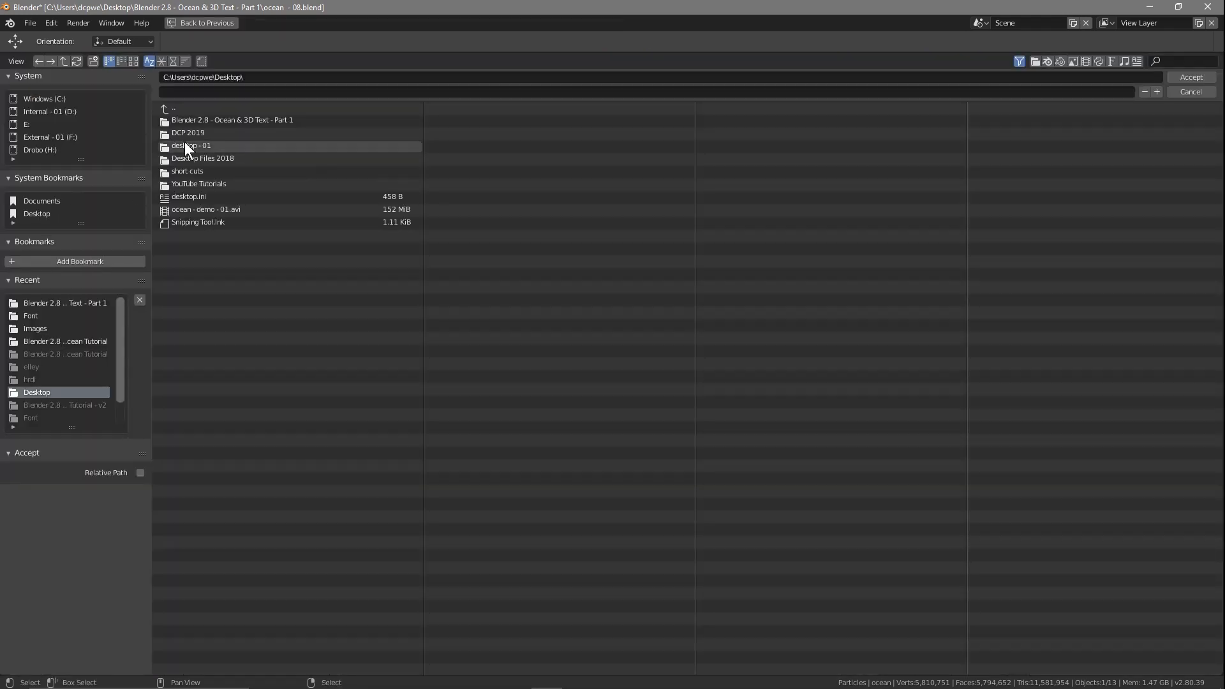
pyautogui.click(196, 122)
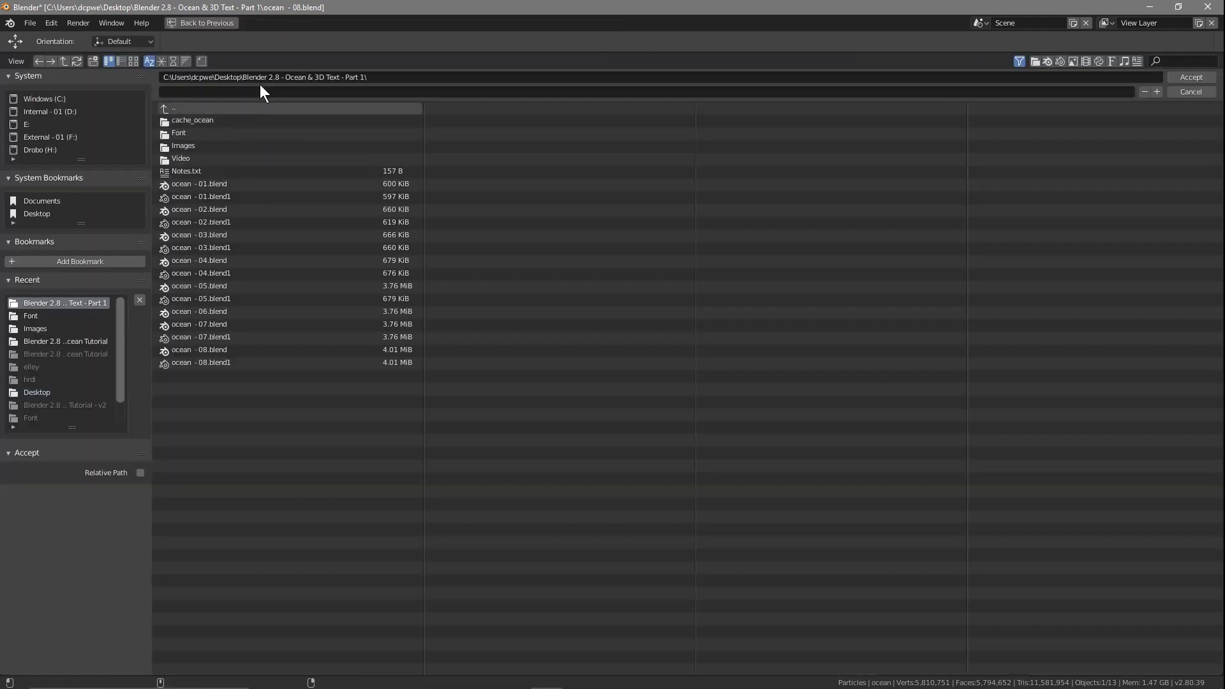
pyautogui.click(1191, 77)
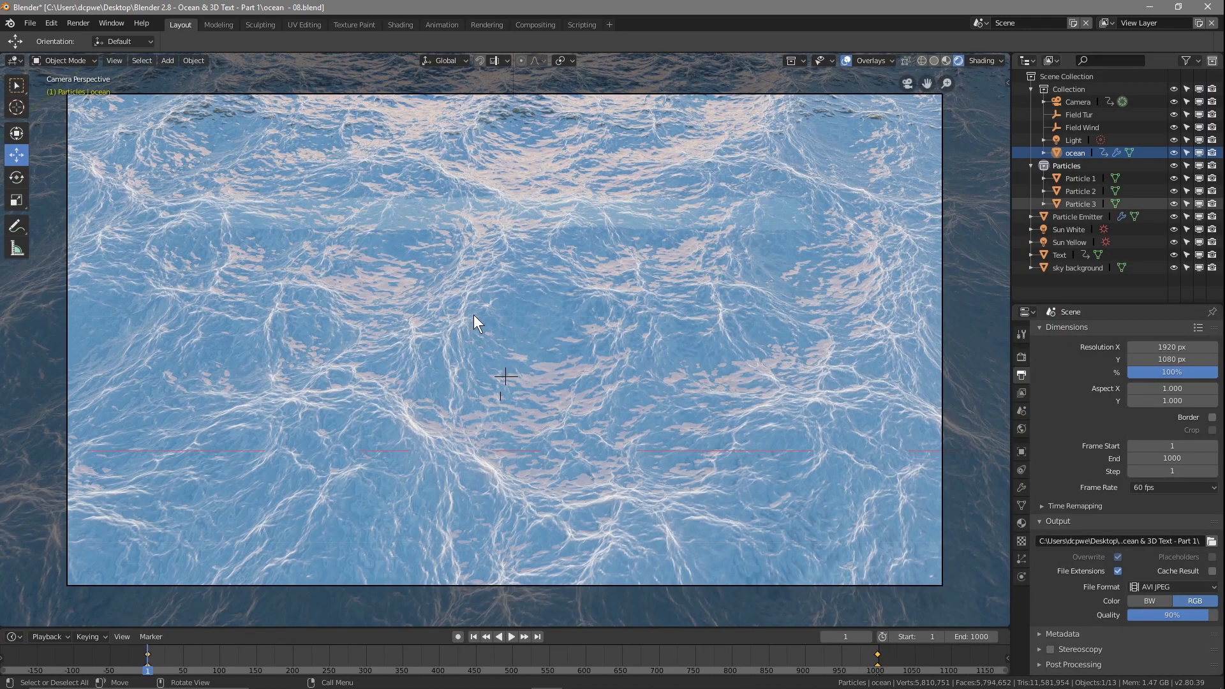
# Step: Save the blend file and render the full animation
pyautogui.click(30, 23)
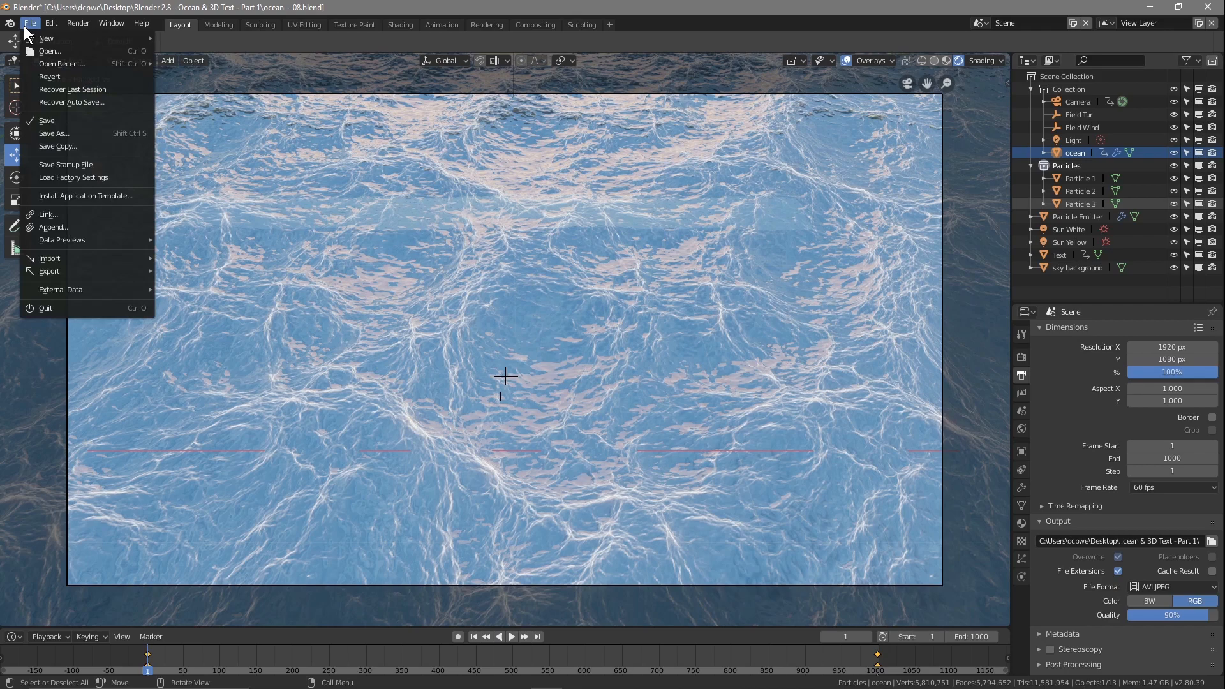
pyautogui.click(55, 125)
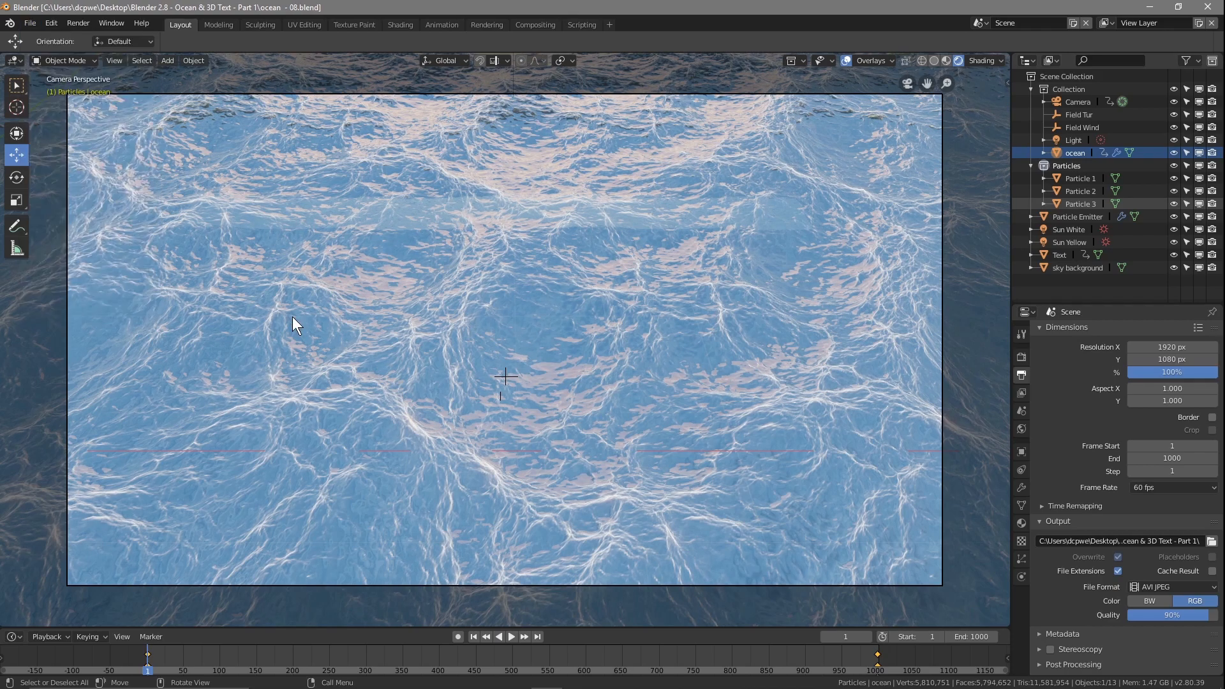
pyautogui.hotkey('ctrl', 'F12')
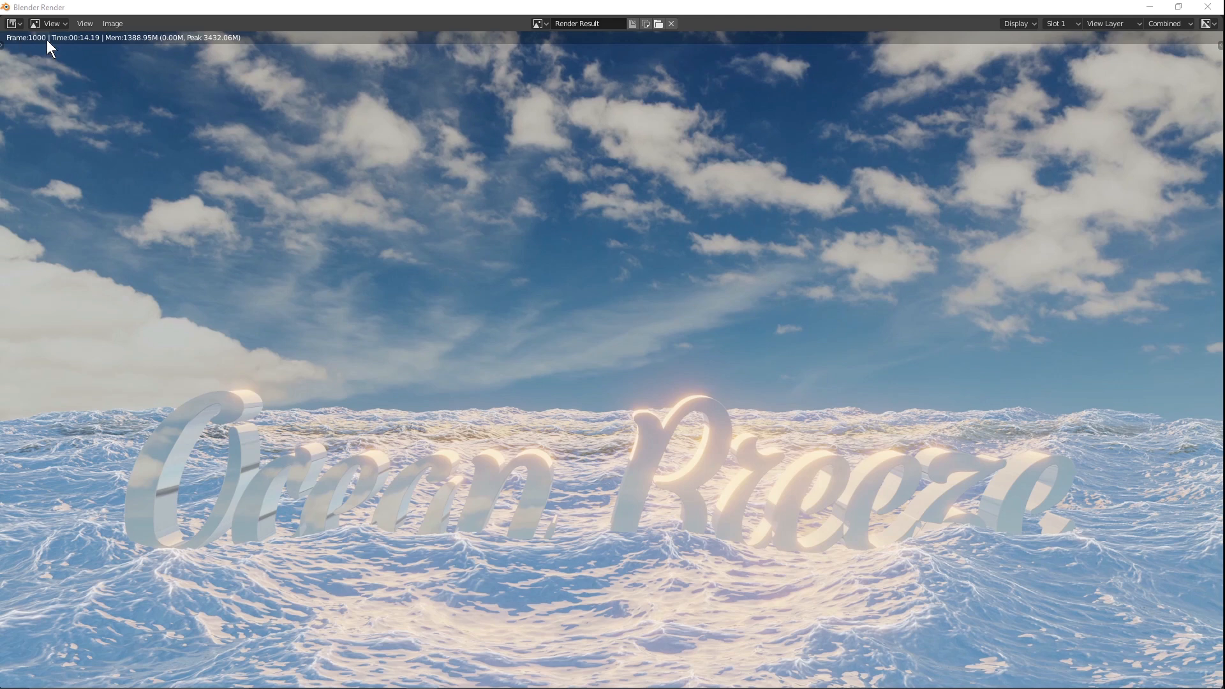
# Step: Close the render window, save the blend file again and quit the program
pyautogui.click(1208, 7)
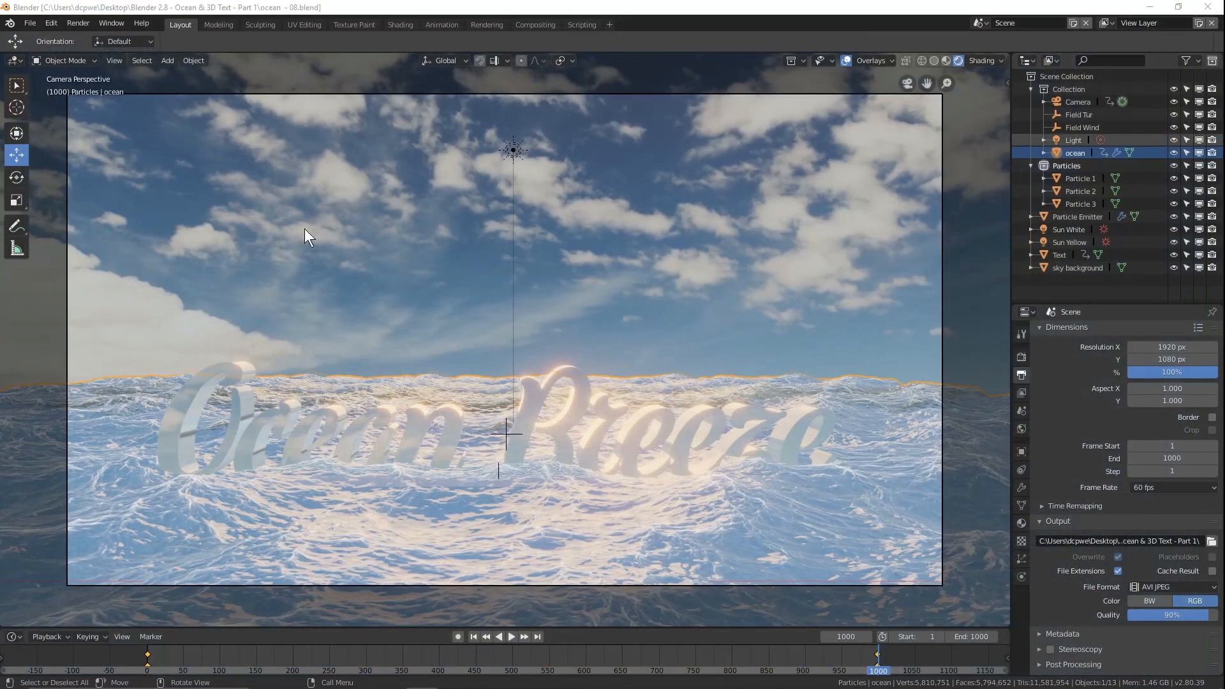
pyautogui.click(34, 25)
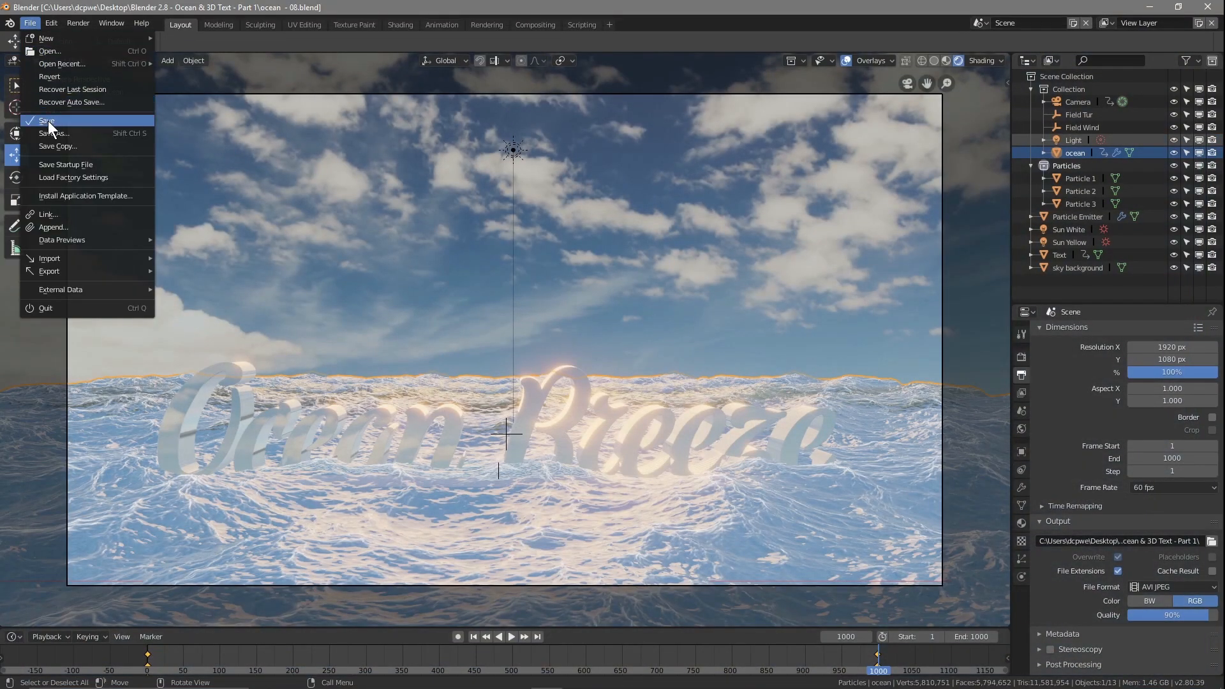
pyautogui.click(1207, 7)
# Step: Open the rendered 0001-1000 video in the media player and turn on repeat playback
pyautogui.doubleClick(1184, 26)
pyautogui.click(508, 321)
pyautogui.doubleClick(547, 320)
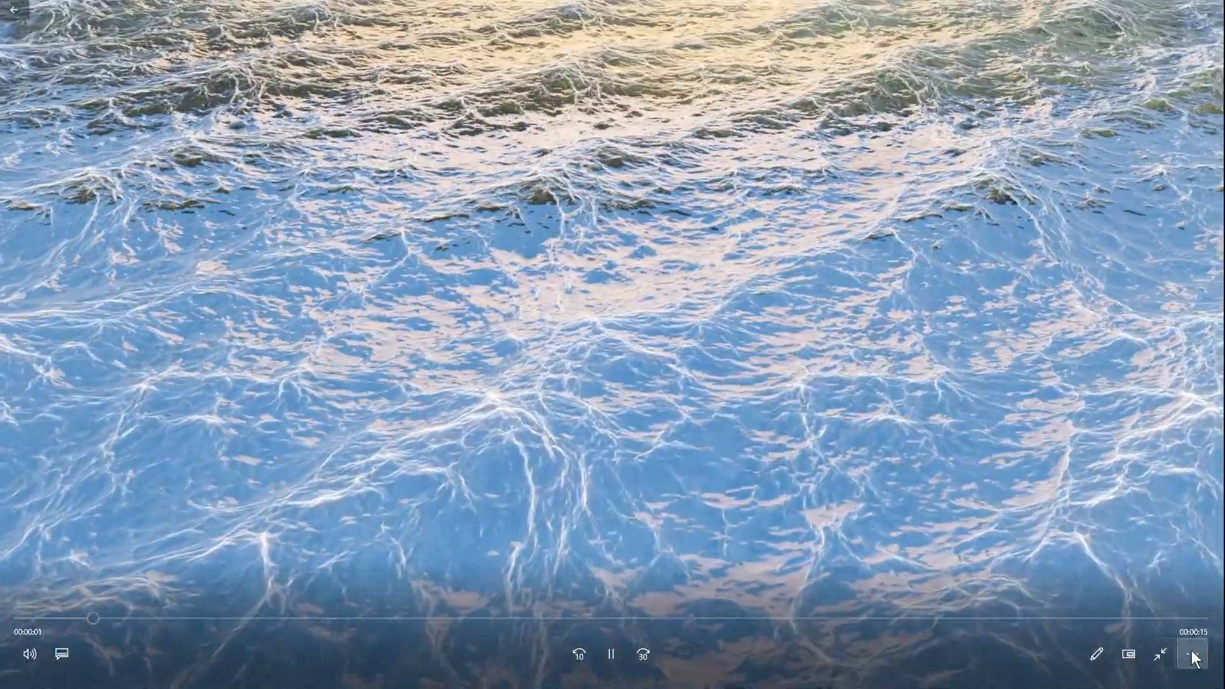
pyautogui.click(1192, 652)
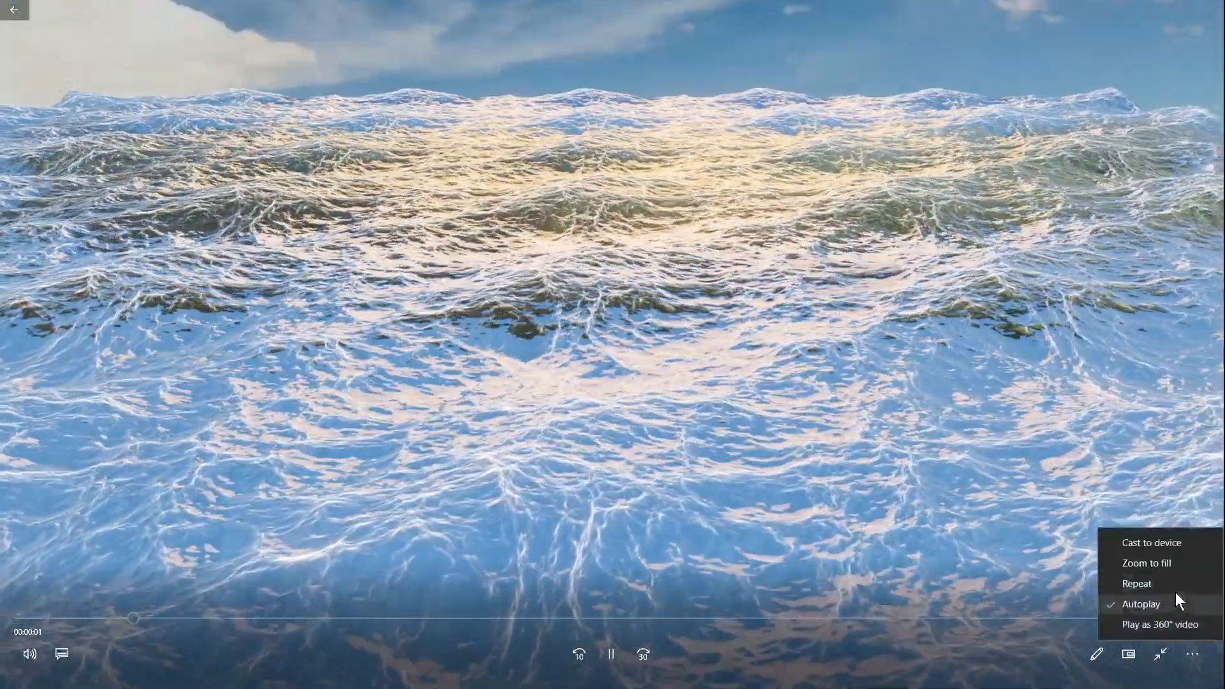
pyautogui.click(1169, 582)
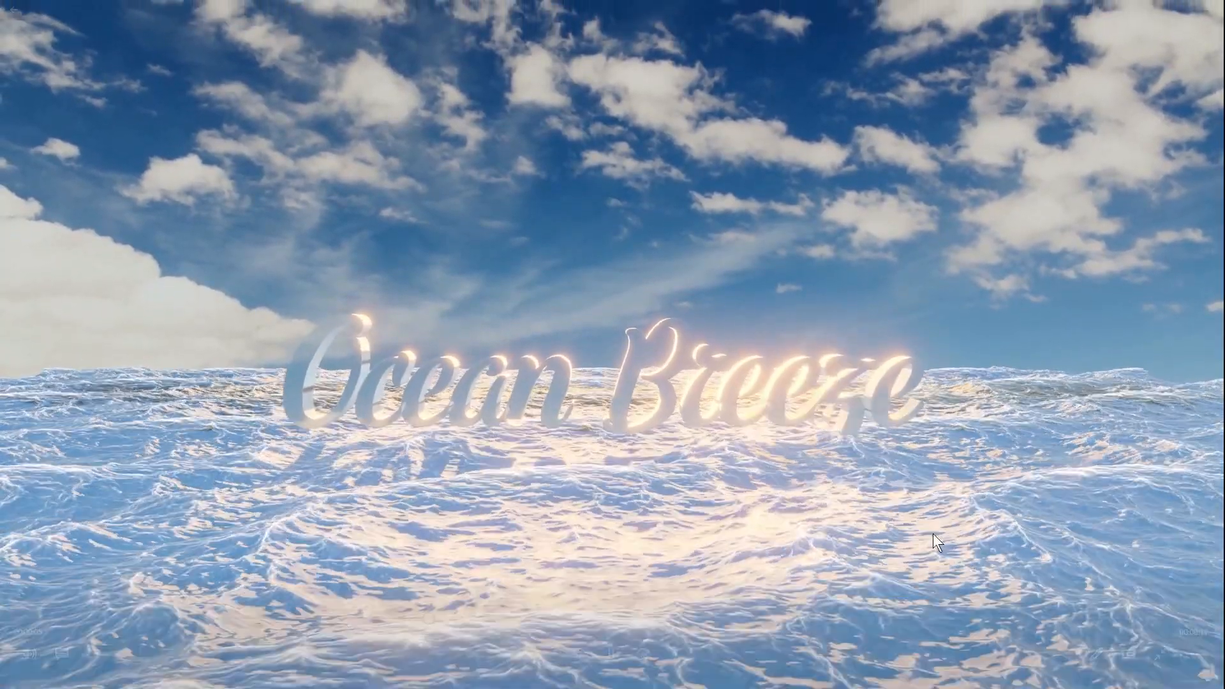
# Step: Pause the rendered video, return to its start and scrub to about 5 seconds to examine the camera move and the text emerging
pyautogui.moveTo(538, 618)
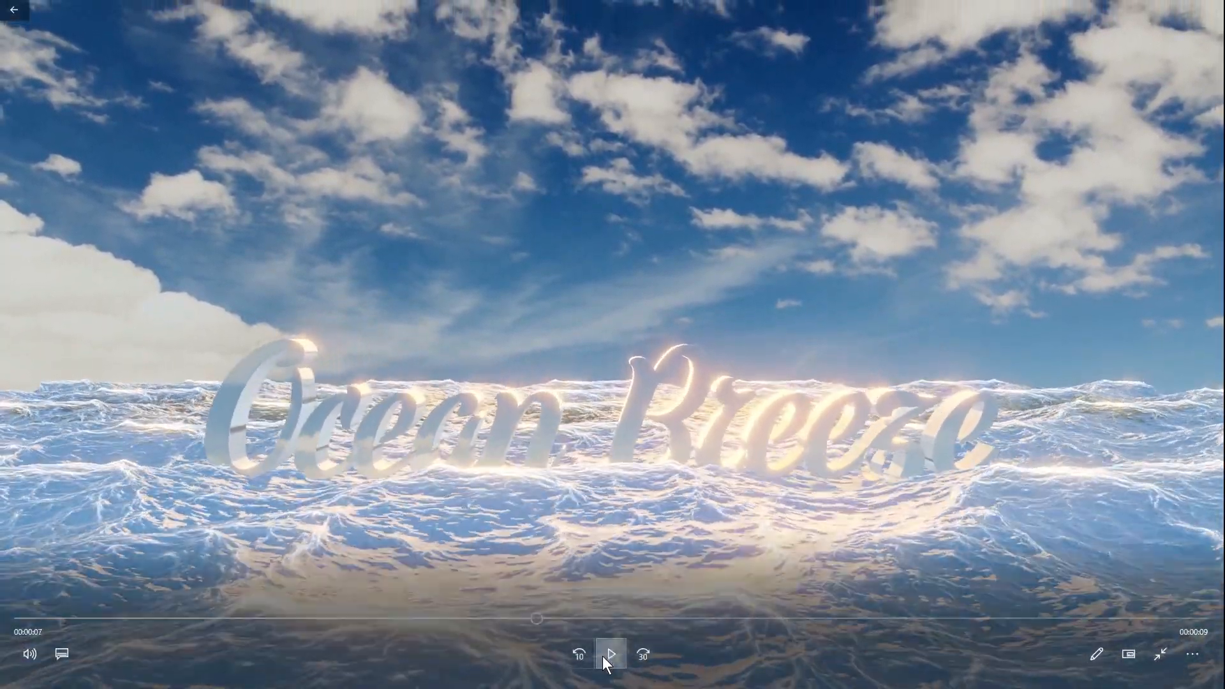
pyautogui.click(602, 656)
pyautogui.moveTo(541, 618); pyautogui.dragTo(14, 620)
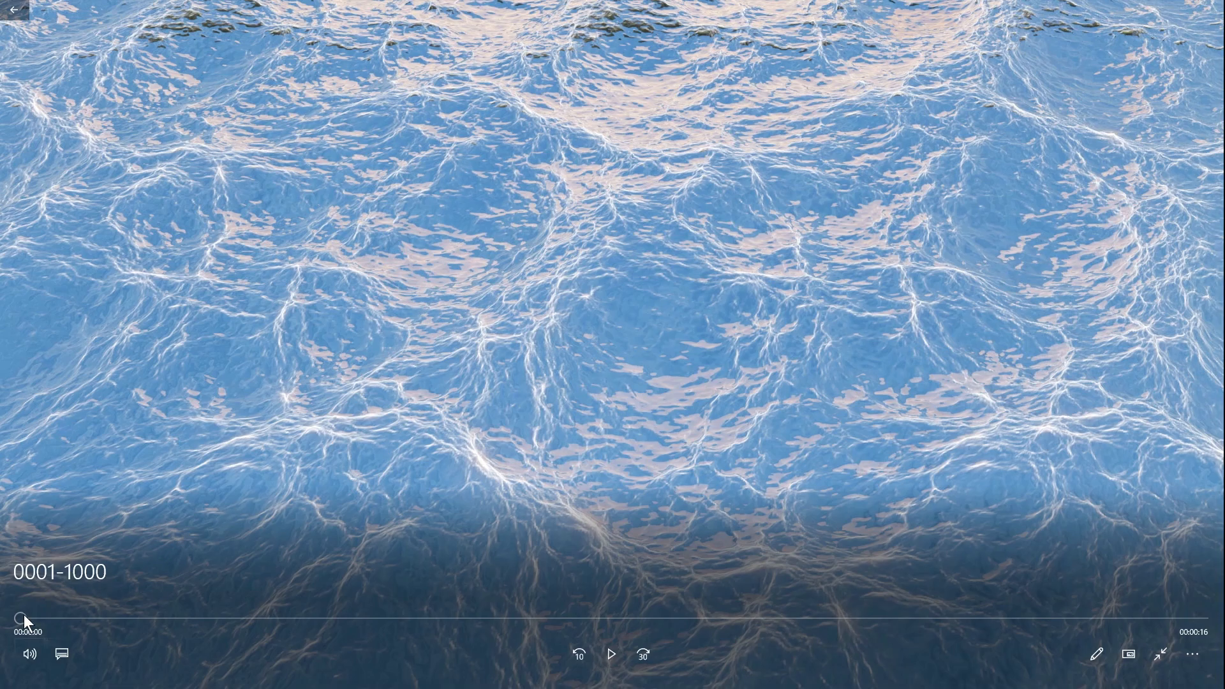
pyautogui.moveTo(22, 615); pyautogui.dragTo(220, 627)
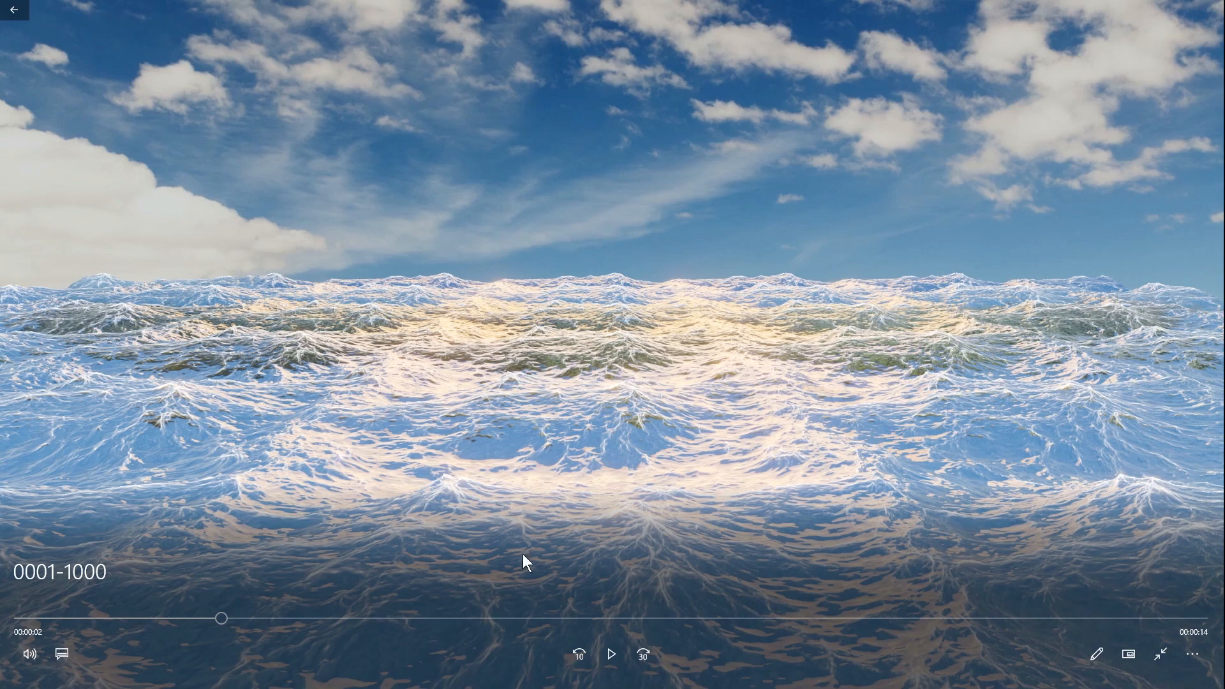
pyautogui.moveTo(218, 618); pyautogui.dragTo(344, 625)
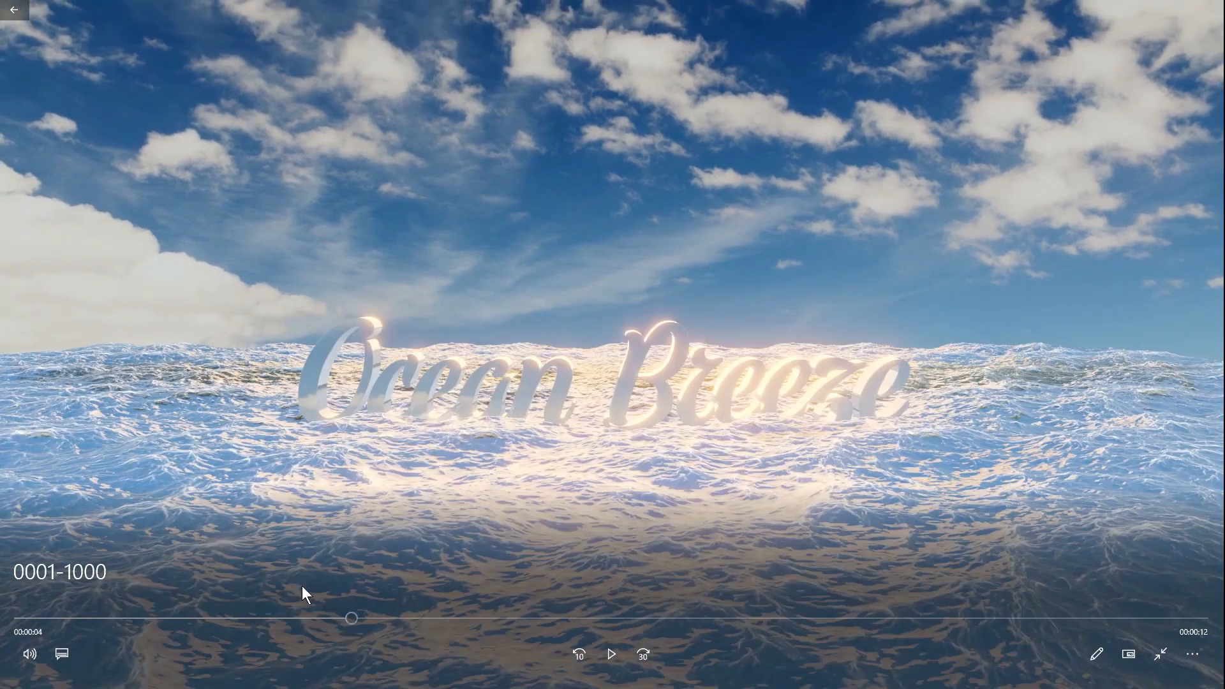
pyautogui.moveTo(340, 616); pyautogui.dragTo(383, 624)
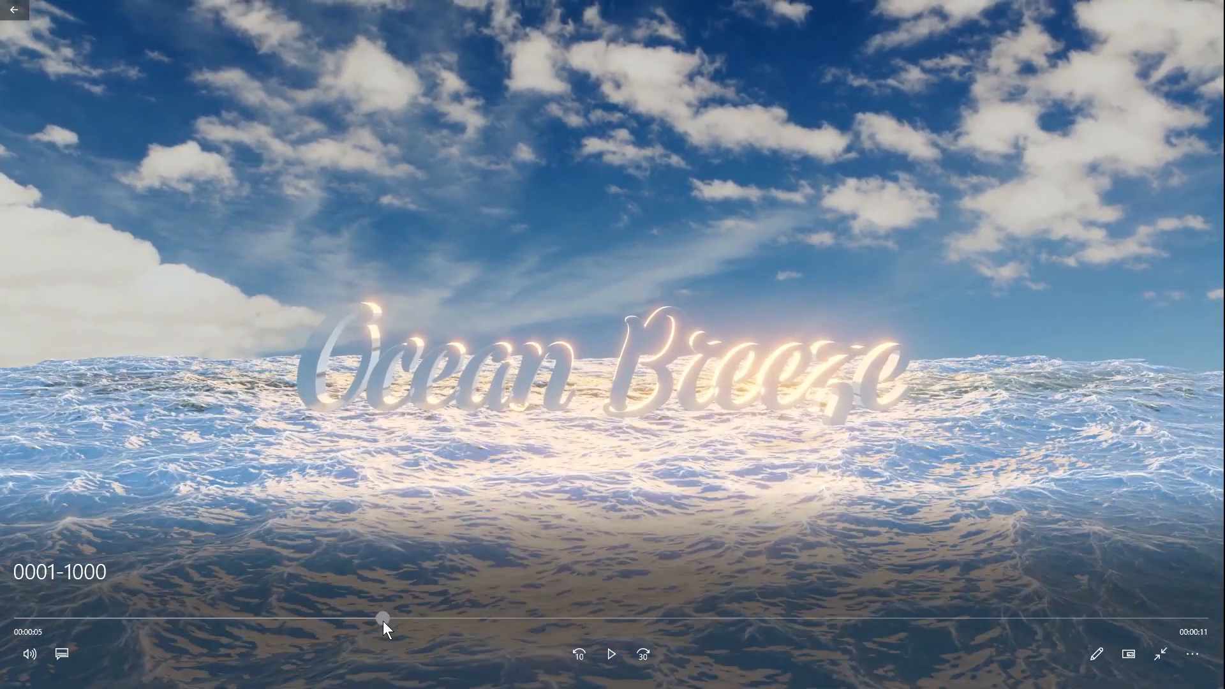